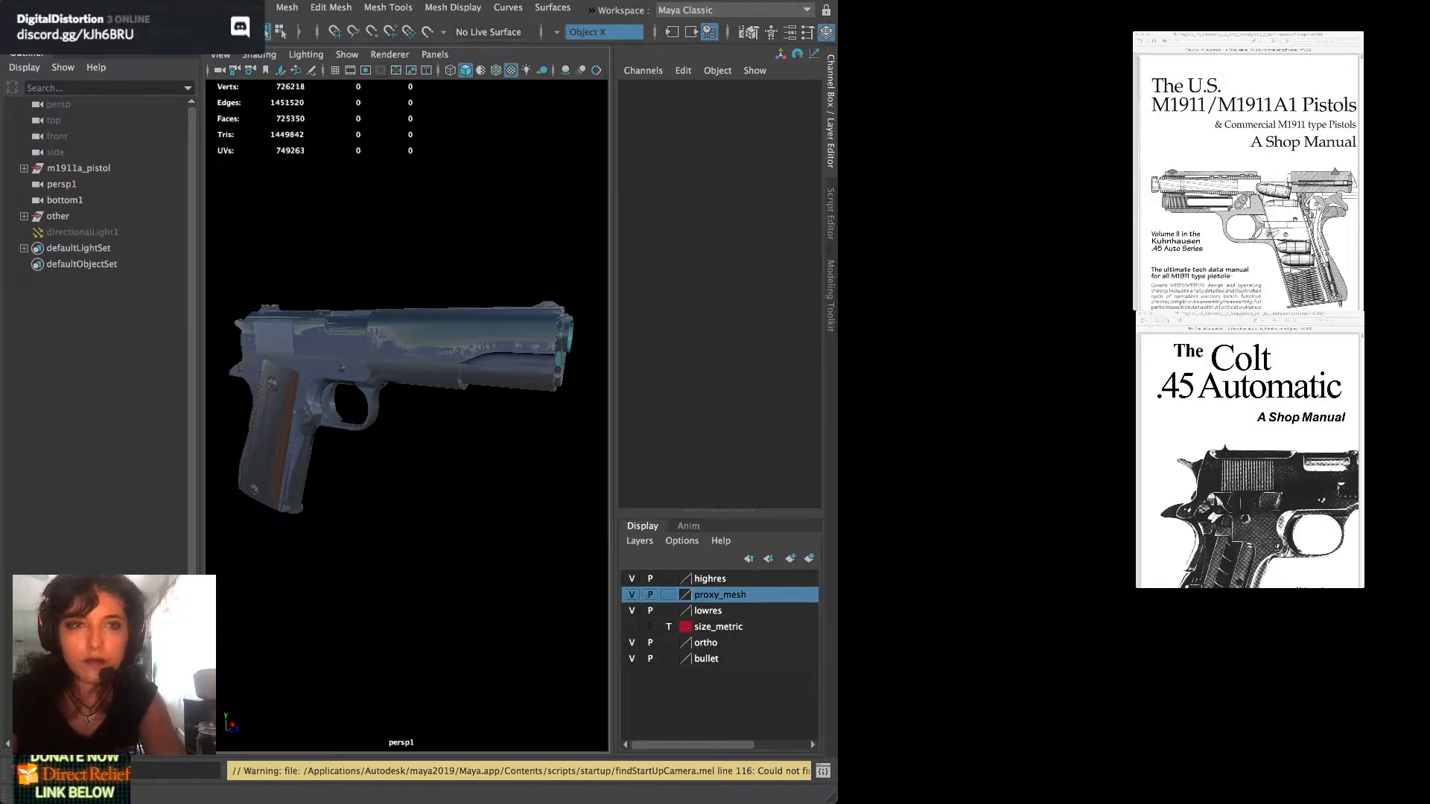
Switch to the m1911_pistol project in Substance Painter and place the reference photo window below the shop manual covers
key("super+Tab")
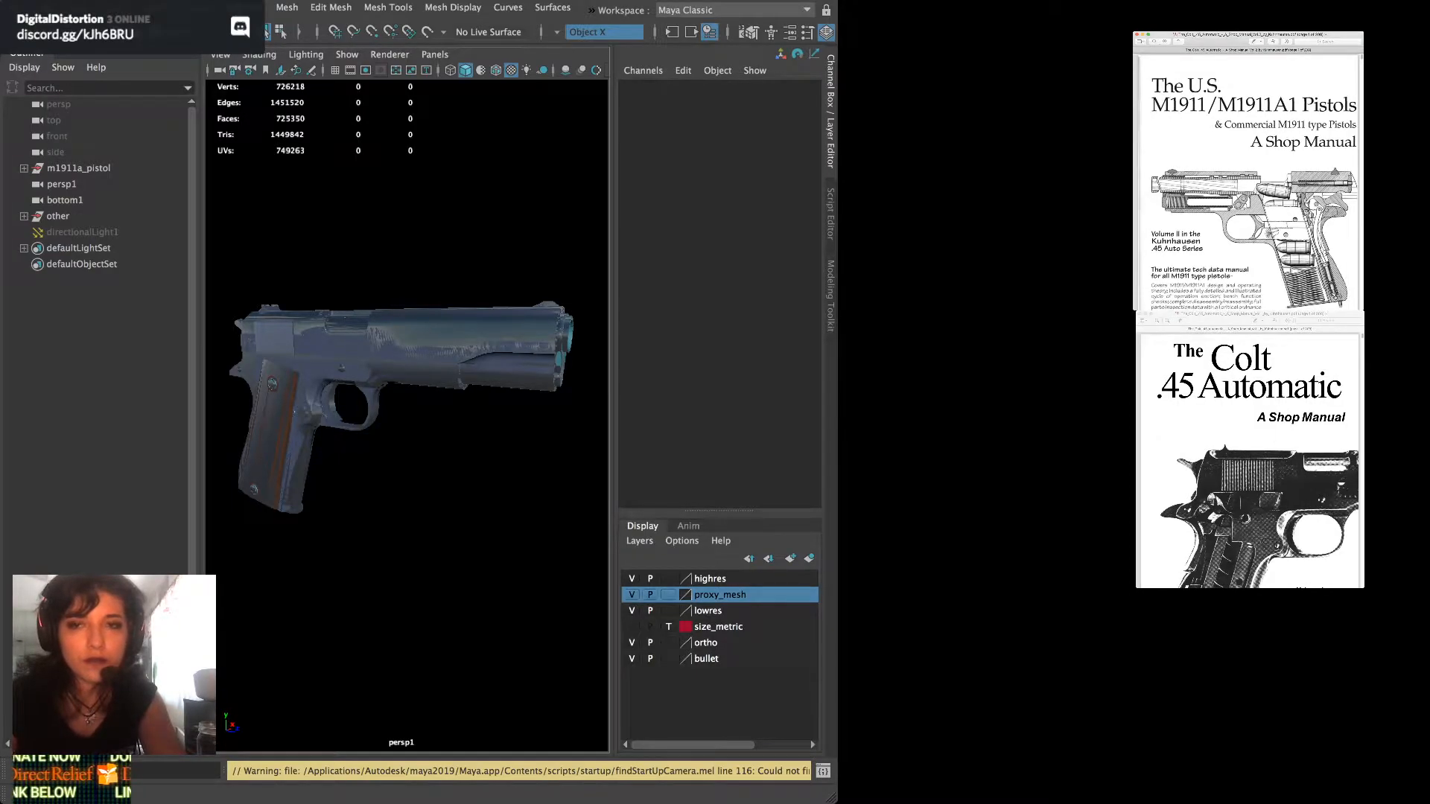
key("super+Tab")
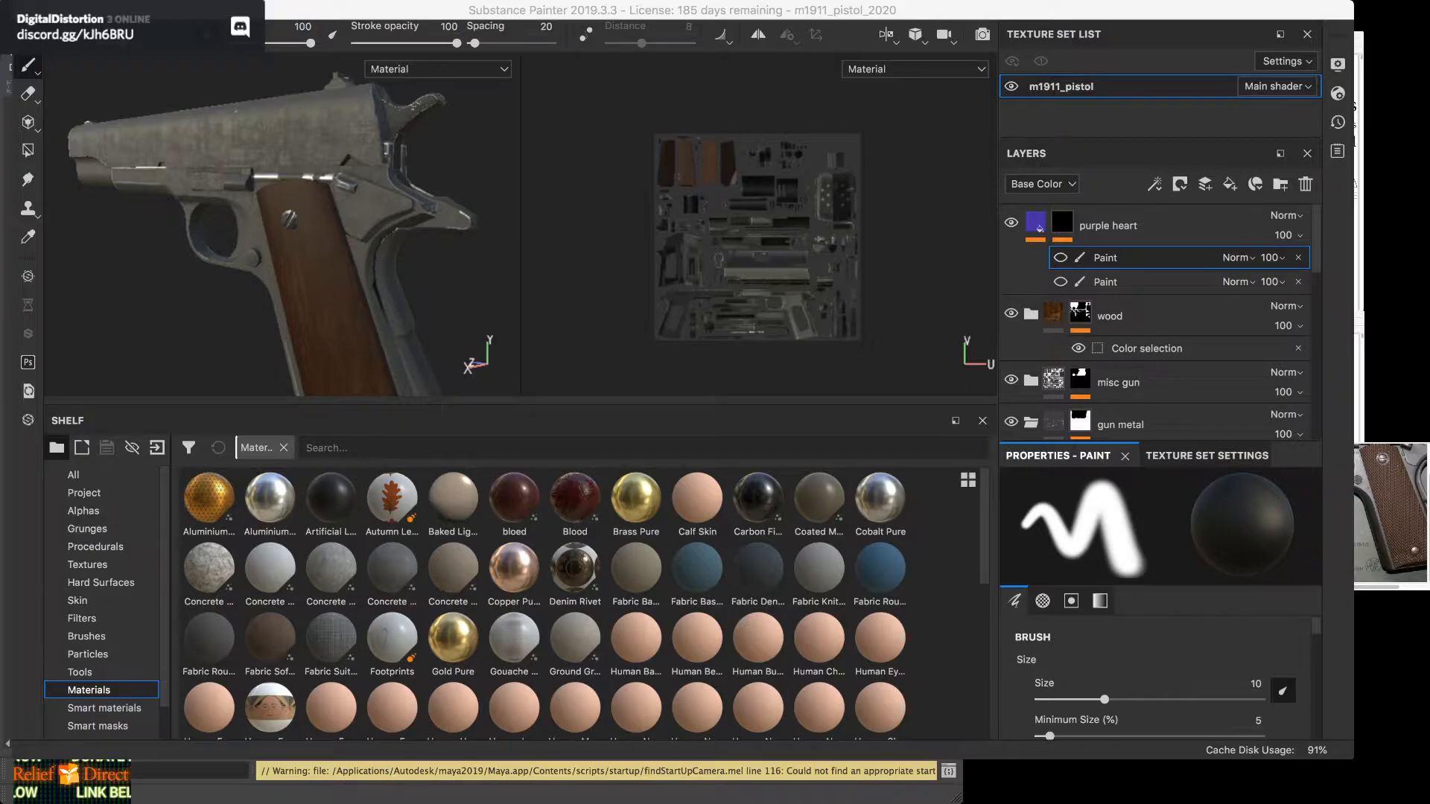
key("super+Tab")
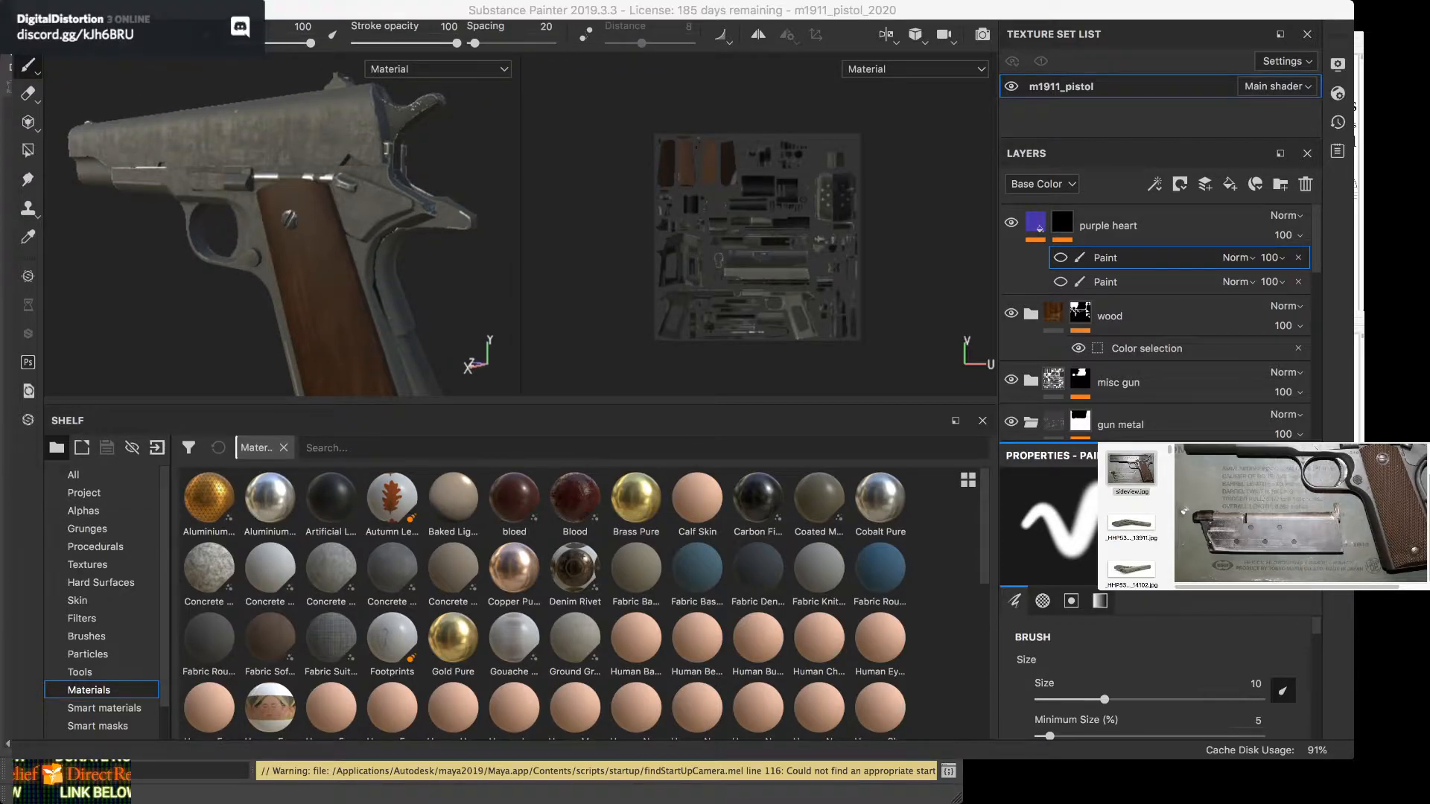
key("super+Tab")
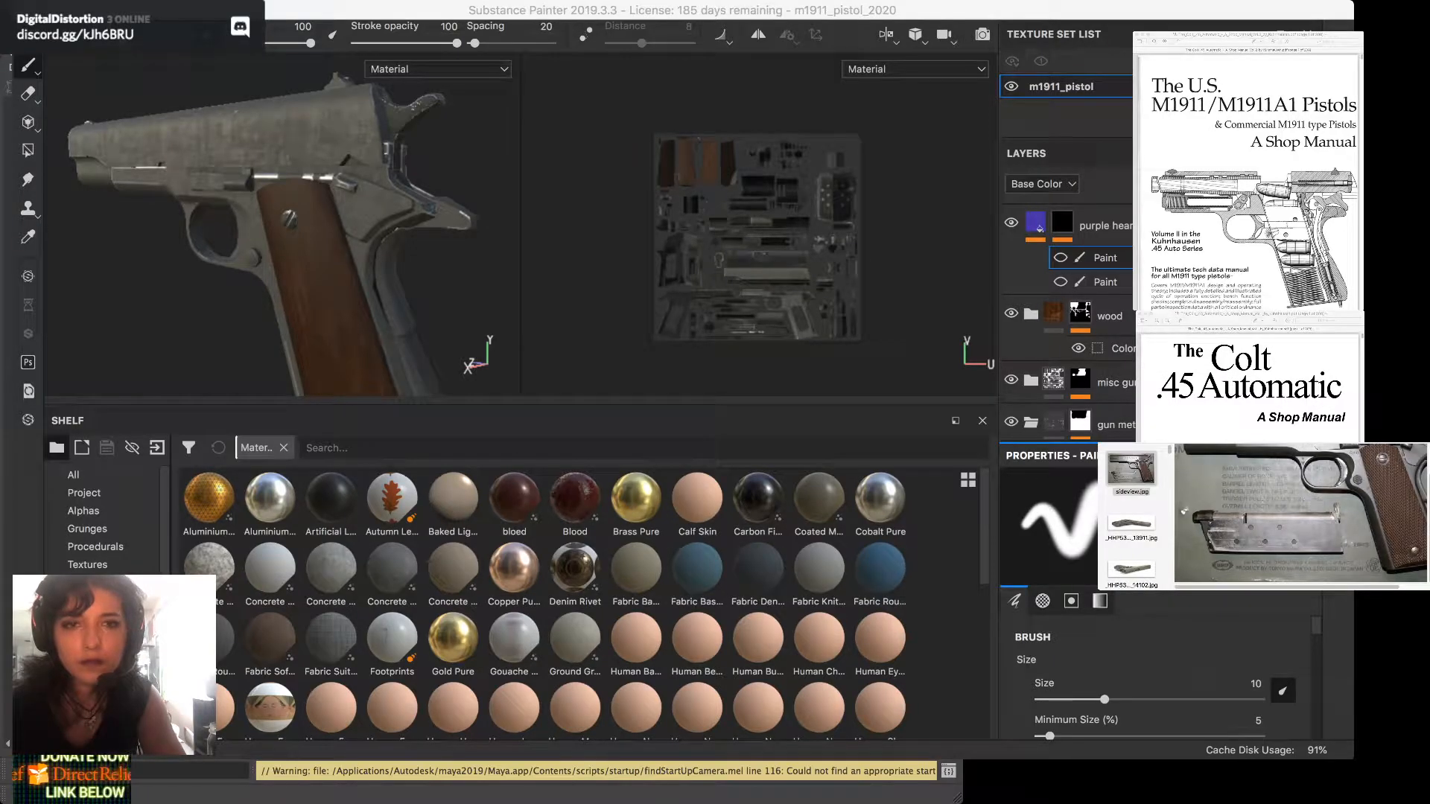
key("super+Tab")
left_click_drag(1258, 517, 1249, 731)
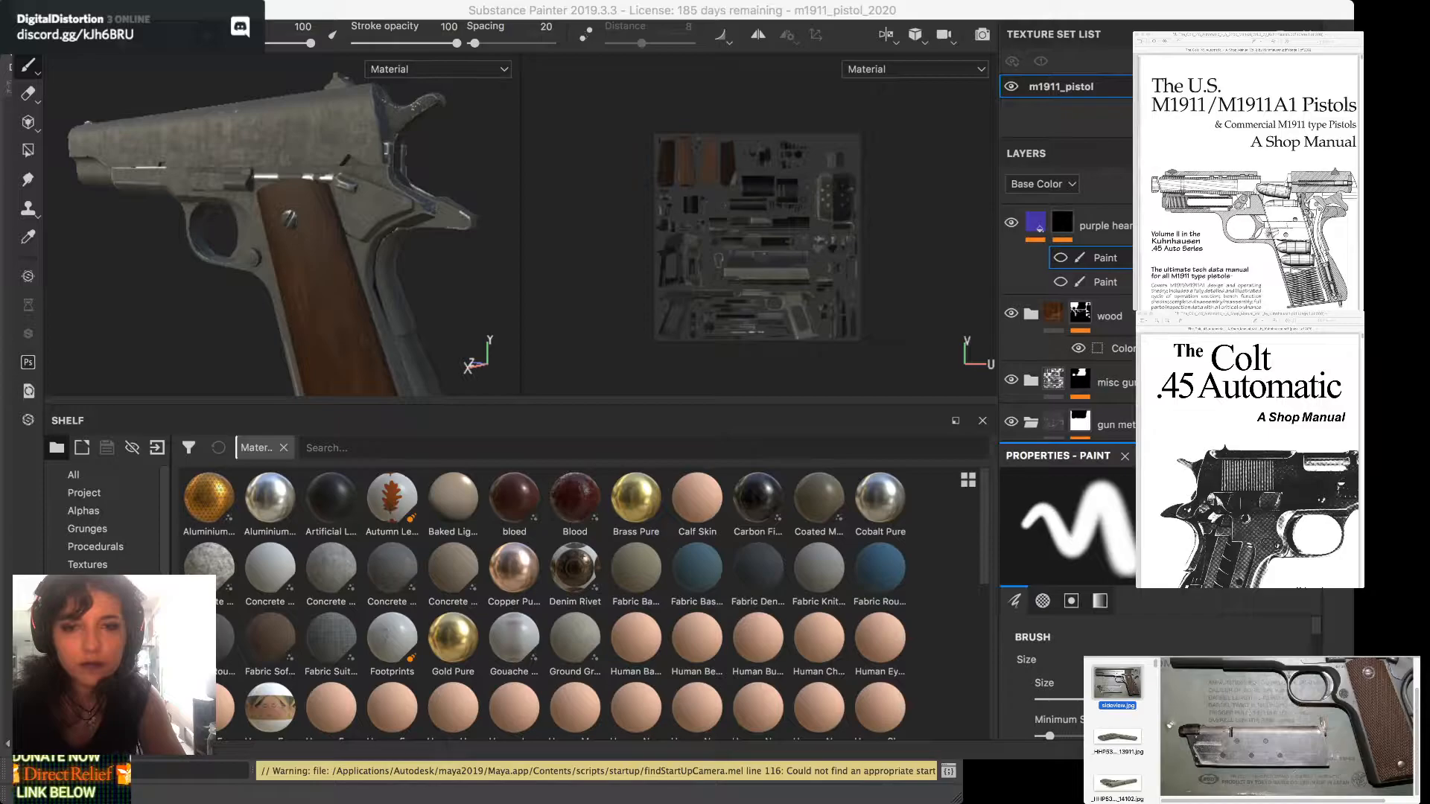
Browse the pistol reference photos as far as the close-up in 4.jpg
left_click(1117, 737)
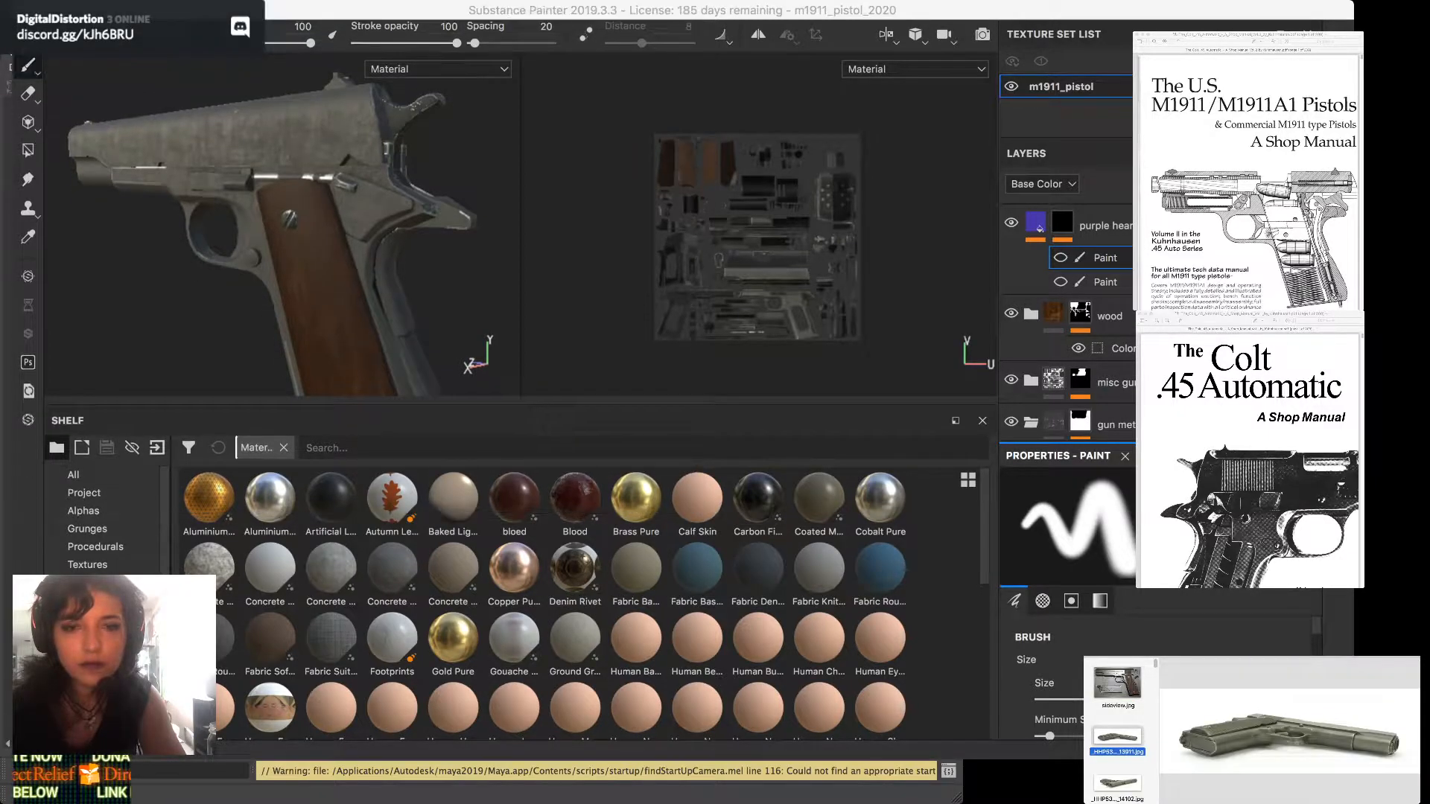
scroll(1117, 745, "down", 3)
left_click(1117, 758)
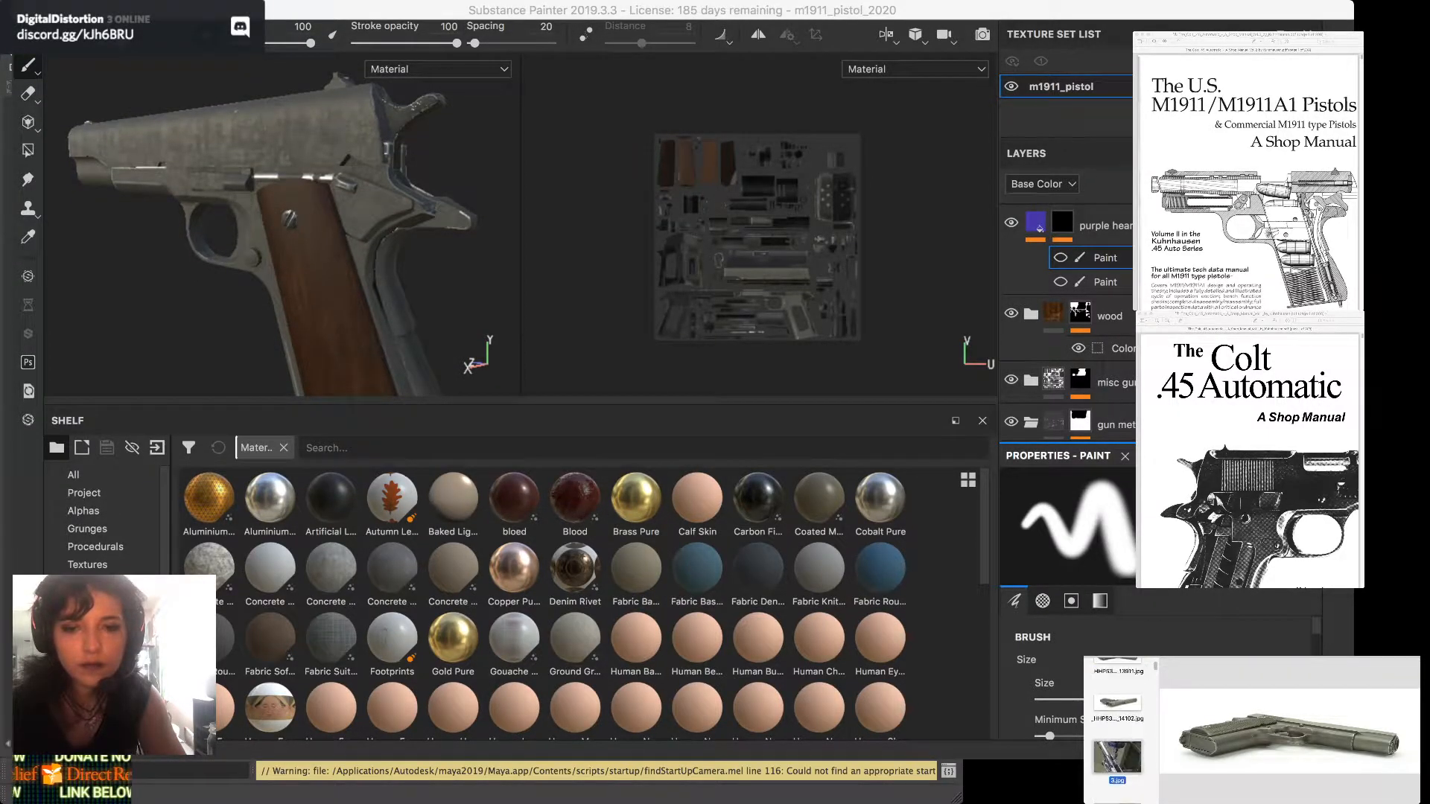
scroll(1117, 758, "down", 2)
left_click(1117, 758)
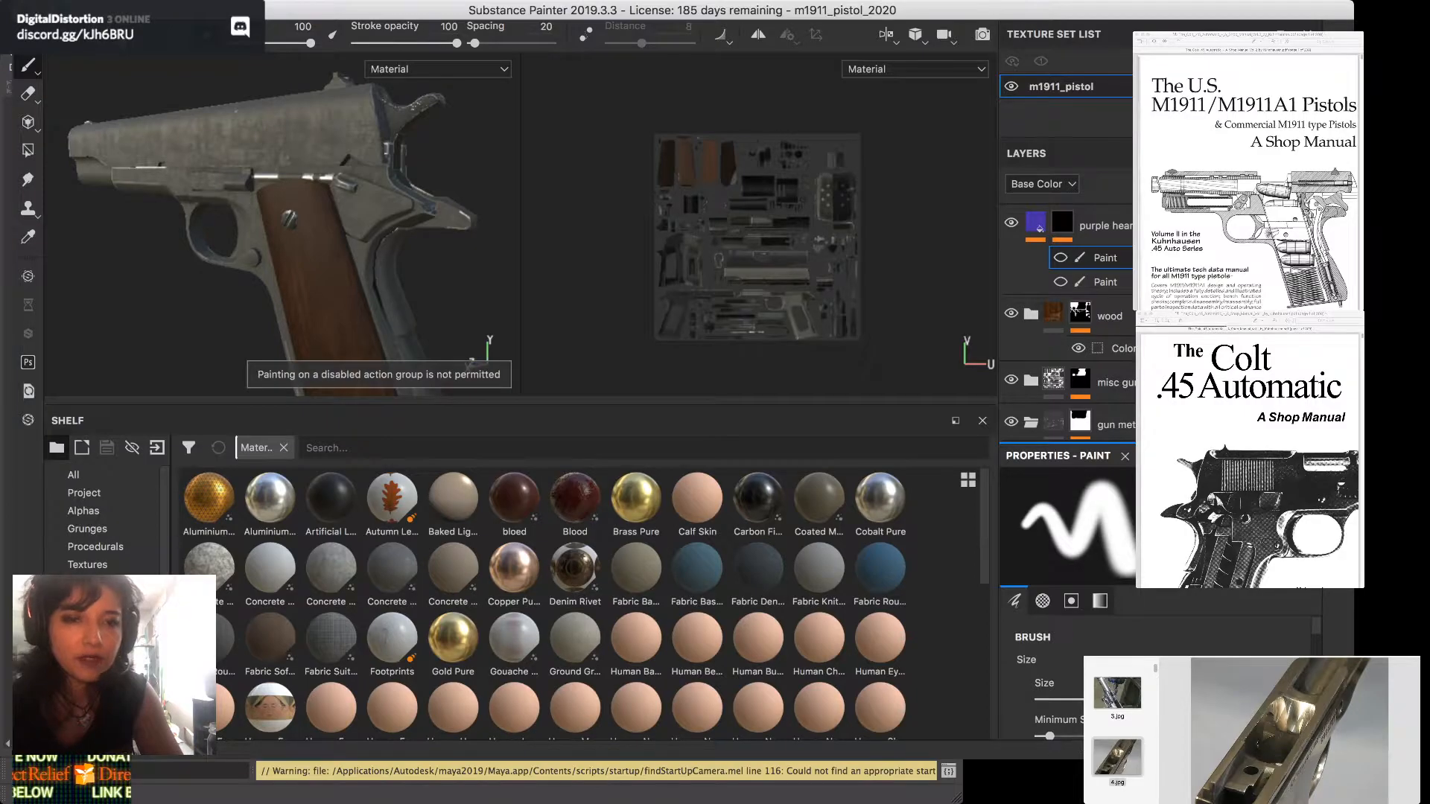
Examine the wood grip, slide and frame of the textured pistol from the side and rear
left_click_drag(372, 283, 424, 280, "alt")
middle_click_drag(312, 268, 329, 247, "alt")
right_click_drag(329, 247, 297, 257, "alt")
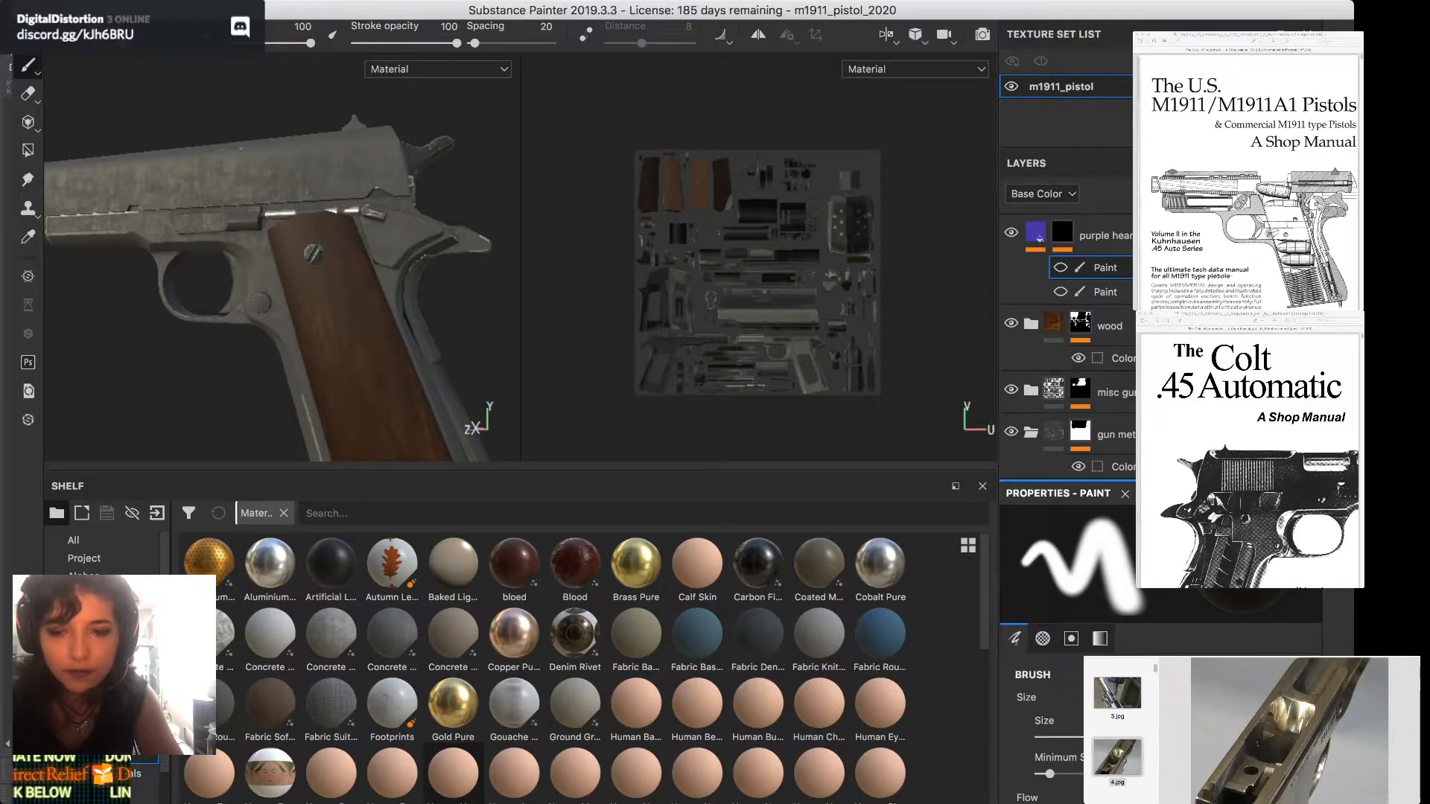
key("ctrl+Up")
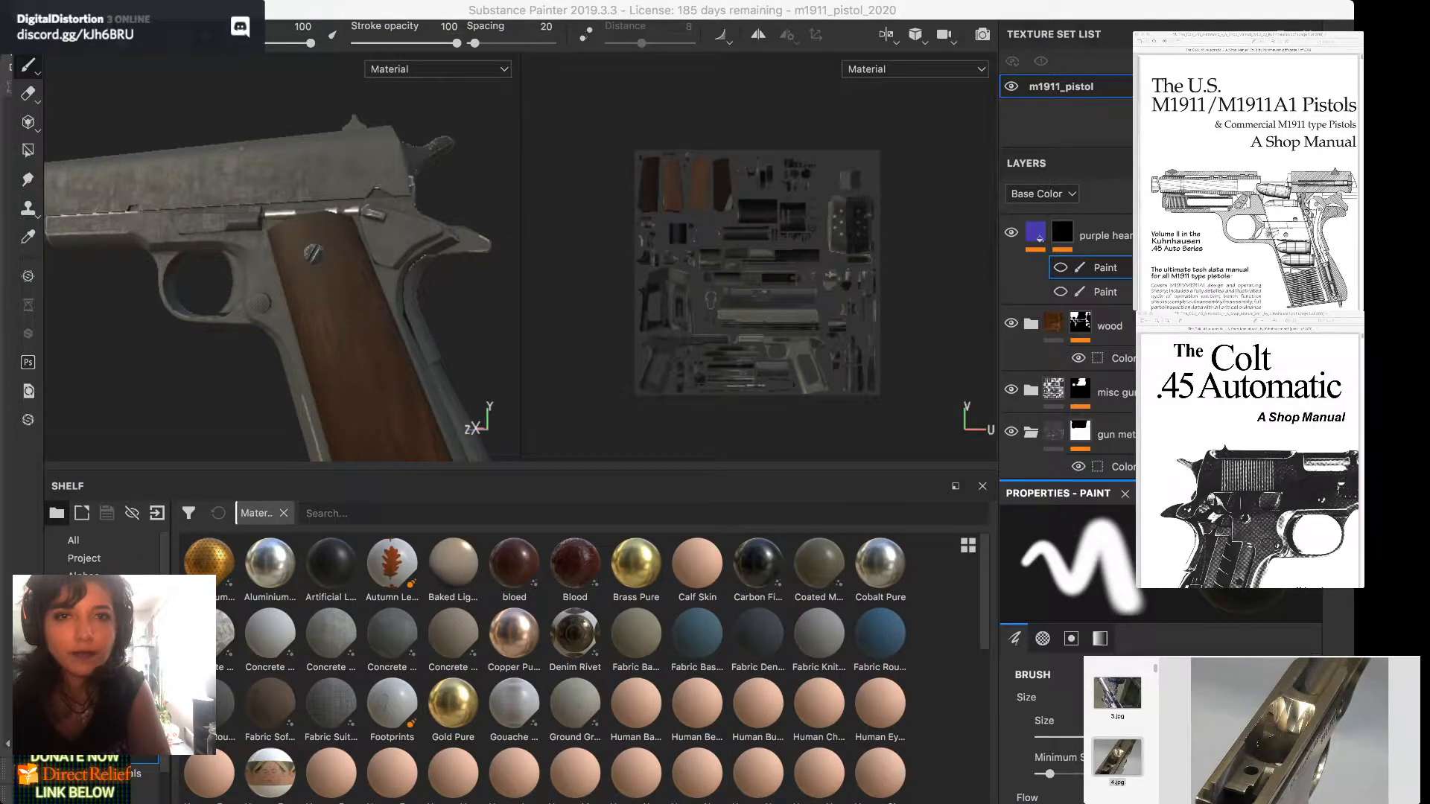
key("super+Tab")
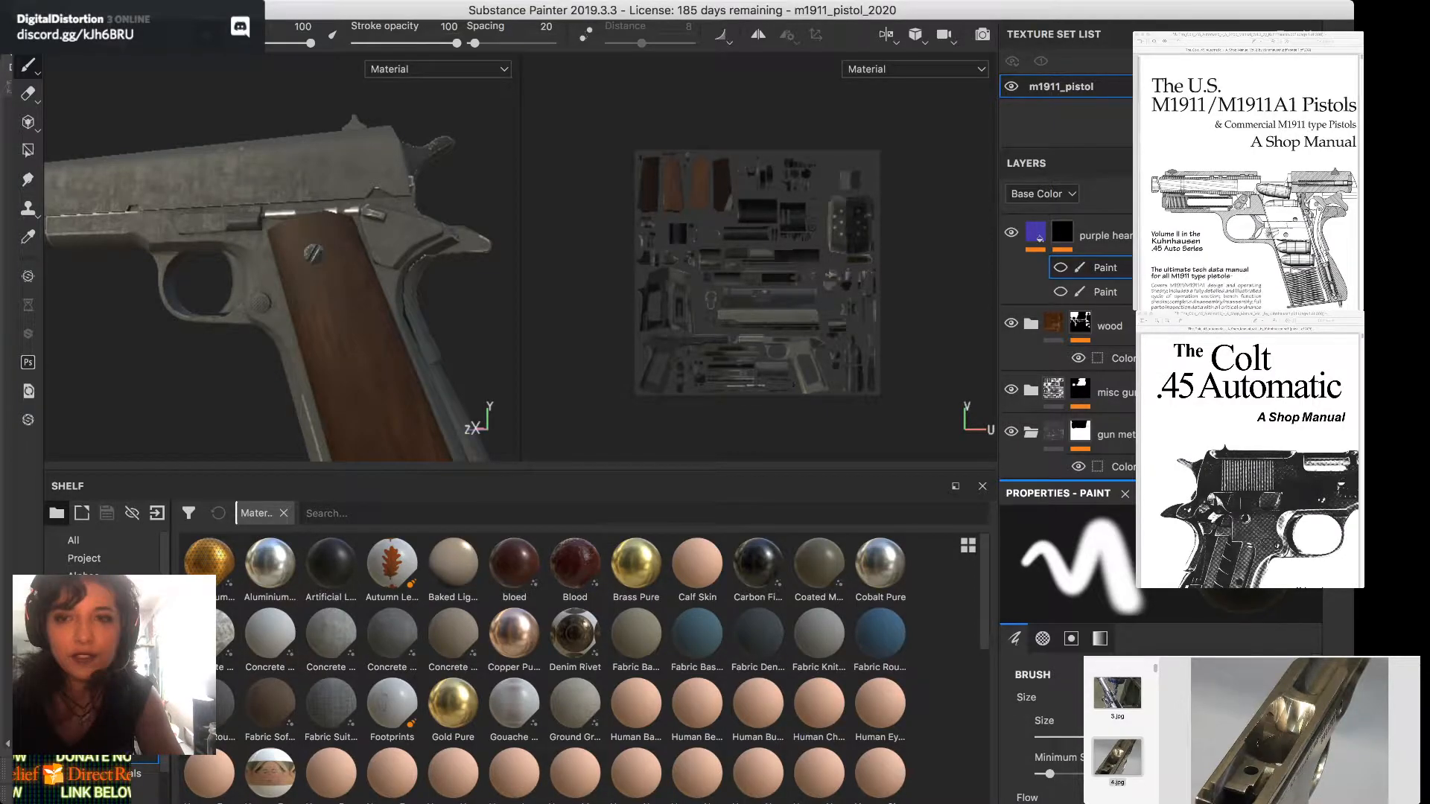
left_click_drag(283, 298, 357, 294, "alt")
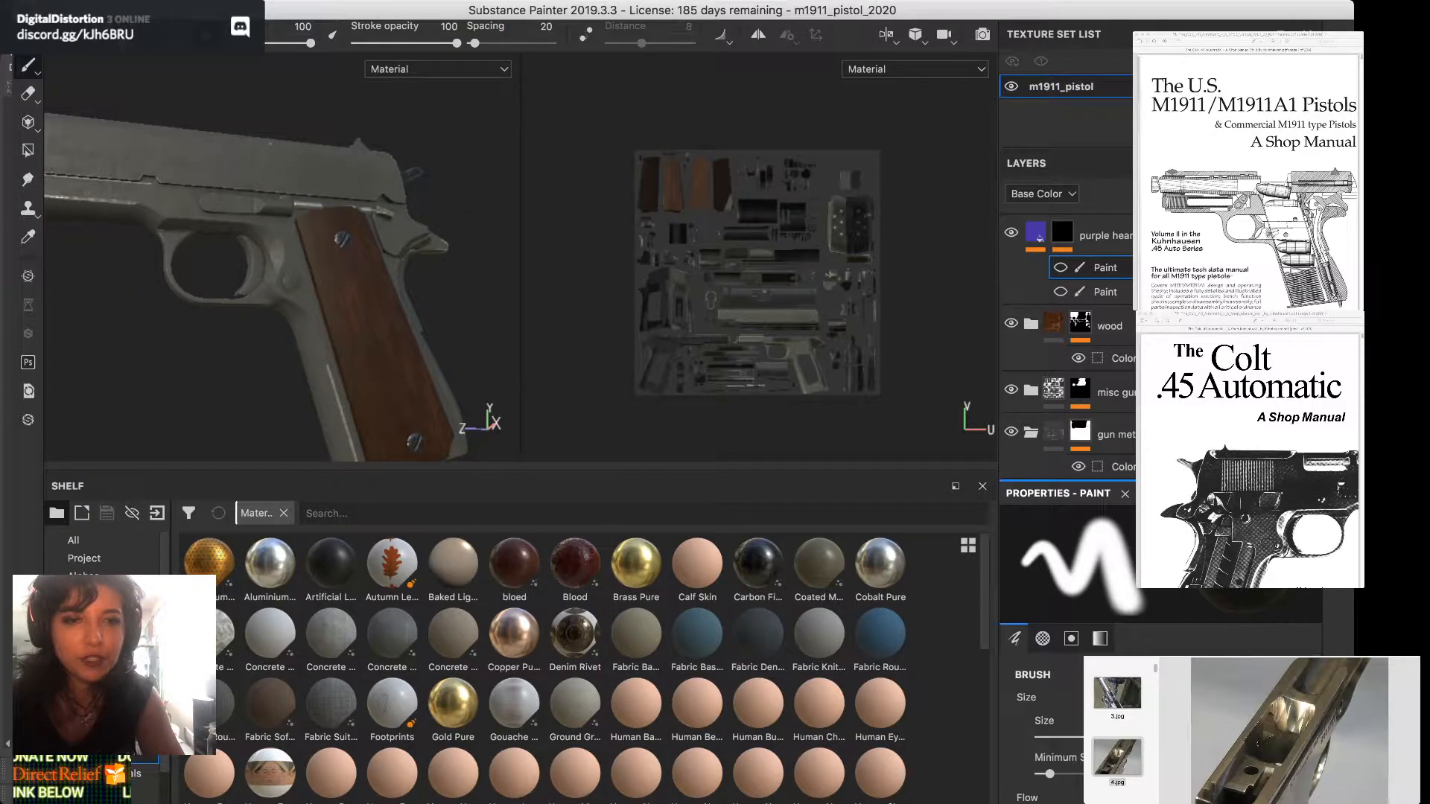
left_click_drag(358, 294, 402, 298, "alt")
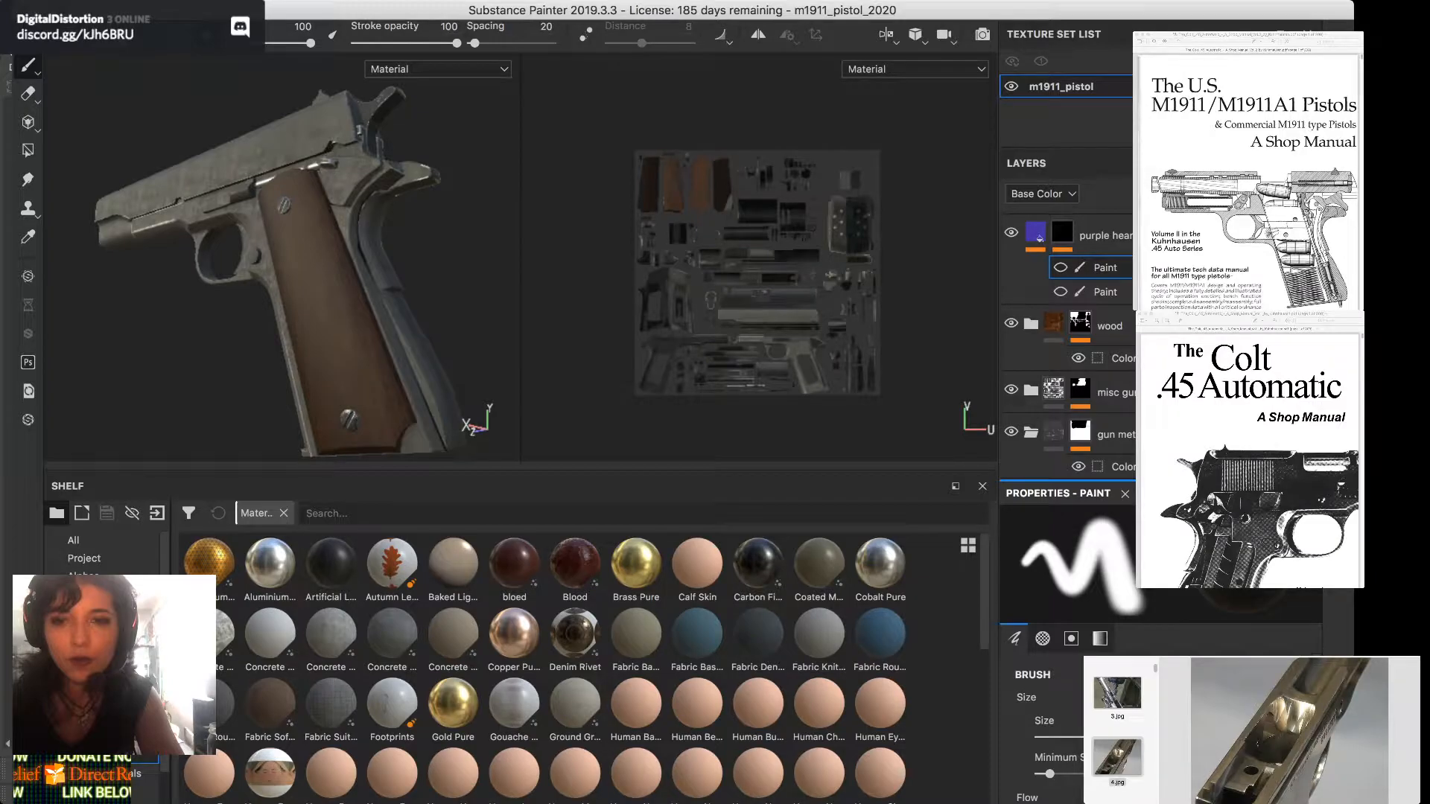
middle_click_drag(298, 276, 286, 300, "alt")
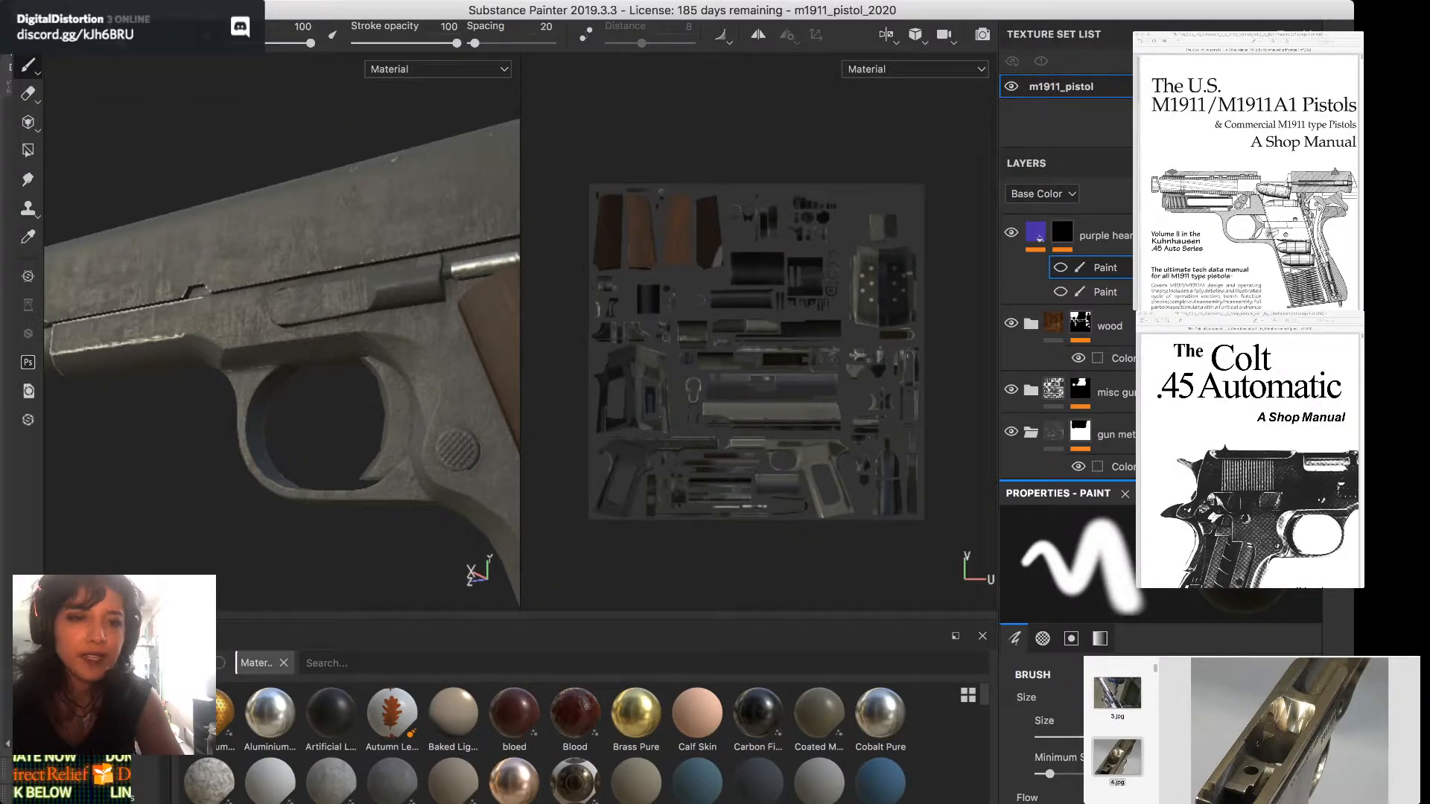
Examine the pistol's trigger guard, front strap, magazine base, grip screws, hammer and grip safety up close
left_click_drag(328, 335, 231, 332, "alt")
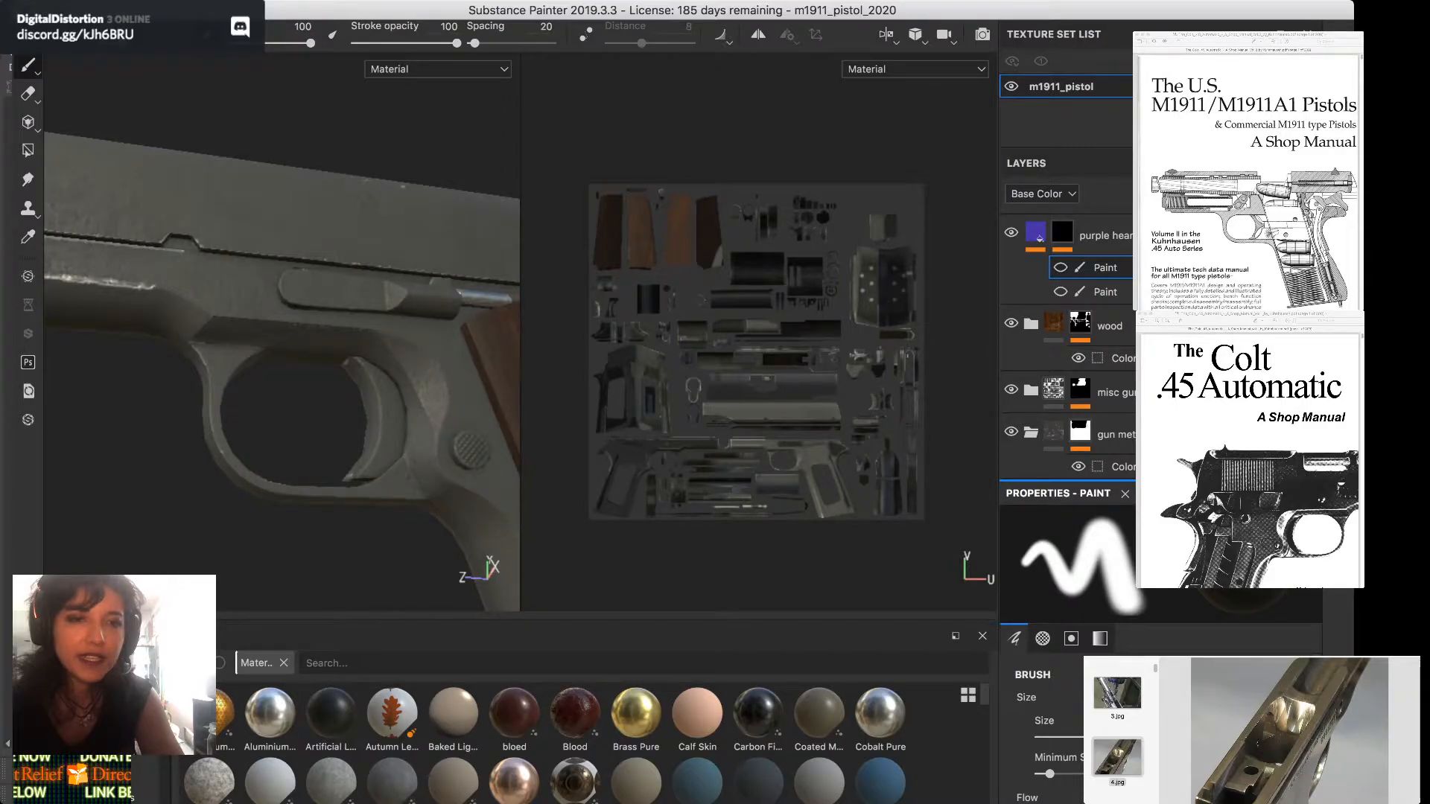
left_click_drag(298, 388, 327, 290, "alt")
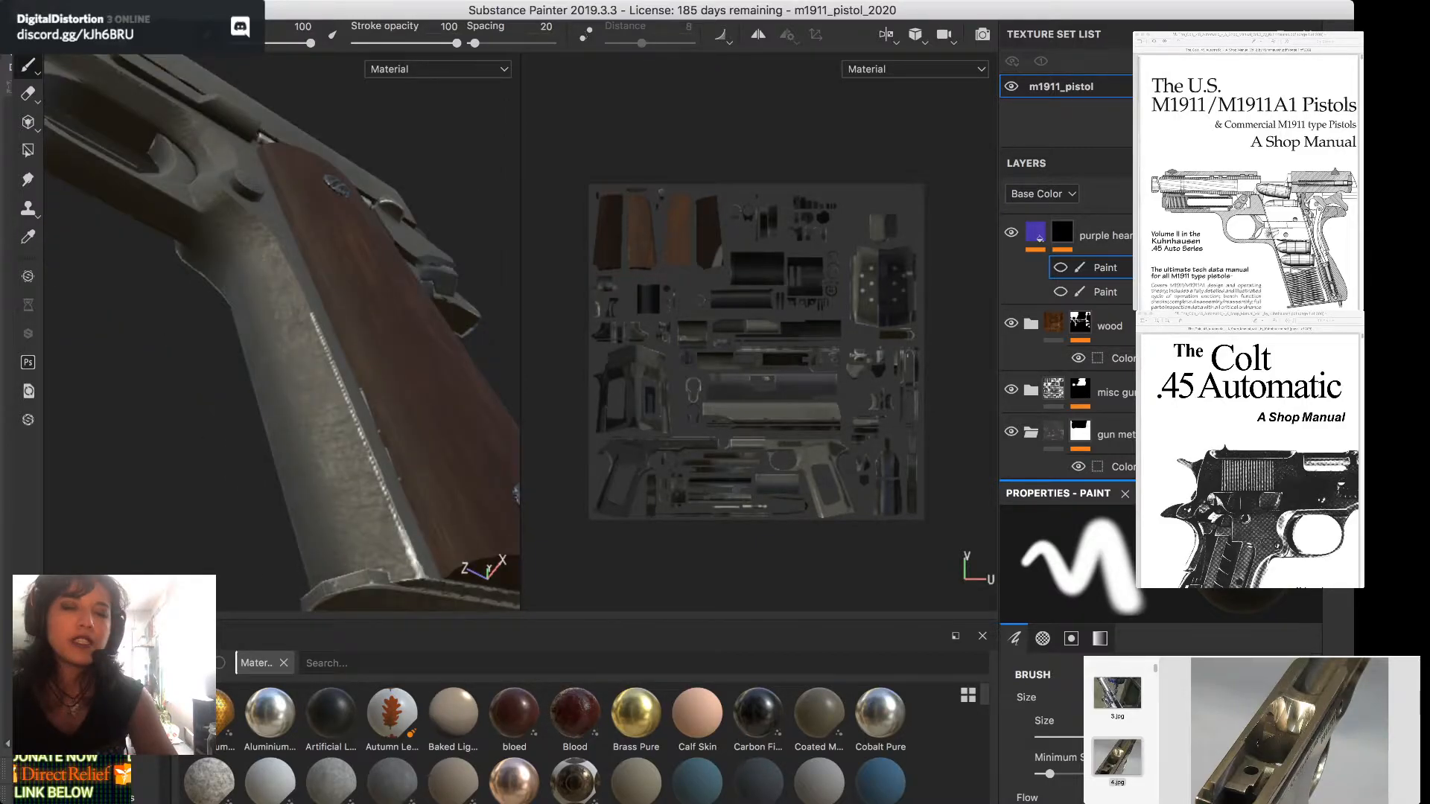
middle_click_drag(313, 357, 294, 306, "alt")
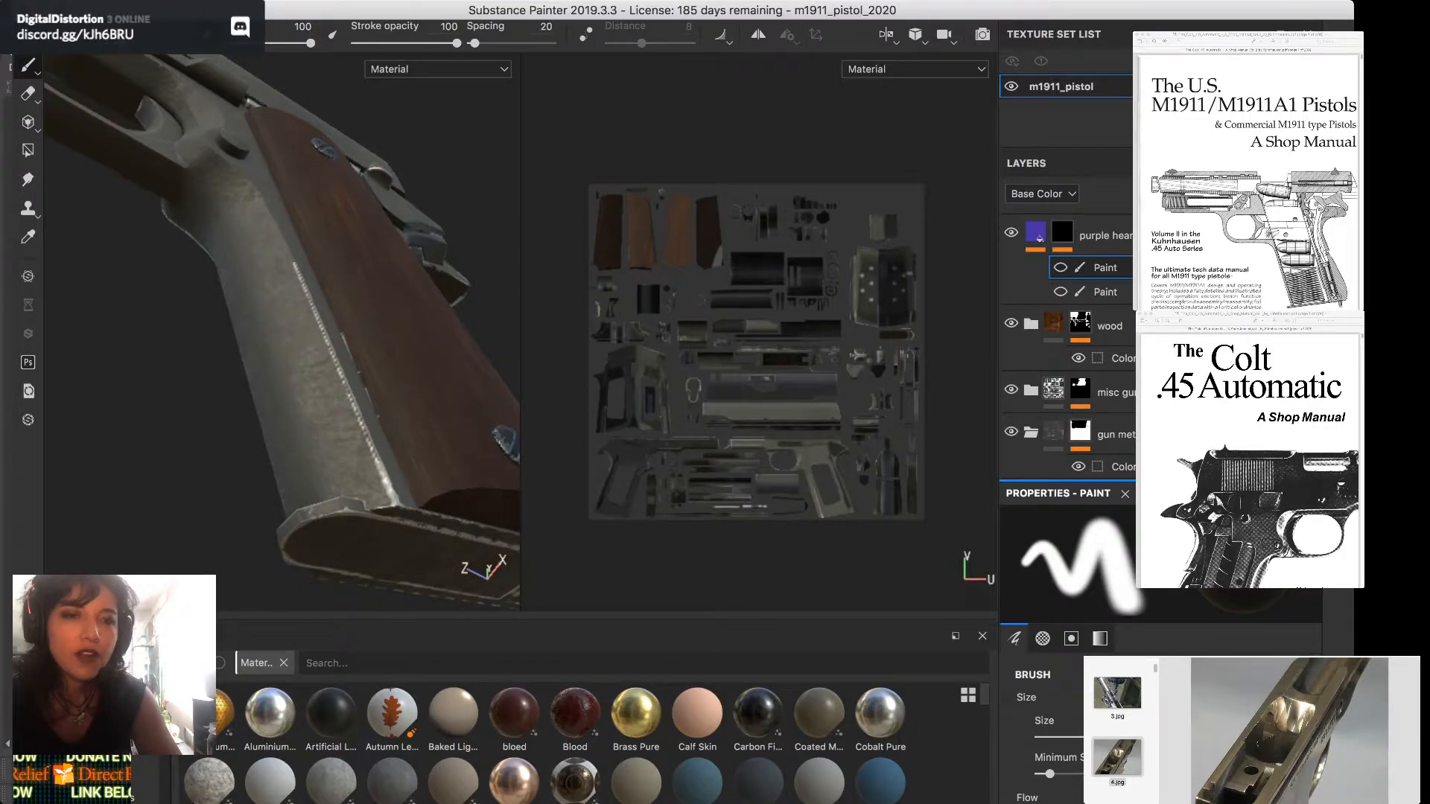
left_click_drag(343, 313, 242, 346, "alt")
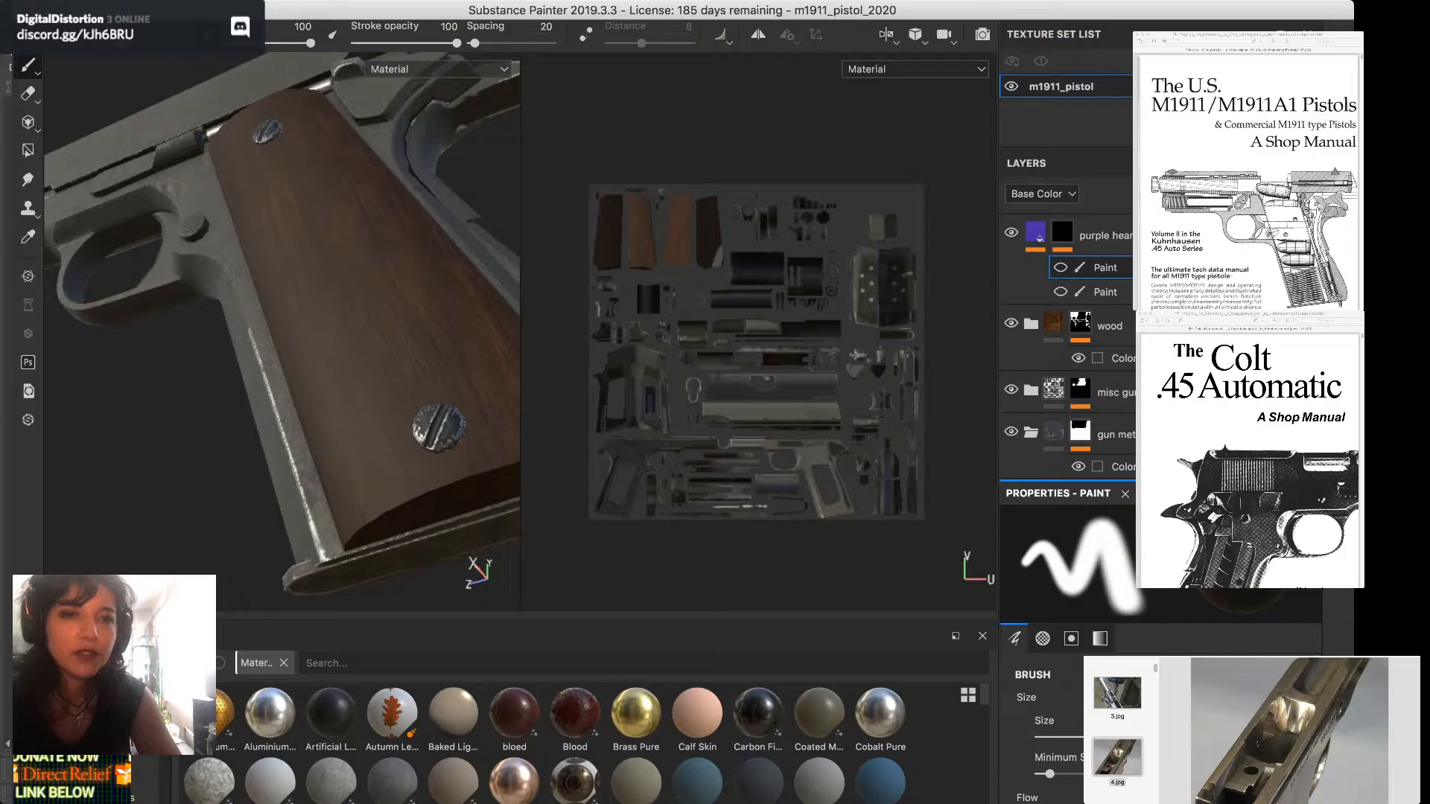
left_click_drag(335, 298, 343, 347, "alt")
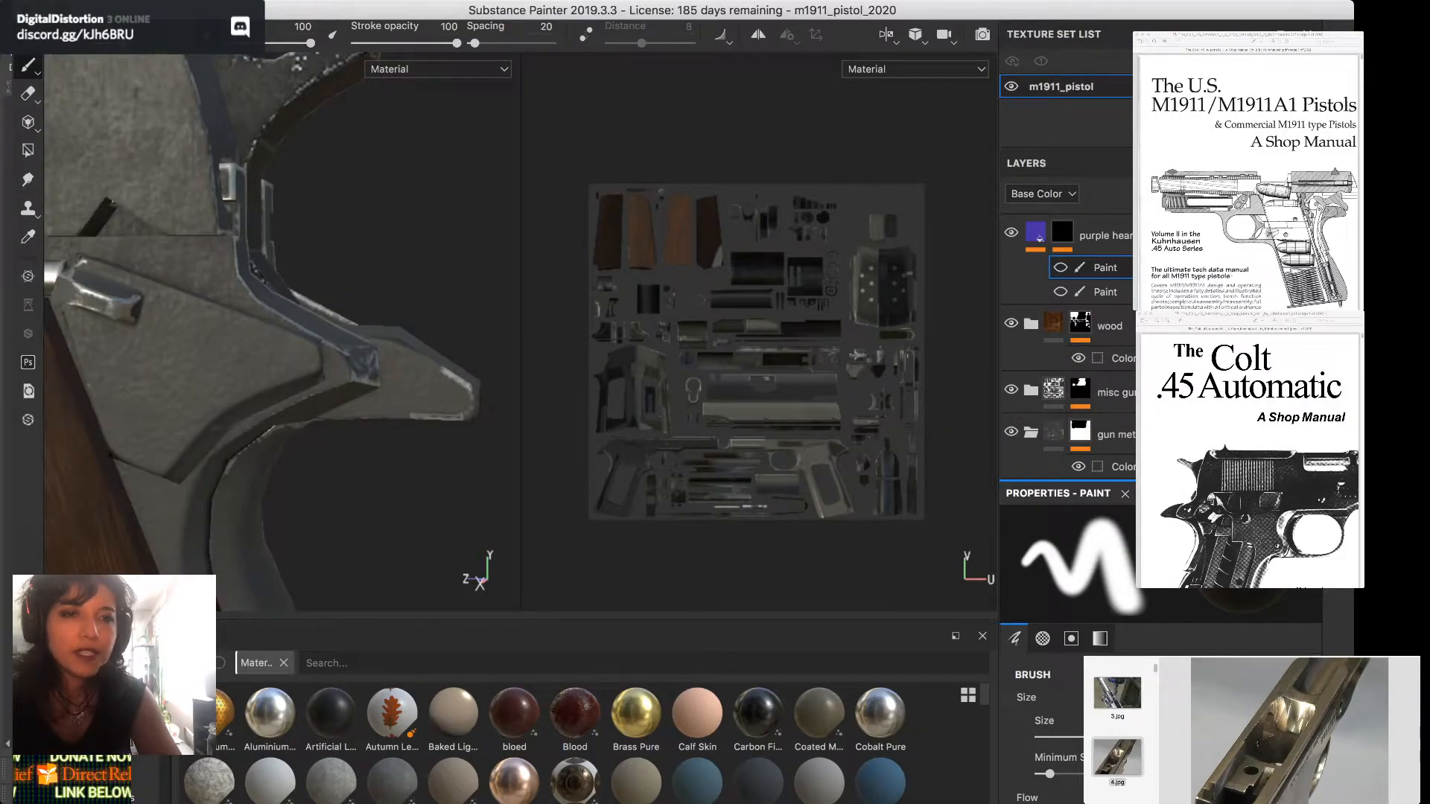
middle_click_drag(224, 283, 391, 391, "alt")
scroll(342, 357, "down", 3)
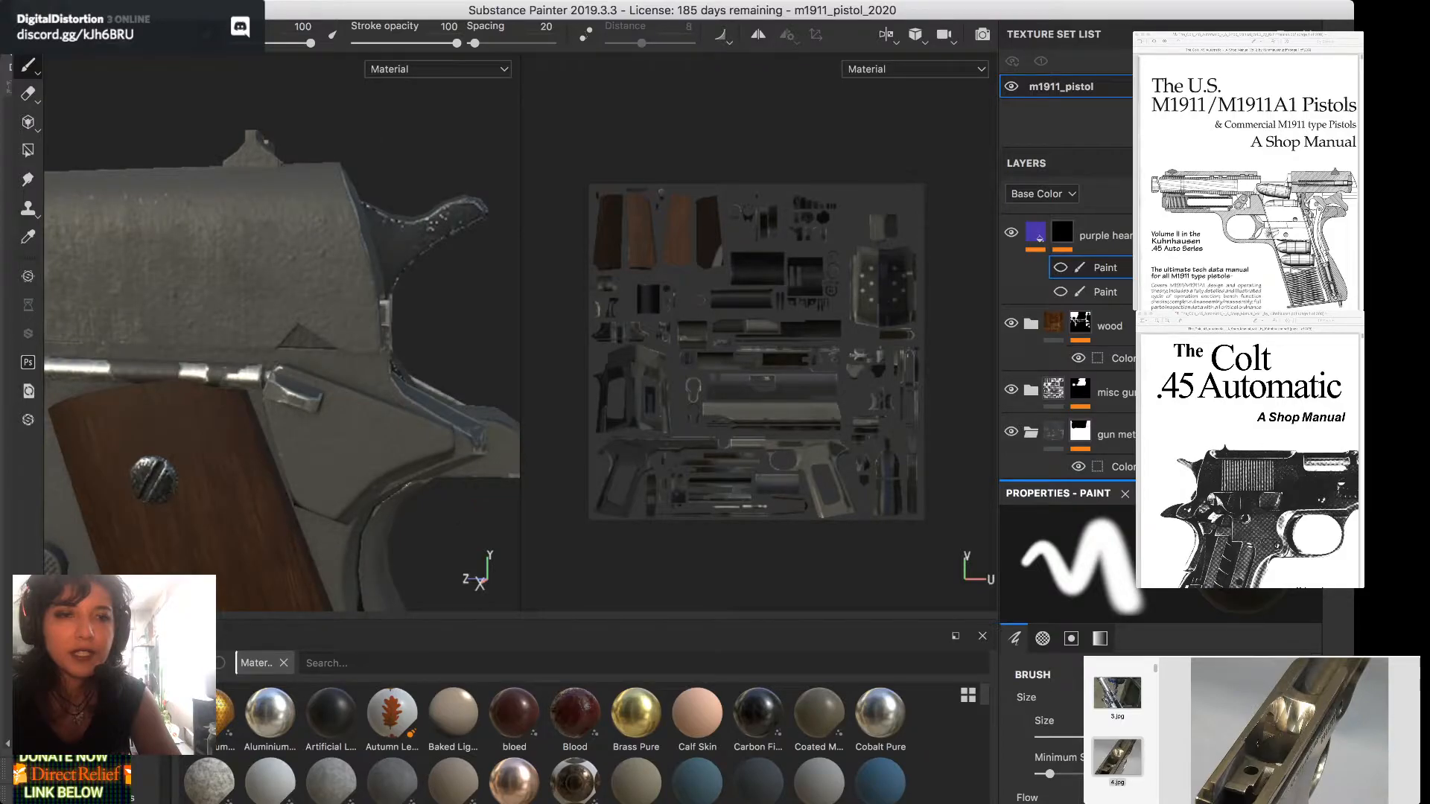
scroll(281, 370, "down", 2)
left_click_drag(224, 372, 275, 253, "alt")
left_click_drag(290, 335, 268, 332, "alt")
middle_click_drag(268, 331, 253, 253, "alt")
left_click_drag(298, 328, 234, 339, "alt")
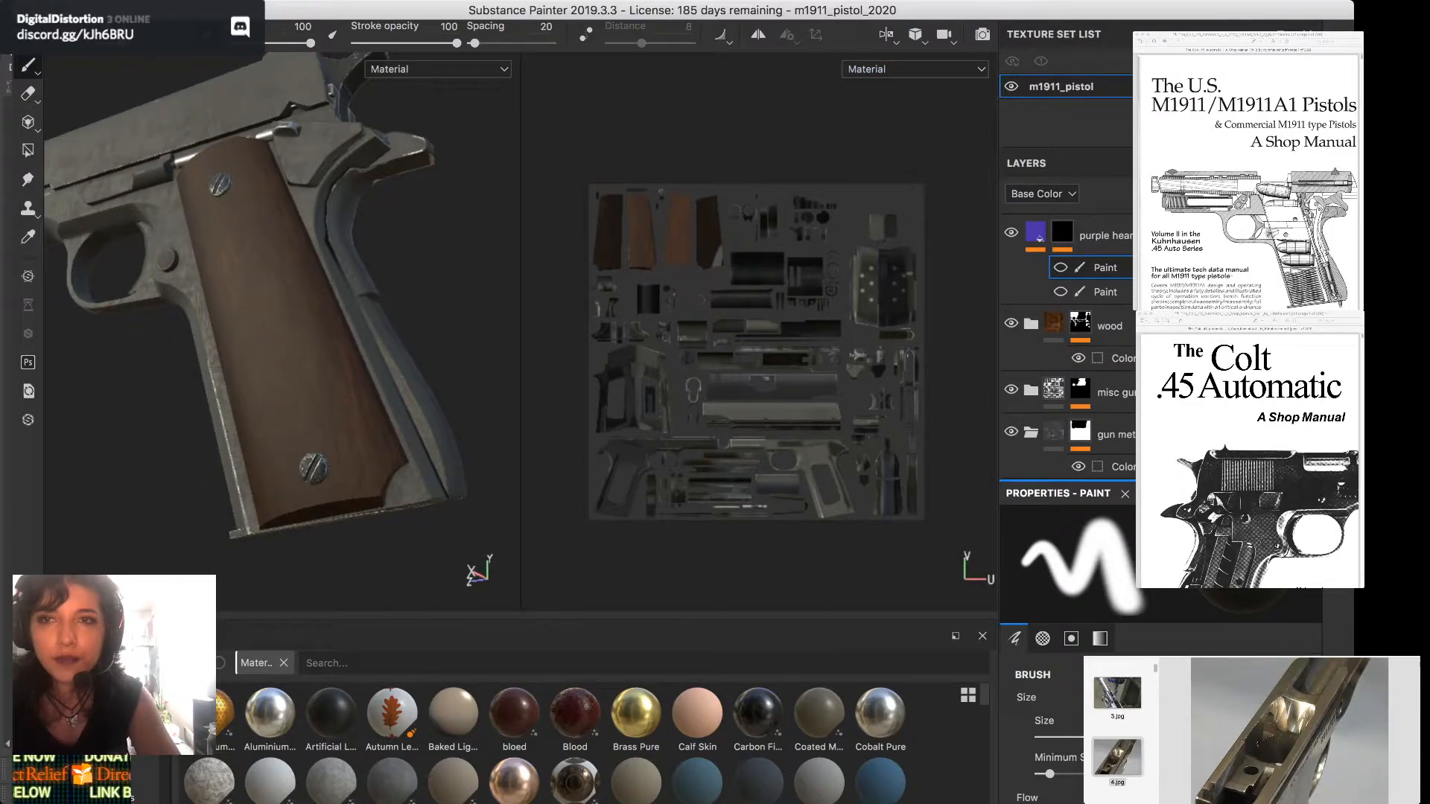
Go back to the reference photos and examine the checkered wood grip in the disassembled pistol photo
key("super+Tab")
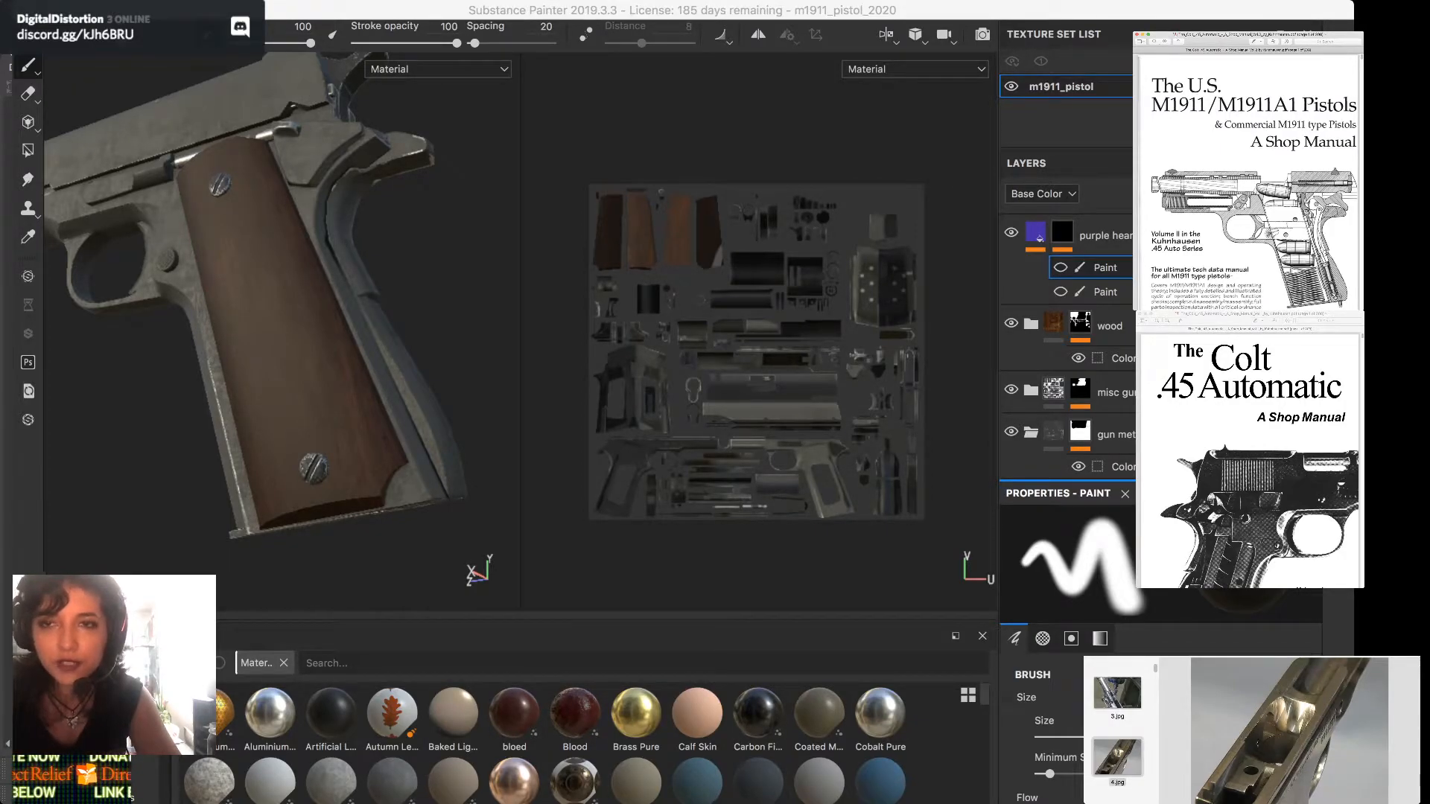
key("ctrl+Up")
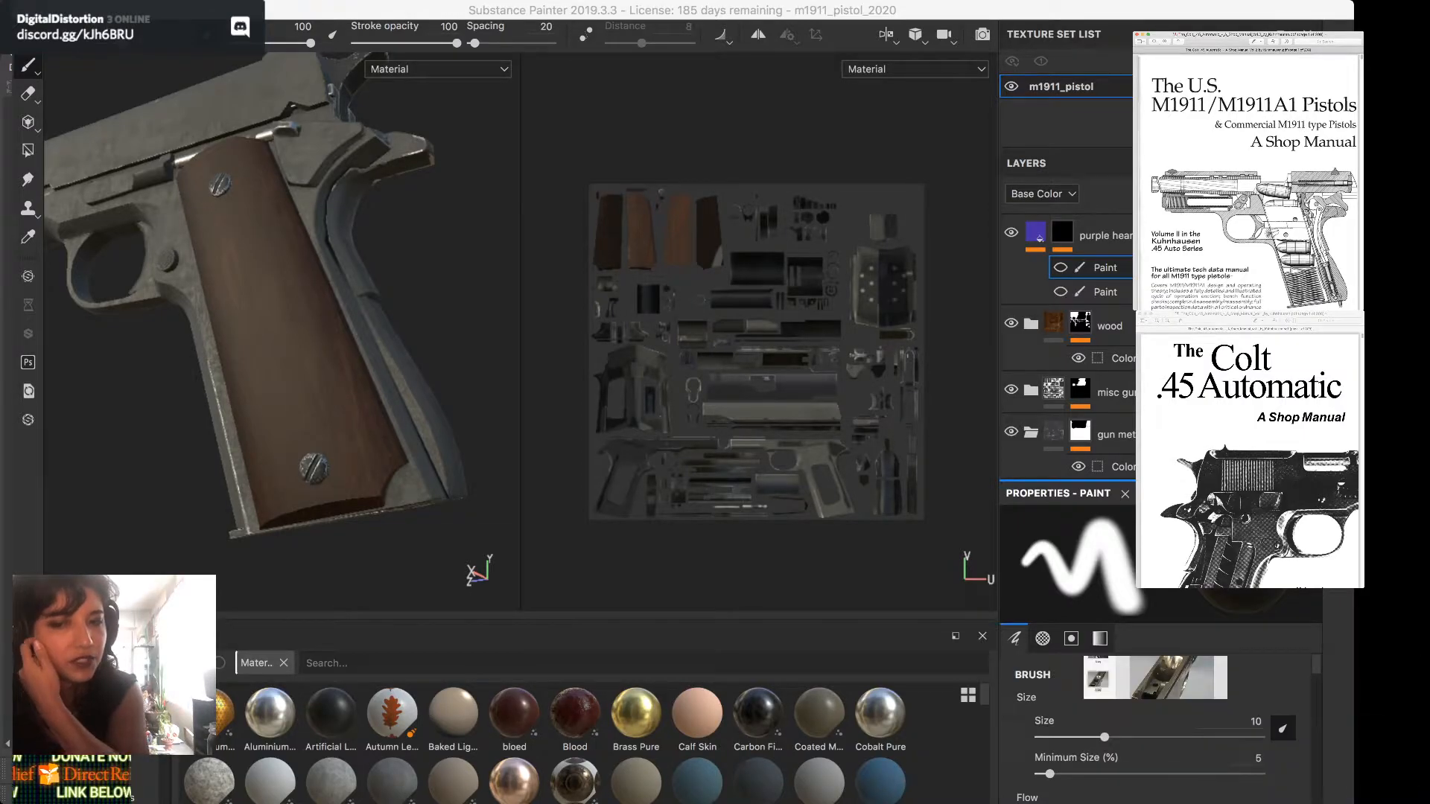
key("ctrl+Up")
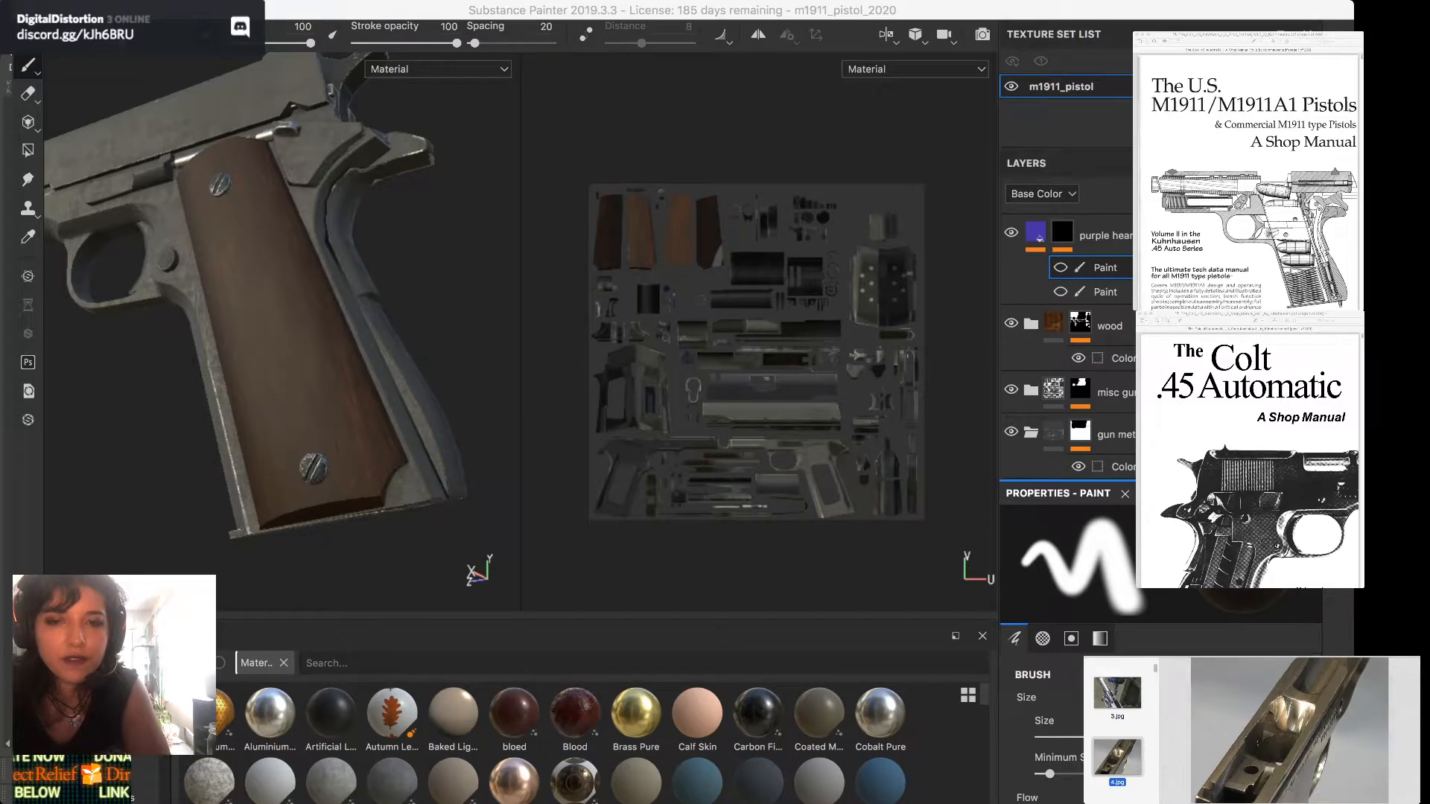
key("Up")
key("Down")
key("Down")
key("Down")
key("Down")
key("Down")
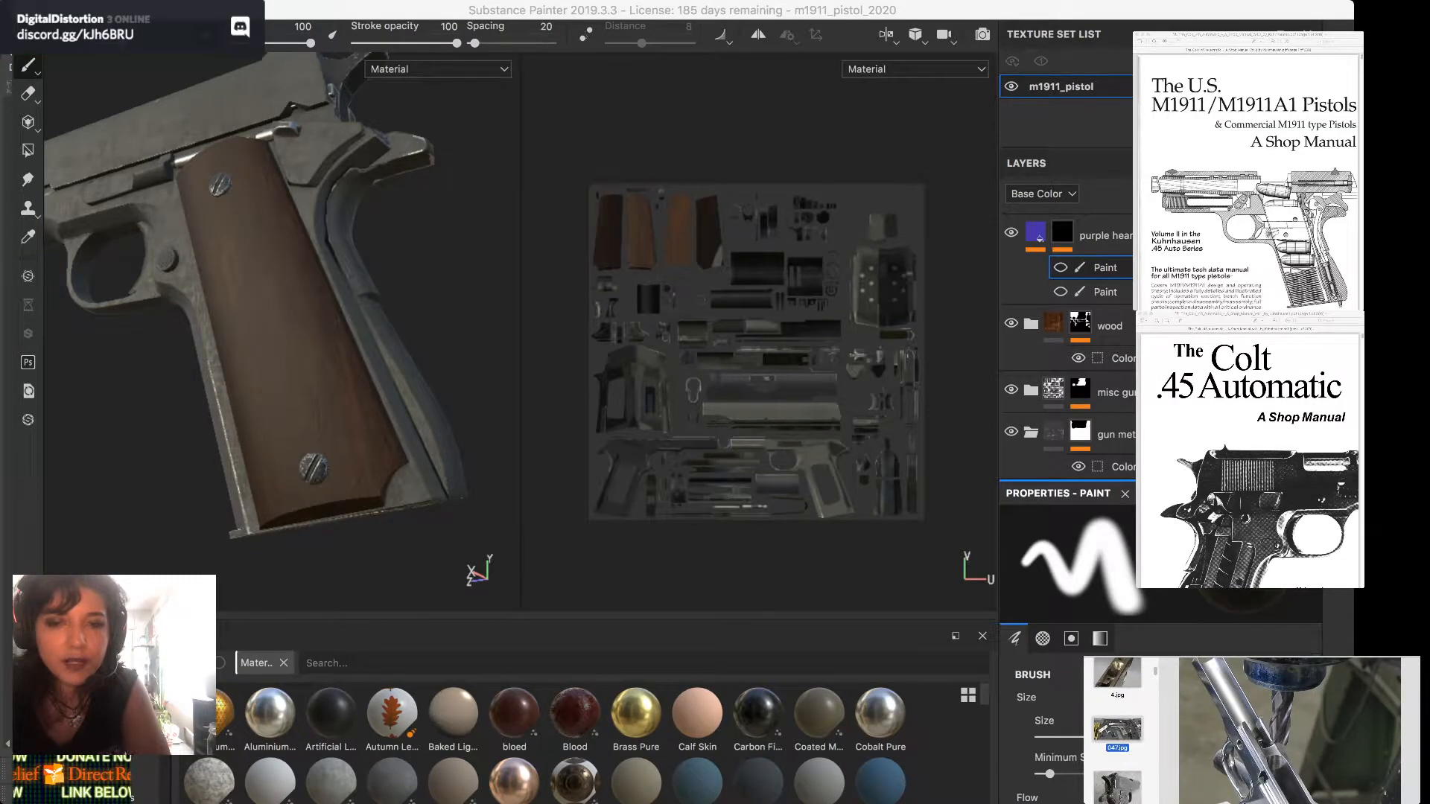
key("Down")
key("Down")
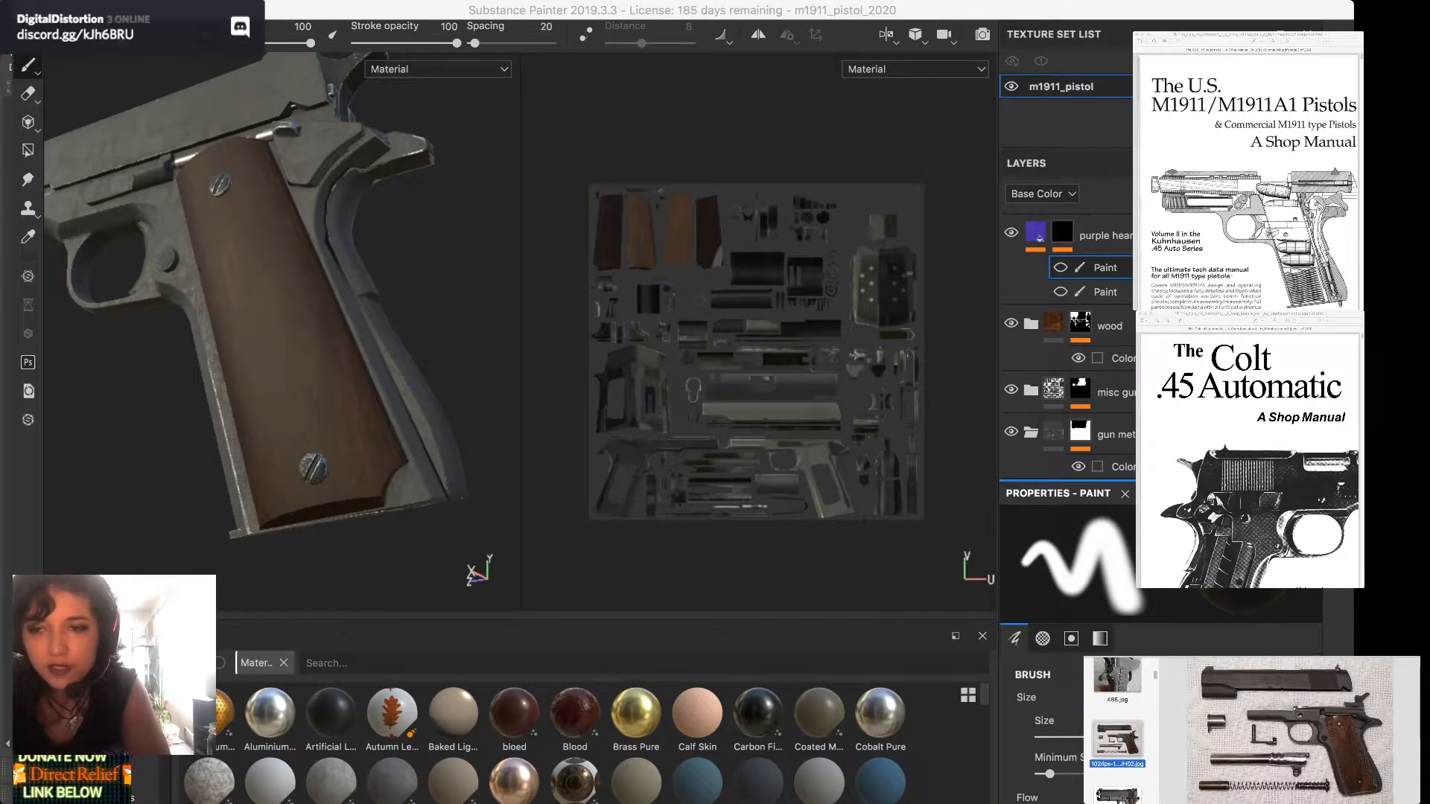
scroll(1351, 736, "up", 5)
scroll(1352, 736, "left", 1)
scroll(1289, 727, "up", 2)
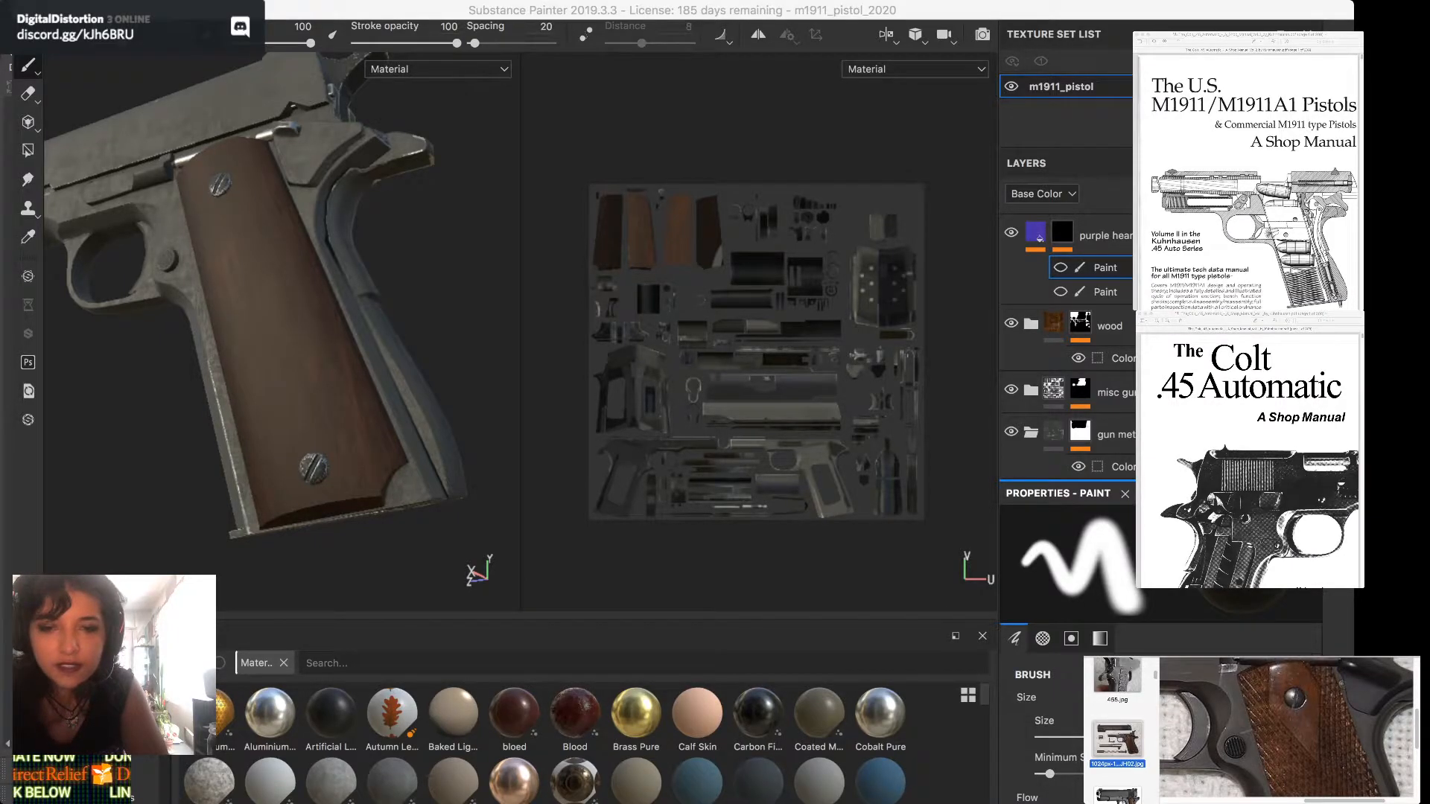
Examine the checkered wood grip panel and its screw in the photo following the disassembled pistol
left_click(1117, 796)
scroll(1341, 745, "up", 5)
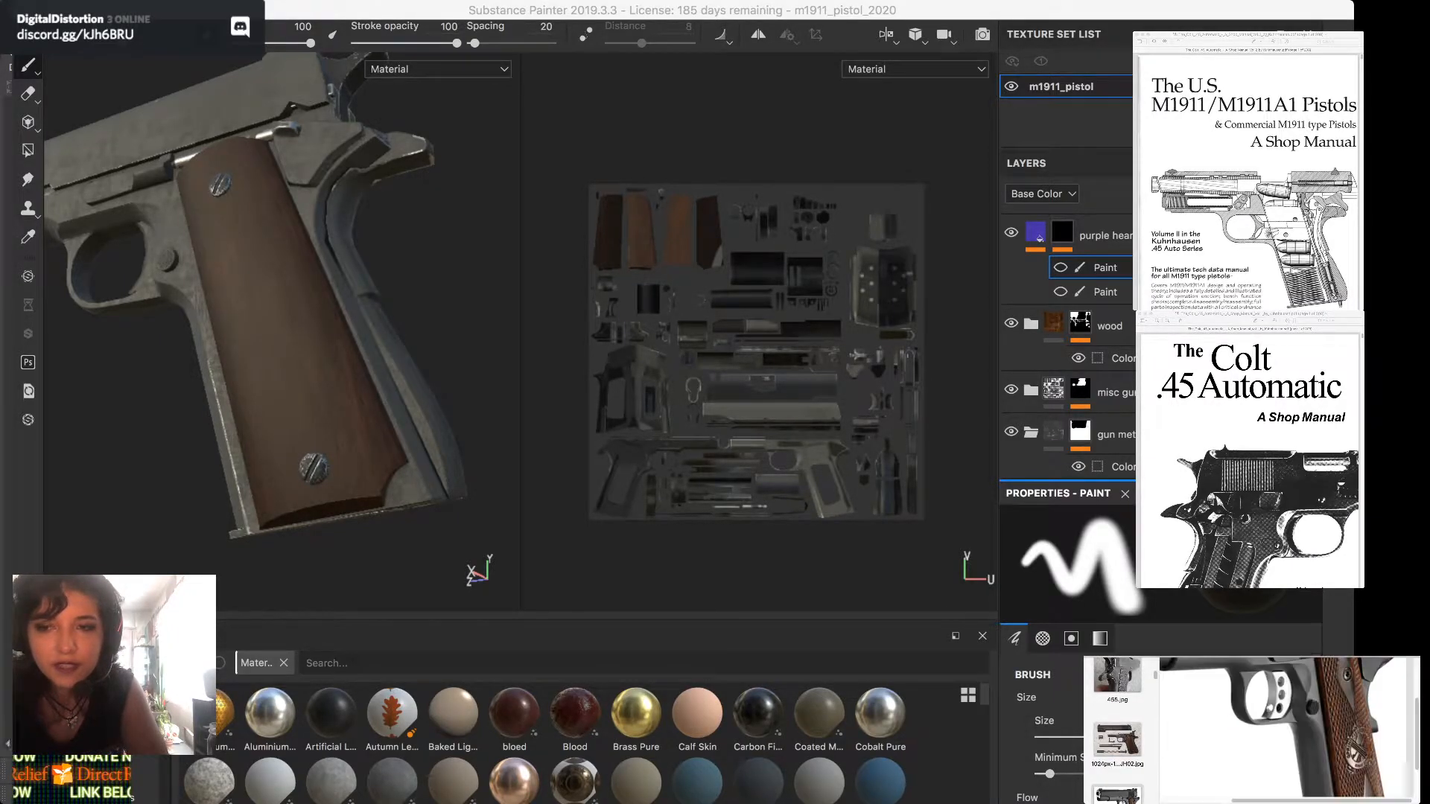
scroll(1353, 759, "up", 5)
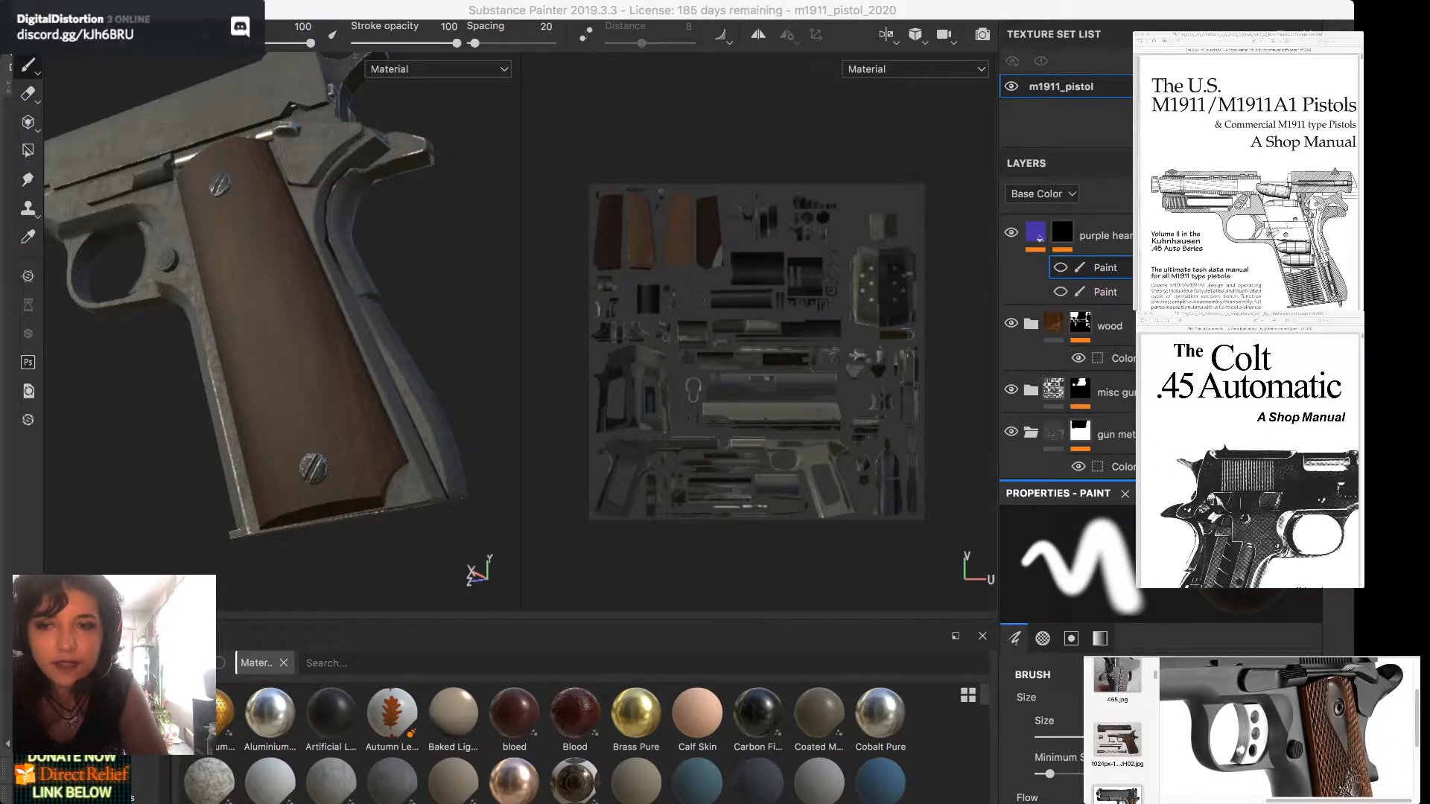
scroll(1346, 743, "up", 3)
scroll(1346, 743, "down", 3)
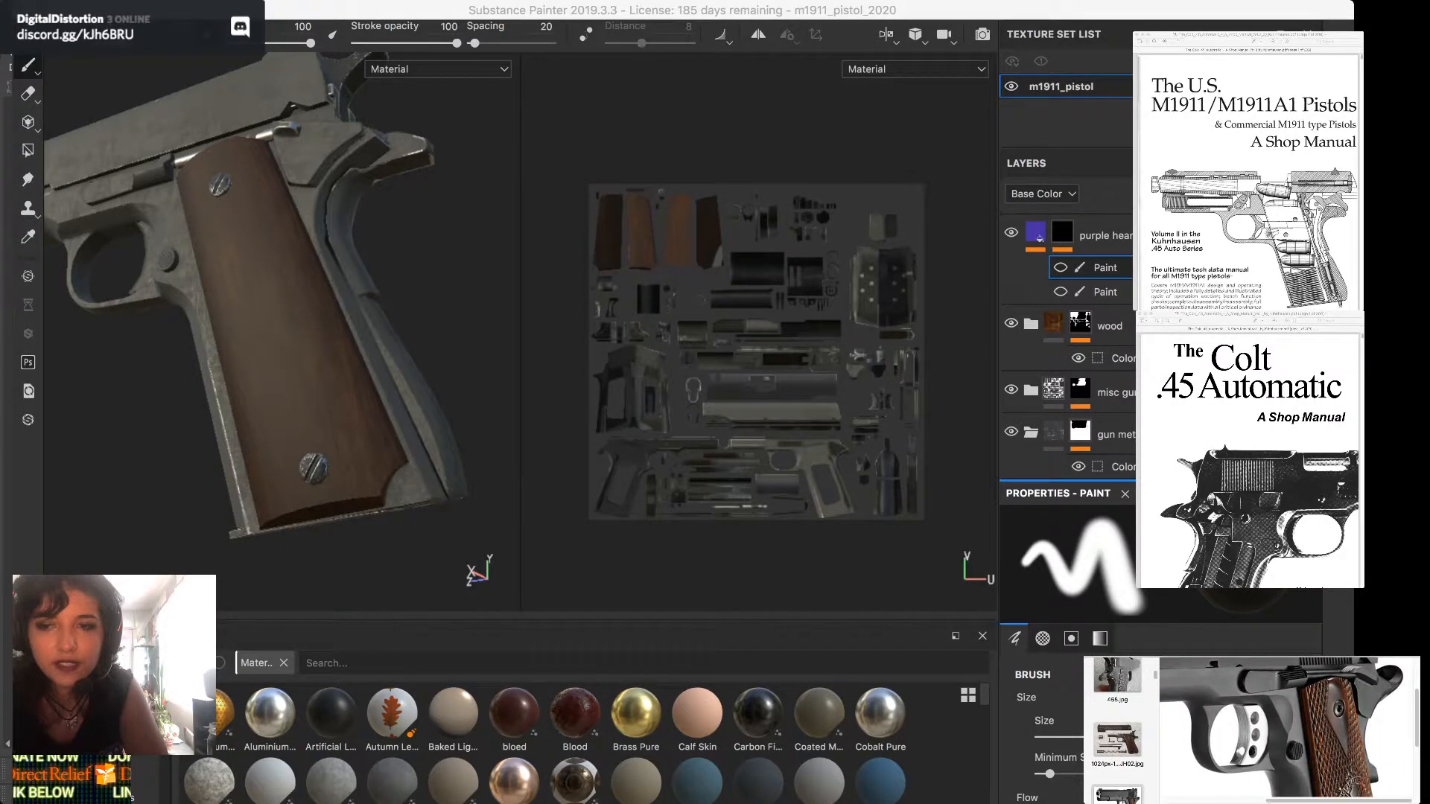
scroll(1346, 743, "up", 5)
scroll(1287, 731, "up", 3)
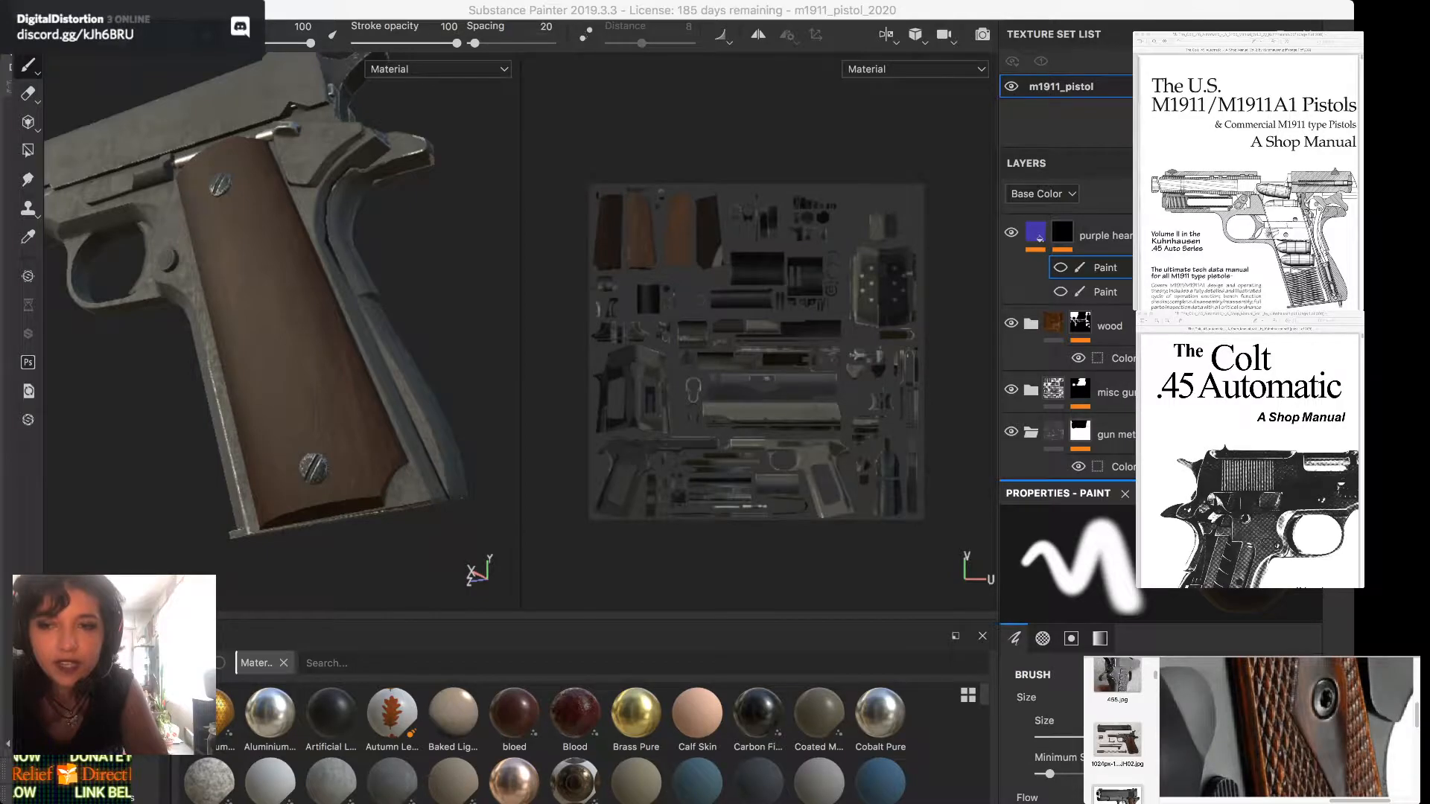
scroll(1287, 730, "up", 3)
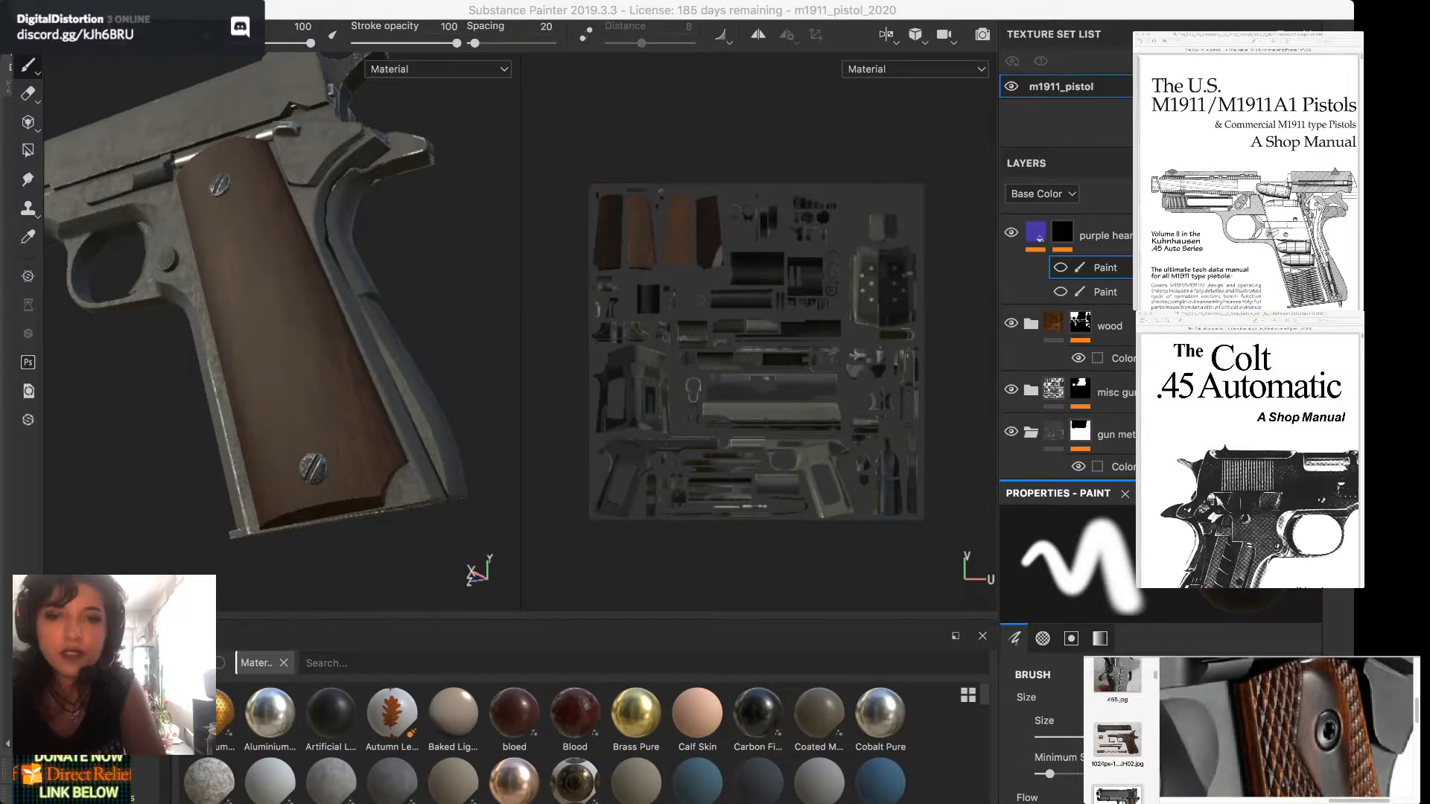
scroll(1117, 730, "down", 3)
scroll(1117, 734, "down", 3)
Browse the reference photos of the grip, magazine base, muzzle and disassembled pistol, ending on the later photos with wood grips
left_click(1117, 735)
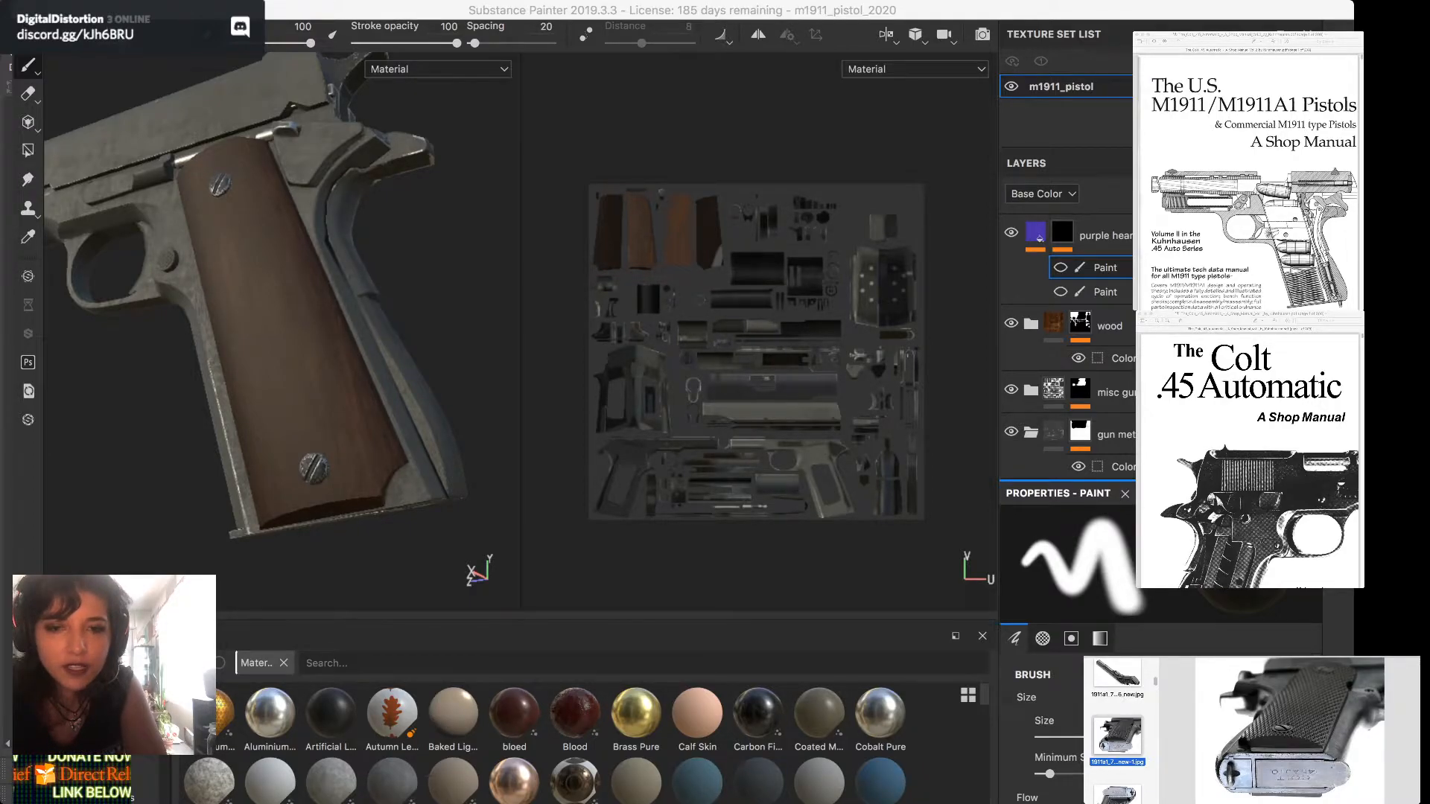
key("Down")
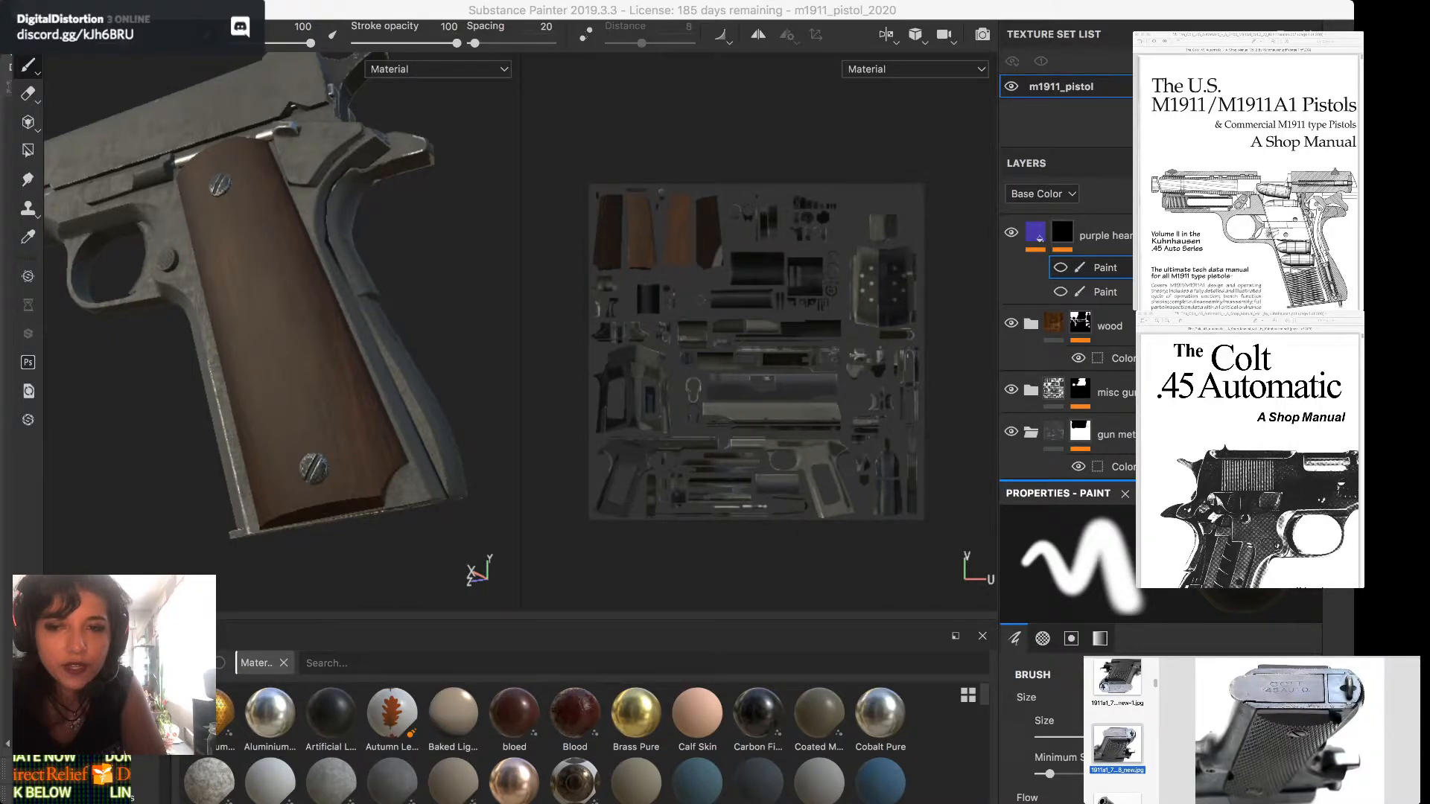
scroll(1117, 729, "down", 3)
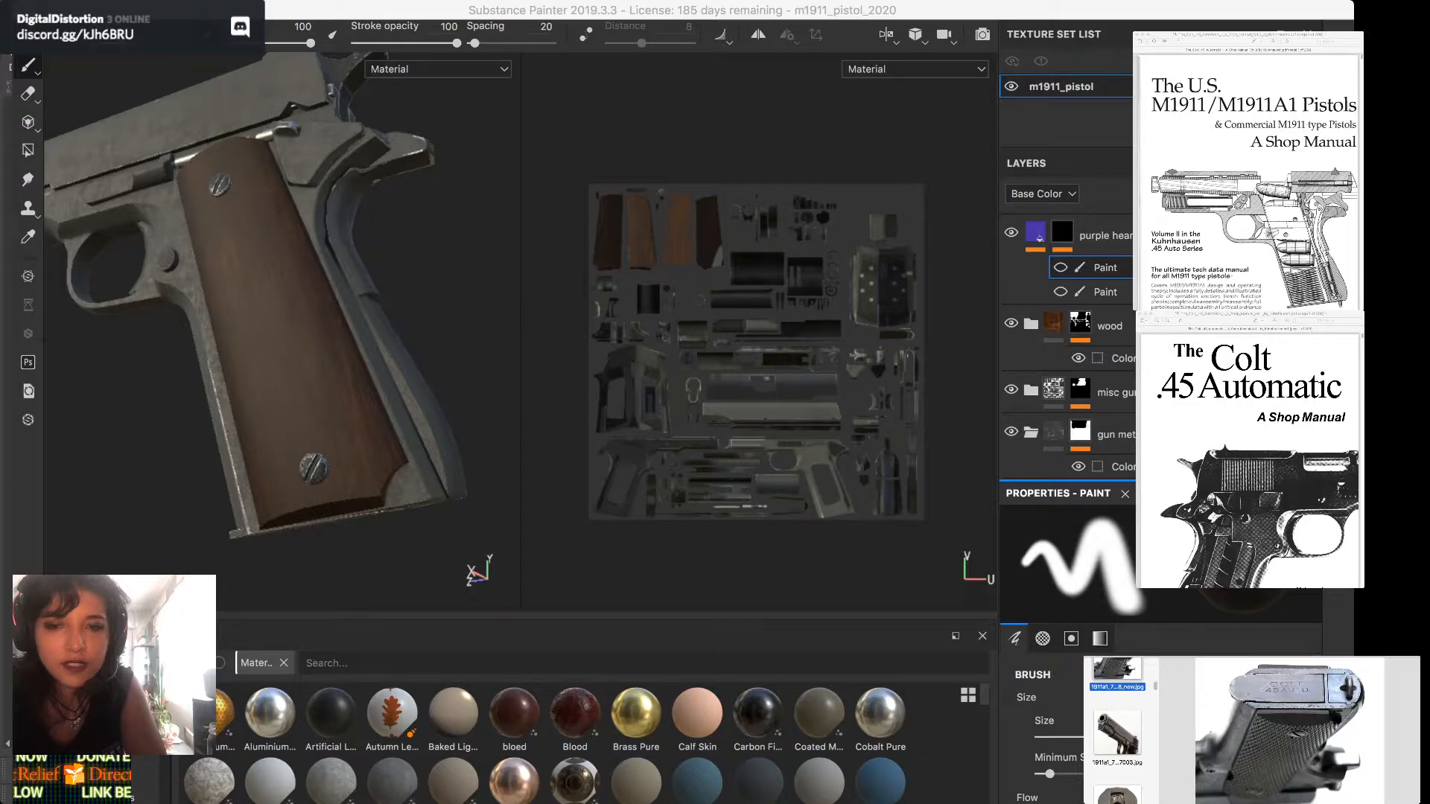
key("Down")
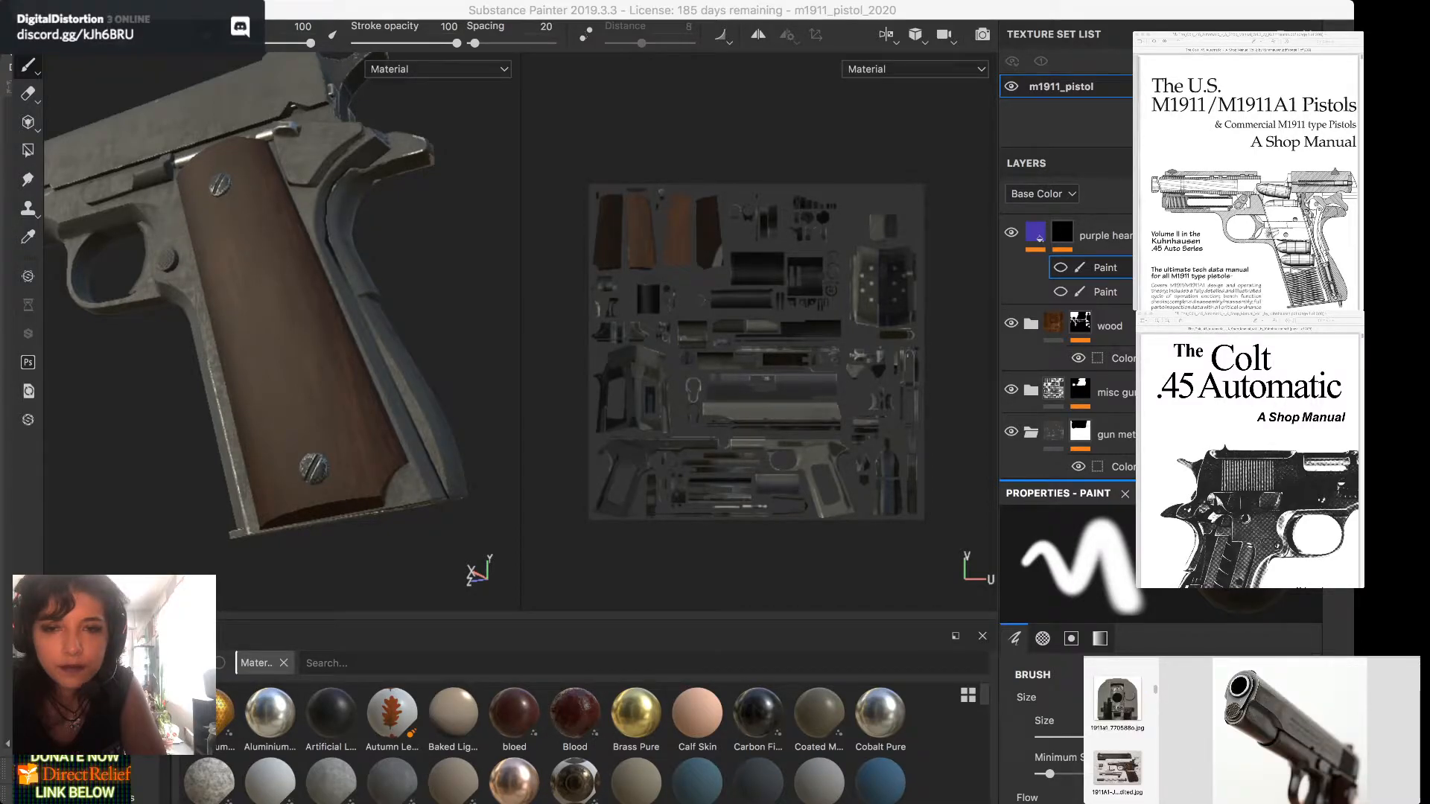
key("Down")
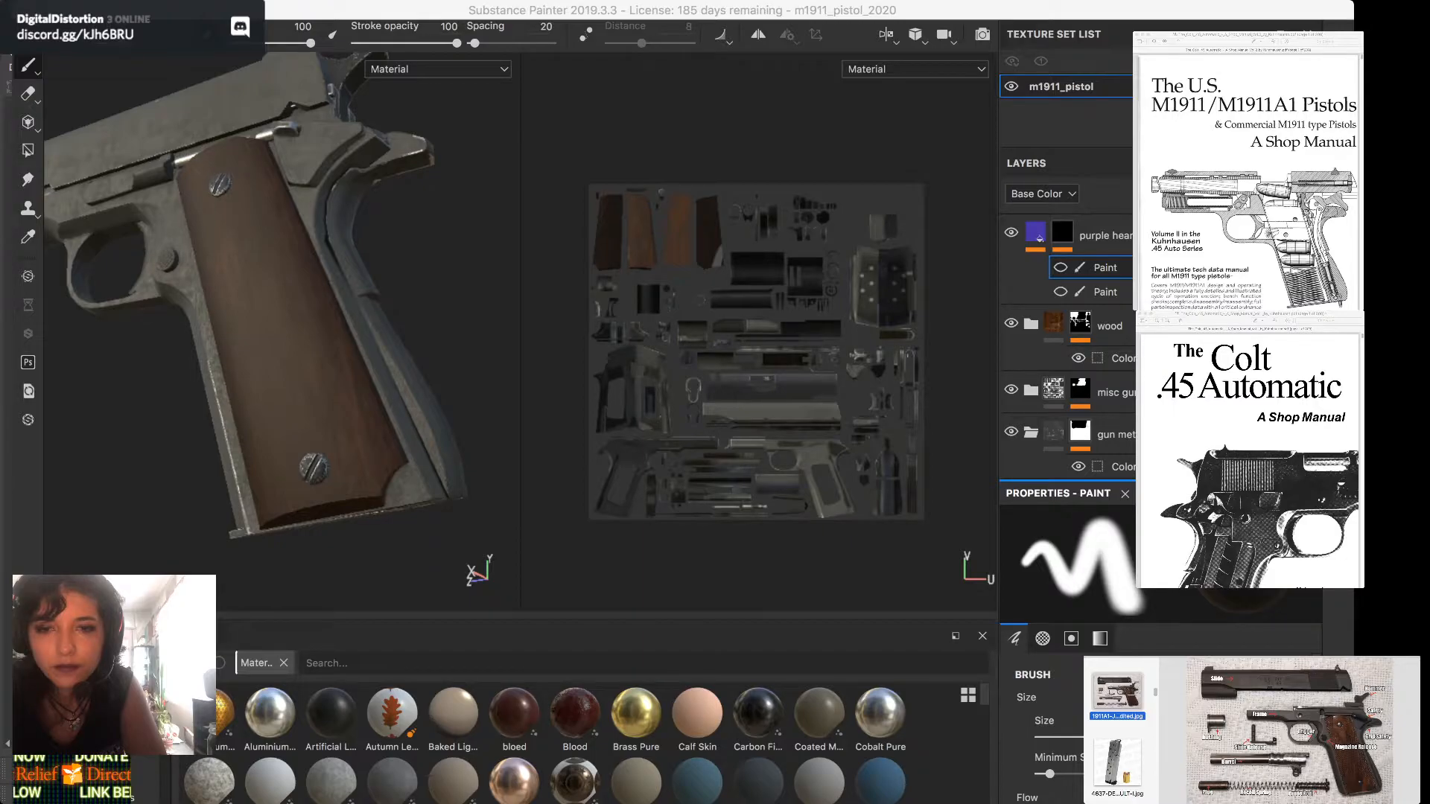
scroll(1117, 723, "down", 10)
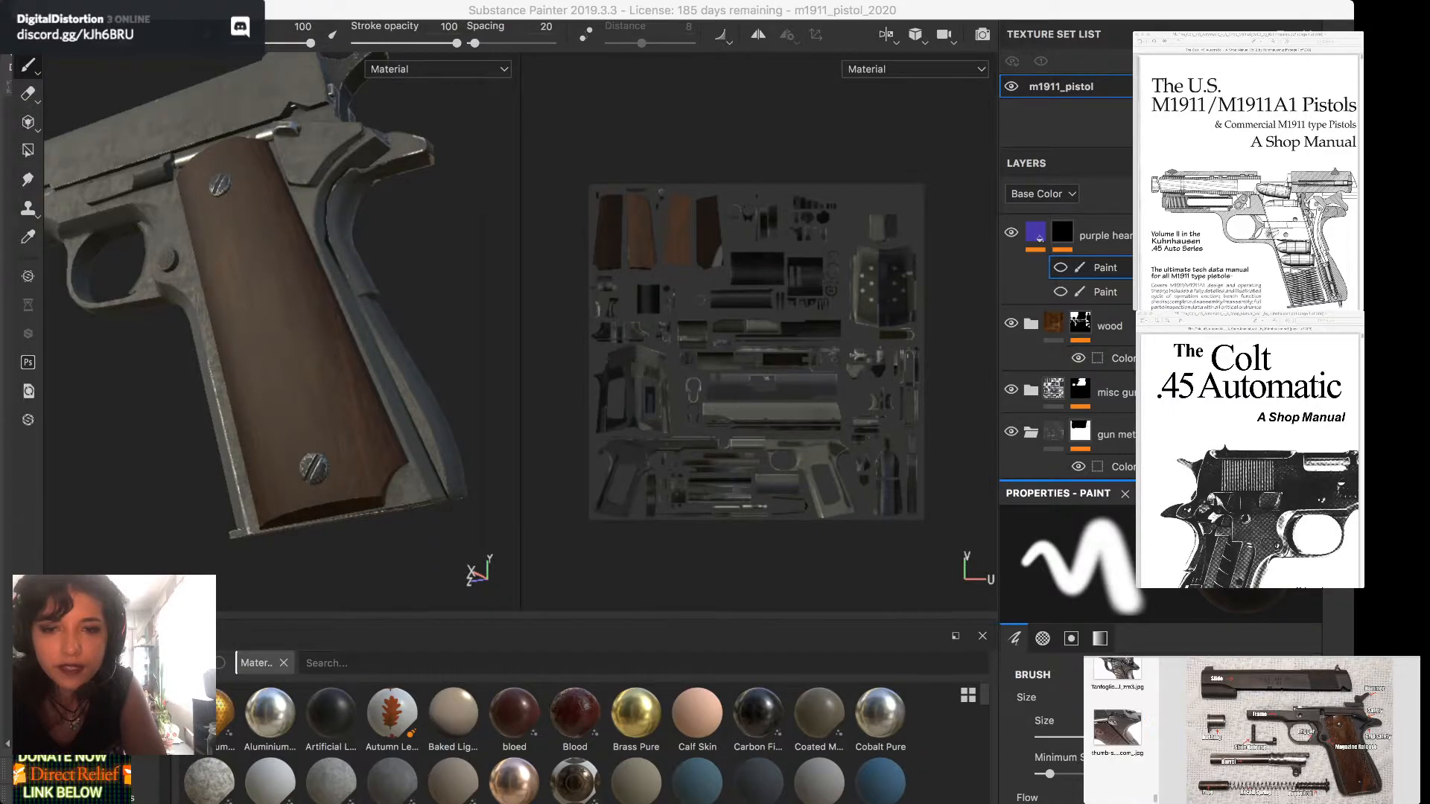
left_click(1117, 771)
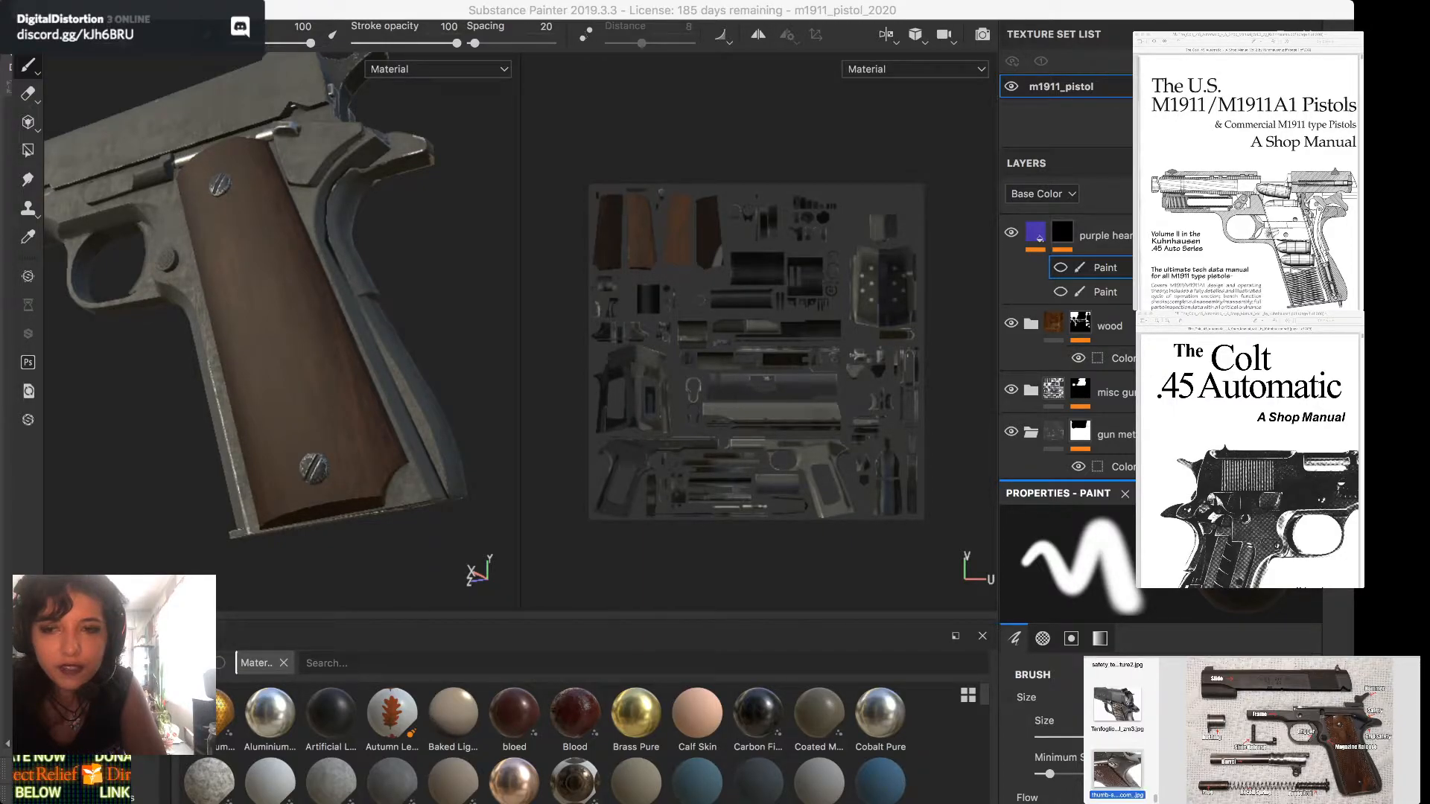
left_click(1117, 704)
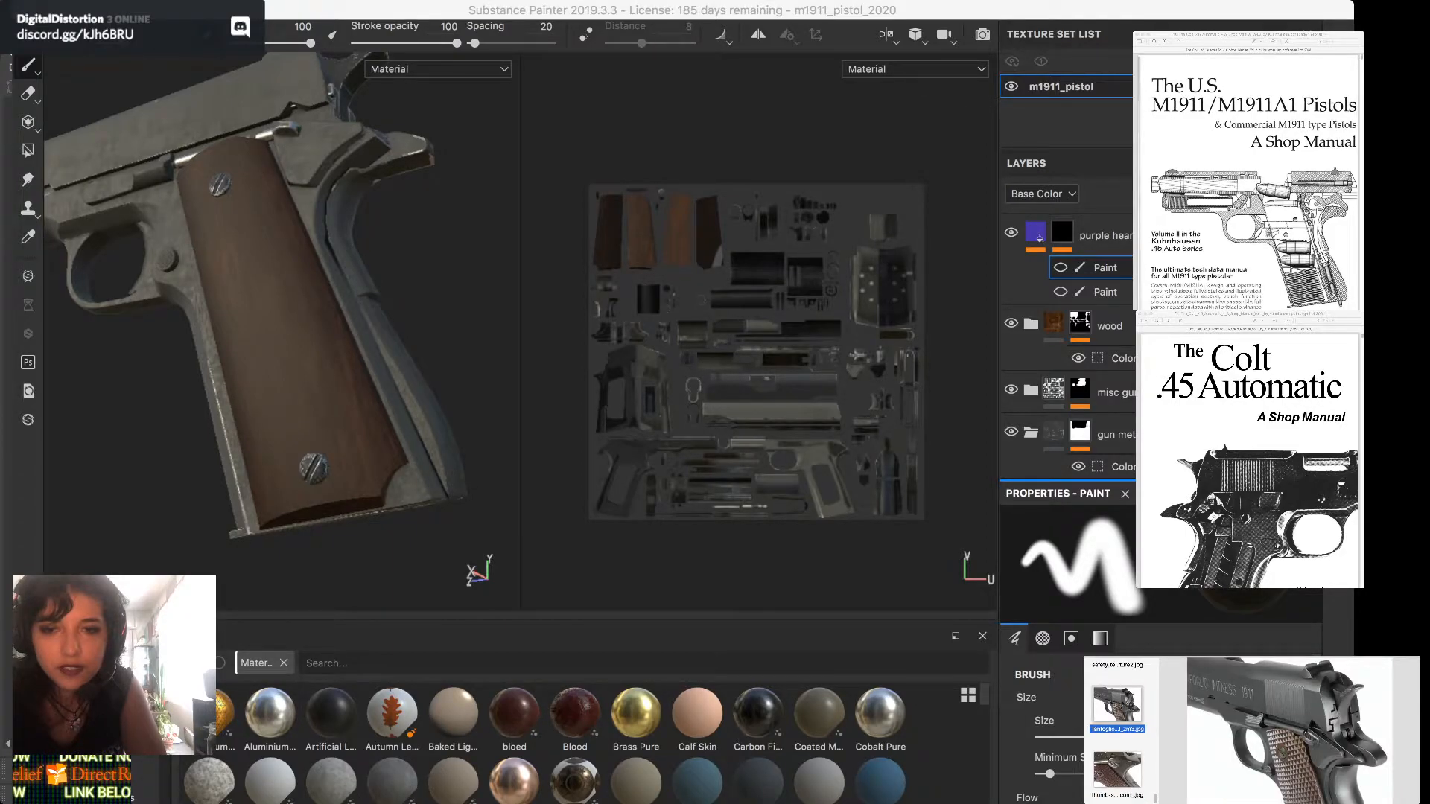
Go back to the M1911A1.png reference photo and examine its checkered grip and trigger guard up close
scroll(1289, 730, "up", 10)
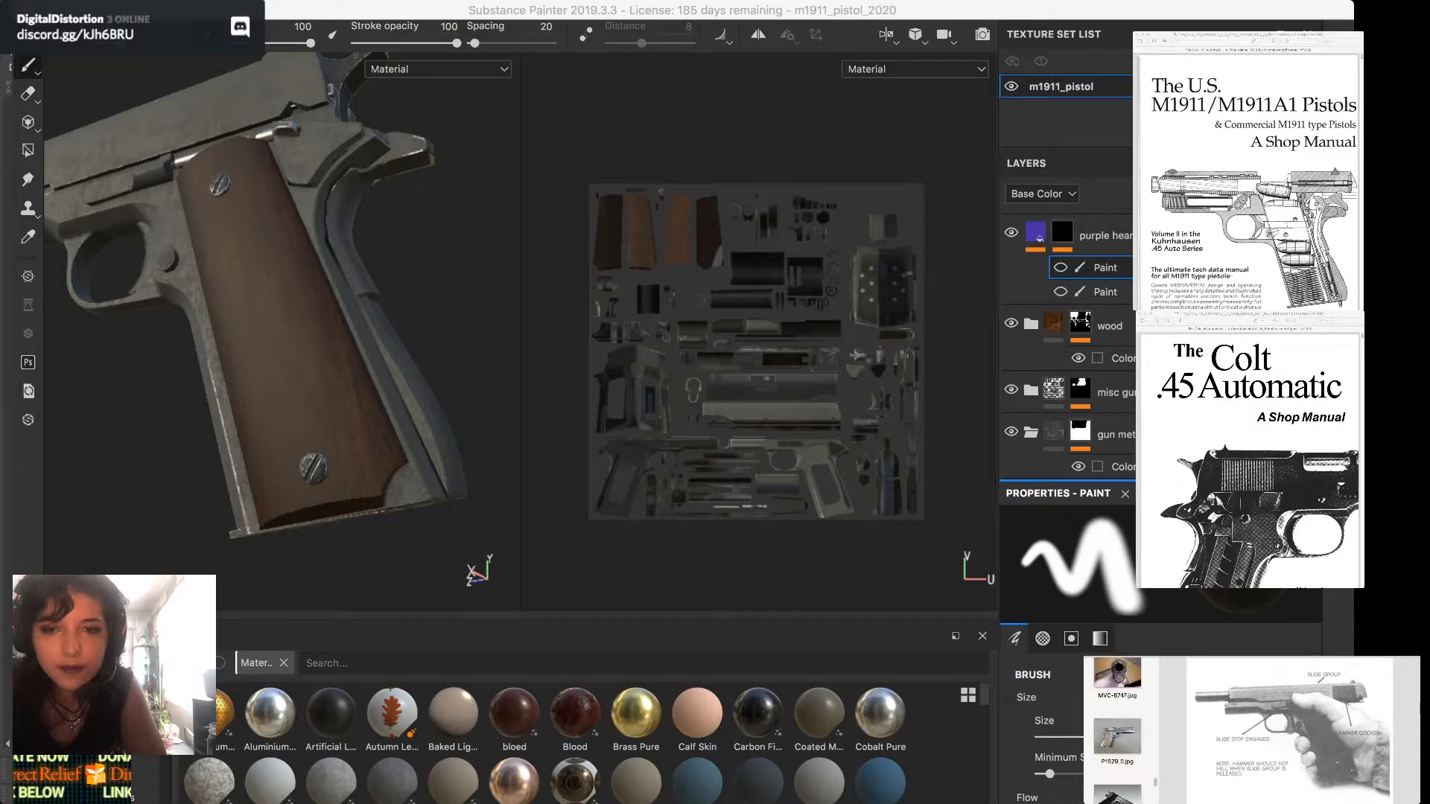
scroll(1117, 730, "up", 2)
scroll(1117, 730, "up", 3)
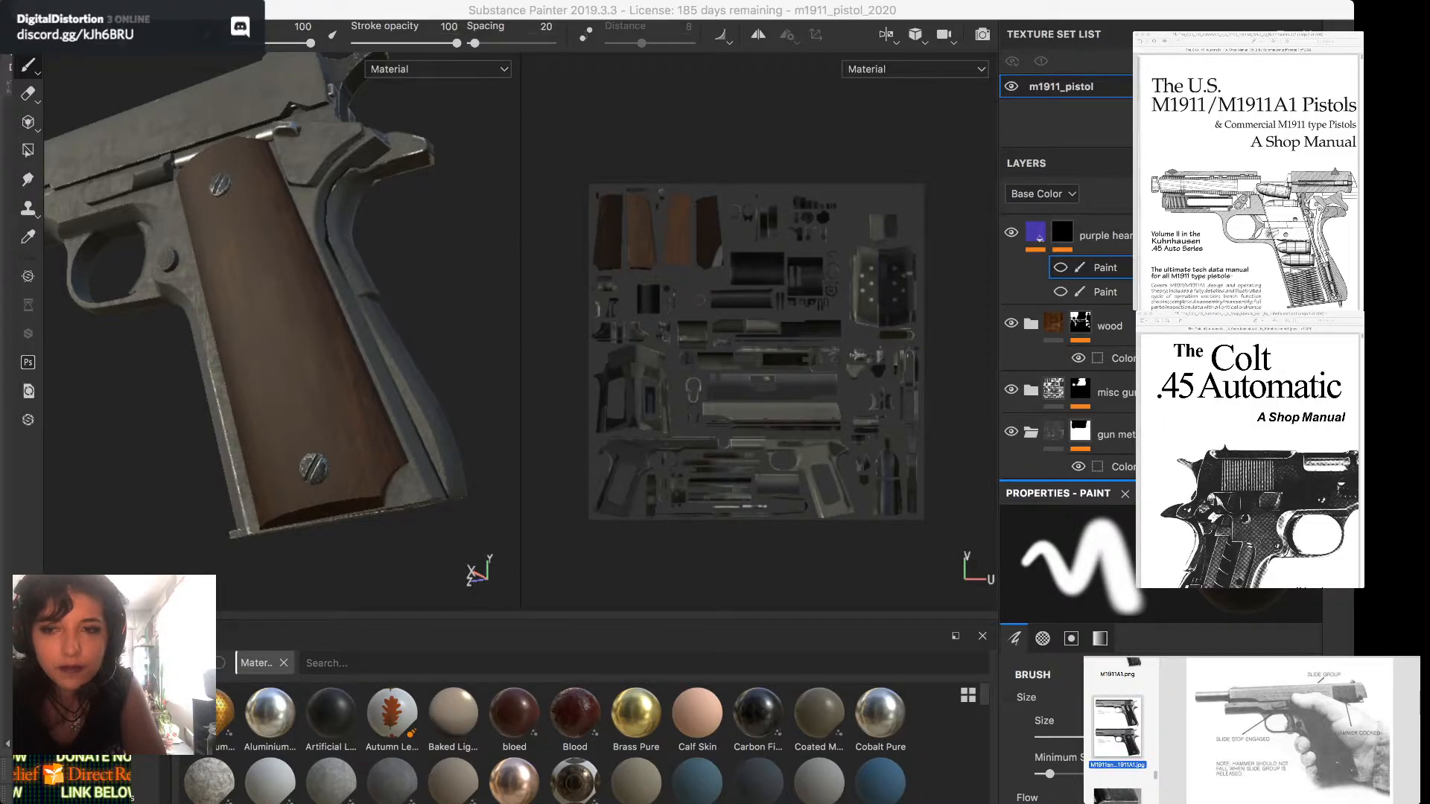
key("Up")
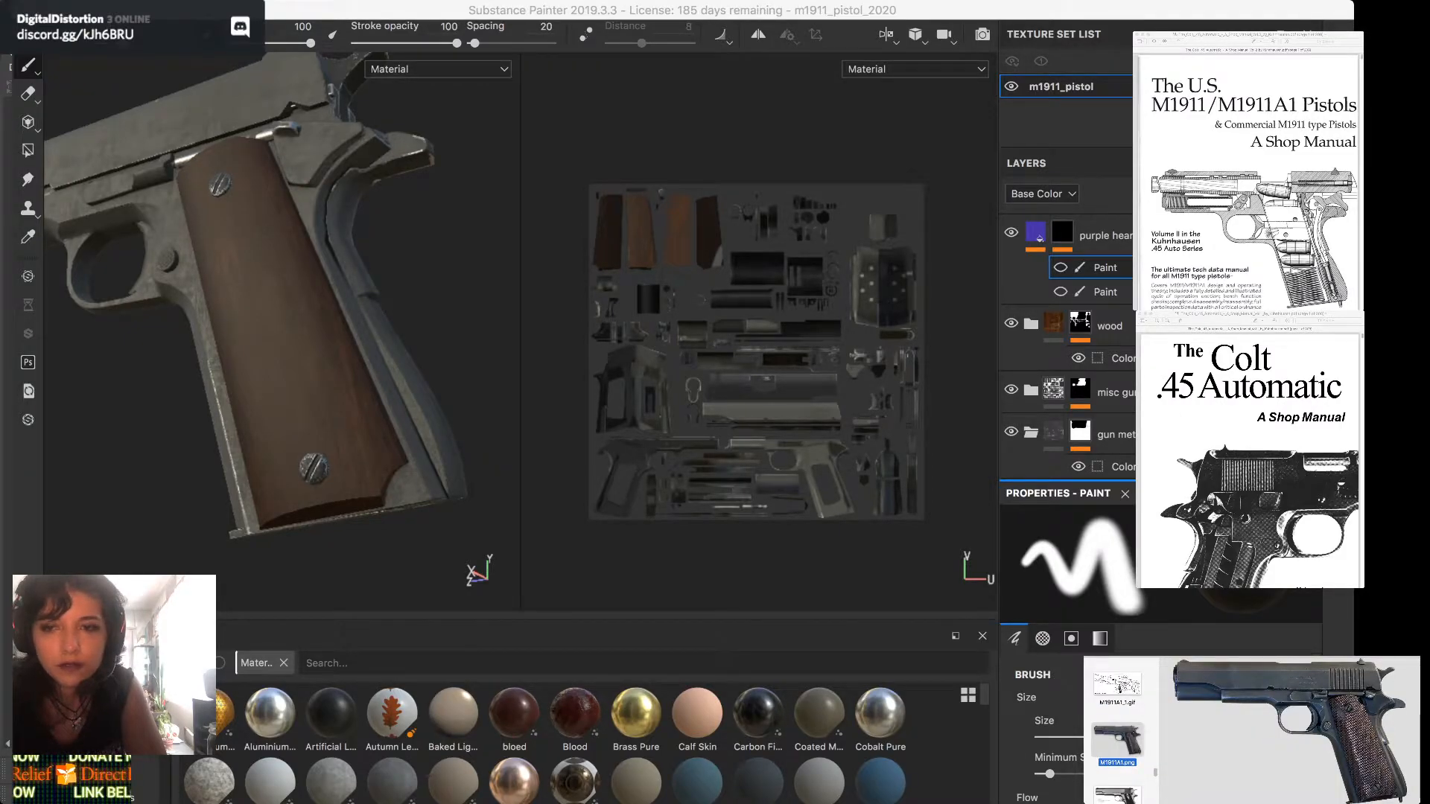
scroll(1342, 748, "up", 5)
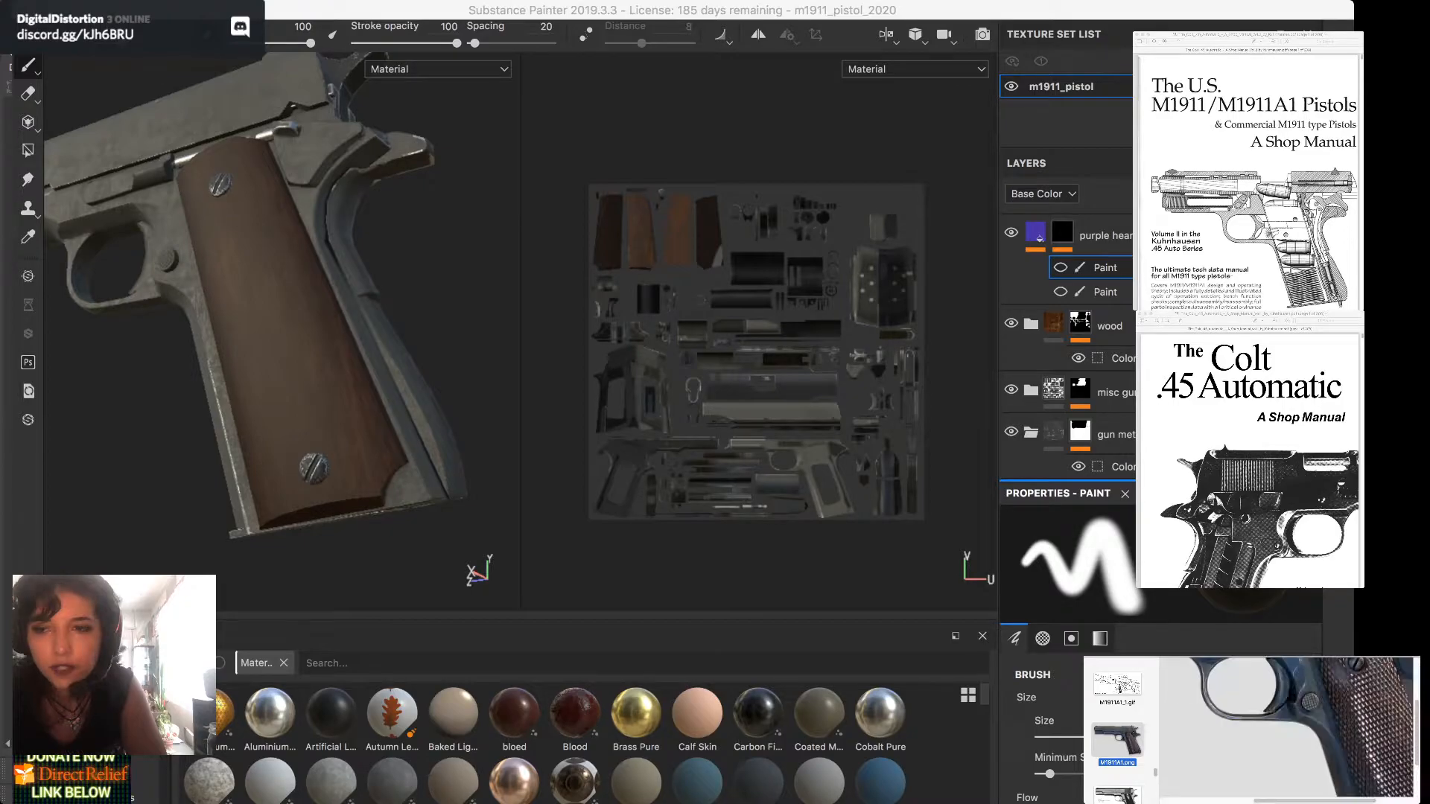
scroll(1288, 730, "down", 2)
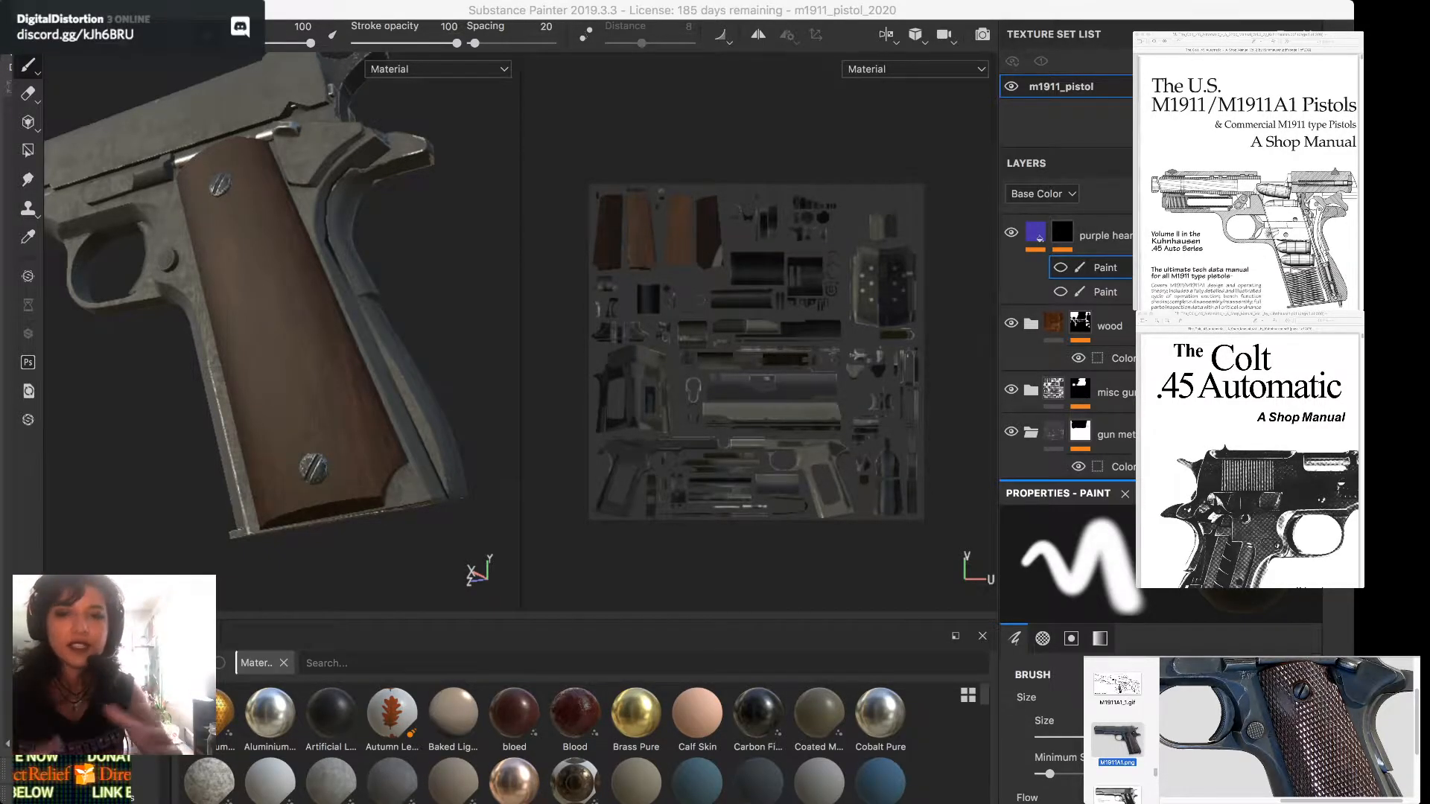
Open the m1911a.jpg reference photo and examine the checkered grip around its screw up close
scroll(1118, 734, "up", 2)
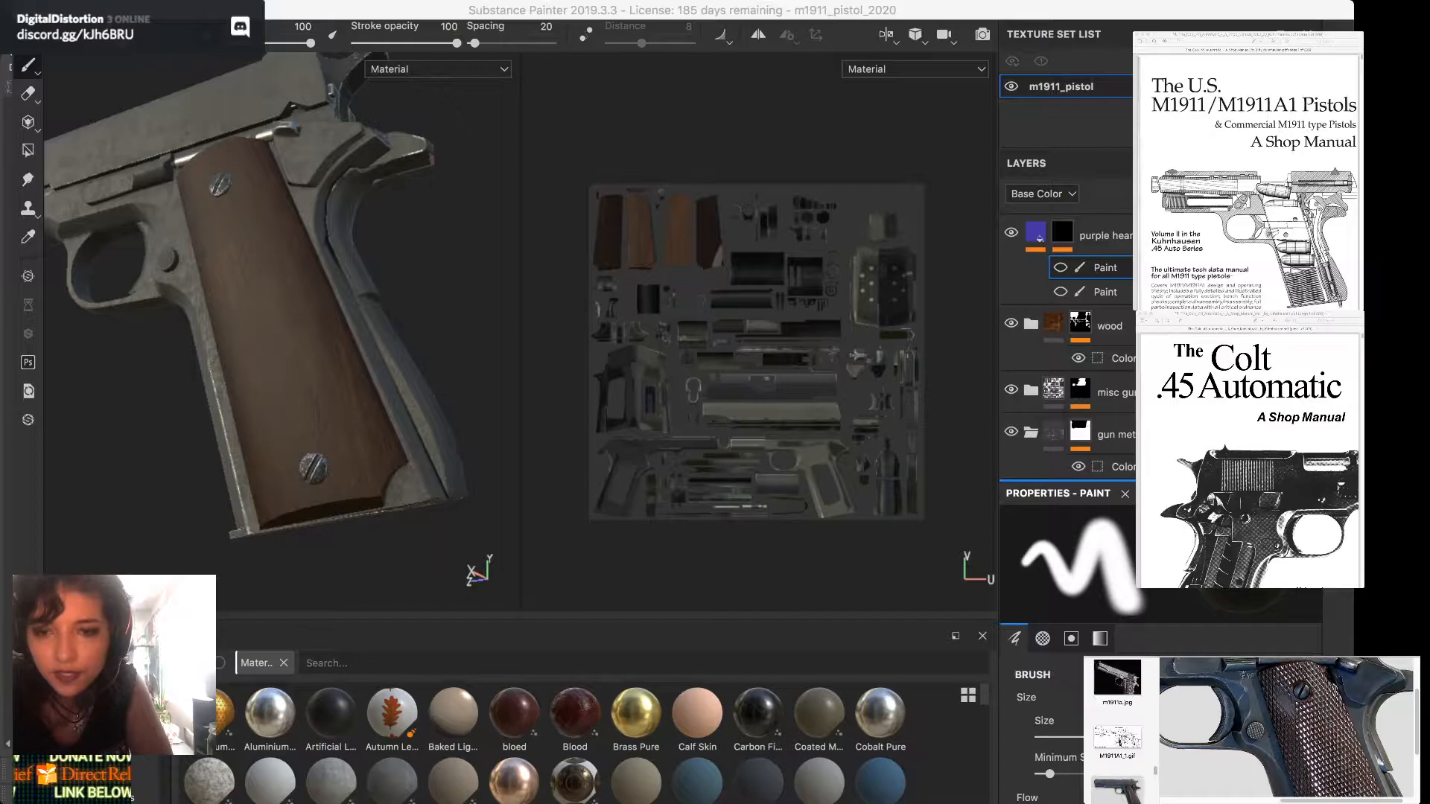
left_click(1117, 686)
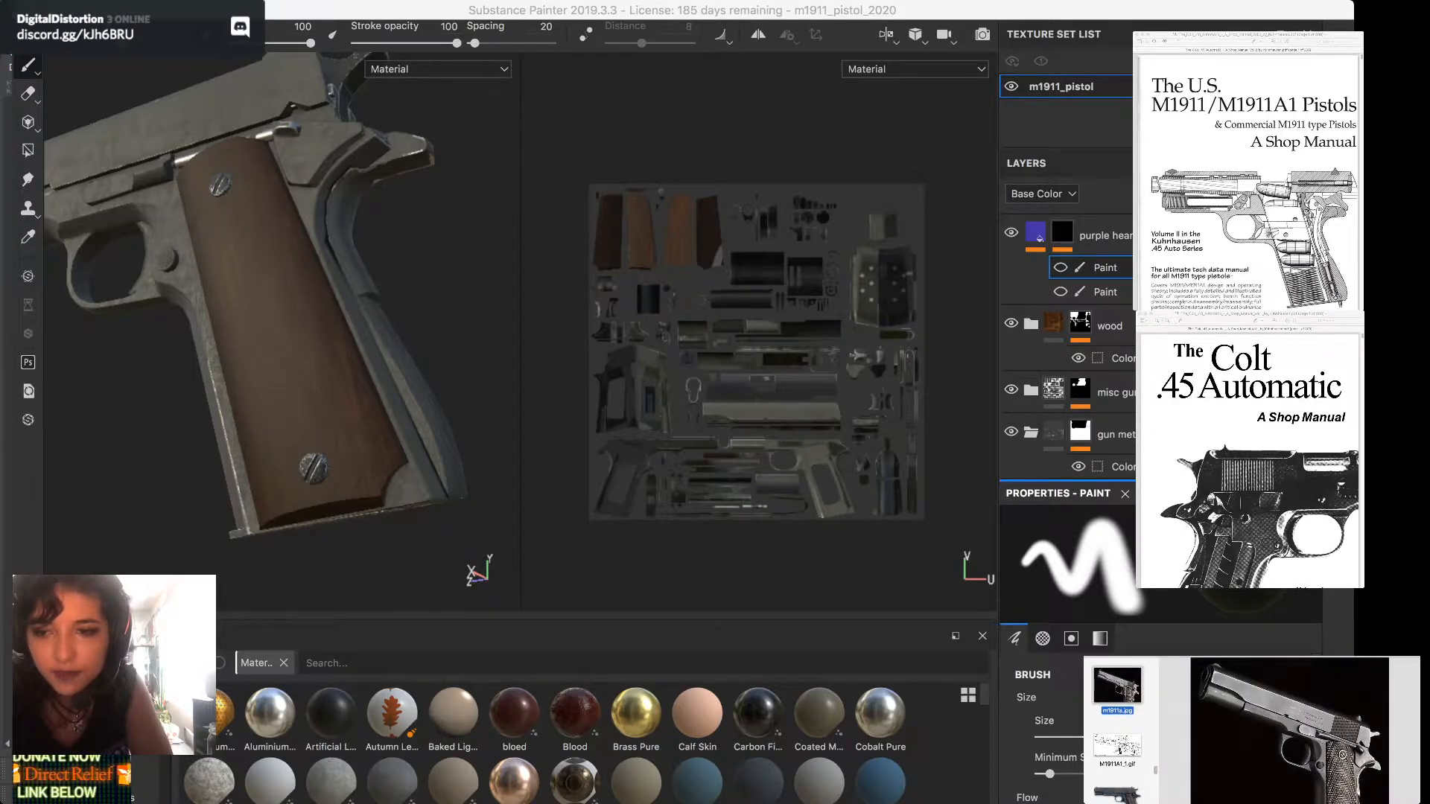
scroll(1288, 730, "up", 5)
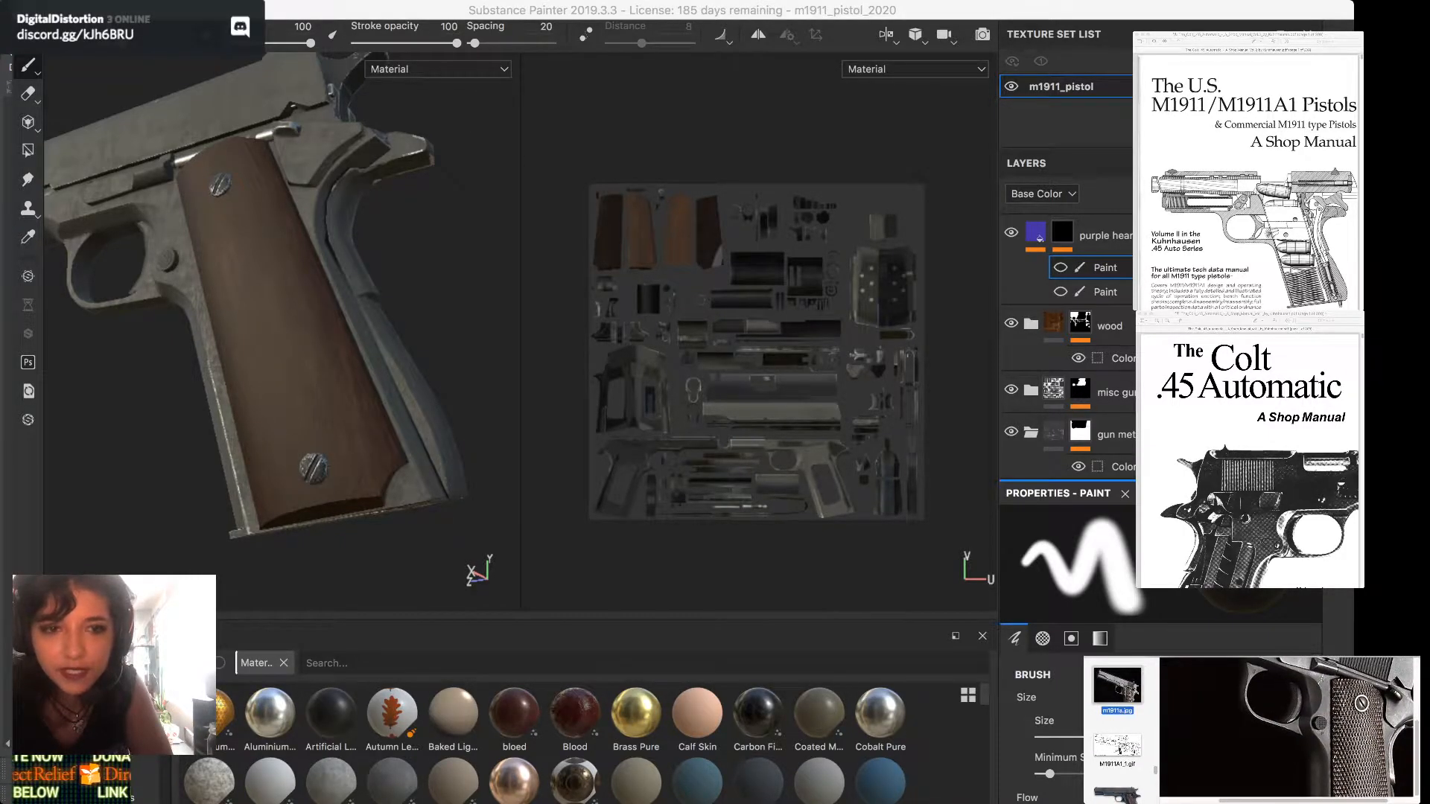
scroll(1288, 730, "down", 2)
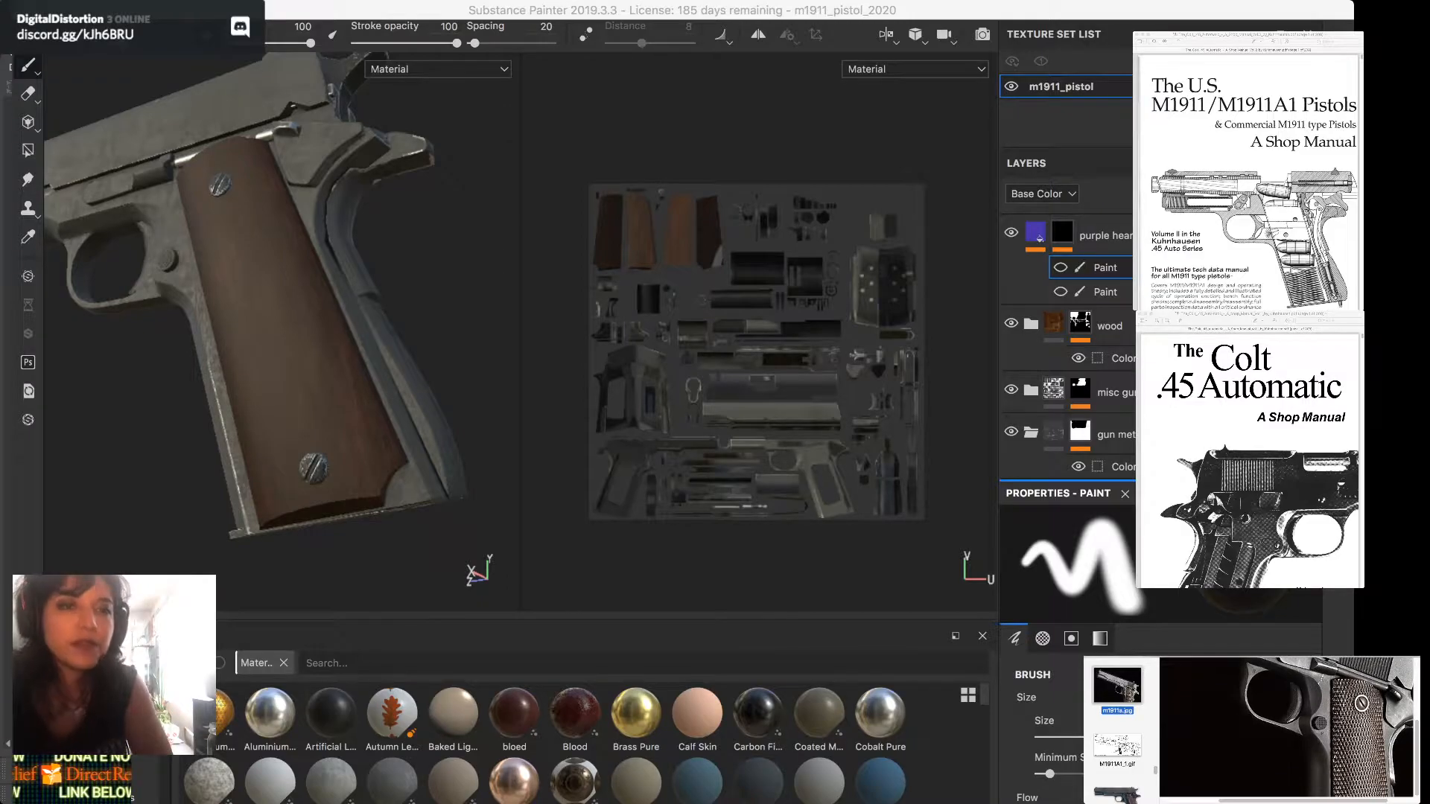
Switch back to Substance Painter and examine the wood grip's surface, lower edge and screw from several angles
key("super+Tab")
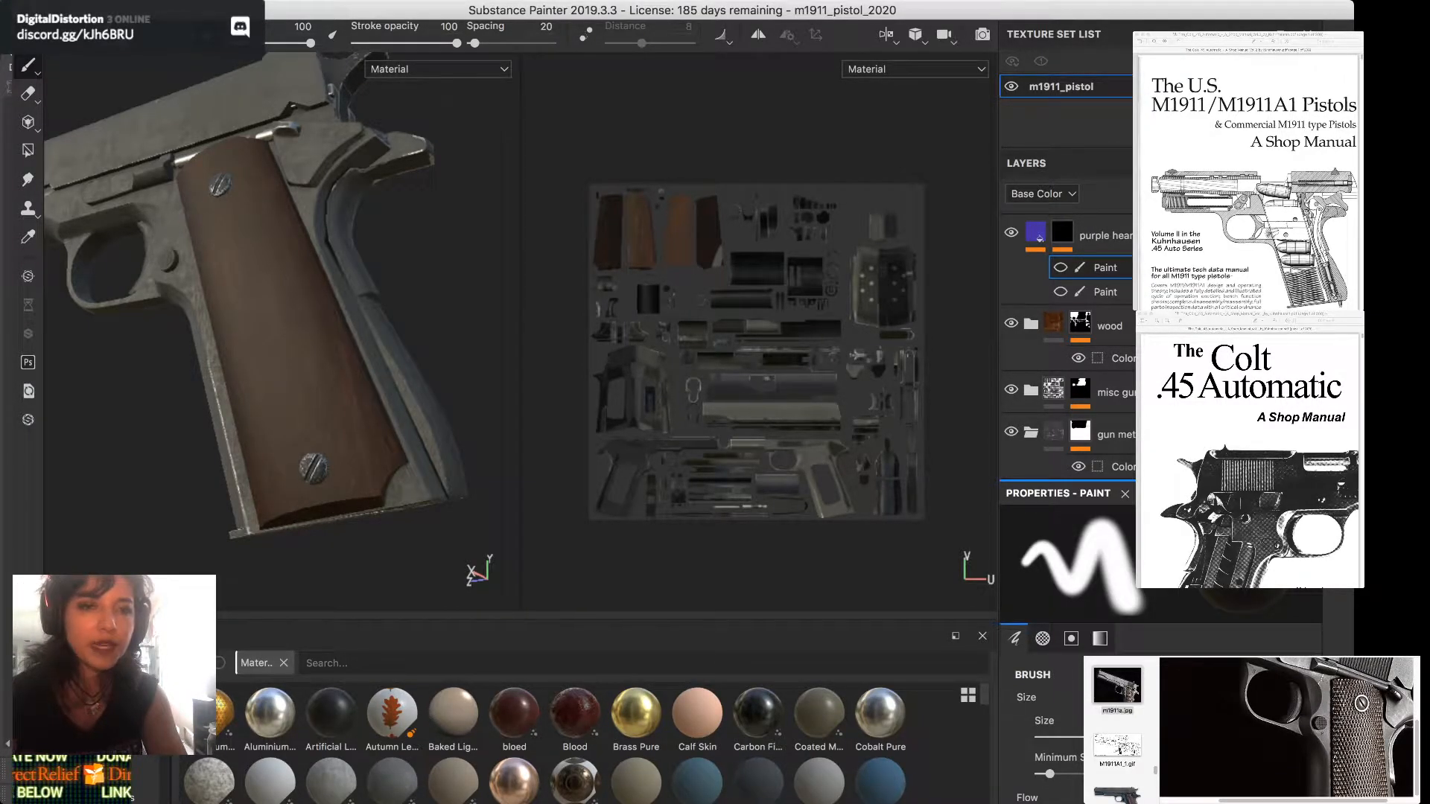
left_click_drag(335, 327, 326, 237, "alt")
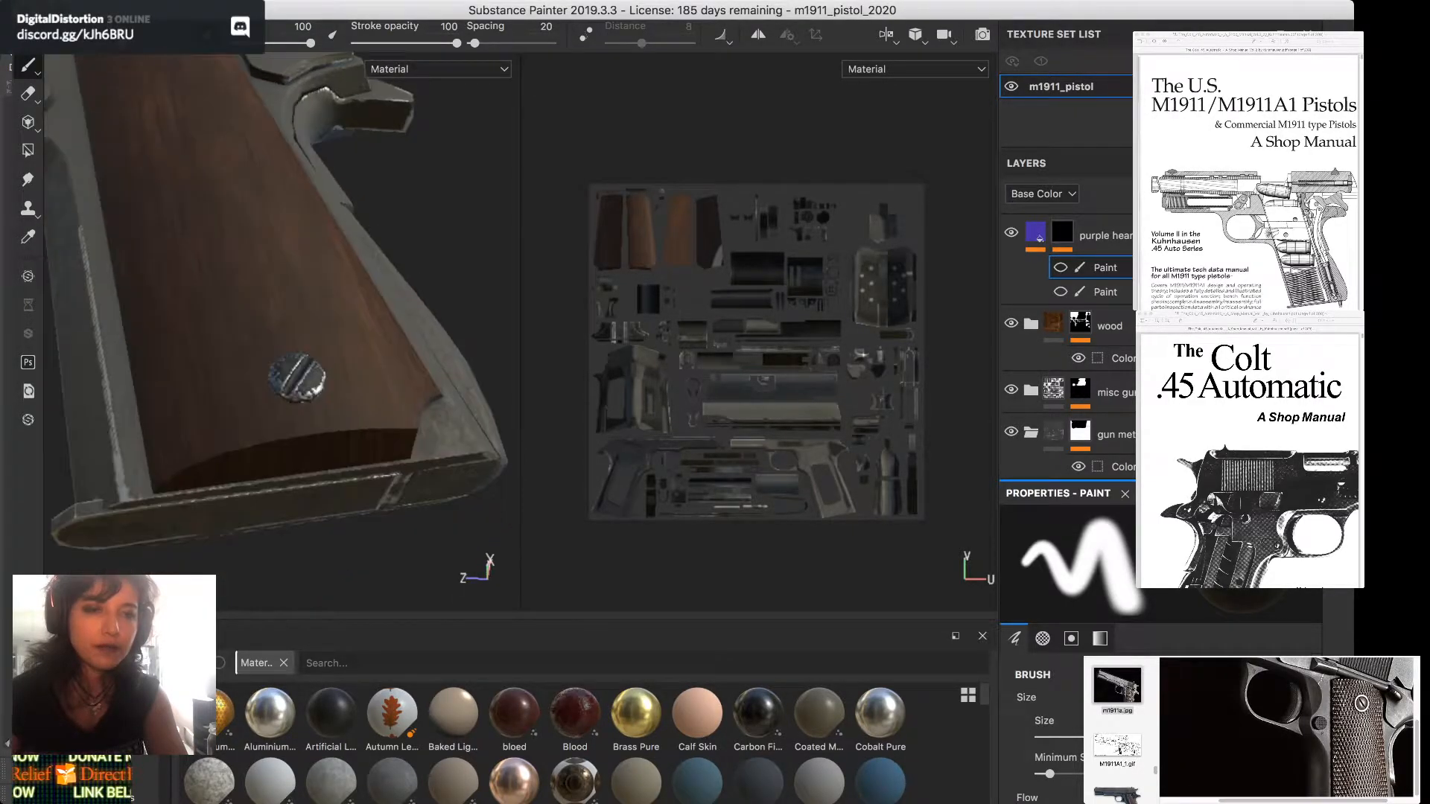
scroll(225, 354, "up", 3)
right_click_drag(225, 355, 417, 355, "shift")
left_click_drag(298, 313, 335, 331, "alt")
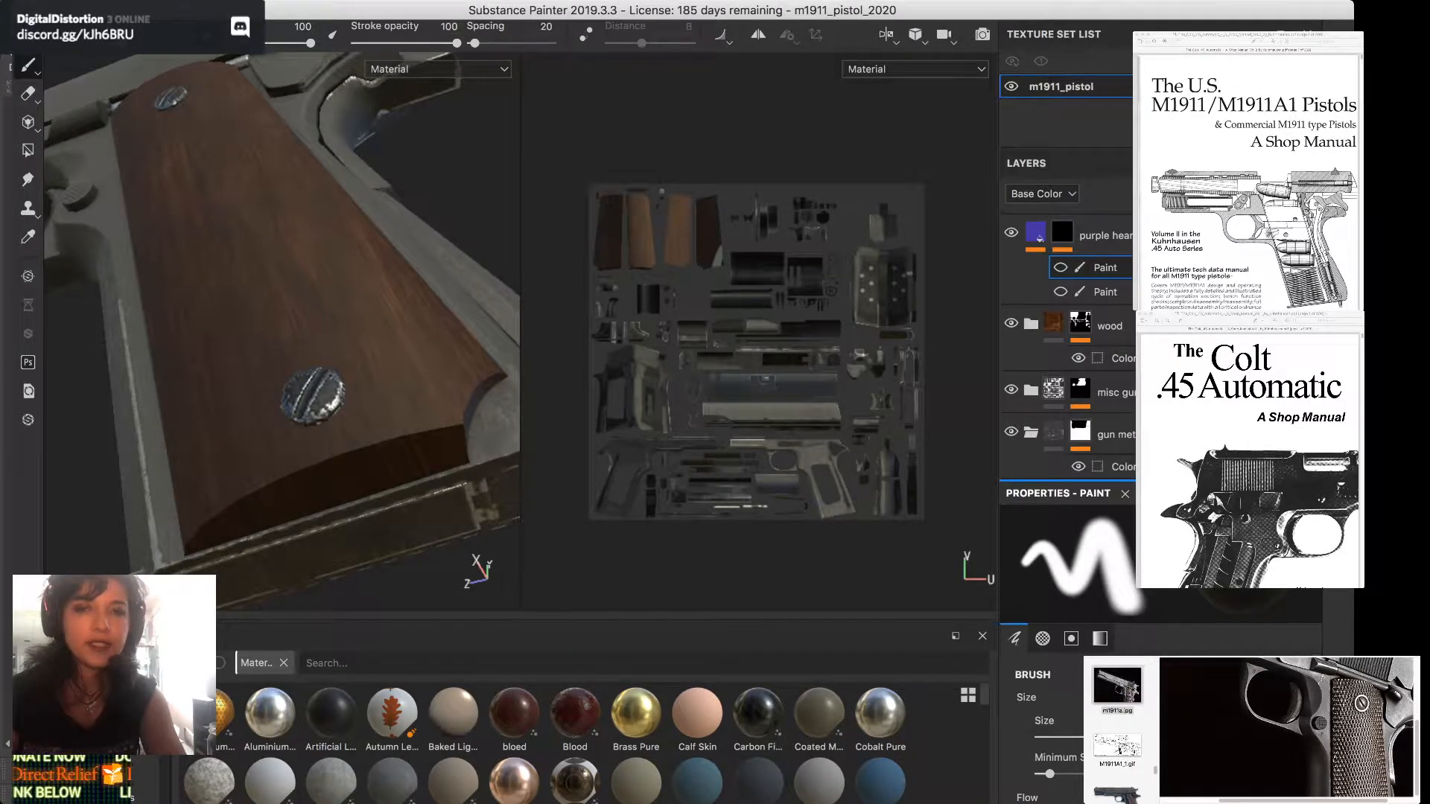
left_click_drag(313, 328, 331, 309, "alt")
middle_click_drag(320, 335, 336, 296, "alt")
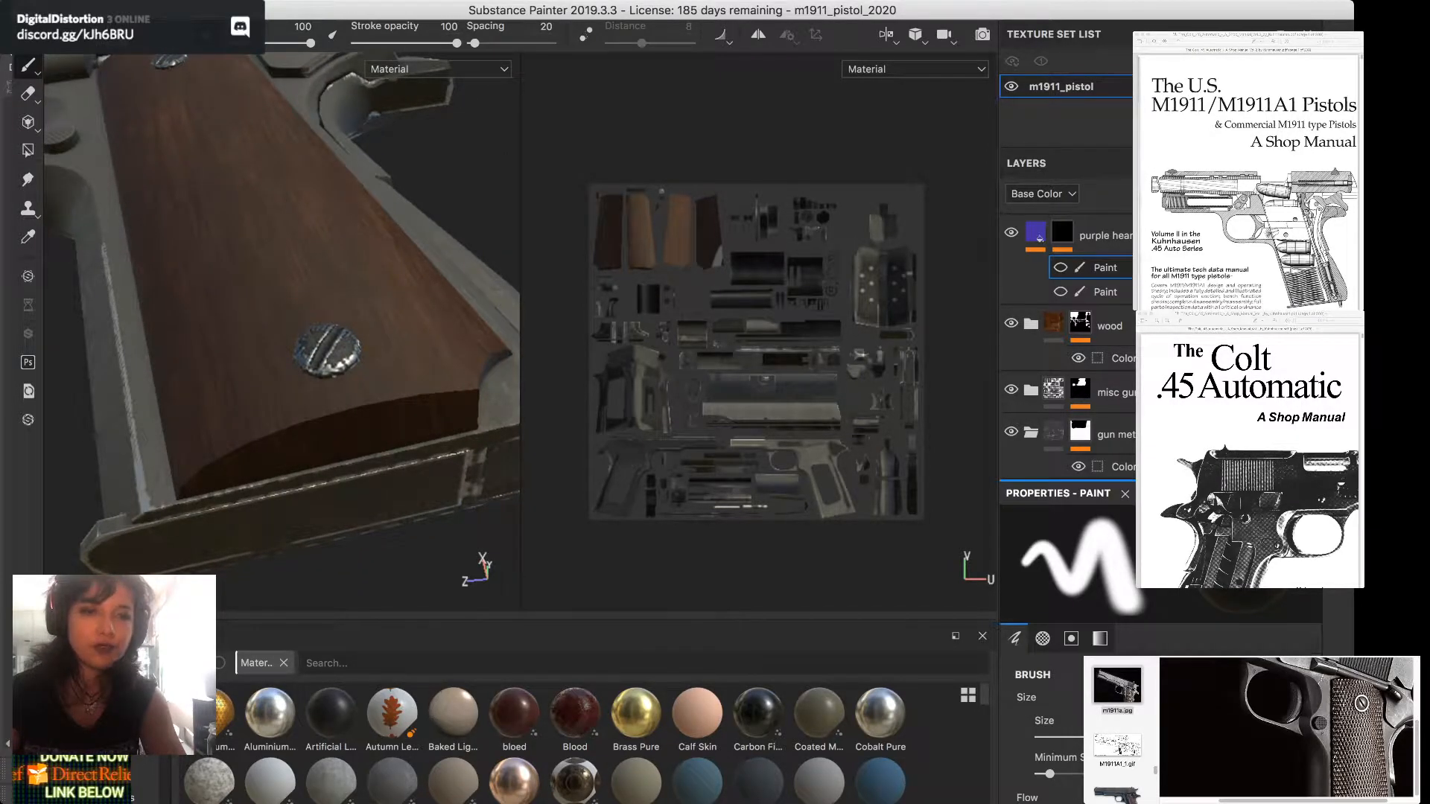
left_click_drag(328, 343, 304, 319, "alt")
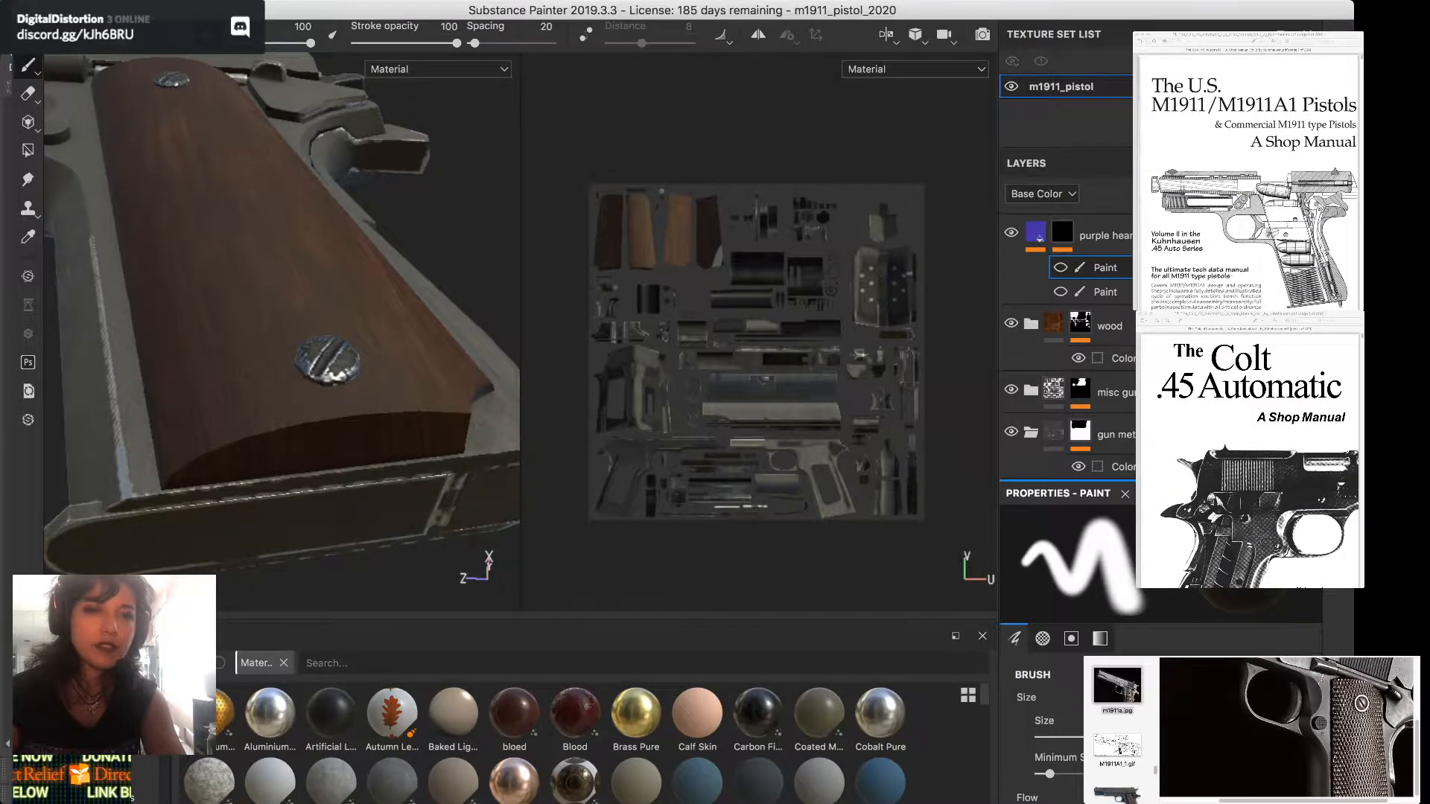
left_click_drag(305, 339, 324, 376, "alt")
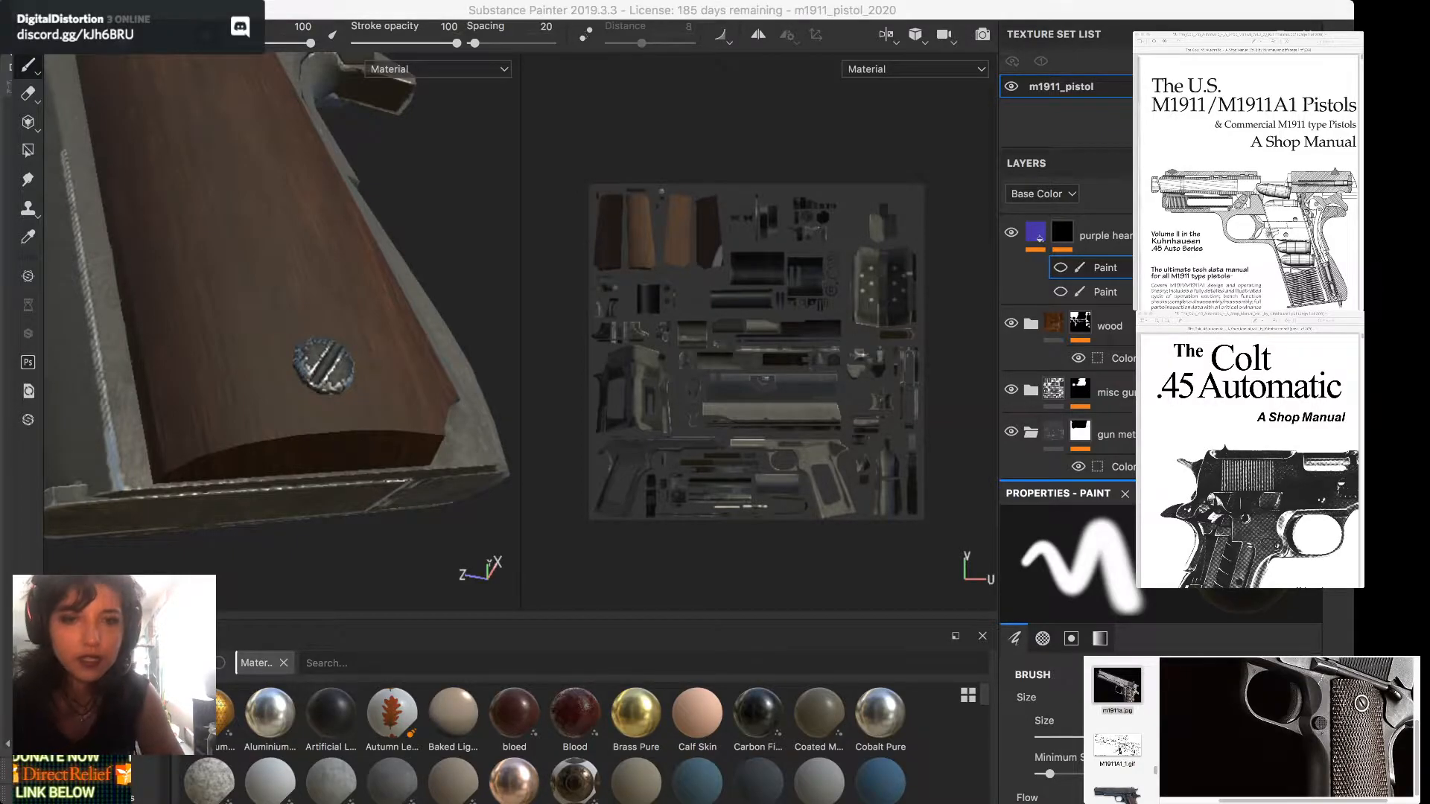
Switch to Maya and hide the low group so that only the high-poly pistol is displayed
key("super+Tab")
key("super+Tab")
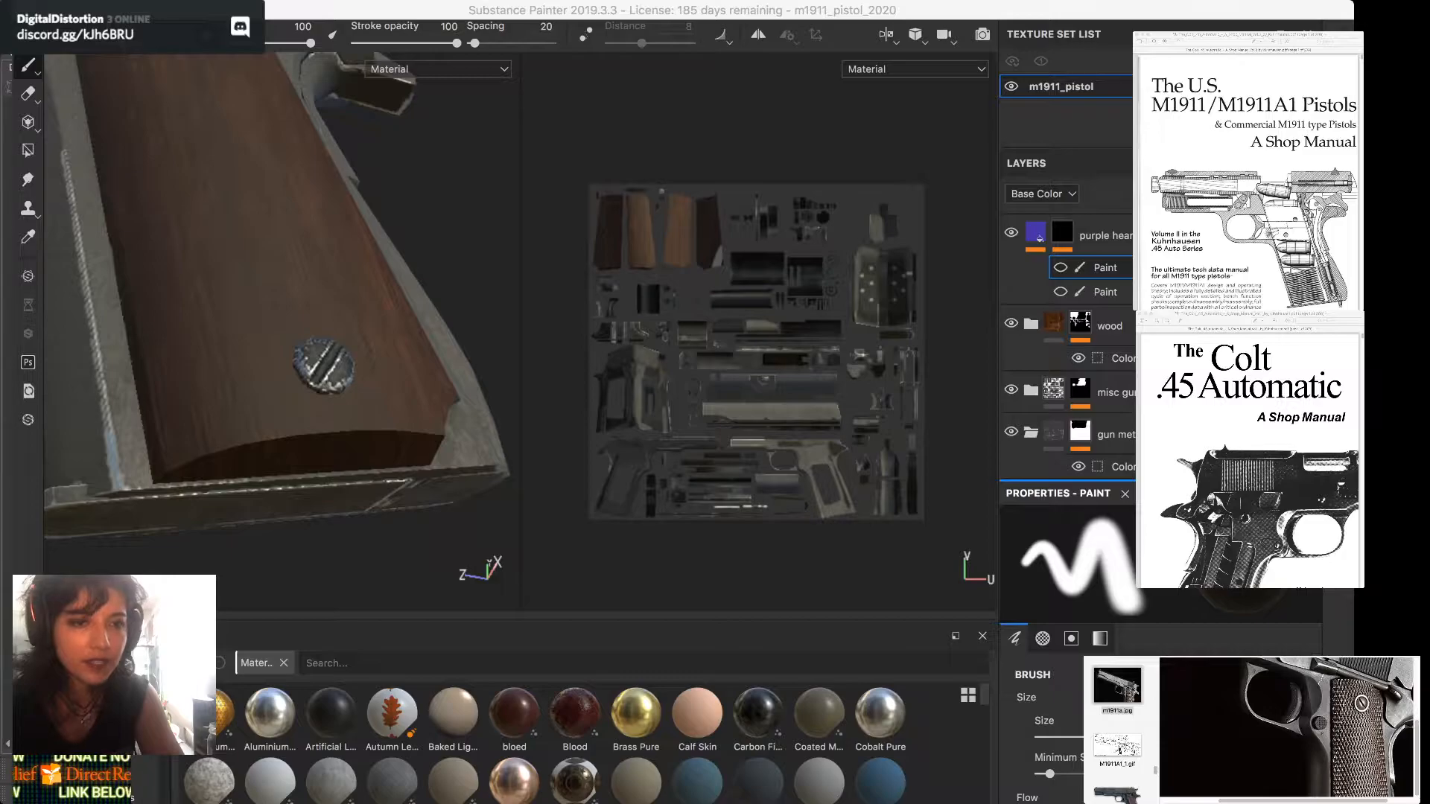
key("super+Tab")
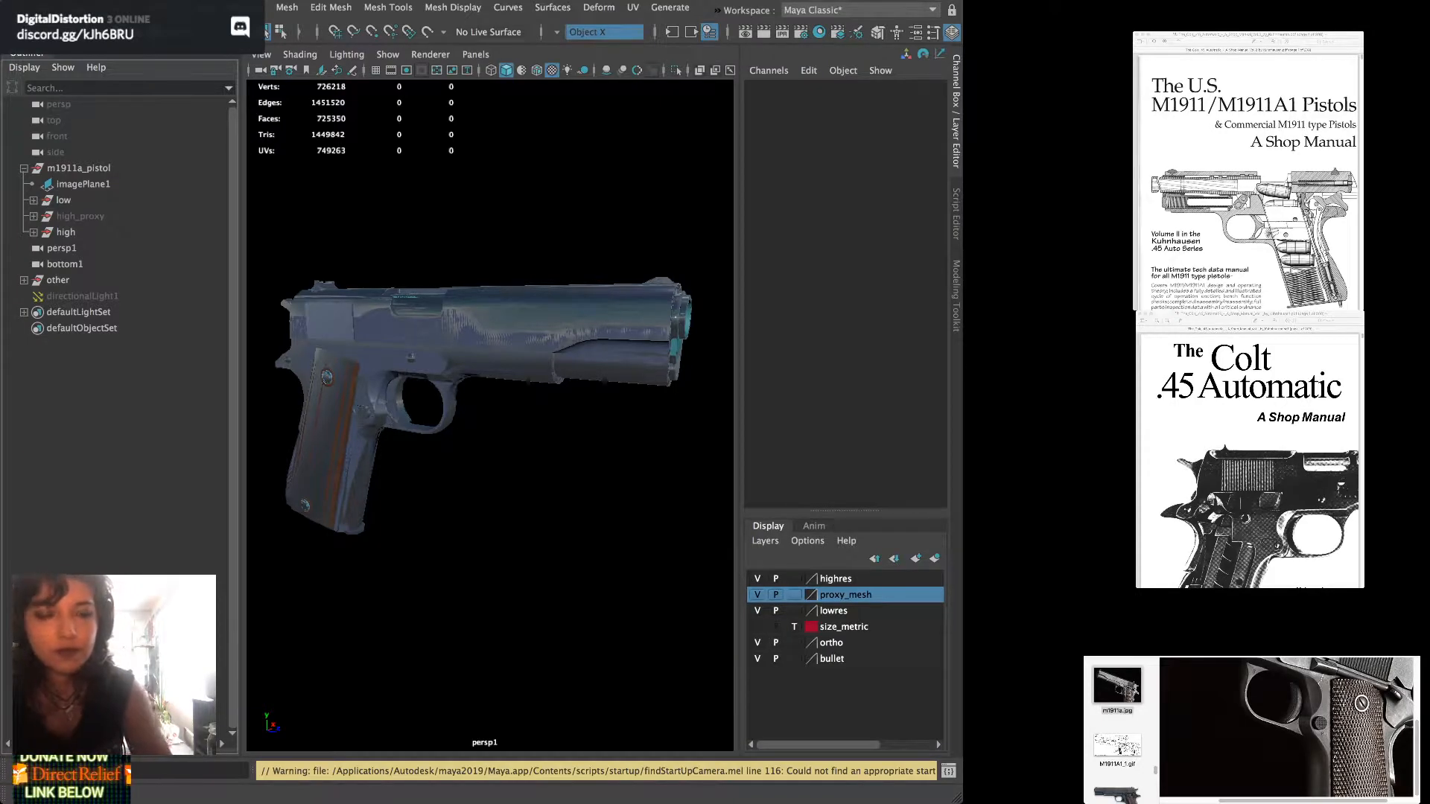
left_click(63, 200)
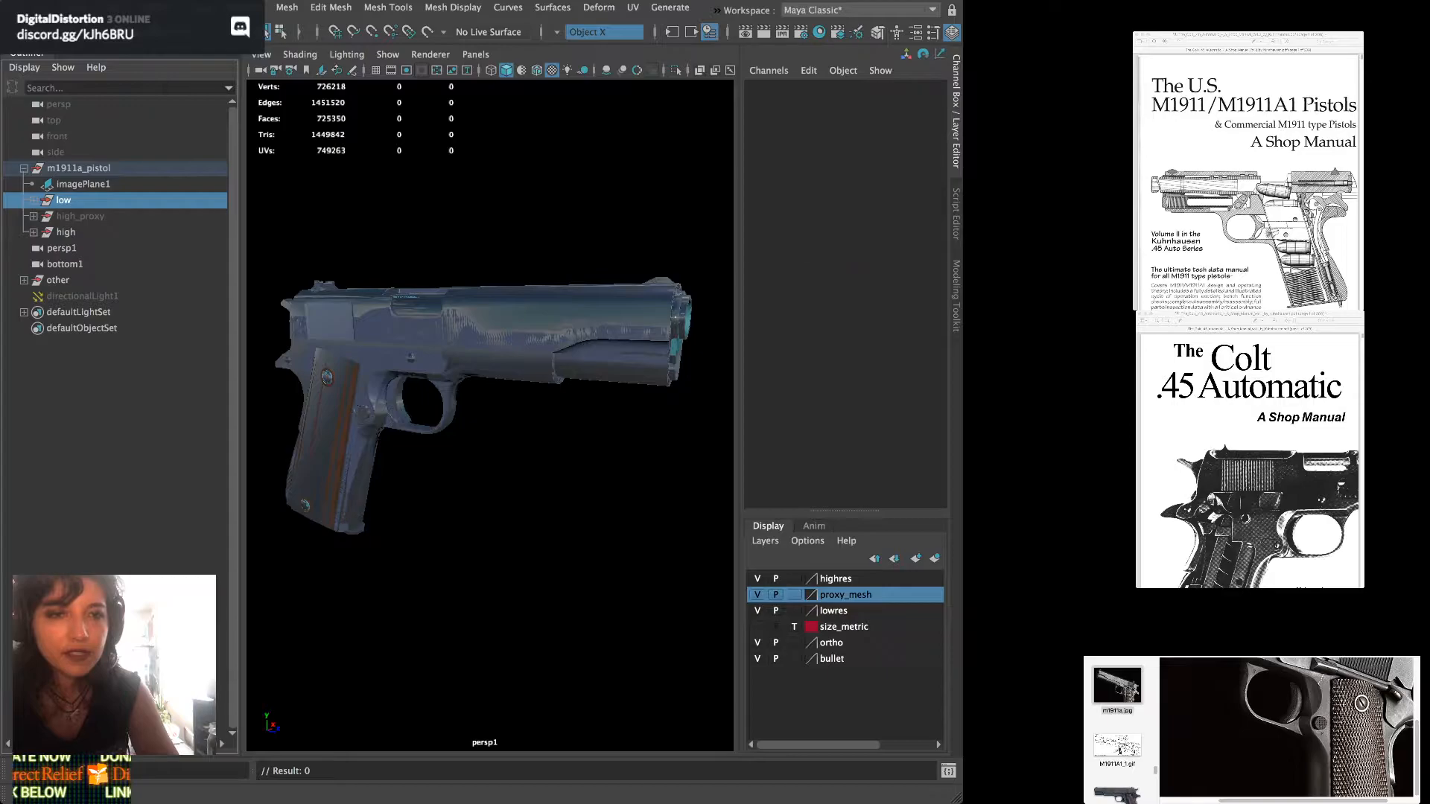
key("ctrl+h")
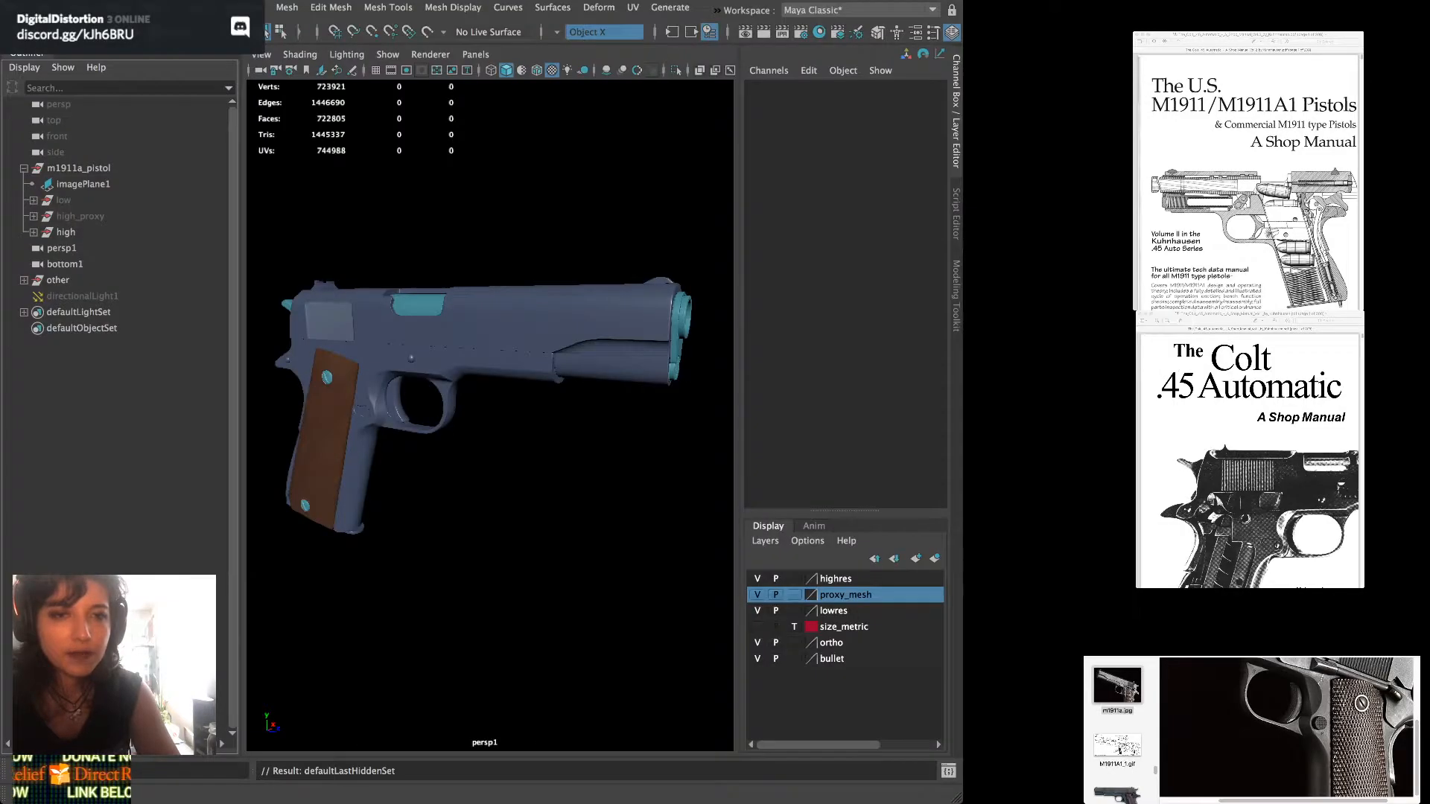
Inspect the high-poly wood grip panel and its wireframe, then clear the selection and view the surrounding frame
left_click(65, 233)
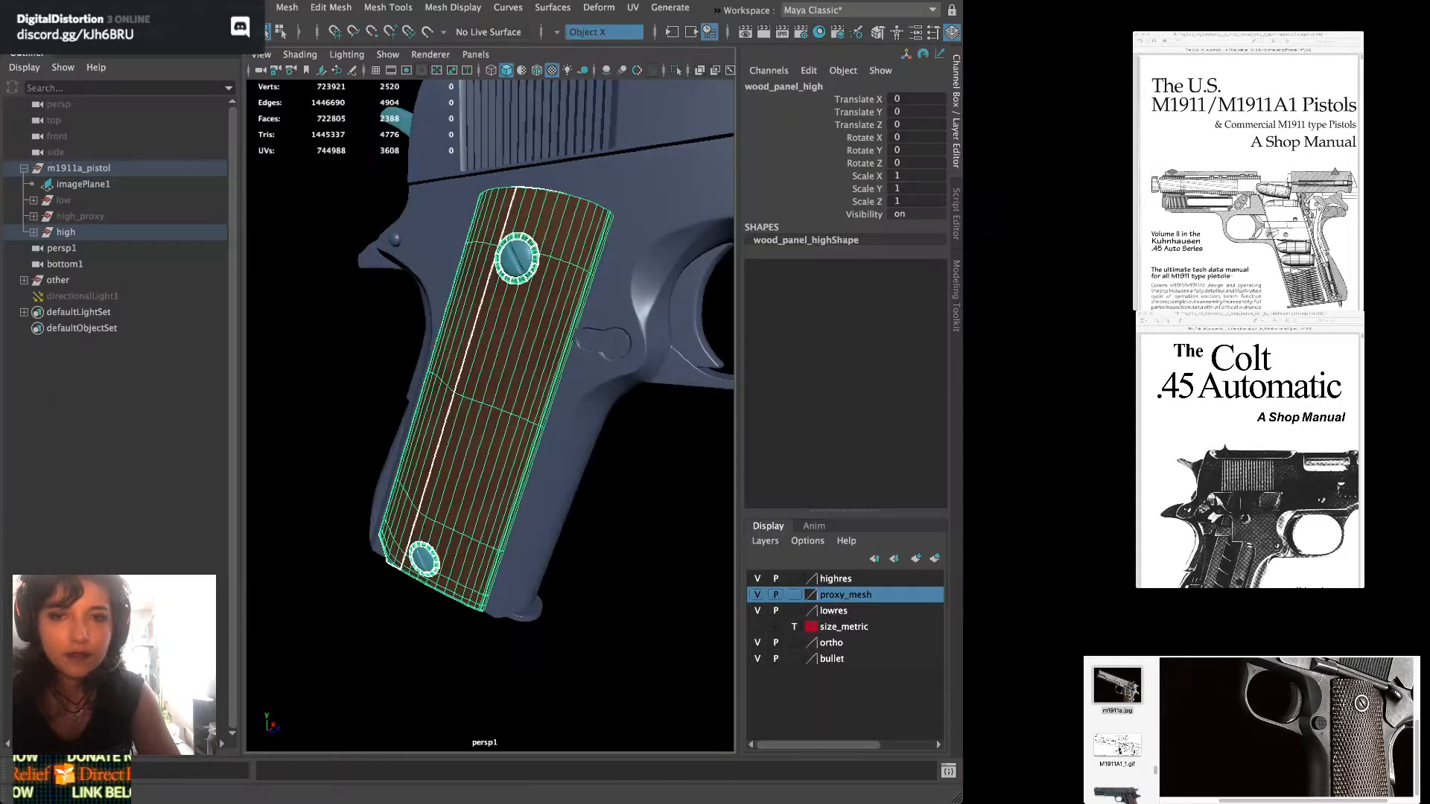
left_click(642, 522)
left_click_drag(537, 216, 530, 252, "alt")
middle_click_drag(530, 251, 387, 326, "alt")
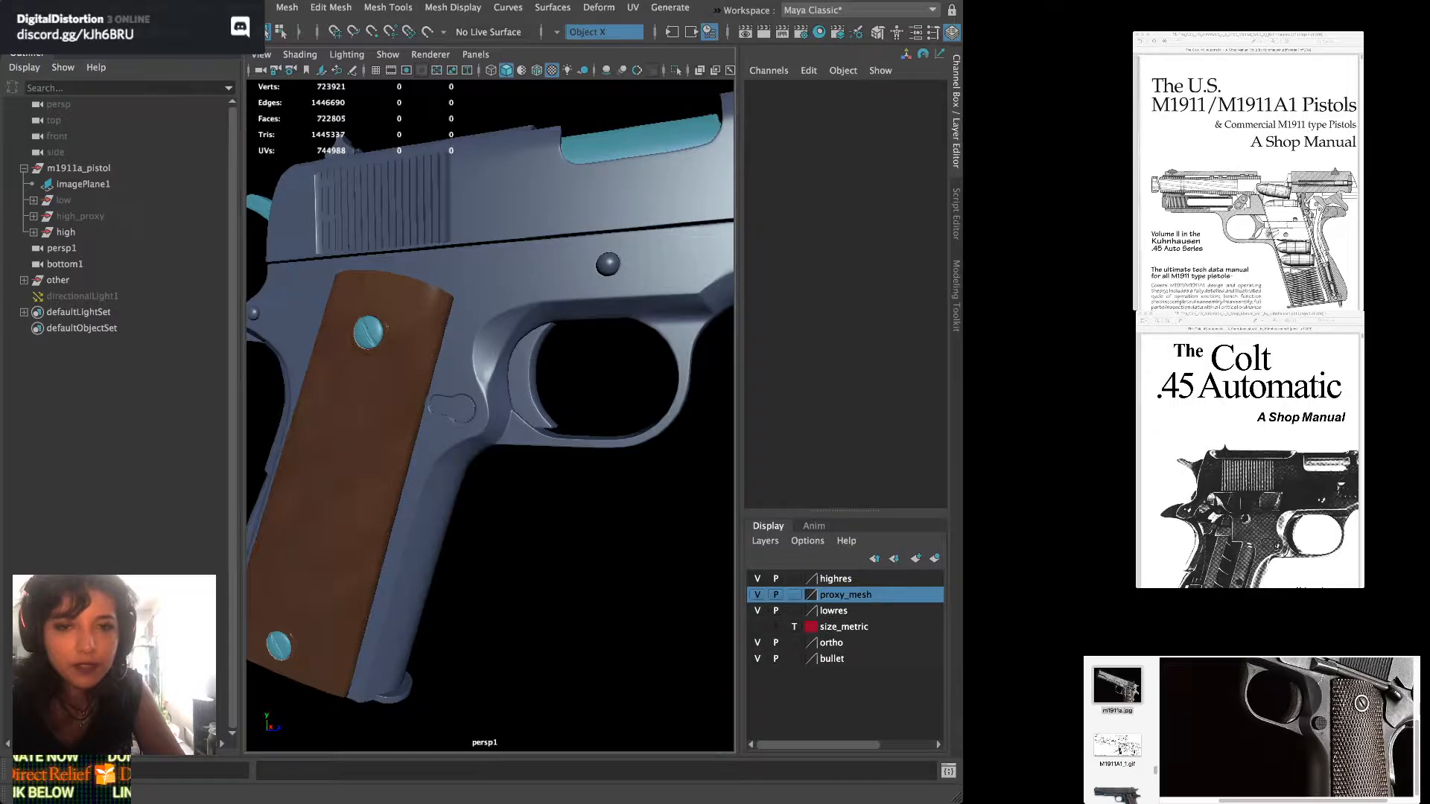
Select the wood_panel_high mesh, reveal it in the outliner, and examine its topology around the upper screw hole
left_click(358, 461)
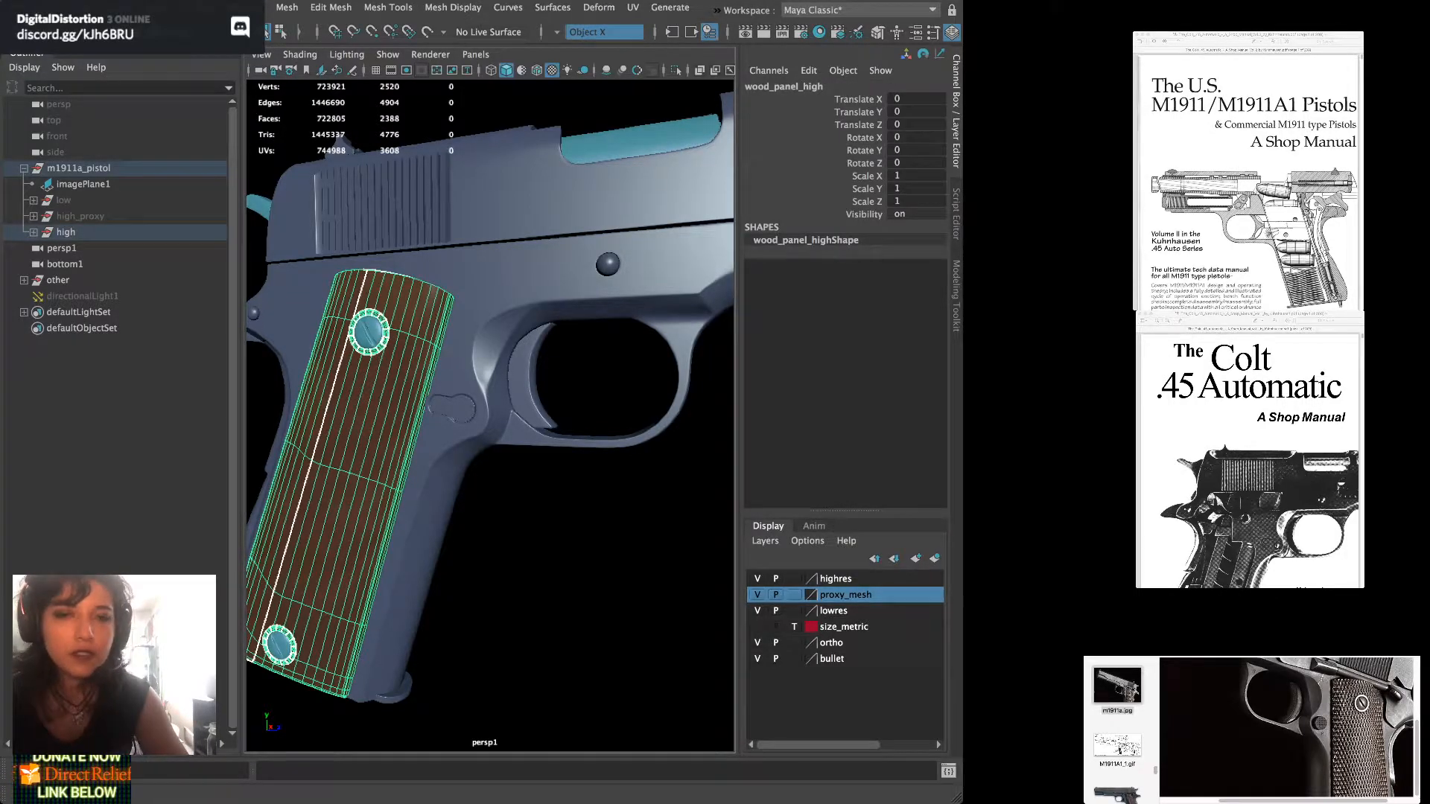
key("f")
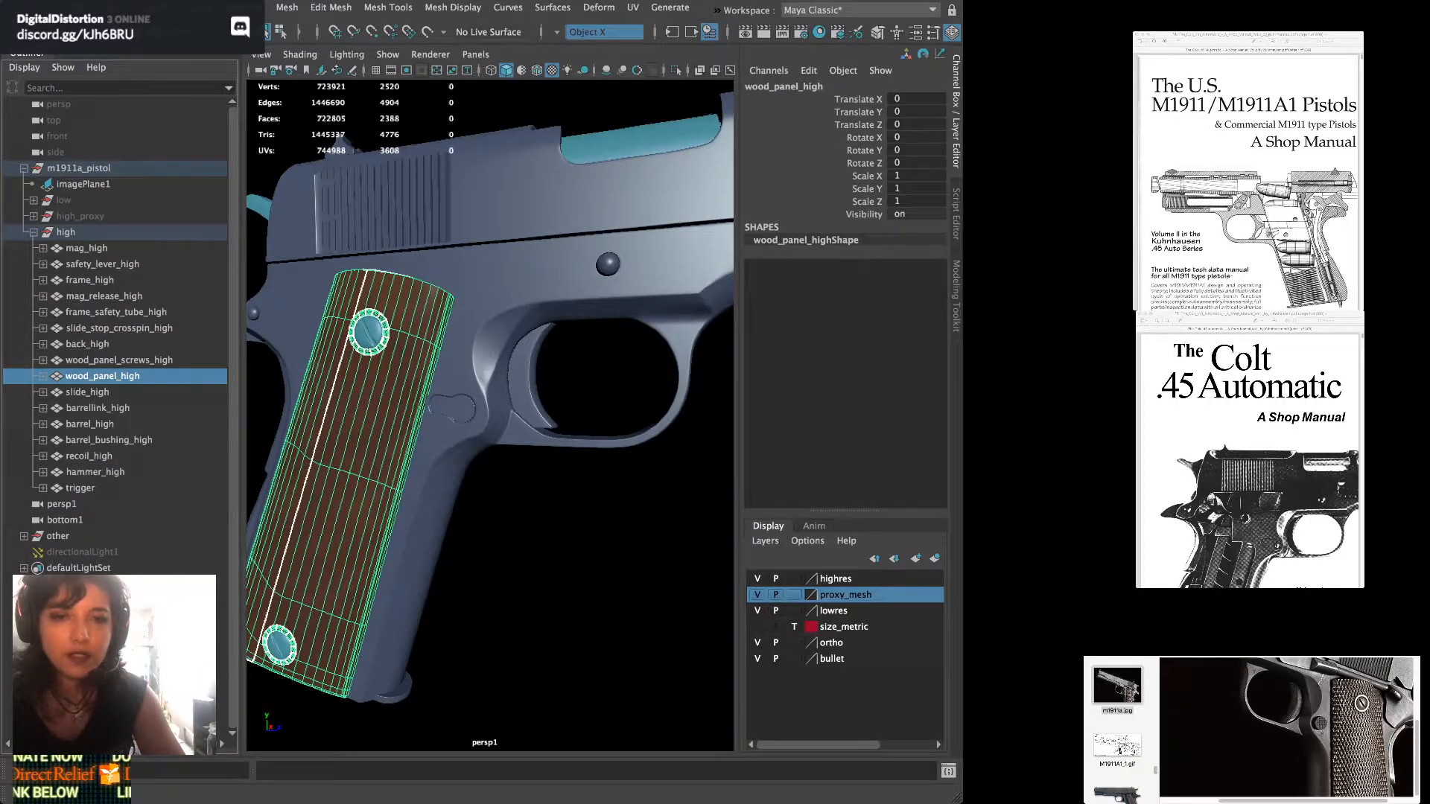
key("f")
scroll(490, 415, "down", 3)
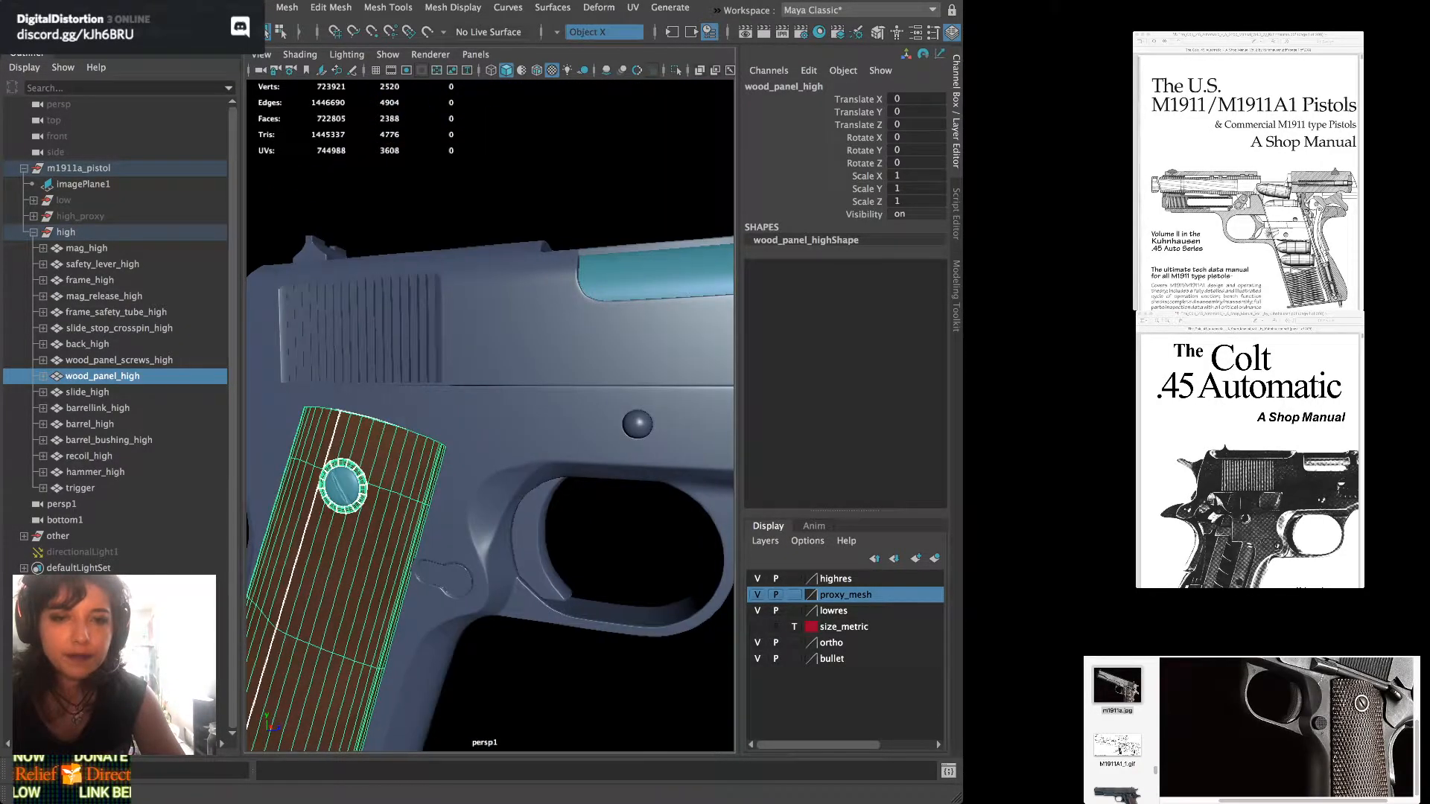
scroll(490, 416, "up", 5)
scroll(490, 415, "down", 2)
scroll(490, 416, "up", 2)
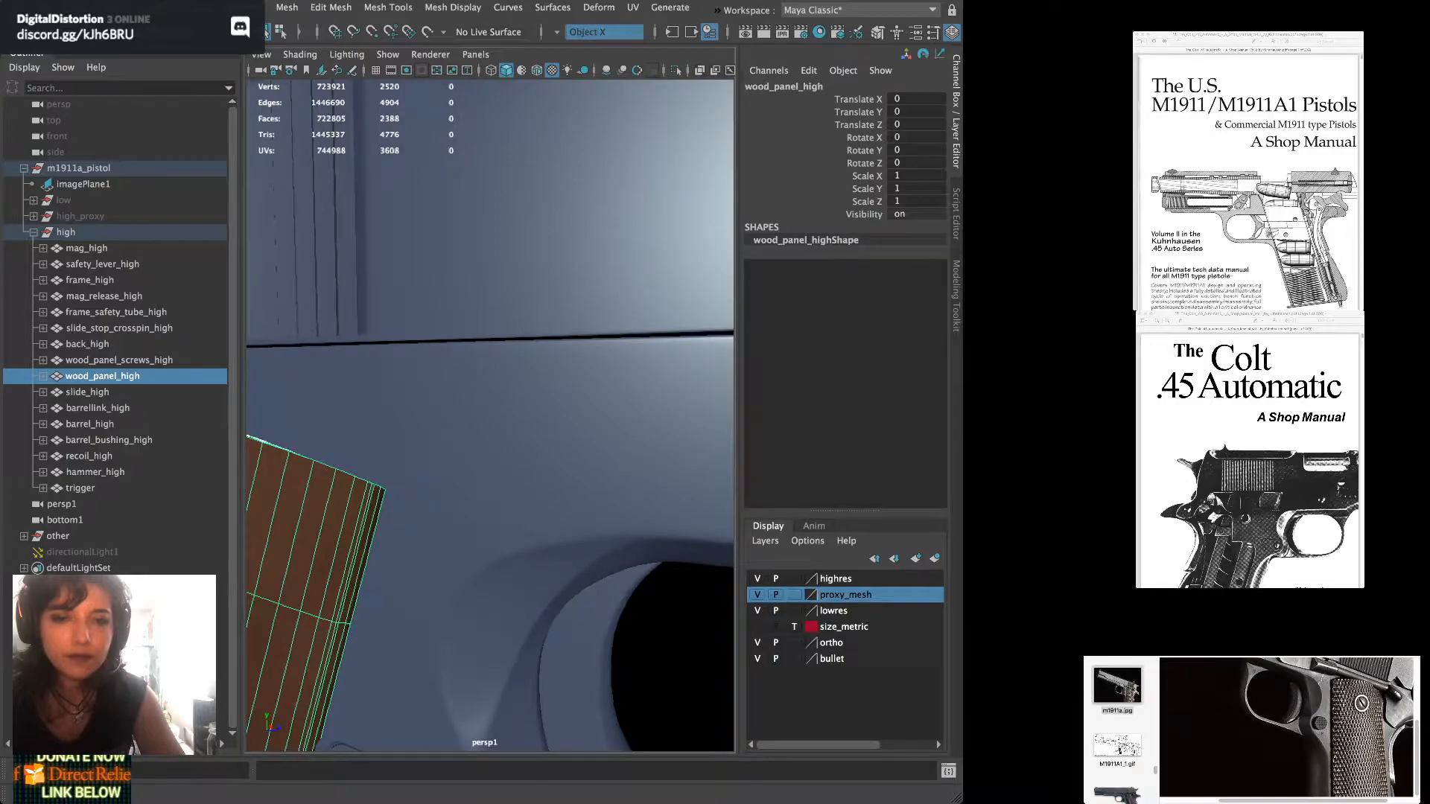
left_click_drag(447, 417, 570, 384, "alt")
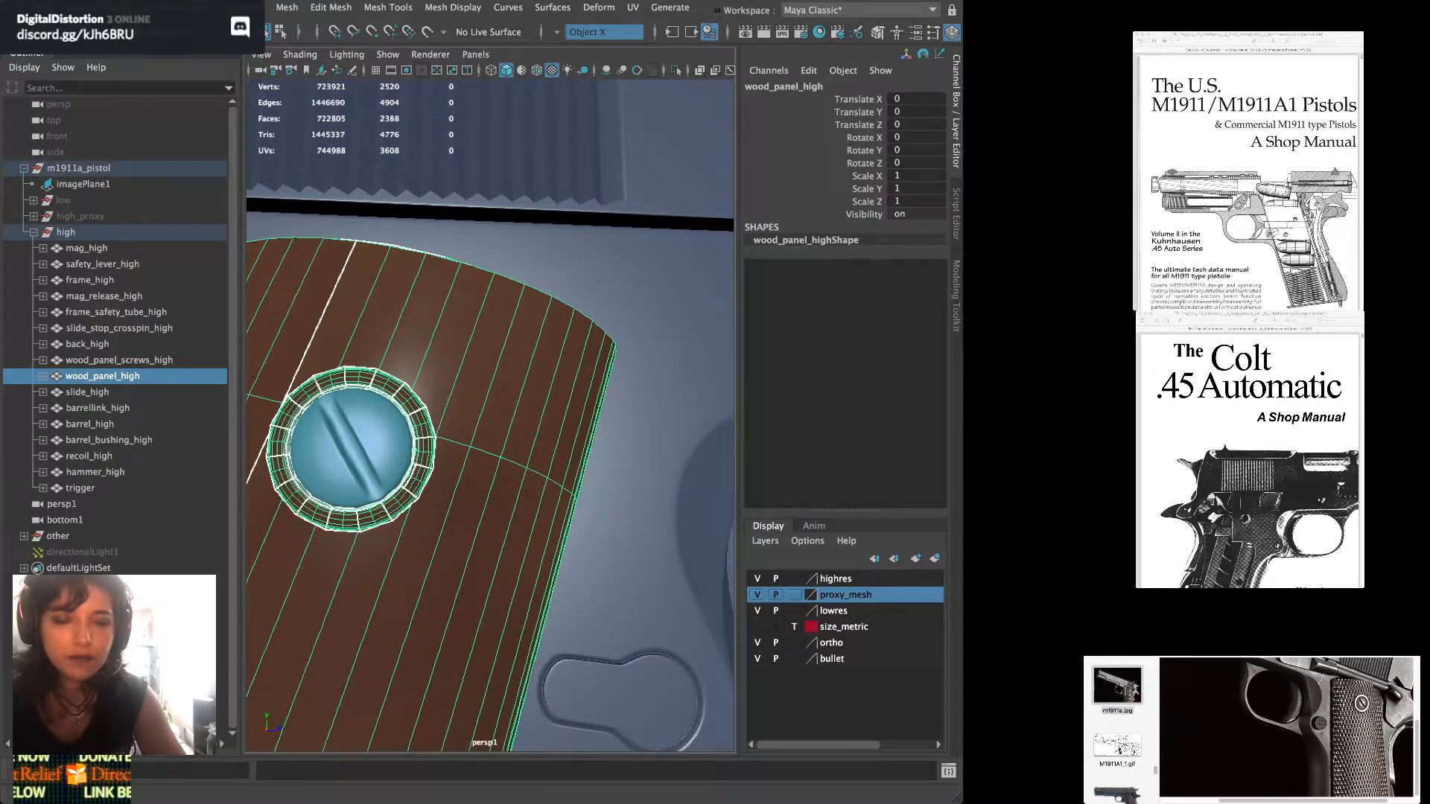
Inspect the frame_high mesh around the grip, then reselect wood_panel_high and compare its wireframe around the upper screw
left_click(90, 280)
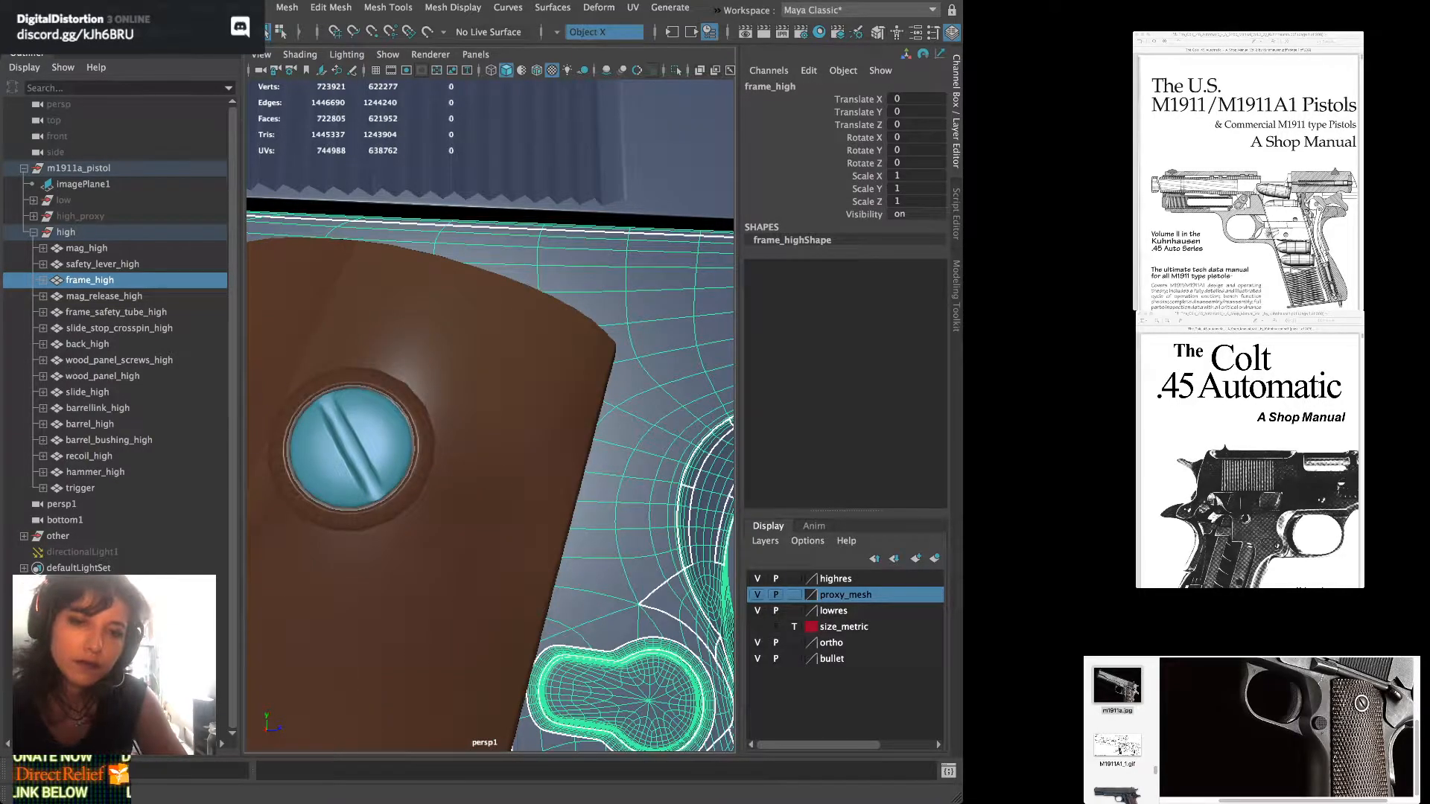
left_click_drag(446, 432, 506, 402, "alt")
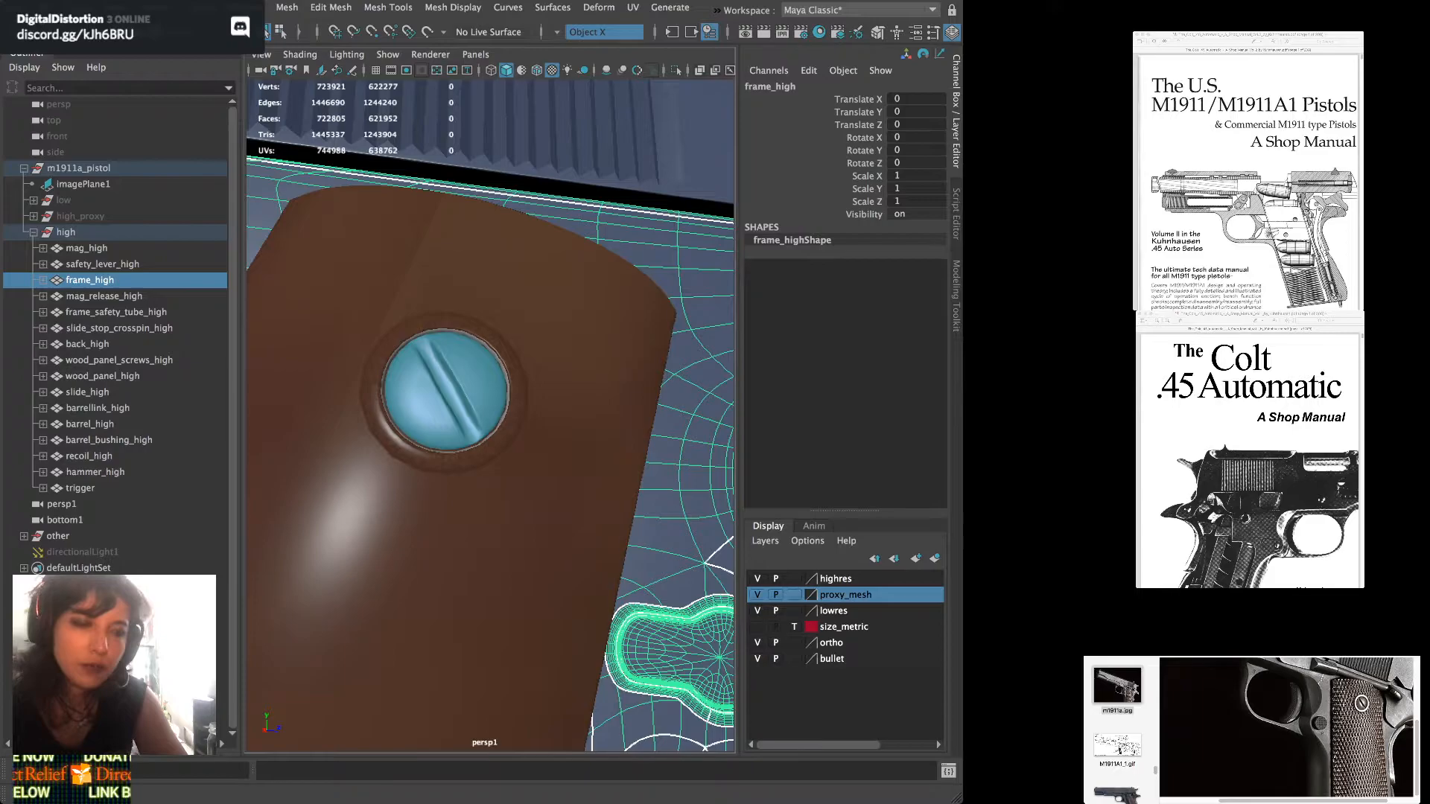
left_click(102, 376)
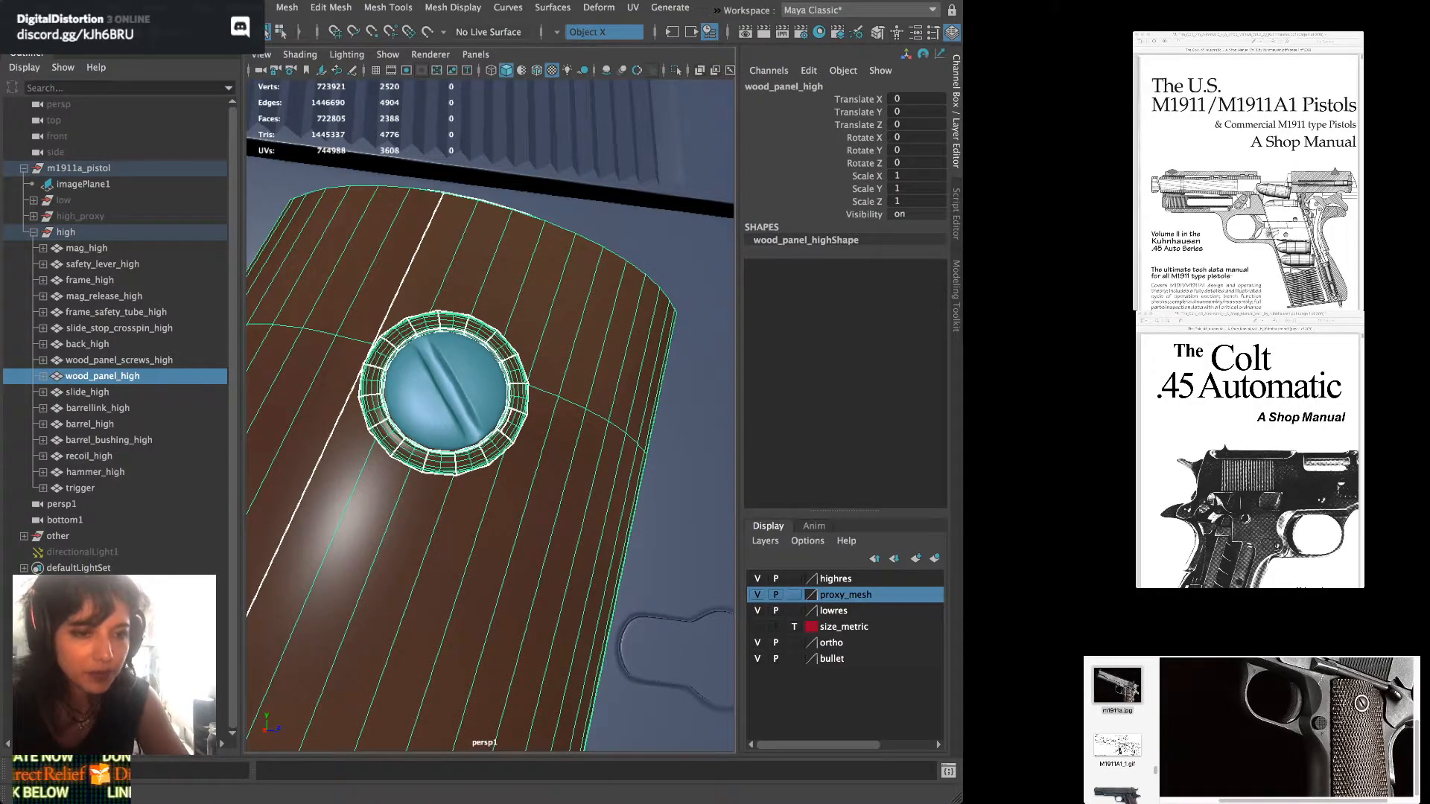
Switch to Substance Painter and examine the textured wood grip and upper screw from the side
key("super+Tab")
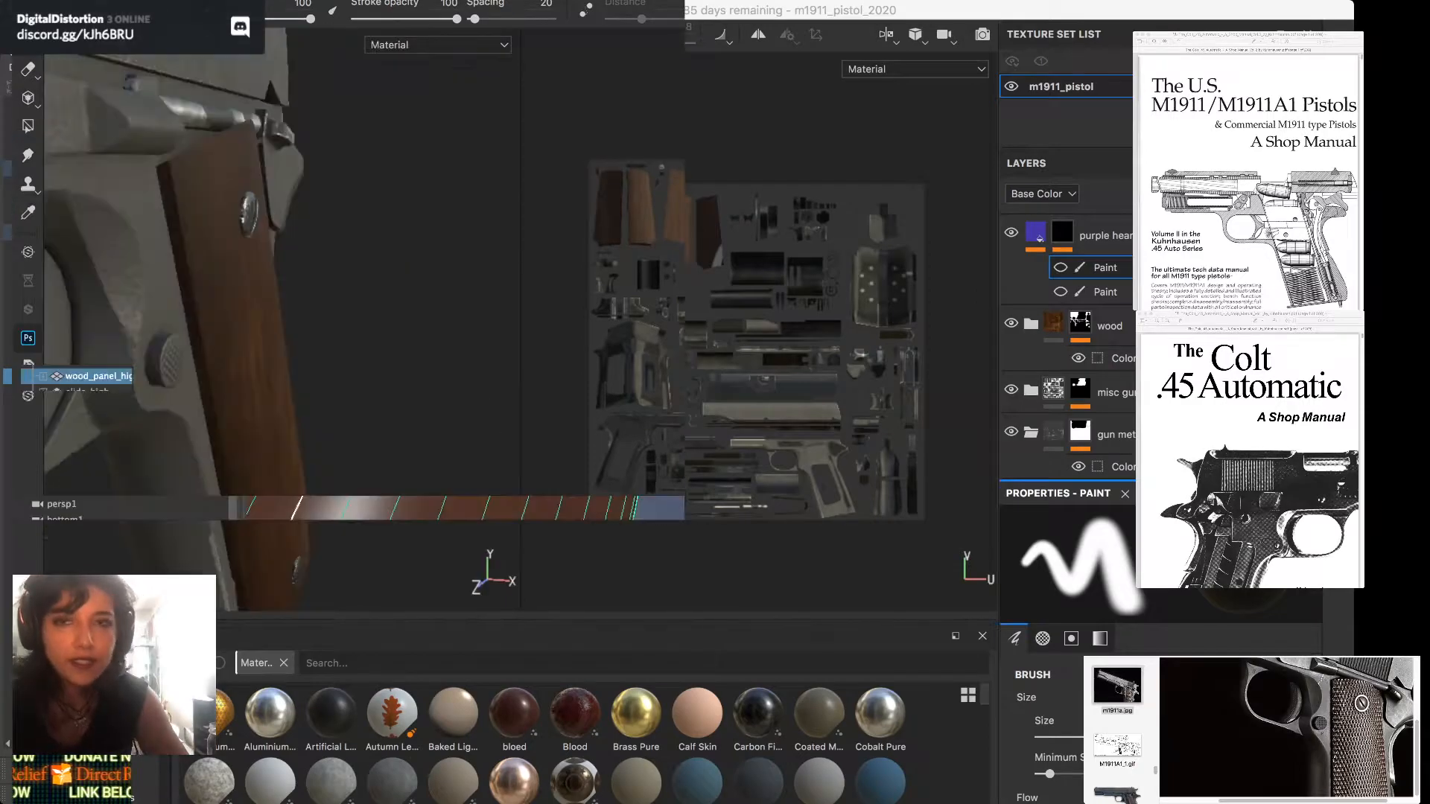
key("super+Tab")
key("super+Tab")
key("super+Tab")
key("super+Tab")
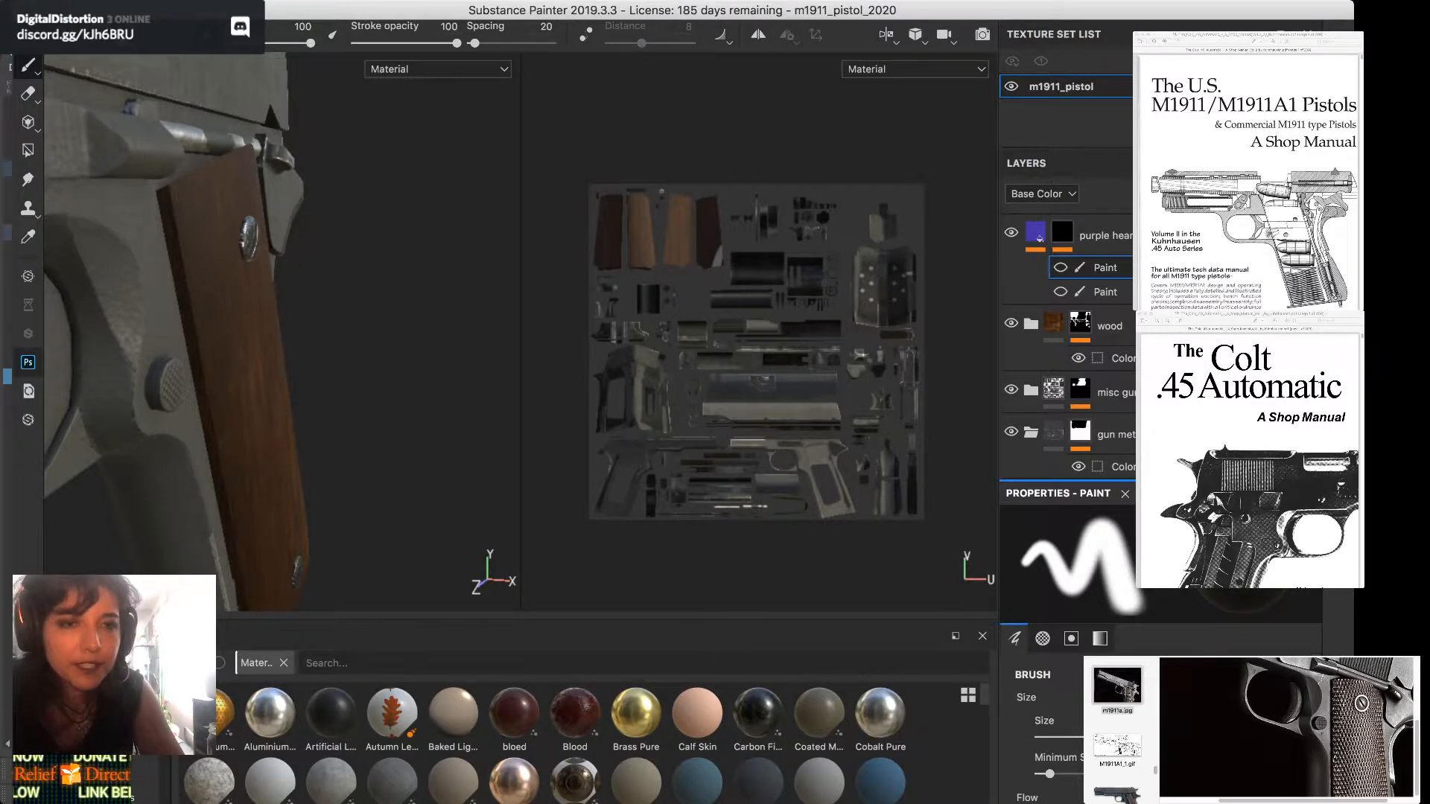
left_click_drag(357, 335, 197, 335, "alt")
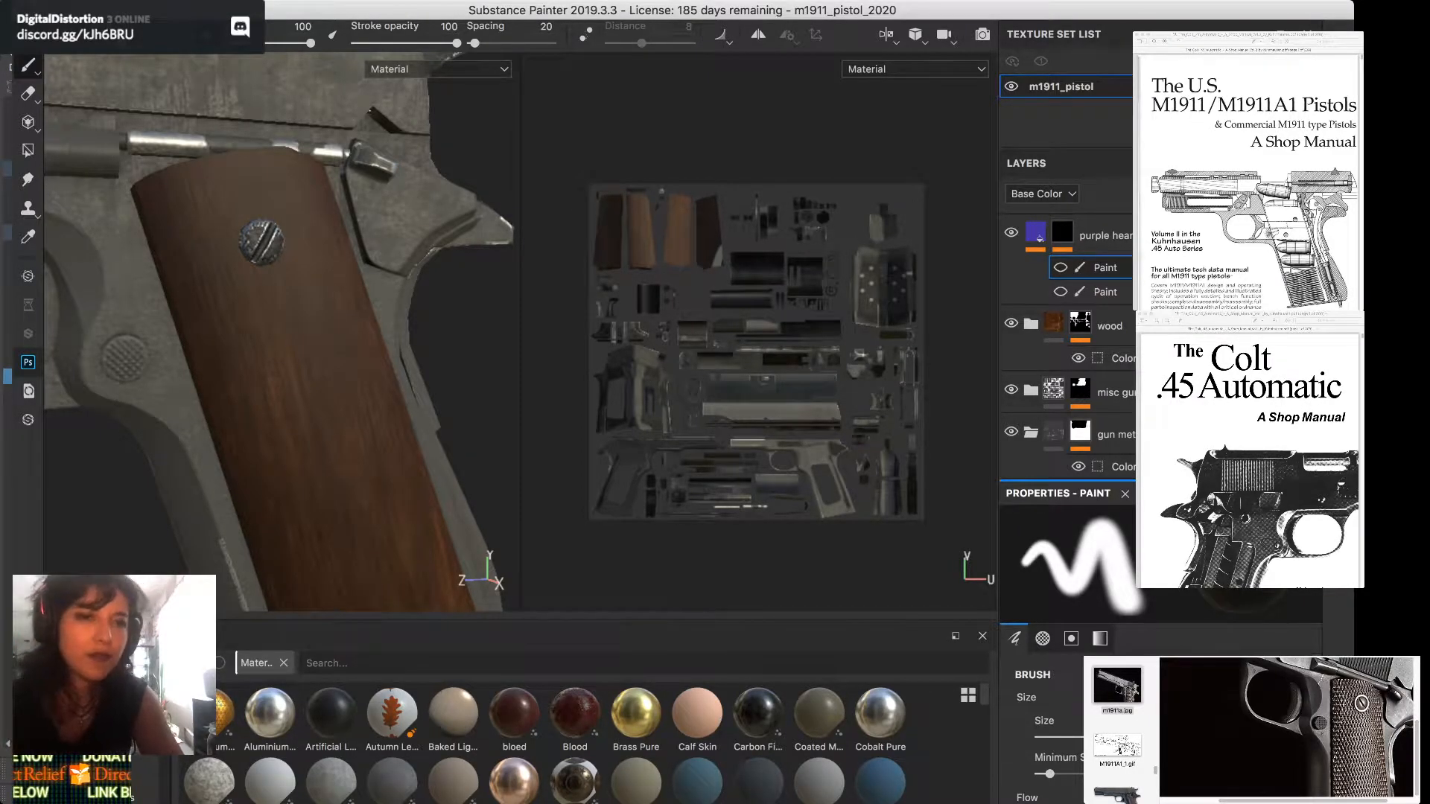
left_click_drag(298, 336, 287, 333, "alt")
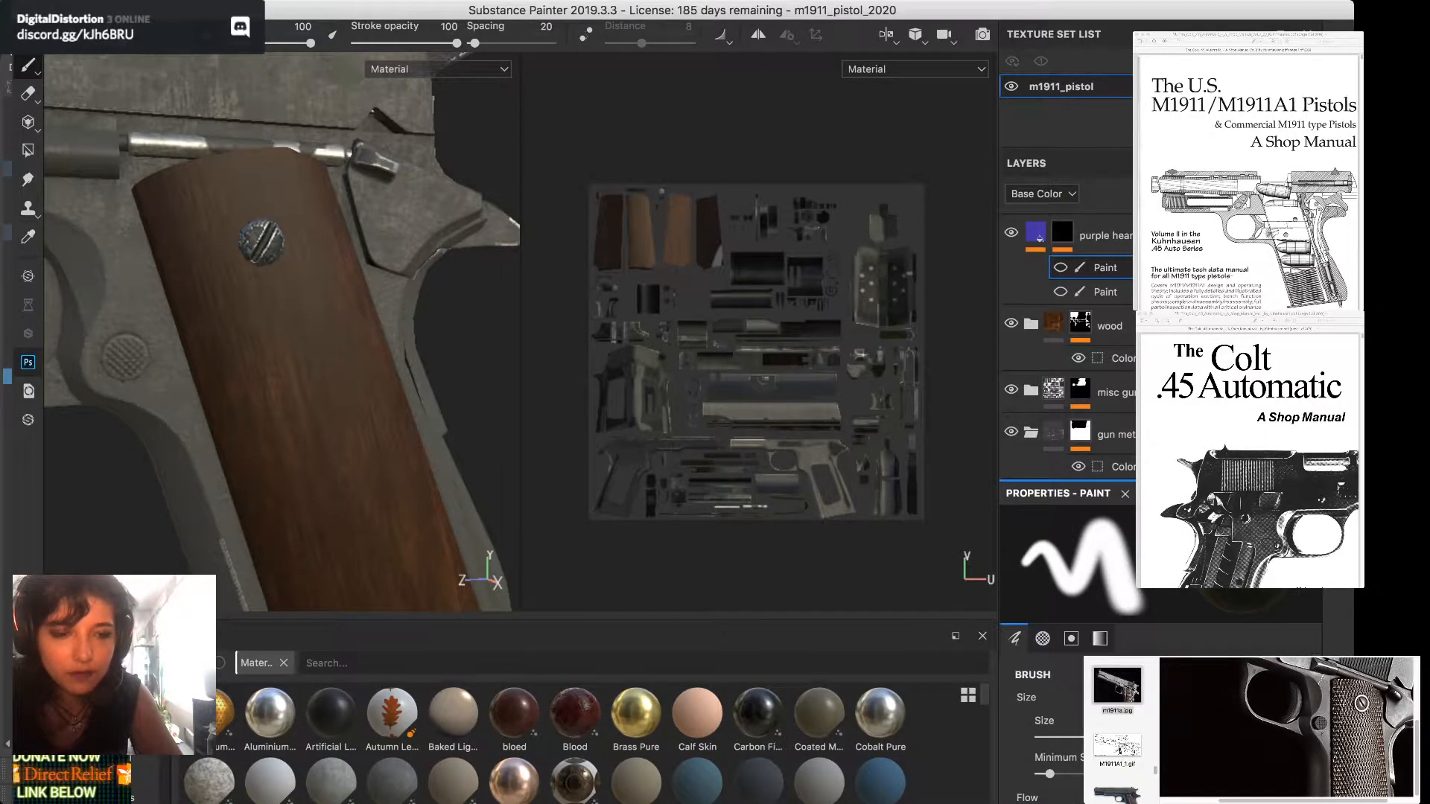
Examine the checkered grip and the screw surround up close in the m1911a.jpg reference photo
key("super+Tab")
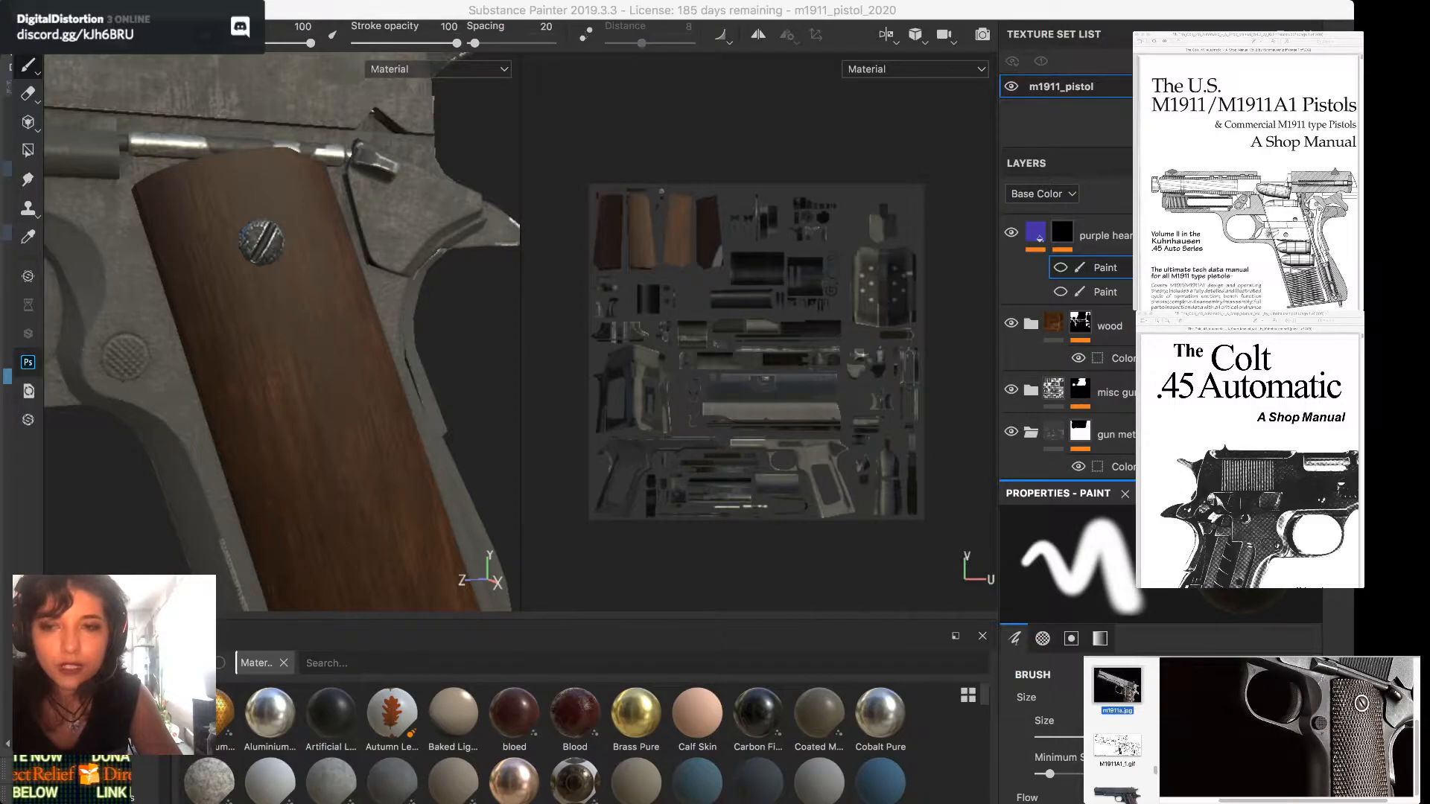
scroll(1288, 728, "up", 5)
scroll(1288, 727, "right", 4)
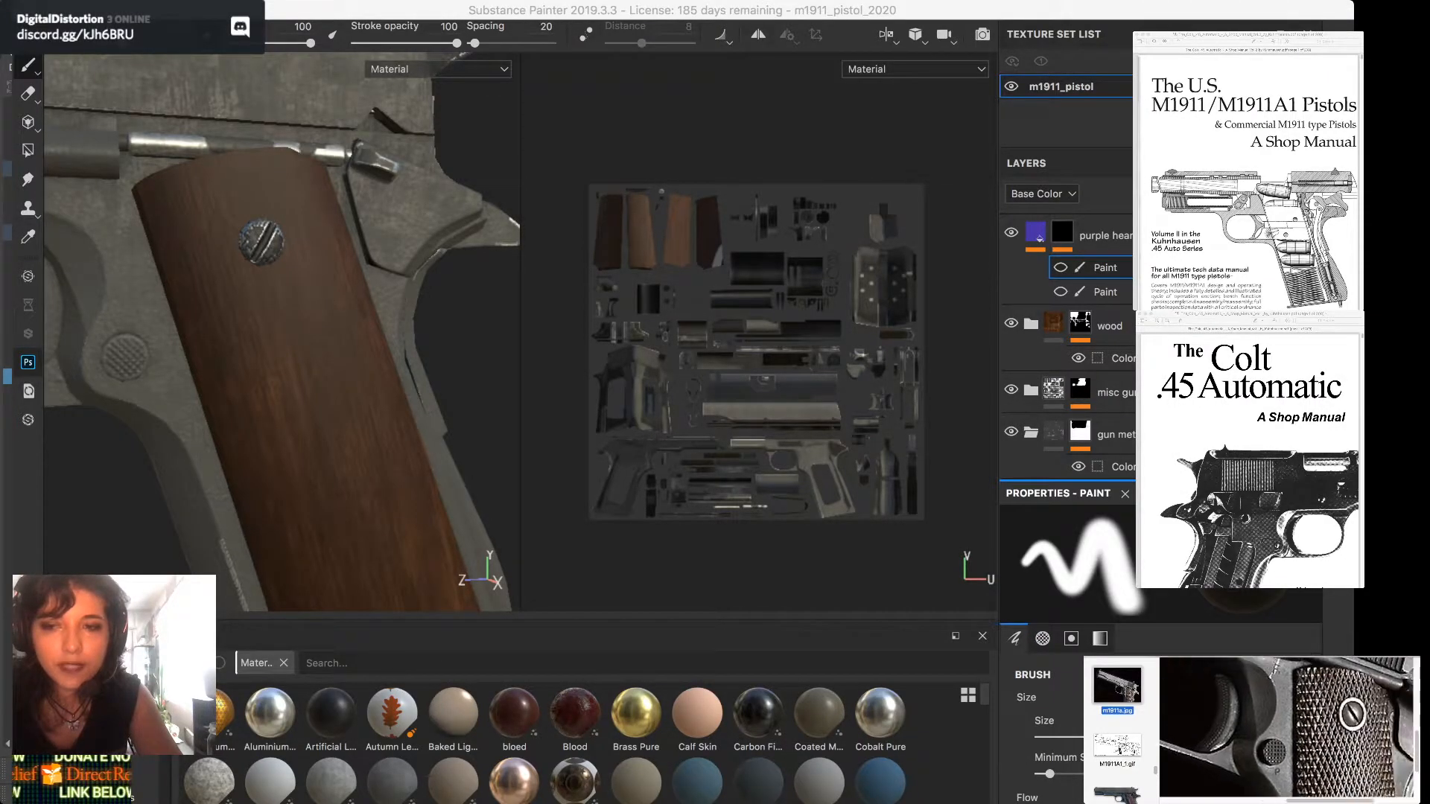
scroll(1285, 726, "up", 6)
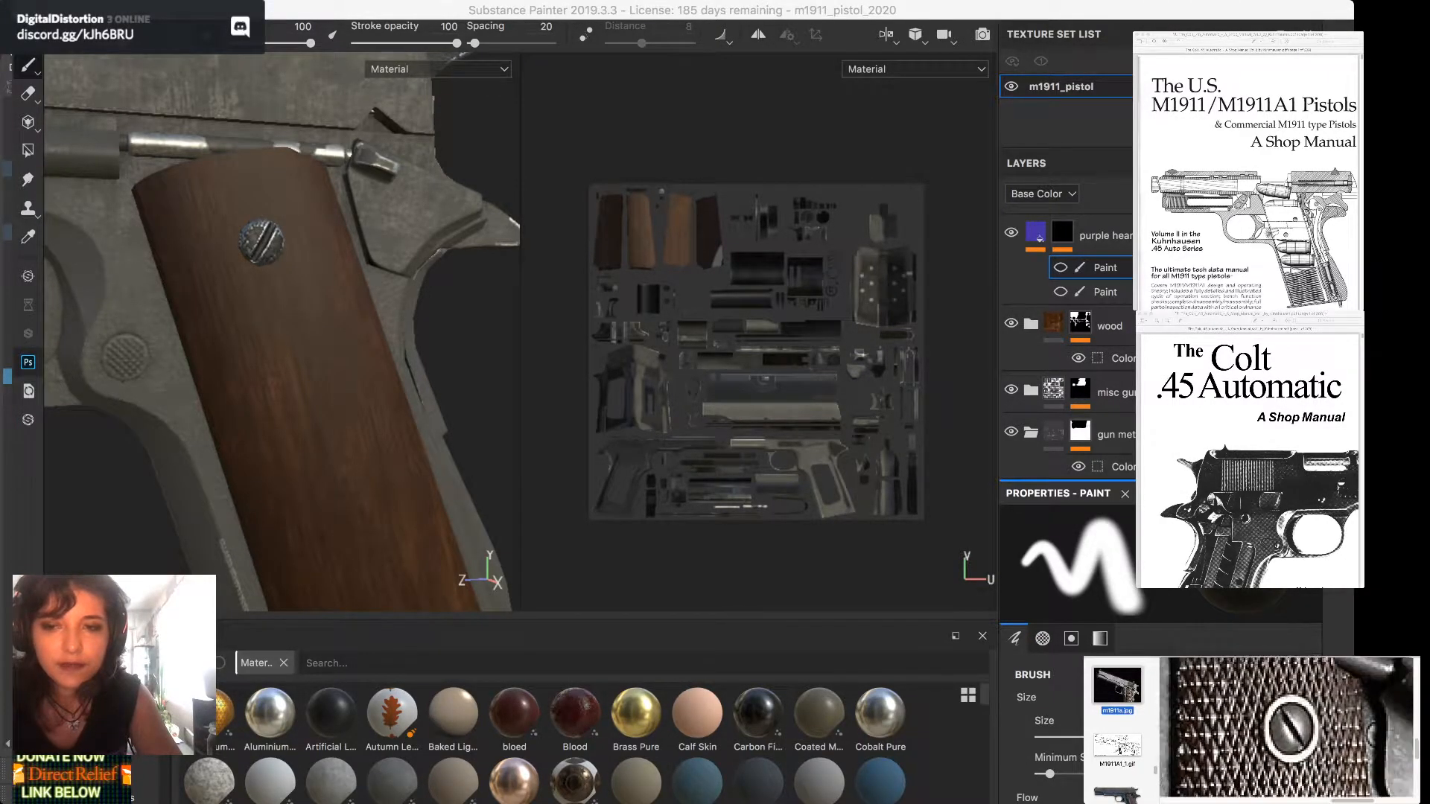
key("super+Tab")
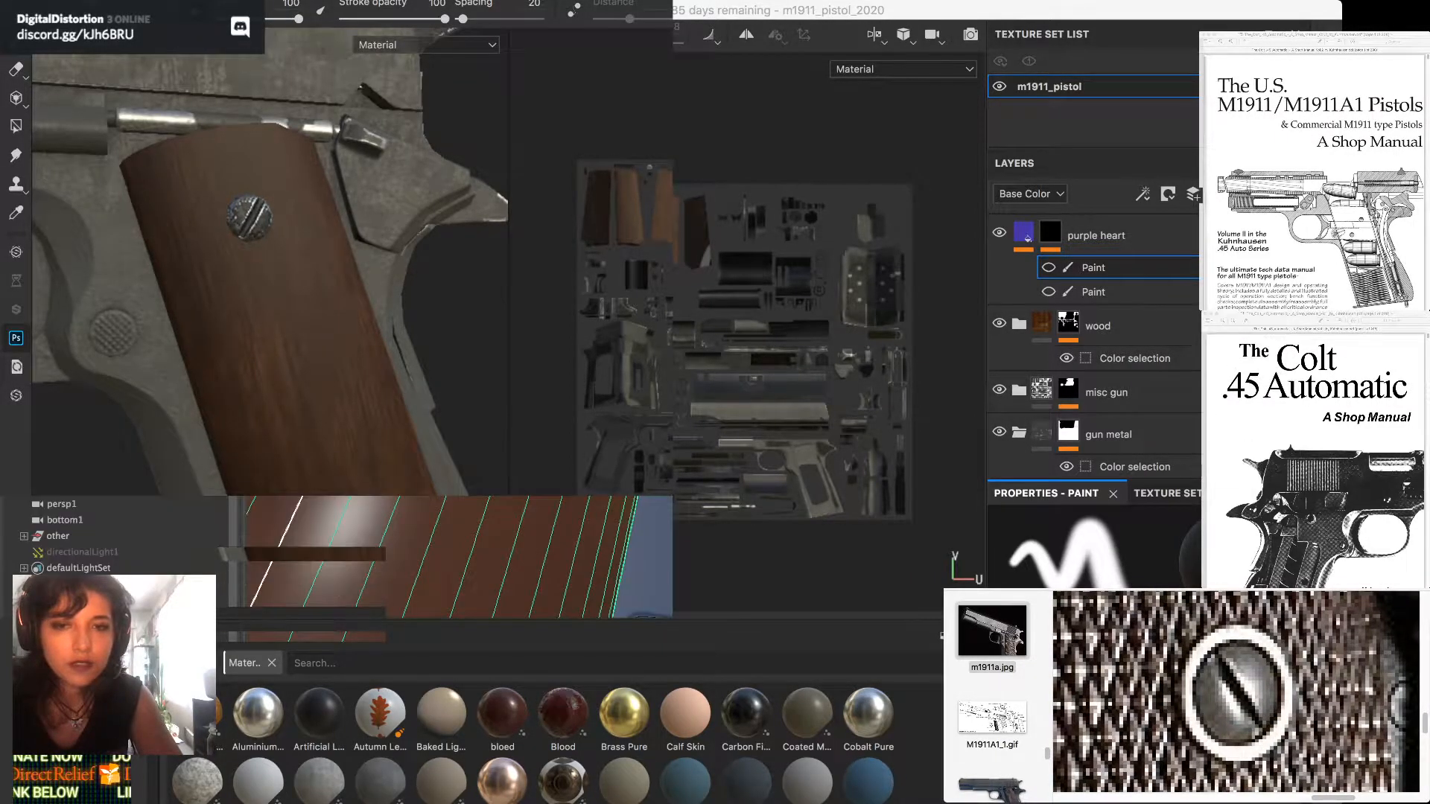
left_click(992, 631)
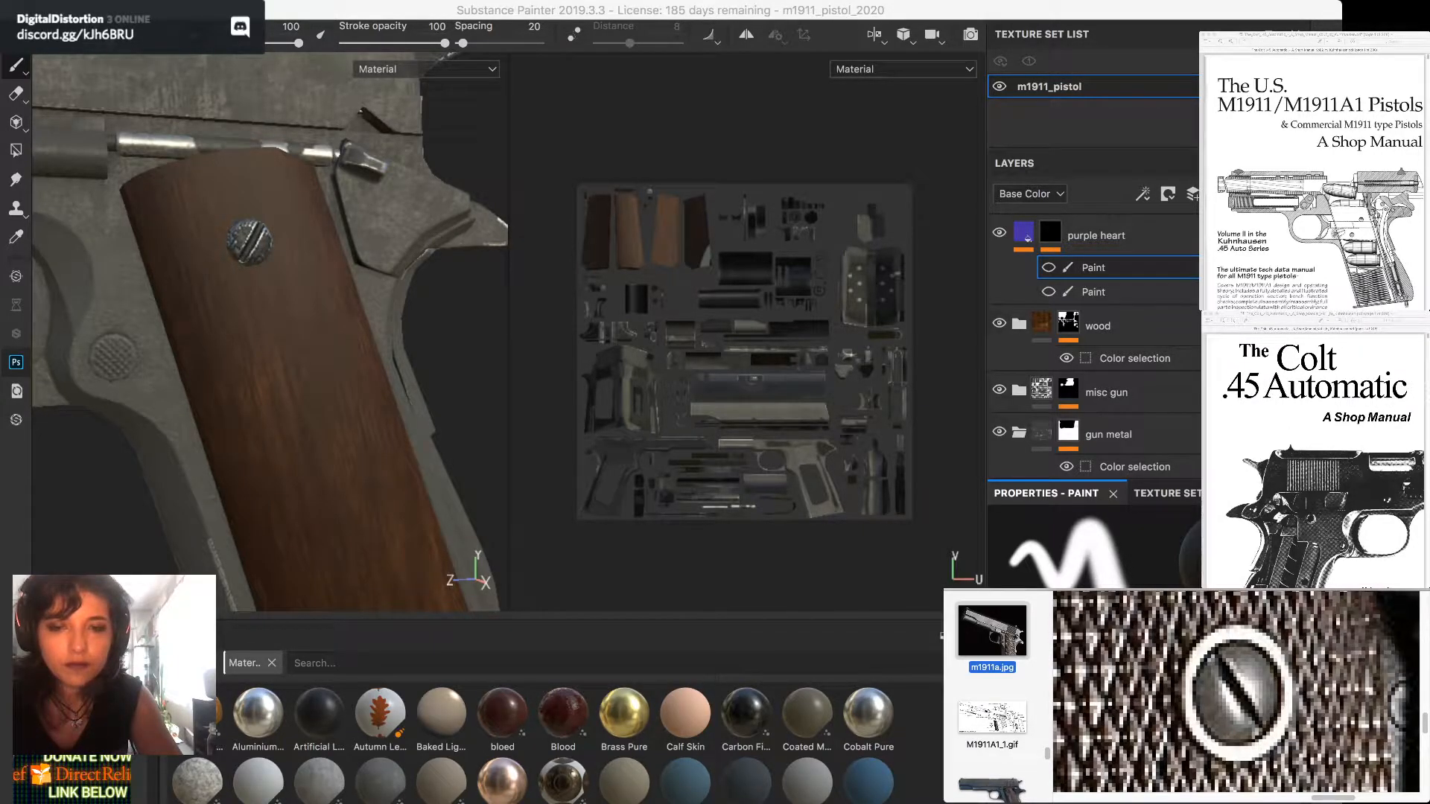
Show the color reference photo of the checkered wood grip and examine the area around its screw up close
left_click(992, 789)
key("super+plus")
key("super+plus")
scroll(1238, 692, "up", 3)
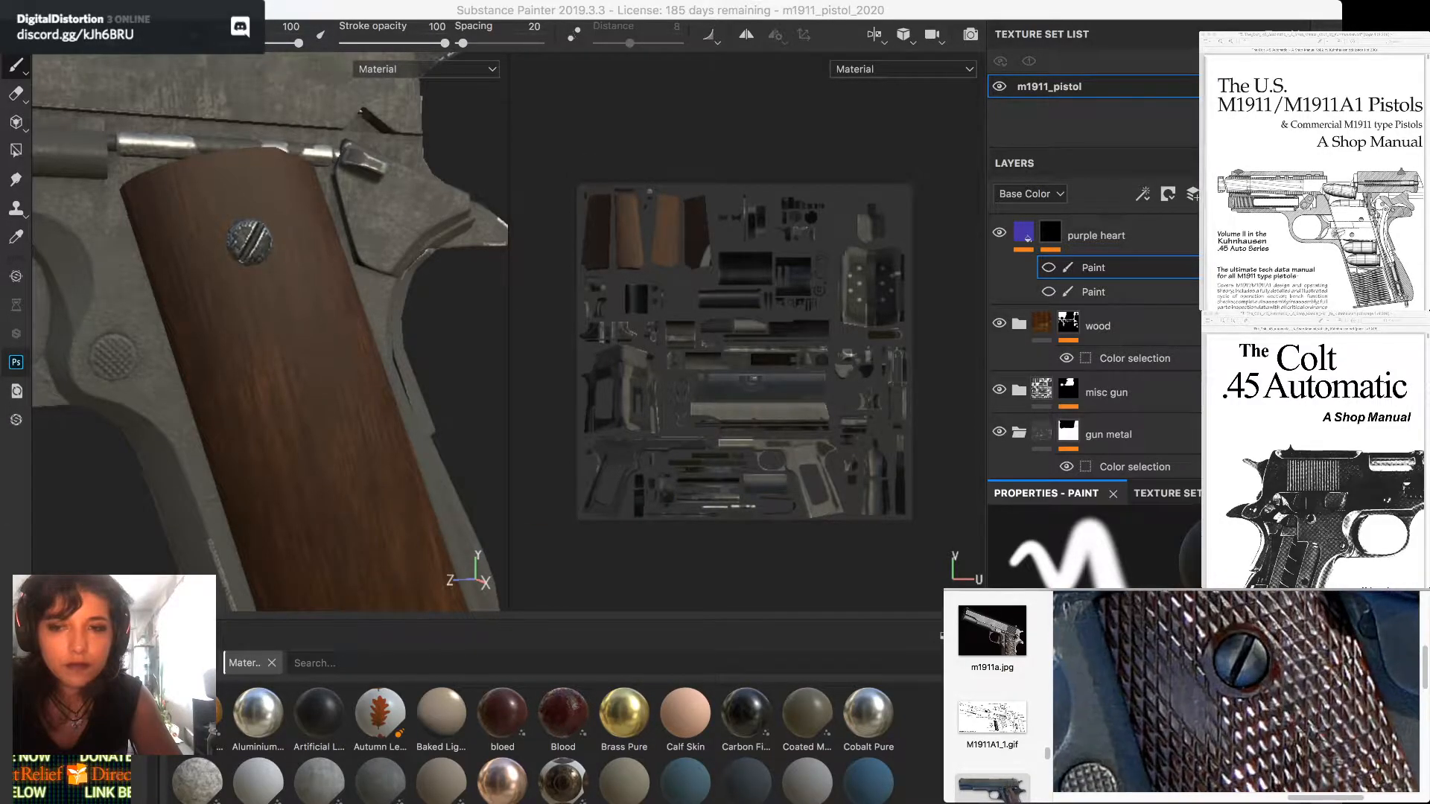
key("super+plus")
scroll(1236, 693, "up", 1)
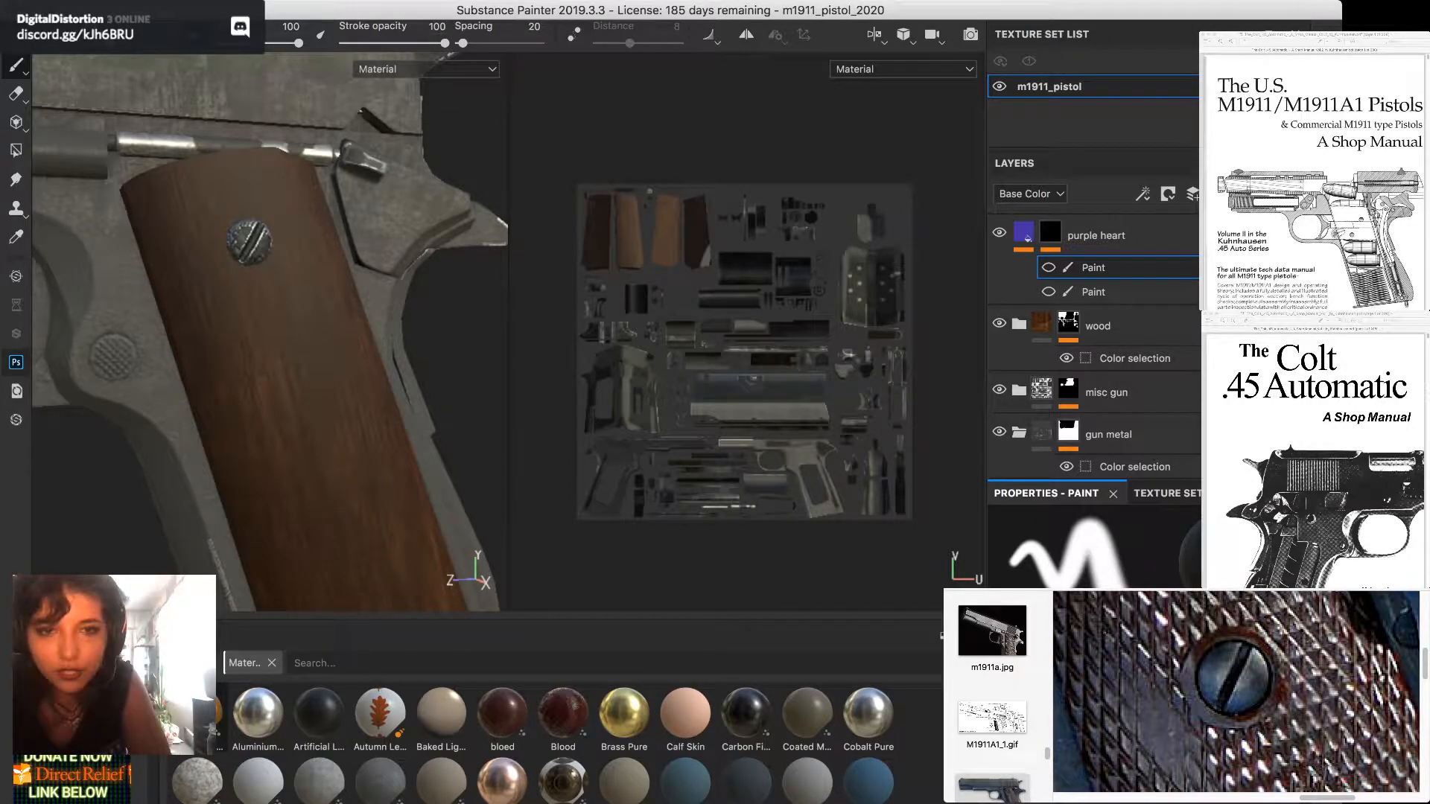
Return to Substance Painter and show the texture set settings, enlarging the area that lists the mesh maps
key("super+Tab")
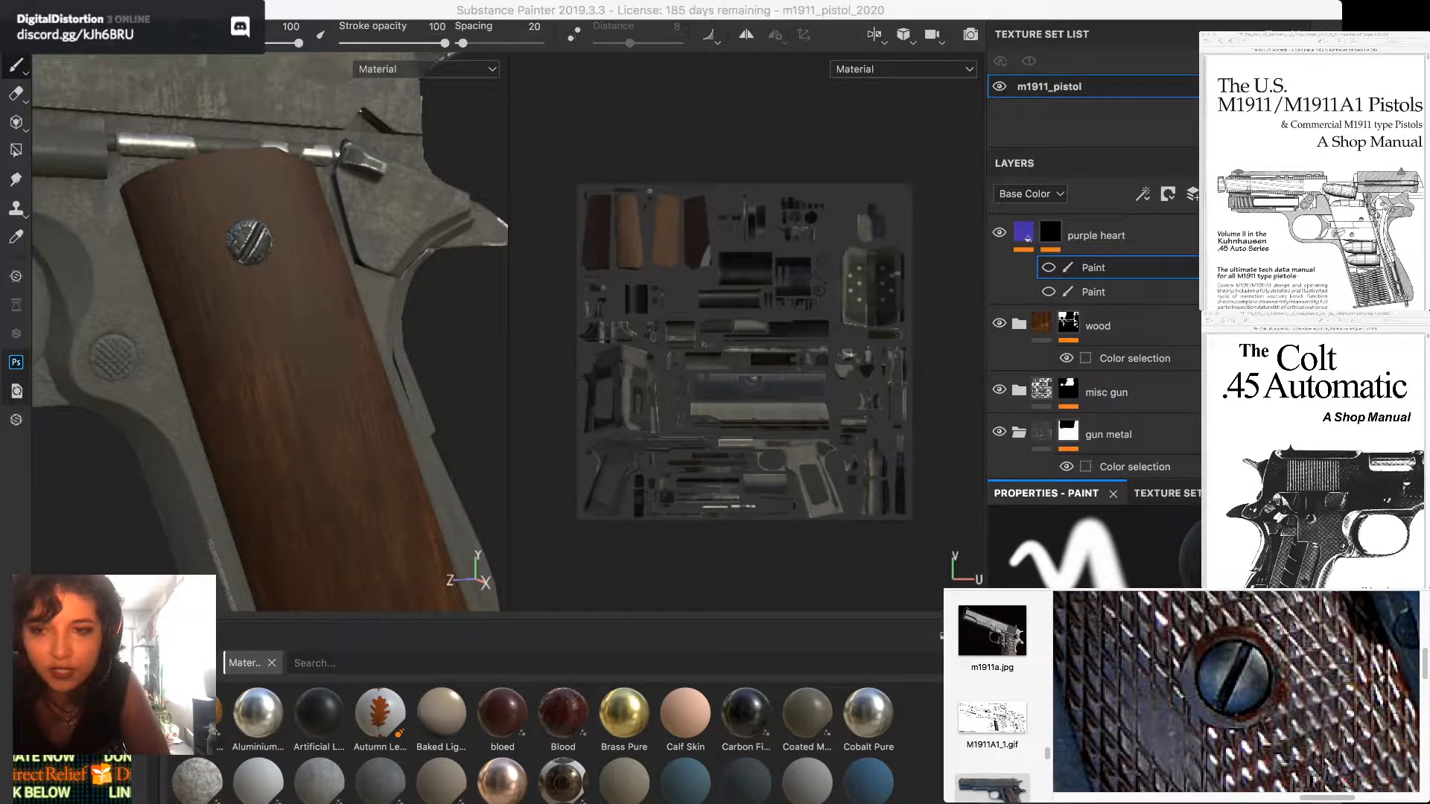
key("super+Tab")
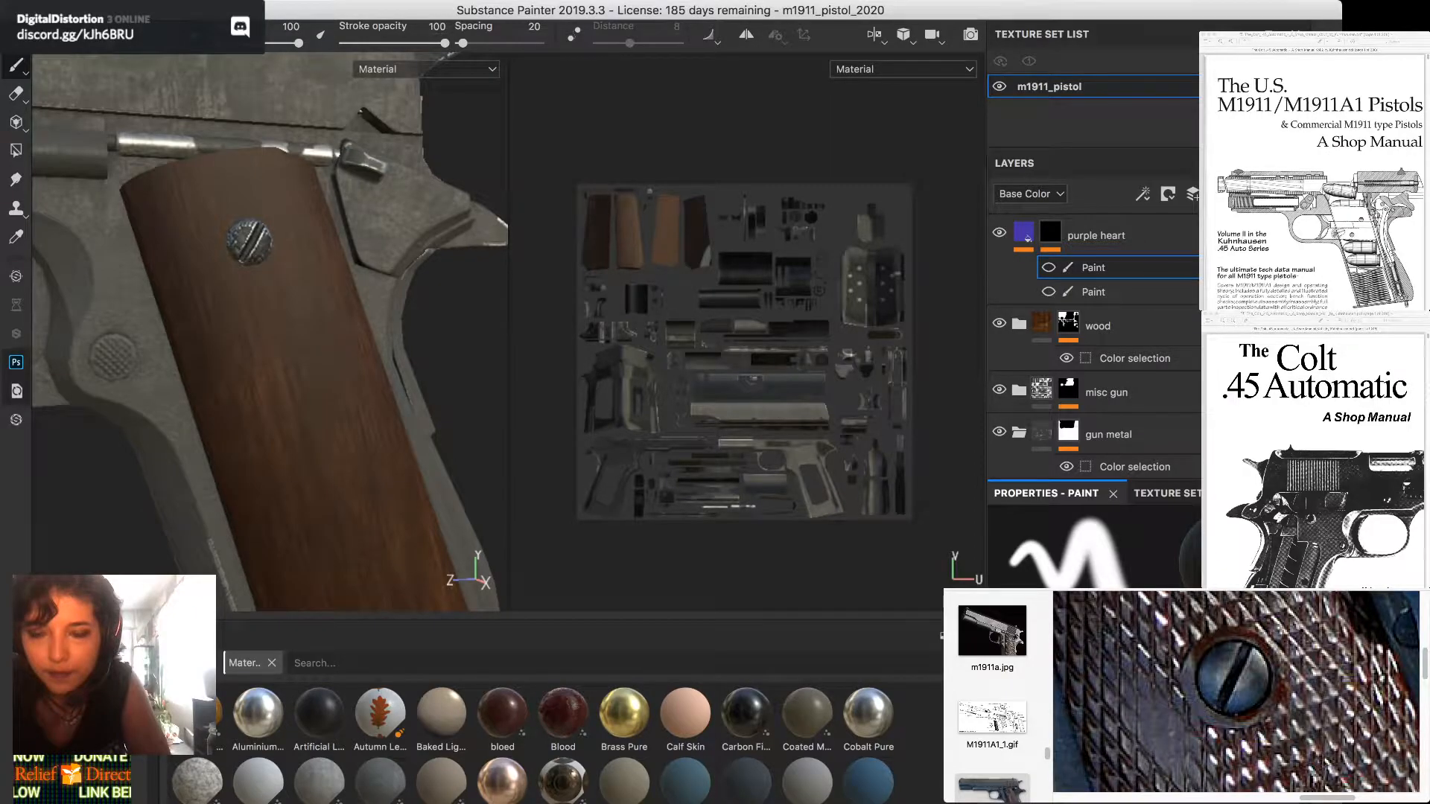
left_click(1167, 493)
scroll(1094, 543, "down", 5)
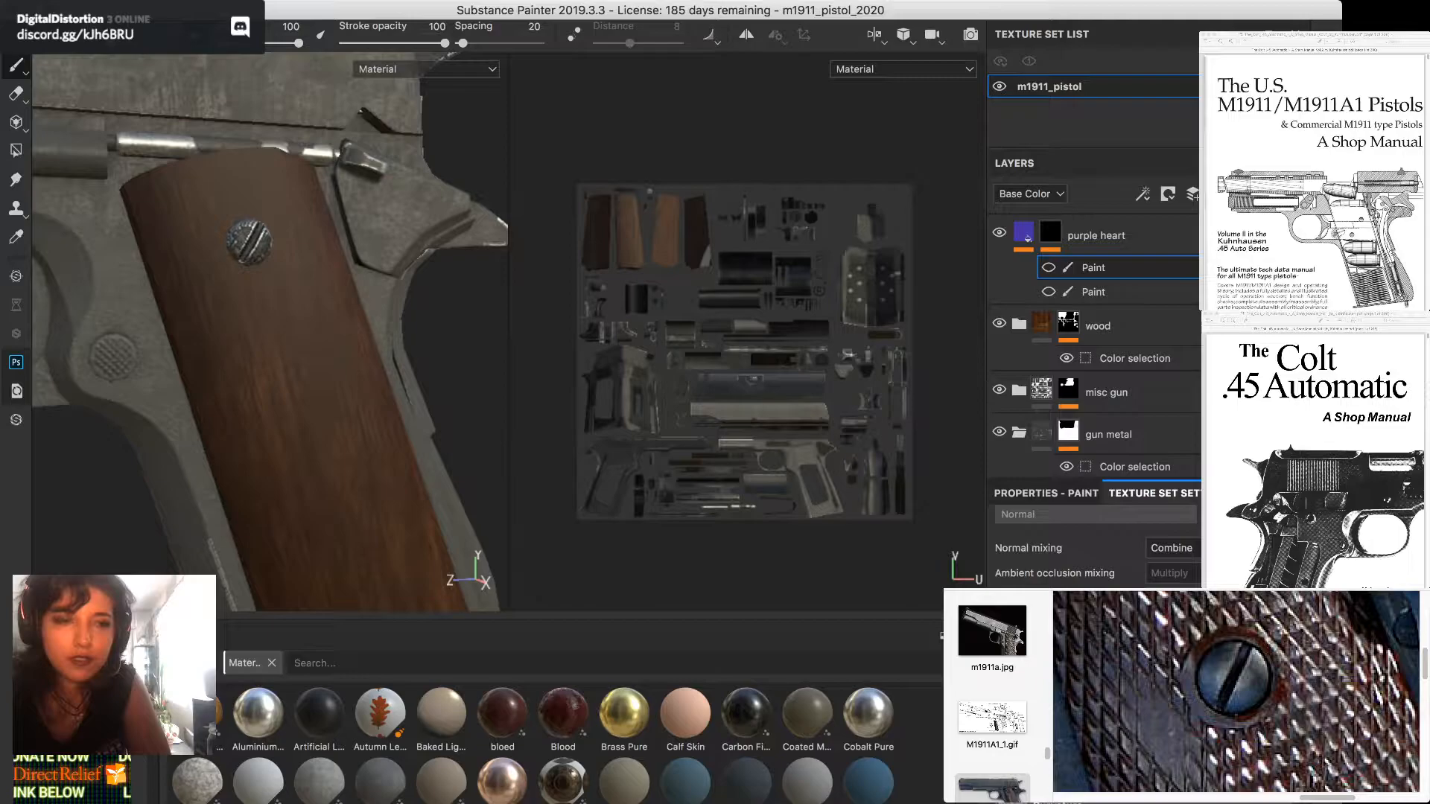
left_click_drag(1151, 481, 1150, 316)
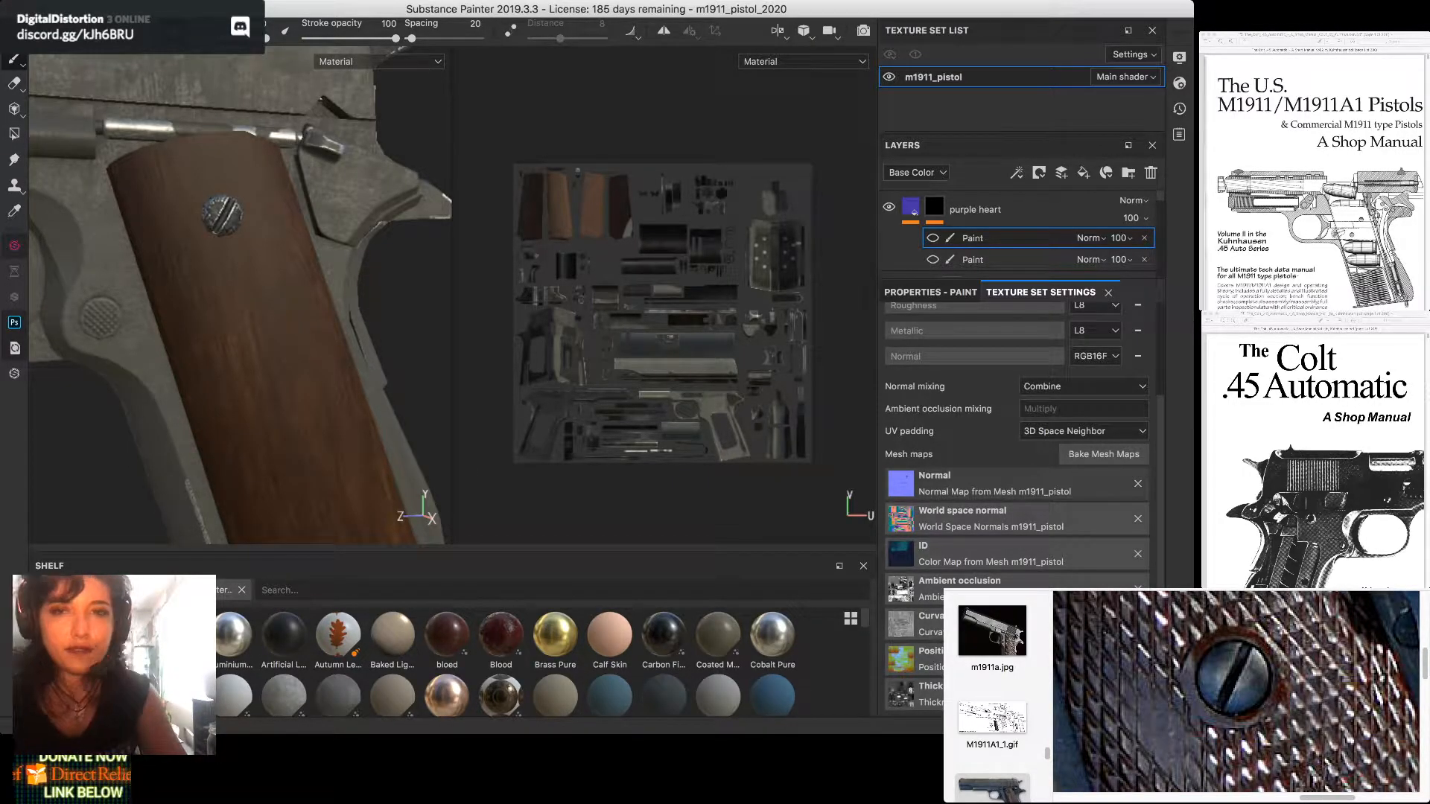
Cycle through the baked mesh maps to the Normal map and examine the grip panels in the UV and 3D views
scroll(581, 179, "up", 4)
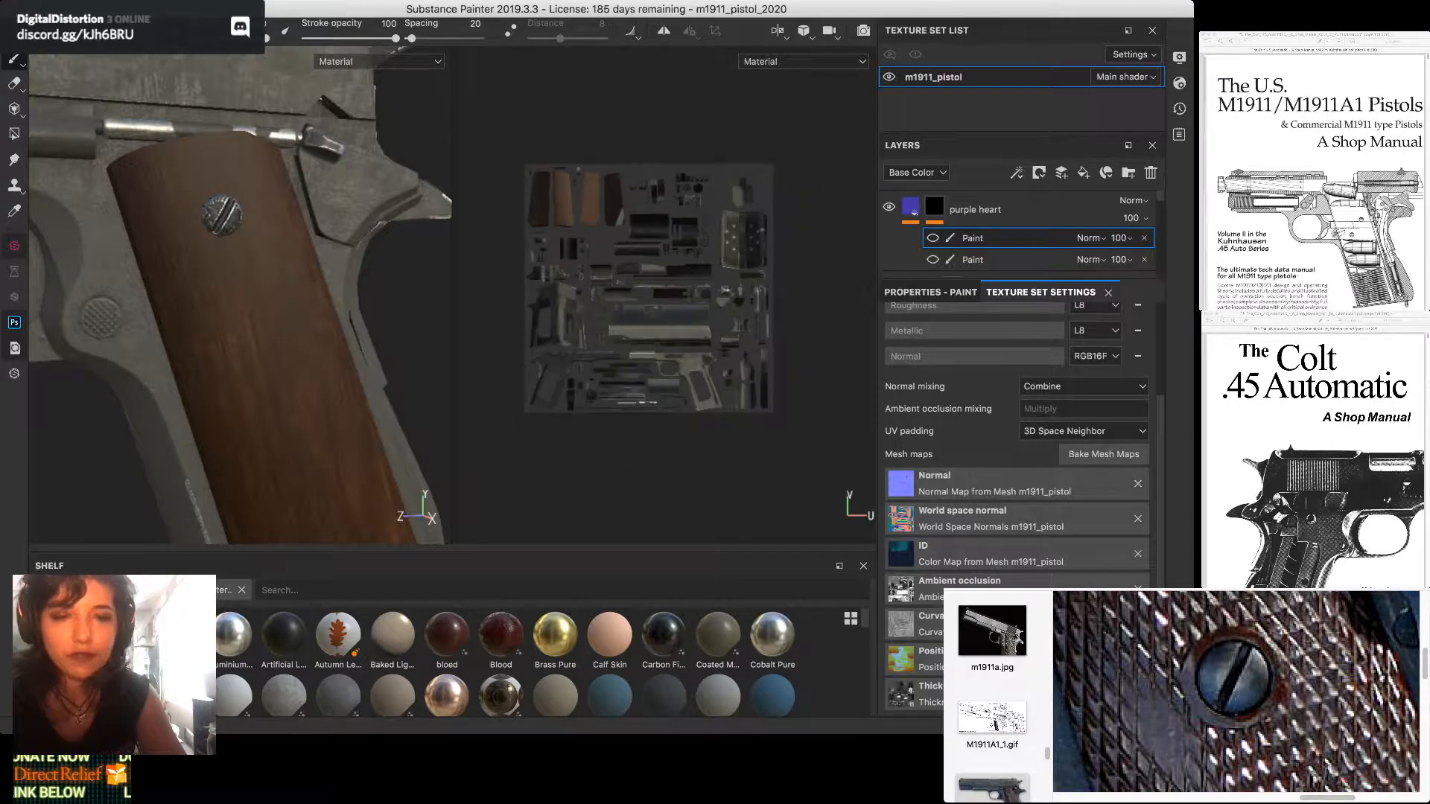
scroll(581, 186, "up", 2)
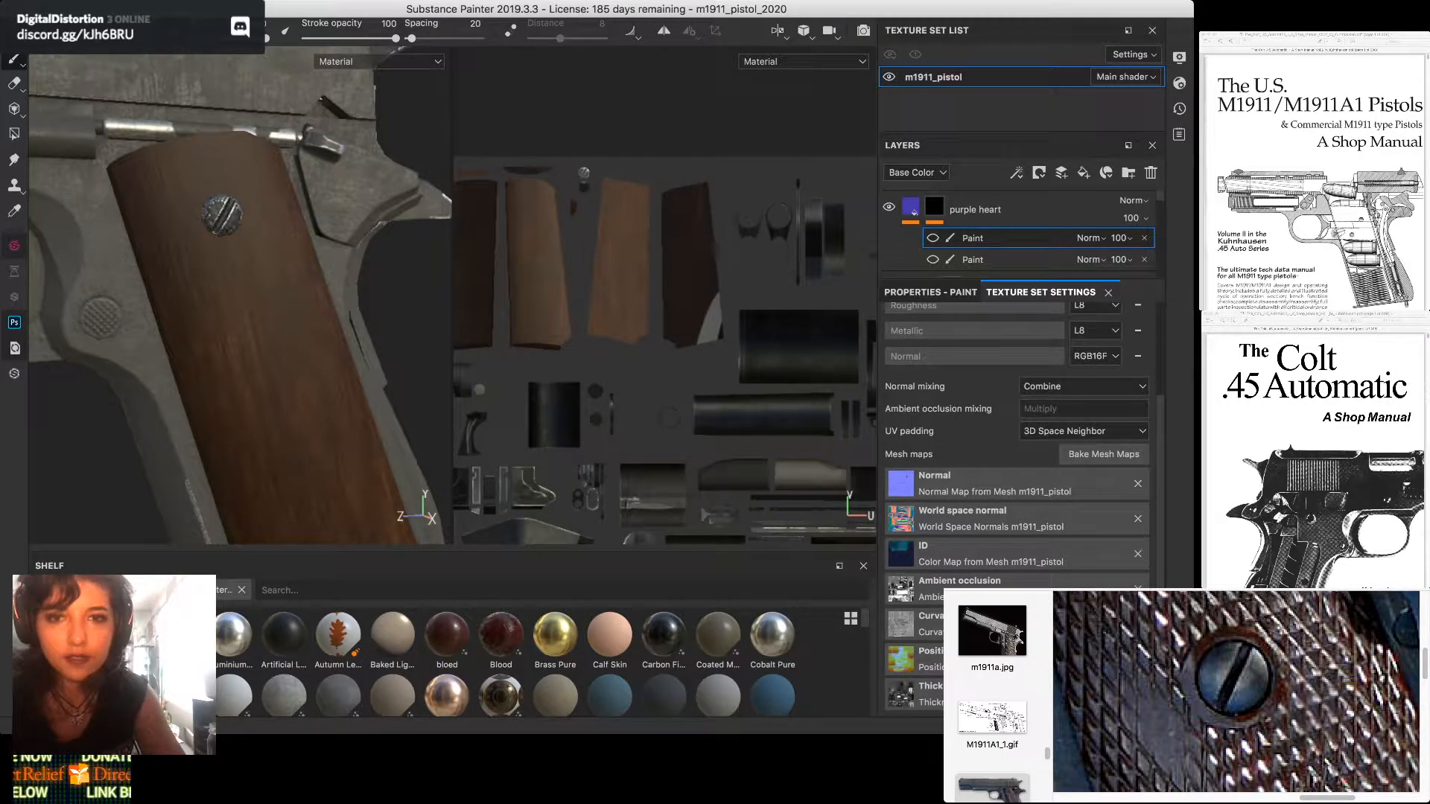
key("b")
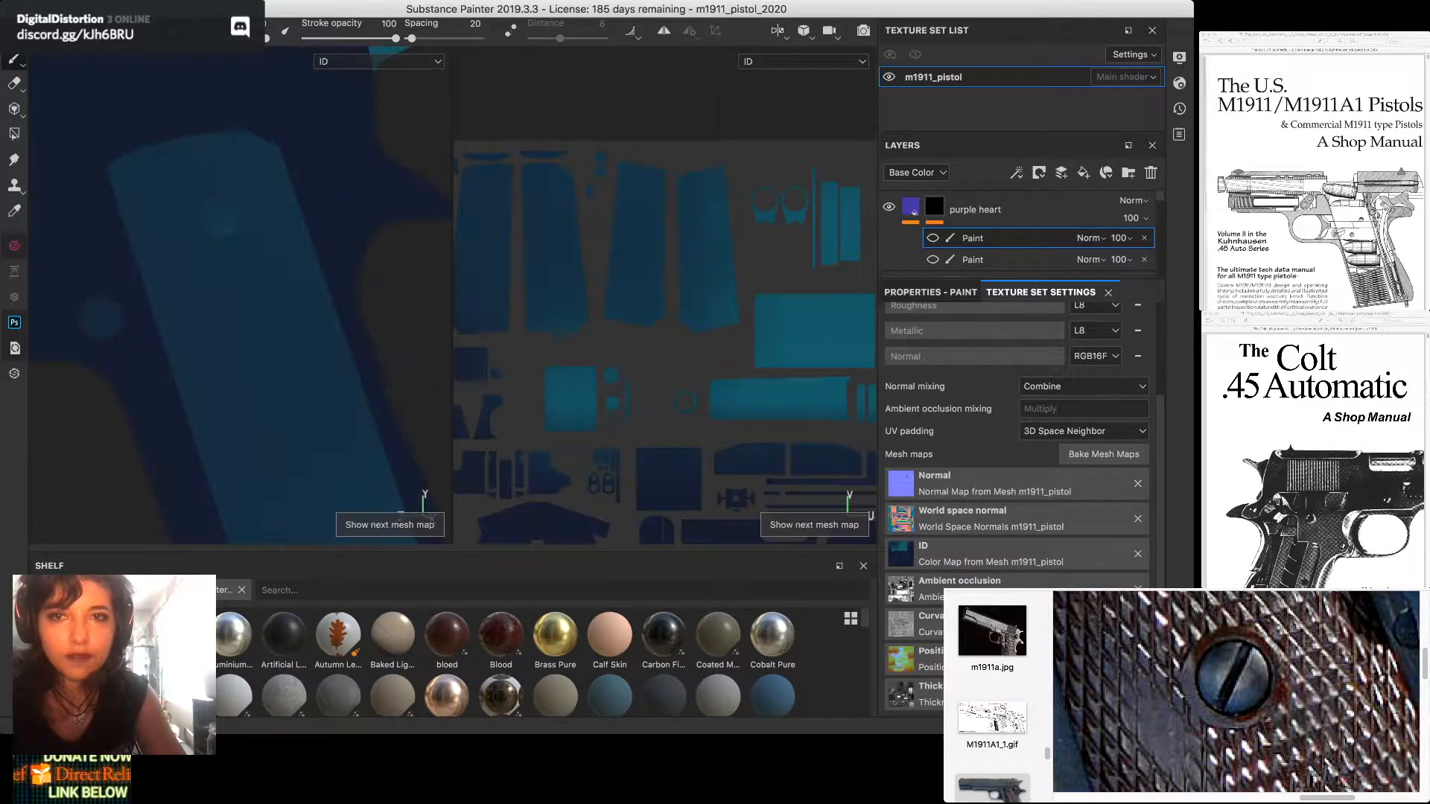
key("b")
key("b")
key("b")
key("b")
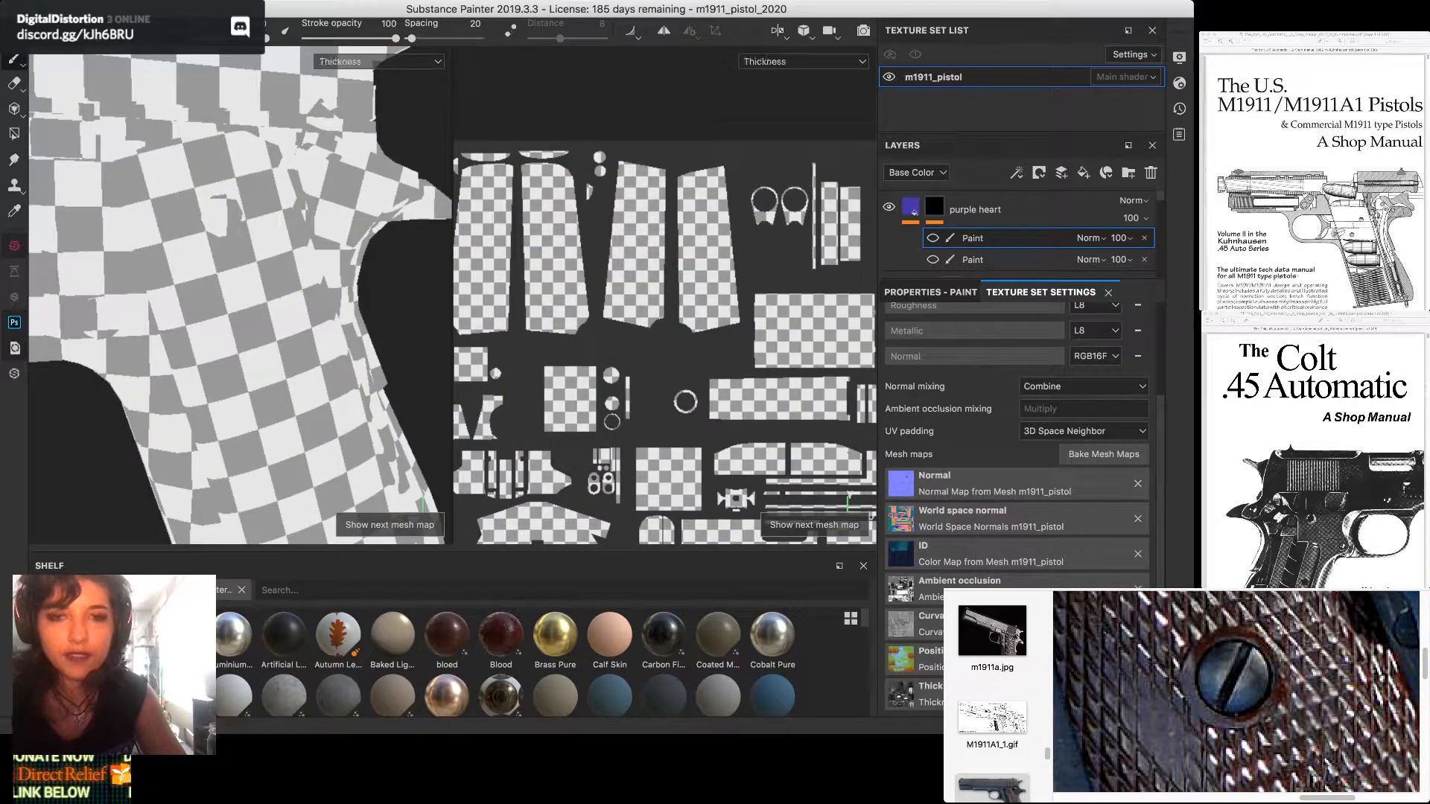
scroll(507, 222, "up", 5)
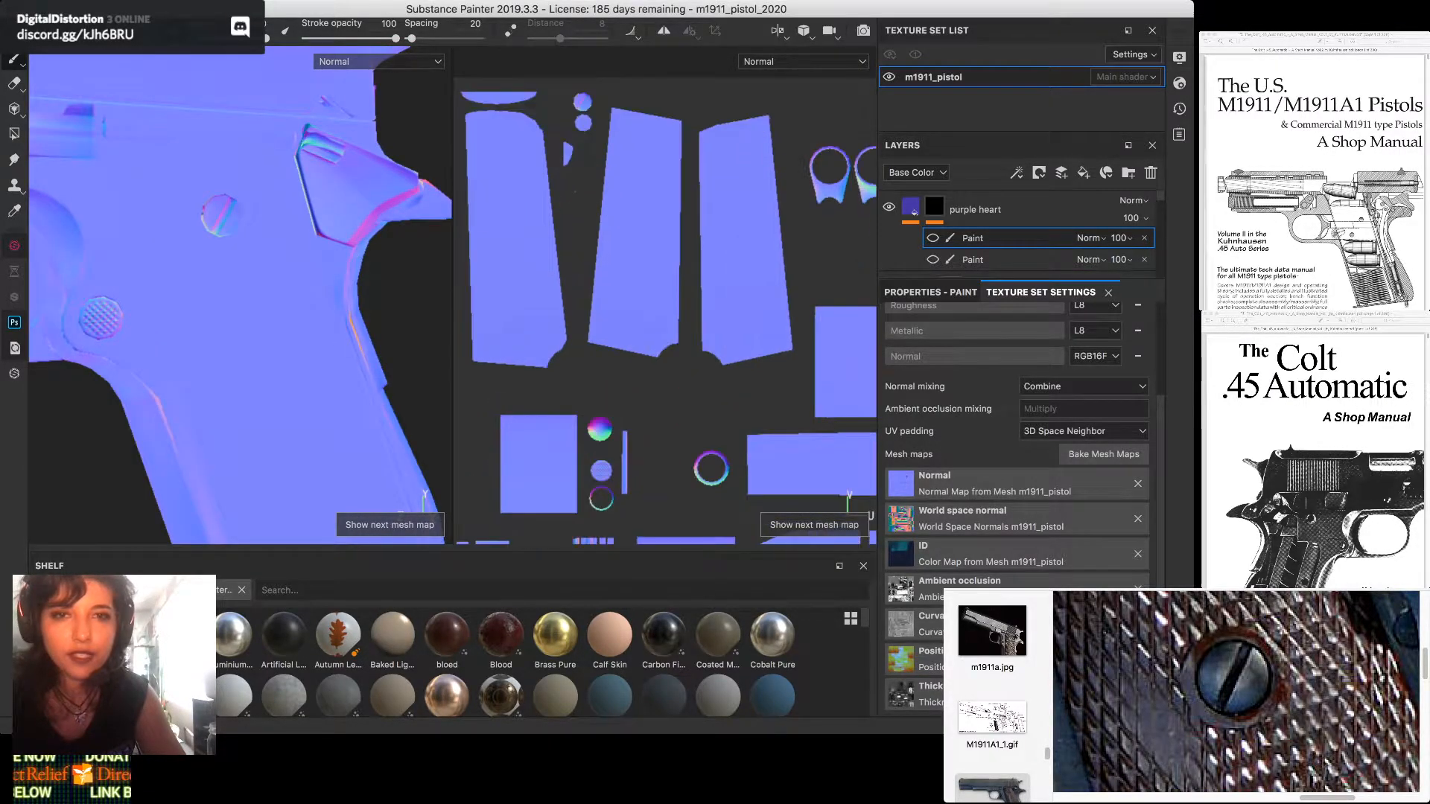
middle_click_drag(655, 268, 414, 275, "alt")
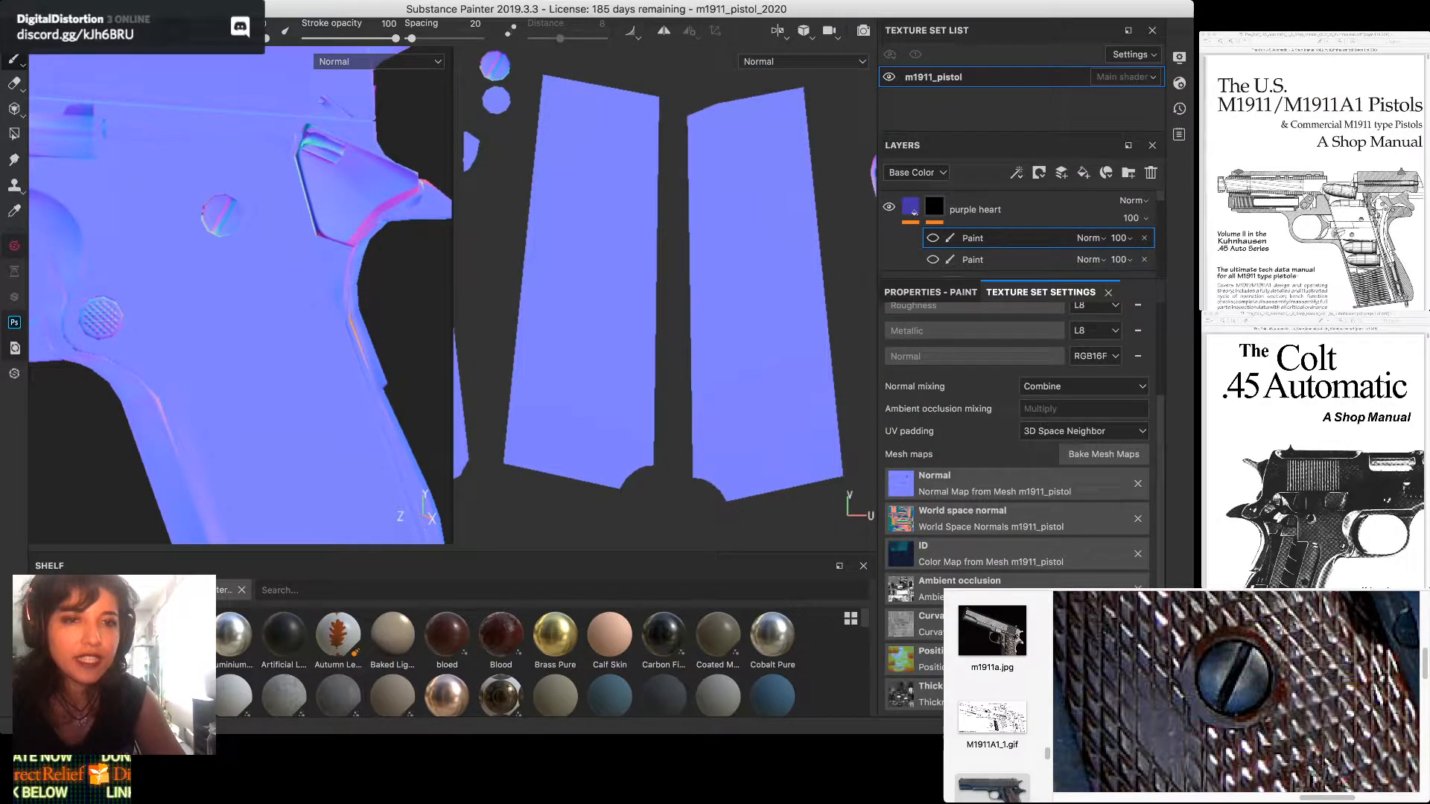
middle_click_drag(656, 283, 680, 260, "alt")
left_click_drag(246, 298, 209, 281, "alt")
middle_click_drag(208, 282, 258, 326, "alt")
mouse_move(258, 326)
left_mouse_down("alt")
mouse_move(242, 394)
mouse_move(239, 328)
mouse_move(245, 317)
mouse_move(230, 406)
mouse_move(246, 309)
left_mouse_up("alt")
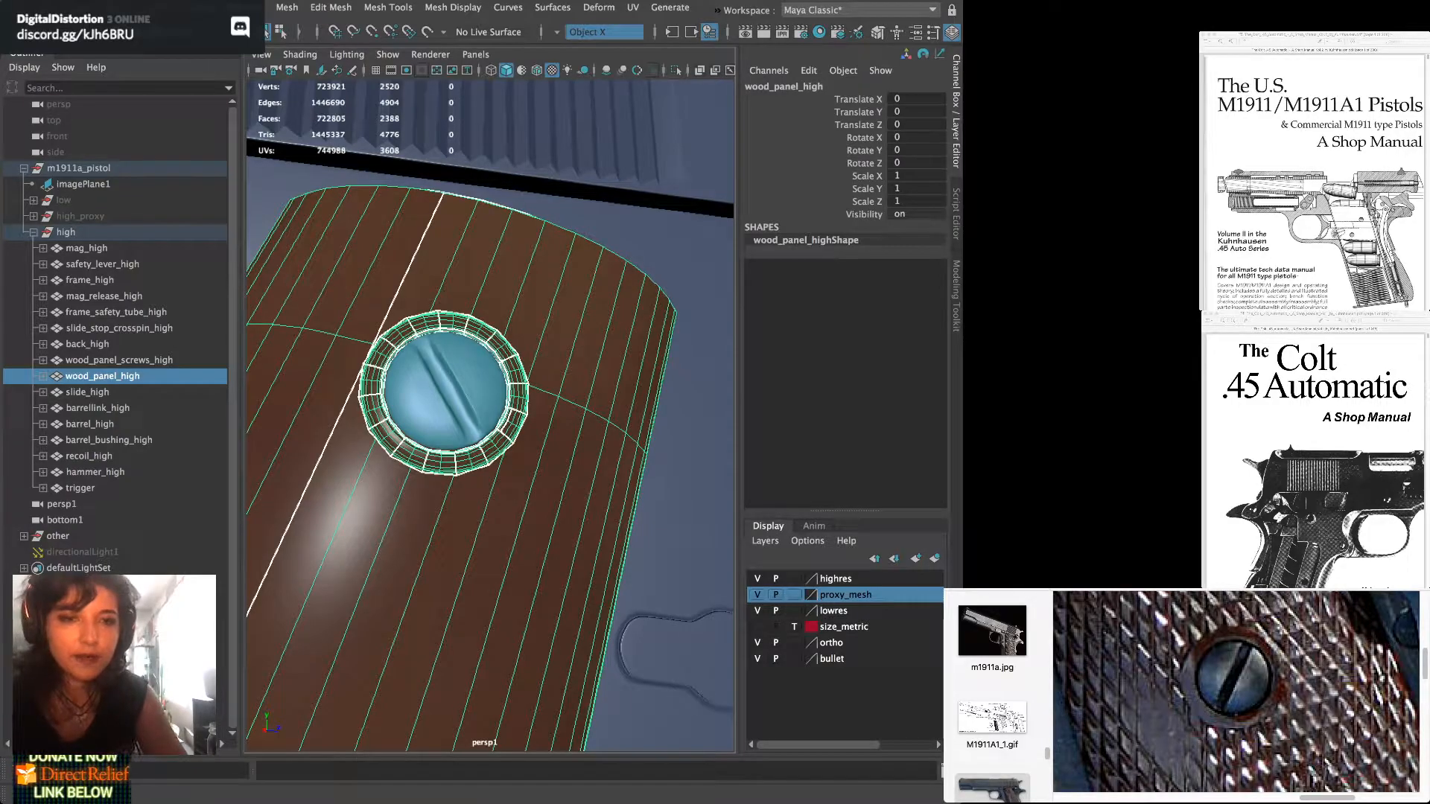
Frame the selected wood_panel_high mesh in Maya and examine the grip's profile from the front edge
scroll(490, 416, "down", 15)
scroll(490, 415, "up", 5)
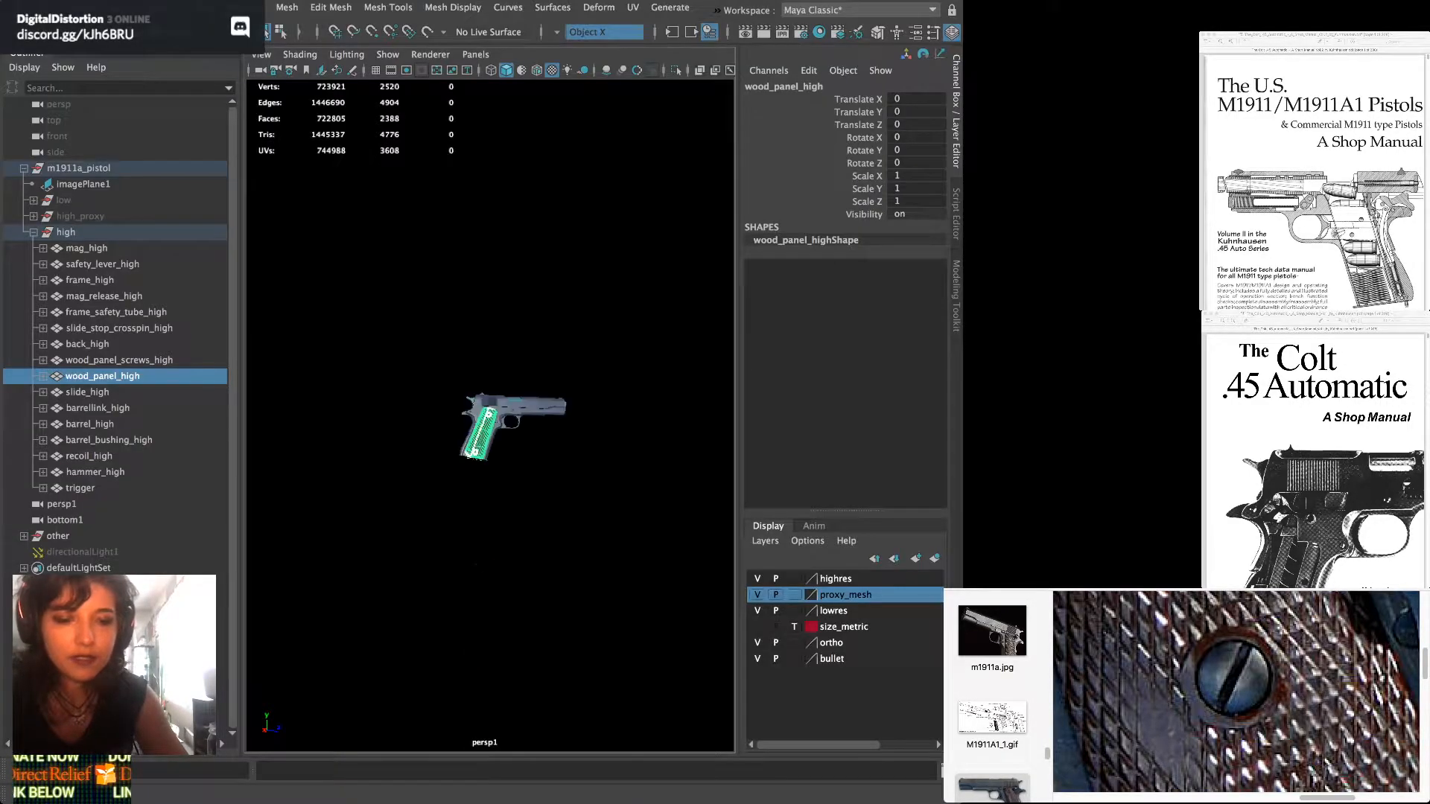
key("f")
left_click_drag(581, 417, 320, 413, "alt")
left_click_drag(477, 417, 458, 394, "alt")
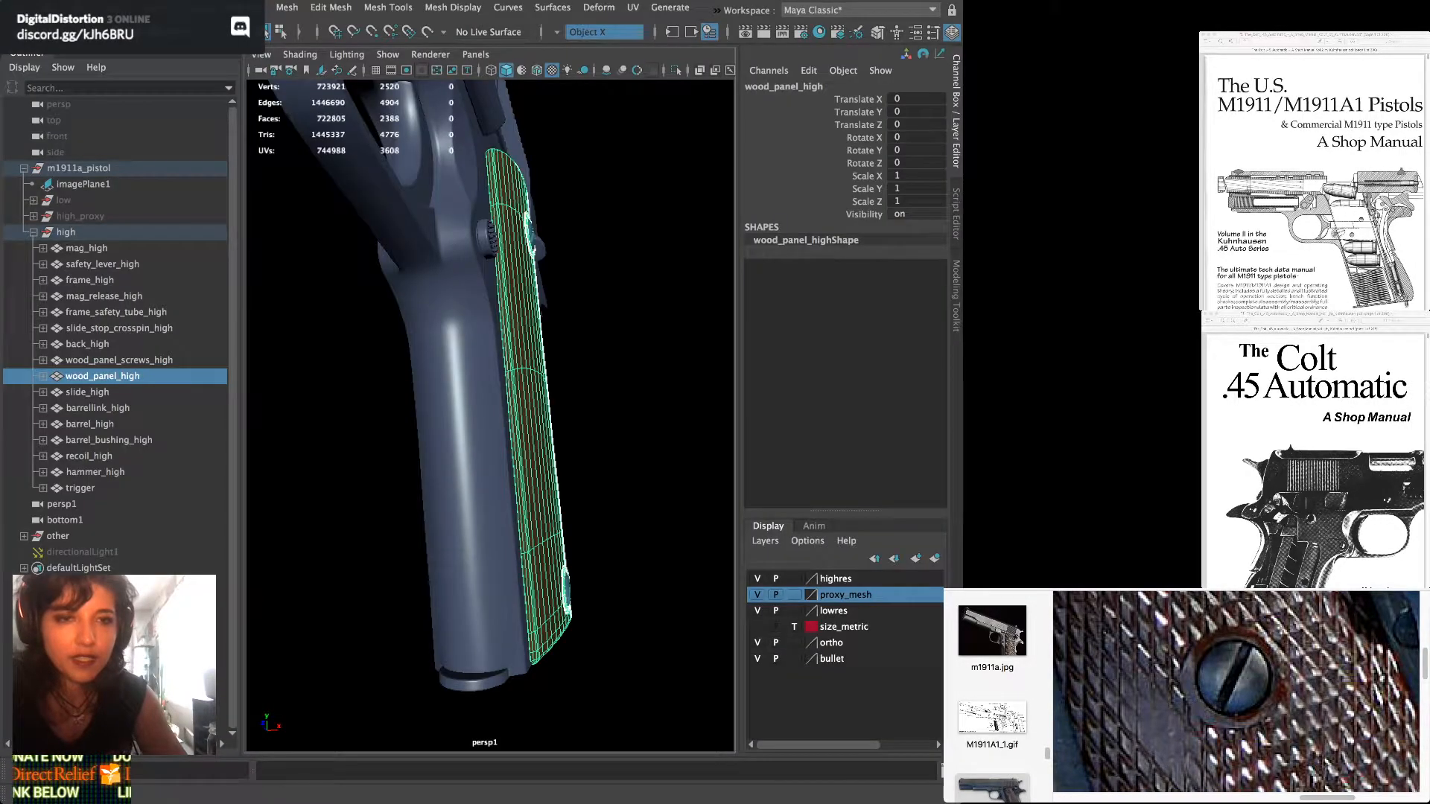
Unhide the low group, expand it in the outliner and select the wood_panels_low mesh
left_click(64, 200)
key("shift+h")
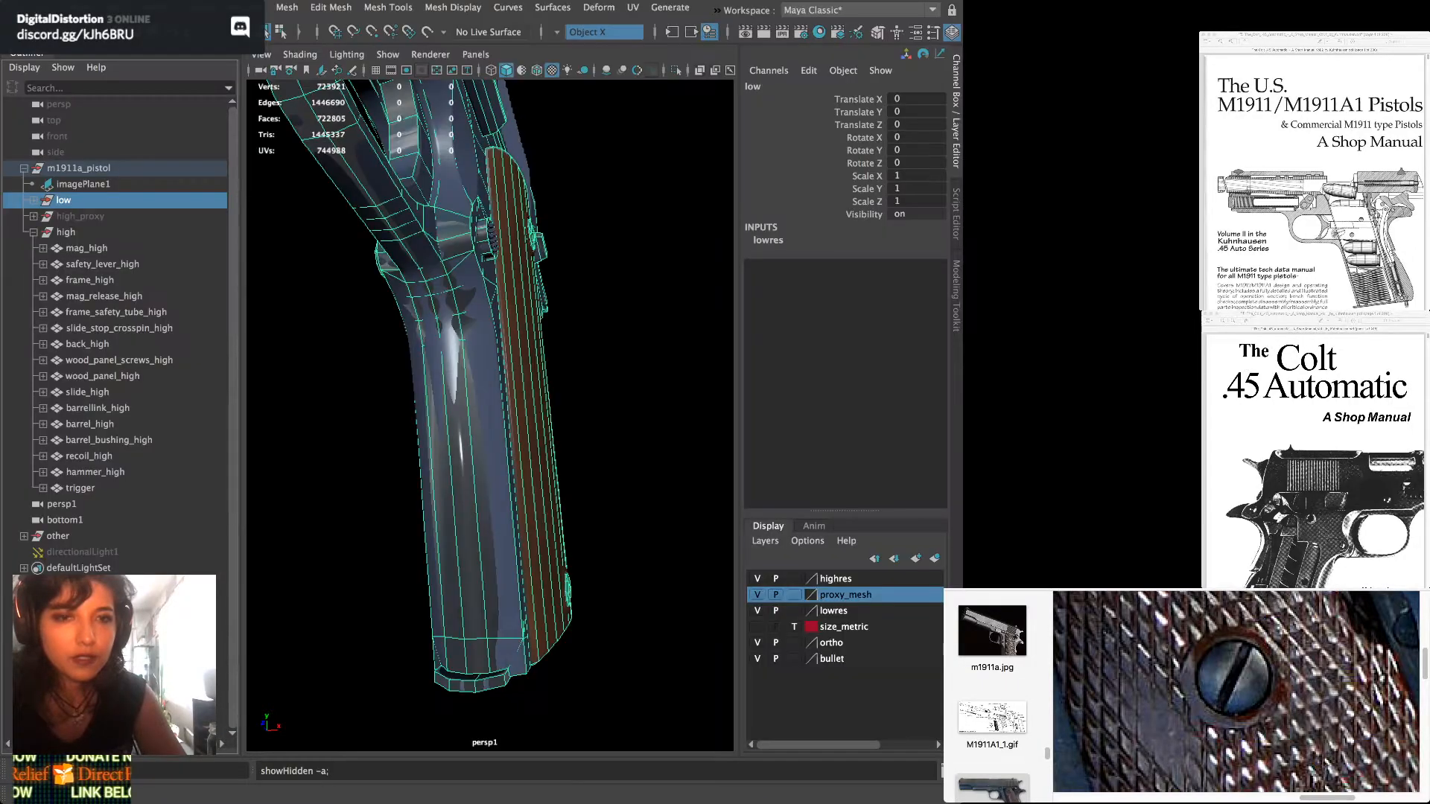
left_click(34, 200)
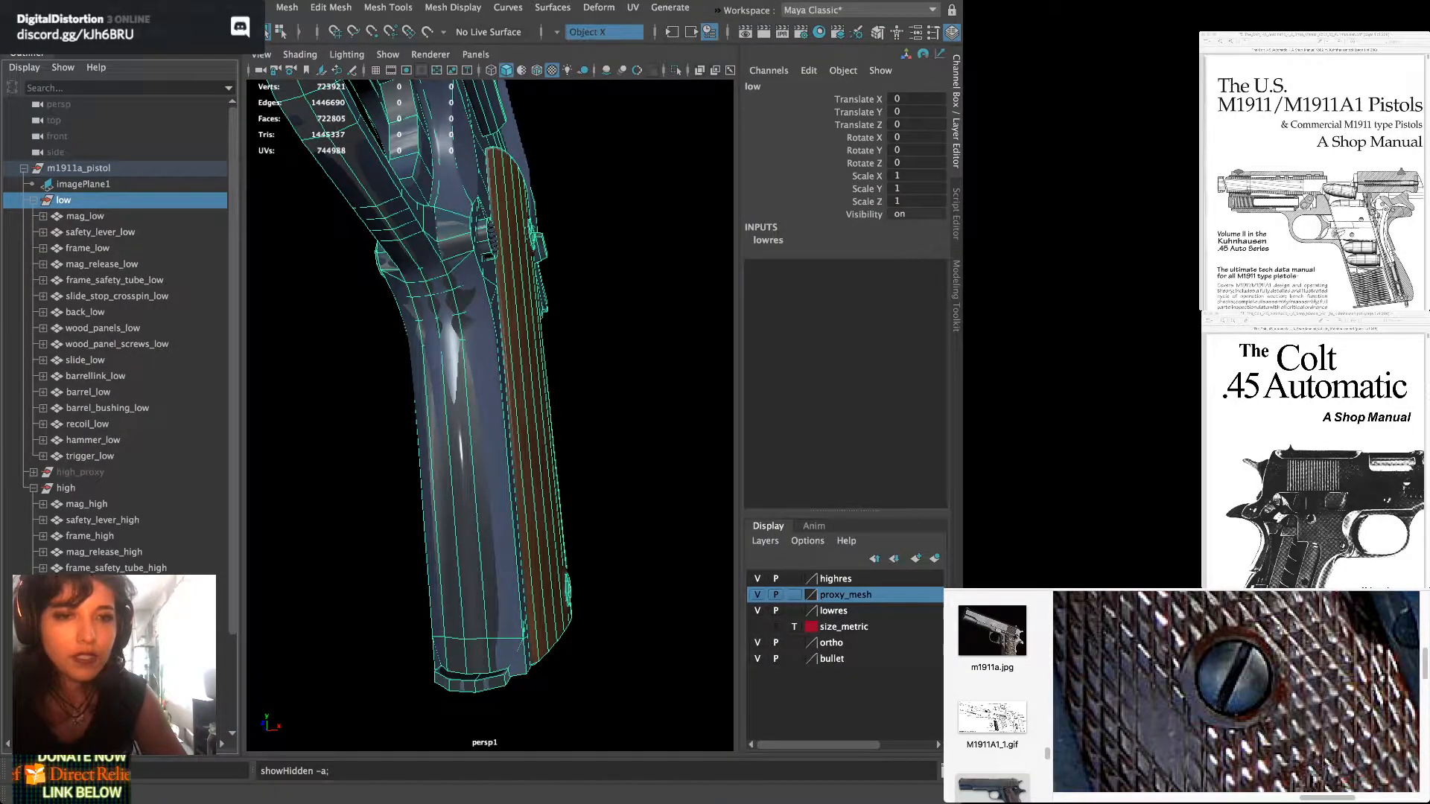
left_click(103, 328)
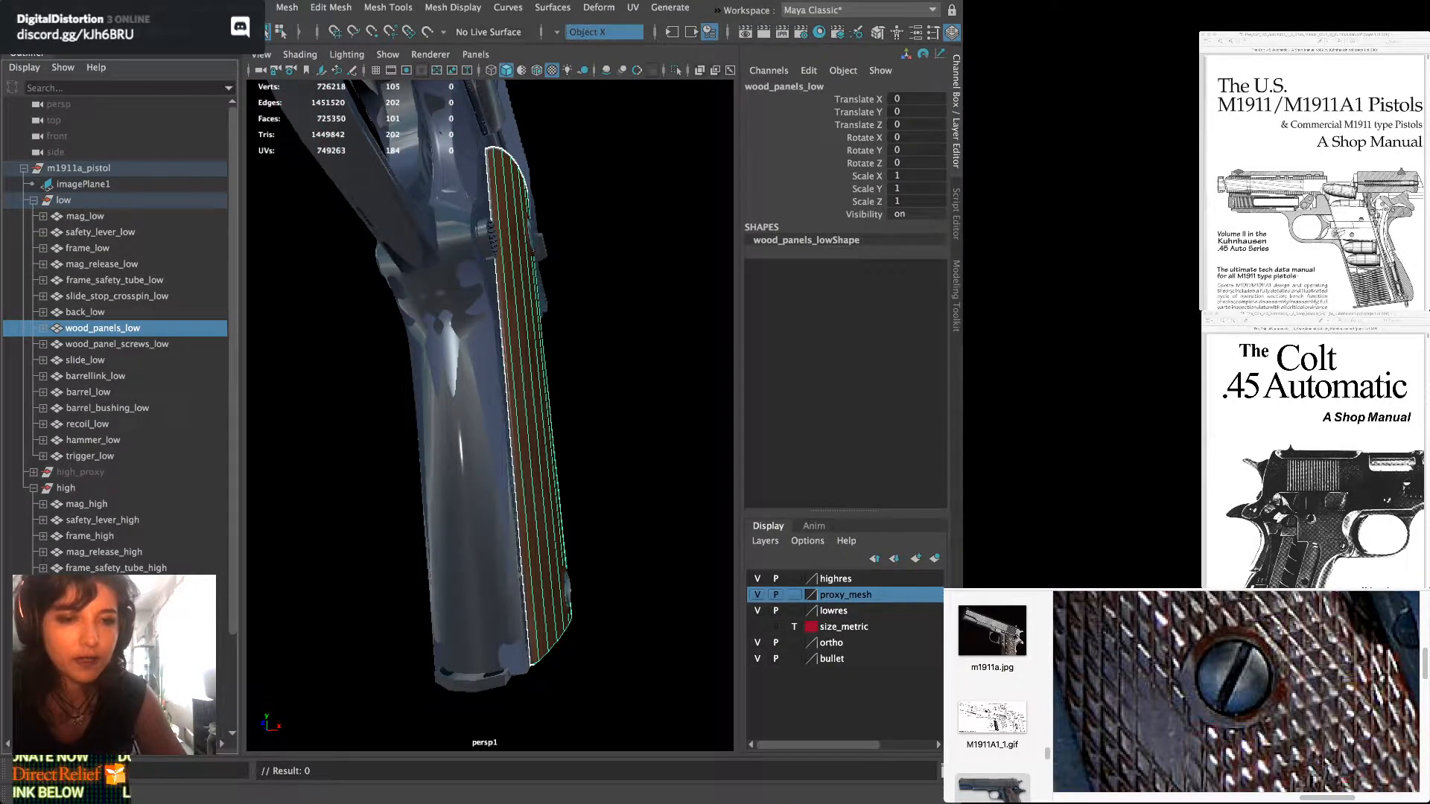
Compare the wood_panel_high and wood_panels_low wireframes on the grip, ending with wood_panels_low selected
scroll(119, 335, "down", 3)
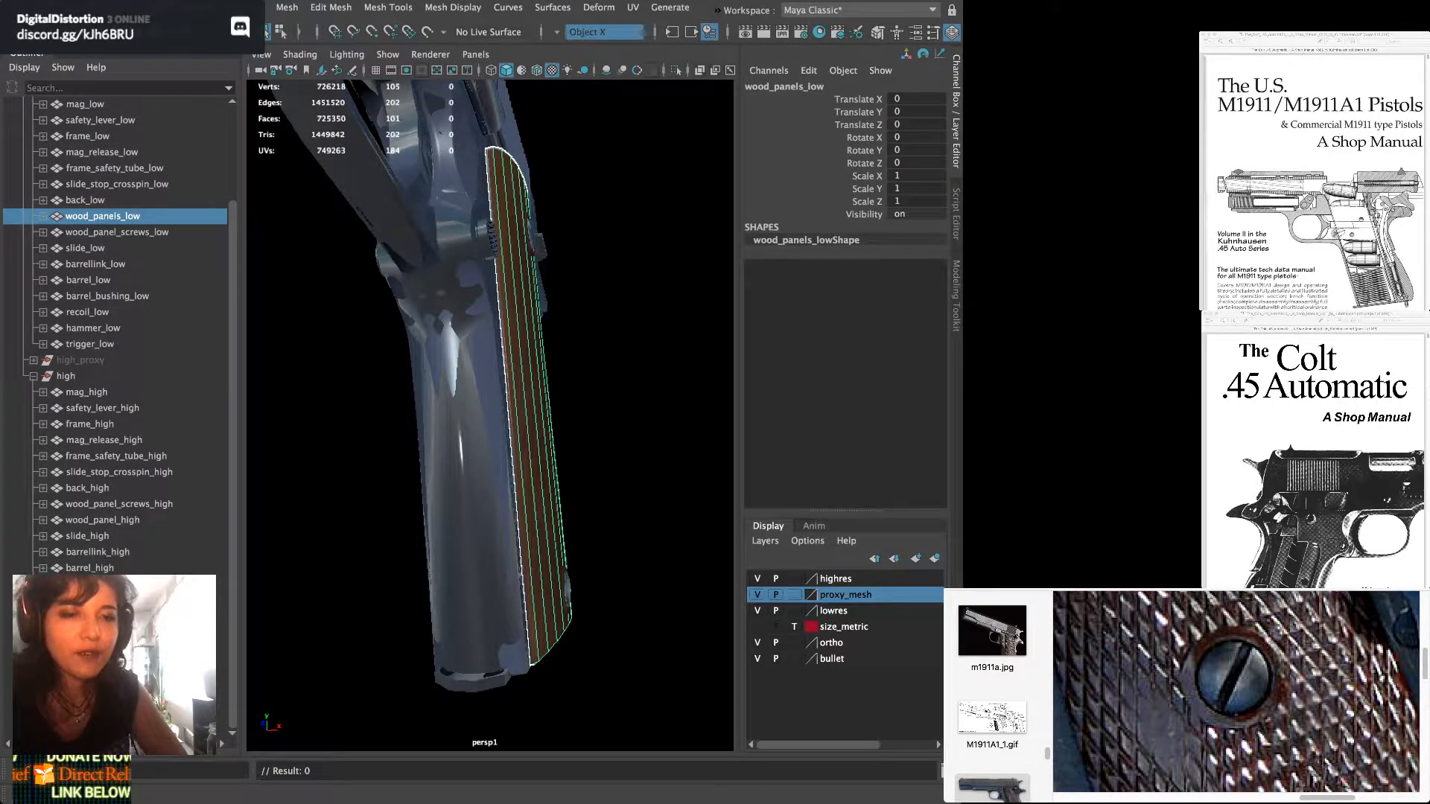
left_click(102, 520)
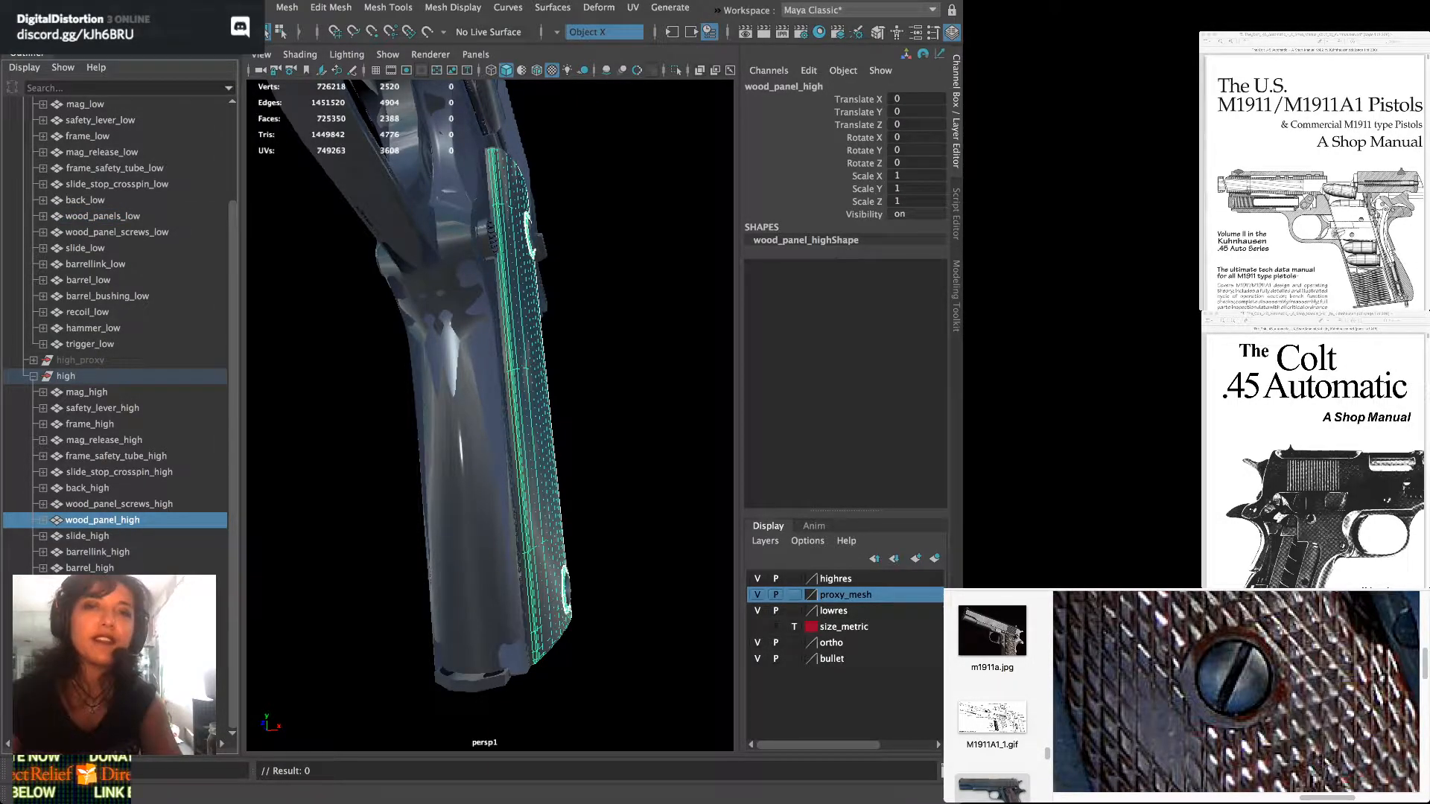
key("f")
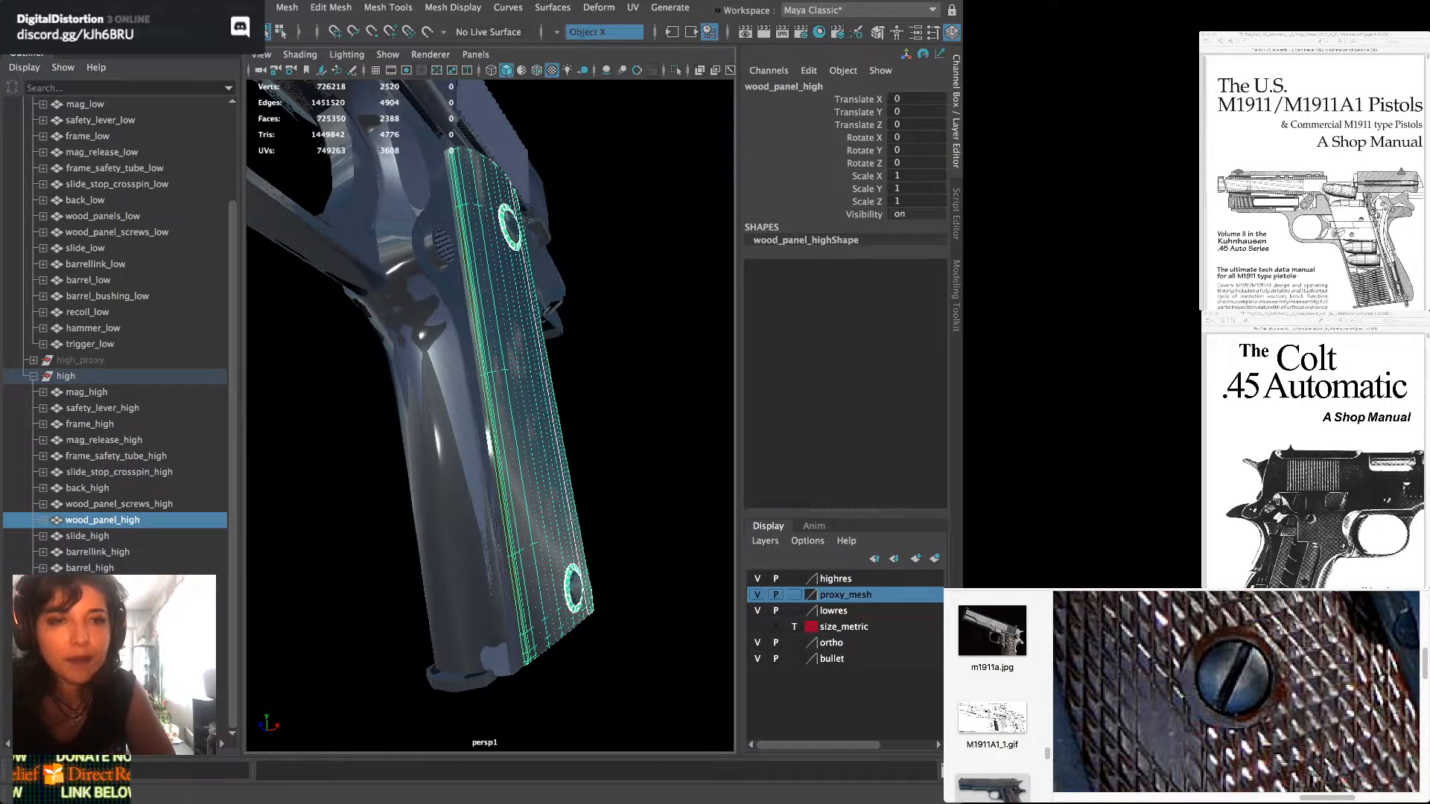
left_click(103, 216)
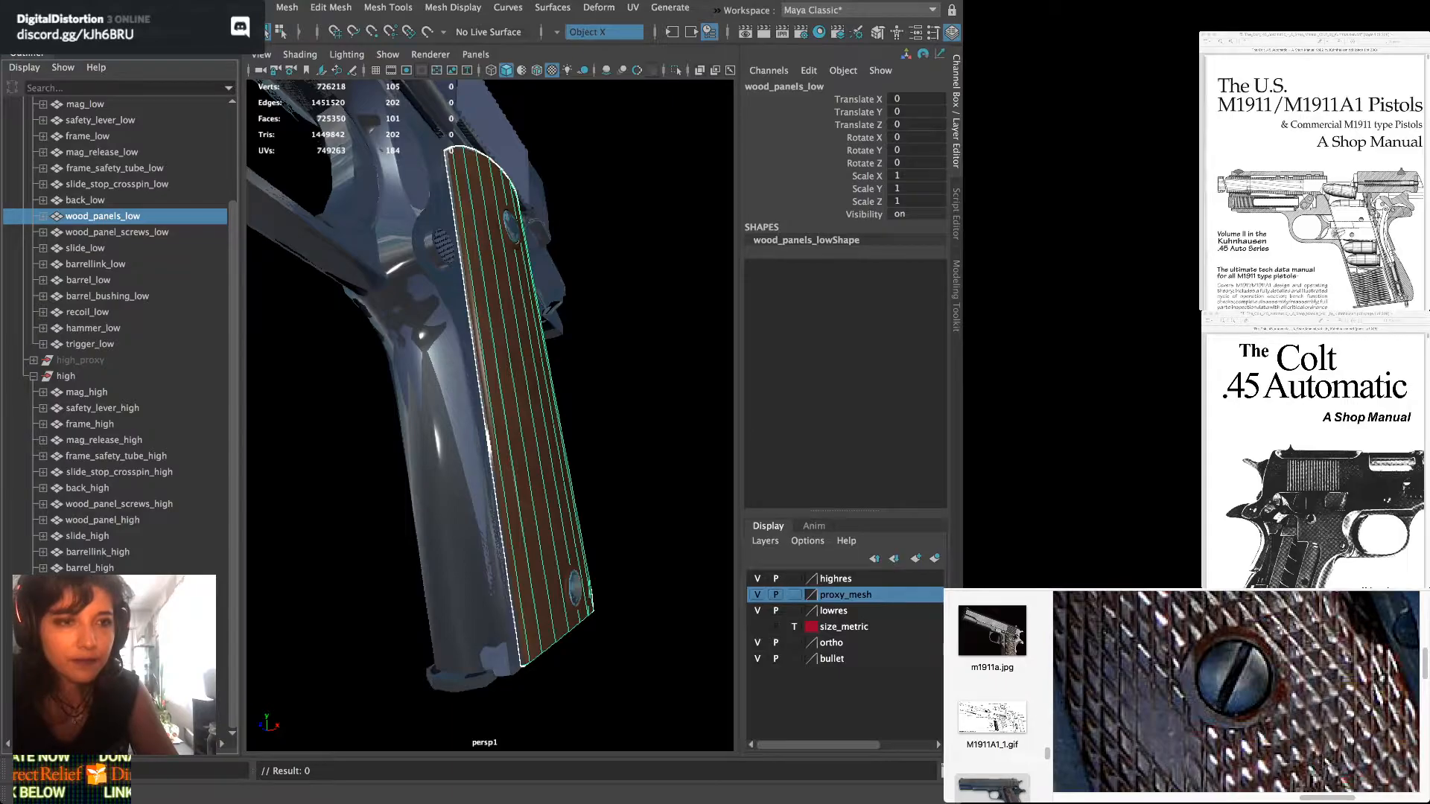
left_click_drag(507, 402, 469, 402, "alt")
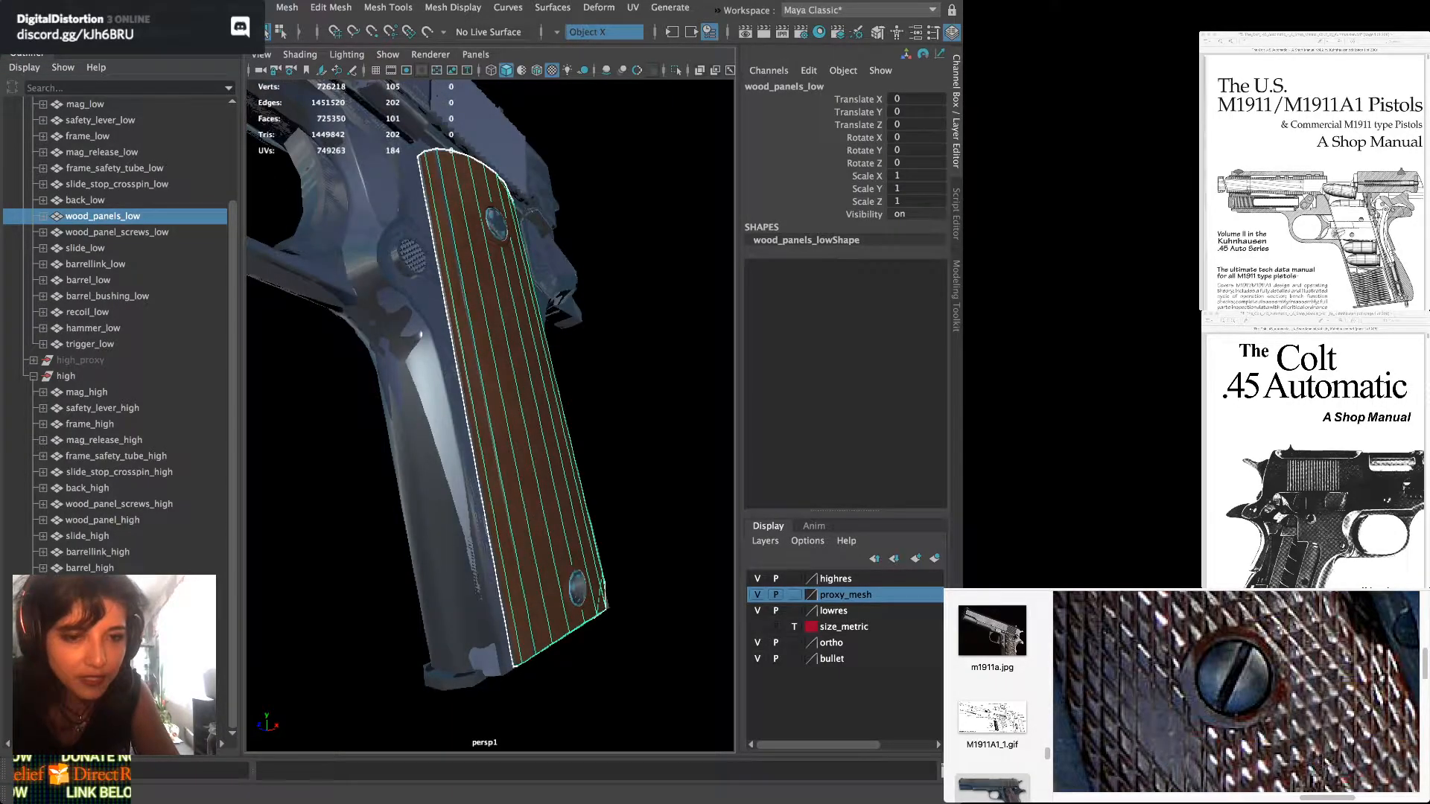
Select wood_panel_high, switch to Substance Painter and review the mesh map baking settings for mesh-name matching and suffixes
left_click(102, 519)
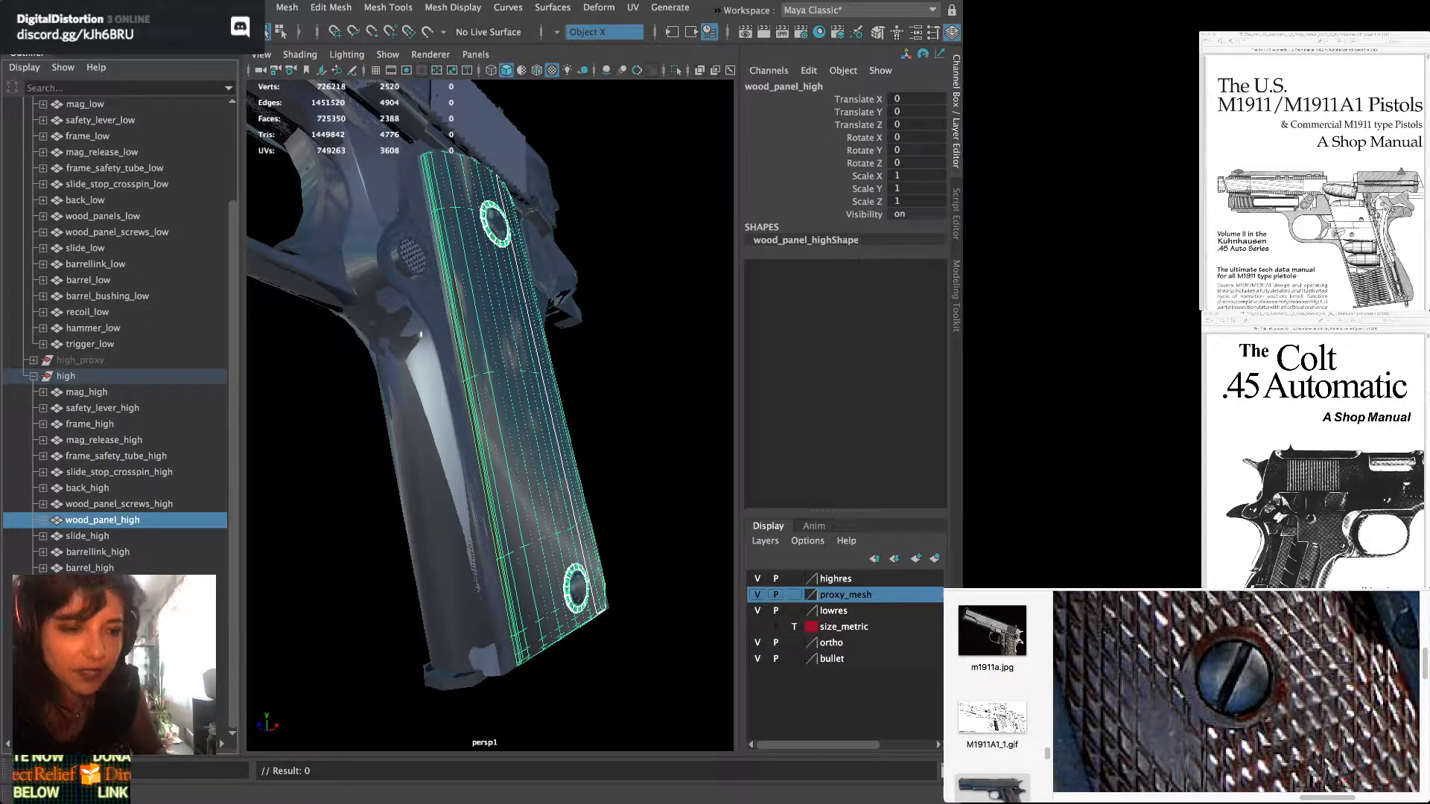
key("super+Tab")
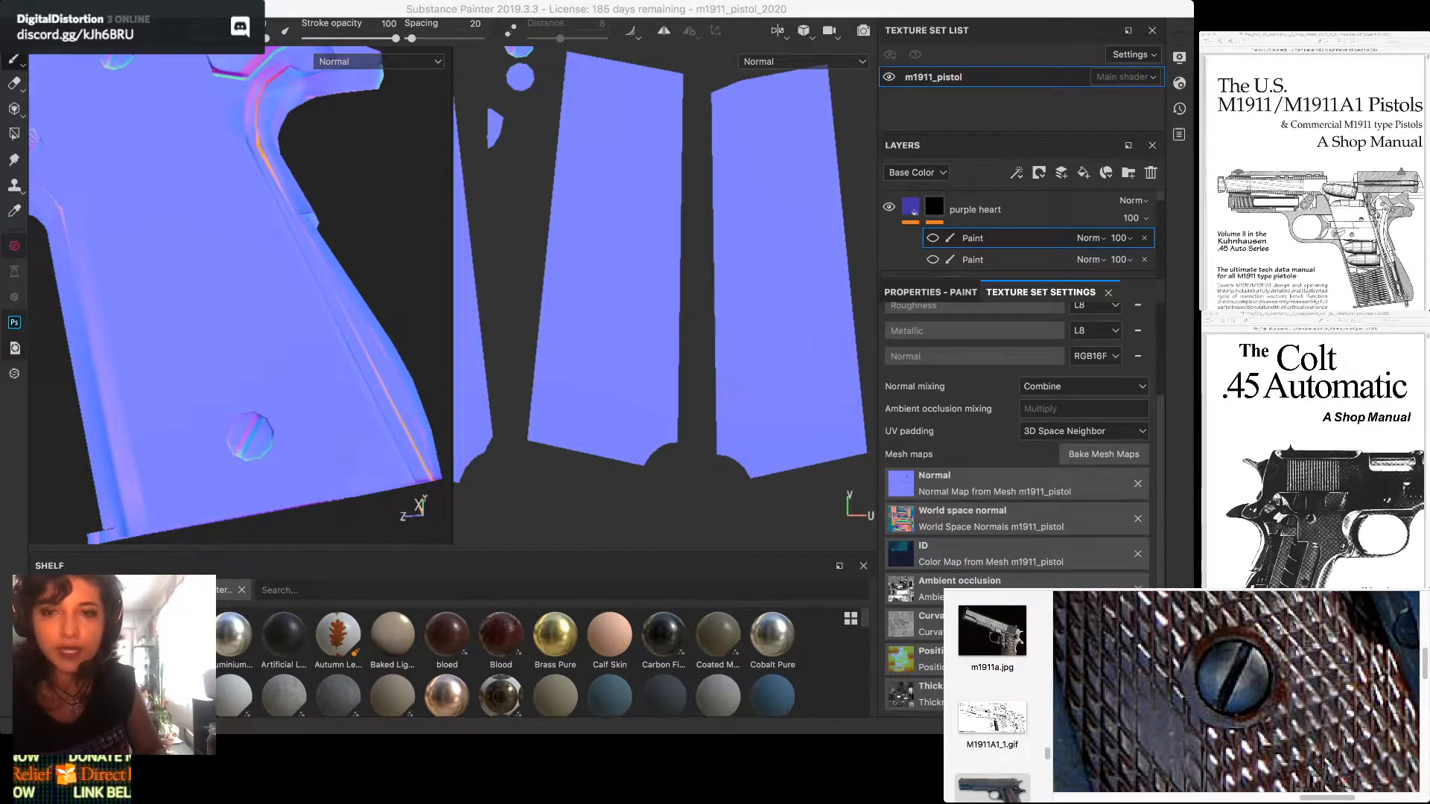
left_click(1104, 454)
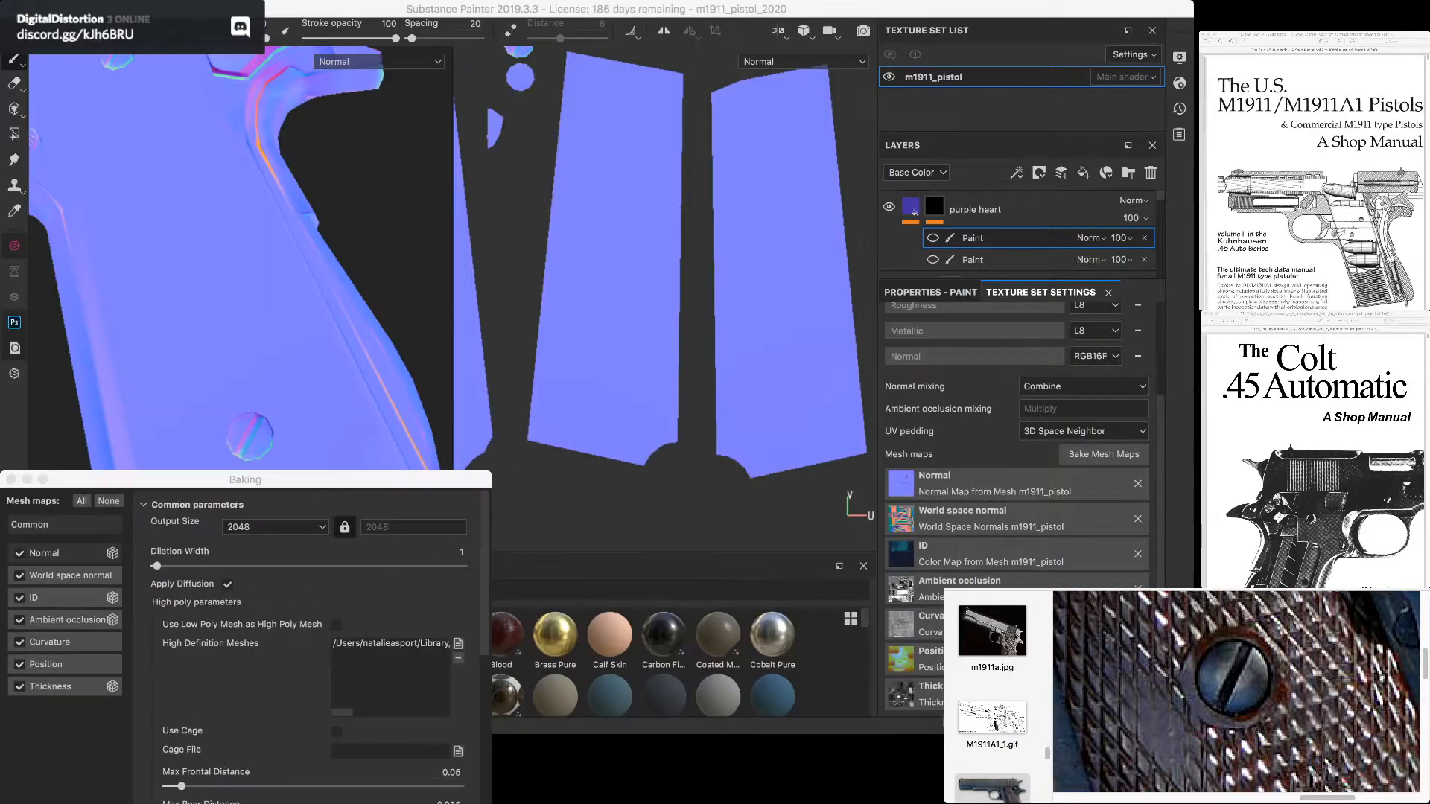
left_click_drag(188, 603, 691, 176)
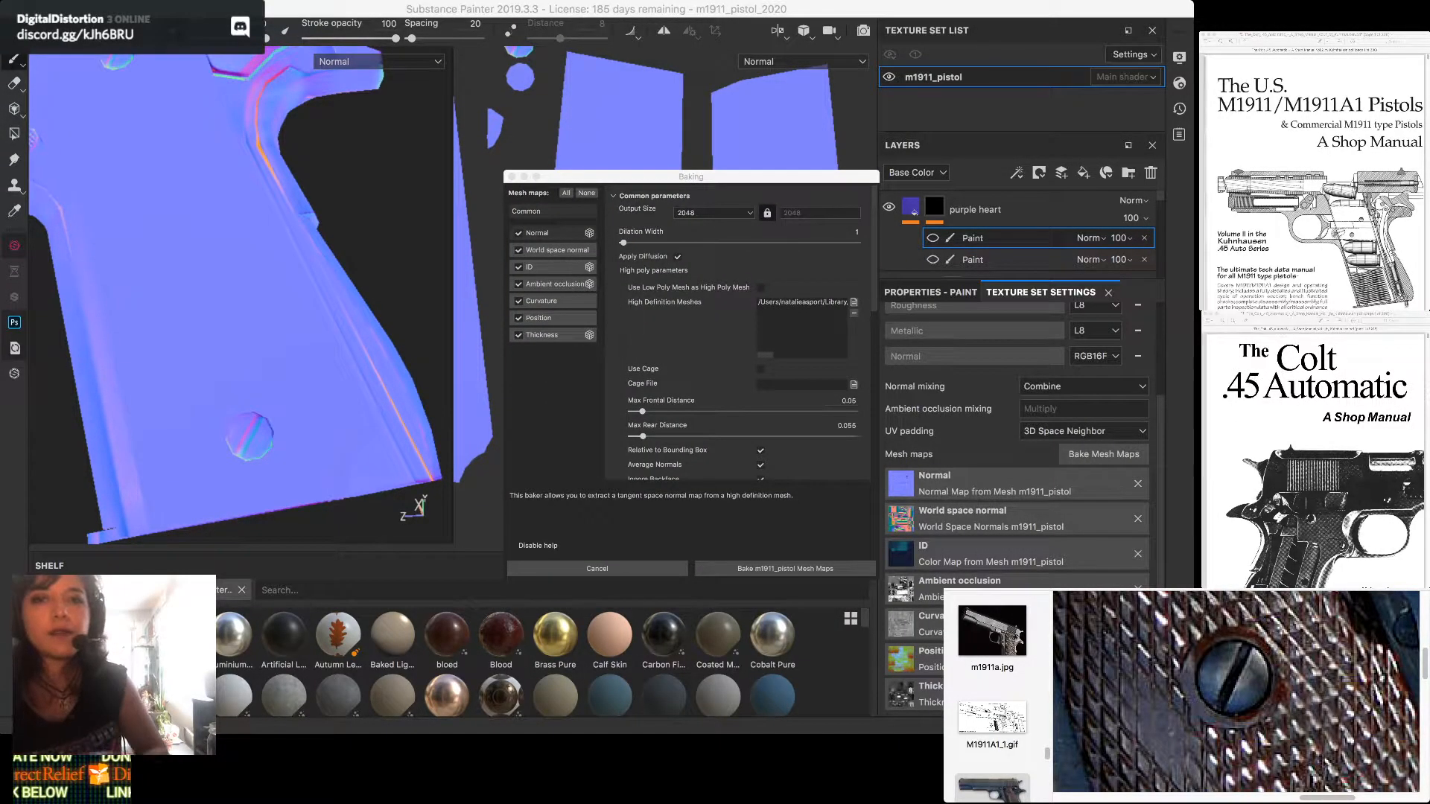
left_click(691, 176)
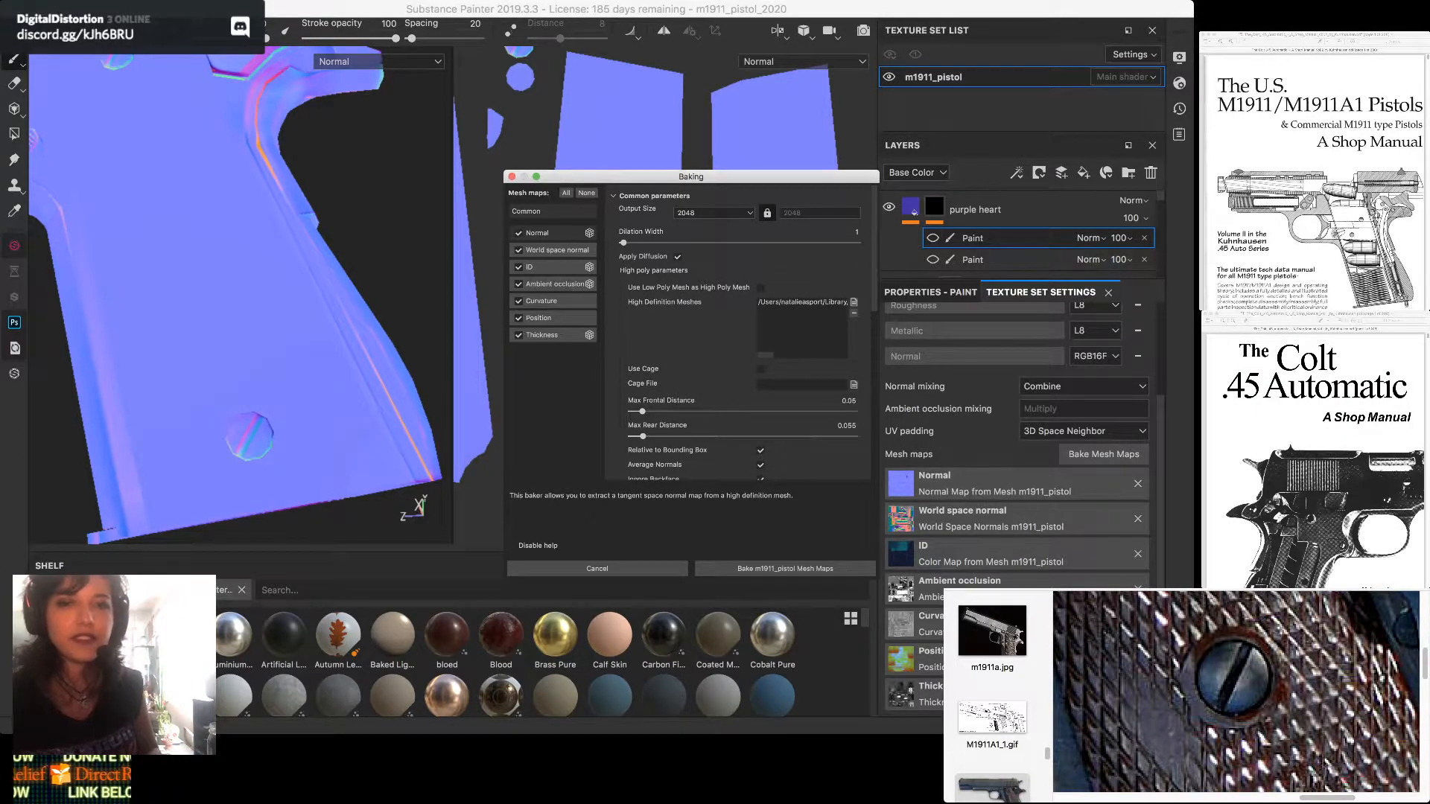
scroll(737, 335, "down", 5)
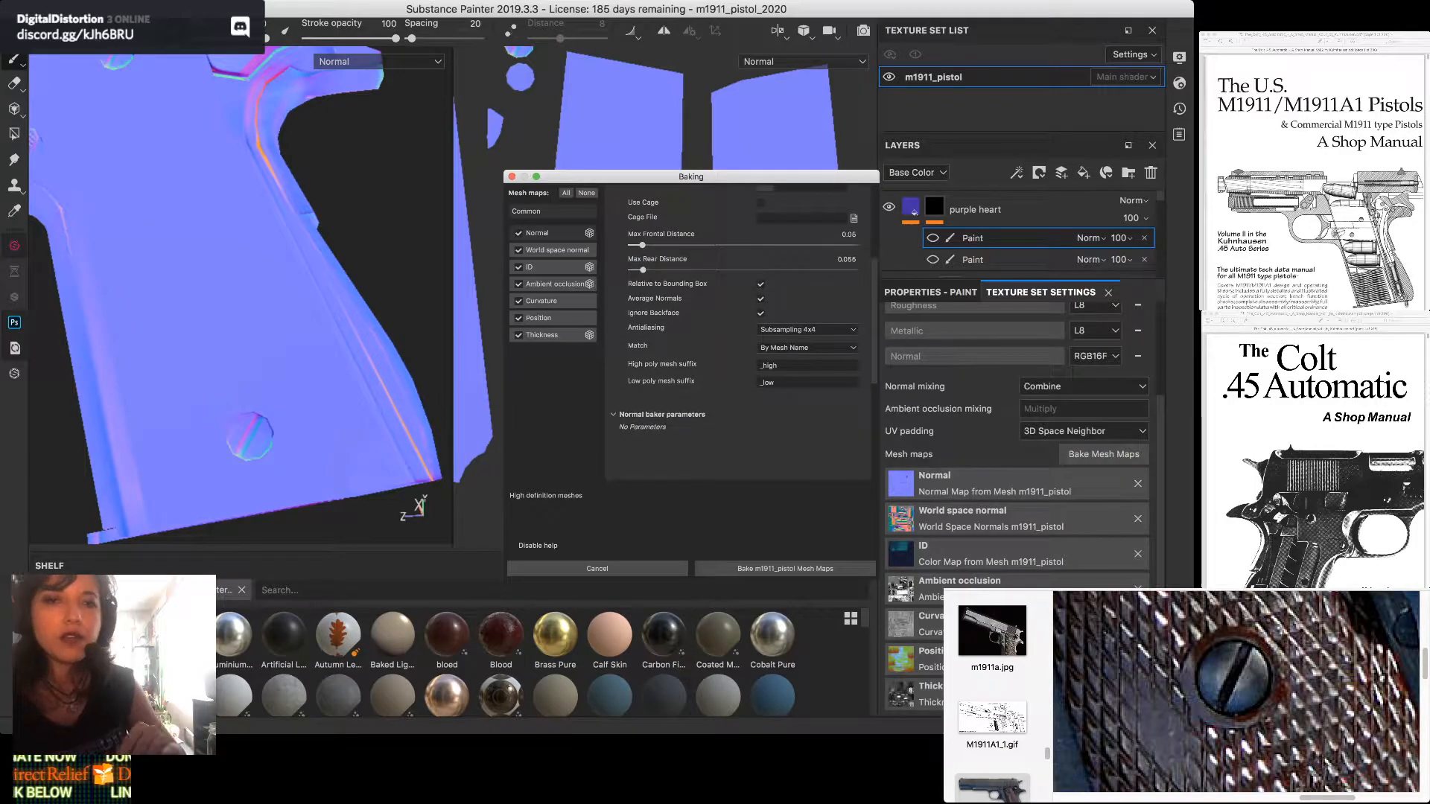
scroll(737, 336, "up", 3)
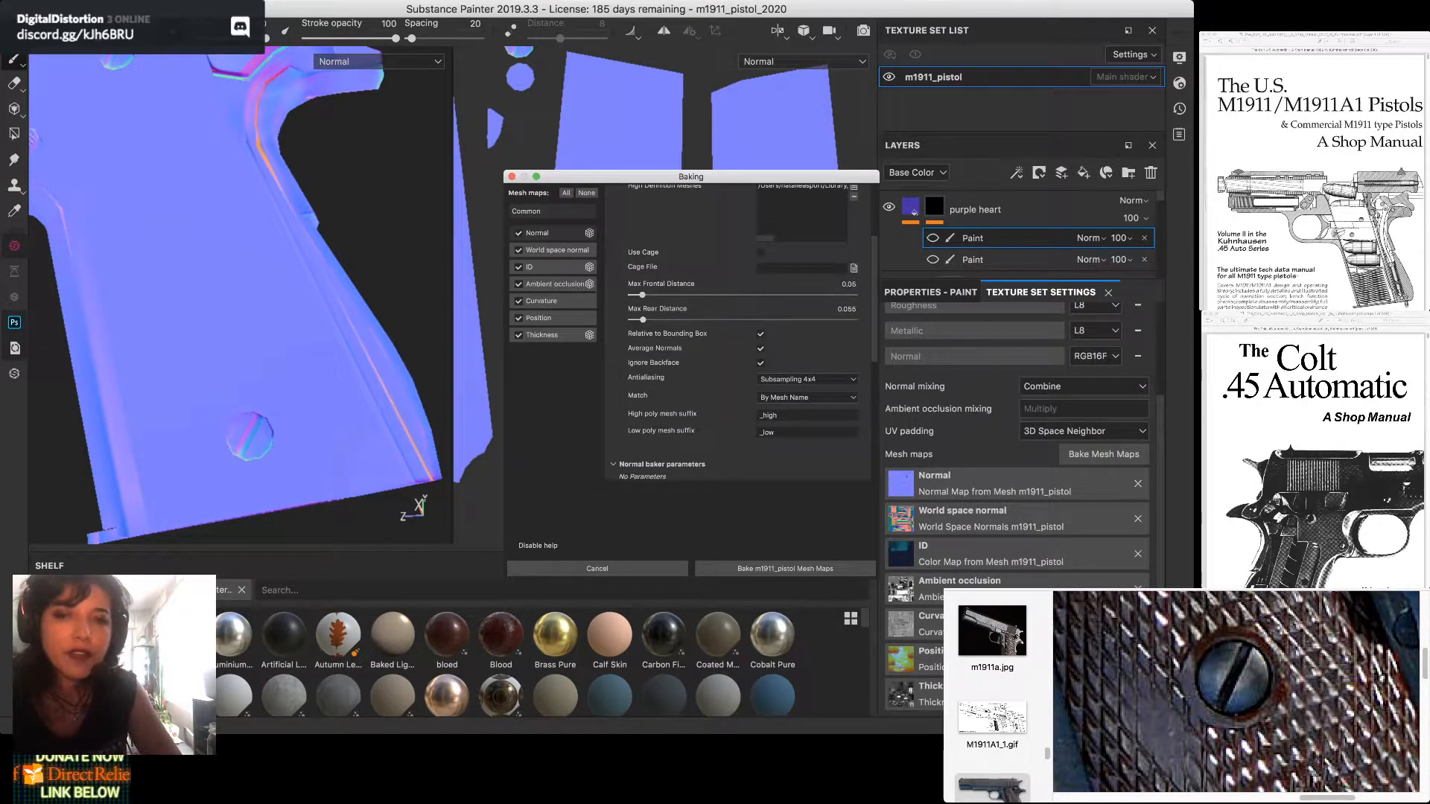
scroll(737, 331, "down", 3)
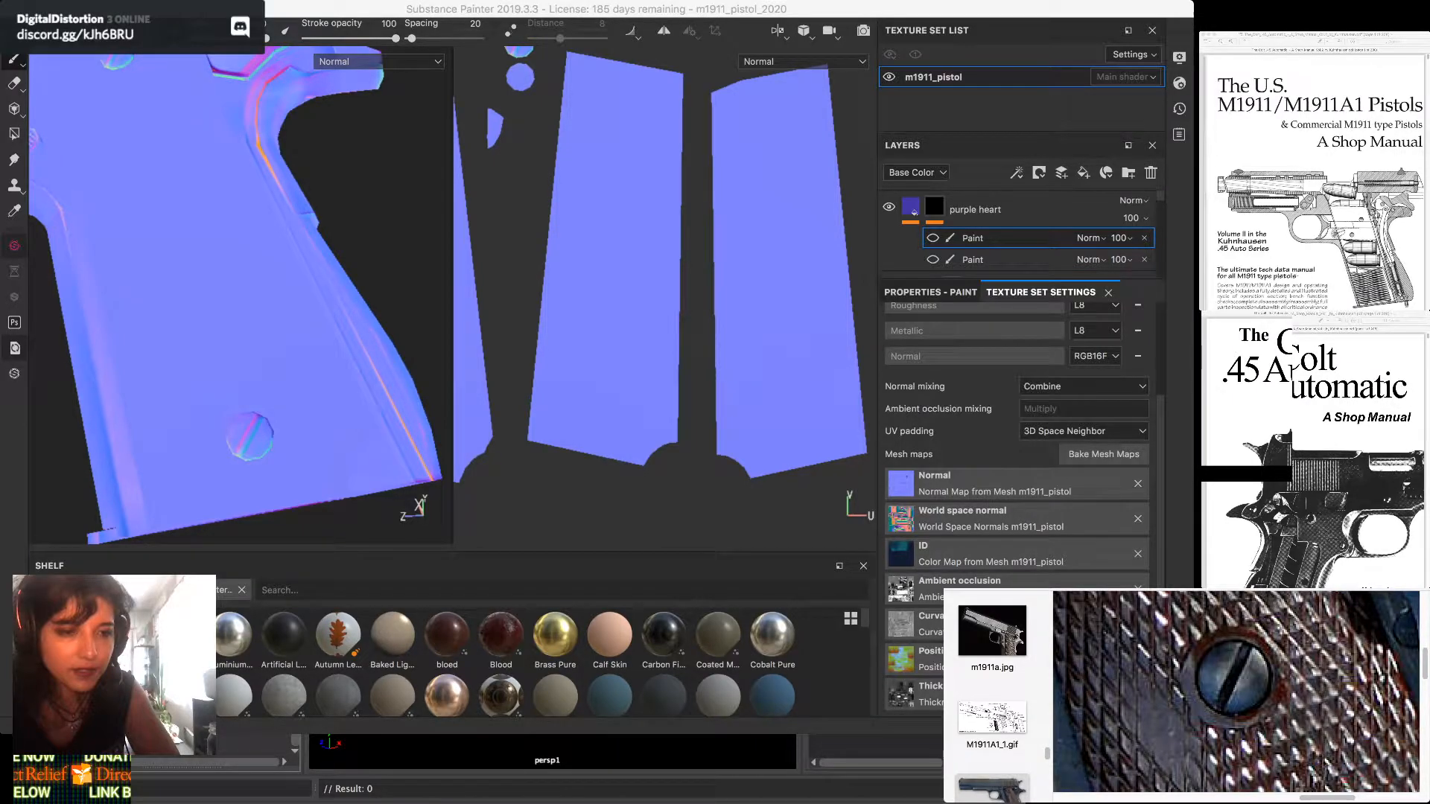
Switch to Maya, rename wood_panel_high to wood_panels_high to match the low-poly mesh name, and select wood_panels_low
key("super+Tab")
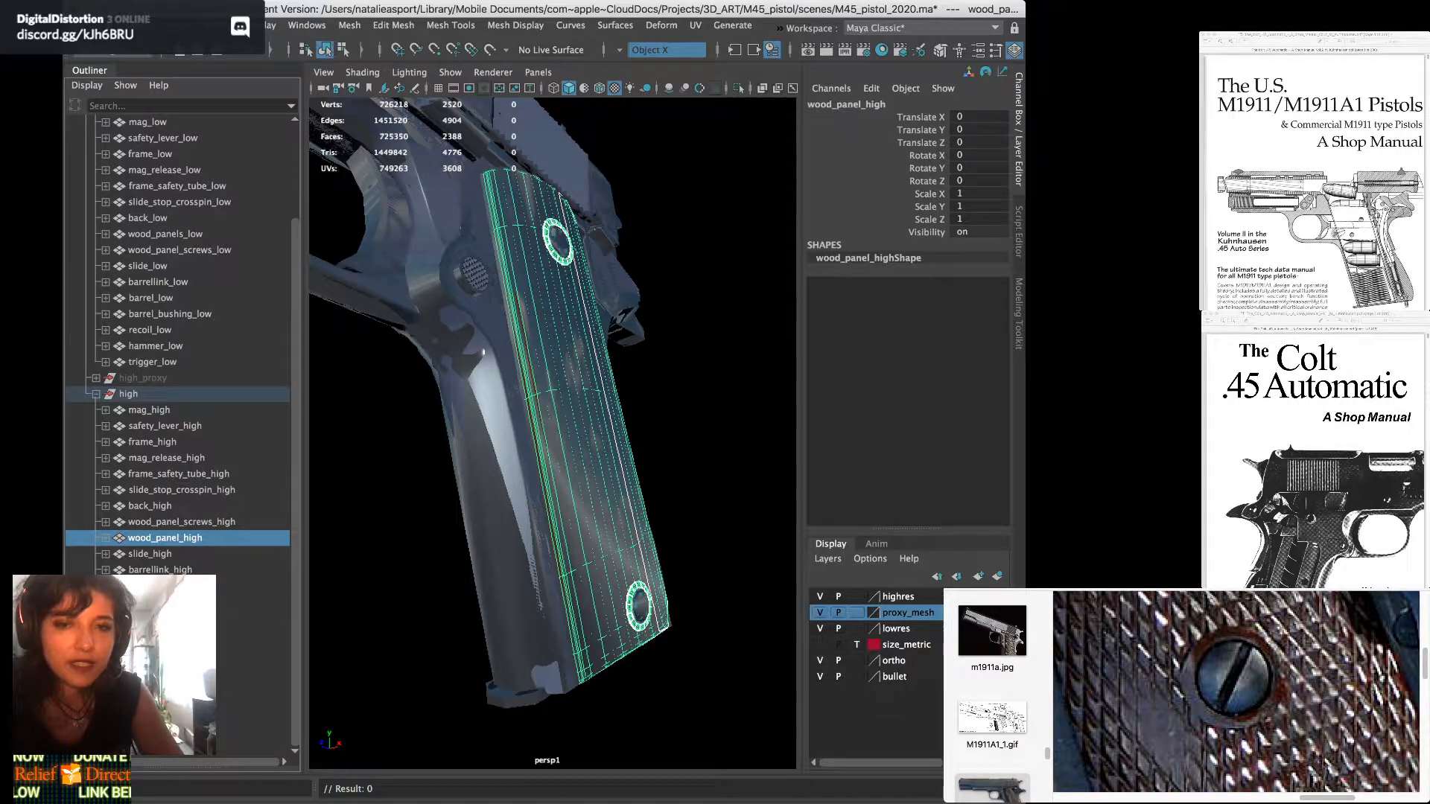
left_click_drag(476, 417, 641, 413, "alt")
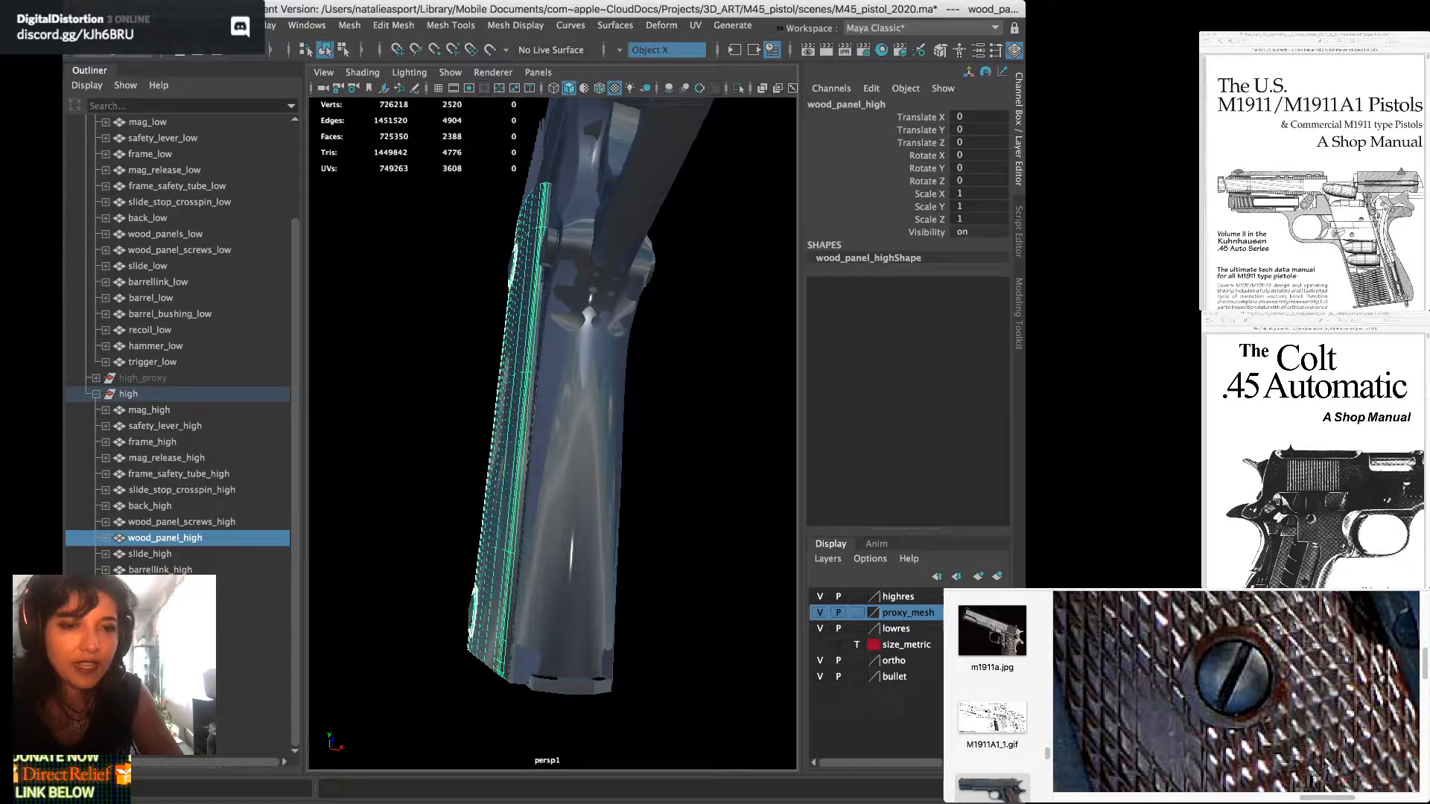
left_click_drag(522, 417, 633, 417, "alt")
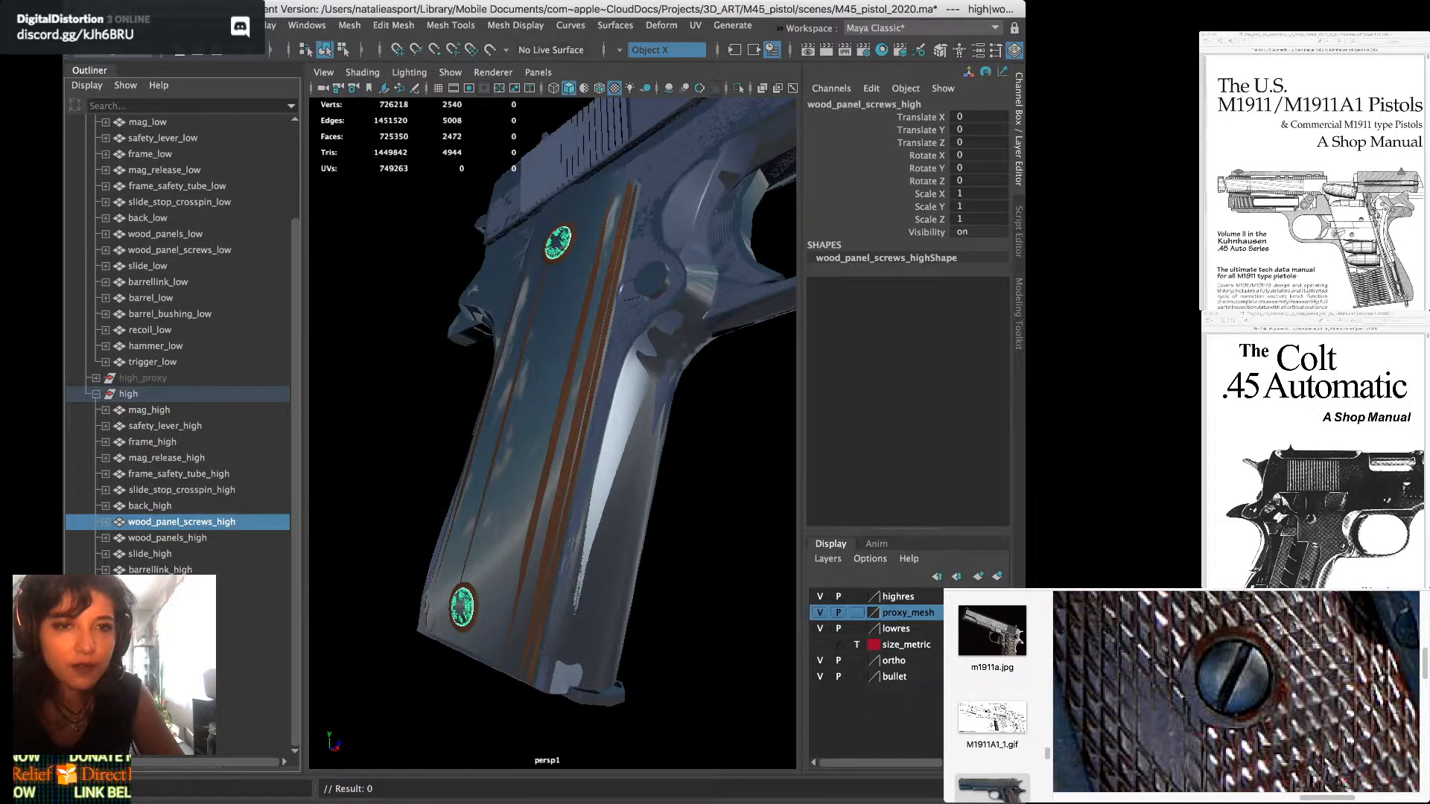
left_click(166, 234)
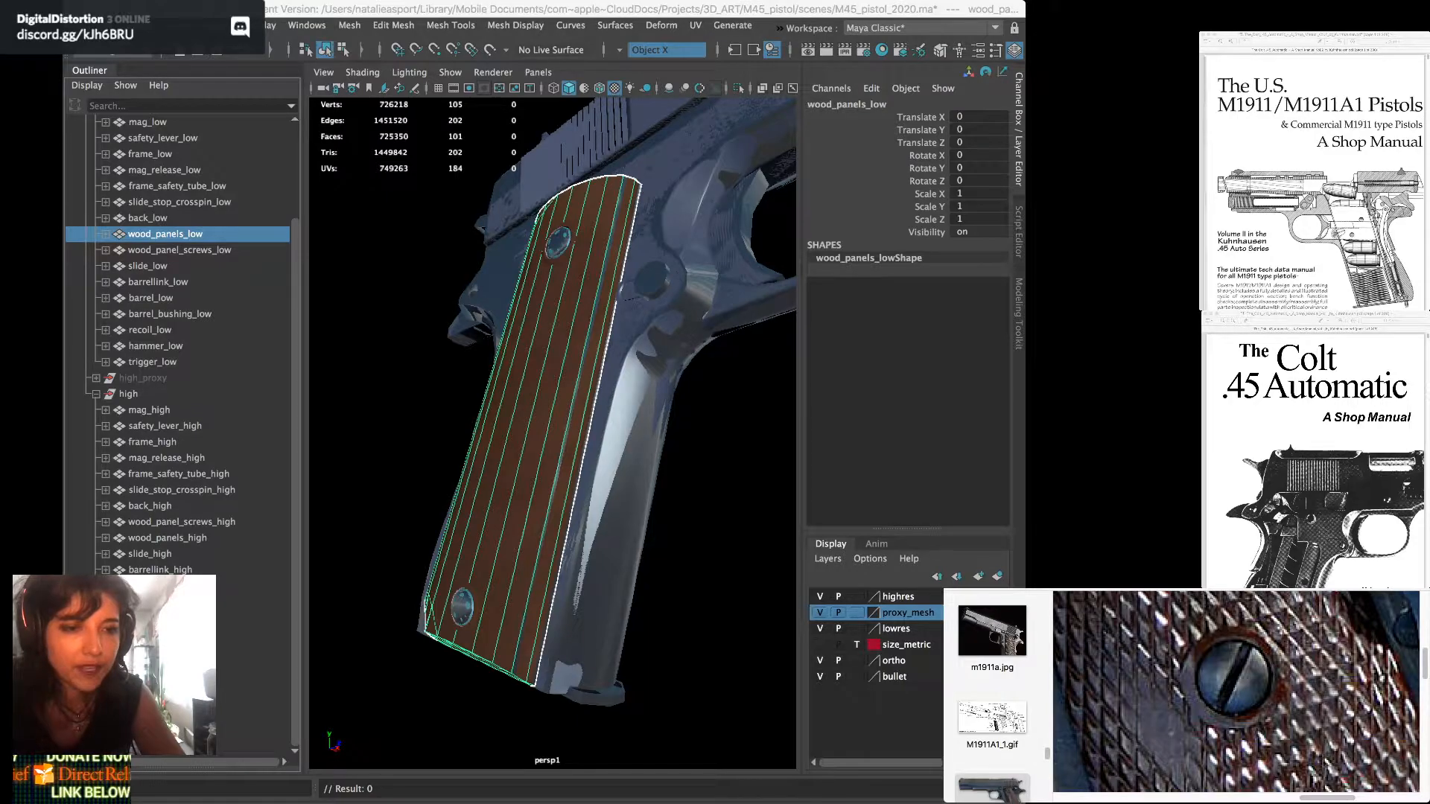
Switch to Substance Painter and examine the magazine release and upper grip area in the Normal, ID and Material views
key("super+Tab")
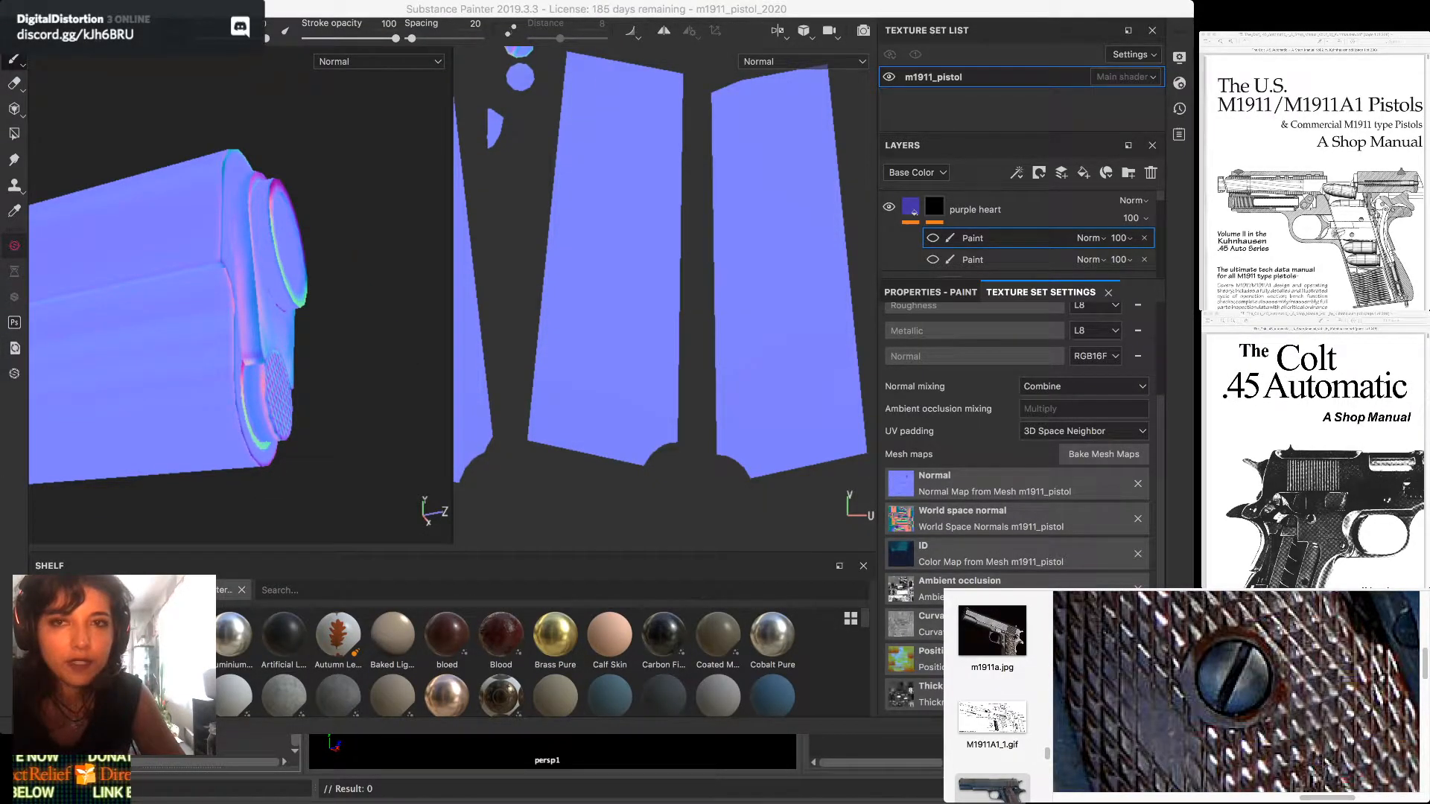
left_click(803, 11)
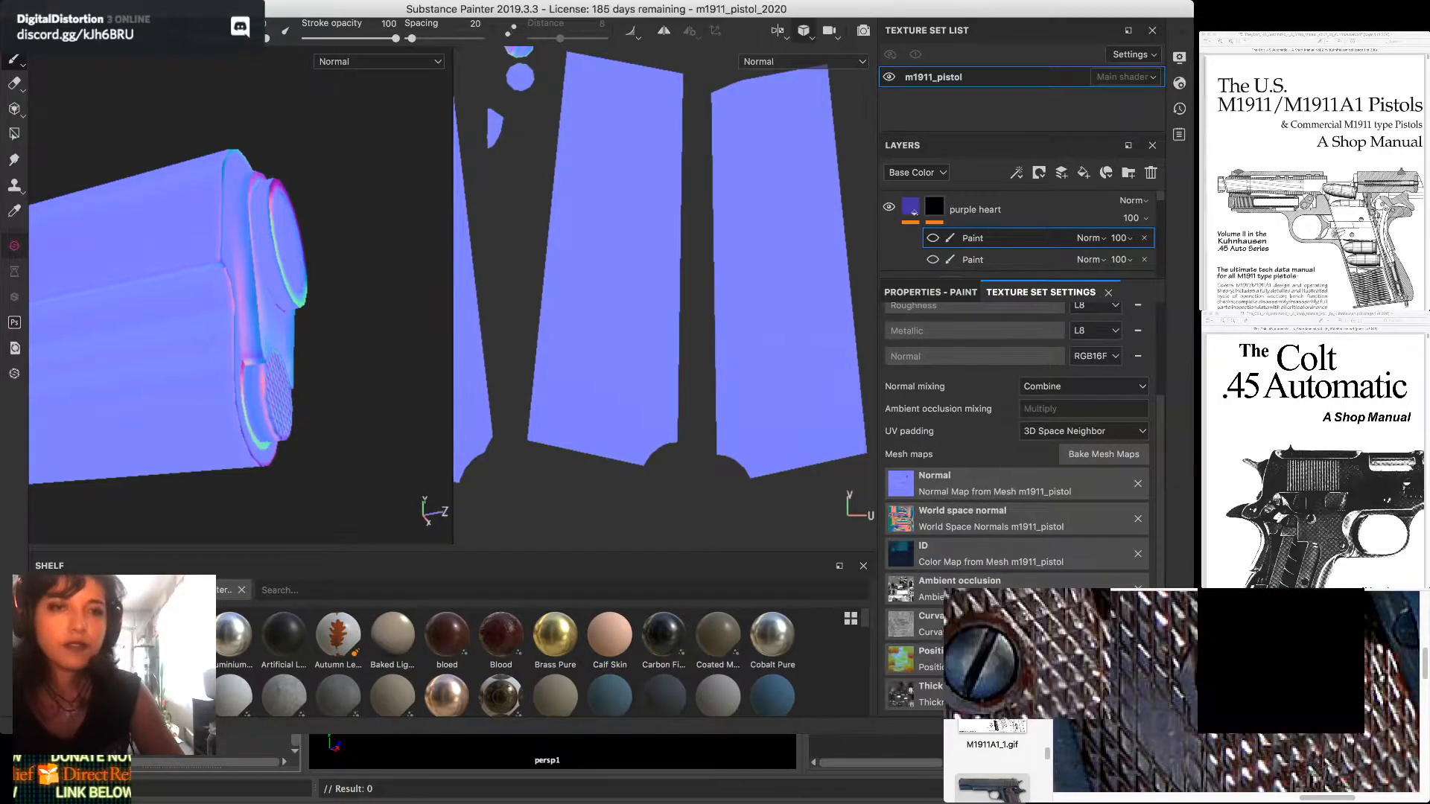
left_click_drag(313, 321, 350, 304, "alt")
middle_click_drag(149, 328, 438, 295, "alt")
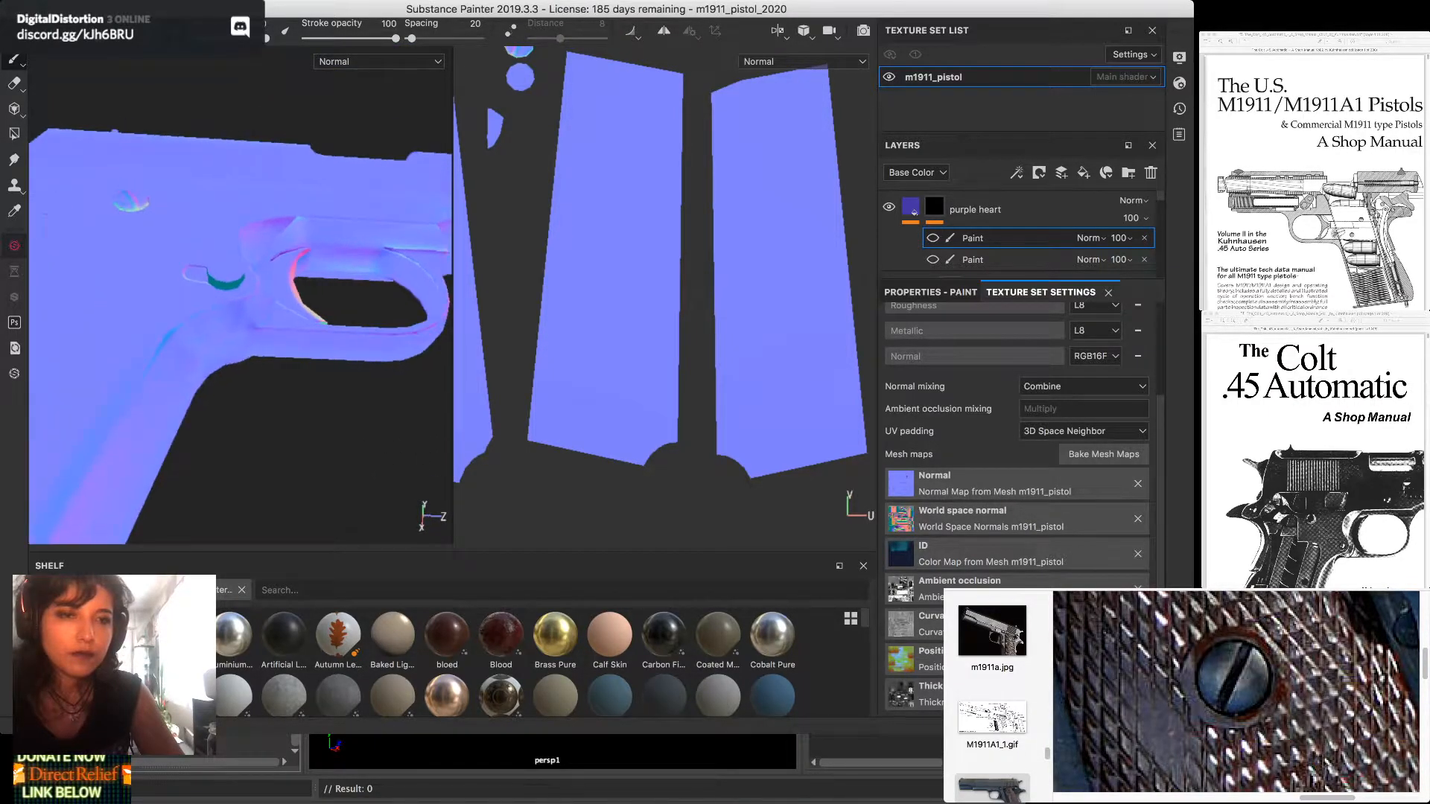
left_click_drag(178, 312, 388, 322, "alt")
mouse_move(298, 320)
left_mouse_down("alt")
mouse_move(383, 311)
mouse_move(195, 332)
mouse_move(331, 323)
mouse_move(298, 325)
left_mouse_up("alt")
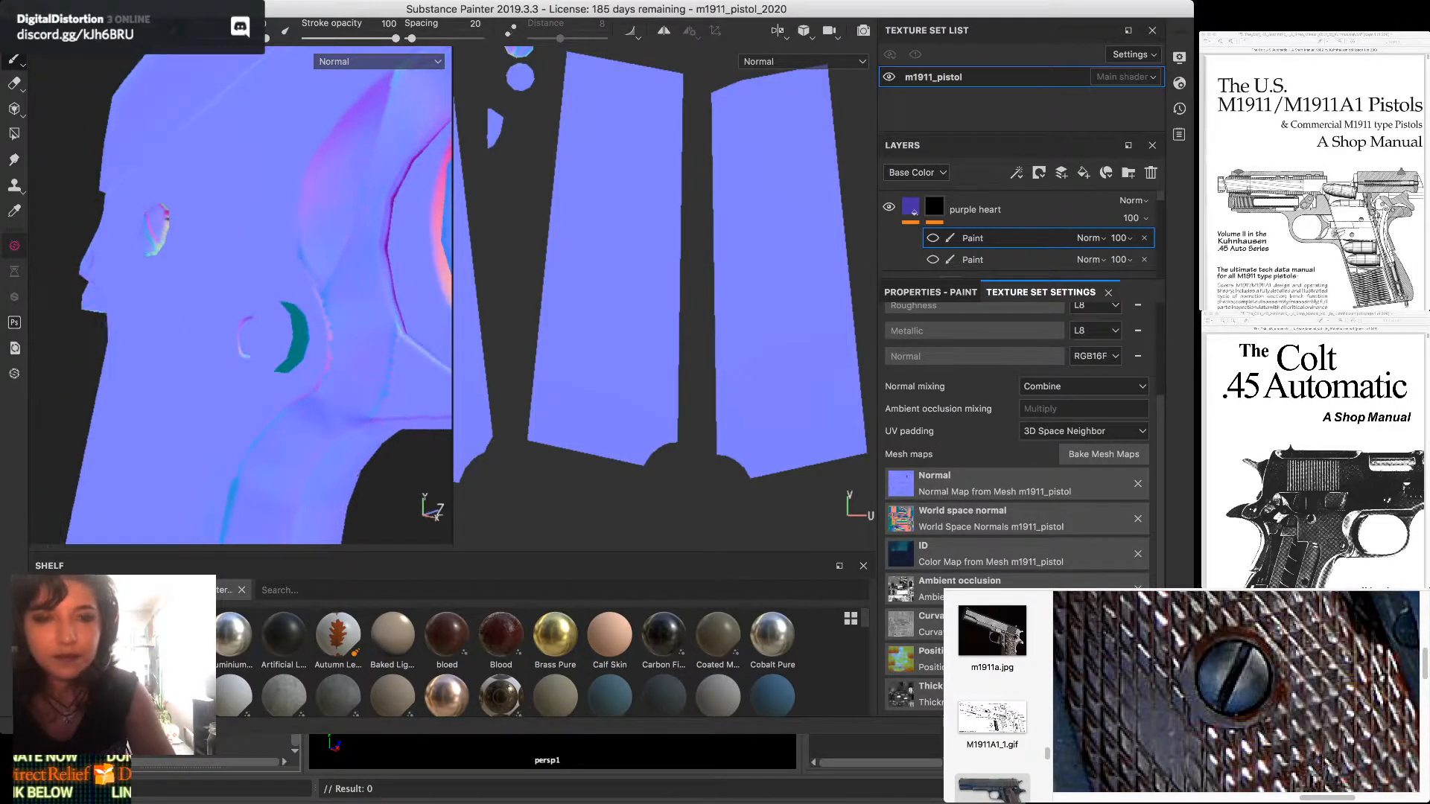
key("m")
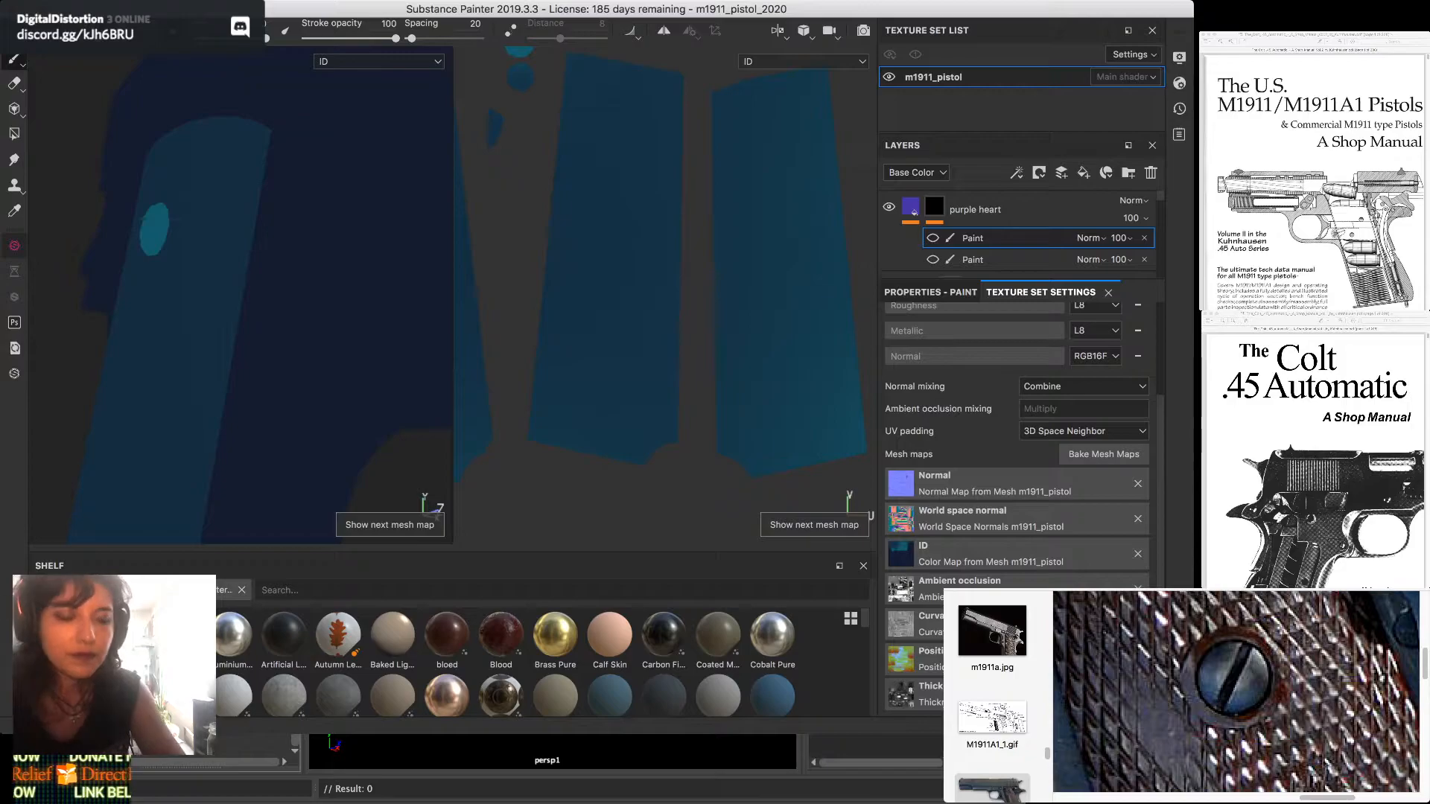
mouse_move(268, 320)
left_mouse_down("alt")
mouse_move(305, 335)
mouse_move(282, 335)
left_mouse_up("alt")
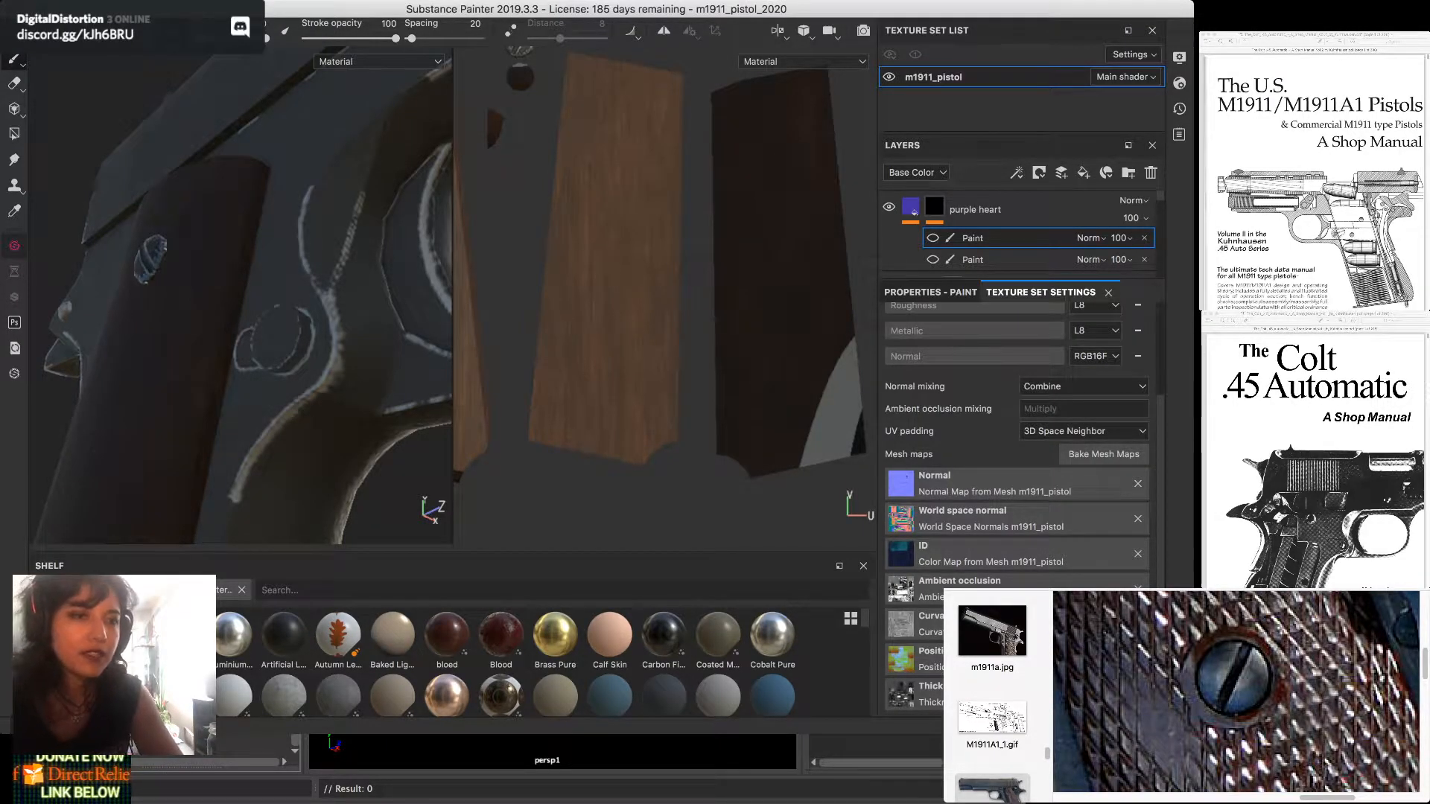
Switch to Maya and isolate the mag_release_low and mag_release_high meshes
key("super+h")
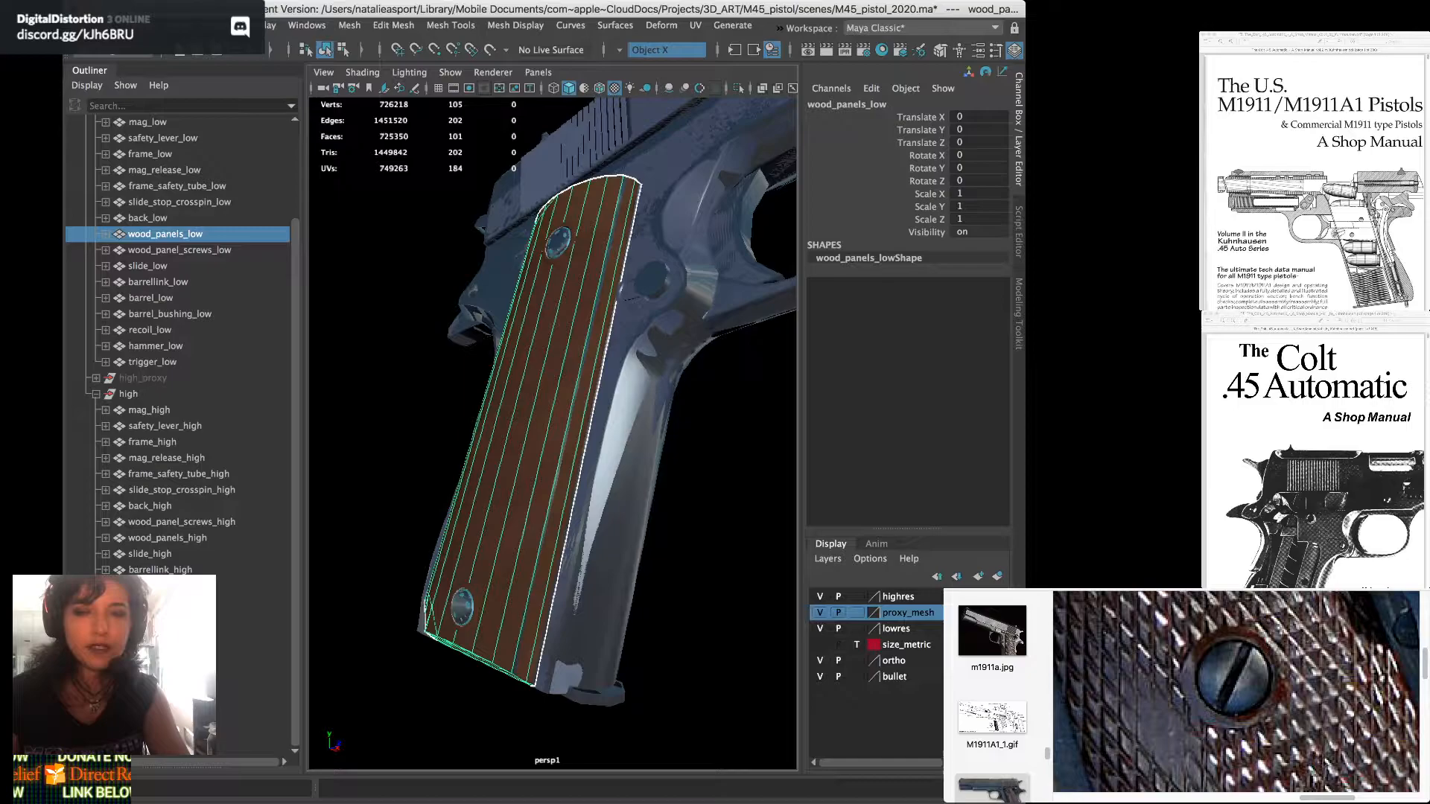
left_click(651, 279)
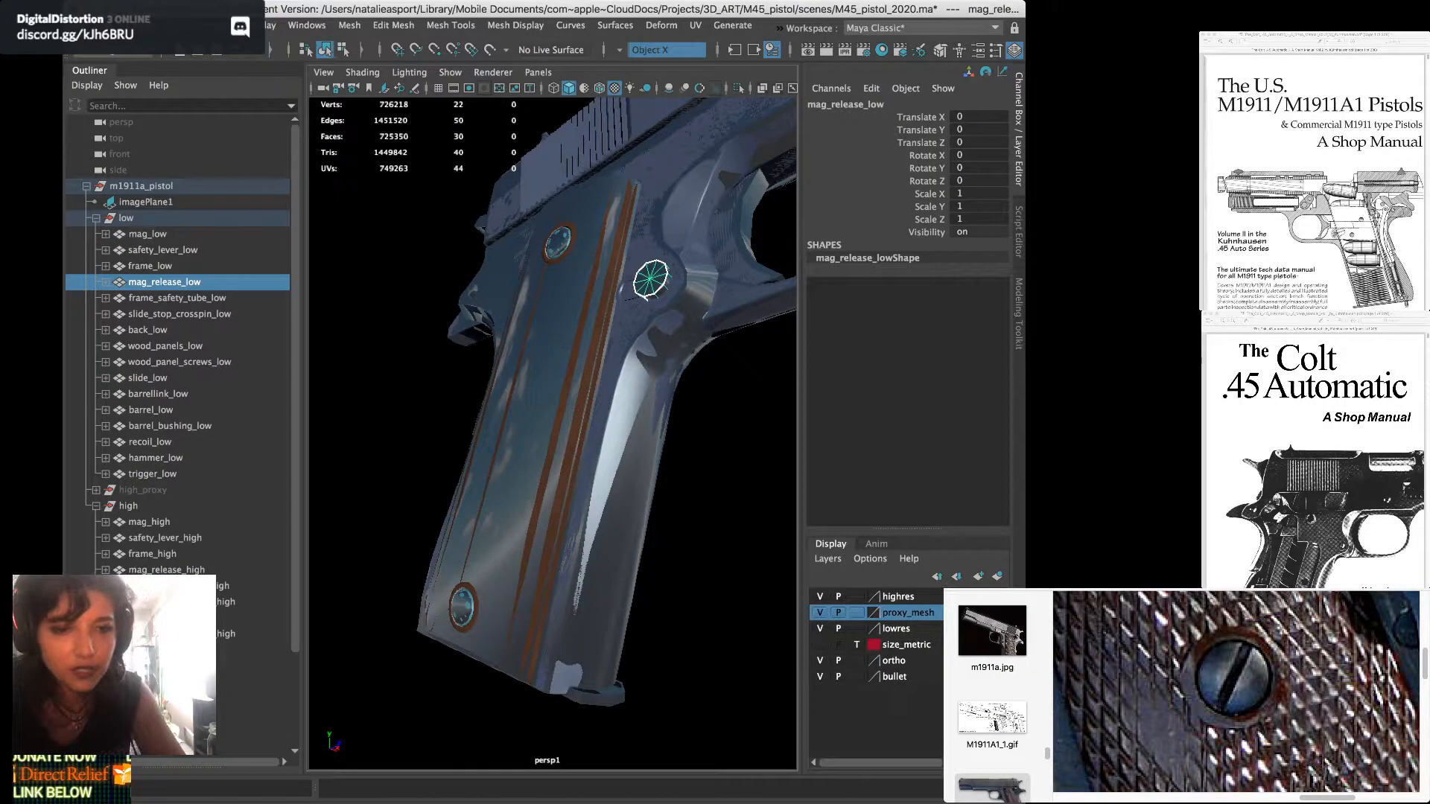
scroll(179, 373, "down", 5)
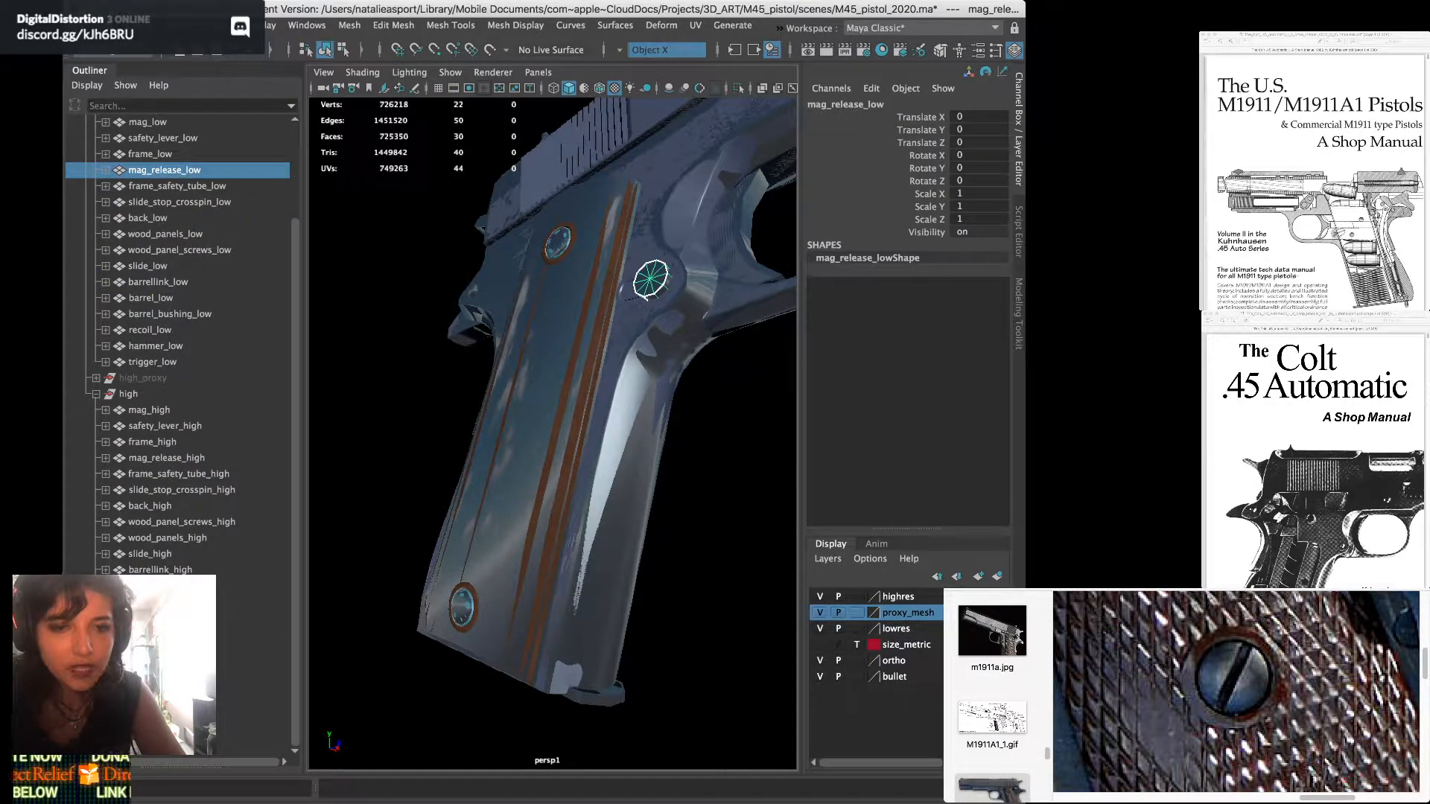
left_click(166, 458, "super")
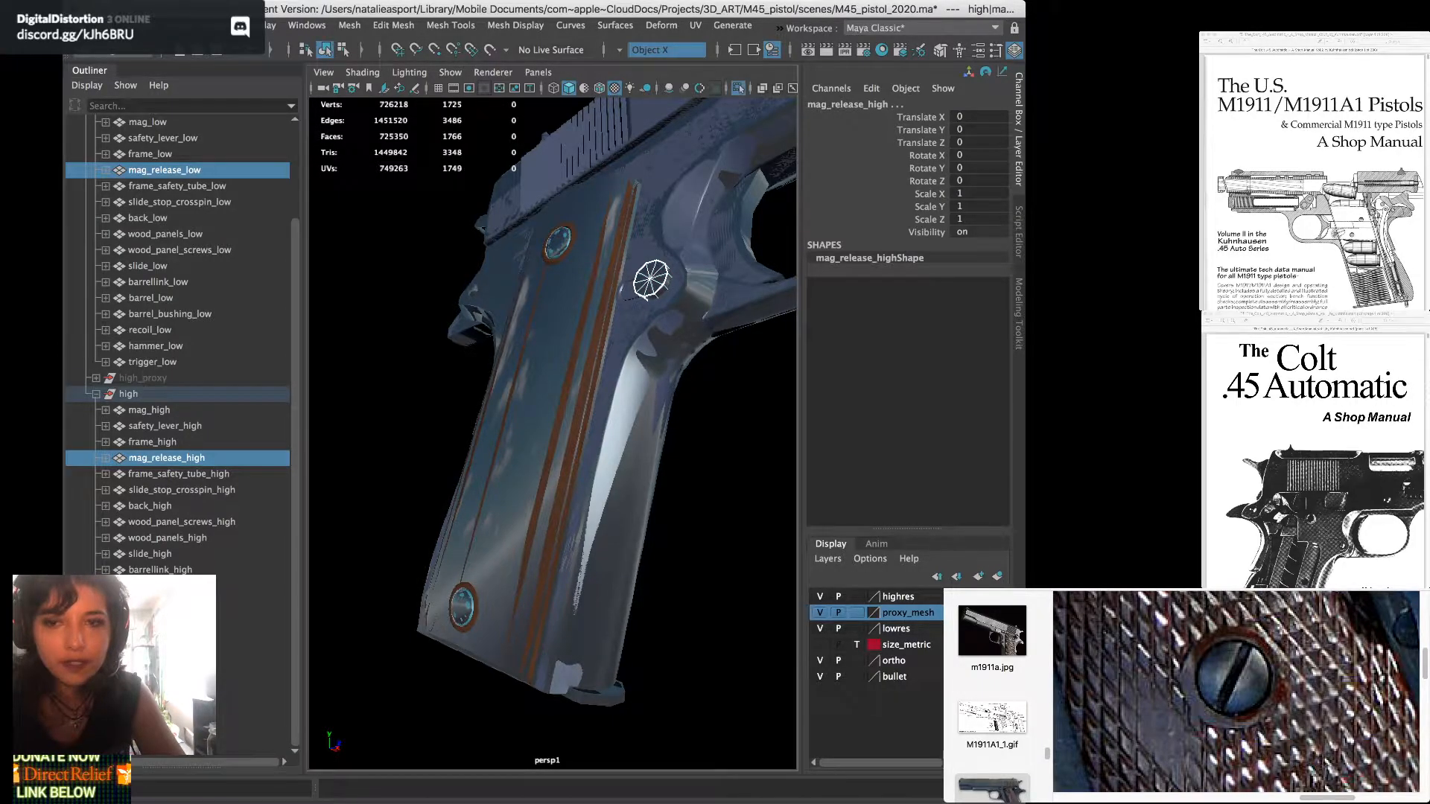
key("ctrl+1")
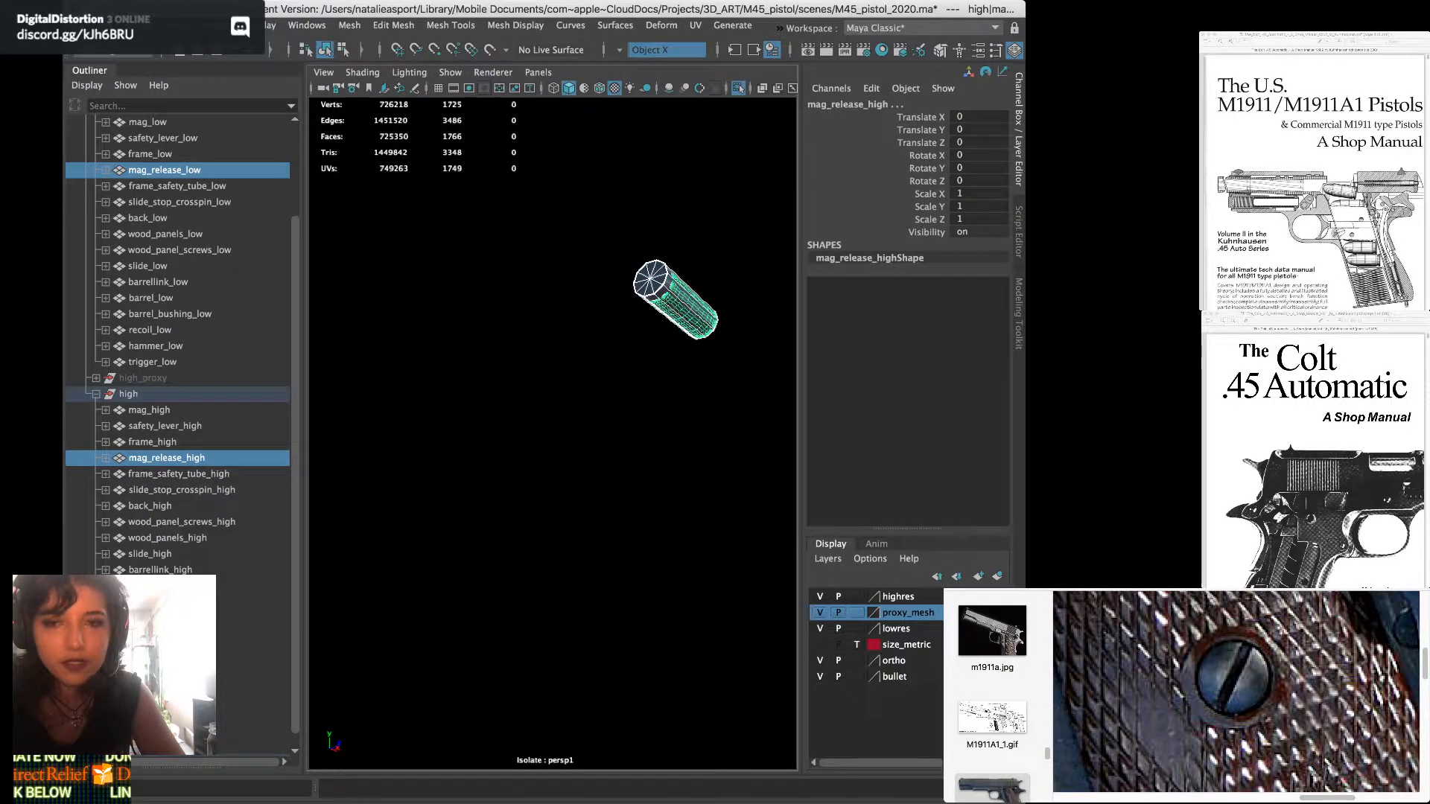
Frame the isolated magazine release meshes from the side and compare their lengths in wireframe
left_click_drag(656, 313, 589, 320, "alt")
key("f")
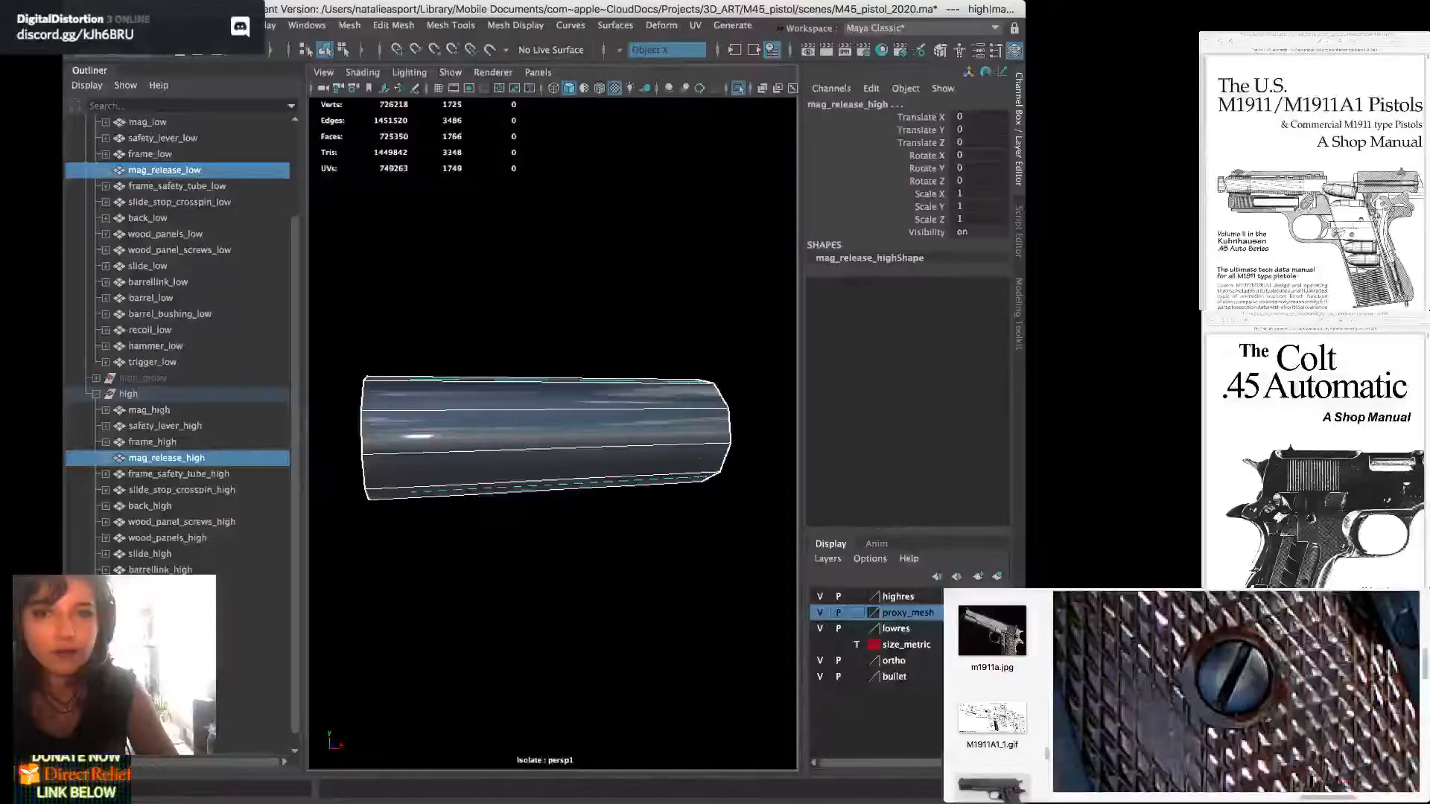
left_click_drag(551, 446, 551, 428, "alt")
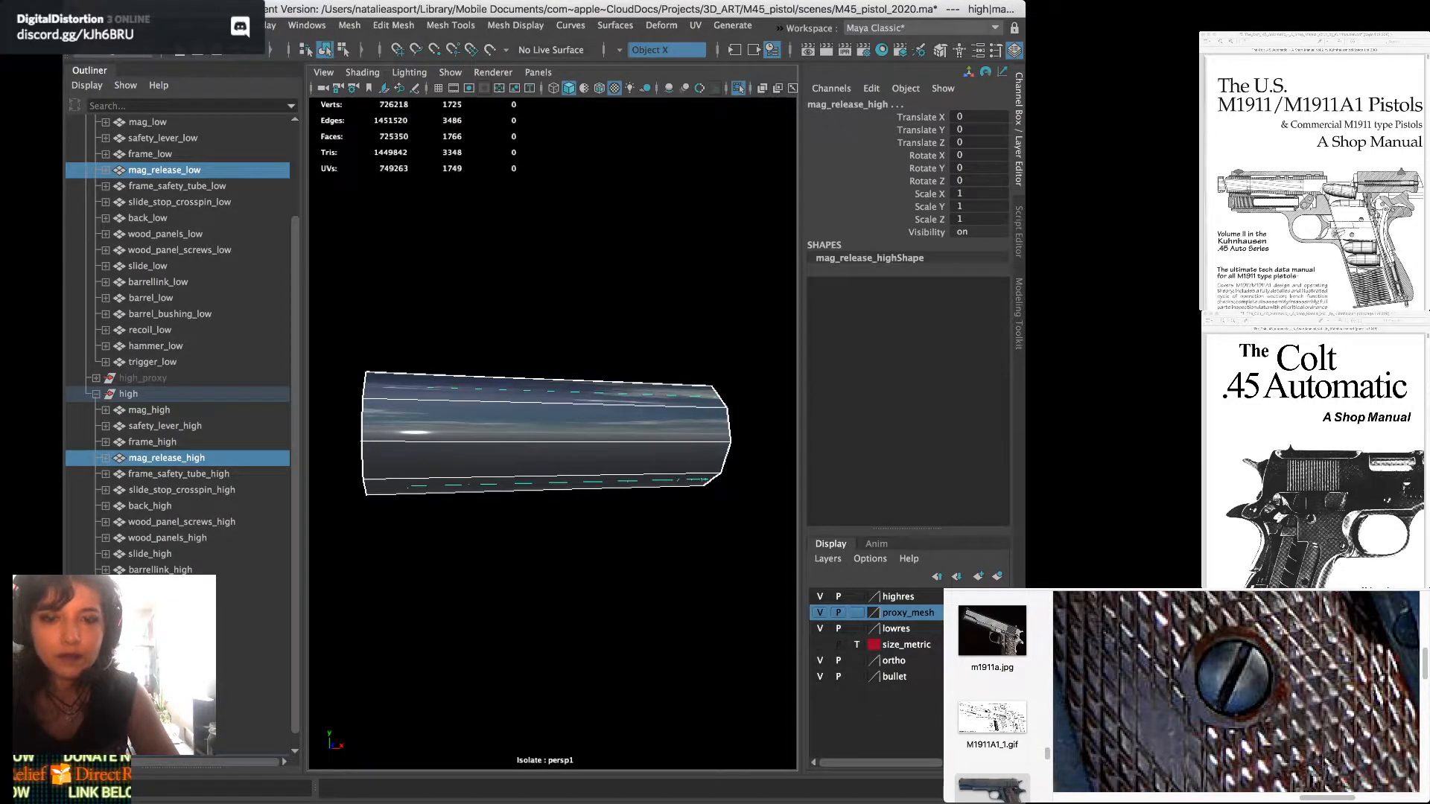
left_click_drag(574, 439, 529, 439, "alt")
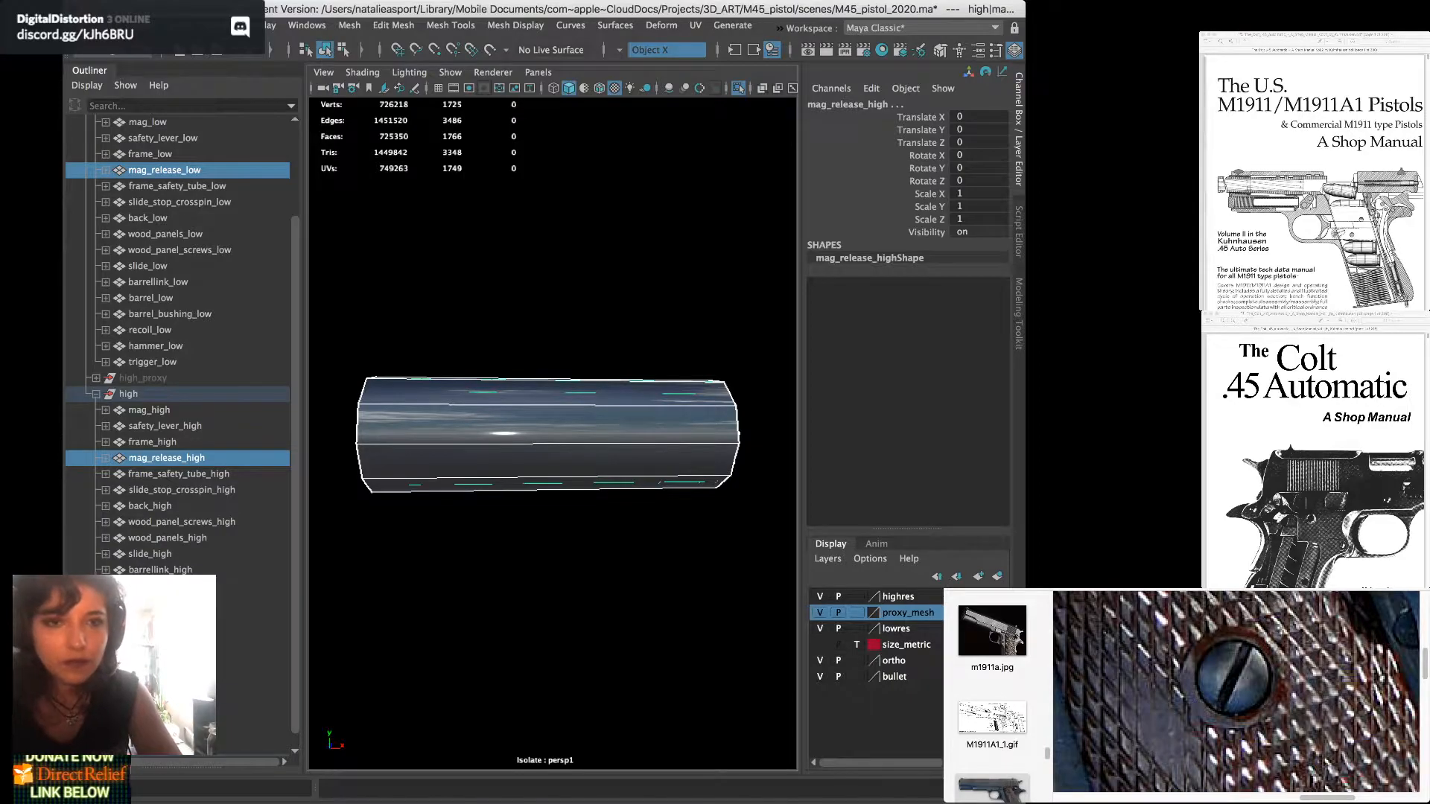
key("4")
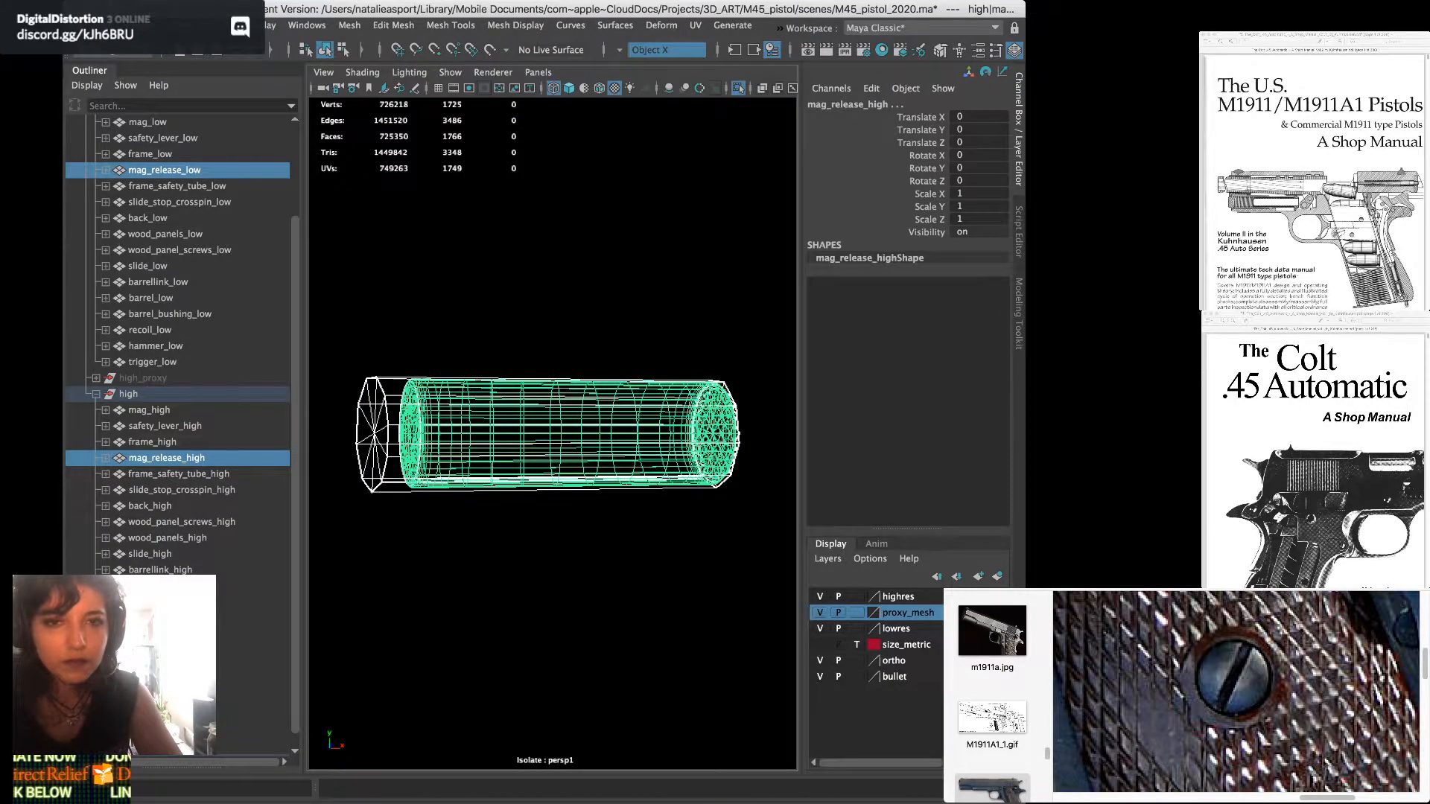
Move the vertices at the overhanging end of mag_release_low inward along its length, closer to the high-poly end
left_click(165, 170)
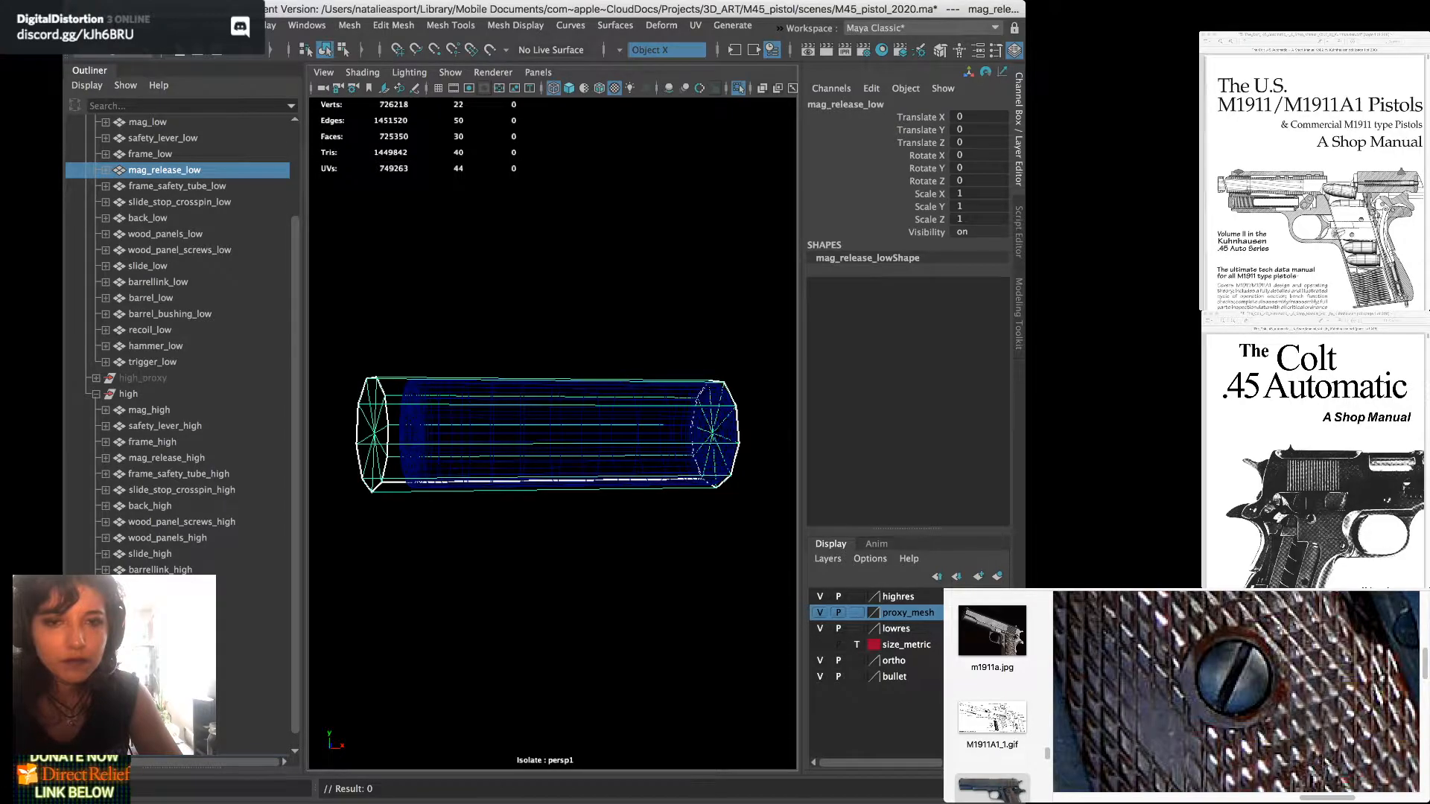
key("F9")
left_click_drag(346, 366, 403, 511)
key("w")
key("f")
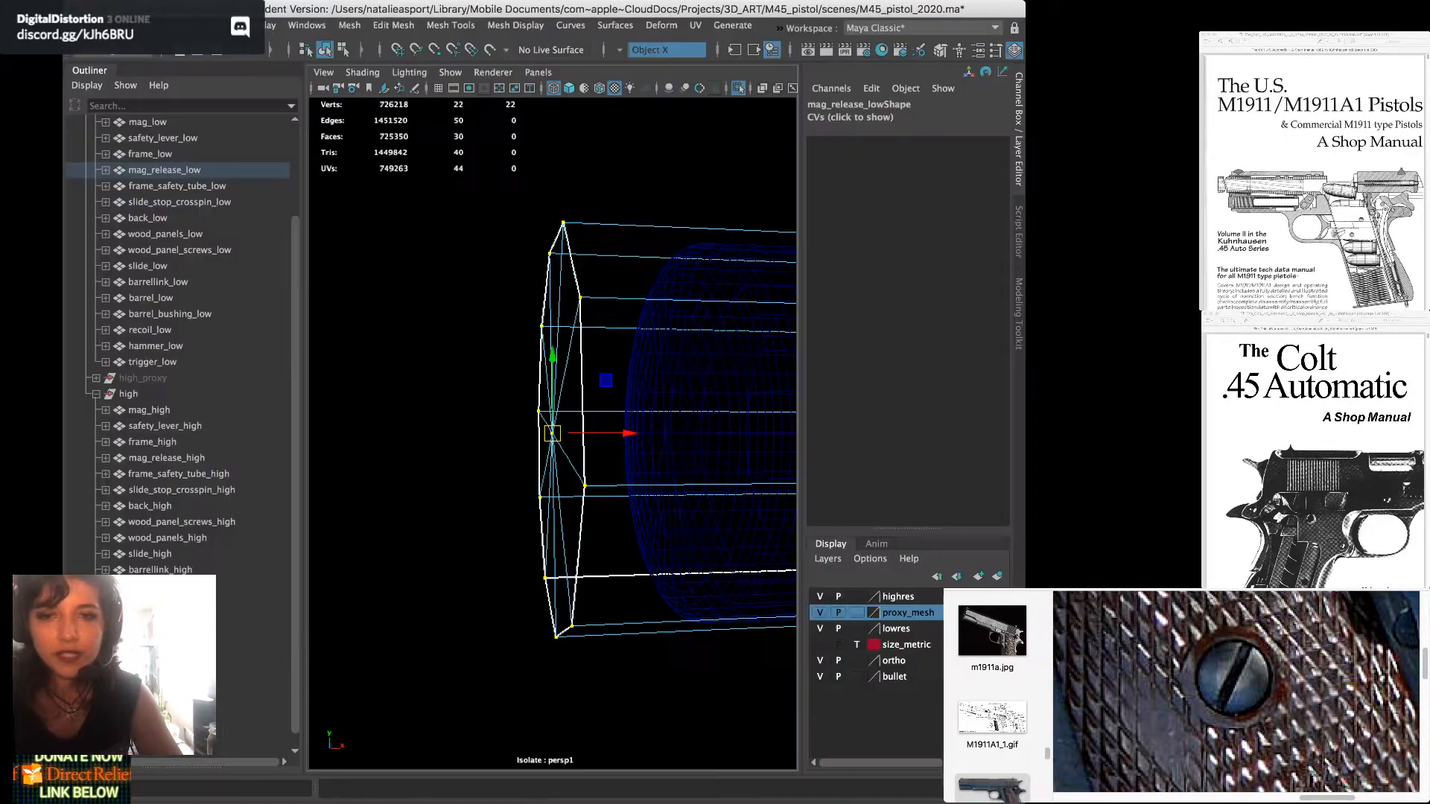
scroll(553, 434, "up", 5)
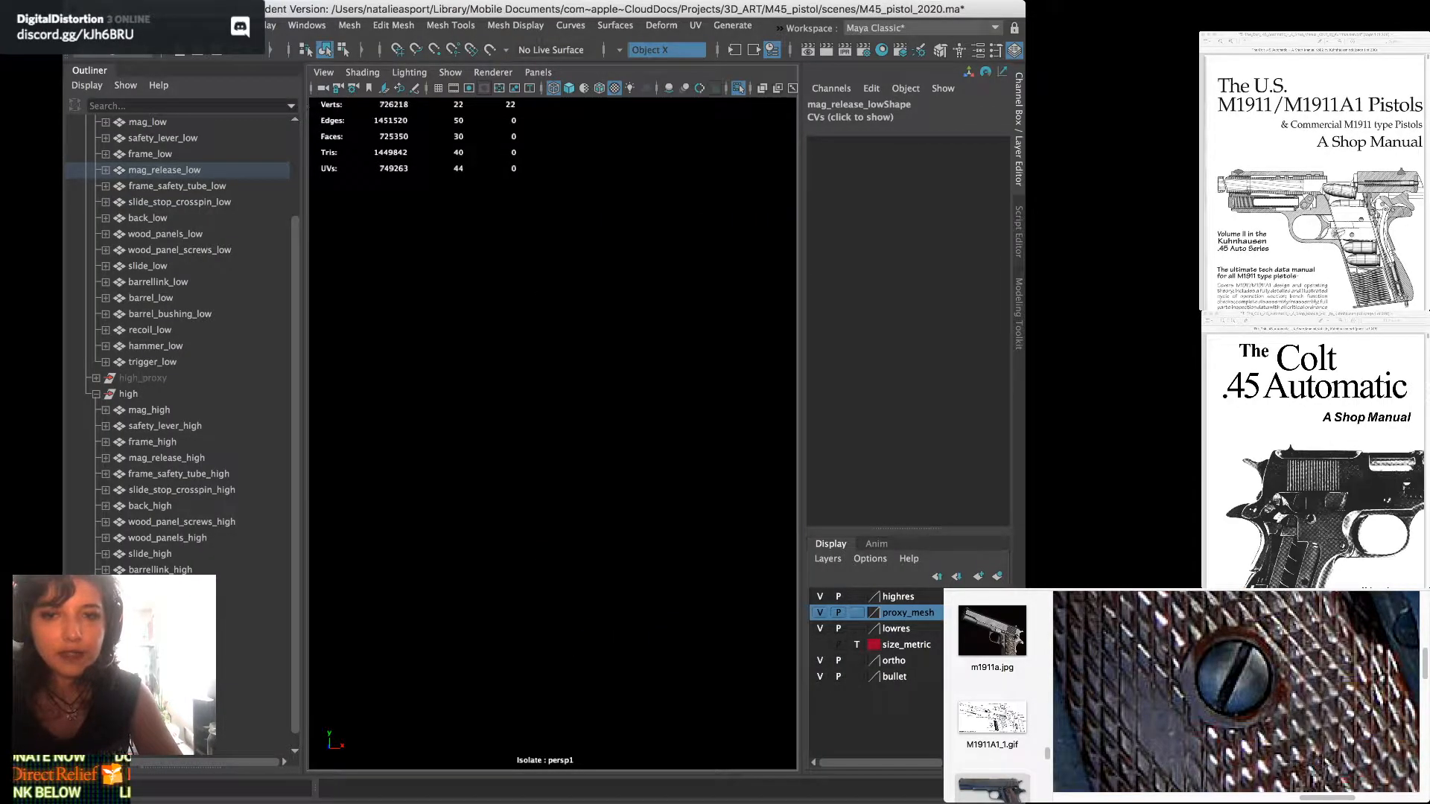
key("f")
left_click_drag(566, 436, 514, 434, "alt")
middle_click_drag(552, 434, 378, 348, "alt")
left_click_drag(553, 433, 522, 411, "alt")
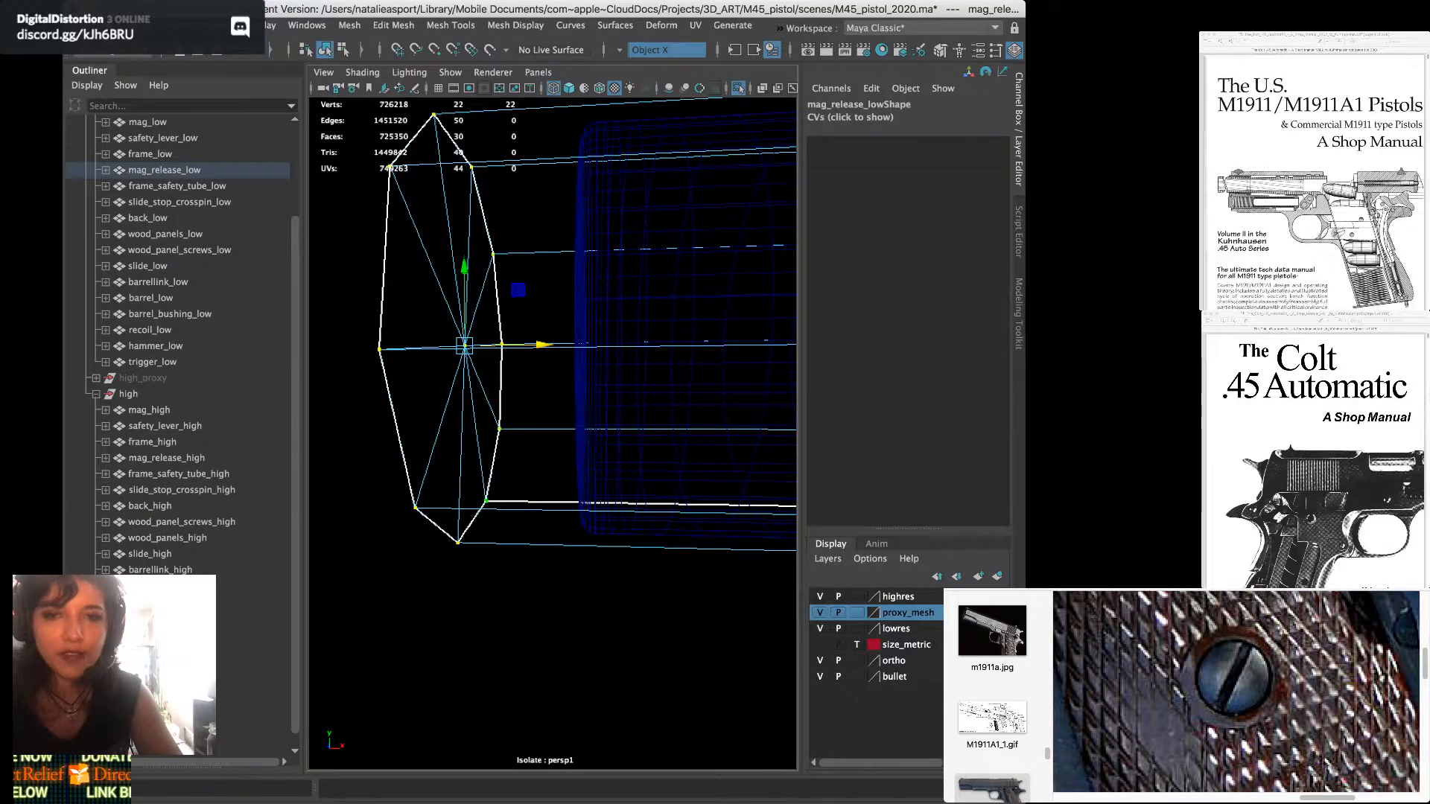
left_click_drag(540, 345, 605, 344)
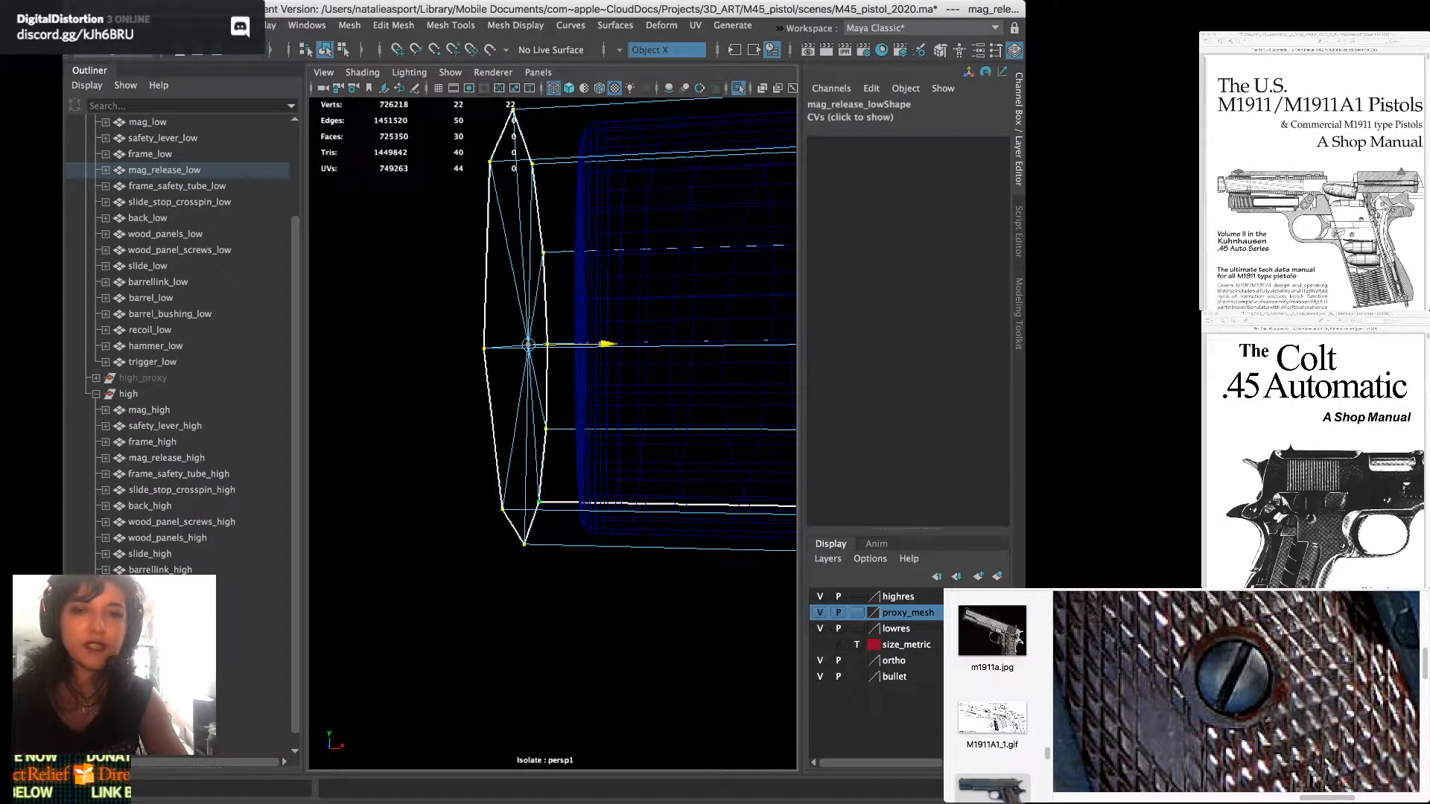
Try to shift the selected mag_release_low end vertices along its length with snapping, toward the end of mag_release_high
key("x")
key("v")
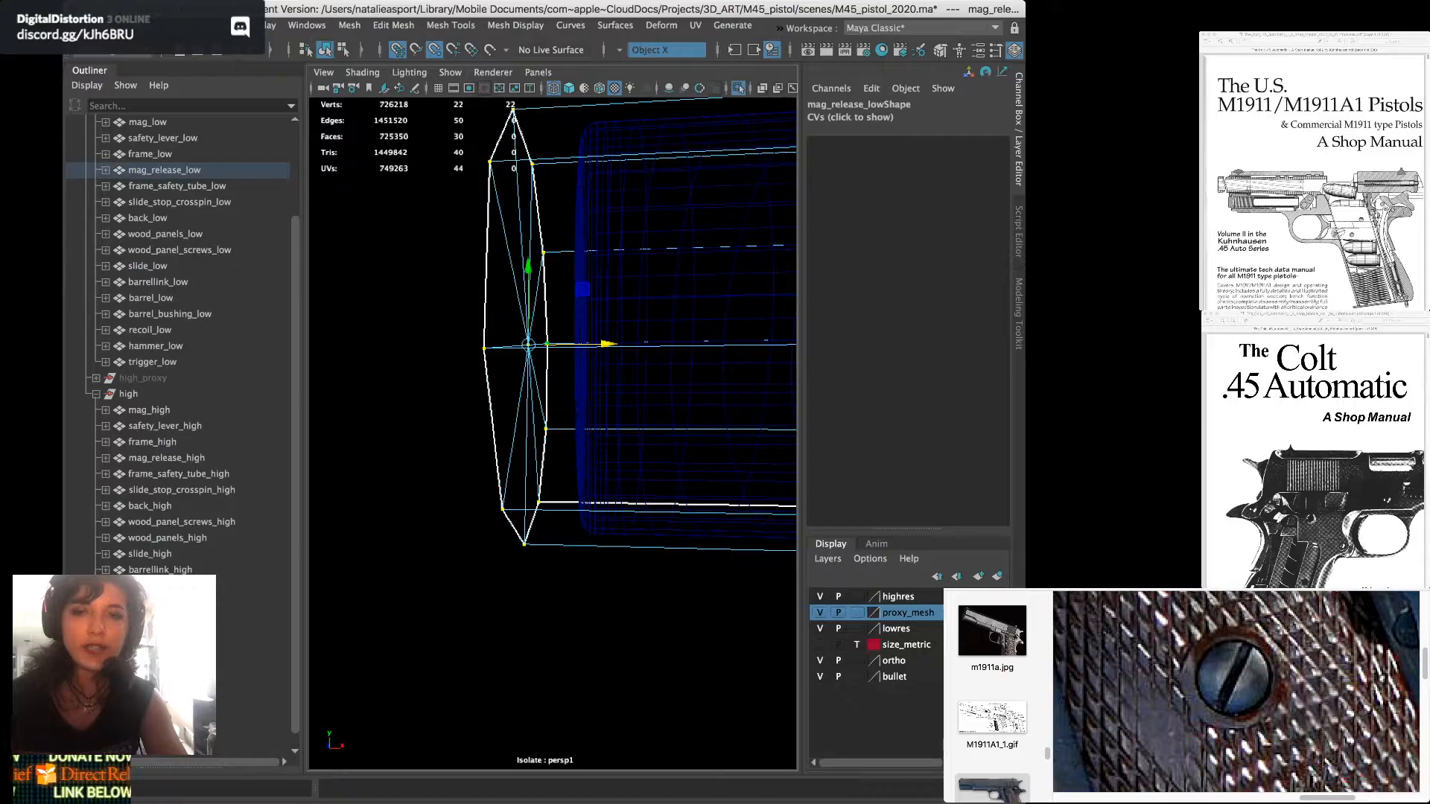
left_click_drag(607, 345, 605, 344)
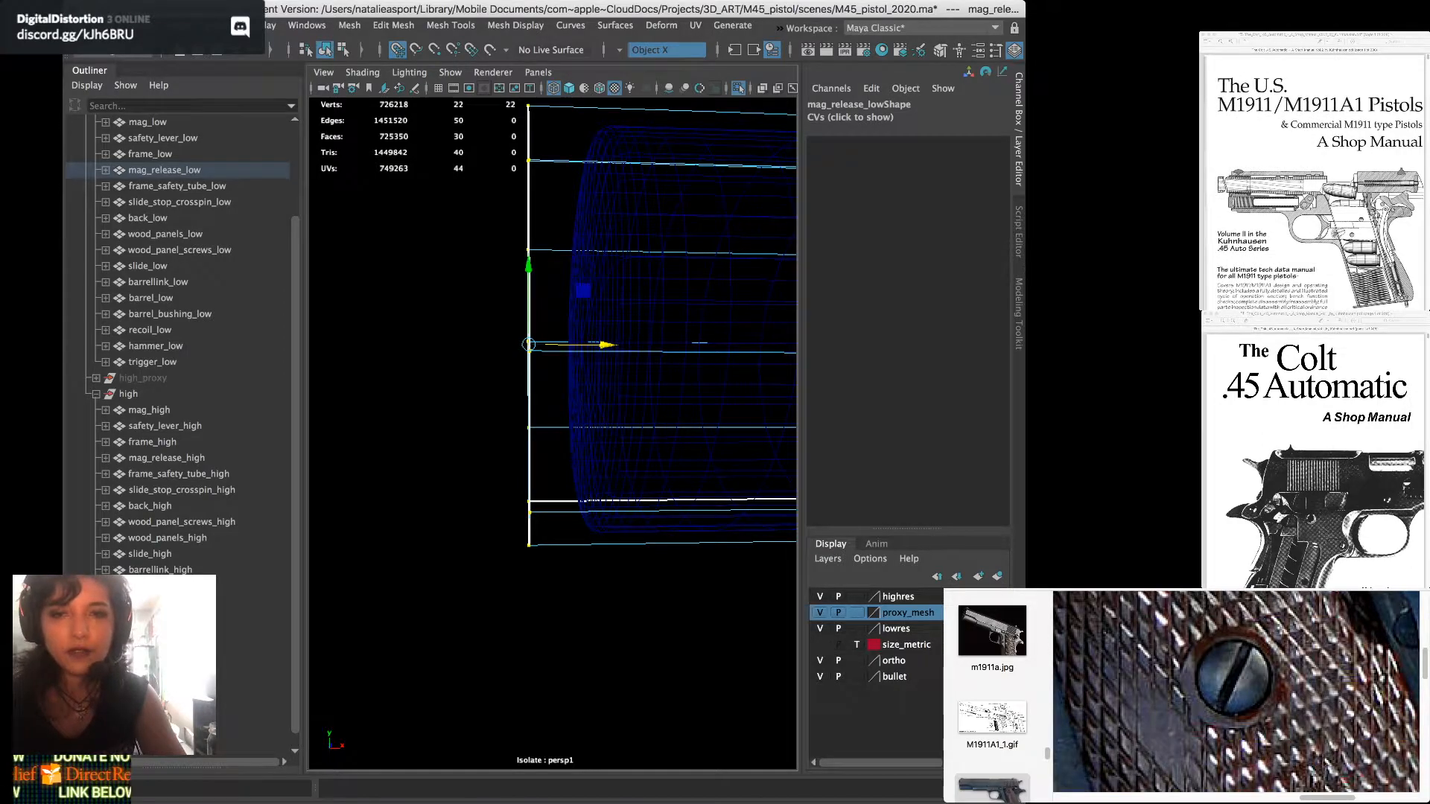
mouse_move(551, 432)
left_mouse_down("alt")
mouse_move(514, 462)
mouse_move(529, 439)
mouse_move(578, 440)
left_mouse_up("alt")
middle_click_drag(492, 447, 670, 535, "alt")
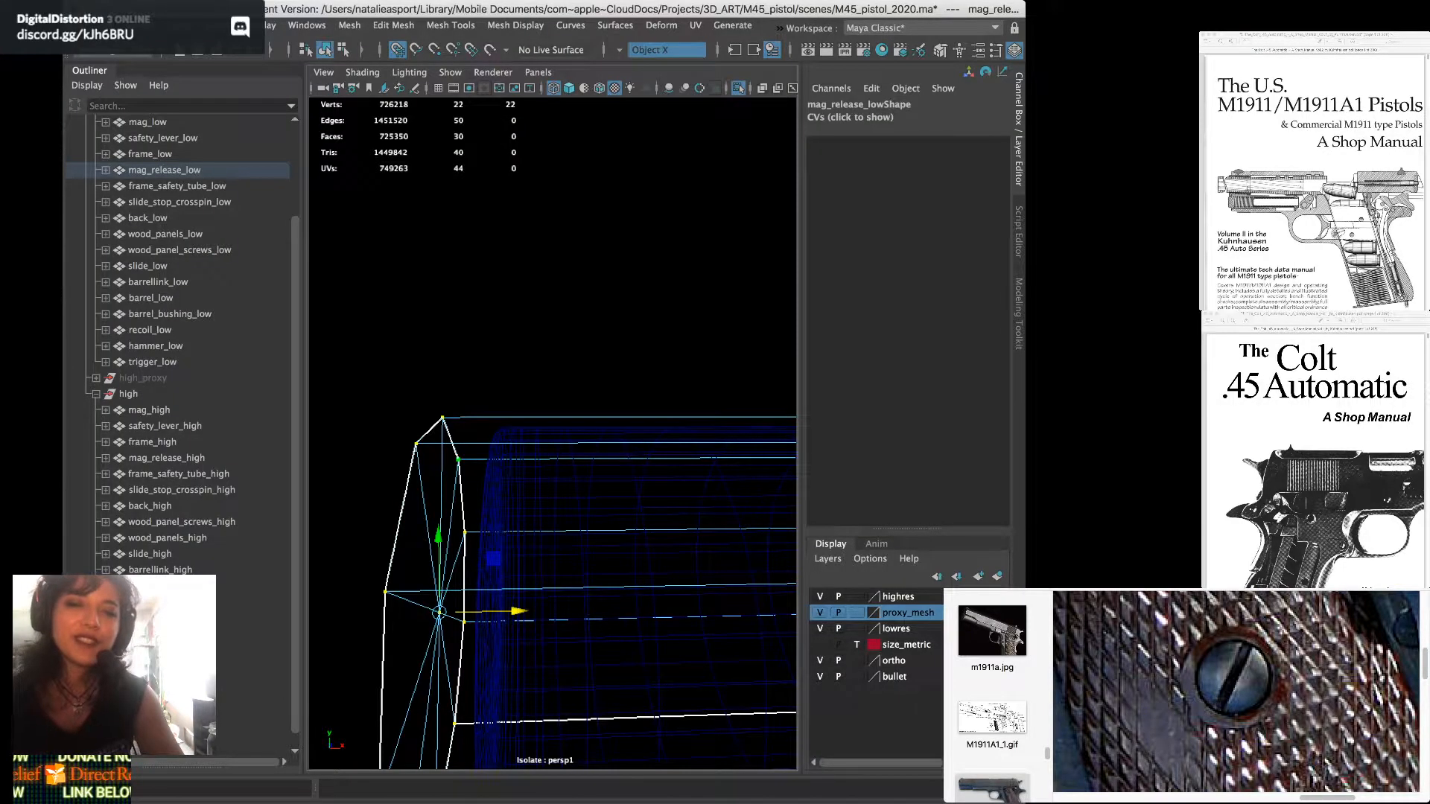
key("5")
mouse_move(536, 670)
middle_mouse_down("alt")
mouse_move(566, 149)
mouse_move(544, 745)
middle_mouse_up("alt")
middle_click_drag(543, 611, 544, 431, "alt")
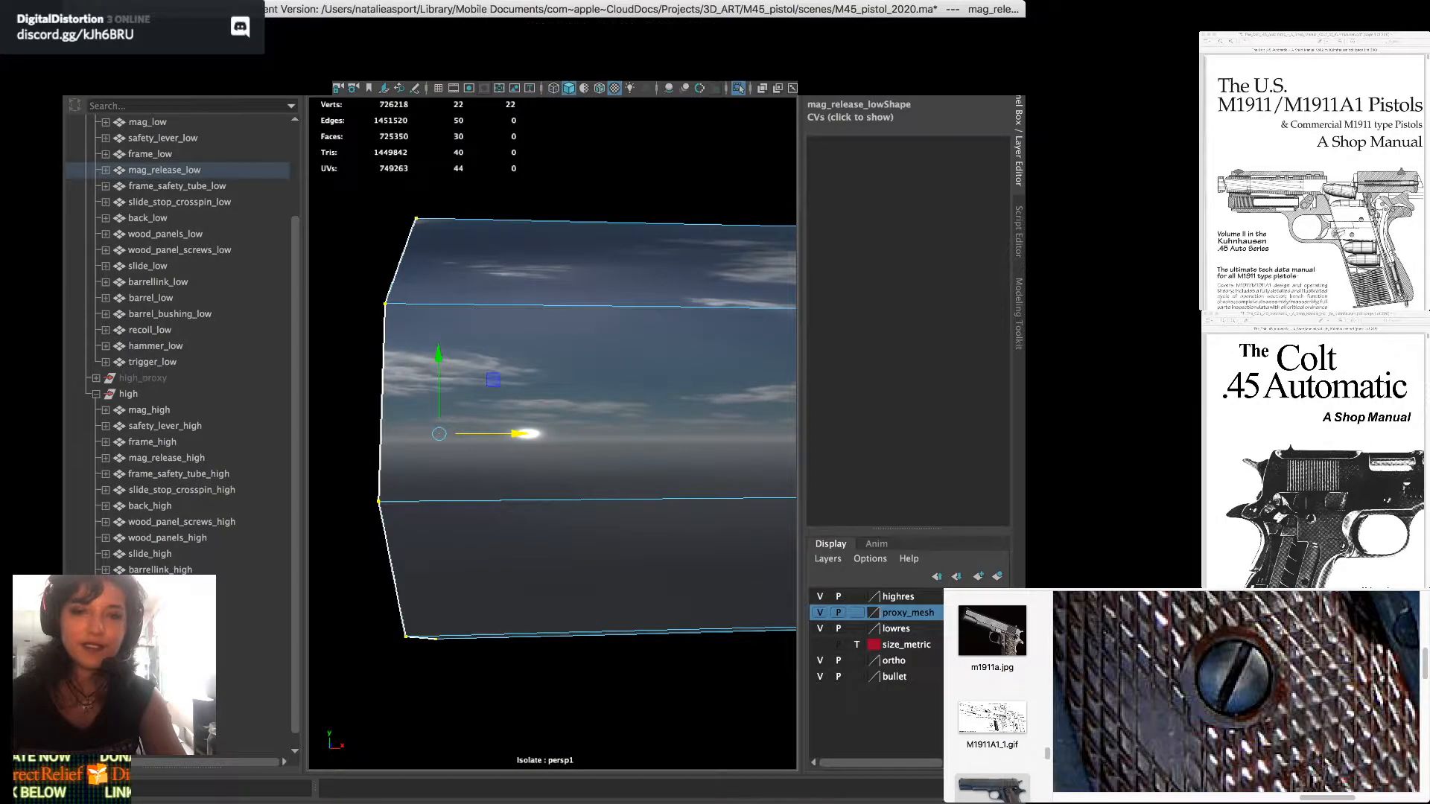
left_click_drag(519, 433, 521, 433)
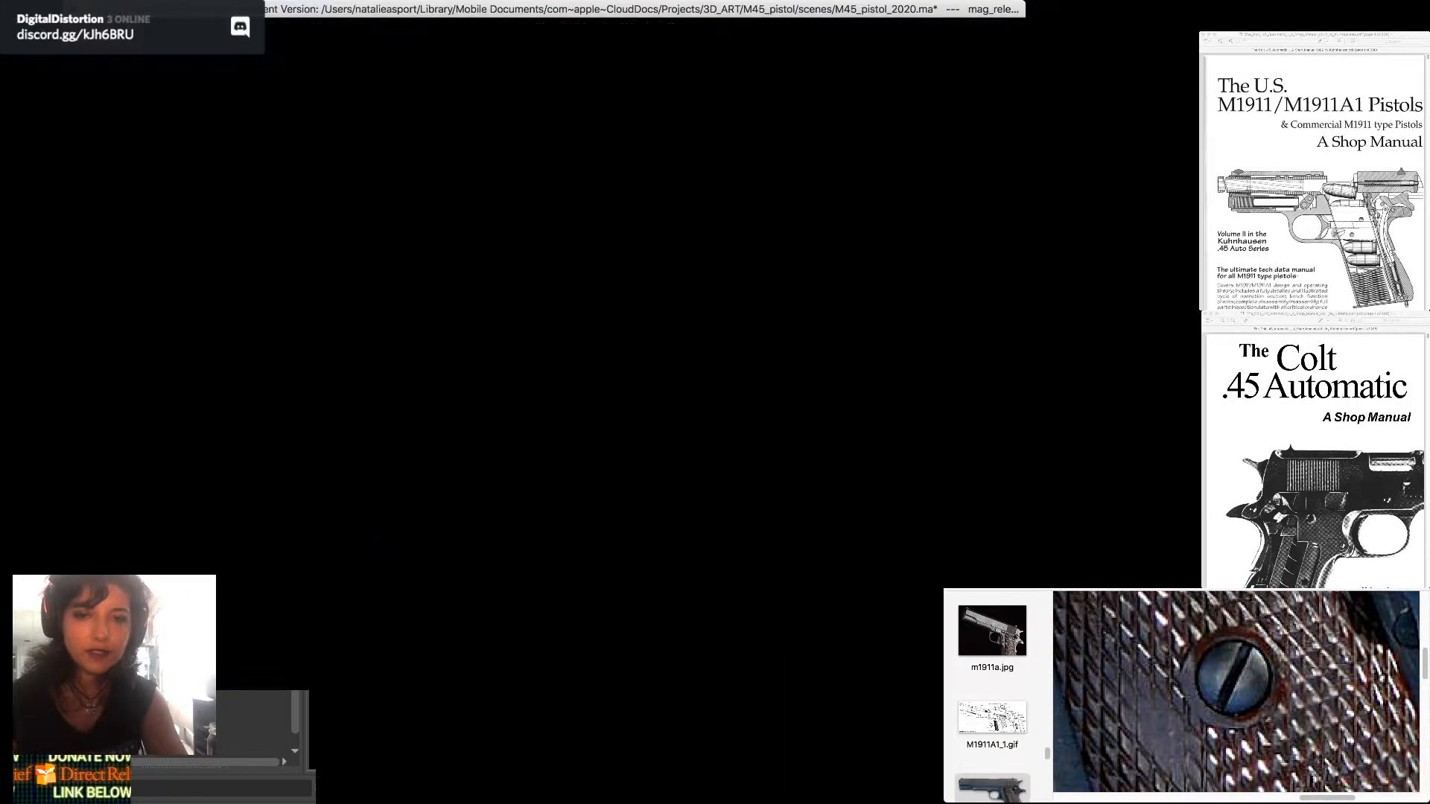
left_click_drag(522, 433, 576, 433)
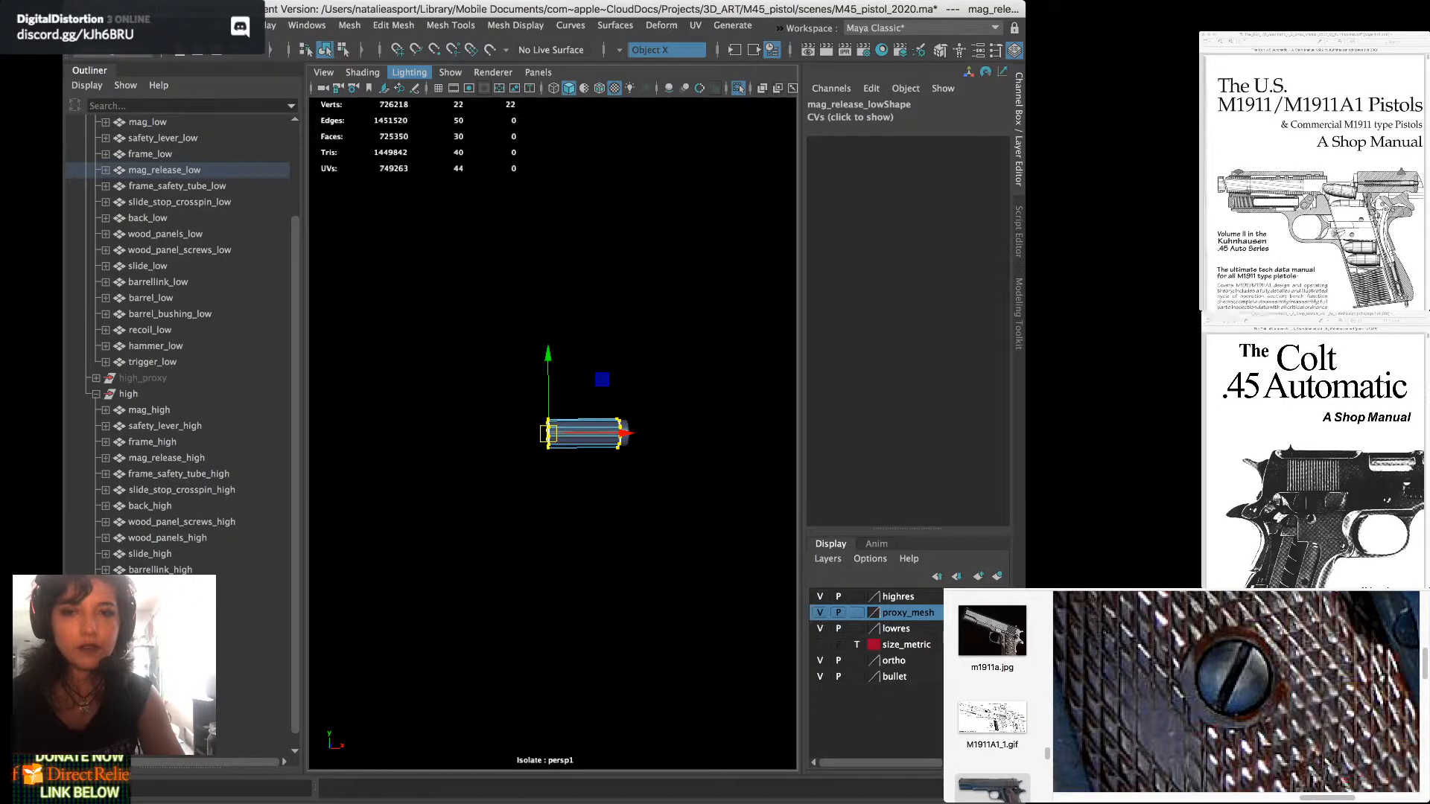
Examine the shifted mag_release_low against mag_release_high, first isolated and shaded, and also in wireframe within the whole pistol
key("F8")
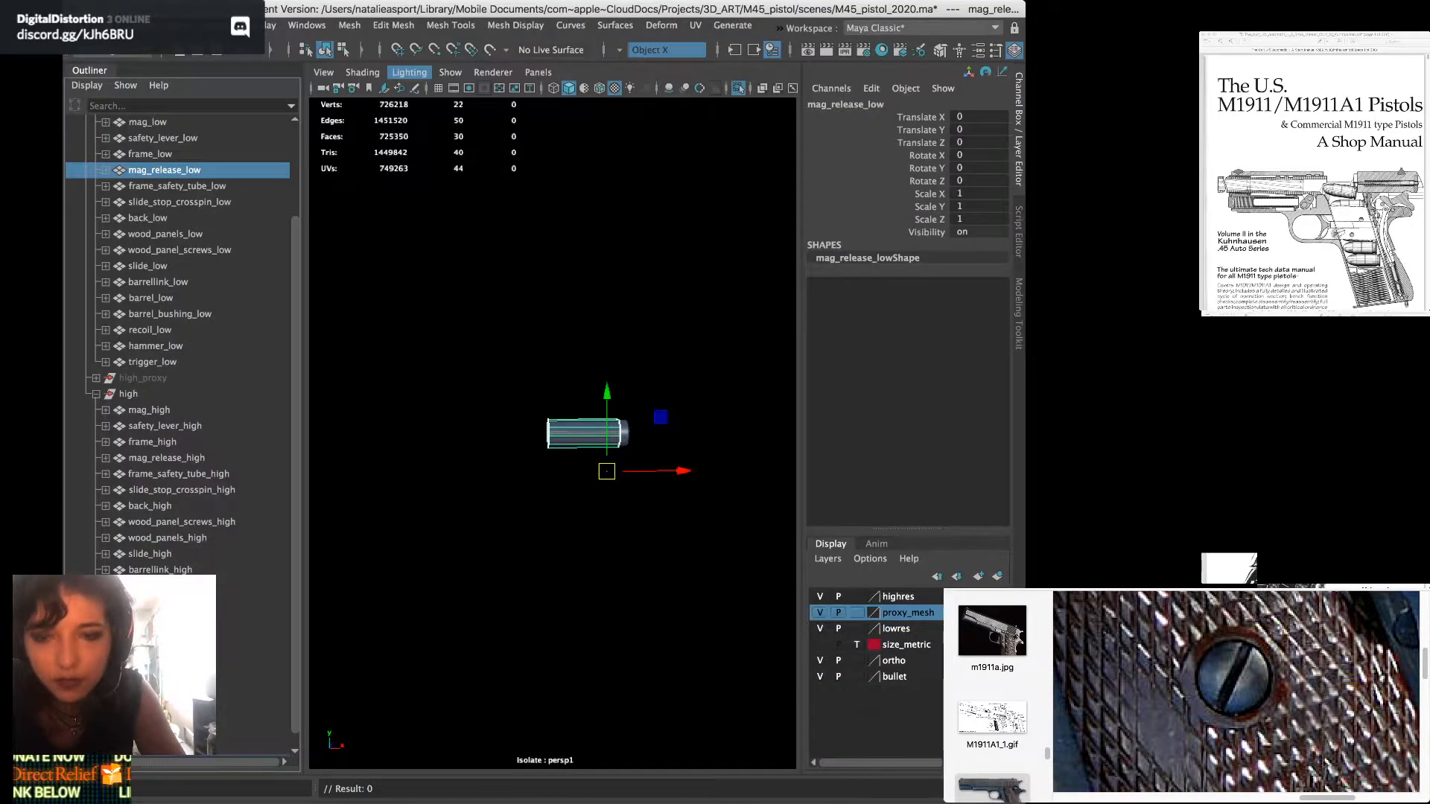
left_click_drag(595, 461, 506, 477, "alt")
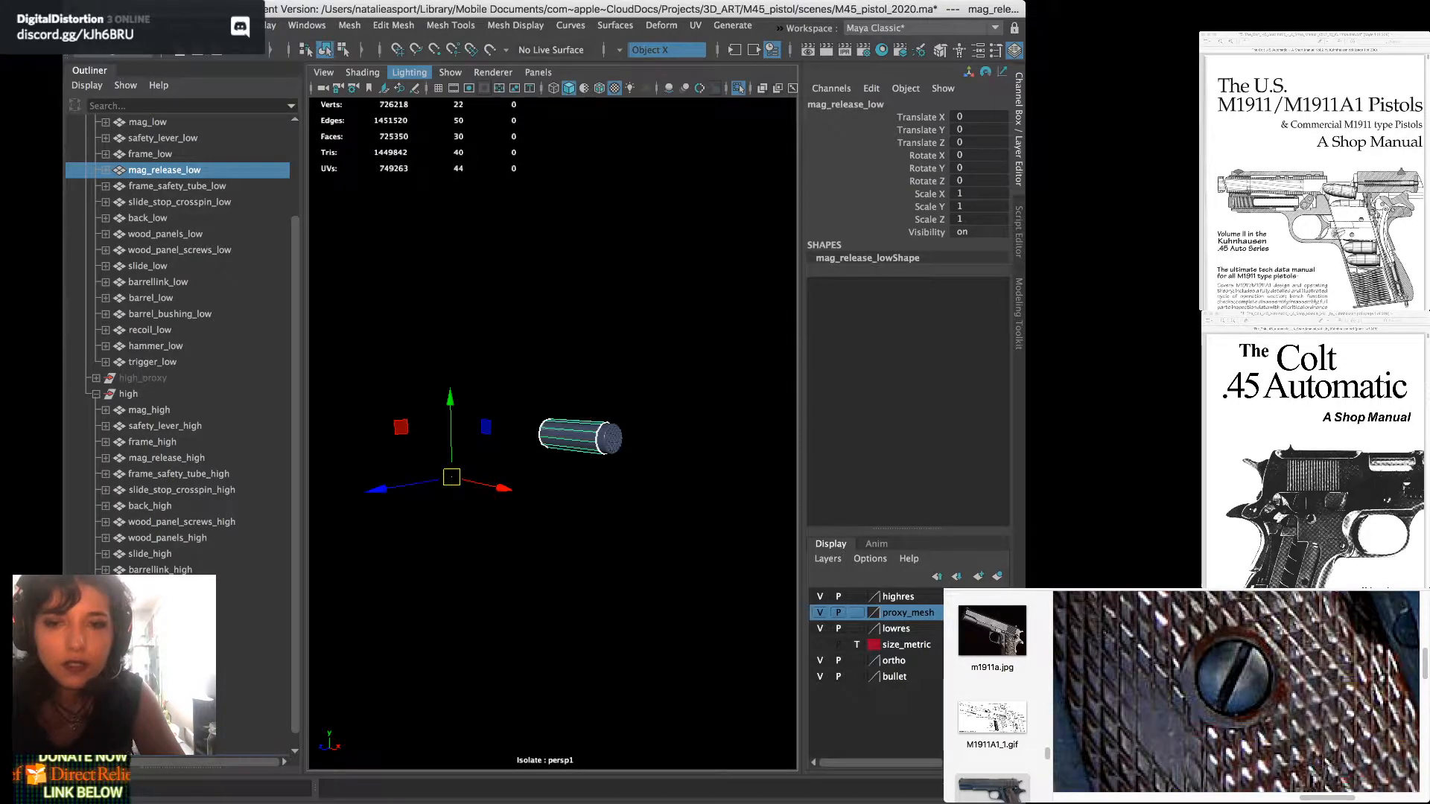
key("ctrl+F9")
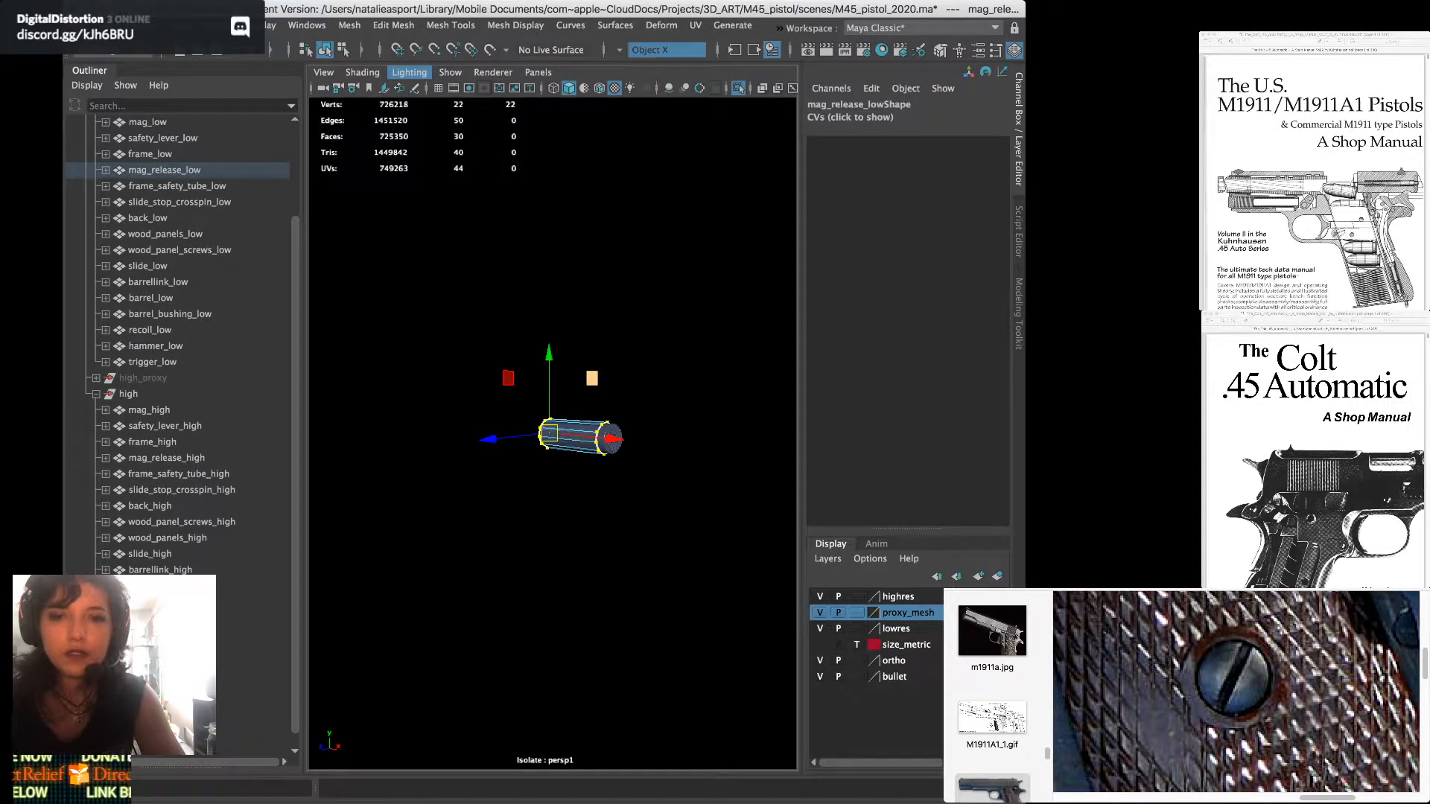
key("F8")
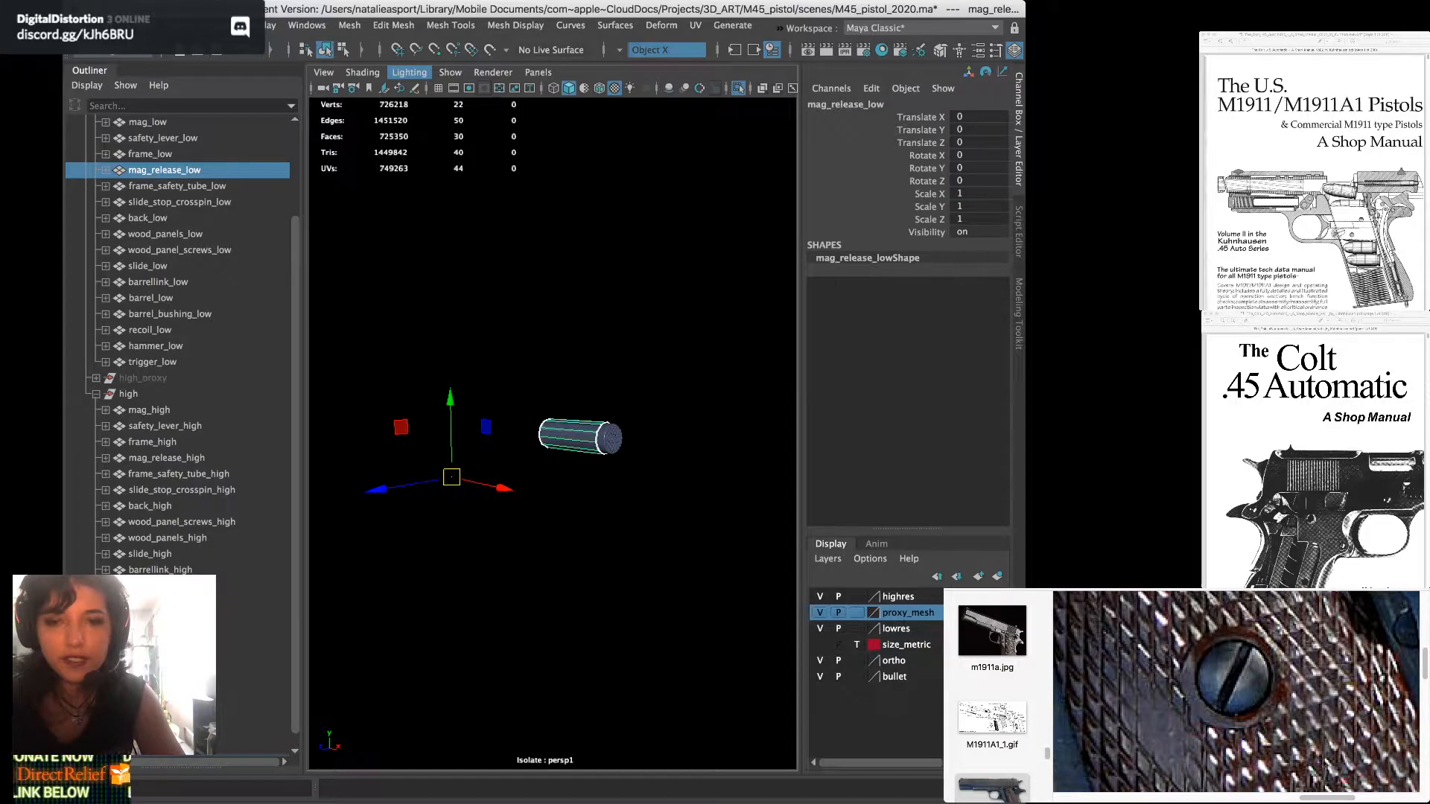
key("f")
left_click_drag(551, 447, 596, 428, "alt")
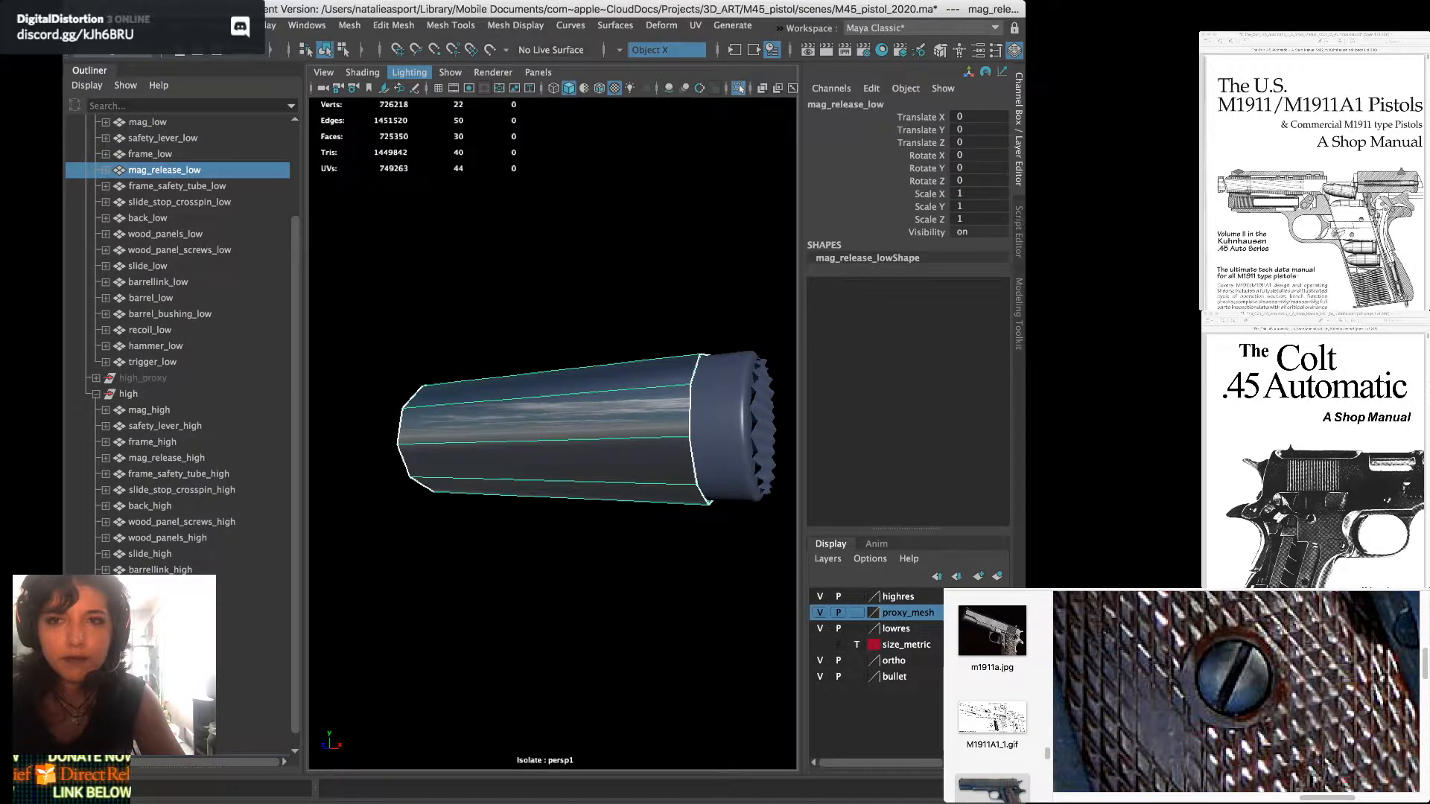
left_click(739, 87)
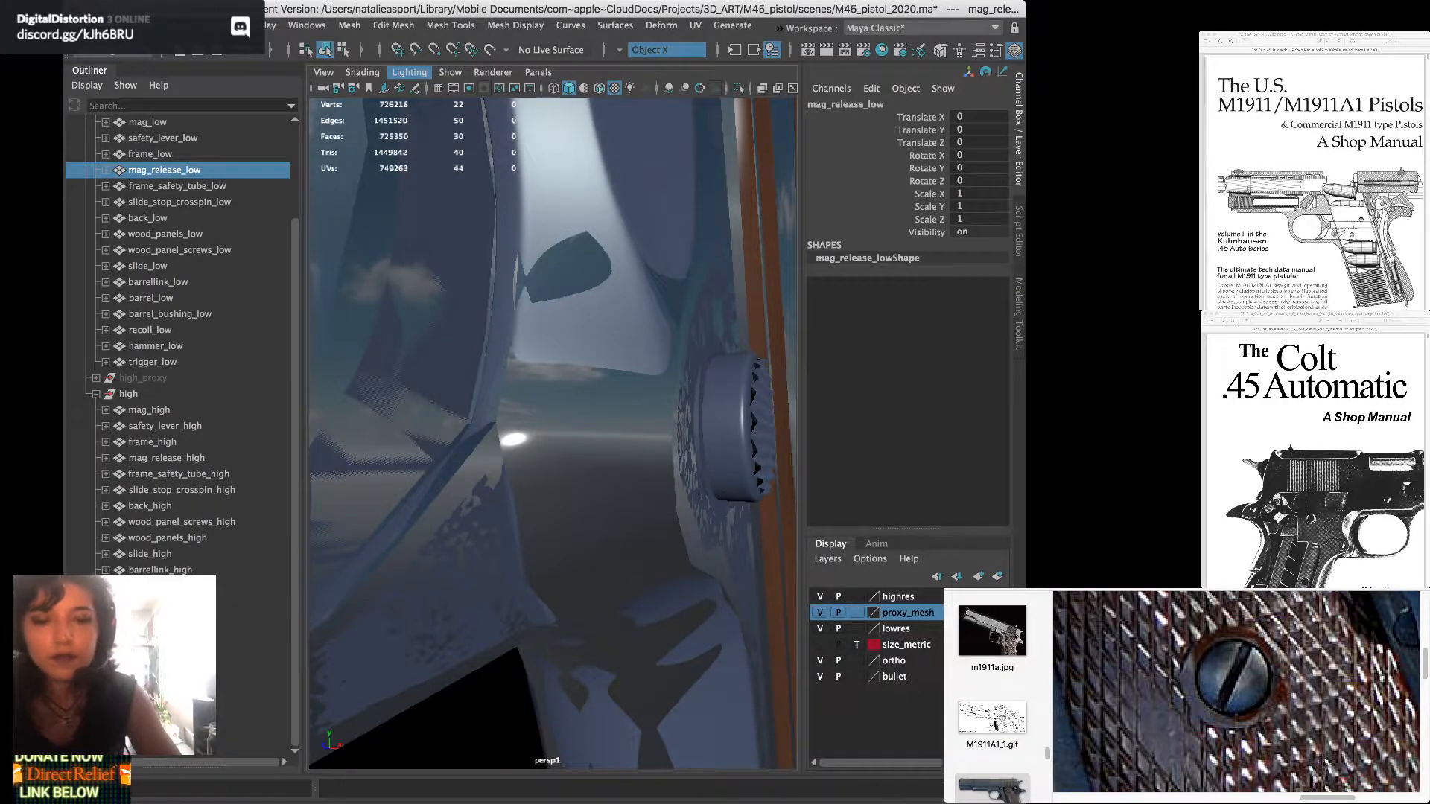
left_click(166, 458)
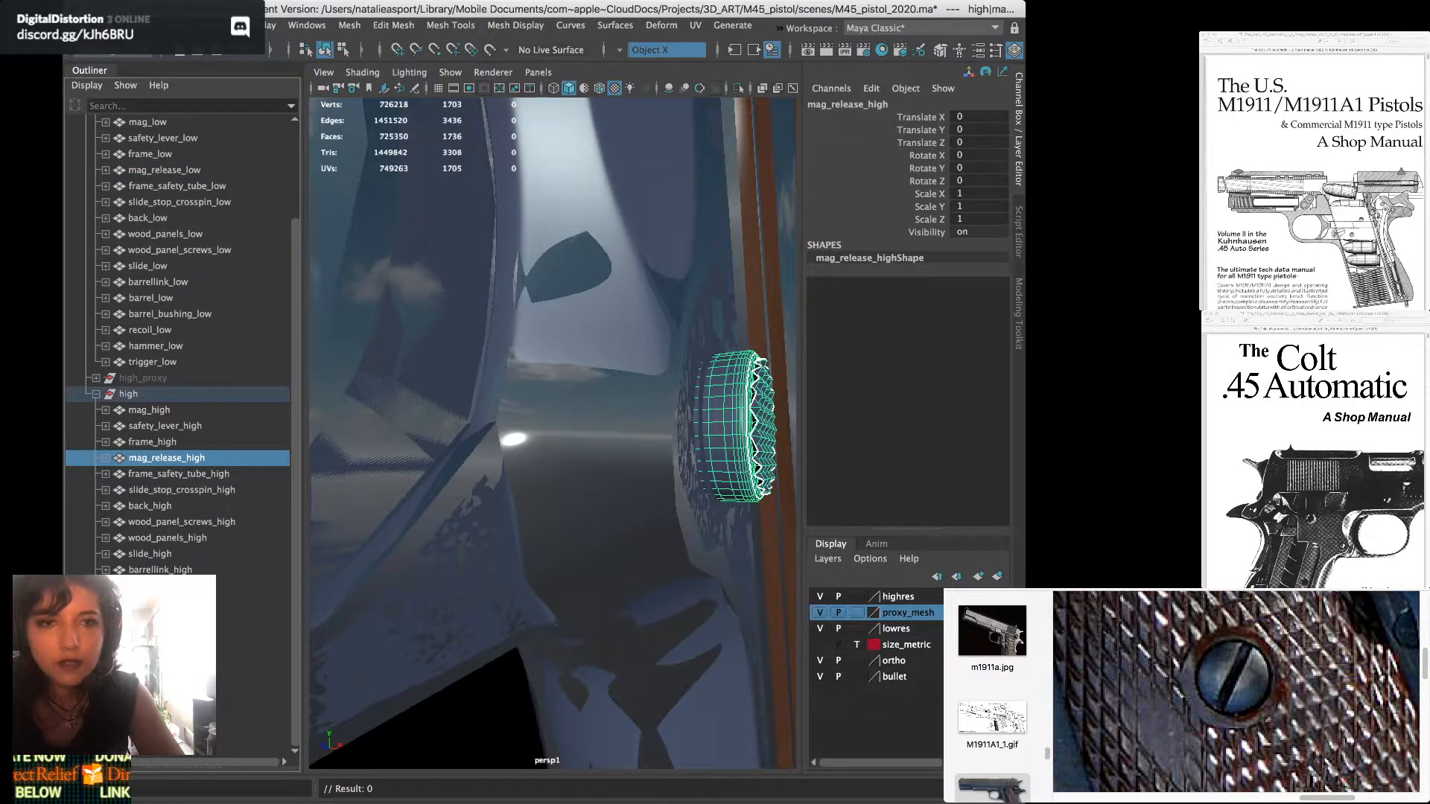
key("4")
left_click(164, 170)
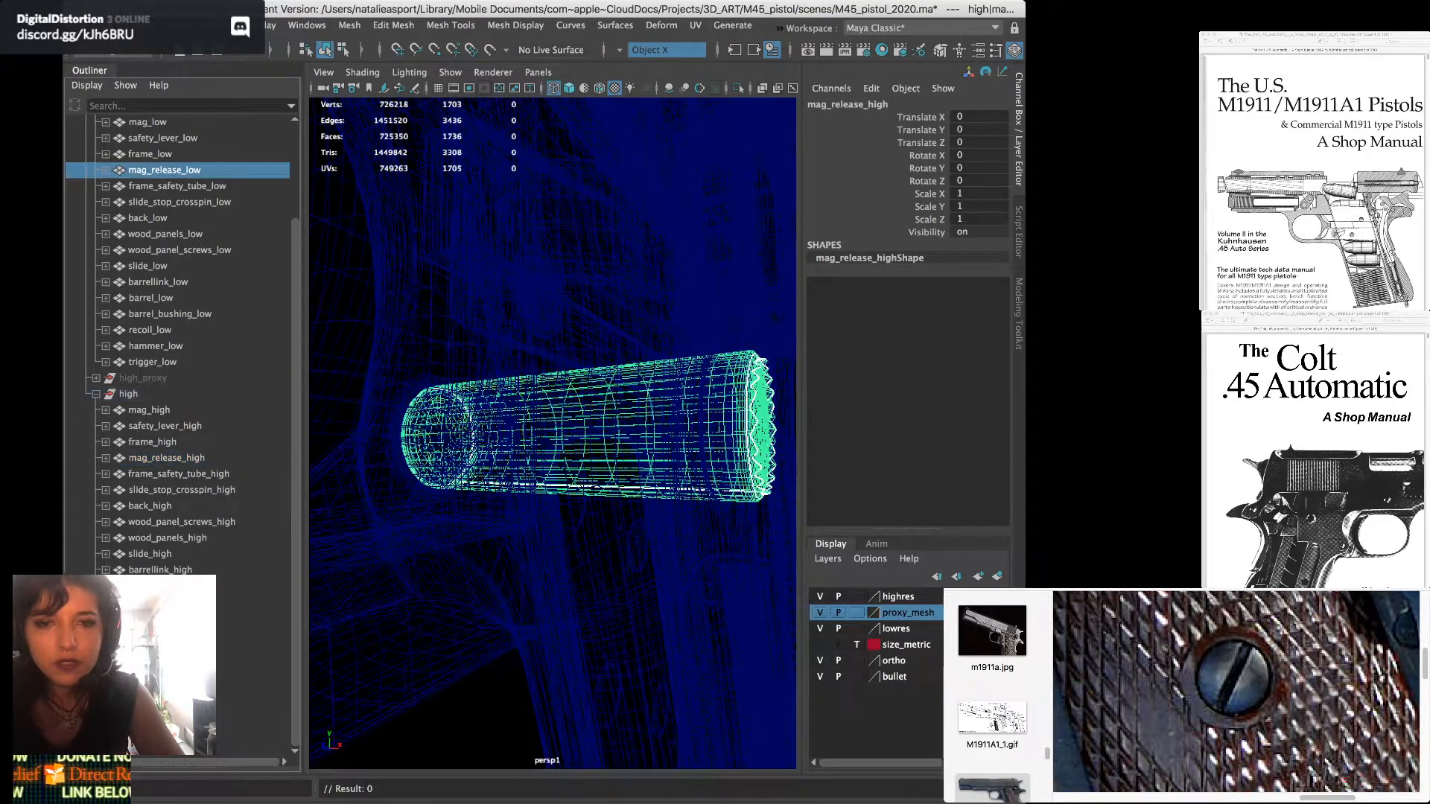
Undo the mirrored vertex moves on mag_release_low and turn off the Object X symmetry
key("z")
key("z")
key("z")
key("z")
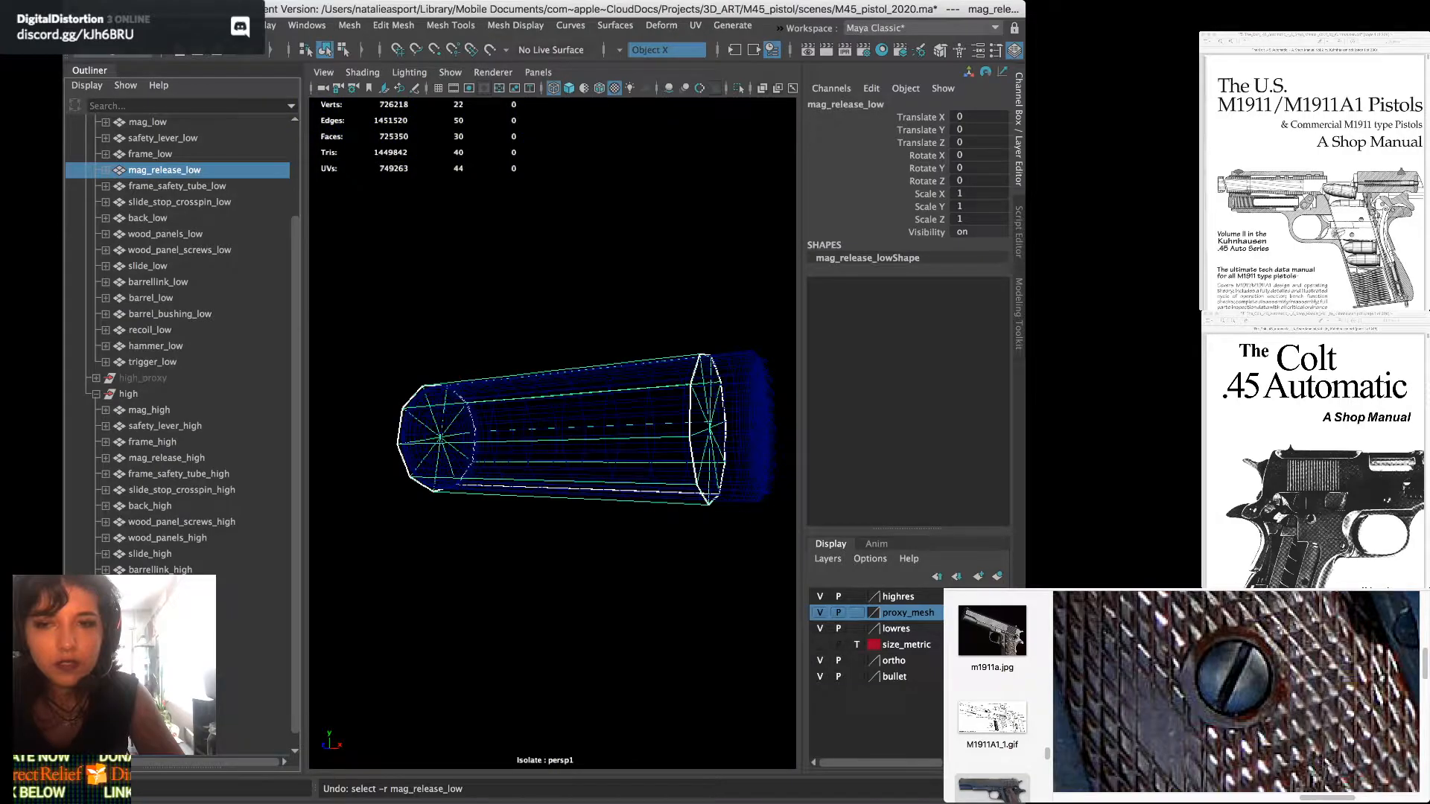
key("z")
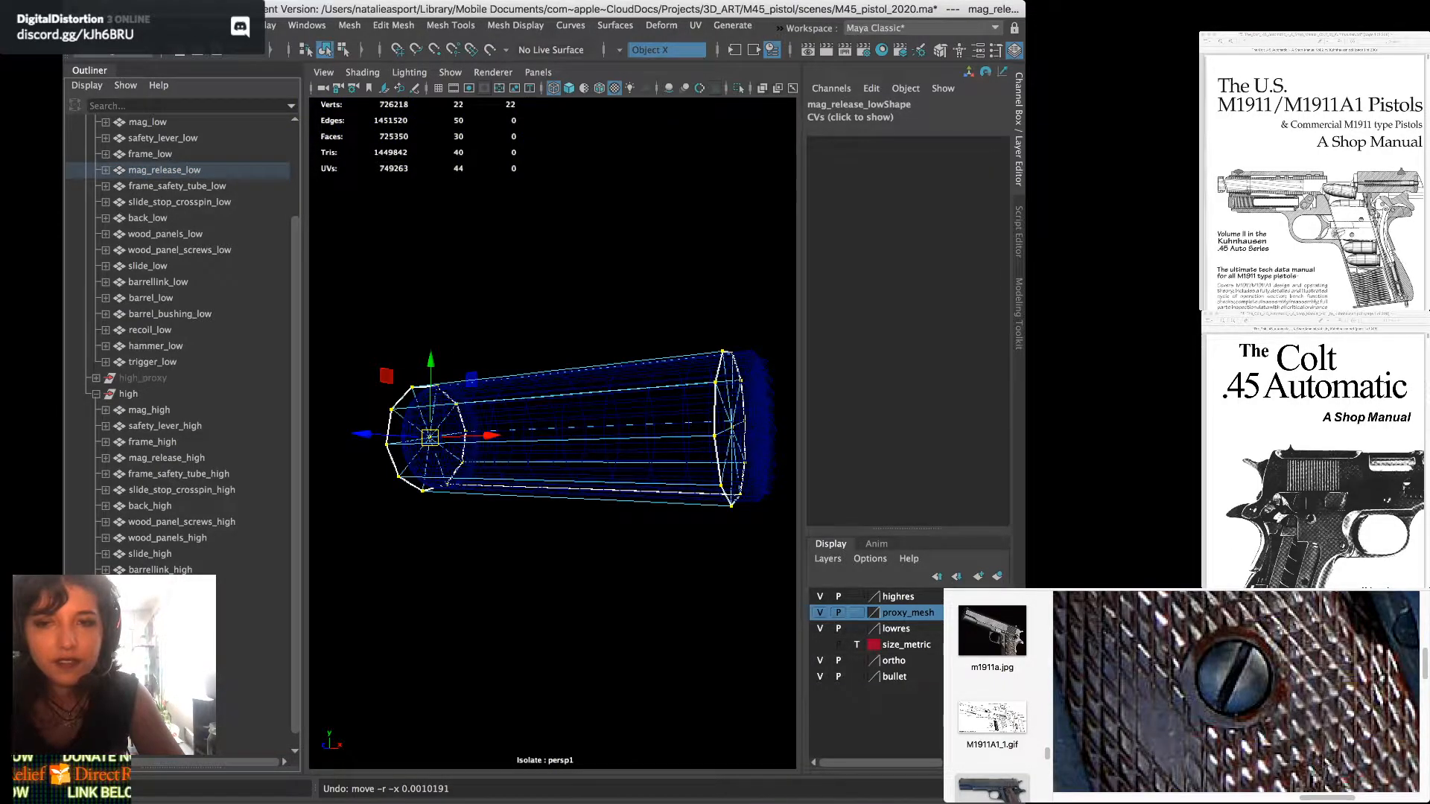
key("z")
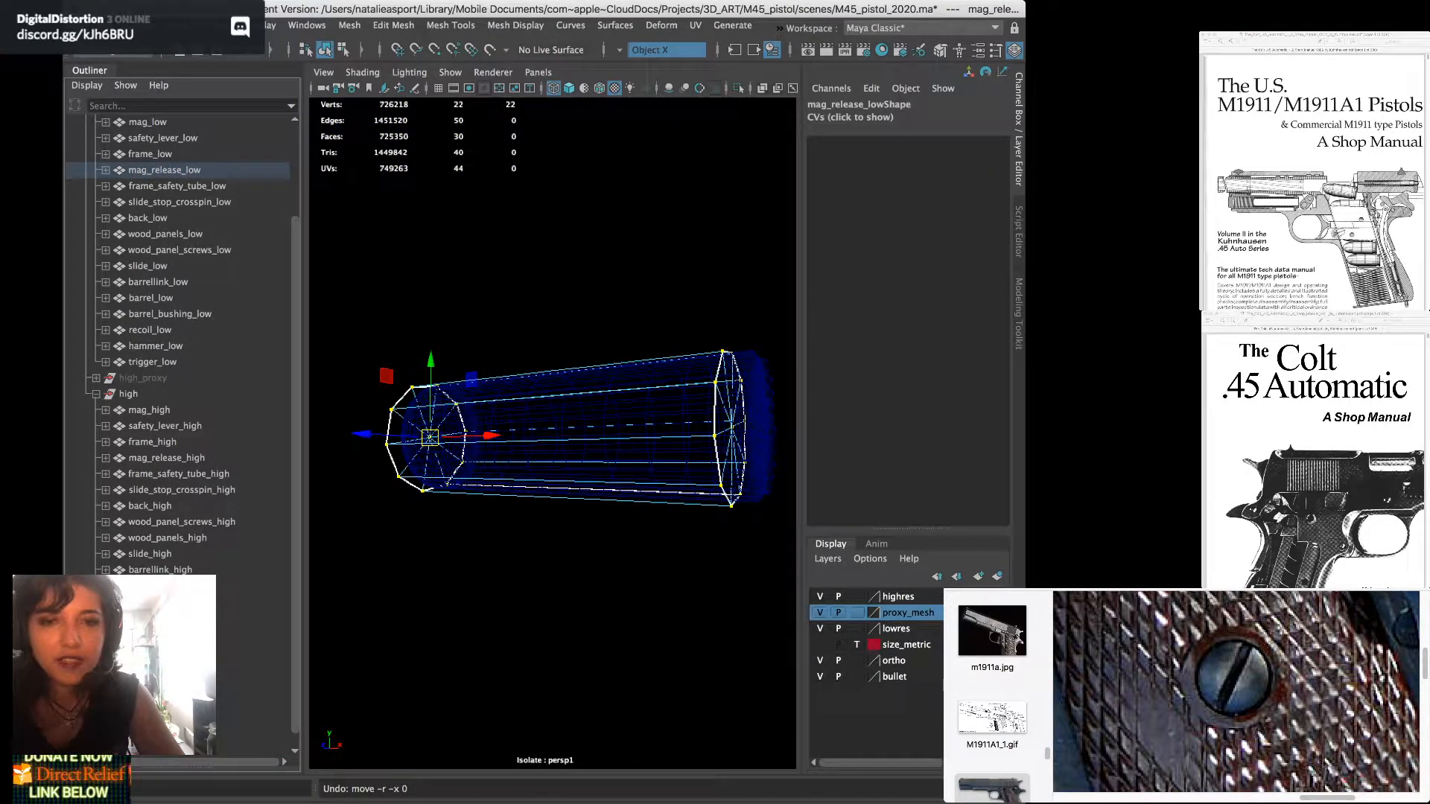
left_click_drag(552, 446, 560, 434, "alt")
key("z")
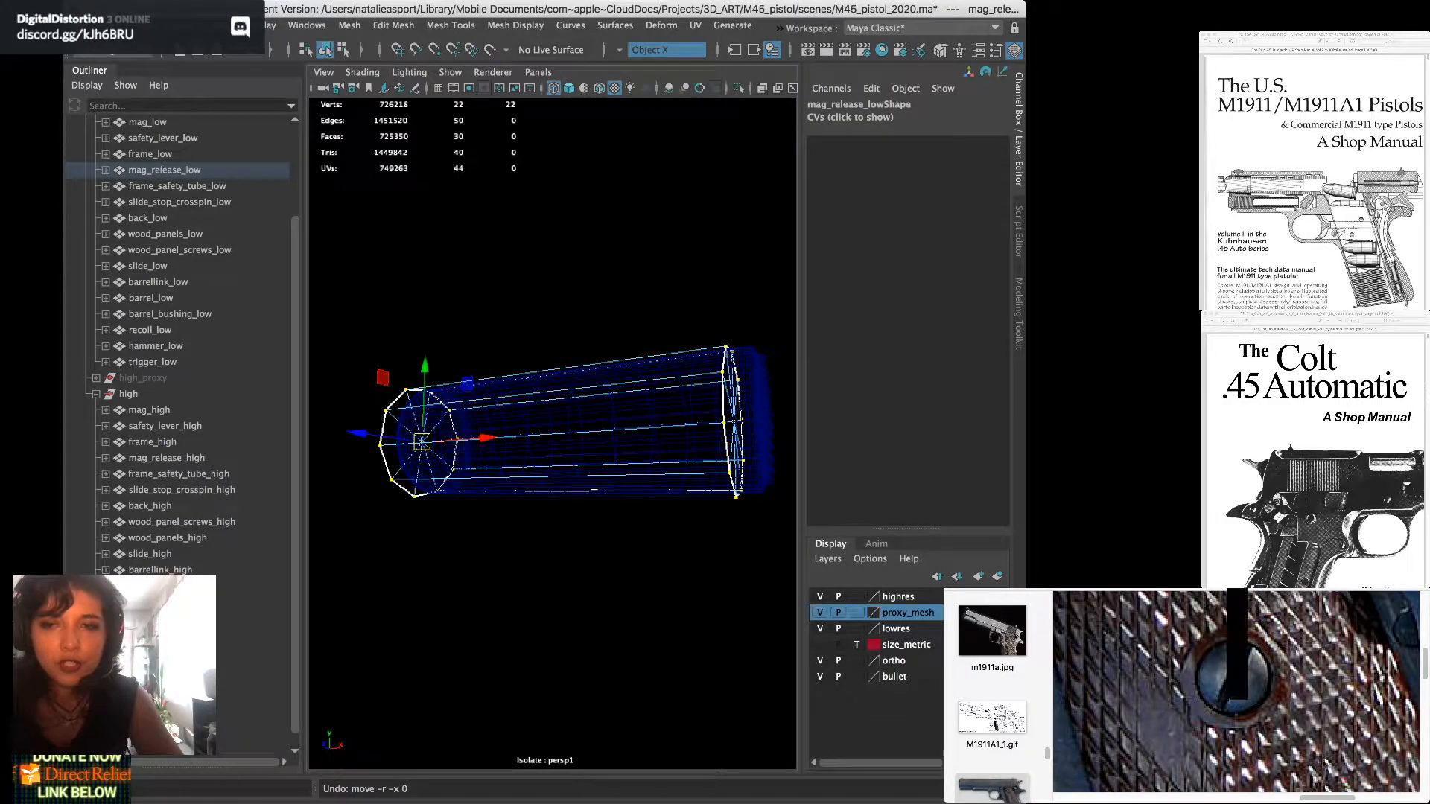
left_click_drag(553, 432, 539, 440, "alt")
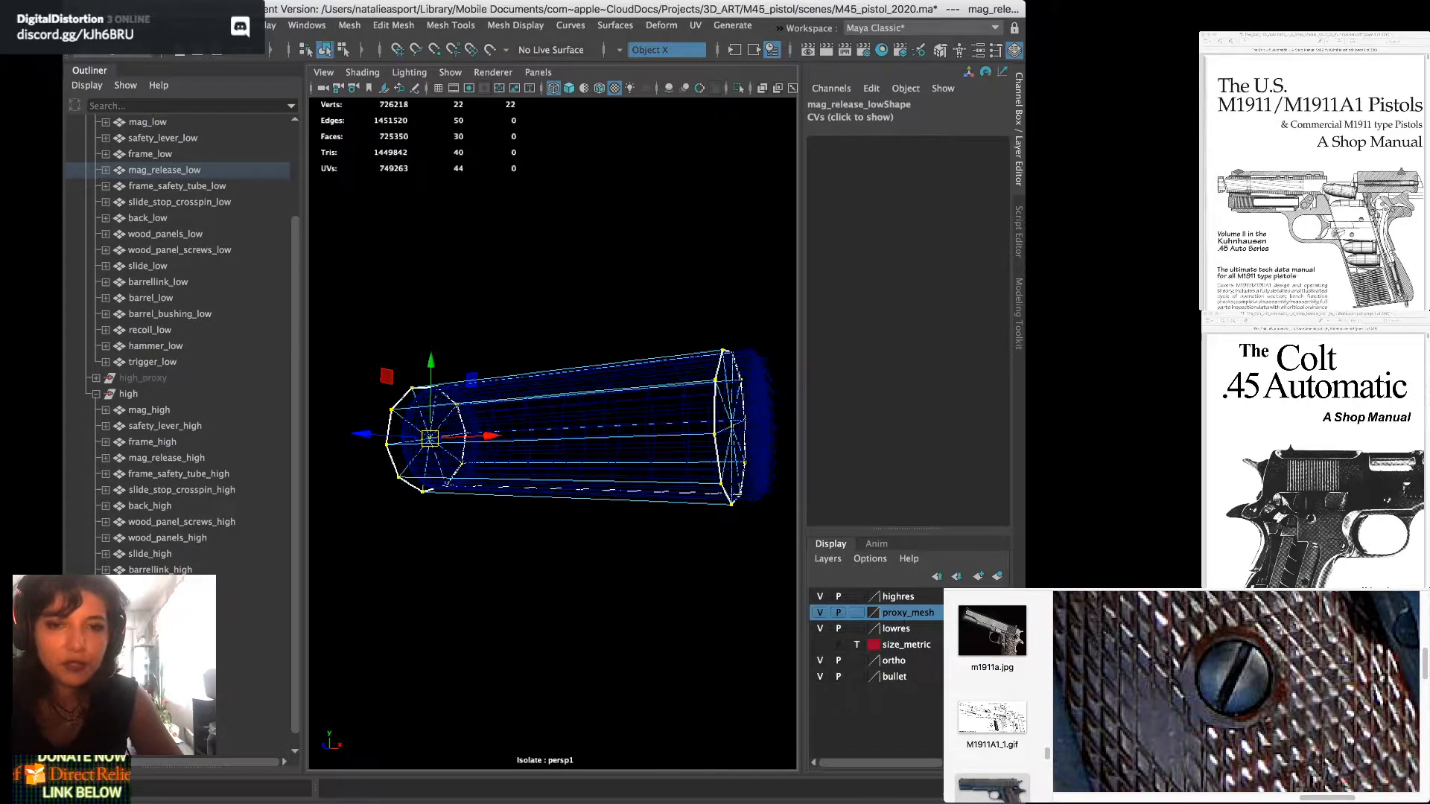
left_click_drag(539, 441, 519, 438, "alt")
key("super+z")
key("super+z")
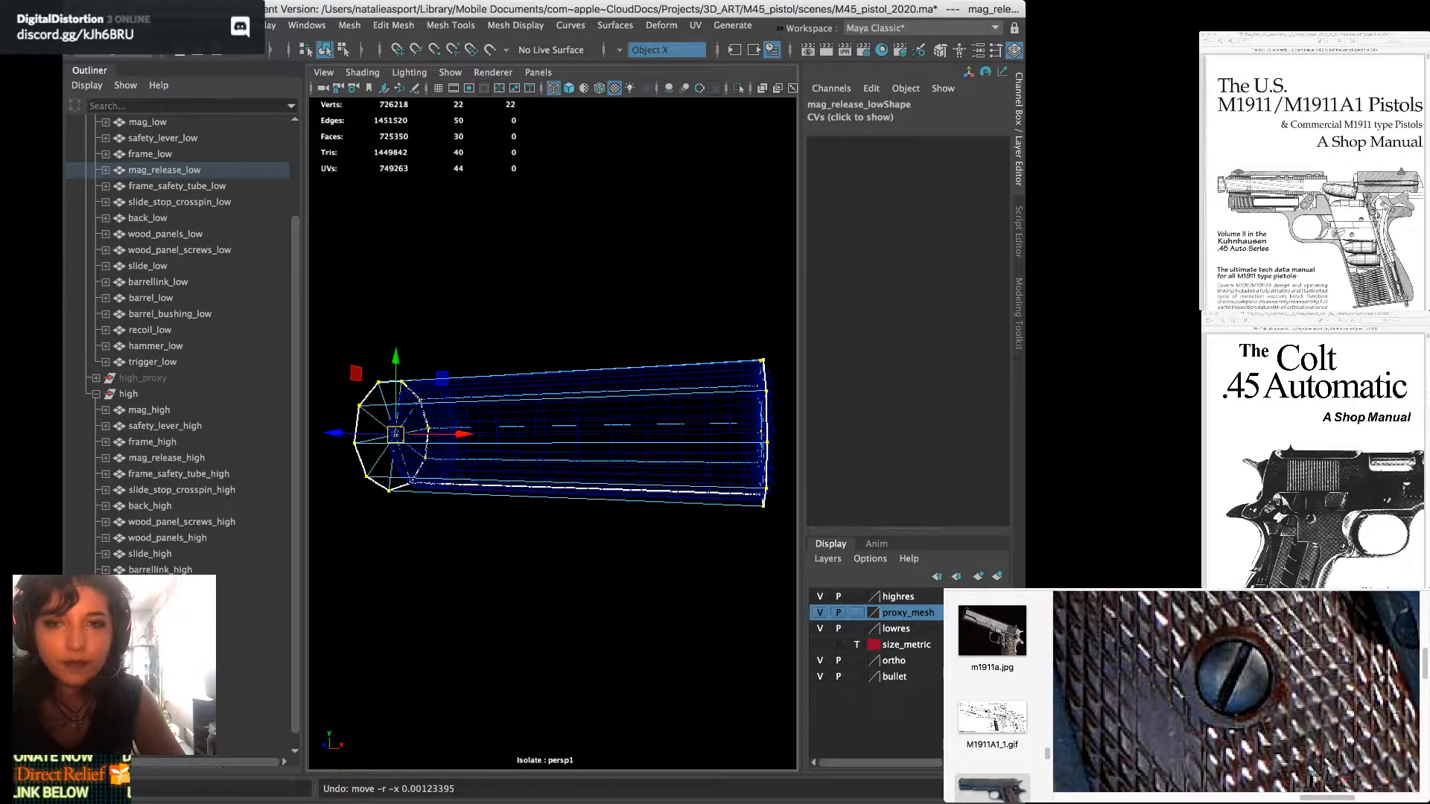
left_click(543, 245)
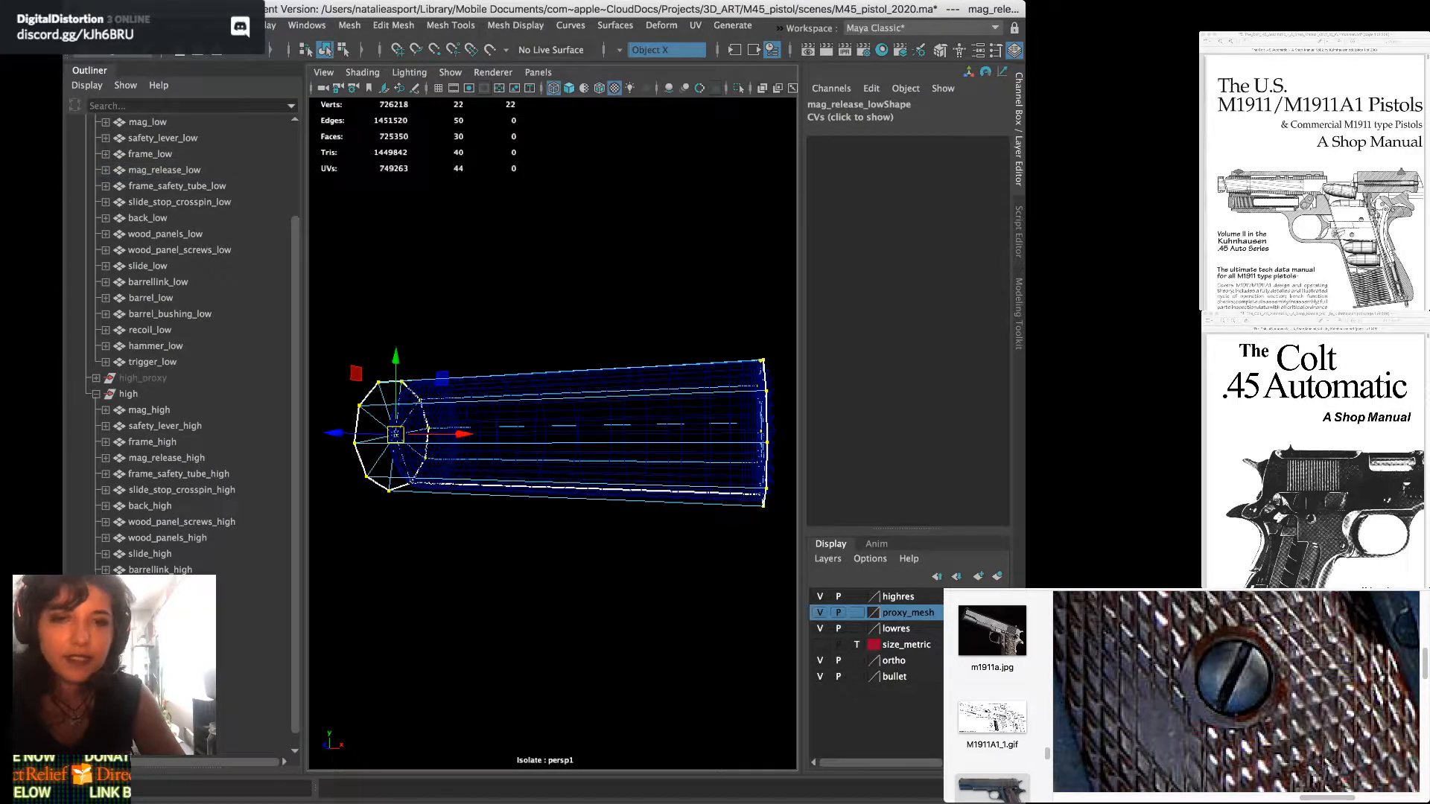
key("super+z")
key("super+z")
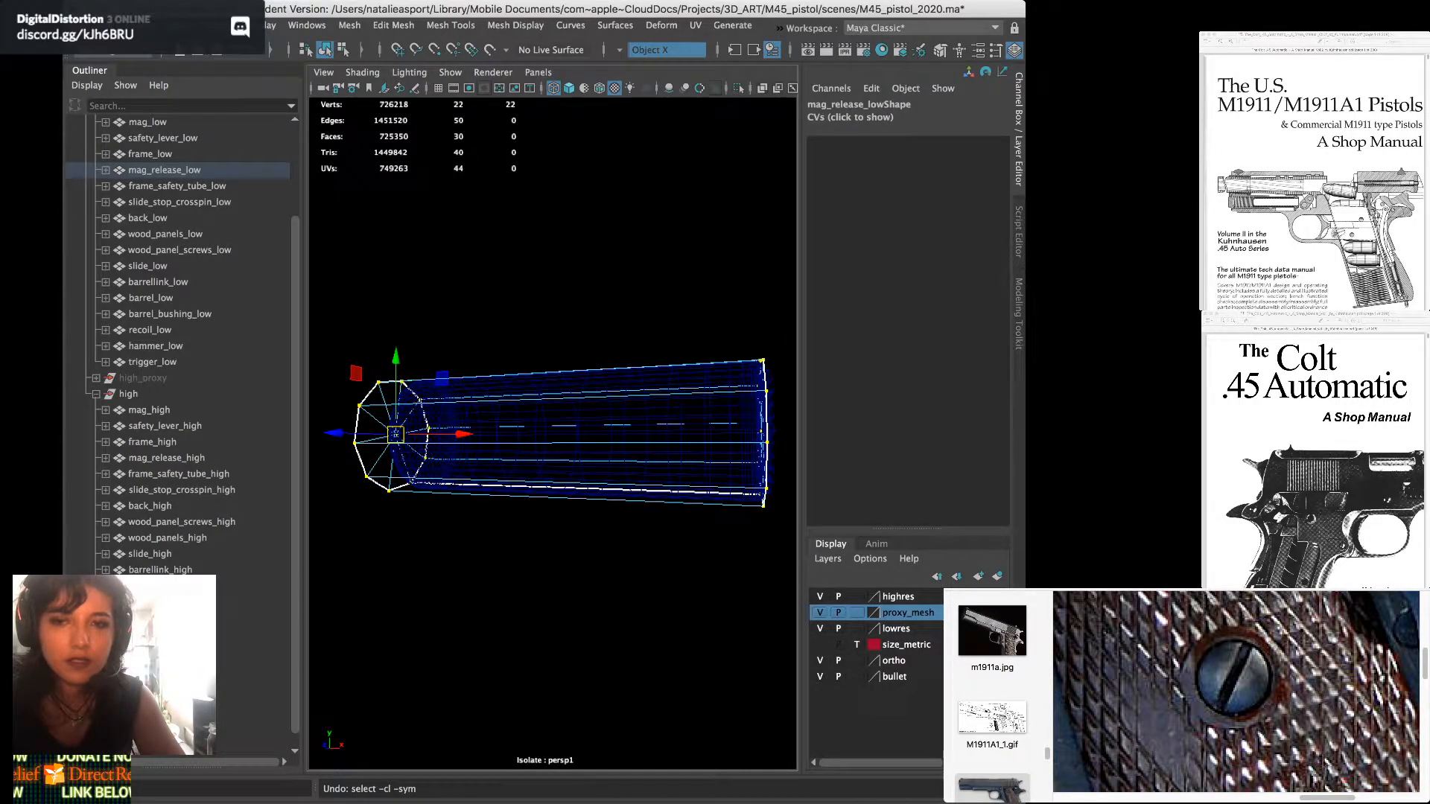
key("super+z")
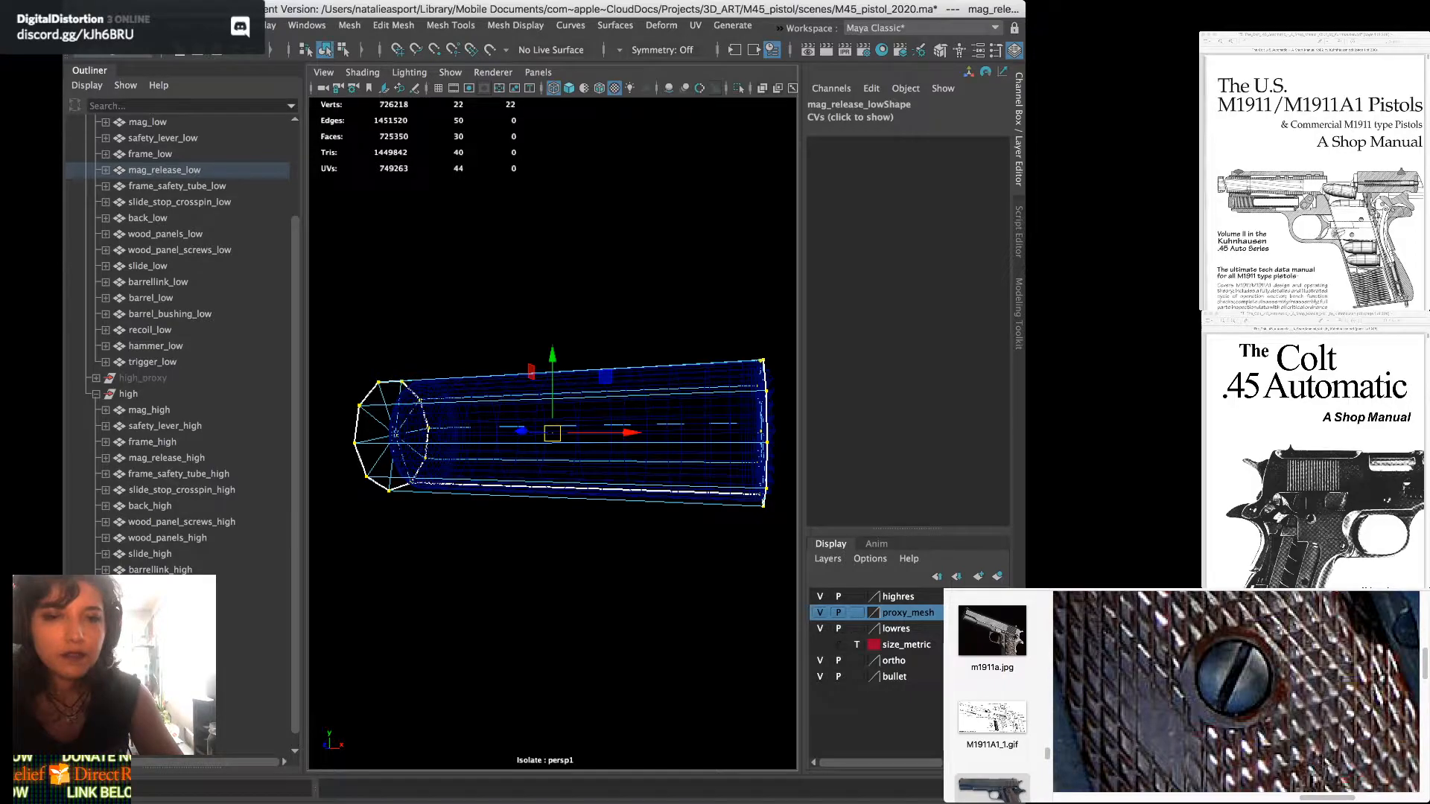
Move only the vertices at the smooth, overhanging end of mag_release_low inward along its length to meet the end of mag_release_high
left_click(341, 348)
left_click_drag(341, 348, 445, 533)
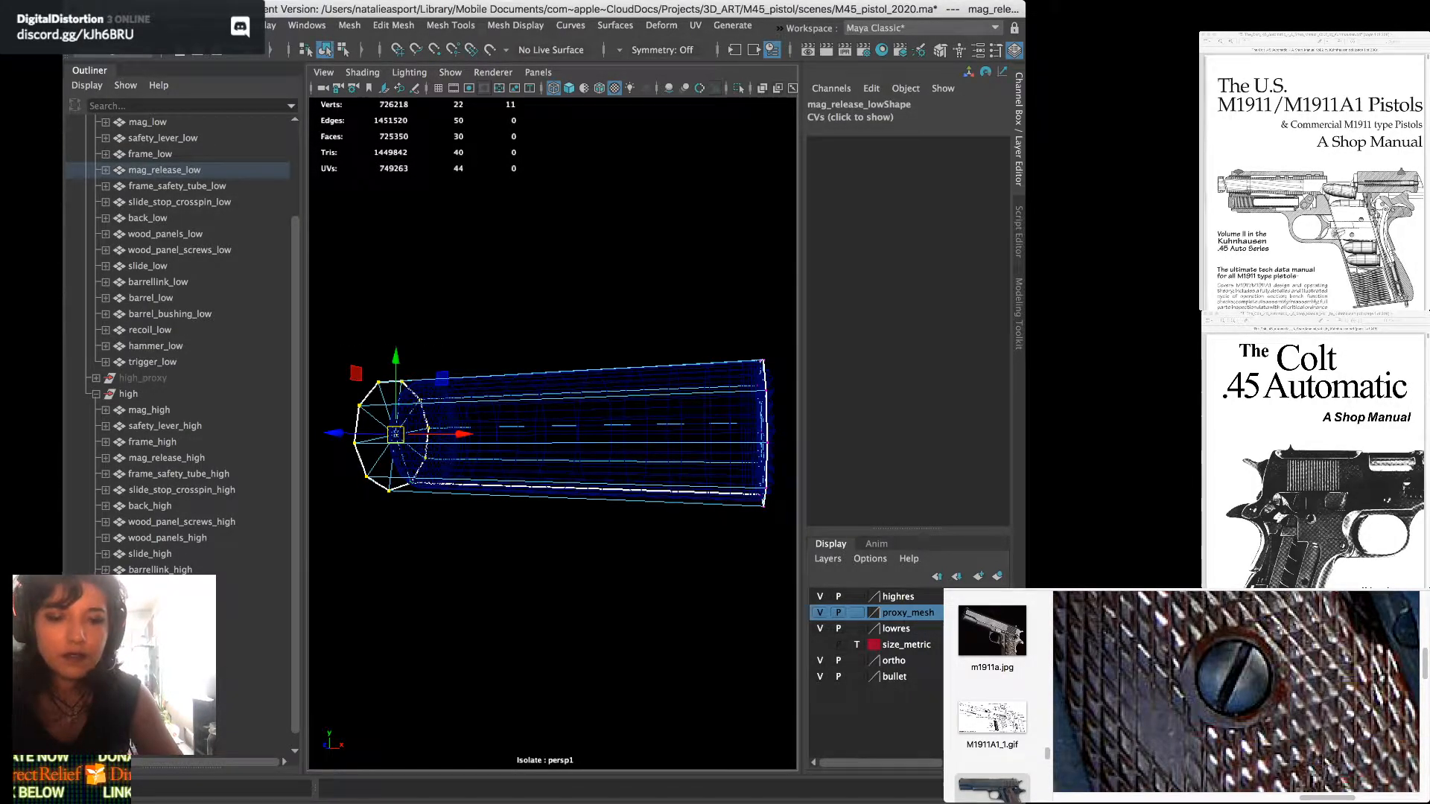
left_click_drag(447, 521, 471, 522, "alt")
left_click(166, 458)
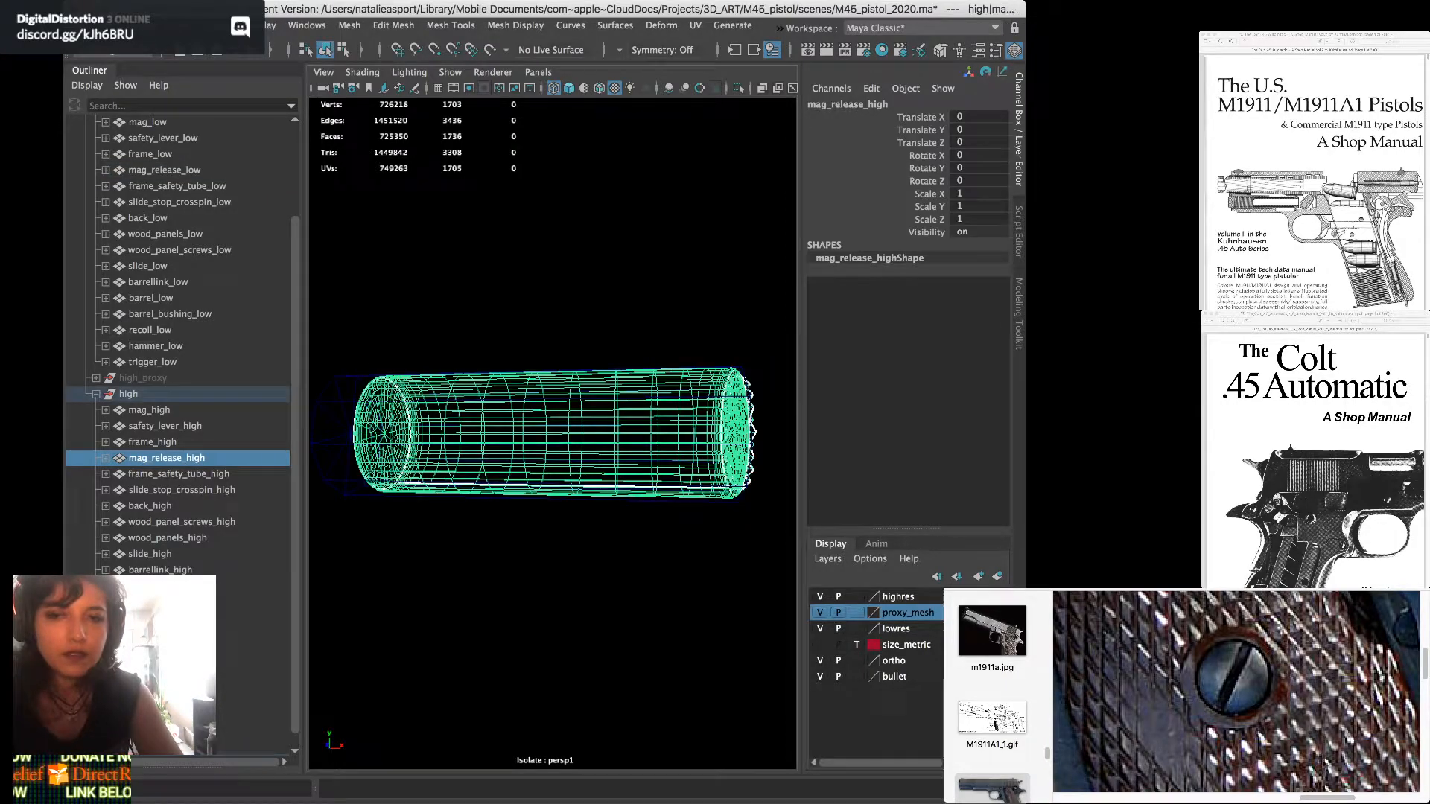
key("5")
key("z")
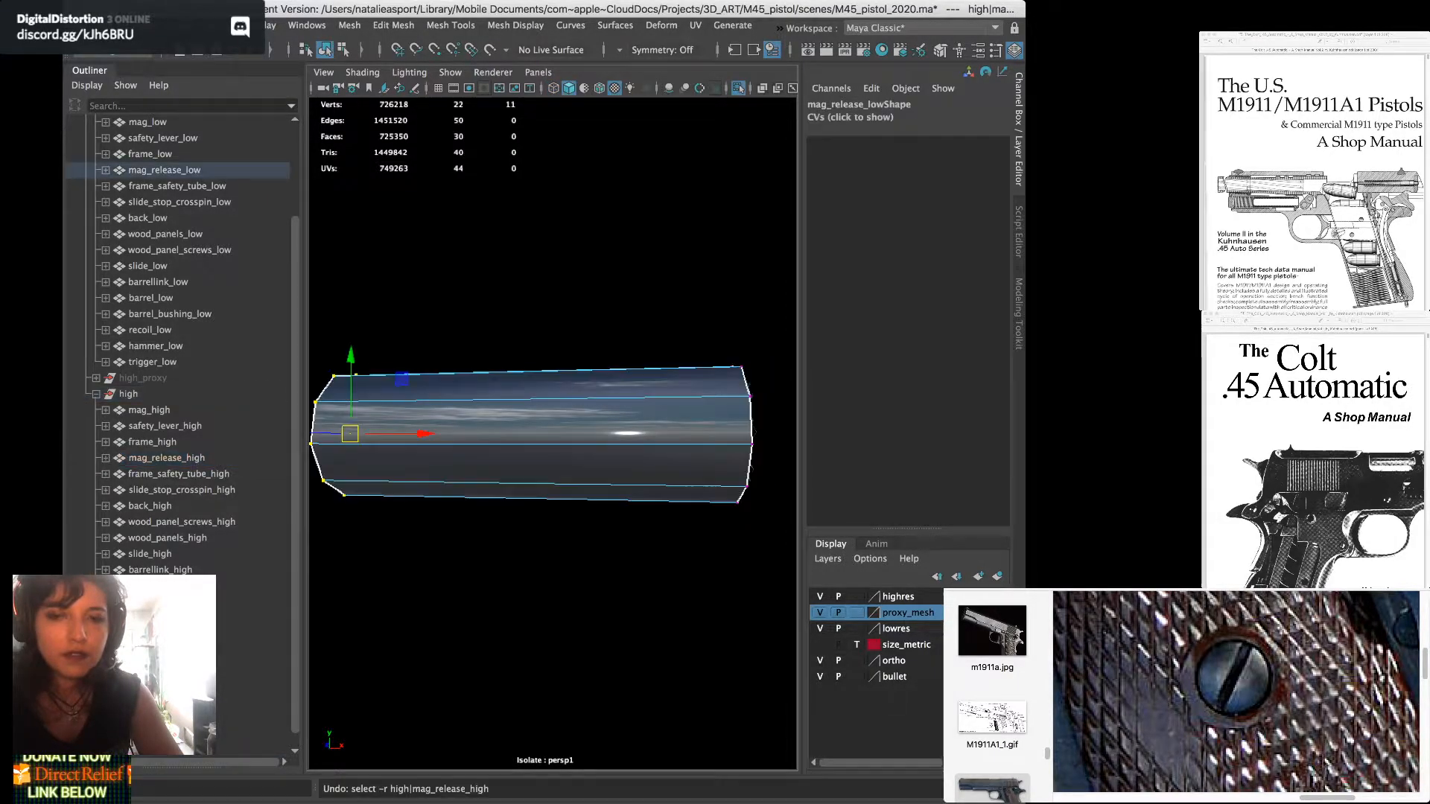
left_click_drag(462, 477, 512, 491, "alt")
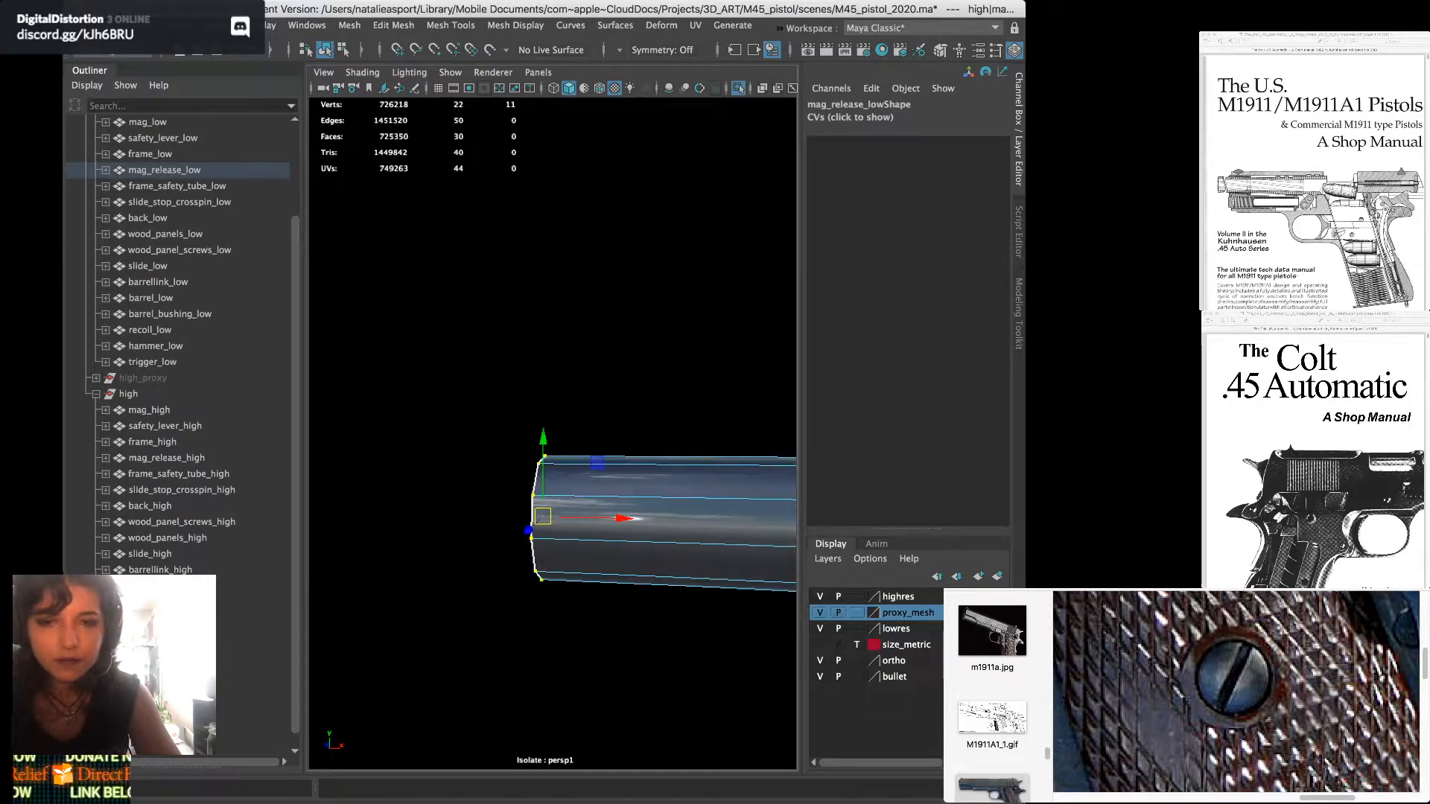
key("4")
left_click(623, 518)
left_click_drag(624, 518, 662, 520)
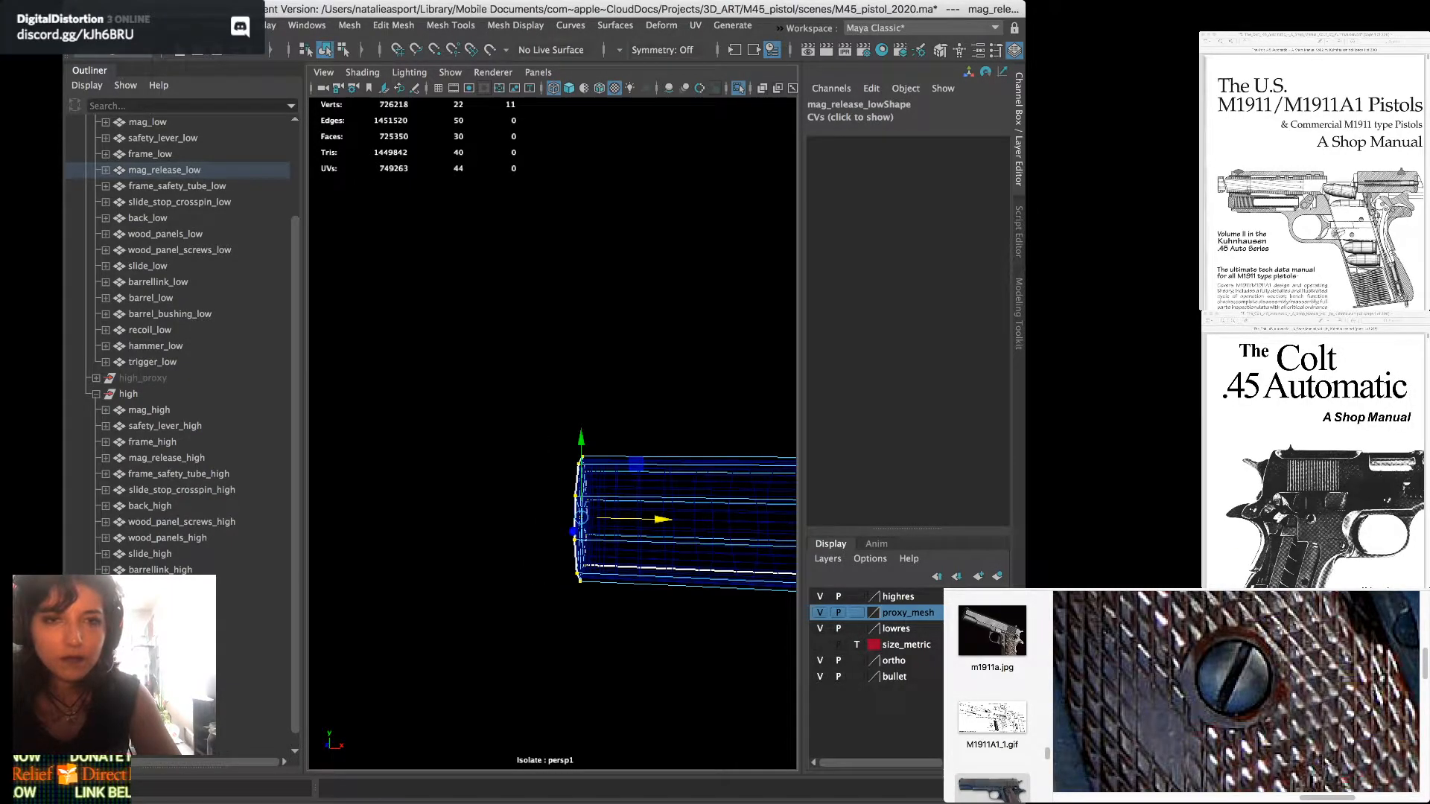
key("F8")
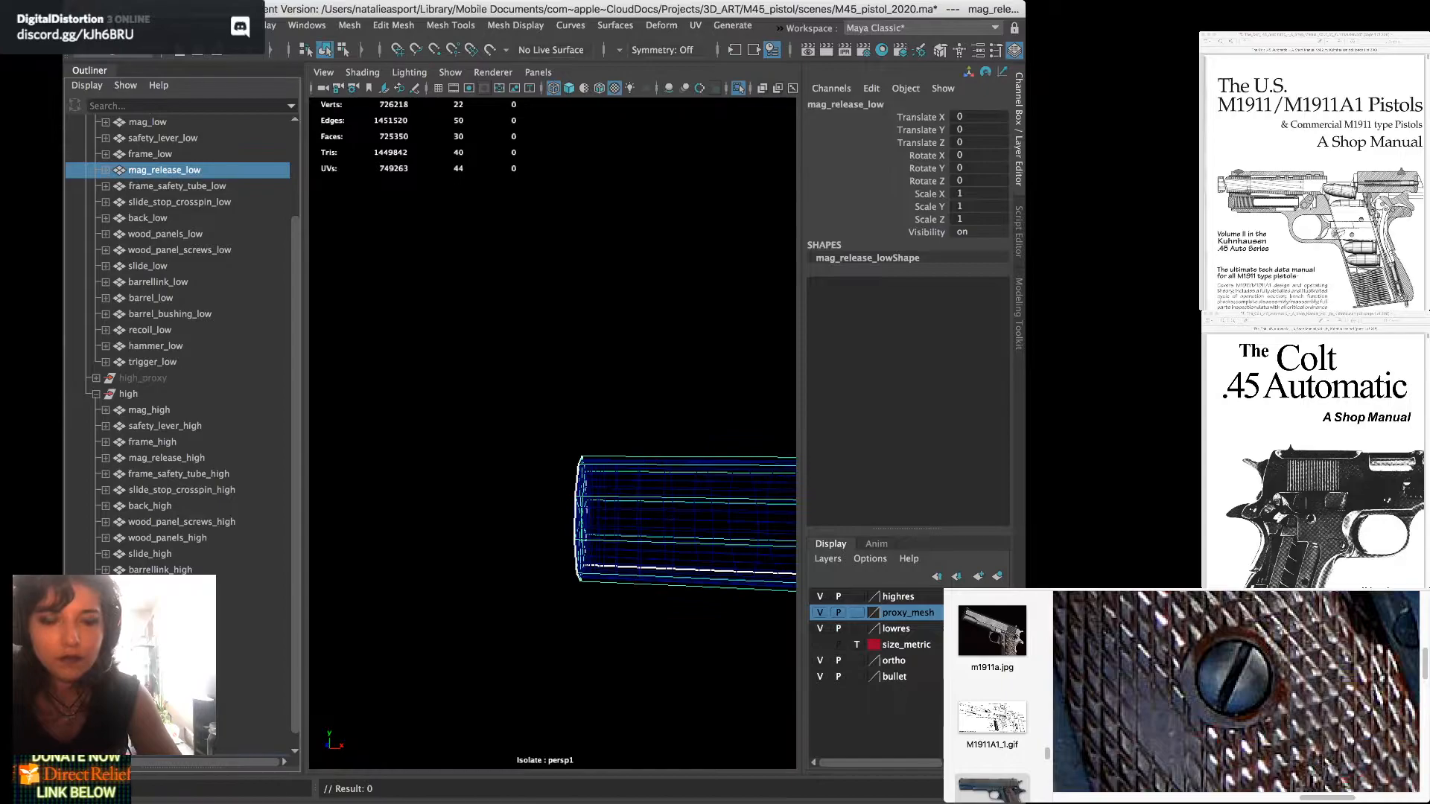
Compare the corrected mag_release_low with the textured button face of mag_release_high in shaded view, and isolate mag_release_high
key("f")
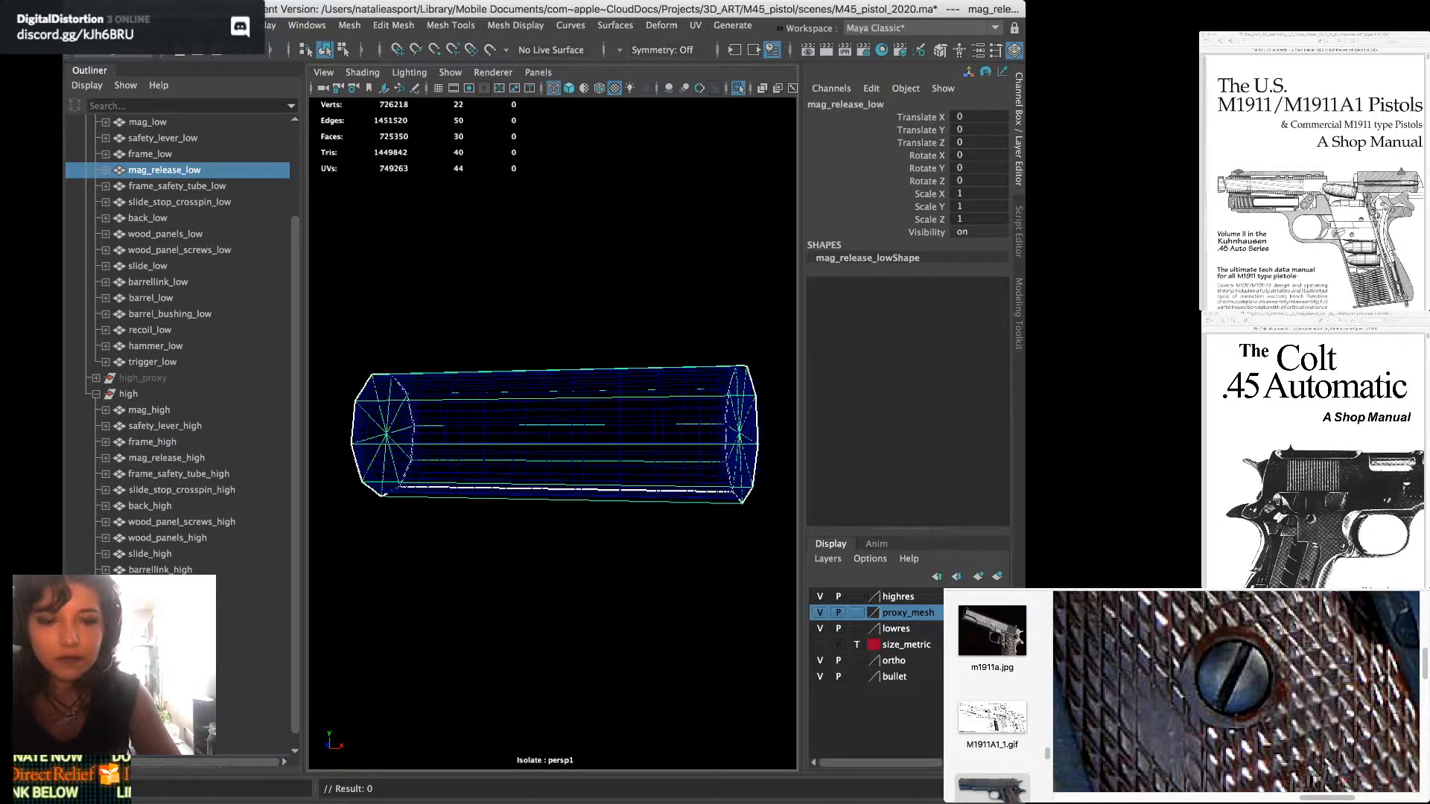
key("5")
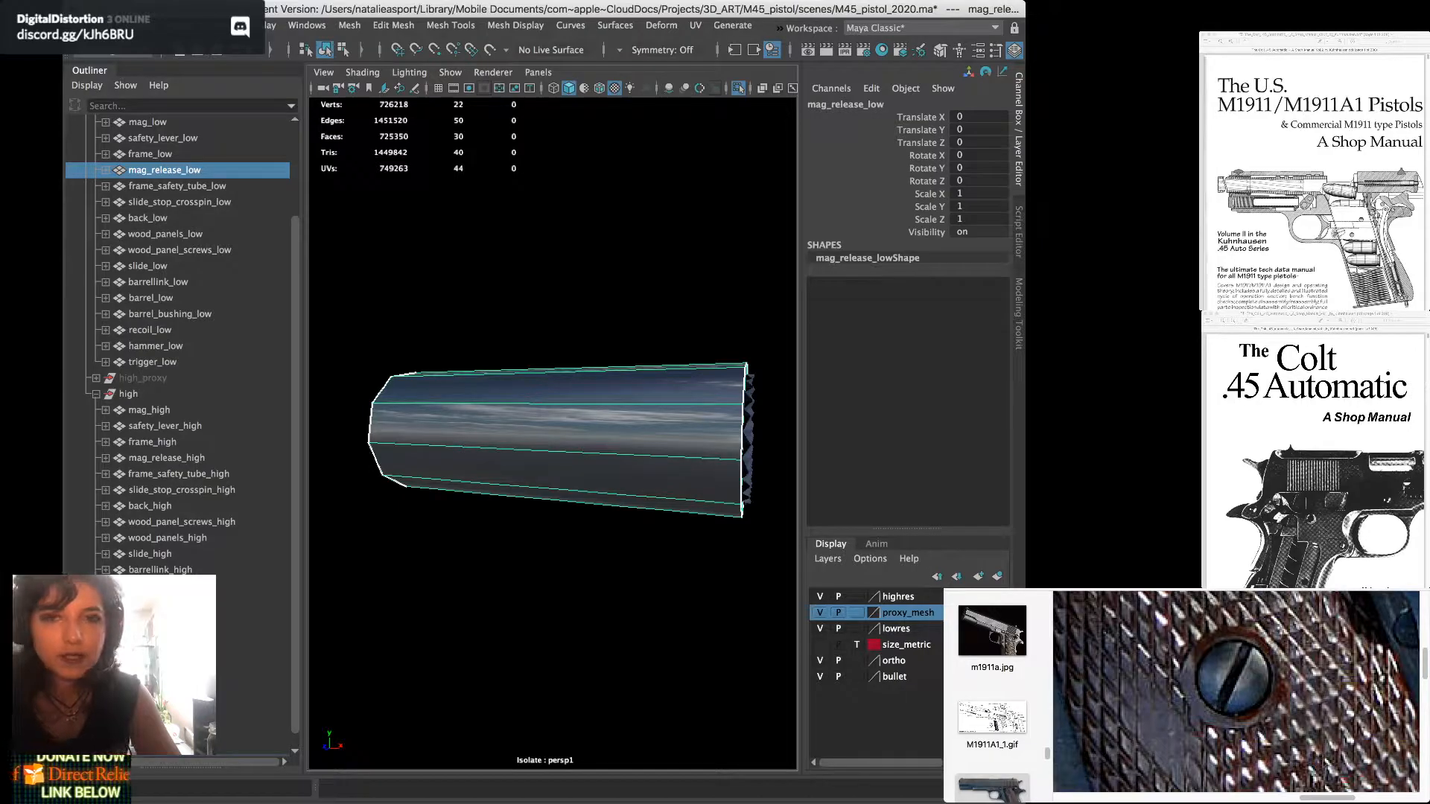
left_click_drag(566, 440, 521, 447, "alt")
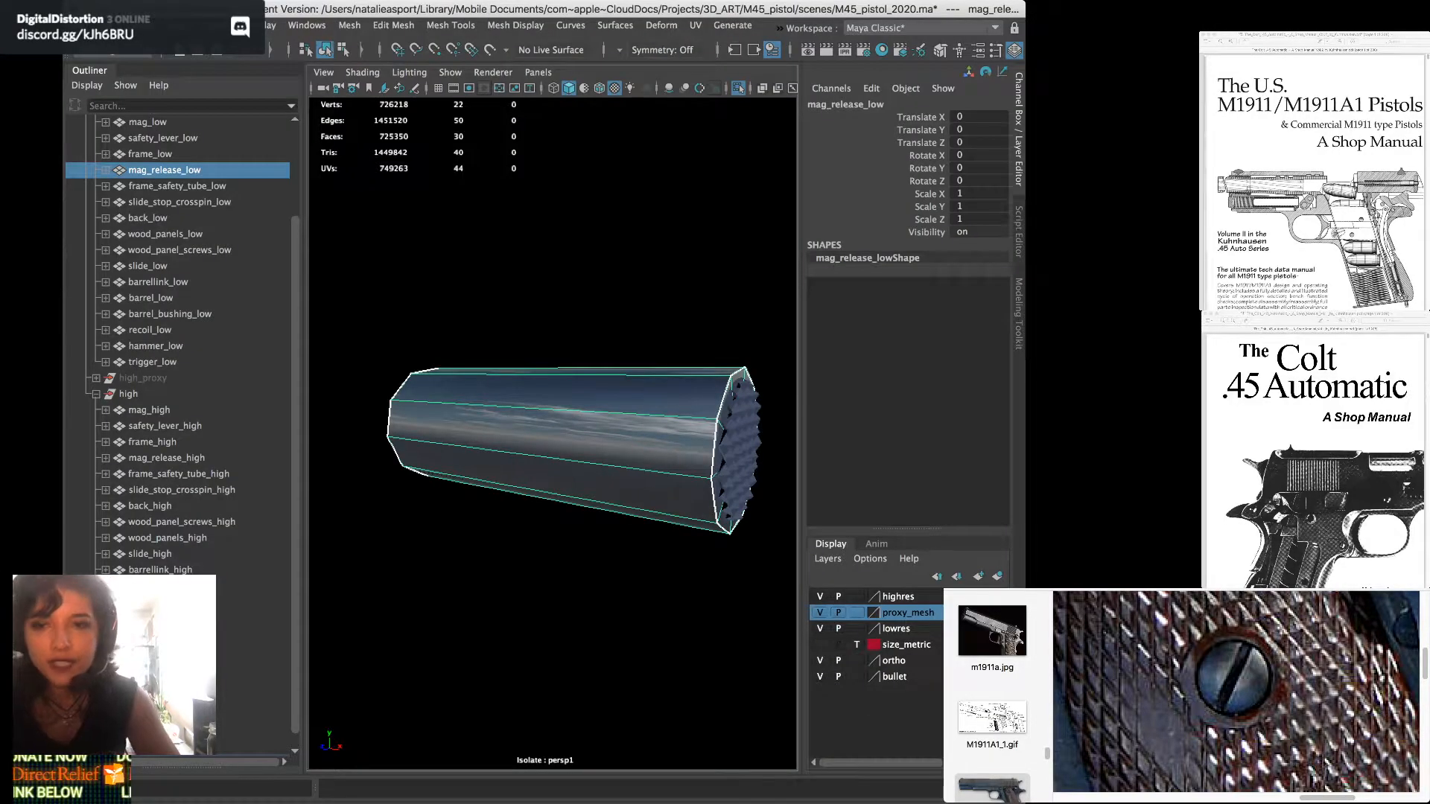
left_click_drag(551, 447, 517, 447, "alt")
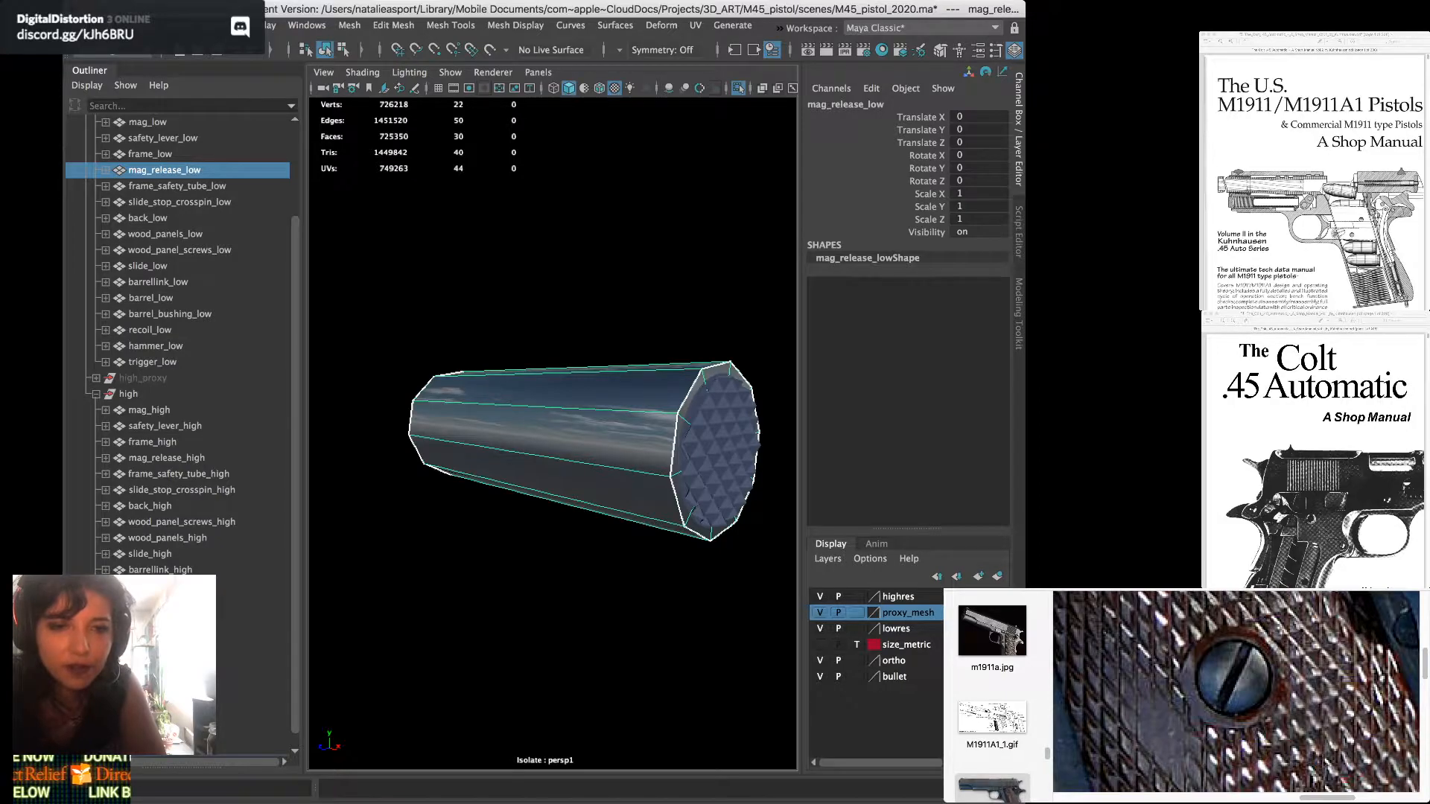
left_click(167, 458)
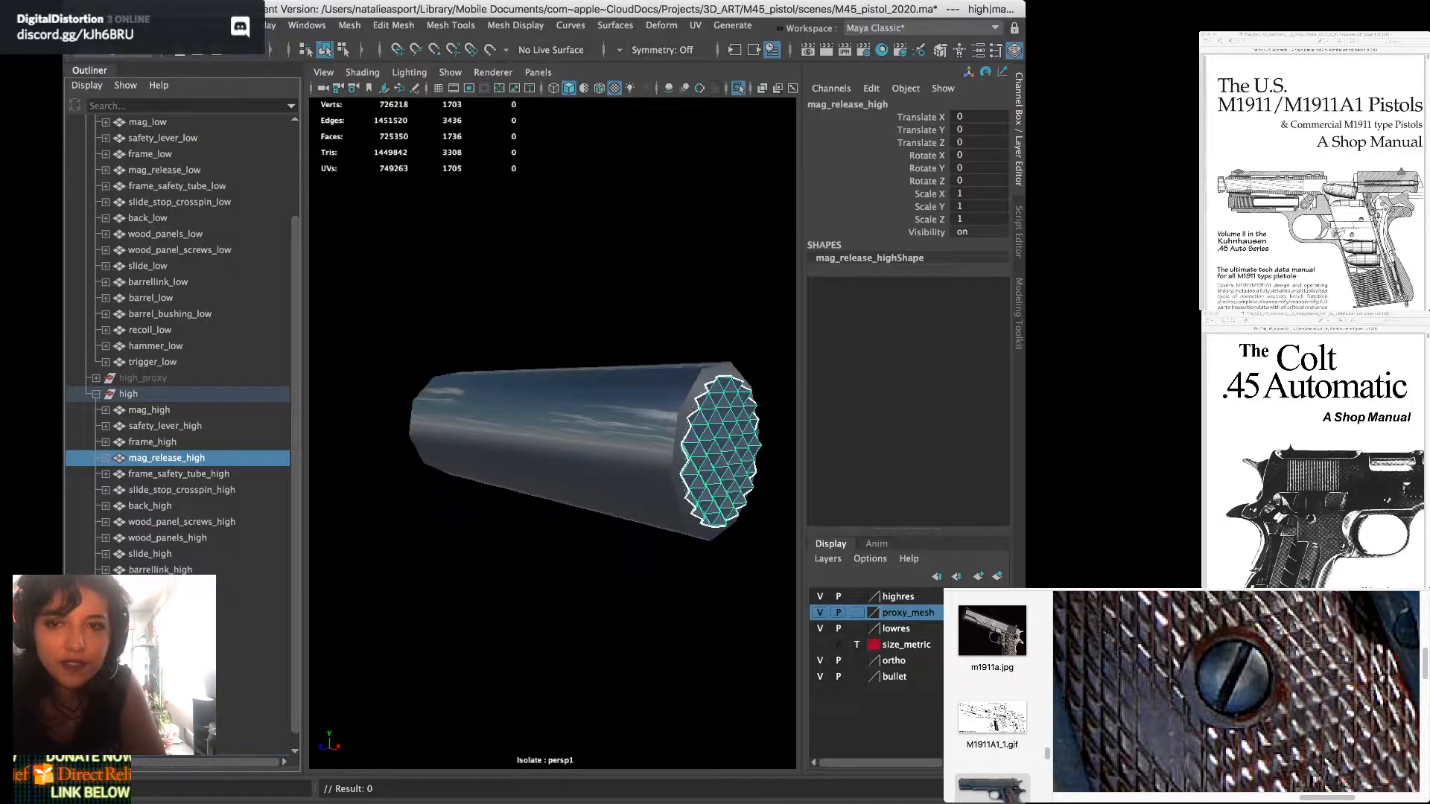
left_click(738, 88)
left_click(738, 88)
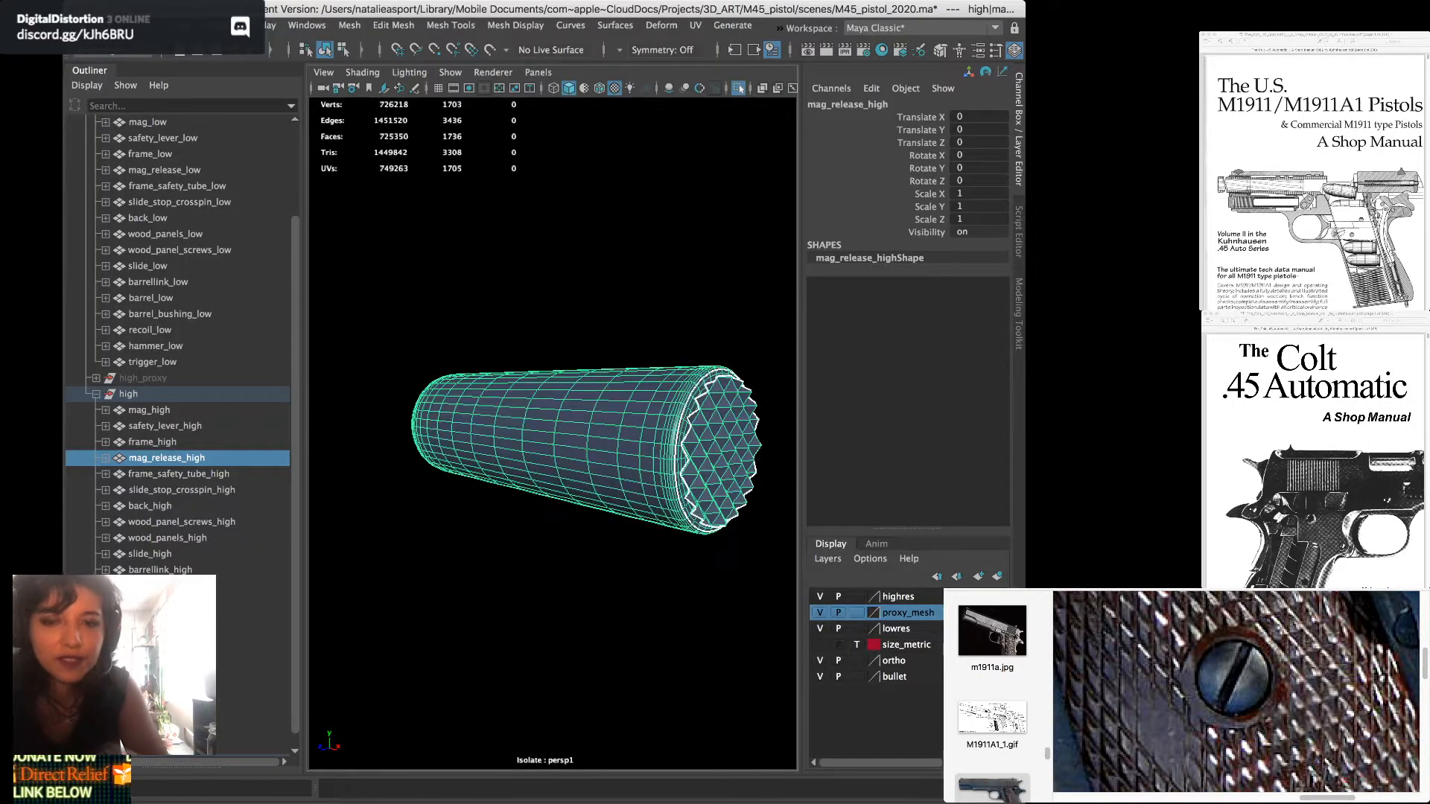
Inspect both ends of the isolated mag_release_high without its selection wireframe and bring back the full pistol
left_click(551, 596)
left_click_drag(551, 476, 387, 419, "alt")
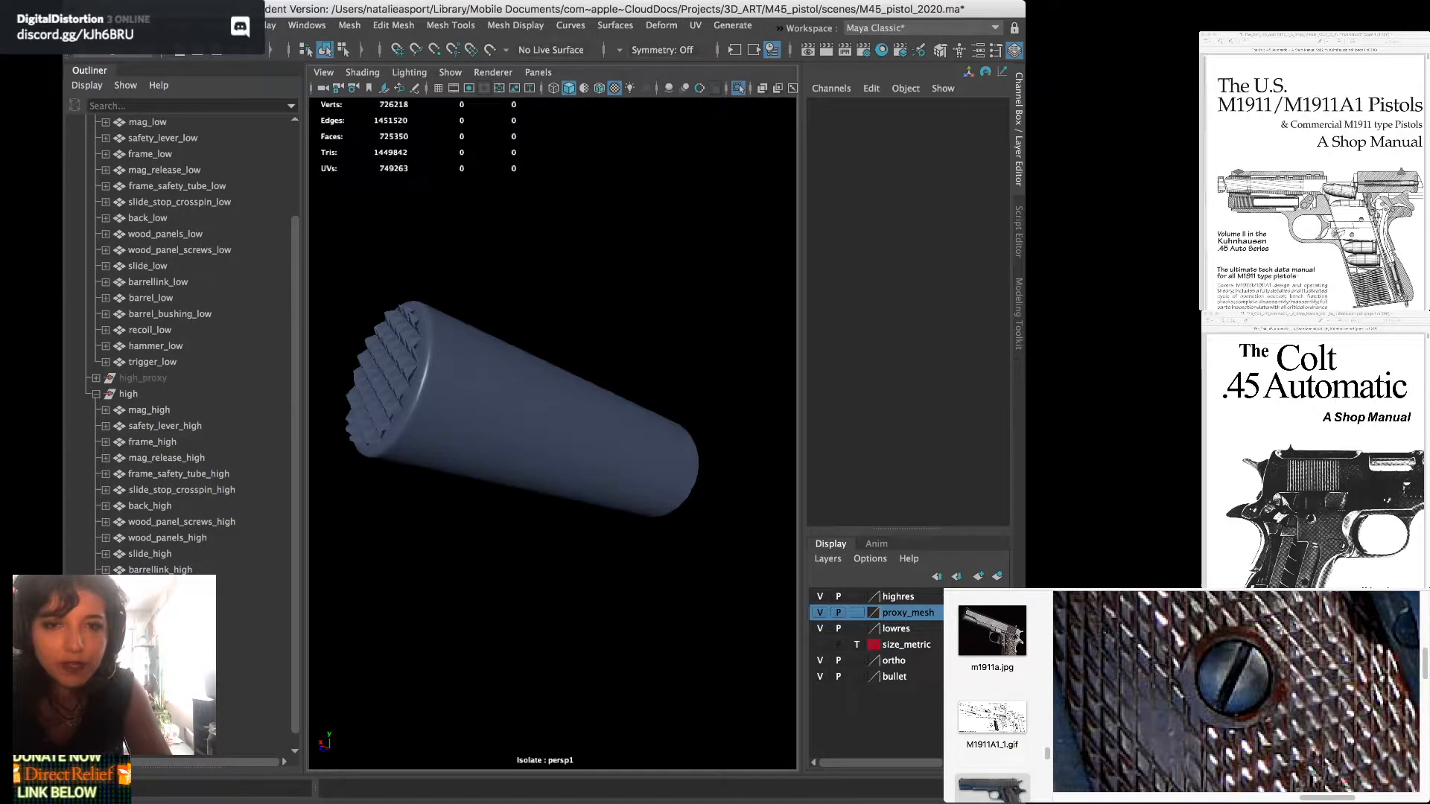
left_click_drag(462, 414, 687, 498, "alt")
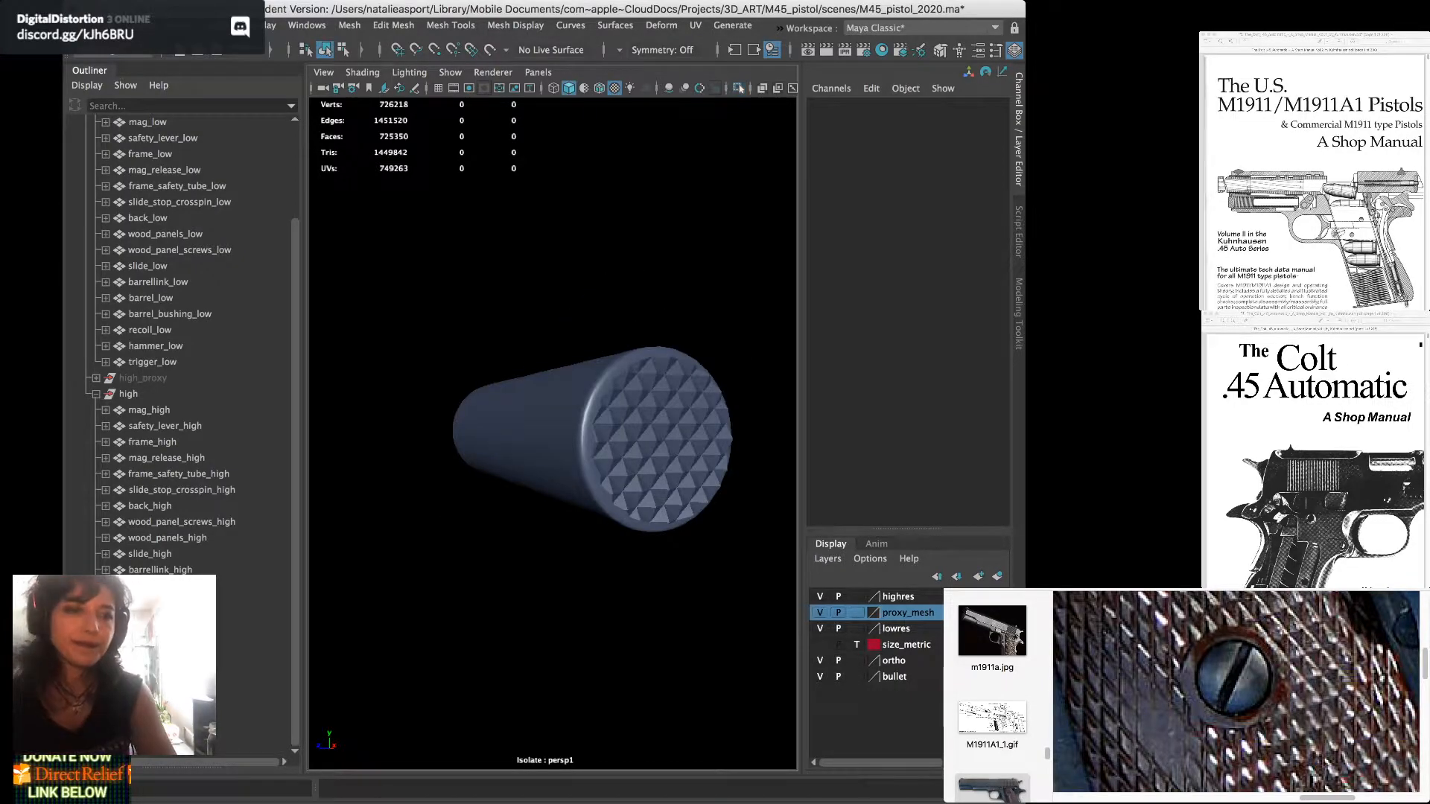
key("ctrl+1")
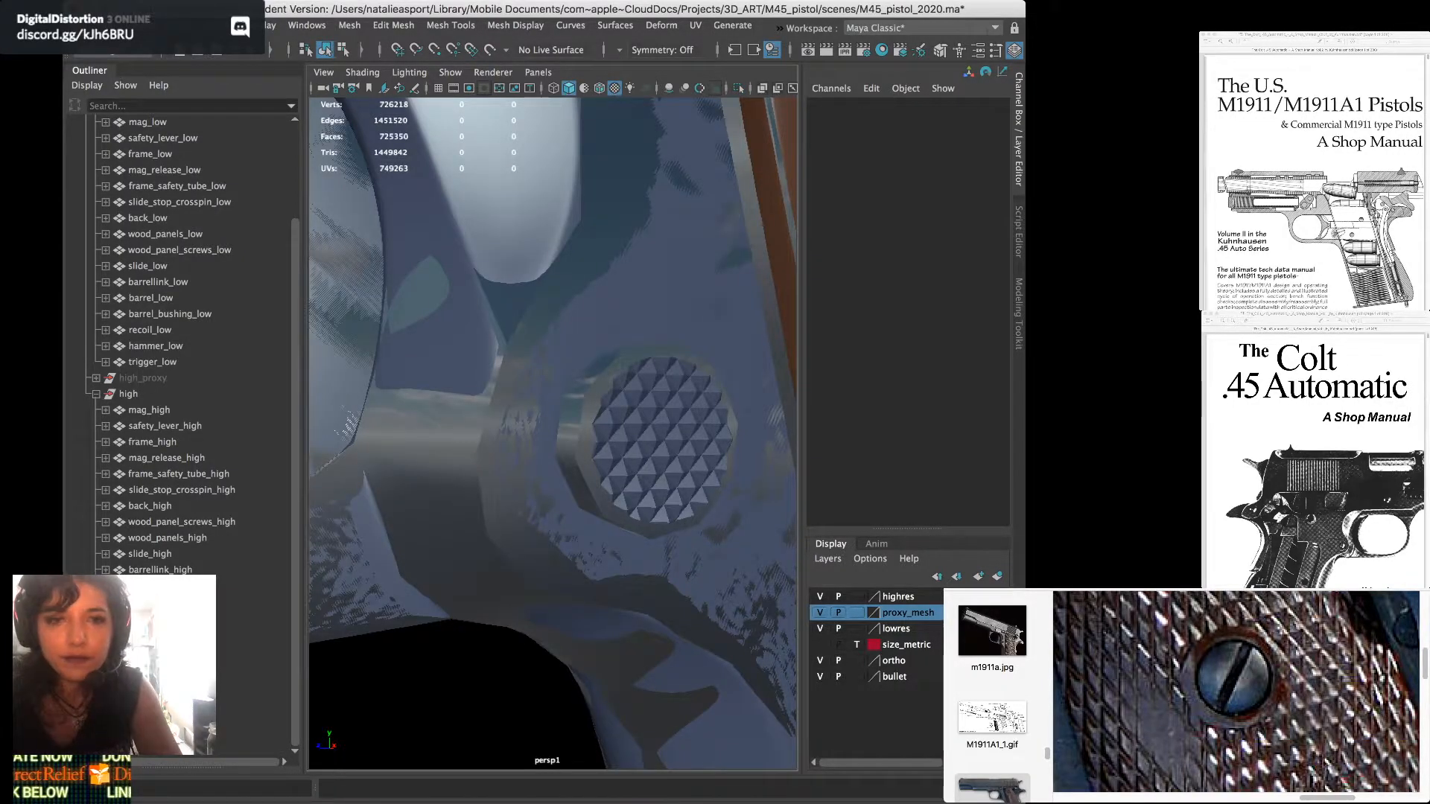
Examine the whole shaded pistol from its grip side, including the grip panel, screws and magazine release
key("a")
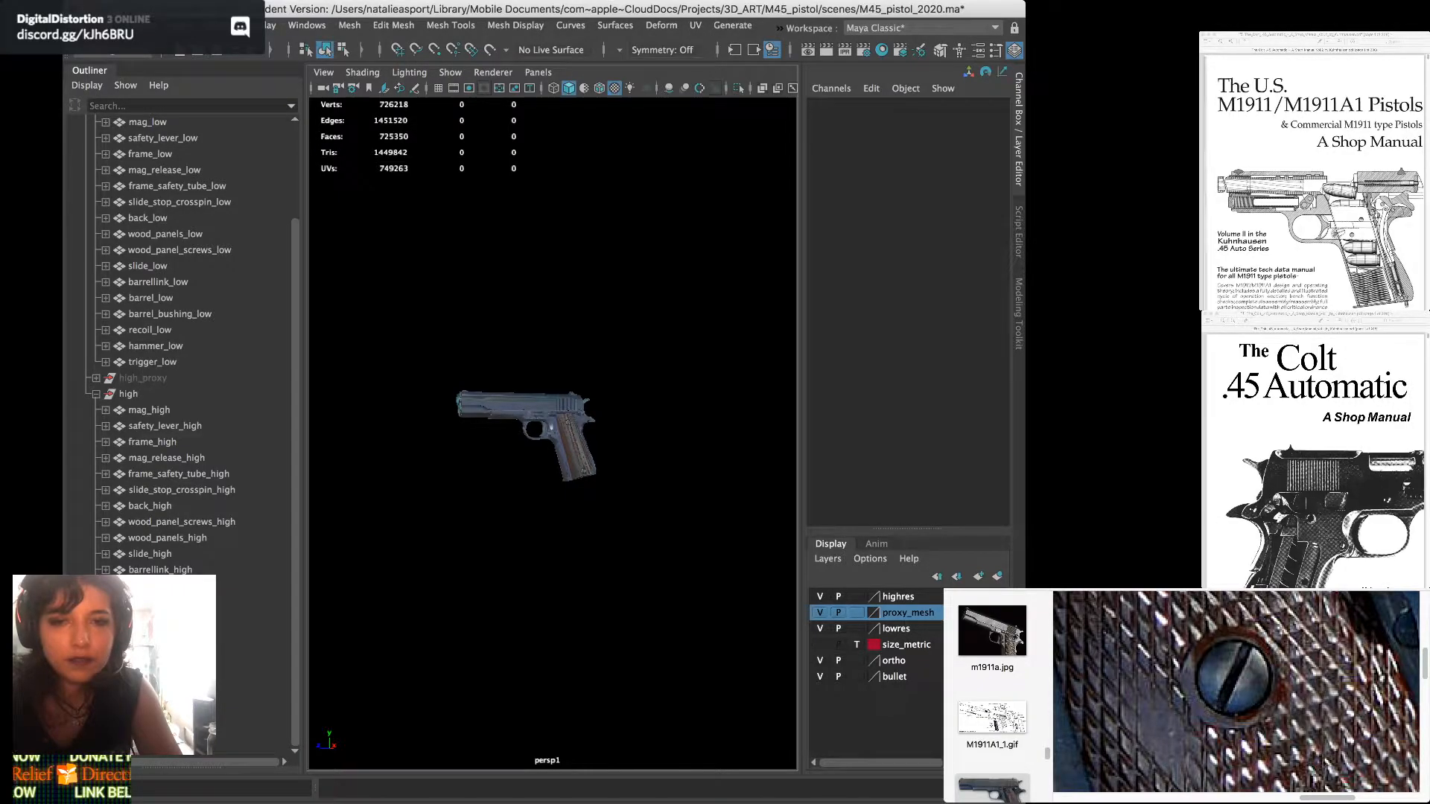
key("super+z")
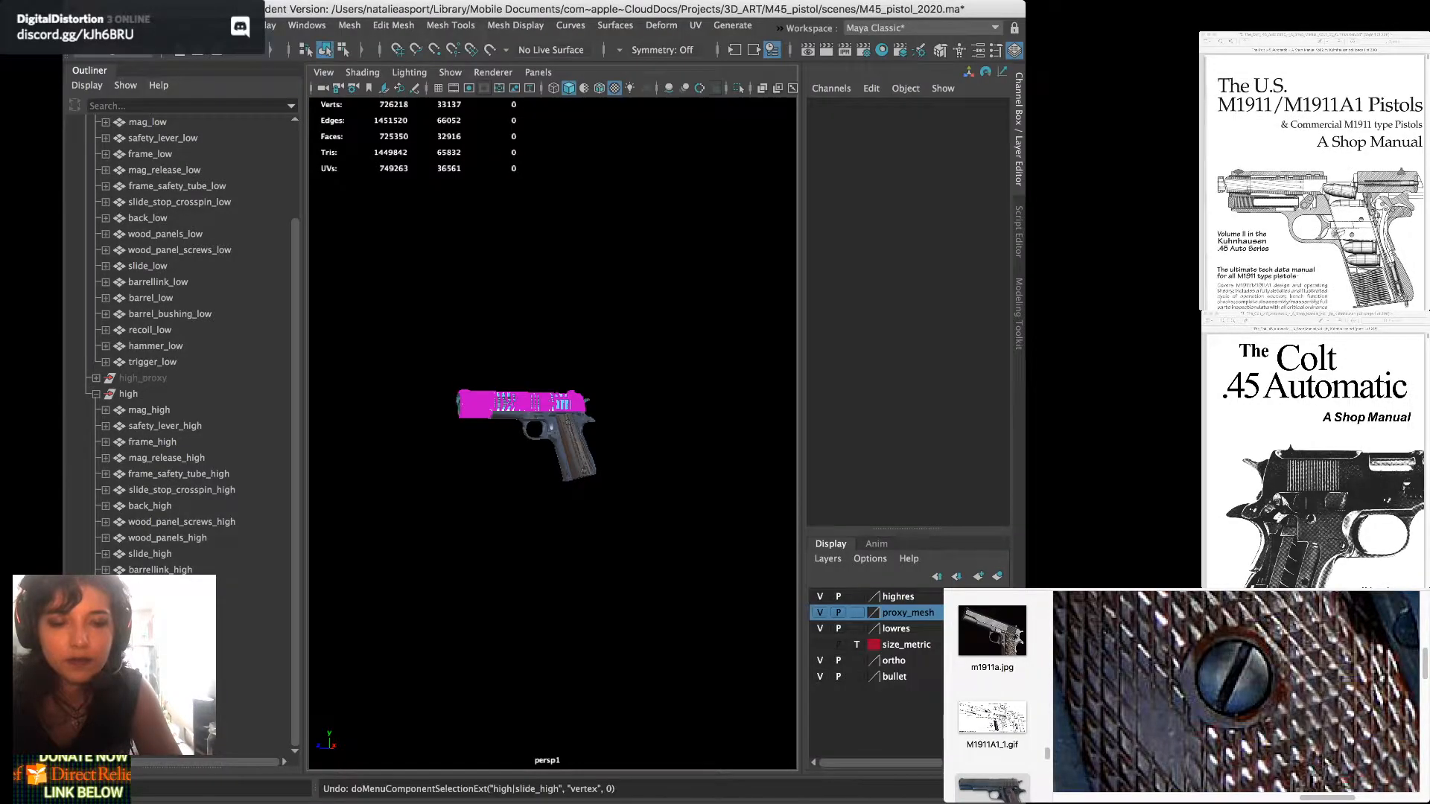
scroll(552, 434, "up", 5)
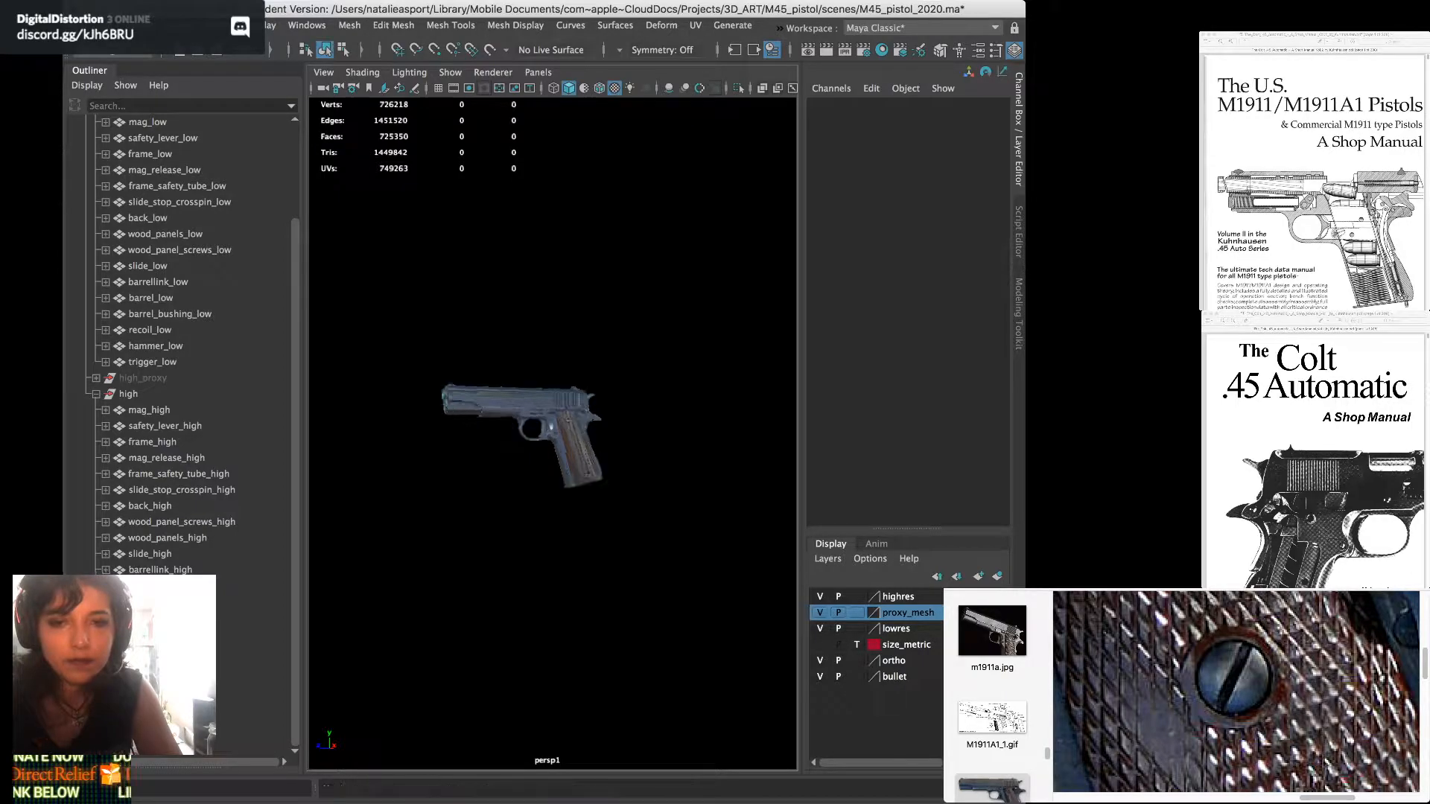
scroll(553, 434, "down", 5)
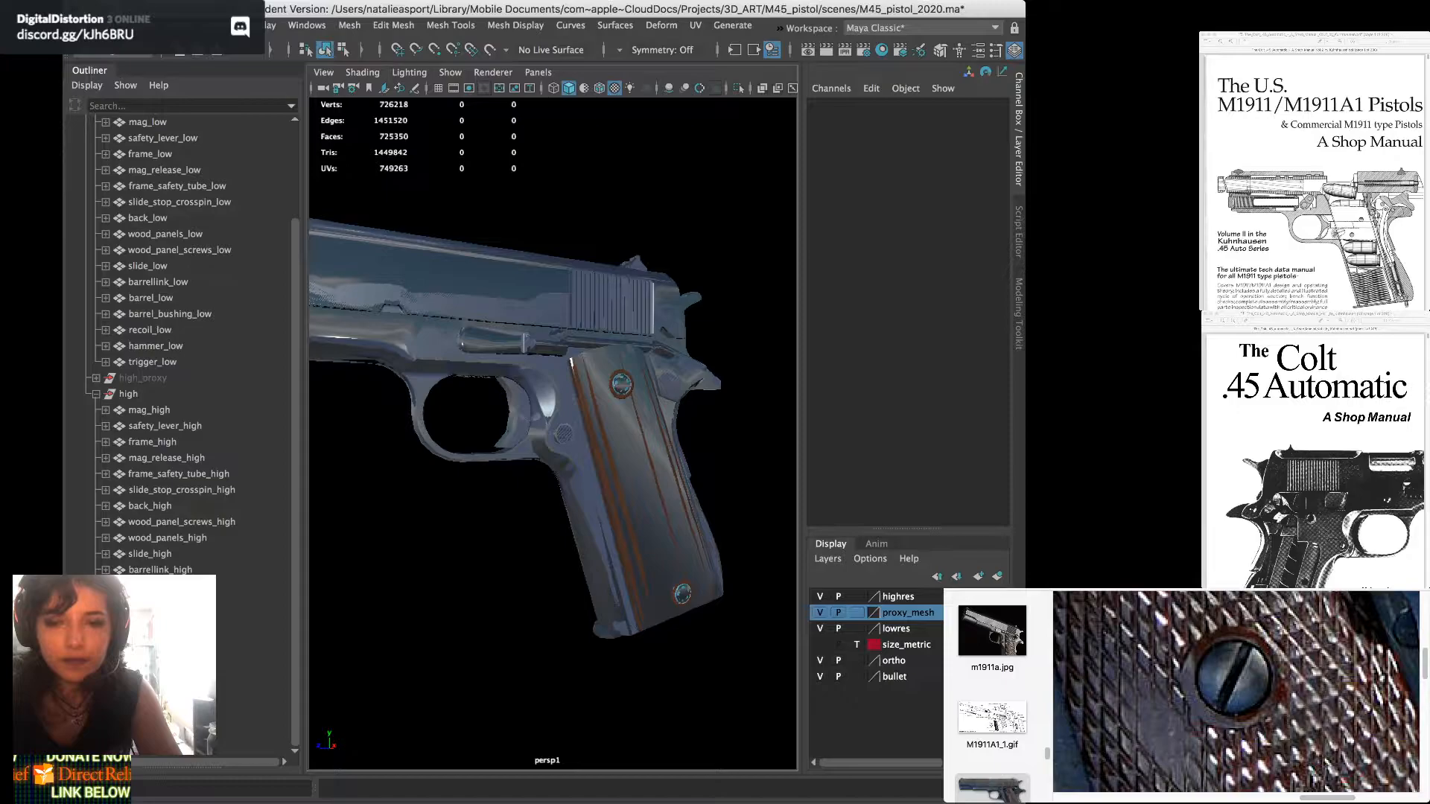
scroll(552, 434, "down", 2)
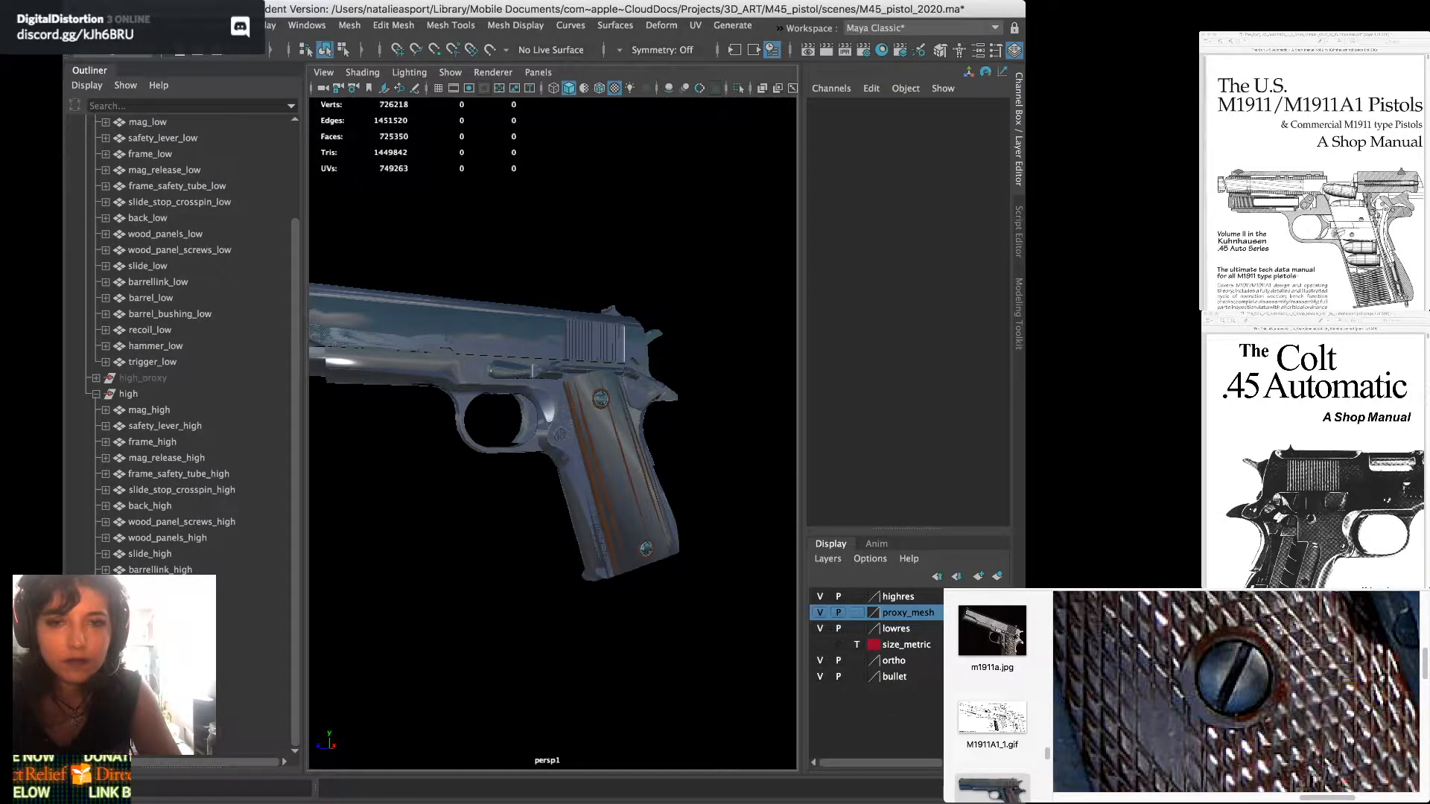
scroll(553, 434, "down", 3)
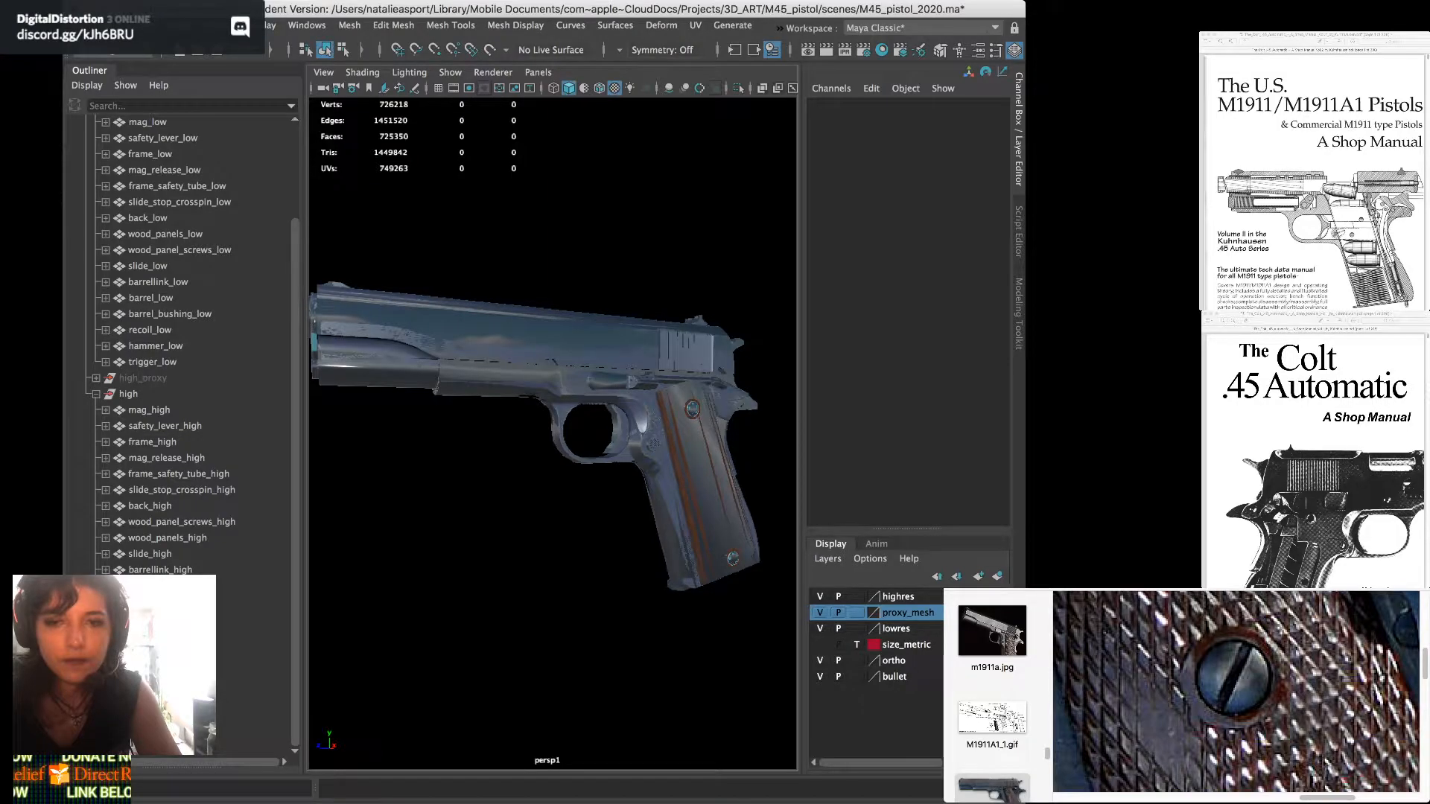
scroll(553, 434, "down", 2)
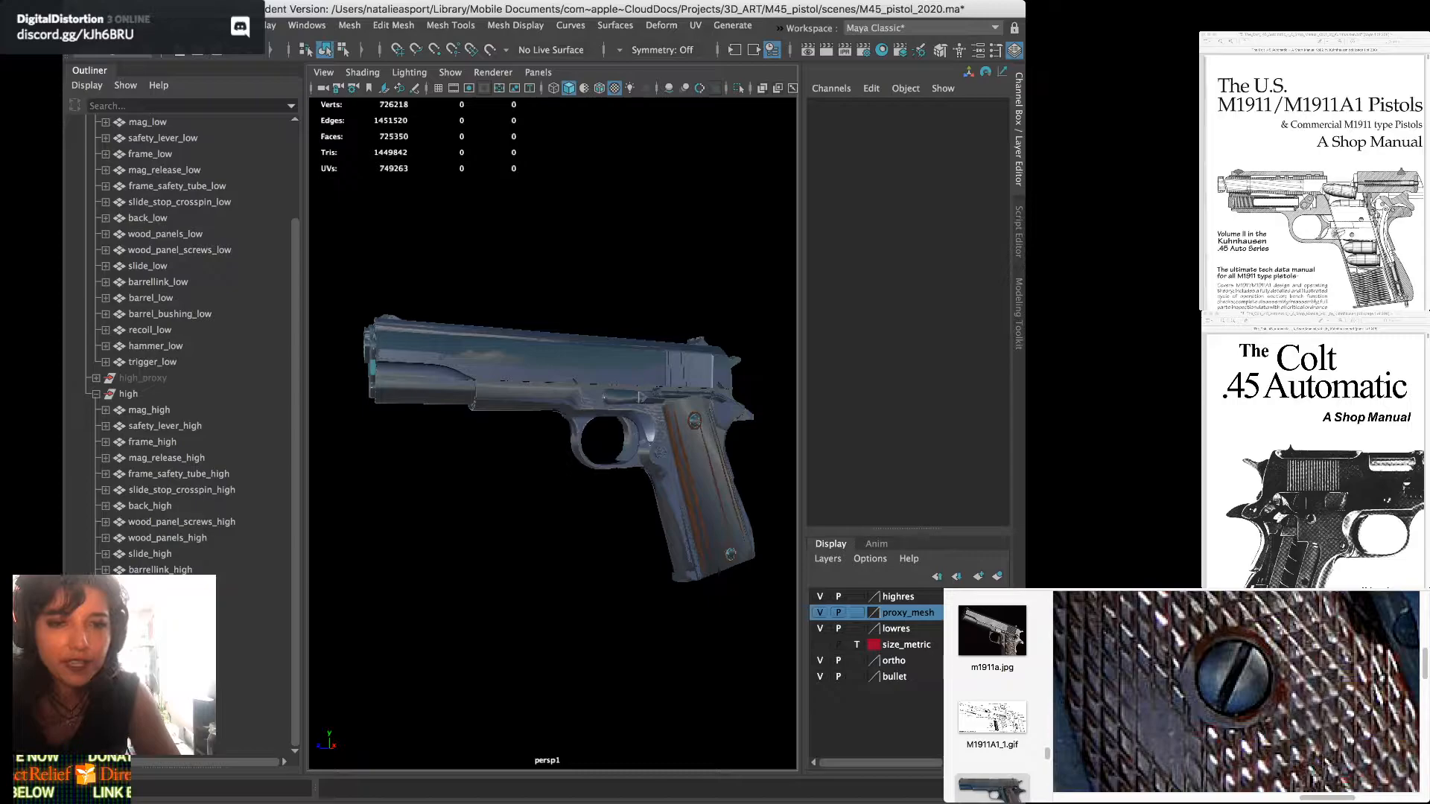
Isolate and frame the high-poly trigger mesh together with trigger_low to compare the pair
left_click(149, 410)
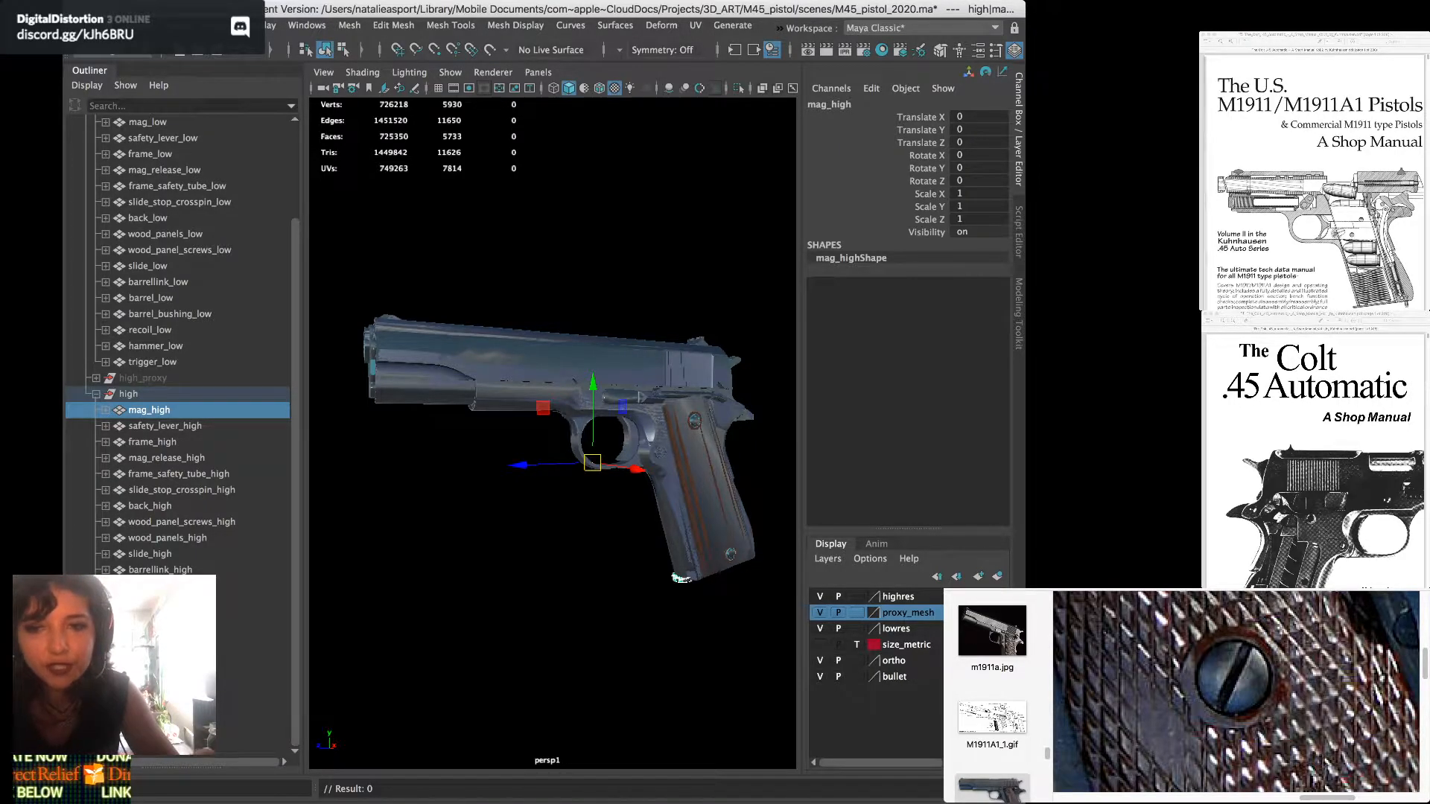
left_click(149, 651)
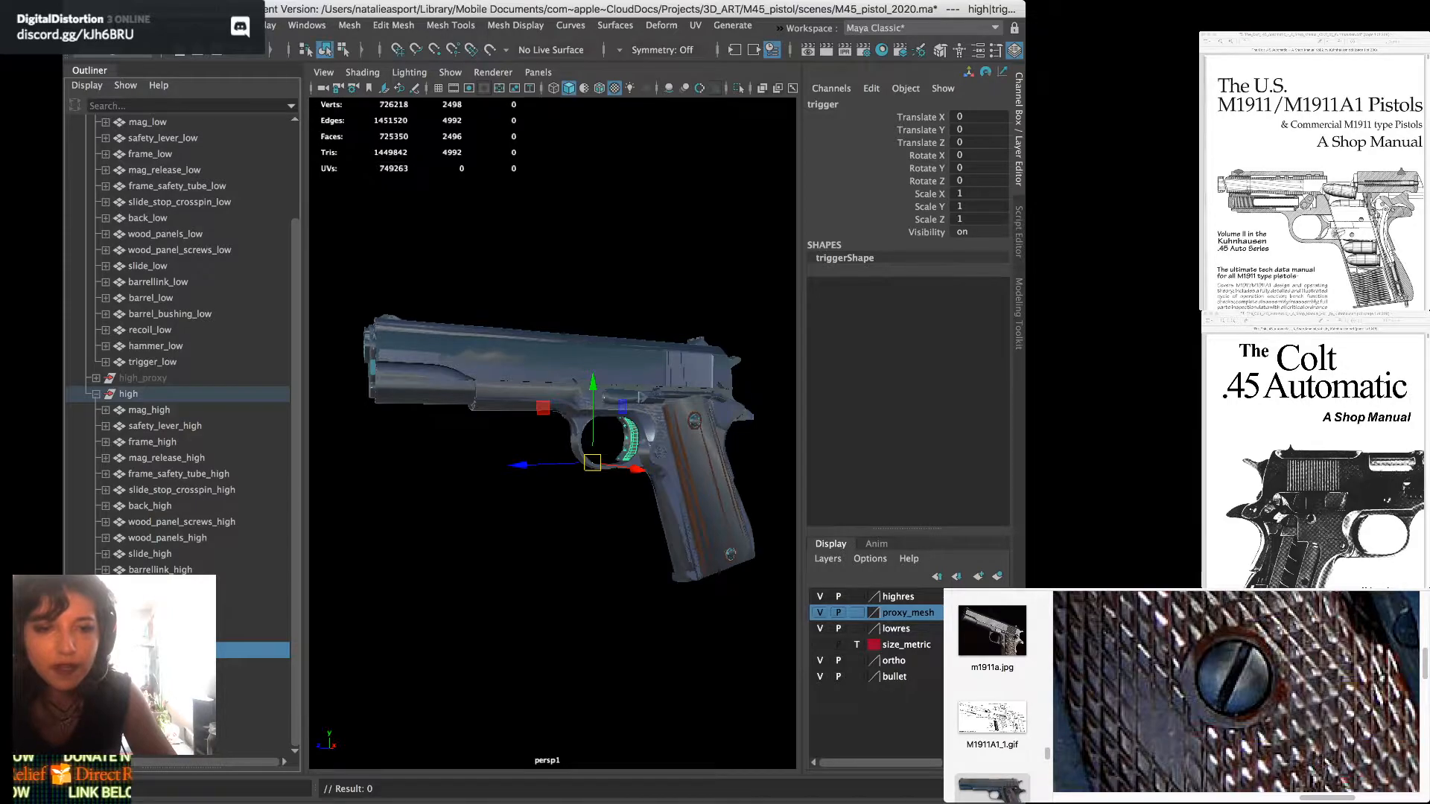
left_click(152, 362)
left_click(152, 650, "super")
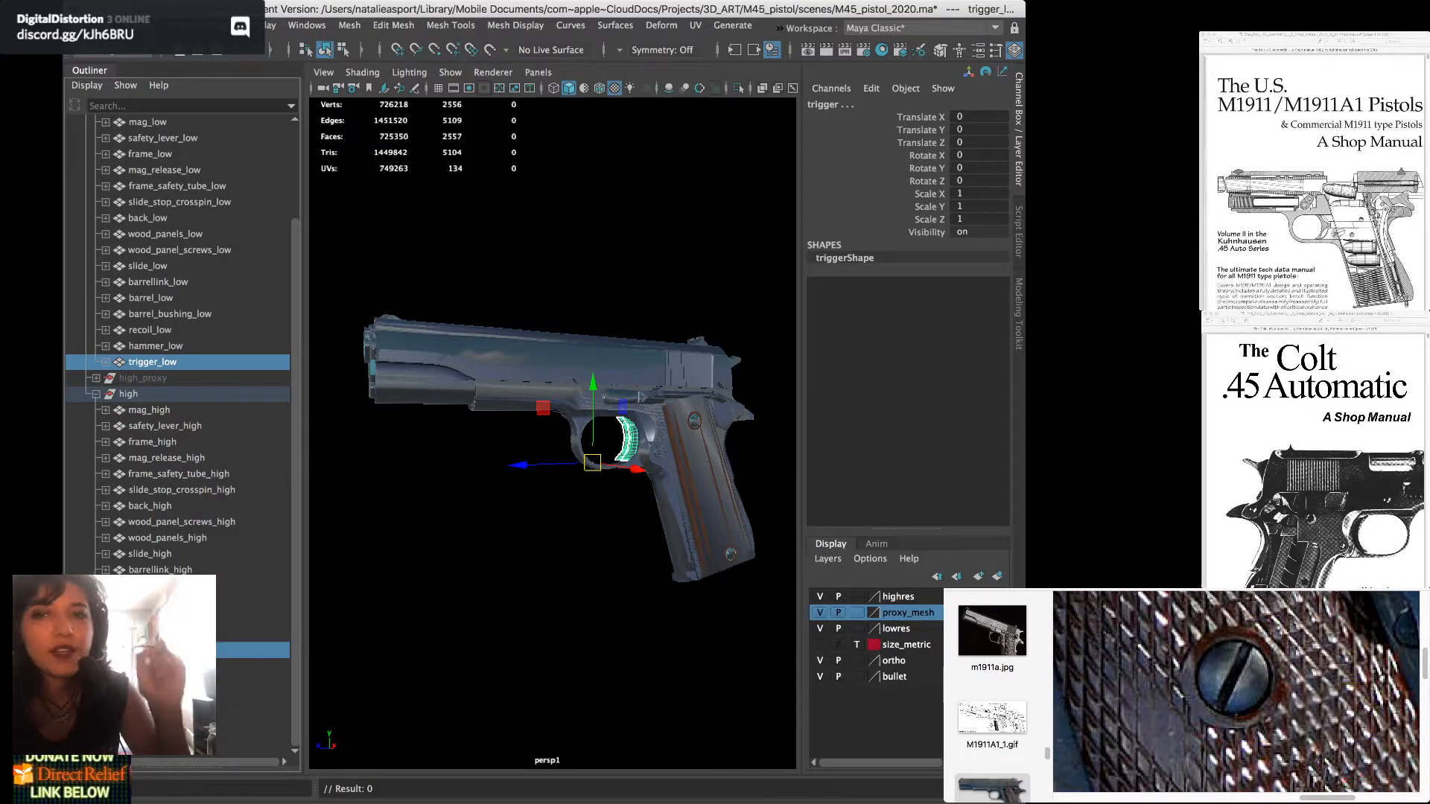
key("ctrl+1")
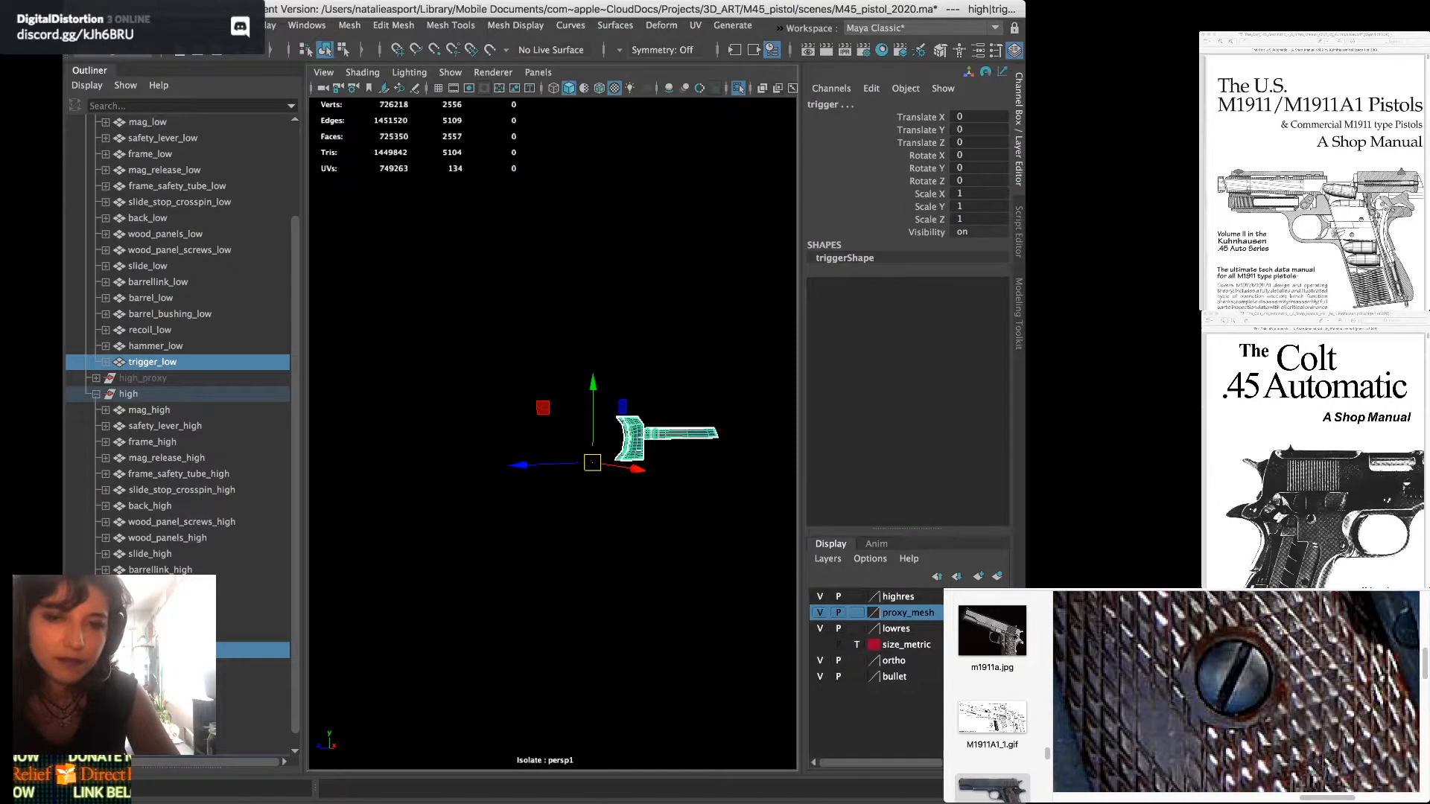
key("f")
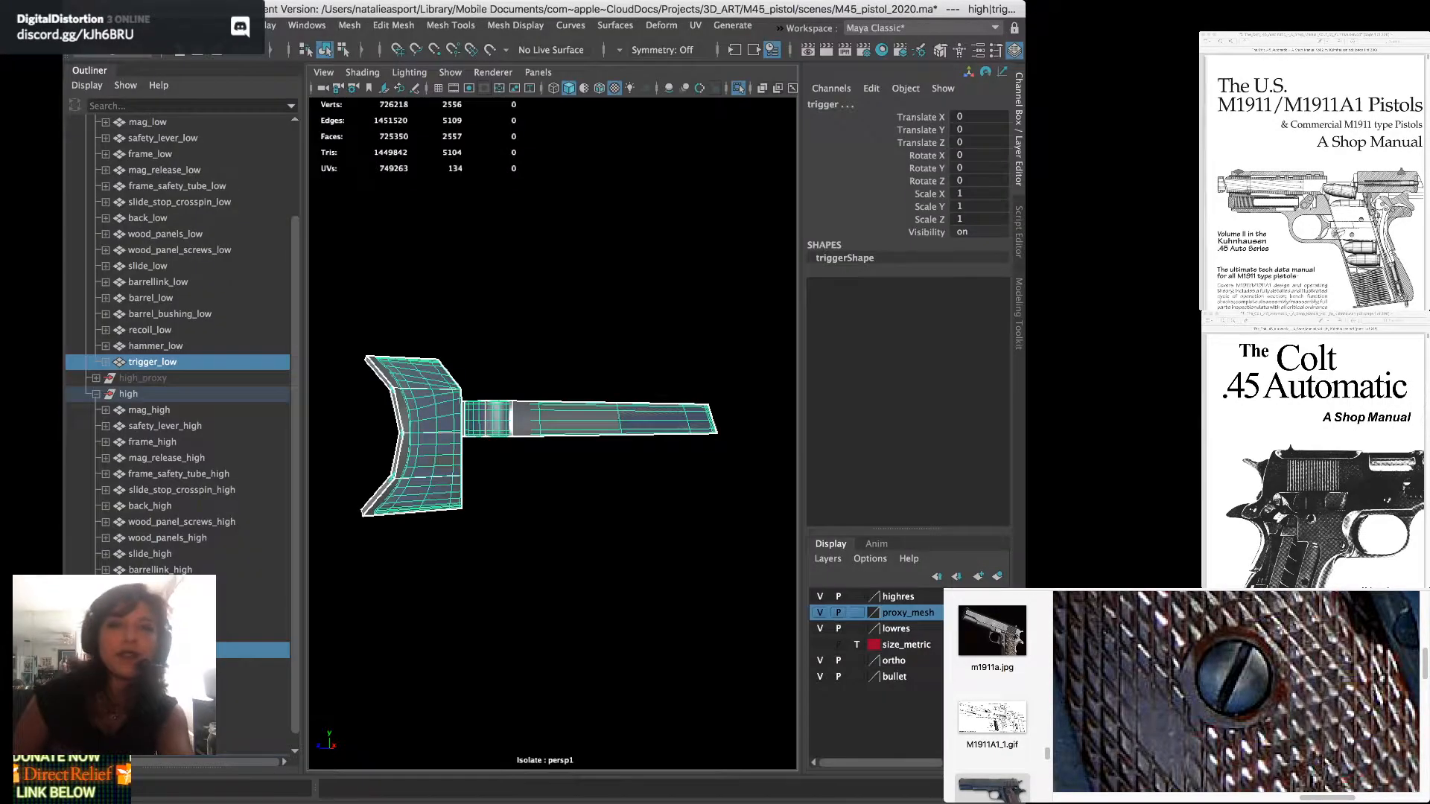
Rename the trigger mesh in the high group to trigger_high so that it pairs with trigger_low
left_click(152, 650)
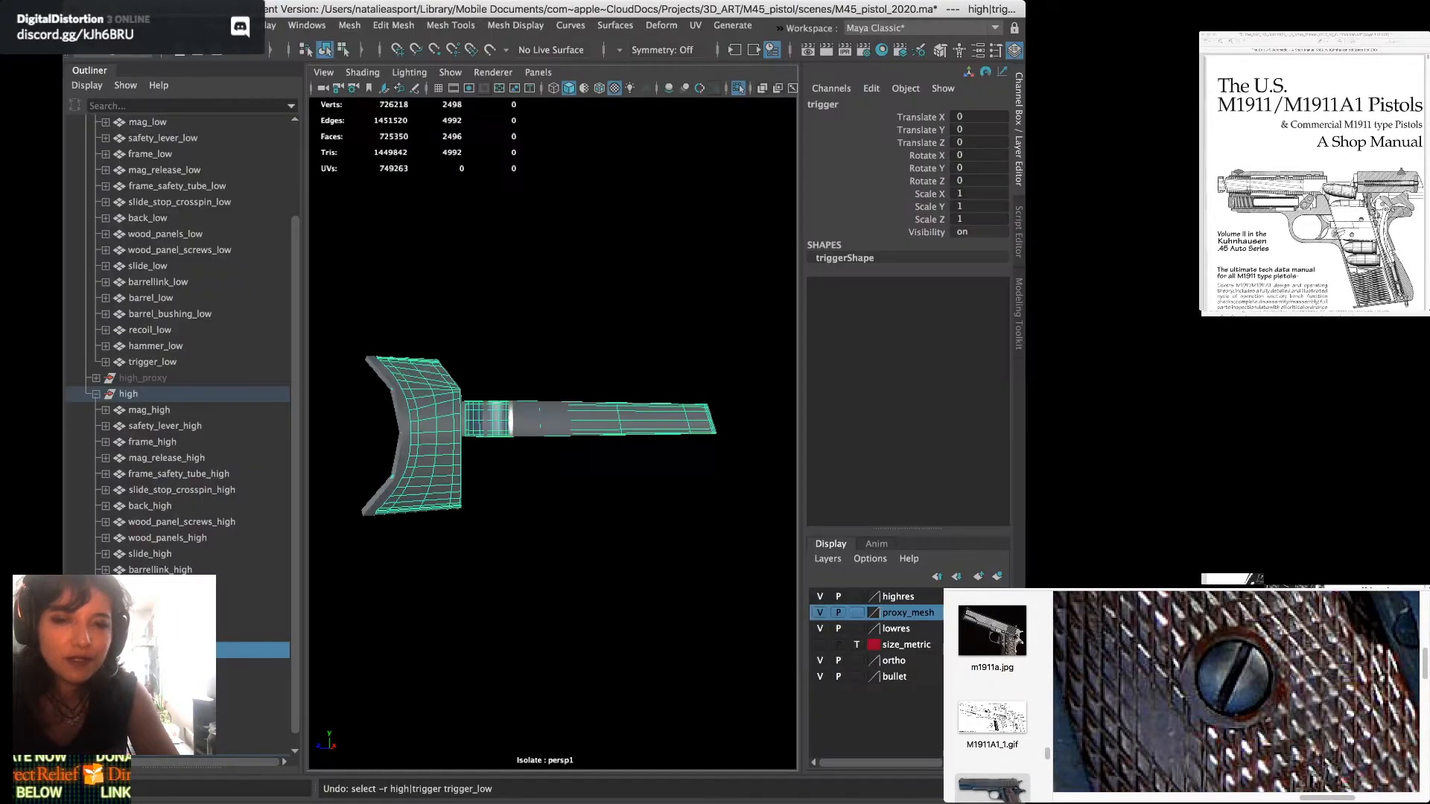
left_click_drag(574, 417, 527, 455, "alt")
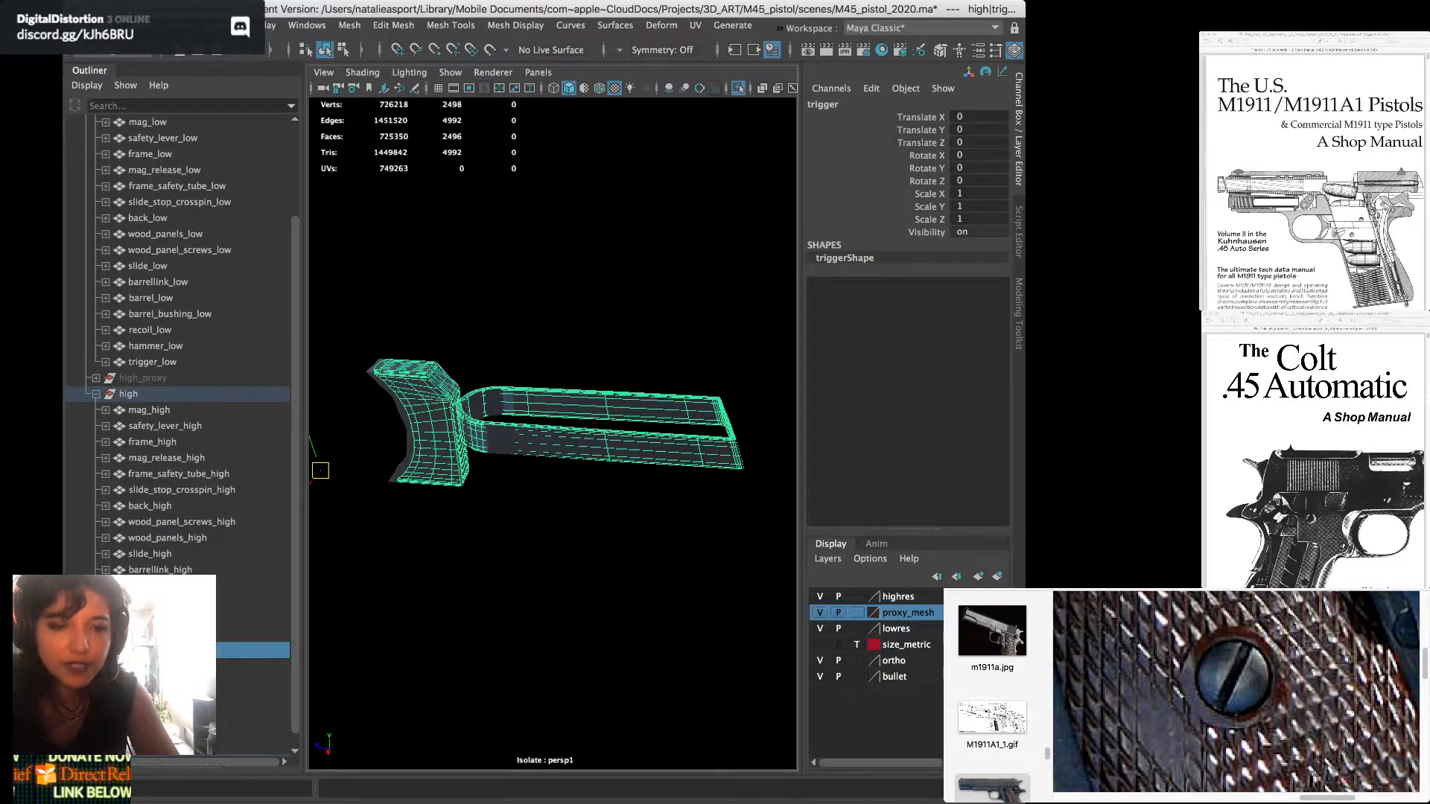
left_click(530, 551)
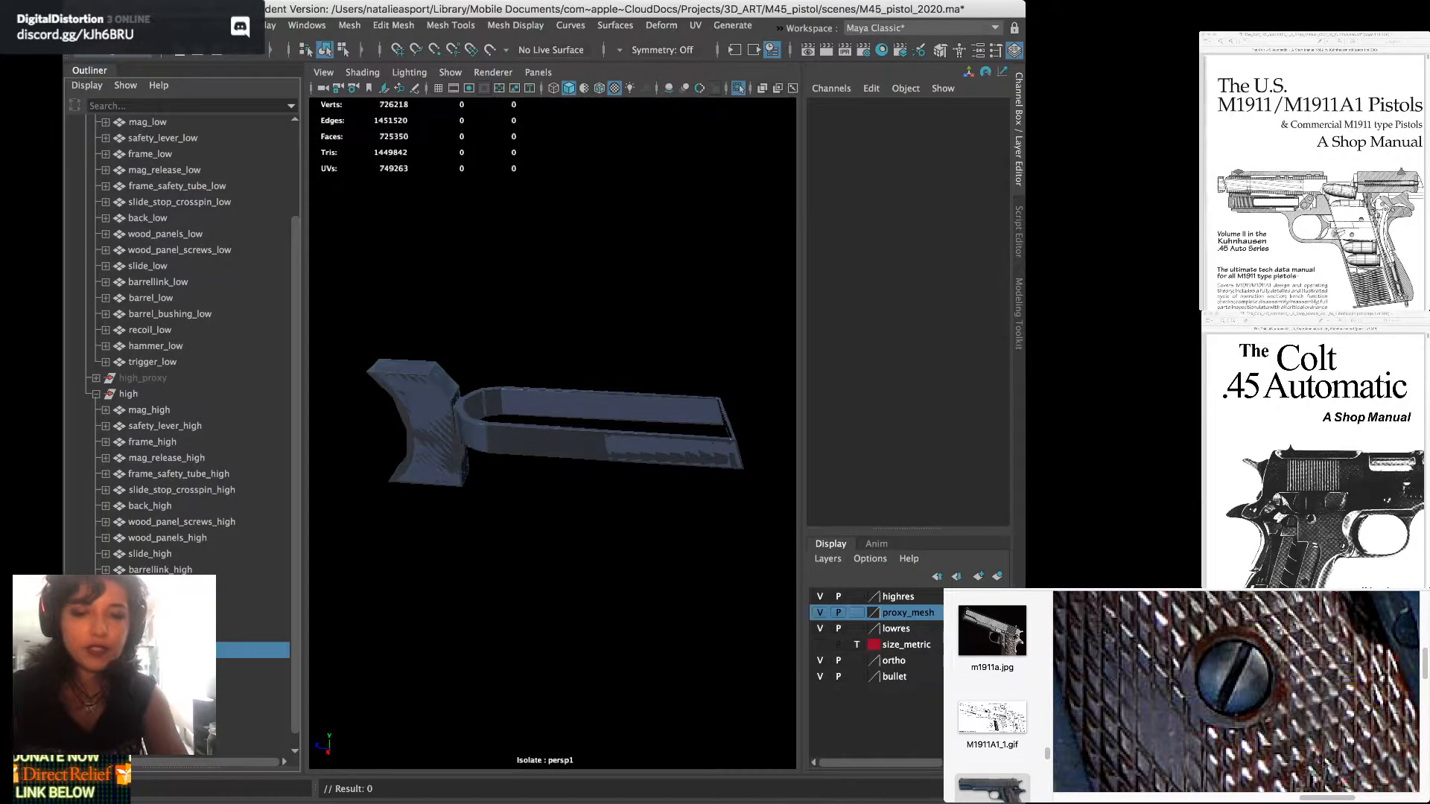
left_click(149, 650)
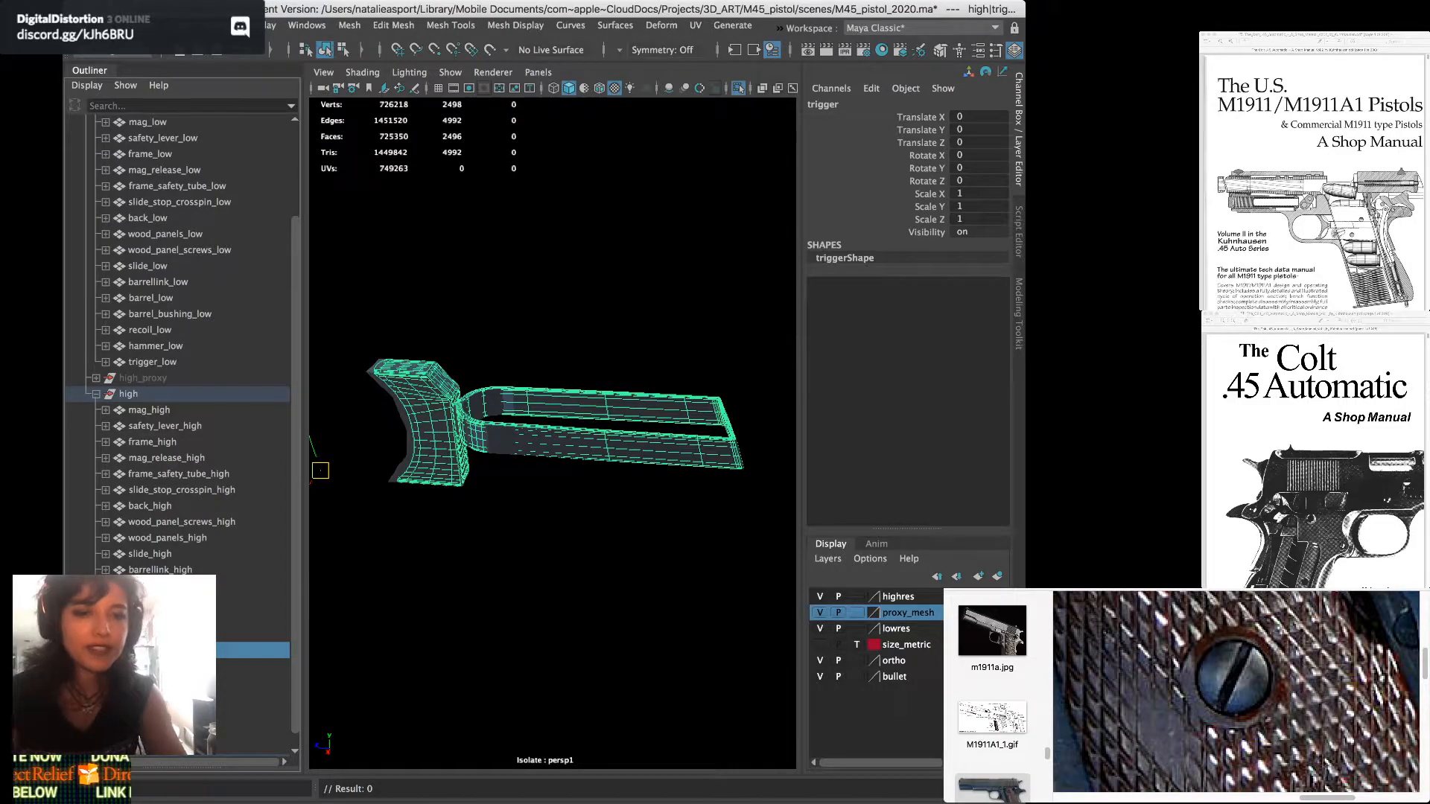
type("_high")
key("Return")
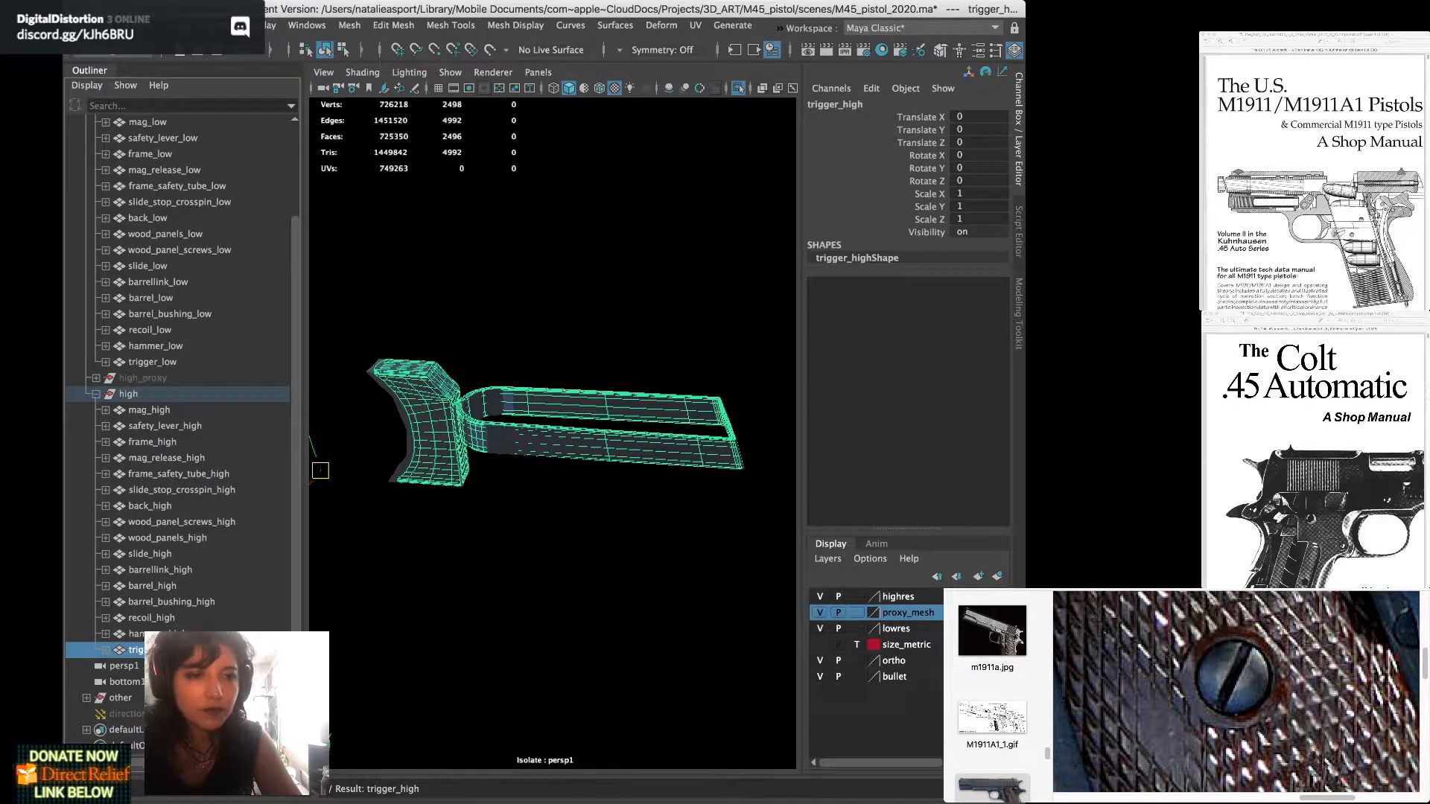
Check trigger_high against the other names in the high group and end the isolation of the trigger
scroll(183, 387, "down", 1)
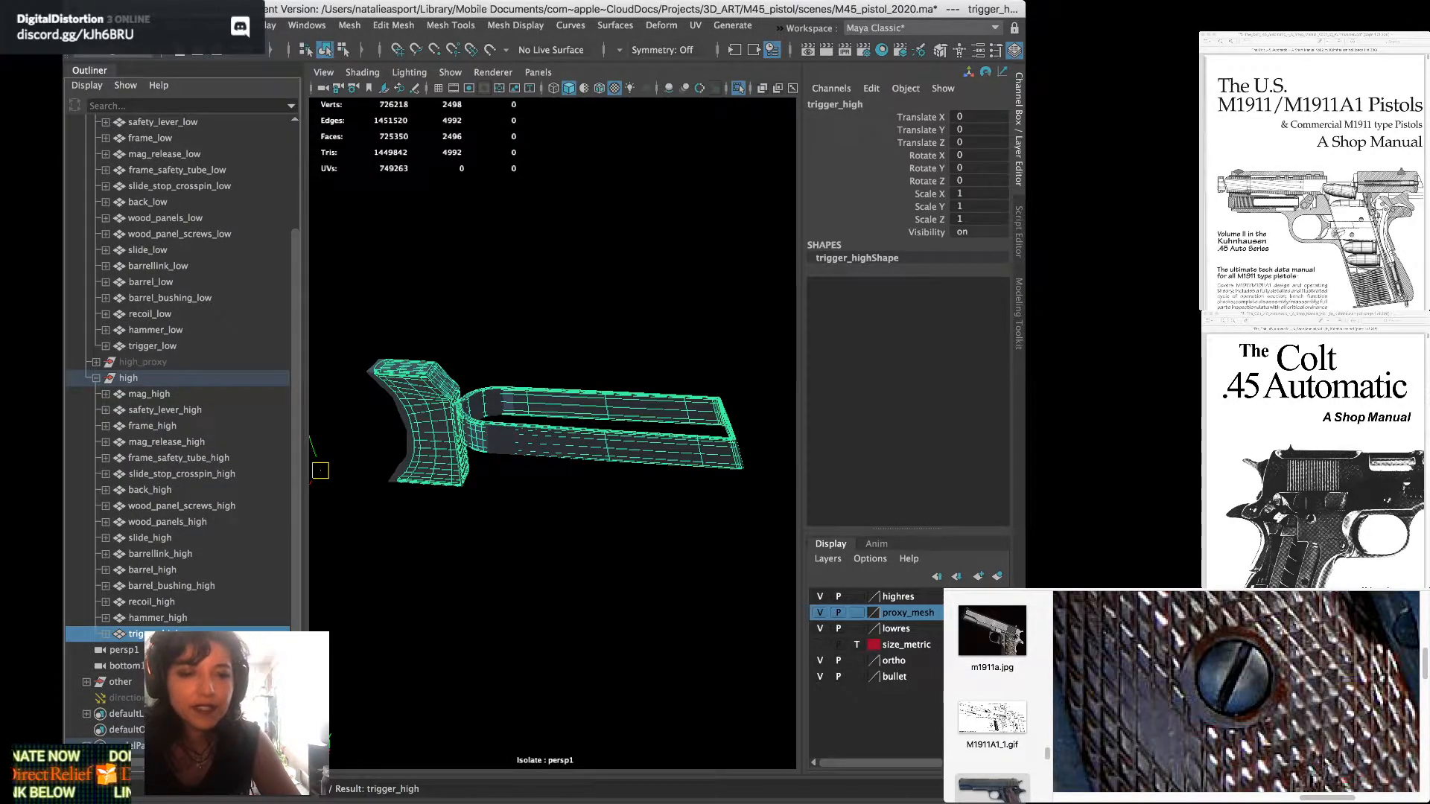
left_click(151, 602)
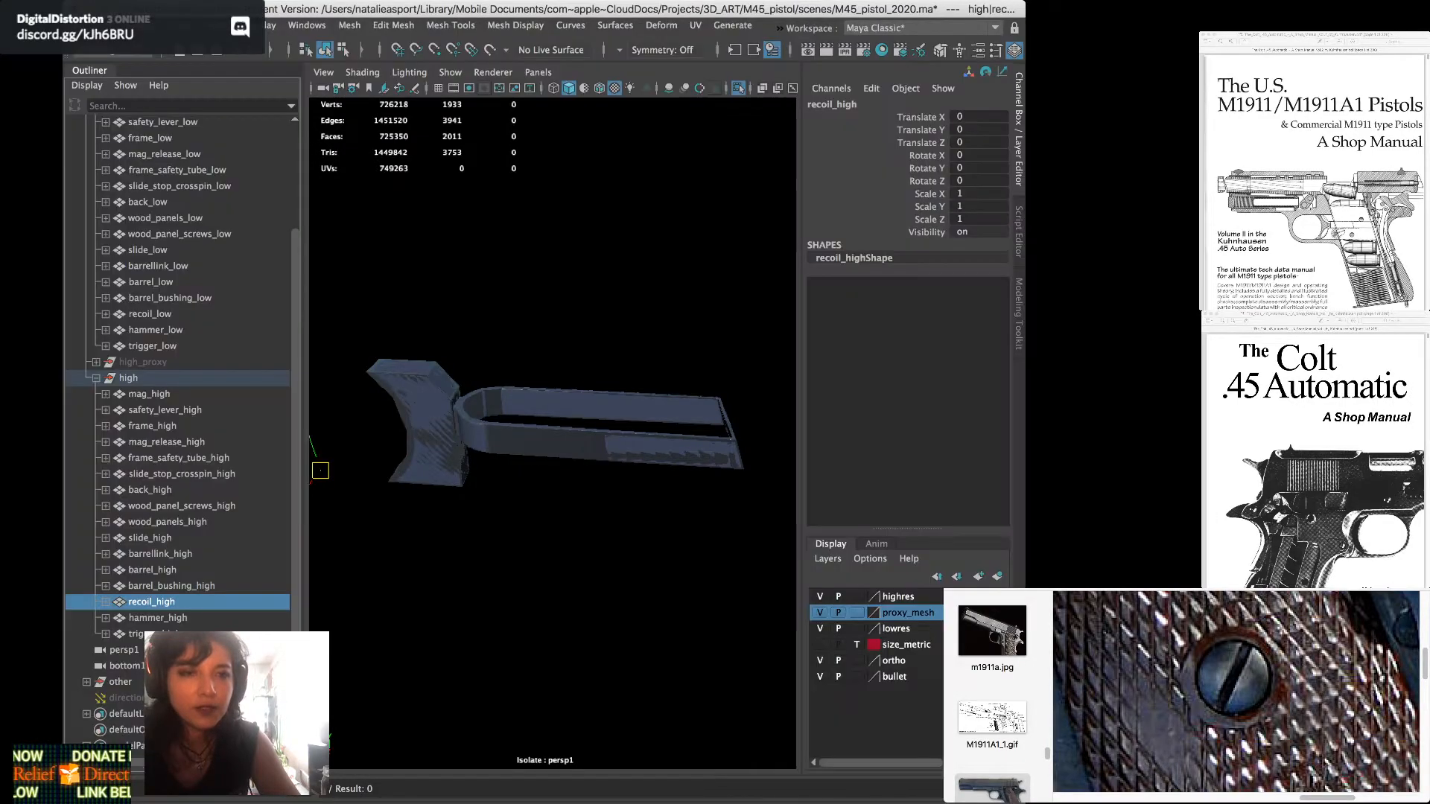
left_click(135, 634)
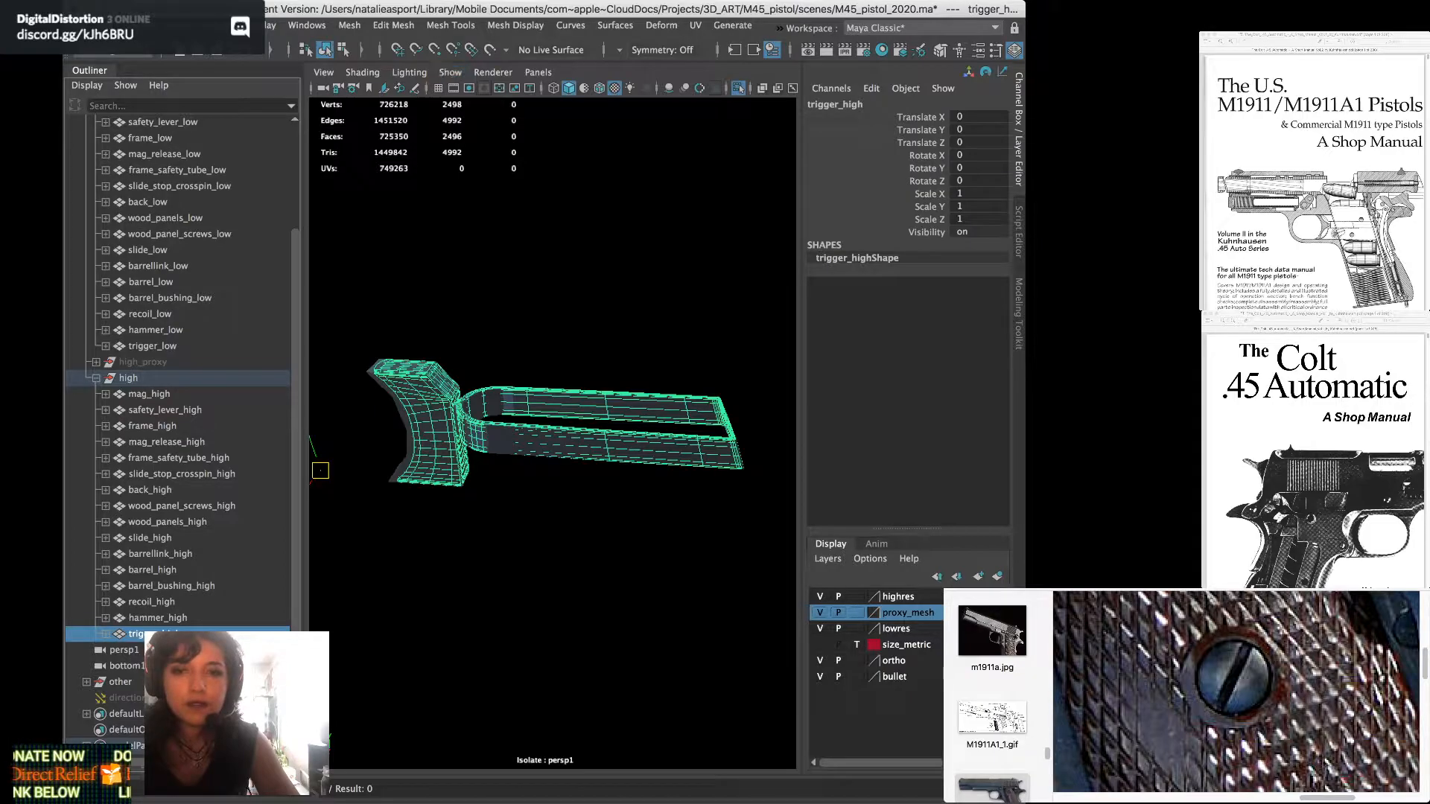
left_click(738, 88)
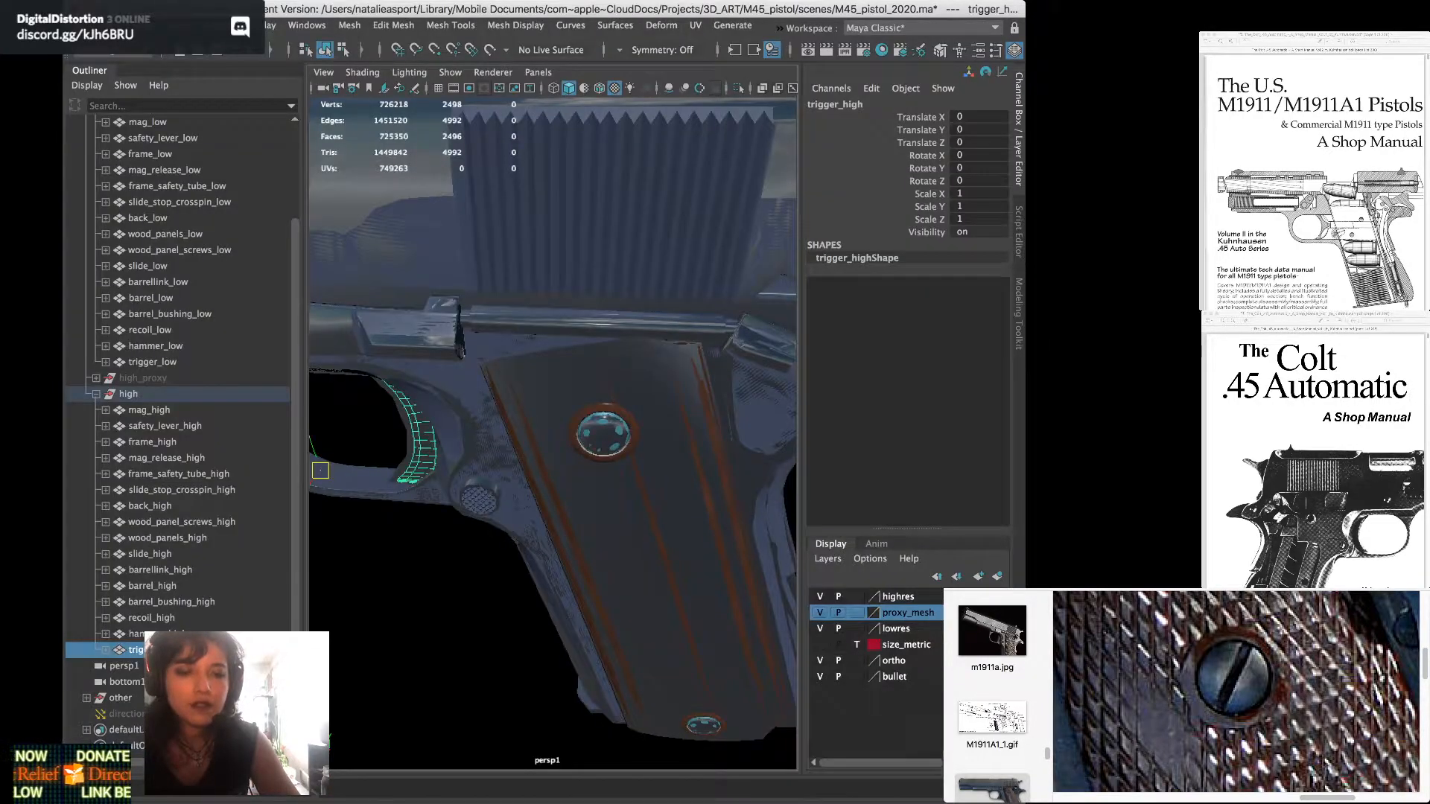
Save the scene and export all high-group meshes from mag_high through trigger_high as FBX
left_click(128, 394)
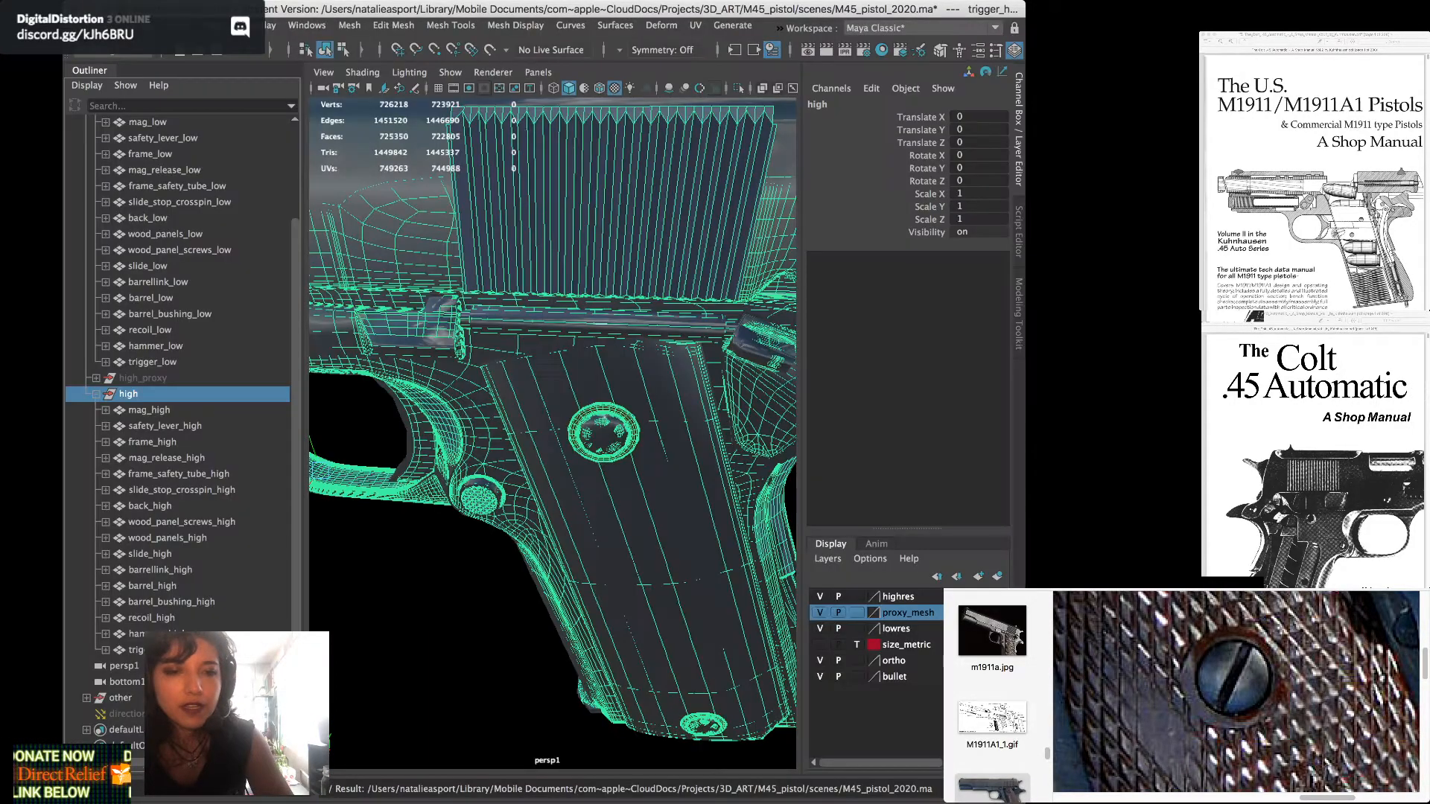
key("Down")
left_click(149, 650, "shift")
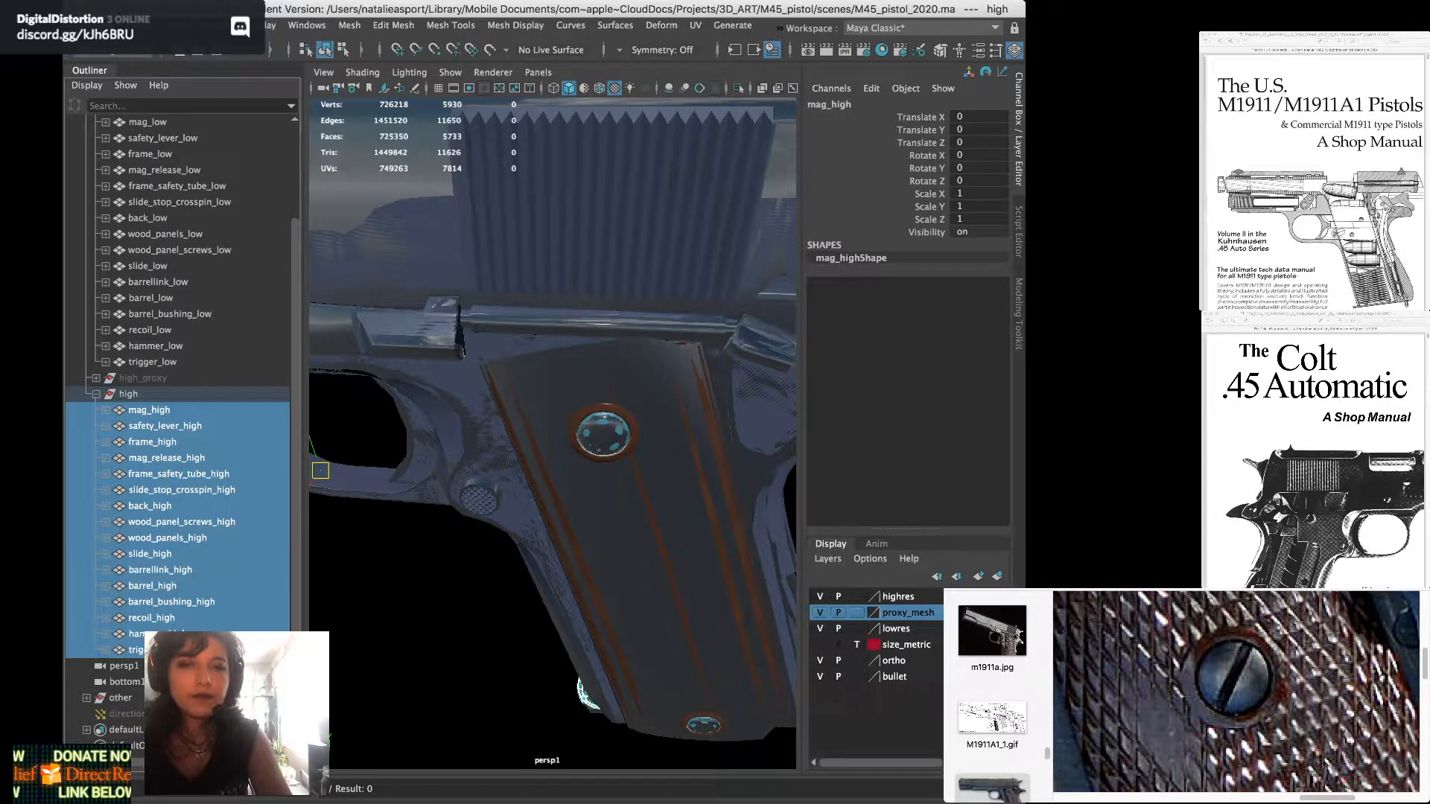
key("f")
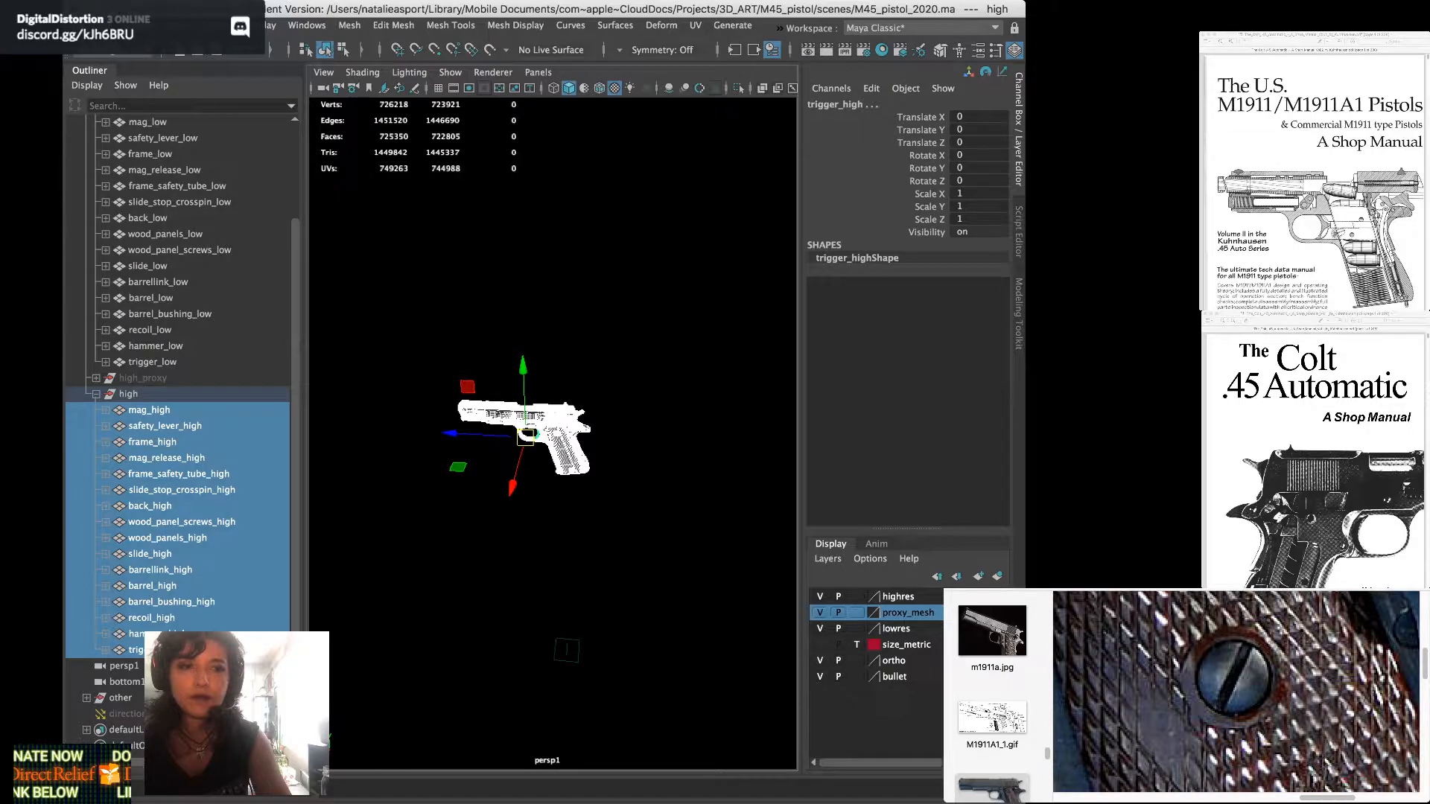
key("f")
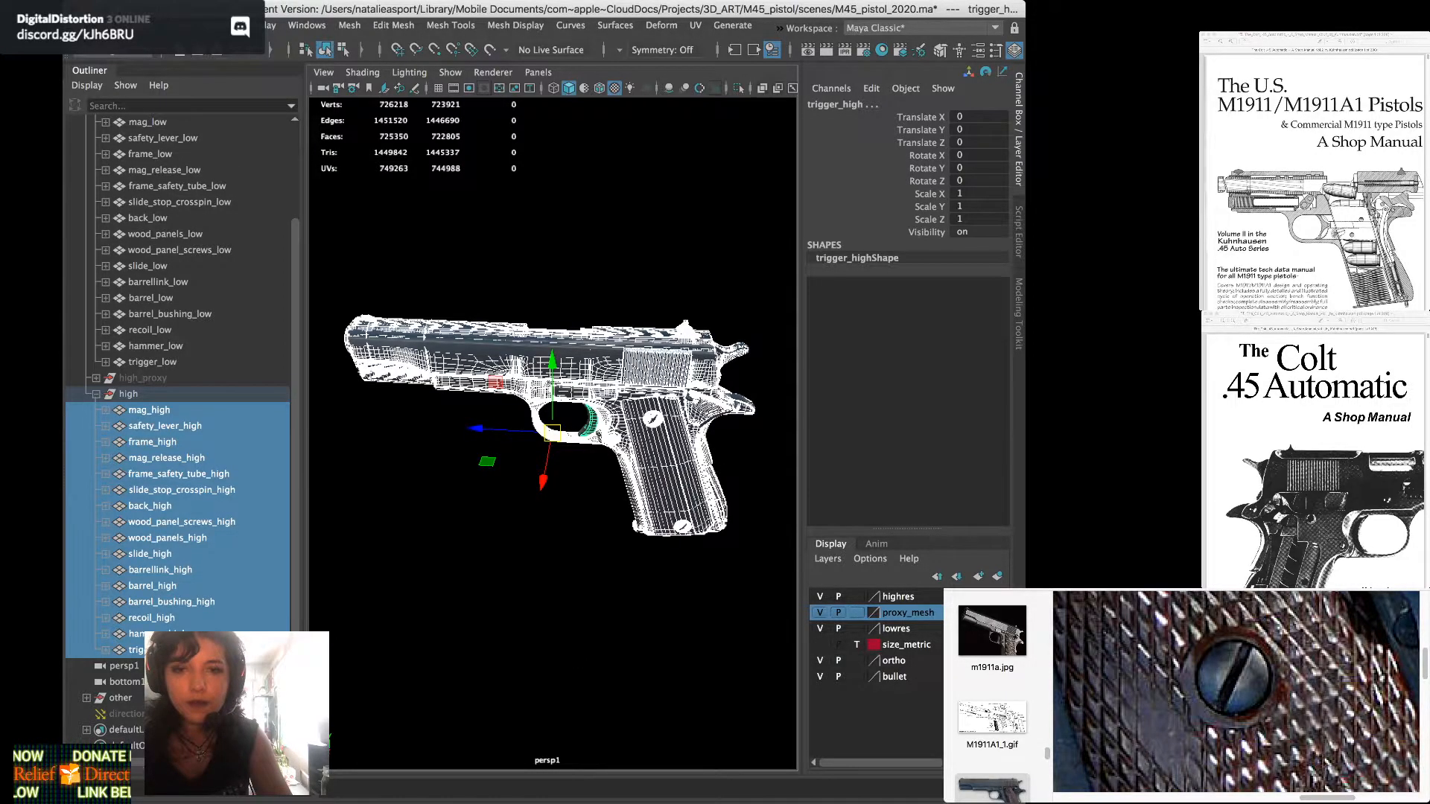
left_click_drag(551, 431, 570, 410, "alt")
scroll(551, 432, "up", 3)
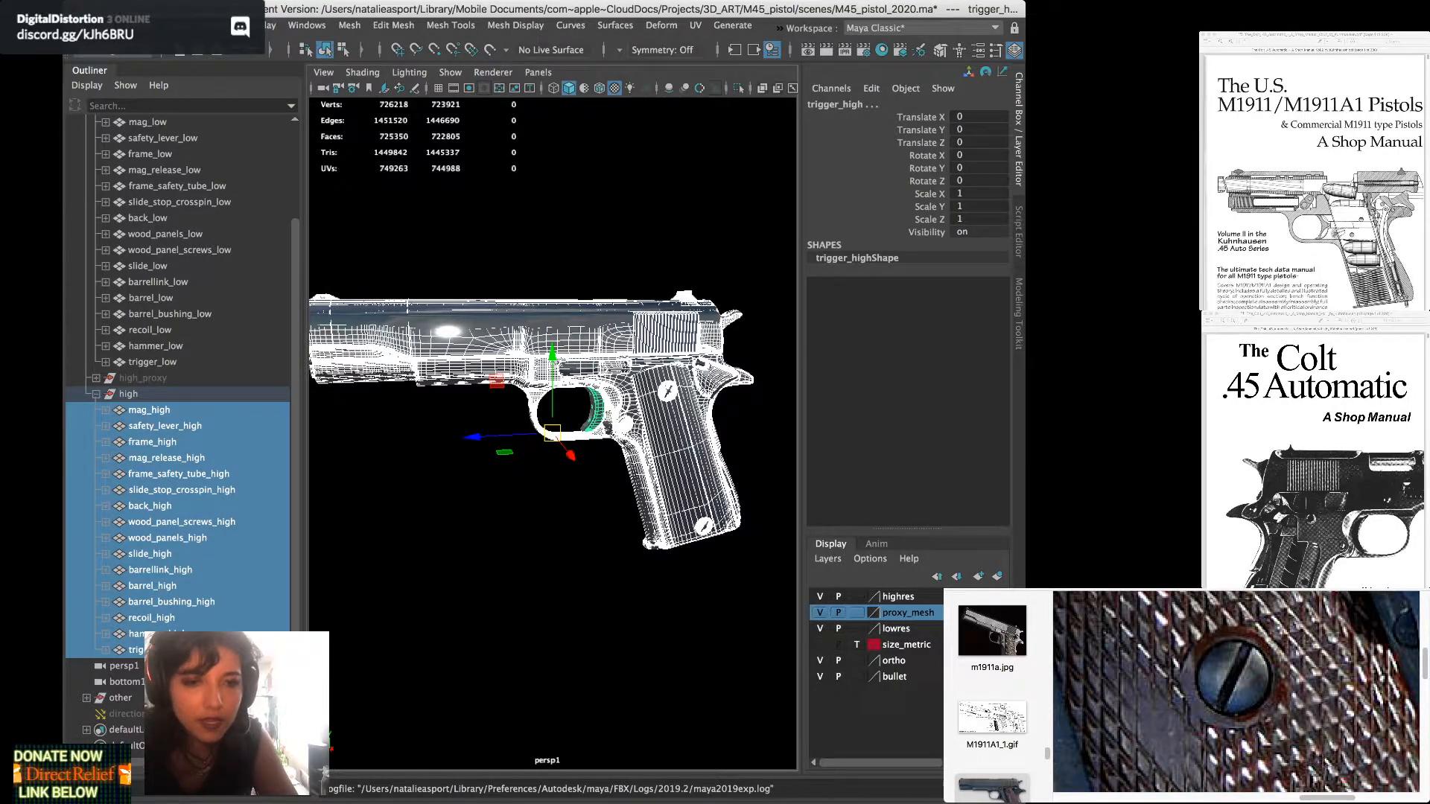
Export all low-group meshes from trigger_low up to mag_low as FBX and clear the selection
left_click(152, 362)
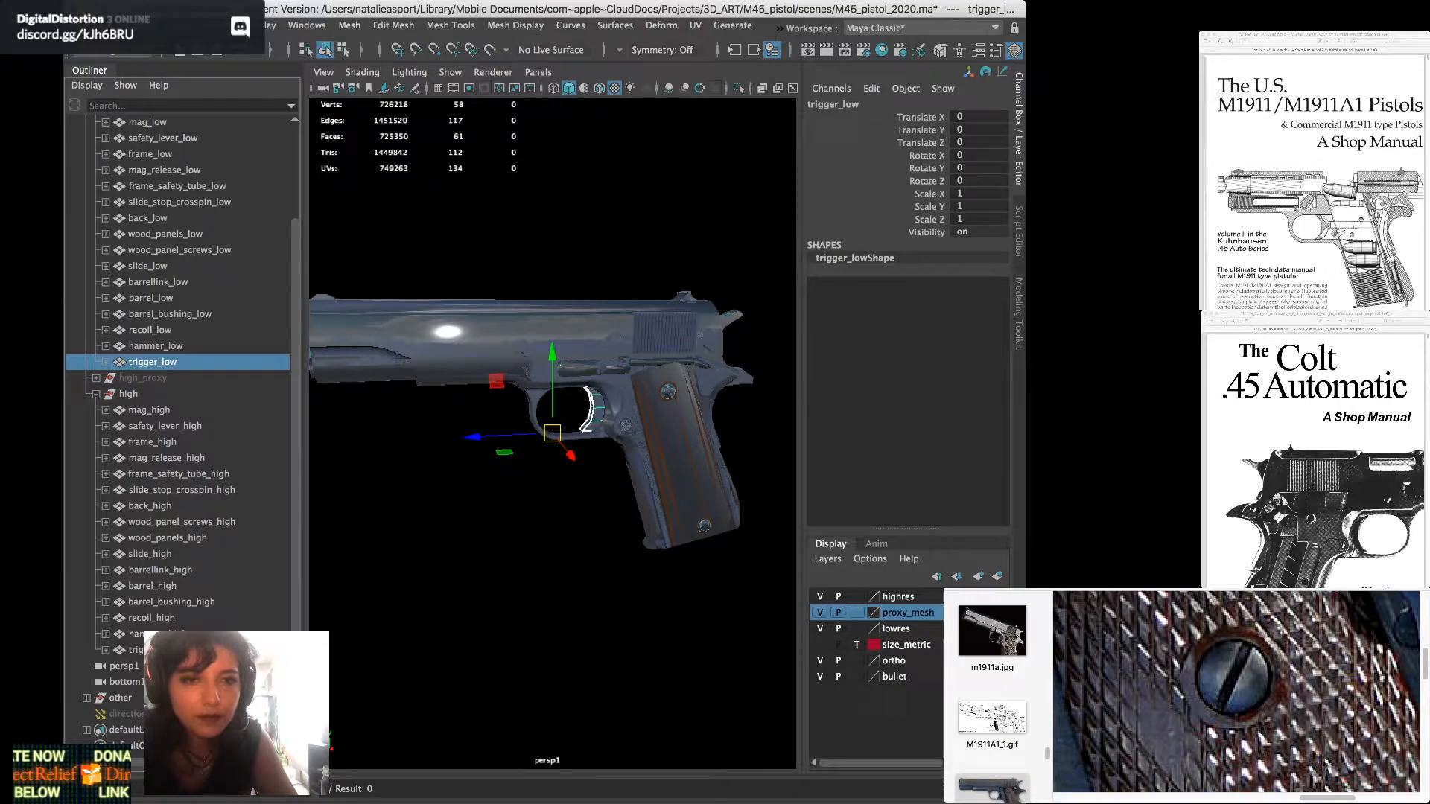
scroll(178, 373, "up", 3)
left_click(148, 234, "shift")
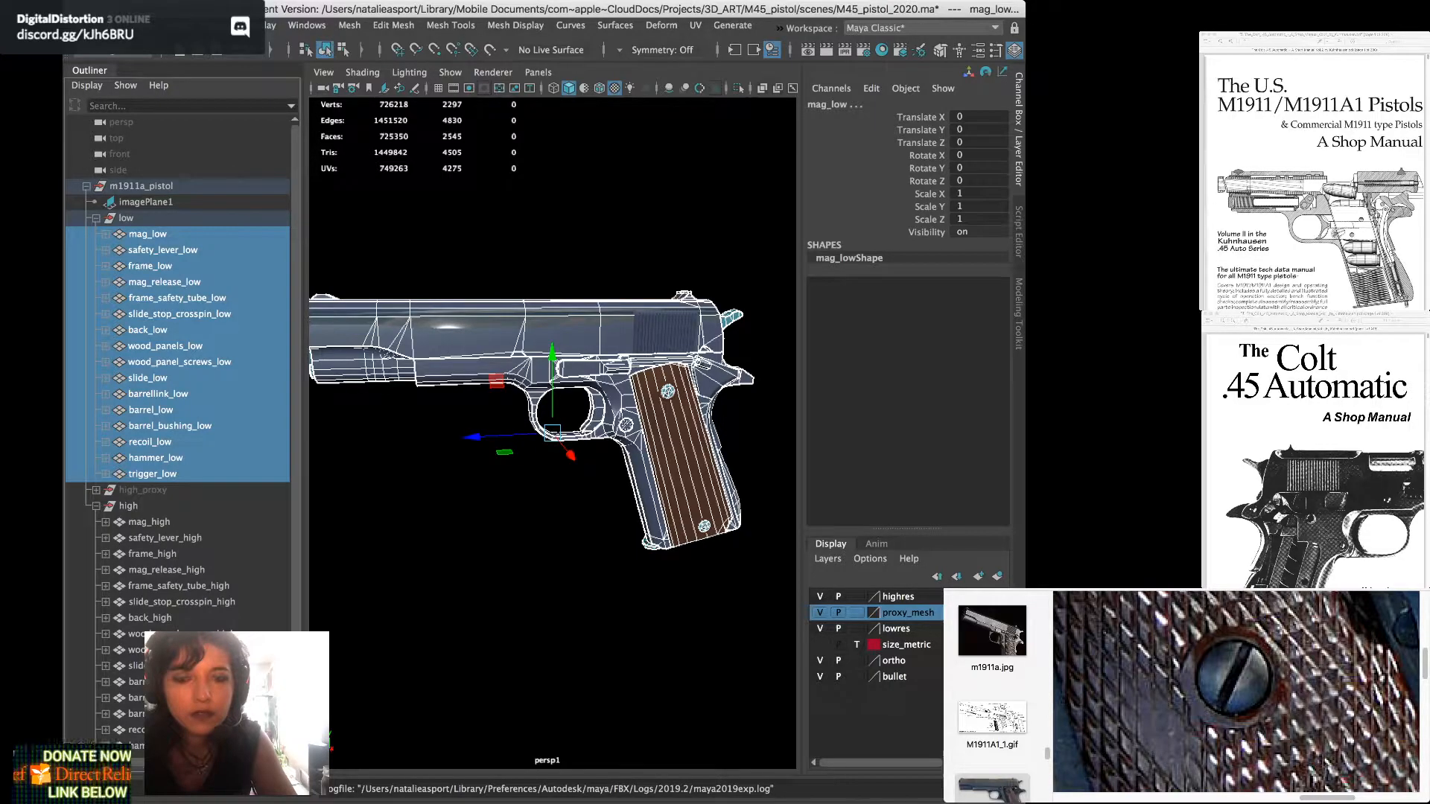
left_click(477, 566)
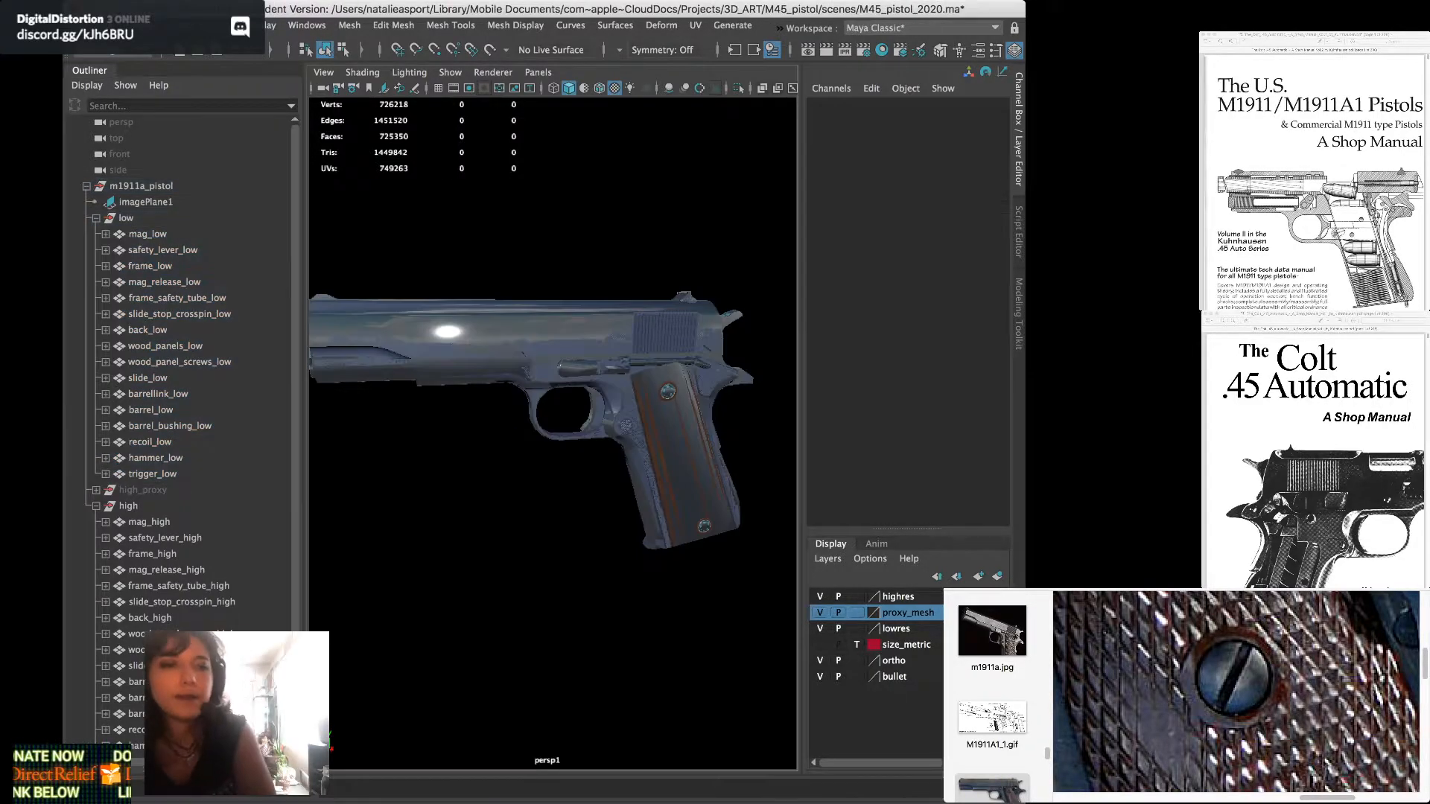
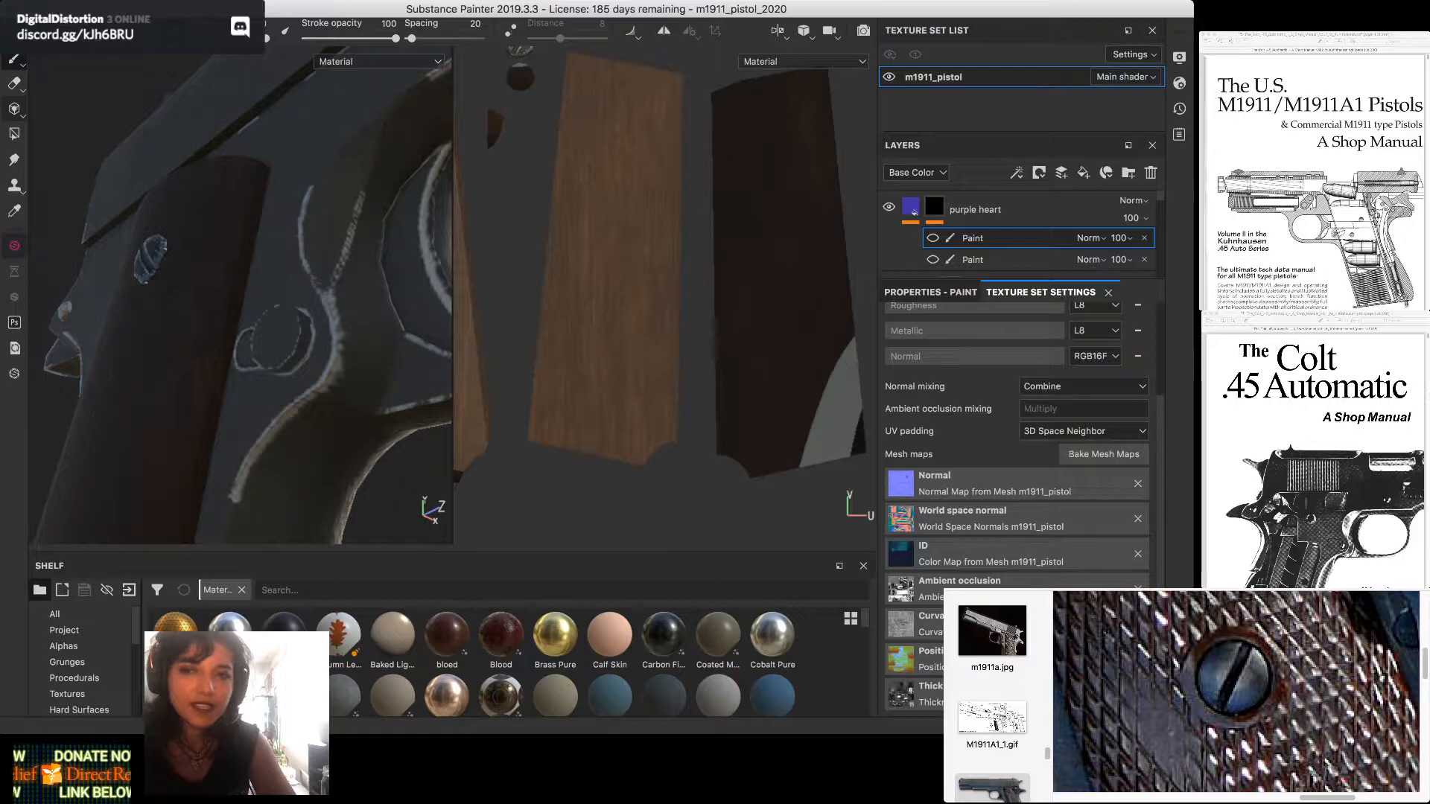
Switch to Substance Painter, widen the 3D view and inspect the grip and magazine release on the textured pistol
left_click_drag(453, 269, 486, 269)
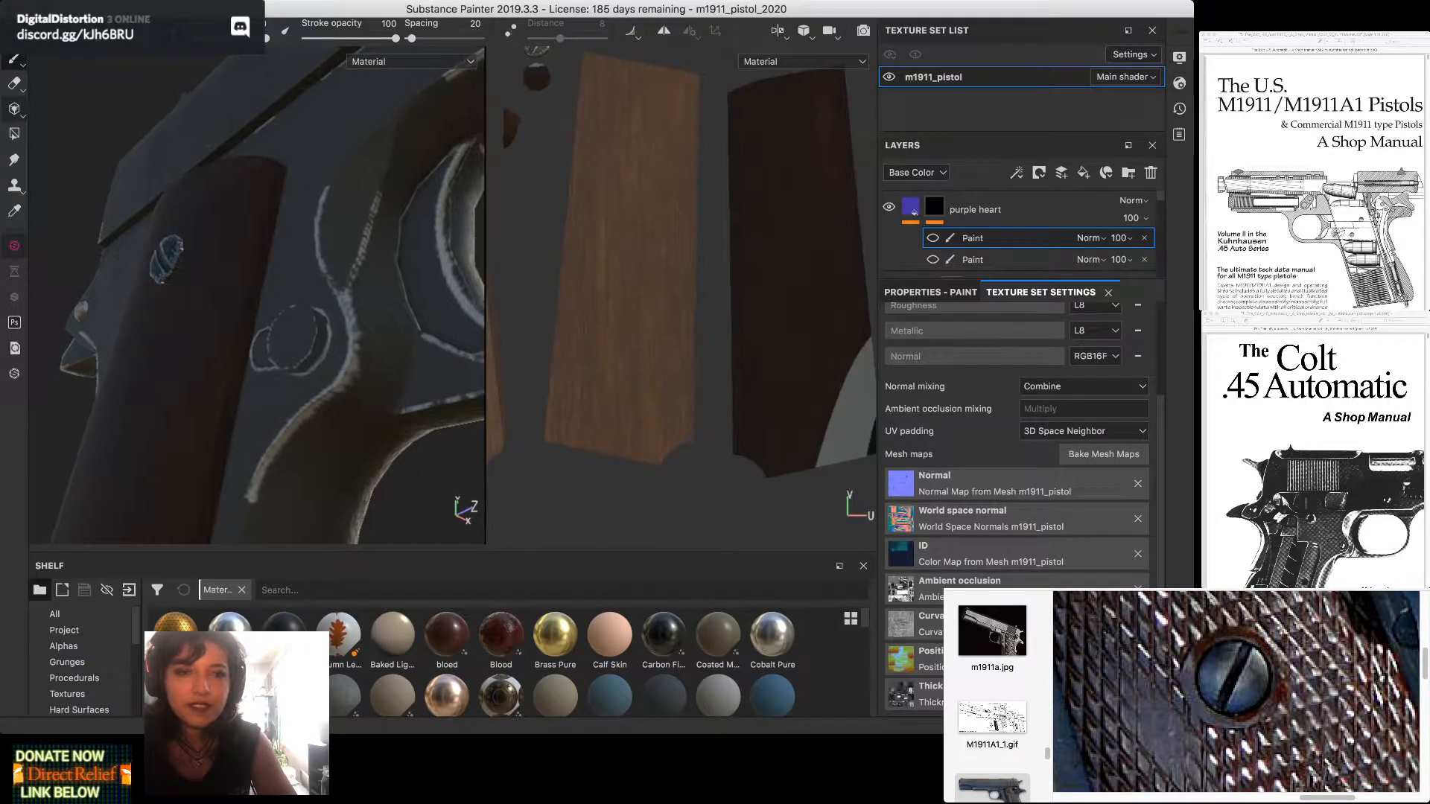
scroll(440, 261, "down", 1)
scroll(257, 295, "down", 2)
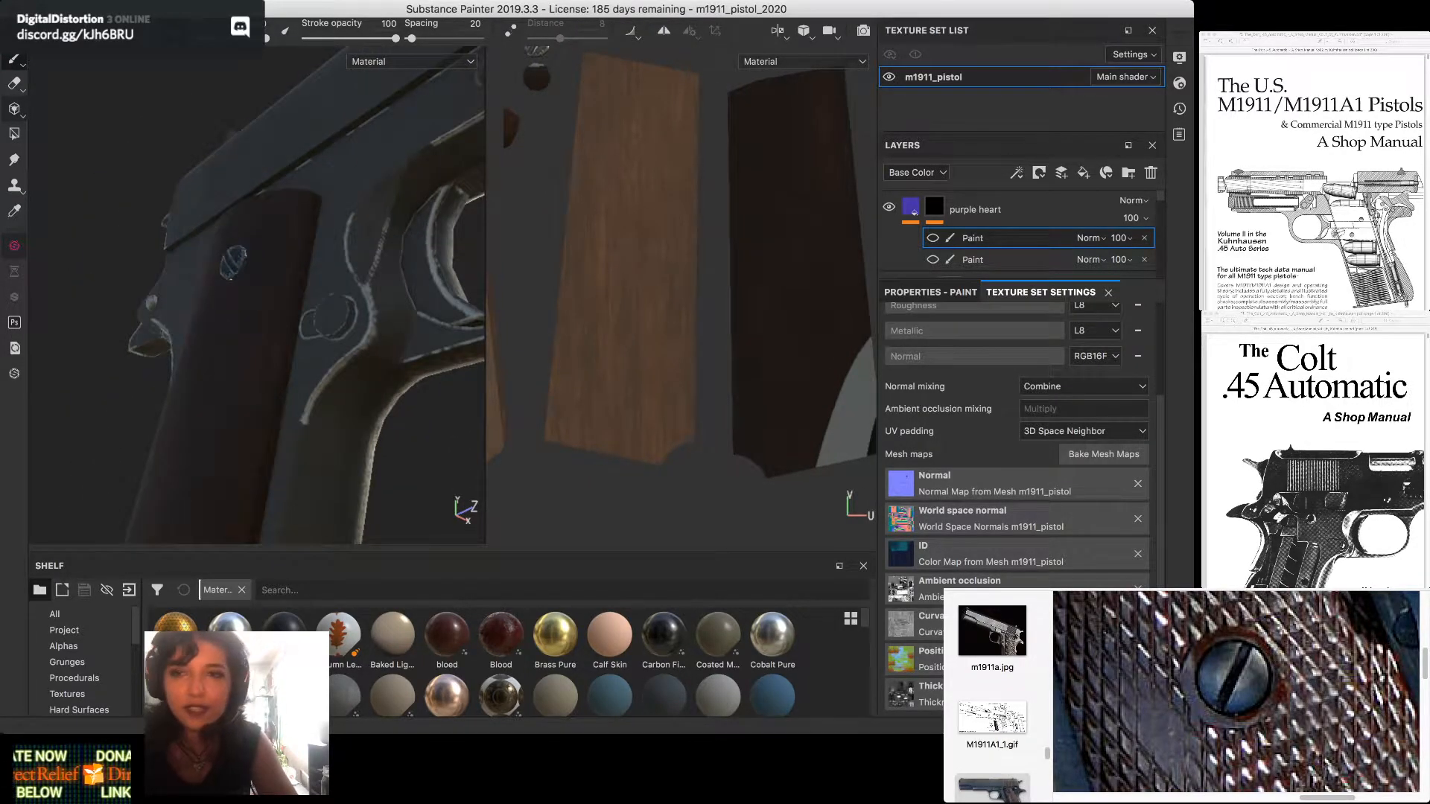
Inspect the wooden grip, frame edges and magazine release outline on the textured pistol, both close up and as a whole
left_click_drag(257, 298, 287, 293, "alt")
middle_click_drag(287, 293, 253, 273, "alt")
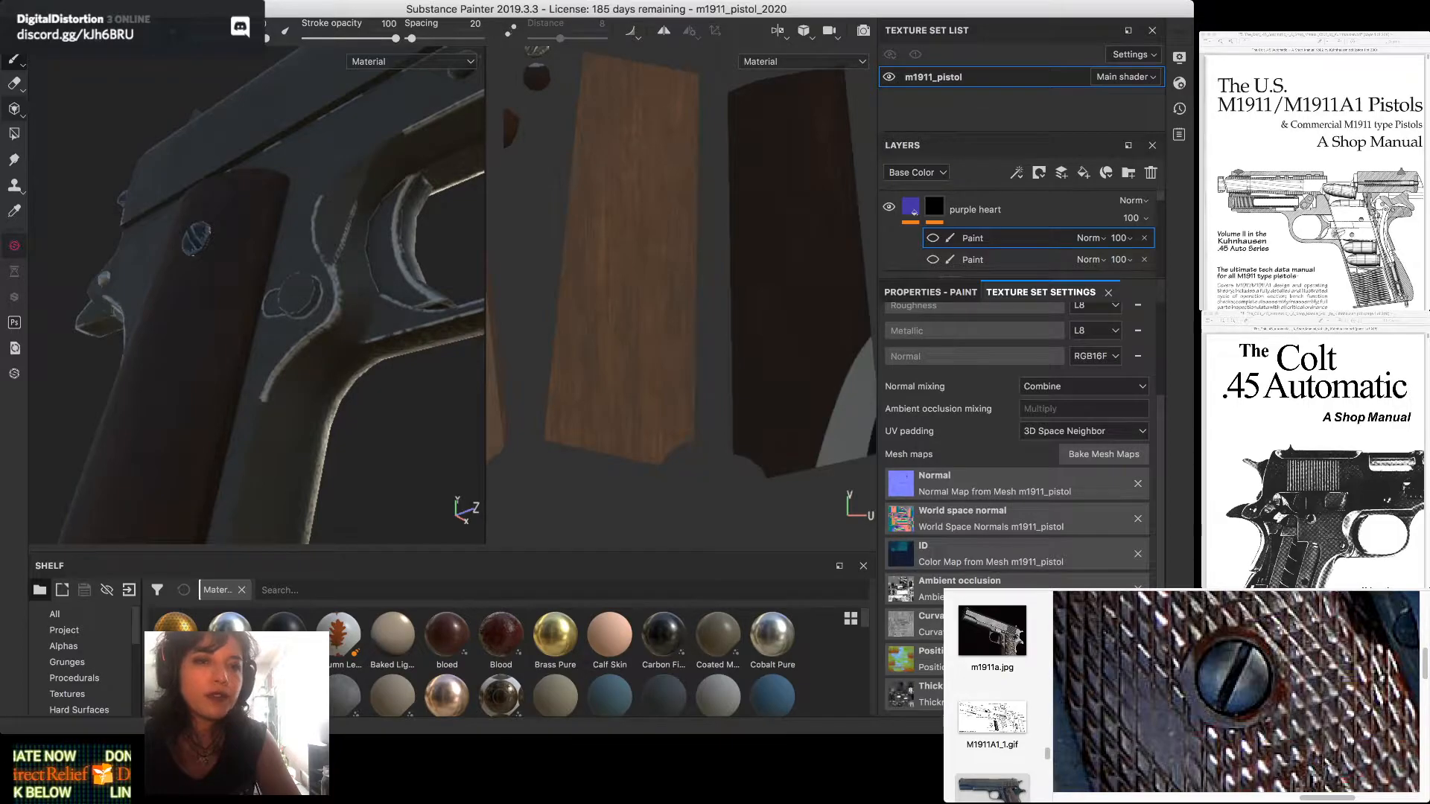
scroll(257, 295, "down", 2)
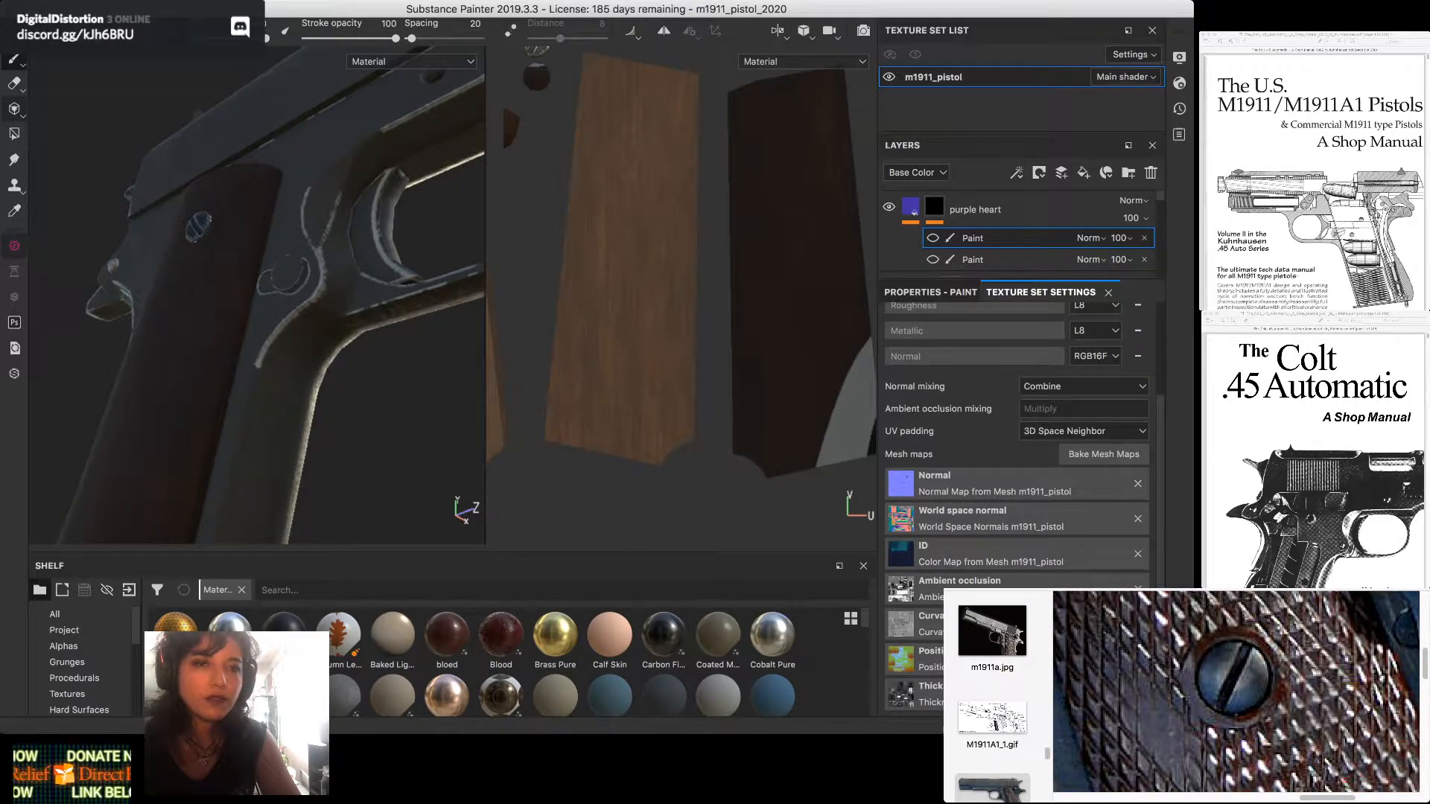
scroll(257, 295, "down", 5)
middle_click_drag(257, 294, 234, 355, "alt")
left_click_drag(234, 354, 227, 356, "alt")
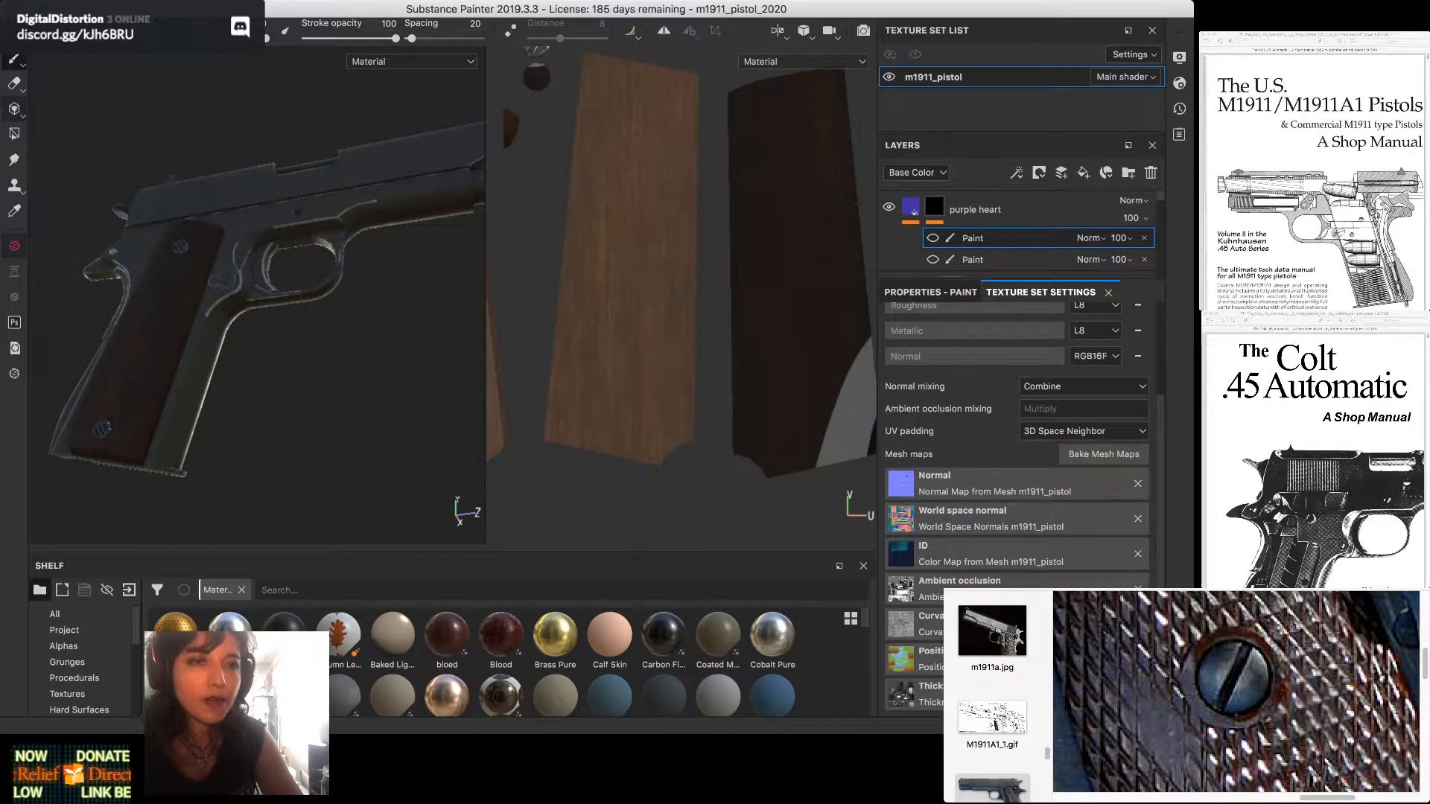
left_click_drag(298, 387, 308, 384, "alt")
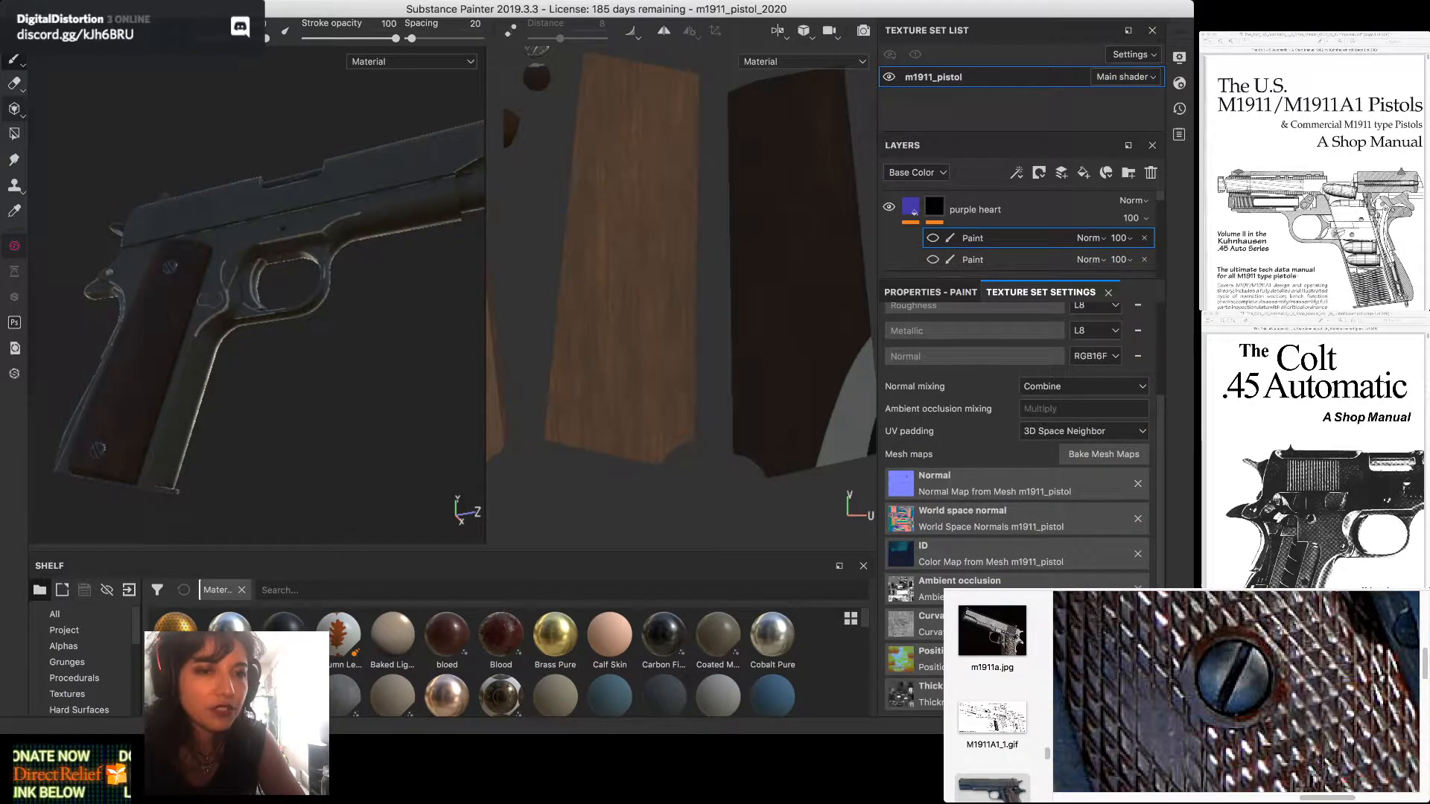
scroll(298, 283, "up", 5)
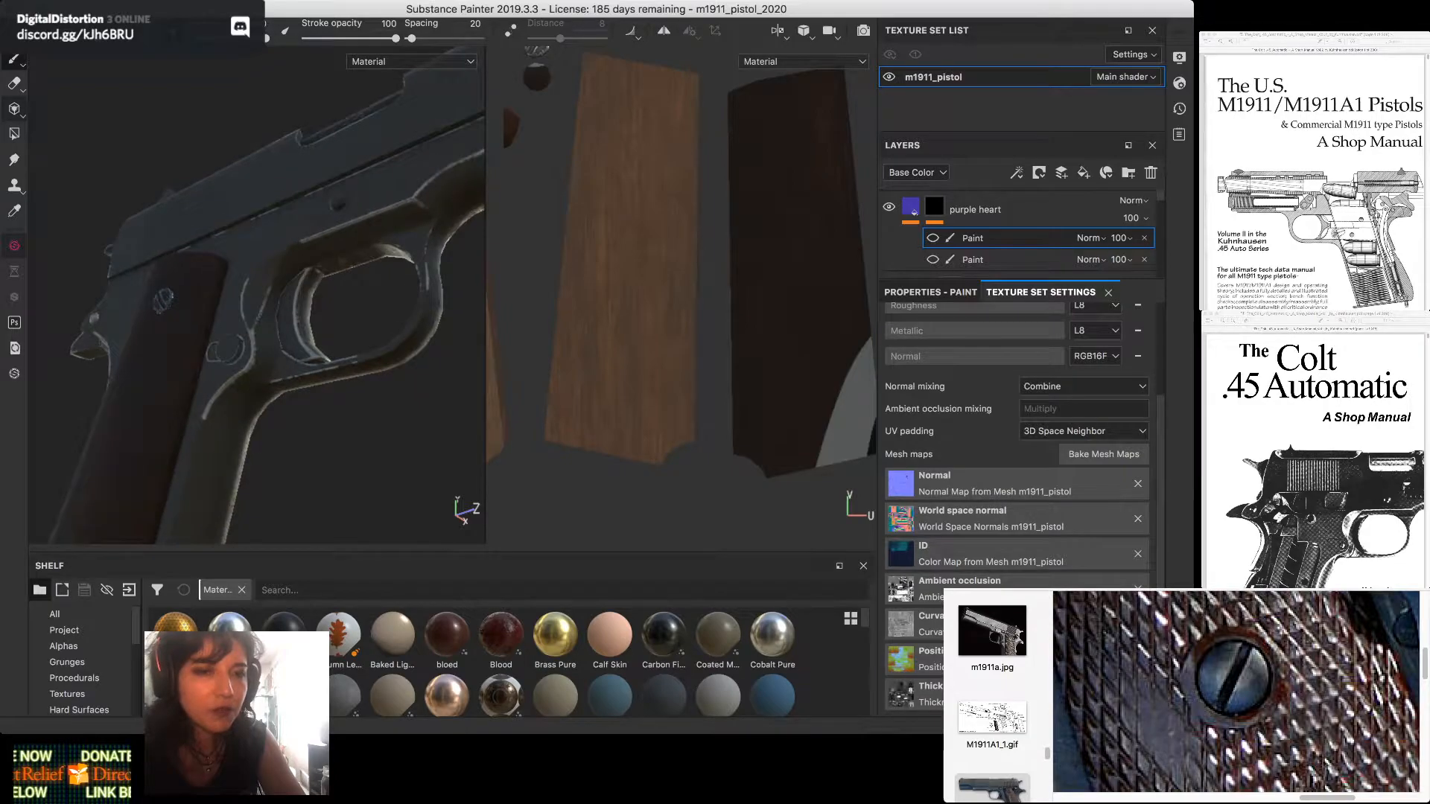
Examine the knurled magazine release button and the frame's opposite side under rotated environment lighting
left_click_drag(313, 320, 372, 306, "alt")
scroll(298, 283, "up", 3)
middle_click_drag(357, 298, 164, 291, "alt")
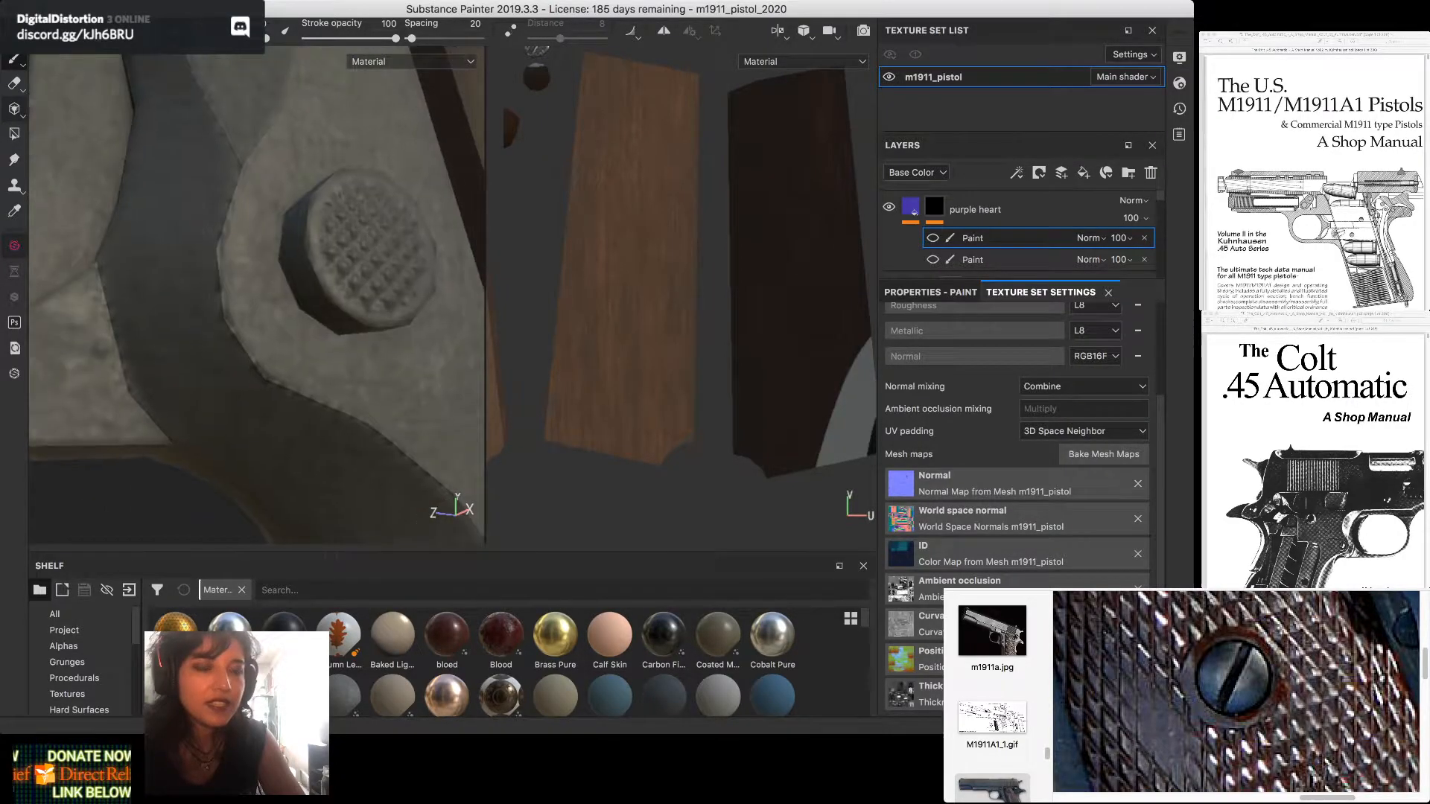
left_click_drag(172, 298, 298, 279, "alt")
middle_click_drag(187, 291, 395, 298, "alt")
left_click_drag(223, 298, 336, 302, "alt")
right_click_drag(261, 298, 417, 298, "shift")
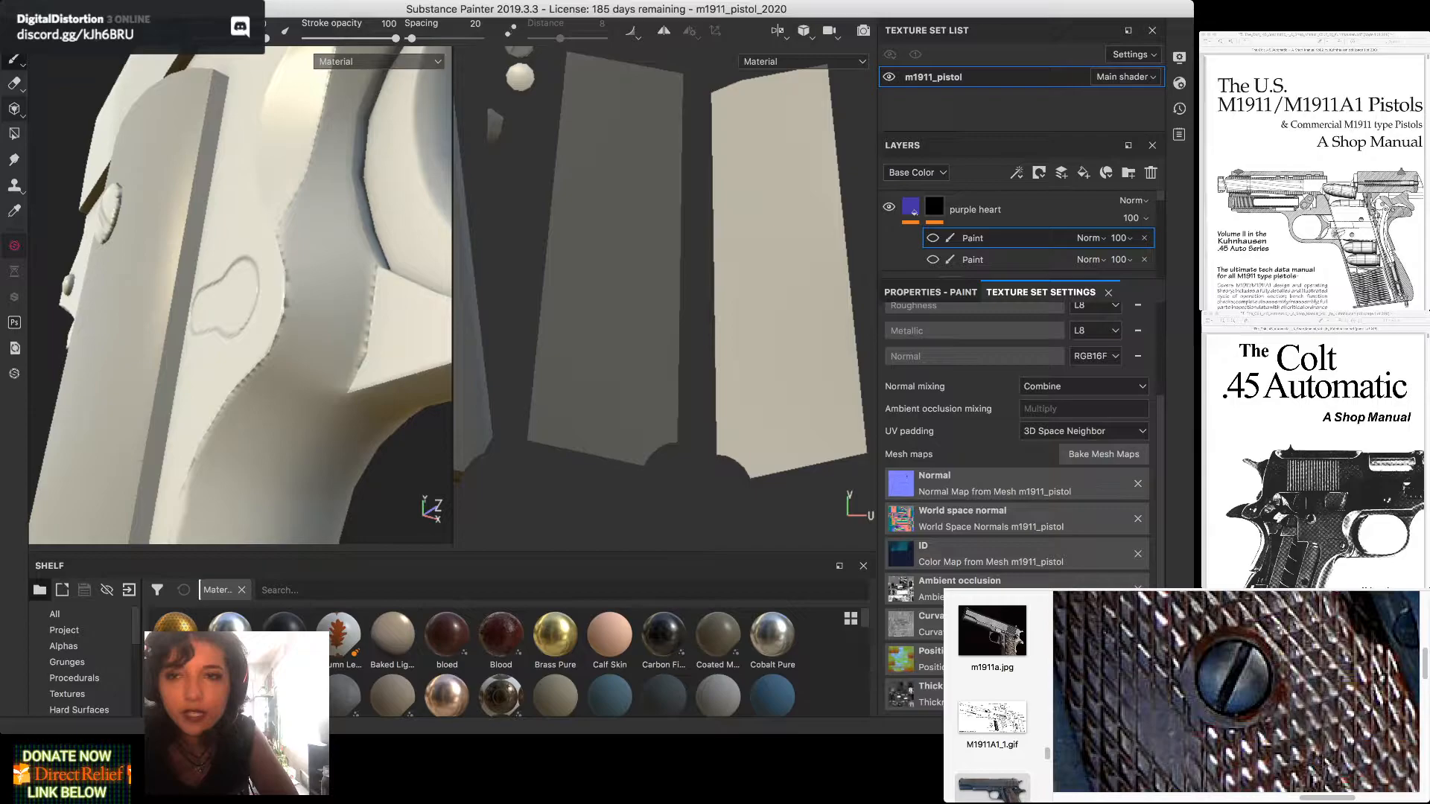
Enlarge the layer stack area to show the wood, misc gun and gun metal folders, and show the full UV layout
scroll(241, 294, "down", 3)
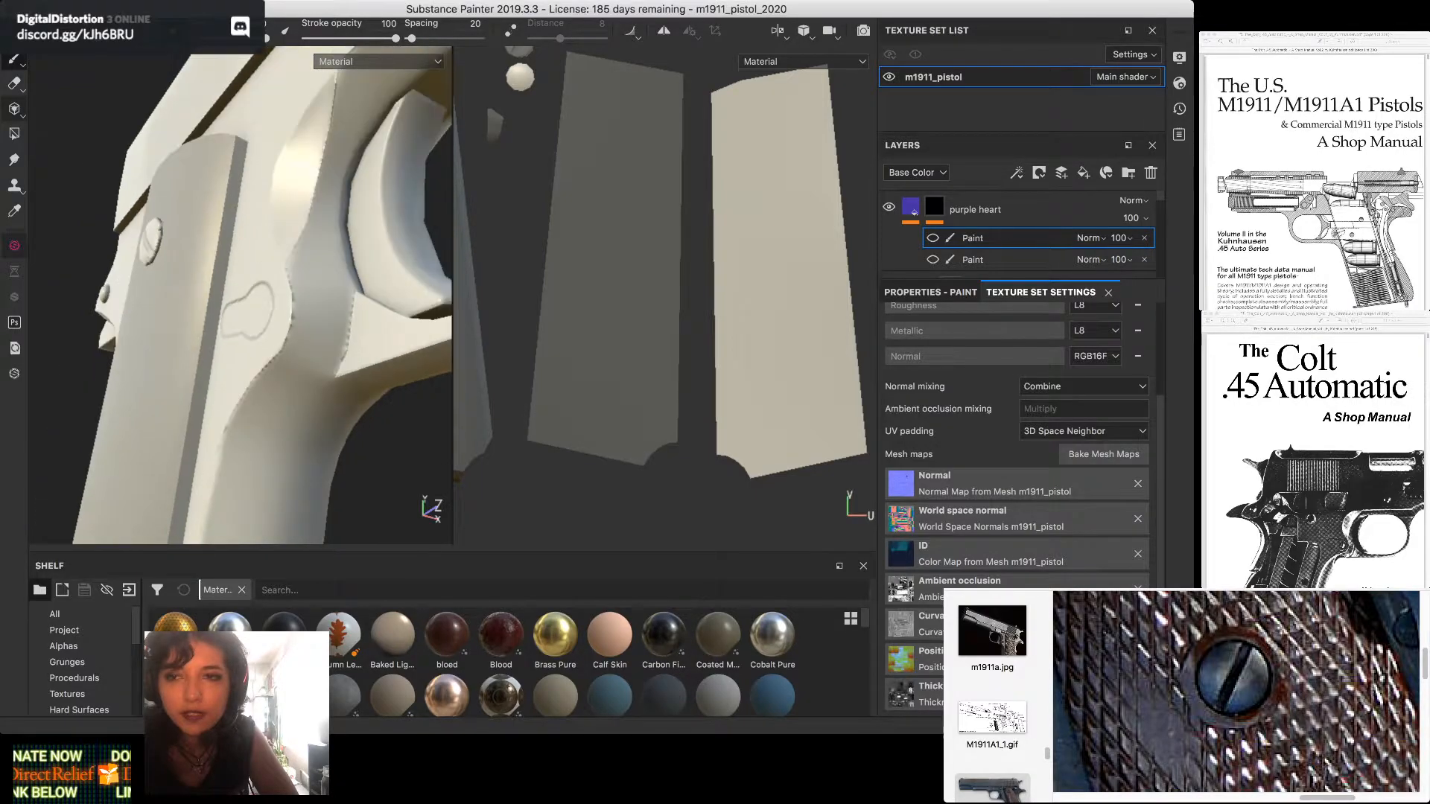
left_click_drag(240, 295, 251, 300, "alt")
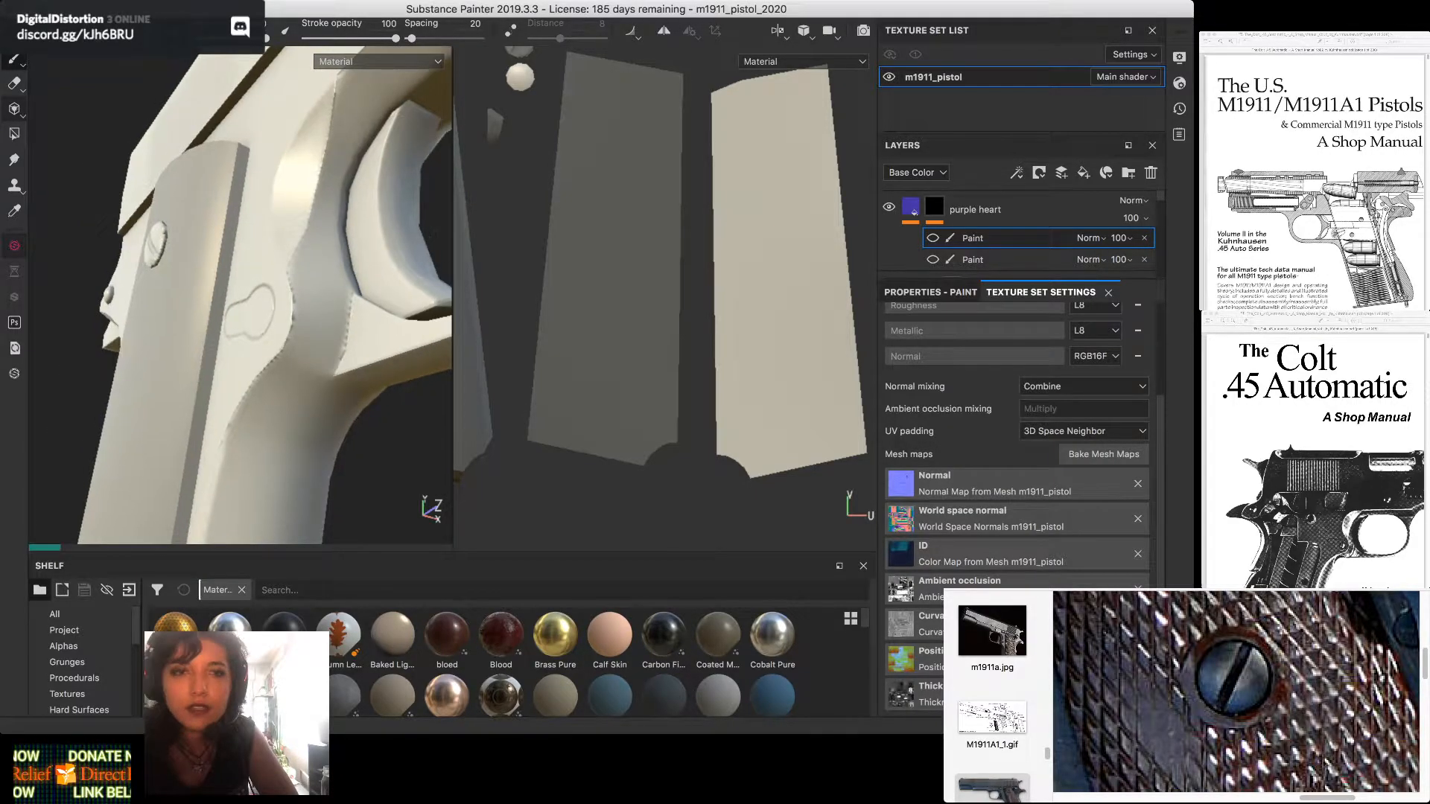
left_click_drag(1021, 279, 1021, 467)
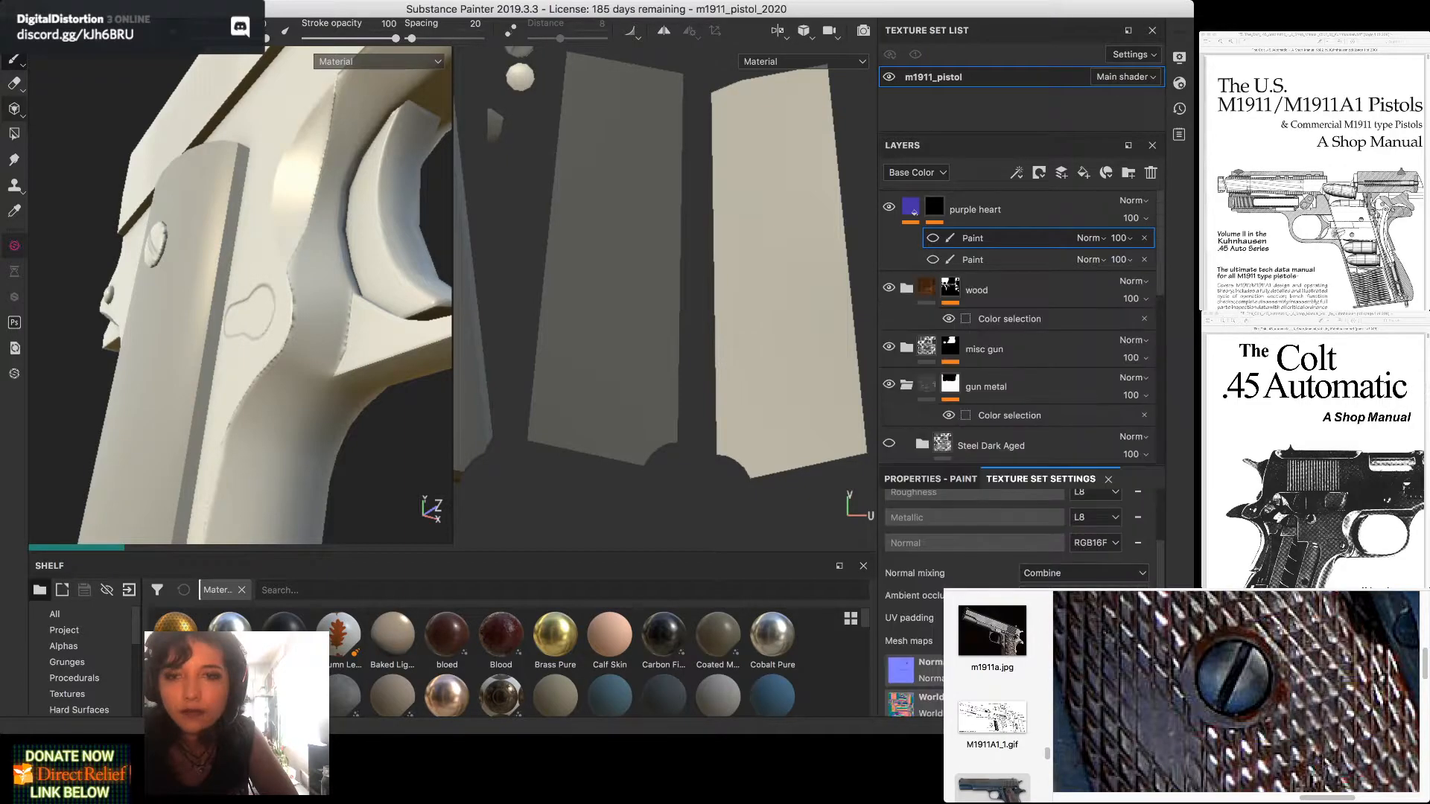
scroll(644, 333, "up", 2)
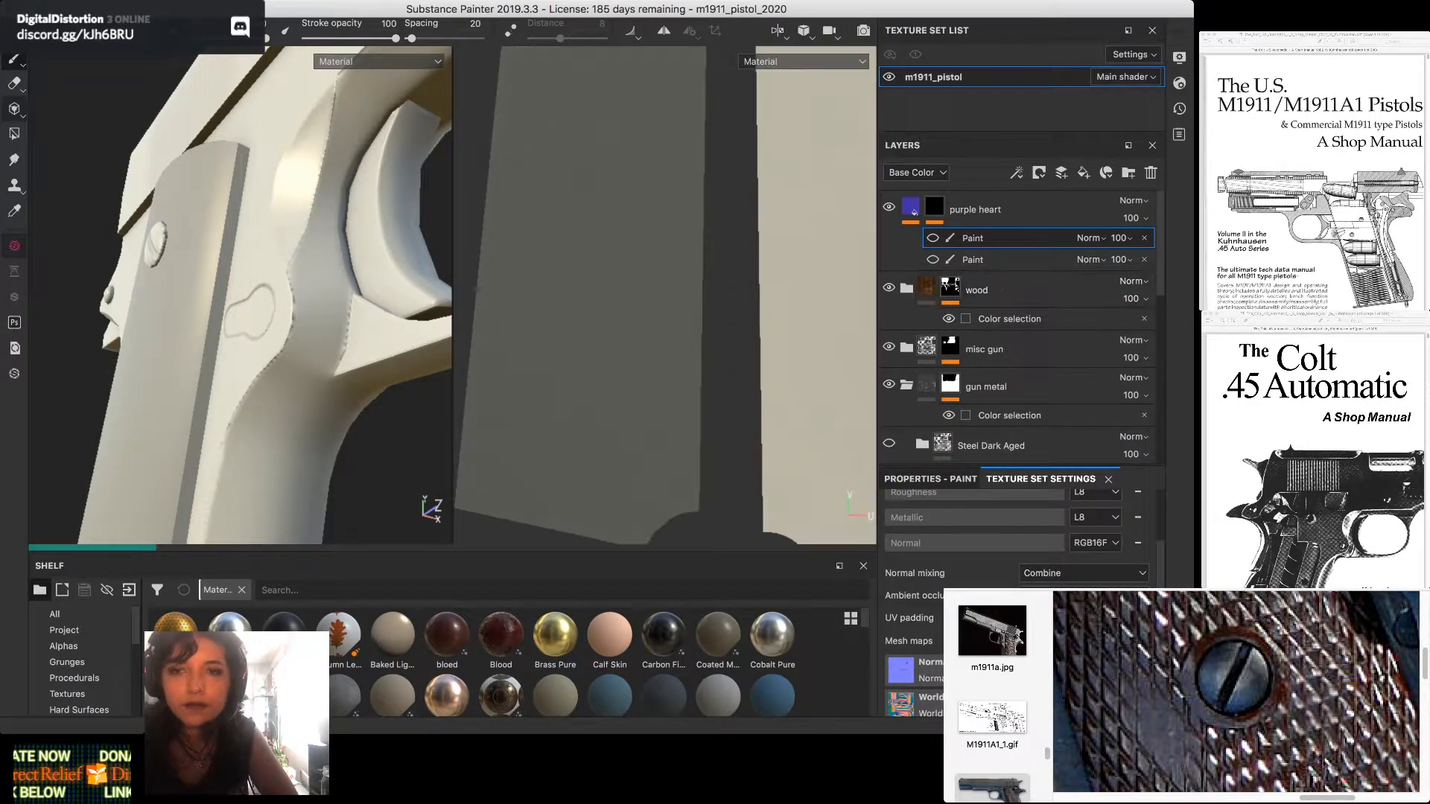
scroll(644, 332, "down", 7)
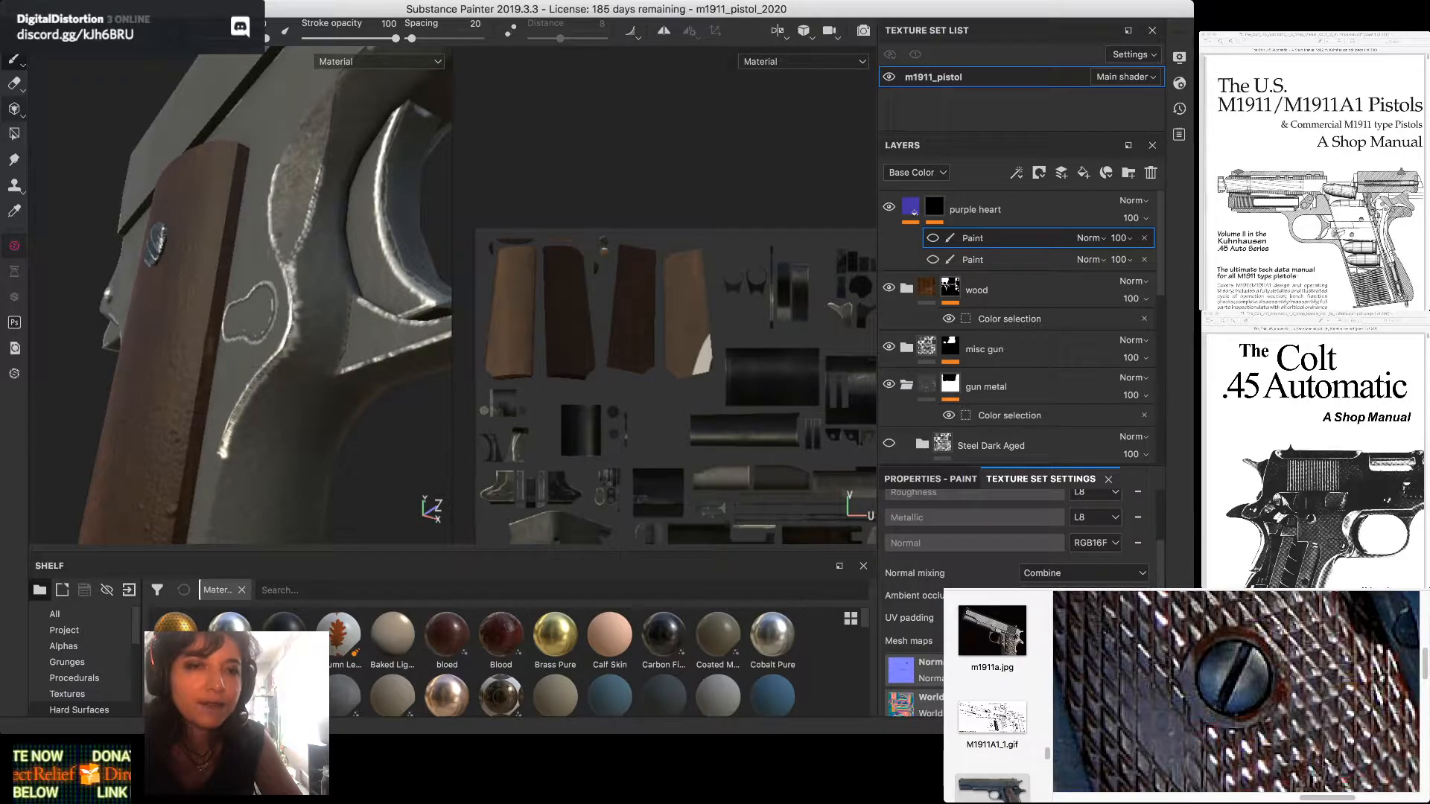
Inspect the edge wear on the trigger guard, frame and magazine release outline under different environment light angles
mouse_move(238, 313)
left_mouse_down("alt")
mouse_move(270, 302)
mouse_move(252, 313)
left_mouse_up("alt")
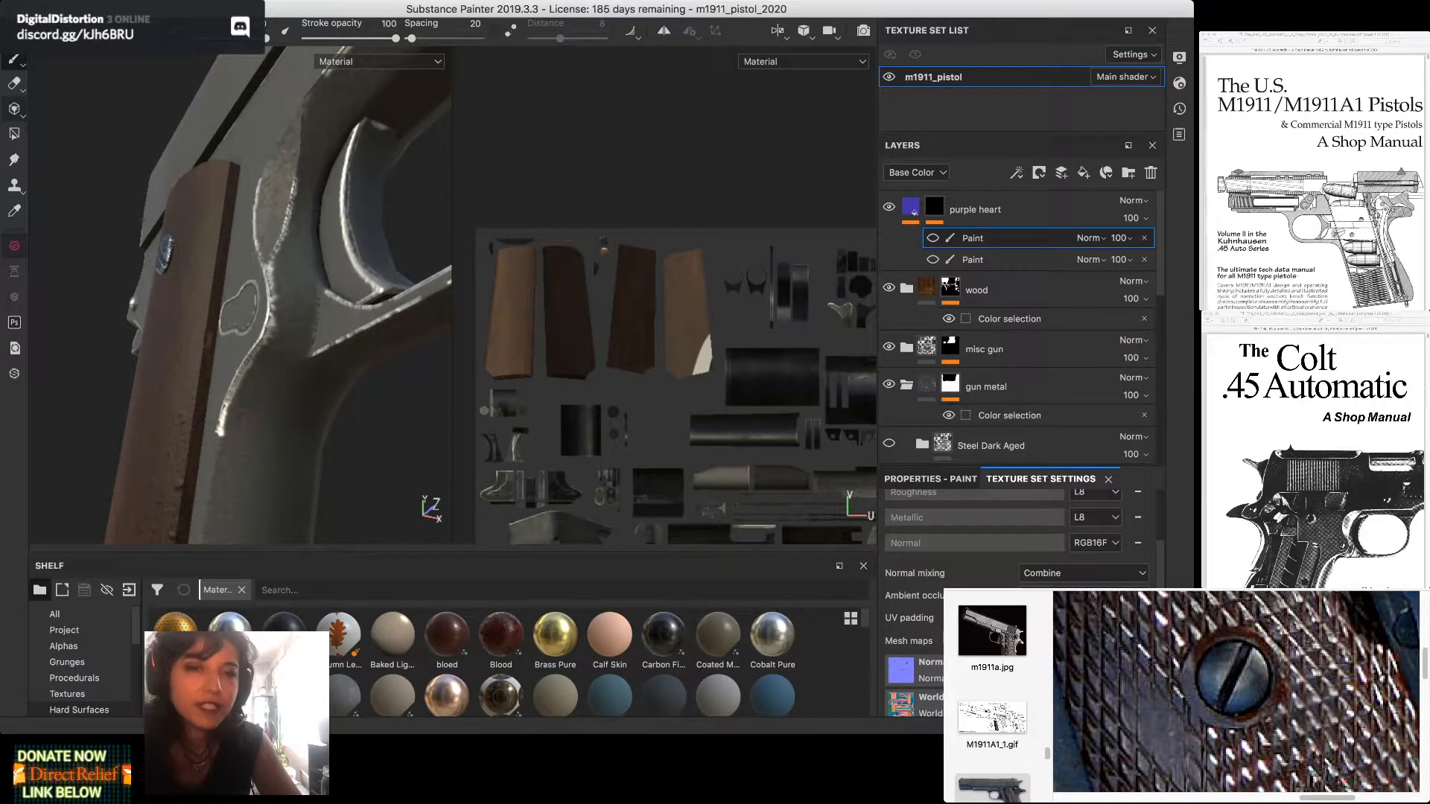
left_click_drag(252, 313, 230, 349, "alt")
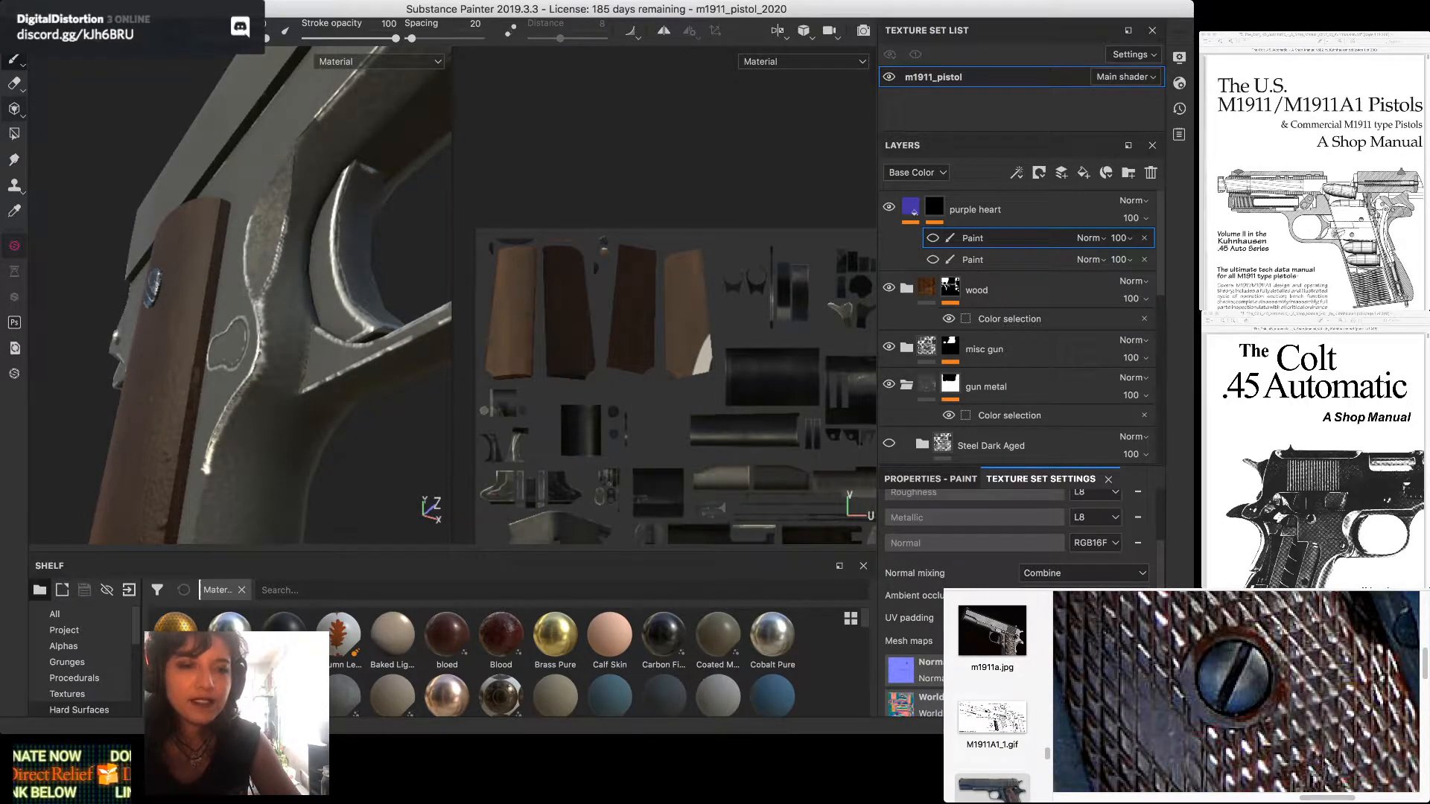
mouse_move(238, 298)
left_mouse_down("alt")
mouse_move(277, 301)
mouse_move(246, 292)
mouse_move(260, 290)
left_mouse_up("alt")
middle_click_drag(260, 291, 234, 331, "alt")
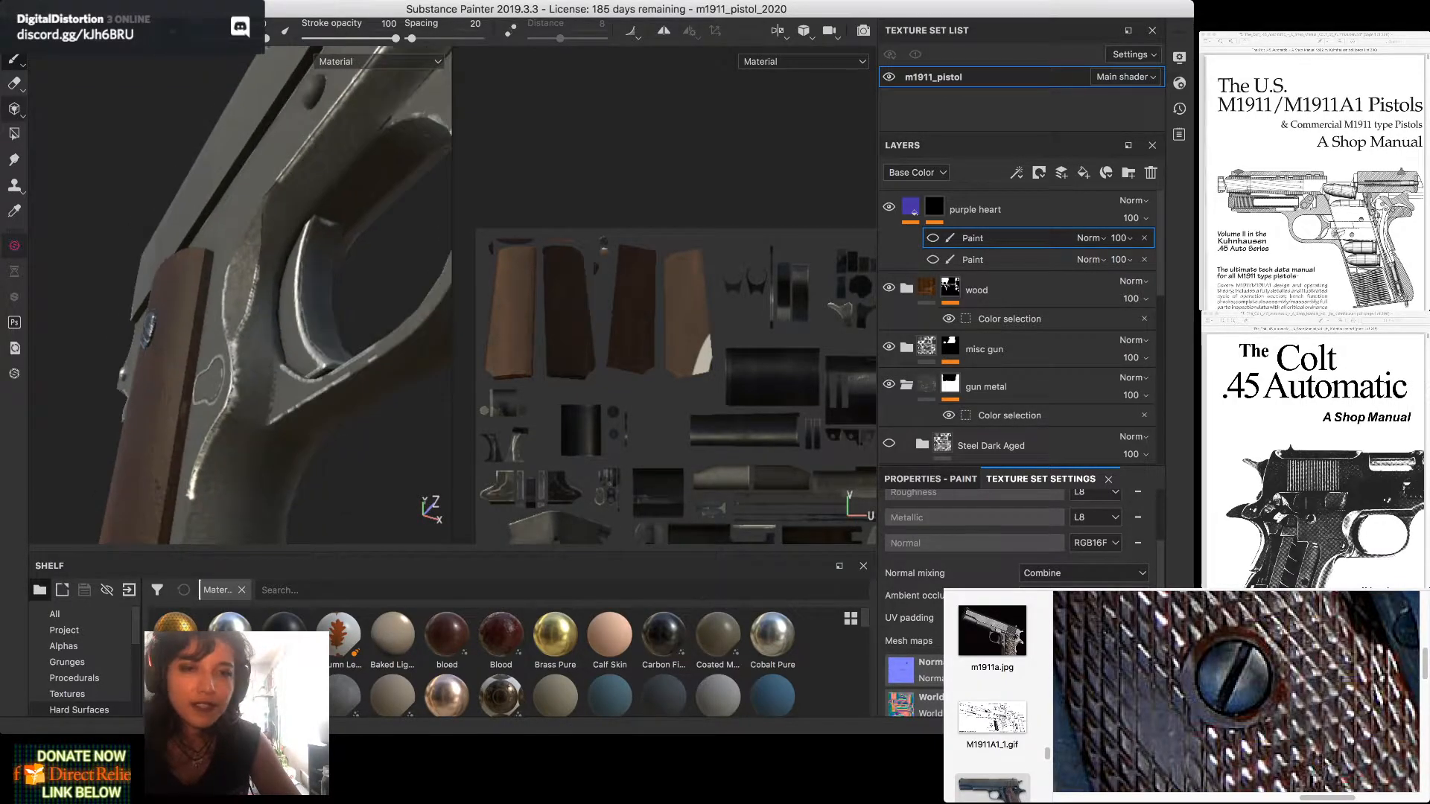
left_click_drag(234, 331, 149, 309, "alt")
right_click_drag(224, 312, 283, 313, "shift")
mouse_move(282, 313)
left_mouse_down("alt")
mouse_move(338, 293)
mouse_move(316, 302)
left_mouse_up("alt")
left_click_drag(179, 304, 353, 306, "alt")
left_click_drag(223, 305, 269, 302, "alt")
right_click_drag(268, 302, 350, 301, "shift")
left_click_drag(298, 302, 335, 309, "alt")
left_click_drag(238, 320, 298, 288, "alt")
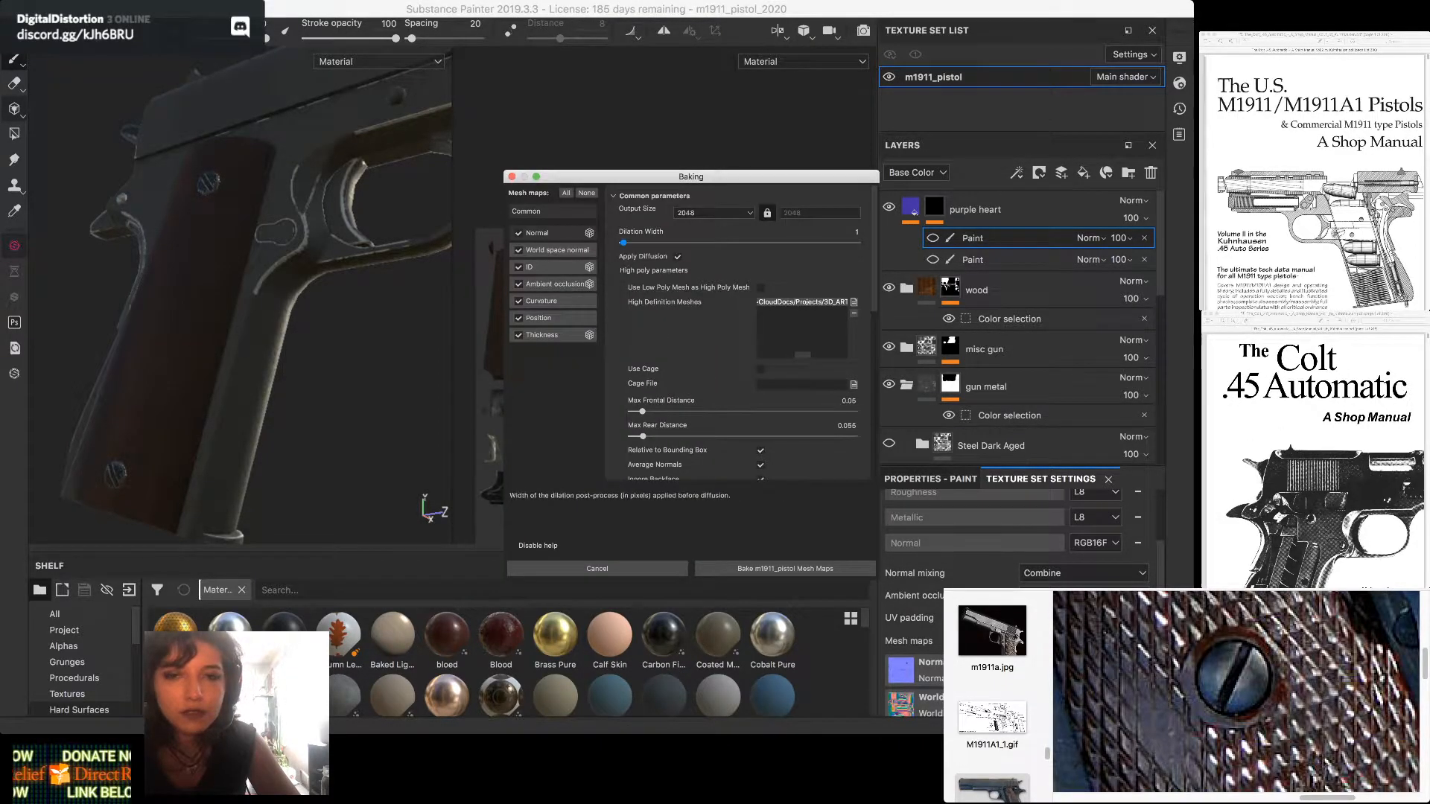
Replace the high definition mesh in the baking settings, and review the by-mesh-name matching with suffixes _high and _low
scroll(802, 327, "right", 5)
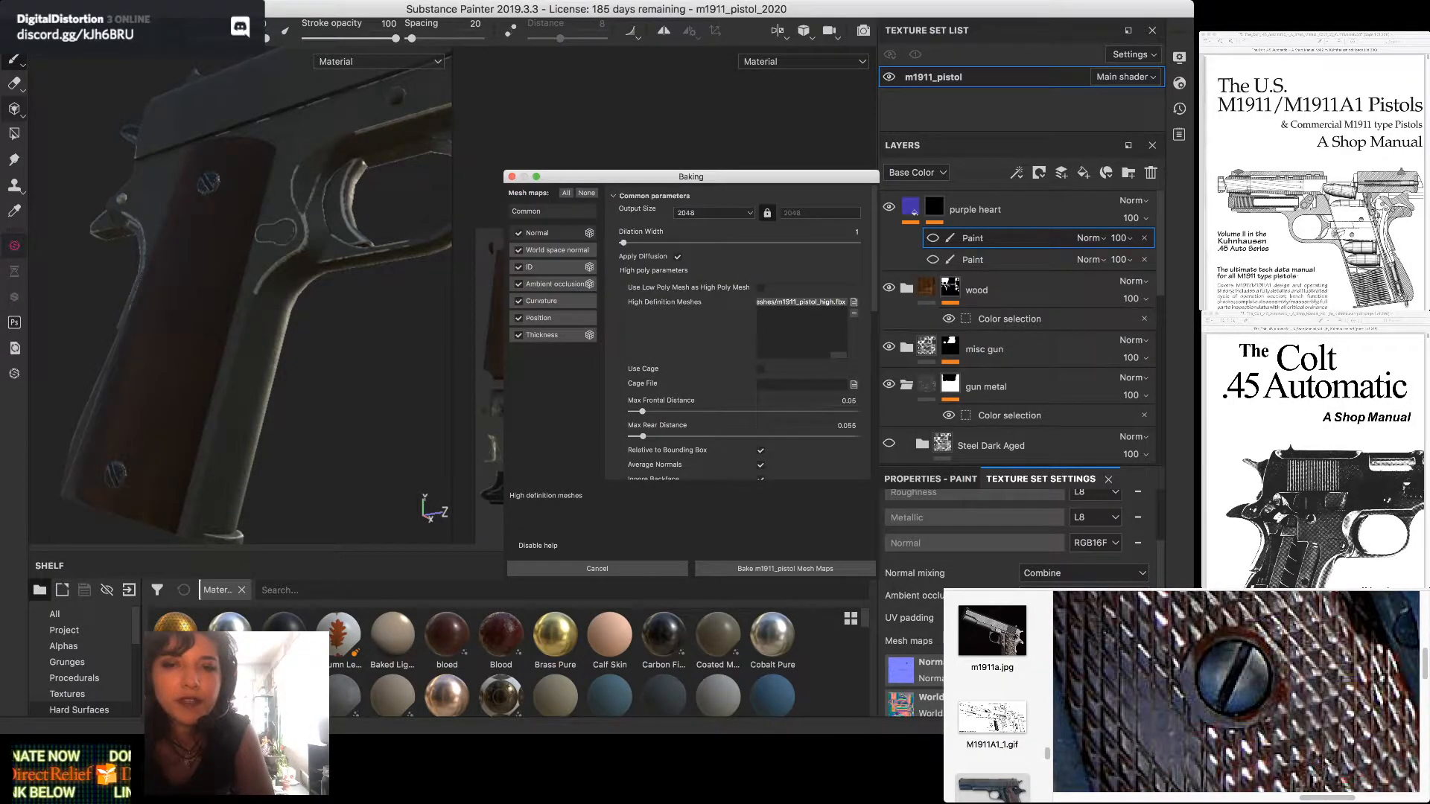
left_click(855, 313)
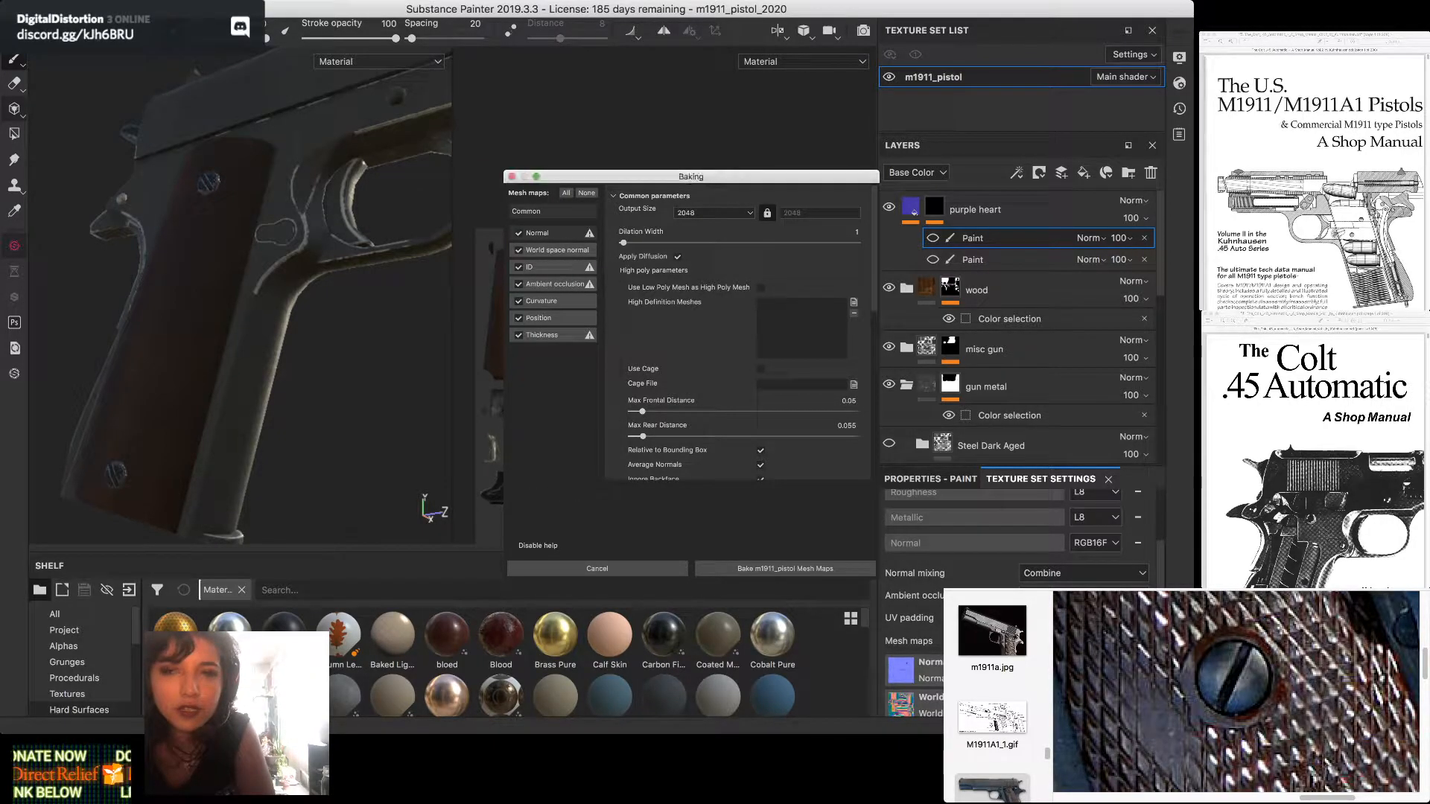
key("super+Tab")
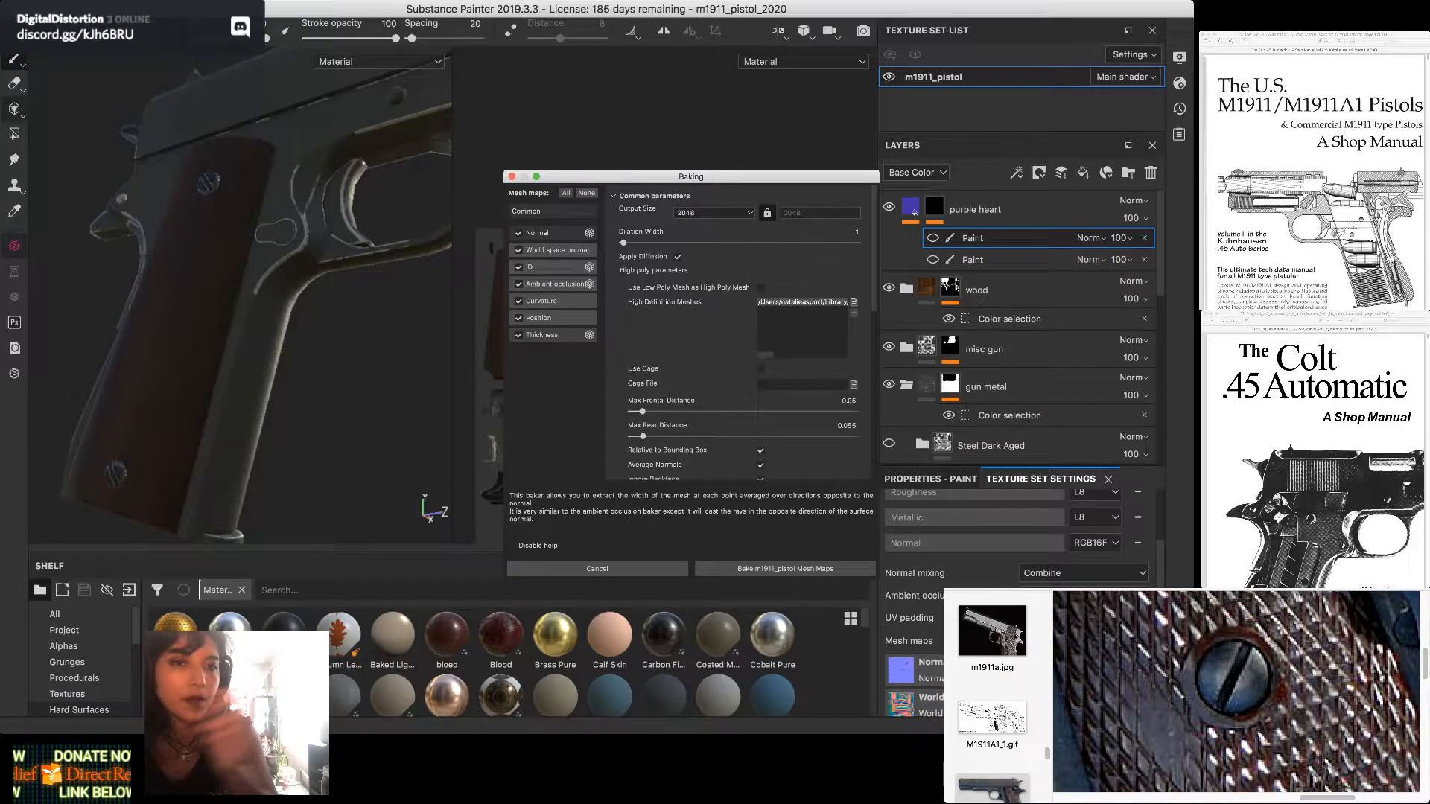
key("super+Tab")
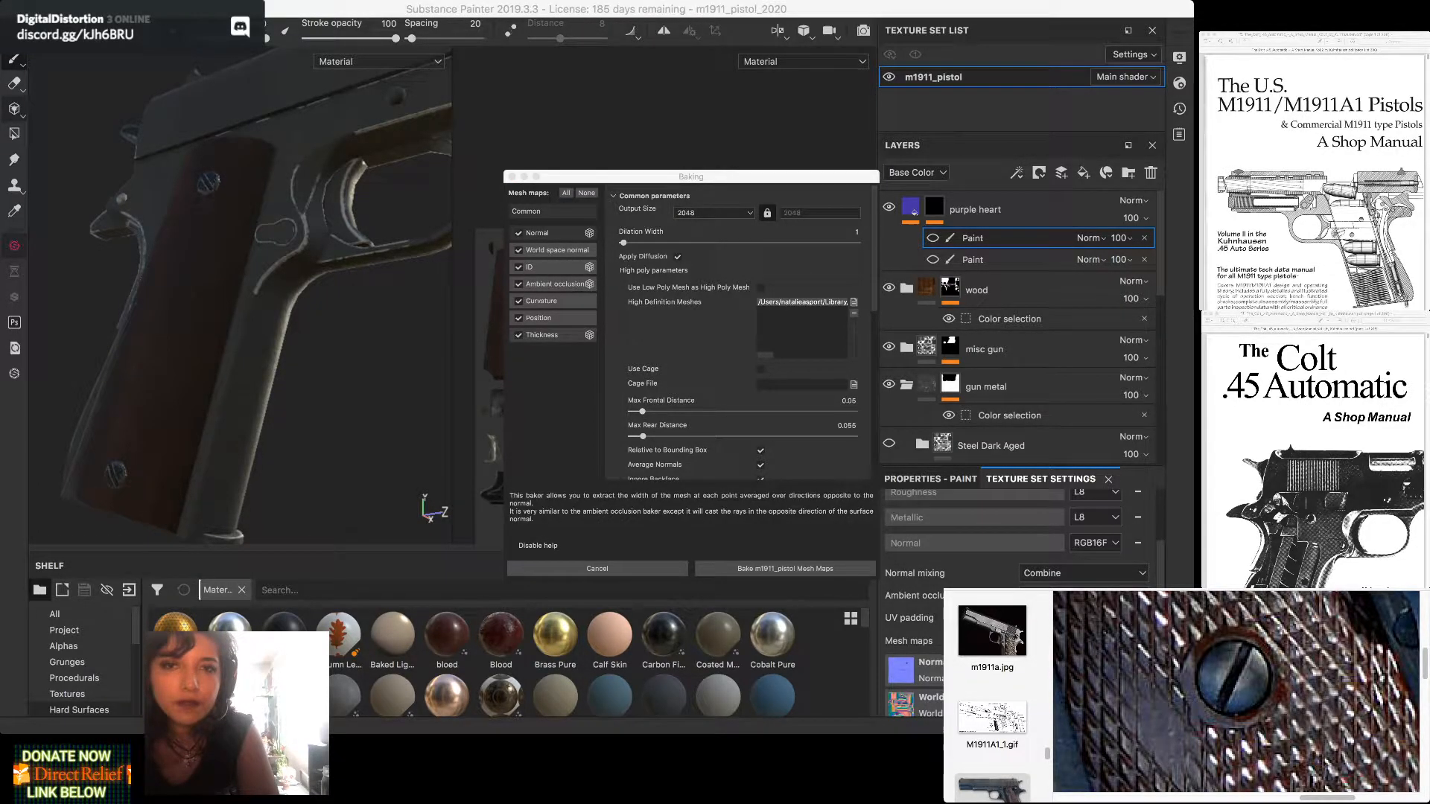
key("super+Tab")
scroll(790, 313, "down", 2)
scroll(804, 299, "down", 4)
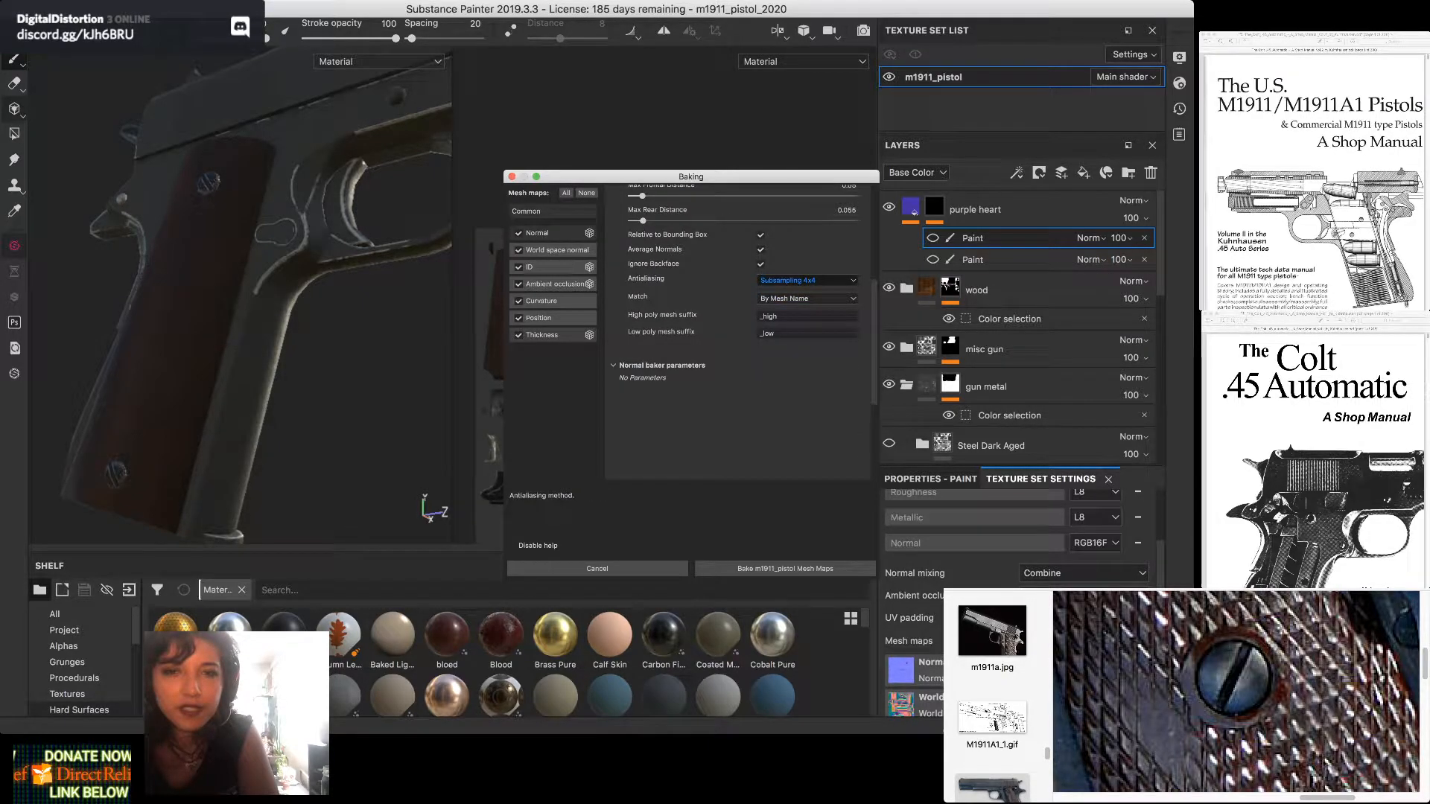
scroll(737, 335, "up", 6)
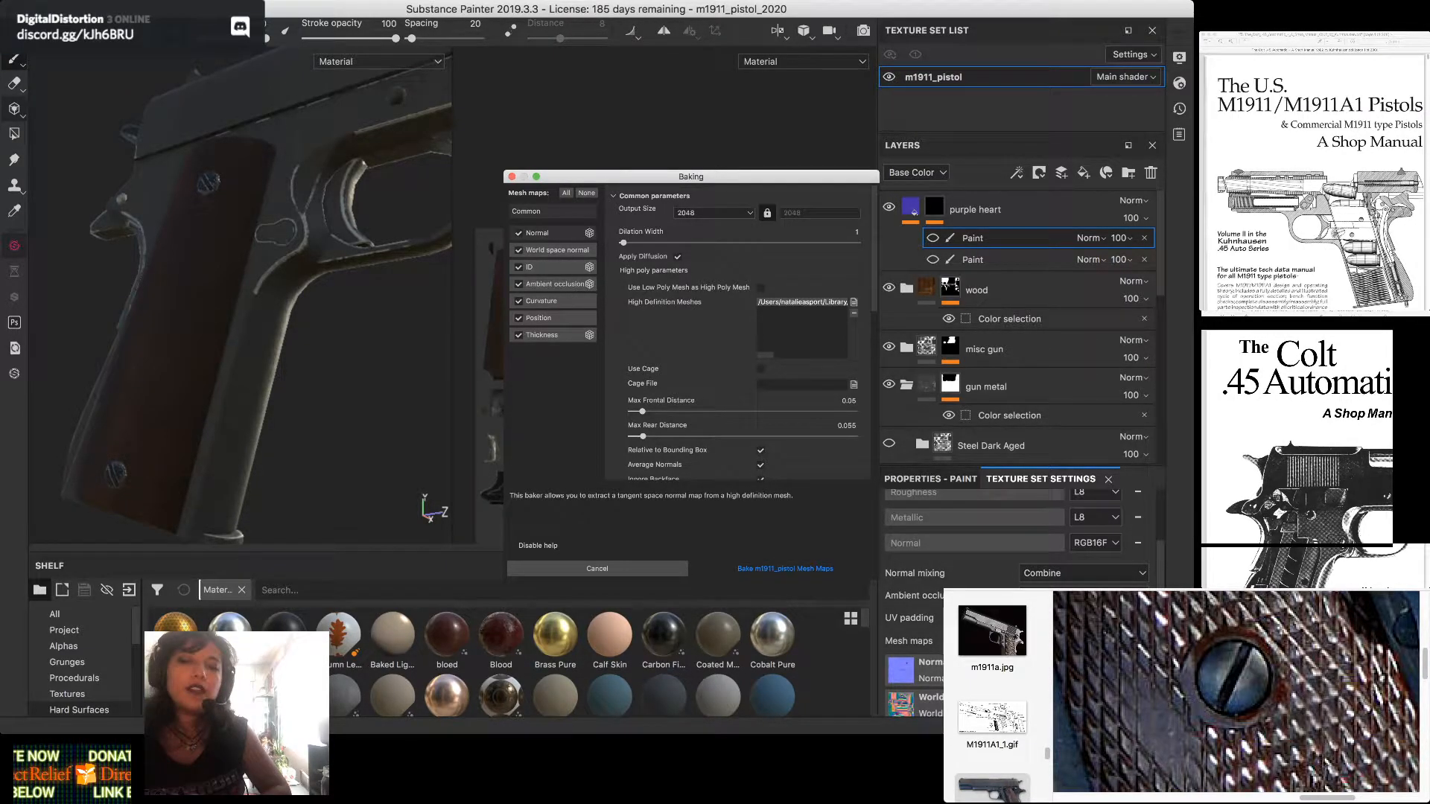
Switch to Maya, widen its window and inspect the wireframe of the whole low group
key("b")
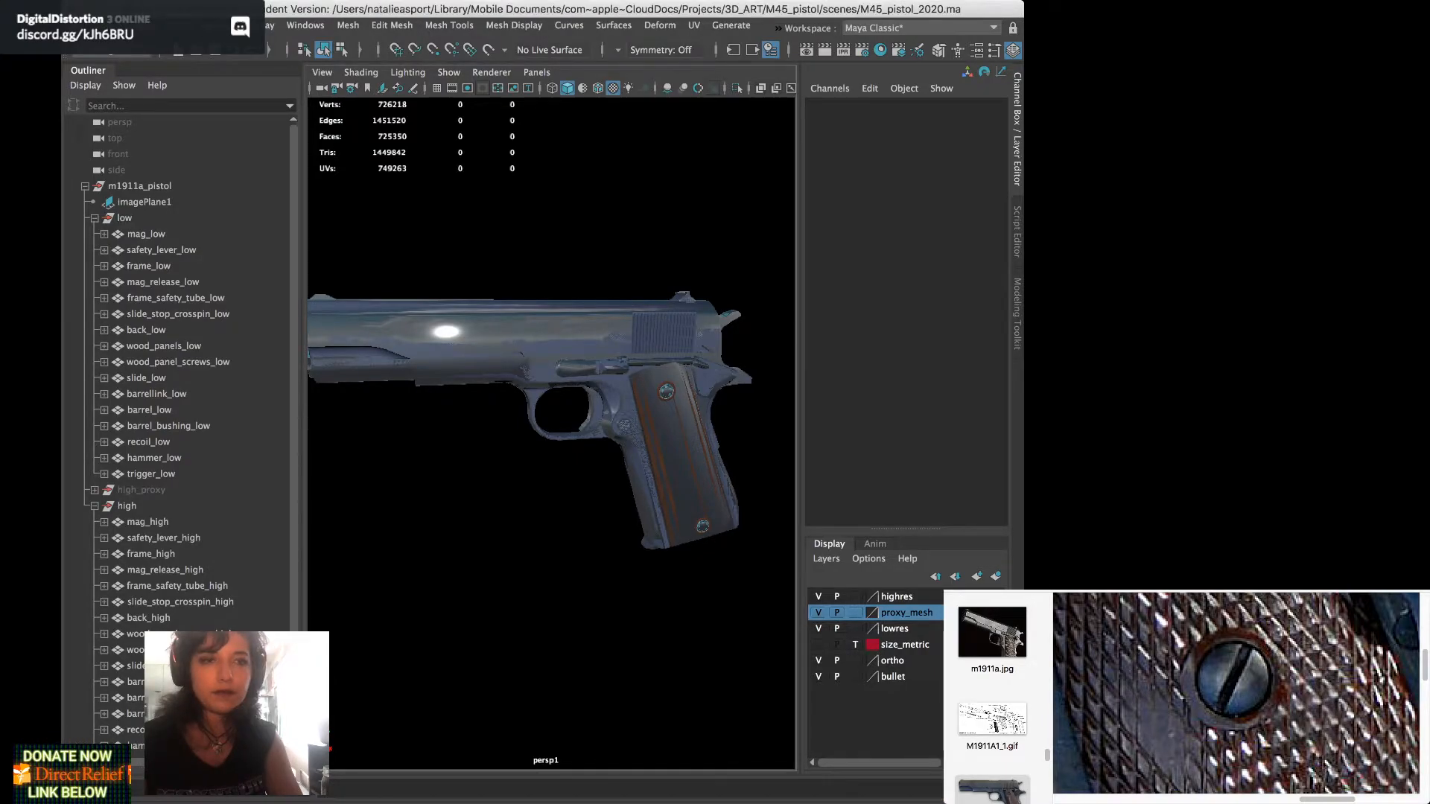
left_click_drag(1024, 373, 1189, 372)
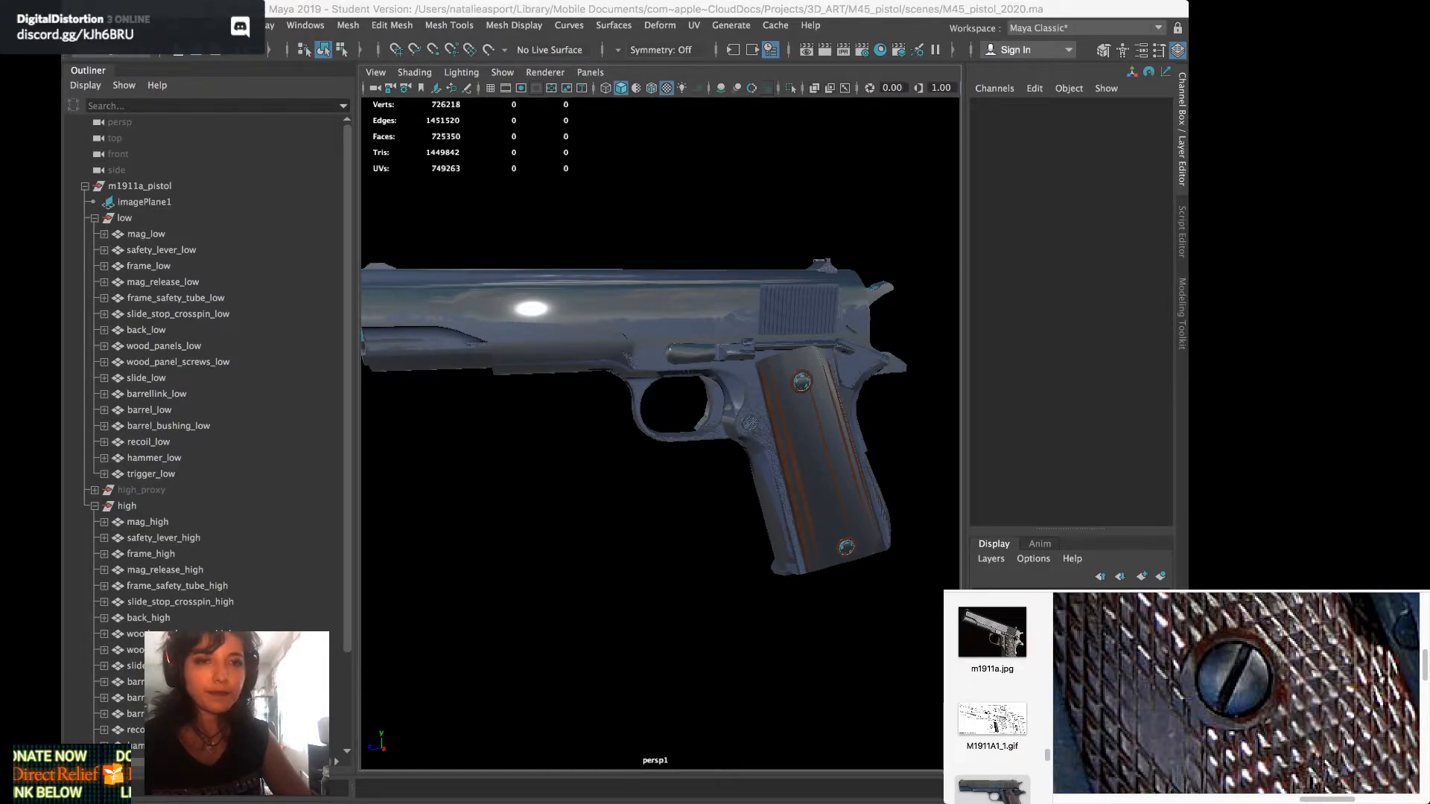
left_click(124, 218)
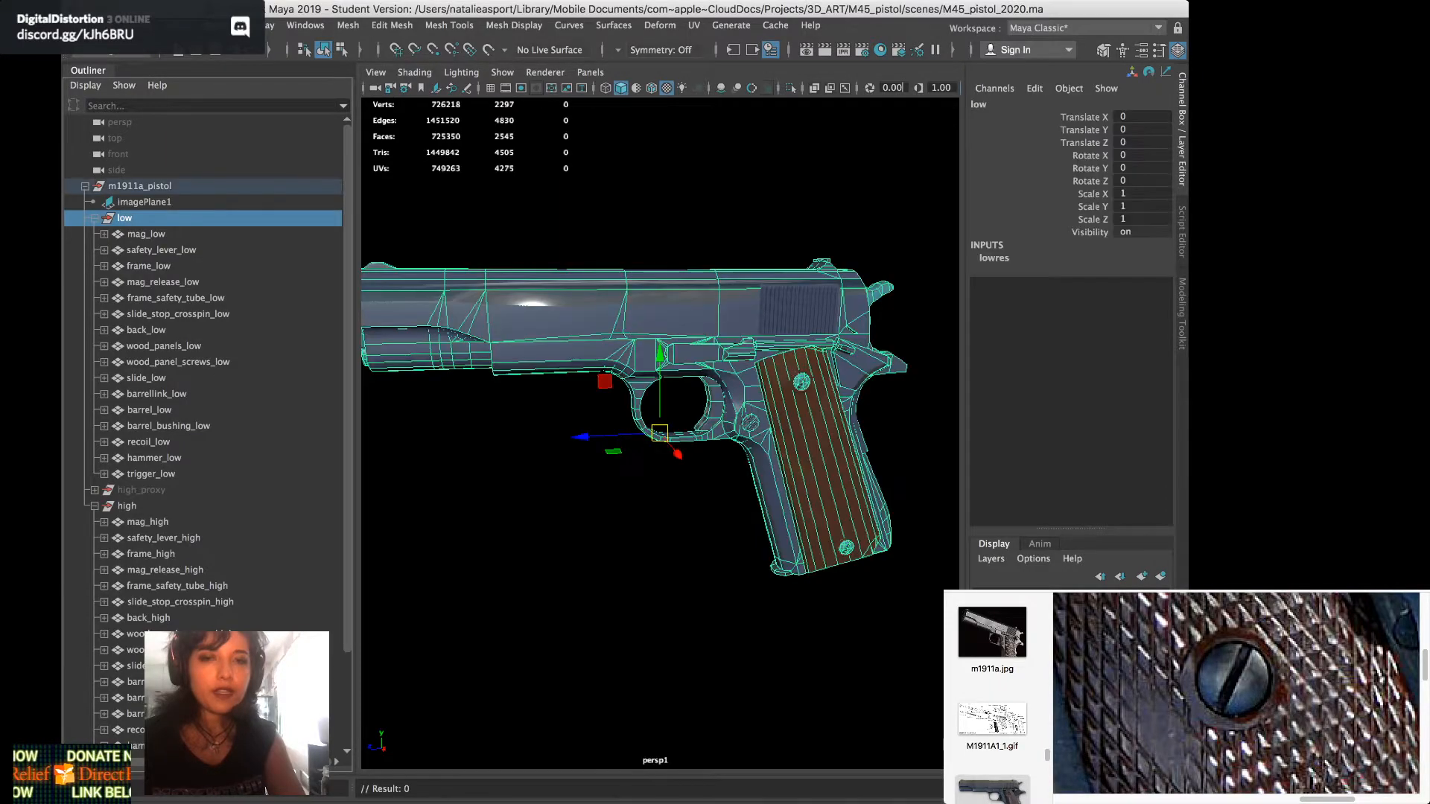
key("f")
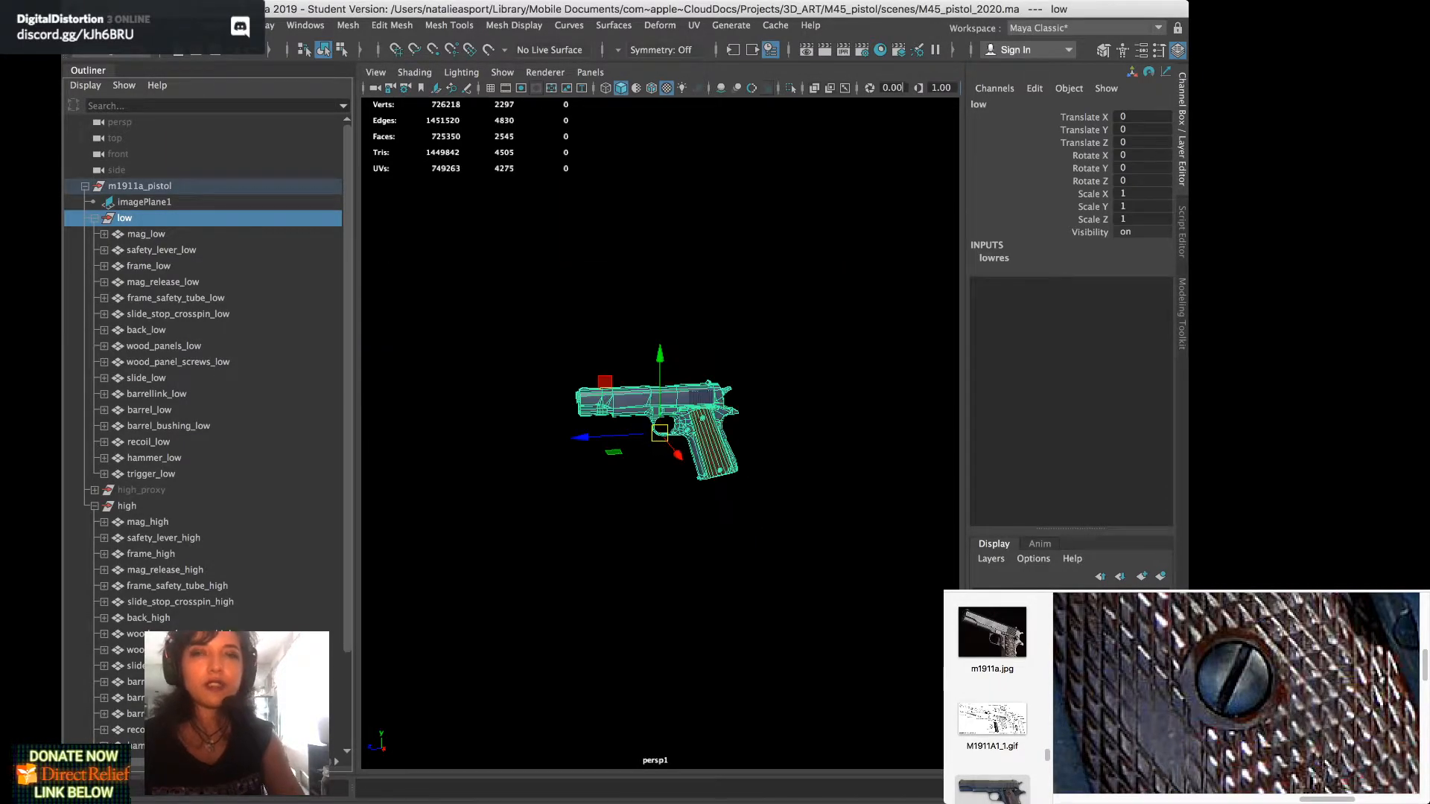
scroll(660, 435, "up", 6)
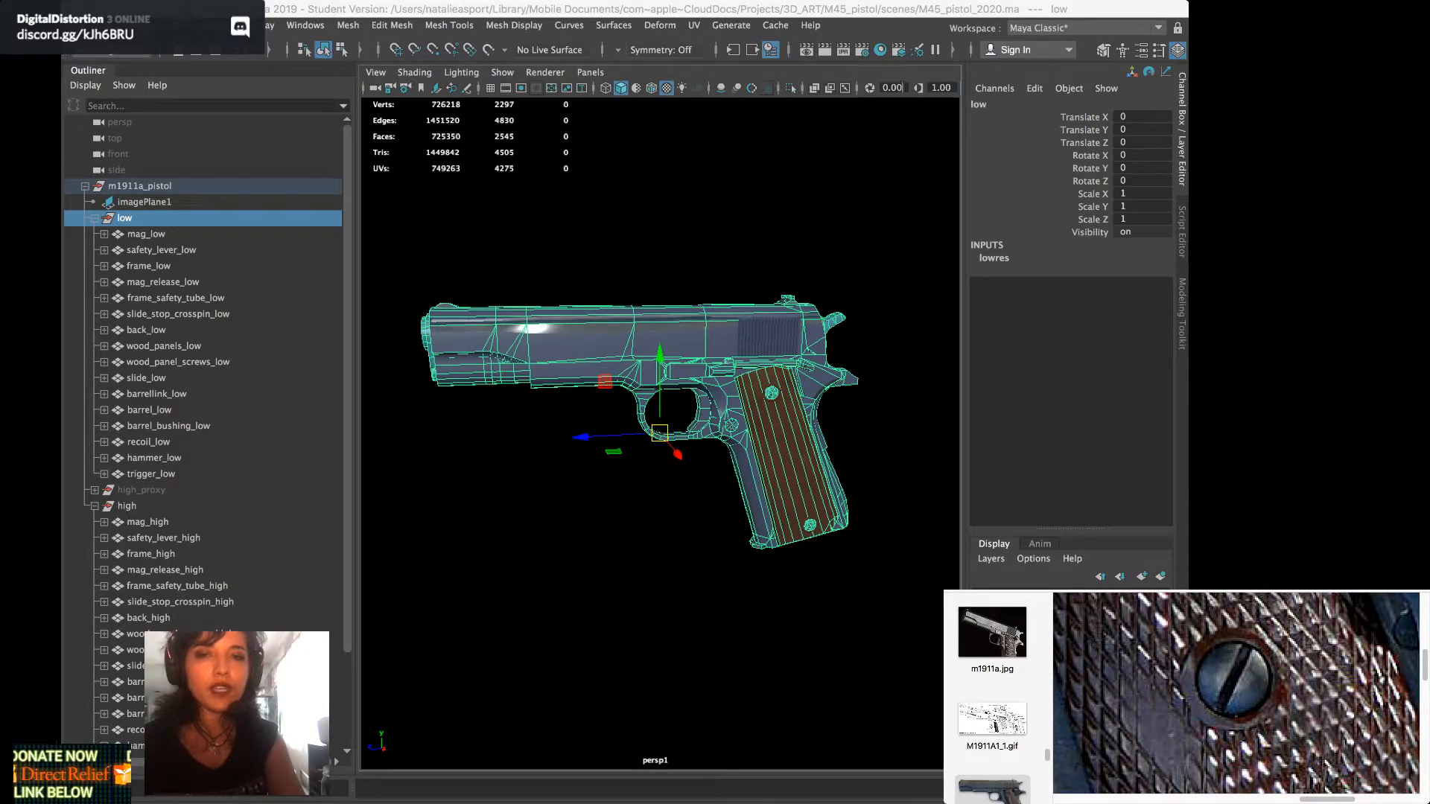
left_click_drag(670, 462, 611, 476, "alt")
middle_click_drag(611, 477, 529, 434, "alt")
left_click_drag(529, 434, 492, 439, "alt")
middle_click_drag(492, 439, 509, 497, "alt")
left_click_drag(510, 496, 493, 497, "alt")
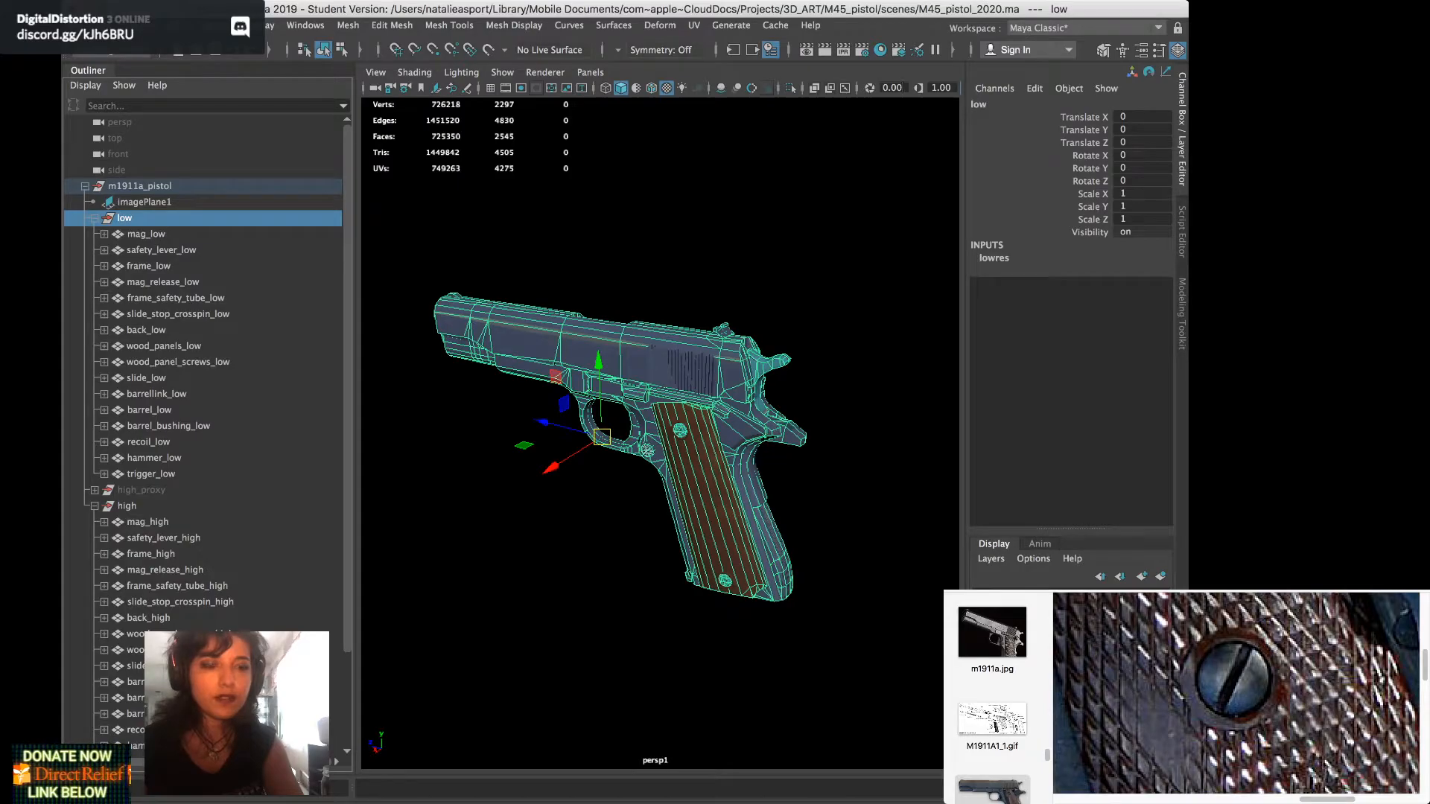
Duplicate the low group and place the copy above the original within the m1911a_pistol hierarchy
left_click(146, 234)
left_click(151, 475, "shift")
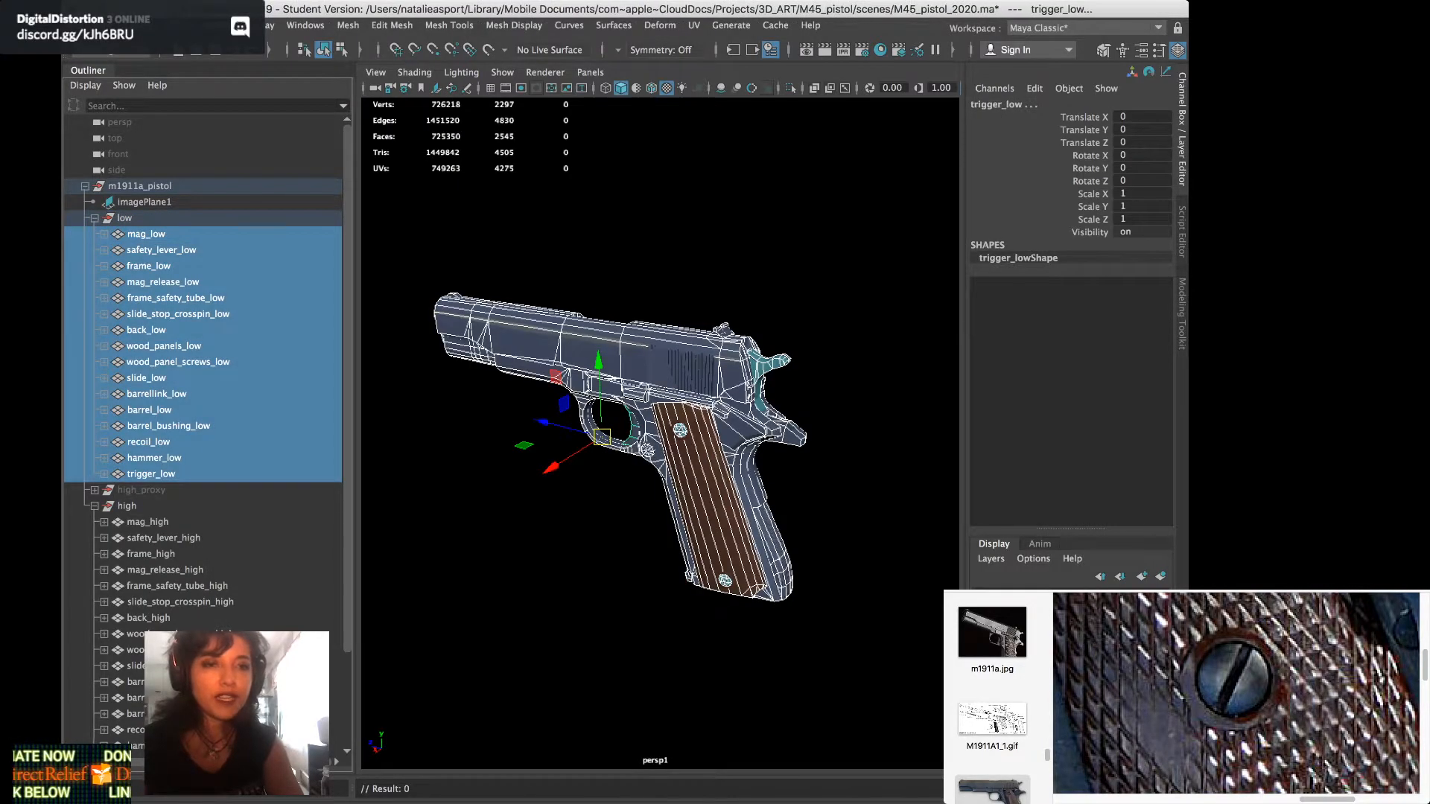
left_click(125, 218)
key("super+d")
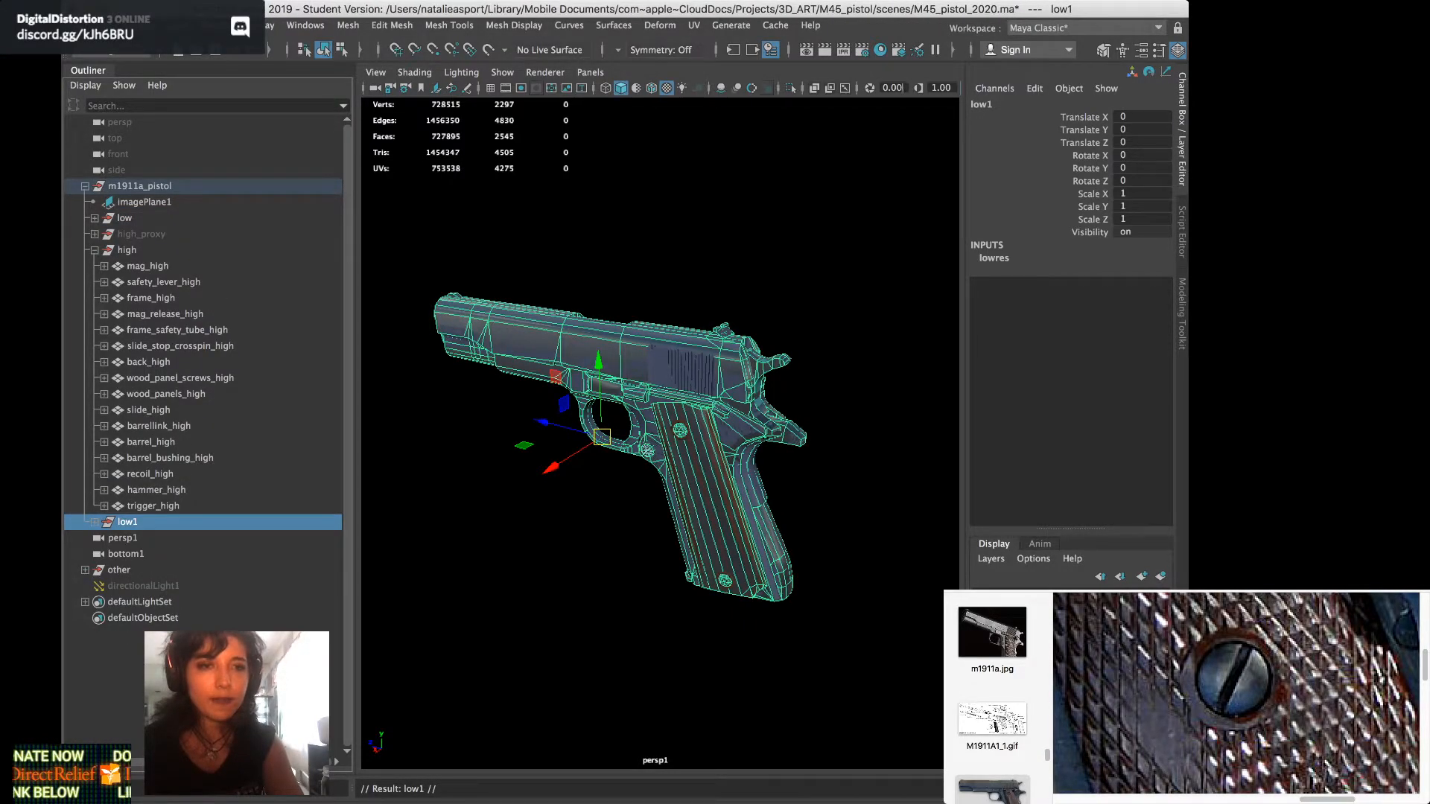
middle_click_drag(127, 522, 125, 219)
left_click_drag(655, 440, 600, 451, "alt")
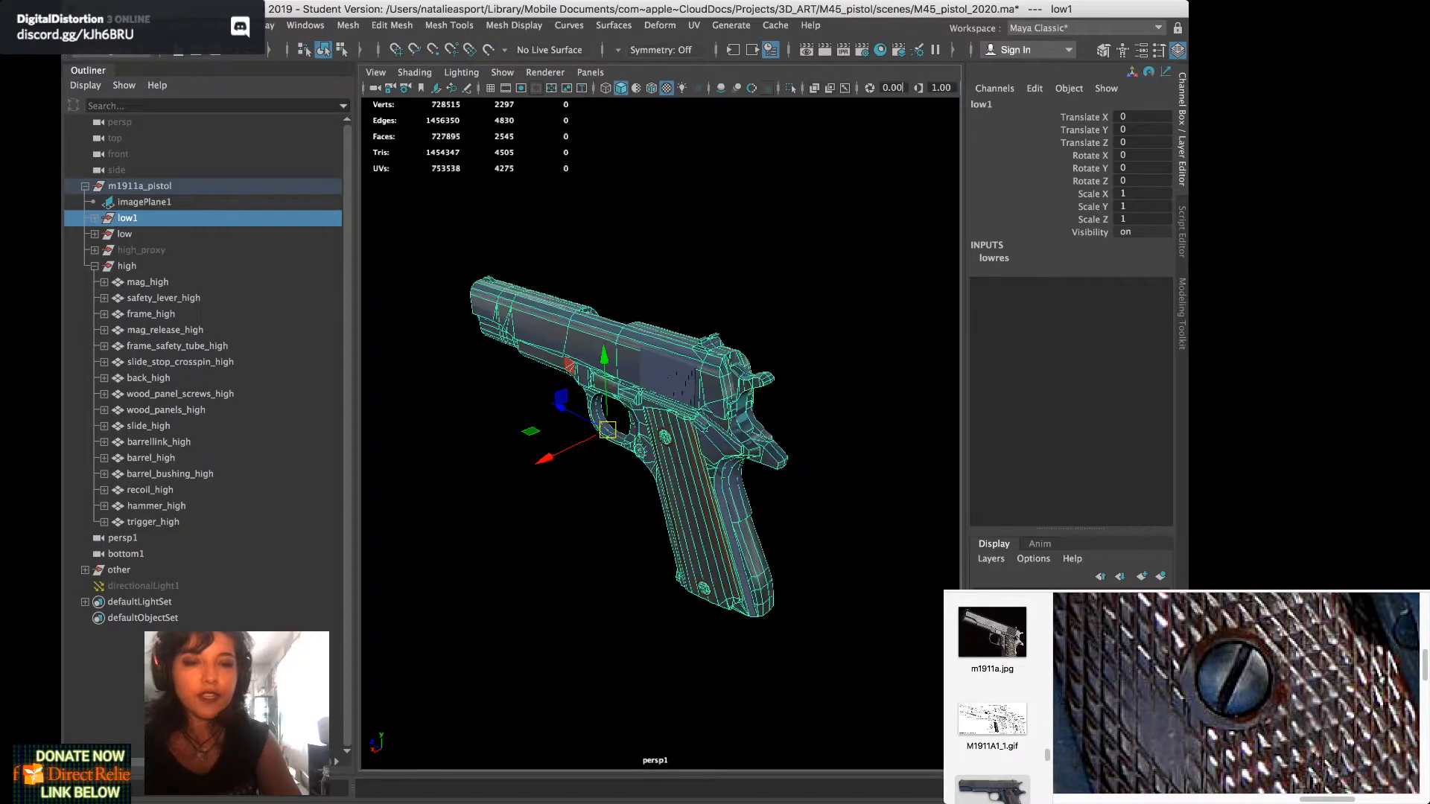
middle_click_drag(600, 451, 537, 450, "alt")
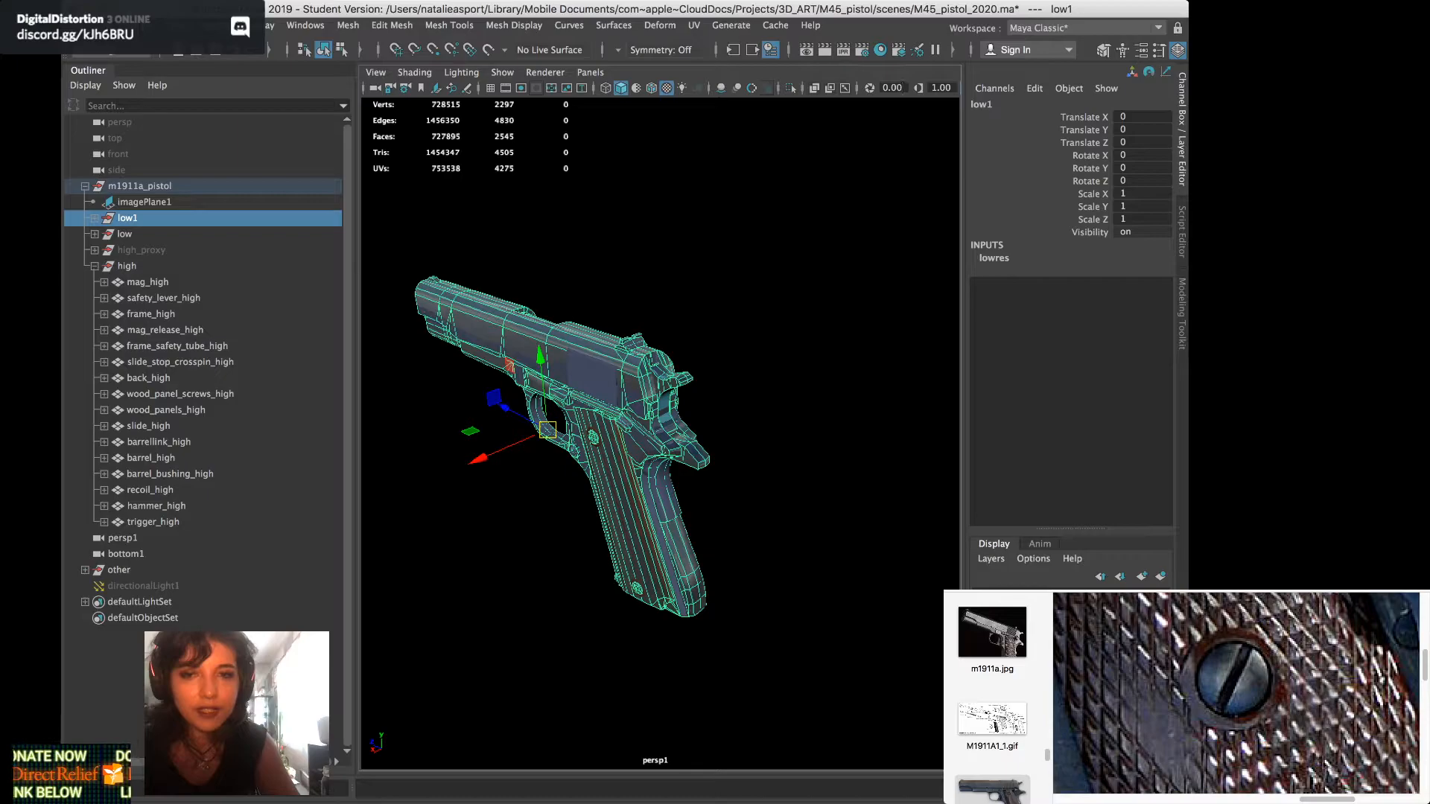
Try shifting the duplicated low group about -0.177 along X, away from the original pistol, and undo the move
left_click_drag(479, 456, 637, 396)
scroll(634, 485, "down", 10)
left_click_drag(634, 485, 668, 485, "alt")
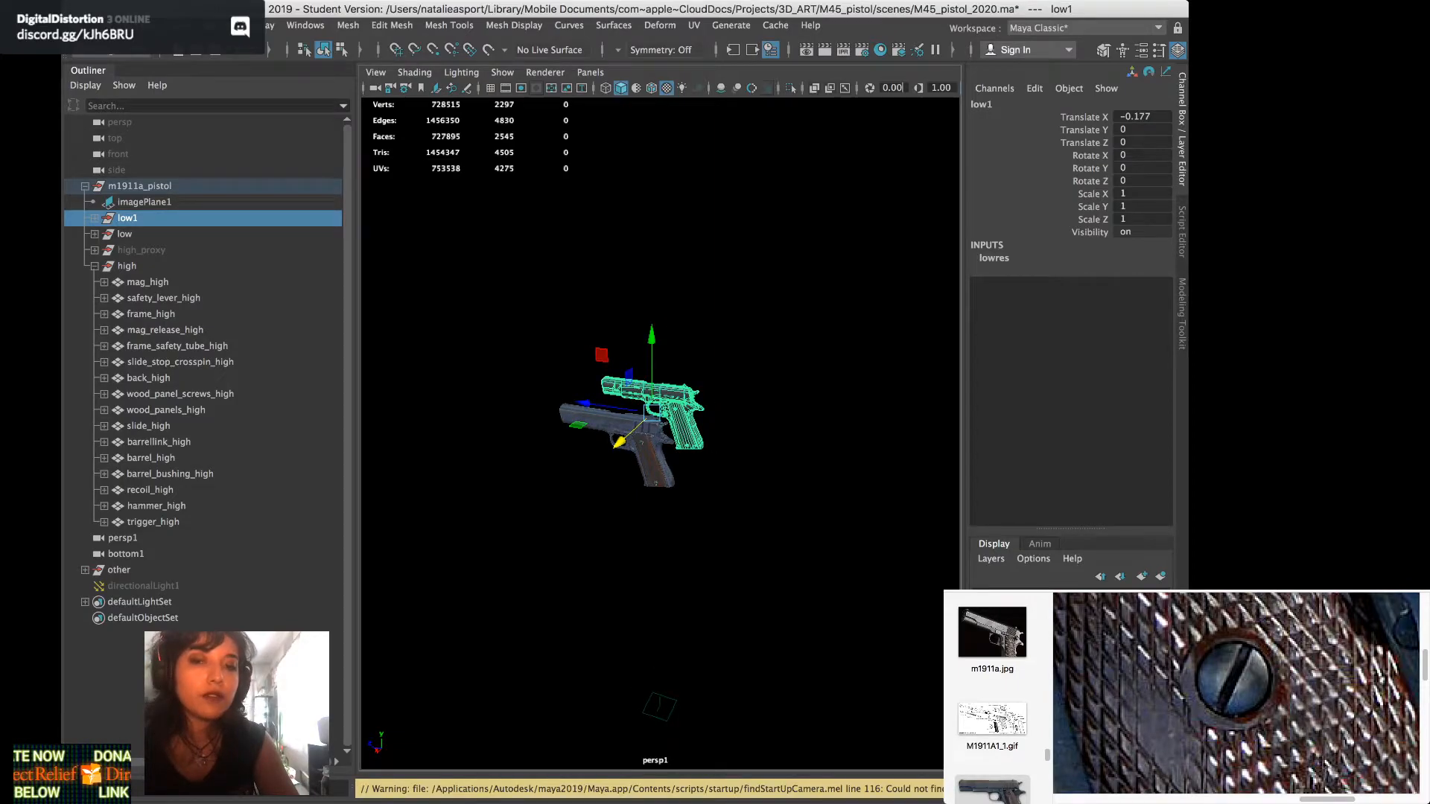
key("super+z")
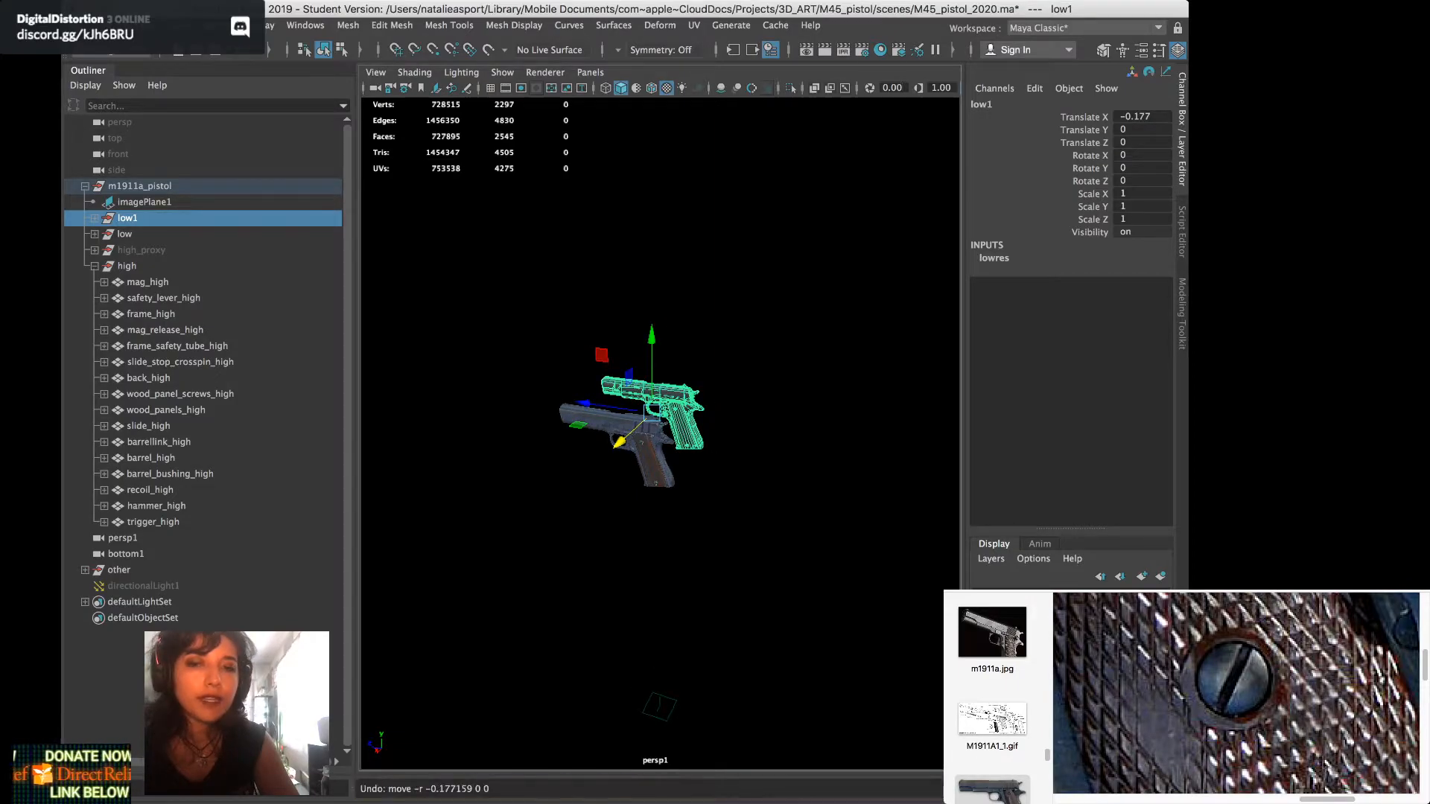
left_click_drag(668, 485, 643, 464, "alt")
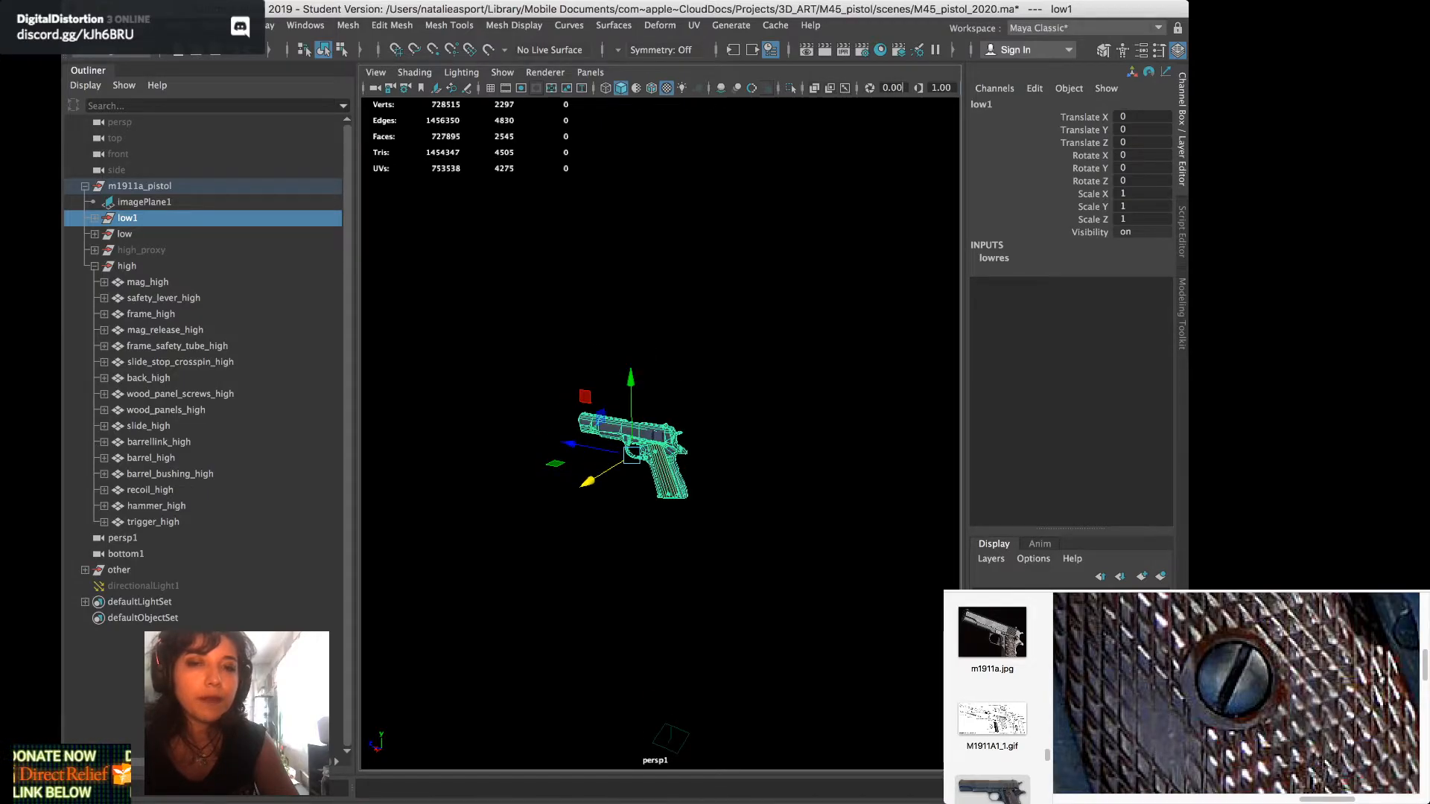
Try raising the duplicated low group 0.18 along Y, above the original pistol
left_click_drag(630, 378, 650, 250)
scroll(633, 260, "up", 5)
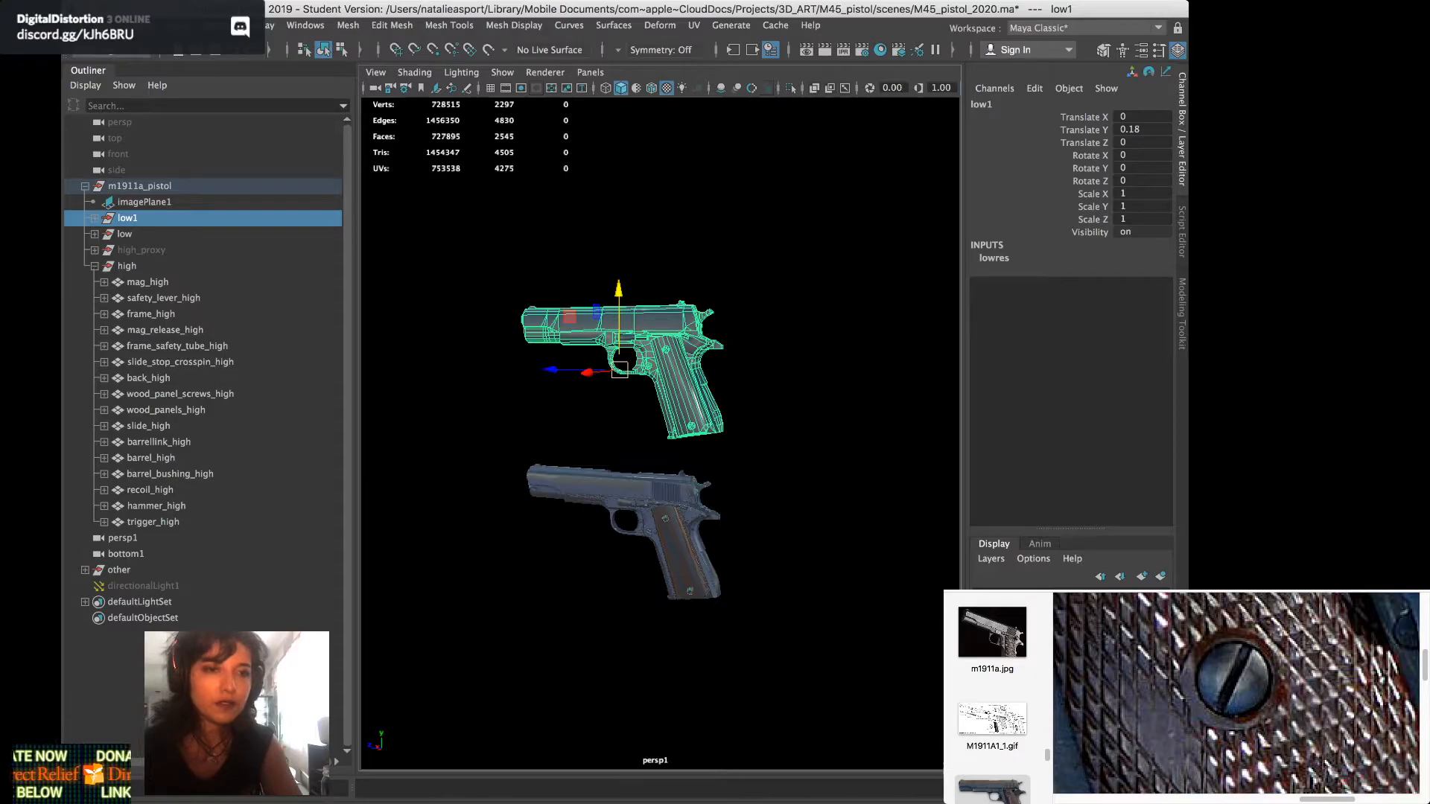
Widen the Maya window and narrow the Outliner to give the viewport more room
left_click_drag(1189, 402, 1325, 402)
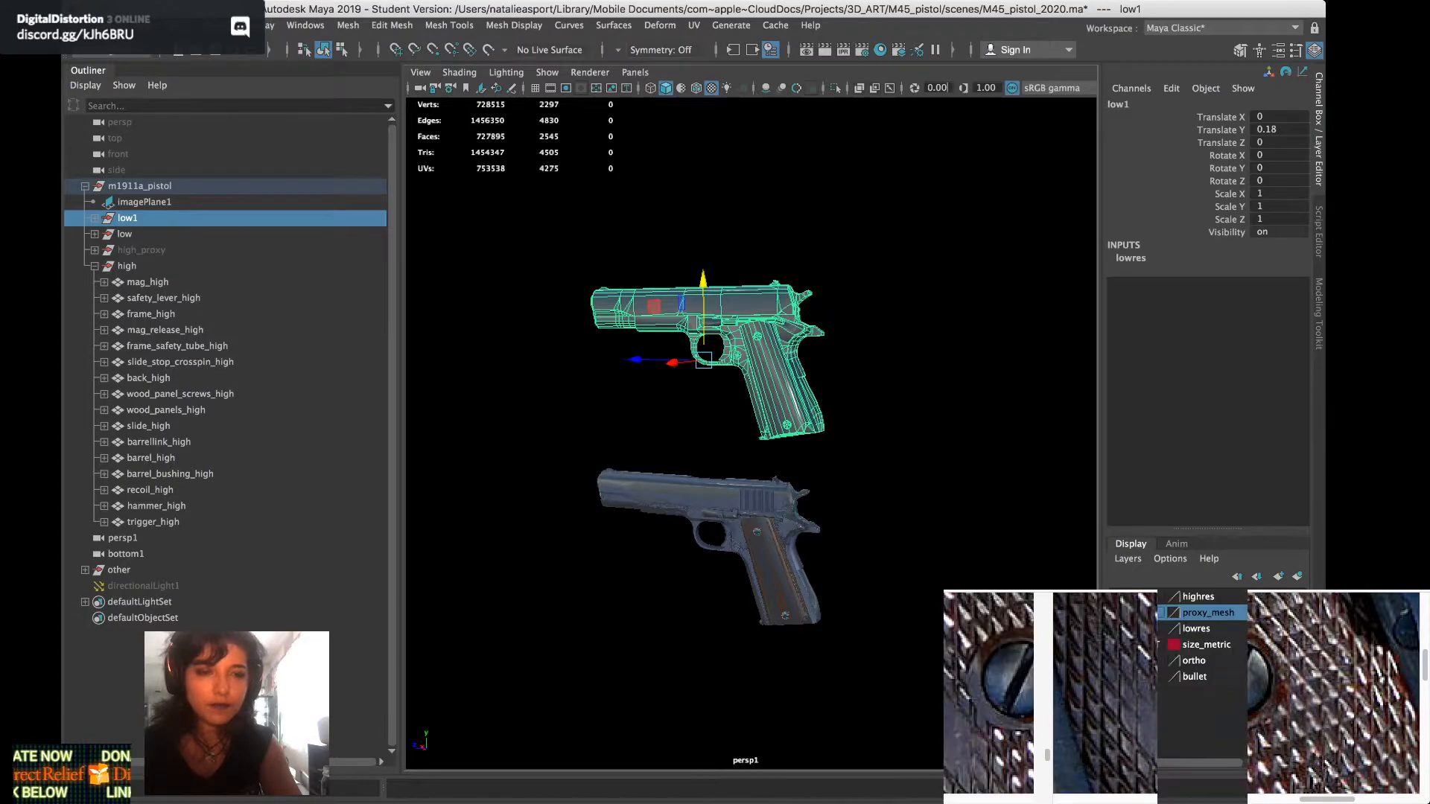
key("ctrl+space")
key("ctrl+space")
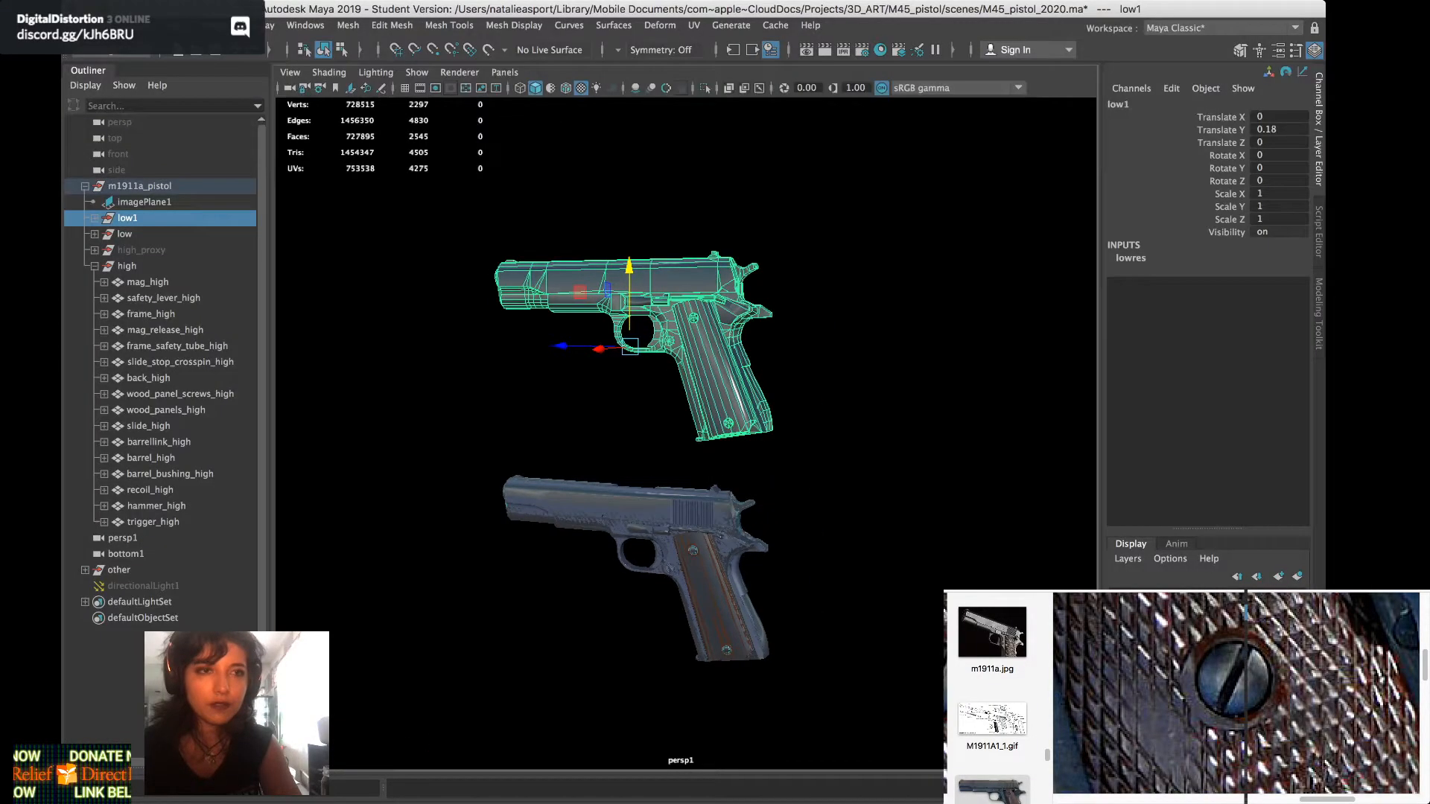
left_click_drag(269, 421, 257, 420)
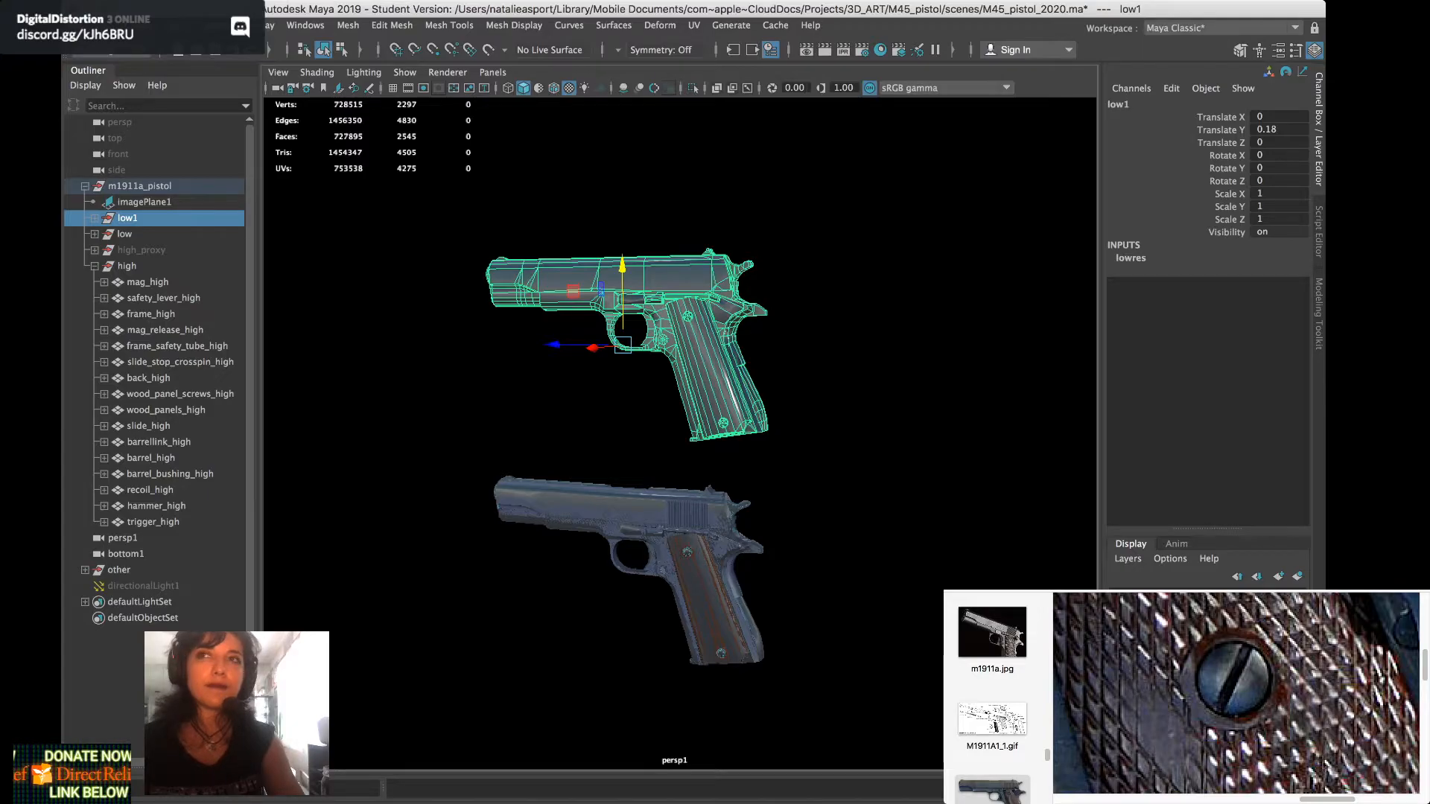
Try lowering the duplicated low group to 0.078 along Y, and undo its vertical moves
left_click_drag(670, 447, 700, 445, "alt")
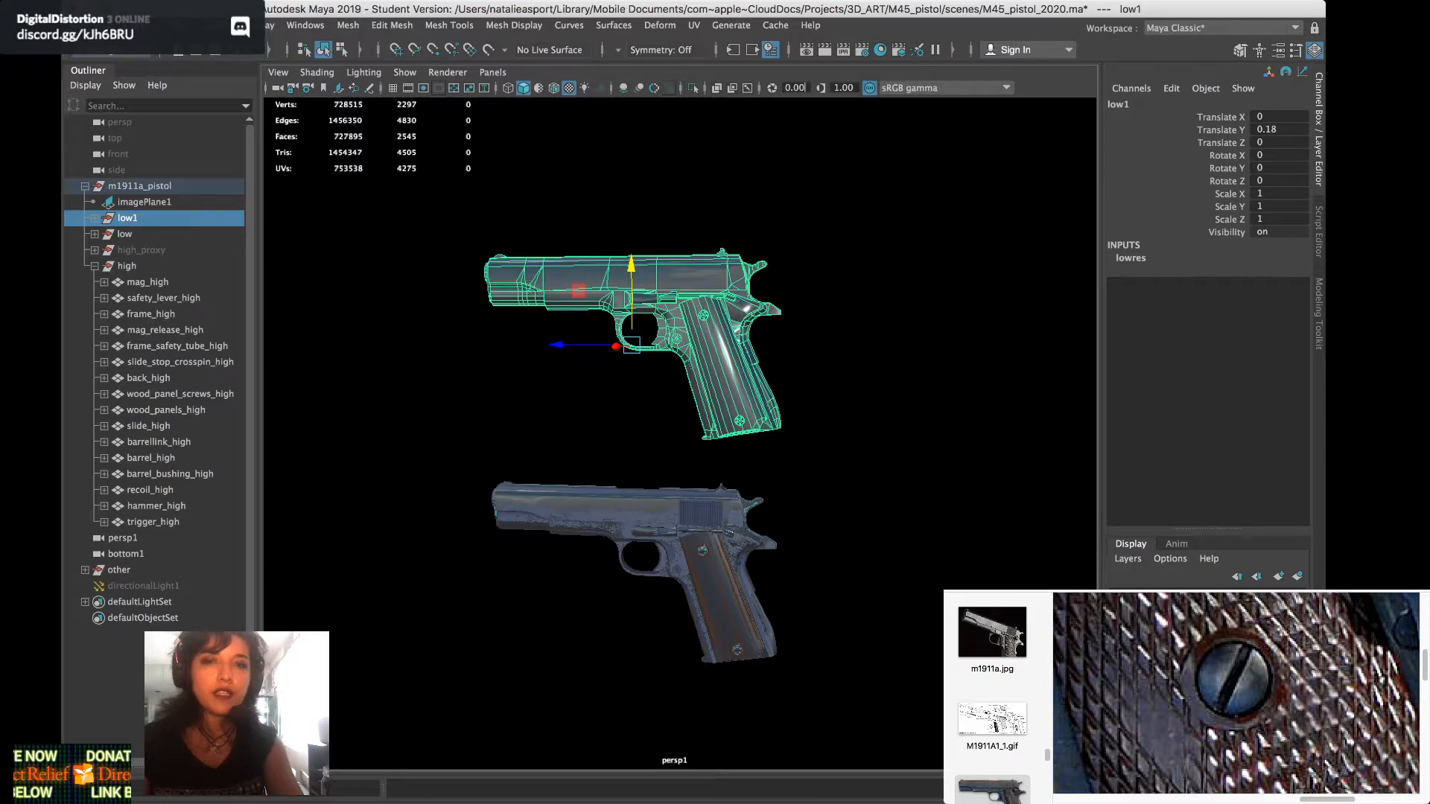
left_click_drag(670, 447, 745, 446, "alt")
left_click_drag(705, 292, 703, 405)
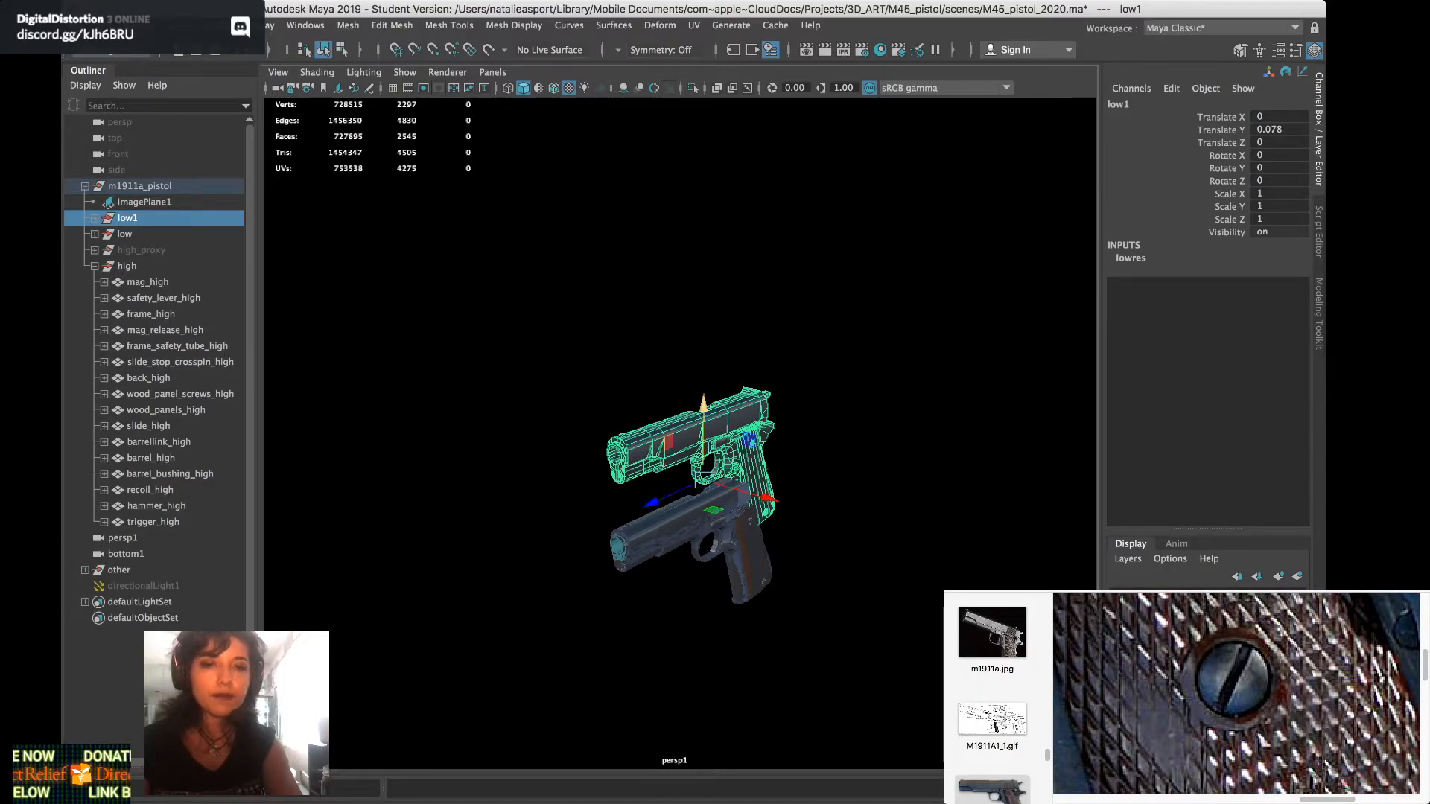
key("z")
key("z")
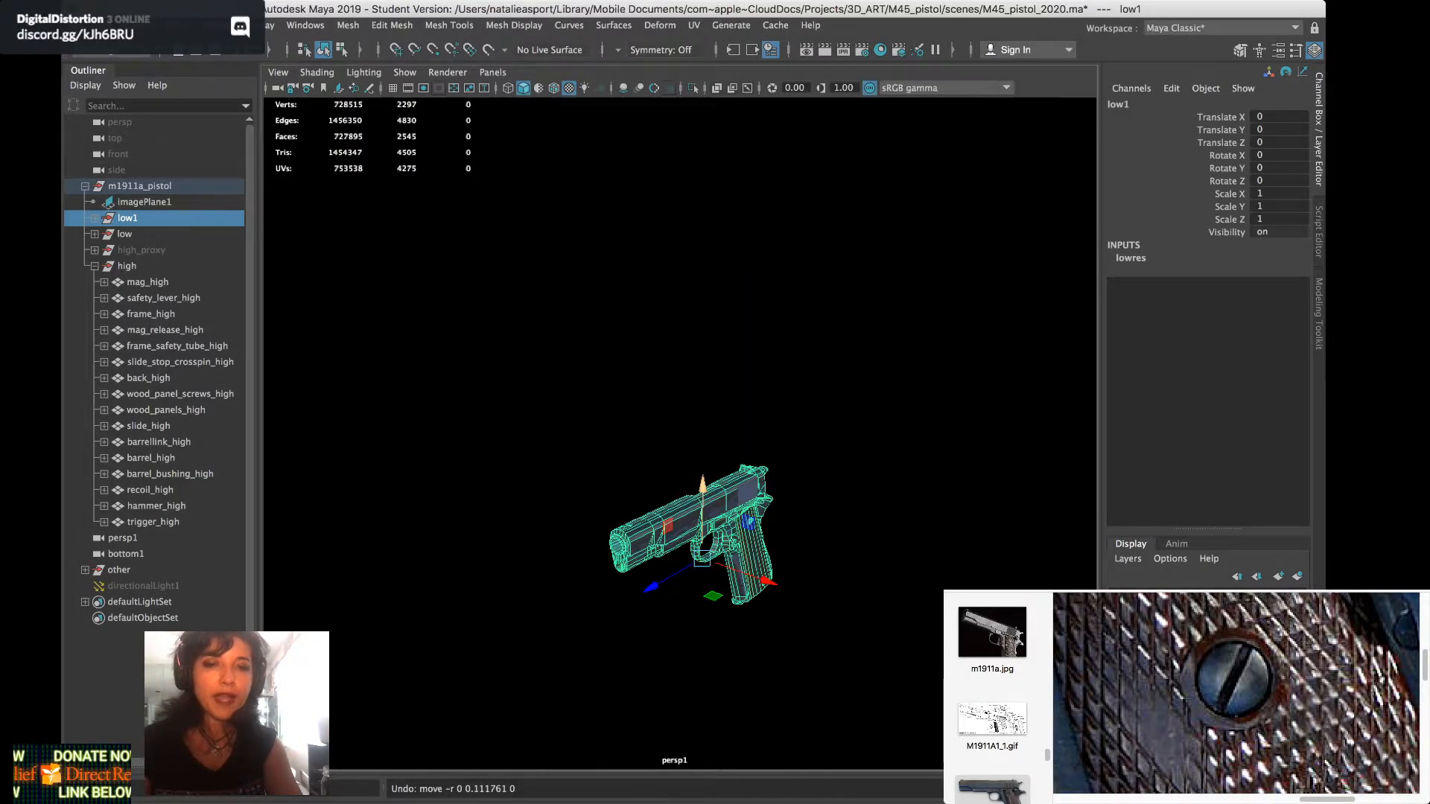
Try shifting the duplicated low group sideways along X, and undo the move while keeping the group's reordered place in the hierarchy
left_click_drag(700, 536, 743, 519, "alt")
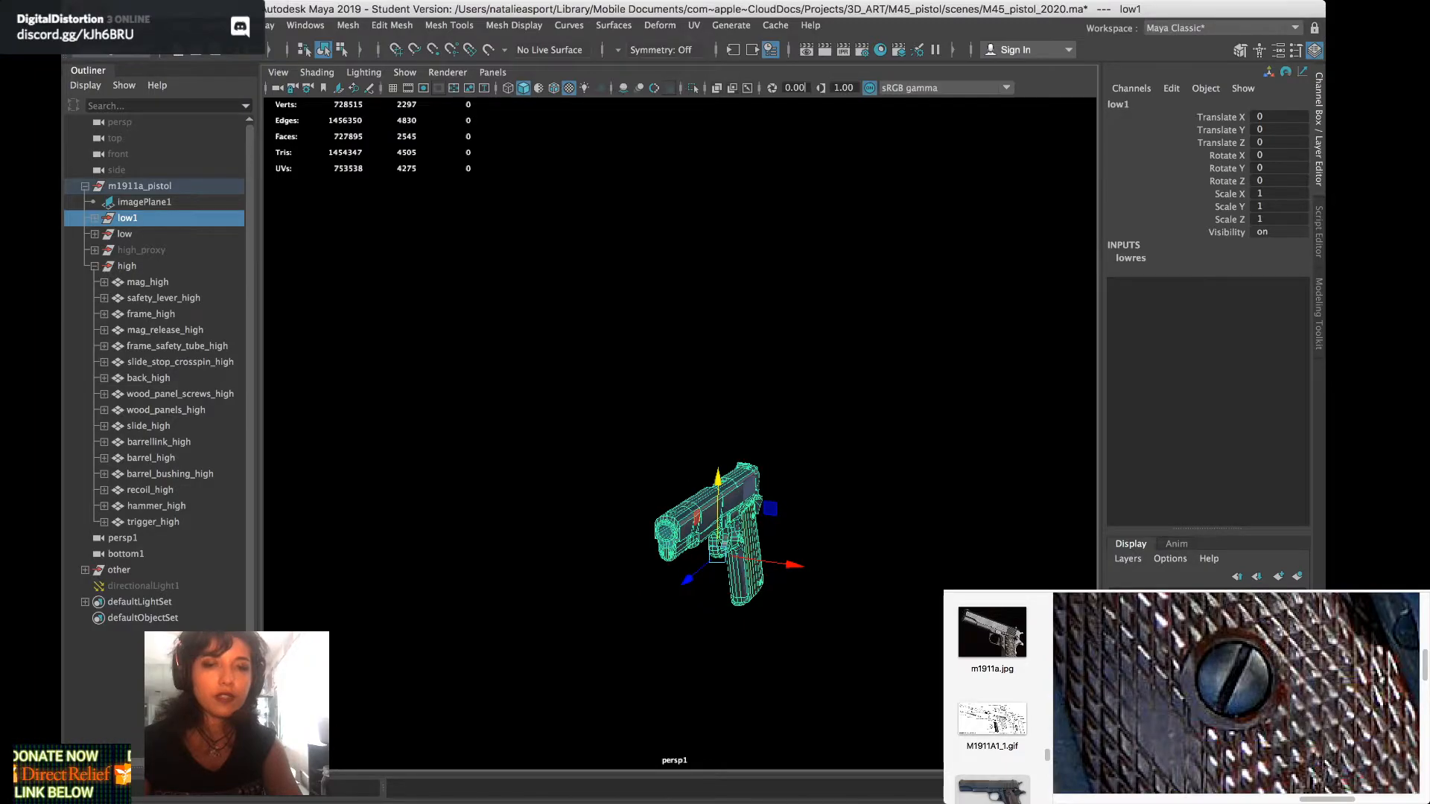
left_click_drag(795, 566, 719, 526)
left_click(616, 538)
middle_click_drag(718, 526, 767, 458, "alt")
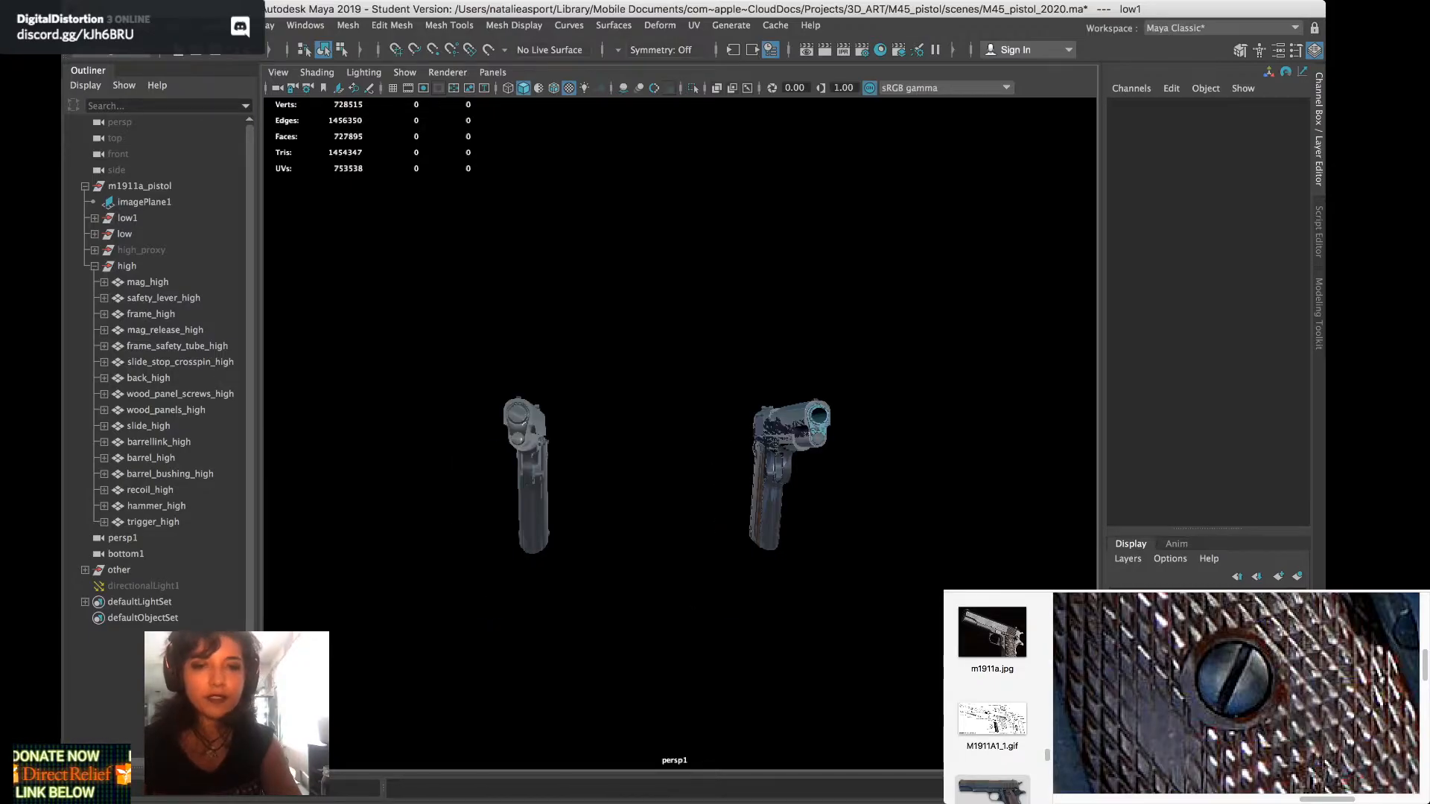
left_click_drag(767, 458, 688, 459, "alt")
key("ctrl+z")
key("ctrl+z")
key("ctrl+z")
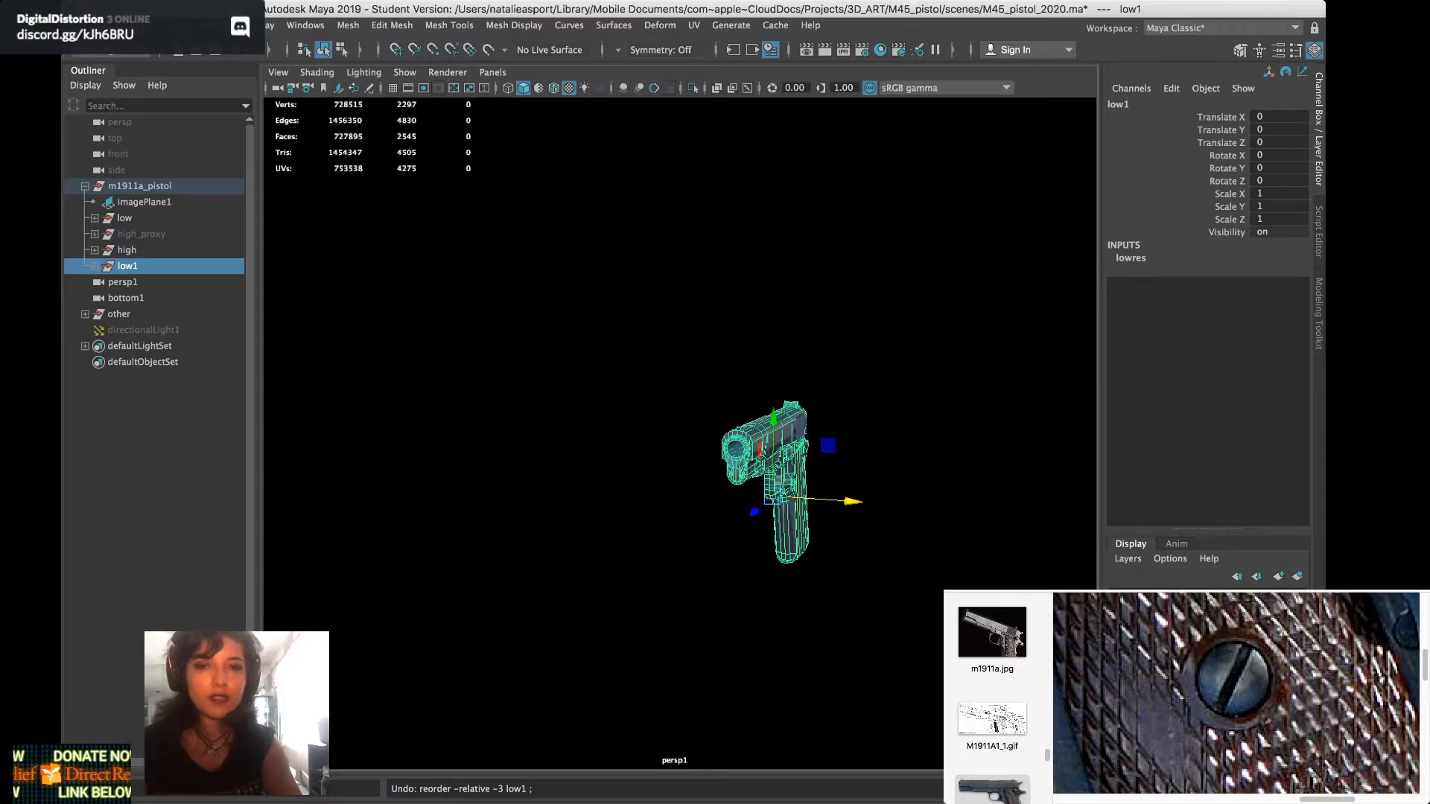
key("shift+z")
Try raising the duplicated low group 0.152 along Y, compare it with the original pistol, and undo the move
left_click_drag(773, 419, 776, 228)
left_click(893, 357)
left_click_drag(894, 358, 714, 346, "alt")
scroll(714, 372, "down", 6)
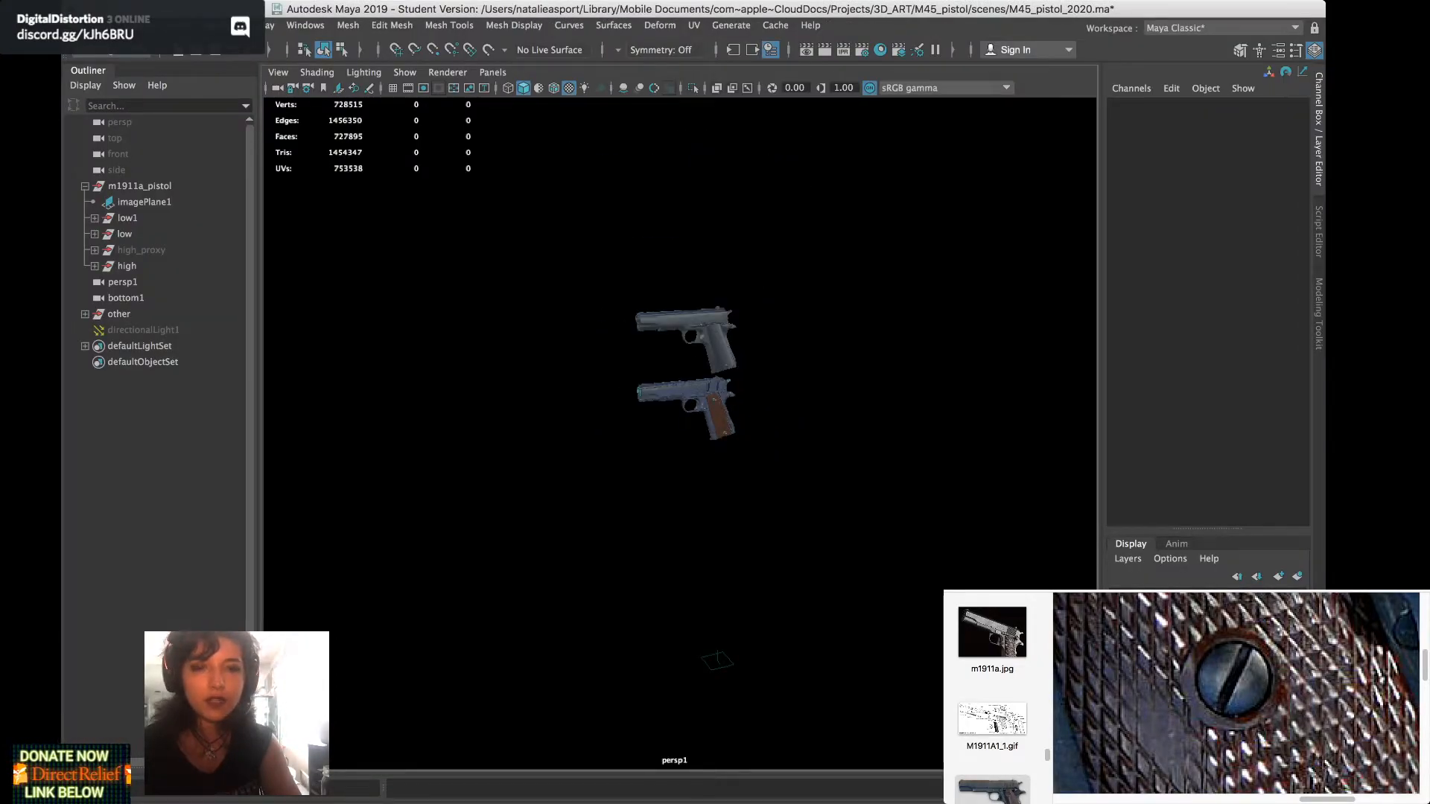
key("ctrl+z")
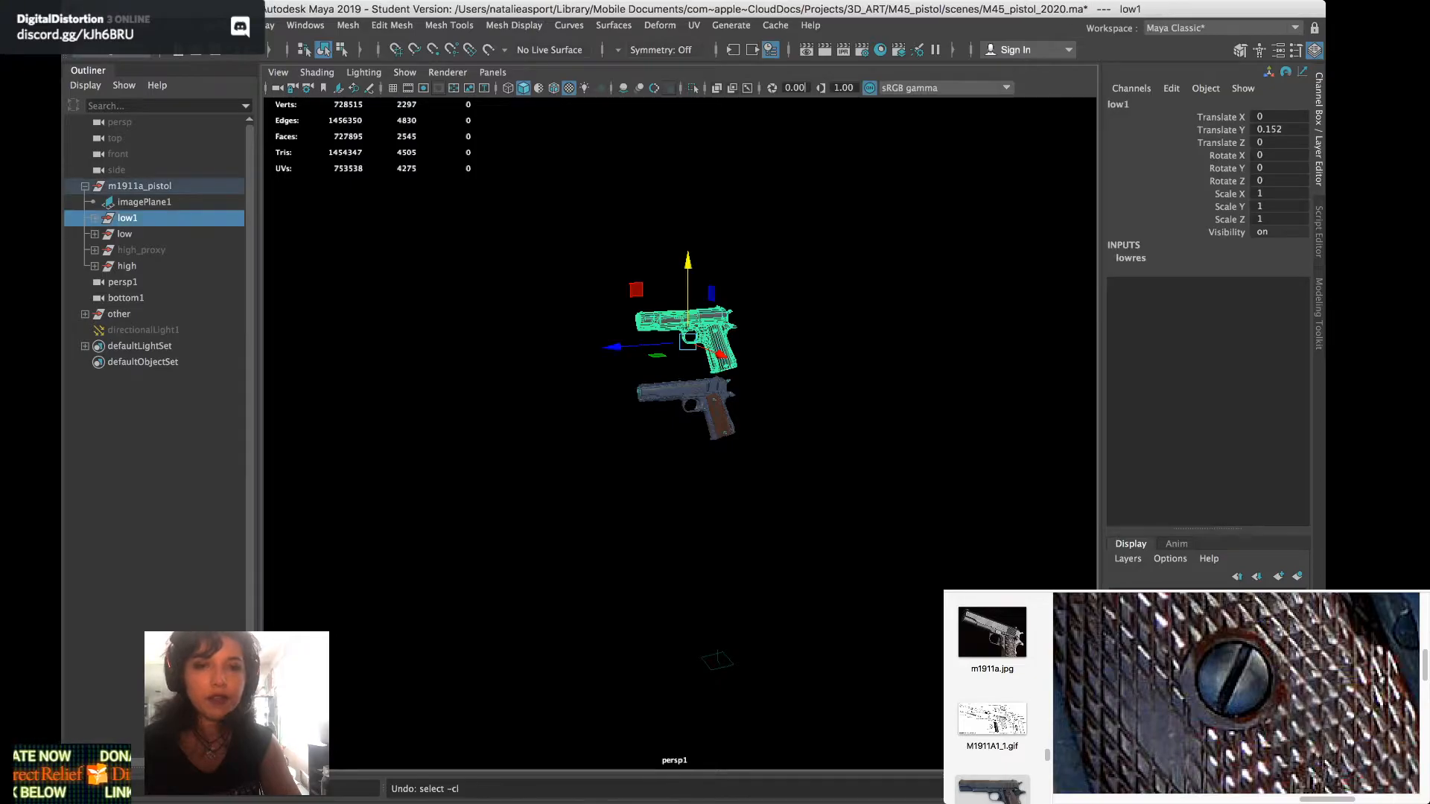
key("ctrl+z")
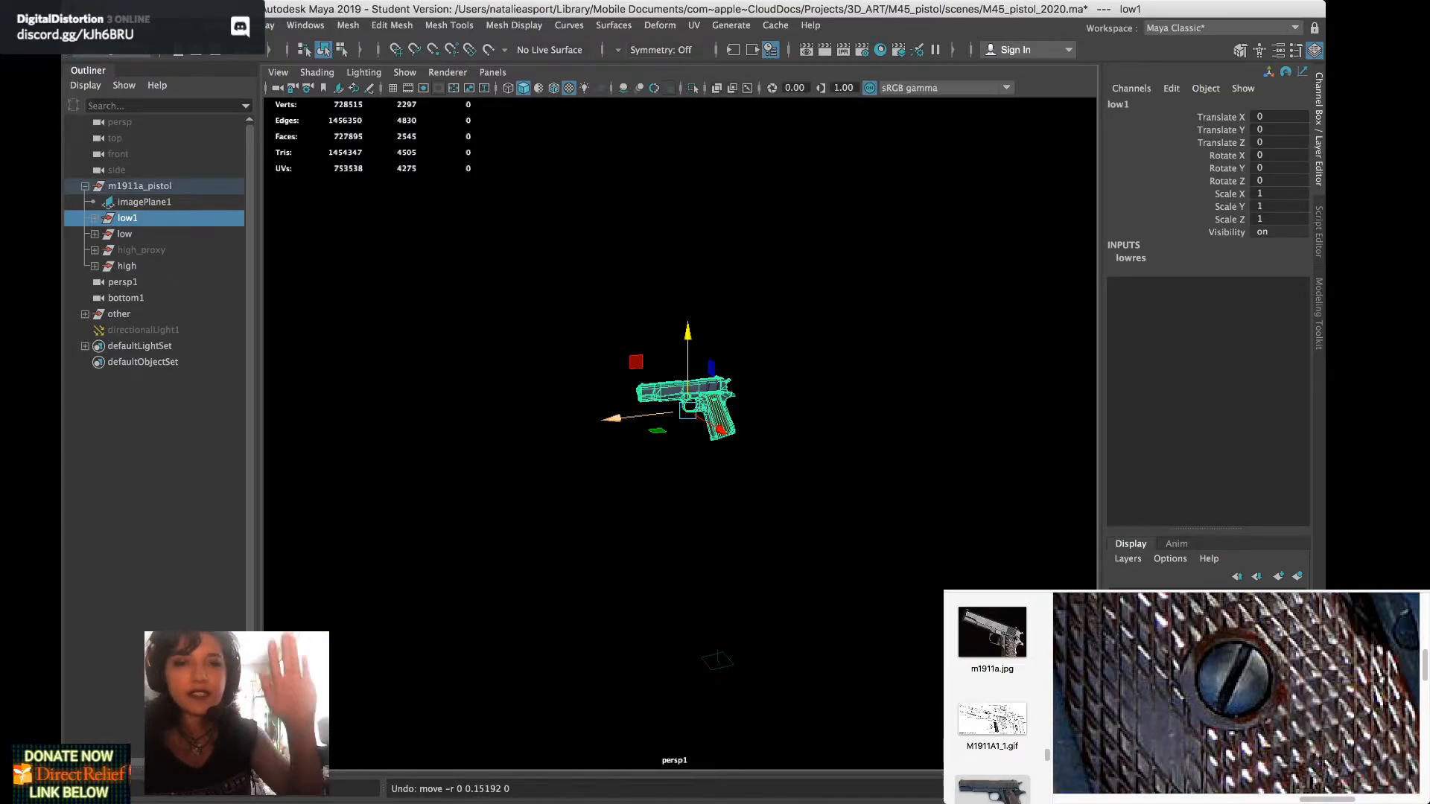
Move the duplicated low group about -0.332 along Z so it sits behind the original pistol
mouse_move(607, 418)
left_mouse_down()
mouse_move(514, 431)
mouse_move(593, 420)
left_mouse_up()
key("super+z")
mouse_move(687, 335)
left_mouse_down()
mouse_move(688, 484)
mouse_move(688, 439)
mouse_move(612, 419)
mouse_move(747, 403)
mouse_move(700, 407)
left_mouse_up()
key("super+z")
middle_click_drag(700, 407, 644, 412, "alt")
right_click_drag(644, 412, 693, 412, "alt")
middle_click_drag(726, 418, 699, 439, "alt")
right_click_drag(699, 439, 745, 440, "alt")
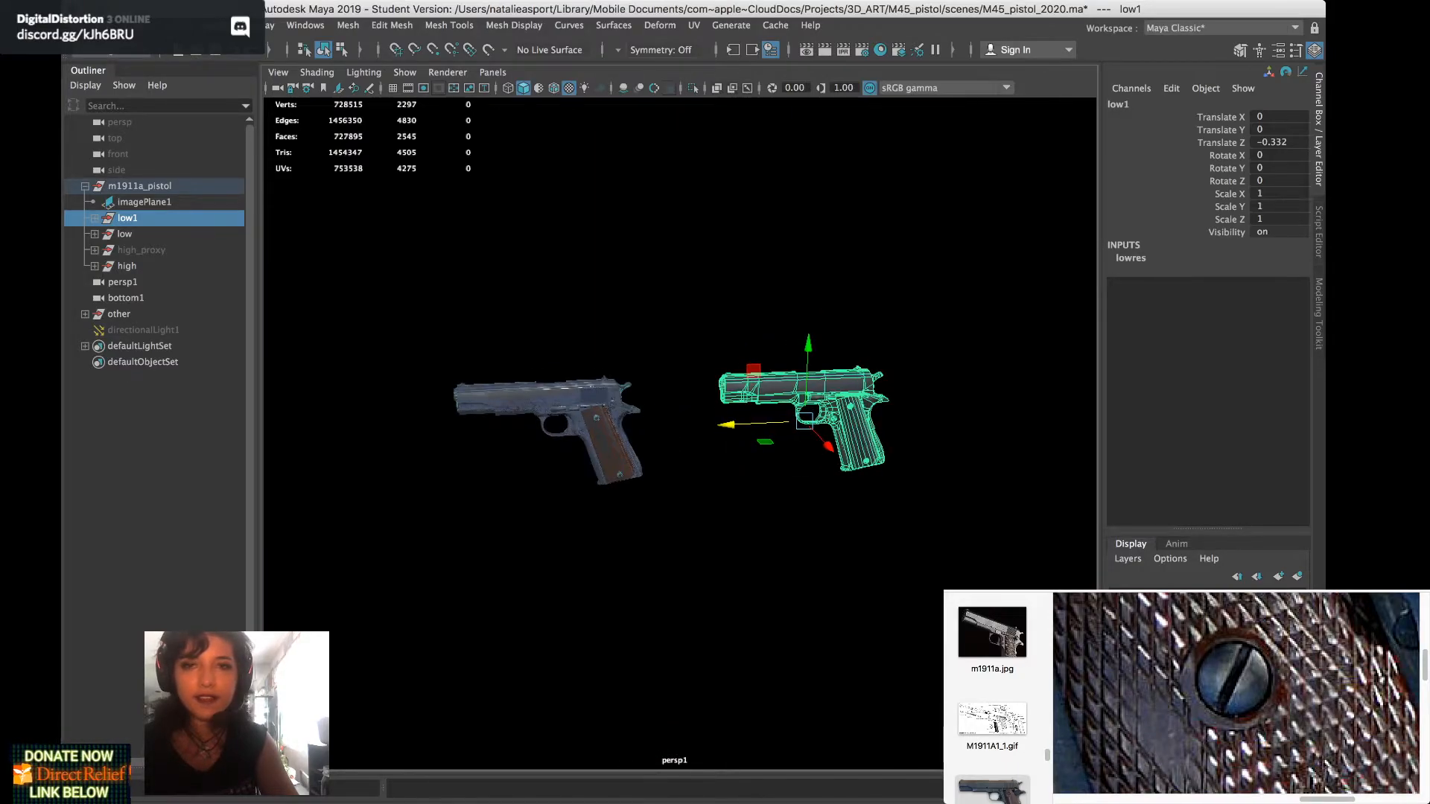
left_click_drag(744, 439, 734, 439, "alt")
middle_click_drag(734, 439, 717, 442, "alt")
left_click_drag(716, 442, 777, 429, "alt")
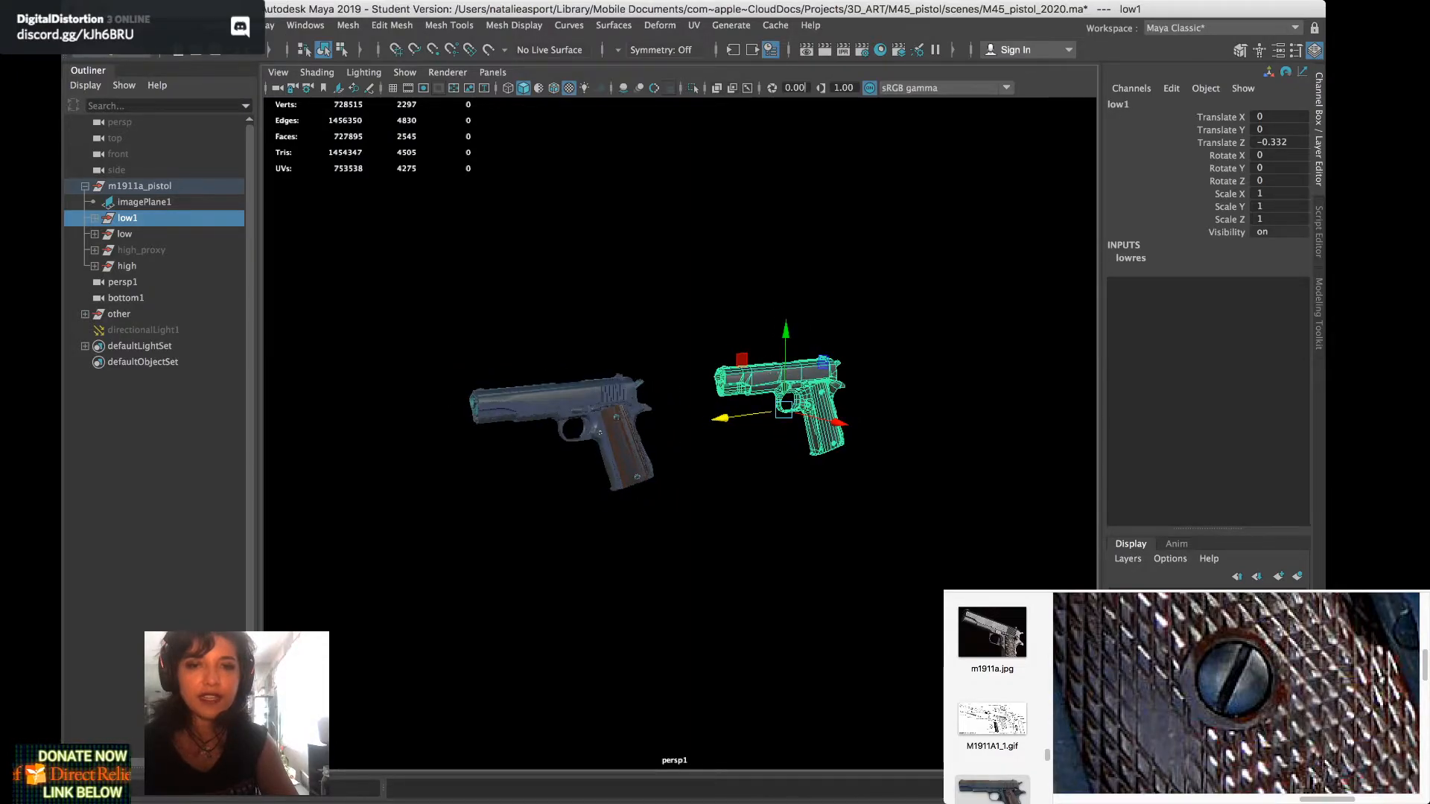
Try further offsets of the duplicated low group from its position behind the original pistol, and undo them
left_click_drag(786, 330, 754, 280)
key("super+z")
left_click_drag(819, 316, 257, 239)
key("super+z")
key("super+z")
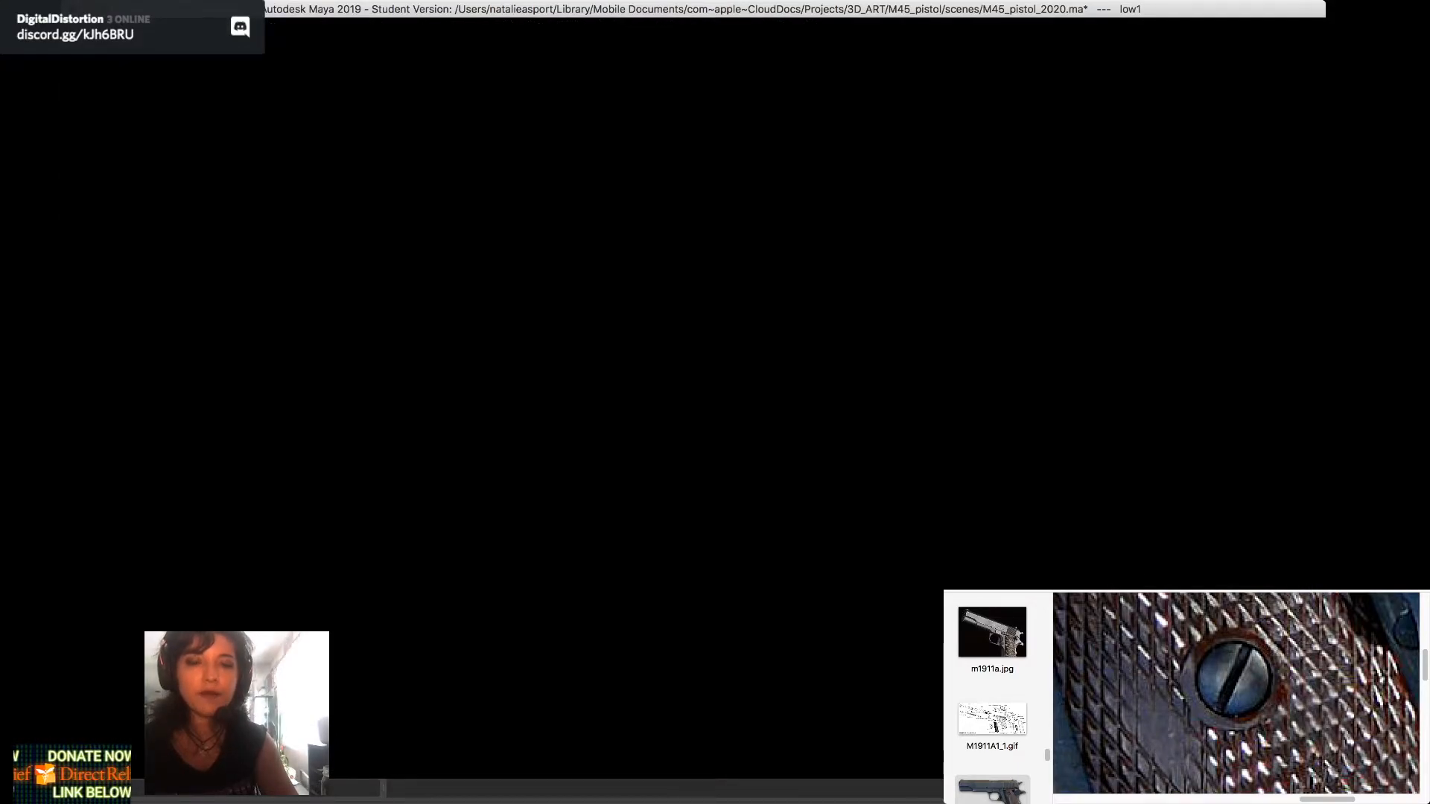
Nudge the duplicated low group to 0.001 along Y, viewing both pistols side by side
left_click_drag(733, 384, 661, 400, "alt")
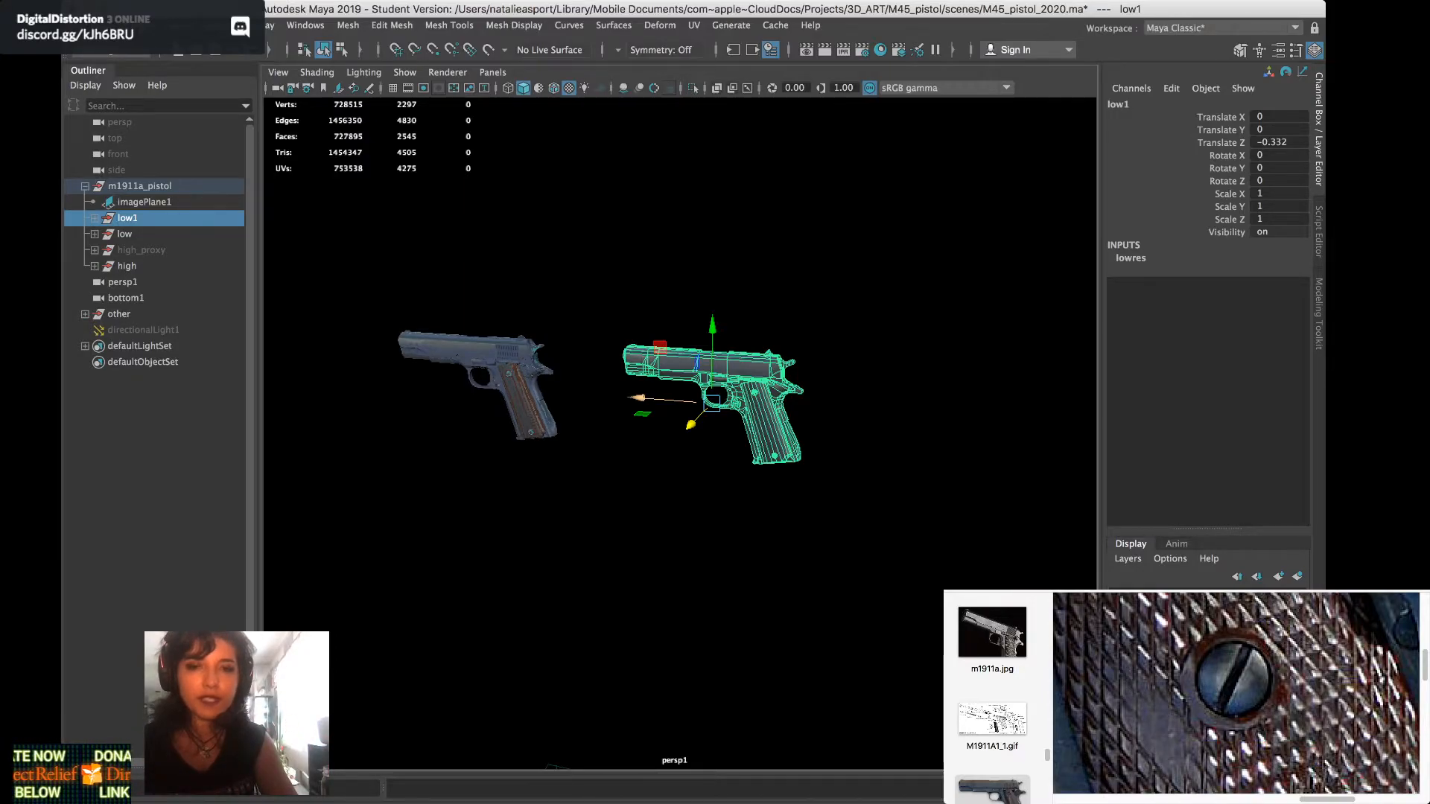
mouse_move(639, 398)
left_mouse_down("alt")
mouse_move(598, 395)
mouse_move(653, 395)
left_mouse_up("alt")
middle_click_drag(653, 395, 626, 372, "alt")
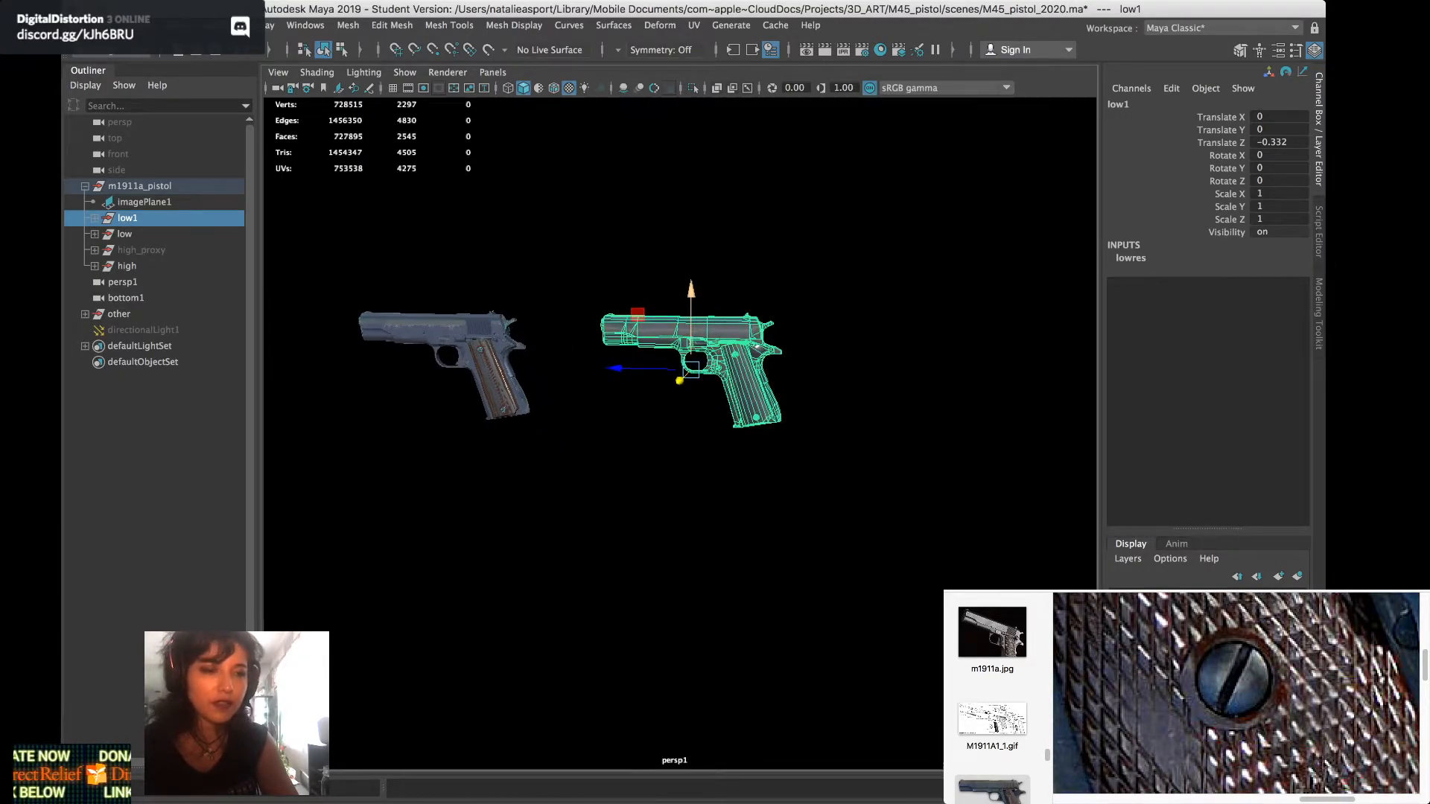
left_click_drag(691, 291, 691, 290)
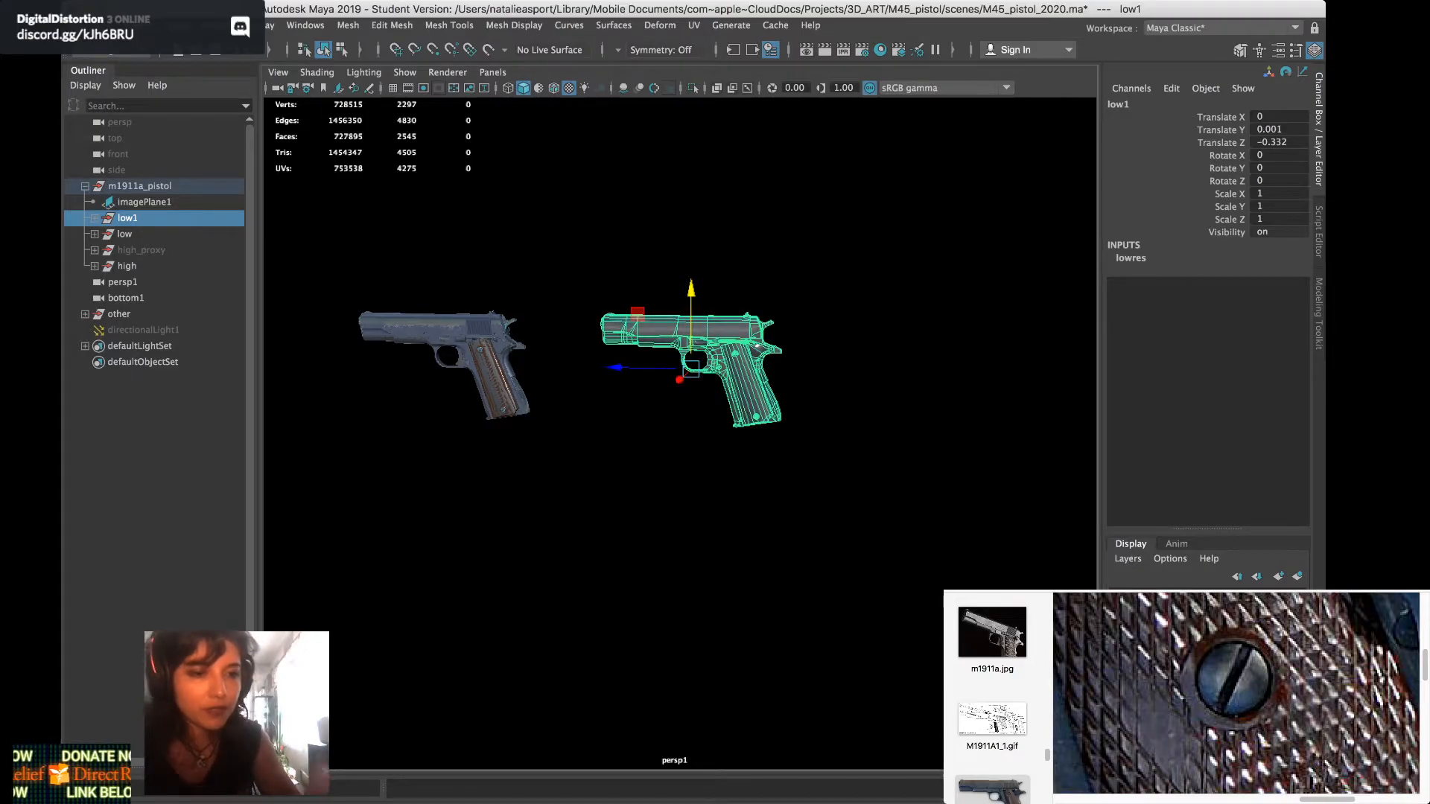
Switch to the reference image viewer, open M1911A1_1.gif and examine the recoil spring and barrel link in the exploded diagram
key("super+Tab")
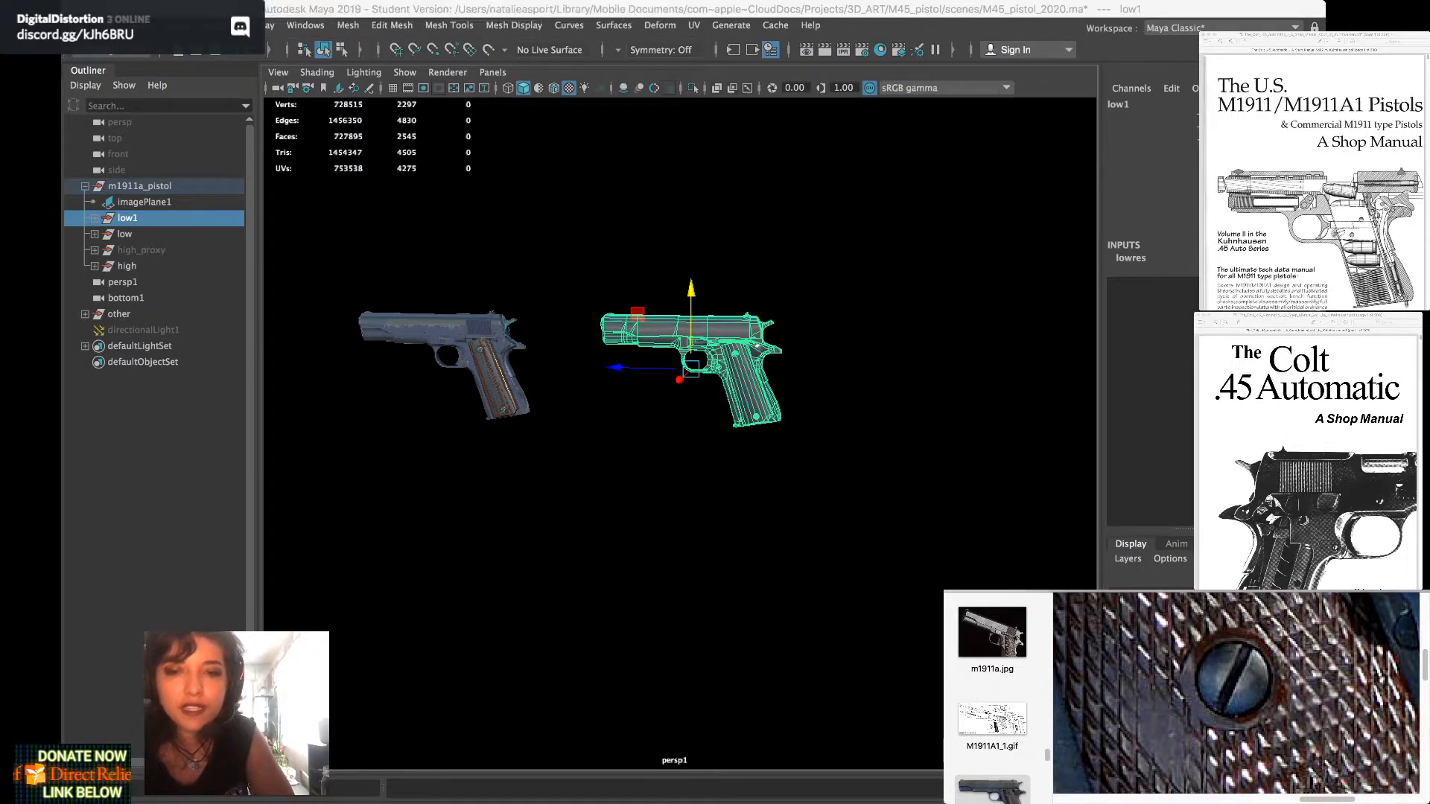
left_click(992, 719)
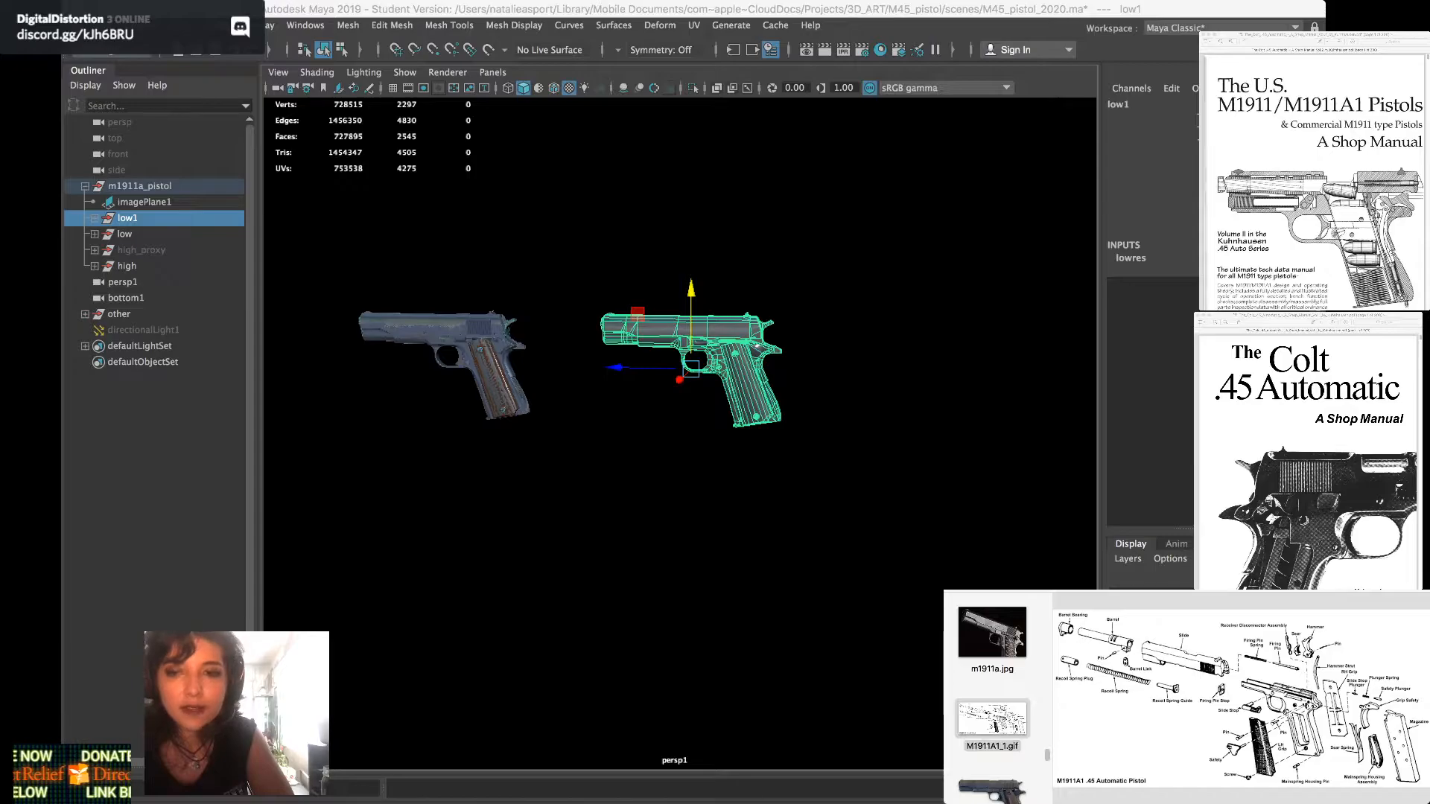
left_click(992, 719)
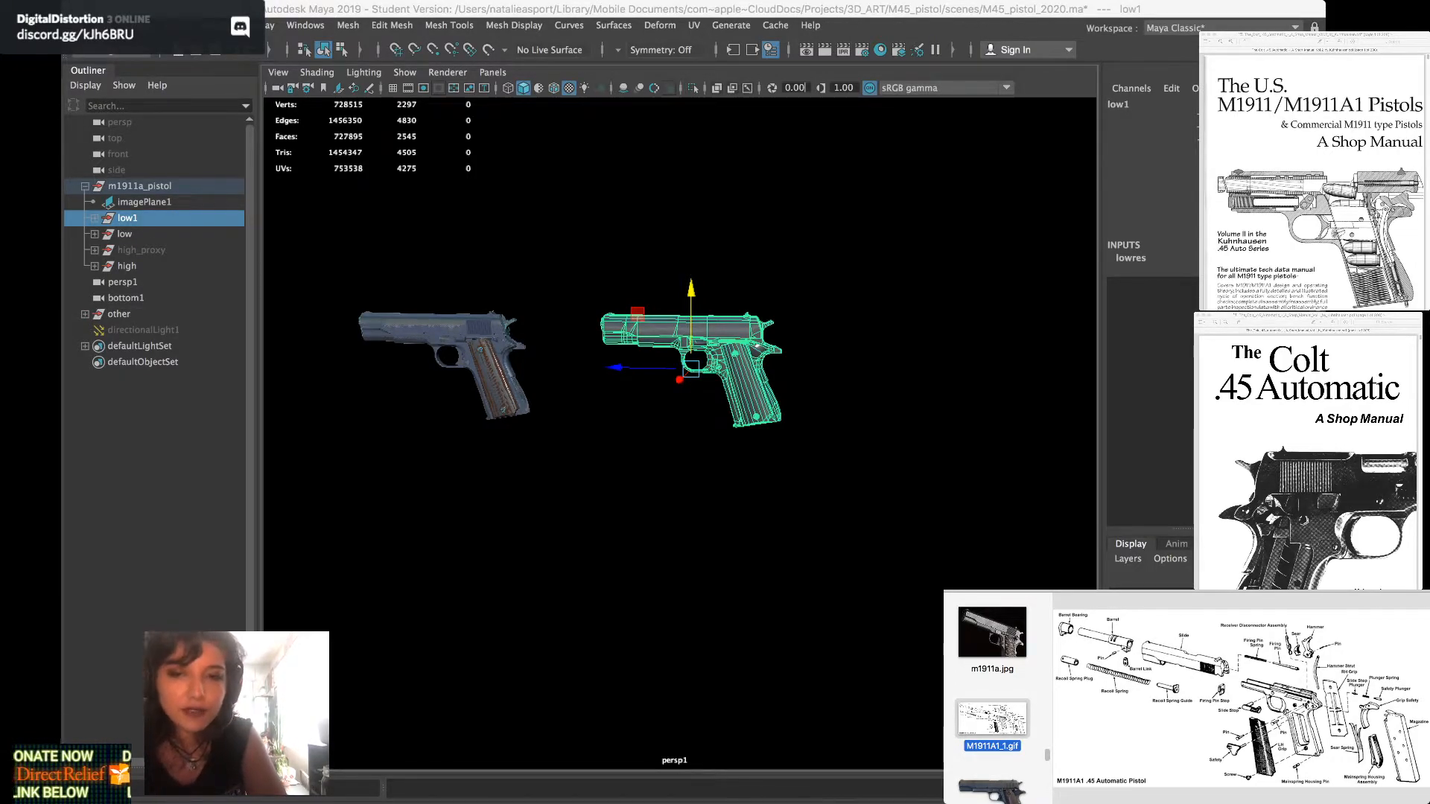
scroll(1093, 693, "up", 5)
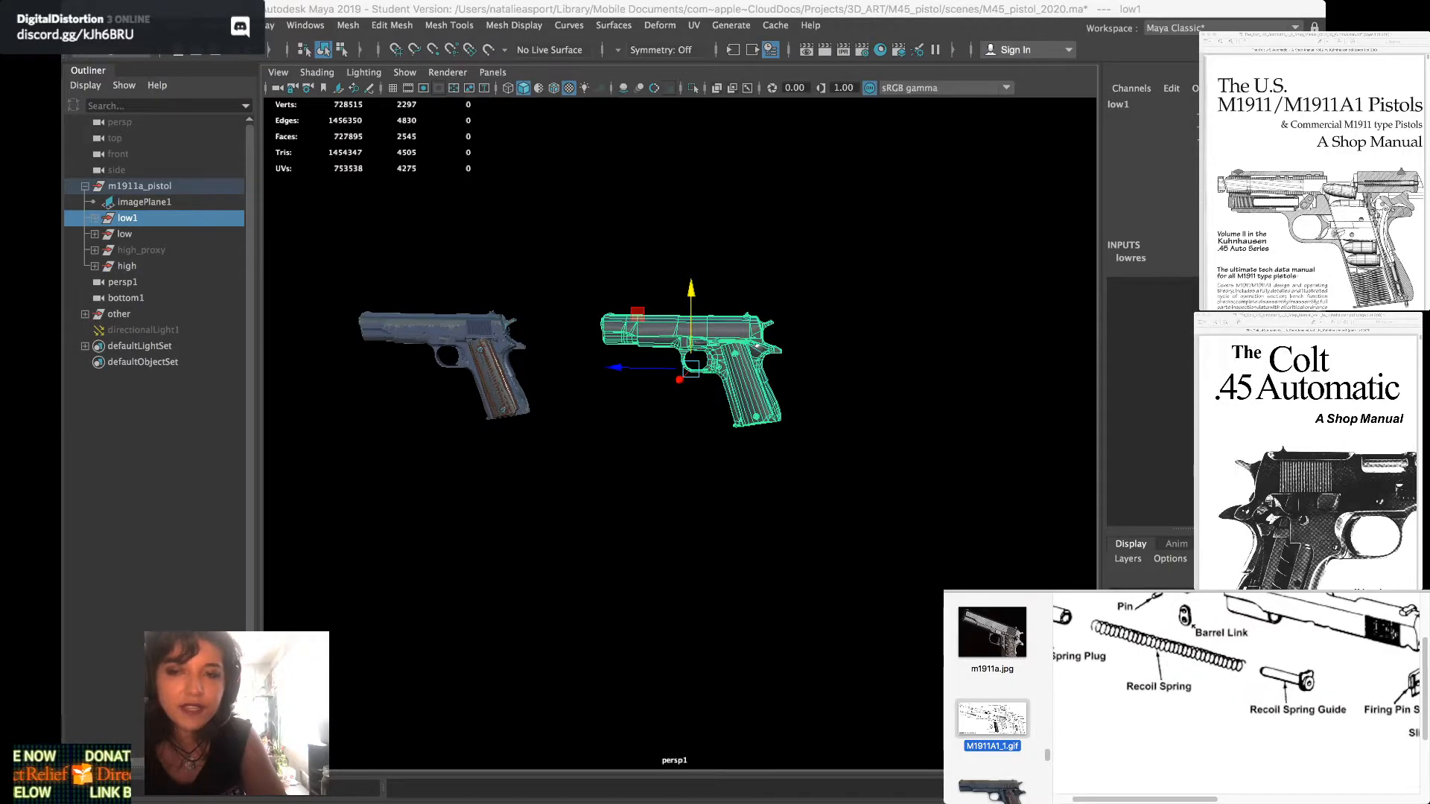
scroll(1094, 693, "up", 1)
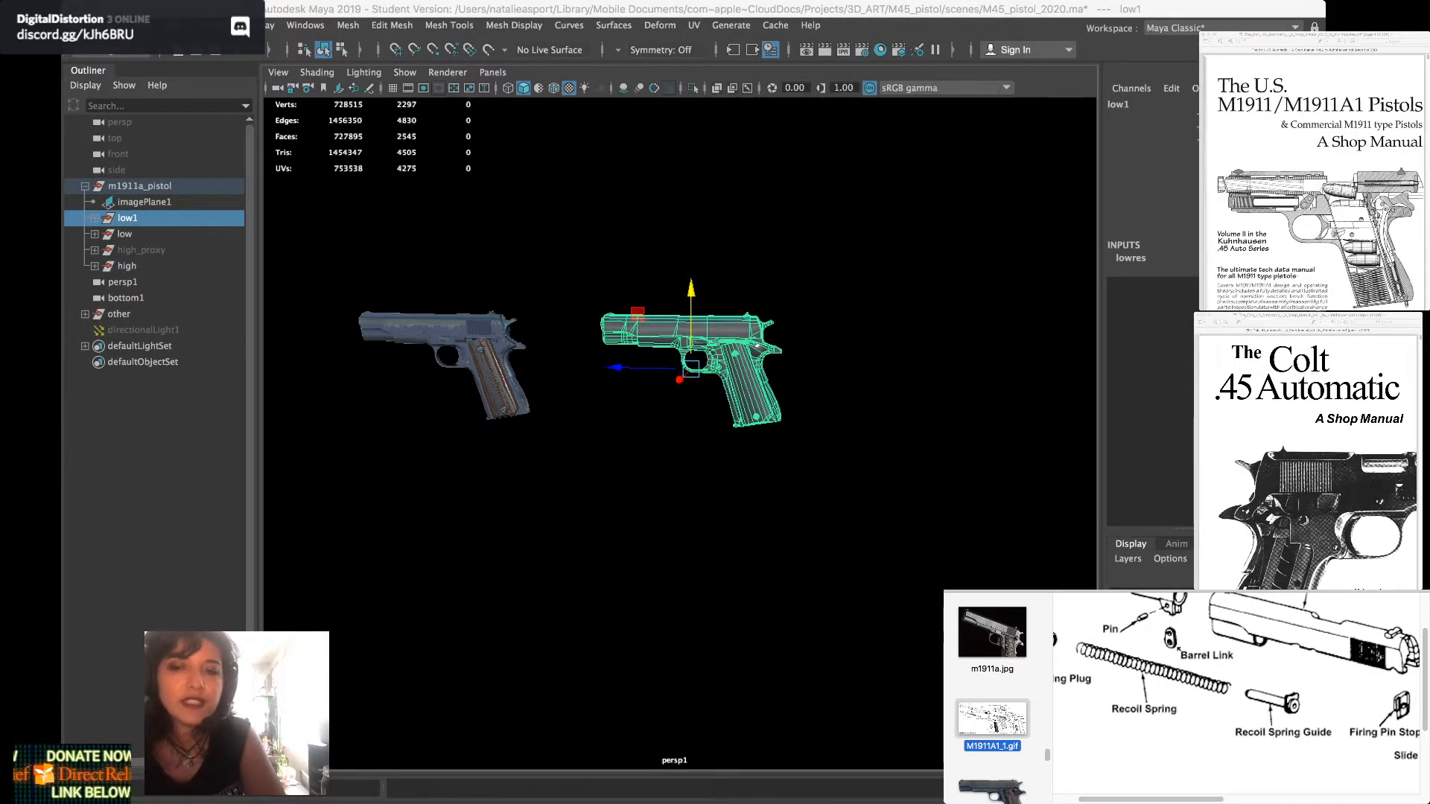
scroll(1236, 696, "down", 5)
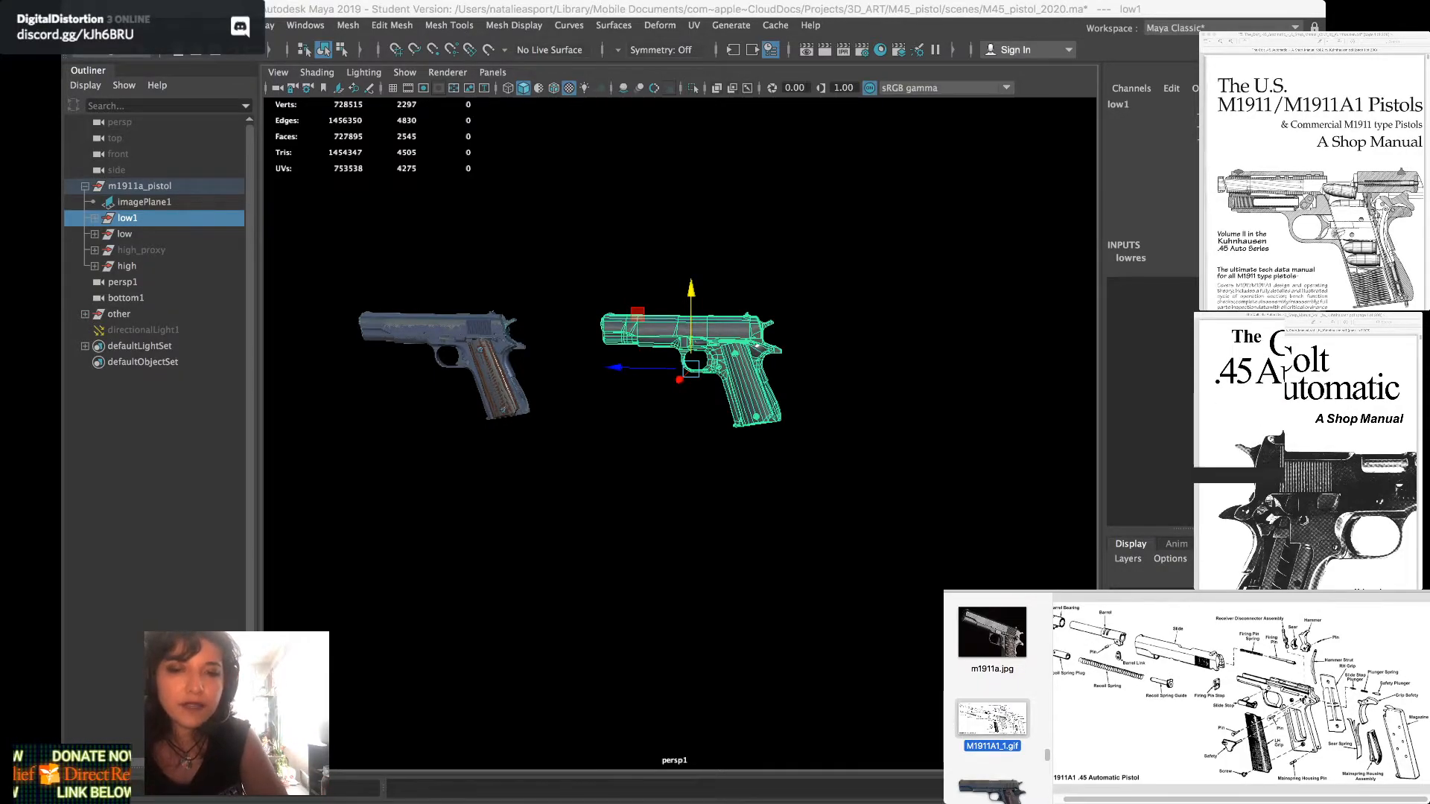
Browse the pistol reference thumbnails and open 047.jpg to view the disassembled parts
scroll(993, 697, "down", 8)
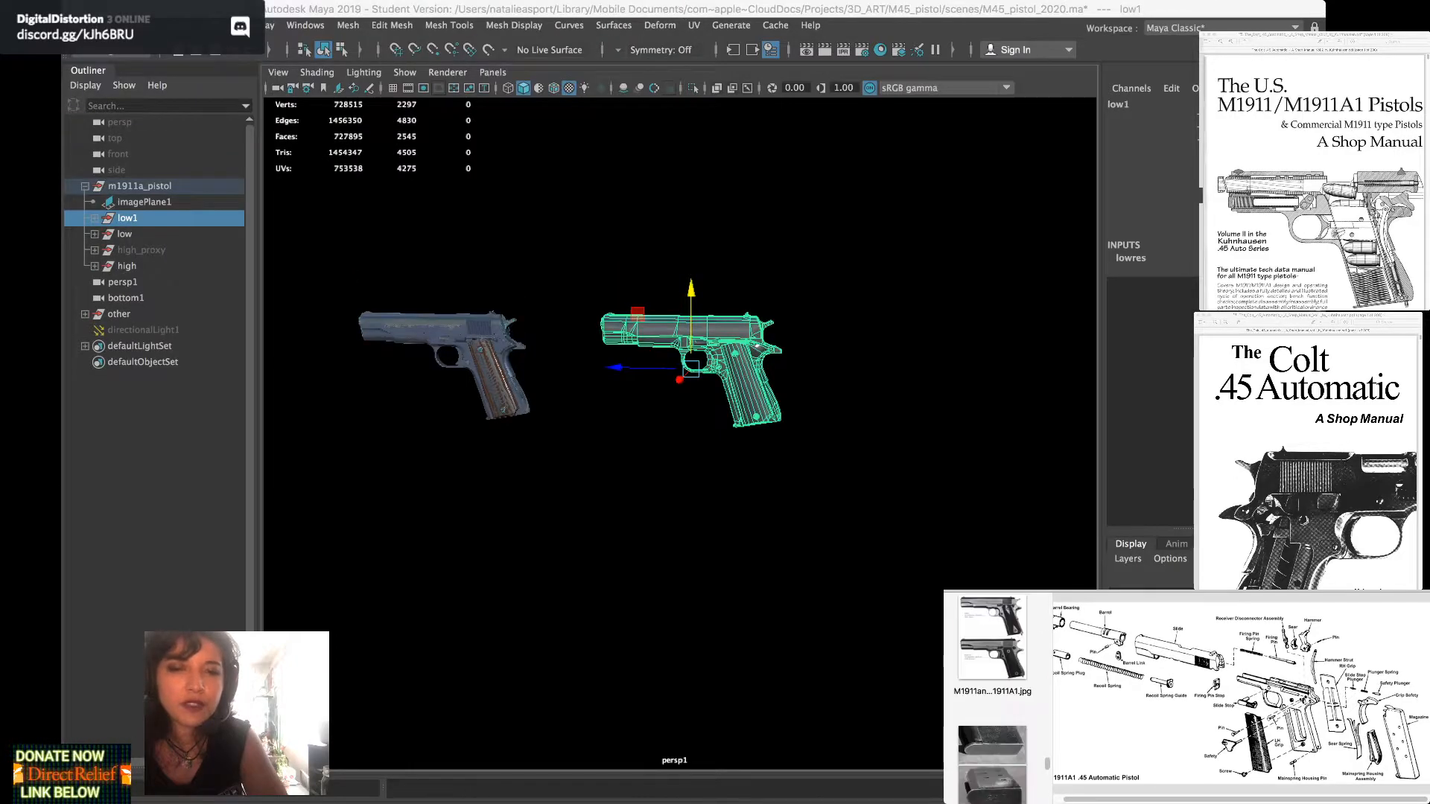
scroll(992, 696, "down", 10)
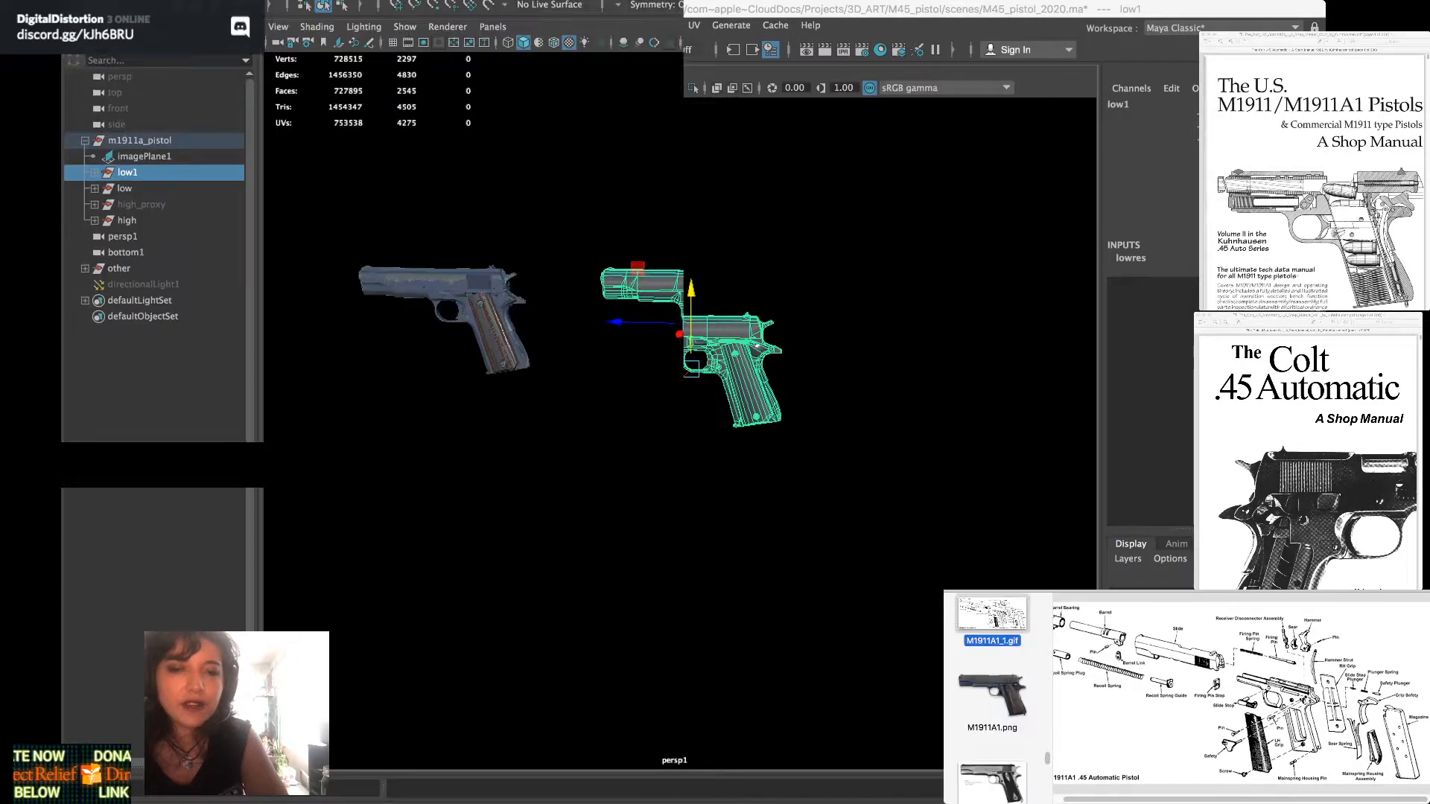
scroll(993, 697, "down", 3)
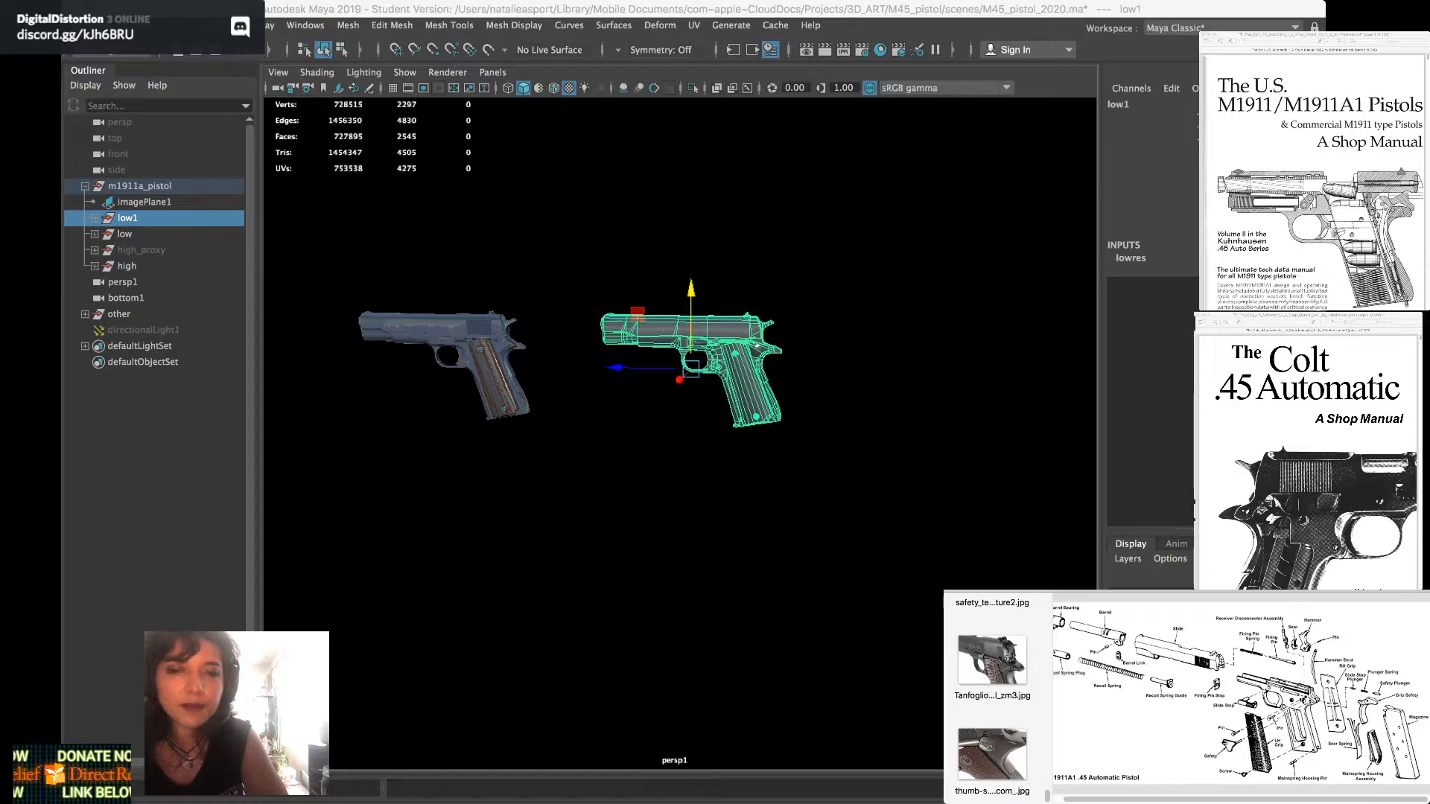
scroll(992, 696, "up", 10)
scroll(992, 697, "up", 15)
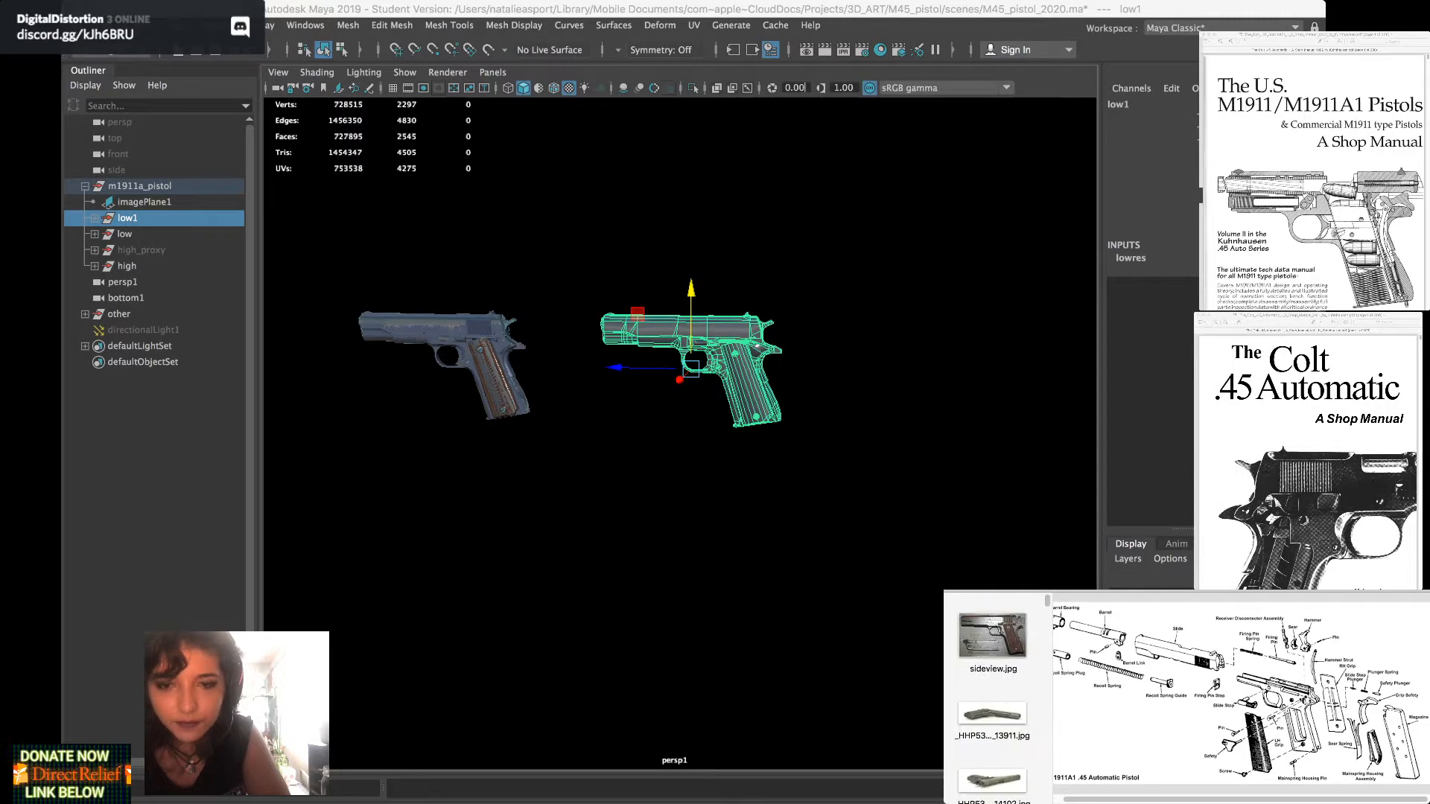
scroll(993, 697, "down", 5)
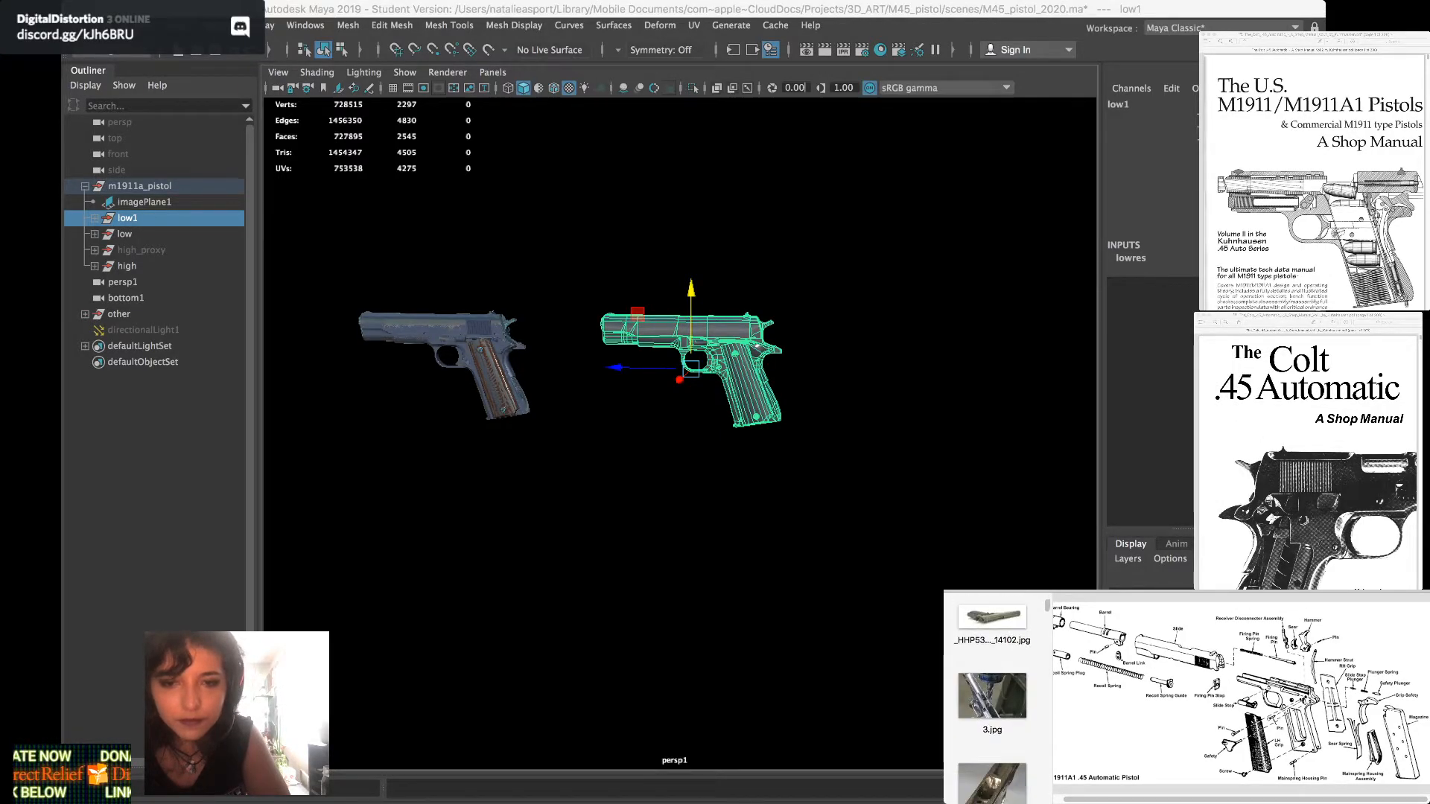
left_click(992, 751)
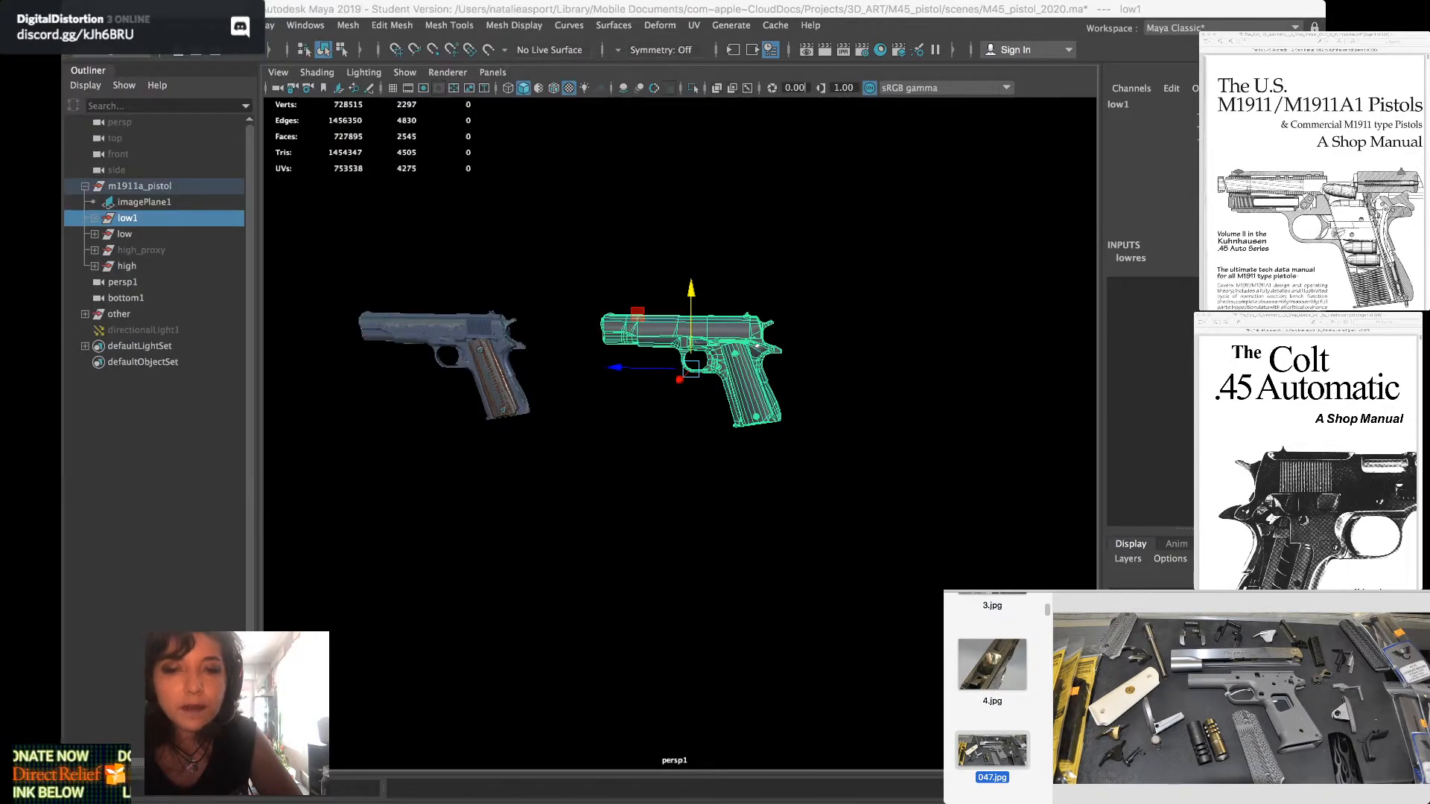
Look through more disassembly photos, including the 1024px reference ending in JH02.jpg, and open the labelled parts photo ending in dited.jpg
scroll(992, 719, "down", 3)
left_click(992, 720)
scroll(992, 721, "down", 3)
left_click(992, 722)
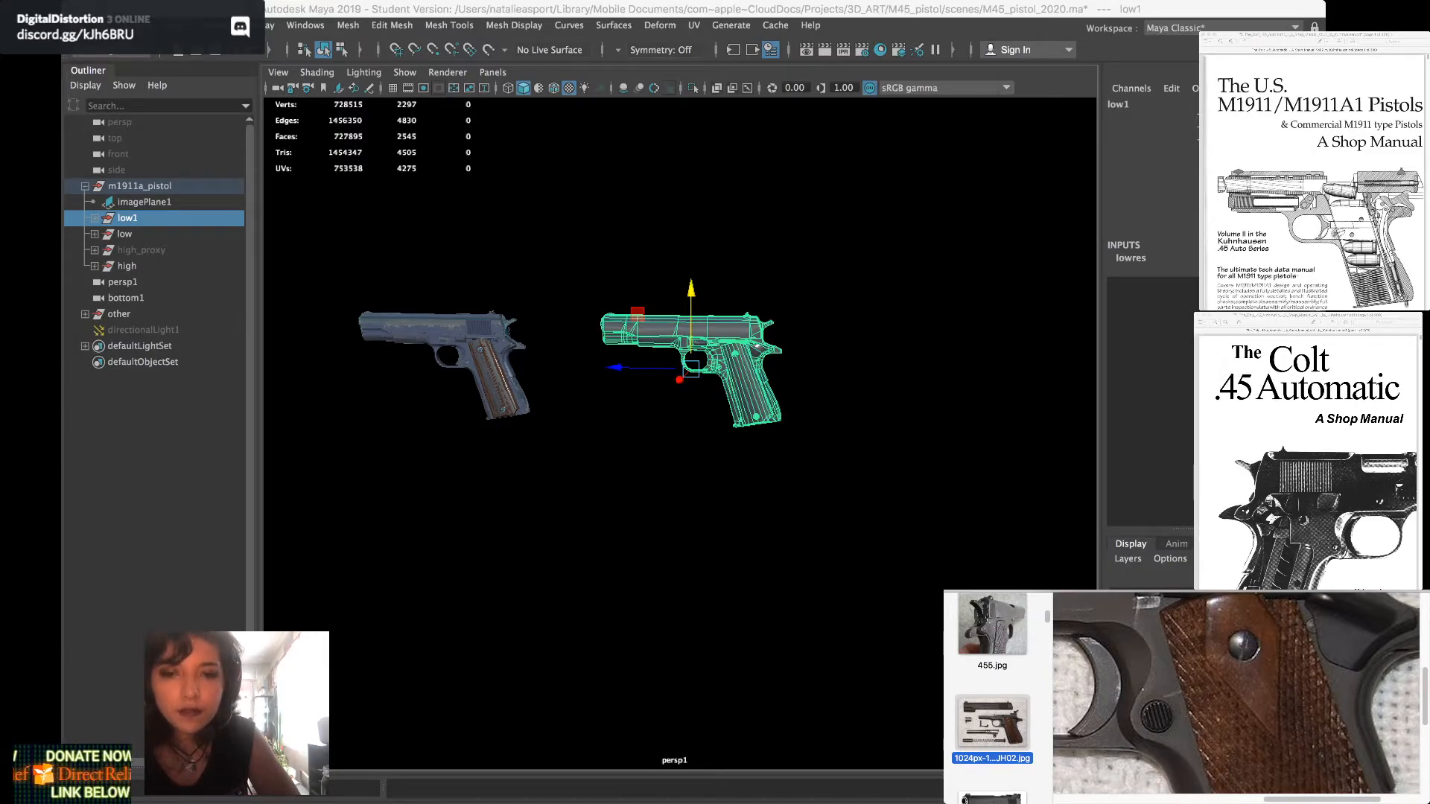
scroll(992, 697, "down", 3)
scroll(992, 697, "down", 5)
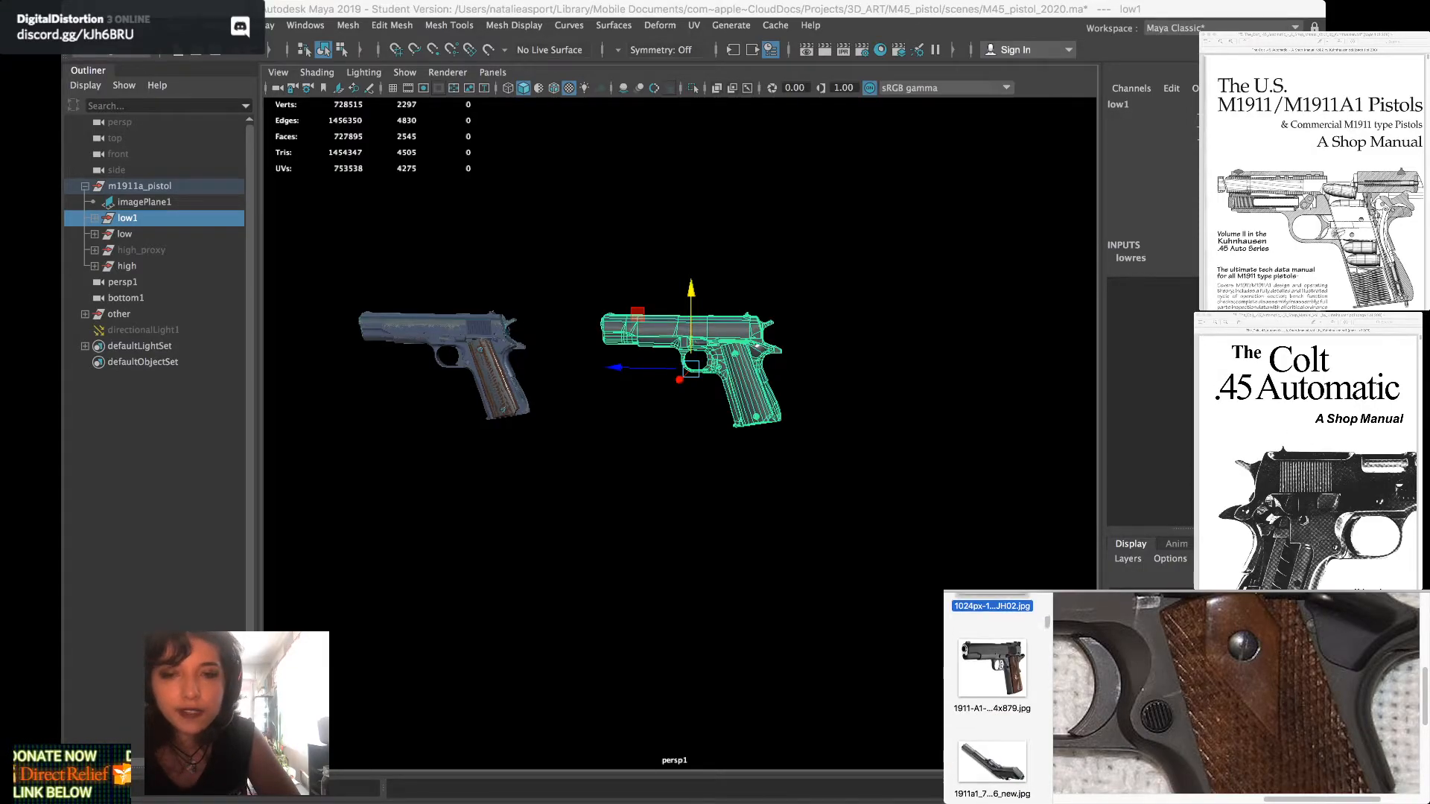
scroll(992, 697, "down", 7)
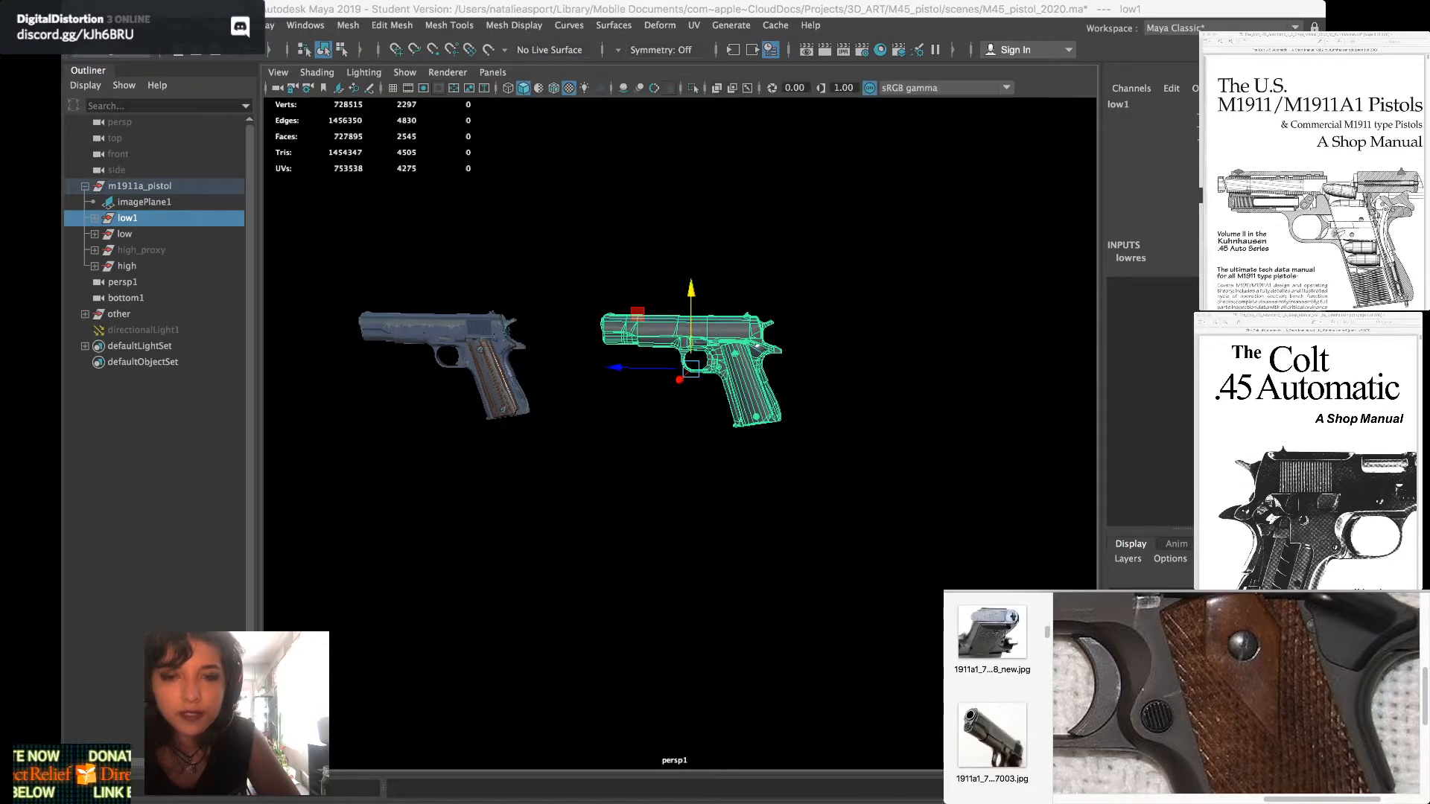
left_click(992, 698)
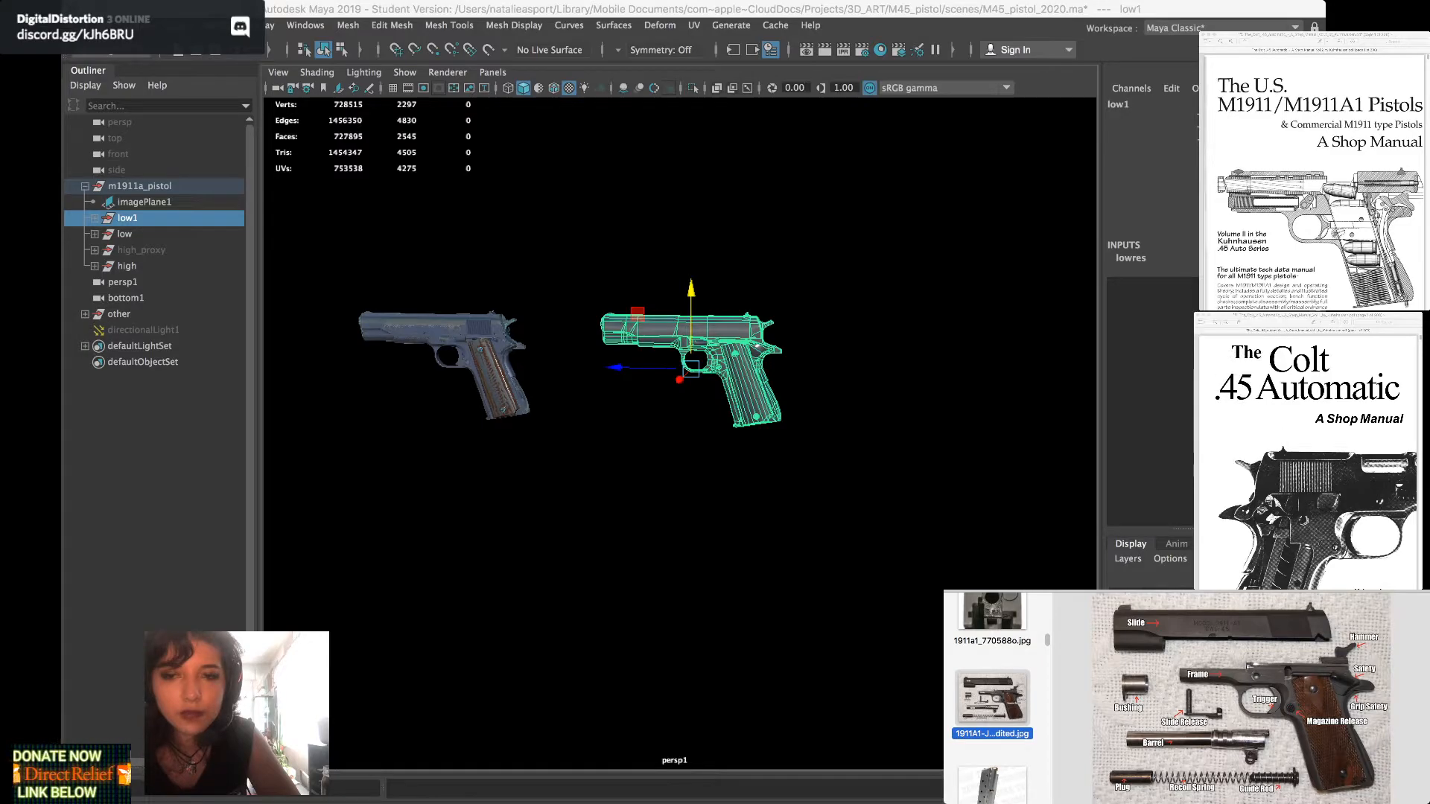
Browse more pistol references, enlarging the parts layout in 96221_ts.jpg, and open the M1911A1 exploded diagram whose file name ends in ploded.jpg
scroll(992, 698, "down", 6)
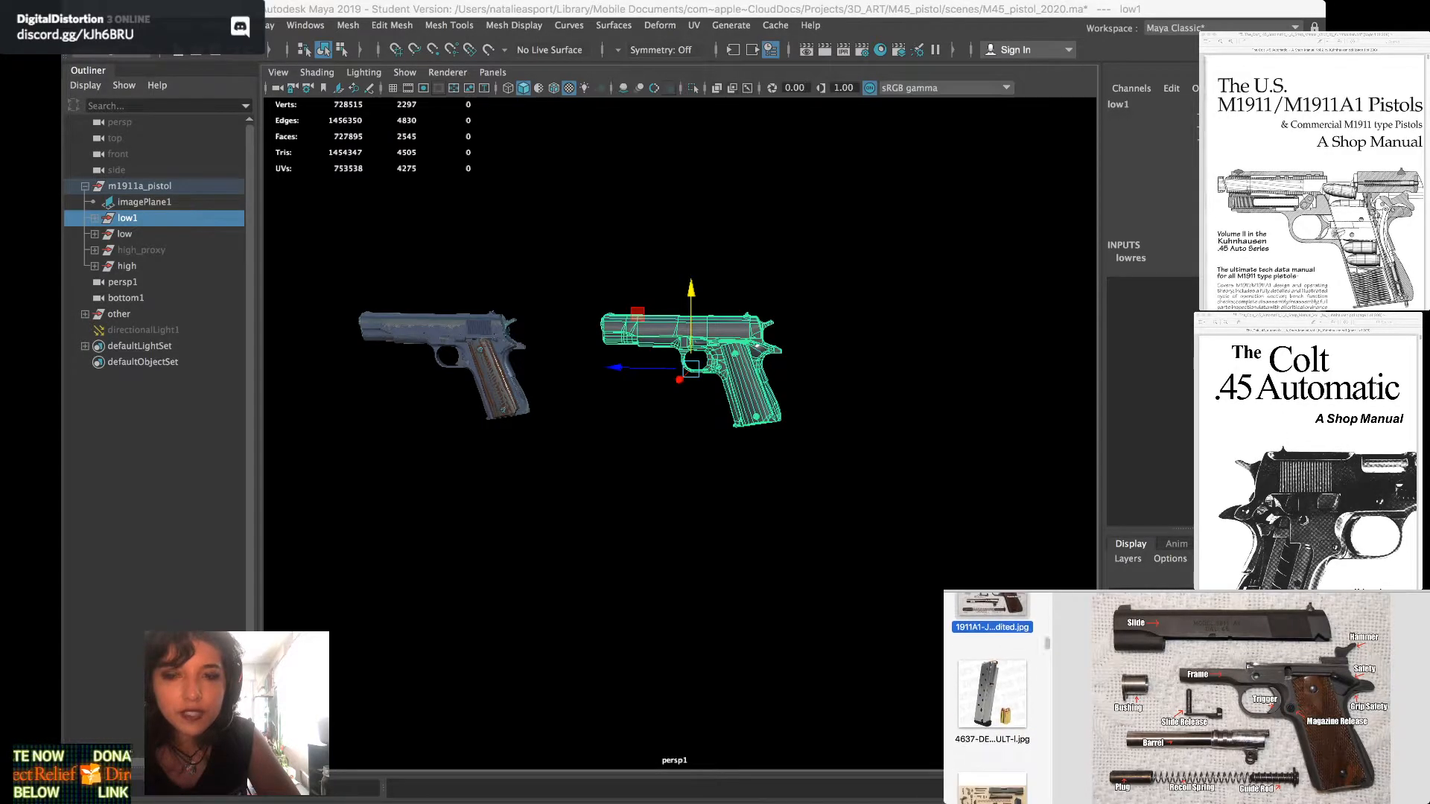
left_click(992, 656)
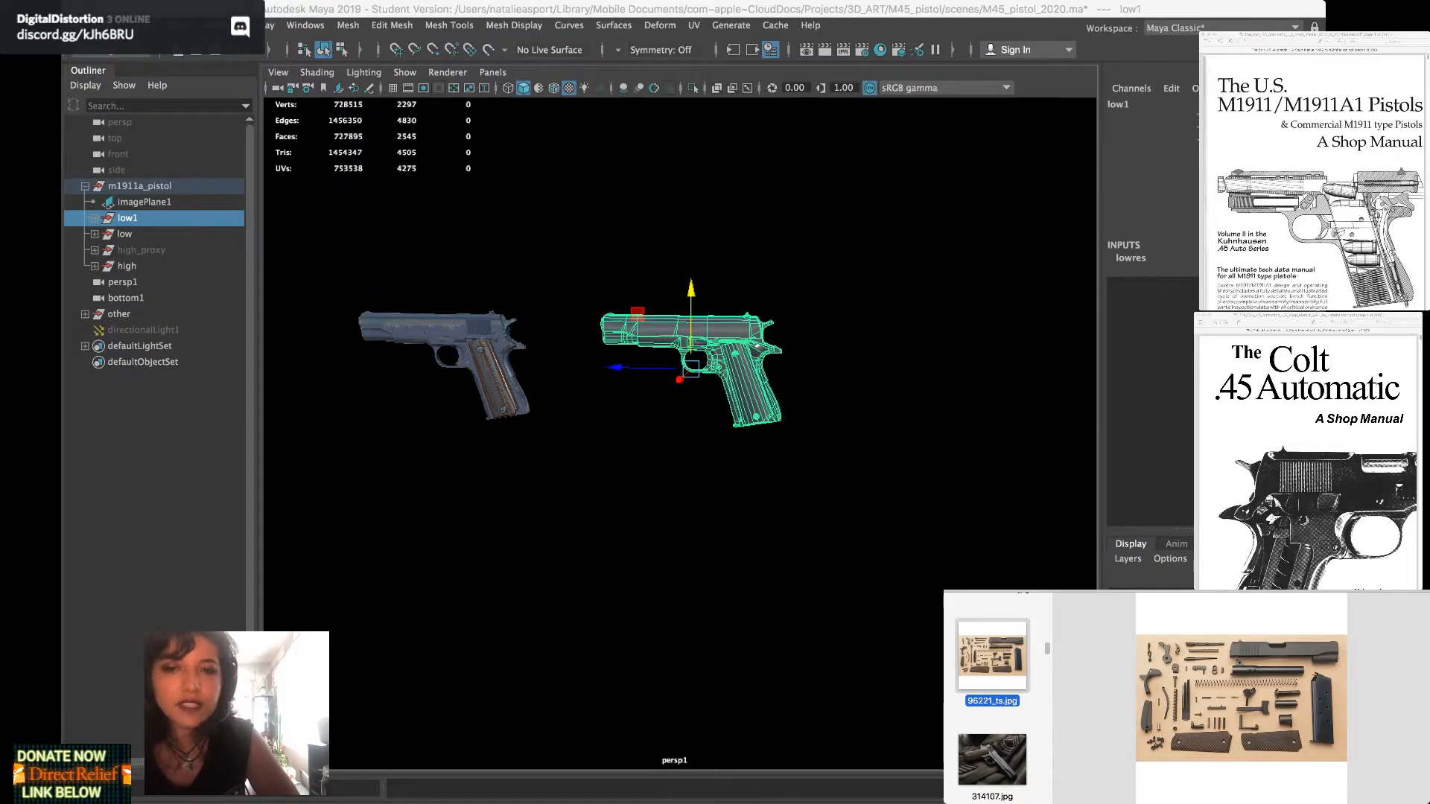
scroll(1241, 699, "up", 3)
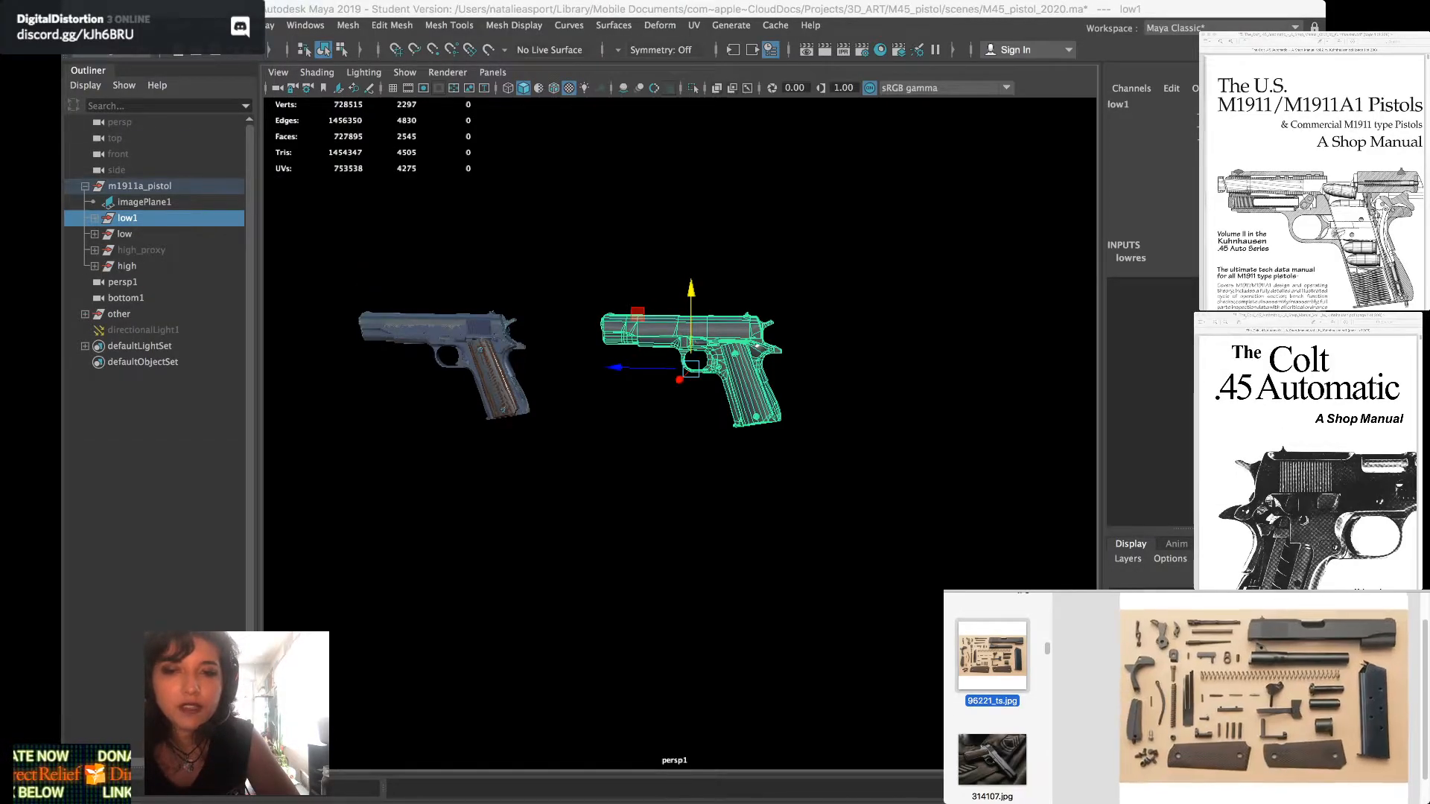
scroll(992, 698, "down", 1)
scroll(992, 698, "down", 5)
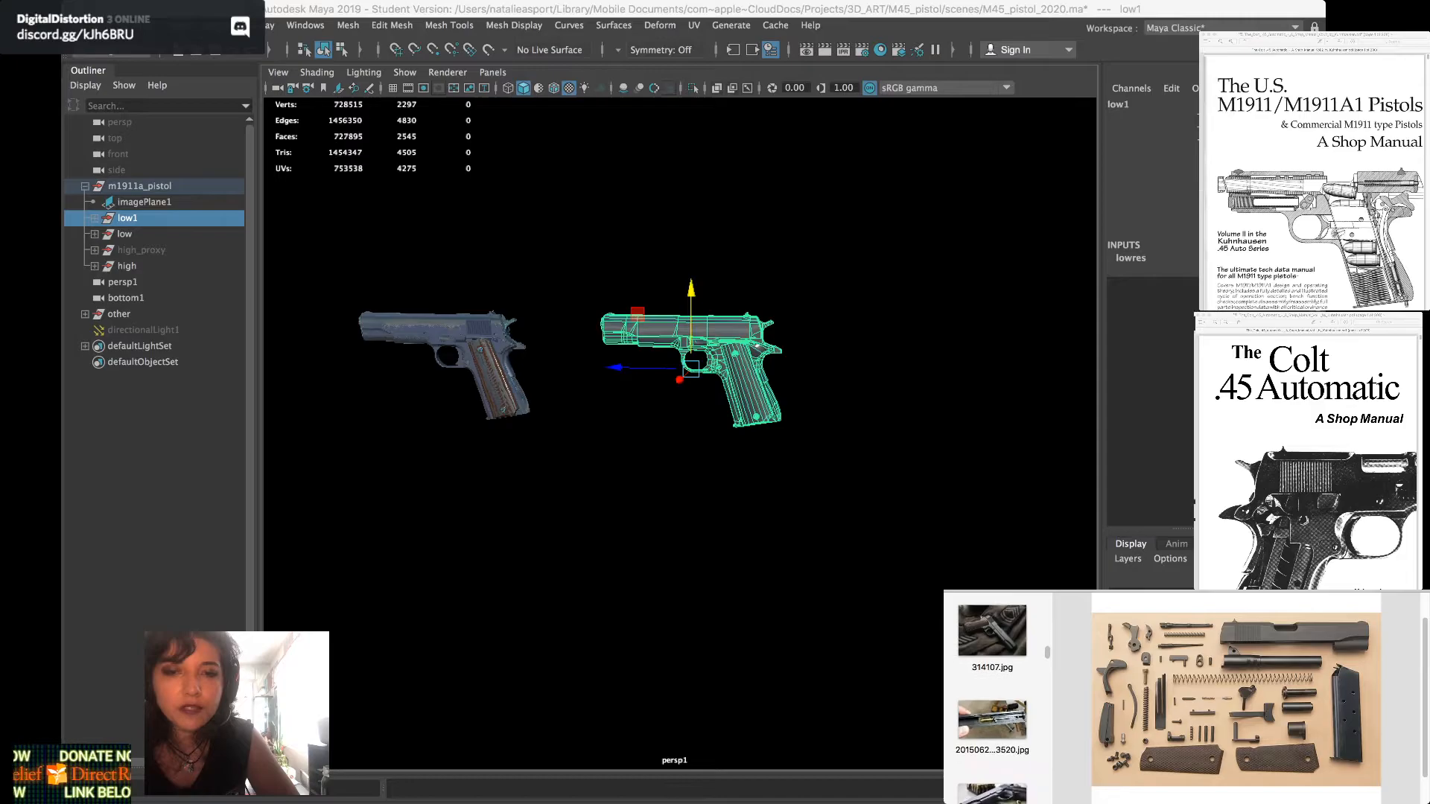
scroll(992, 698, "down", 8)
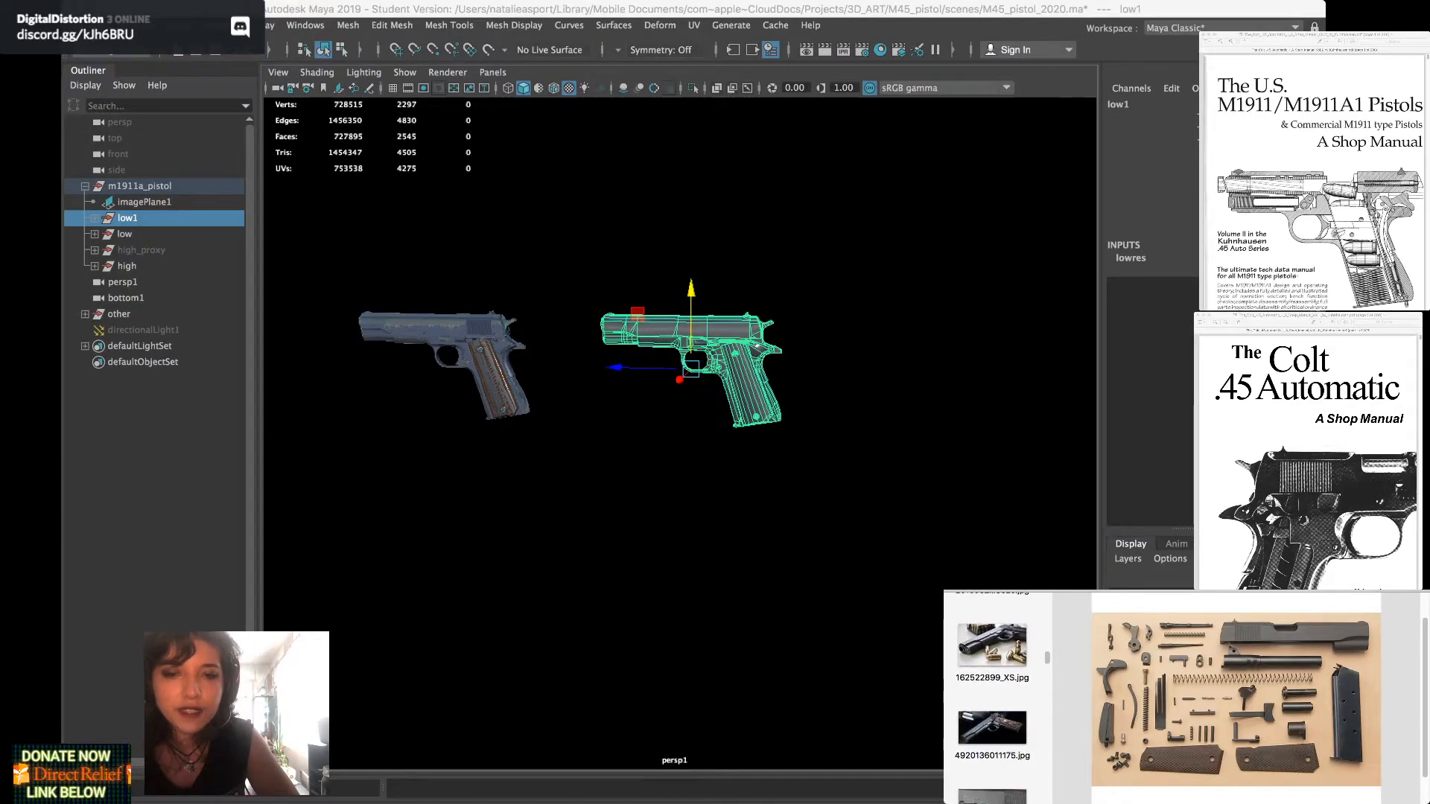
scroll(992, 698, "down", 6)
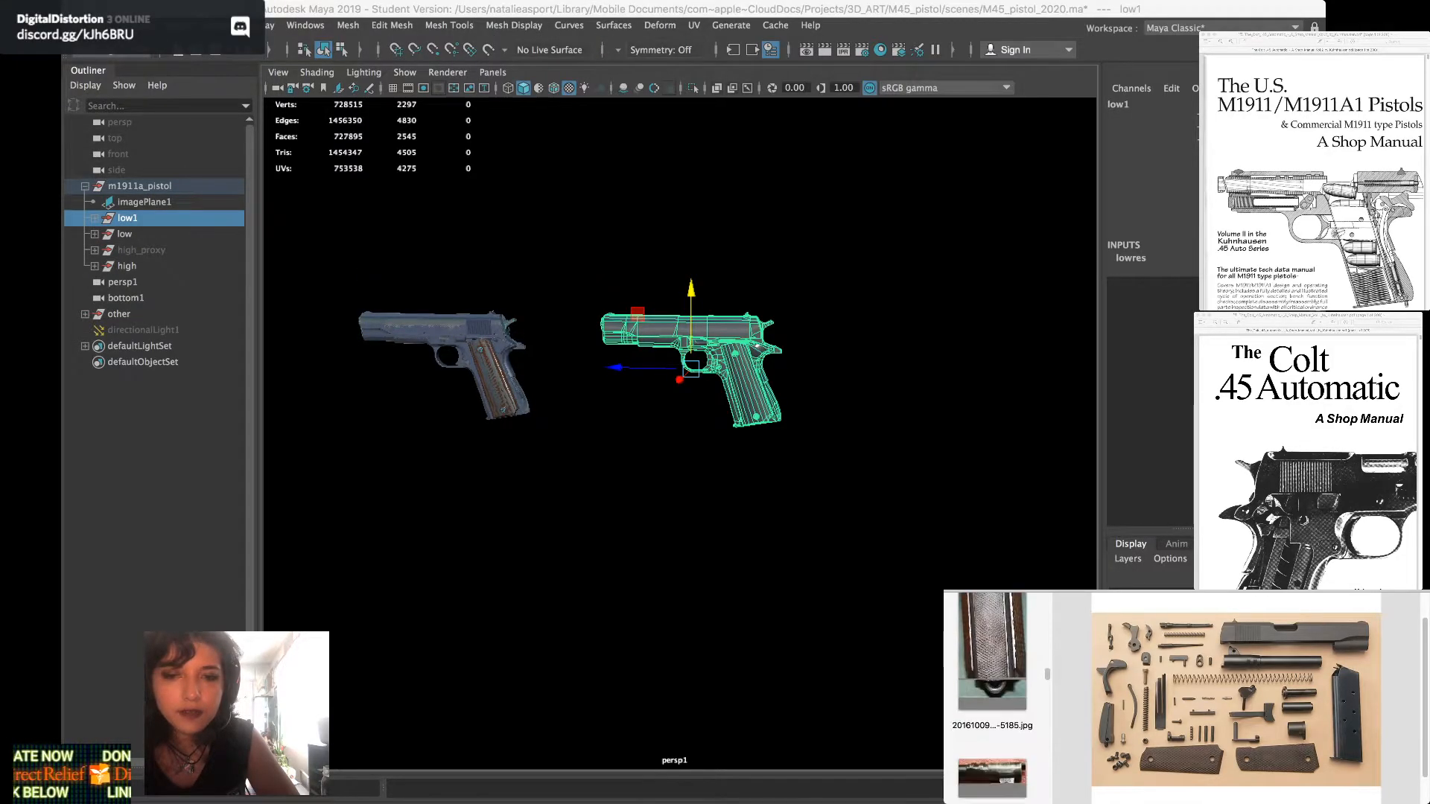
left_click(992, 658)
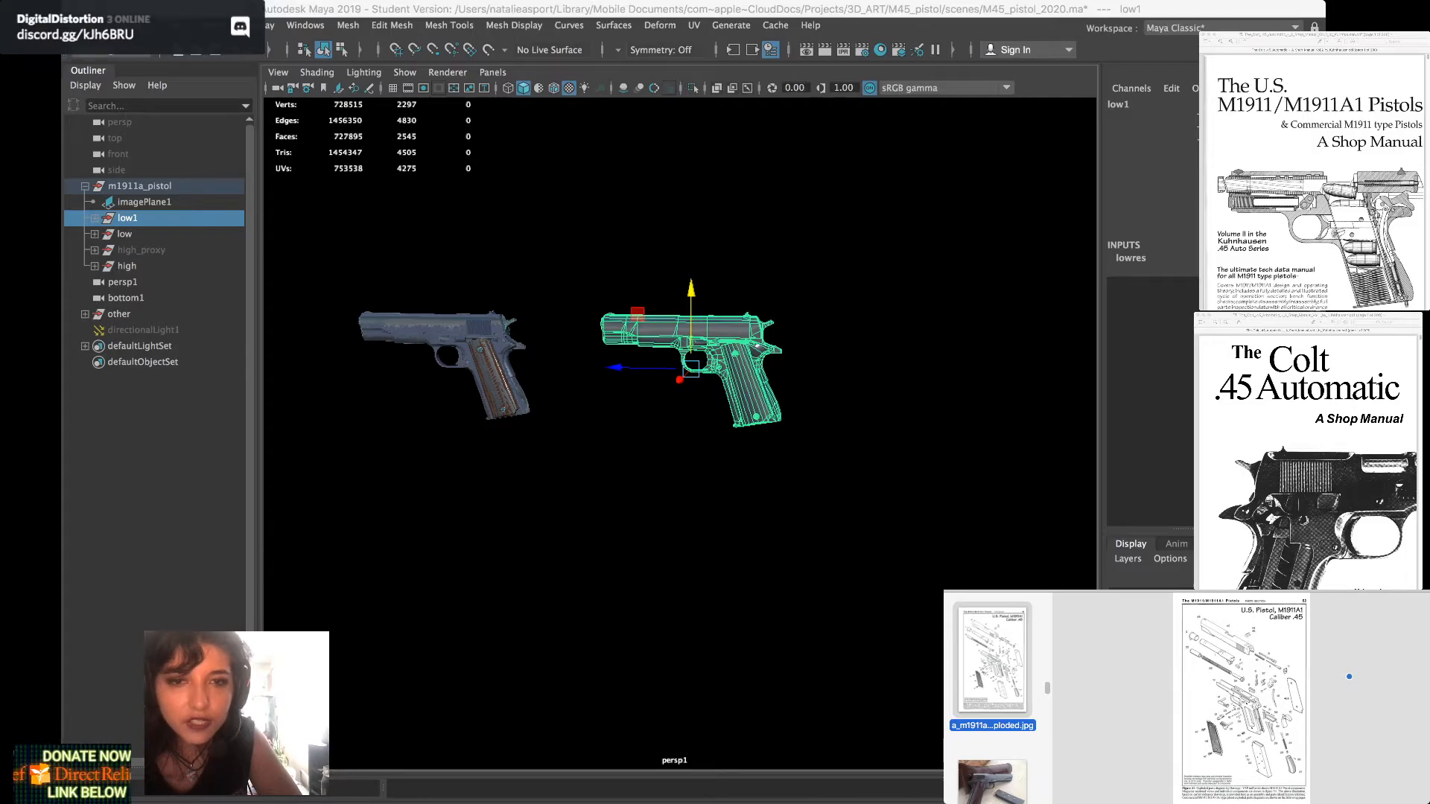
Switch to The U.S. M1911/M1911A1 Pistols shop manual and skim its opening text and technical drawings up to the longitudinal sectional drawing
left_click(1312, 179)
scroll(1312, 179, "down", 10)
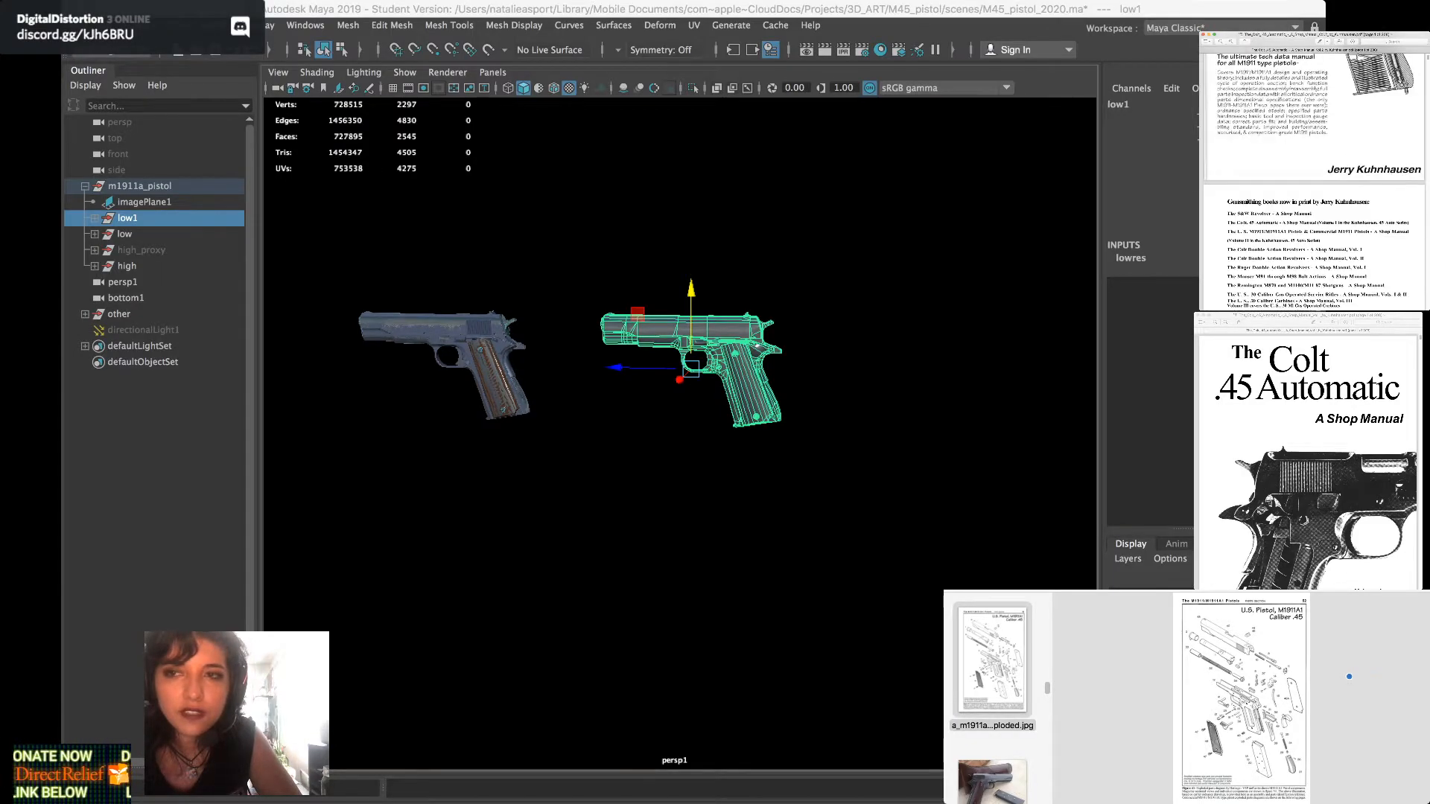
scroll(1312, 179, "down", 15)
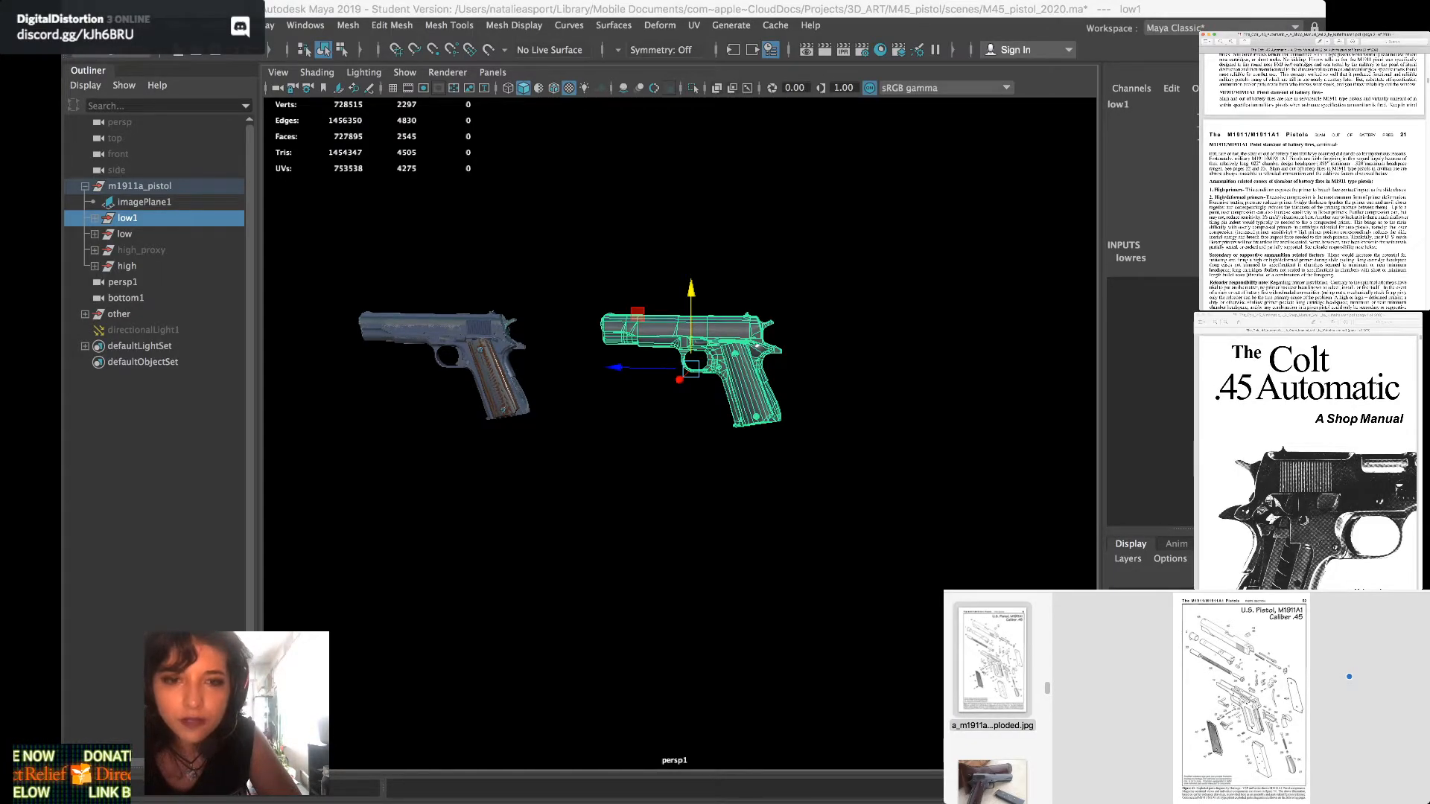
scroll(1312, 178, "down", 5)
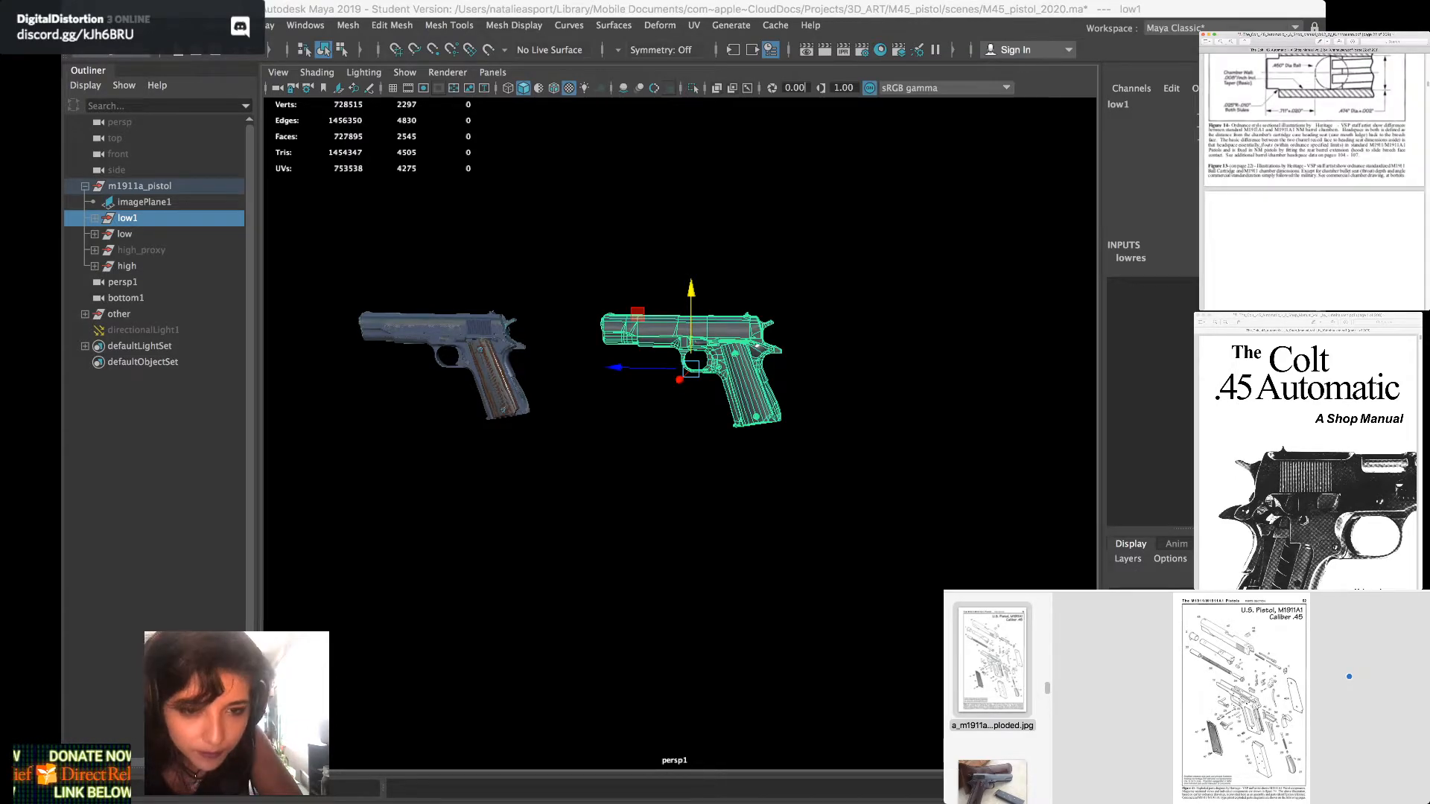
scroll(1312, 179, "down", 15)
Return to the exploded diagram image and enlarge it to examine the slide, barrel and recoil spring parts
left_click(992, 659)
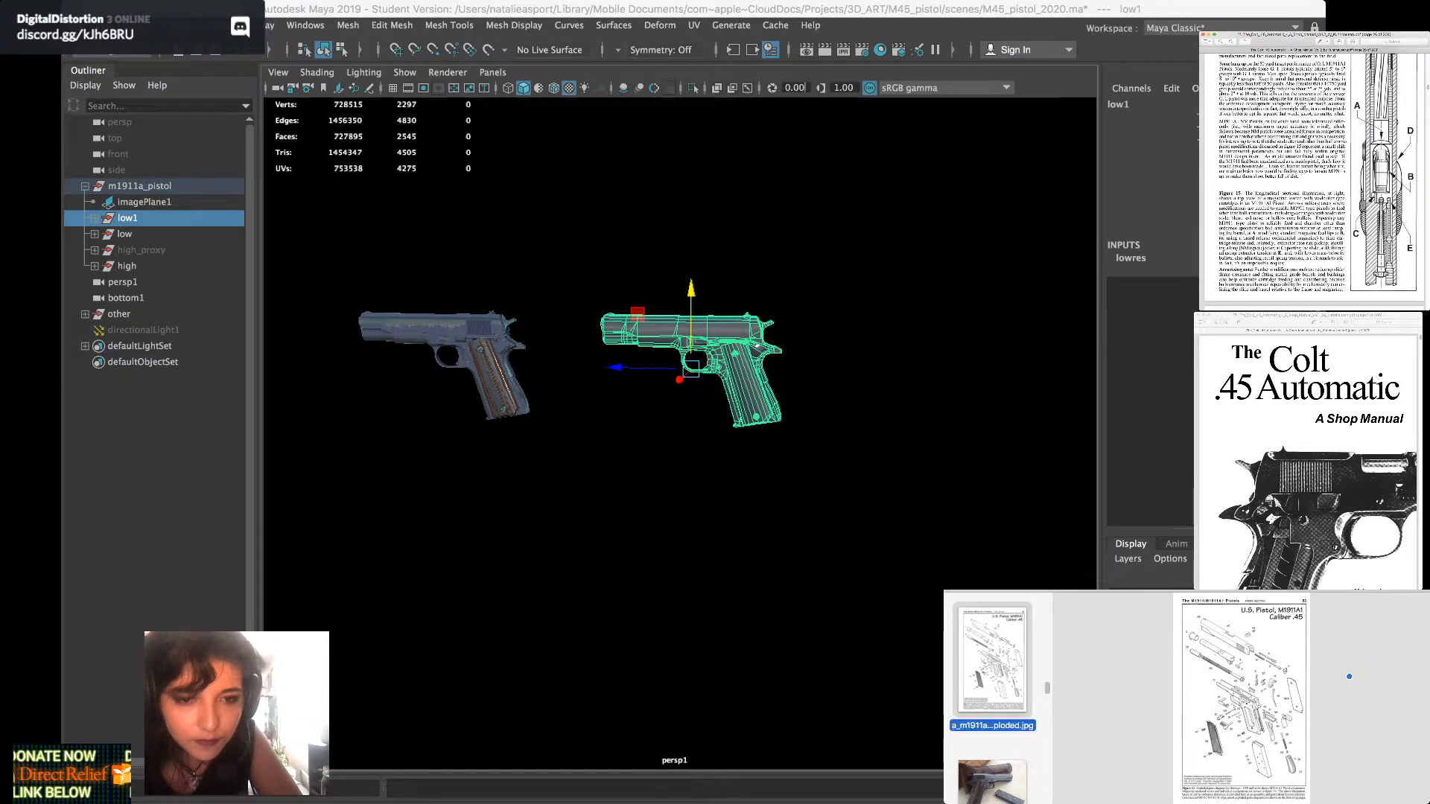
scroll(1311, 618, "up", 5)
scroll(1236, 700, "down", 5)
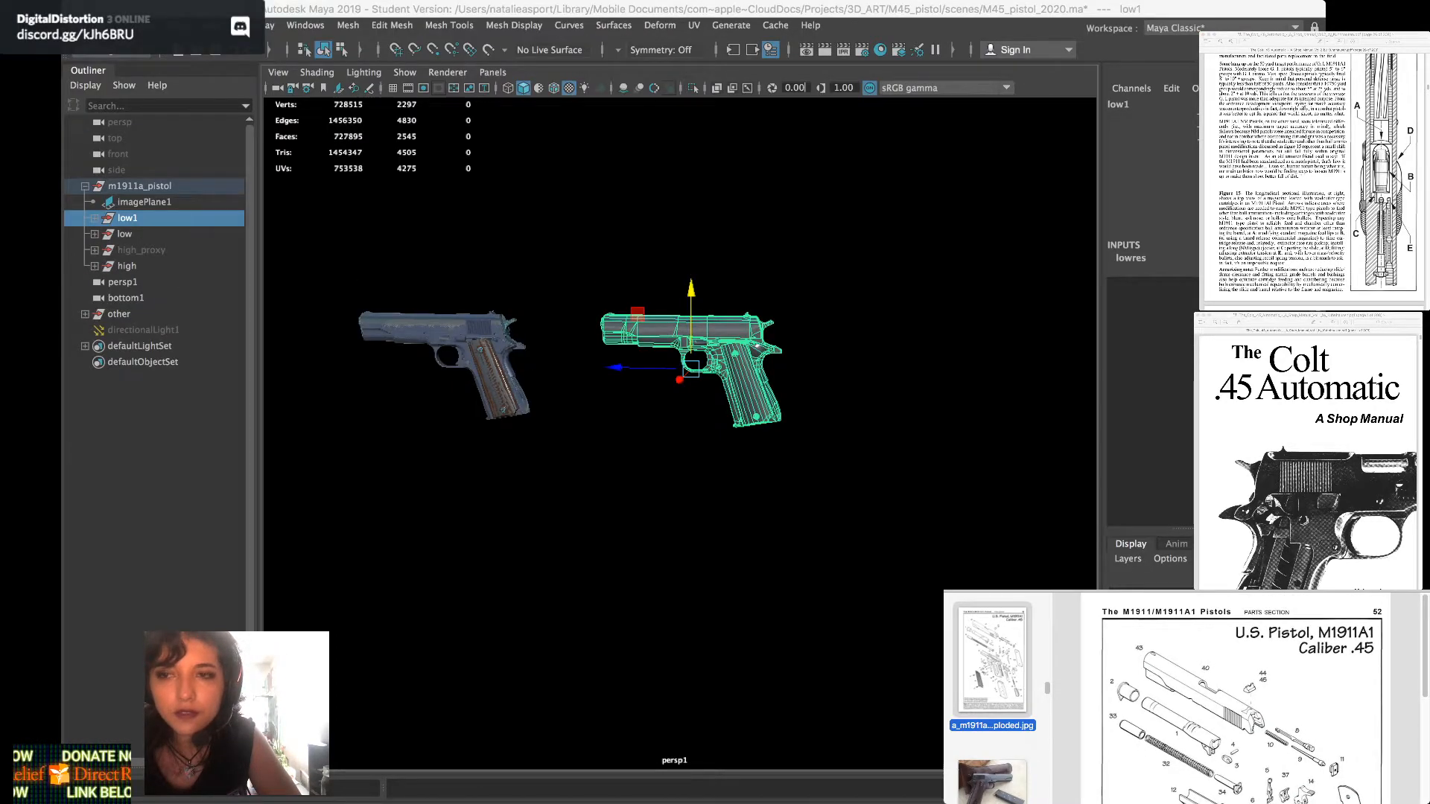
Page through the M1911/M1911A1 shop manual to its Parts Section and view the full exploded diagram of the Caliber .45 pistol
left_click(1313, 179)
scroll(1313, 179, "down", 5)
scroll(1312, 179, "down", 10)
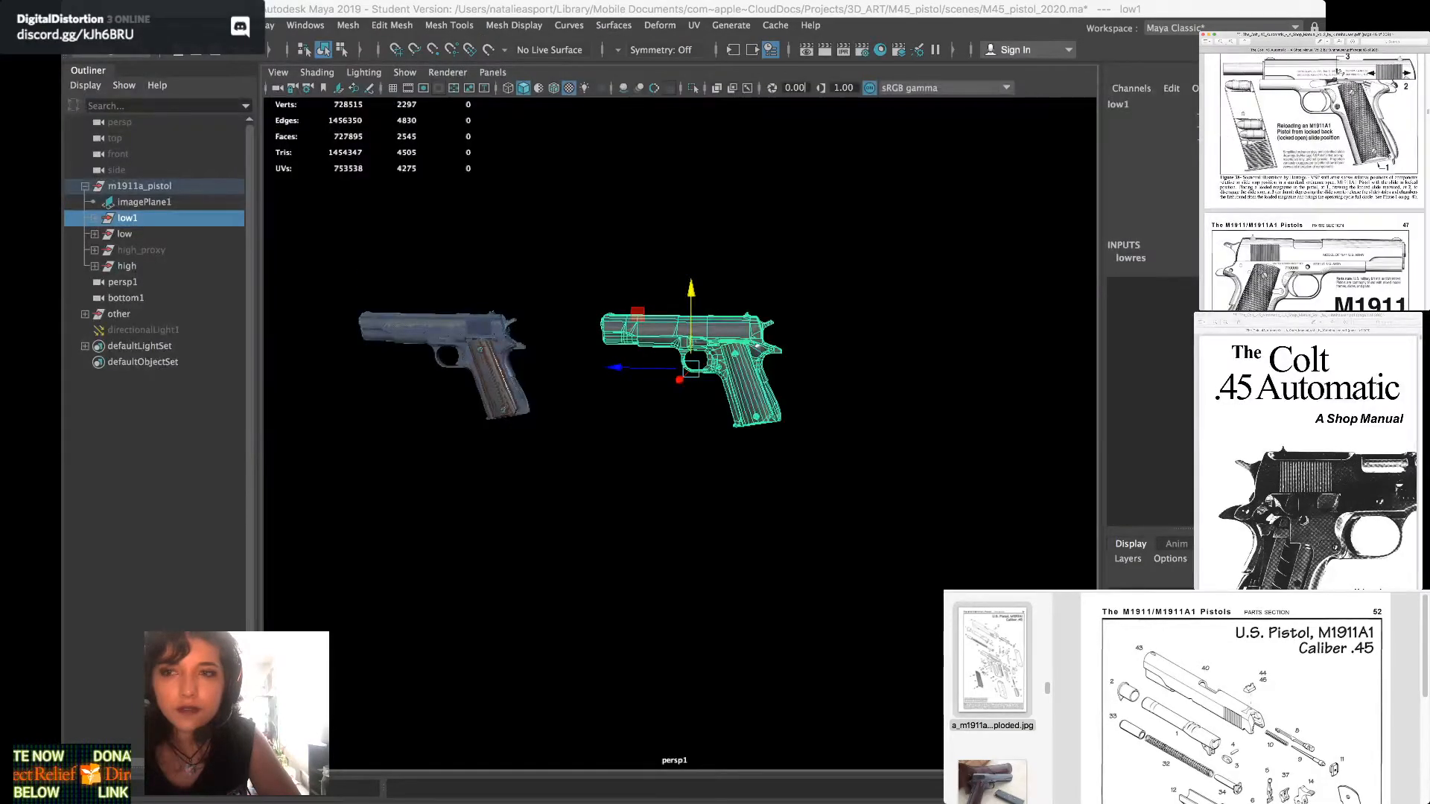
scroll(1313, 179, "down", 10)
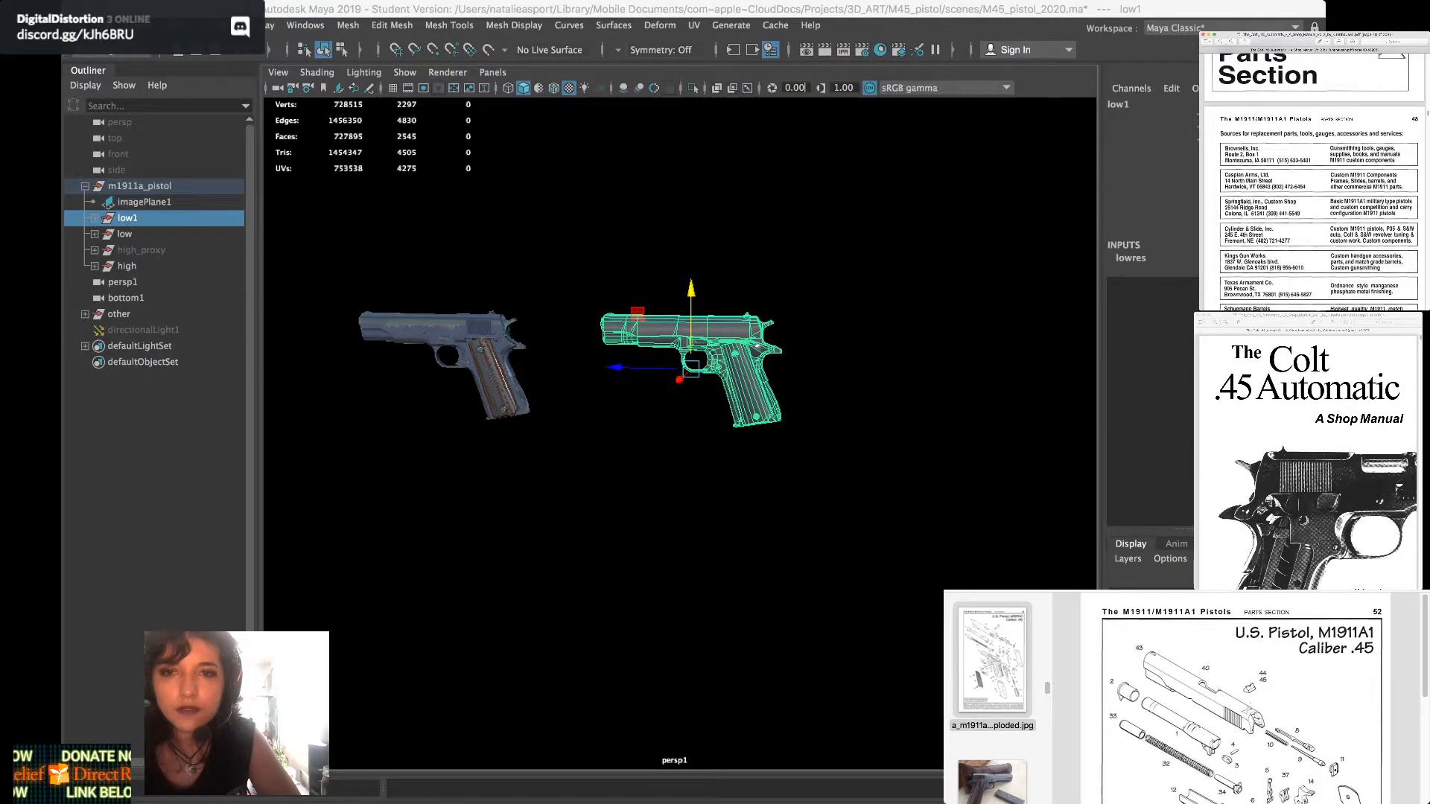
scroll(1313, 179, "down", 10)
scroll(1312, 179, "down", 10)
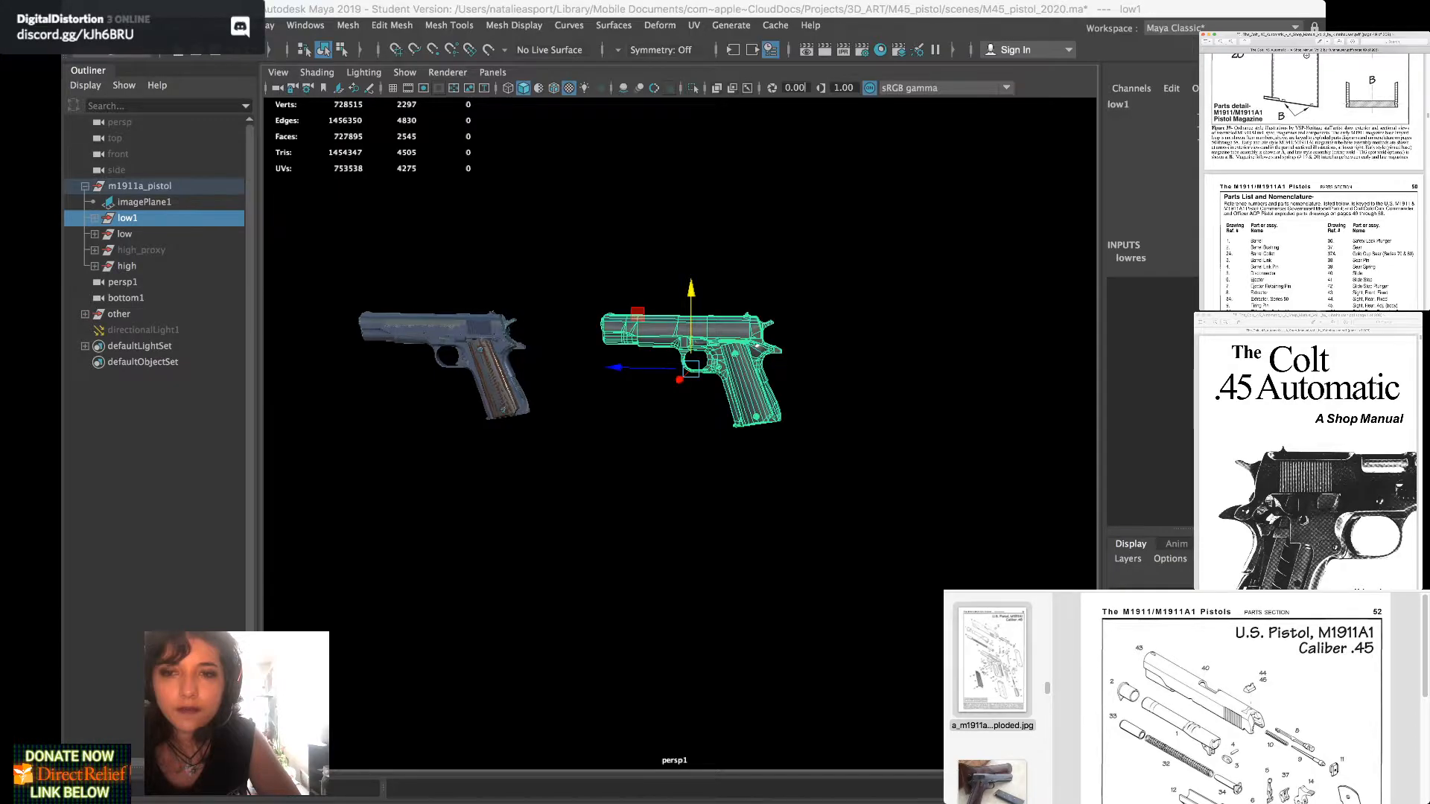
scroll(1312, 179, "down", 10)
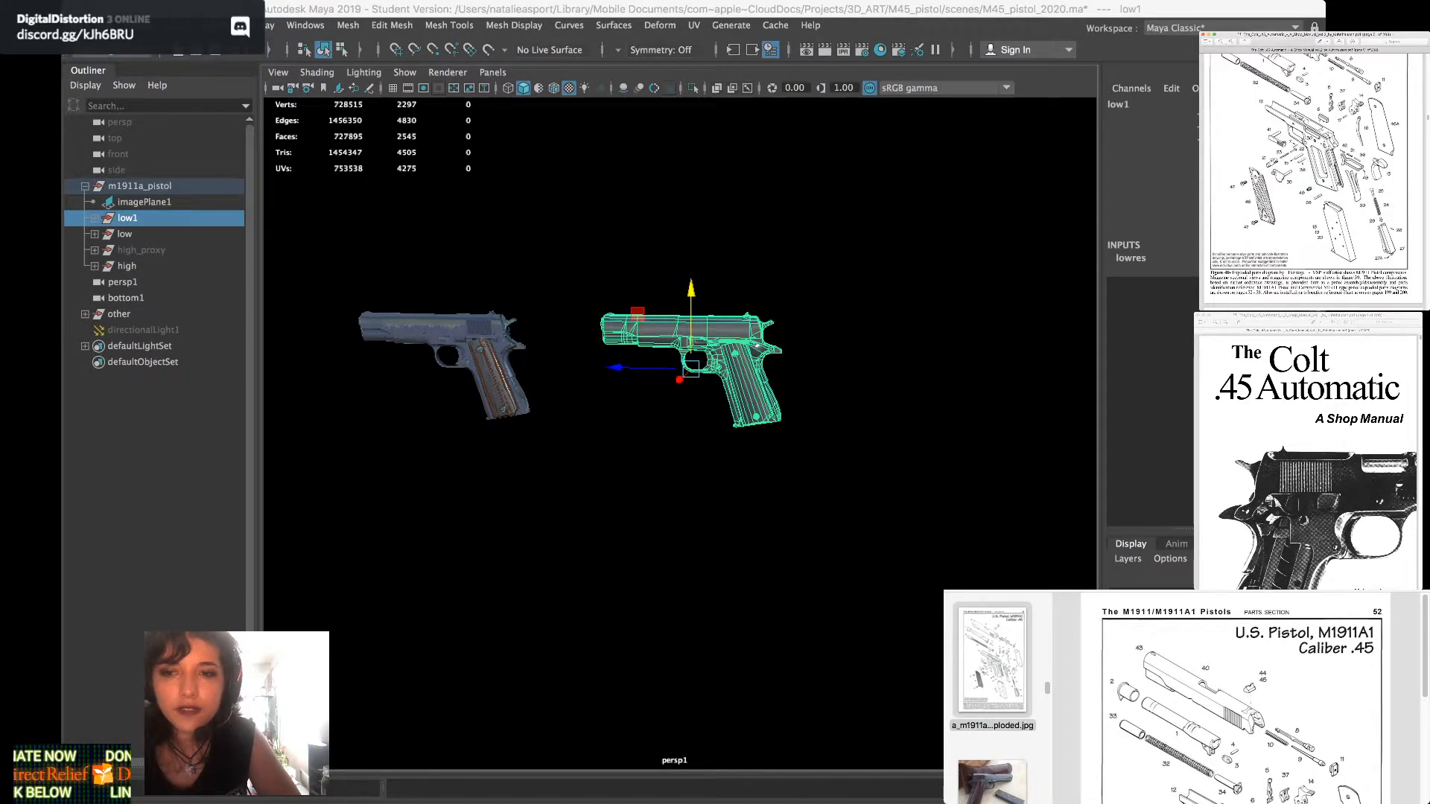
scroll(1312, 179, "down", 1)
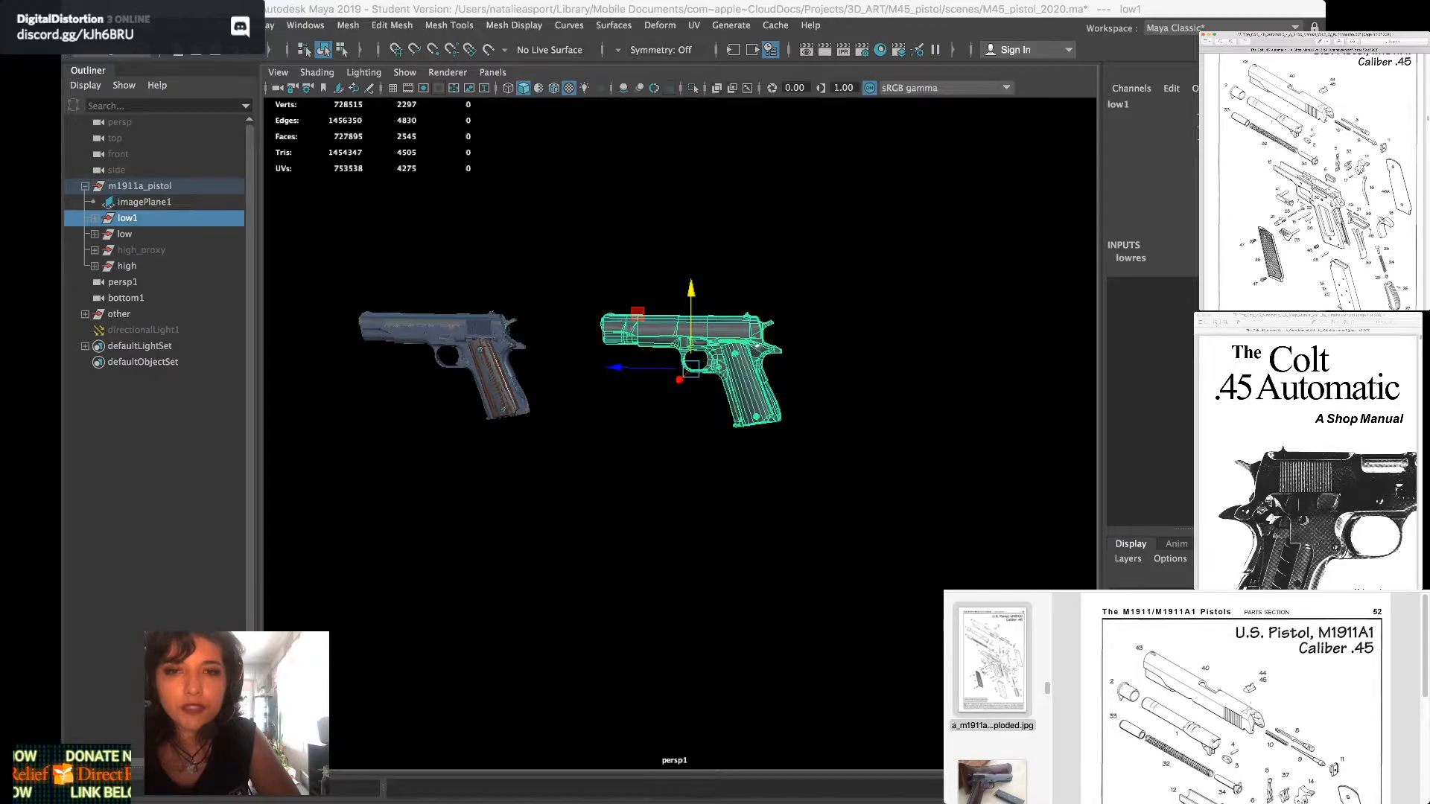
Switch to The Colt .45 Automatic shop manual and look through its introductory pages to the cutaway pistol photo
left_click(1309, 455)
scroll(1308, 454, "down", 10)
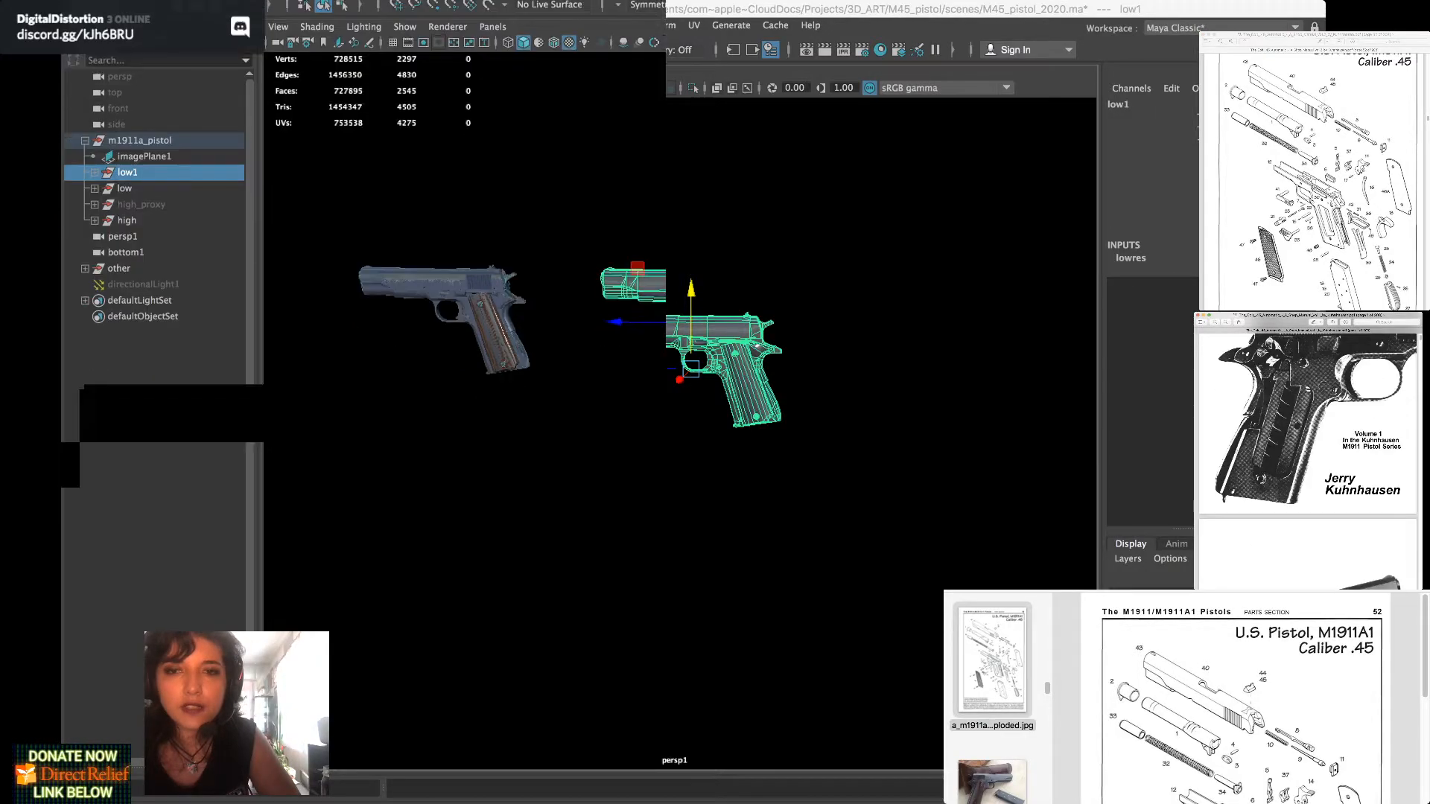
scroll(1308, 458, "down", 15)
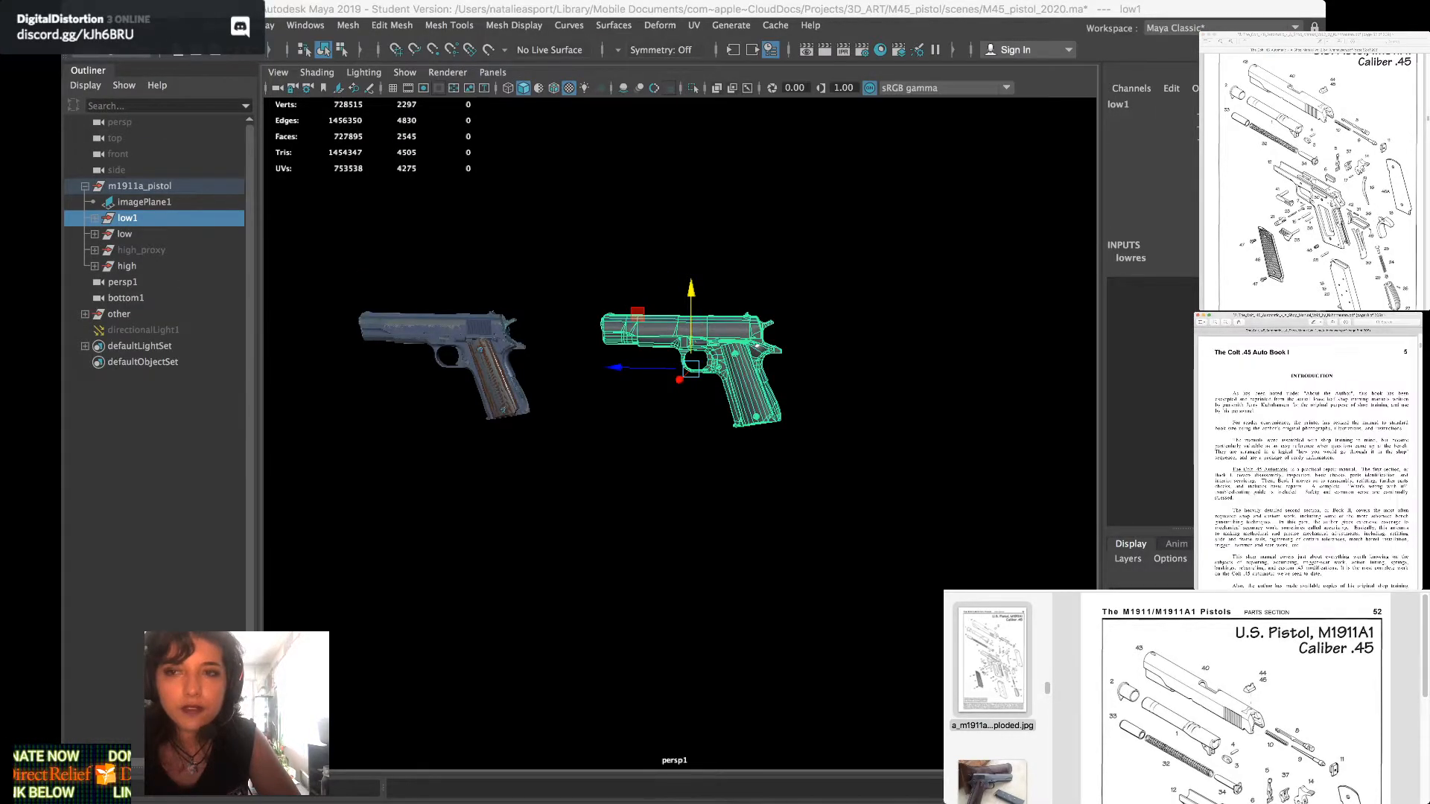
scroll(1308, 458, "down", 2)
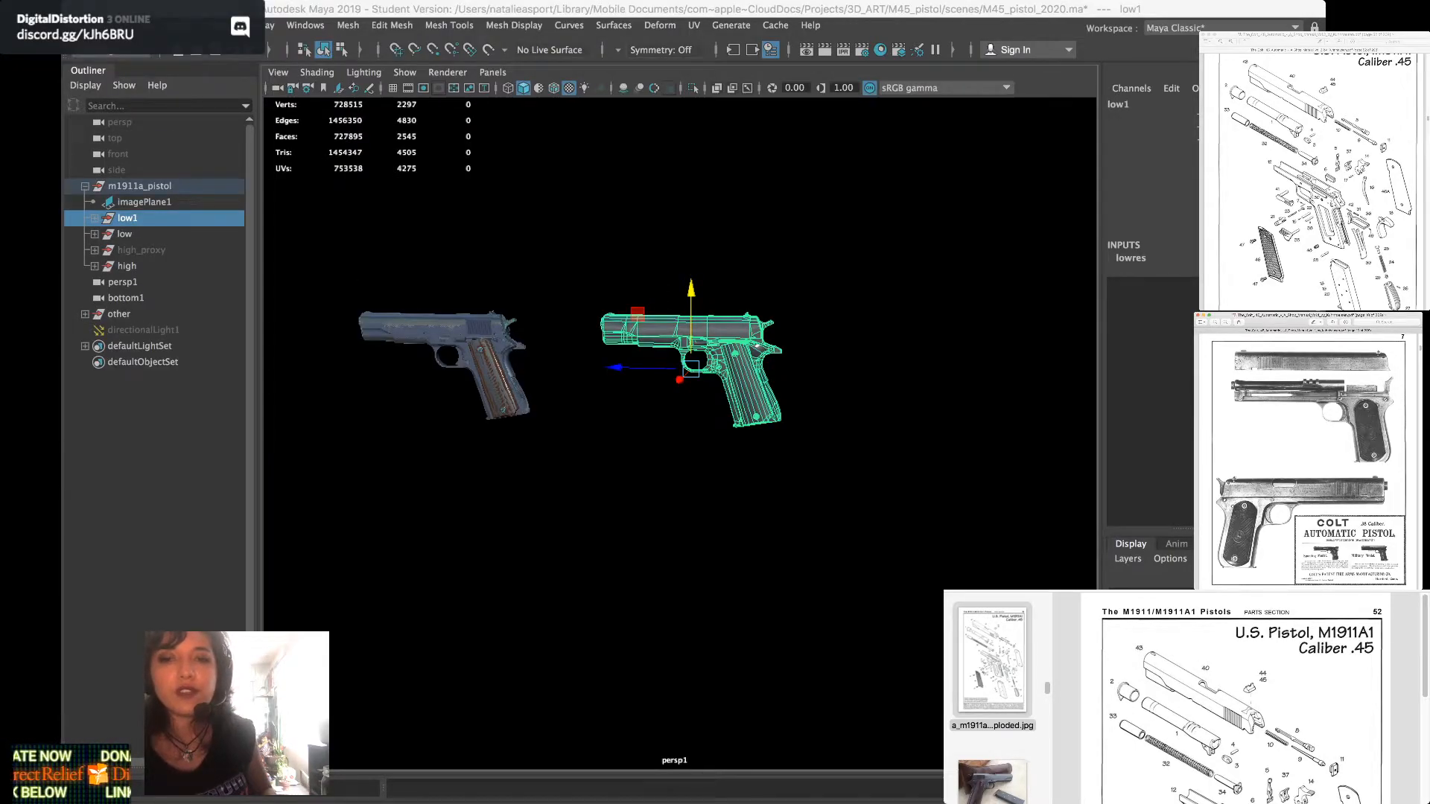
scroll(1309, 451, "down", 5)
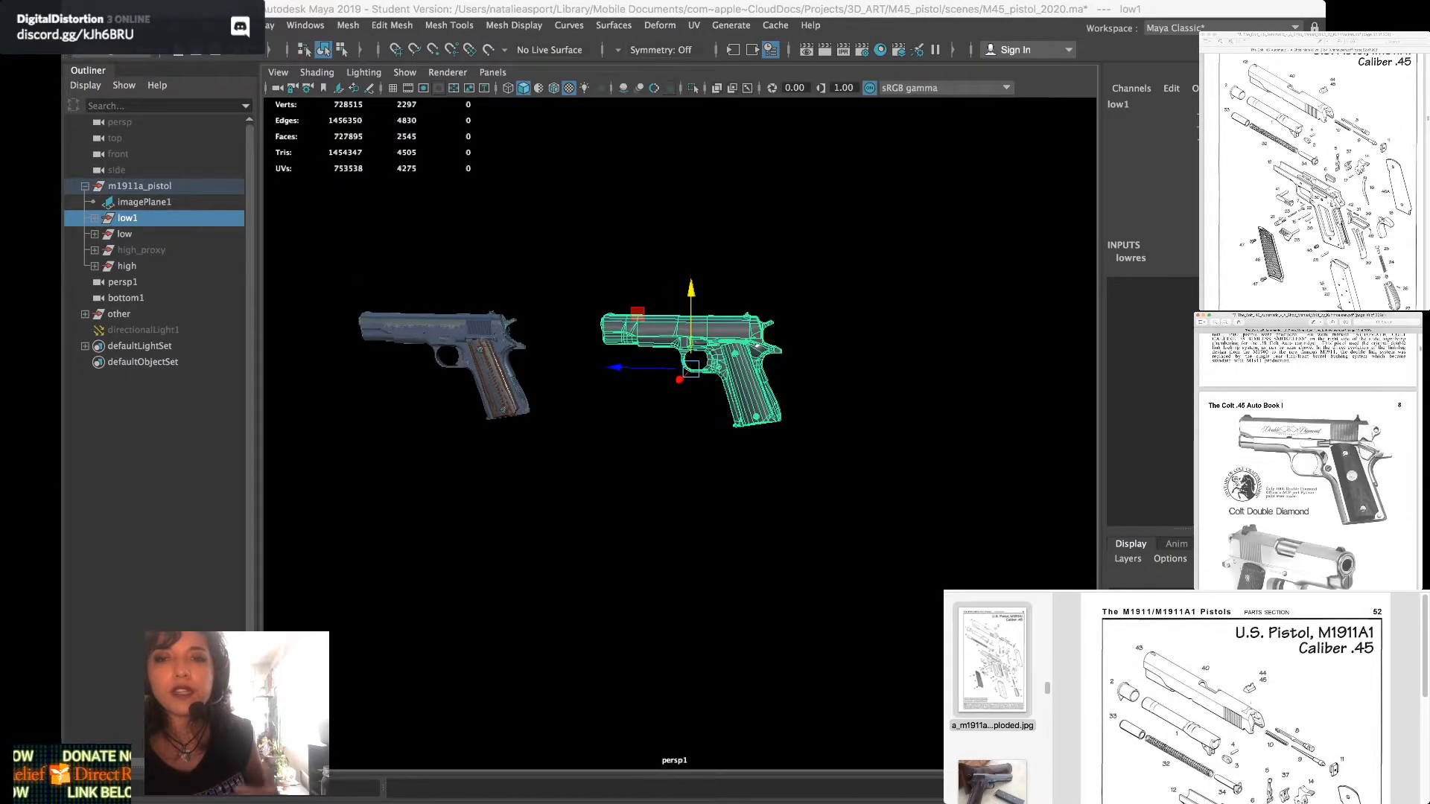
scroll(1307, 451, "down", 5)
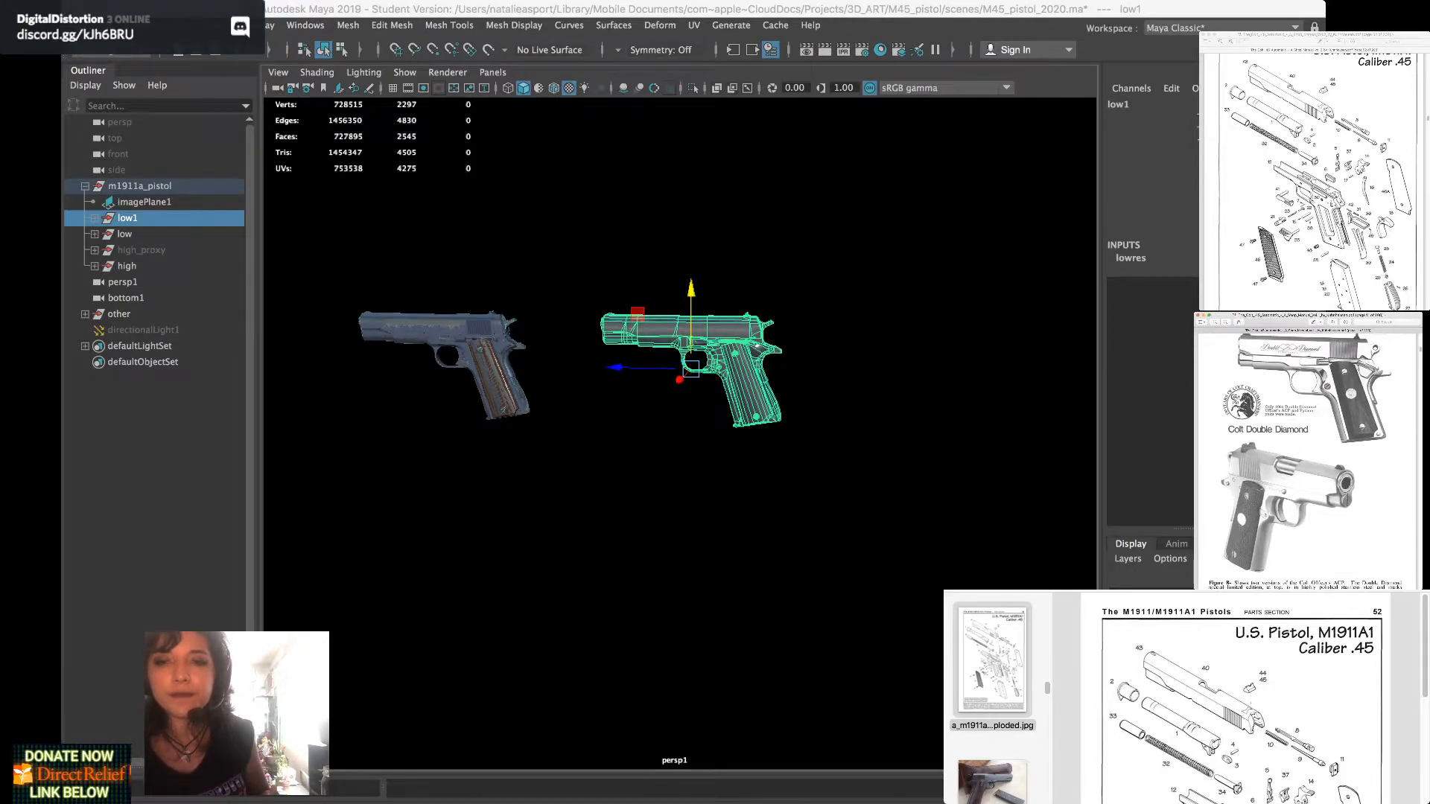
scroll(1307, 450, "down", 5)
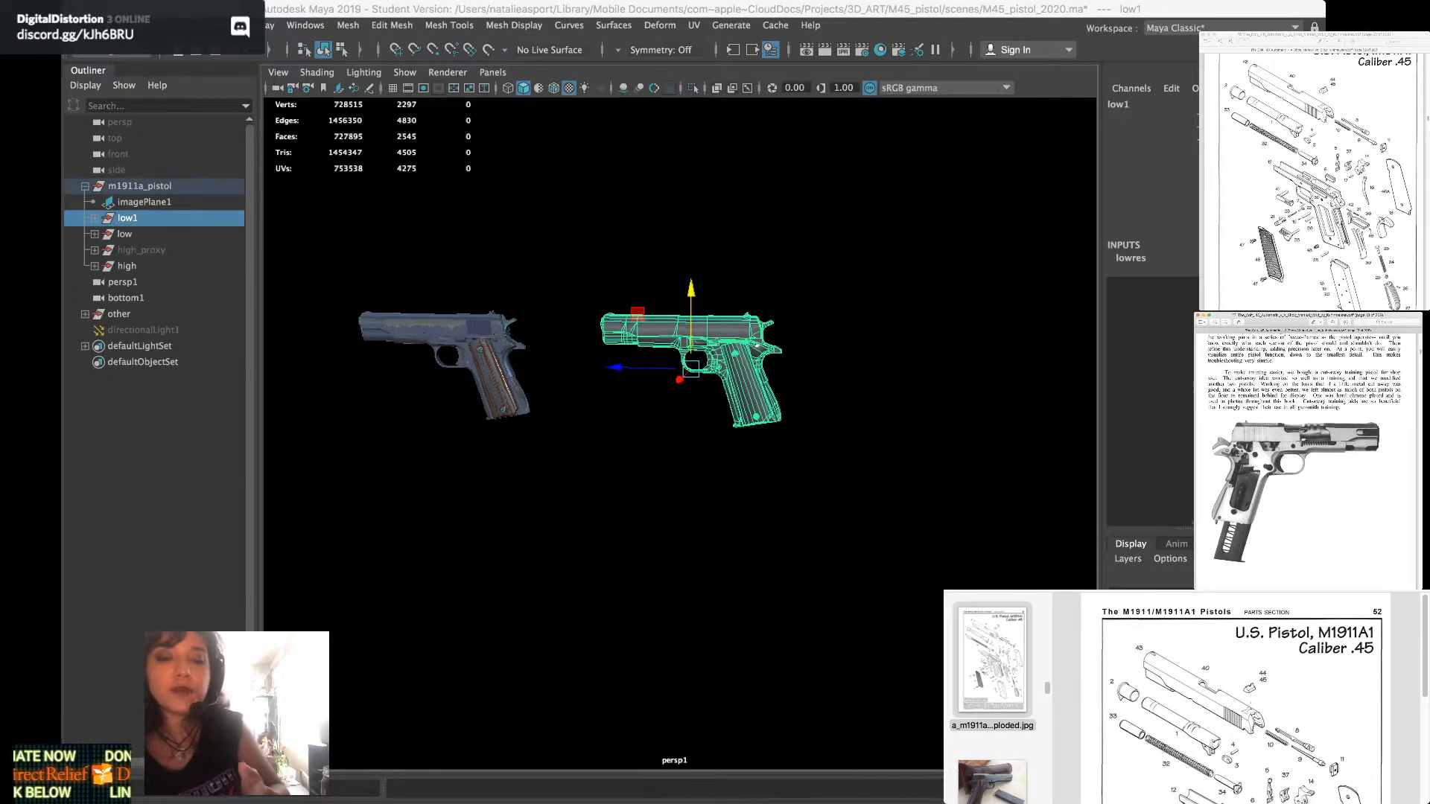
scroll(1307, 446, "down", 1)
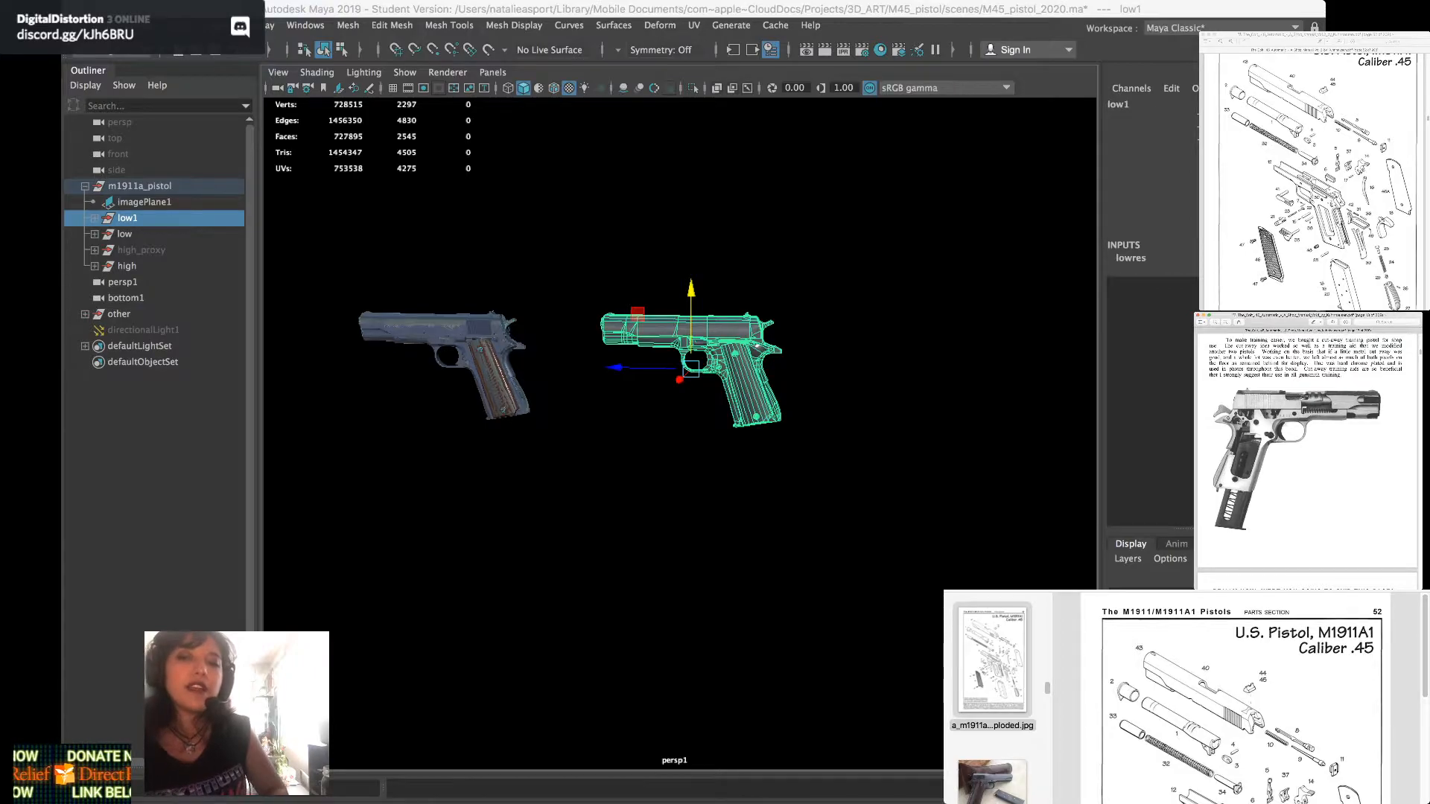
scroll(1307, 451, "down", 2)
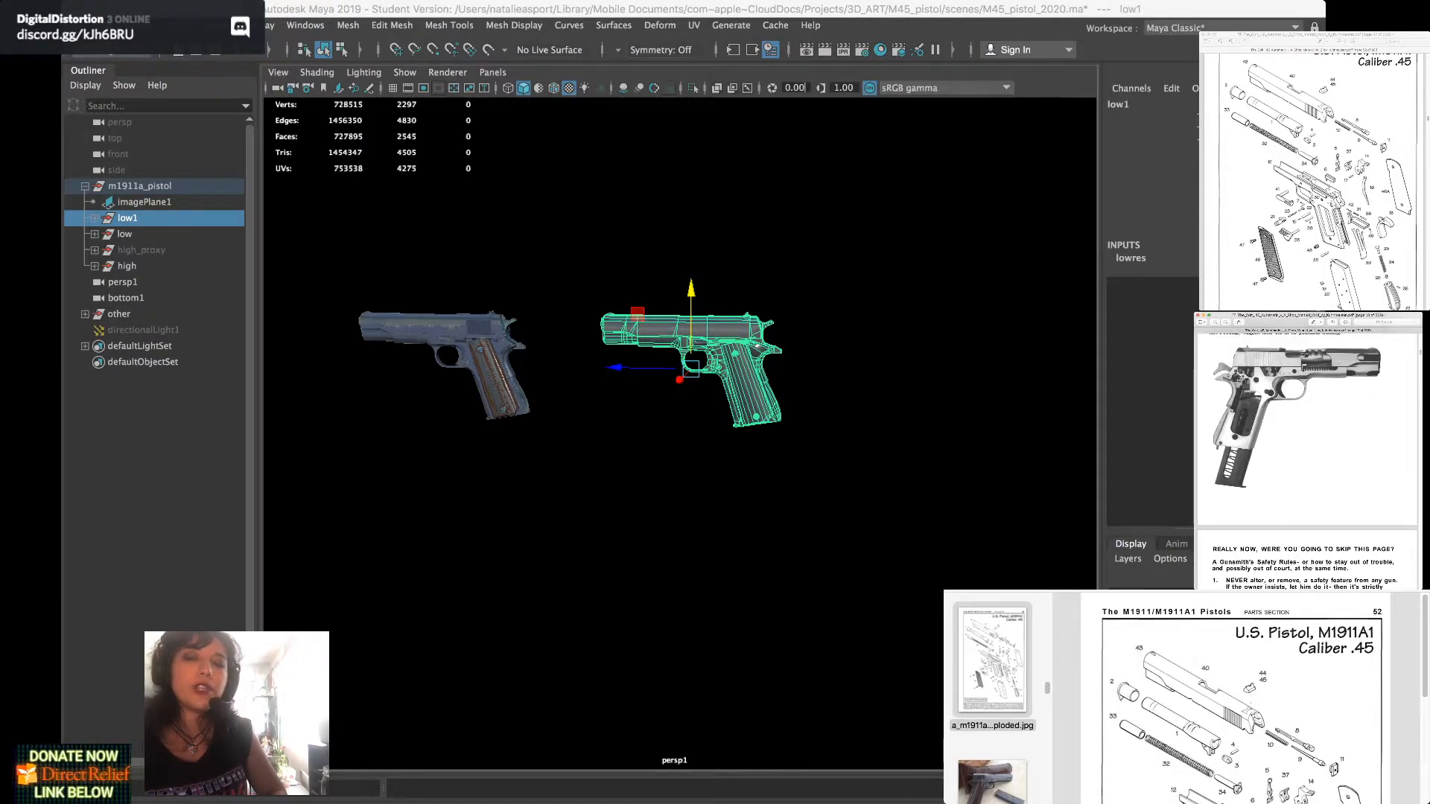
scroll(1307, 451, "up", 1)
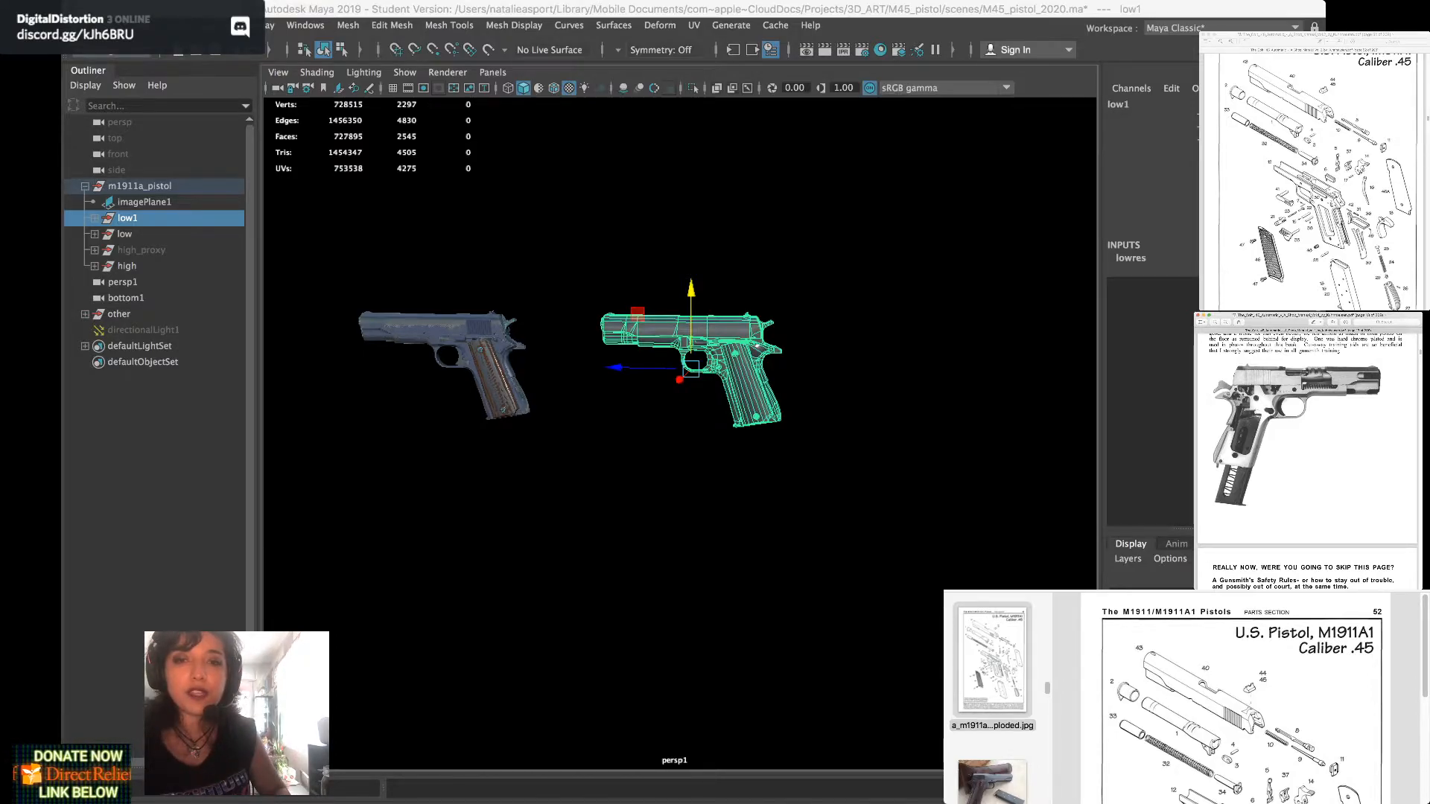
scroll(1307, 455, "right", 1)
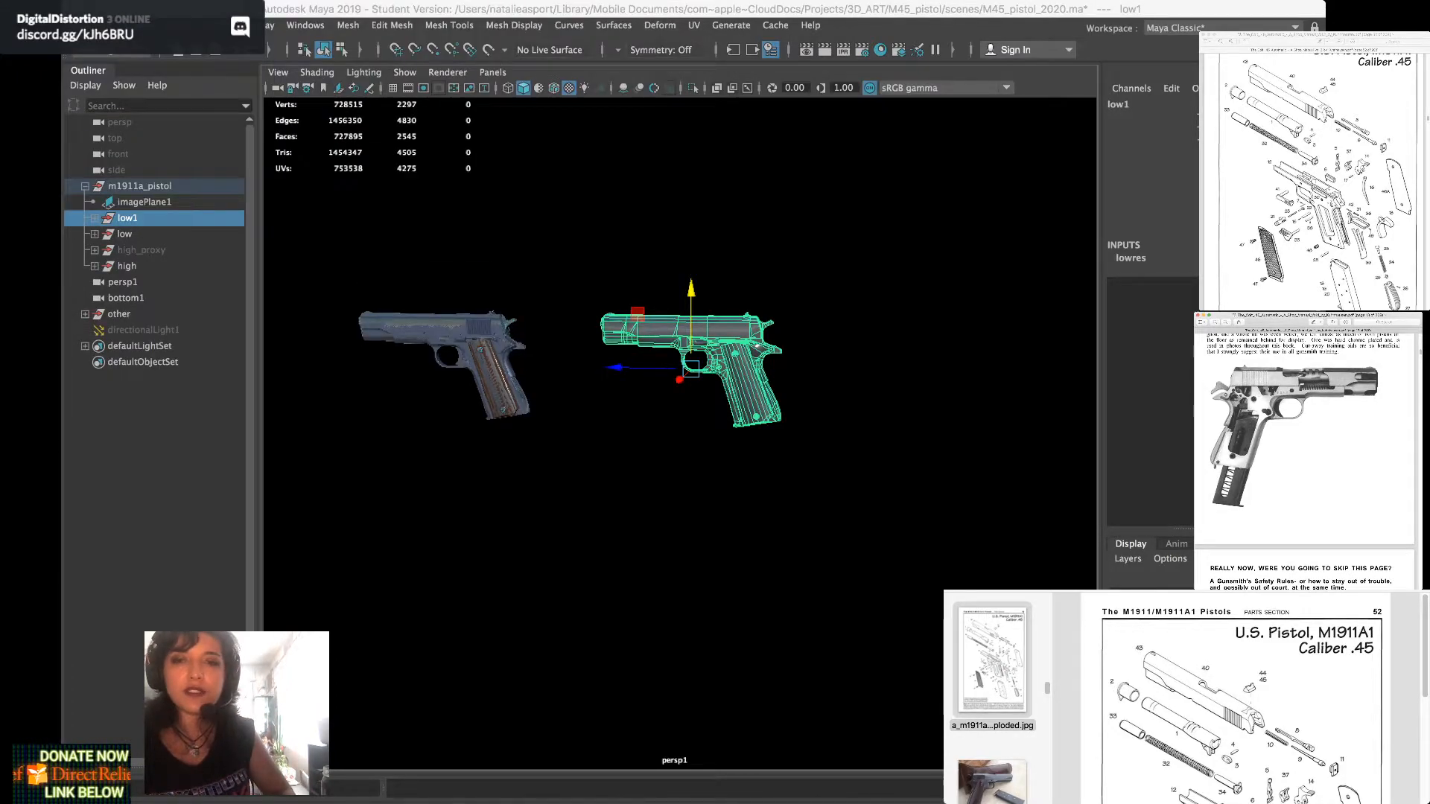
Look through the Colt .45 manual's disassembly photos, from grip removal through spring, bushing and slide removal to the extractor on page 23
scroll(1303, 450, "down", 10)
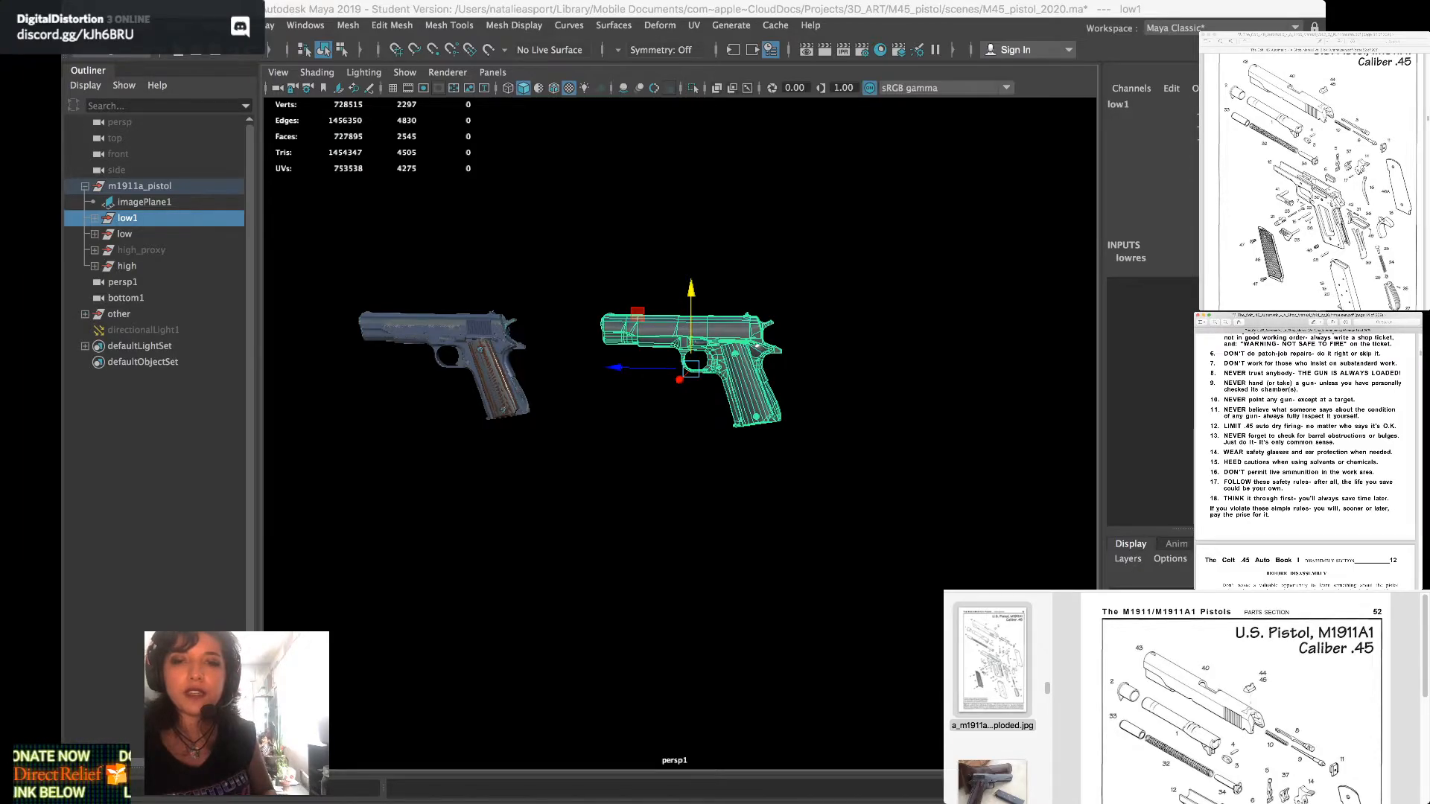
scroll(1276, 474, "down", 6)
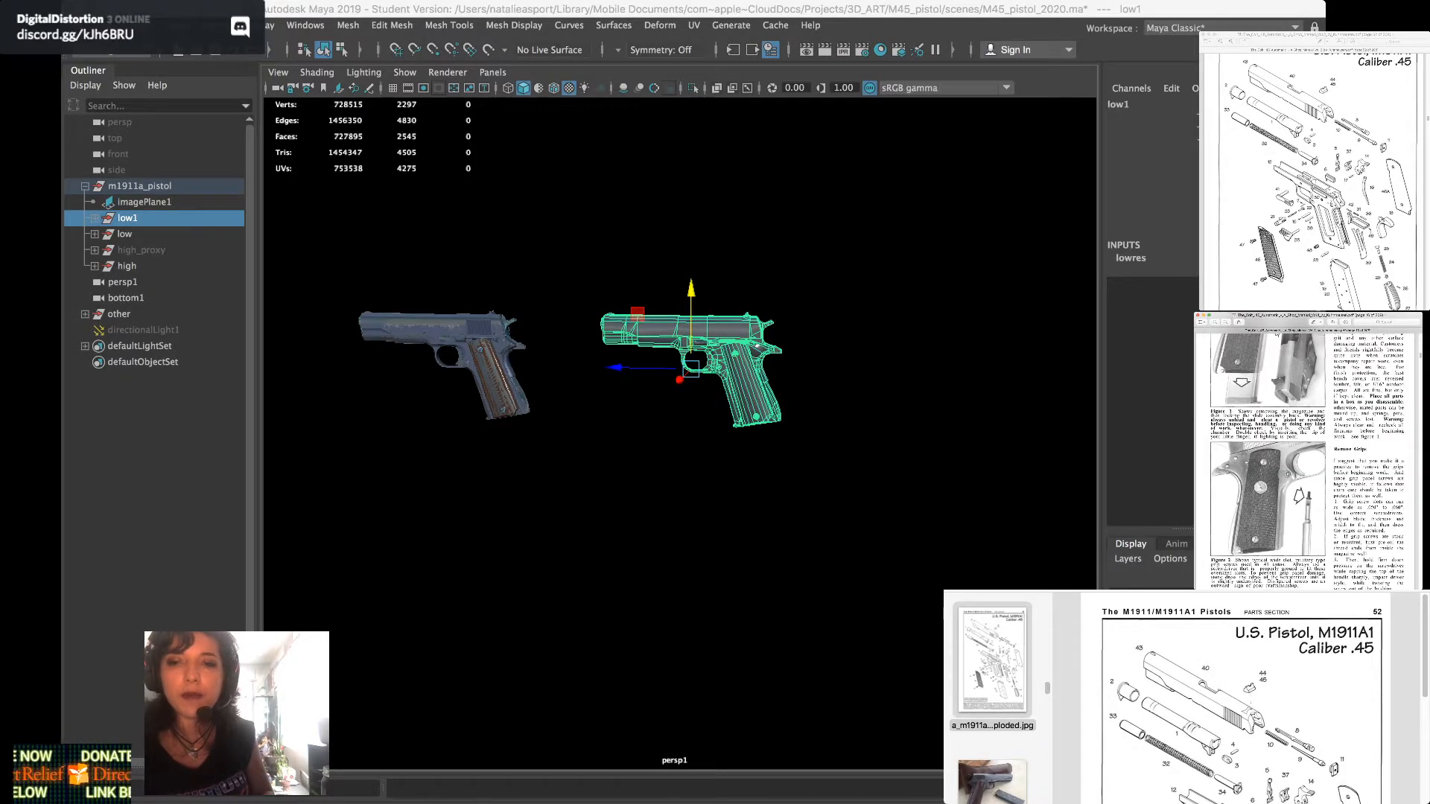
scroll(1304, 450, "down", 5)
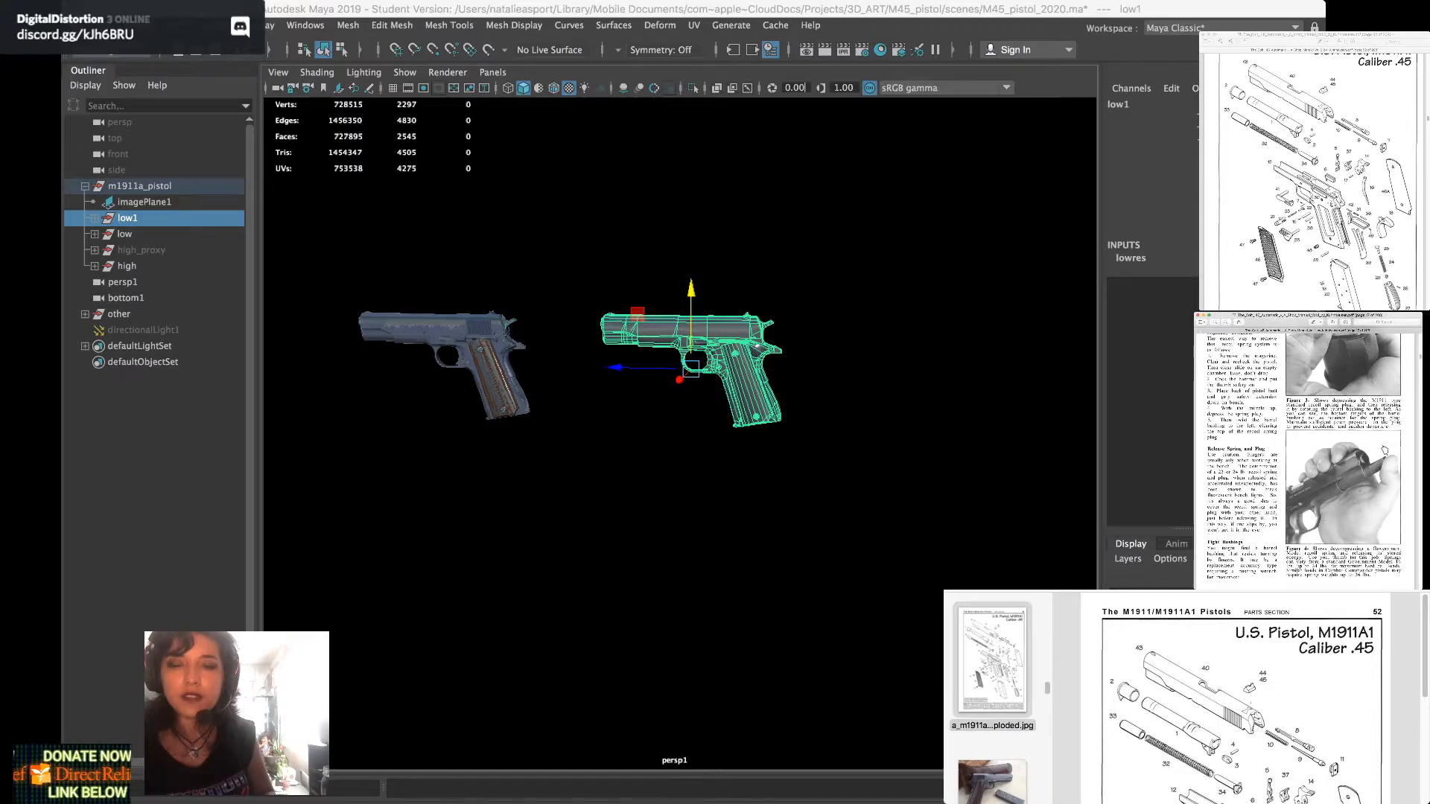
scroll(1303, 451, "down", 15)
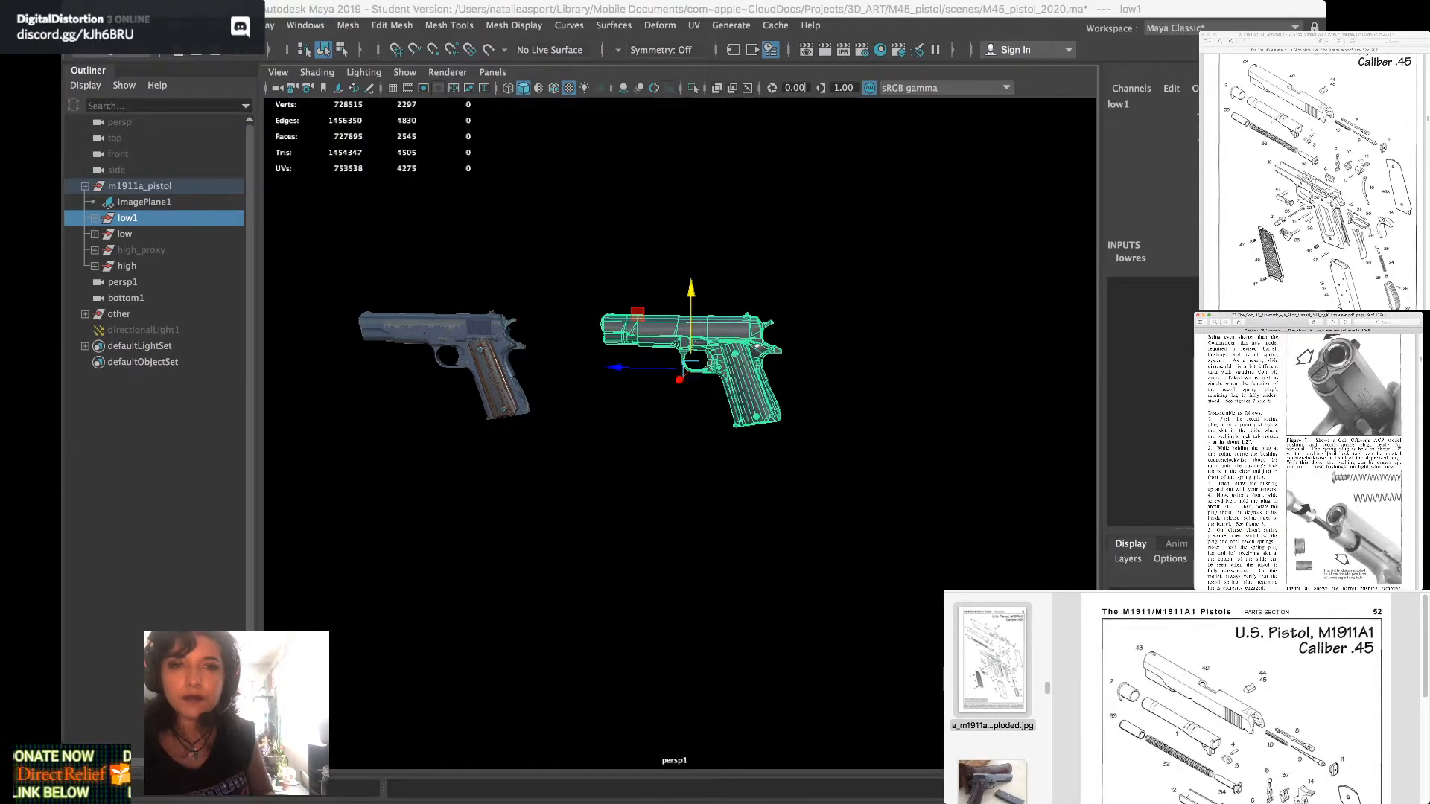
scroll(1304, 451, "down", 10)
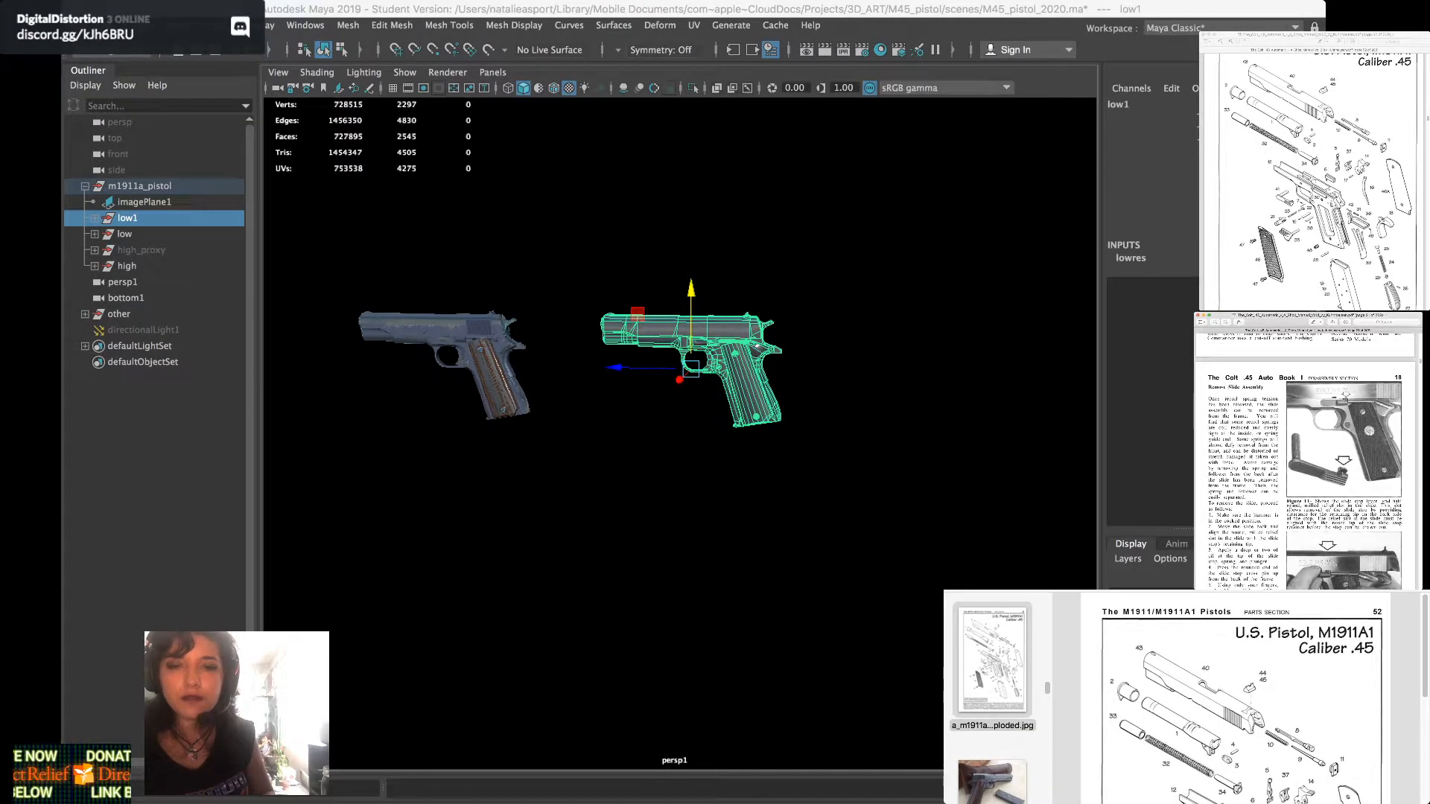
scroll(1304, 450, "down", 10)
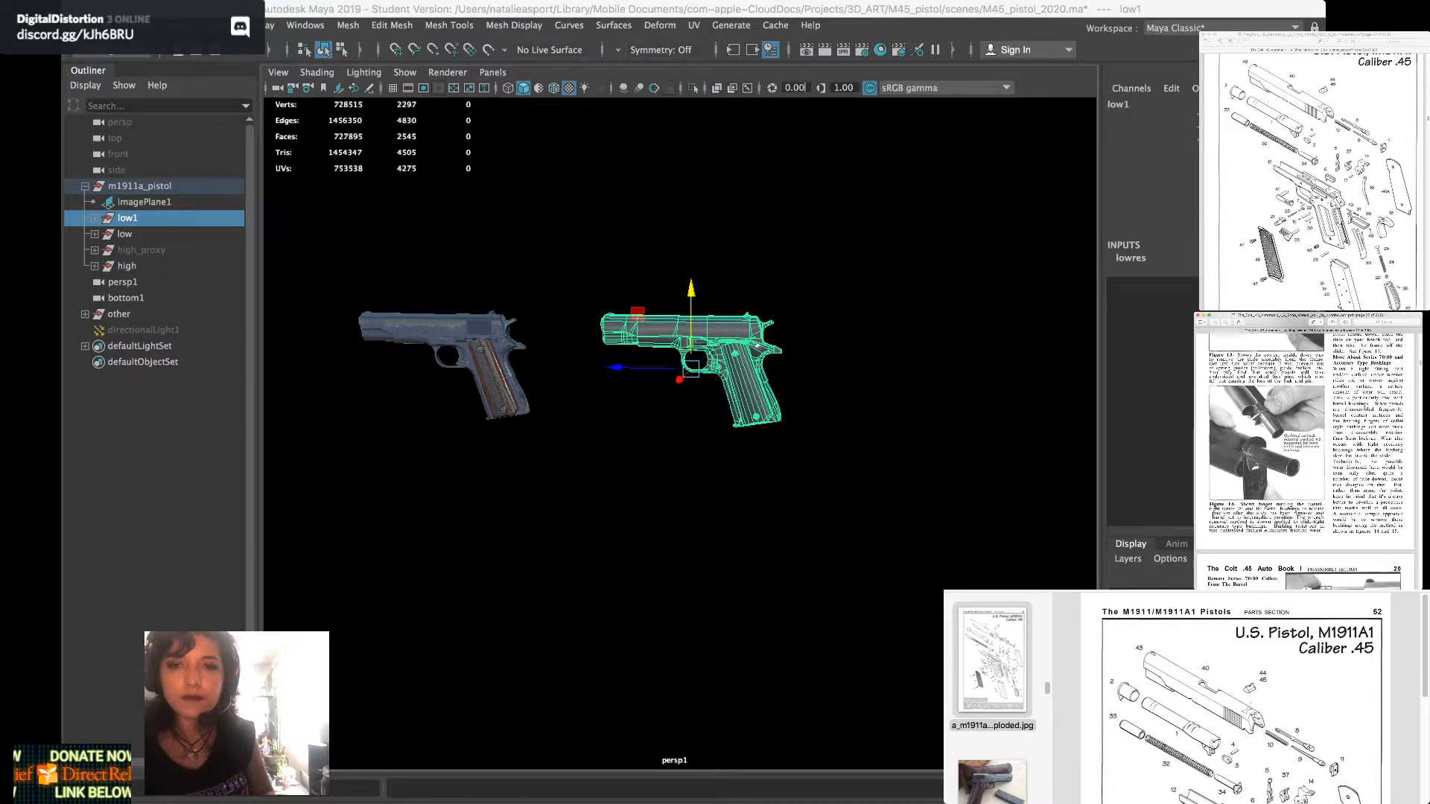
scroll(1304, 451, "down", 10)
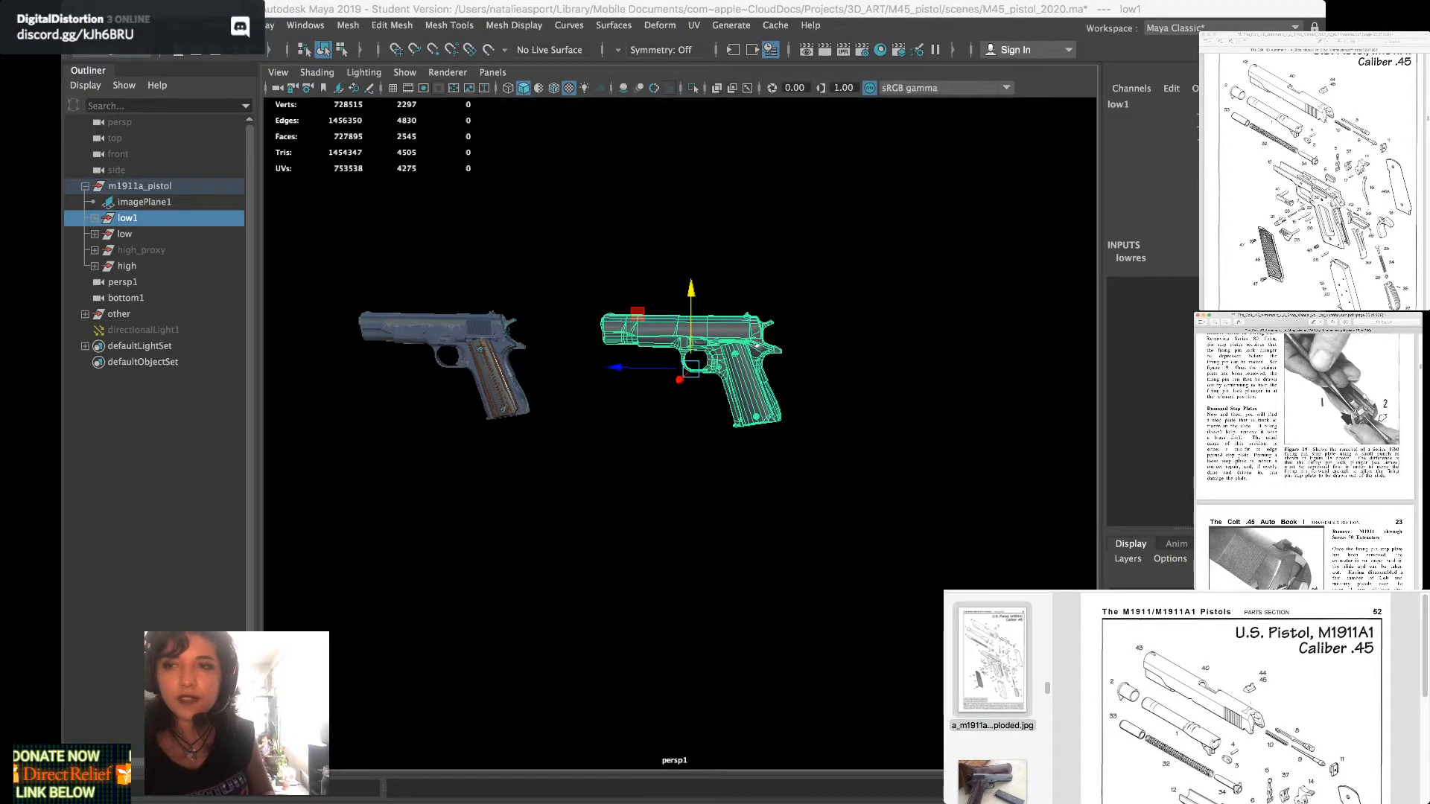
scroll(1305, 451, "down", 2)
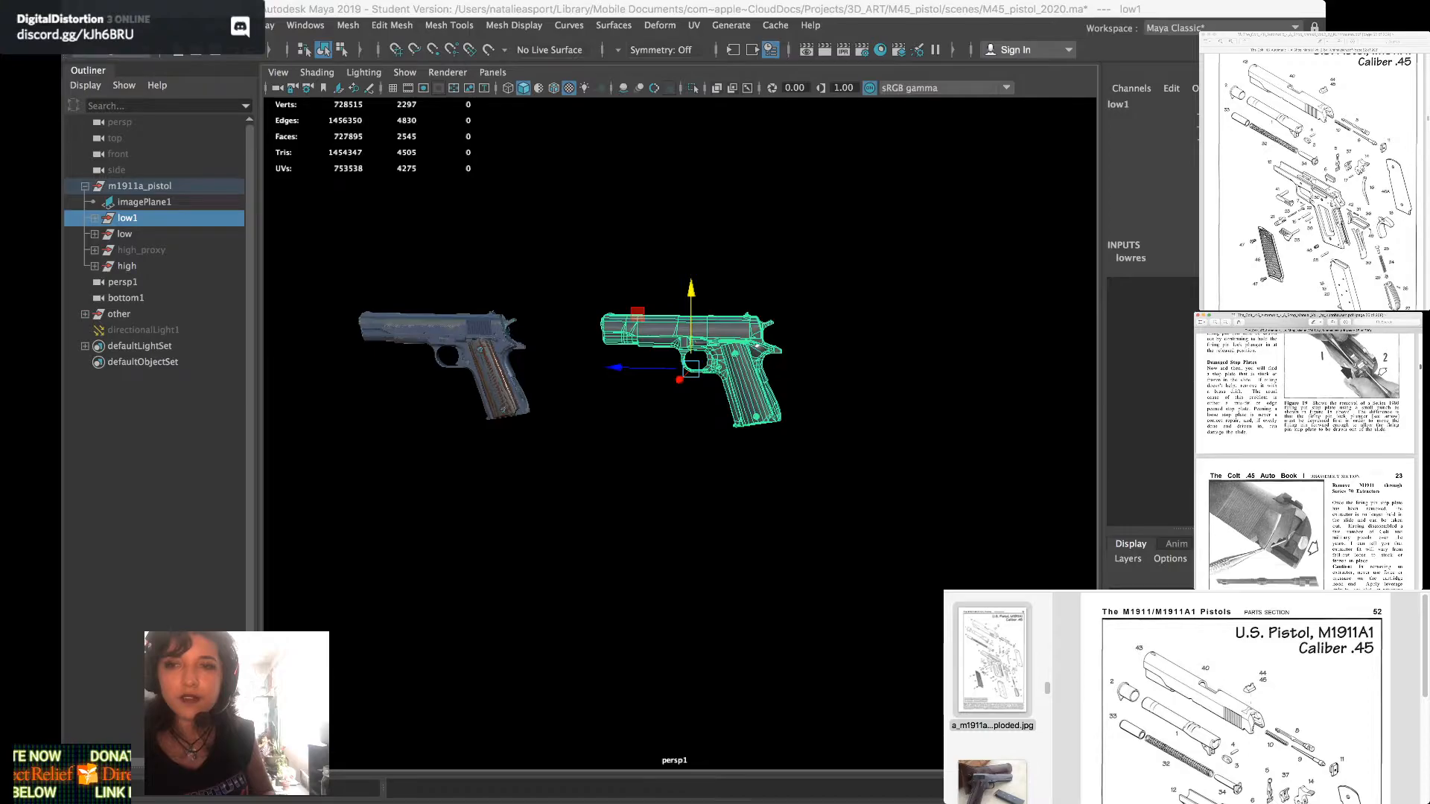
Skim further through the Colt .45 manual from the extractor pages to the numbered barrel photos in the checkout section
scroll(1305, 450, "down", 10)
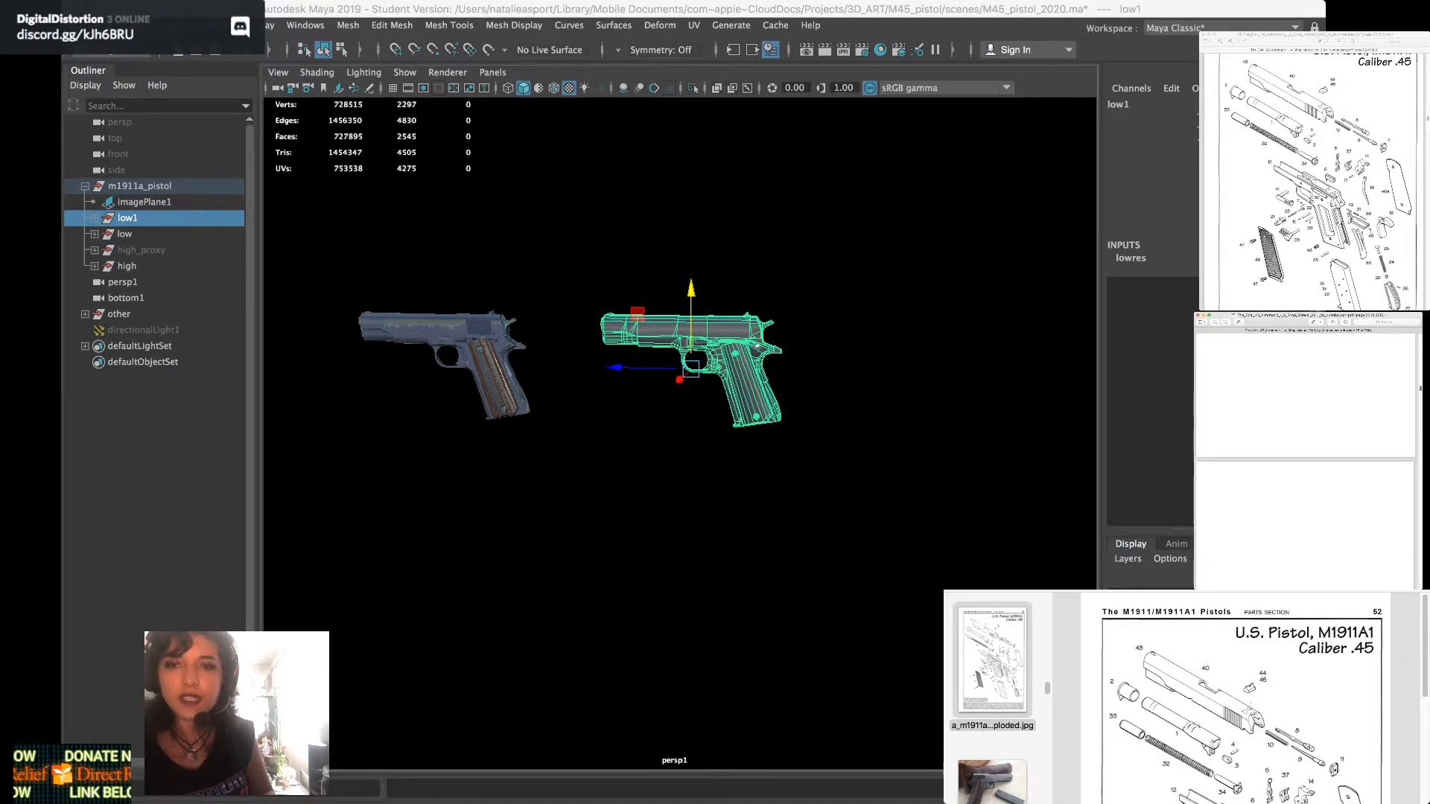
scroll(1305, 451, "down", 10)
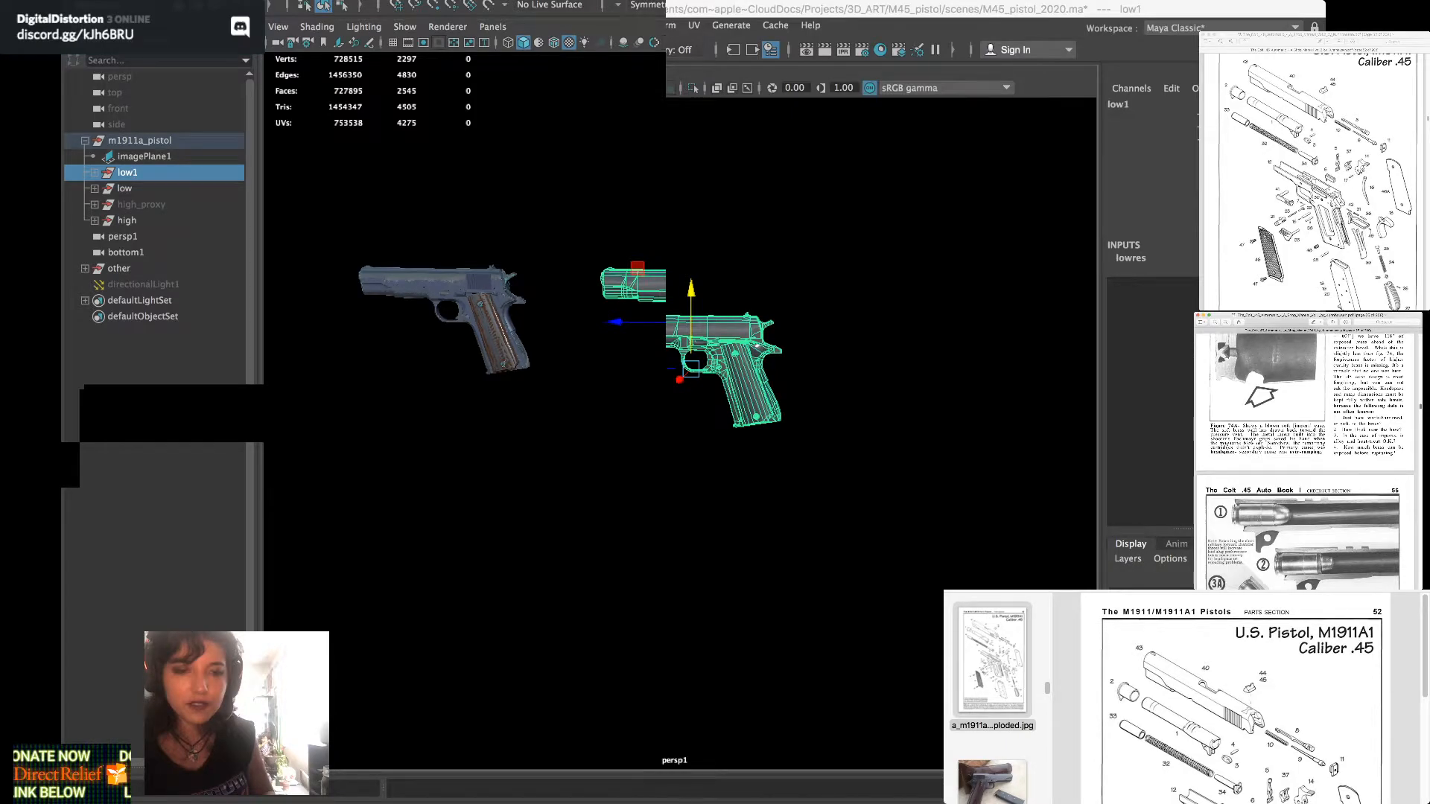
scroll(1242, 698, "down", 10)
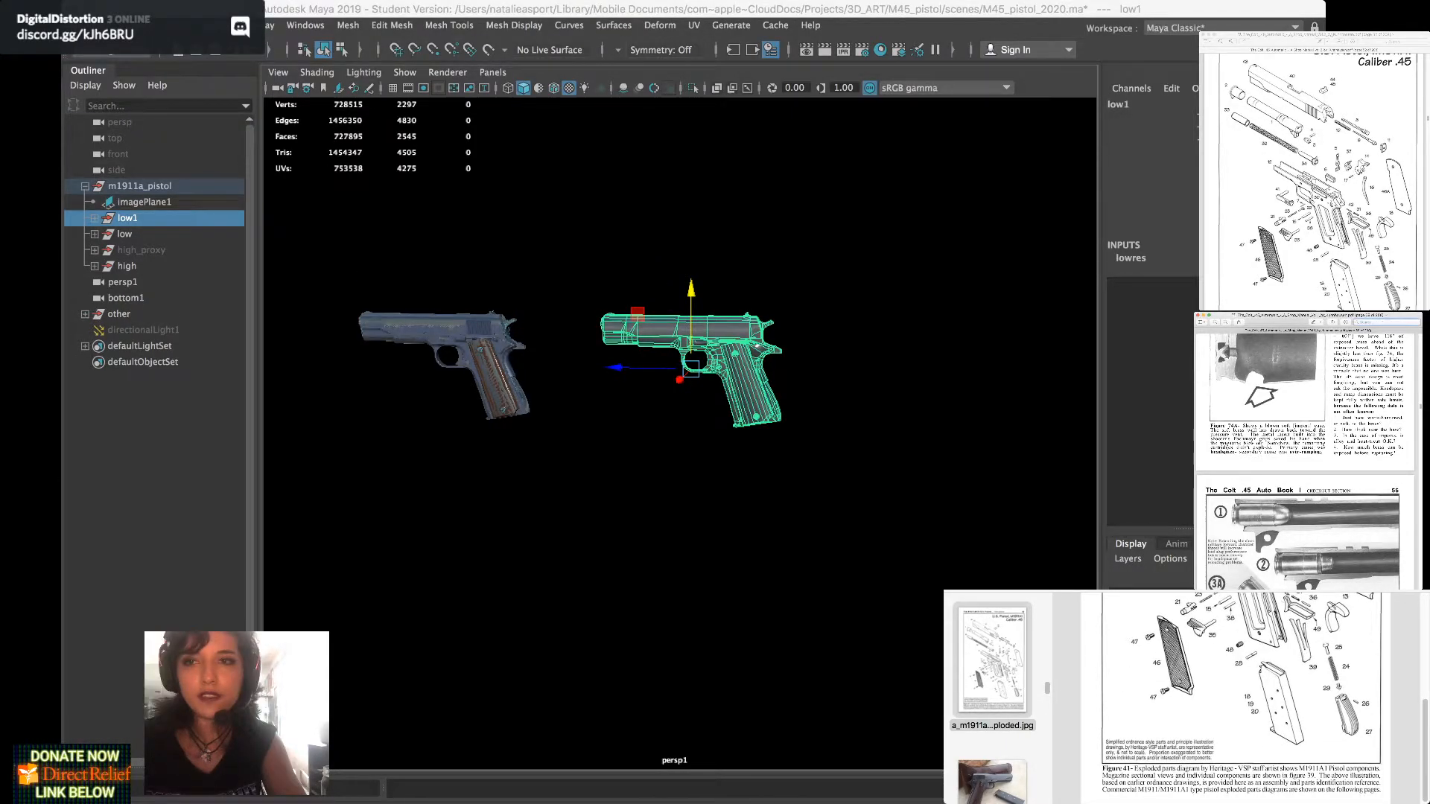
Search the Colt .45 manual for "exploded", check the matching pages, and clear the search
type("exploded")
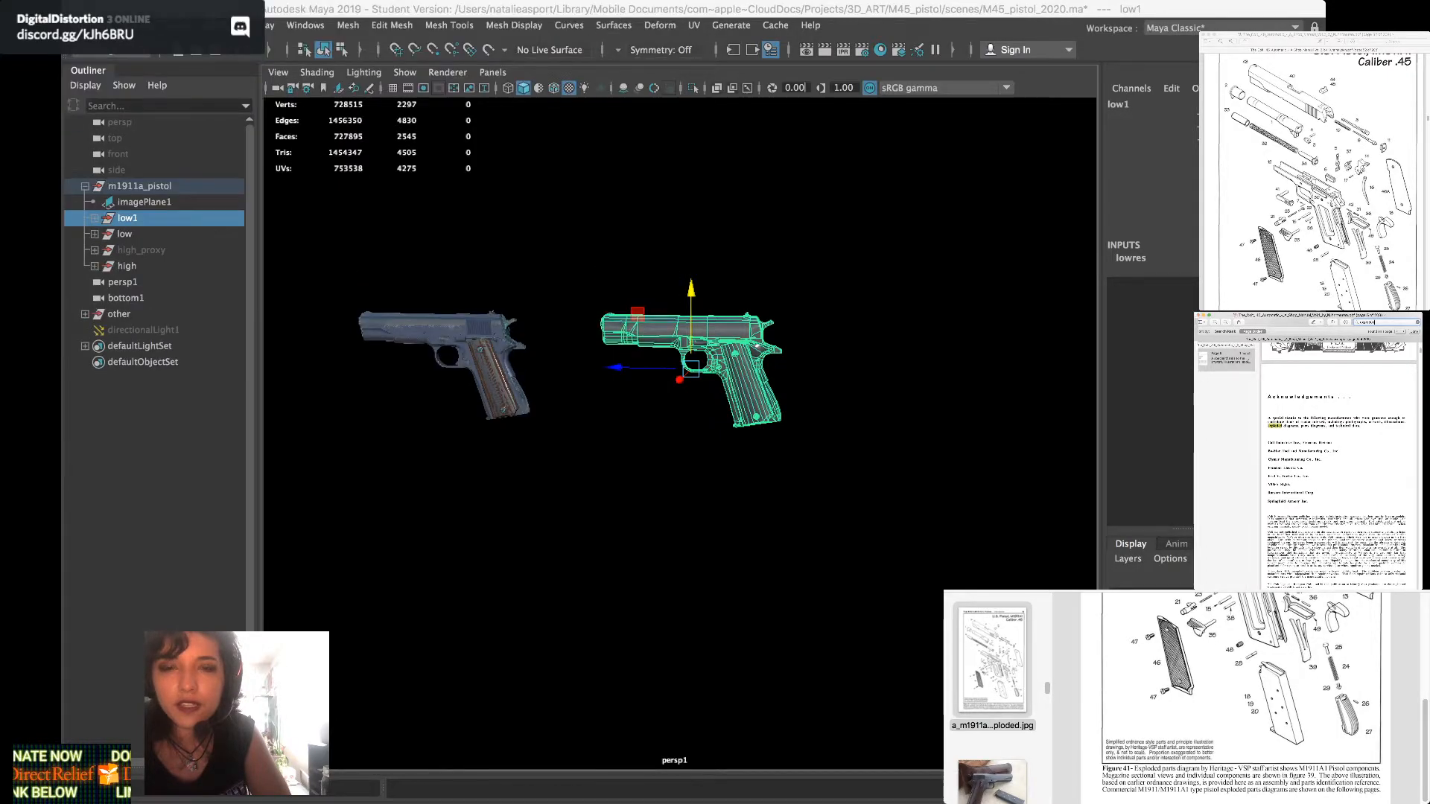
scroll(1339, 466, "up", 5)
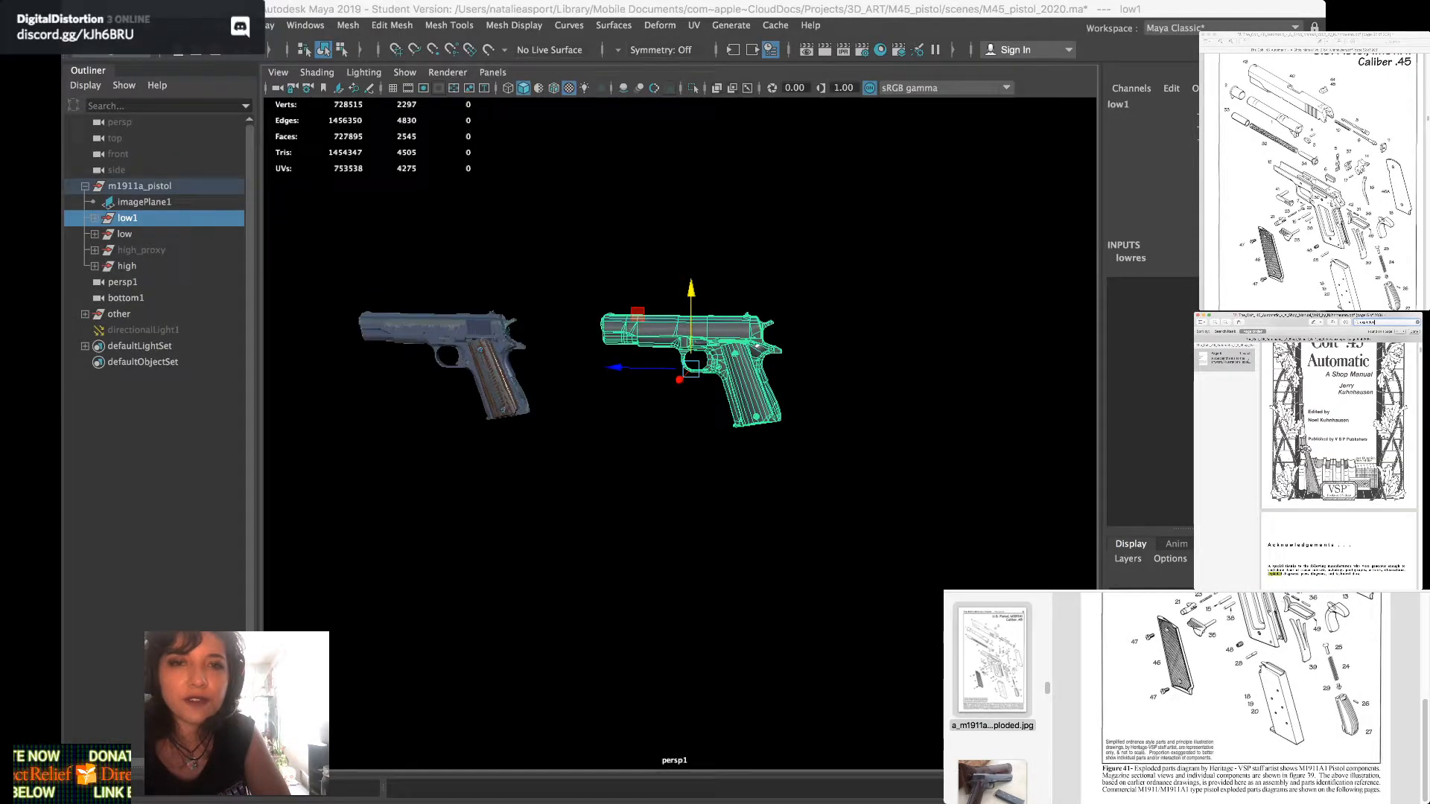
scroll(1338, 447, "down", 8)
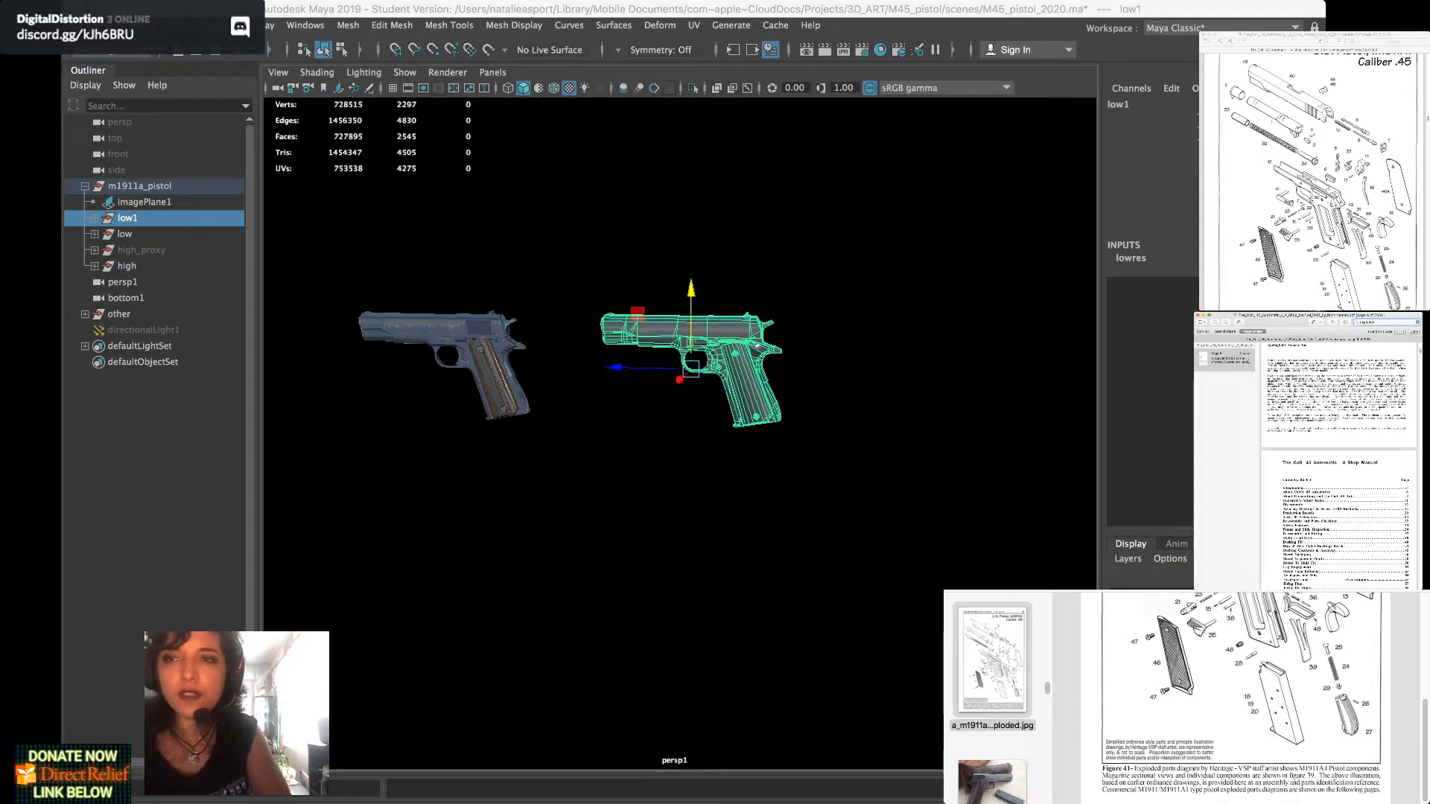
scroll(1339, 462, "up", 2)
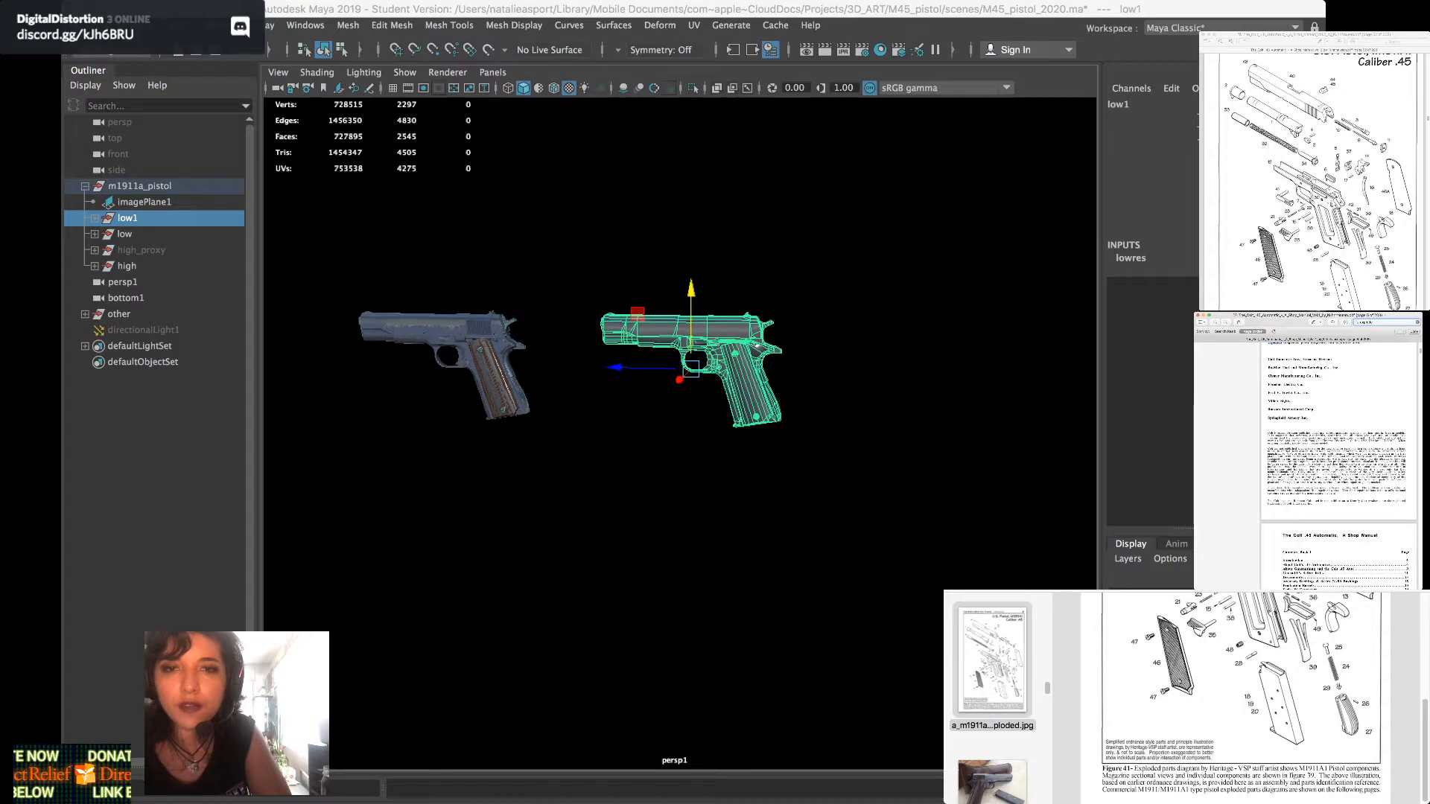
key("Return")
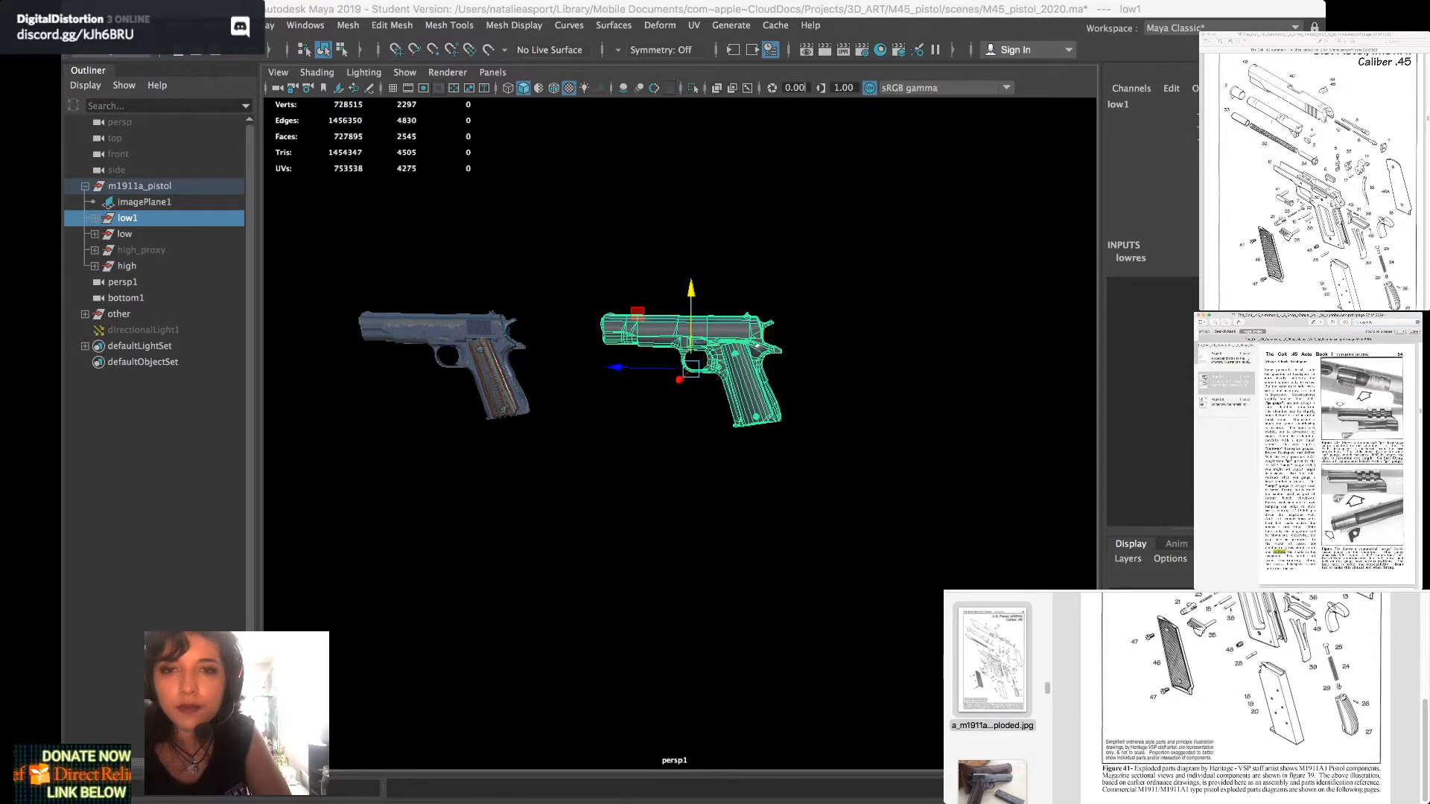
left_click(1225, 402)
left_click(1225, 383)
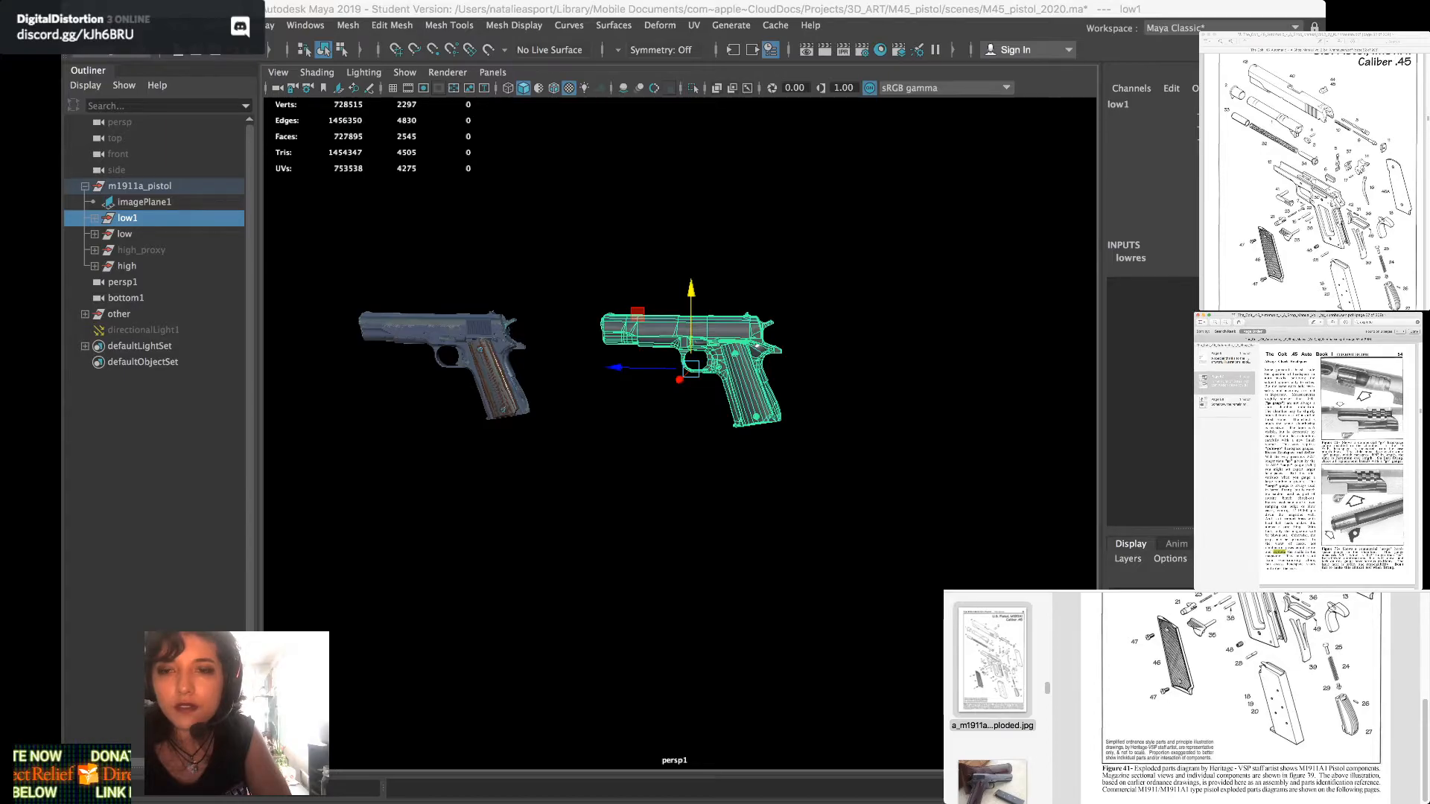
left_click(1413, 332)
Look back through the Colt .45 manual's hammer, disconnector and frame photos to the stripped frame on page 34
scroll(1308, 455, "up", 20)
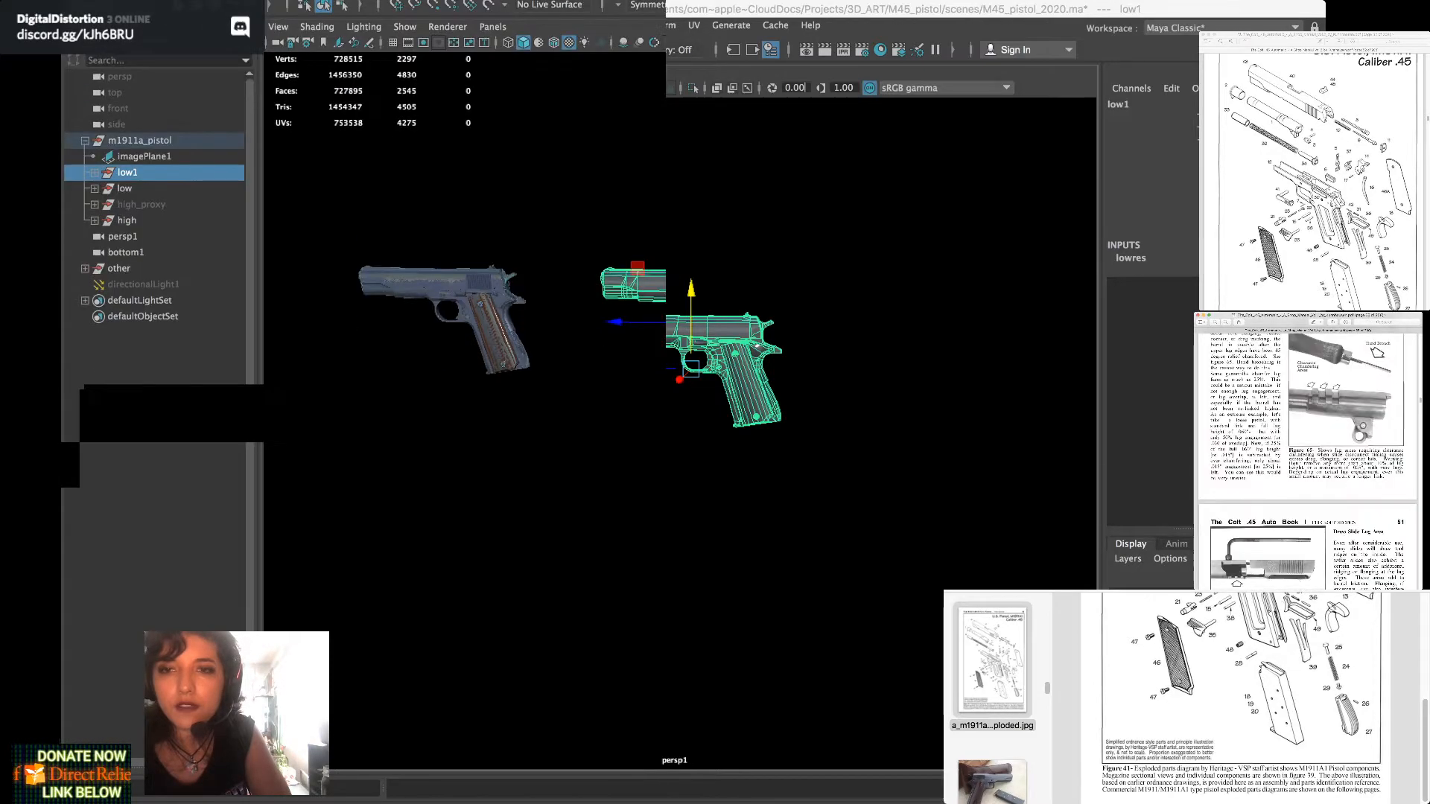
scroll(1349, 450, "up", 20)
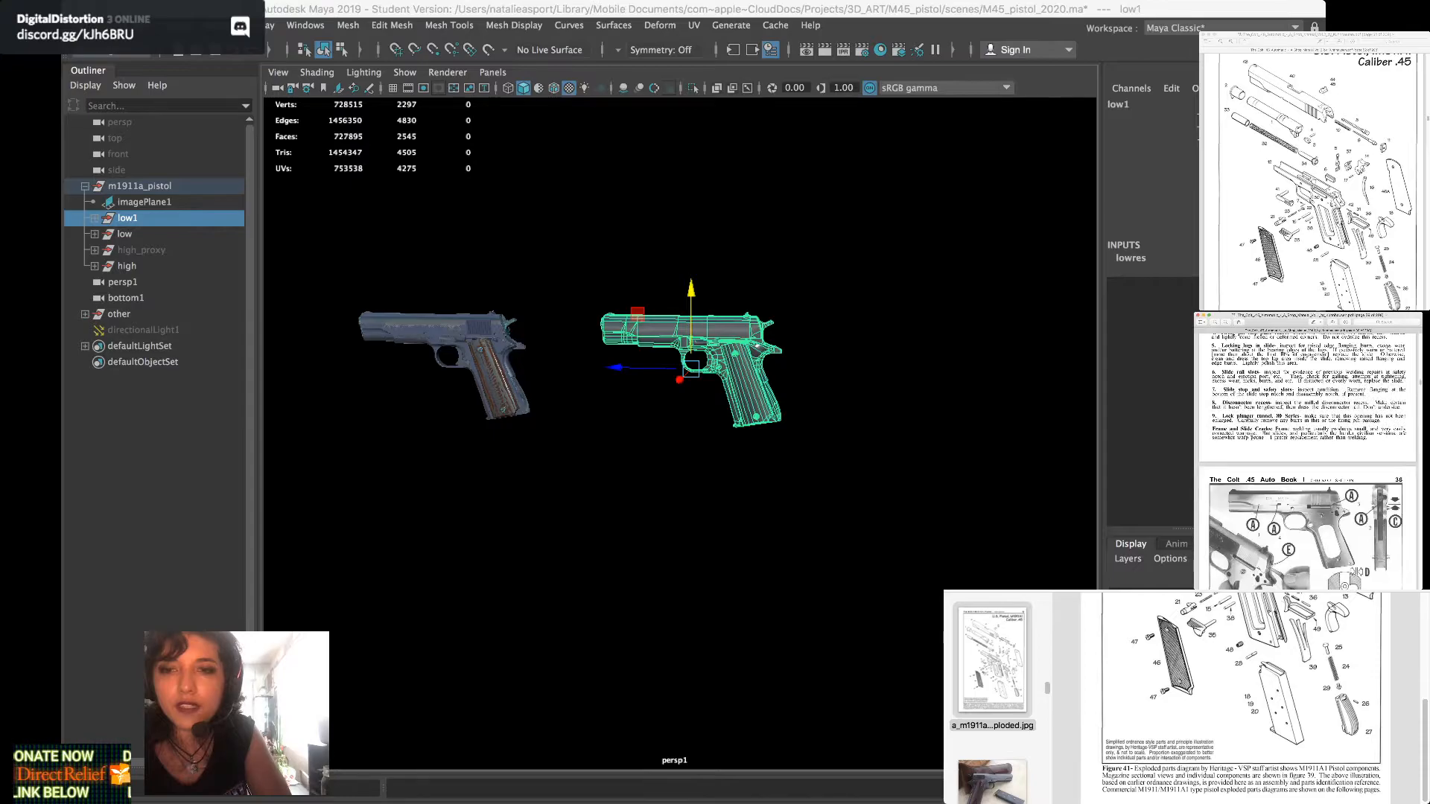
scroll(1308, 458, "down", 5)
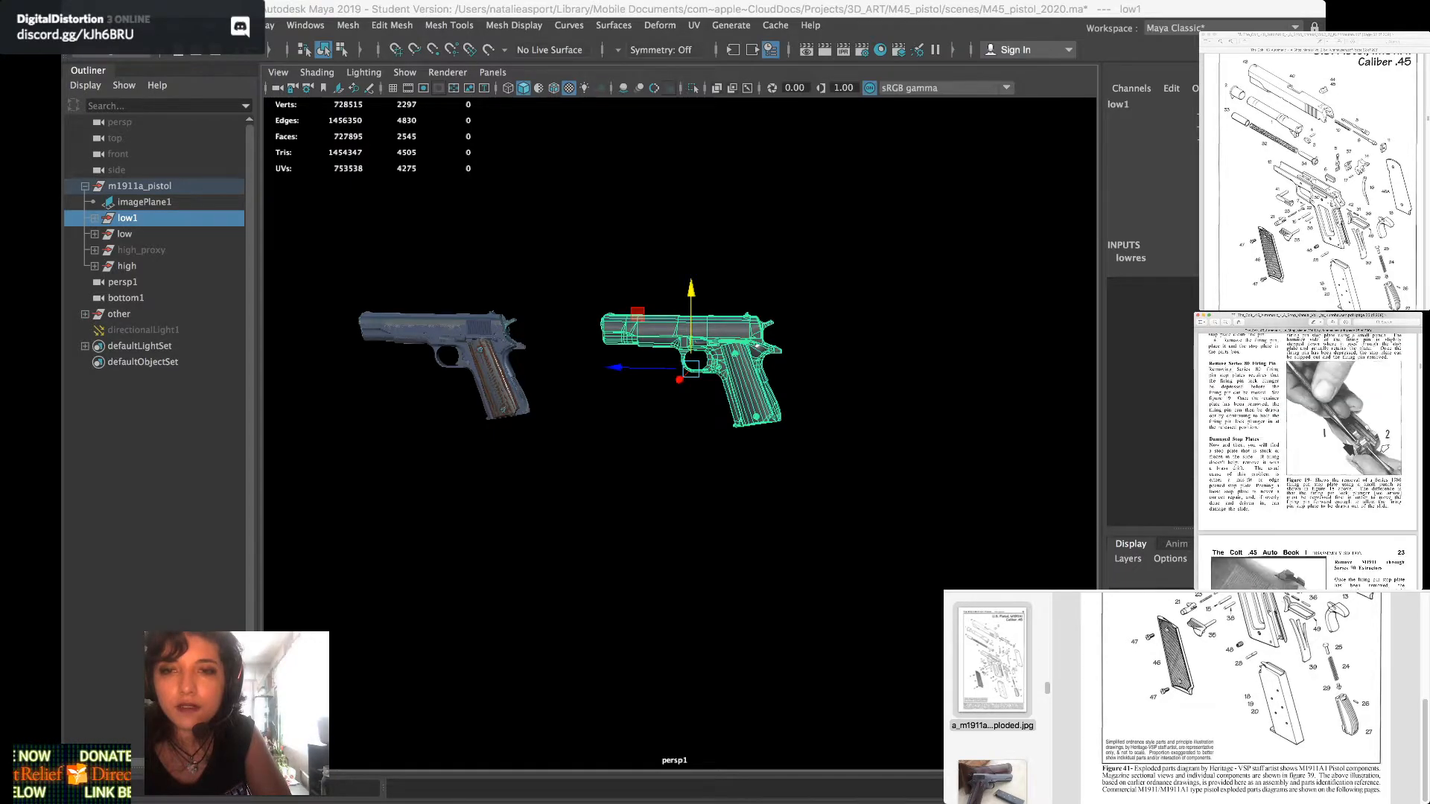
scroll(1307, 458, "down", 5)
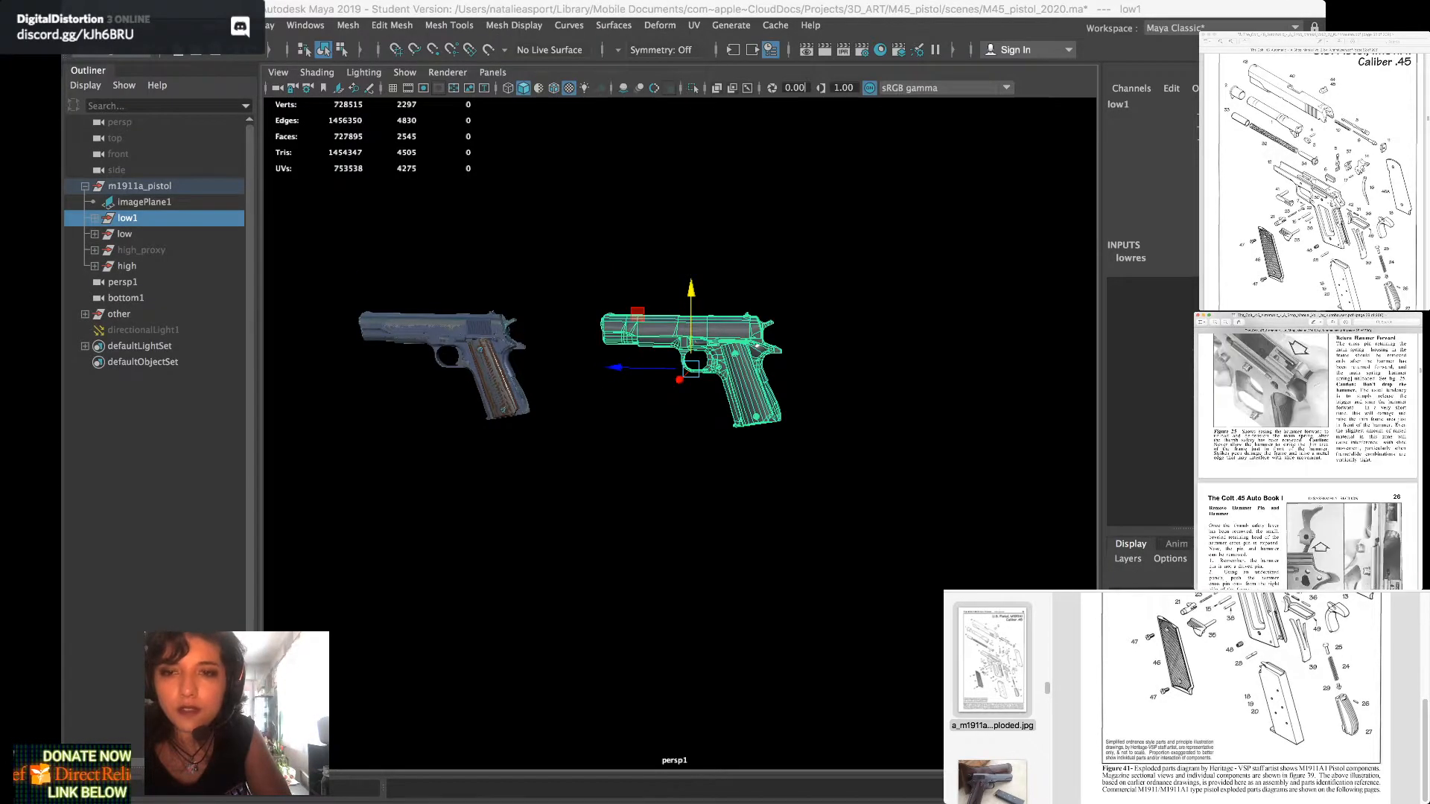
scroll(1307, 458, "down", 5)
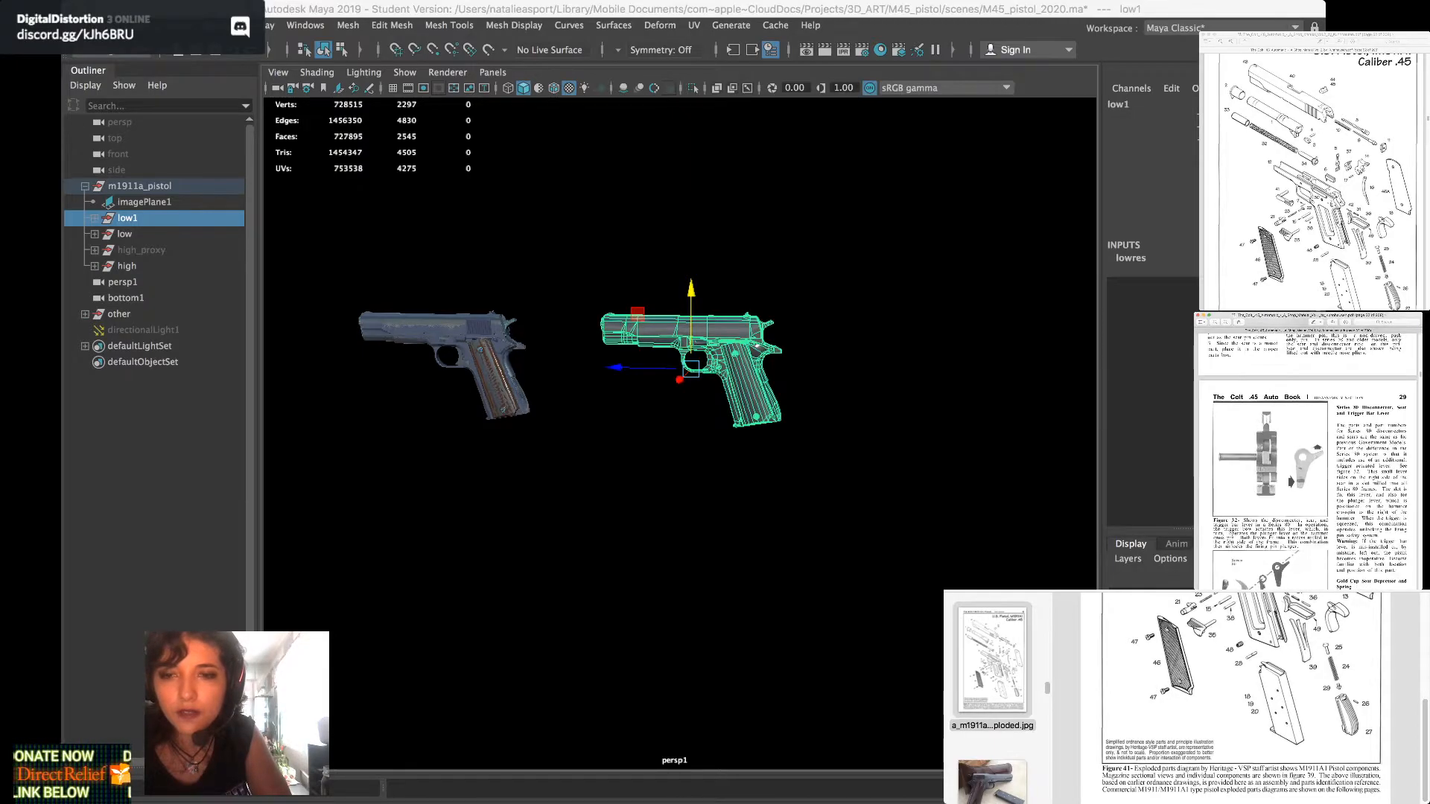
scroll(1308, 458, "down", 5)
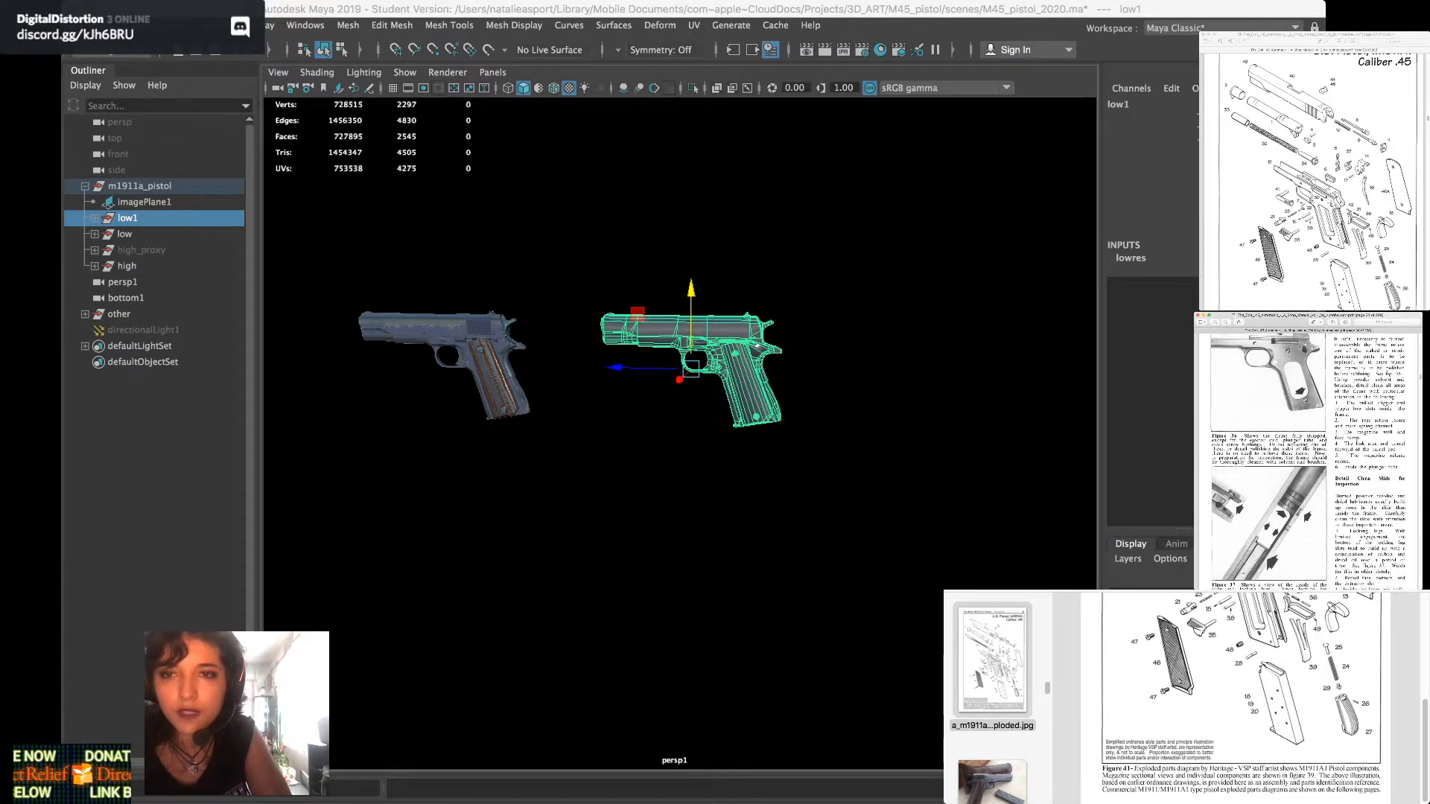
scroll(1308, 458, "up", 2)
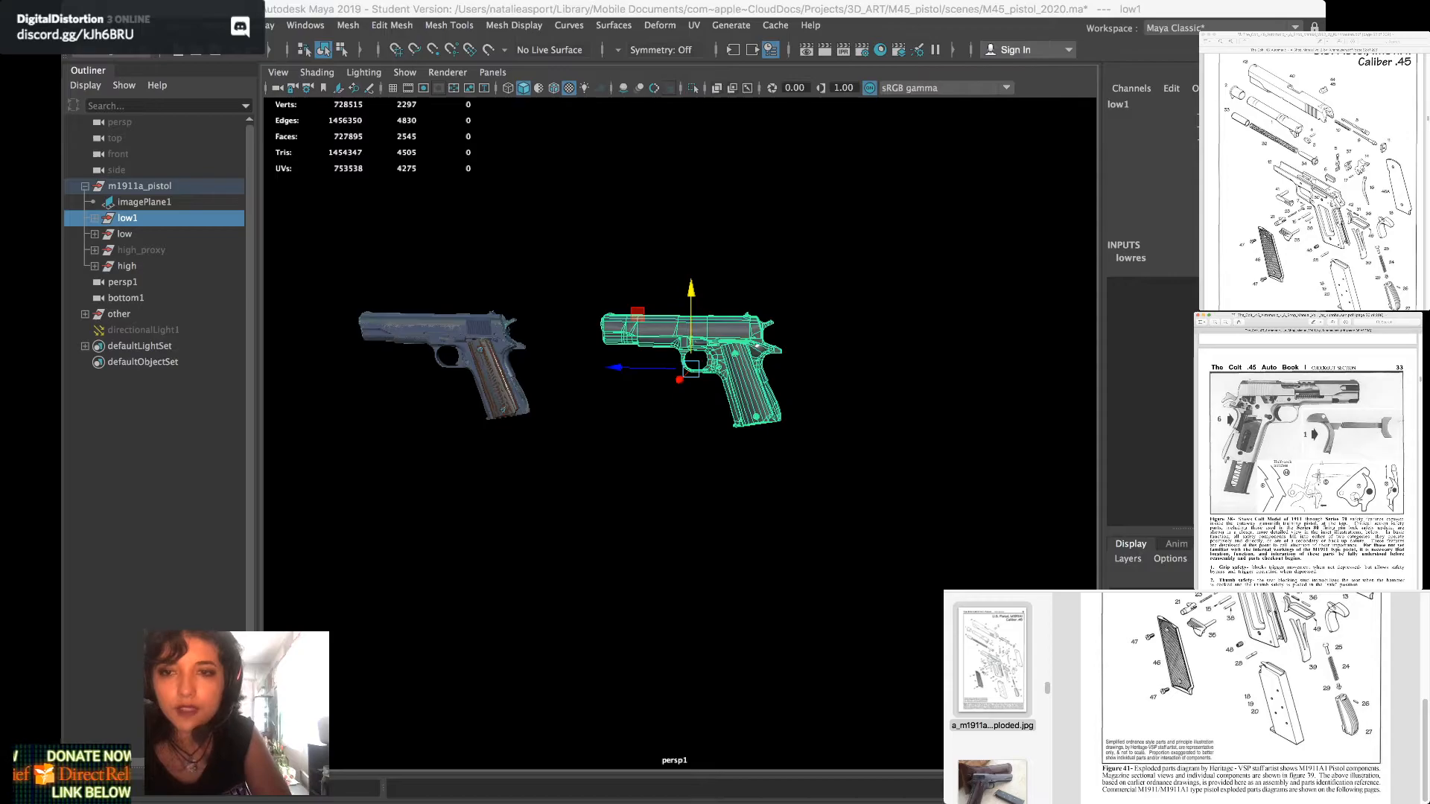
scroll(1307, 458, "down", 5)
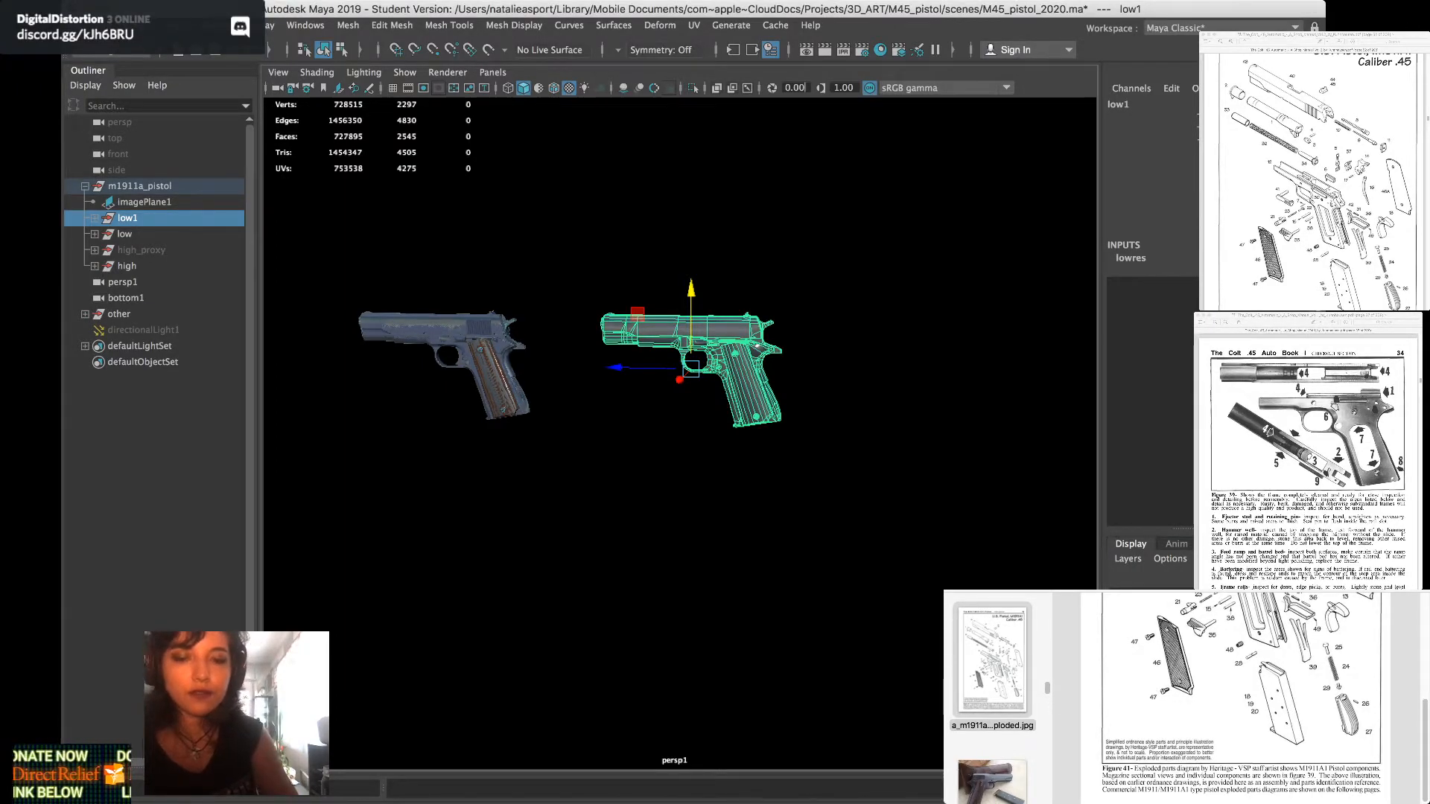
Rotate the low1 pistol copy onto its side and undo the last rotation adjustment
left_click_drag(757, 346, 721, 362, "alt")
key("e")
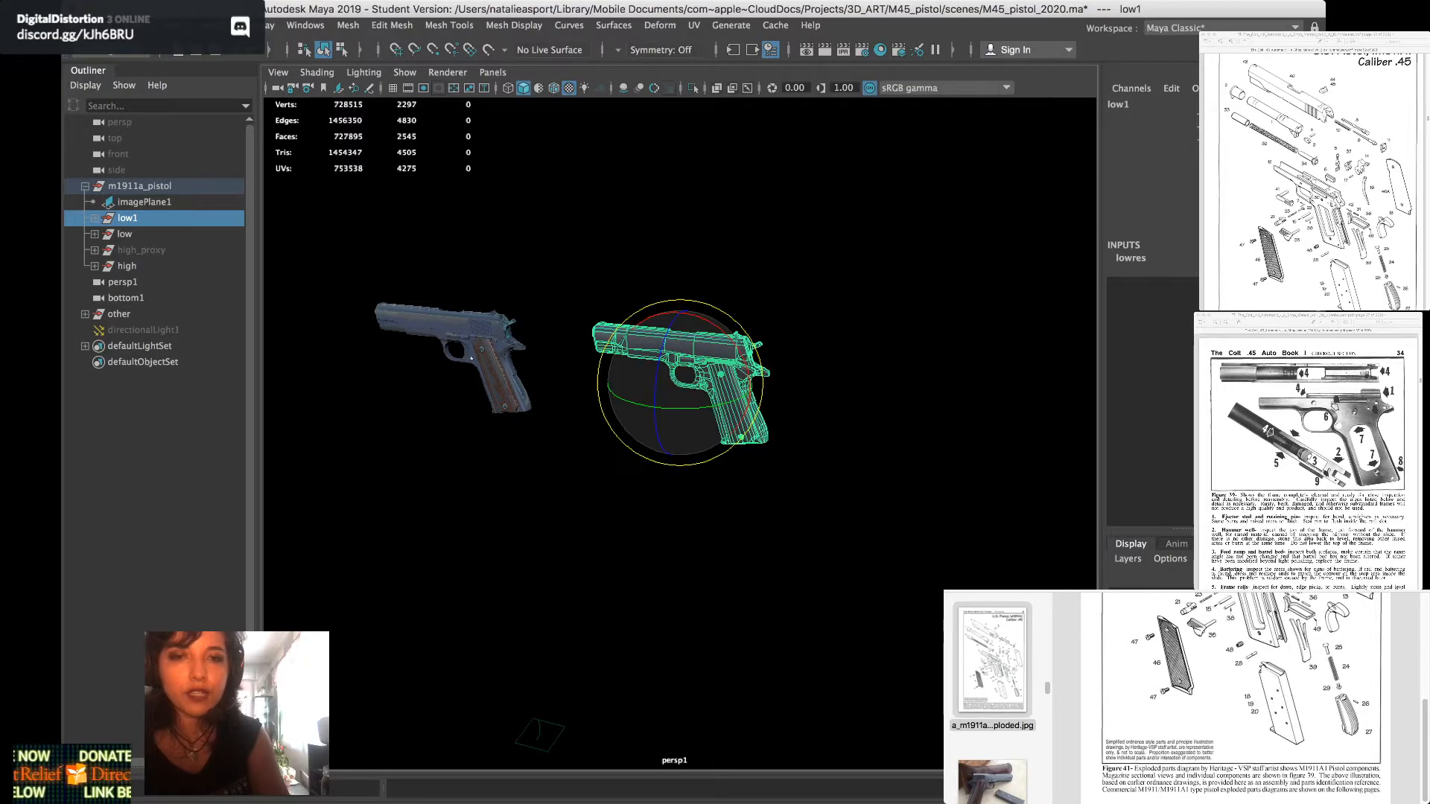
left_click_drag(656, 402, 626, 339)
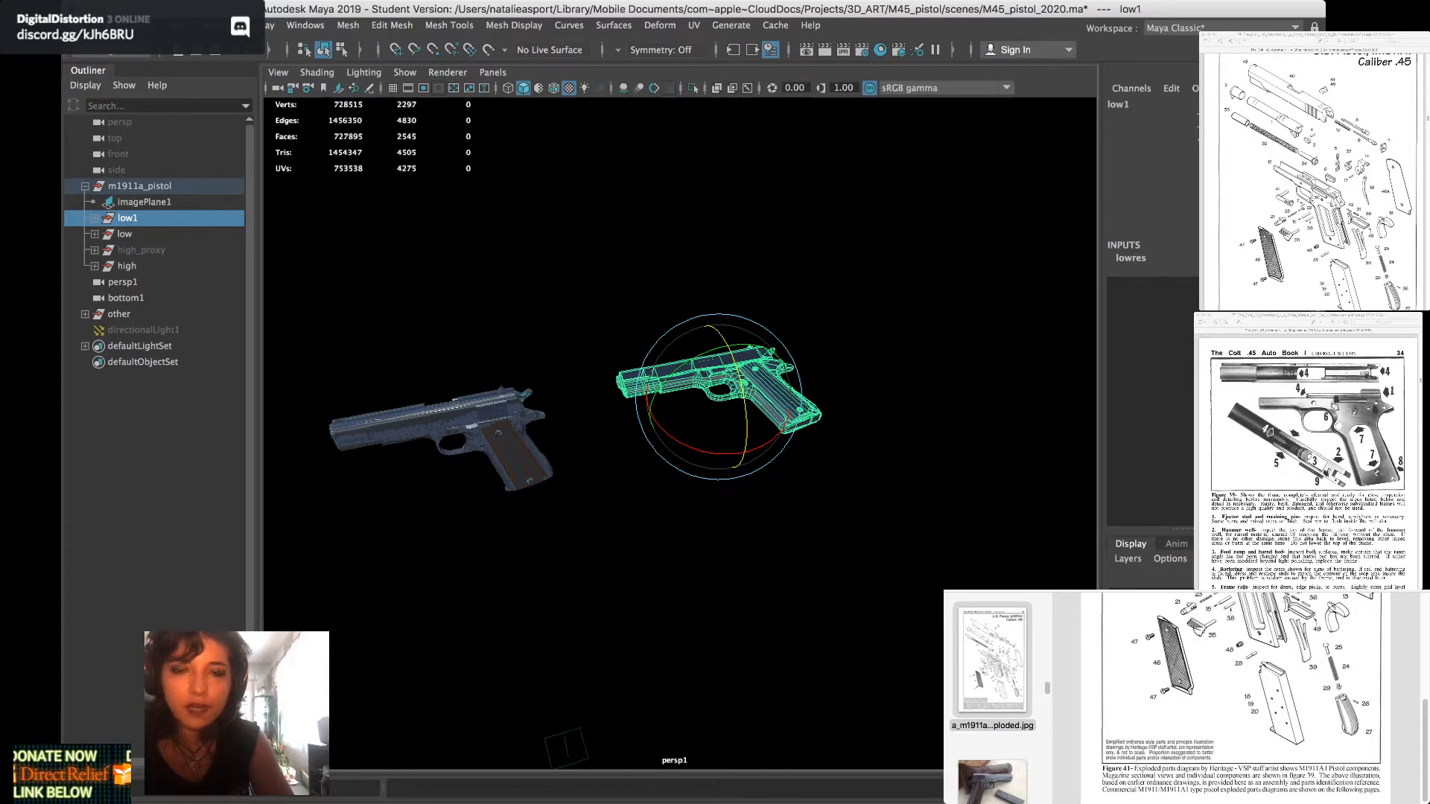
key("w")
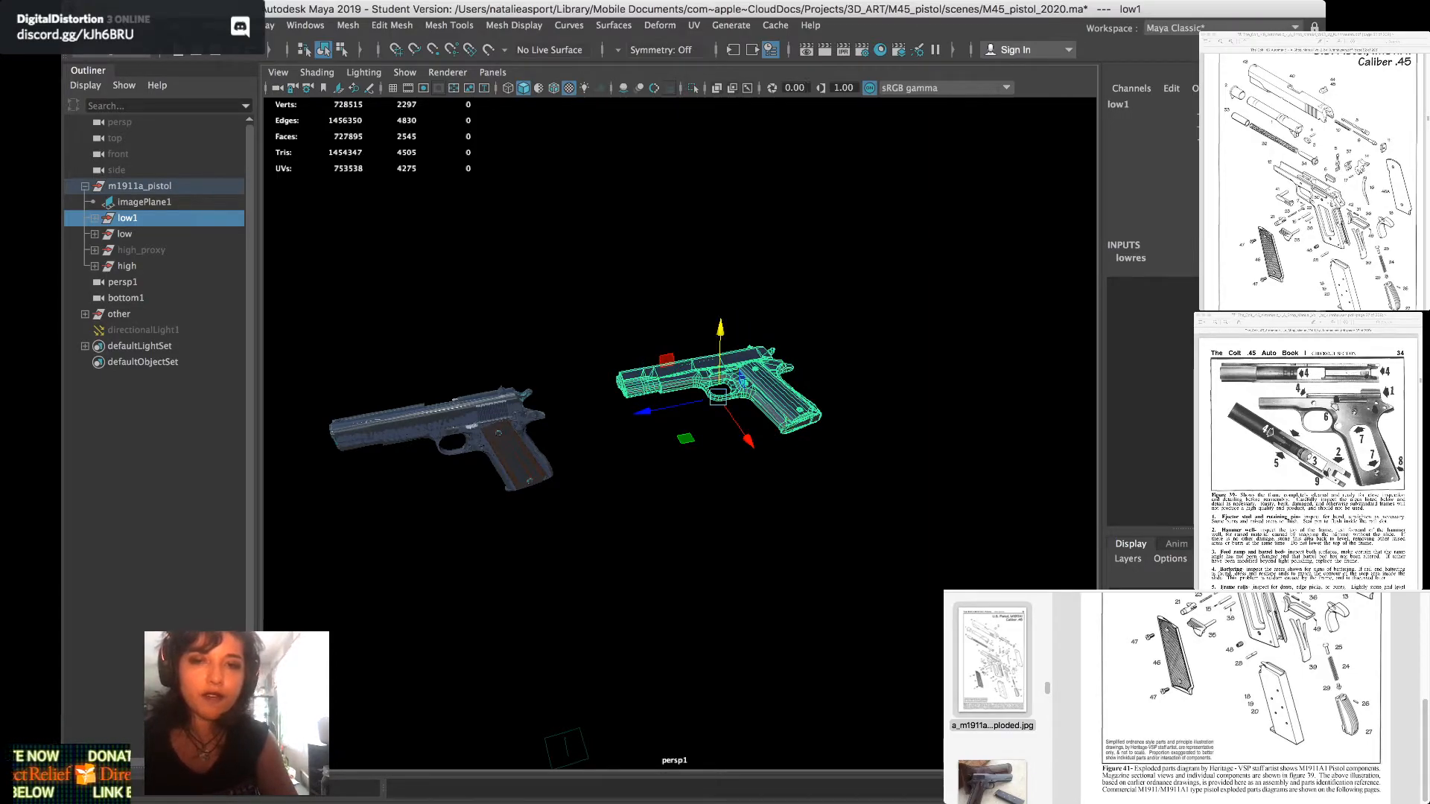
key("super+z")
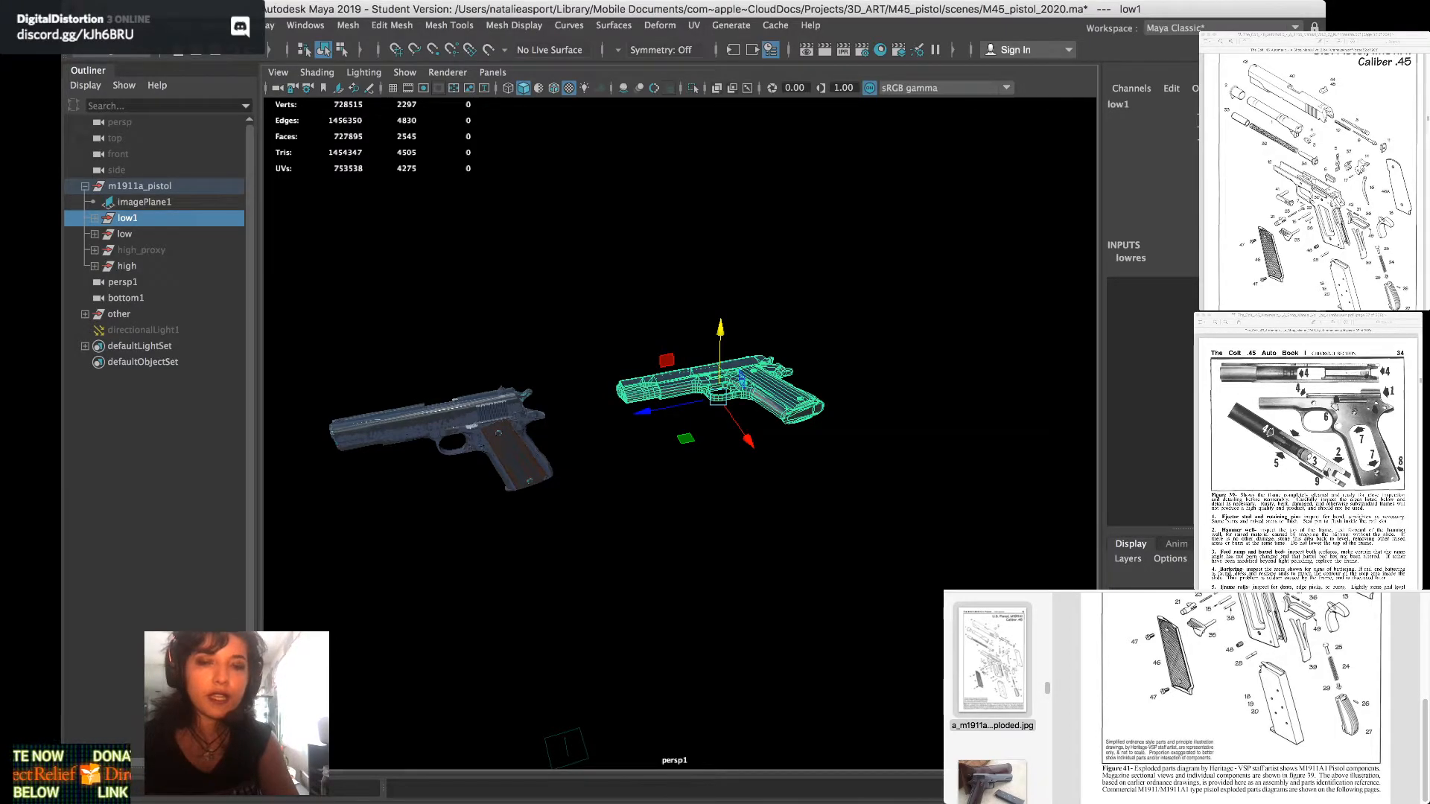
Move the rotated low1 copy farther away from the original low pistol
left_click_drag(678, 417, 756, 393, "alt")
left_click(650, 423)
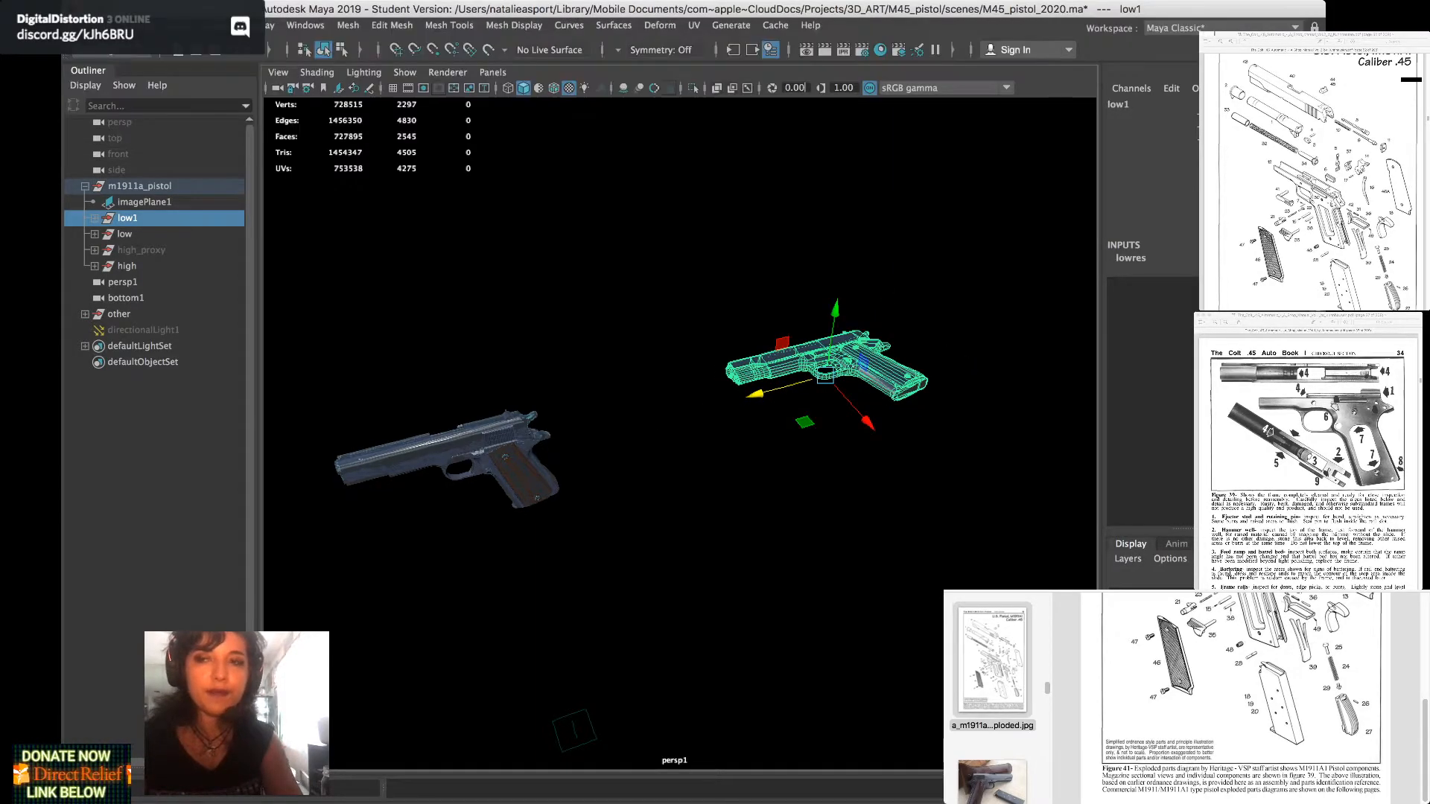
left_click_drag(755, 394, 767, 391)
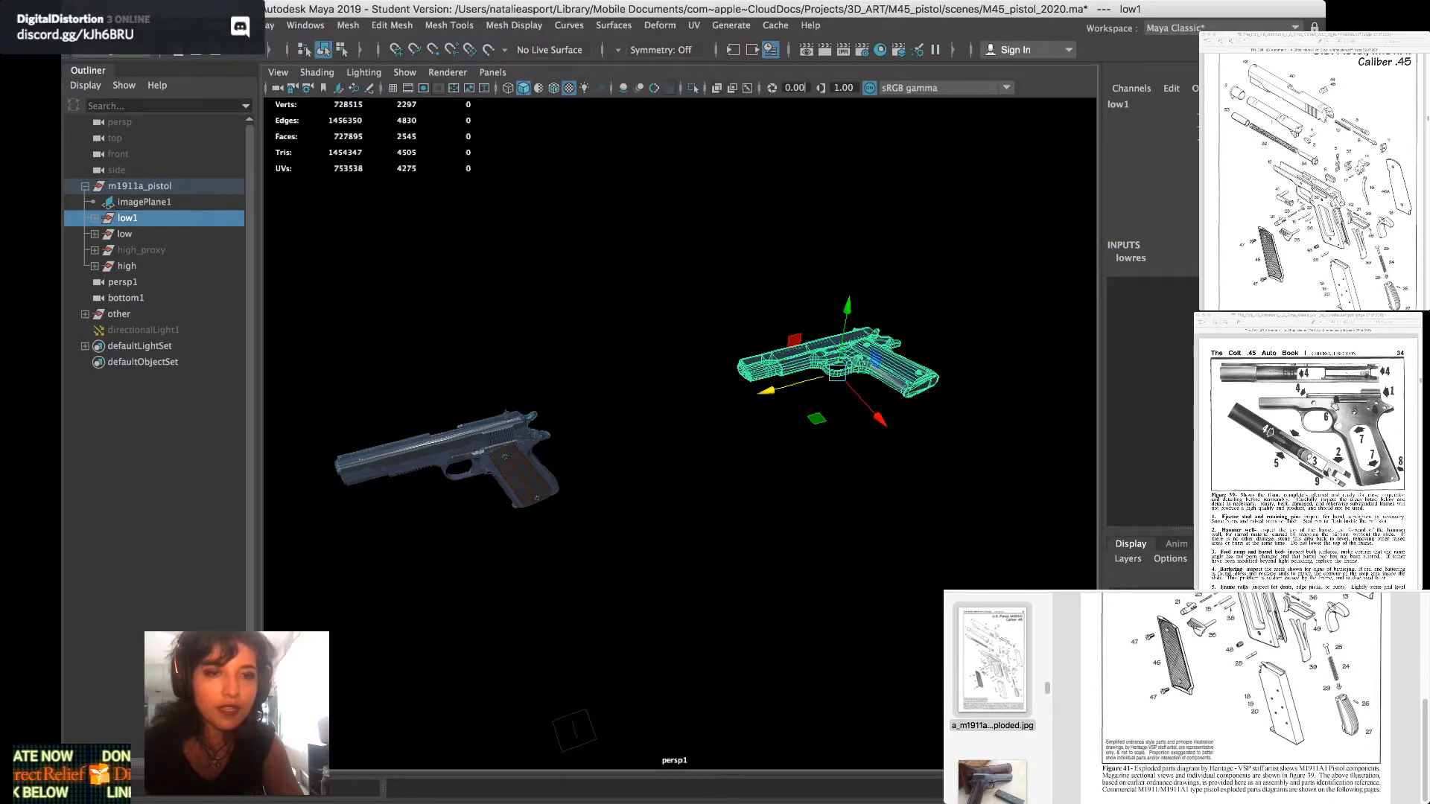
Duplicate the low group and place the copy, low2, directly above low1 within m1911a_pistol
left_click(125, 234)
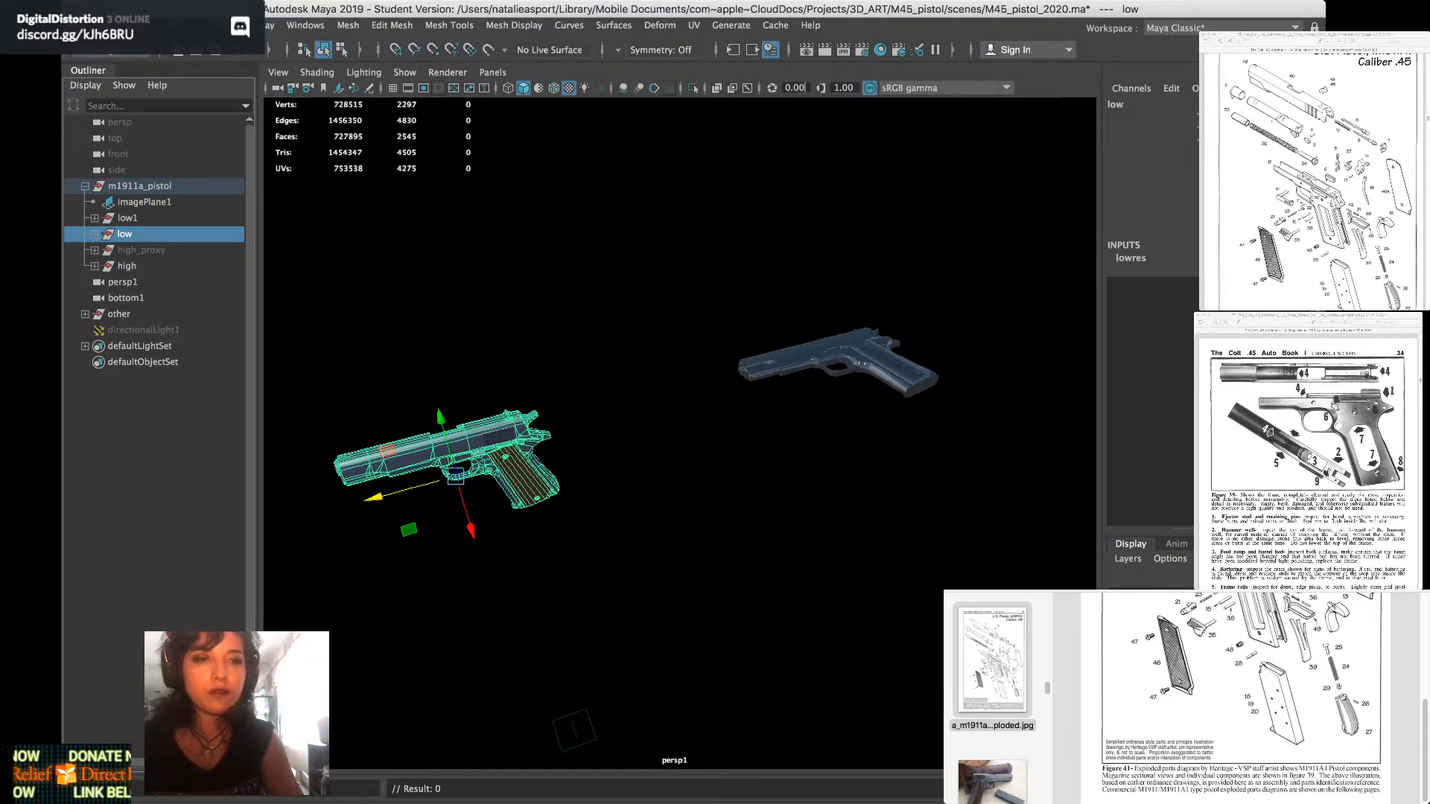
key("ctrl+d")
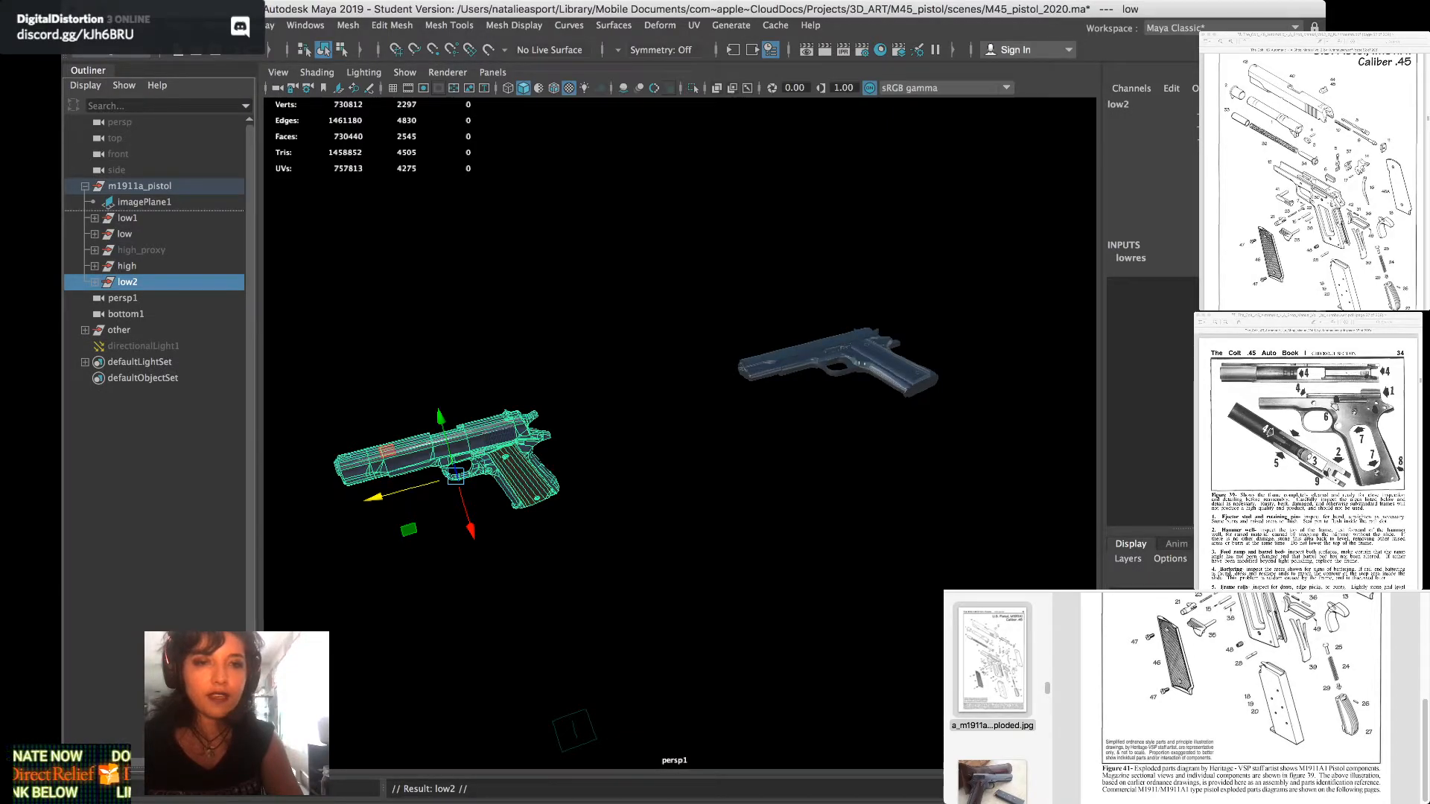
middle_click_drag(127, 282, 128, 210)
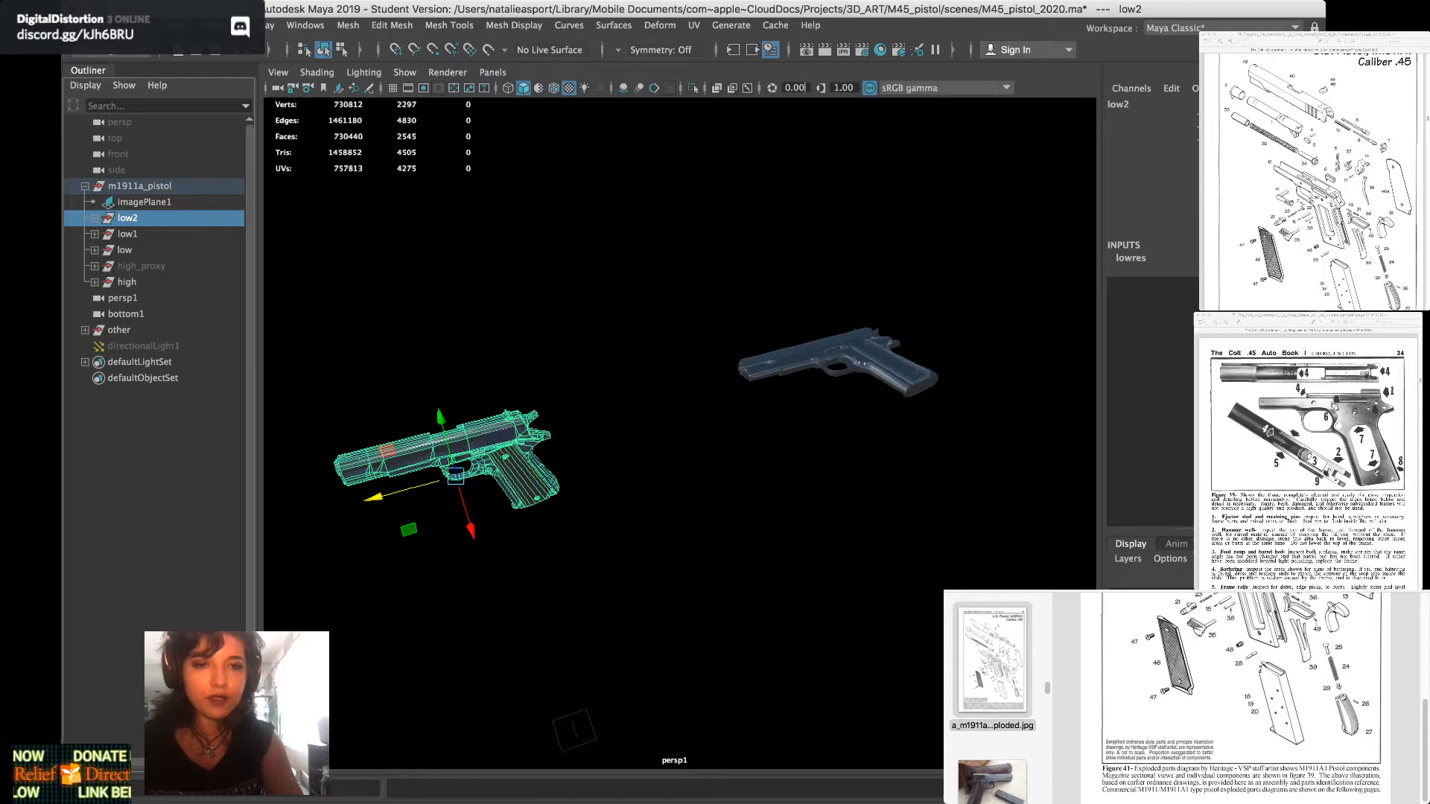
left_click_drag(641, 447, 602, 445, "alt")
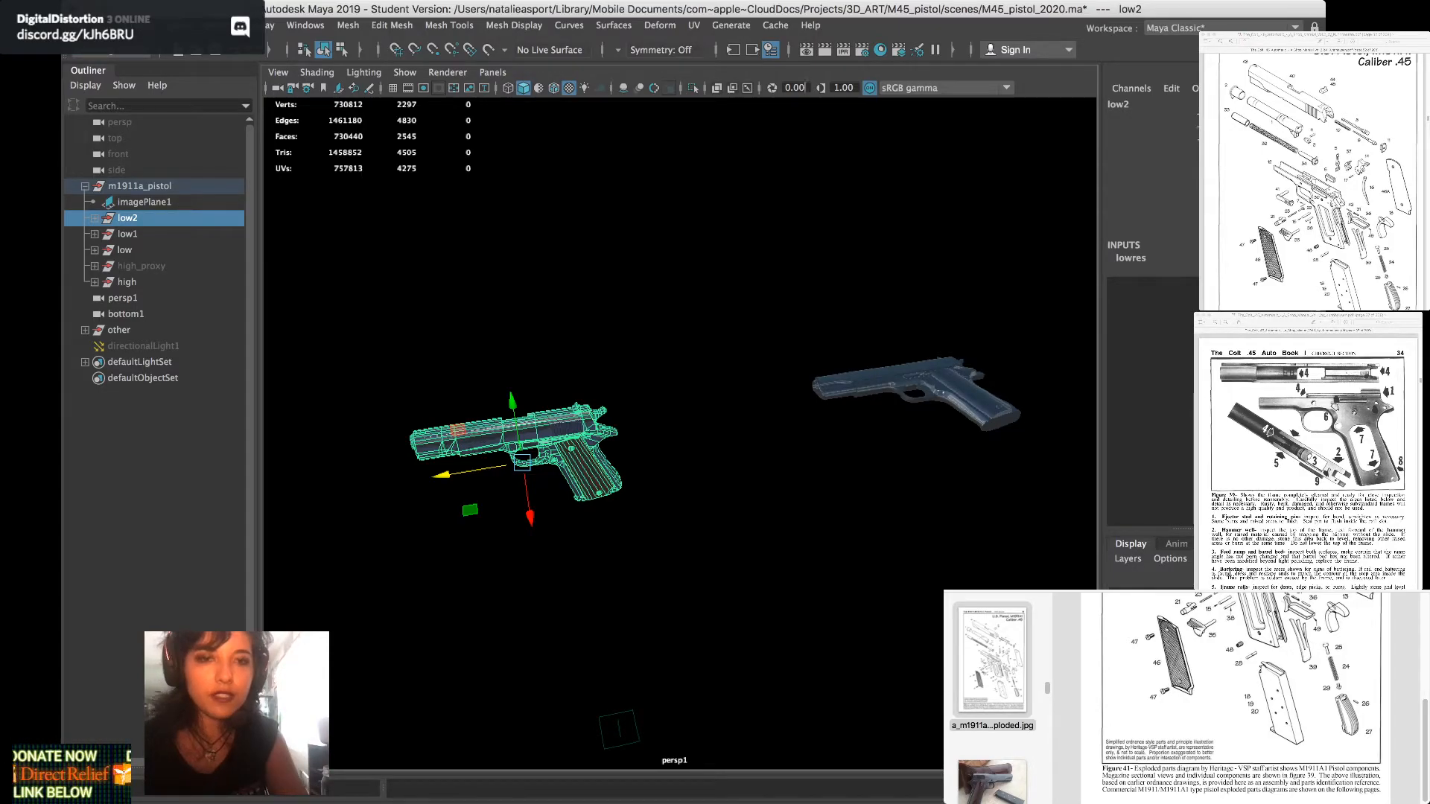
left_click_drag(671, 455, 712, 432, "alt")
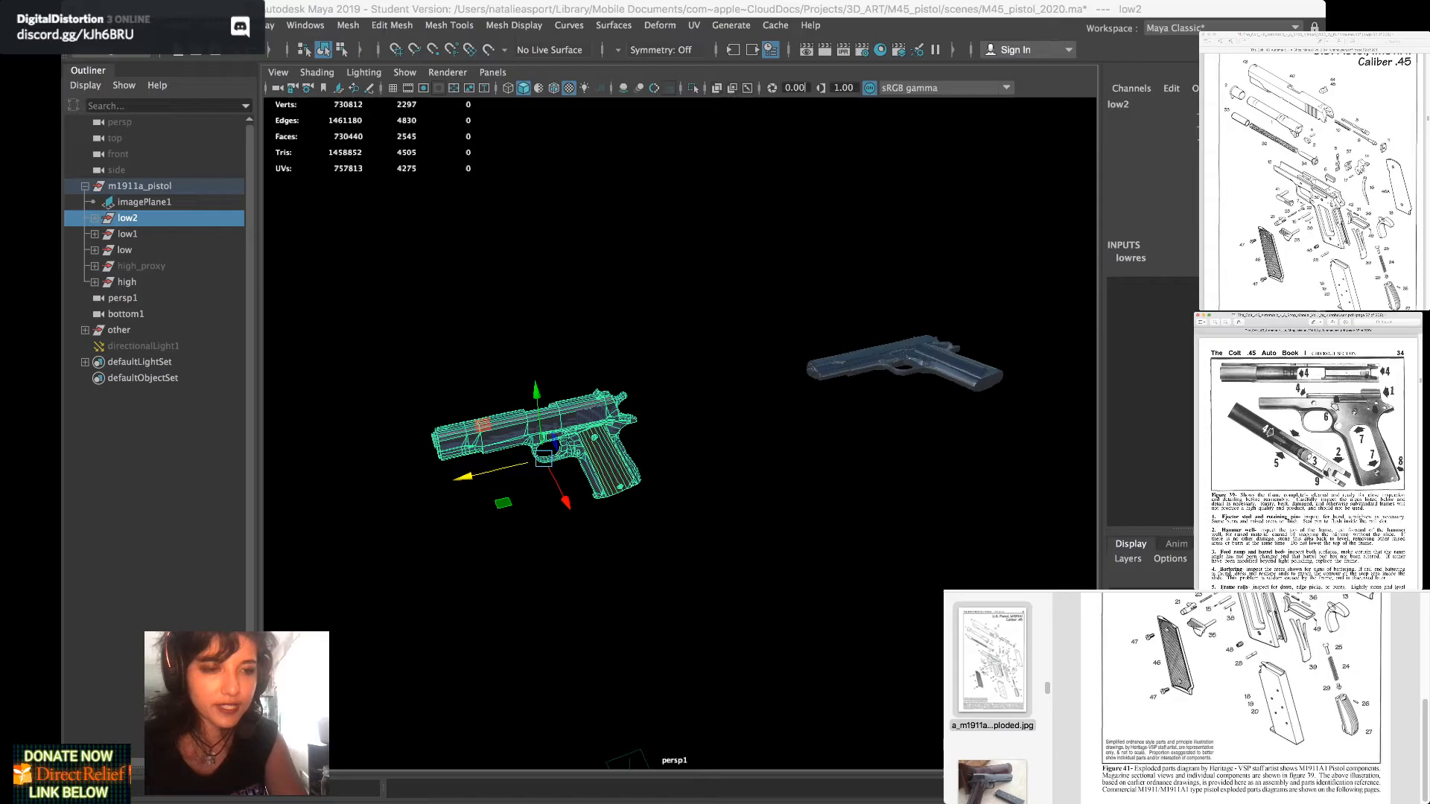
Browse the reference image thumbnails back to the magazine photo and the 96221_ts.jpg disassembled parts layout
scroll(1242, 698, "up", 1)
scroll(994, 697, "up", 10)
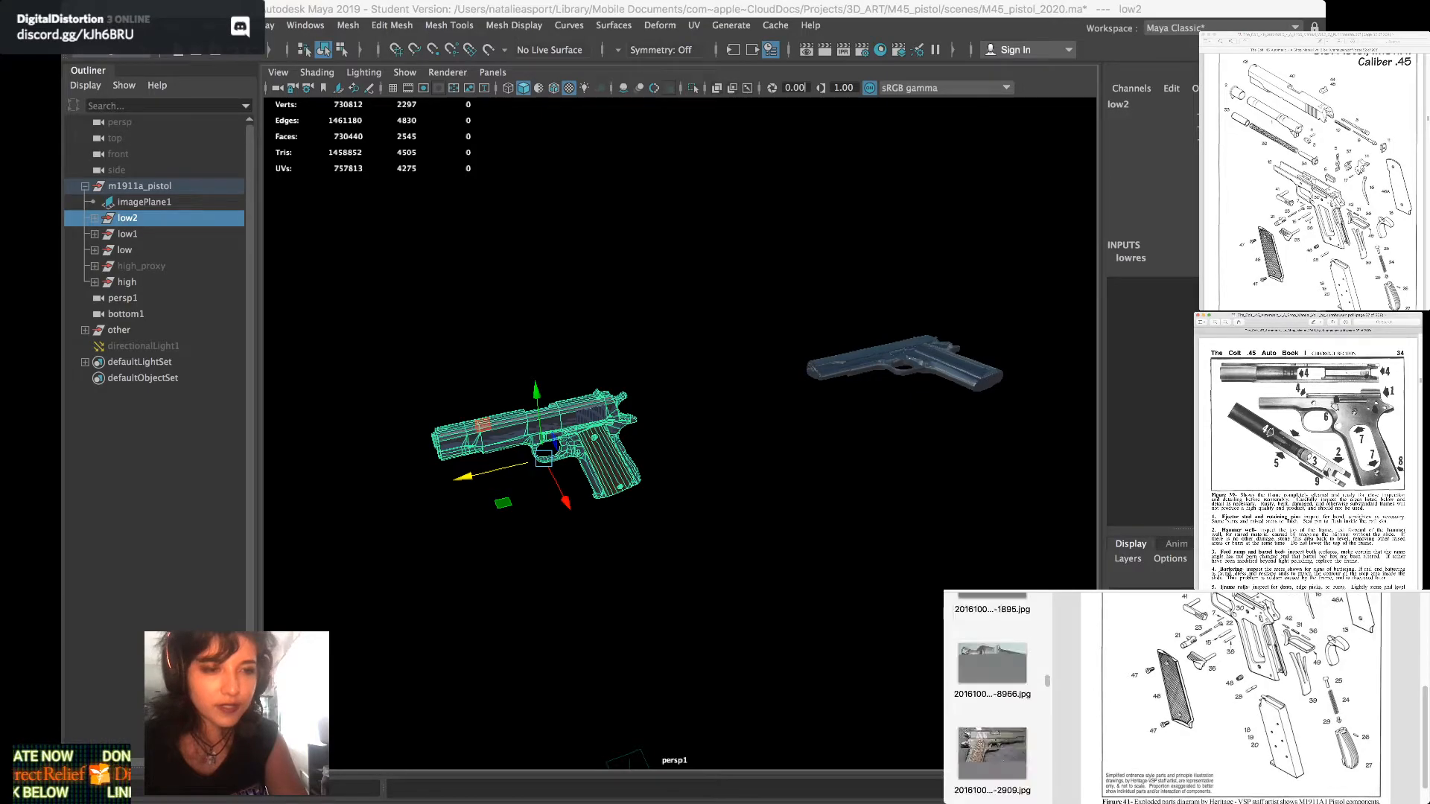
scroll(993, 698, "up", 10)
scroll(993, 698, "up", 5)
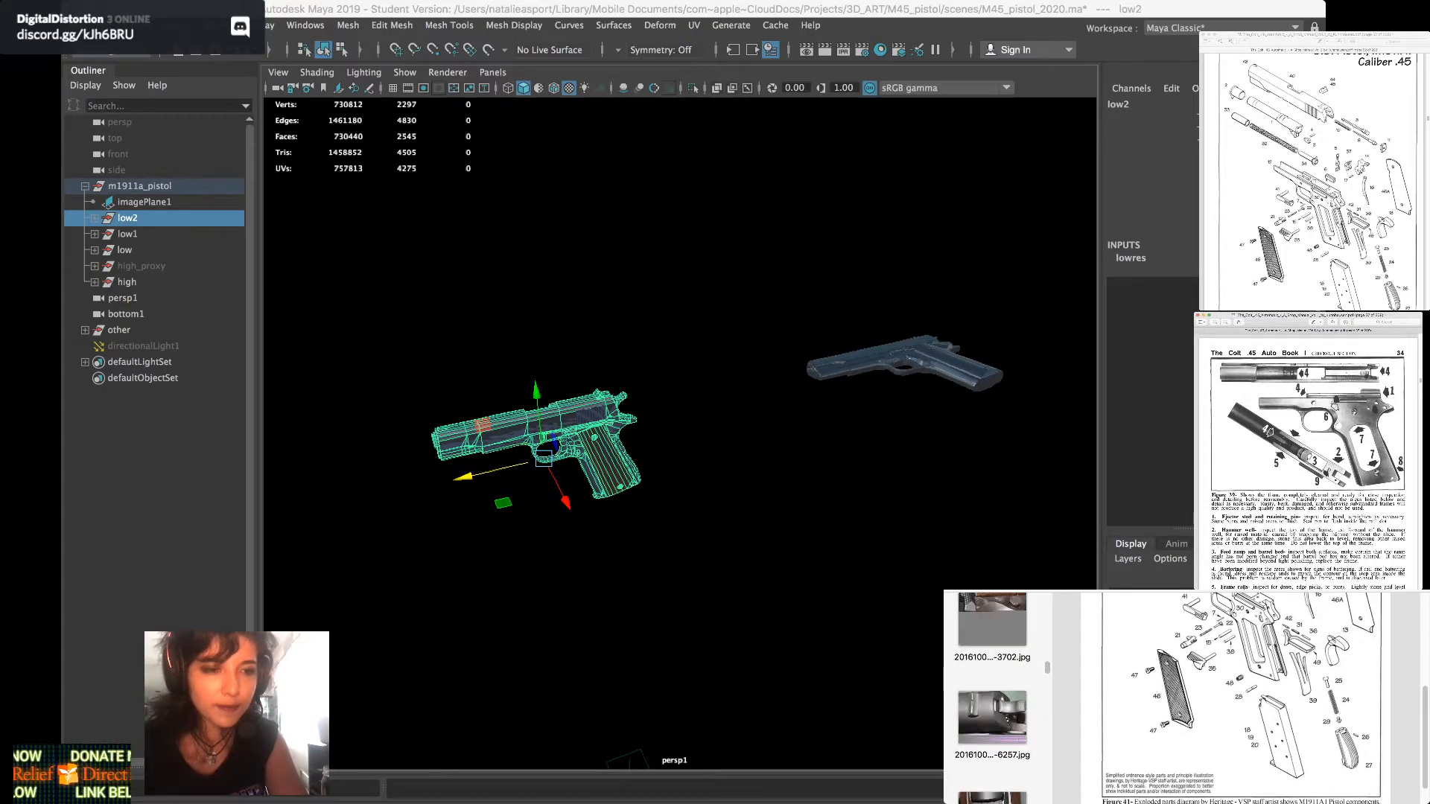
scroll(994, 697, "up", 5)
scroll(993, 698, "up", 8)
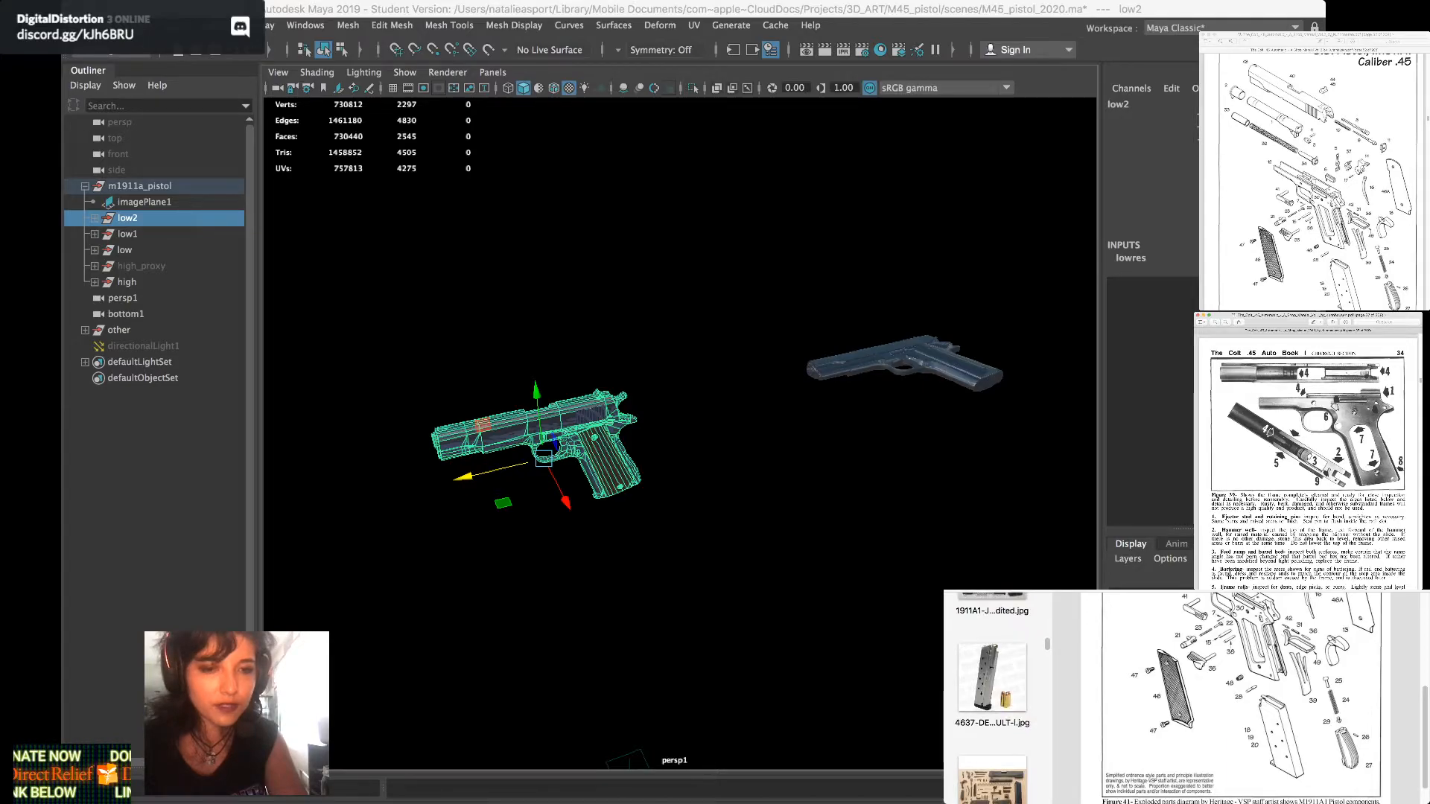
scroll(993, 698, "down", 3)
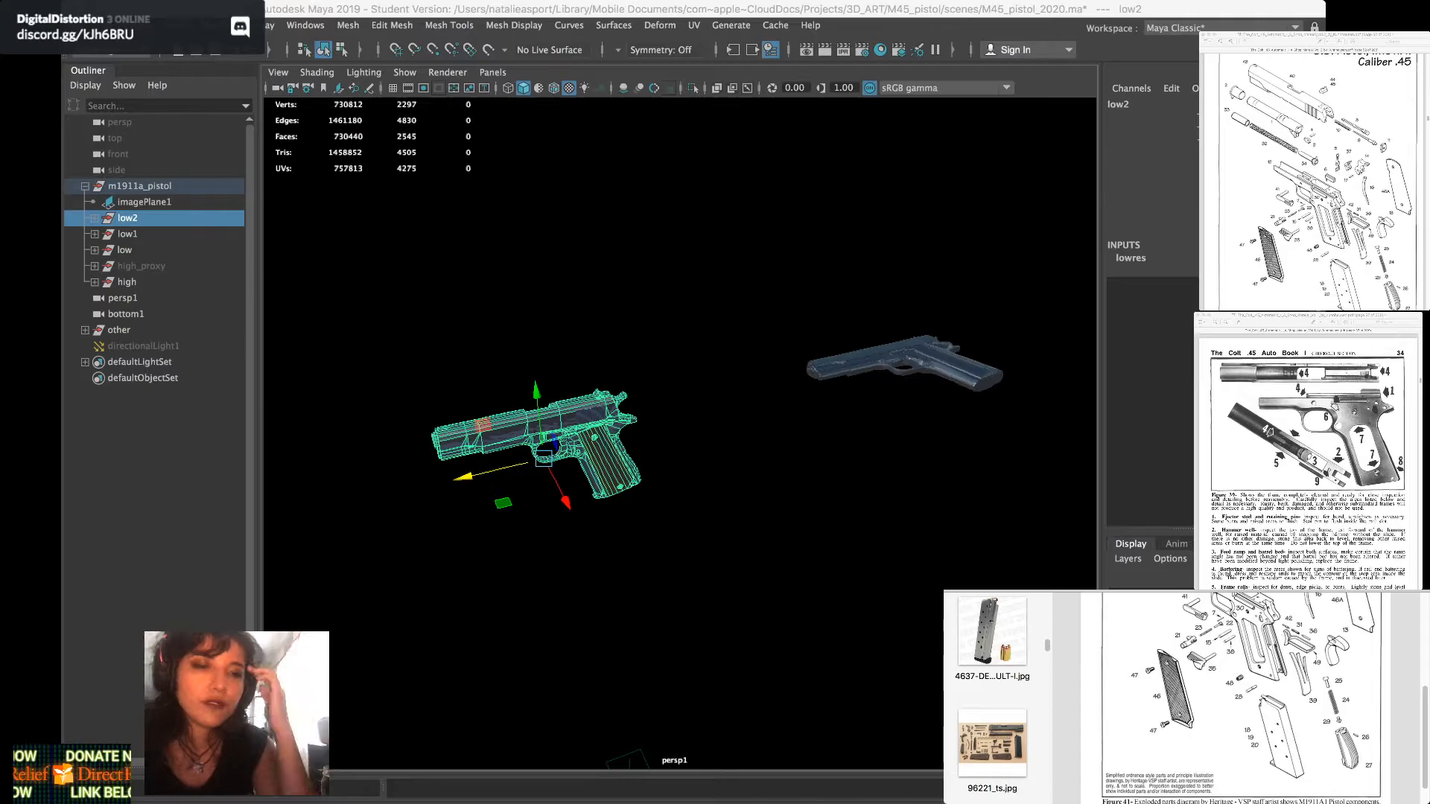
Open the labelled pistol parts photo (1911A1-J...dited.jpg) among the reference images as a disassembly guide
left_click(992, 744)
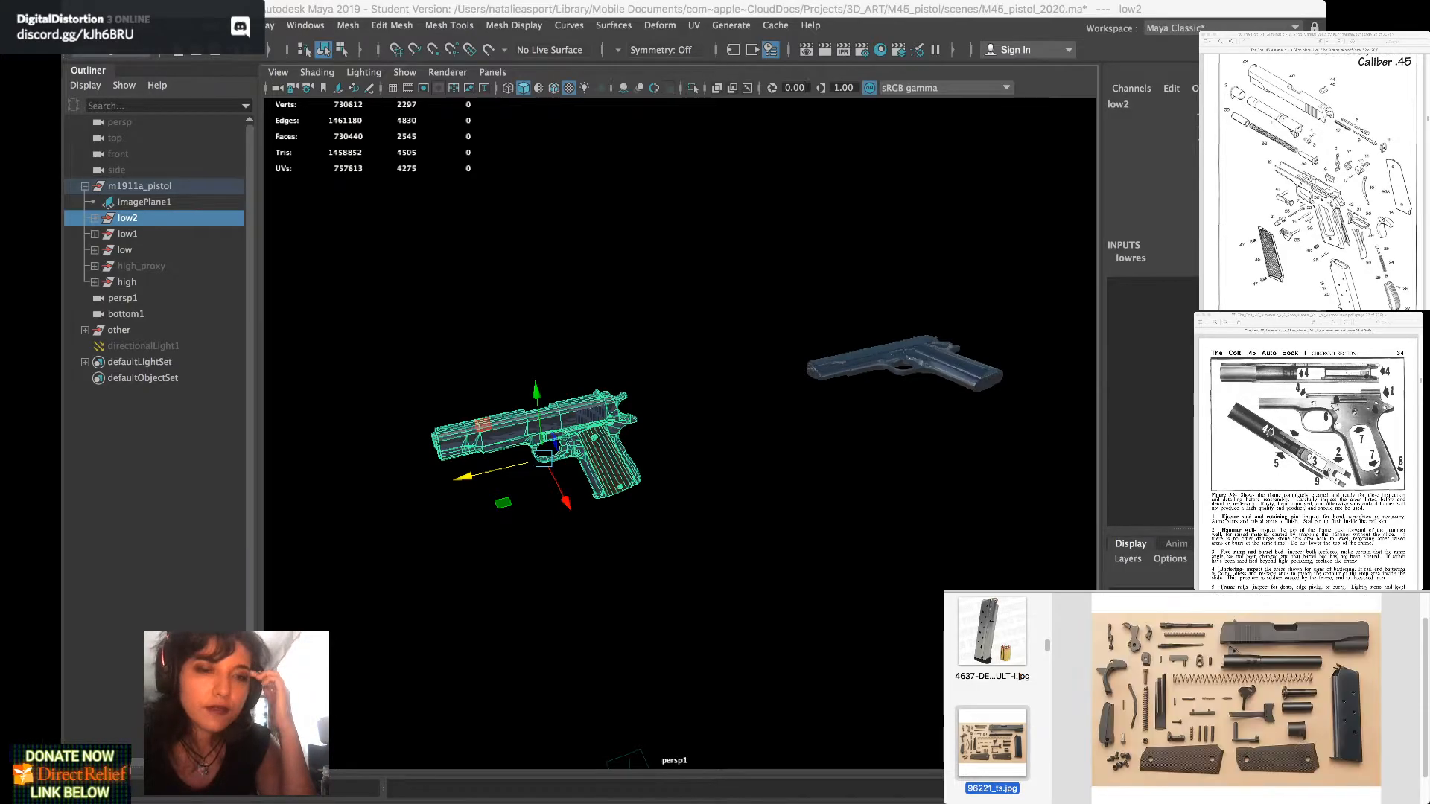
scroll(992, 698, "up", 4)
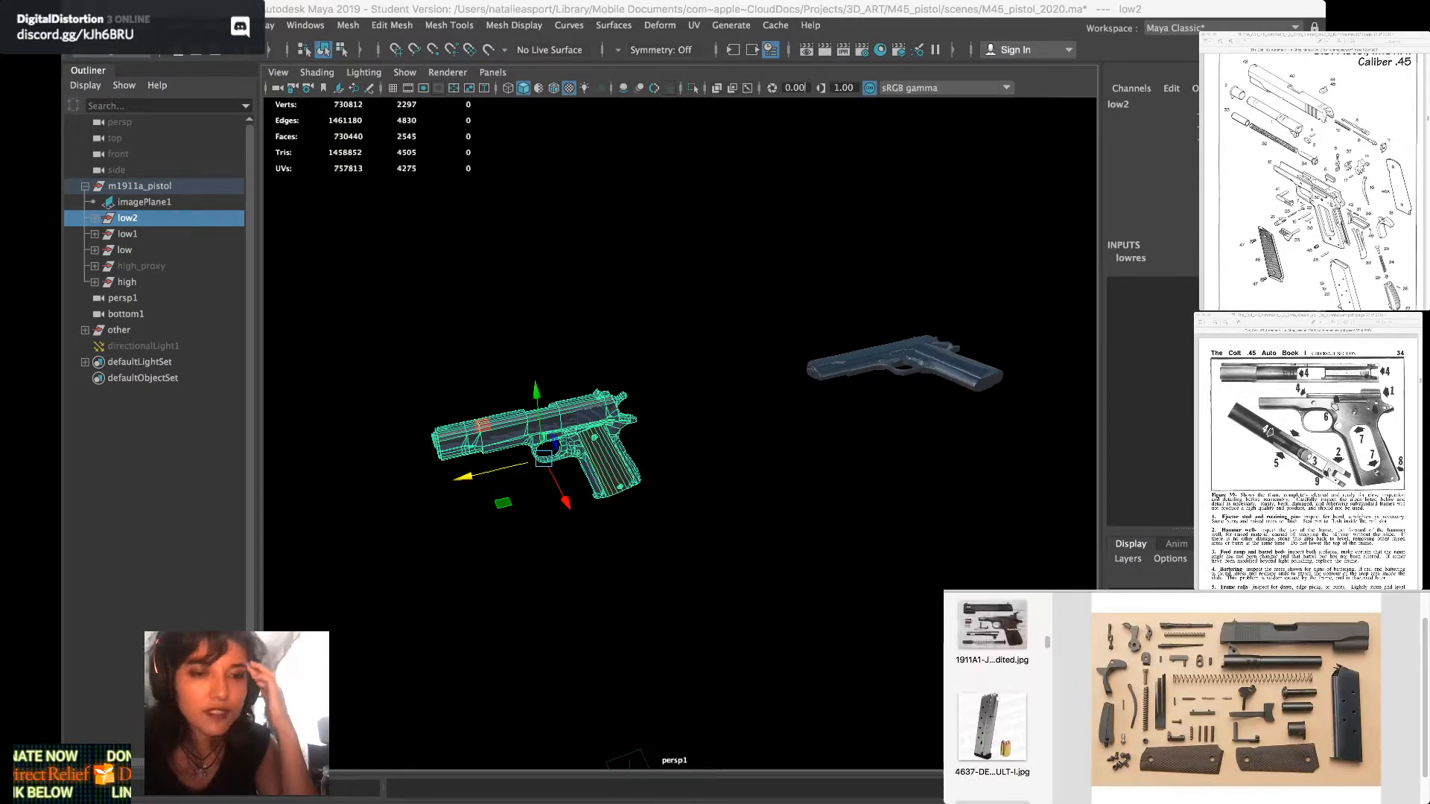
left_click(992, 674)
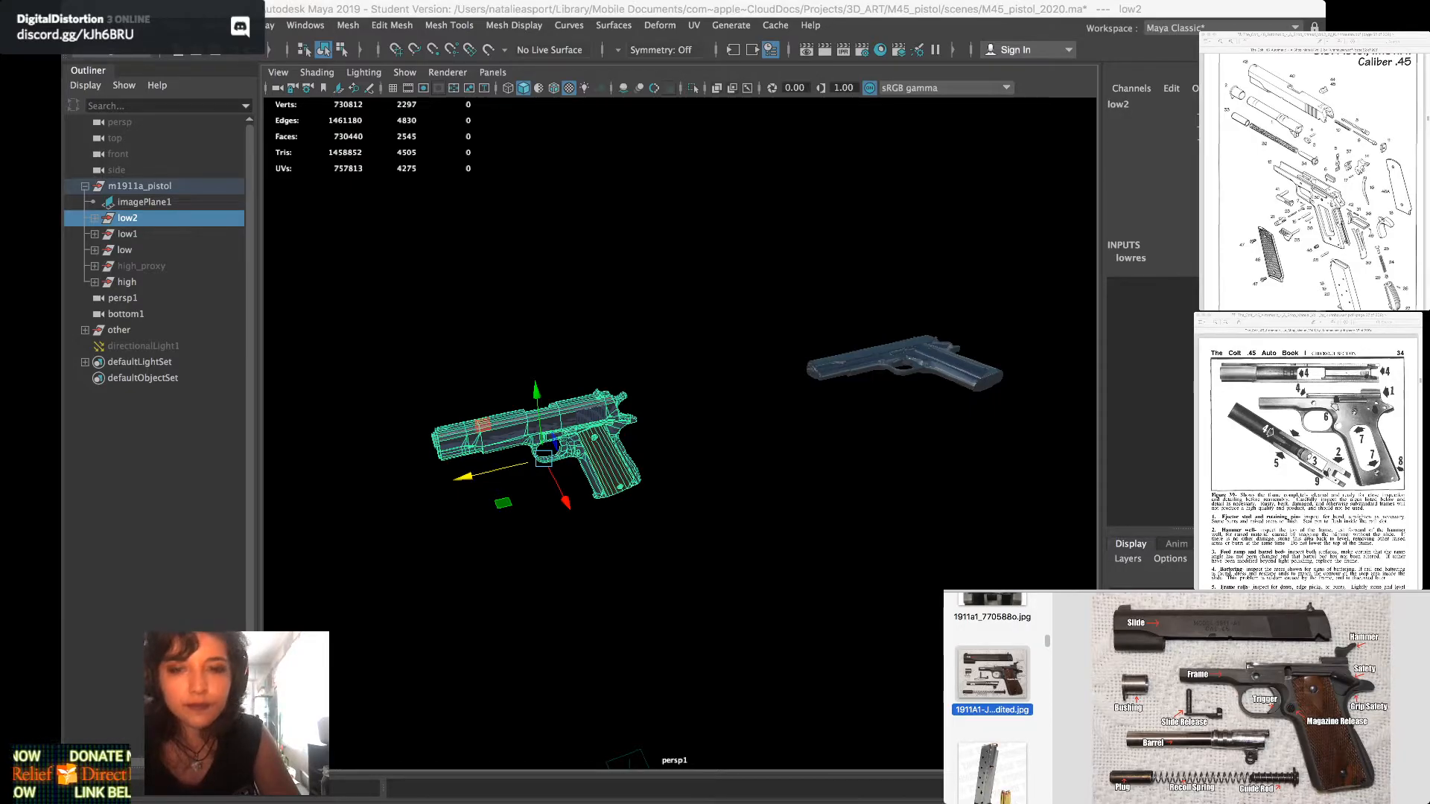
key("super+Tab")
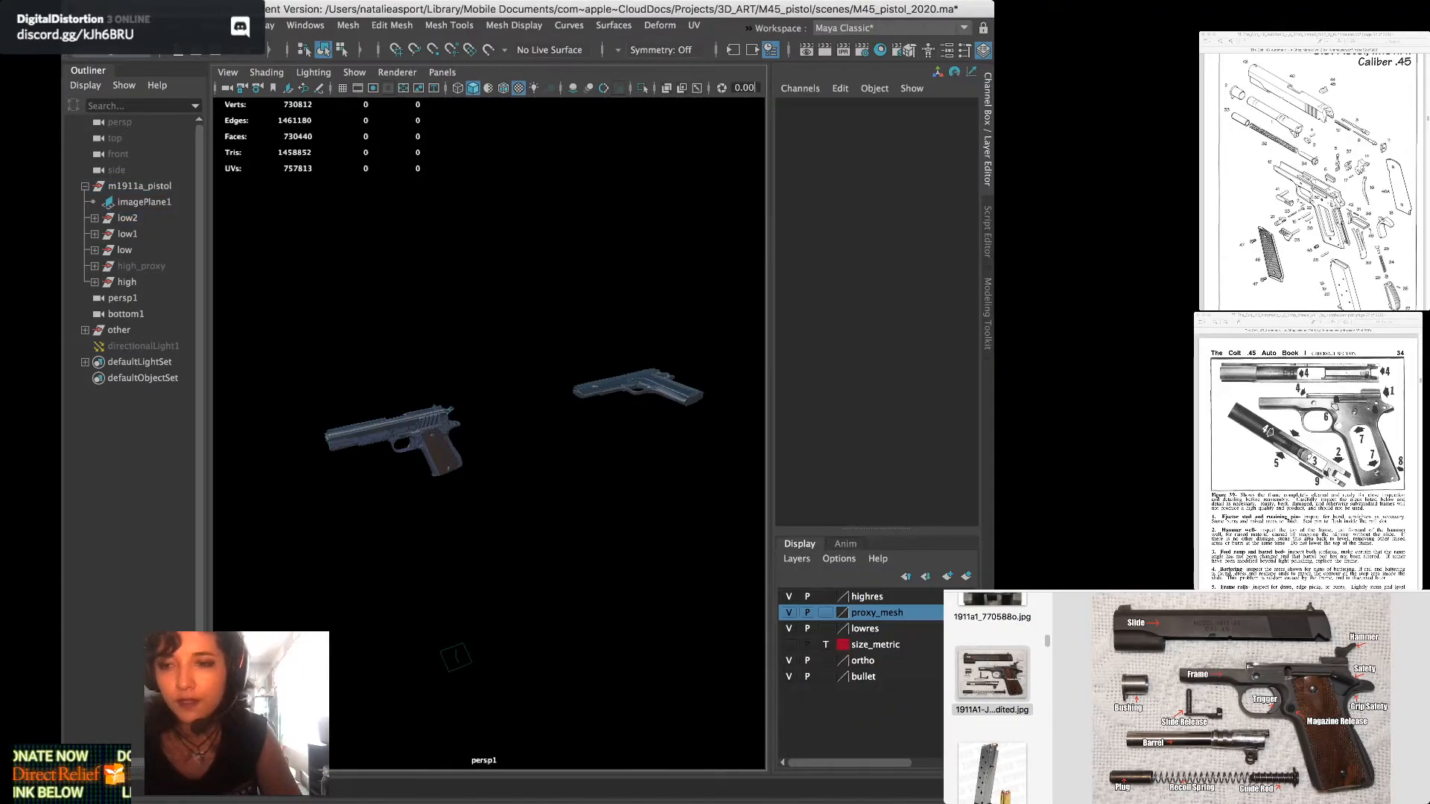
left_click(992, 676)
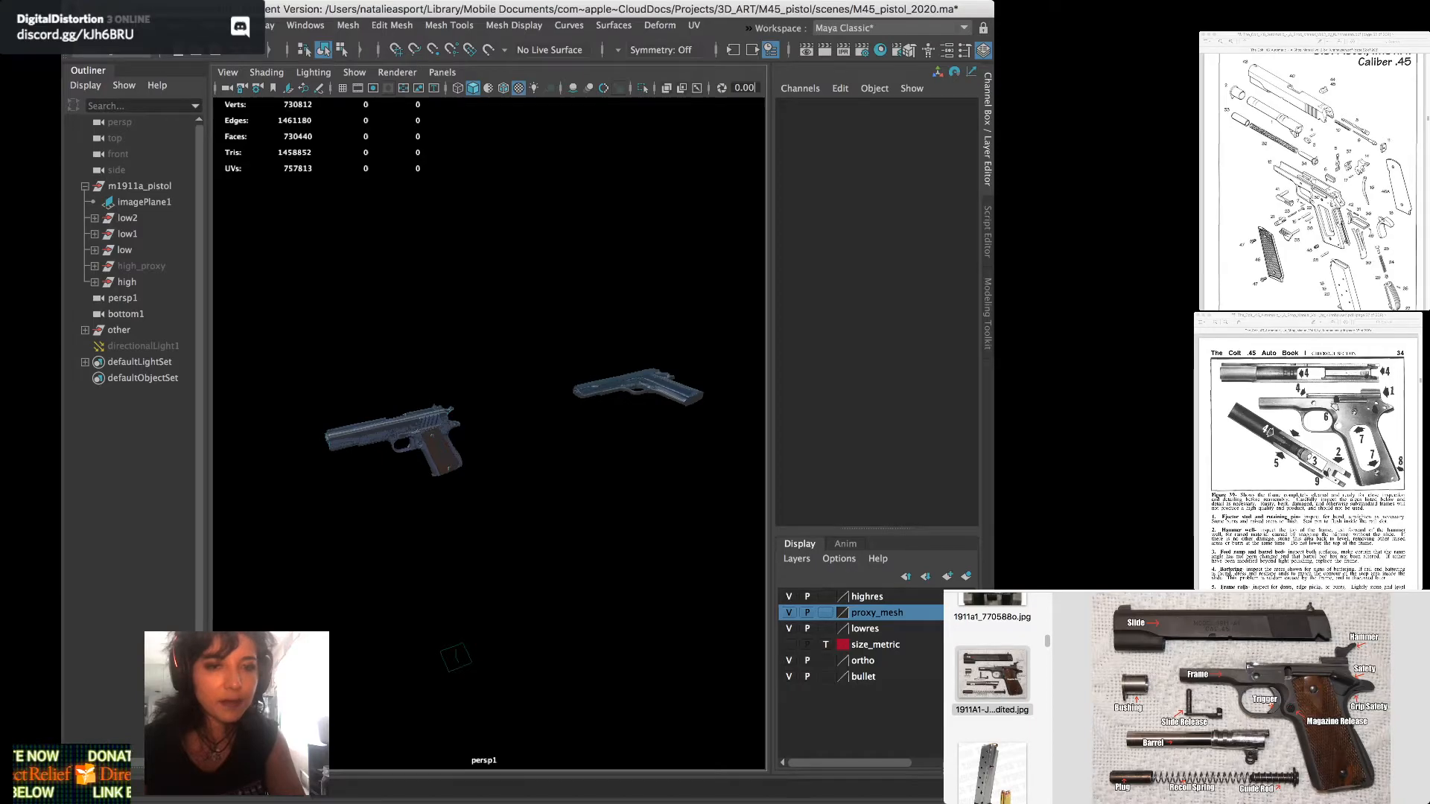
Move the low2 group straight down below the other pistol copy, setting its Translate Y to -0.3
left_click(128, 218)
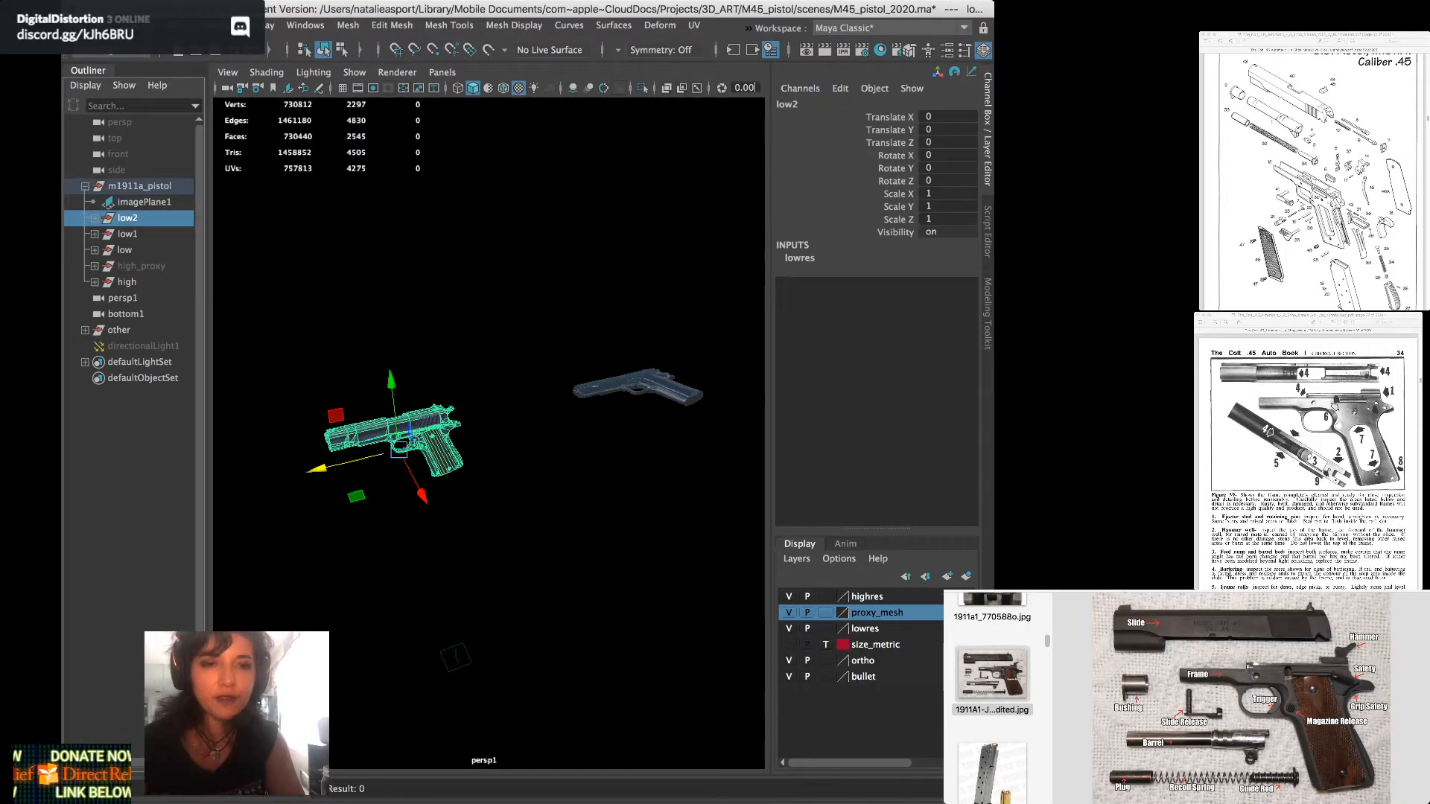
key("f")
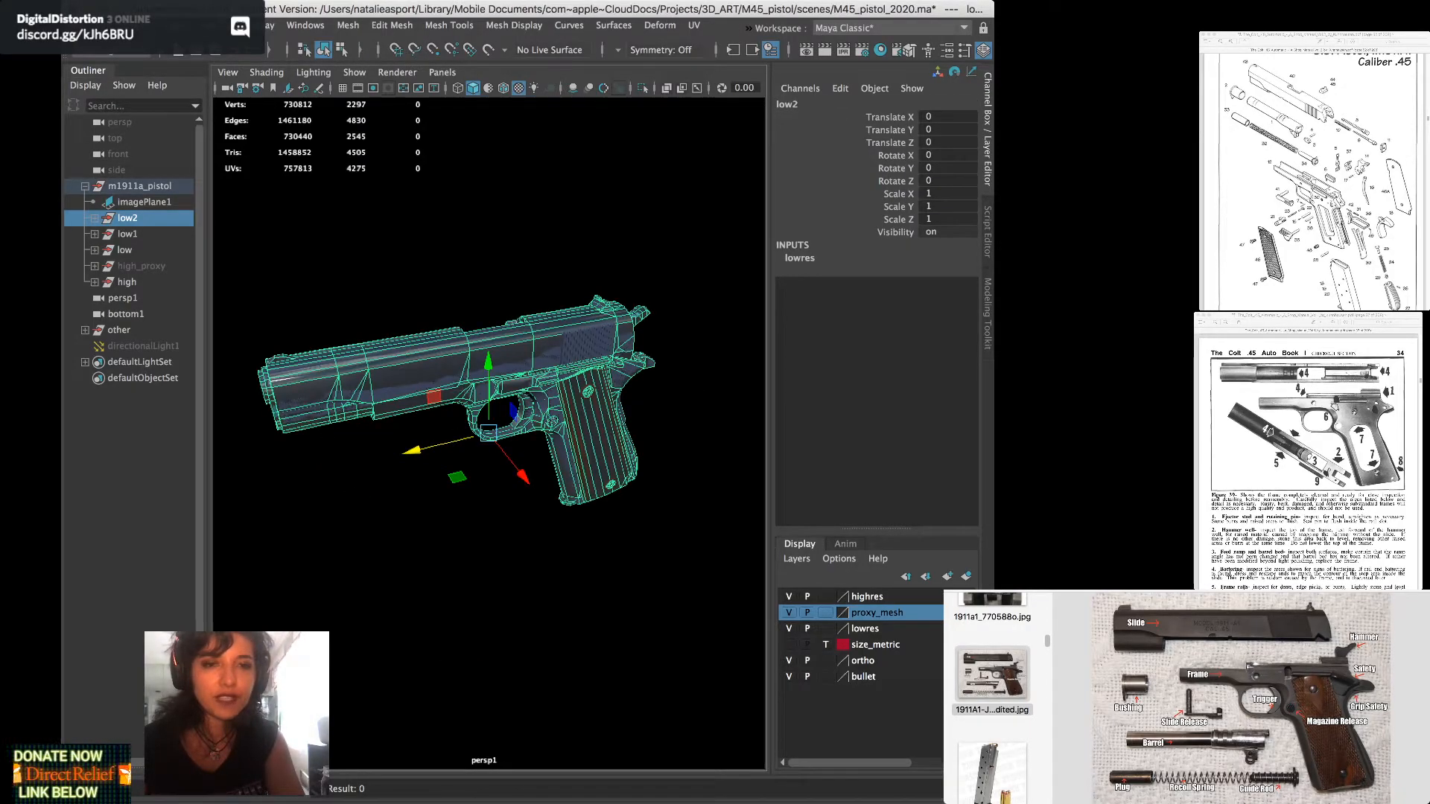
left_click_drag(488, 432, 466, 393, "alt")
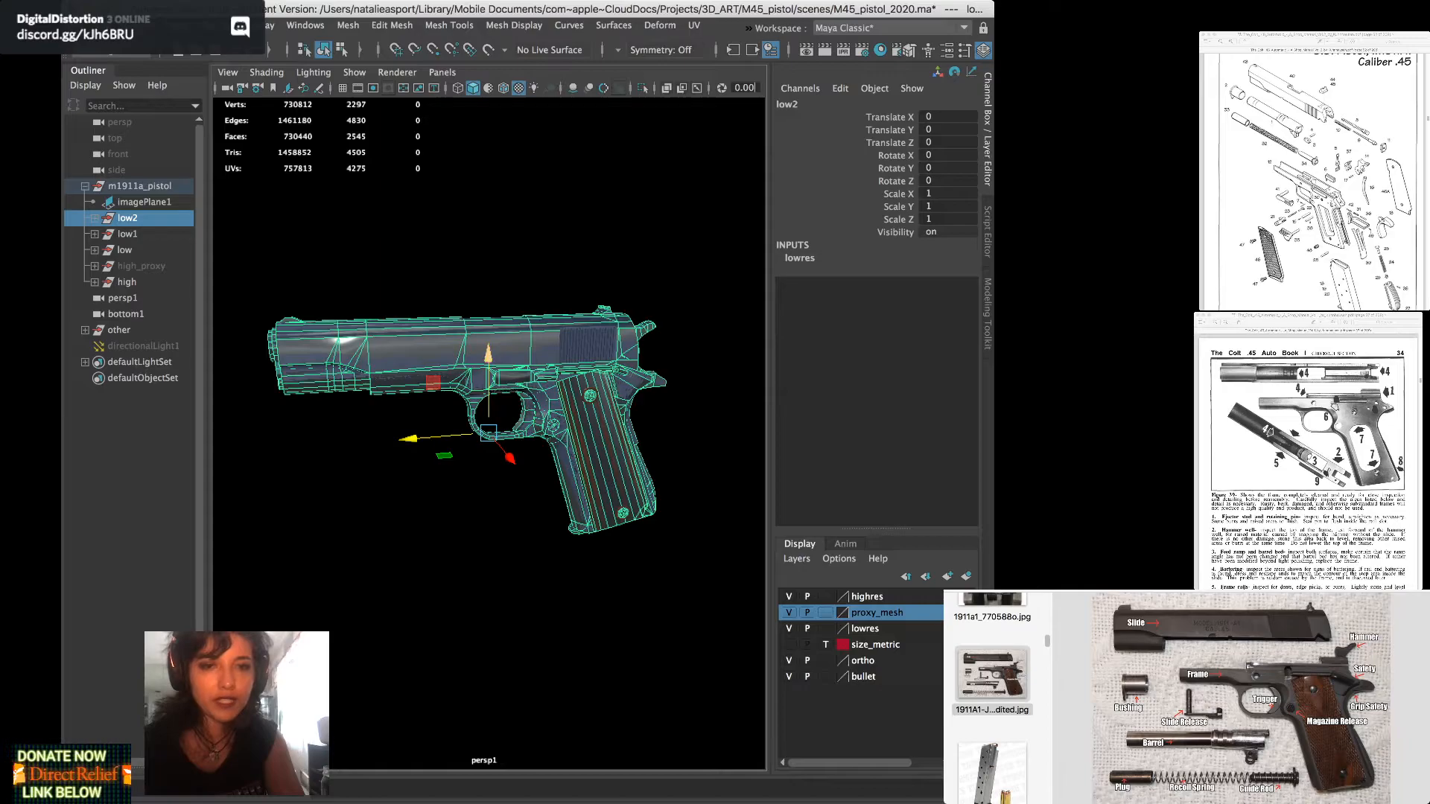
scroll(488, 357, "down", 8)
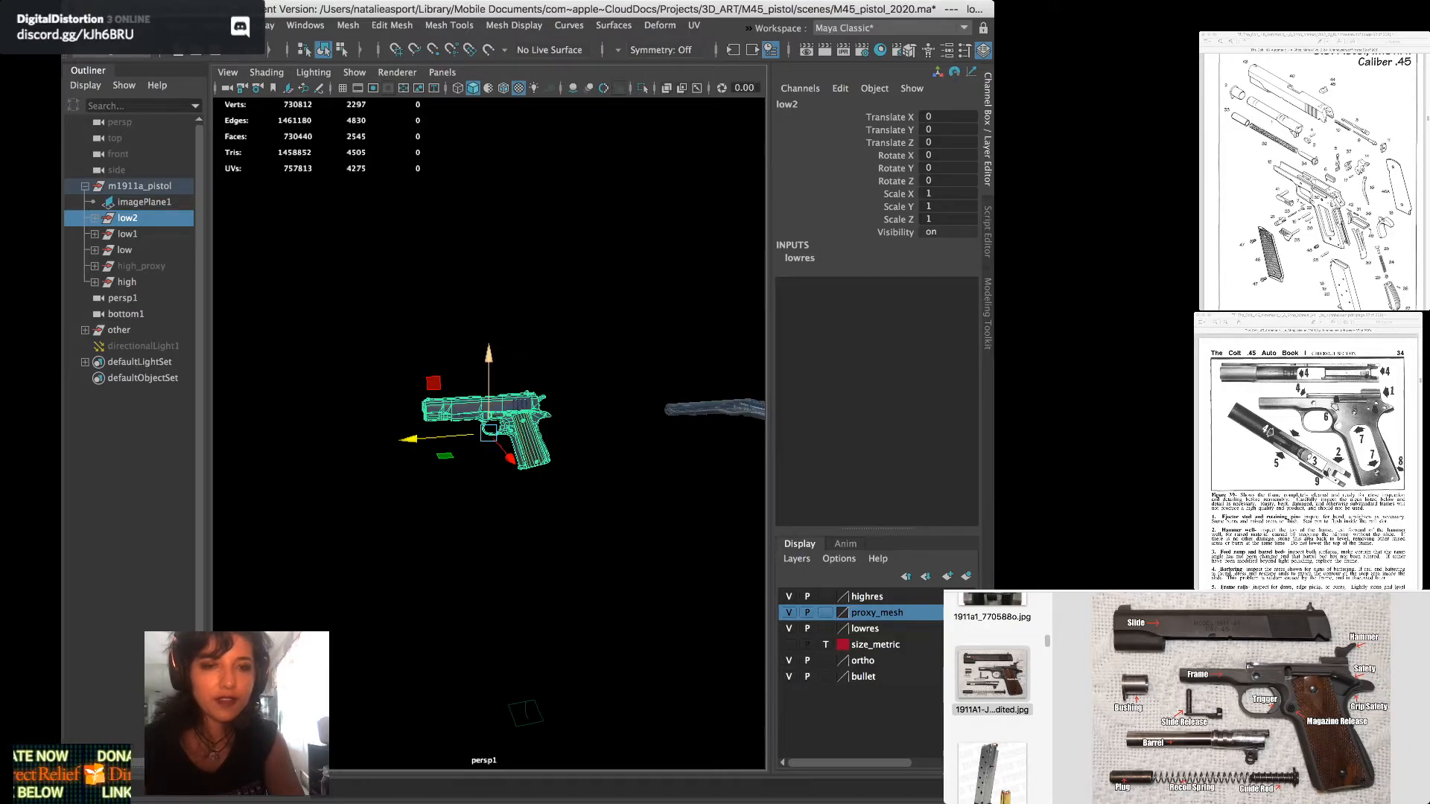
left_click_drag(488, 356, 488, 510)
left_click(947, 130)
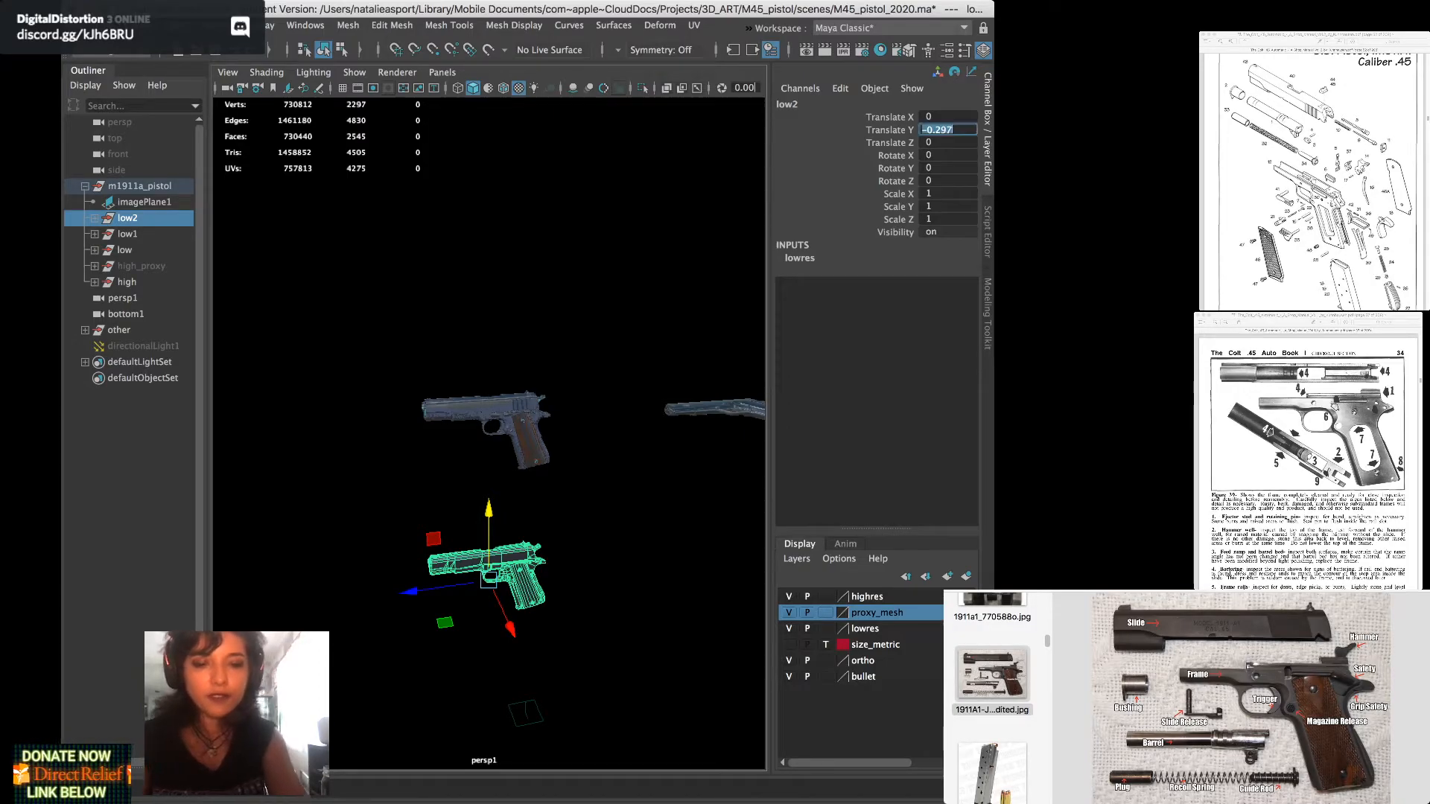
type("-0.")
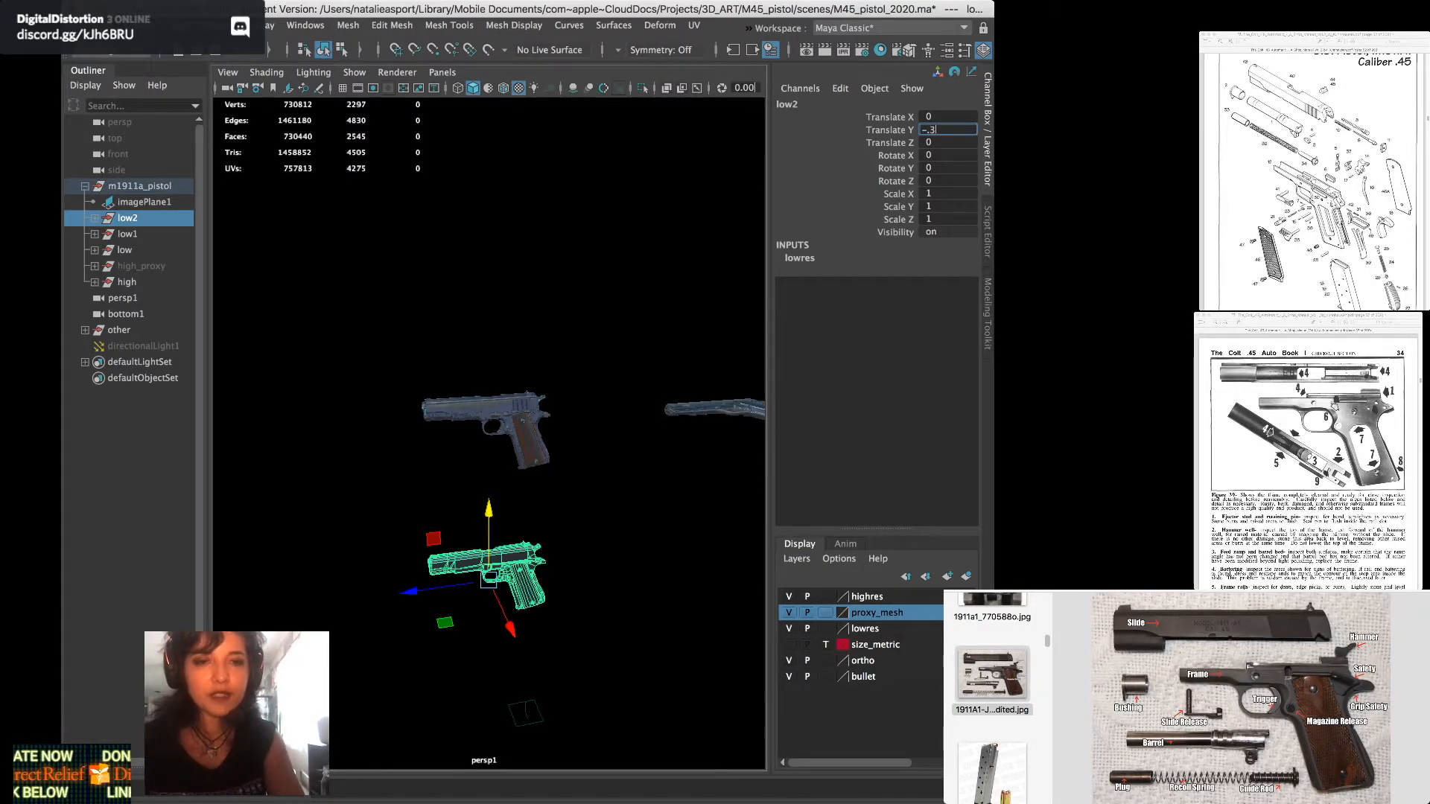
type("3")
key("Return")
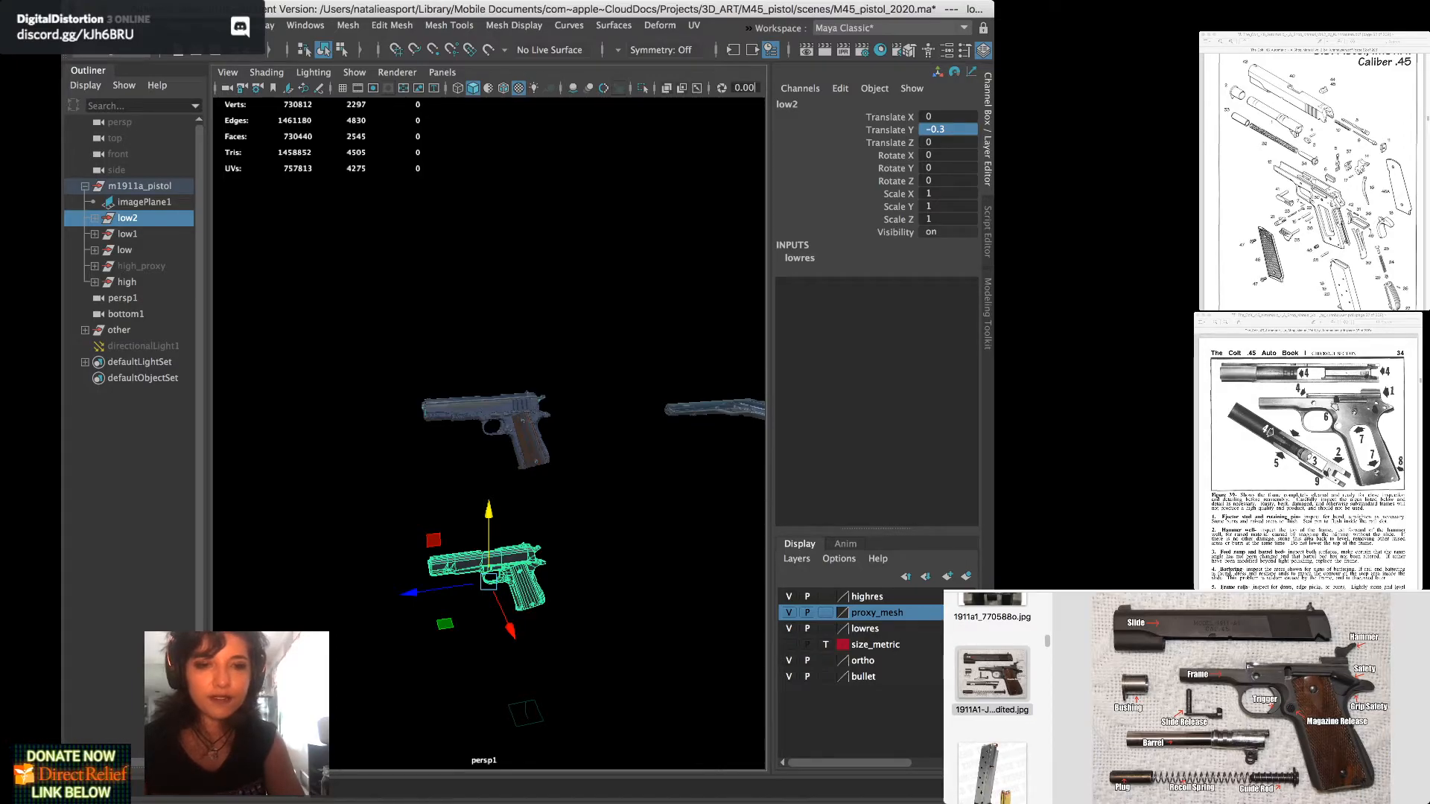
Expand the low2 group to list its individual parts and select mag_low
key("f")
left_click_drag(492, 432, 458, 437, "alt")
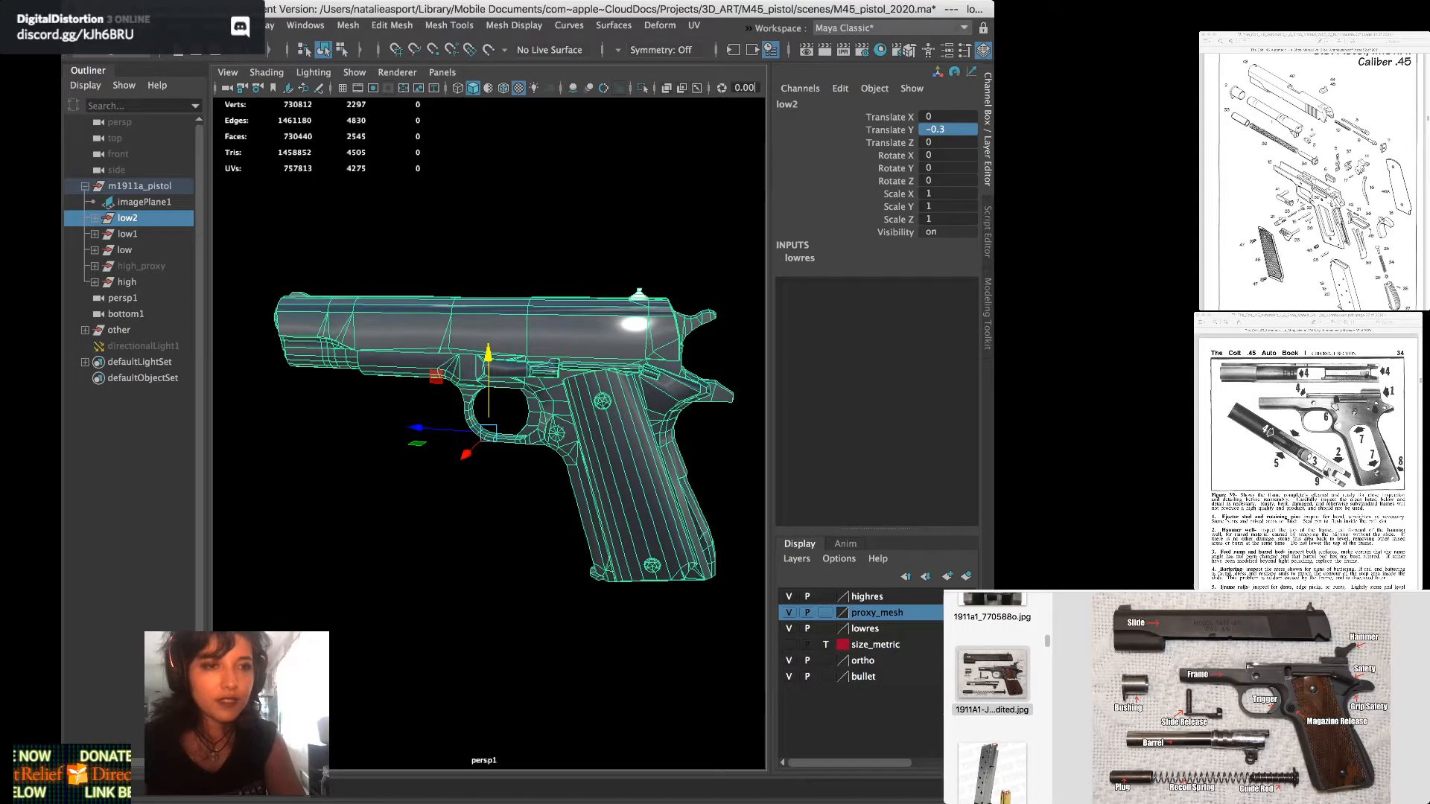
left_click(94, 219)
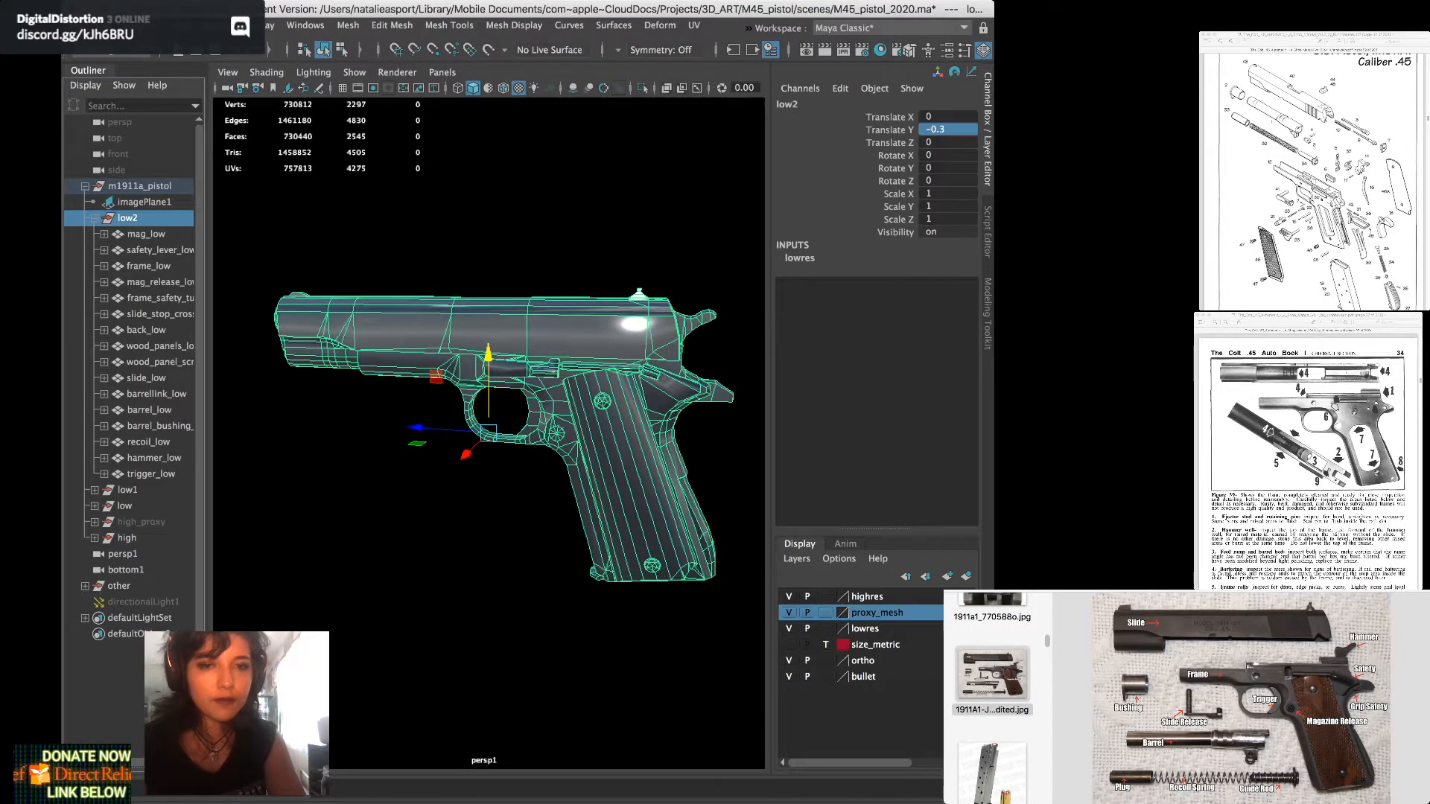
left_click(146, 234)
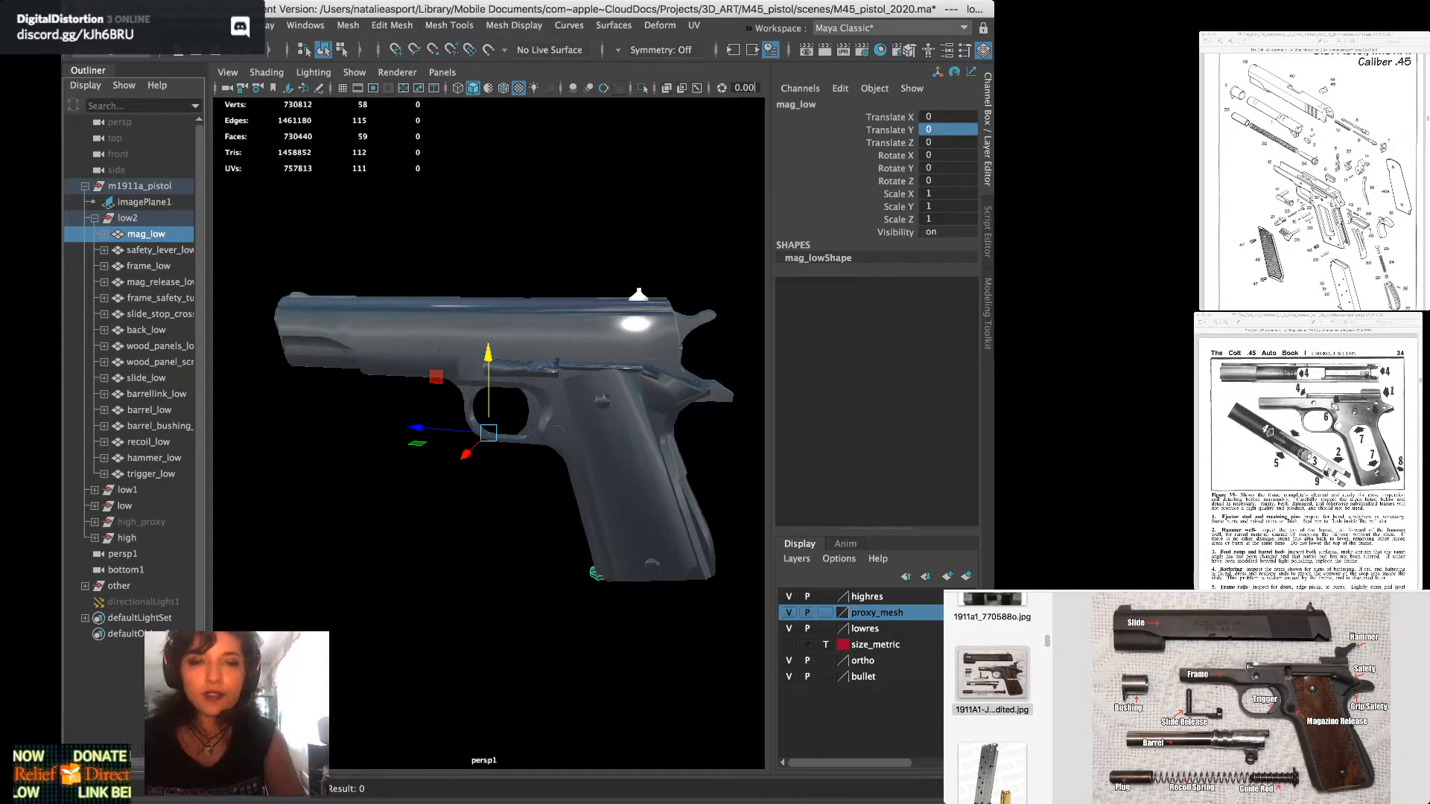
Move slide_low up and forward off the frame, to about 0.037 in Translate Y and 0.038 in Translate Z
left_click(476, 327)
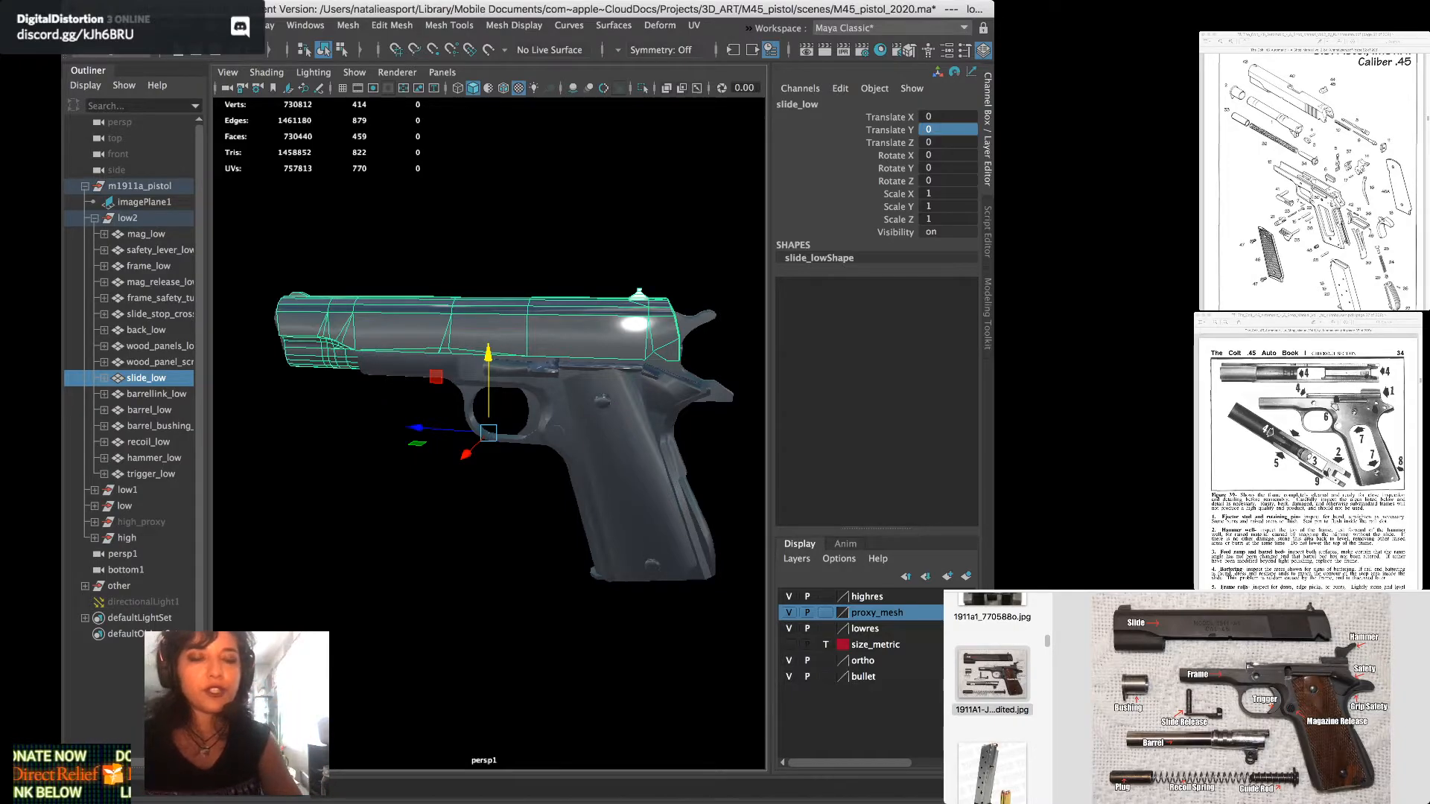
mouse_move(476, 328)
left_mouse_down("alt")
mouse_move(461, 315)
mouse_move(500, 333)
left_mouse_up("alt")
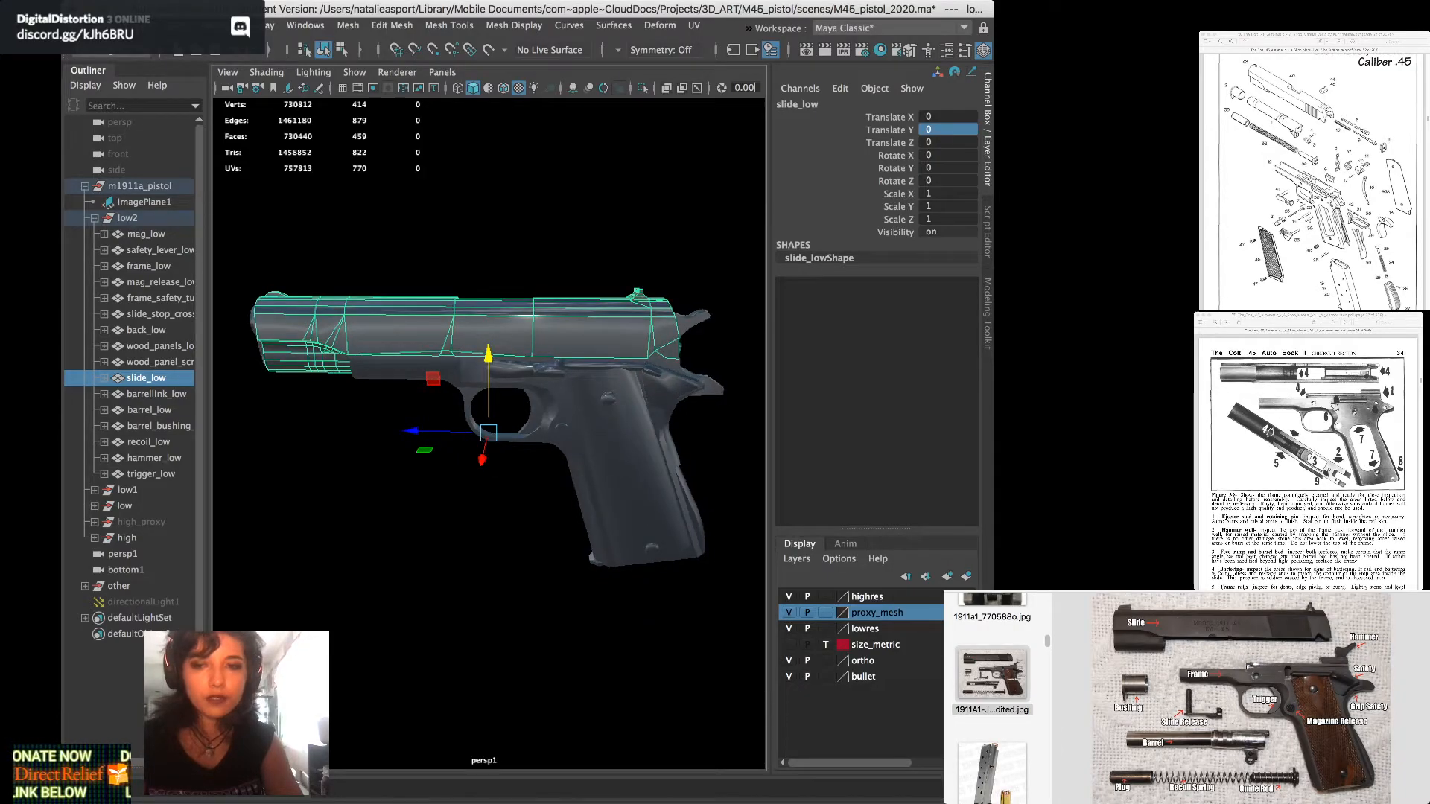
left_click_drag(411, 432, 392, 431)
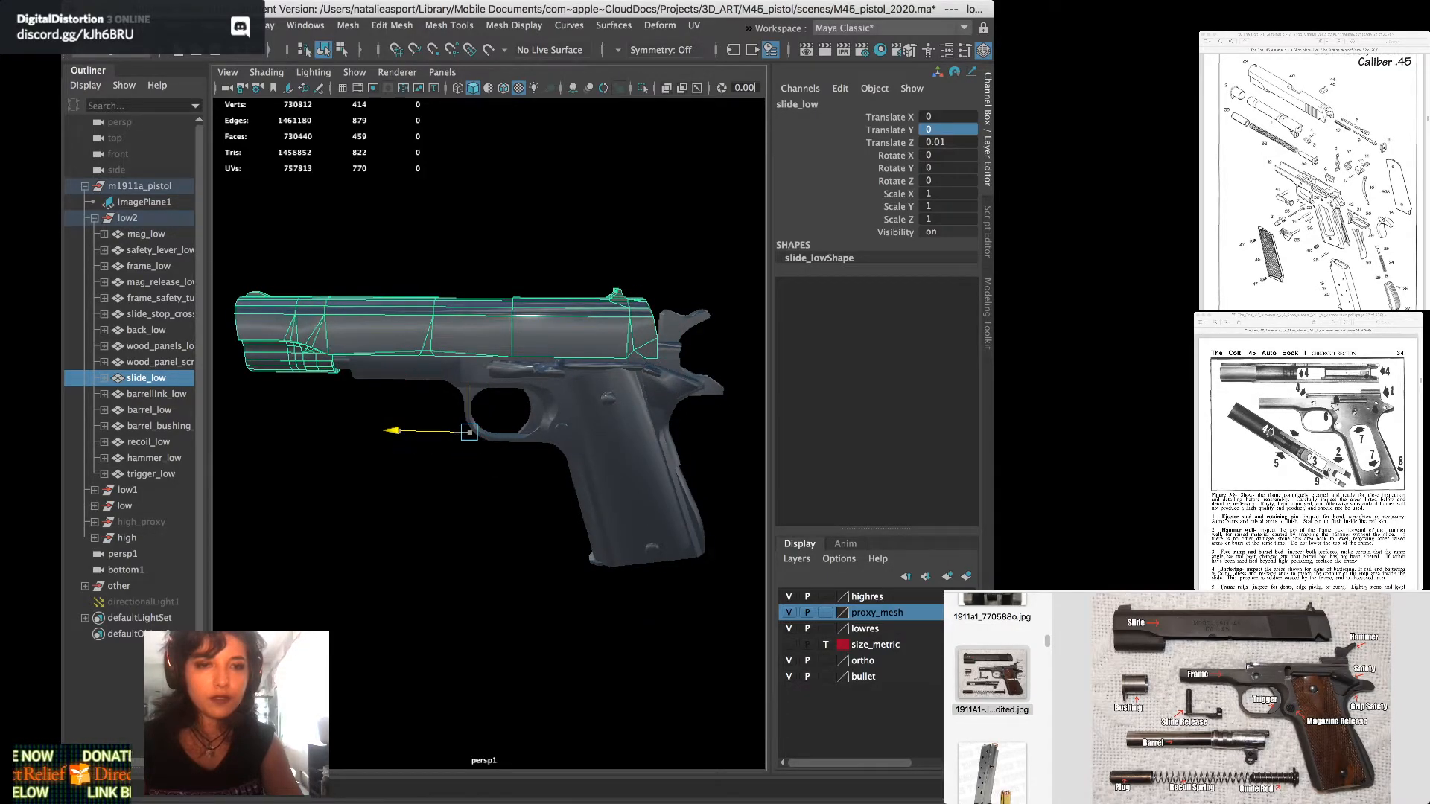
left_click_drag(469, 356, 521, 296)
scroll(521, 335, "up", 3)
scroll(489, 428, "down", 3)
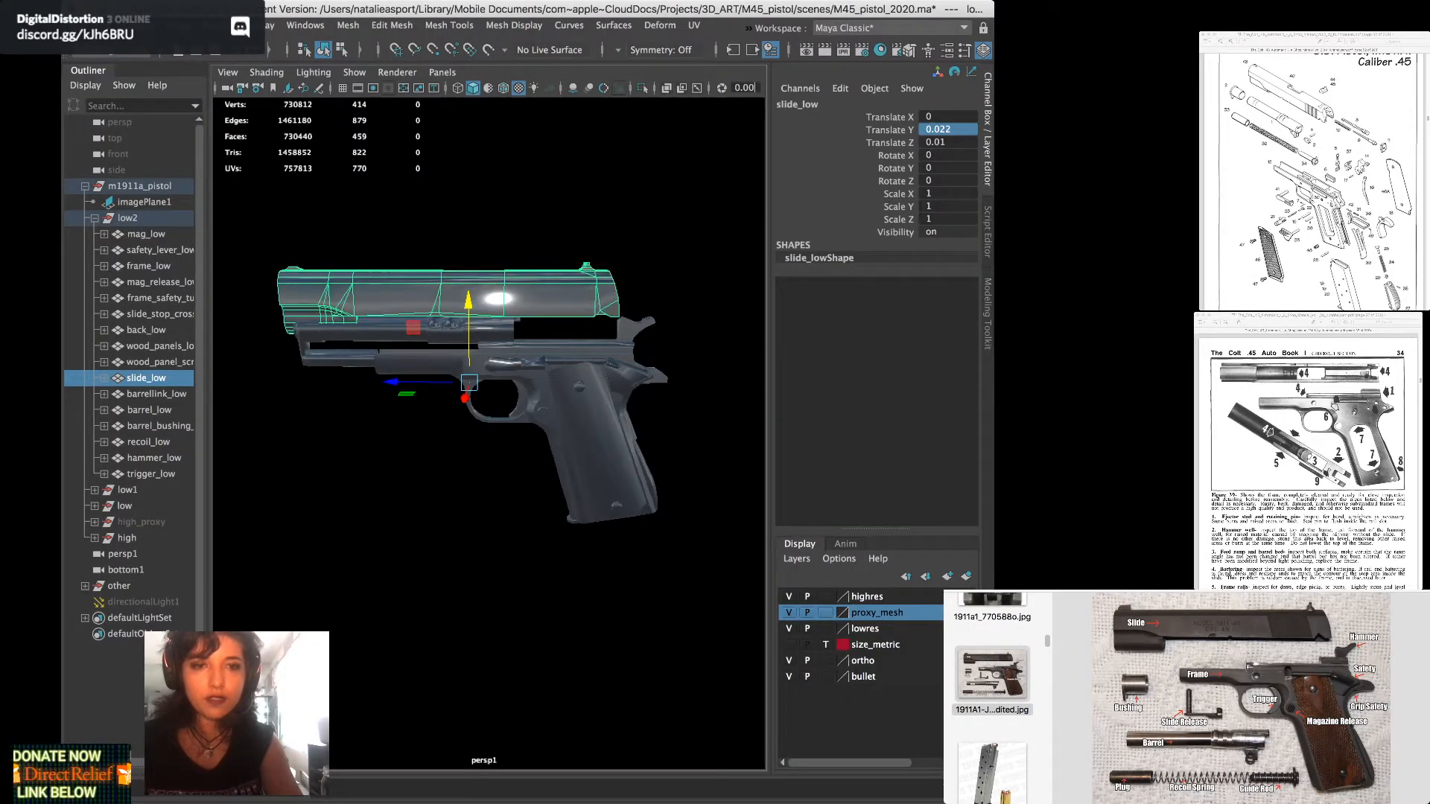
left_click_drag(418, 382, 374, 381)
left_click_drag(426, 301, 426, 276)
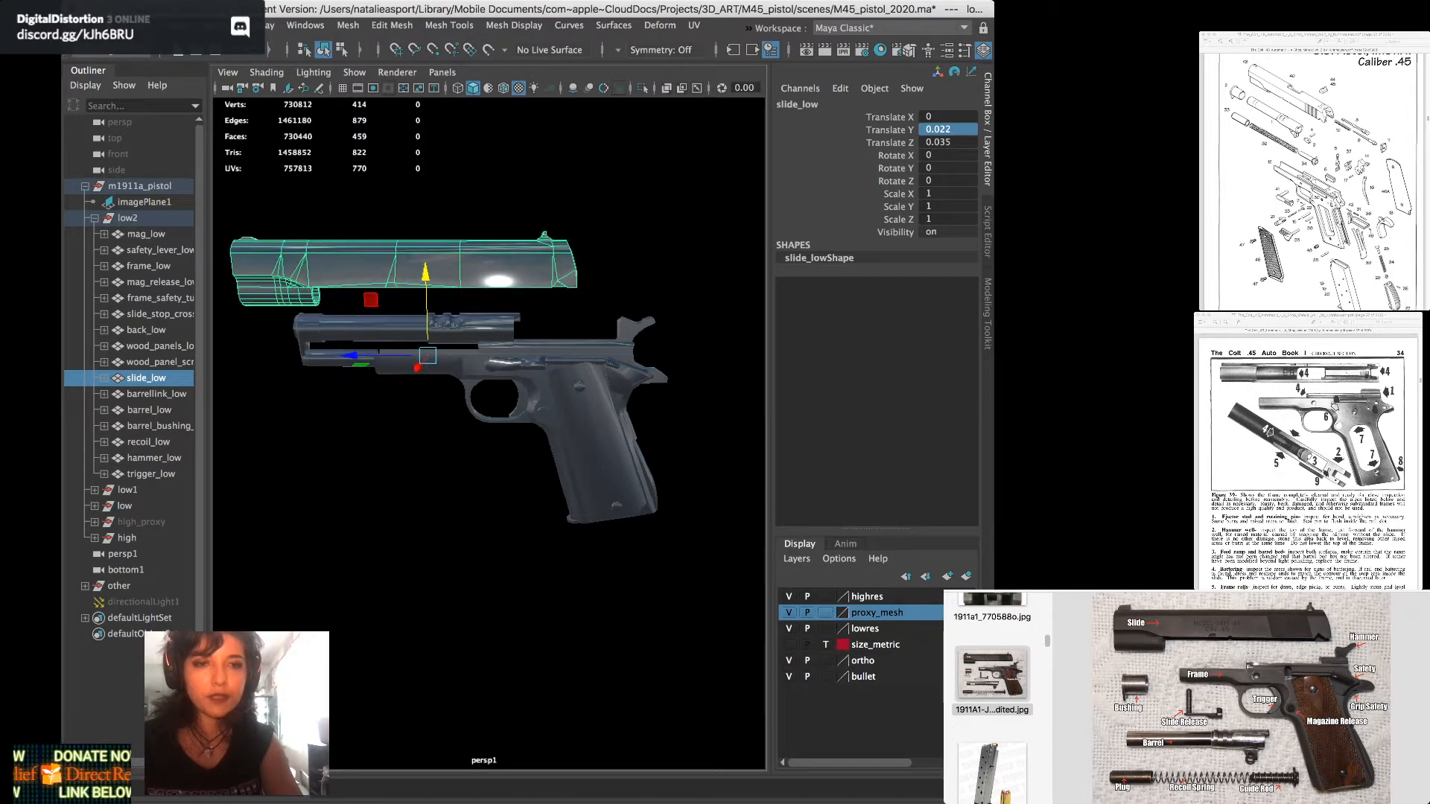
left_click_drag(350, 356, 344, 356)
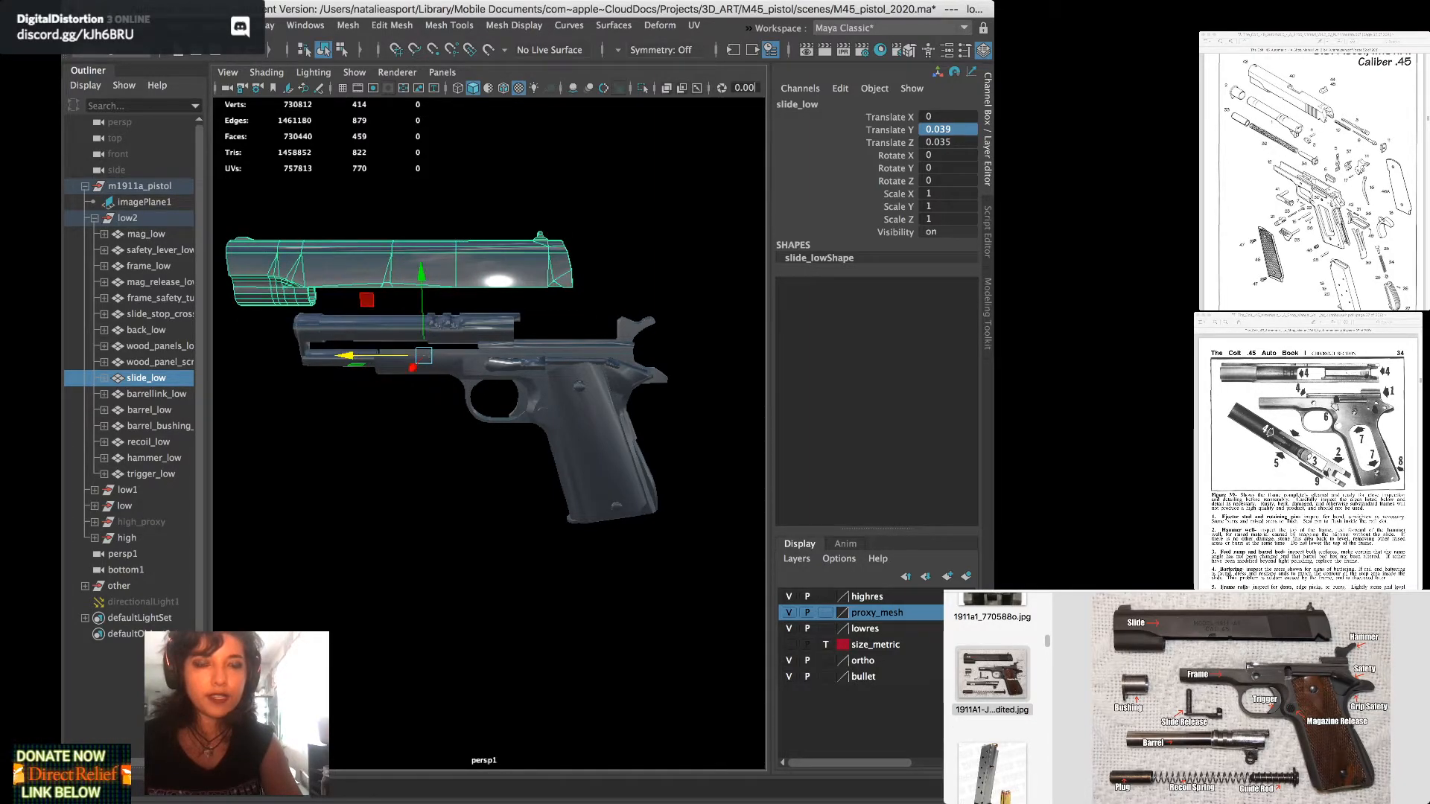
mouse_move(422, 274)
left_mouse_down()
mouse_move(421, 258)
mouse_move(425, 280)
left_mouse_up()
scroll(489, 434, "up", 5)
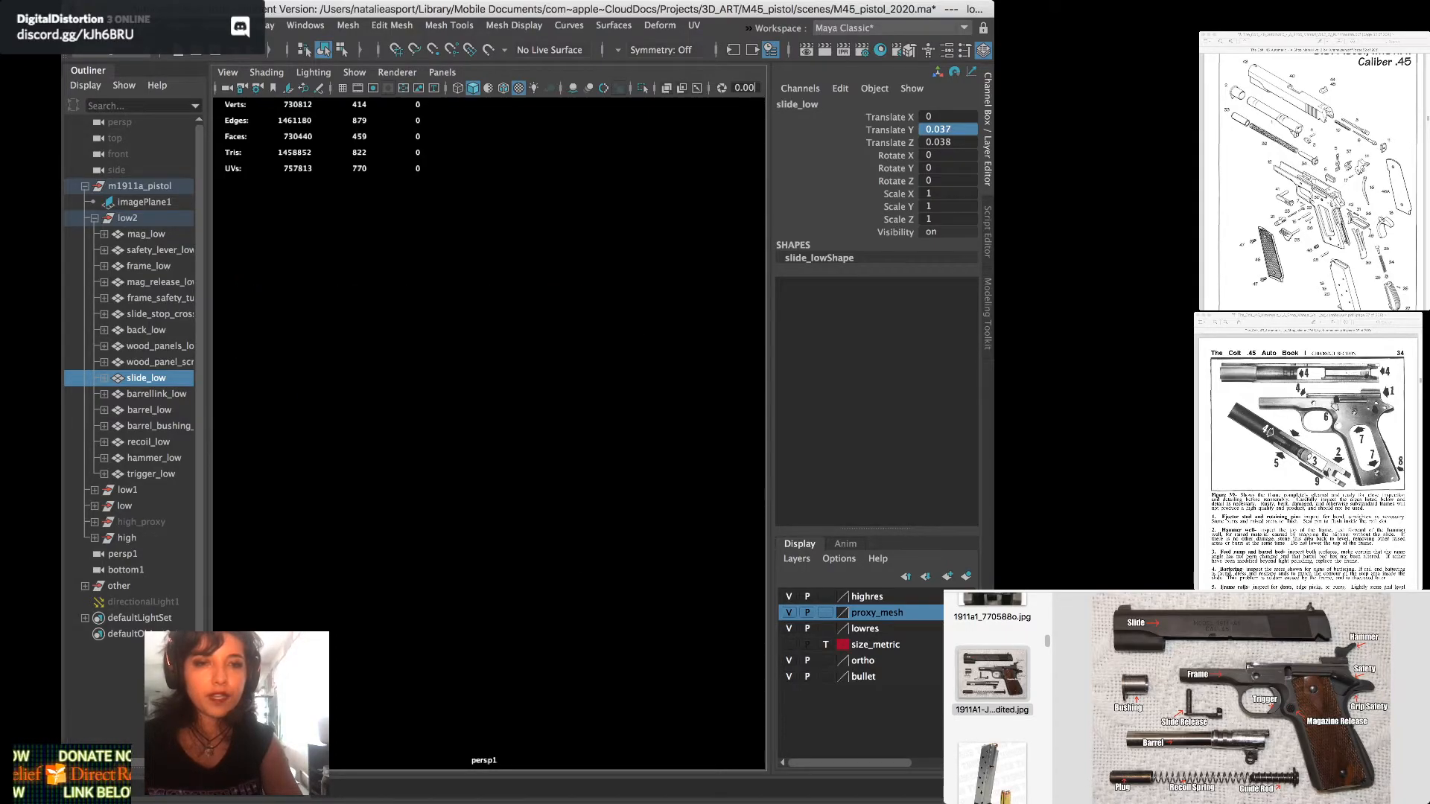
Move mag_low down and back out of the grip, to about -0.139 in Translate Y and -0.056 in Translate Z
scroll(489, 434, "down", 10)
left_click_drag(489, 433, 477, 406, "alt")
left_click(148, 266)
key("f")
scroll(436, 455, "down", 5)
scroll(476, 405, "down", 2)
middle_click_drag(477, 406, 530, 382, "alt")
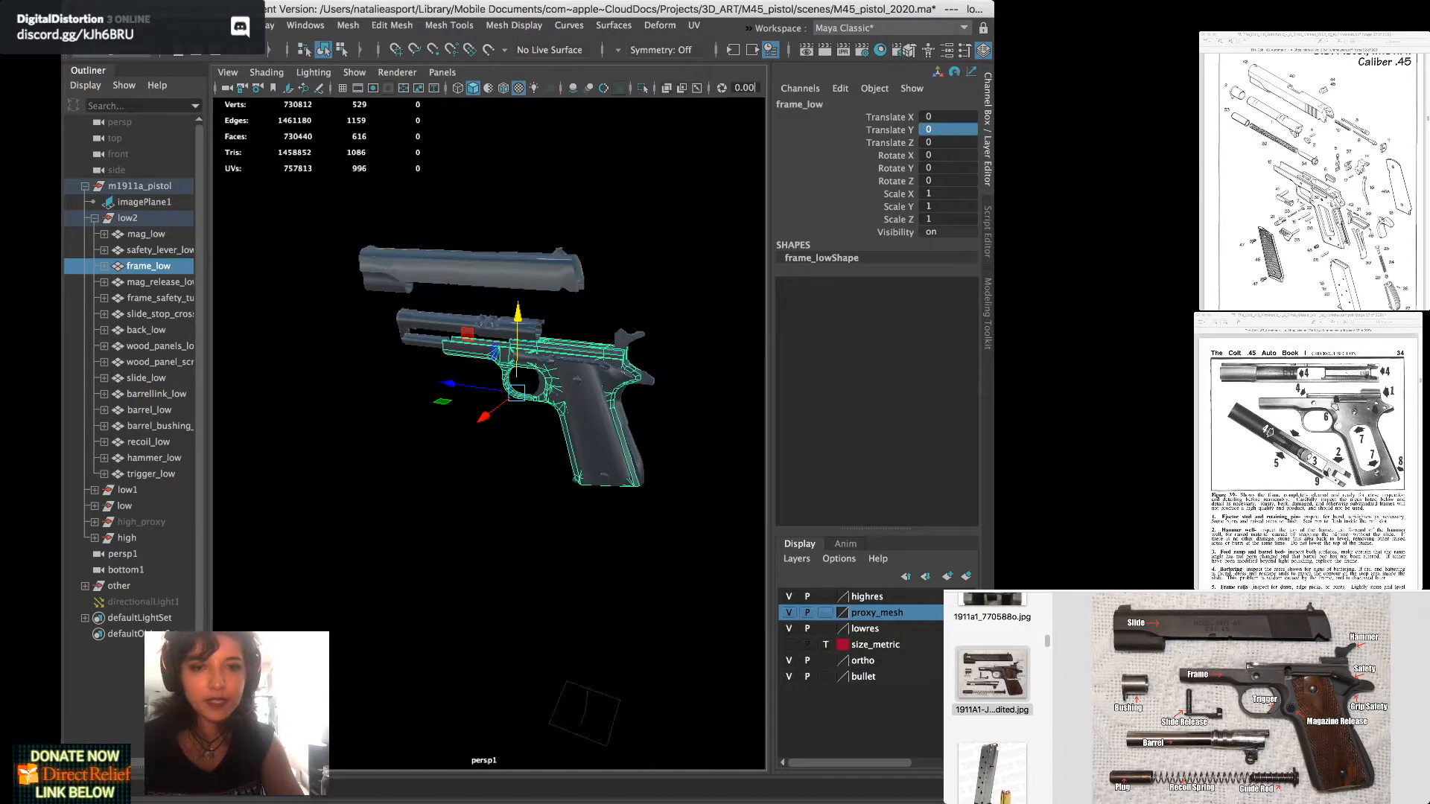
left_click(146, 234)
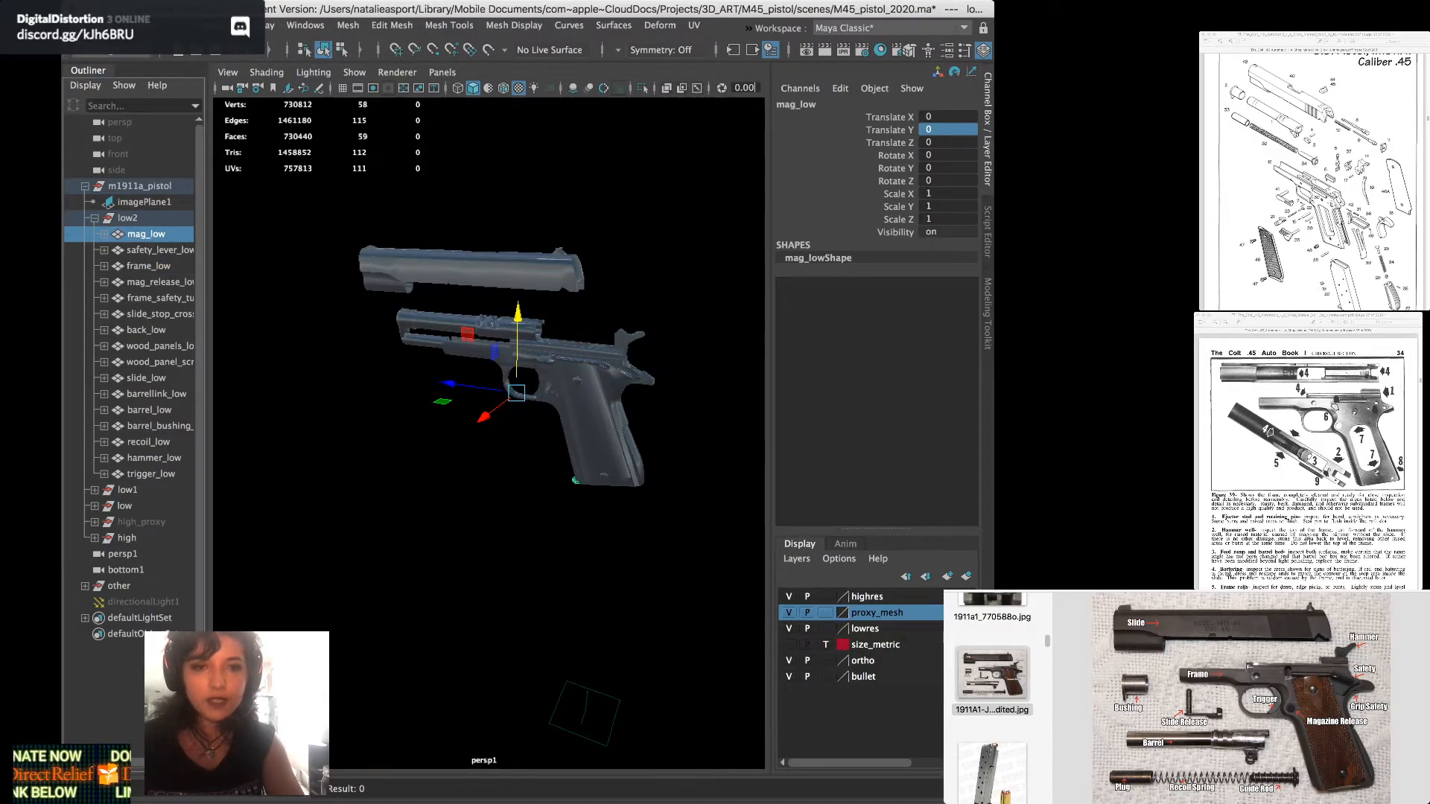
left_click_drag(506, 417, 556, 511, "alt")
left_click_drag(478, 564, 497, 564)
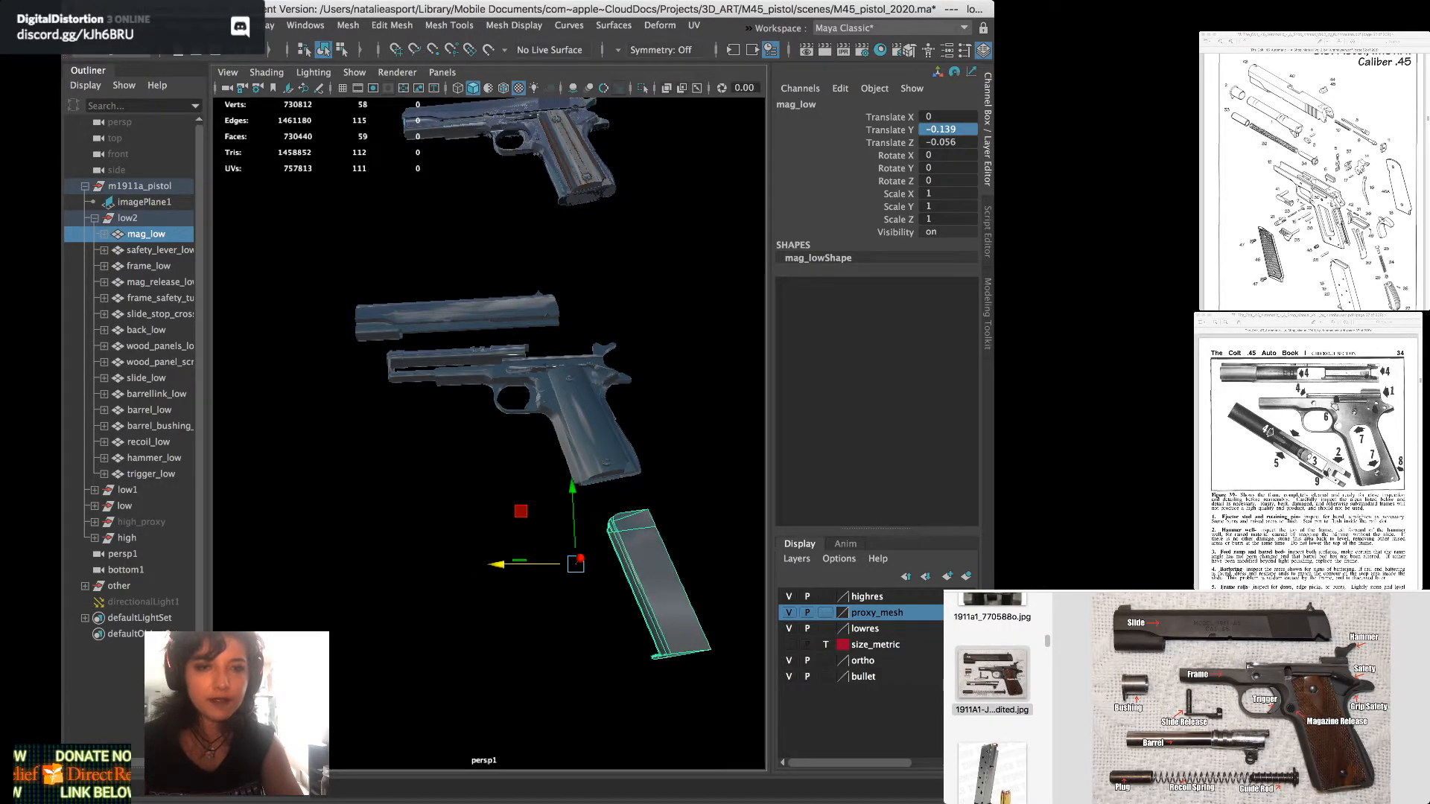
Move barrel_low and the barrel bushing together down below the frame, to about -0.1 in Translate Y
scroll(489, 428, "up", 5)
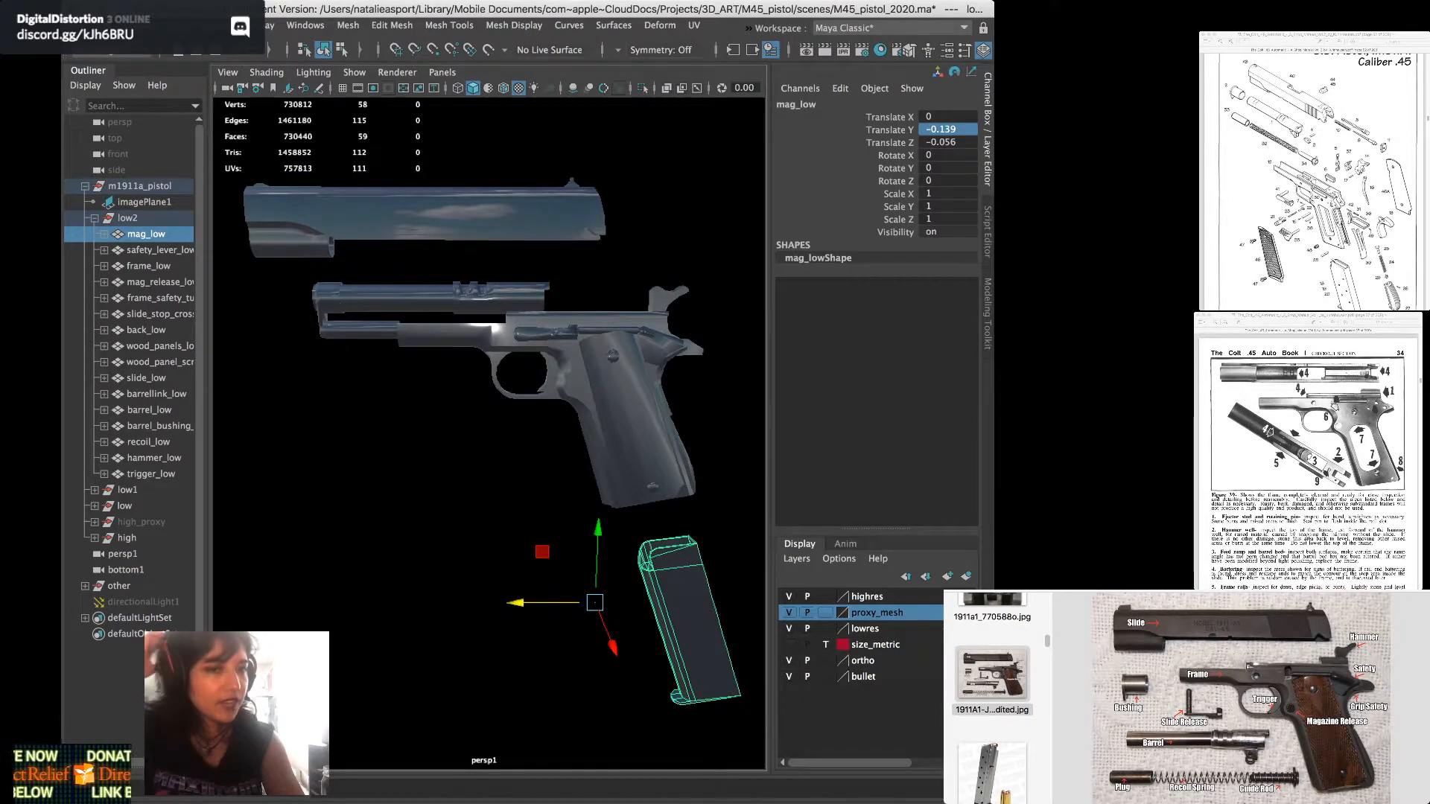
left_click(149, 411)
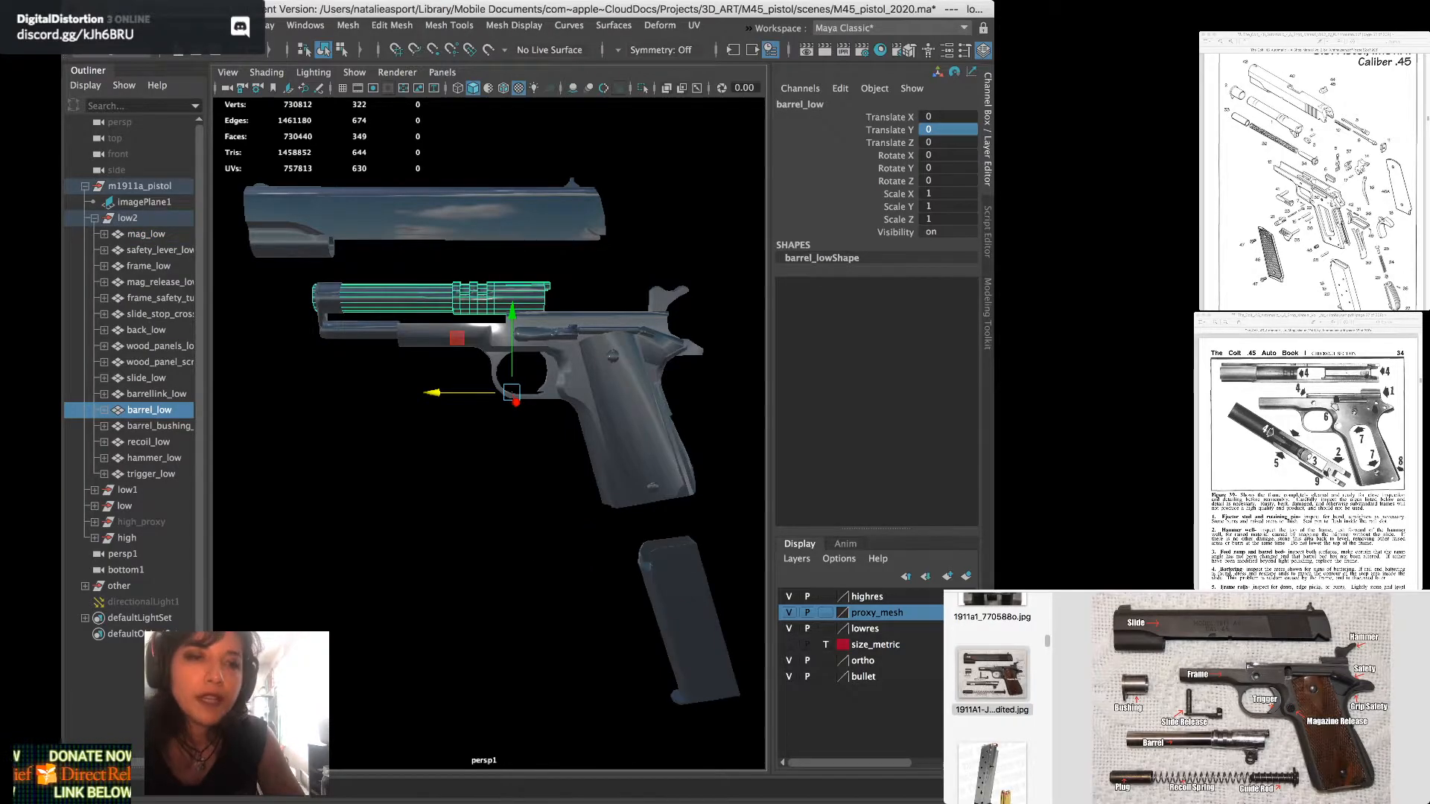
left_click(159, 426, "shift")
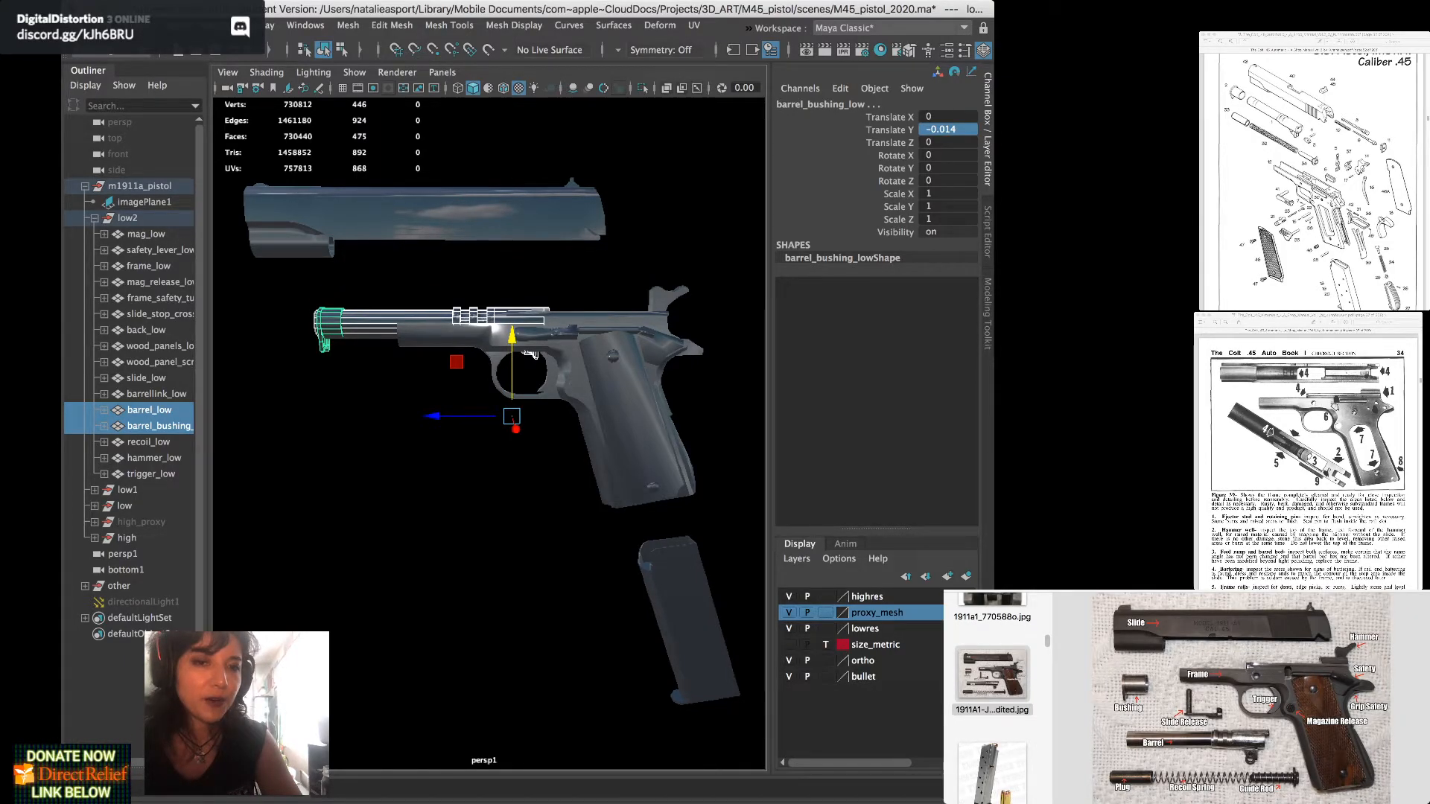
mouse_move(530, 354)
left_mouse_down()
mouse_move(528, 405)
mouse_move(513, 327)
mouse_move(512, 368)
left_mouse_up()
left_click(512, 369)
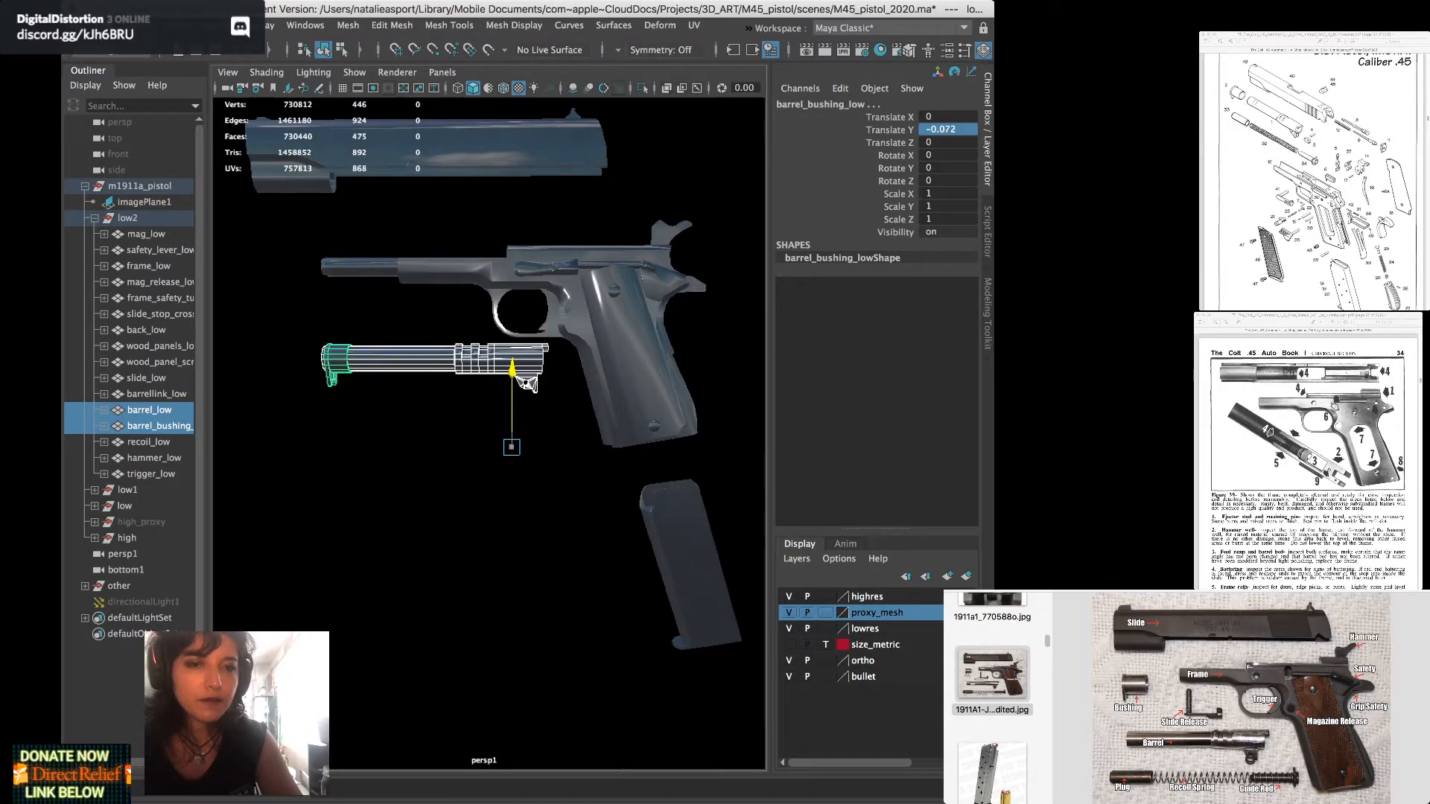
left_click_drag(512, 368, 512, 410)
Move the barrel bushing to about -0.039 in Translate Y and 0.042 in Translate Z, and recoil_low forward to about 0.034 in Translate Z
left_click(425, 403)
left_click(340, 405)
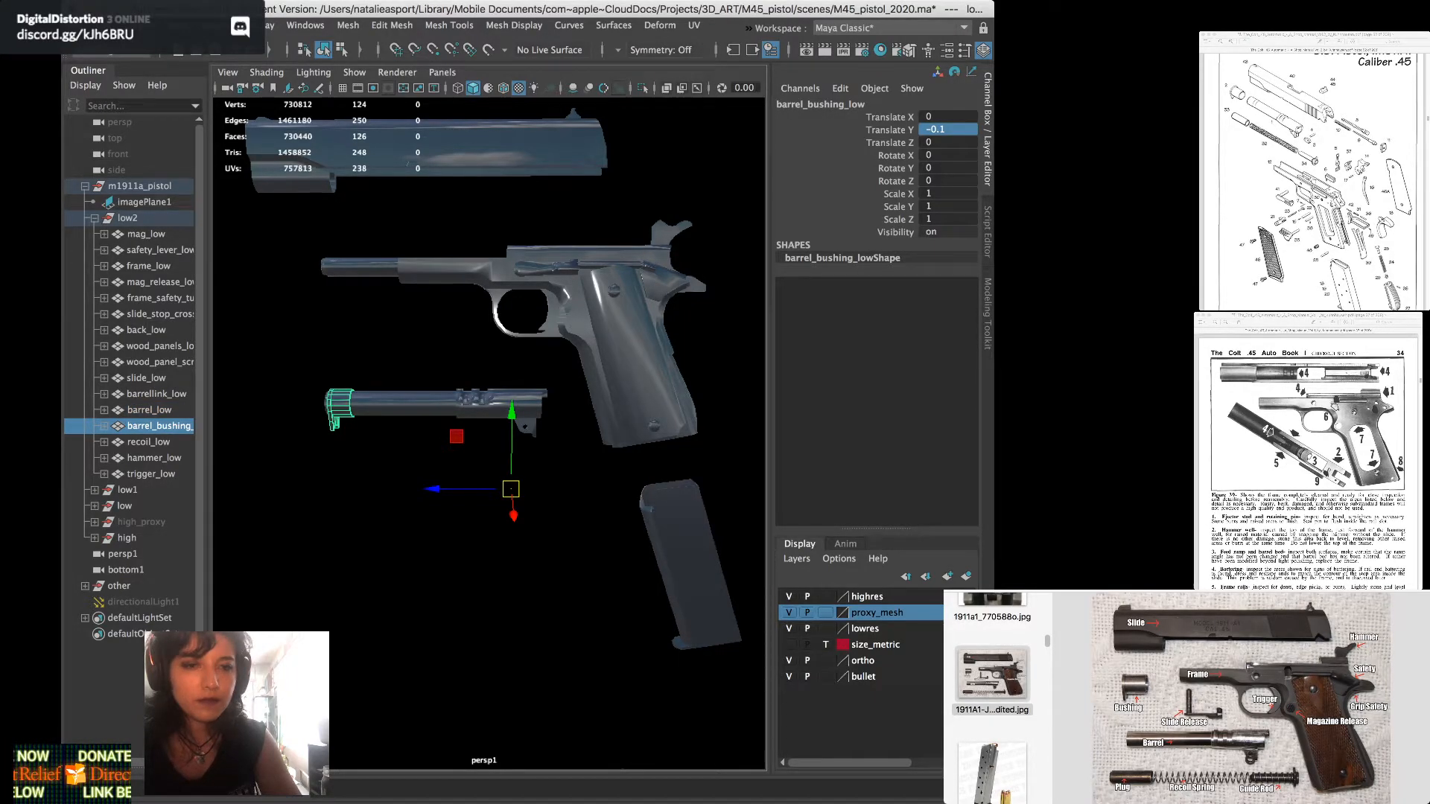
left_click_drag(511, 409, 512, 314)
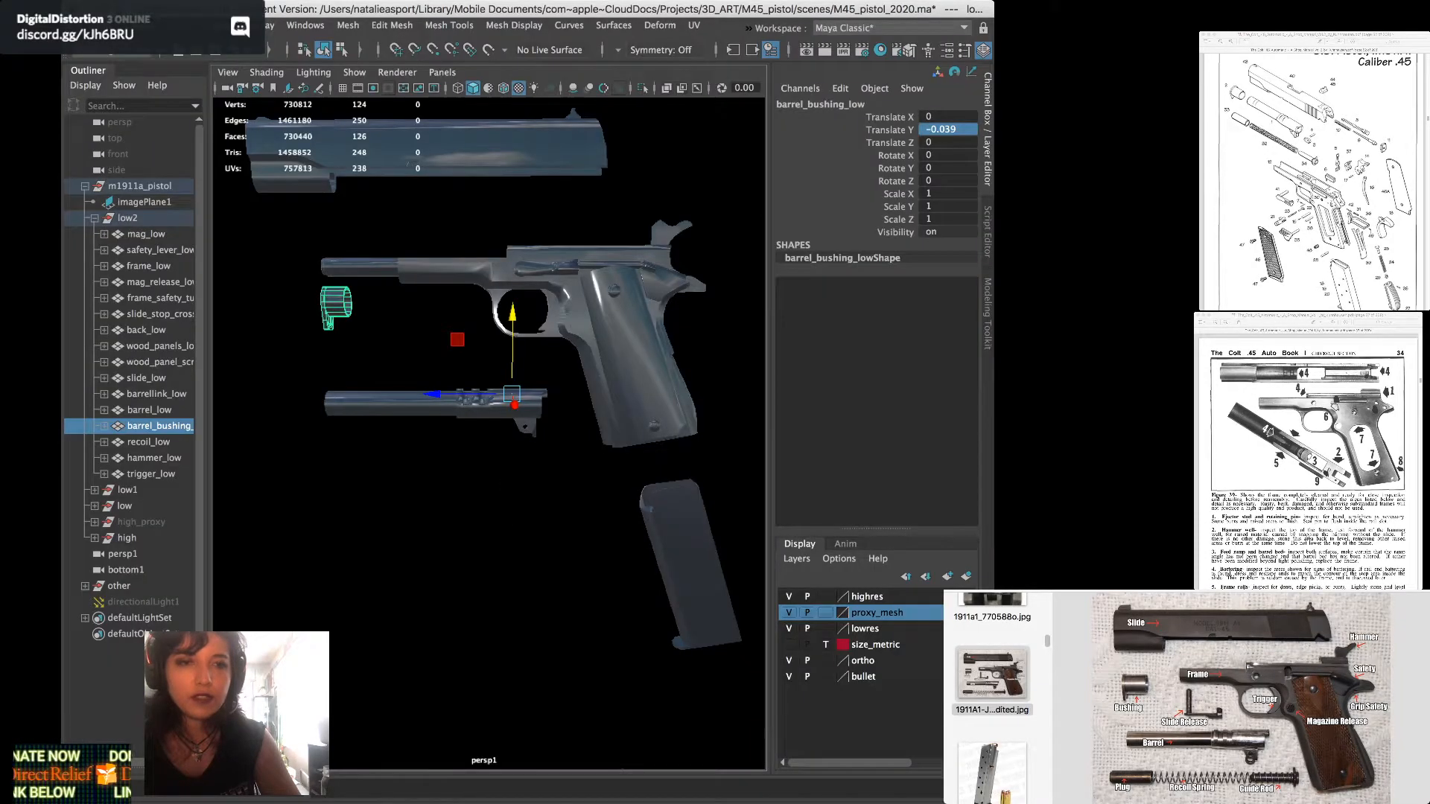
left_click_drag(469, 394, 391, 412)
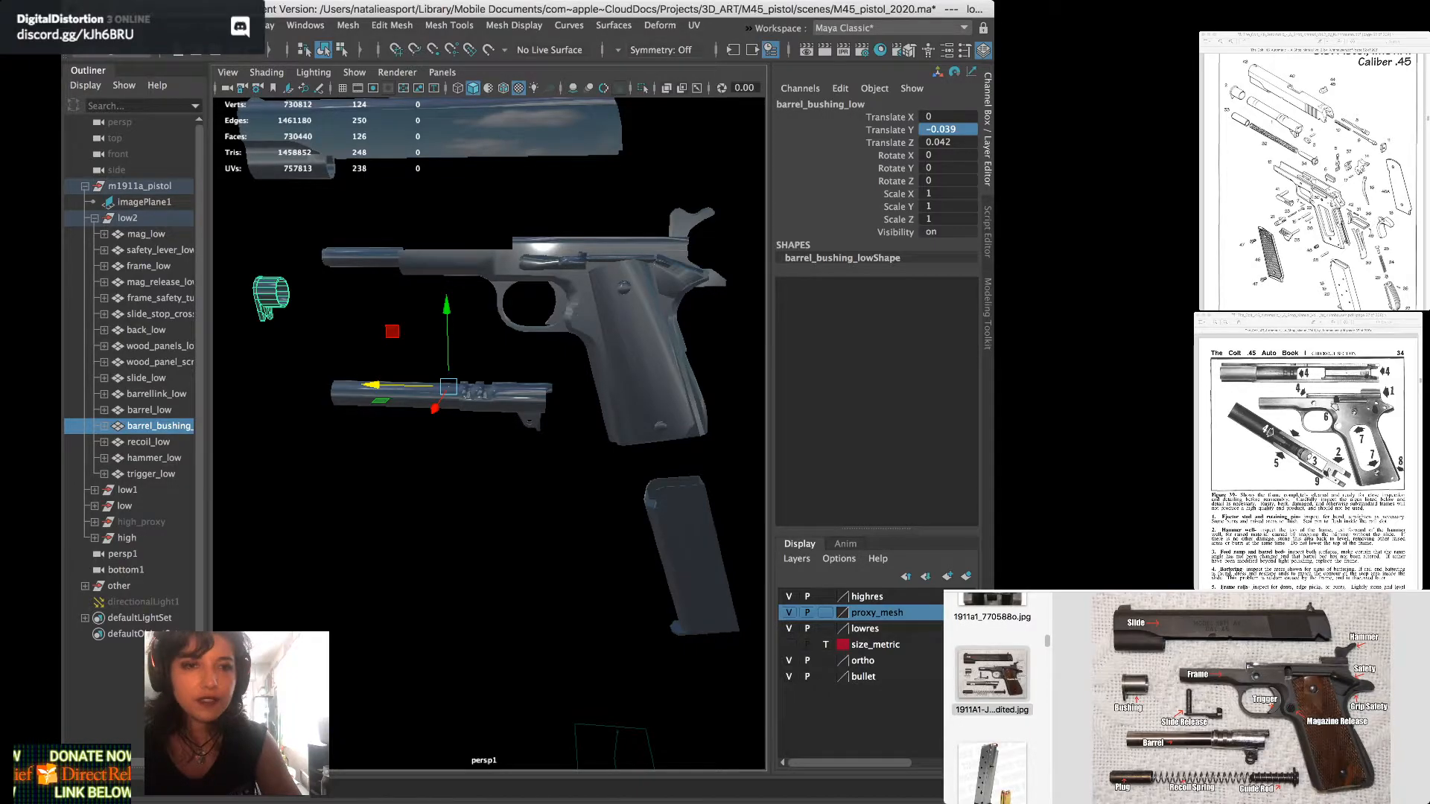
left_click(362, 258)
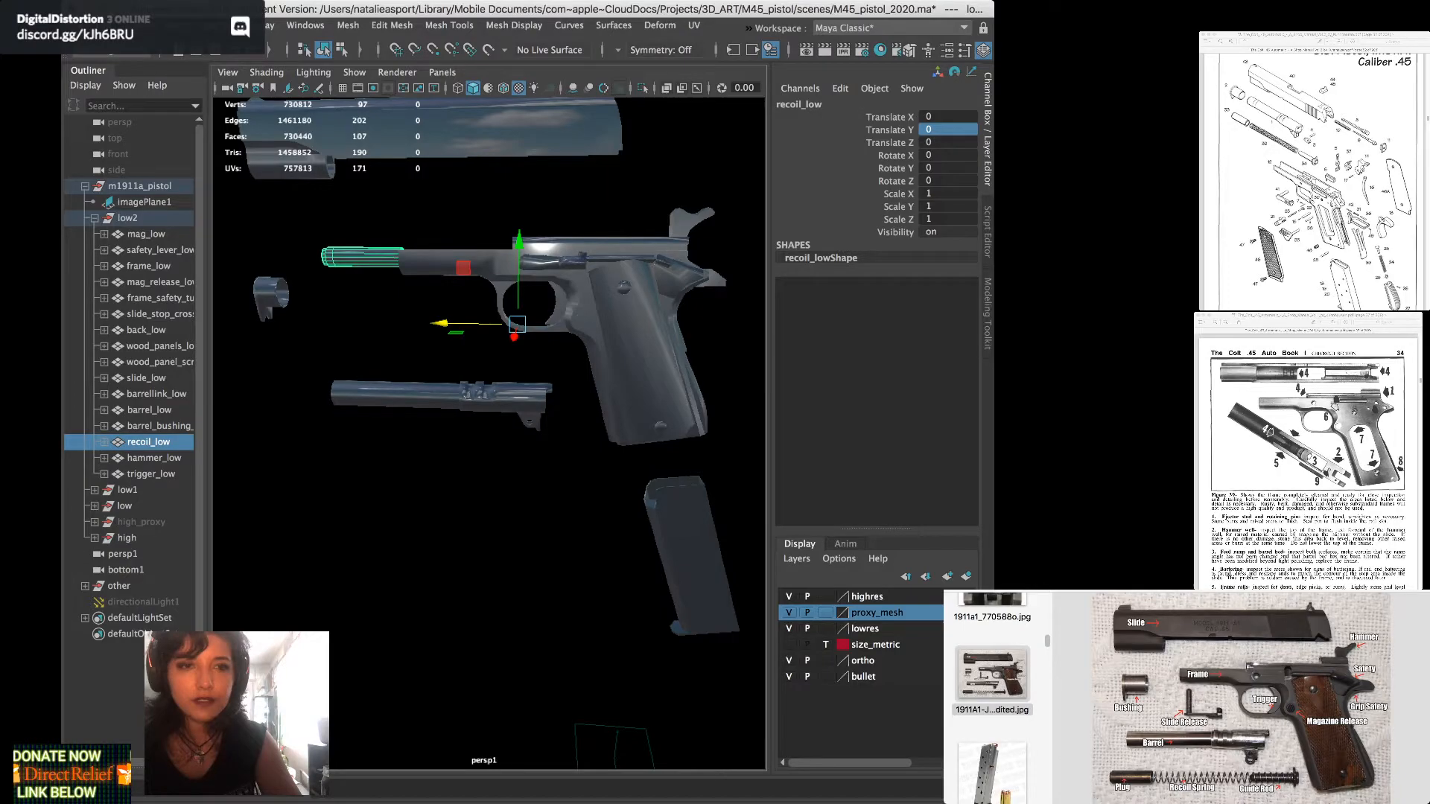
left_click_drag(518, 324, 460, 323)
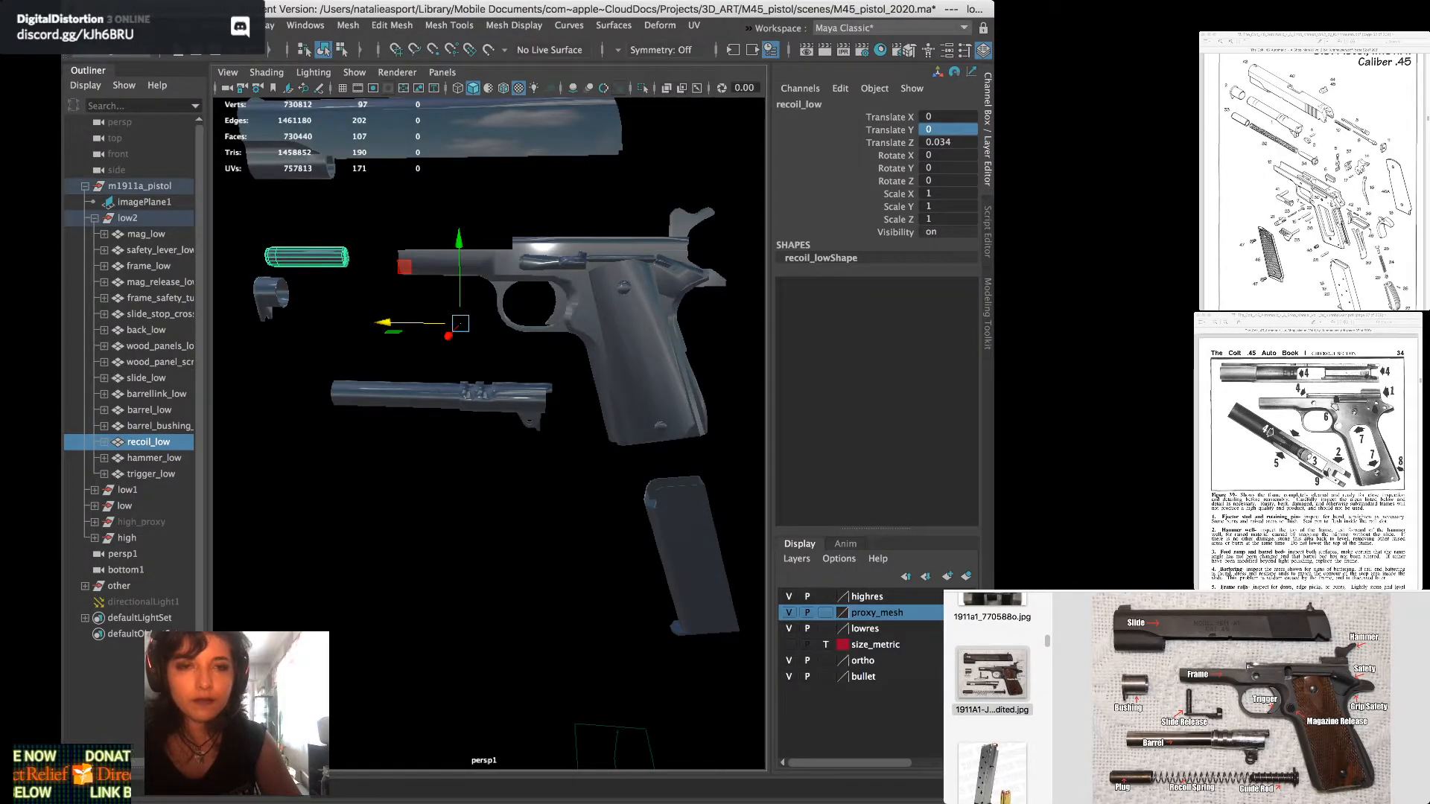
Move slide_stop_crosspin_low forward and down off the frame, to about -0.035 in Translate Y and 0.09 in Translate Z
left_click(555, 261)
left_click_drag(555, 260, 477, 317, "alt")
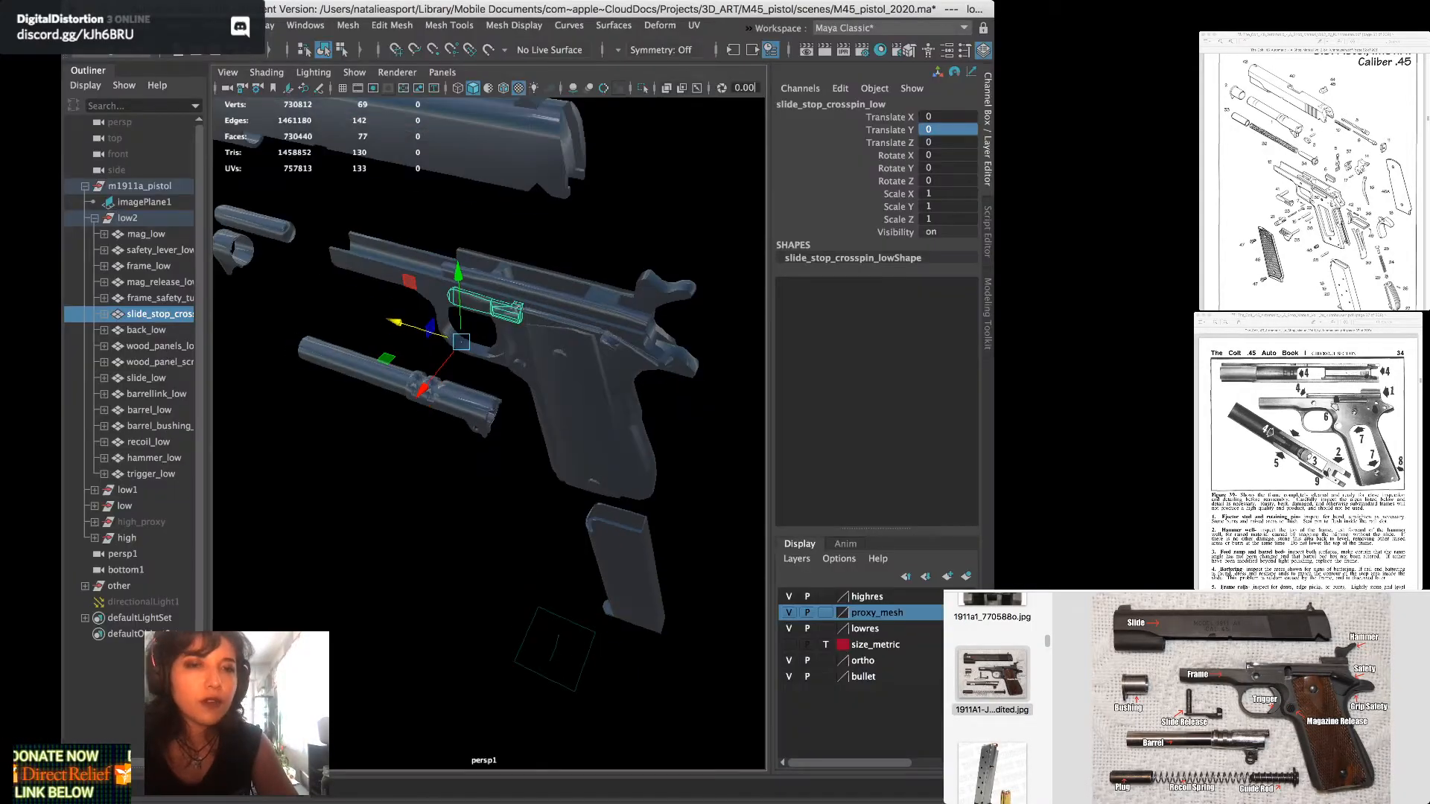
key("e")
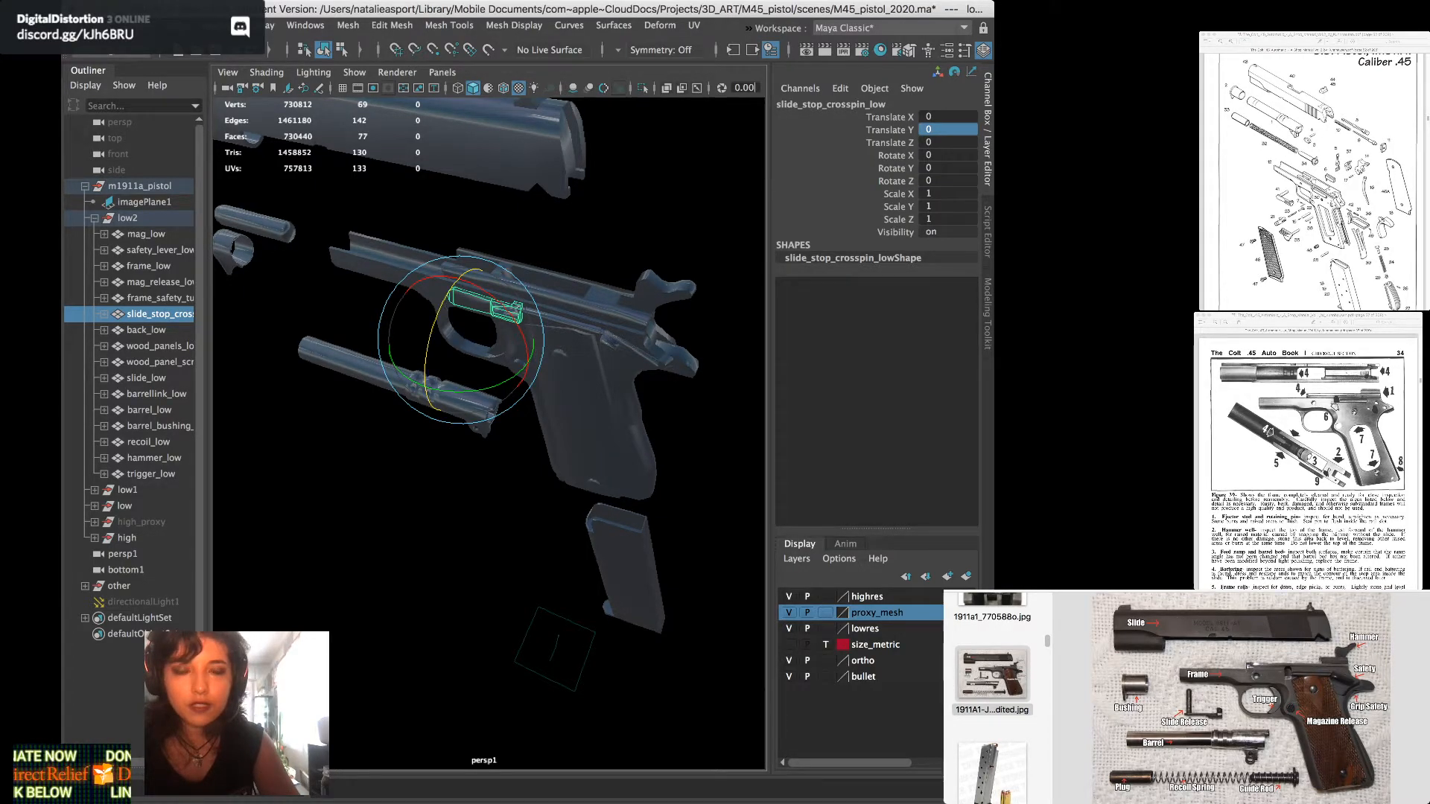
left_click_drag(489, 439, 497, 409, "alt")
key("w")
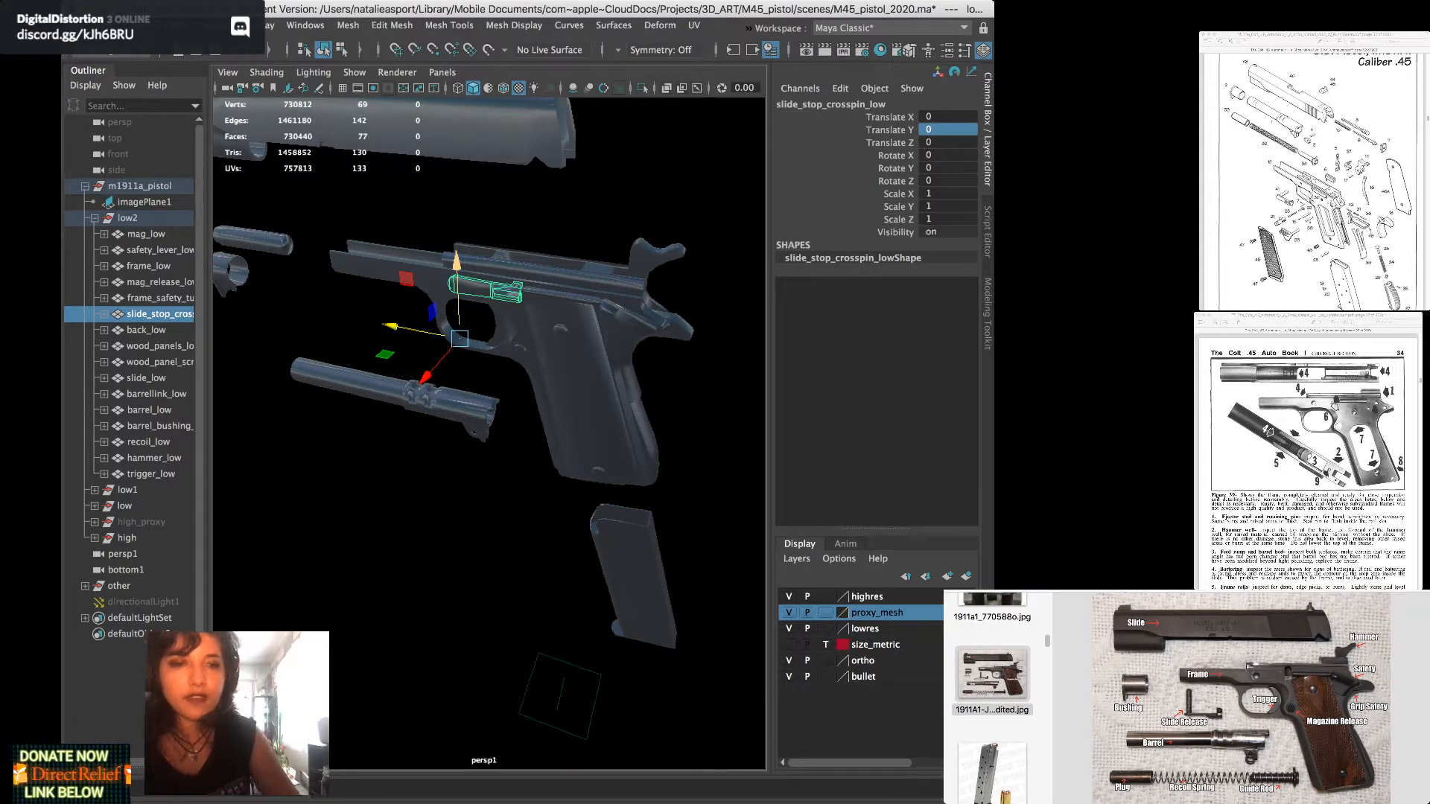
left_click_drag(391, 327, 251, 299)
left_click_drag(301, 233, 310, 276)
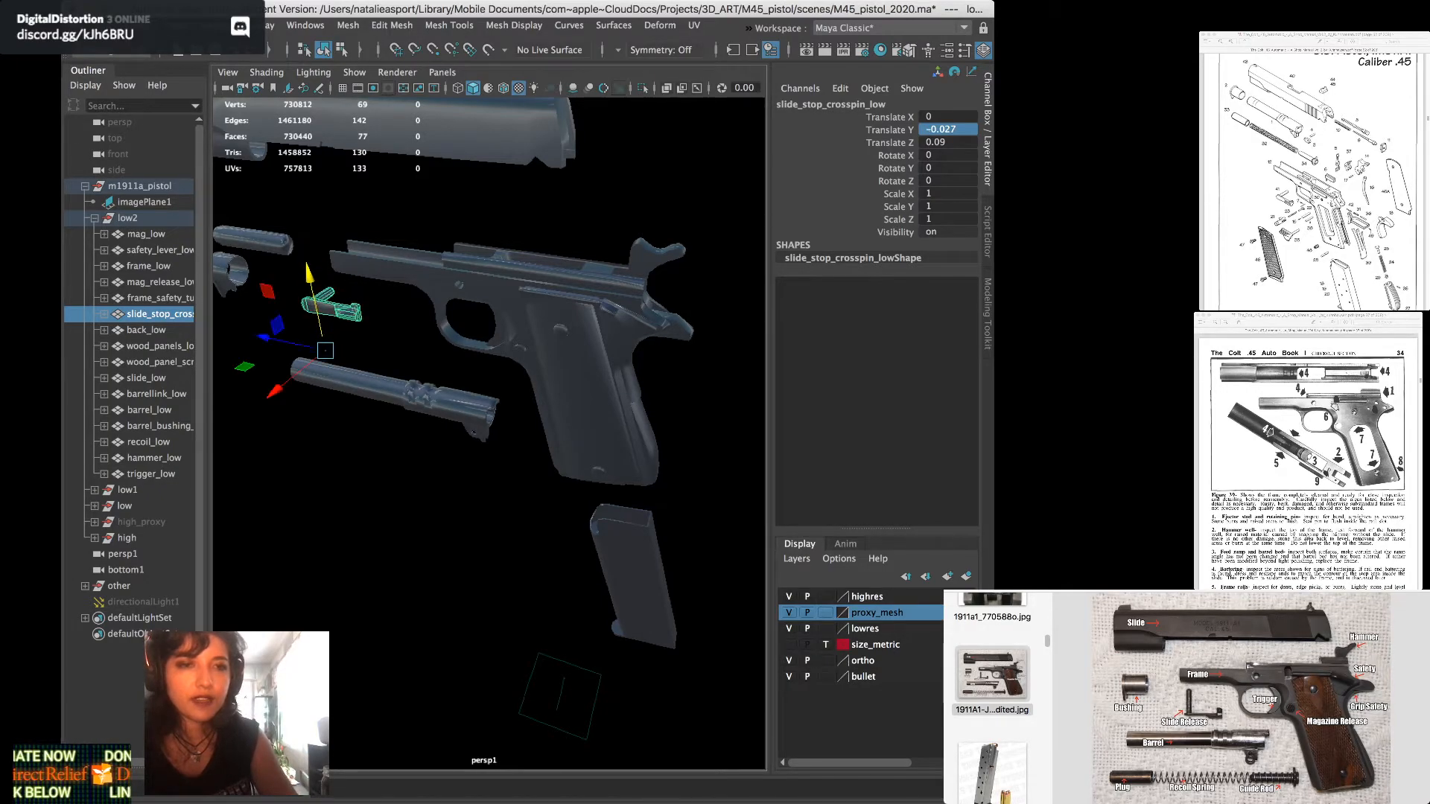
left_click_drag(476, 417, 480, 380, "alt")
middle_click_drag(480, 380, 492, 391, "alt")
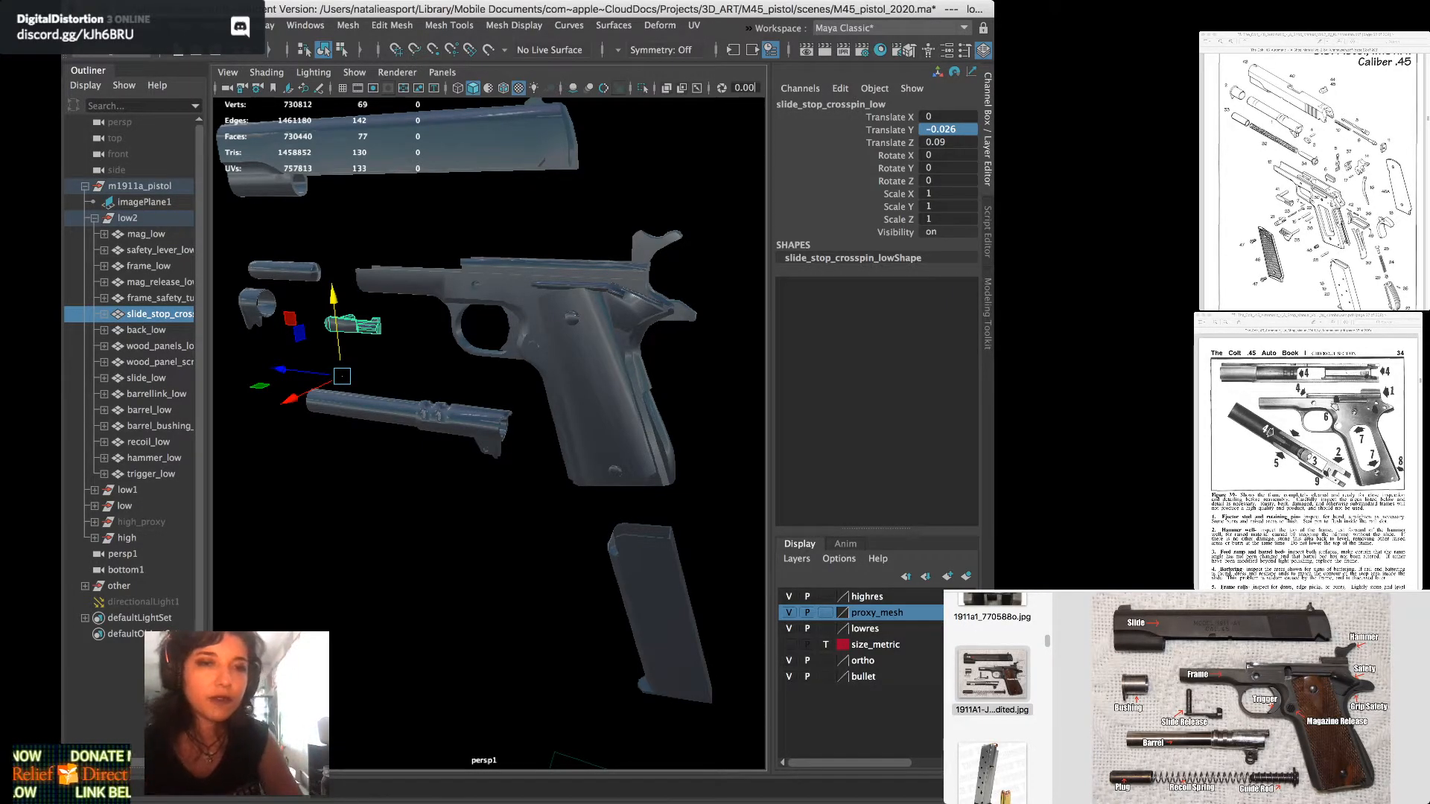
left_click_drag(484, 432, 451, 399, "alt")
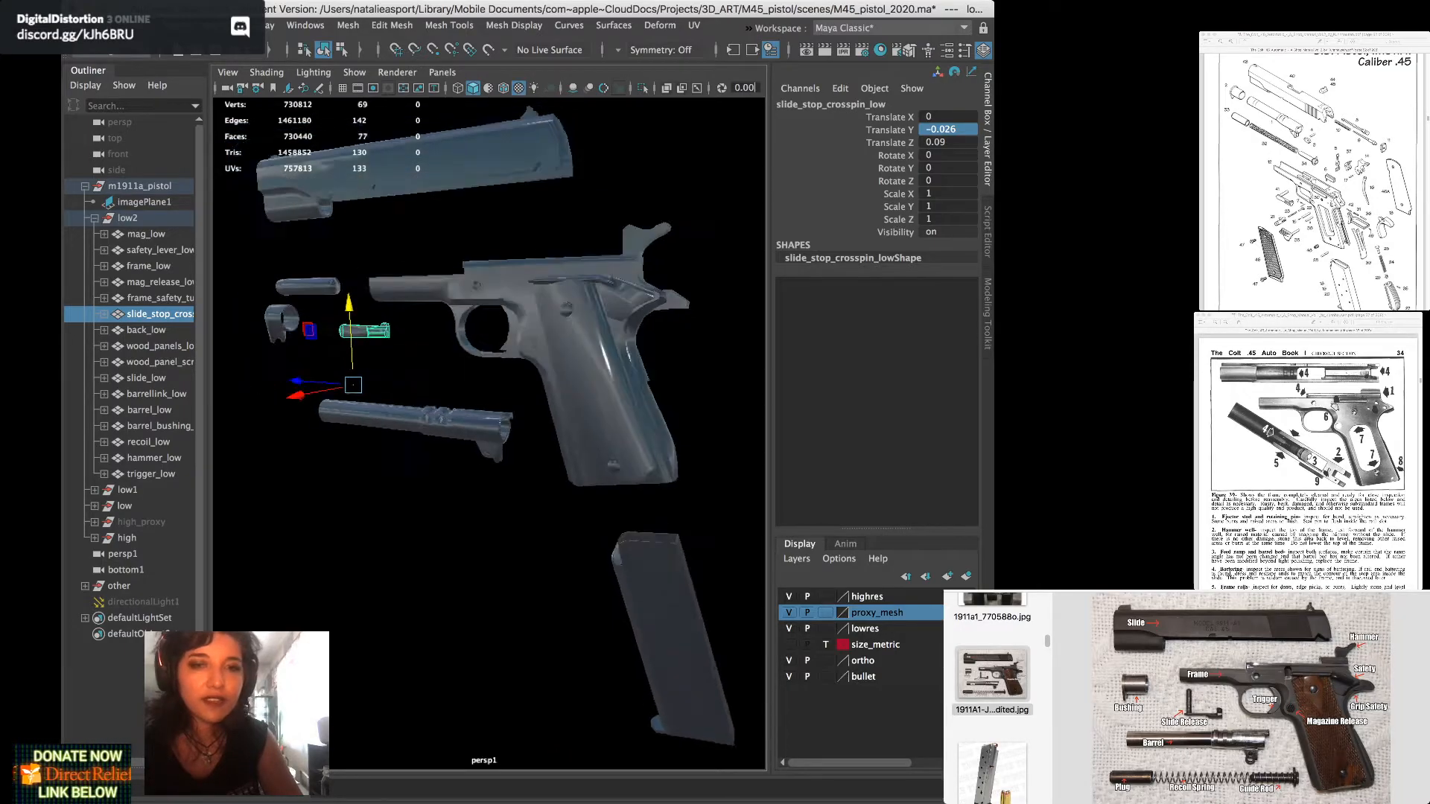
left_click_drag(349, 304, 349, 315)
middle_click_drag(349, 316, 328, 326, "alt")
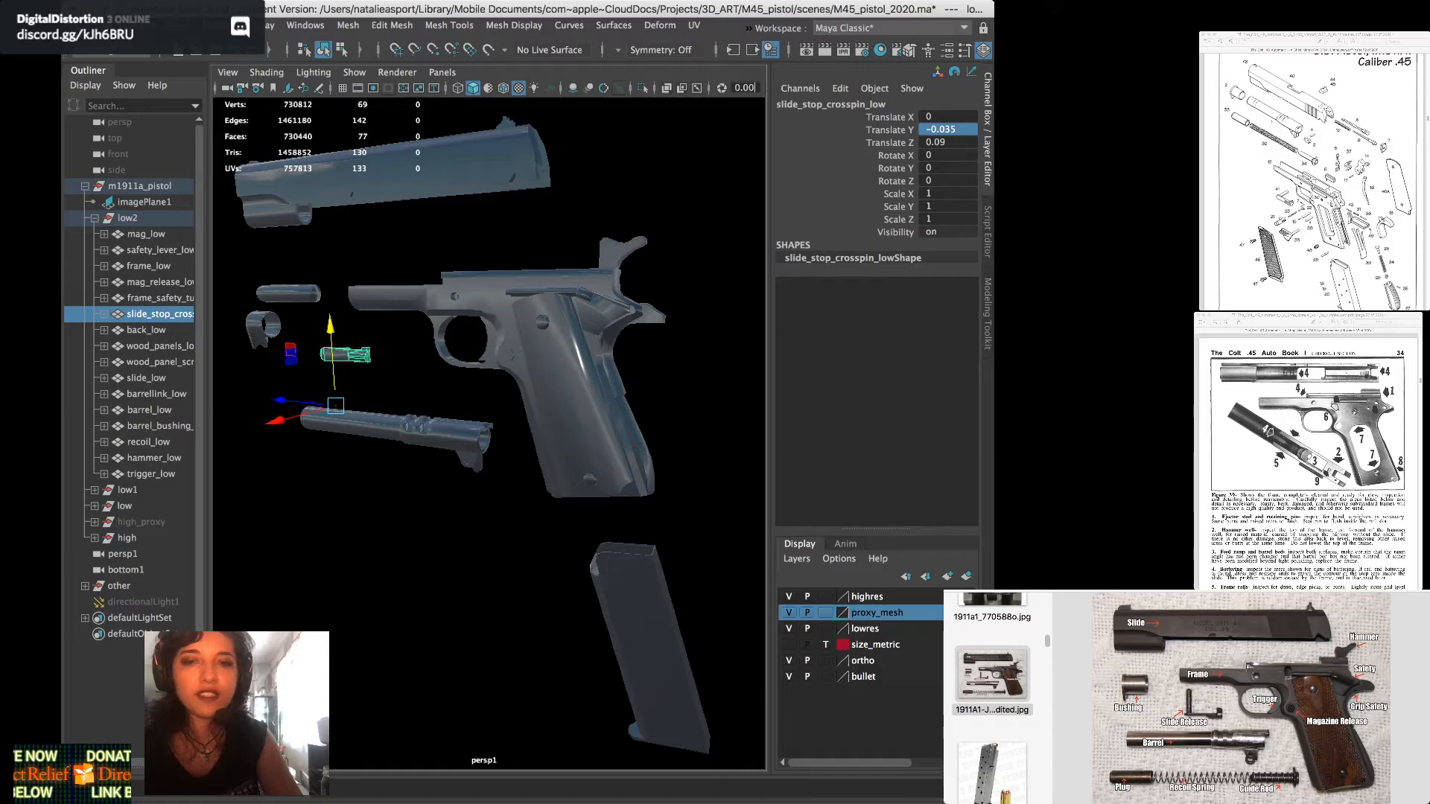
Move hammer_low up and back off the frame, to about 0.03 in Translate Y and -0.035 in Translate Z
left_click_drag(477, 417, 445, 439, "alt")
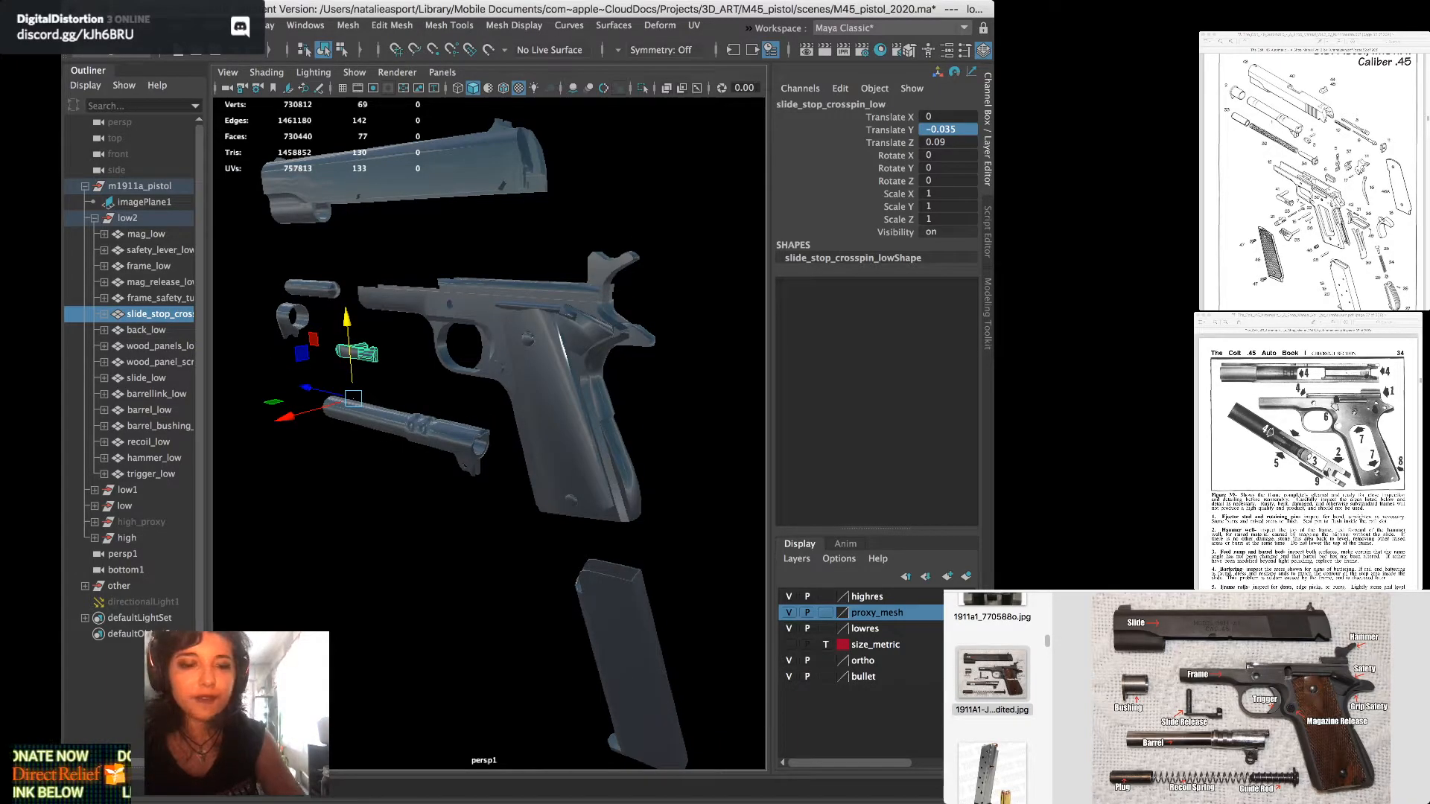
left_click(602, 270)
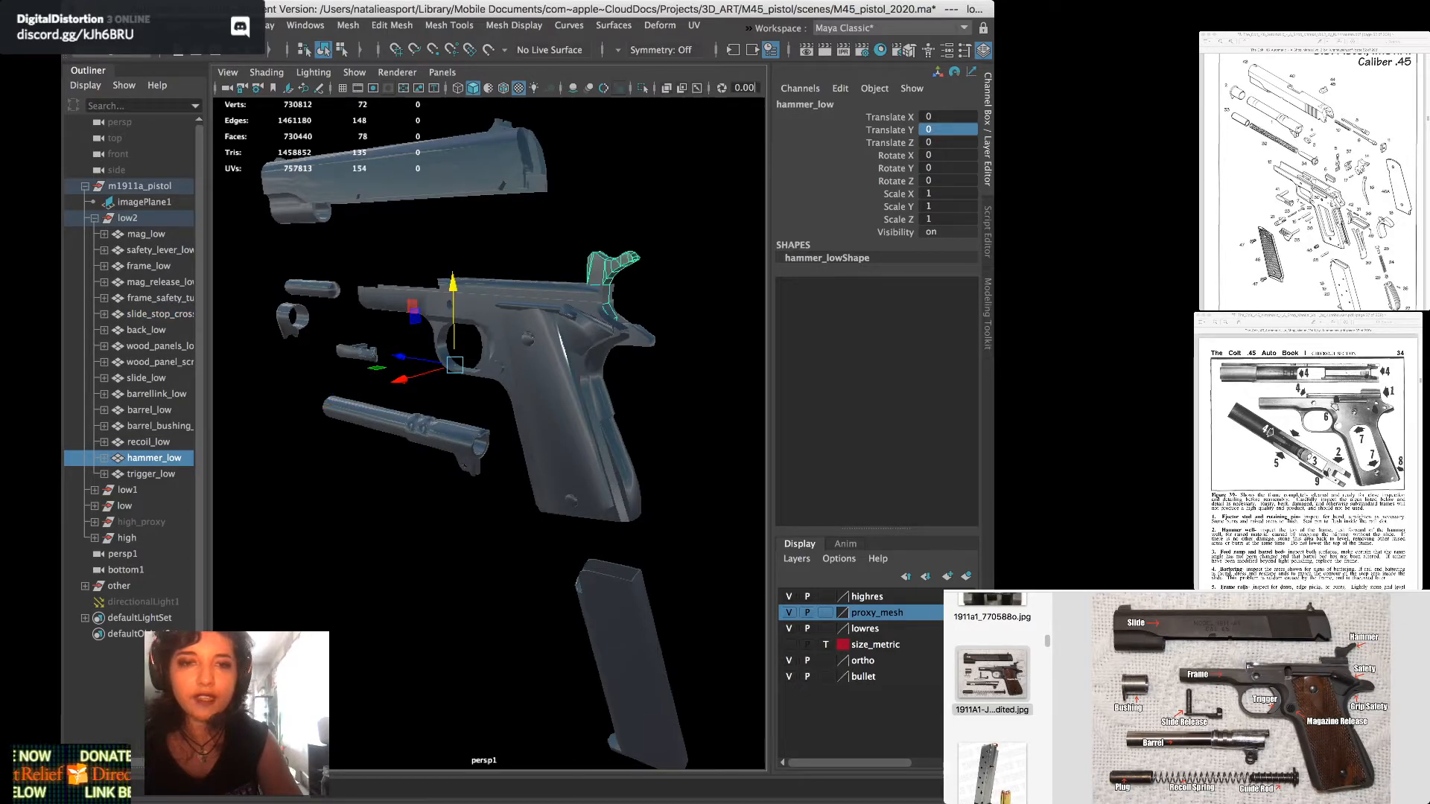
left_click_drag(447, 432, 472, 415, "alt")
left_click_drag(451, 286, 448, 232)
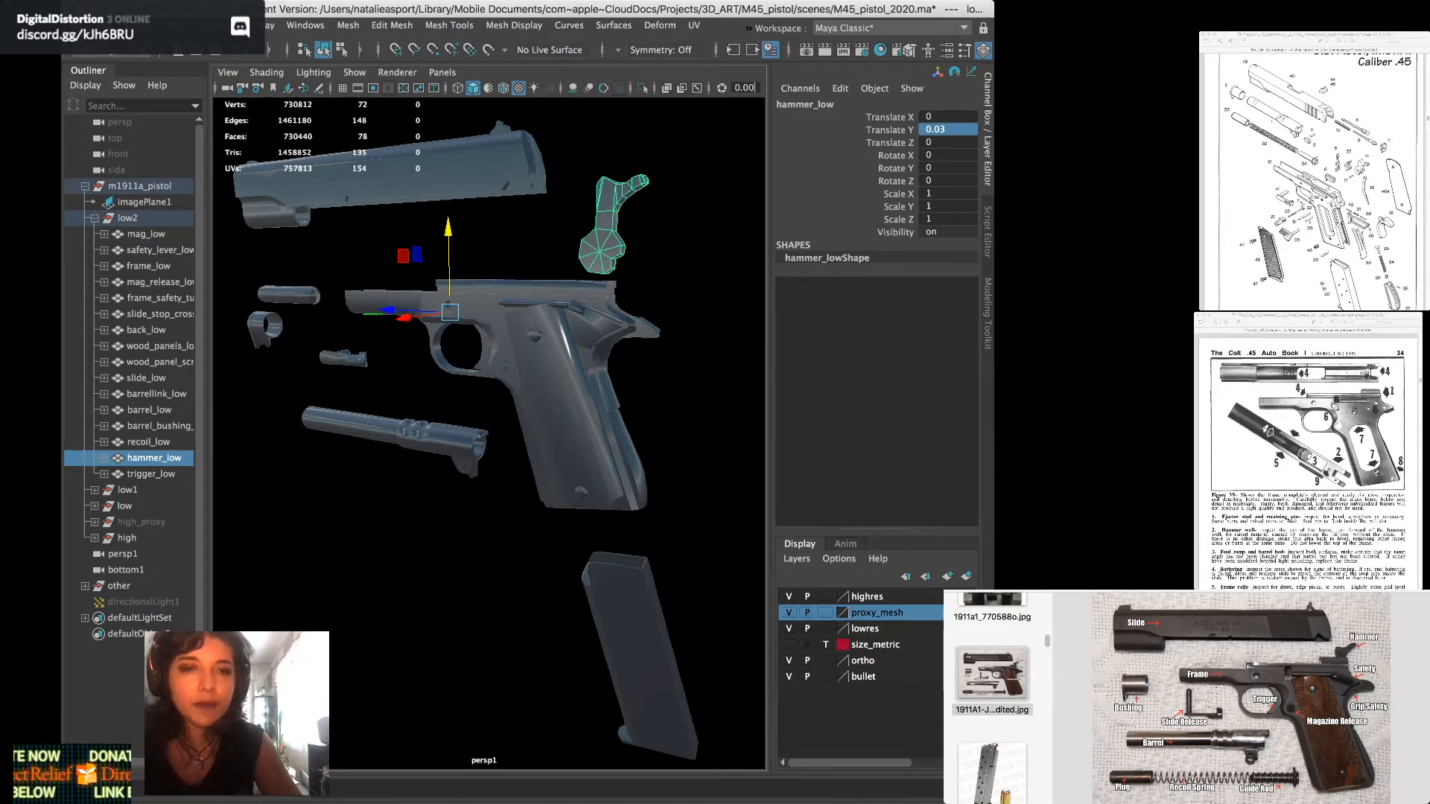
mouse_move(506, 417)
left_mouse_down("alt")
mouse_move(378, 414)
mouse_move(514, 414)
left_mouse_up("alt")
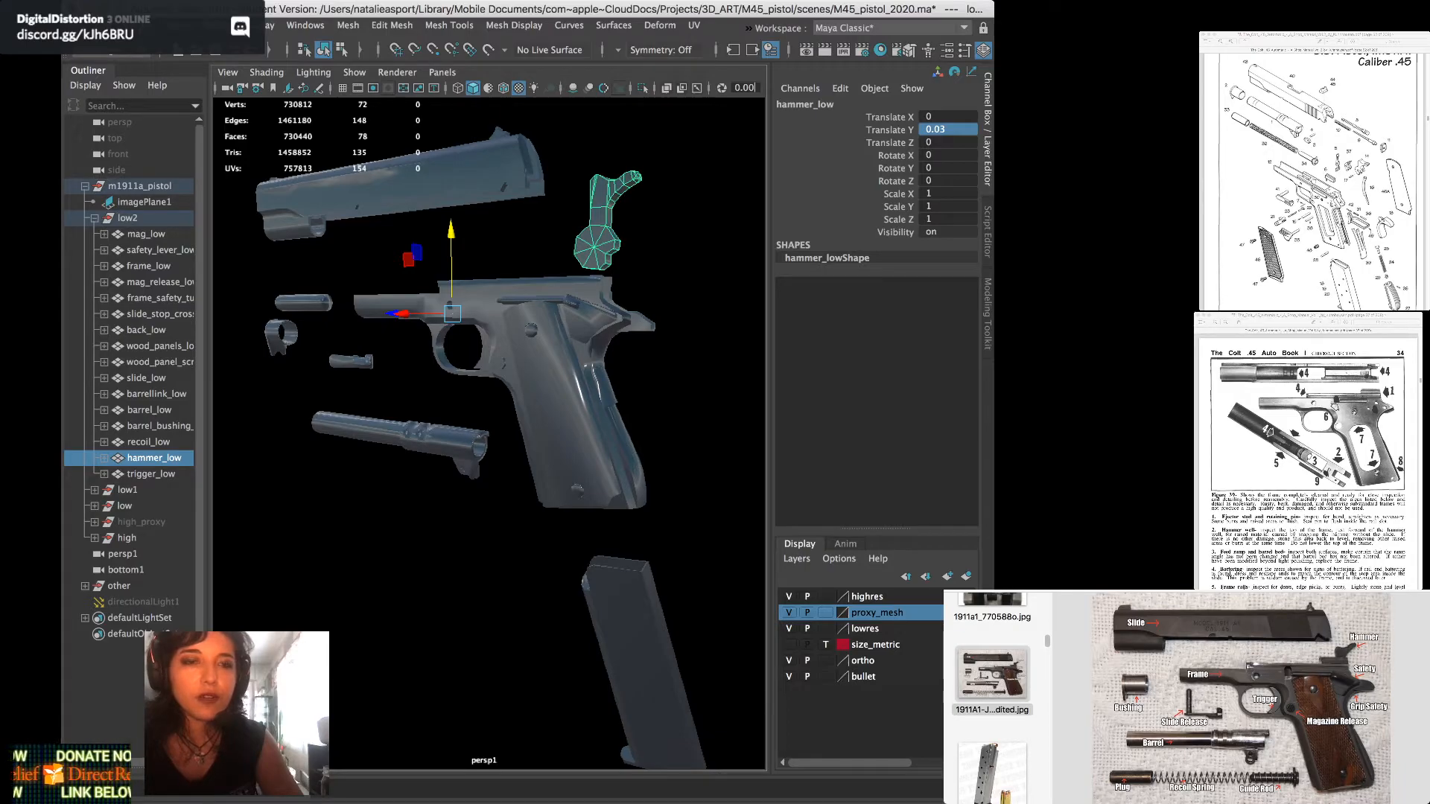
left_click_drag(447, 413, 493, 430, "alt")
left_click_drag(382, 307, 443, 311)
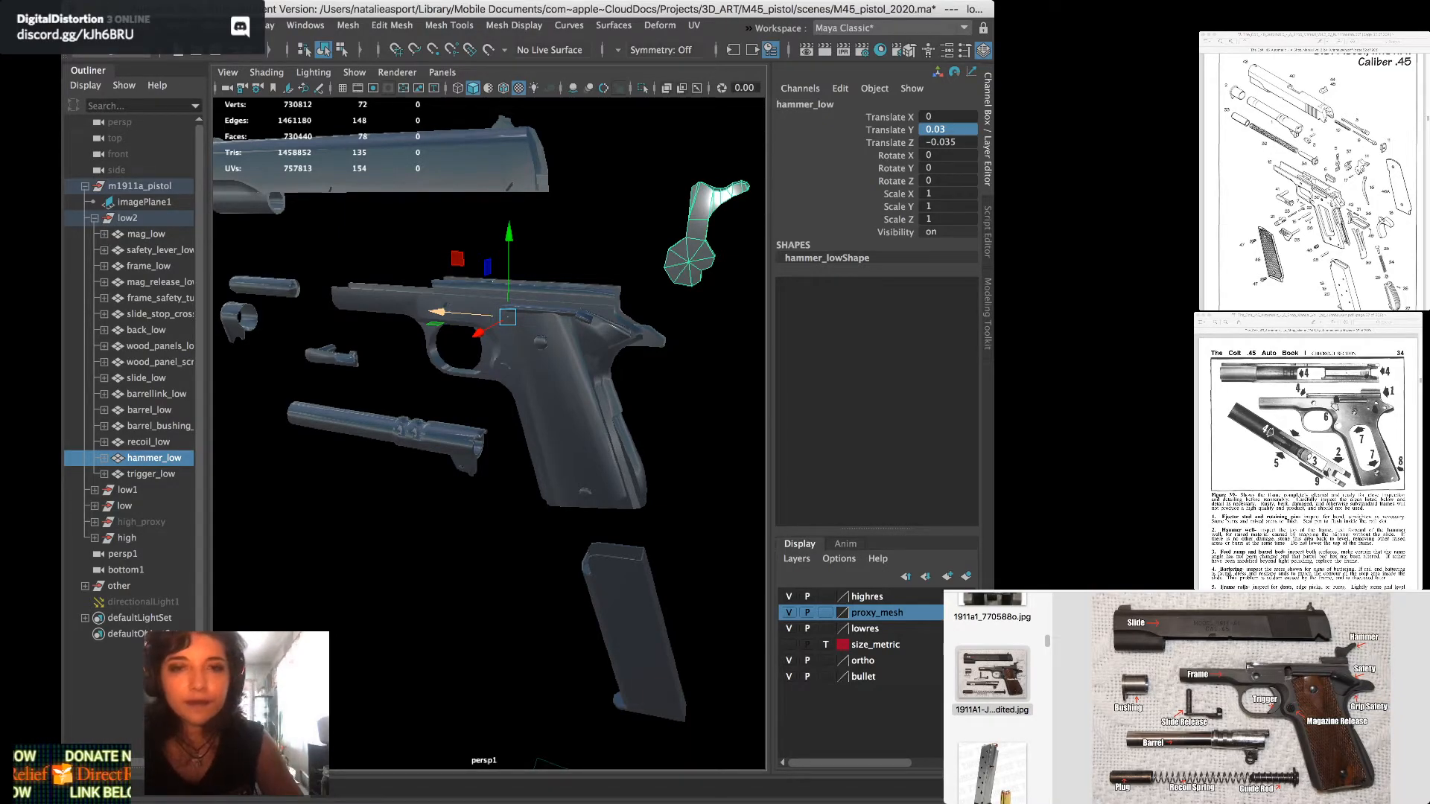
left_click_drag(491, 447, 477, 436, "alt")
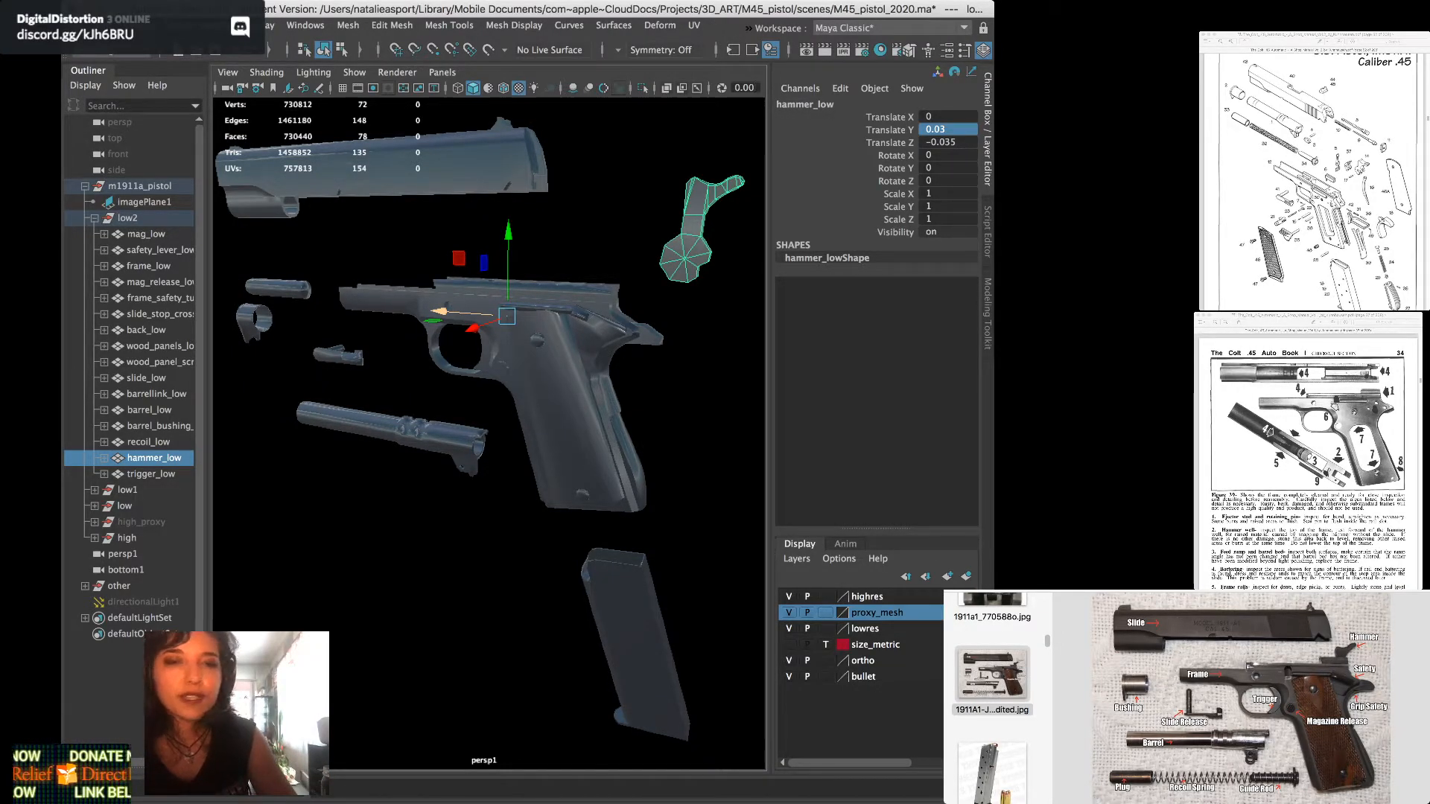
mouse_move(491, 432)
left_mouse_down("alt")
mouse_move(498, 460)
mouse_move(476, 456)
left_mouse_up("alt")
Move the wood grip panels together with their screws straight back, well behind the frame's grip
left_click(600, 320)
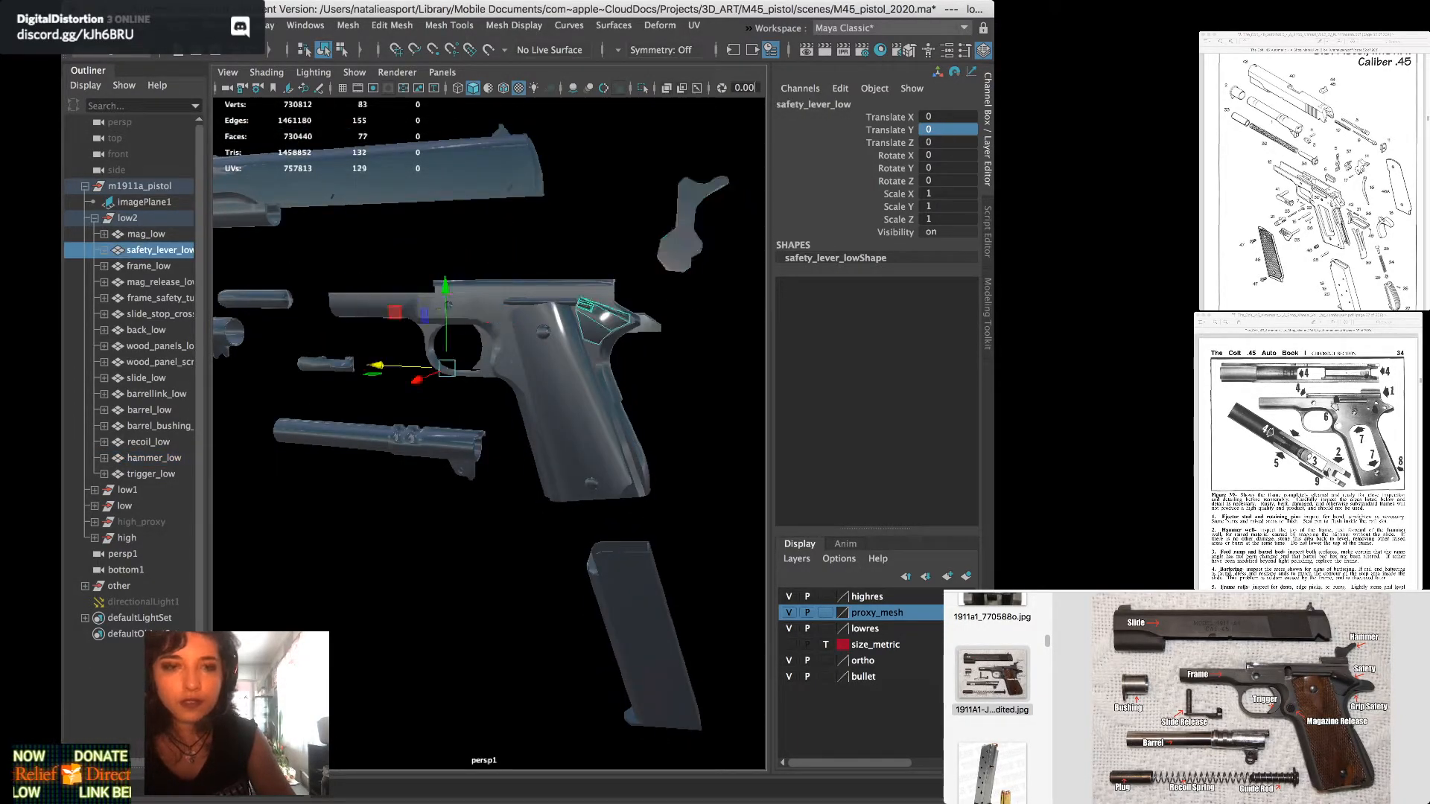
scroll(601, 320, "down", 4)
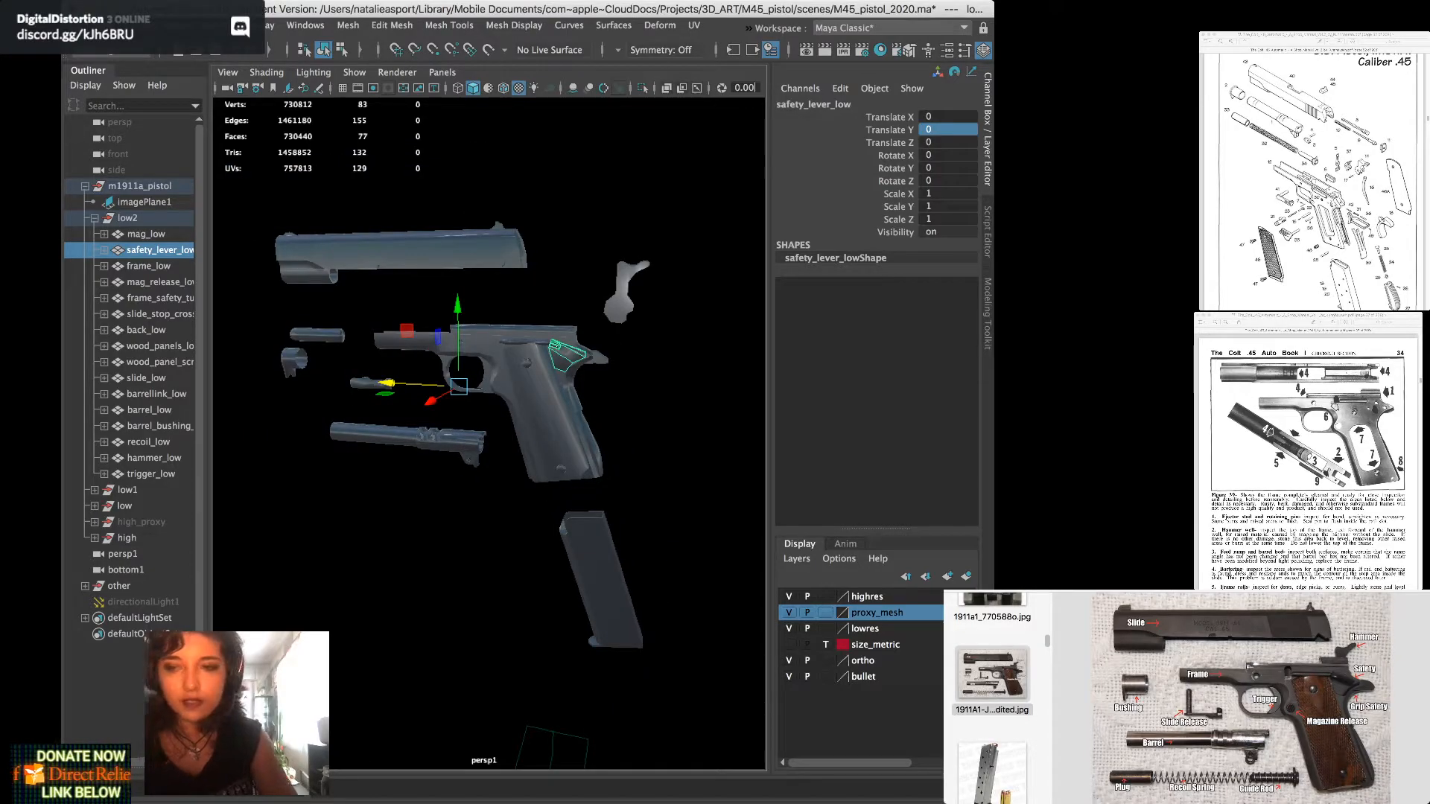
left_click(548, 414)
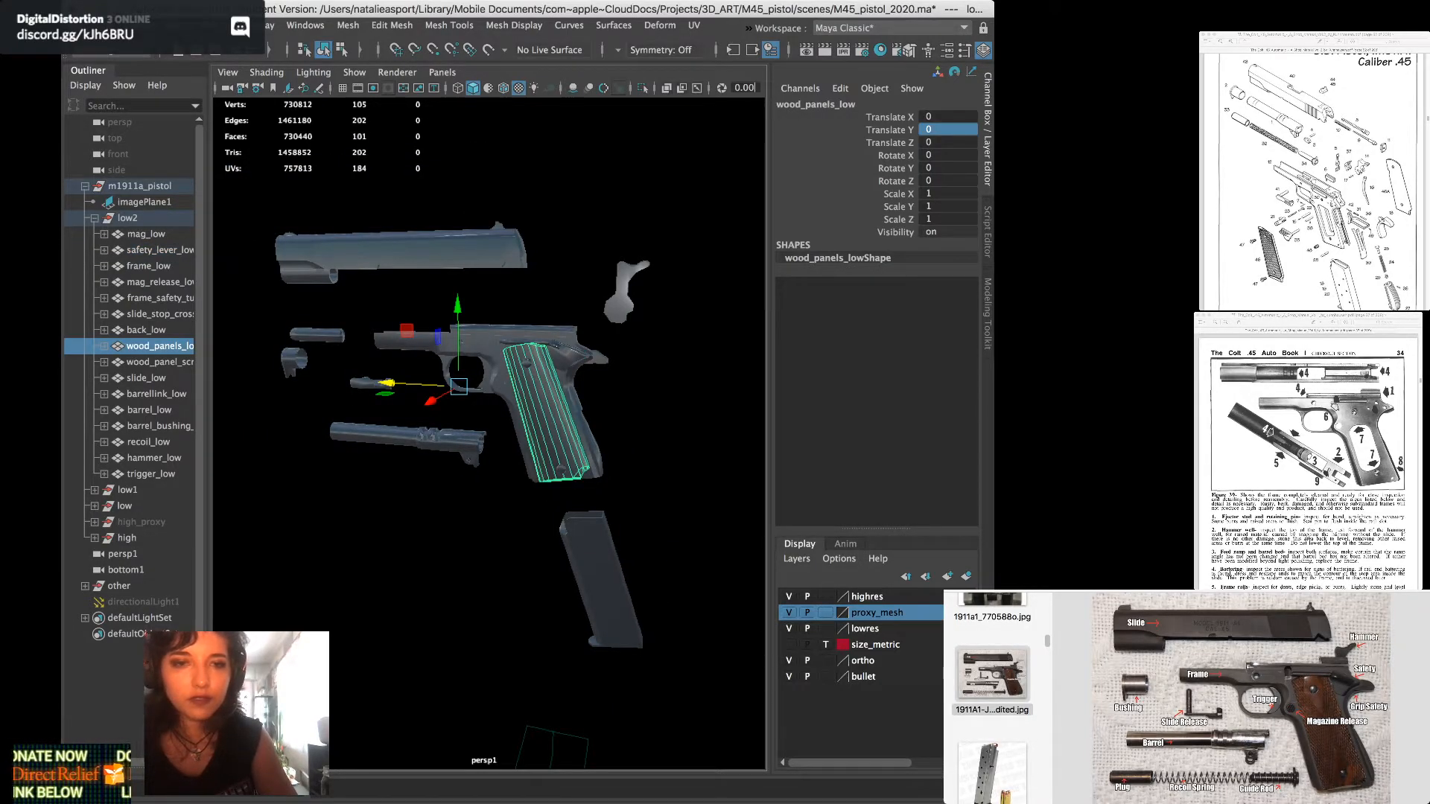
left_click_drag(549, 414, 522, 417, "alt")
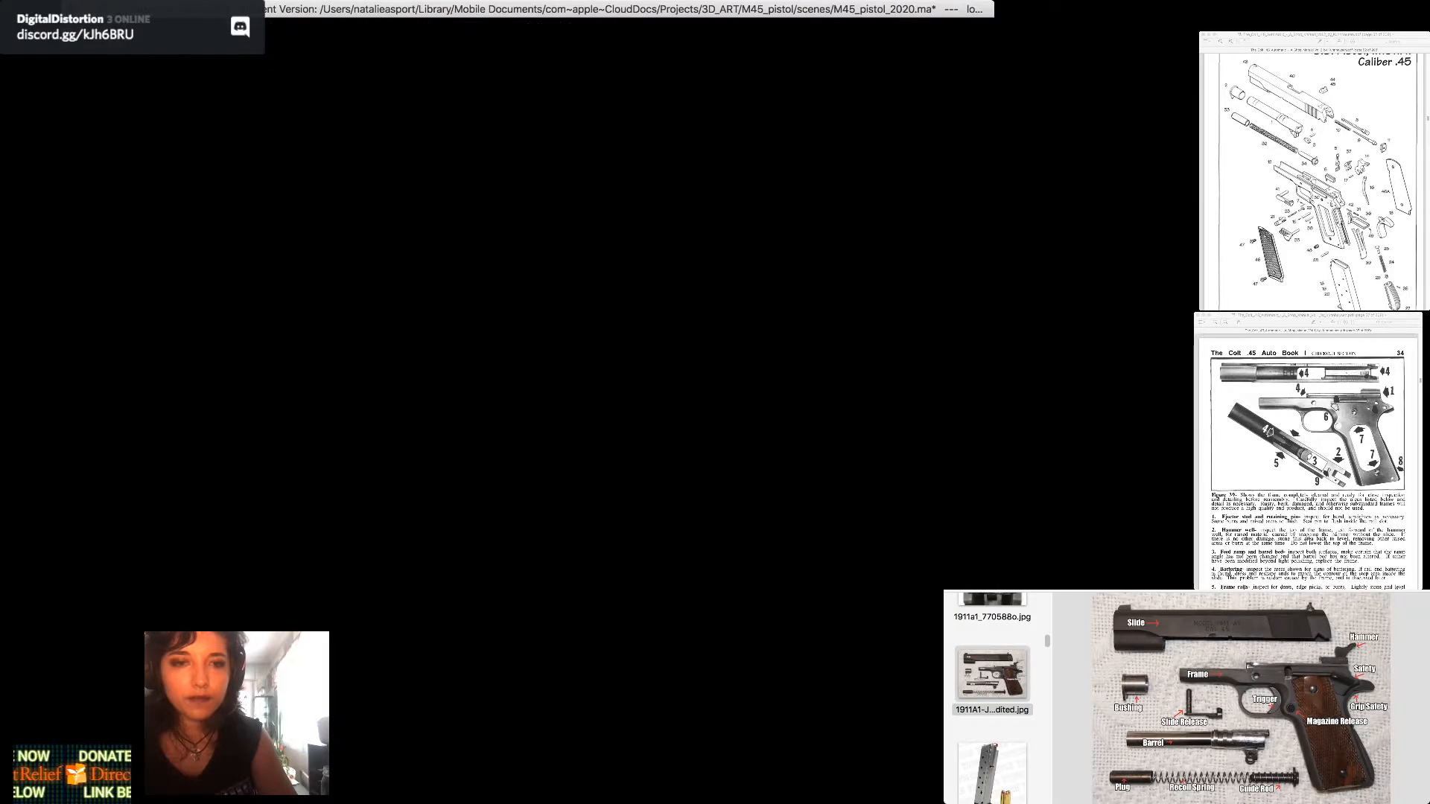
scroll(521, 373, "up", 4)
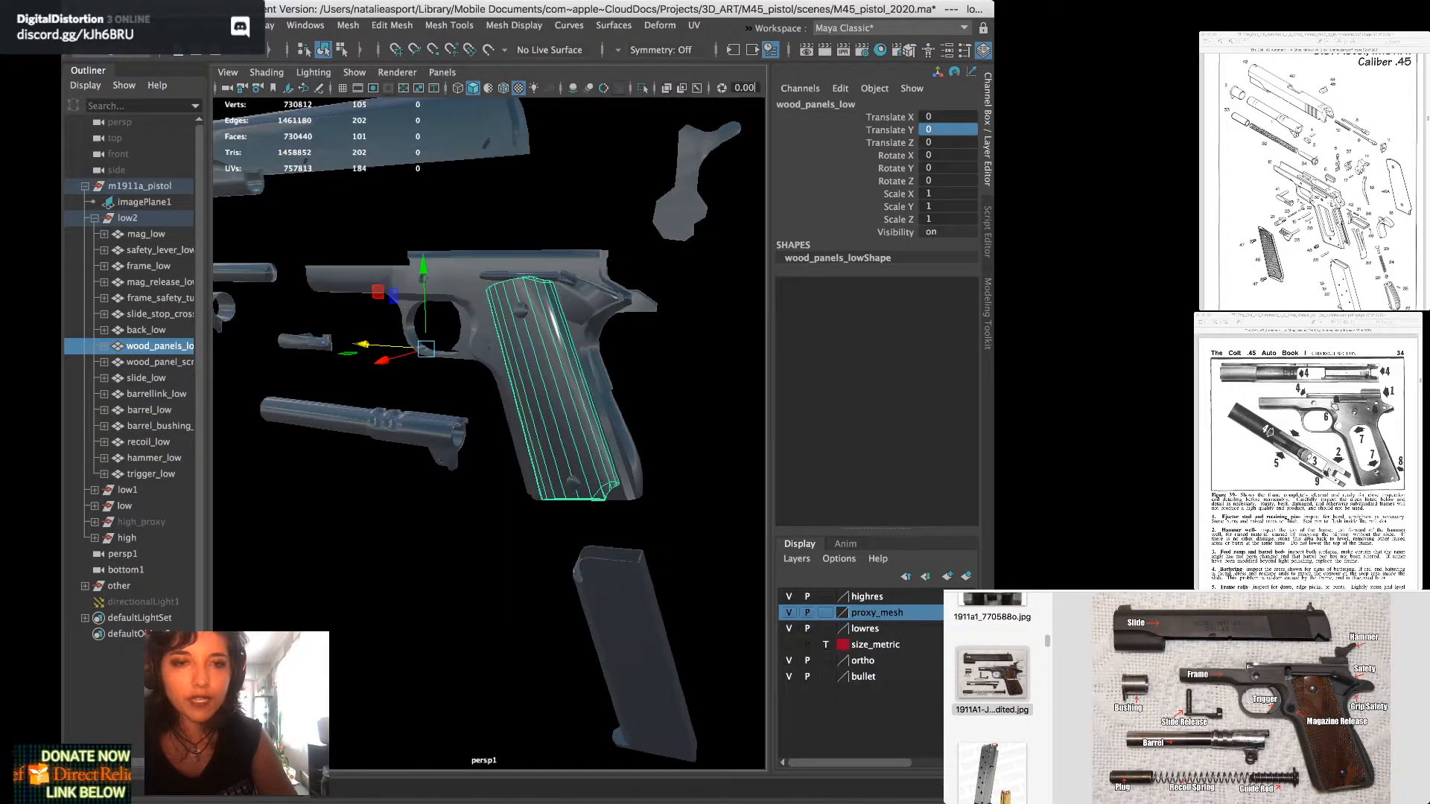
left_click(522, 310)
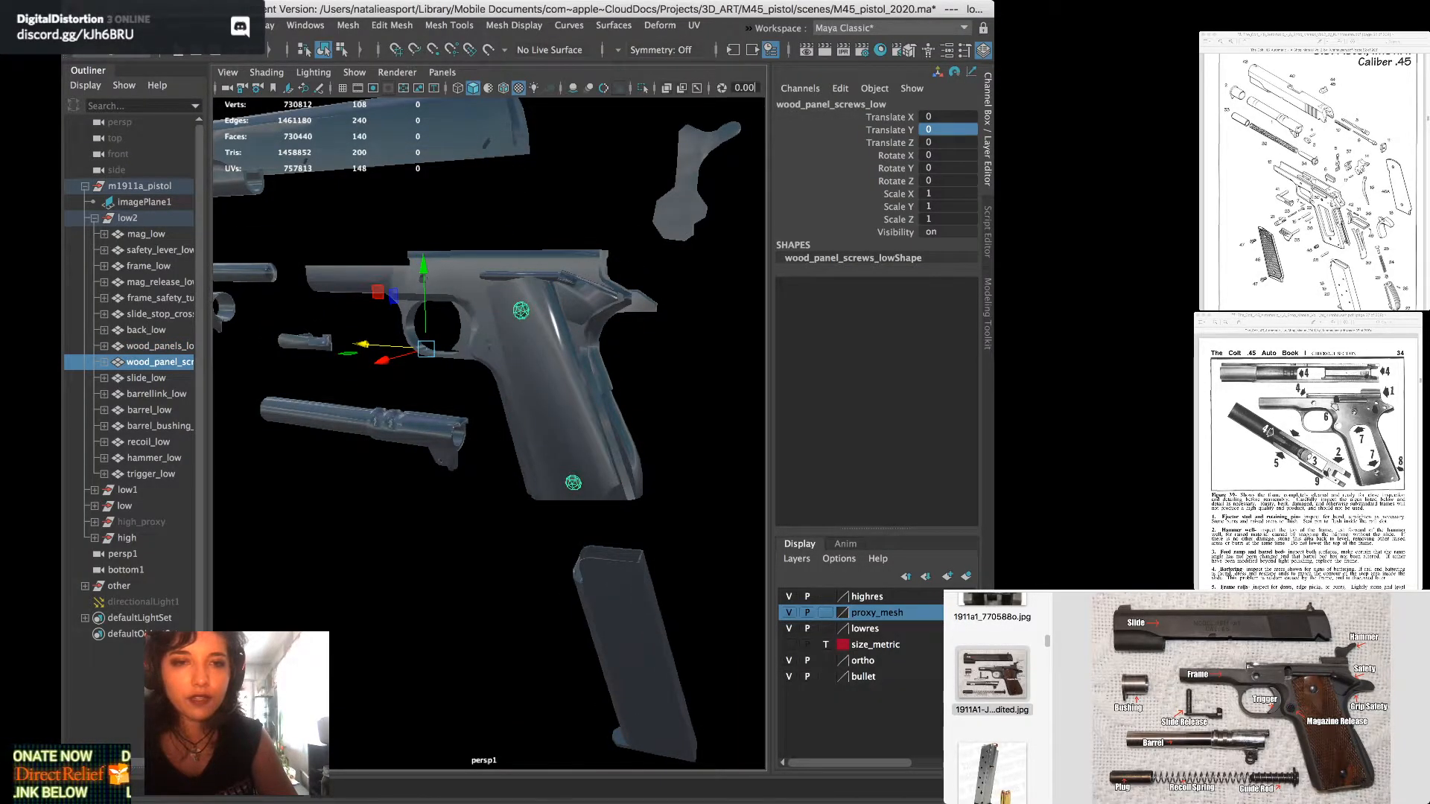
left_click(543, 395, "shift")
left_click_drag(544, 395, 648, 391, "alt")
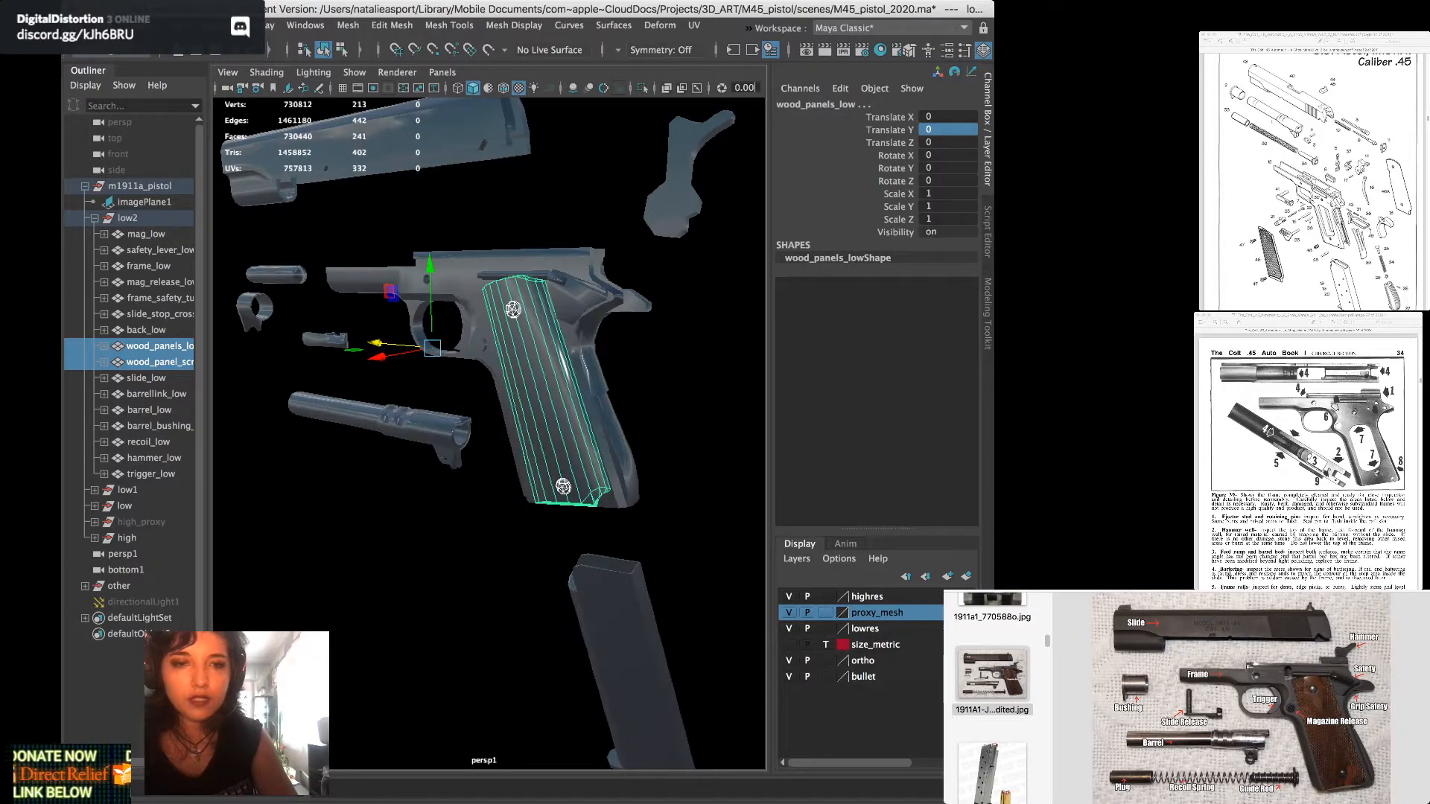
scroll(489, 432, "down", 5)
scroll(489, 432, "up", 5)
left_click_drag(484, 403, 555, 402, "alt")
scroll(489, 434, "down", 4)
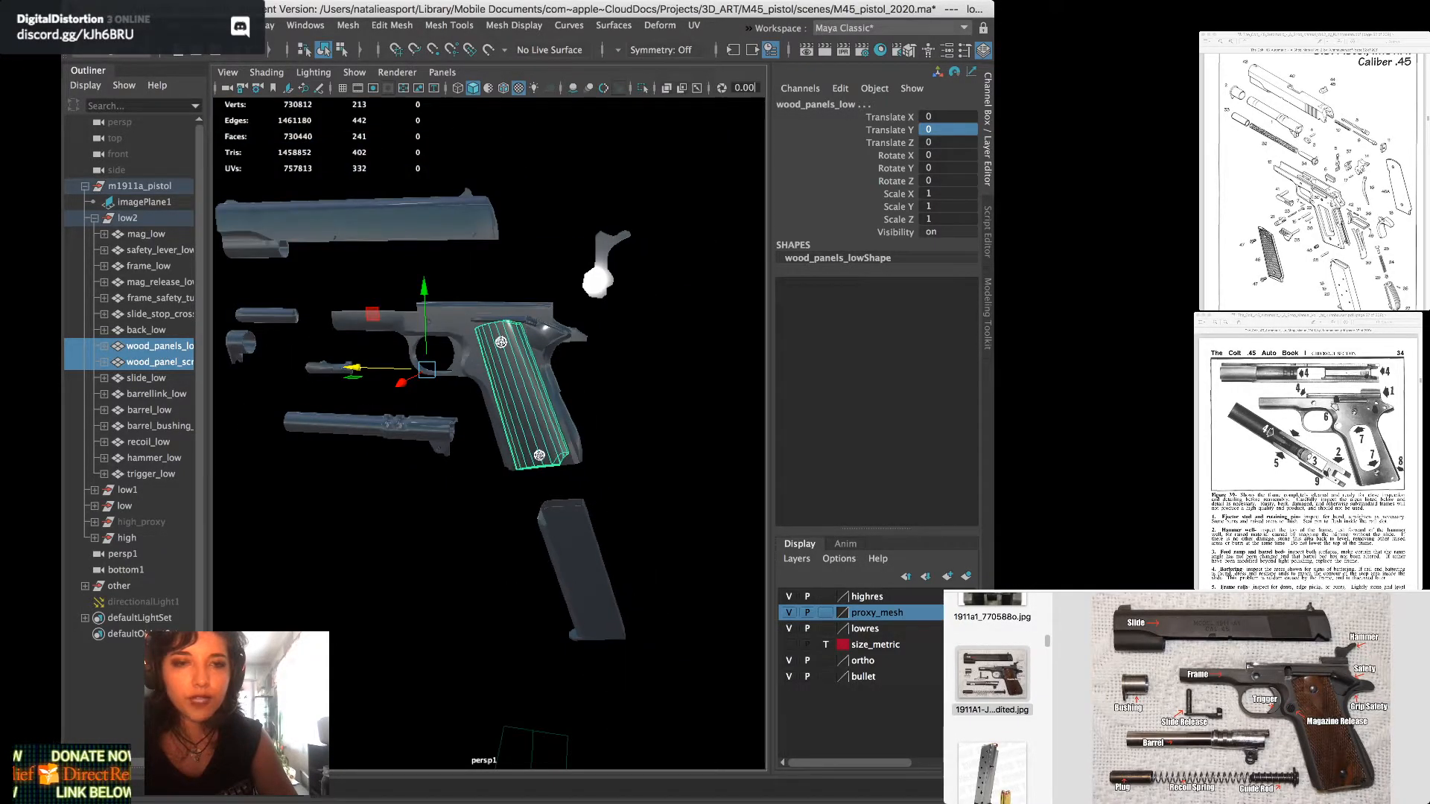
left_click_drag(353, 367, 607, 355)
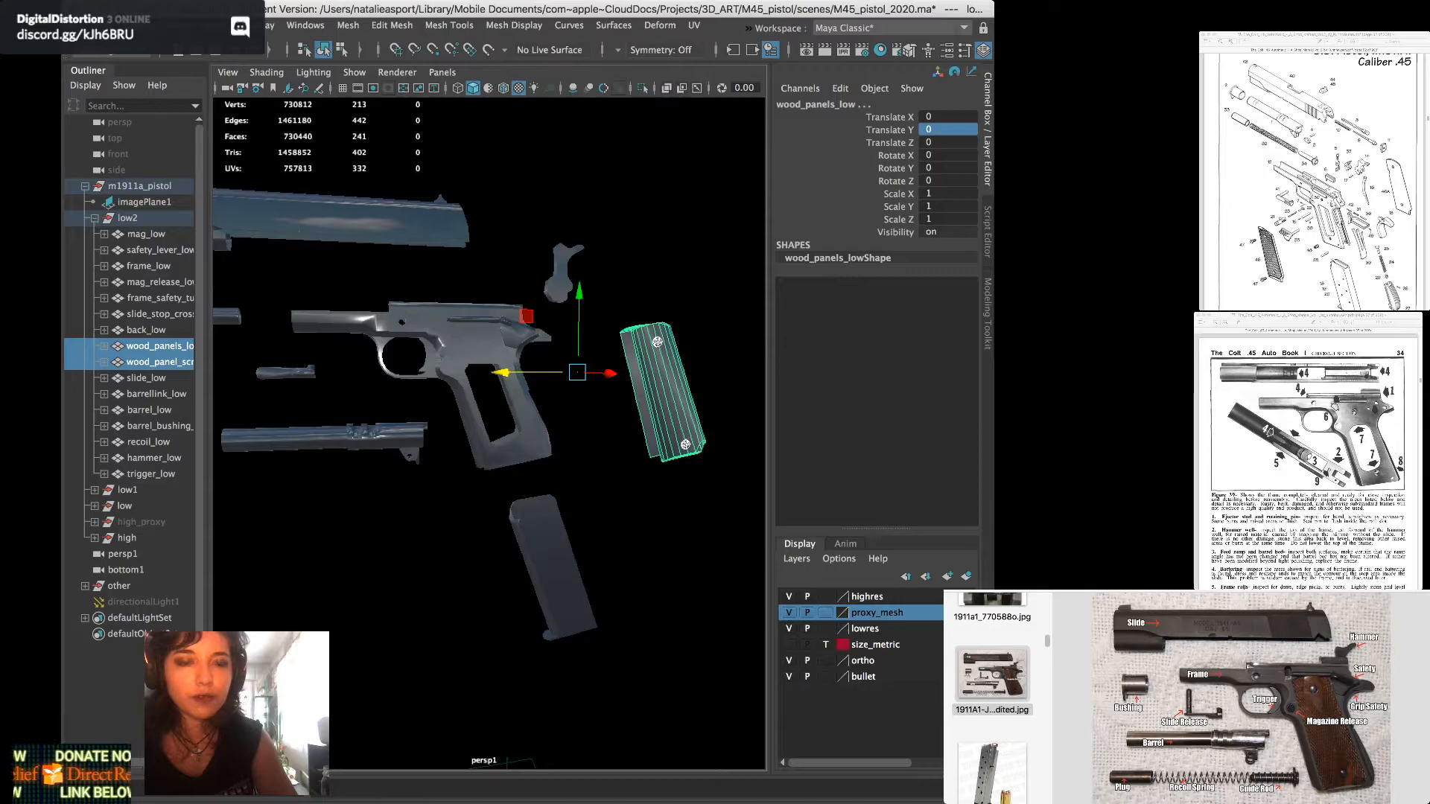
Move trigger_low down and forward to below the barrel, to about -0.111 in Translate Y and 0.041 in Translate Z
left_click(430, 359)
left_click_drag(447, 359, 402, 359, "alt")
left_click_drag(492, 293, 492, 439)
left_click_drag(412, 516, 286, 488)
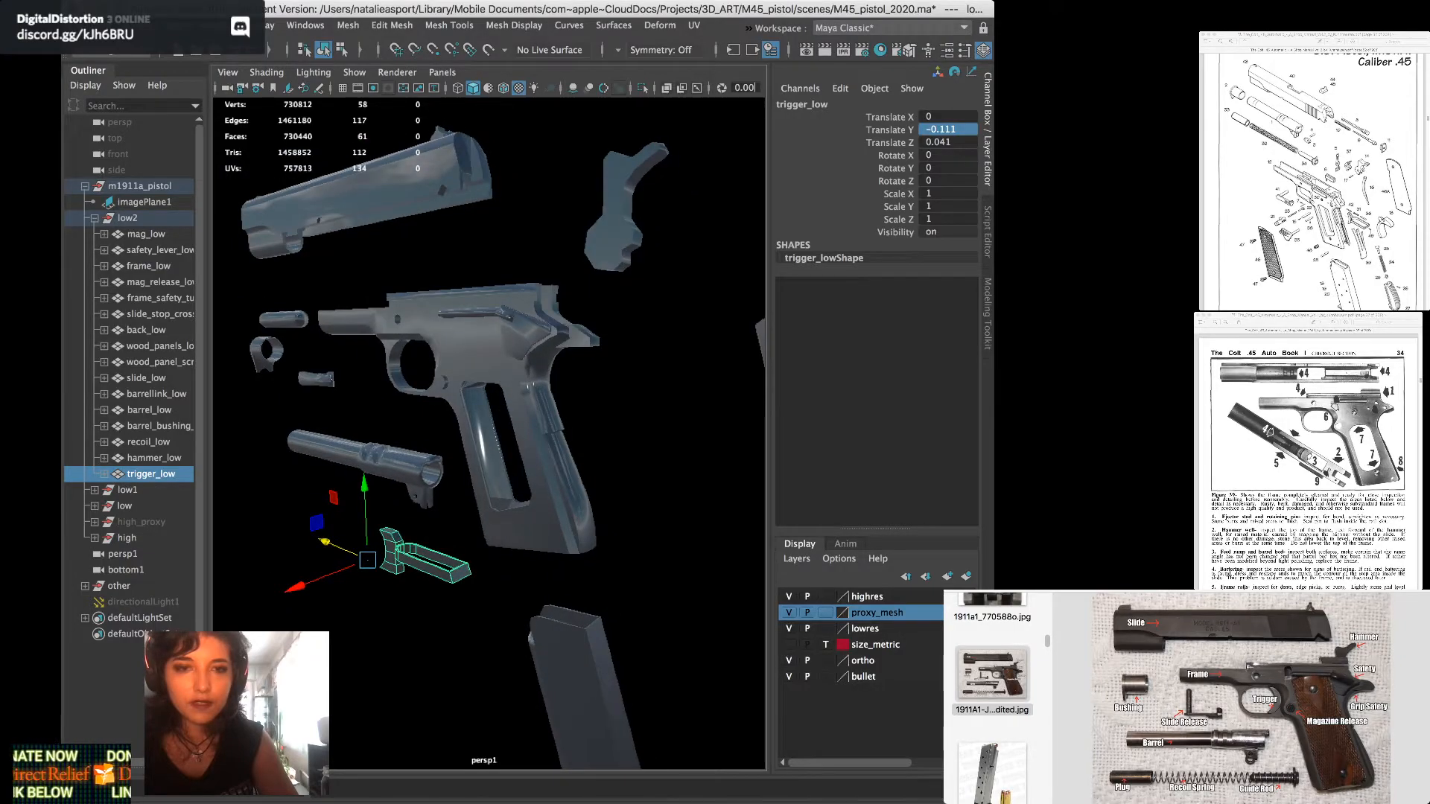
Move back_low backward off the grip, to about -0.046 in Translate Z
left_click(547, 398)
left_click_drag(548, 398, 607, 409, "alt")
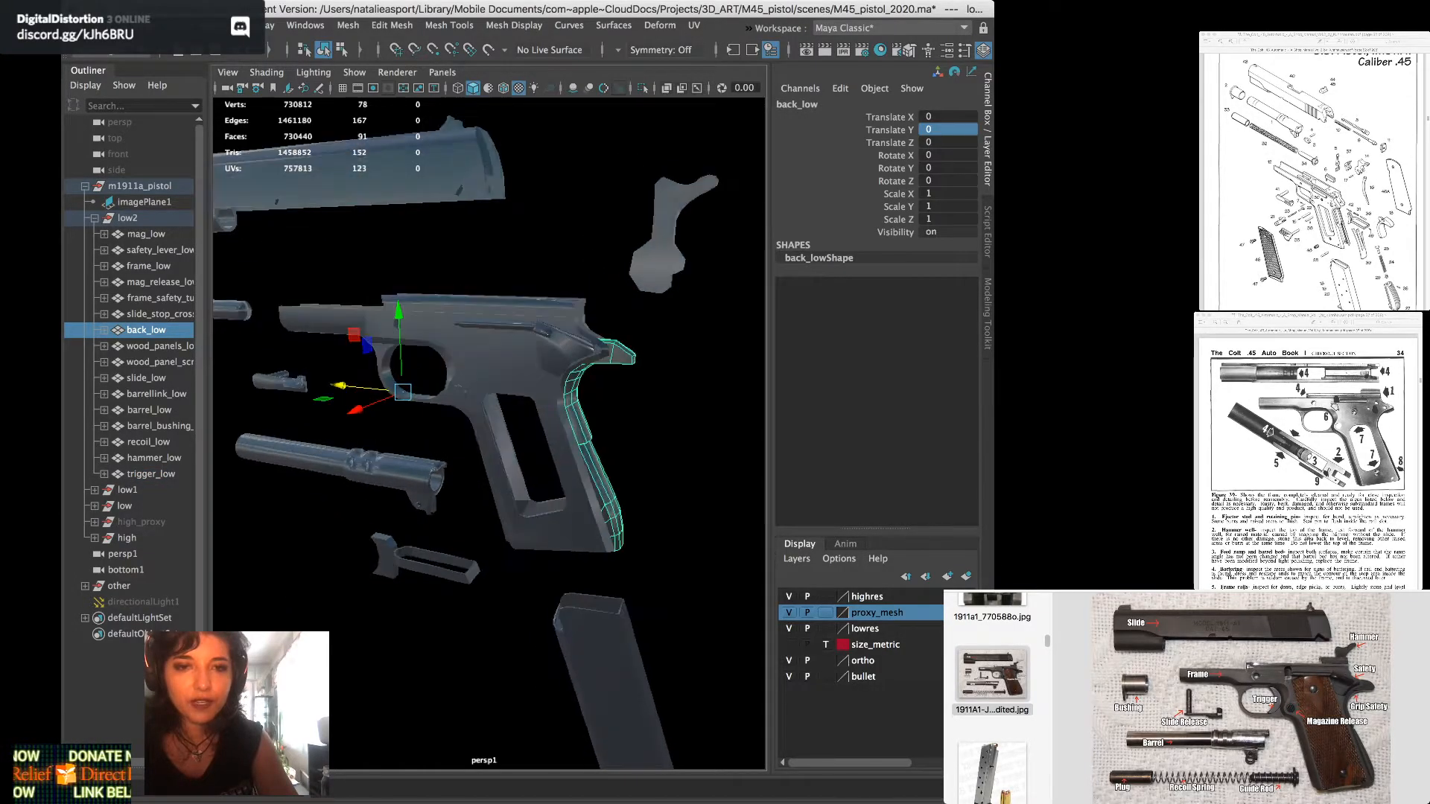
left_click_drag(340, 386, 426, 400)
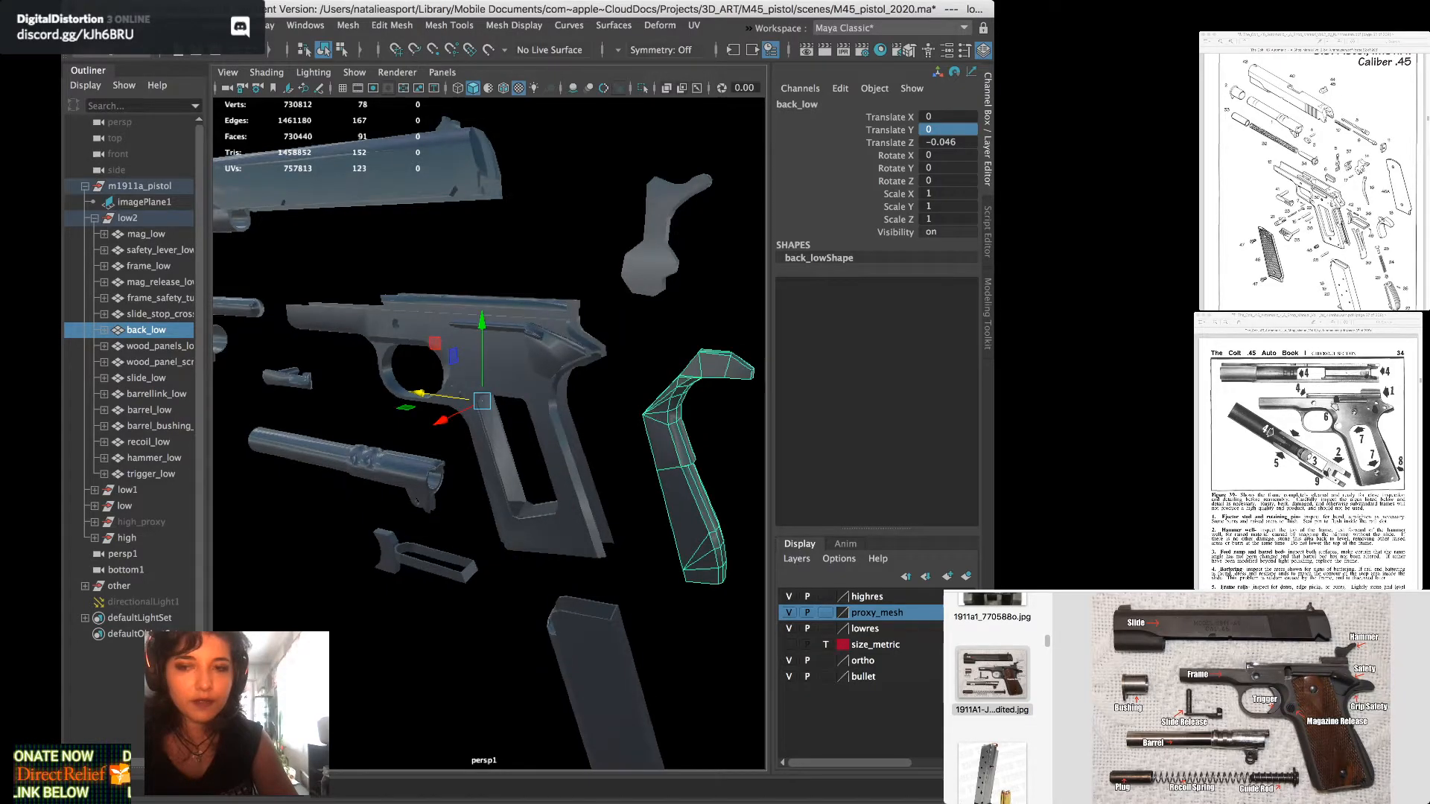
Examine the frame closely from several angles for small parts still attached to it
key("f")
left_click_drag(476, 417, 447, 395, "alt")
middle_click_drag(447, 394, 604, 402, "alt")
left_click_drag(521, 406, 469, 391, "alt")
middle_click_drag(469, 391, 537, 543, "alt")
left_click_drag(536, 477, 517, 473, "alt")
right_click_drag(517, 473, 455, 469, "alt")
left_click_drag(454, 470, 499, 429, "alt")
right_click_drag(499, 429, 417, 429, "alt")
left_click_drag(417, 428, 469, 408, "alt")
right_click_drag(470, 408, 428, 408, "alt")
mouse_move(428, 408)
left_mouse_down("alt")
mouse_move(450, 411)
mouse_move(441, 431)
left_mouse_up("alt")
right_click_drag(441, 431, 525, 426, "alt")
left_click_drag(525, 427, 486, 433, "alt")
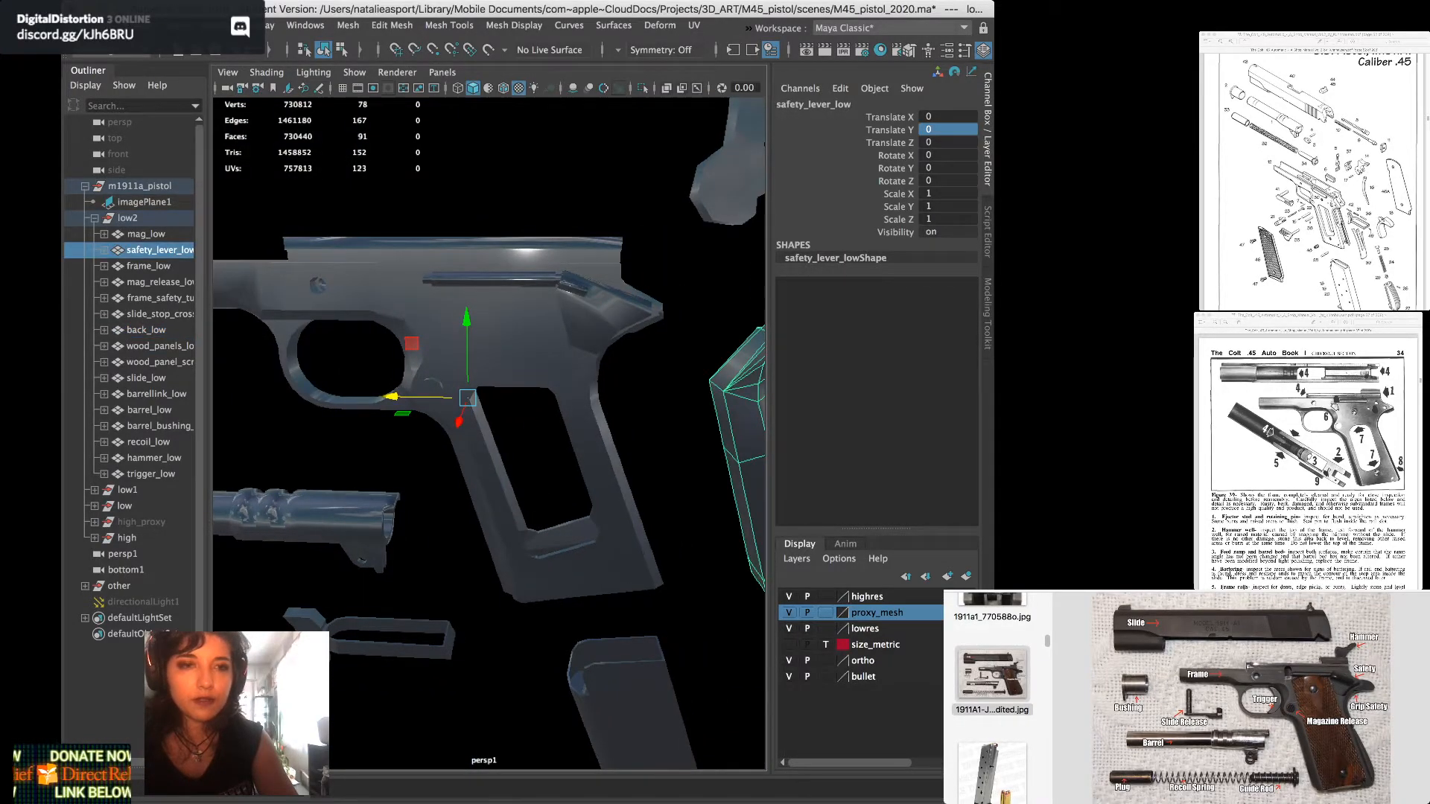
Move safety_lever_low up above the rear of the frame, to about 0.038 in Translate Y
left_click(602, 312)
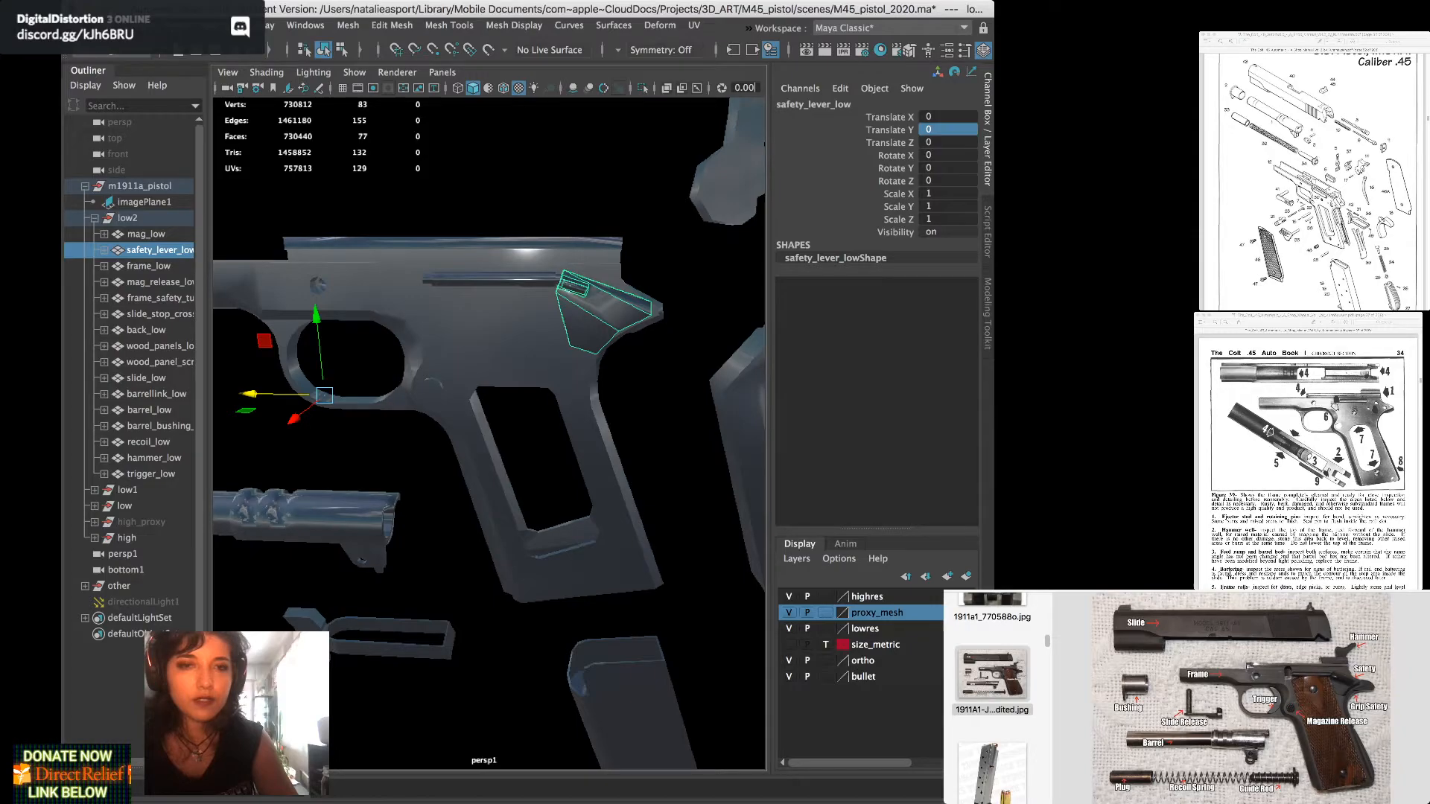
left_click_drag(316, 314, 306, 191)
left_click_drag(306, 191, 222, 232, "alt")
left_click_drag(476, 402, 515, 372, "alt")
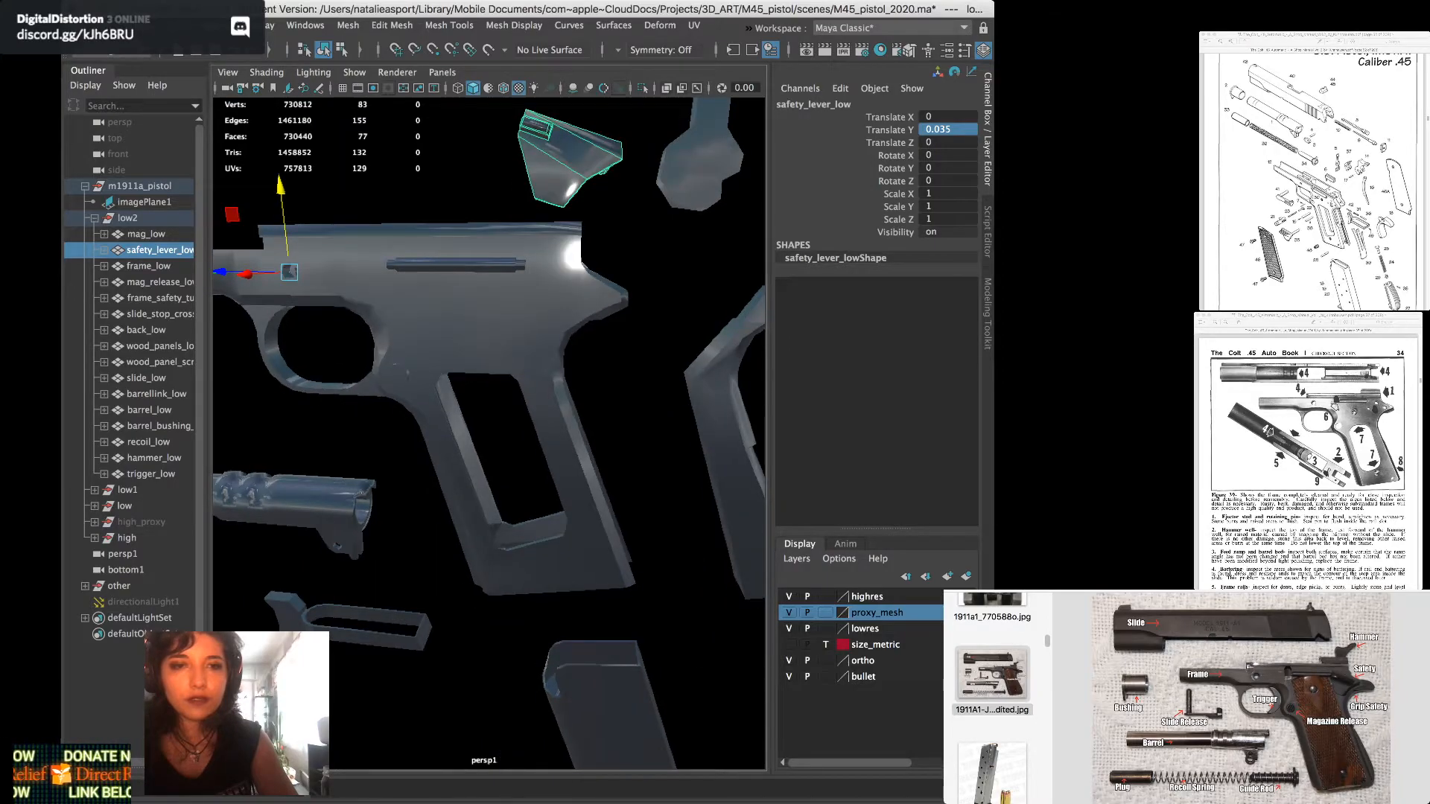
scroll(489, 433, "down", 5)
middle_click_drag(476, 417, 517, 399, "alt")
left_click_drag(428, 314, 445, 316, "alt")
left_click_drag(435, 229, 435, 228)
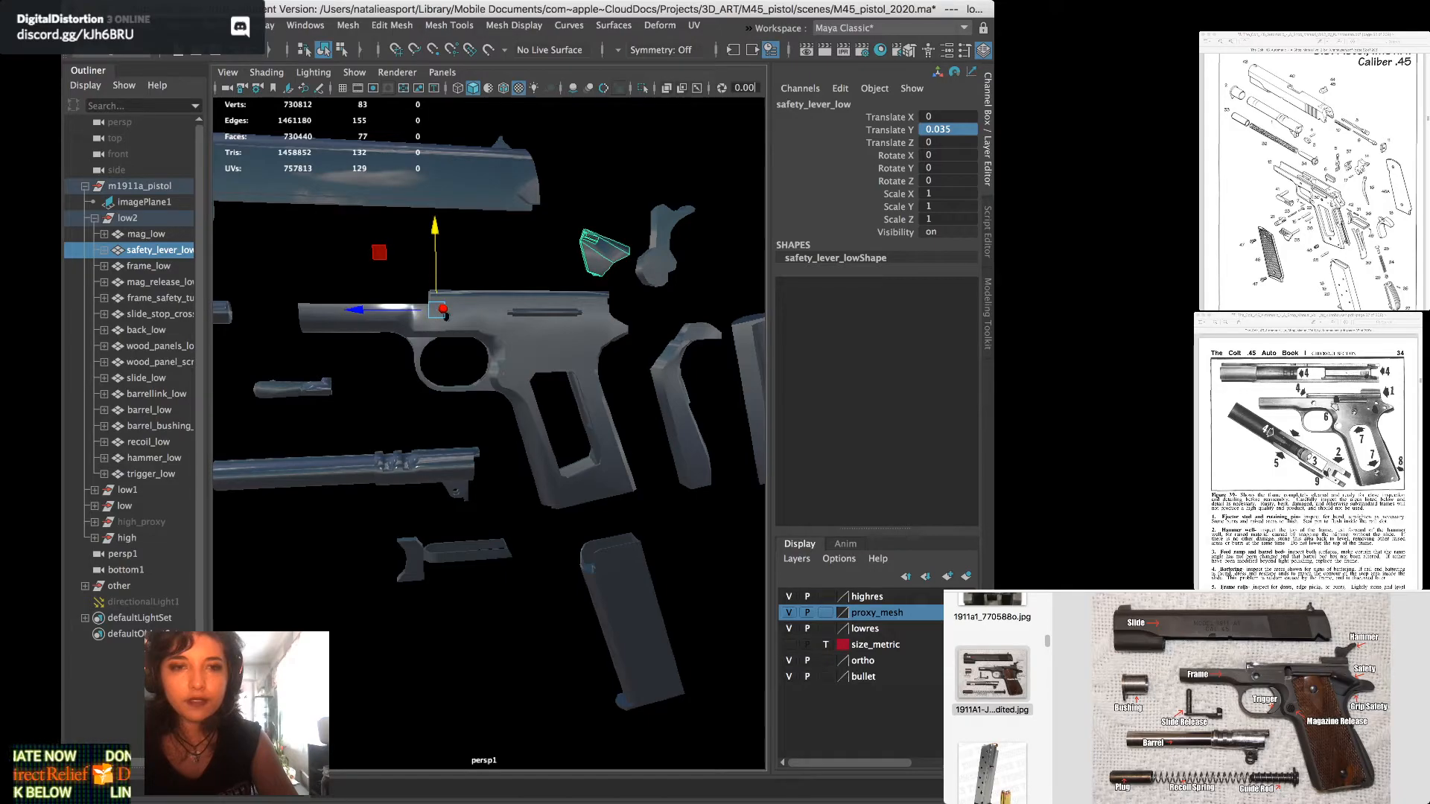
scroll(489, 433, "down", 5)
left_click_drag(484, 417, 504, 418, "alt")
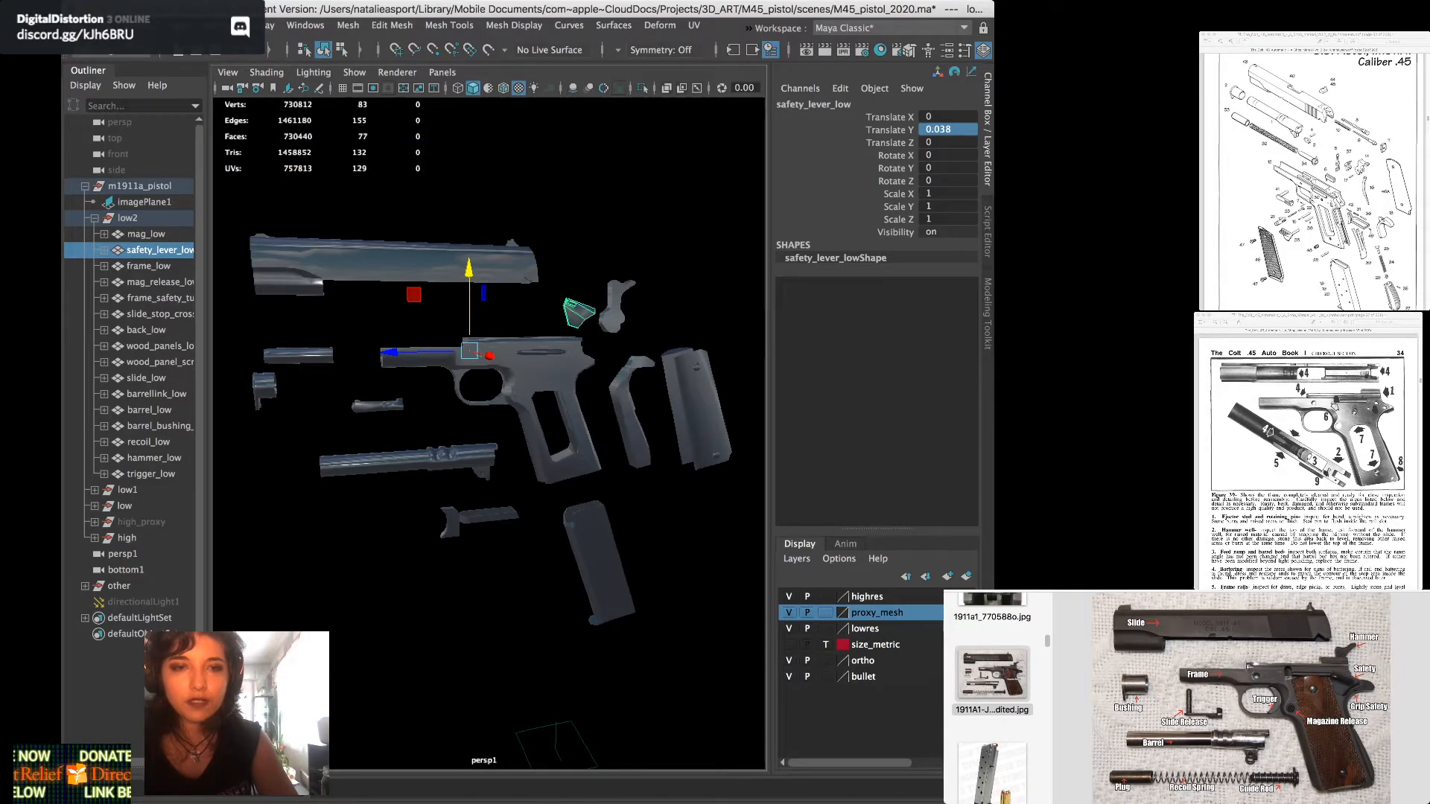
Move mag_release_low down and forward out of the frame, to -0.025 in Translate Y and about 0.004 in Translate Z
key("f")
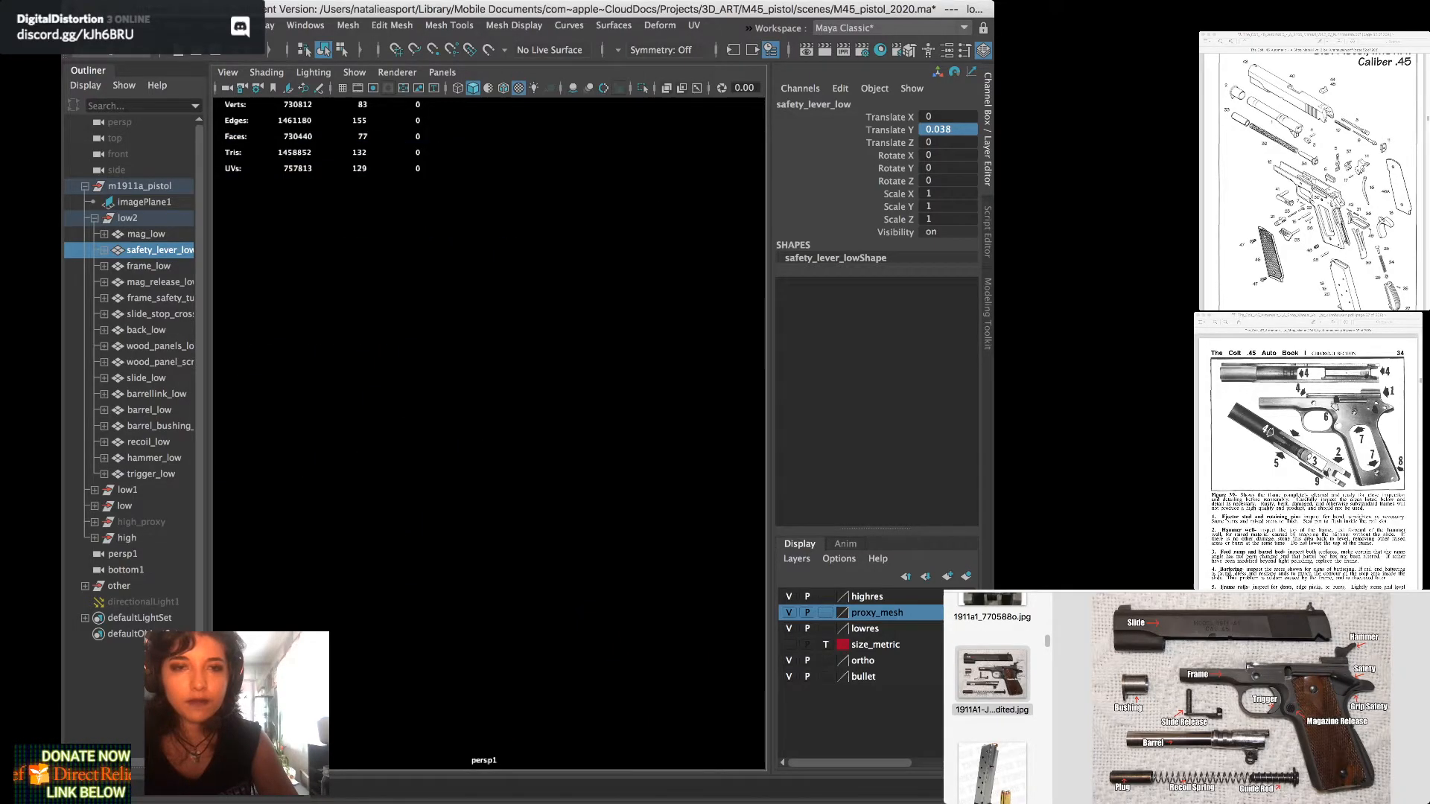
scroll(489, 433, "down", 5)
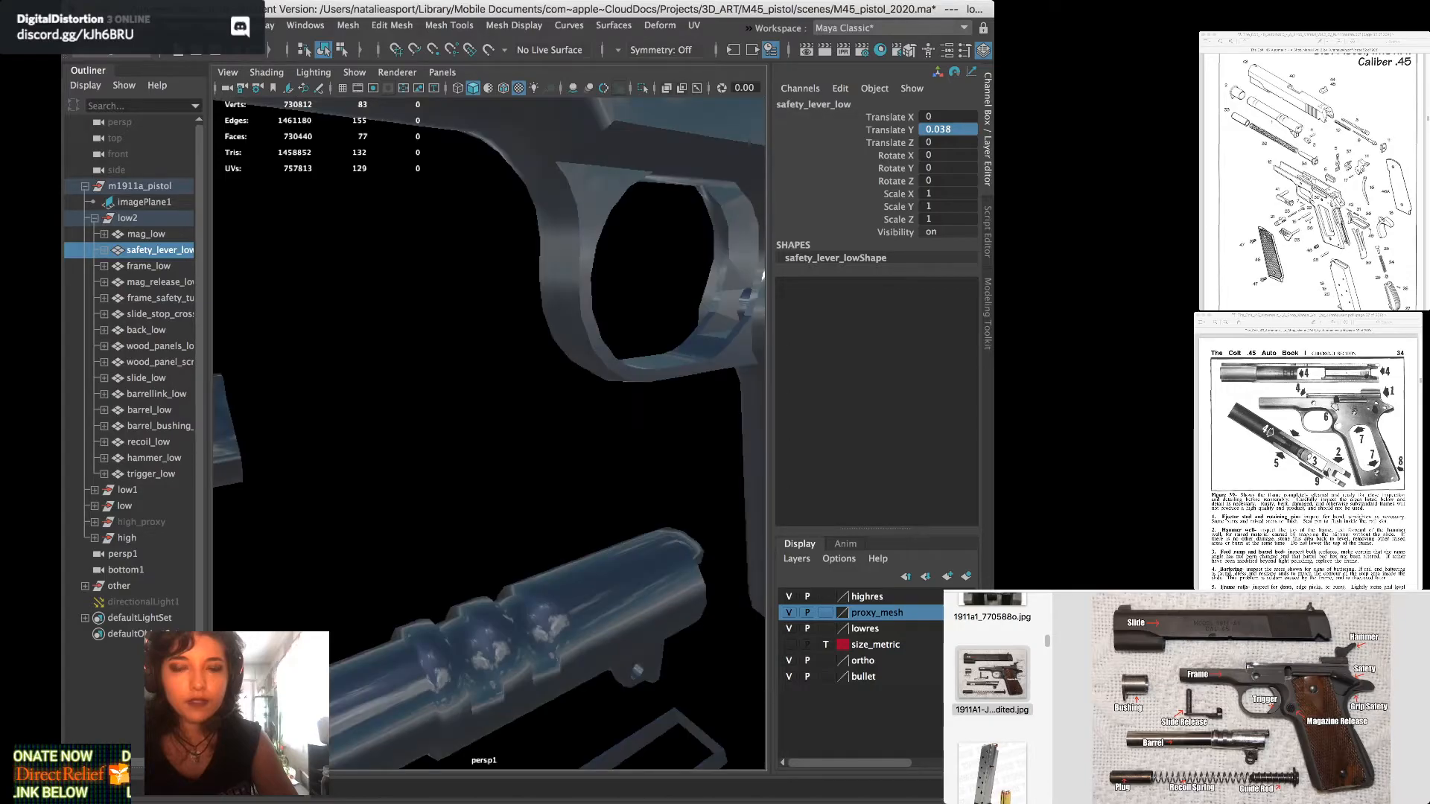
scroll(489, 433, "down", 3)
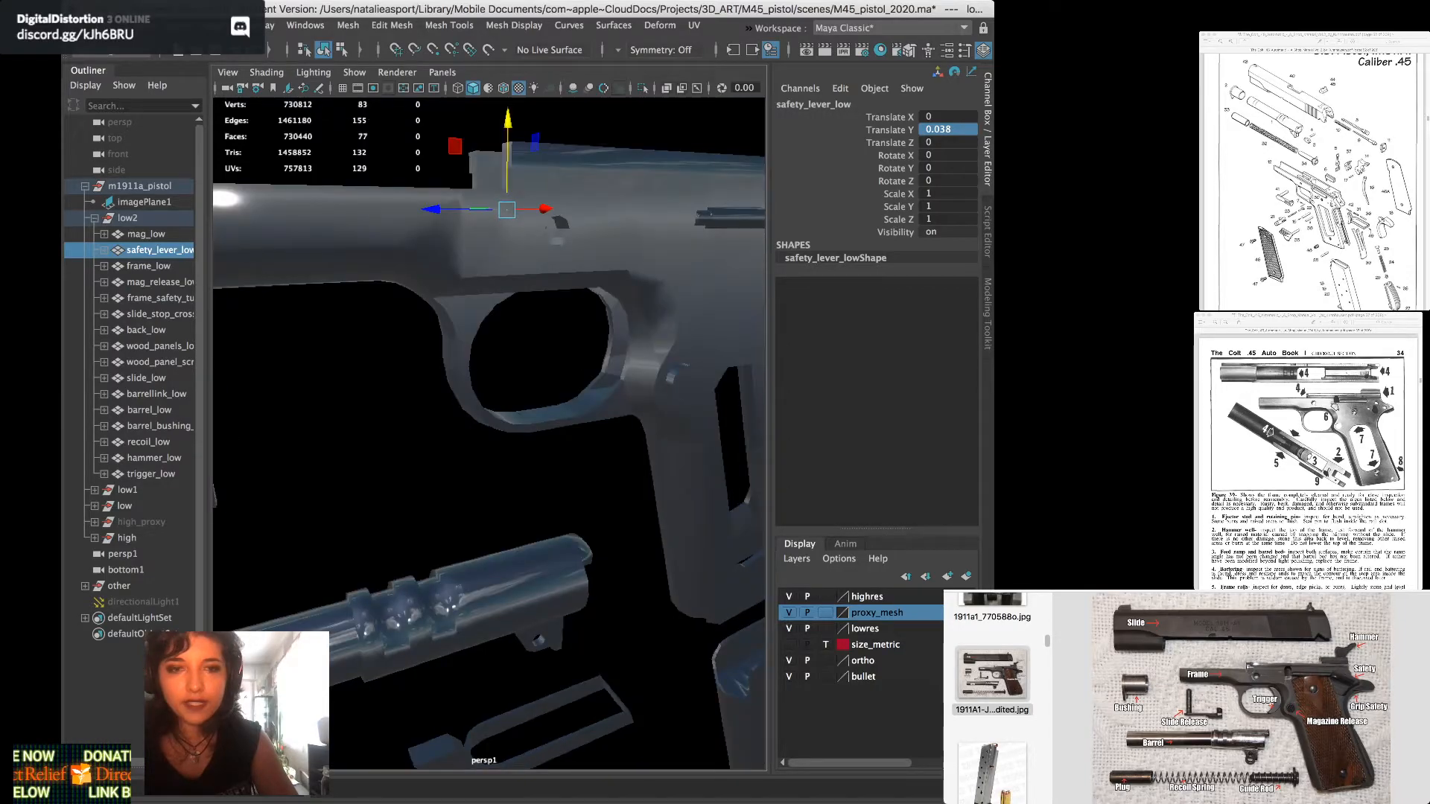
left_click_drag(489, 434, 410, 406, "alt")
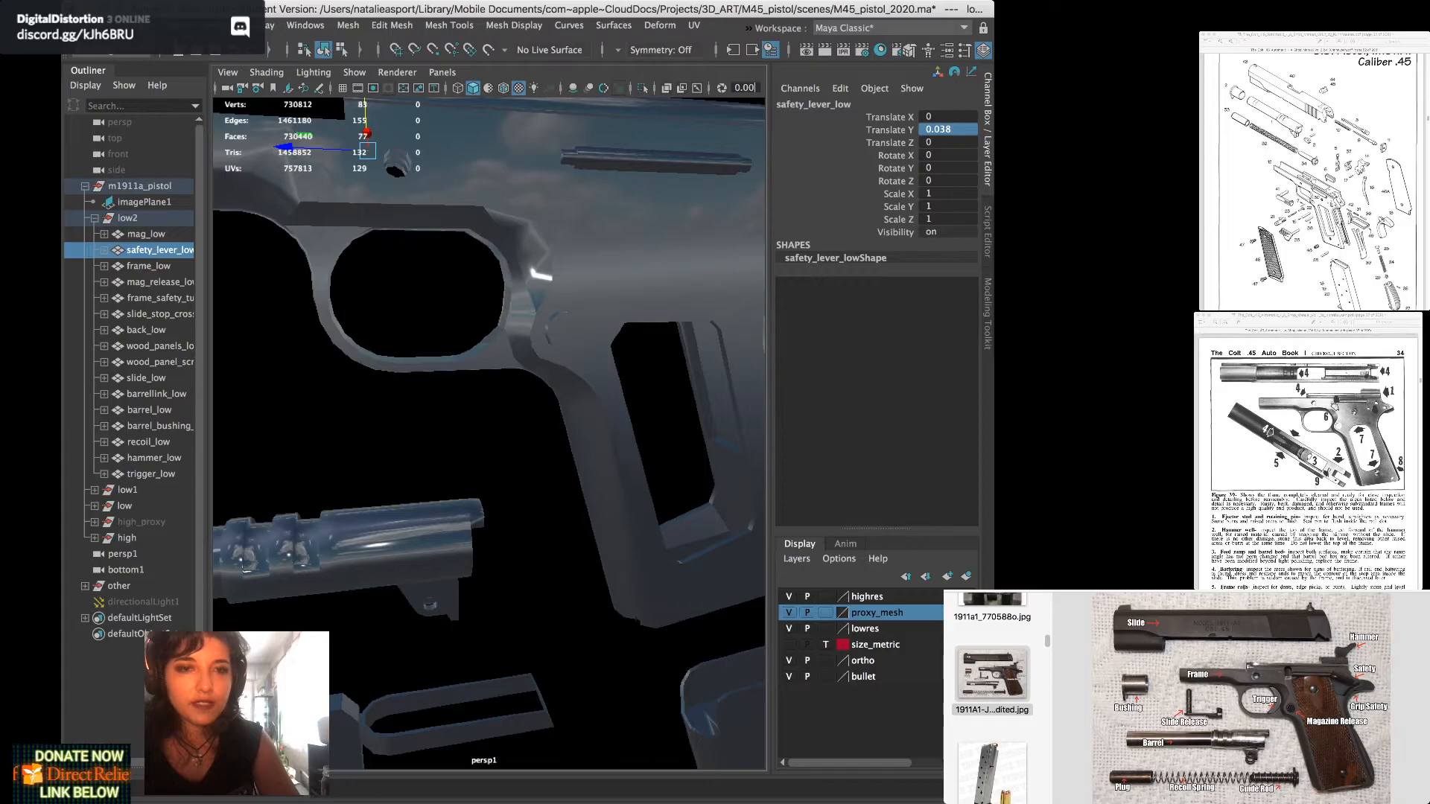
left_click(563, 330)
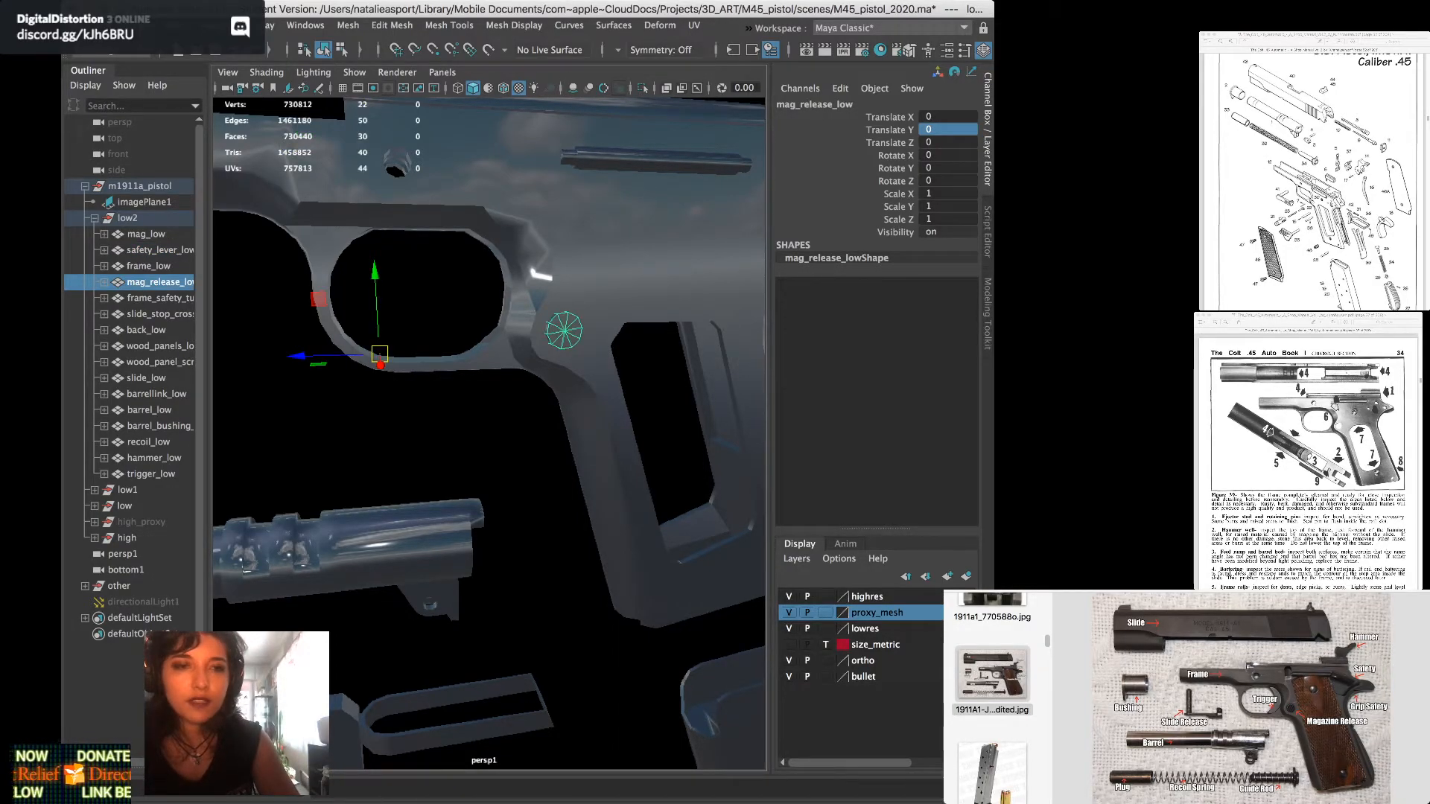
left_click_drag(313, 356, 294, 356)
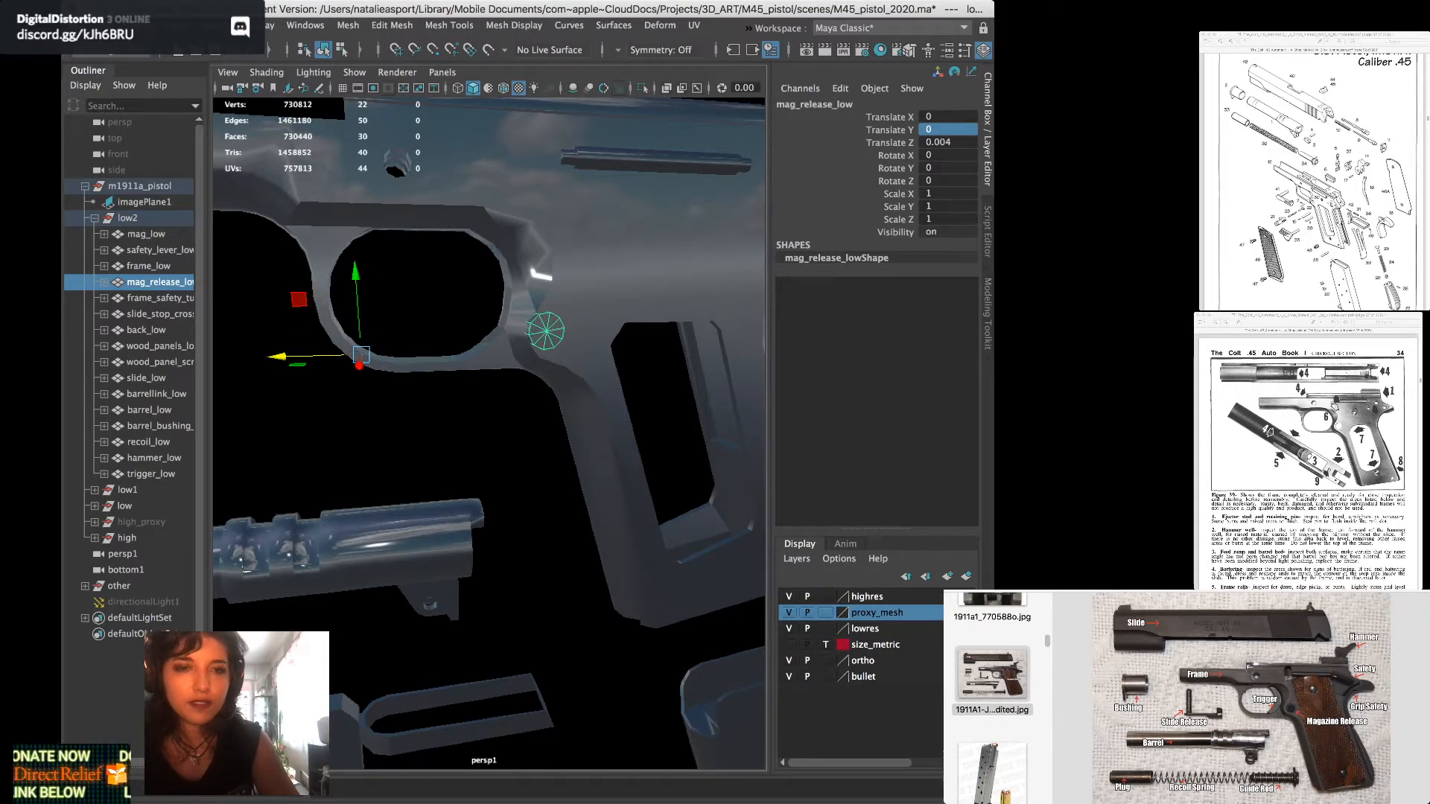
left_click_drag(356, 280, 361, 357)
scroll(361, 355, "down", 6)
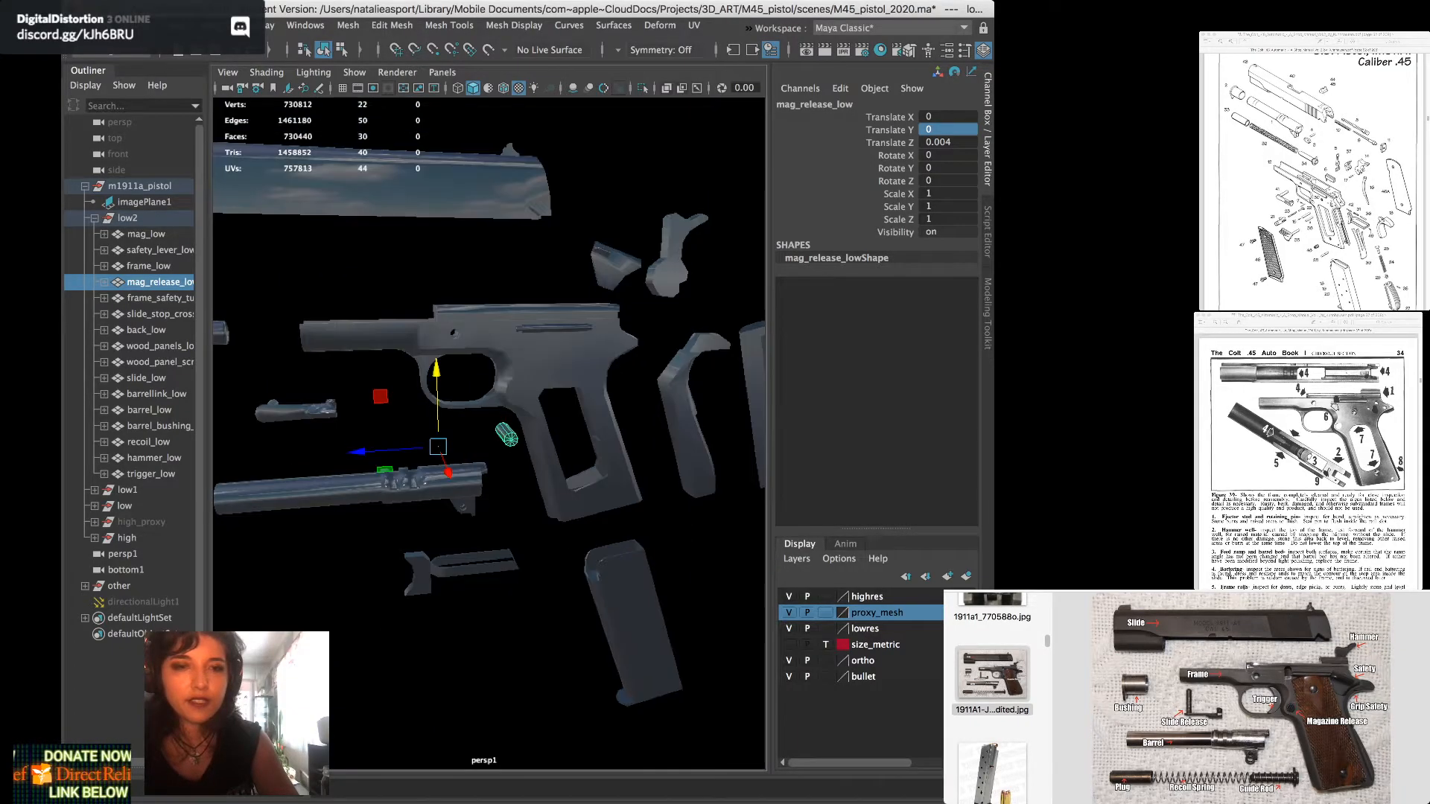
scroll(489, 428, "down", 6)
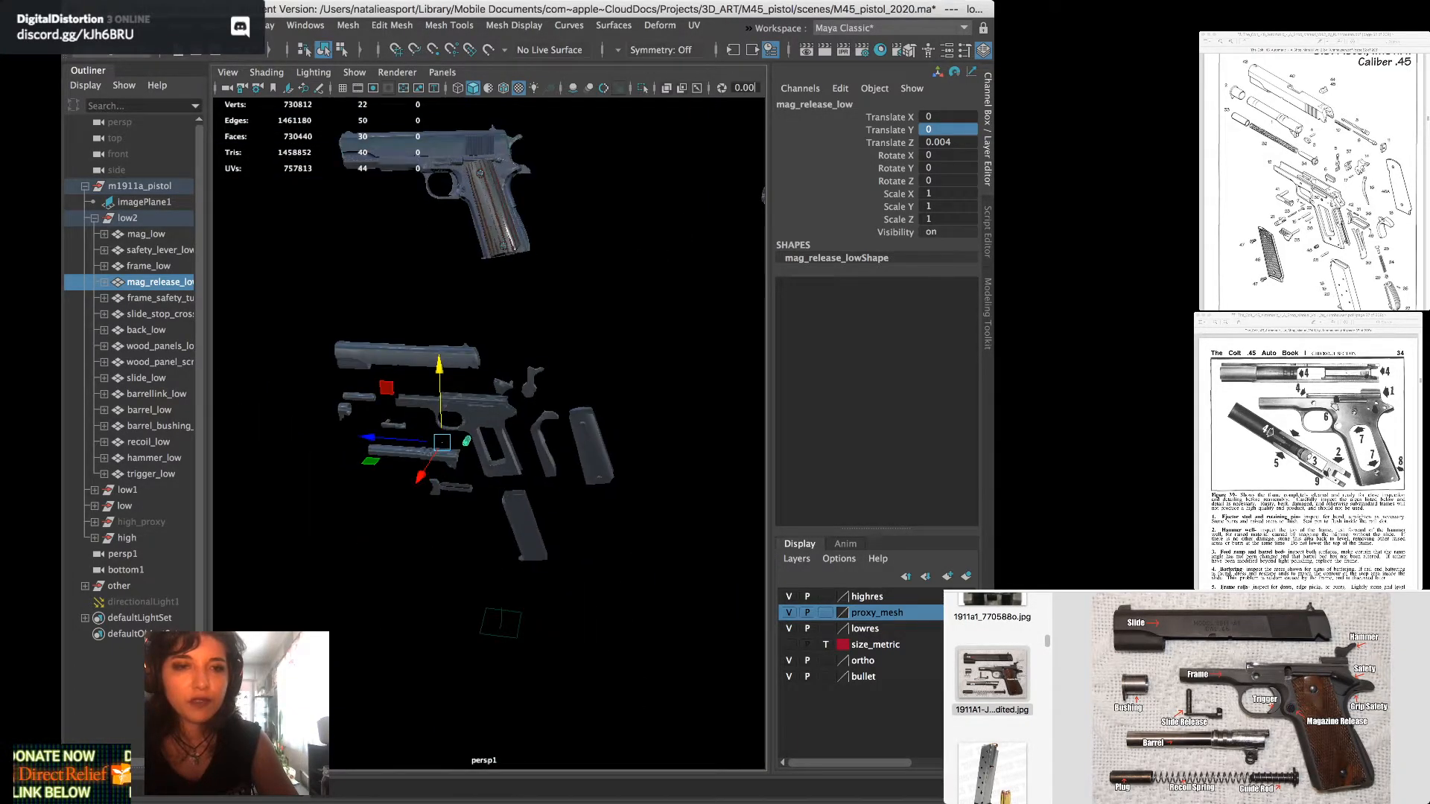
left_click_drag(489, 428, 539, 419, "alt")
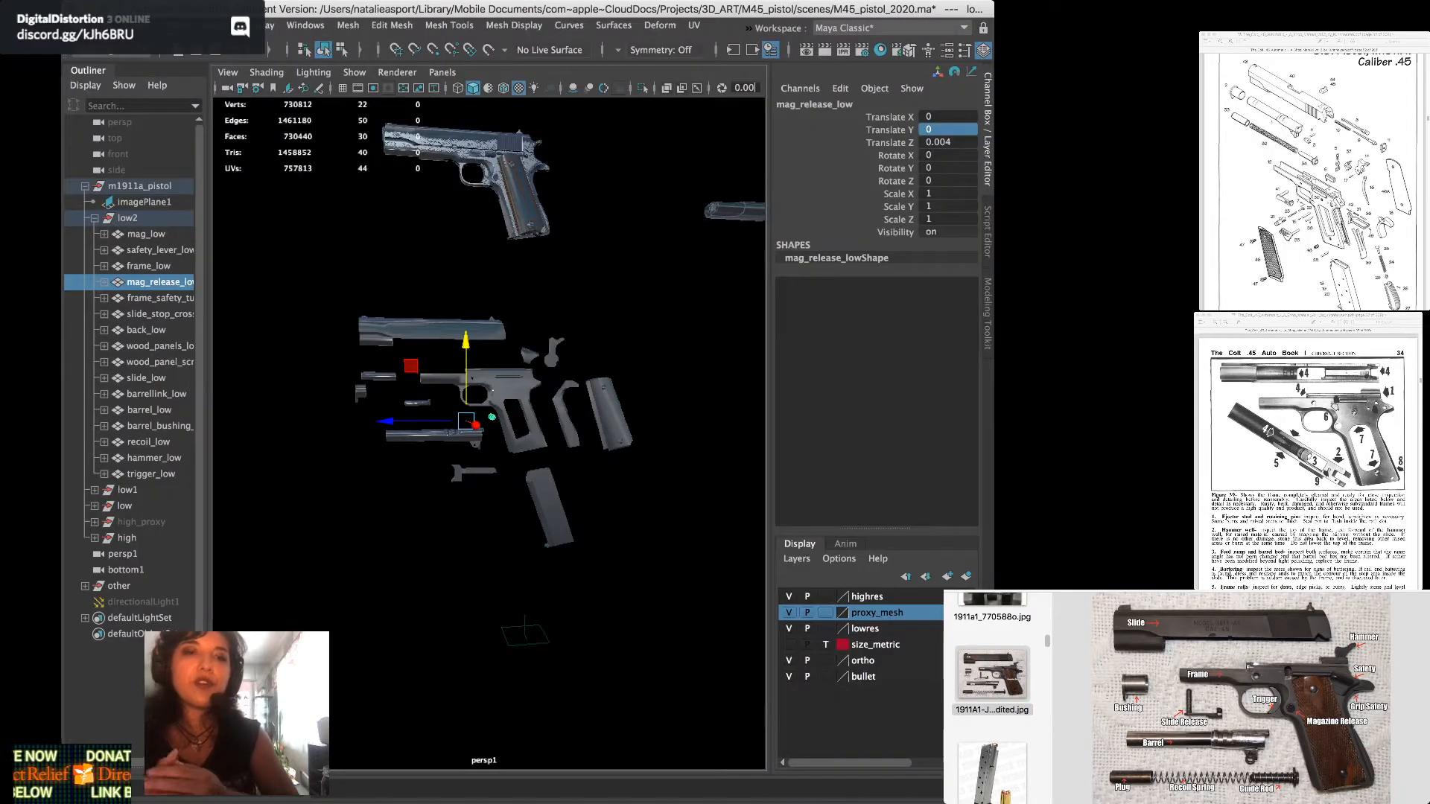
type("-0.025")
key("Return")
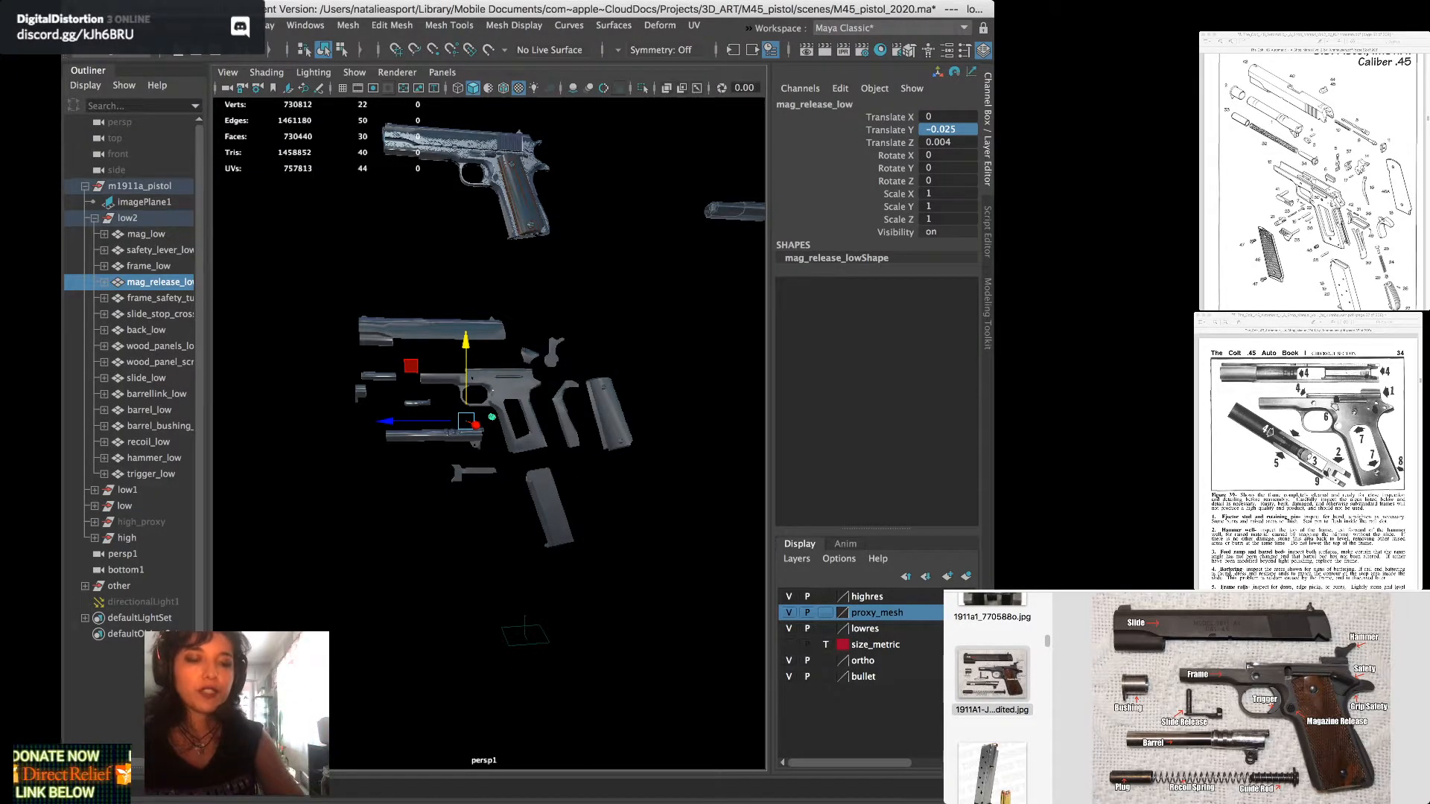
Examine the complete exploded layout of the low2 group from several angles alongside the assembled pistol
left_click_drag(484, 417, 457, 429, "alt")
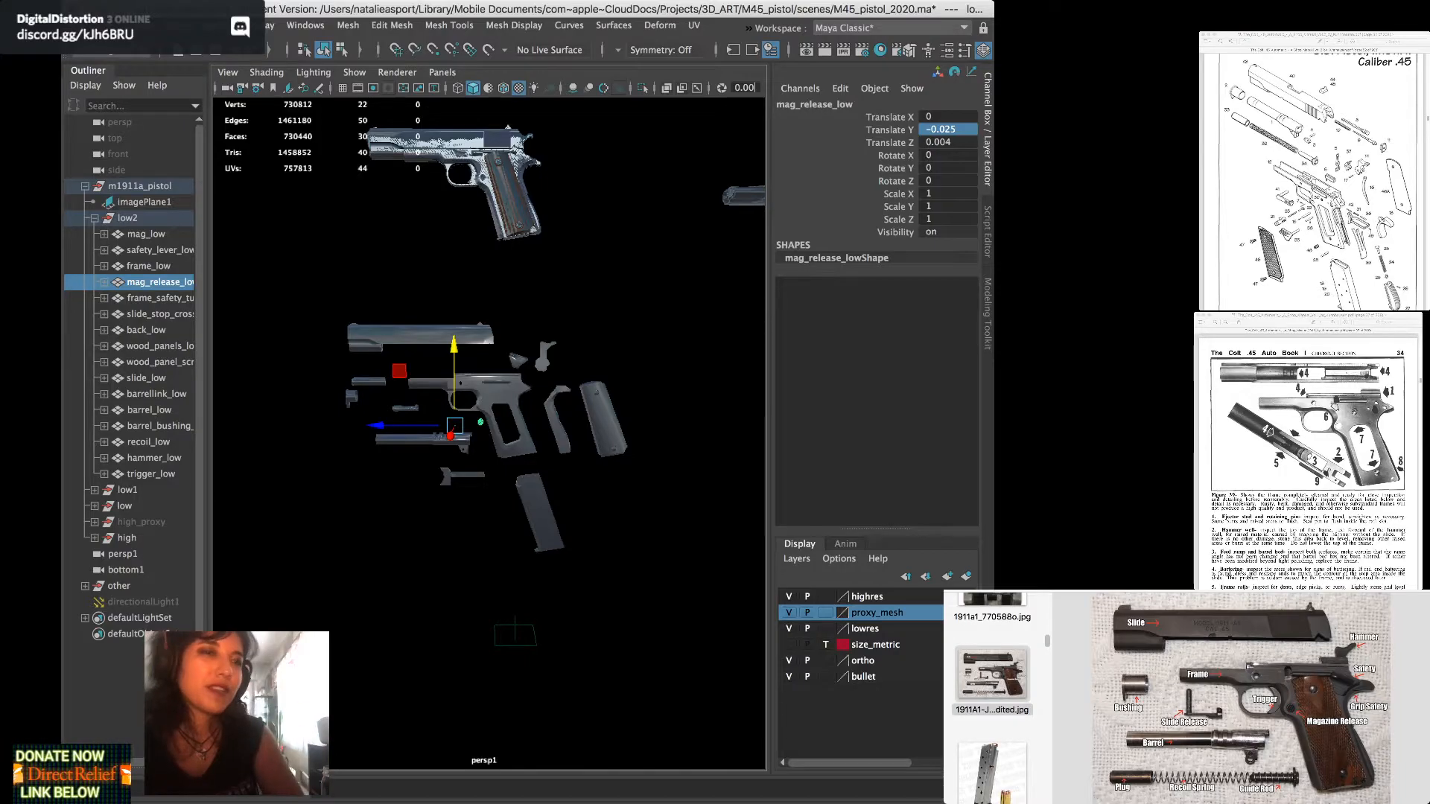
scroll(490, 433, "up", 2)
scroll(490, 434, "up", 1)
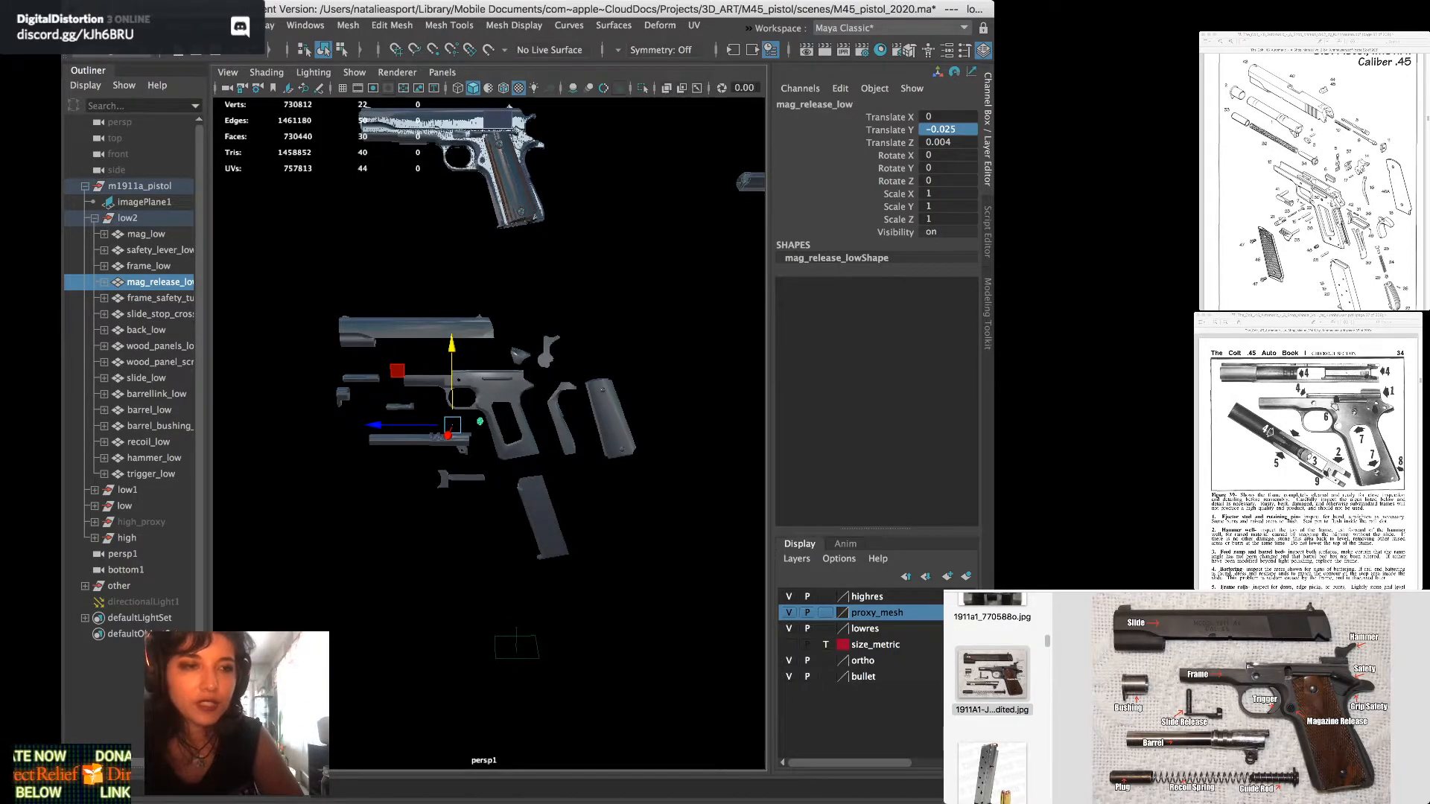
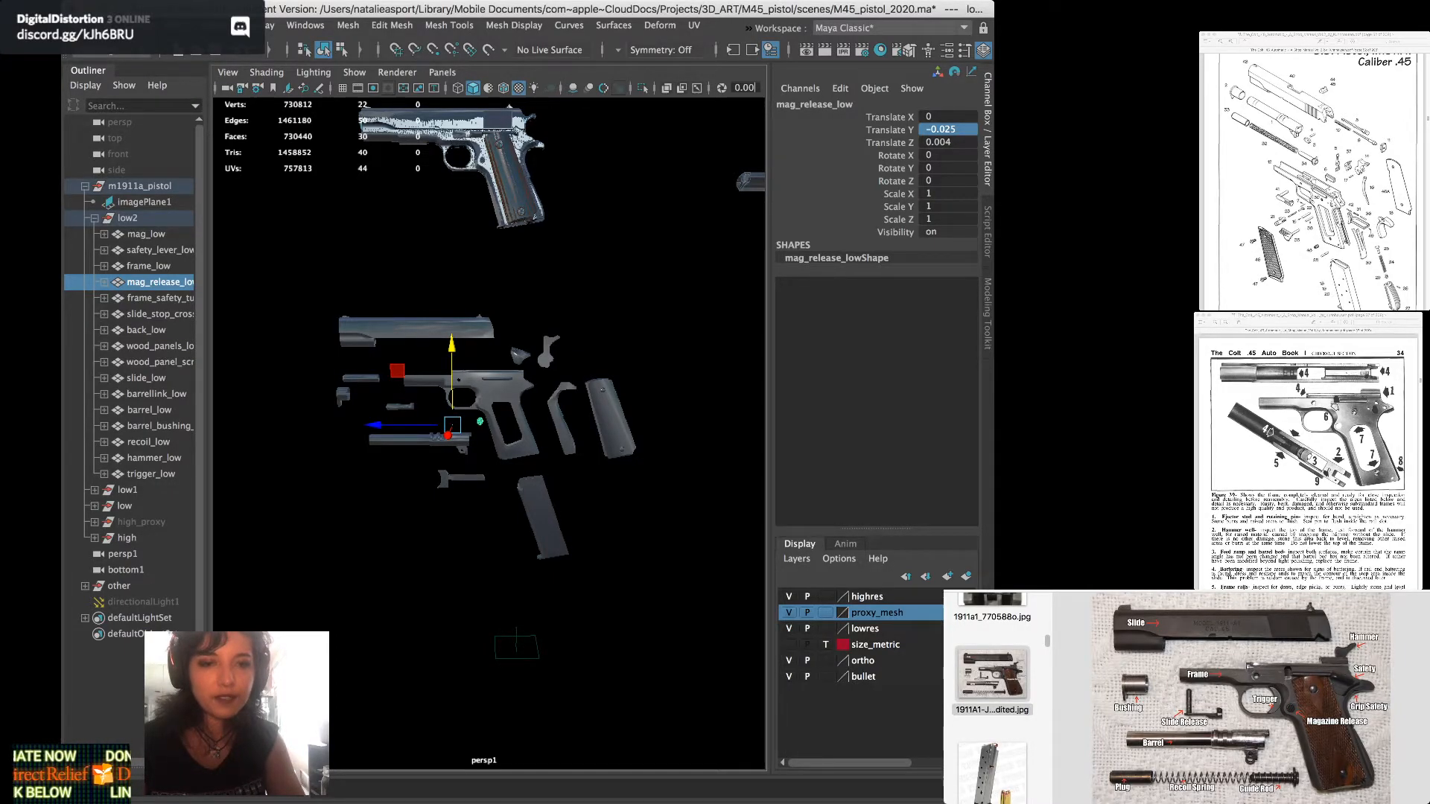
left_click(596, 537)
left_click_drag(595, 536, 544, 540, "alt")
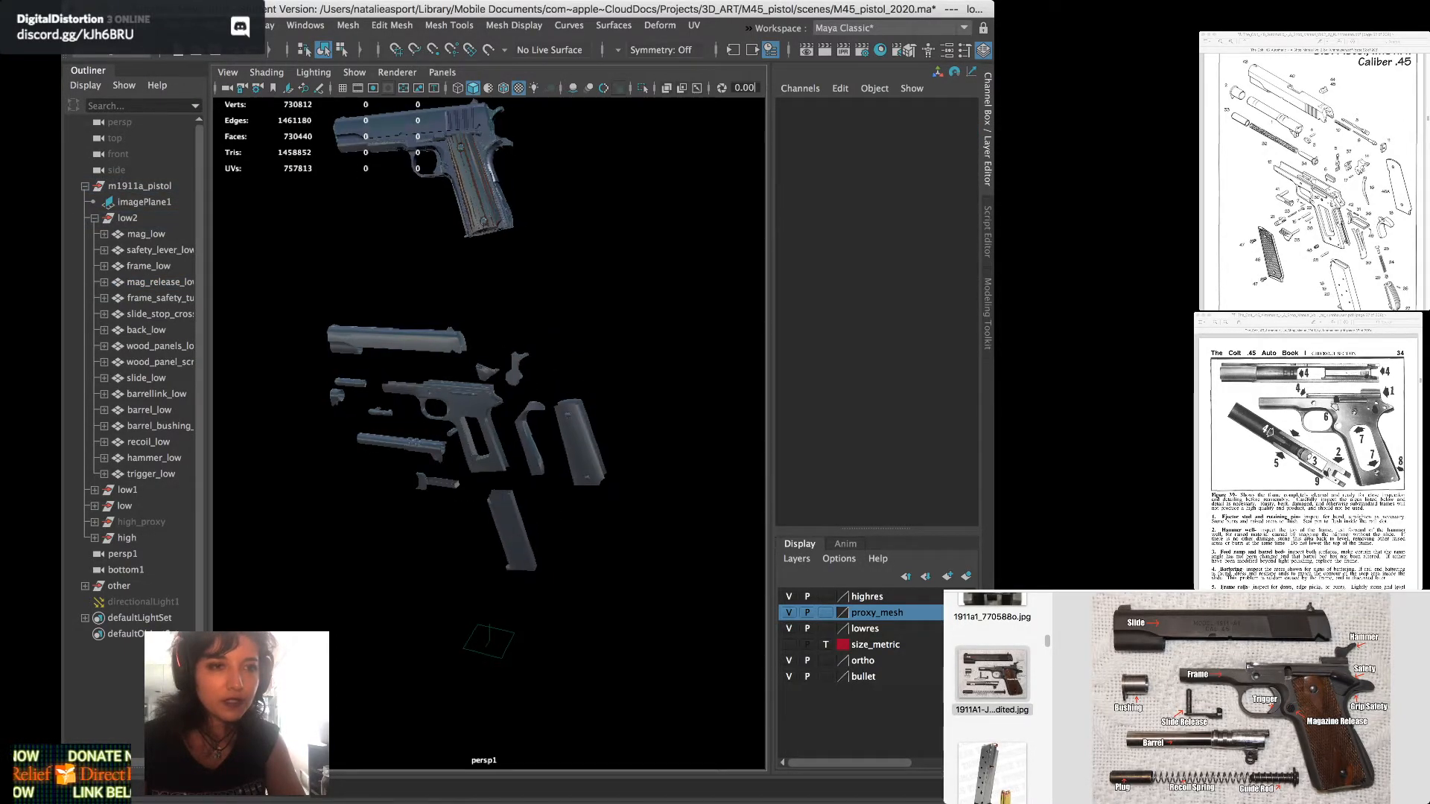
left_click(128, 218)
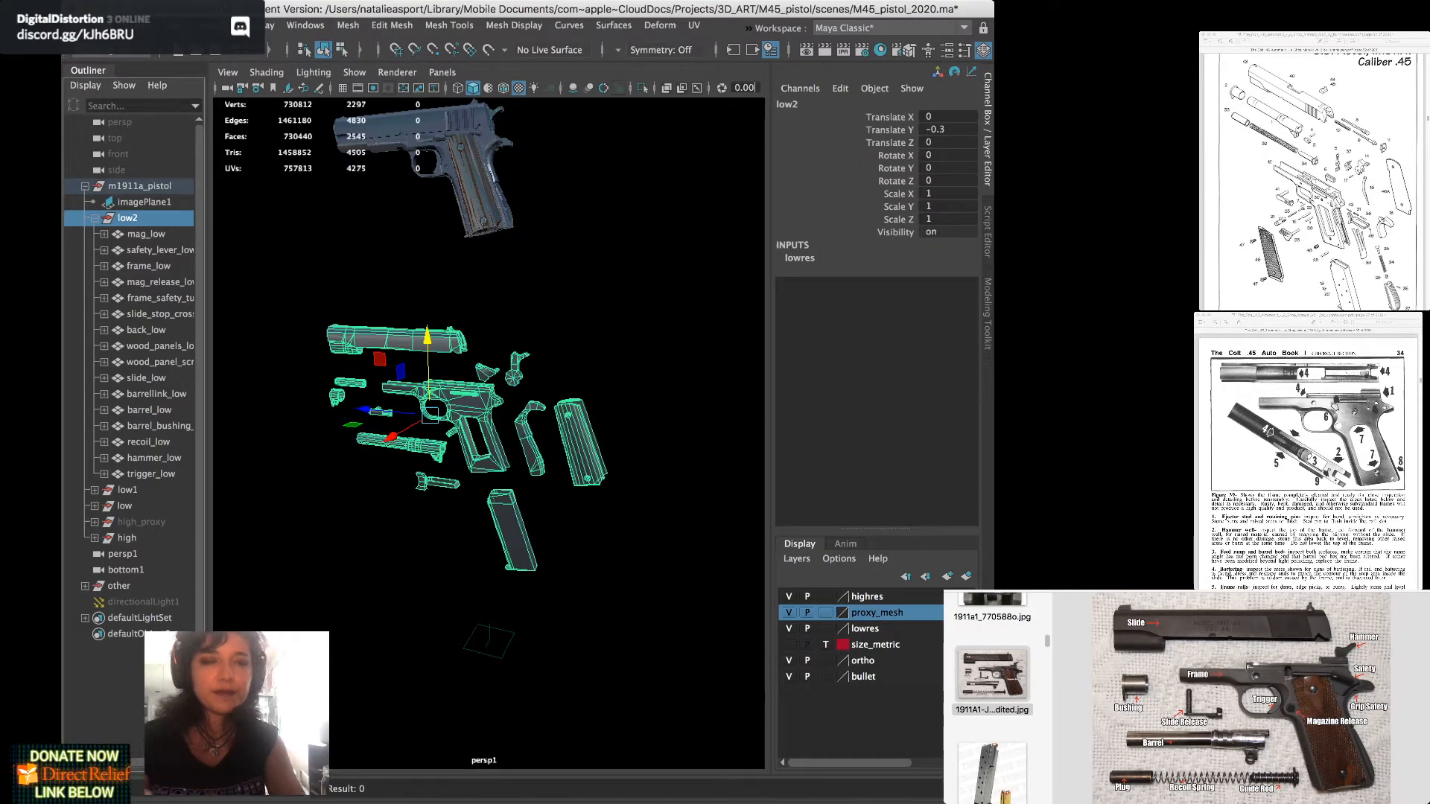
left_click_drag(476, 446, 508, 445, "alt")
middle_click_drag(508, 446, 524, 479, "alt")
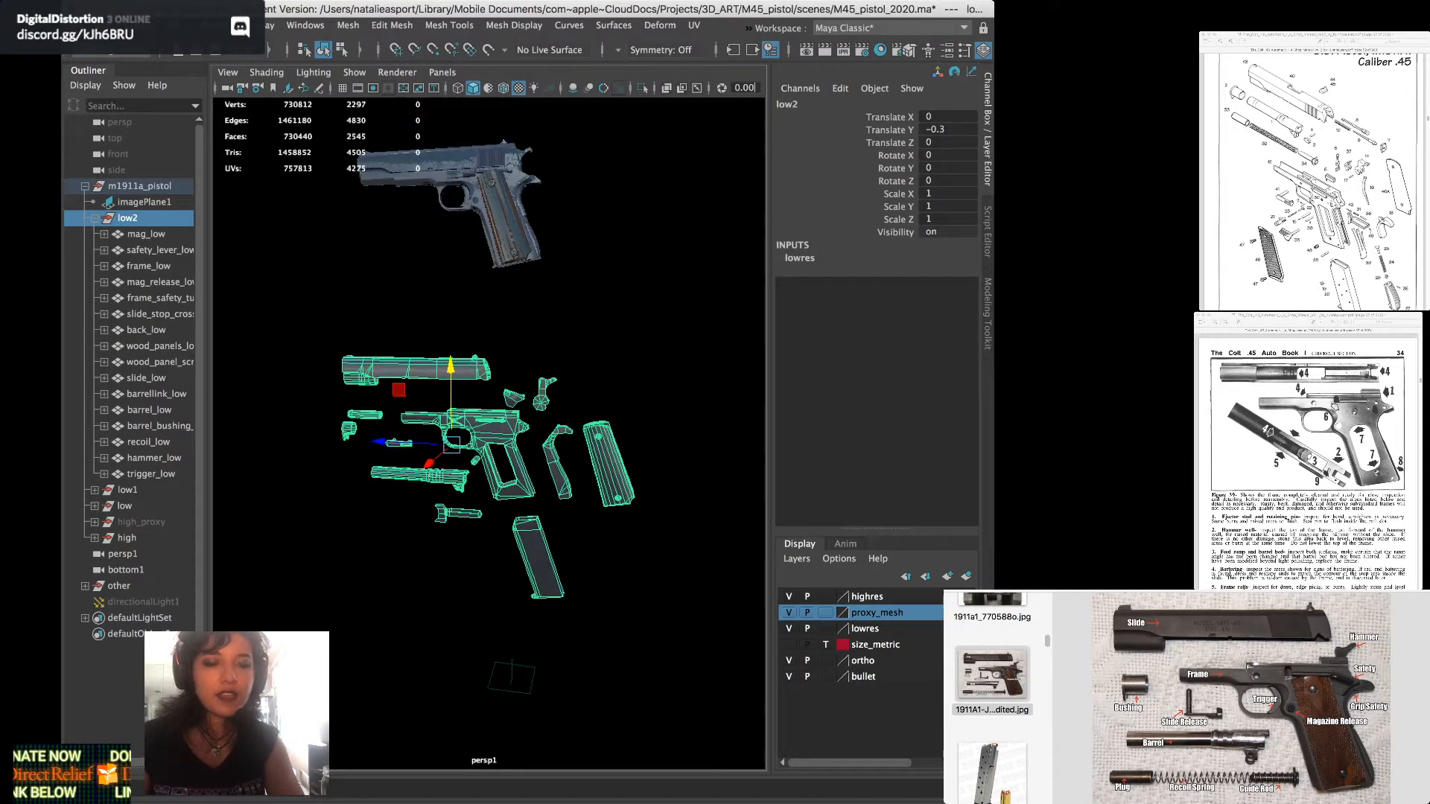
left_click_drag(476, 447, 494, 444, "alt")
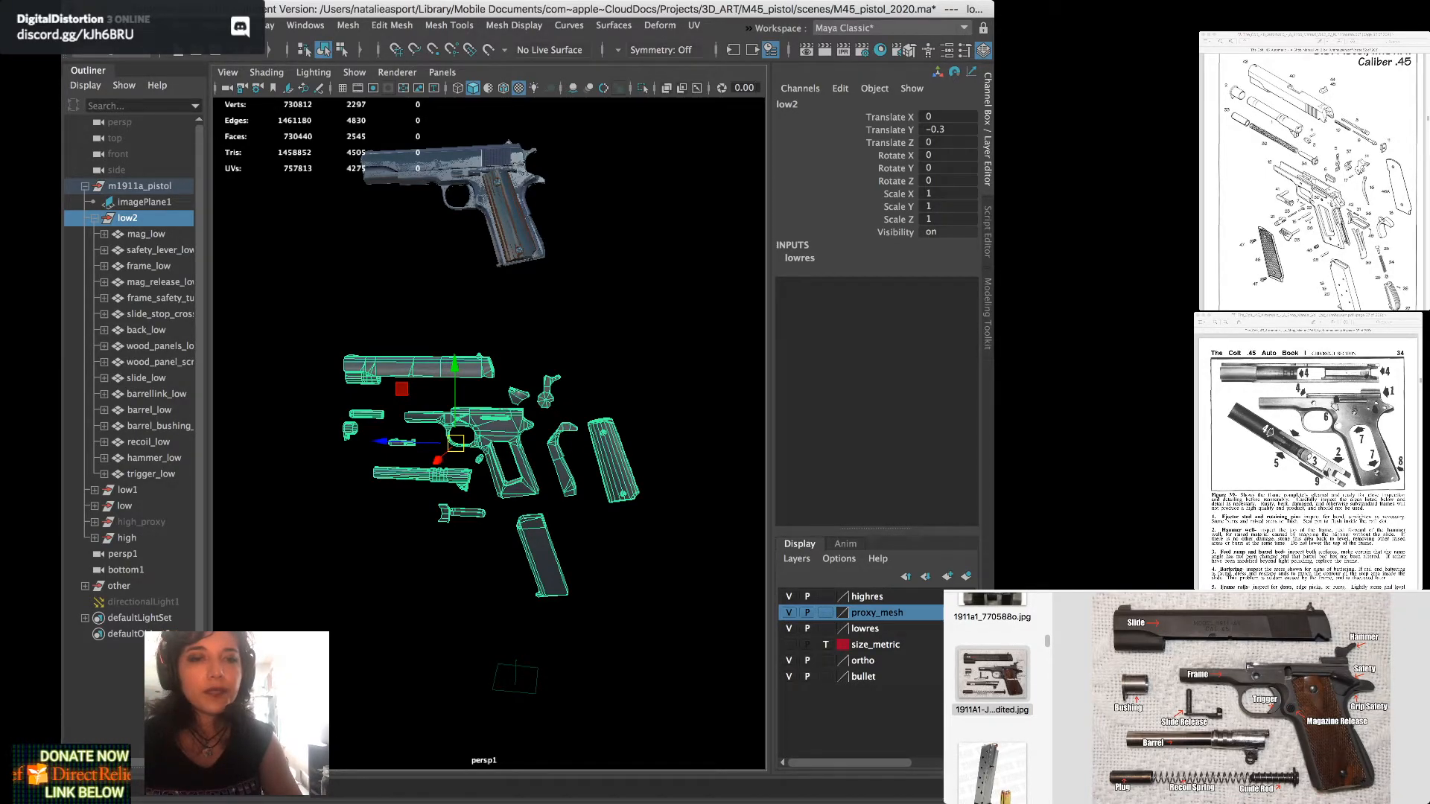
left_click_drag(455, 375, 441, 364, "alt")
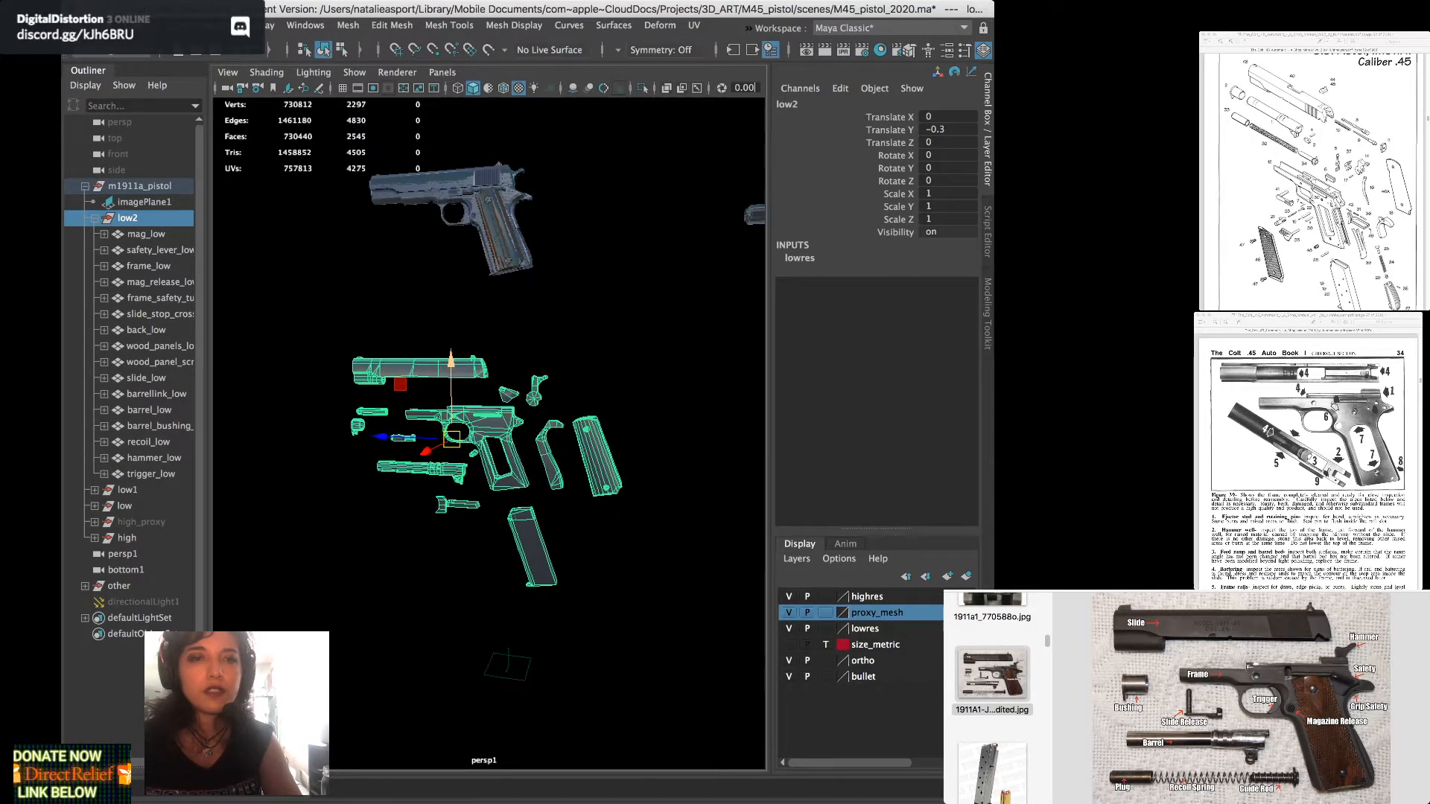
middle_click_drag(450, 363, 403, 366, "alt")
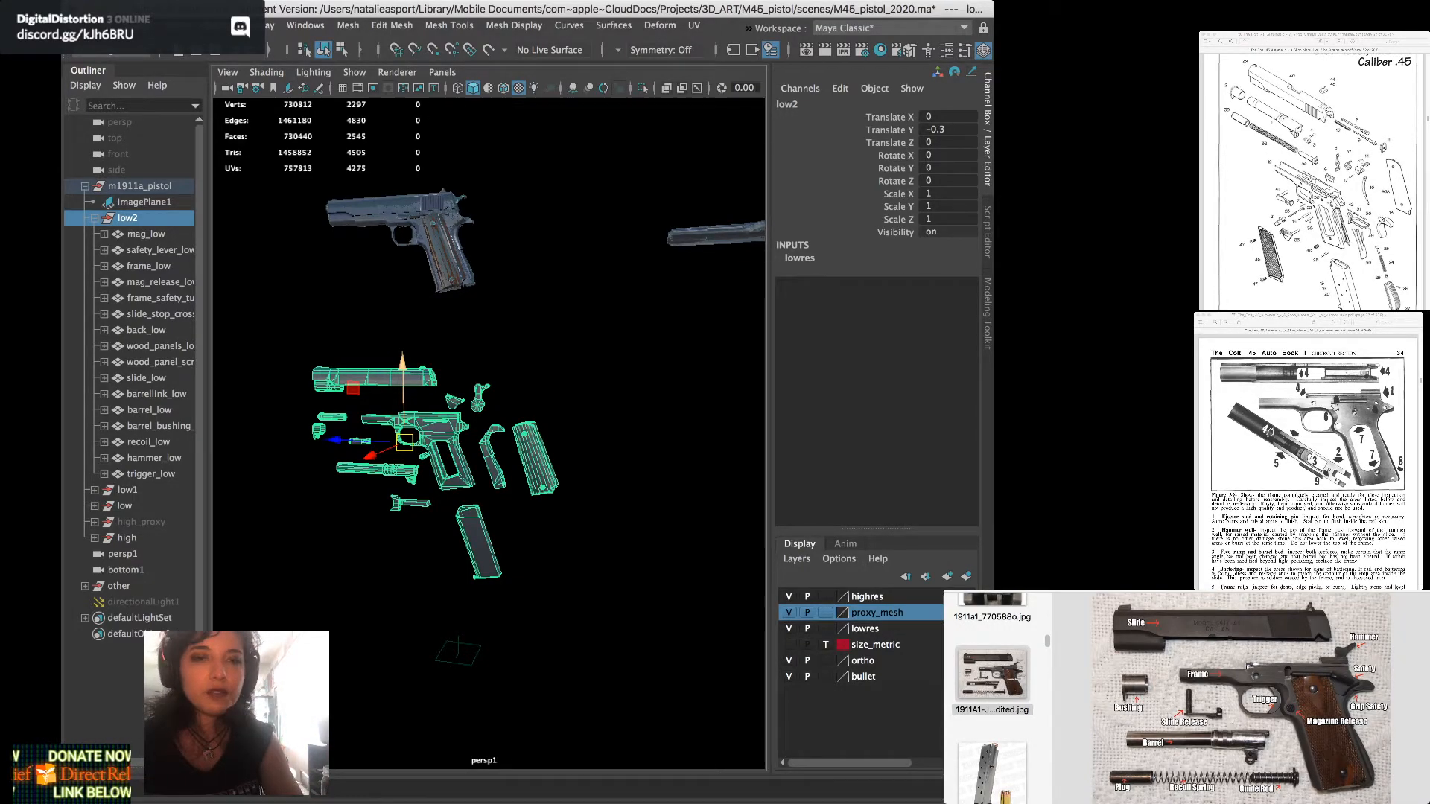
left_click_drag(462, 372, 443, 403, "alt")
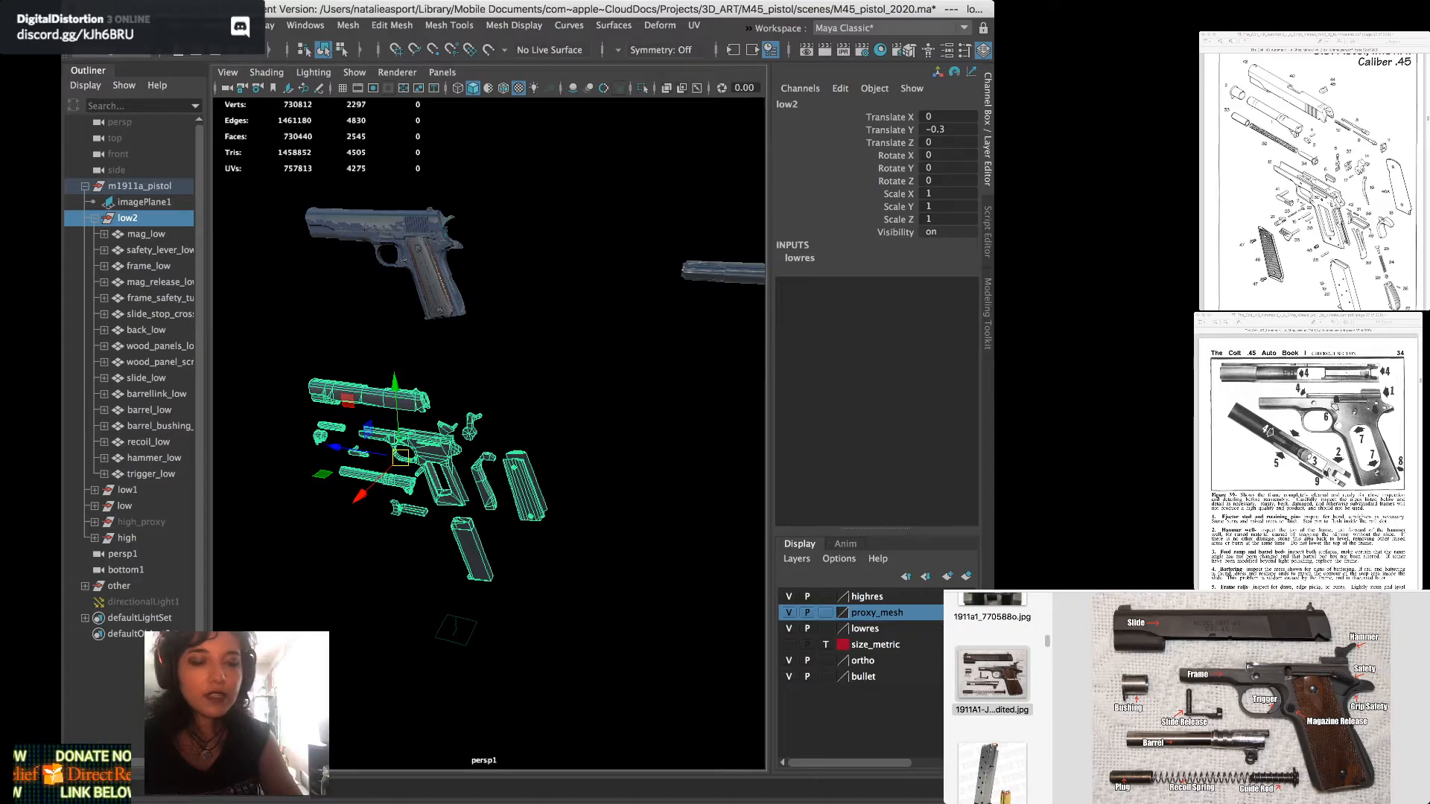
left_click(127, 490)
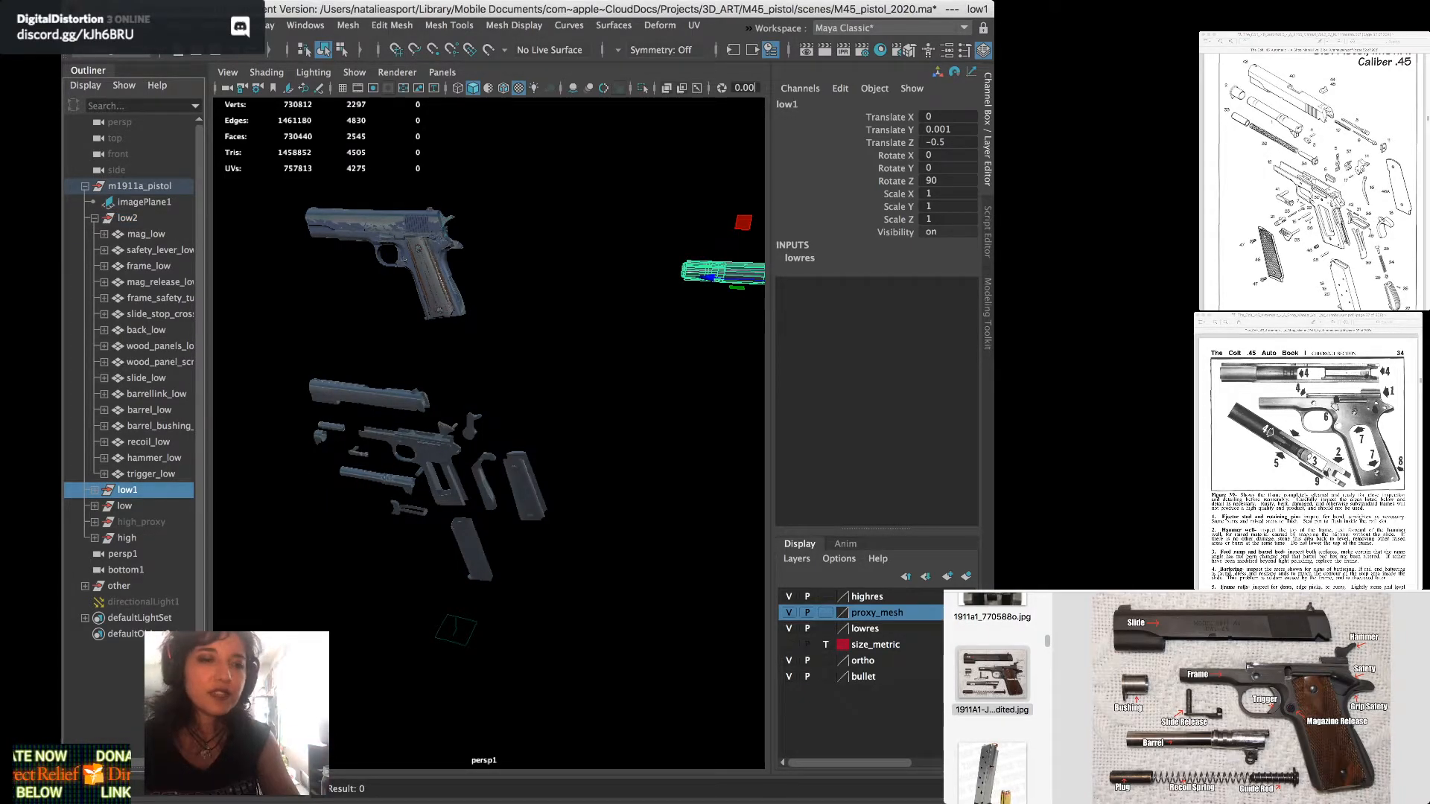
key("ctrl+d")
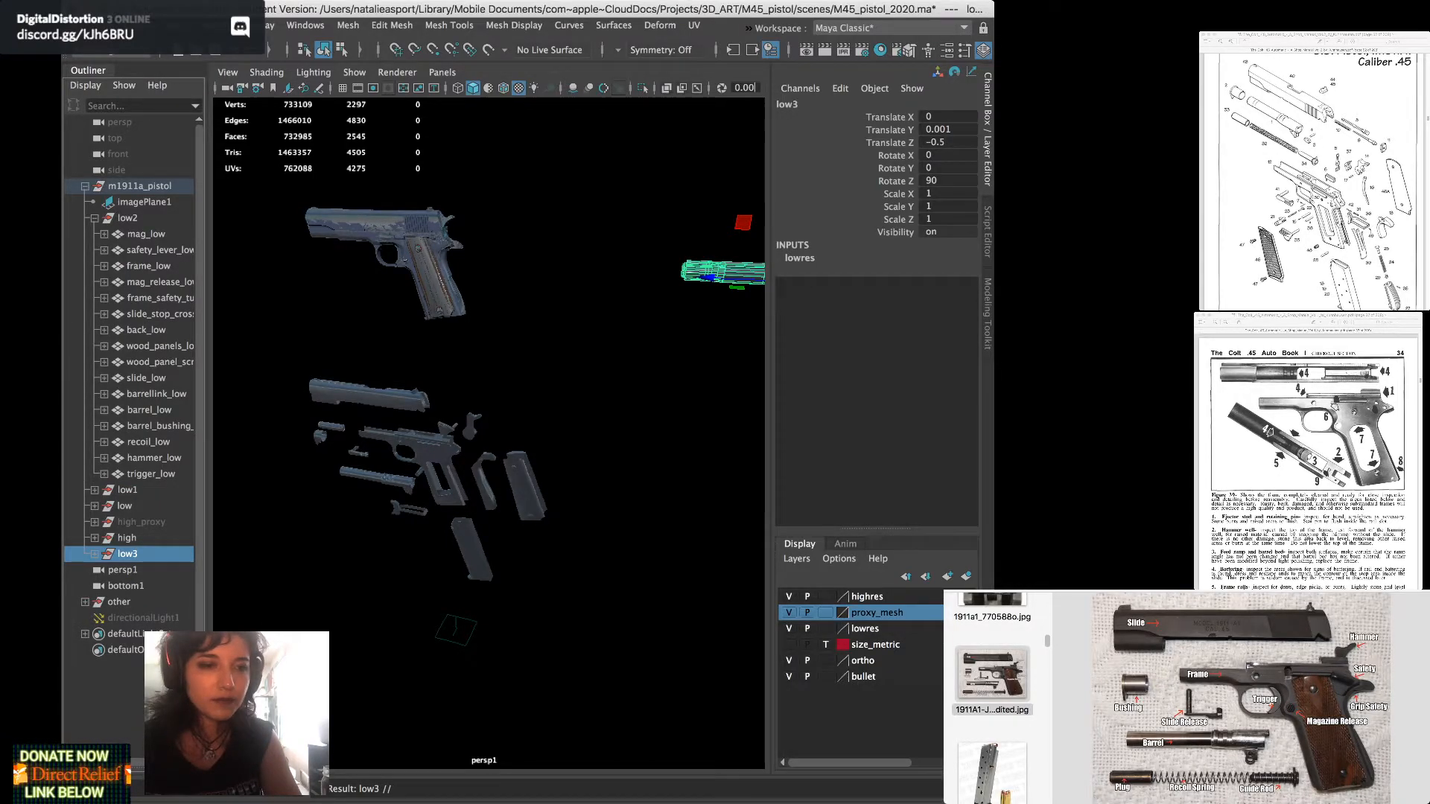
key("super+z")
Duplicate the assembled pistol's low group in place
left_click(124, 506)
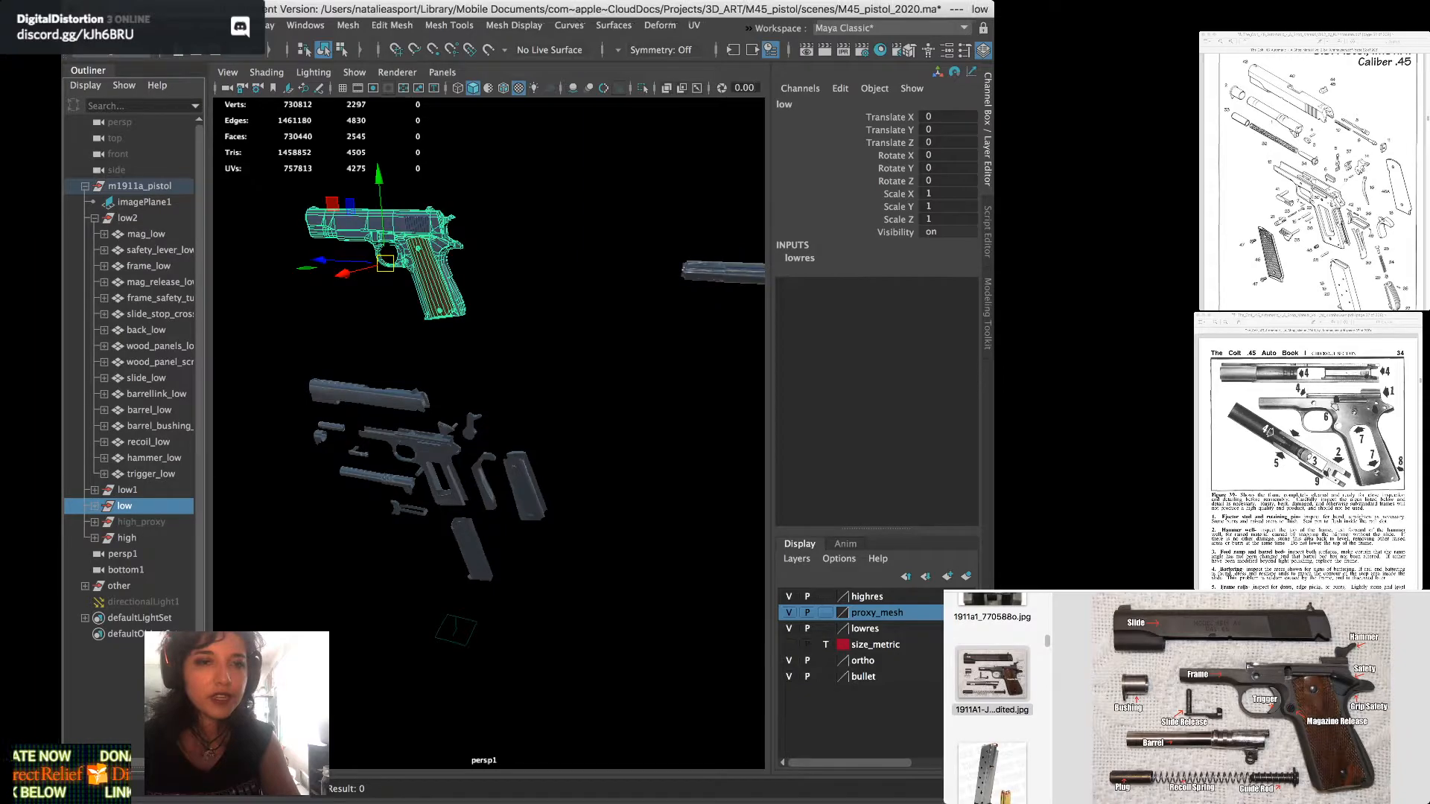
key("super+d")
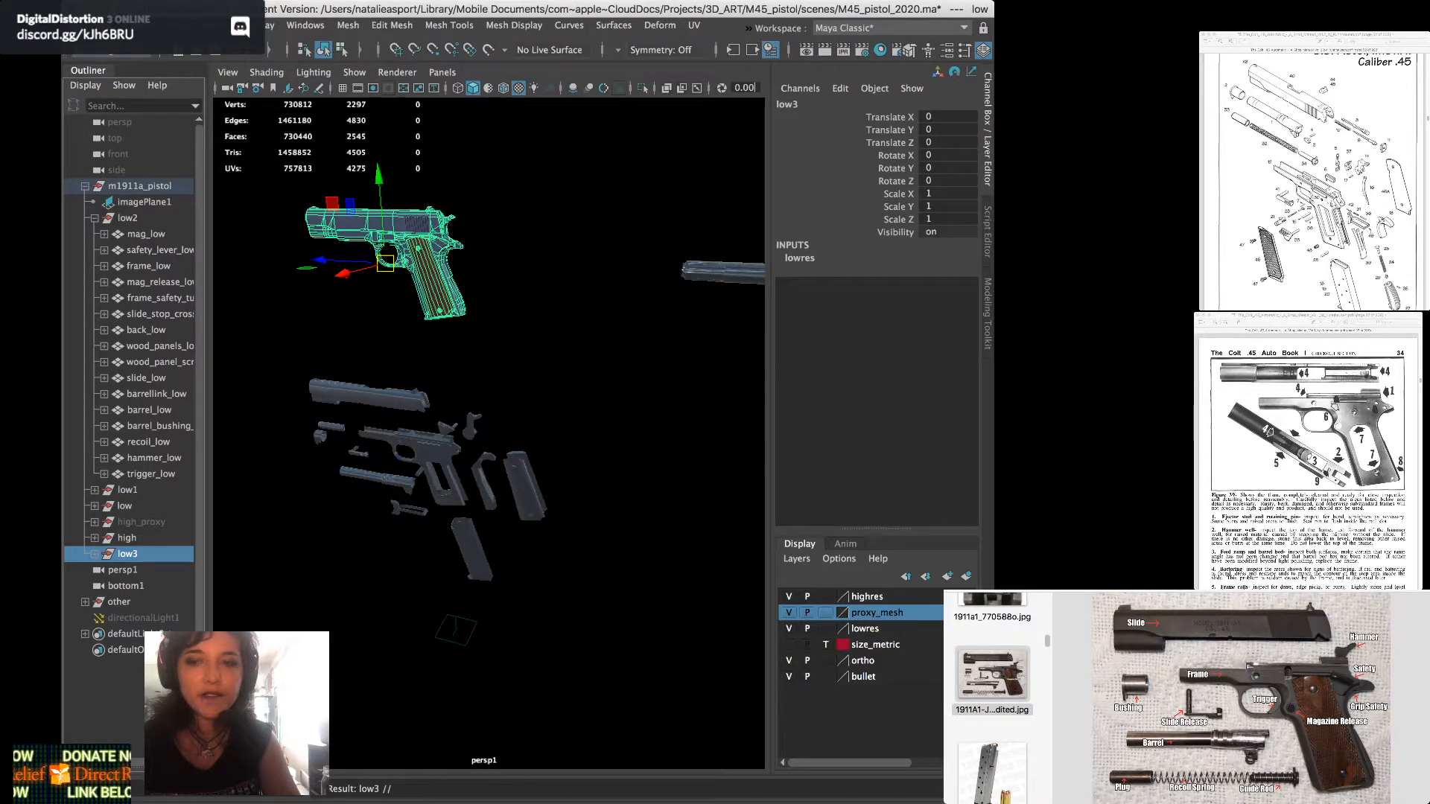
middle_click_drag(447, 417, 526, 458, "alt")
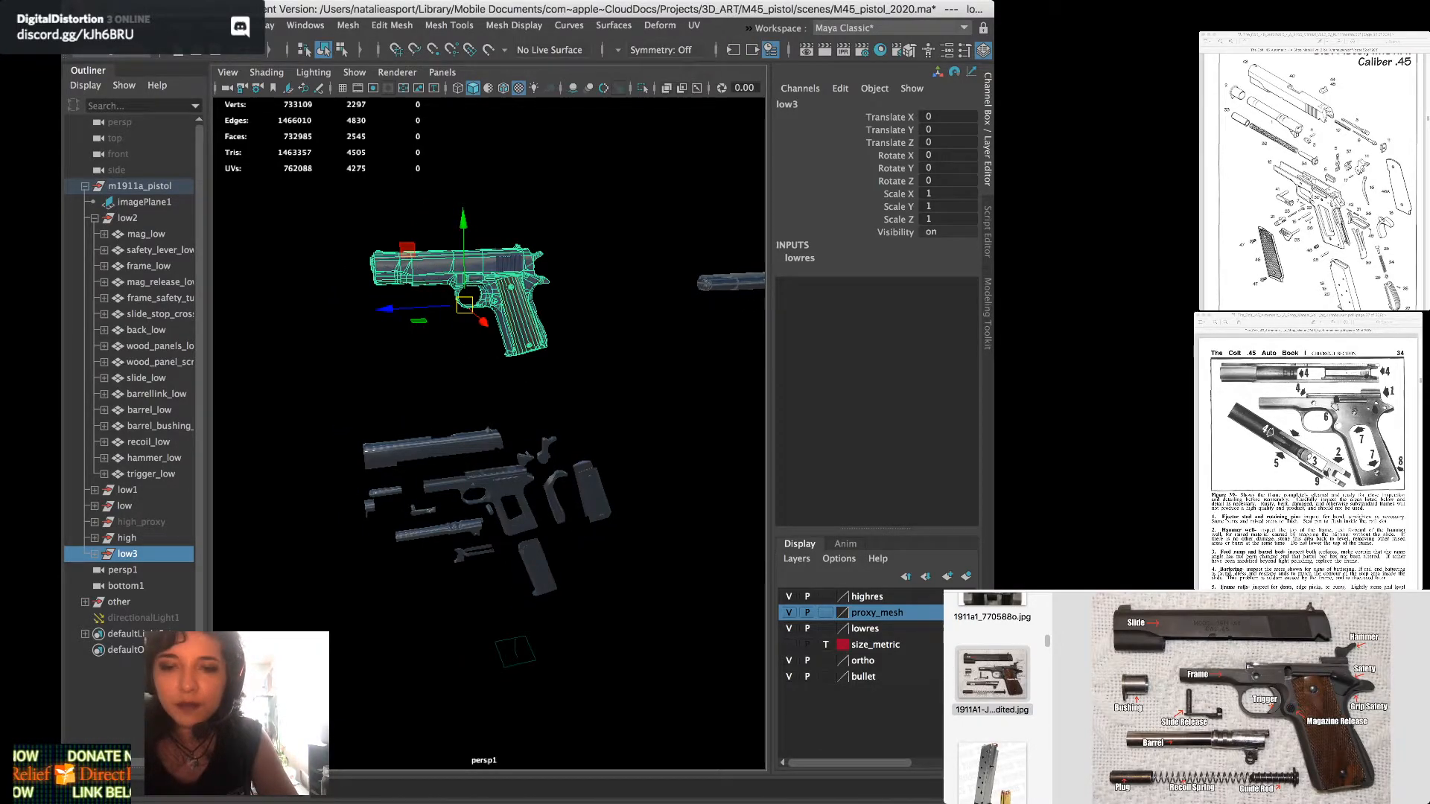
Browse the reference photos and display the Colt1991 image ending in M-02.jpg, which shows the pistol with its slide pulled back
scroll(993, 696, "up", 3)
scroll(993, 697, "up", 3)
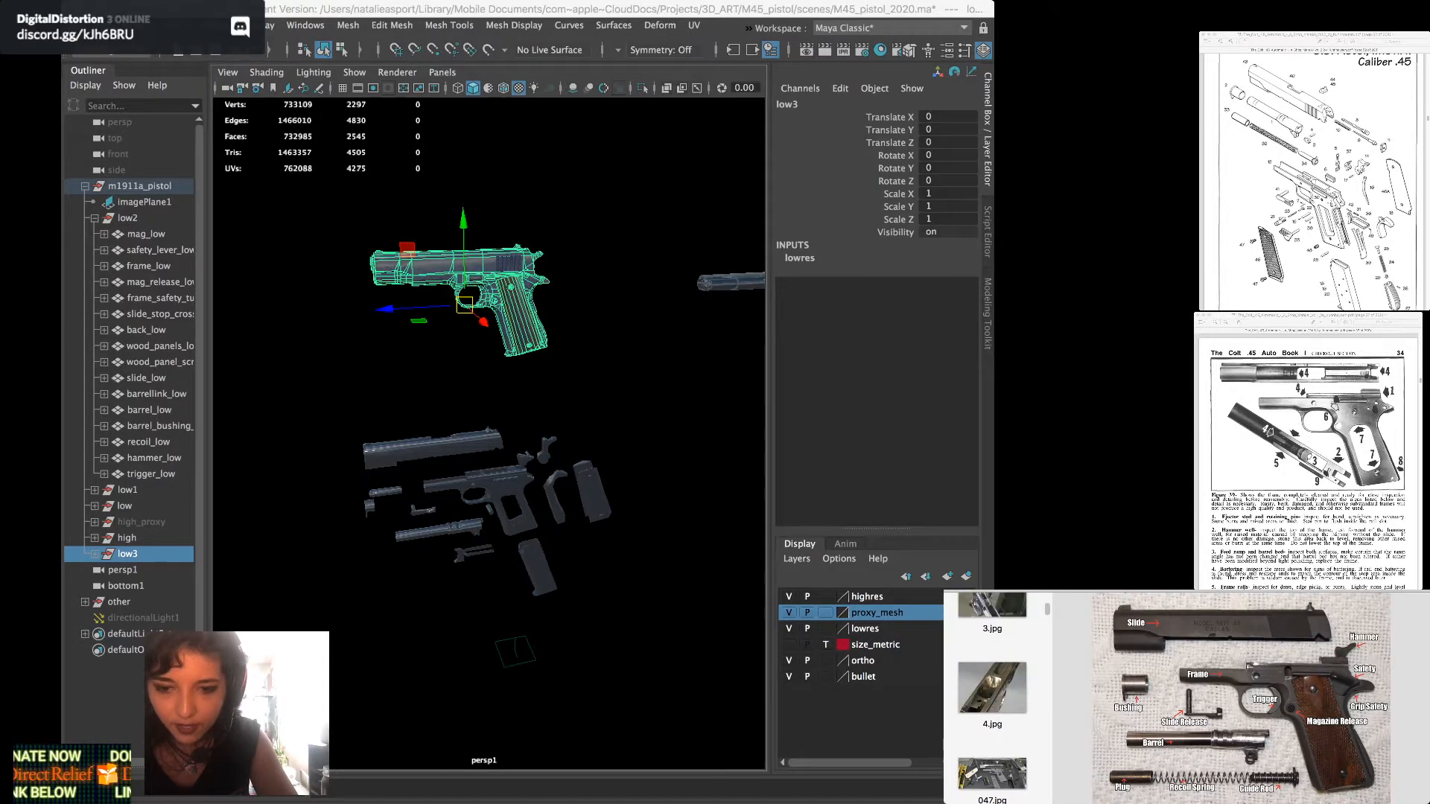
scroll(993, 696, "up", 3)
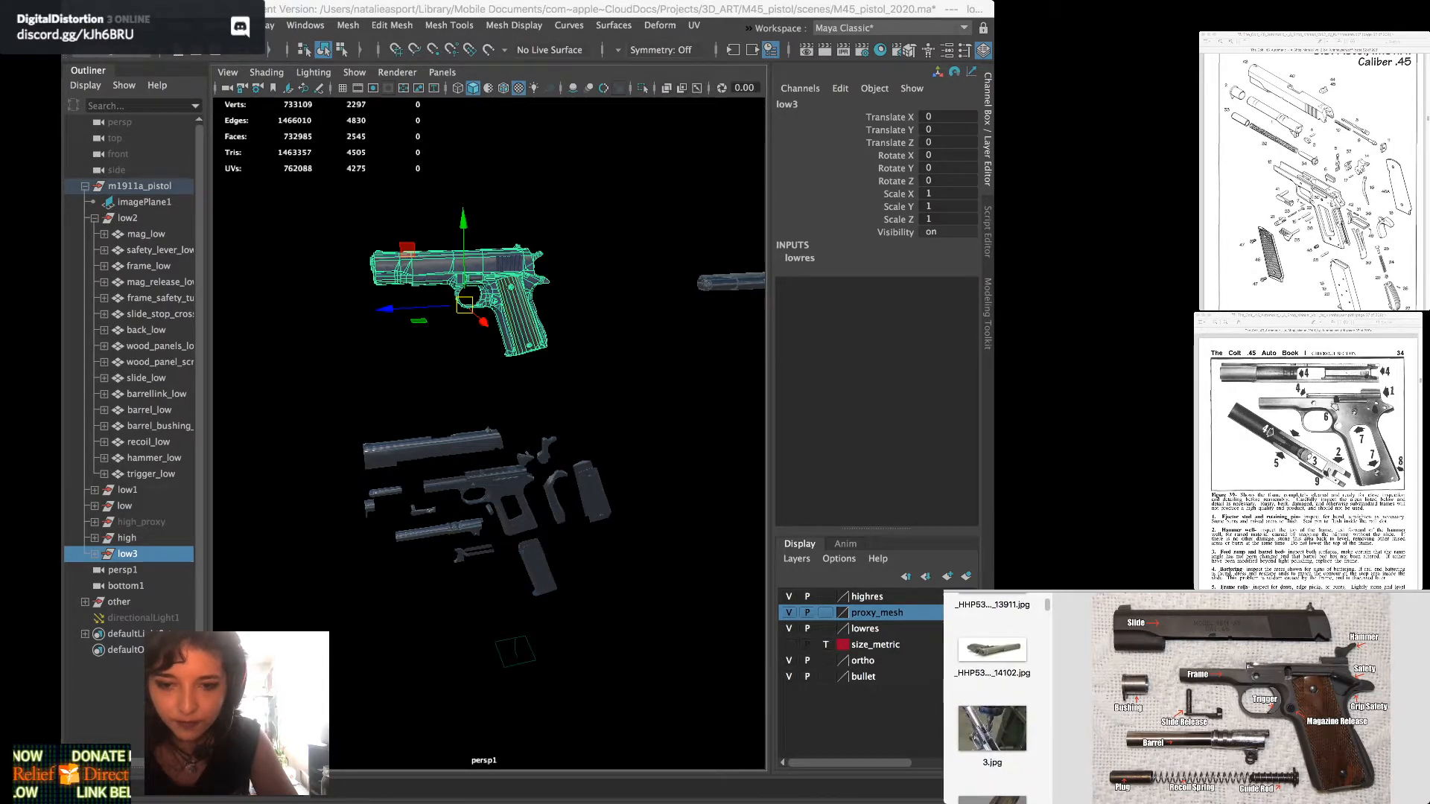
scroll(993, 697, "down", 5)
scroll(993, 696, "down", 3)
scroll(993, 697, "down", 3)
scroll(993, 696, "down", 2)
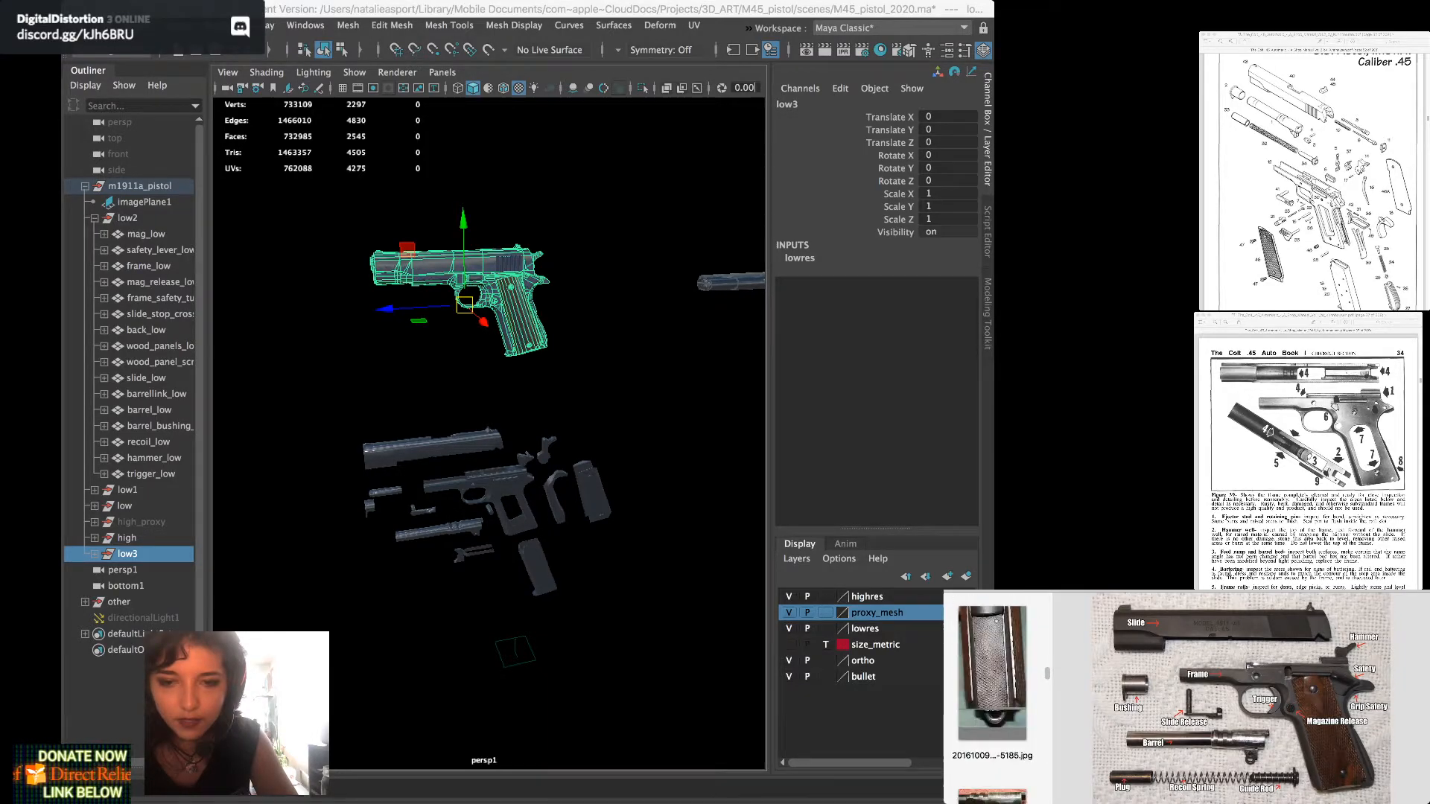
scroll(993, 696, "down", 2)
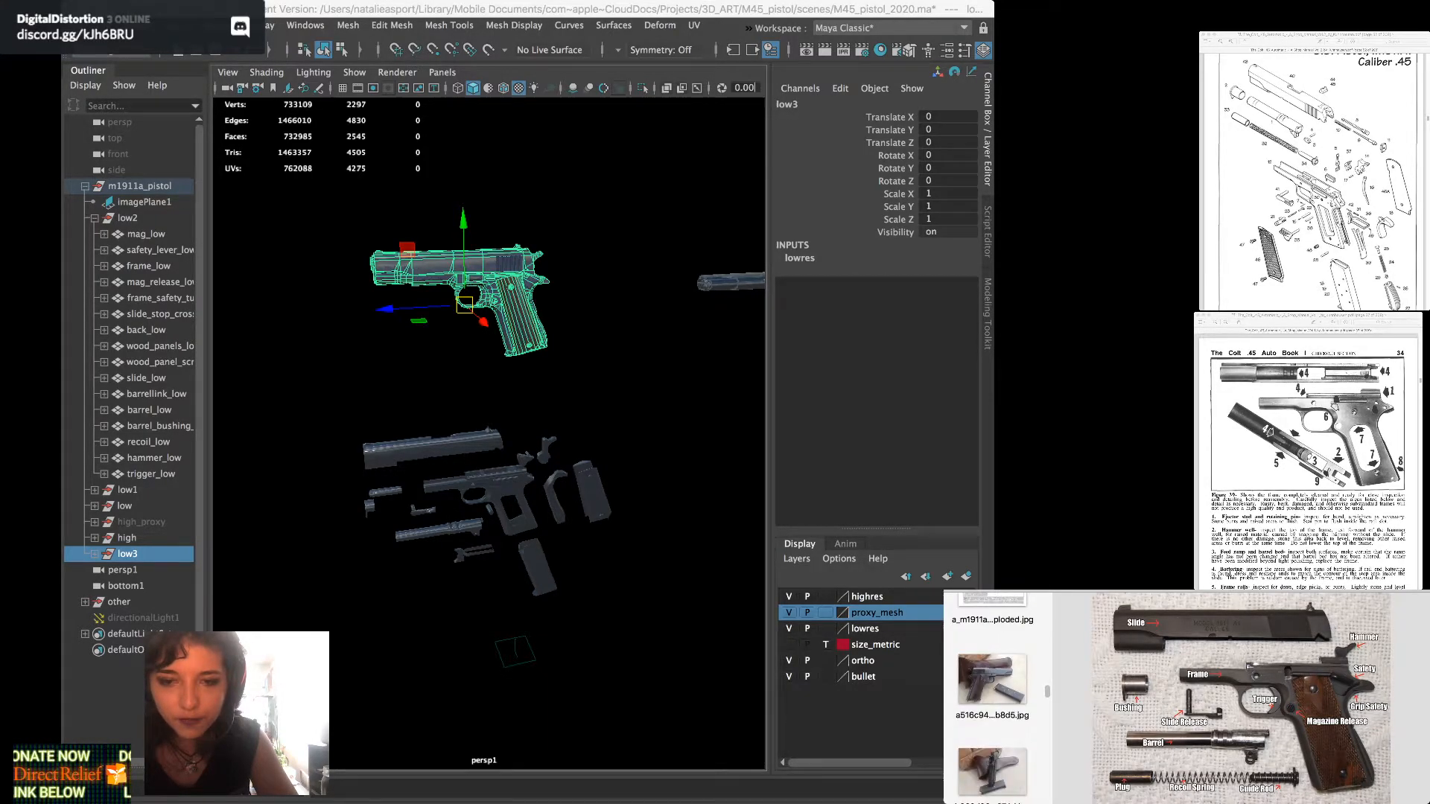
scroll(993, 697, "down", 2)
scroll(993, 696, "down", 2)
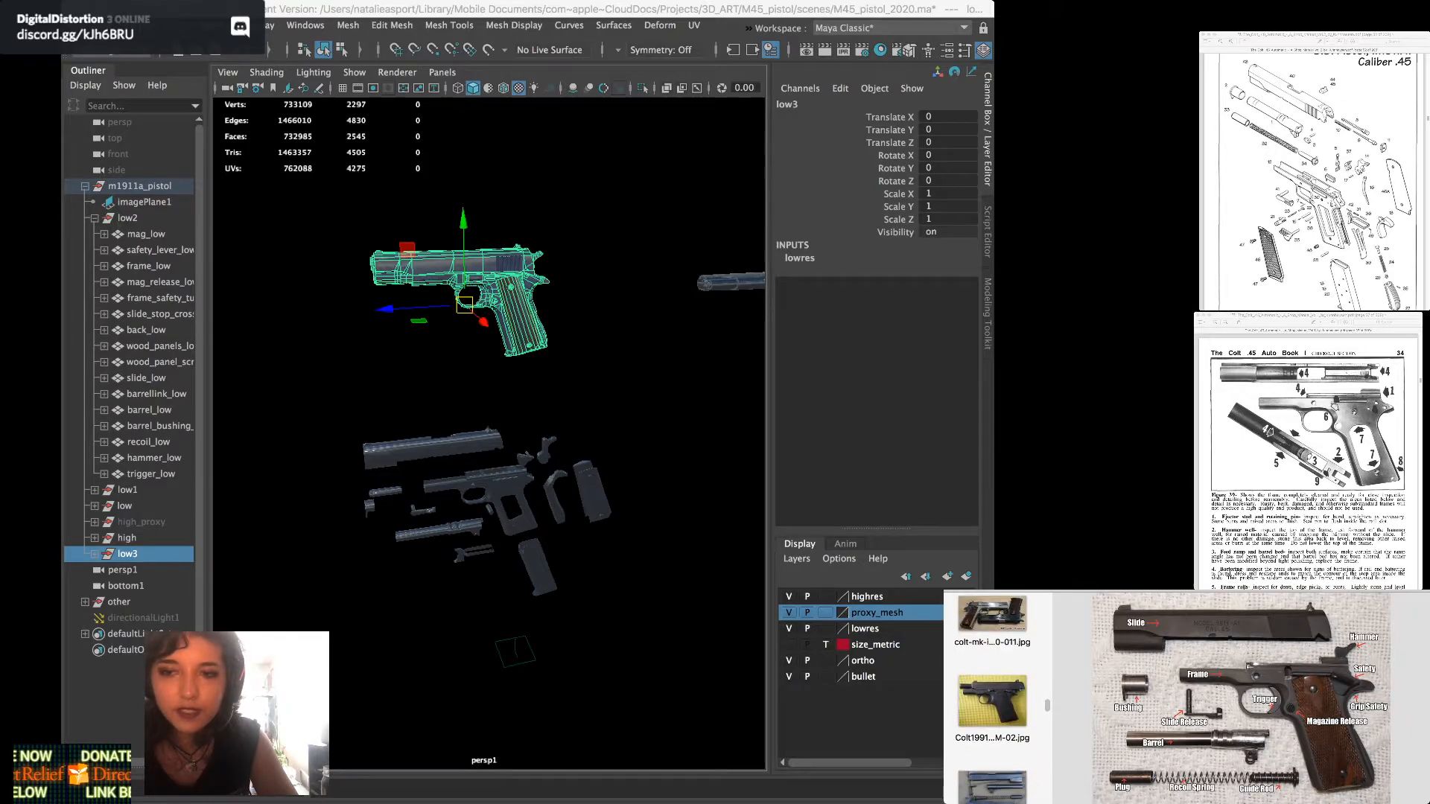
left_click(992, 678)
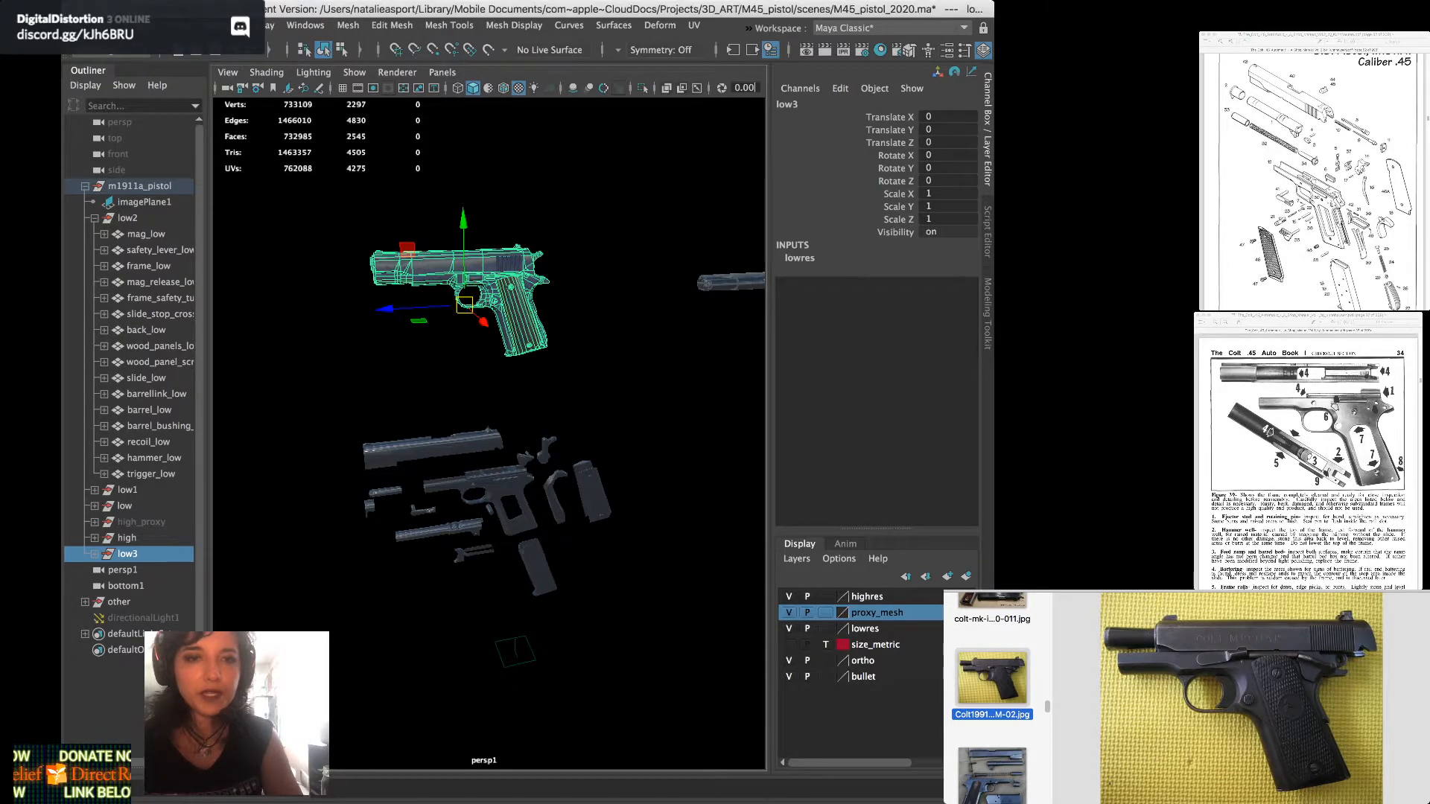
Inspect the assembled pistol and the exploded parts from several angles, and clear the selection
mouse_move(484, 417)
left_mouse_down("alt")
mouse_move(466, 415)
mouse_move(480, 425)
mouse_move(465, 398)
left_mouse_up("alt")
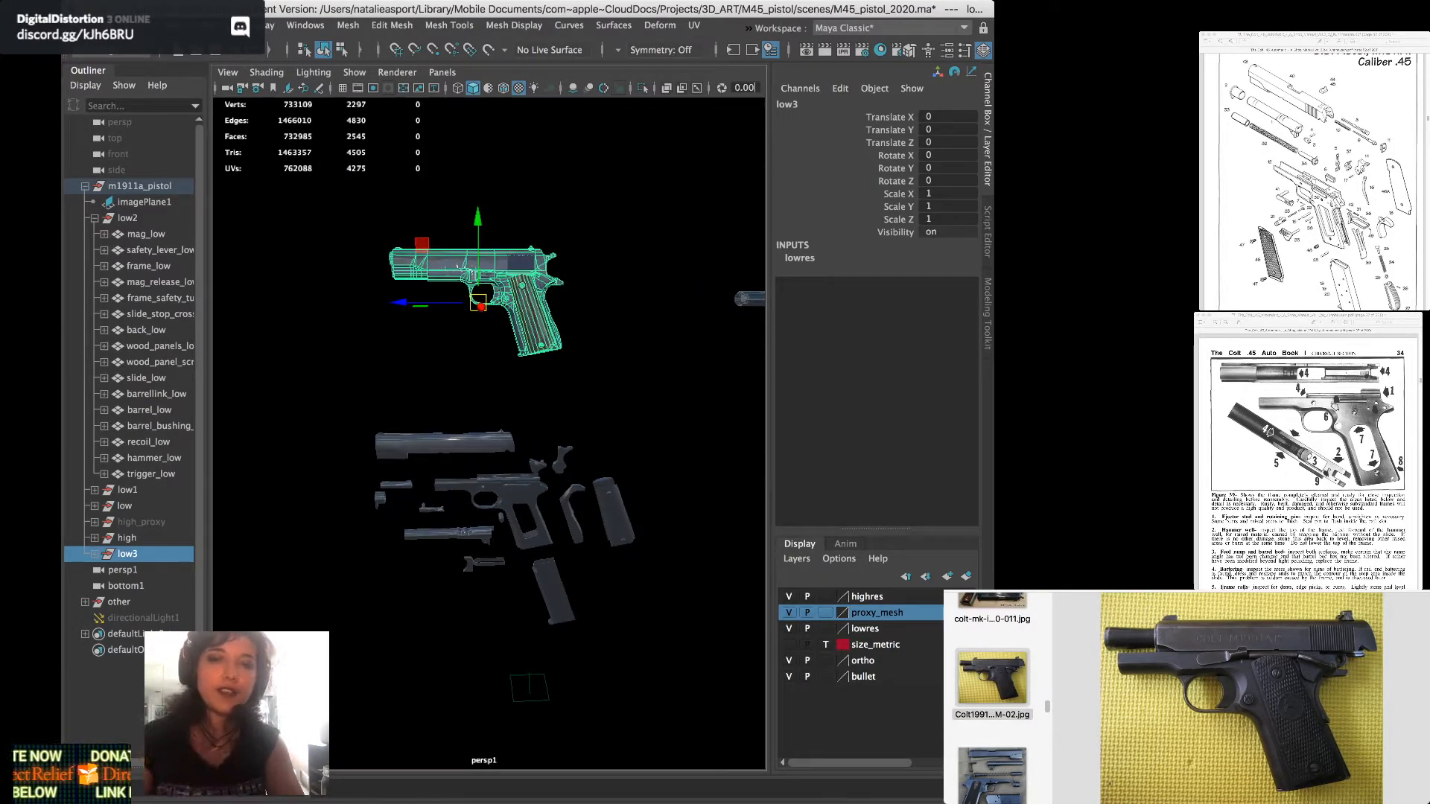
left_click_drag(484, 417, 464, 420, "alt")
middle_click_drag(465, 420, 525, 441, "alt")
left_click_drag(525, 441, 529, 445, "alt")
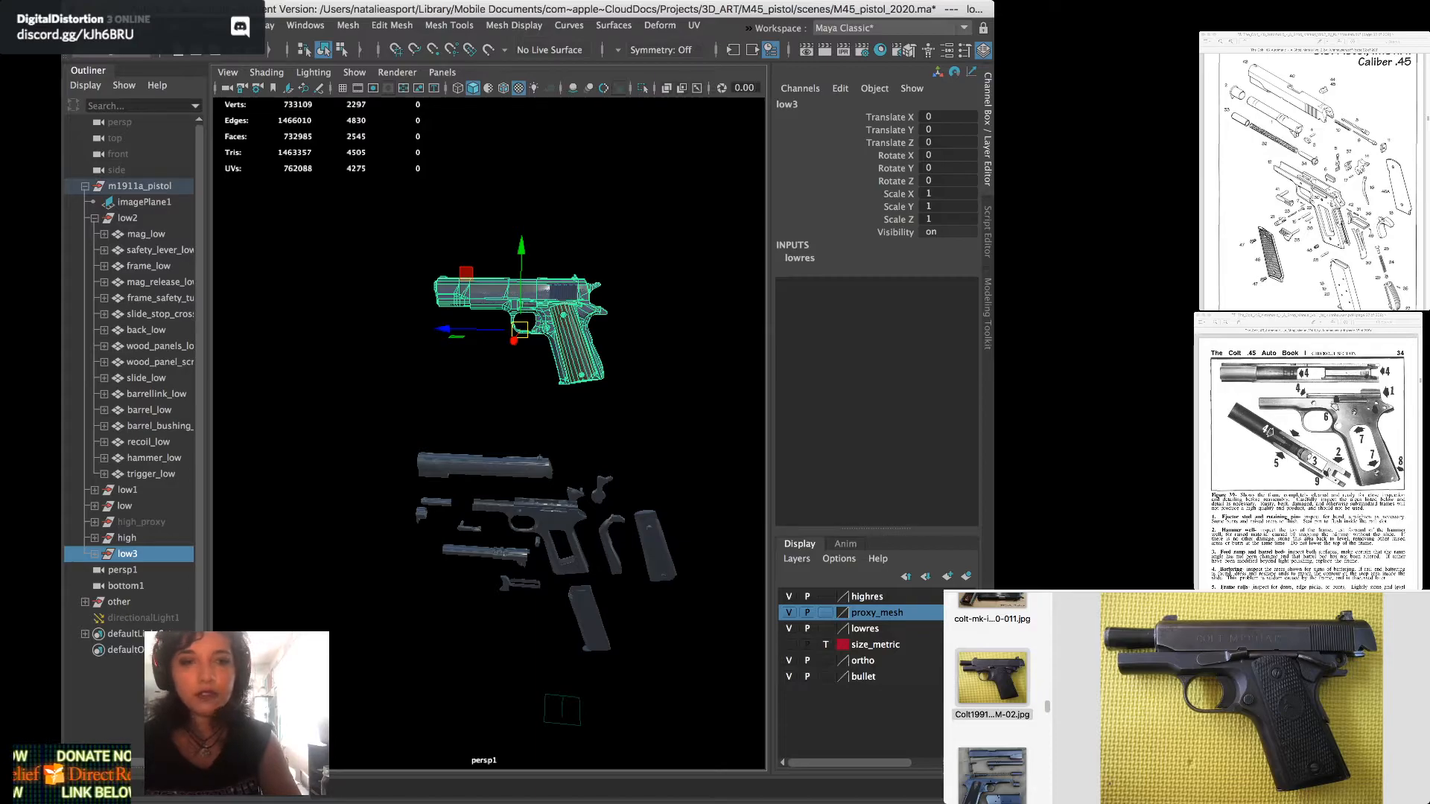
left_click_drag(529, 439, 447, 462, "alt")
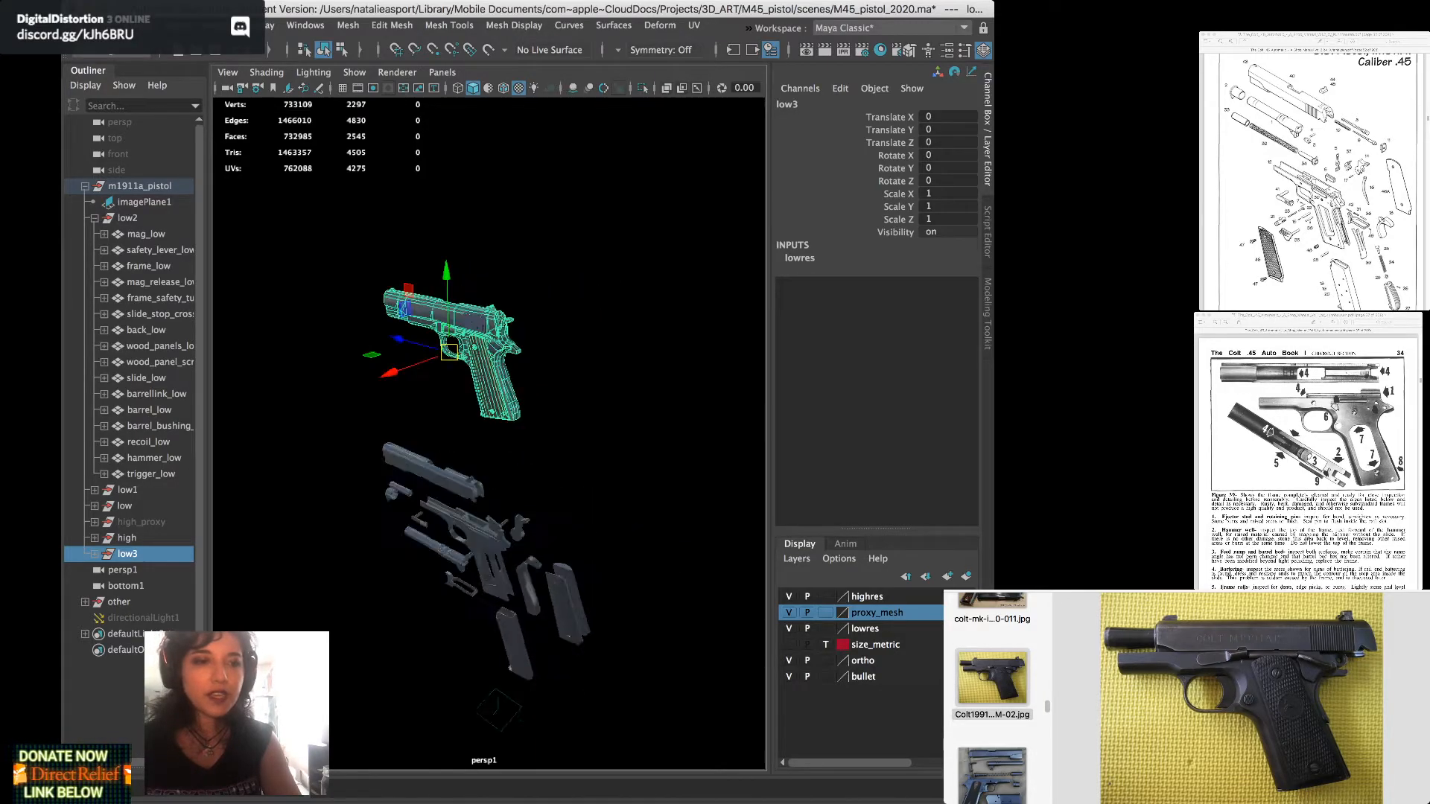
key("alt+d")
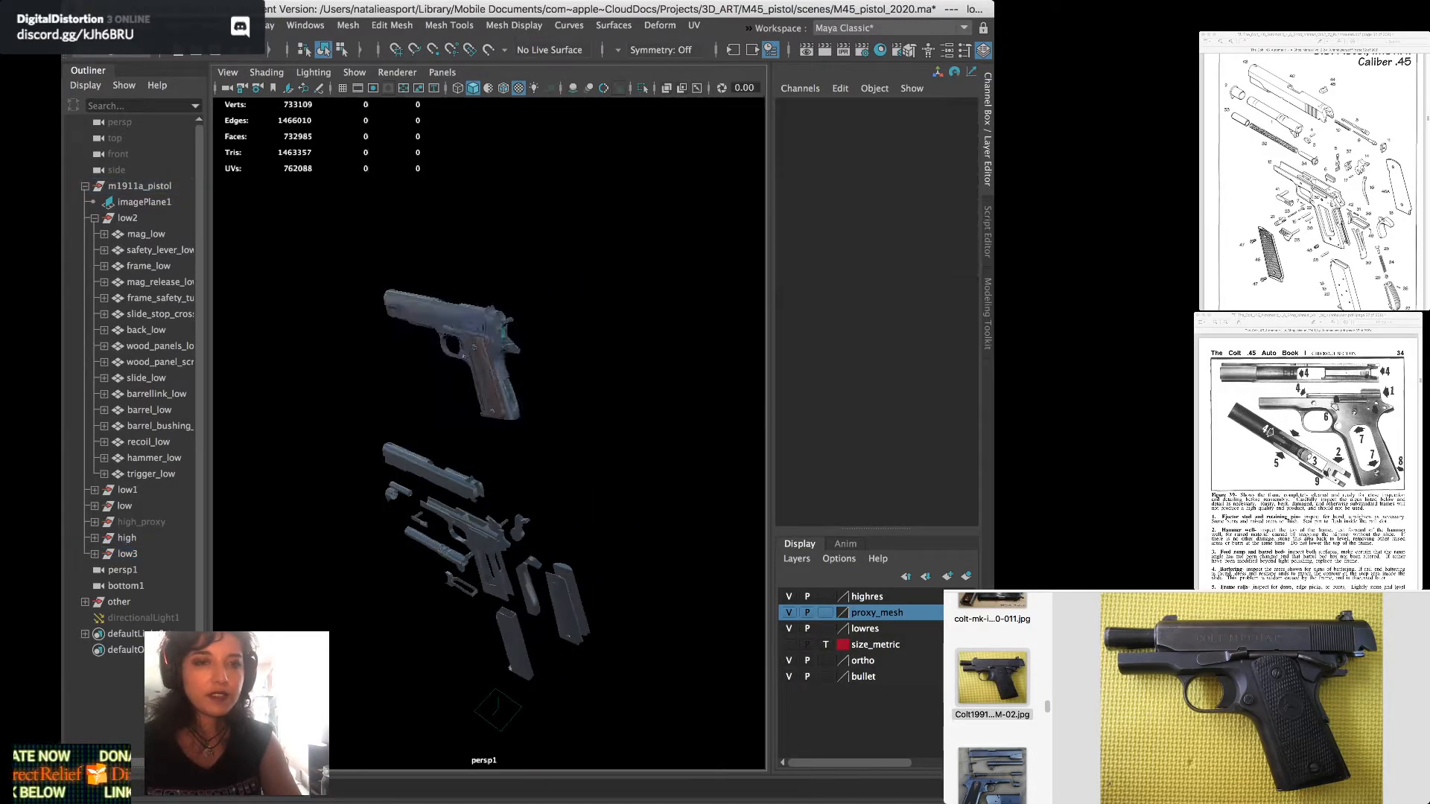
Reselect the low3 group and lower it by setting its Translate Y to -0.3
key("ctrl+z")
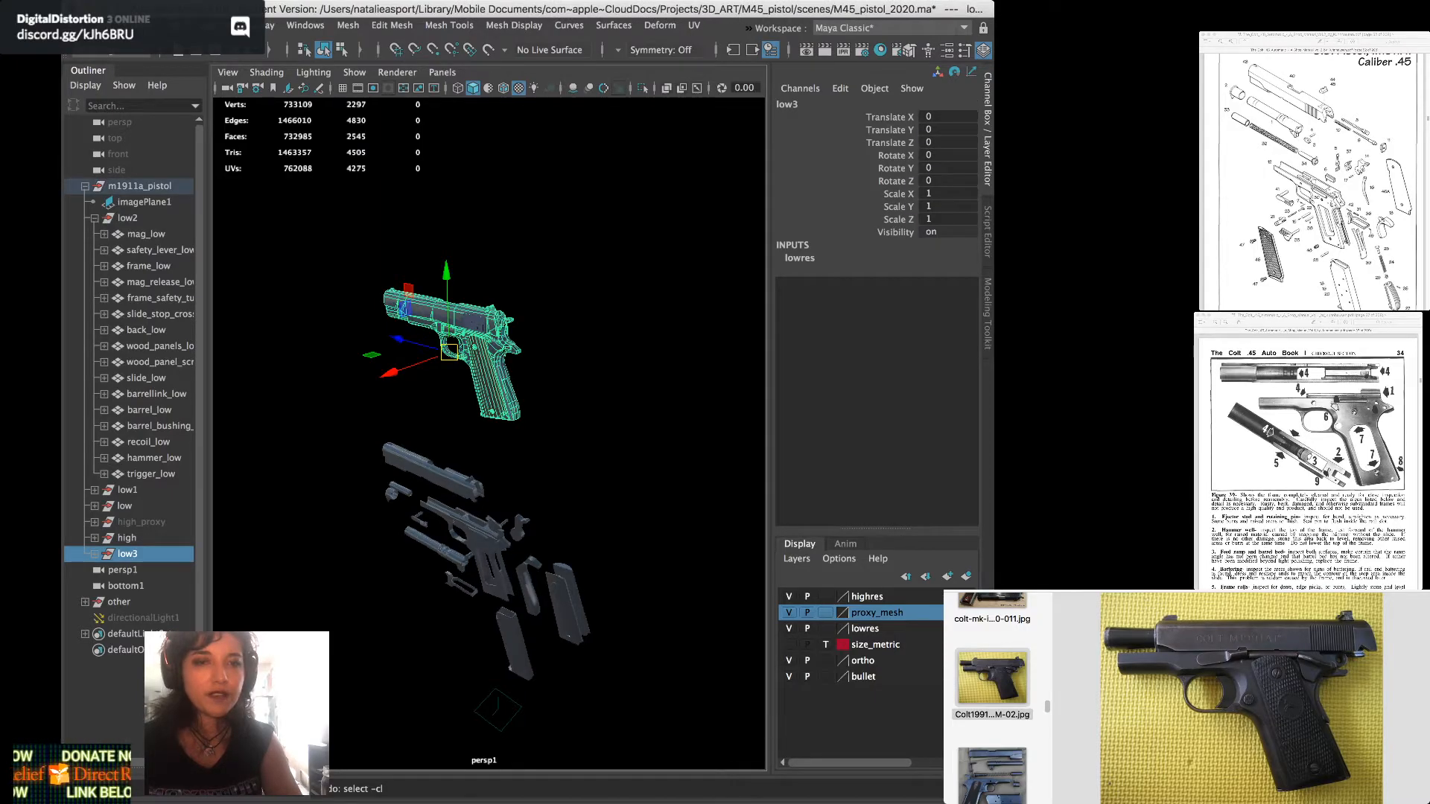
left_click_drag(402, 387, 513, 349, "alt")
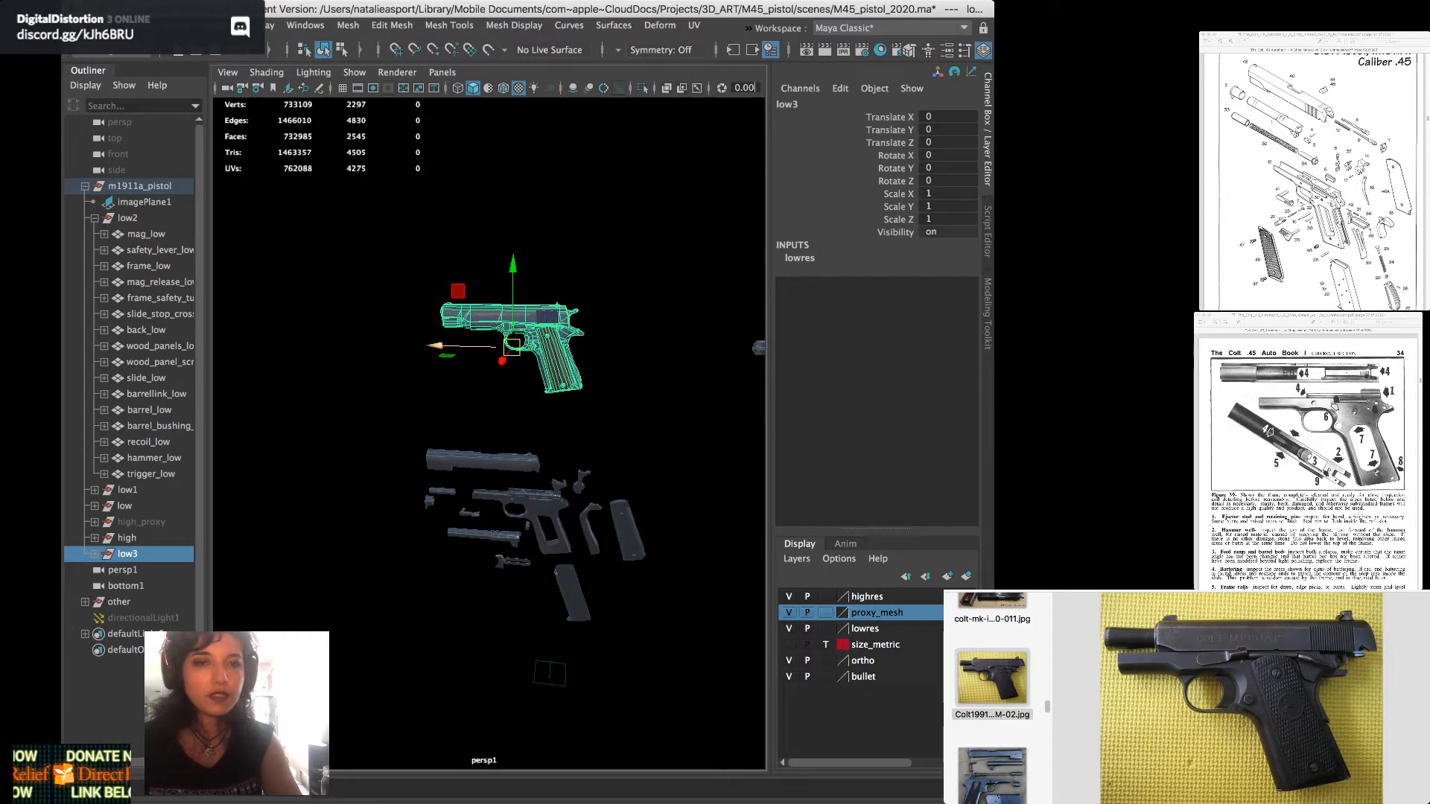
left_click_drag(465, 347, 515, 349, "alt")
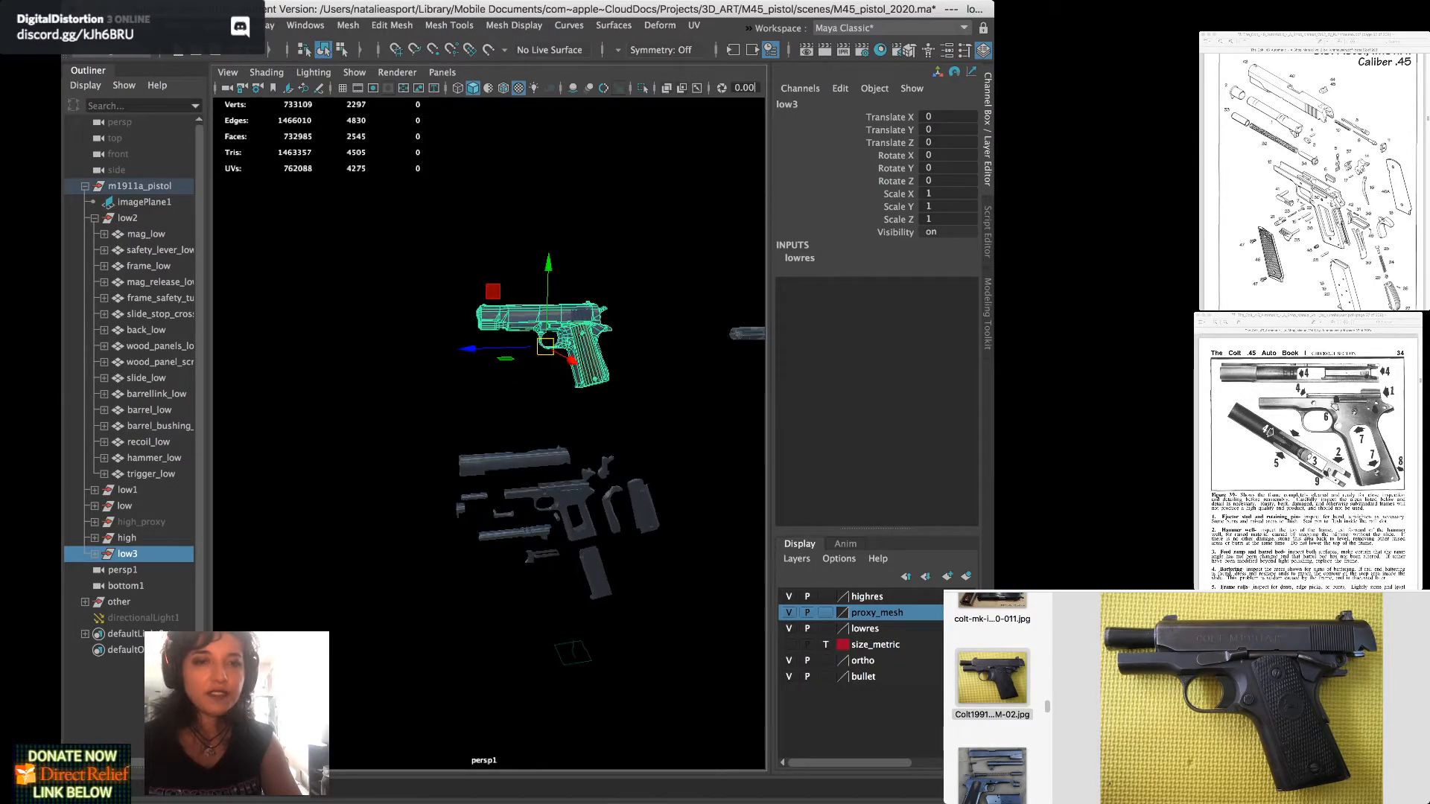
middle_click_drag(515, 348, 495, 347, "alt")
left_click_drag(495, 348, 510, 358, "alt")
middle_click_drag(509, 359, 494, 355, "alt")
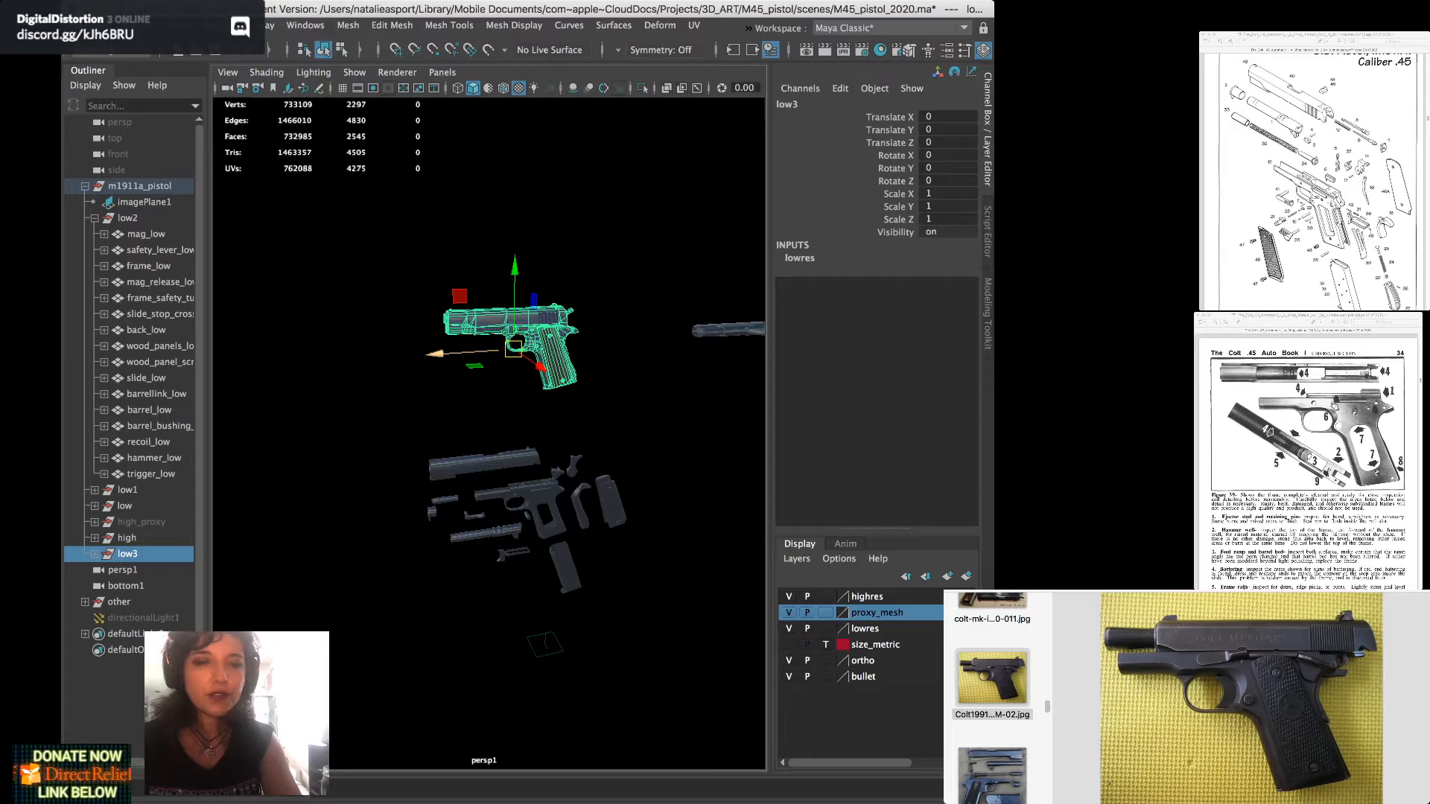
middle_click_drag(495, 356, 435, 359, "alt")
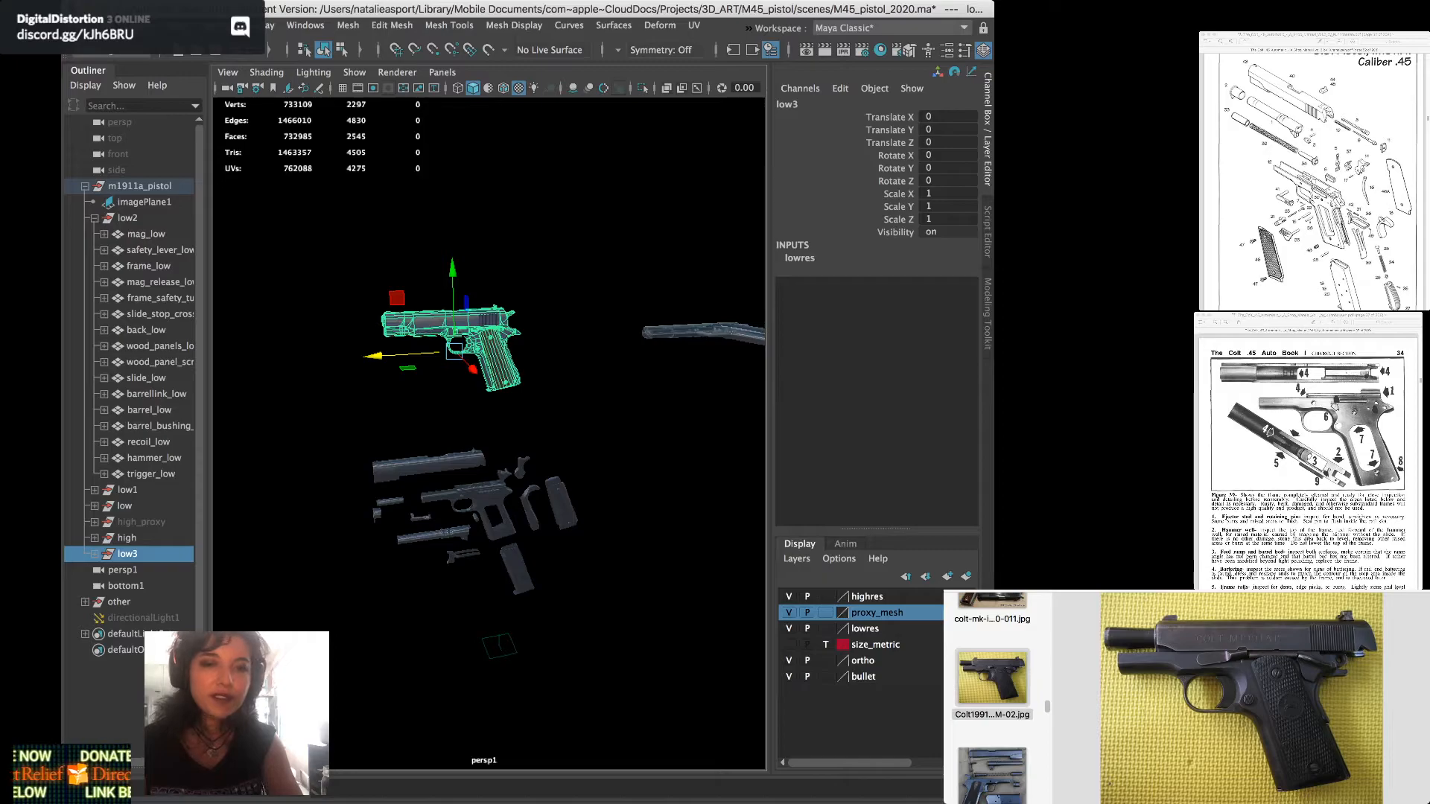
left_click_drag(484, 417, 515, 412, "alt")
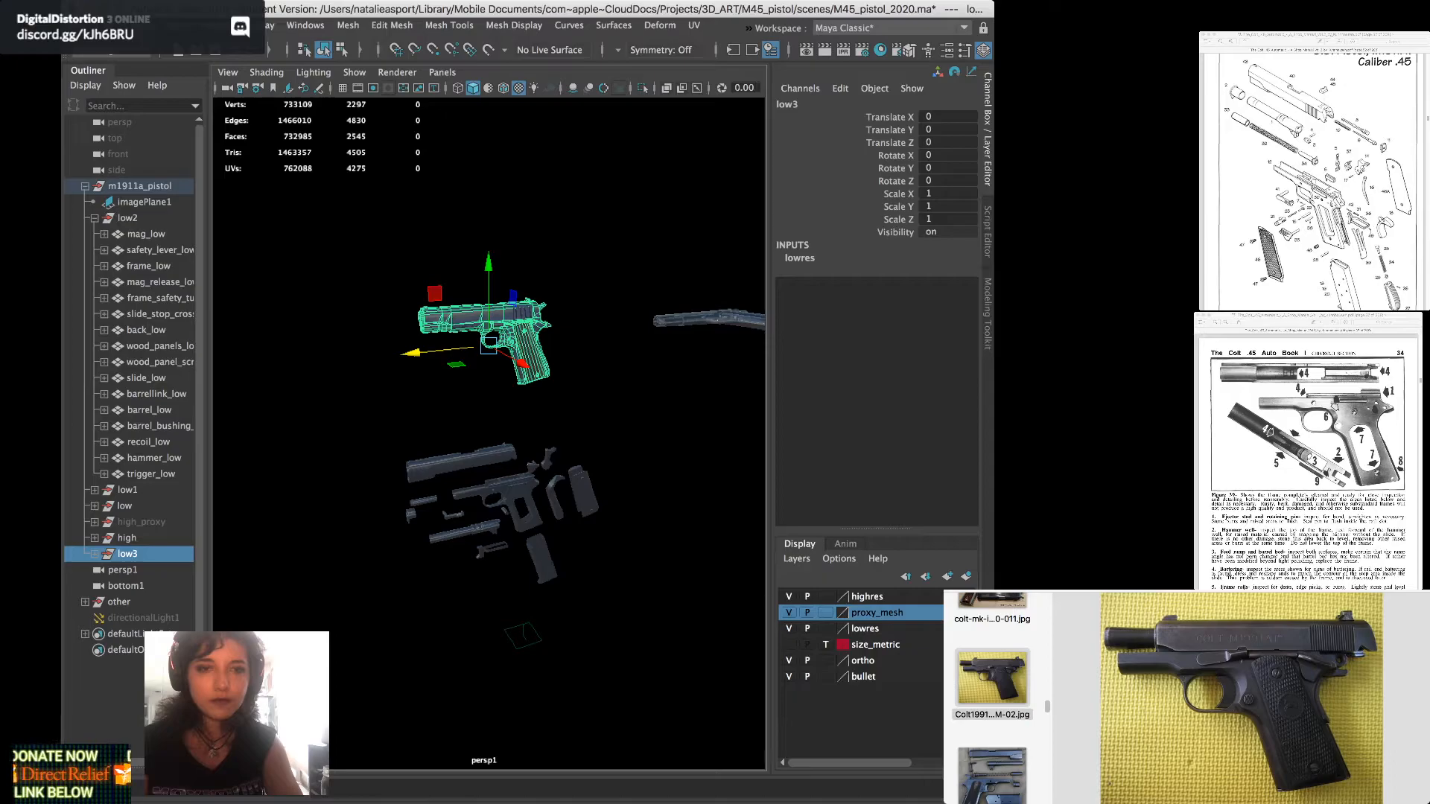
left_click(488, 264)
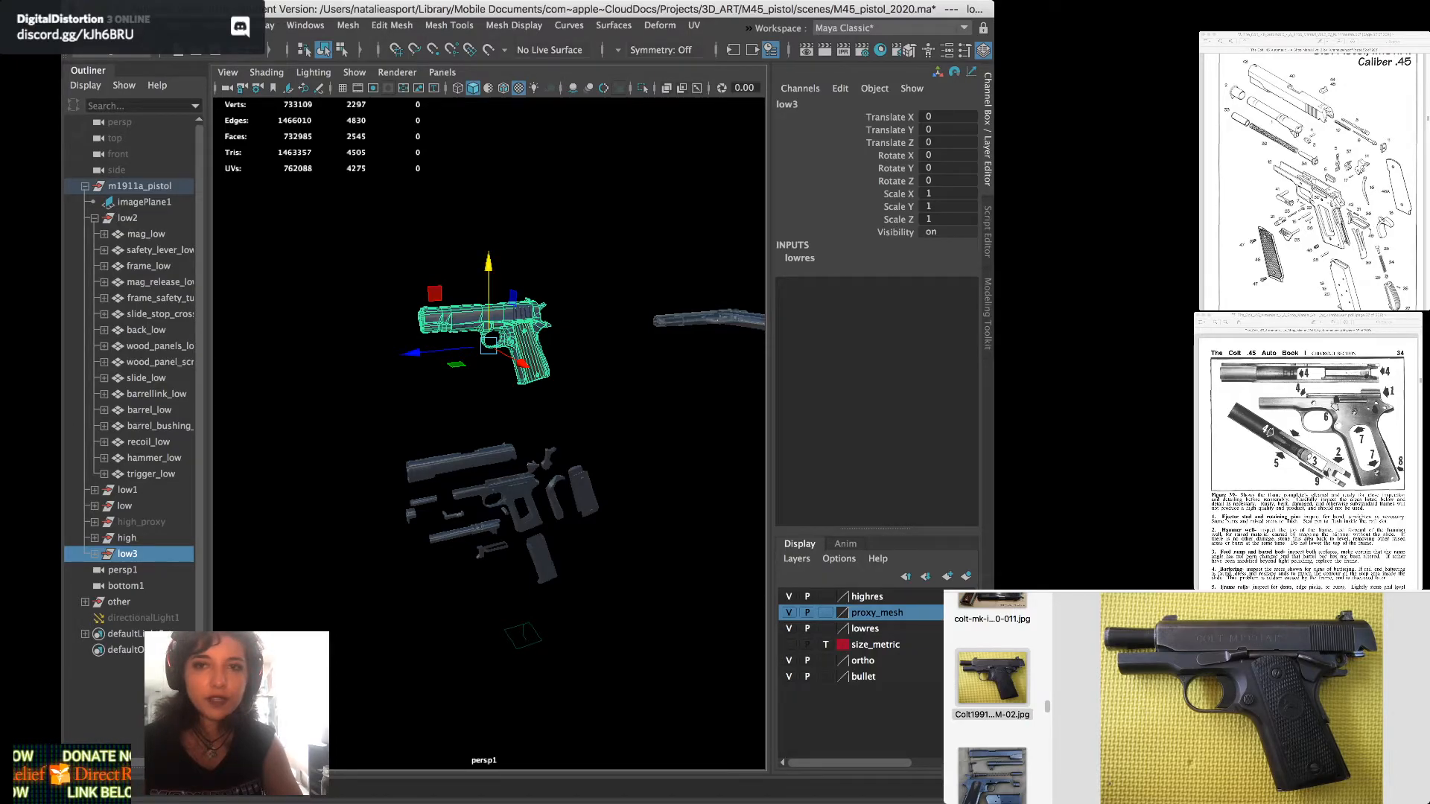
left_click(947, 117)
key("Tab")
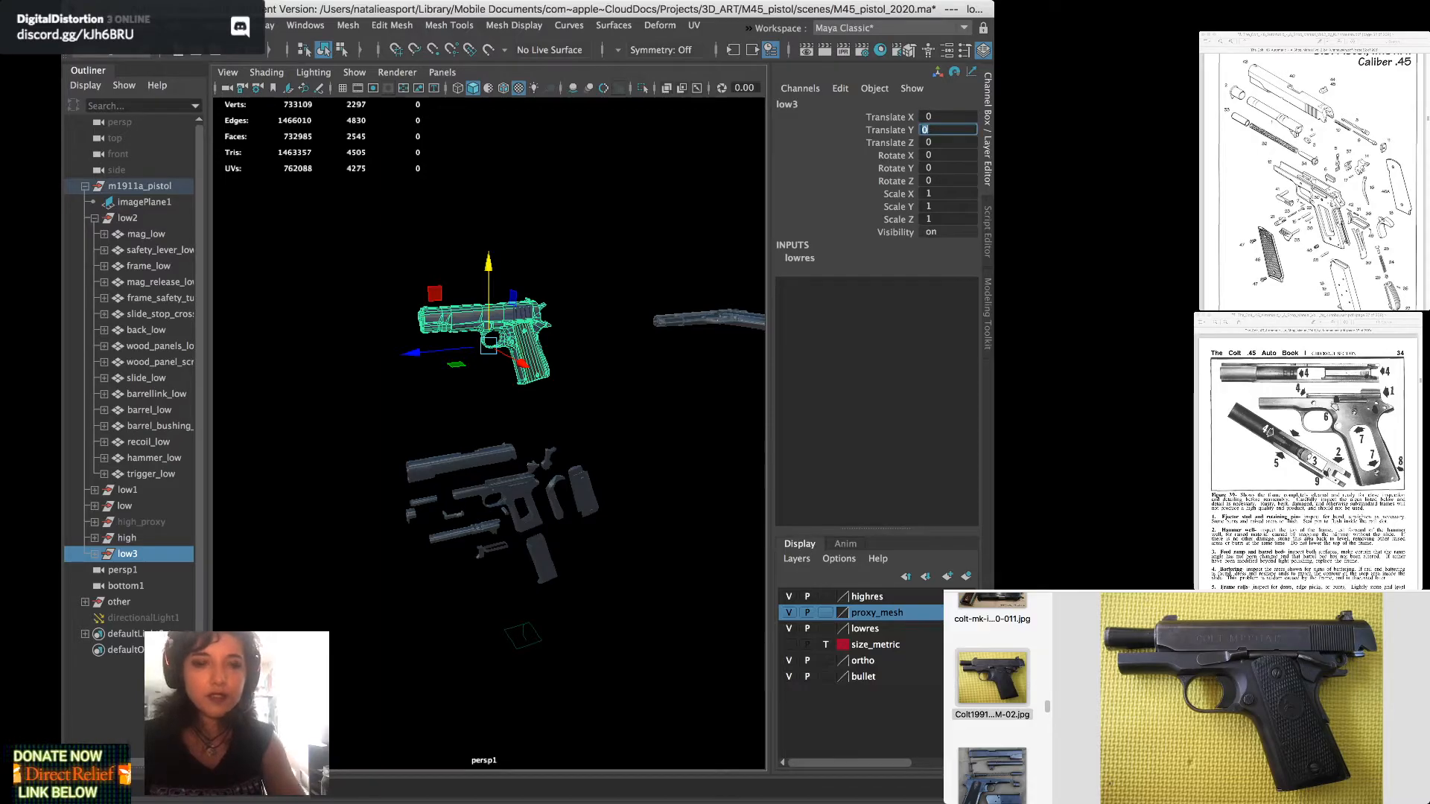
type("-0.3")
key("Return")
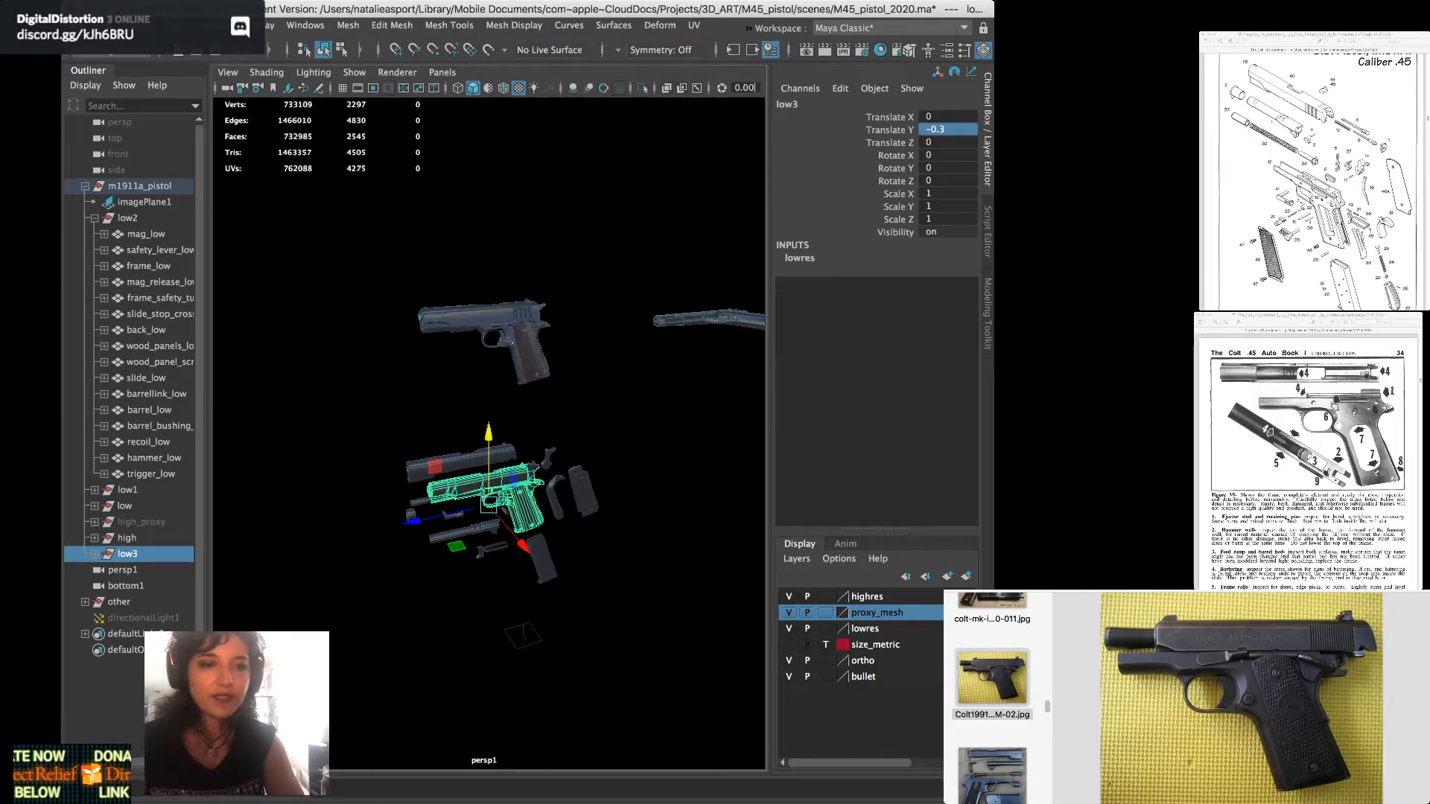
left_click_drag(488, 476, 473, 470, "alt")
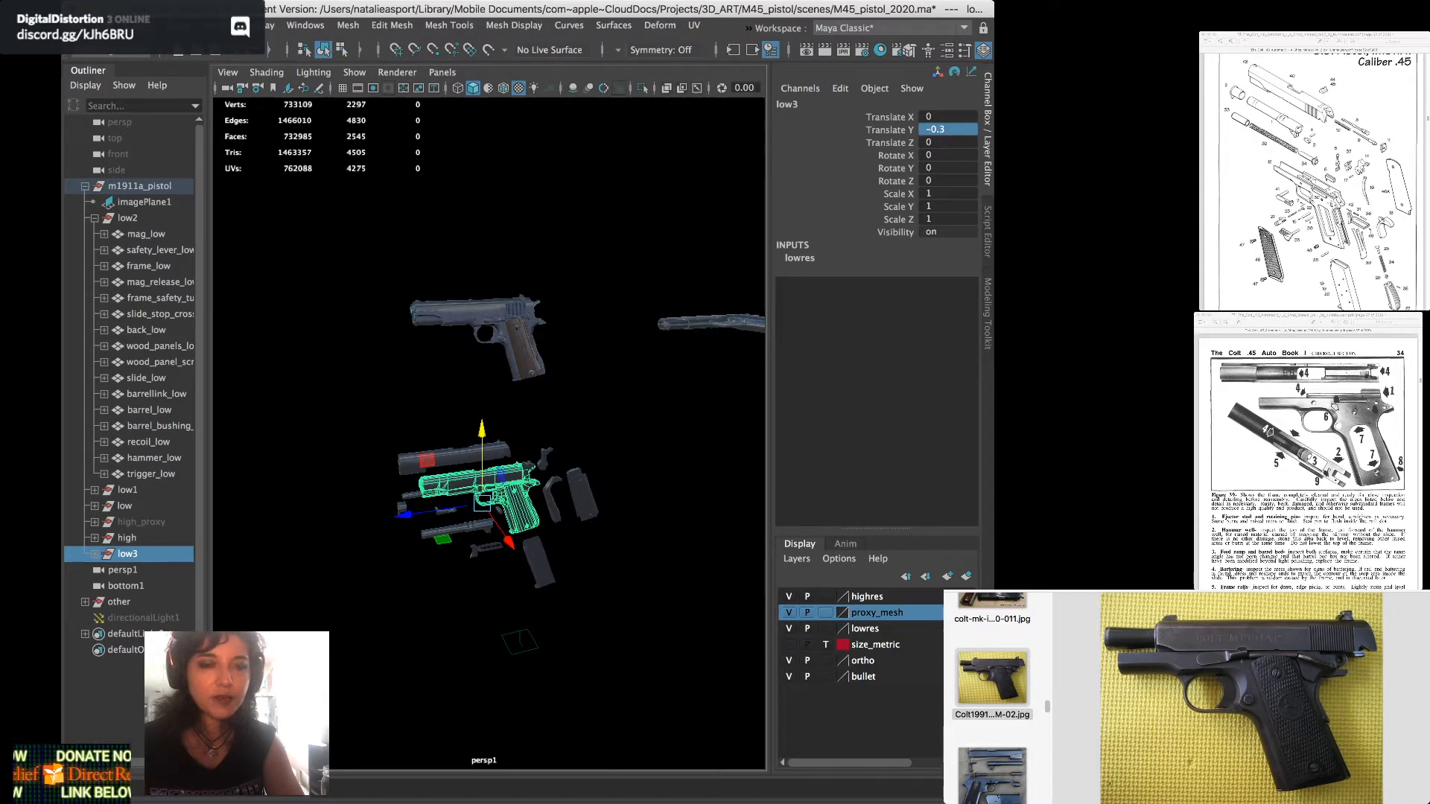
Check the transform values of the low1 and low2 groups to compare their placement offsets
left_click(127, 490)
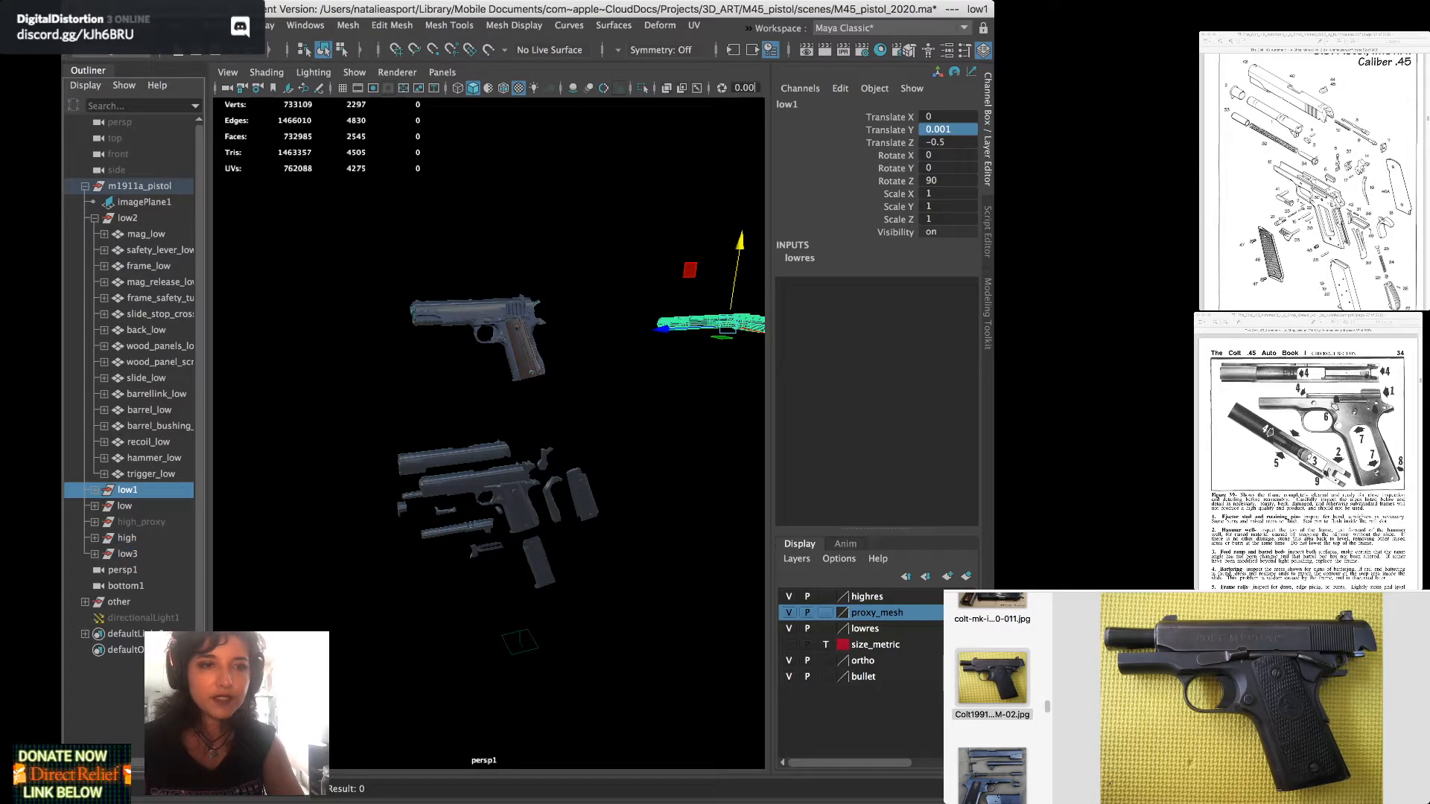
left_click(128, 218)
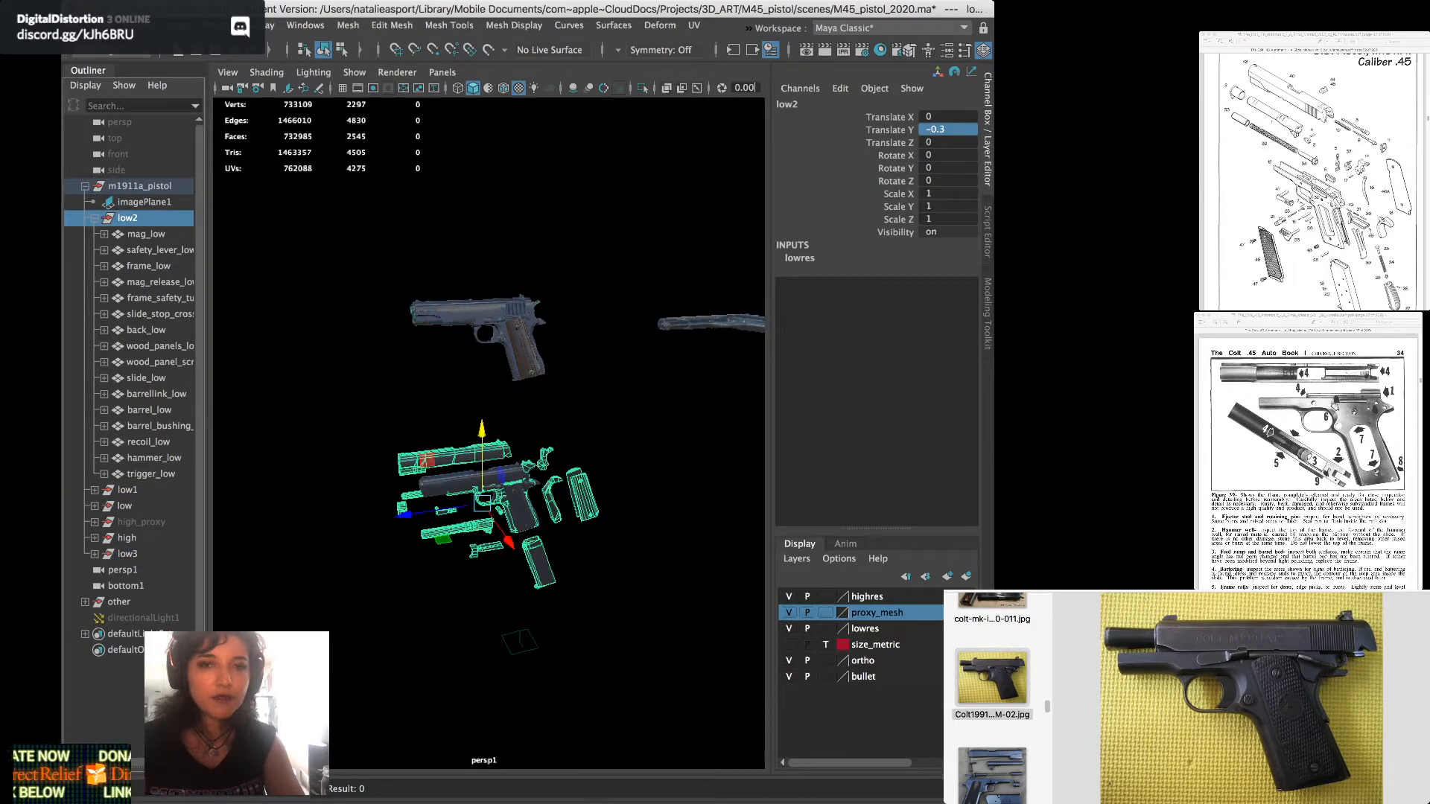
left_click(662, 326)
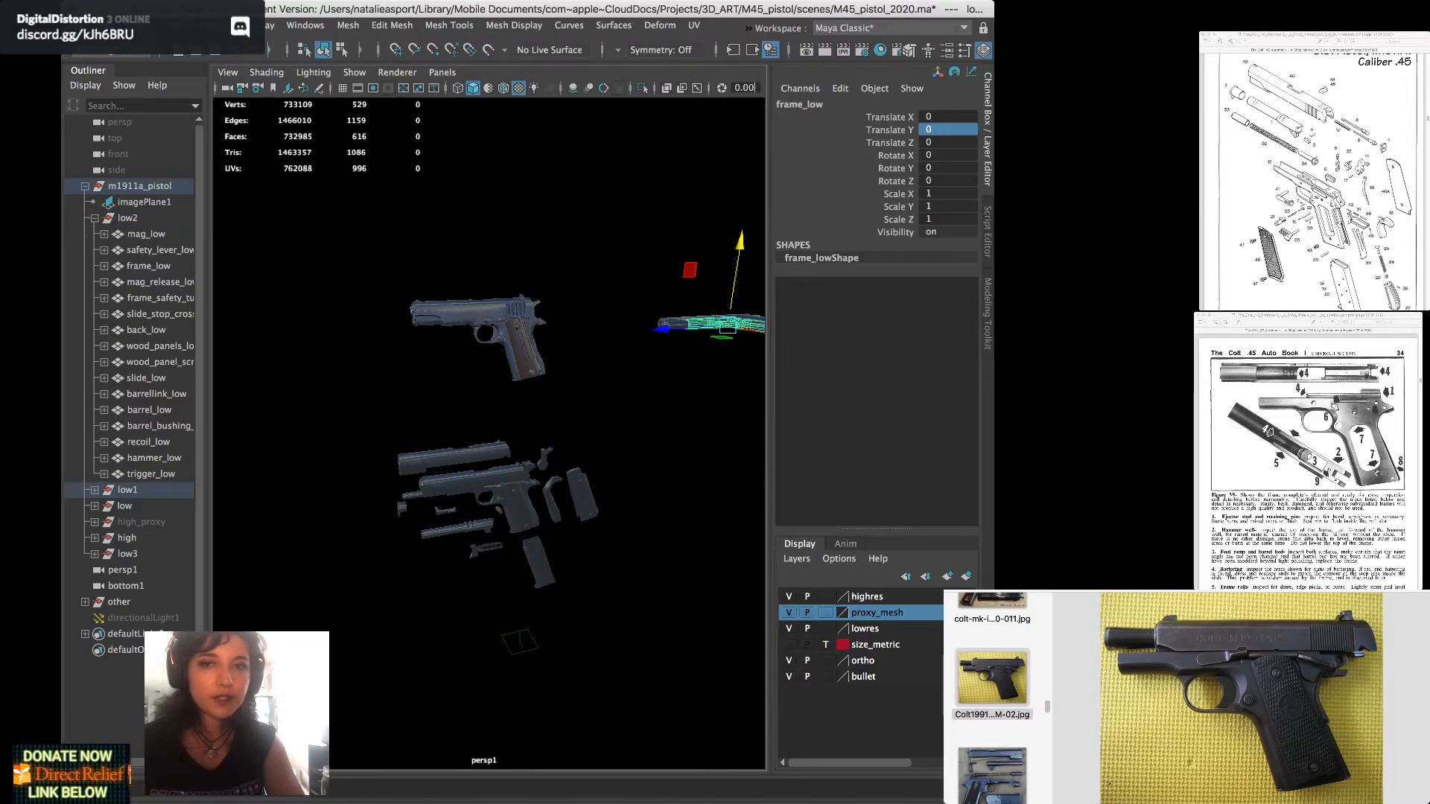
key("Up")
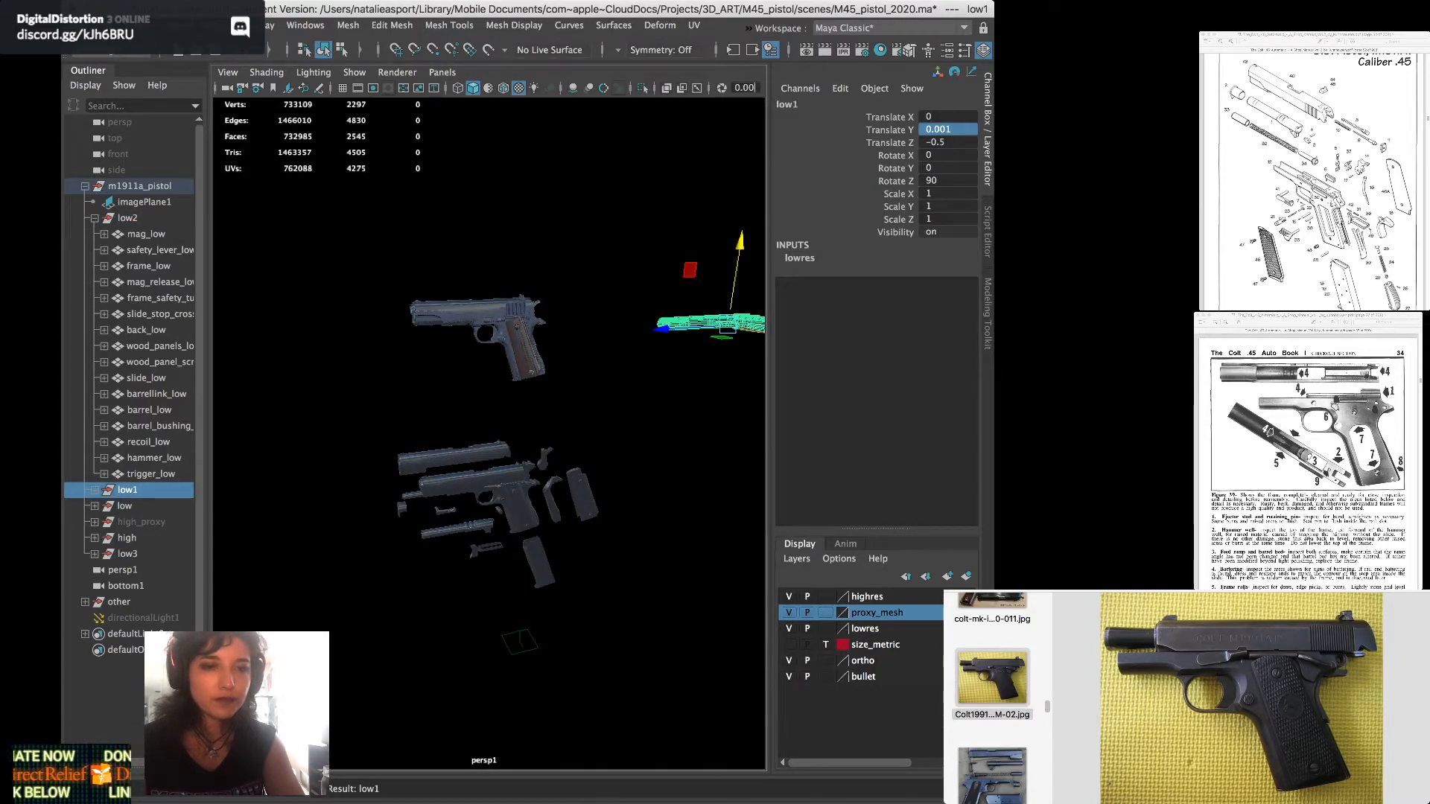
Try to offset the low3 group with a Translate Z of -0.5, and undo the change
left_click(474, 482)
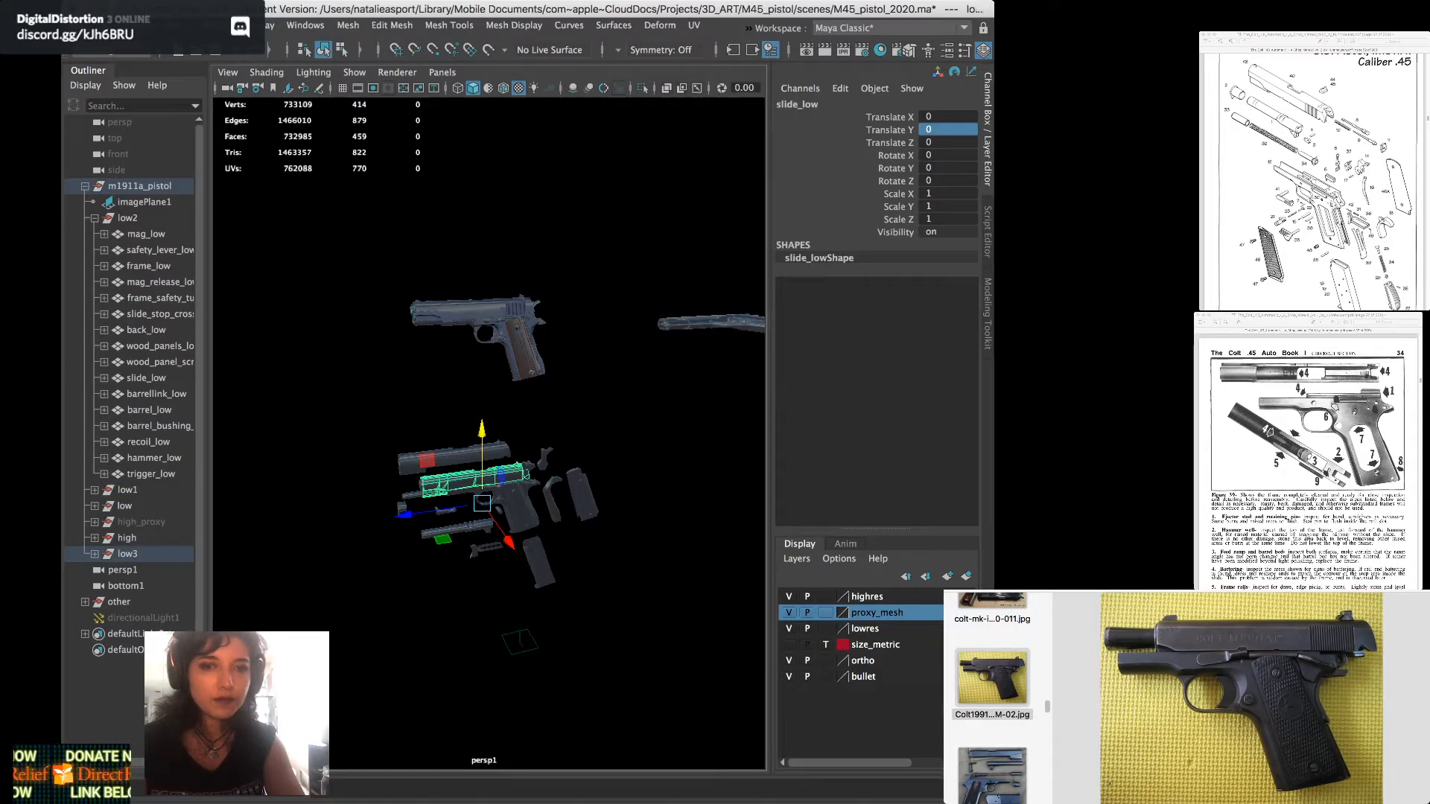
key("Up")
left_click(947, 117)
left_click(948, 142)
type("-0.5")
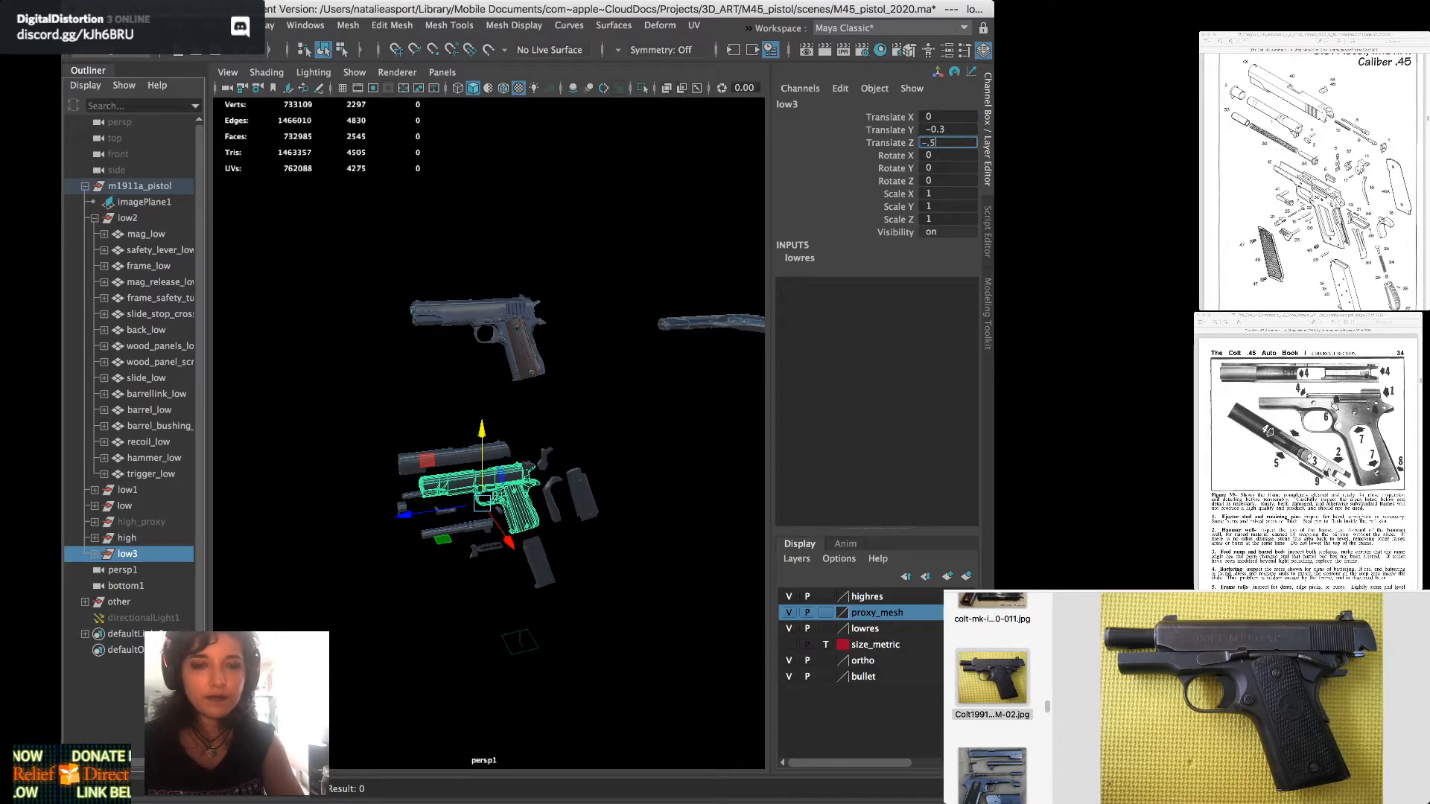
key("Return")
left_click(596, 402)
middle_click_drag(596, 402, 572, 398, "alt")
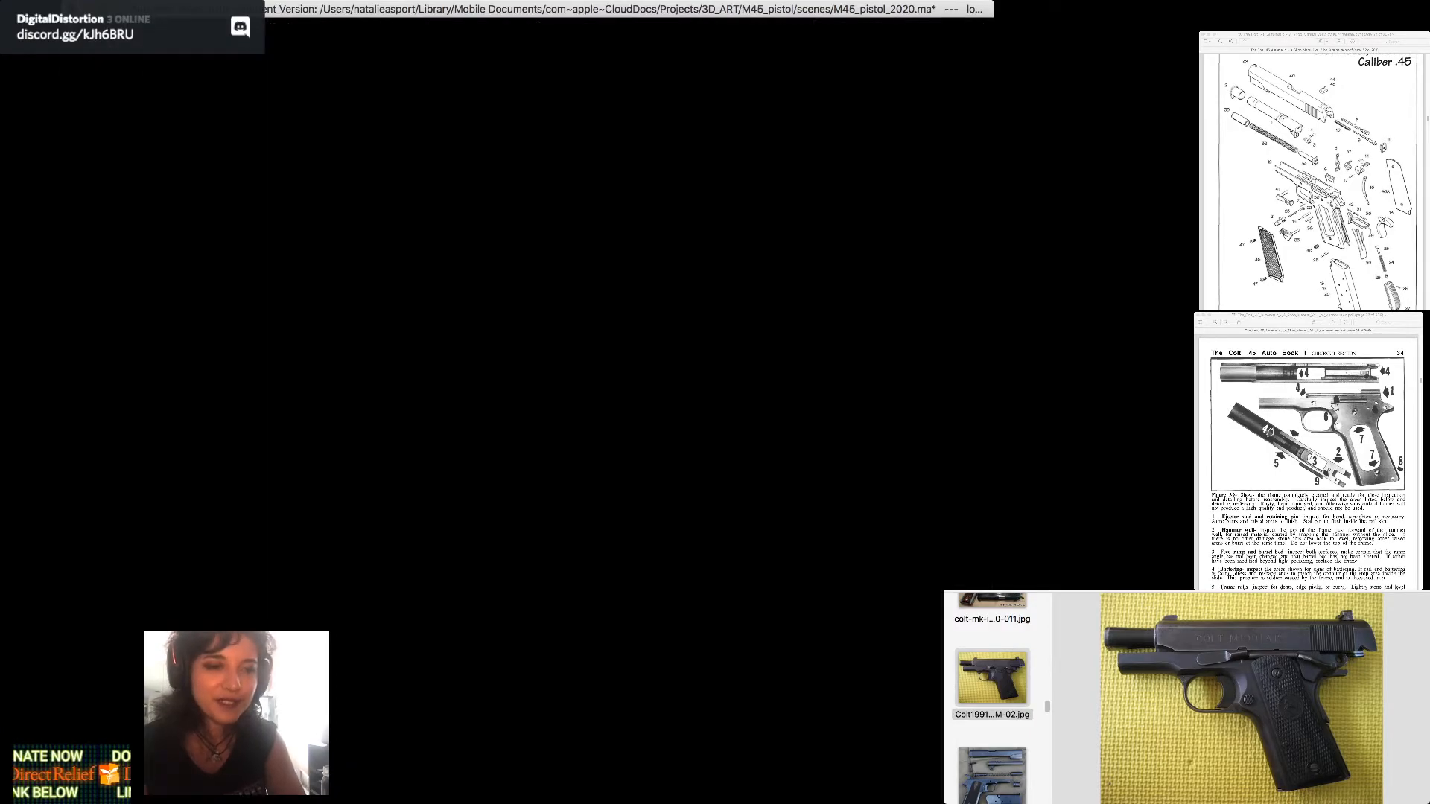
key("super+z")
key("super+z")
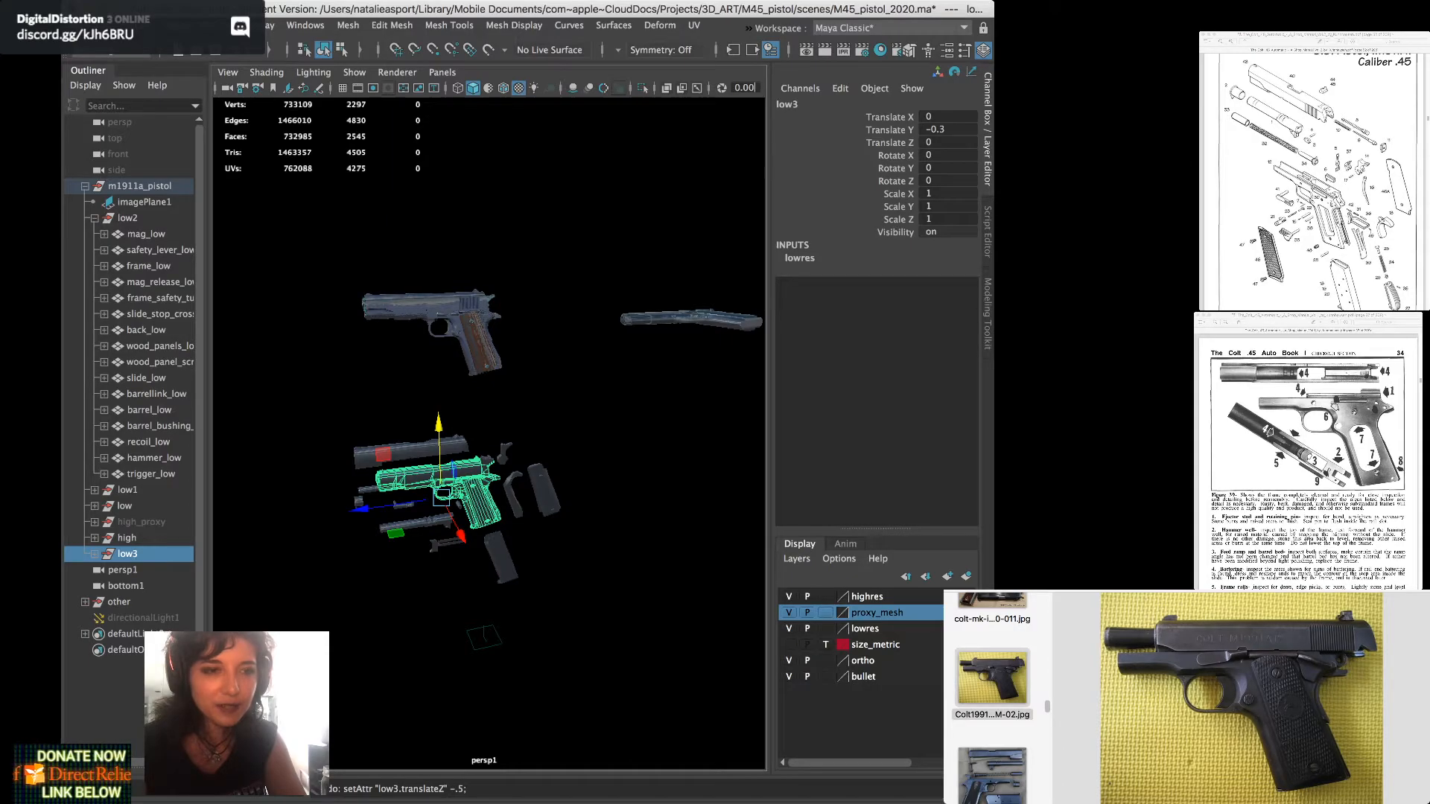
Move the exploded low2 group away from the low3 copy by setting its Translate Z to -0.5, and clear the selection
left_click(127, 490)
left_click(124, 506)
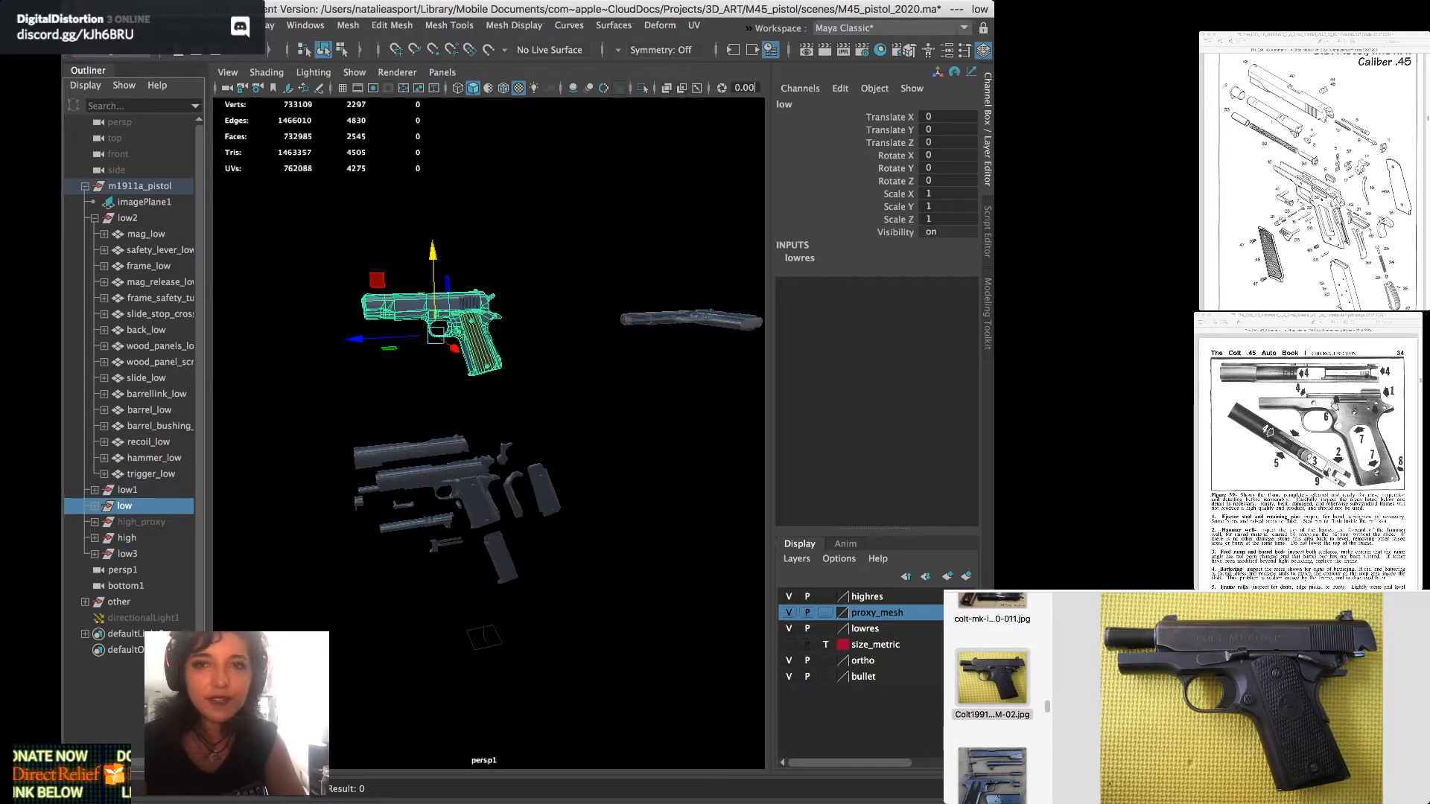
left_click(127, 218)
left_click(947, 142)
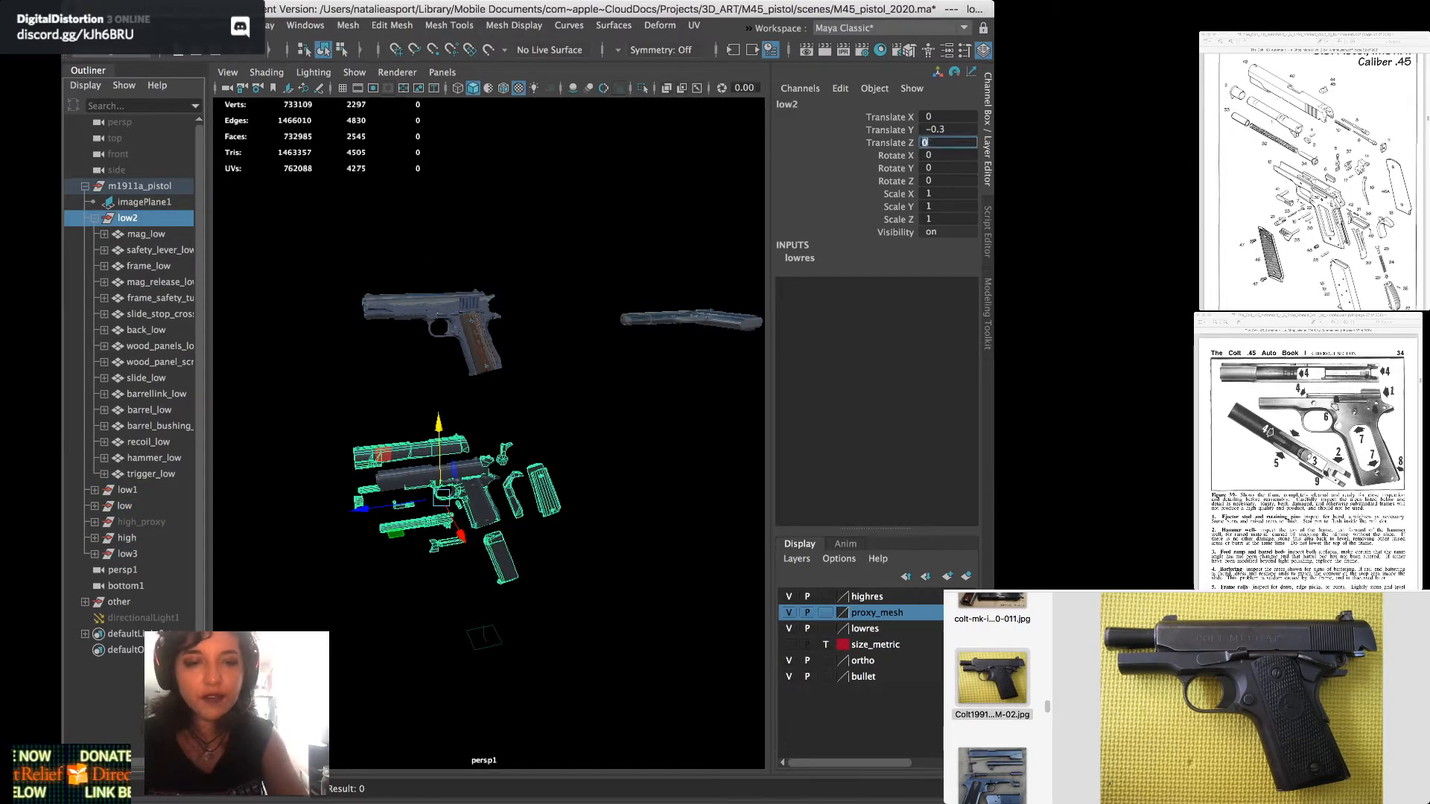
type("-.5")
key("Return")
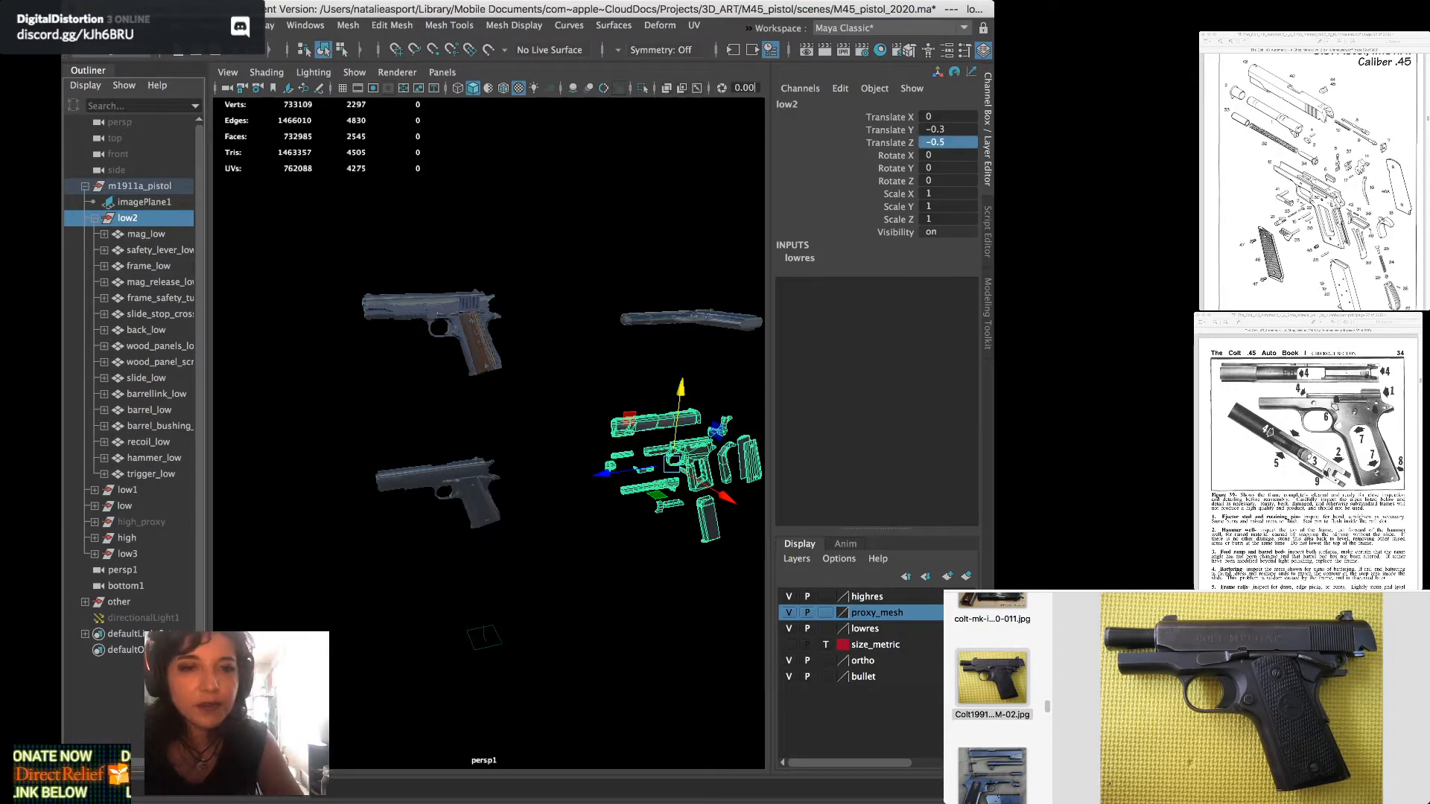
left_click(566, 417)
left_click_drag(566, 417, 521, 409, "alt")
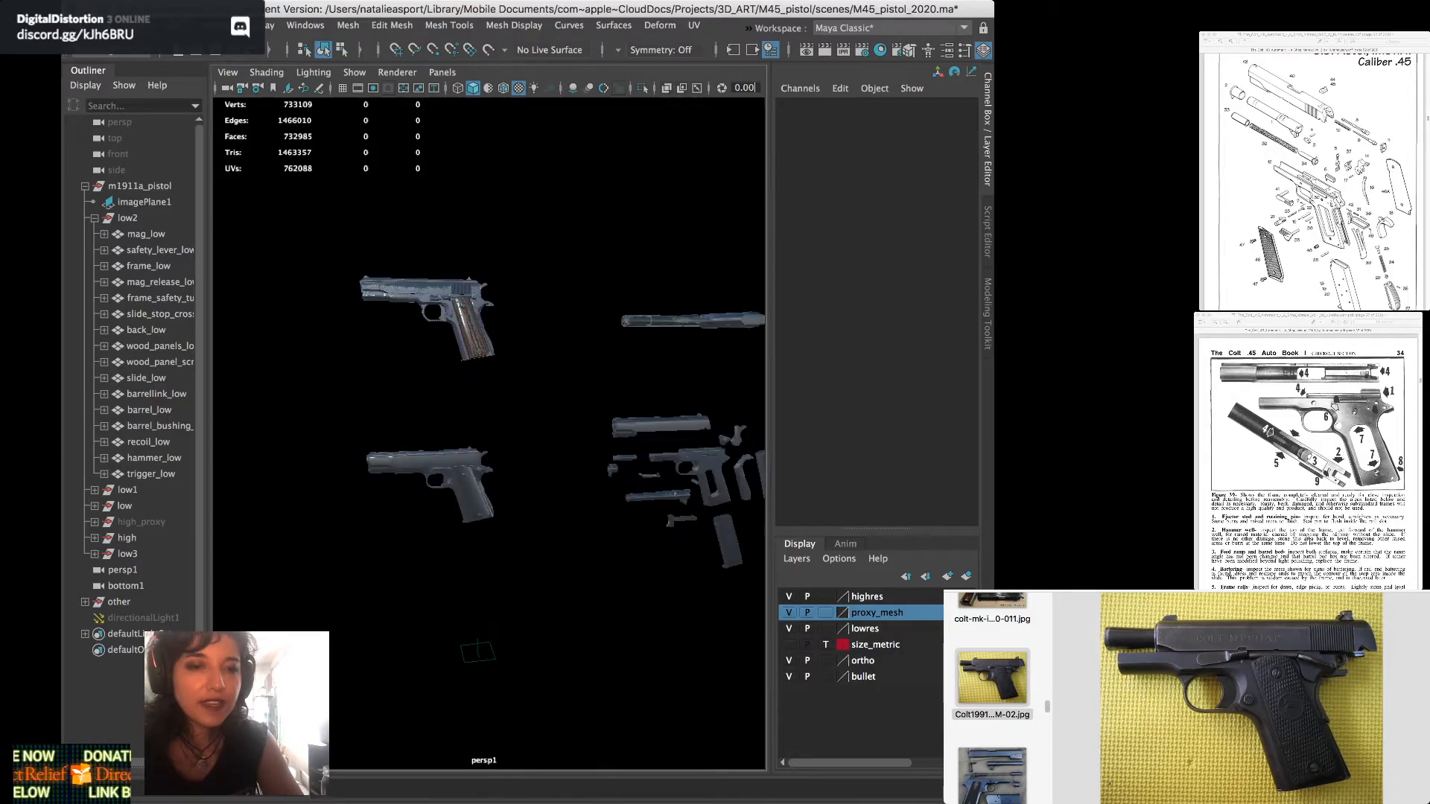
Select slide_low of the low3 pistol copy, reveal it in the expanded group, and frame it in the view
left_click(426, 460)
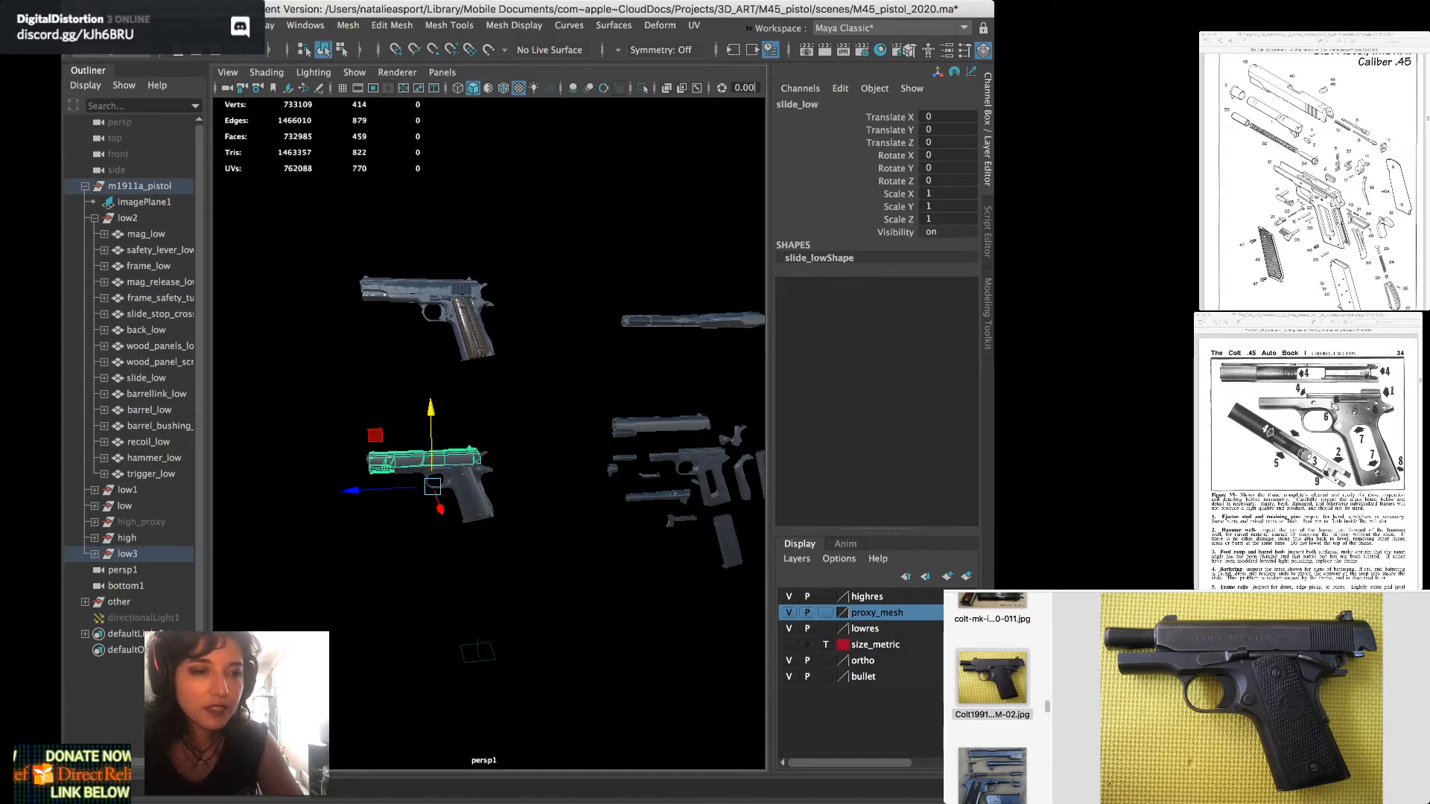
left_click(94, 554)
scroll(101, 554, "down", 5)
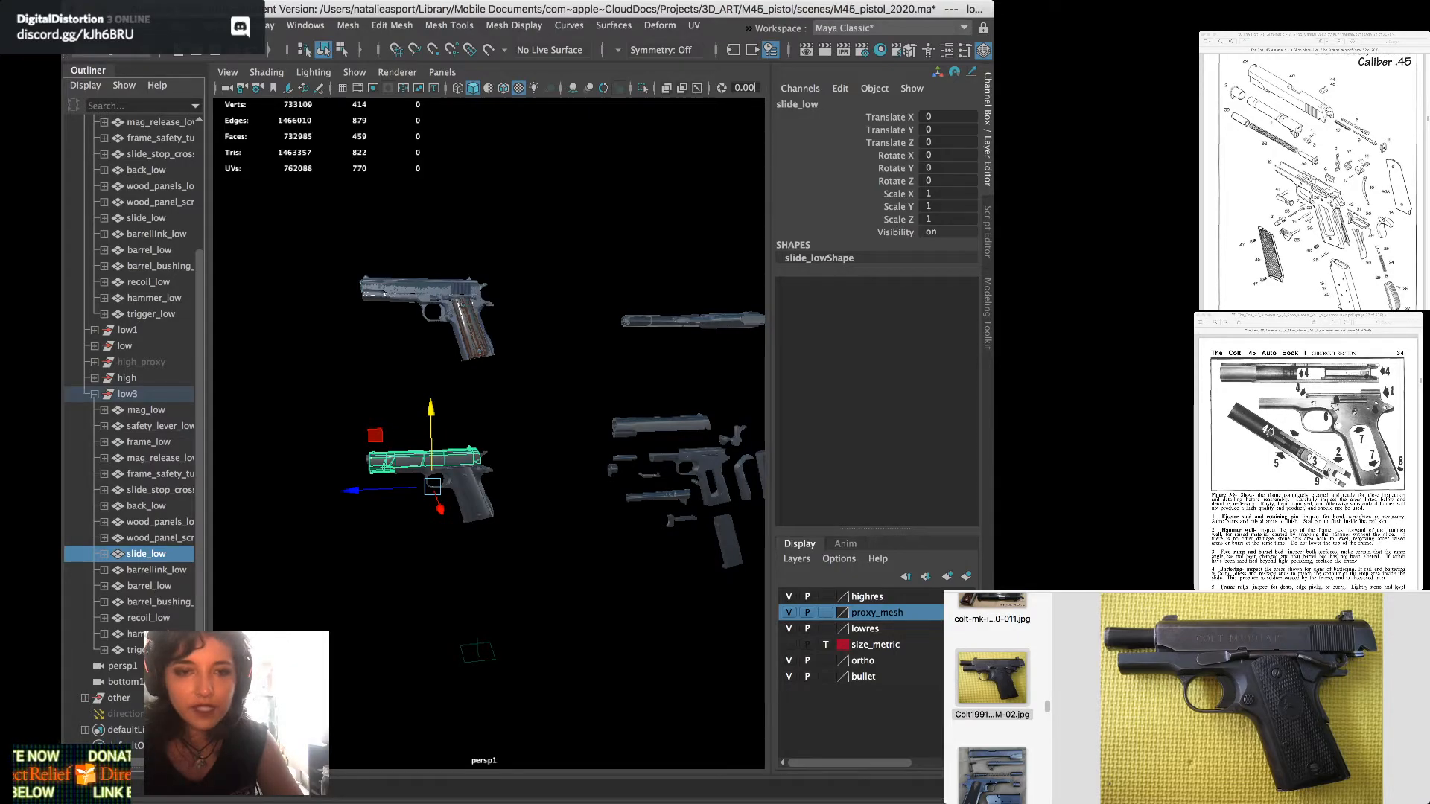
key("f")
left_click_drag(521, 447, 458, 441, "alt")
middle_click_drag(458, 441, 365, 386, "alt")
left_click_drag(364, 386, 304, 397, "alt")
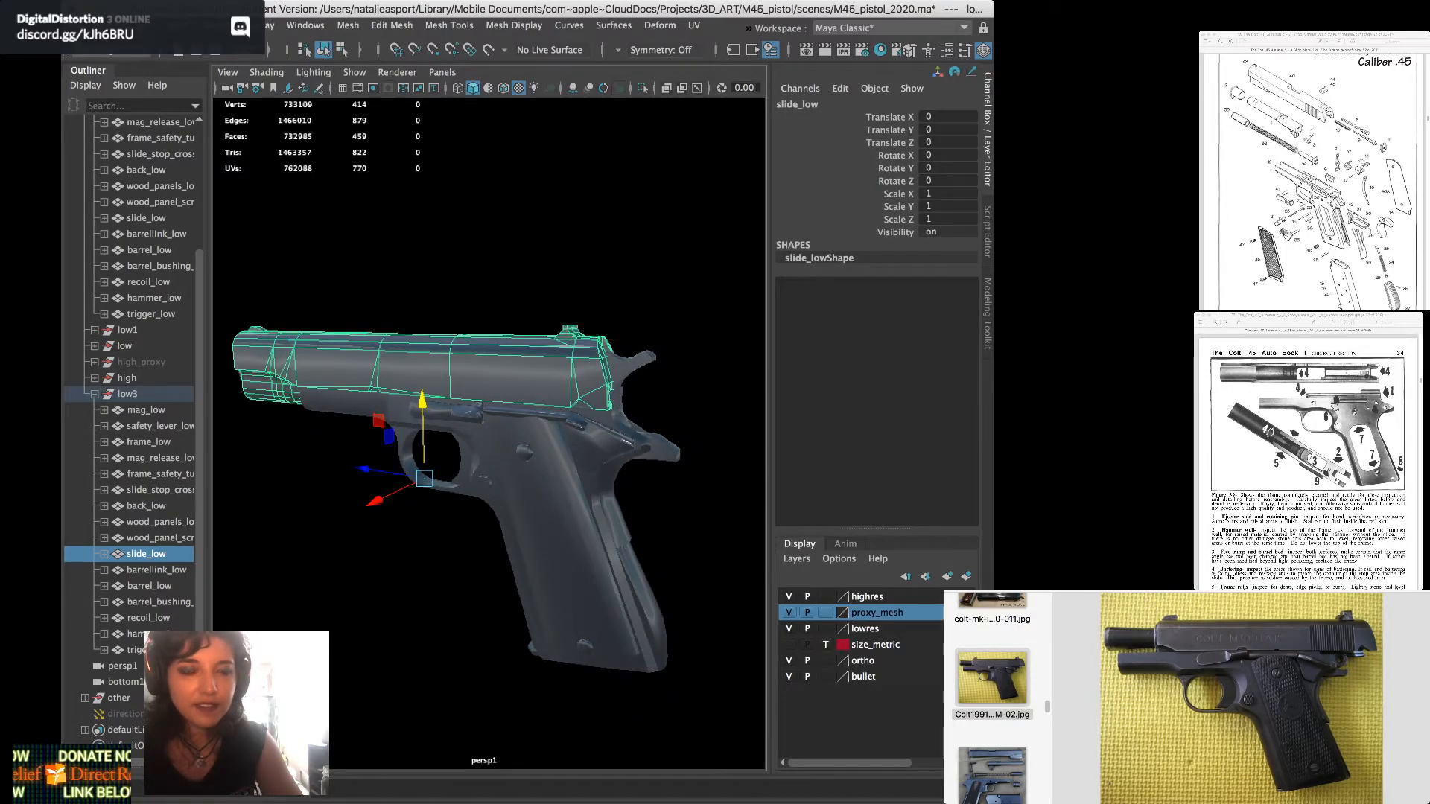
left_click_drag(447, 447, 462, 447, "alt")
middle_click_drag(462, 447, 500, 456, "alt")
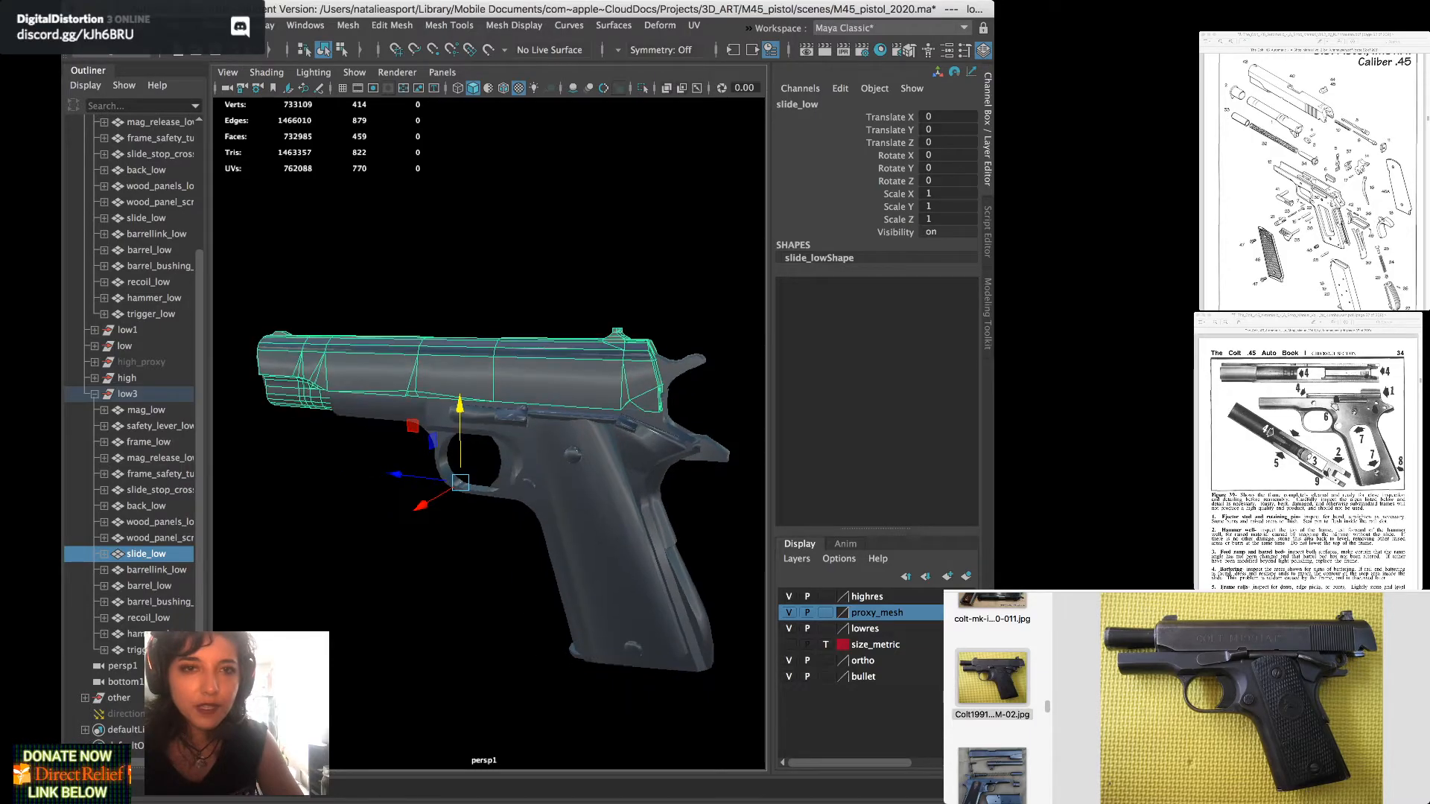
Display the pistol in X-ray shading with the default material, and save the scene
key("ctrl+space")
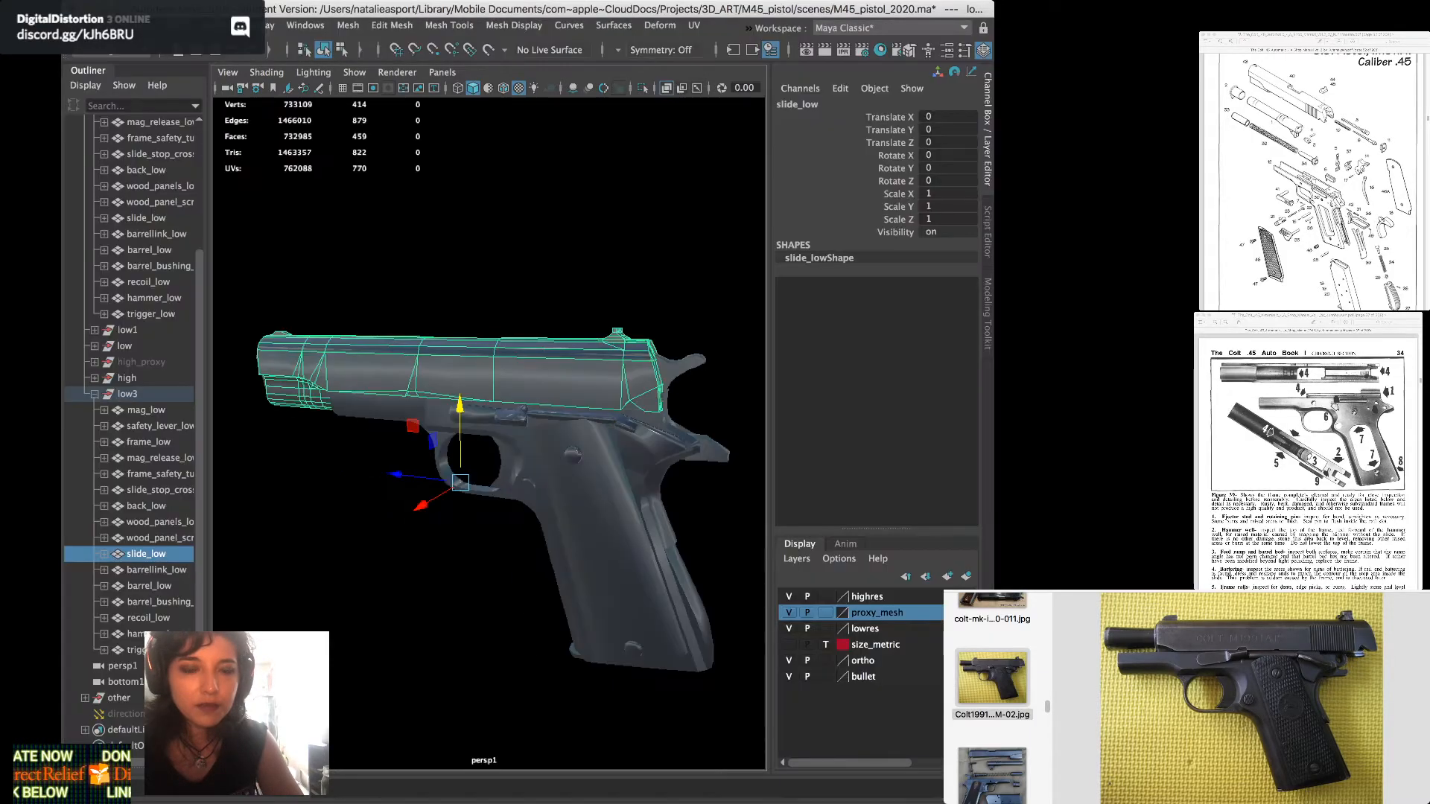
left_click(488, 88)
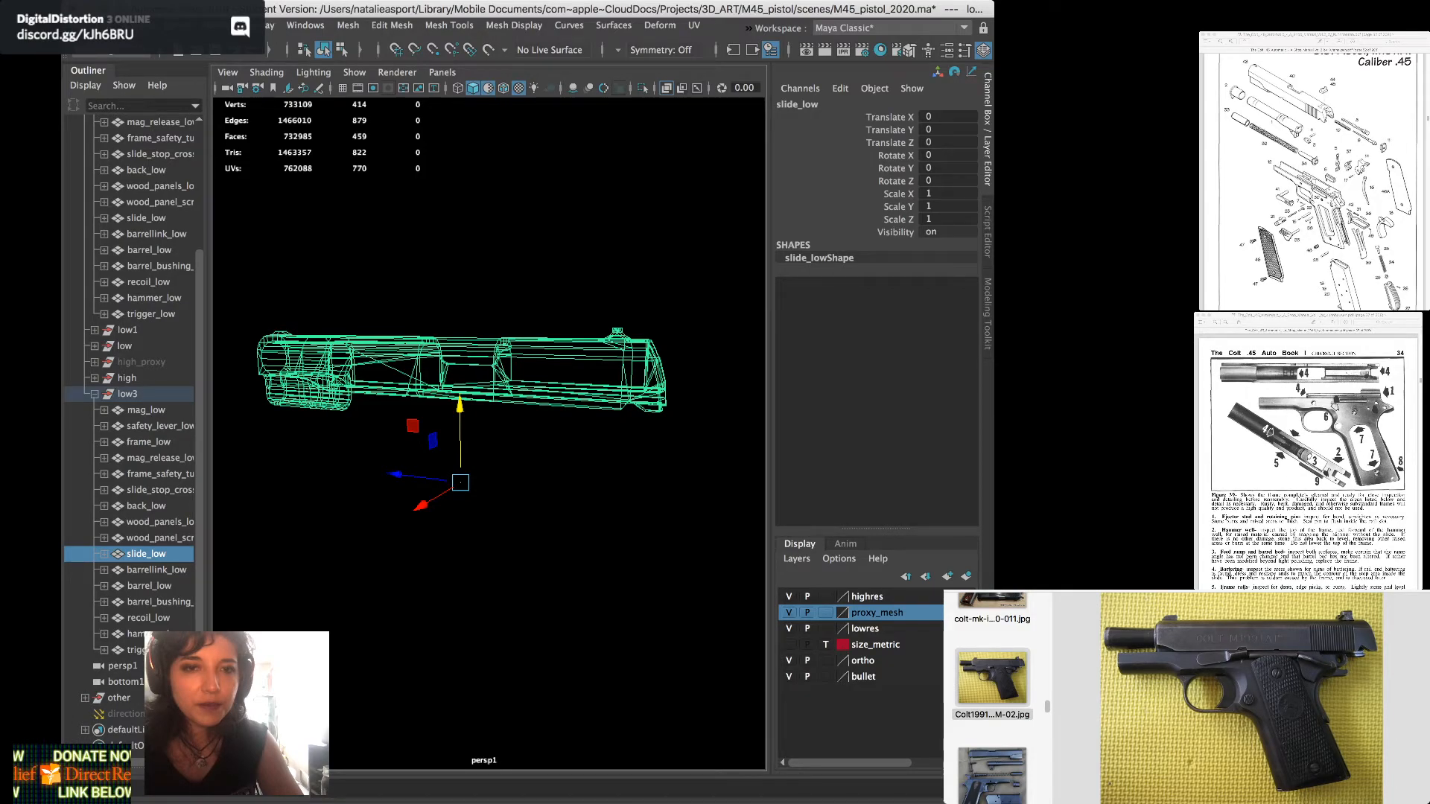
left_click_drag(461, 476, 529, 450, "alt")
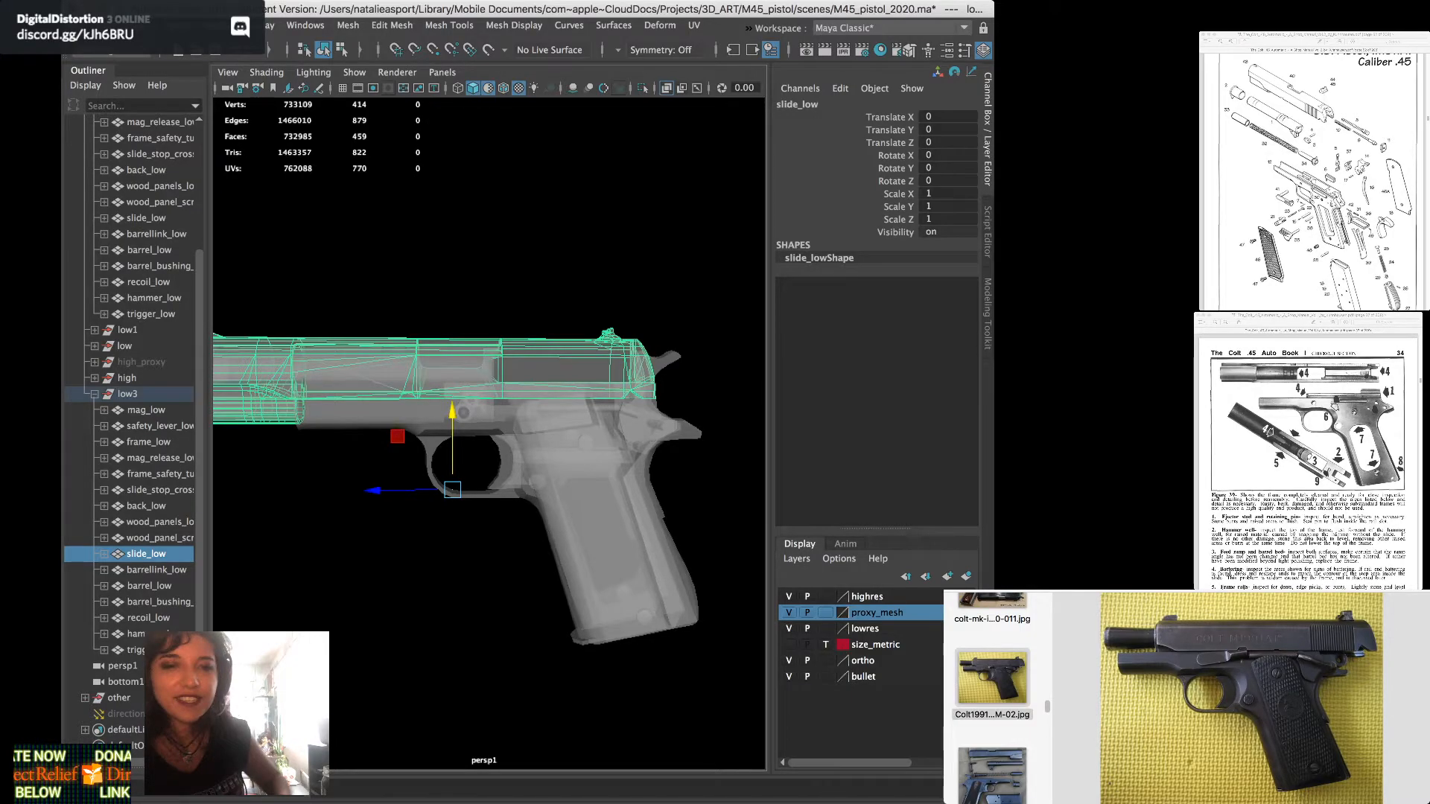
key("super+s")
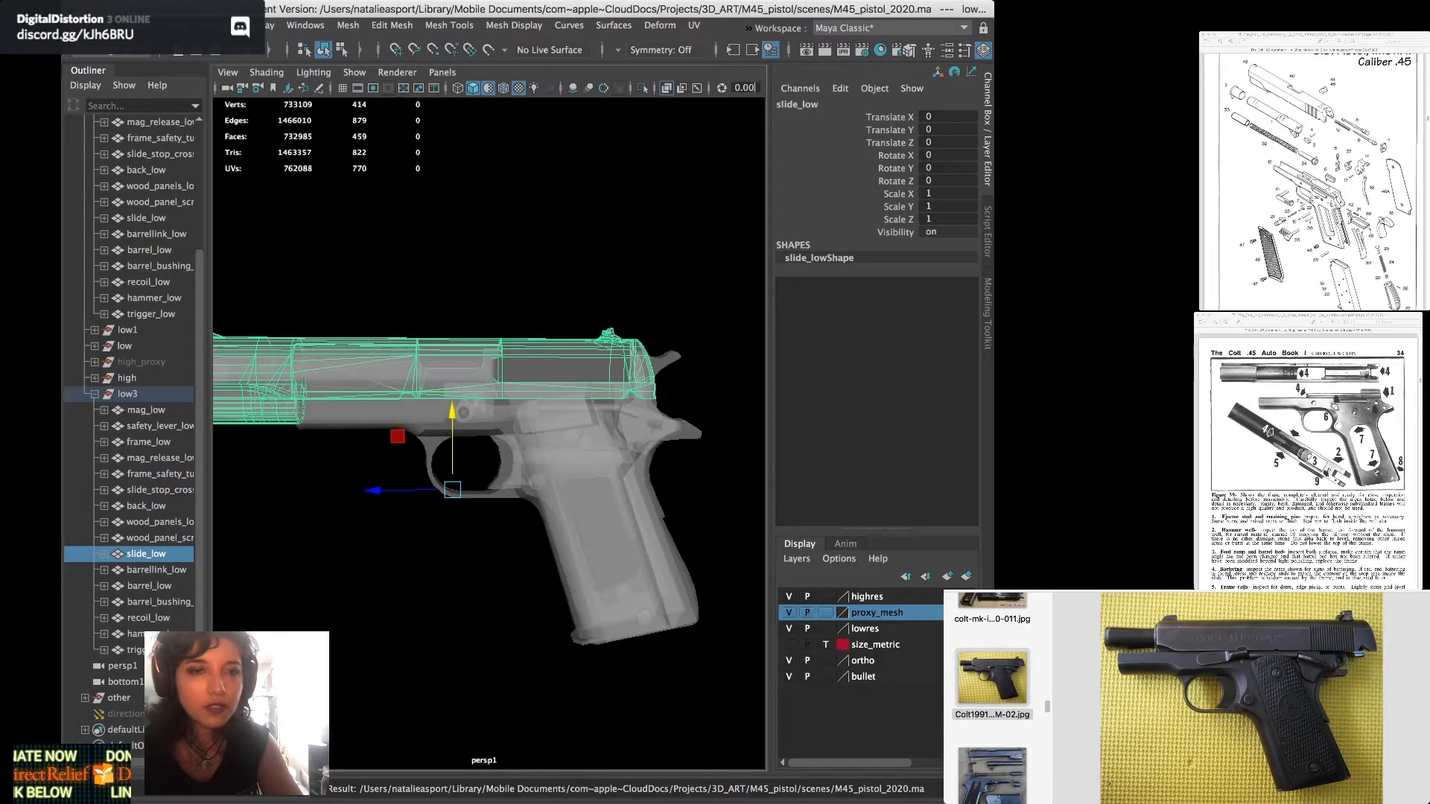
Add the low3 copy's barrel bushing to the slide selection and turn off X-ray shading
middle_click_drag(477, 447, 521, 416, "alt")
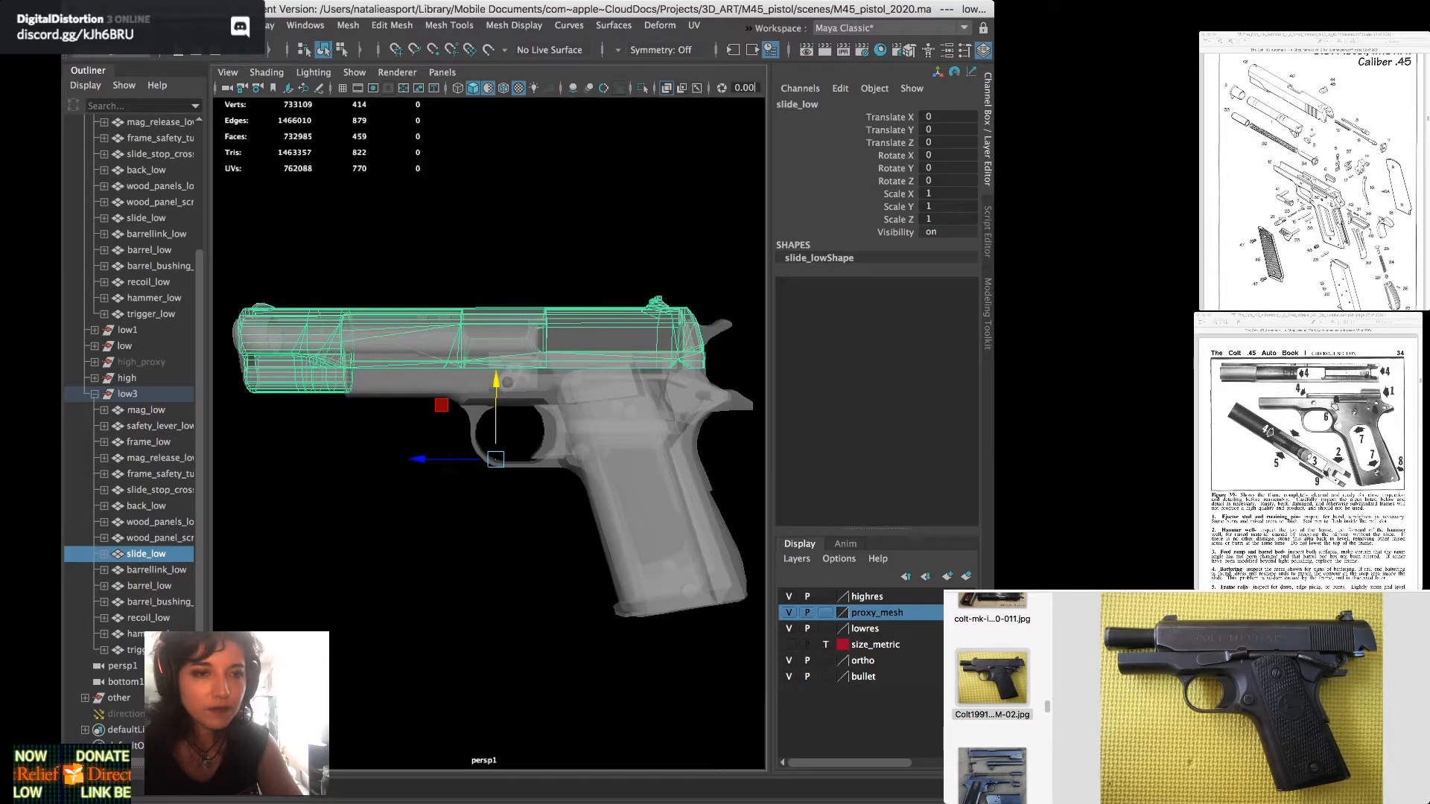
left_click_drag(476, 446, 558, 458, "alt")
left_click_drag(279, 361, 322, 367, "alt")
left_click(286, 362, "shift")
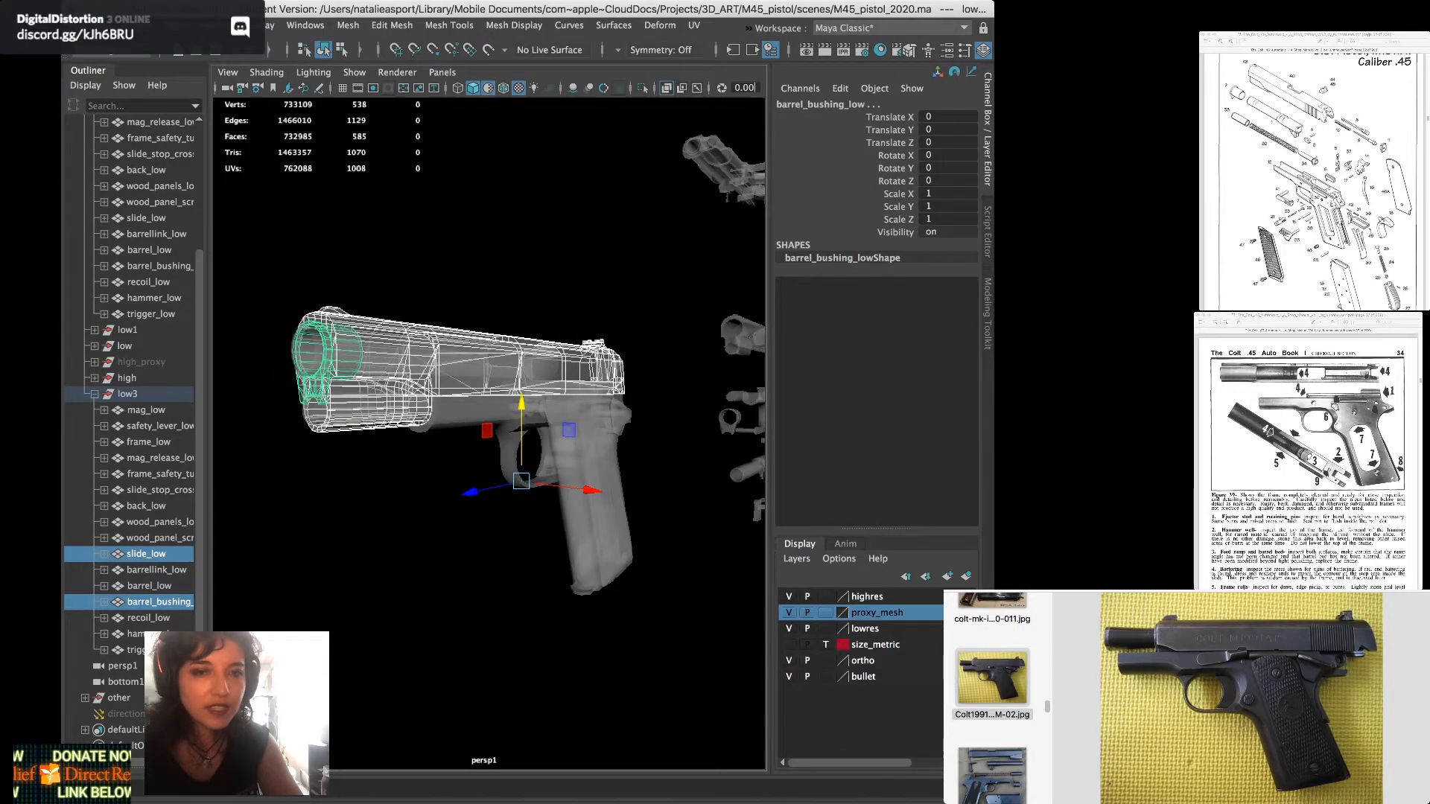
left_click_drag(336, 367, 249, 364, "alt")
middle_click_drag(372, 365, 356, 365, "alt")
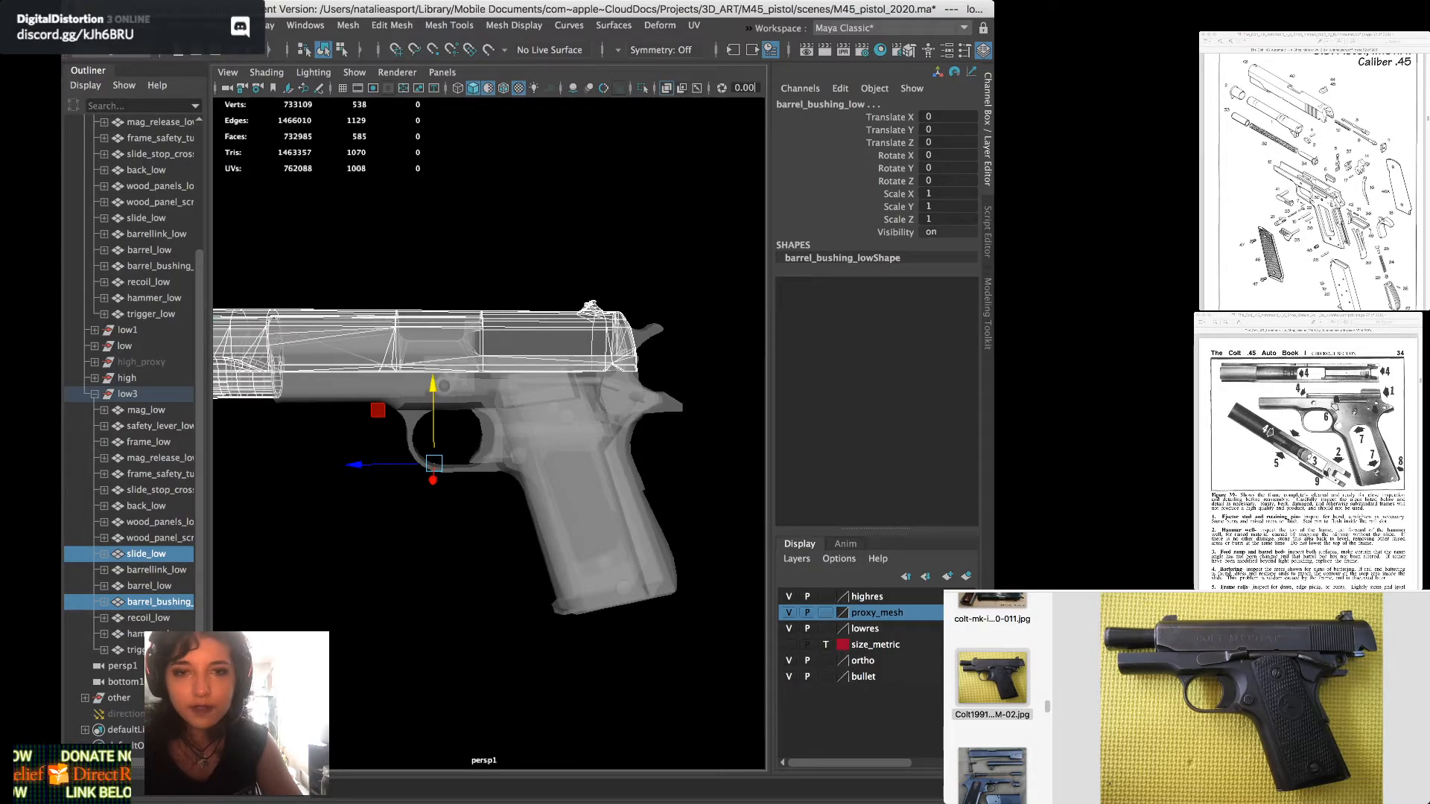
mouse_move(417, 402)
left_mouse_down("alt")
mouse_move(339, 408)
mouse_move(393, 404)
left_mouse_up("alt")
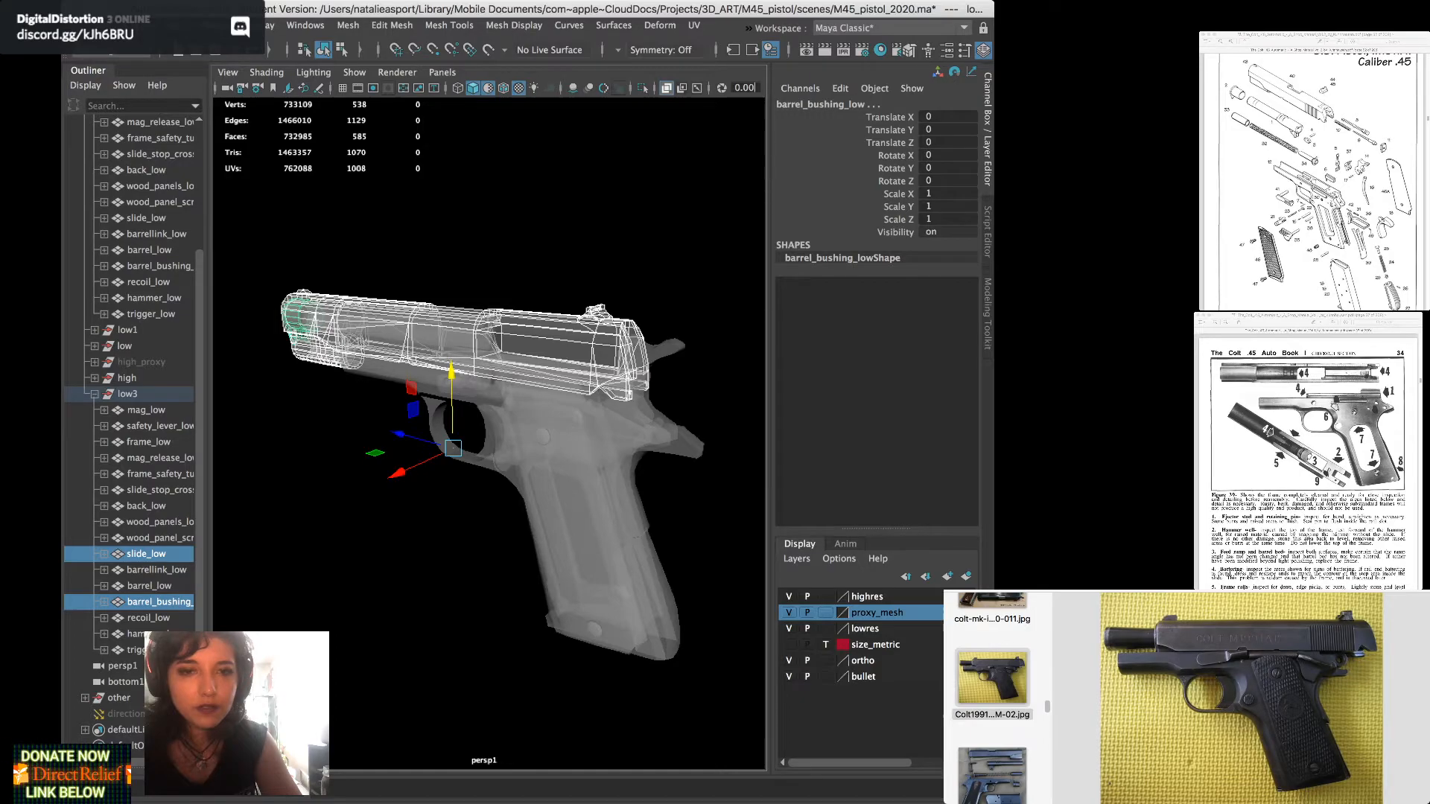
key("alt+x")
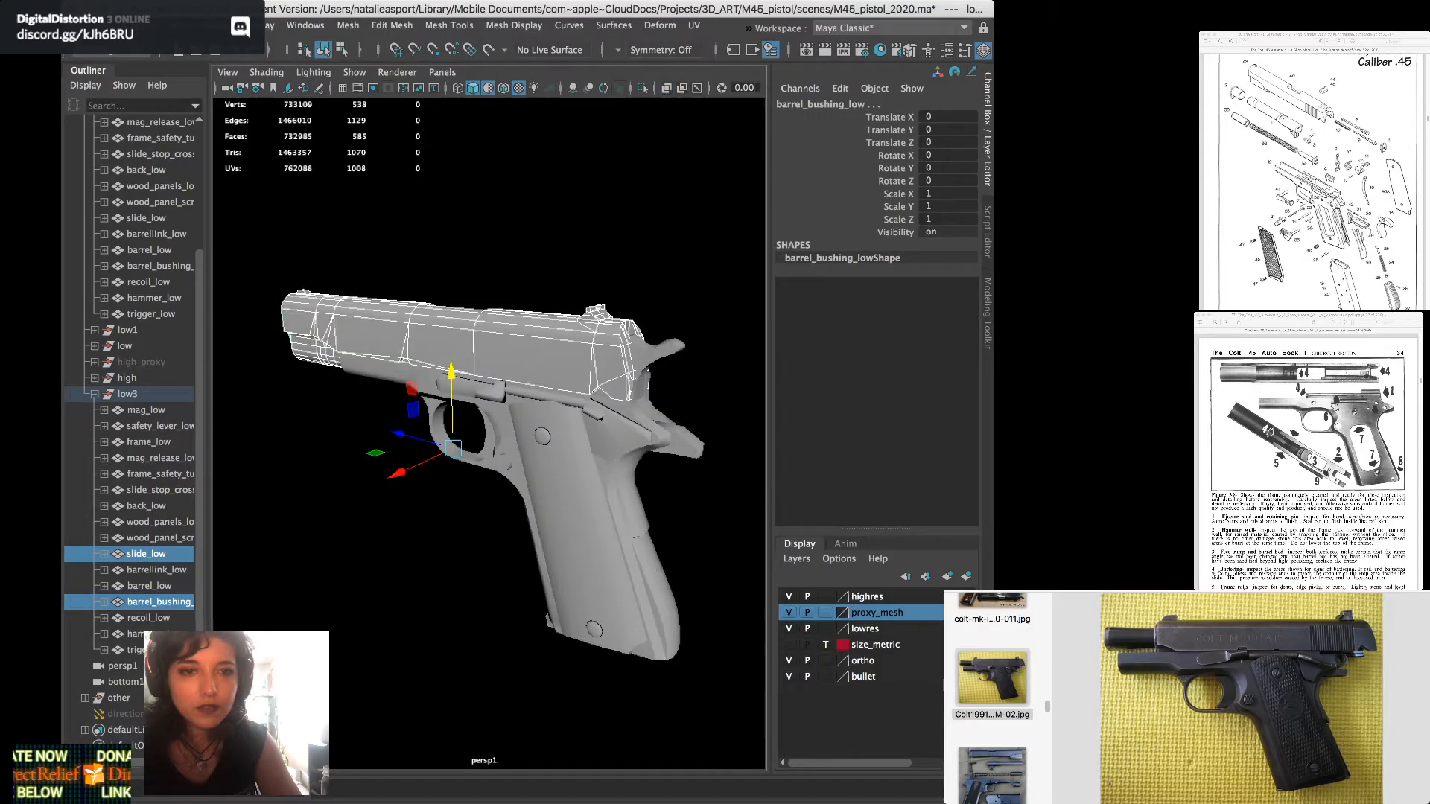
Turn off the default material override so the pistol displays with its own assigned materials
left_click_drag(489, 447, 492, 446, "alt")
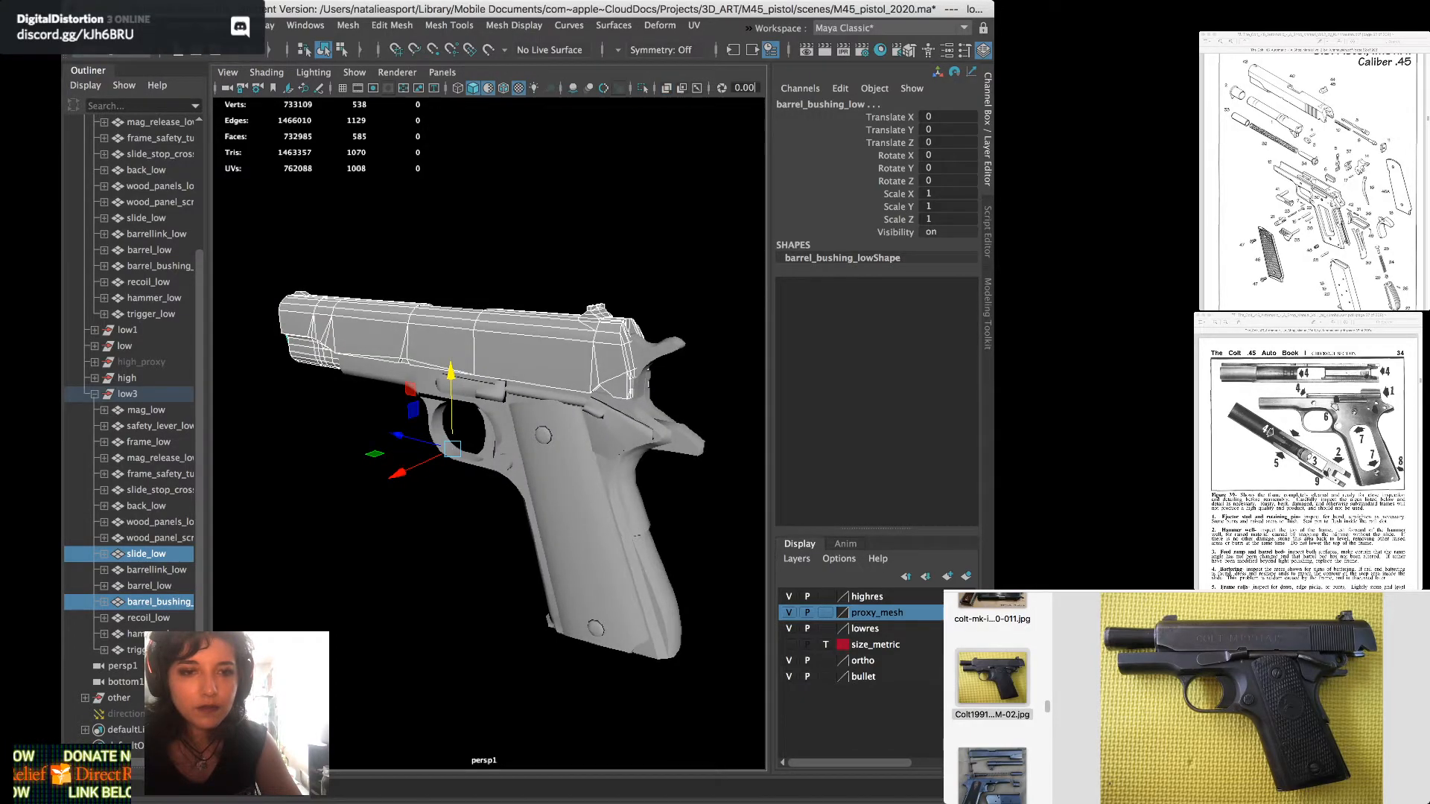
left_click(489, 87)
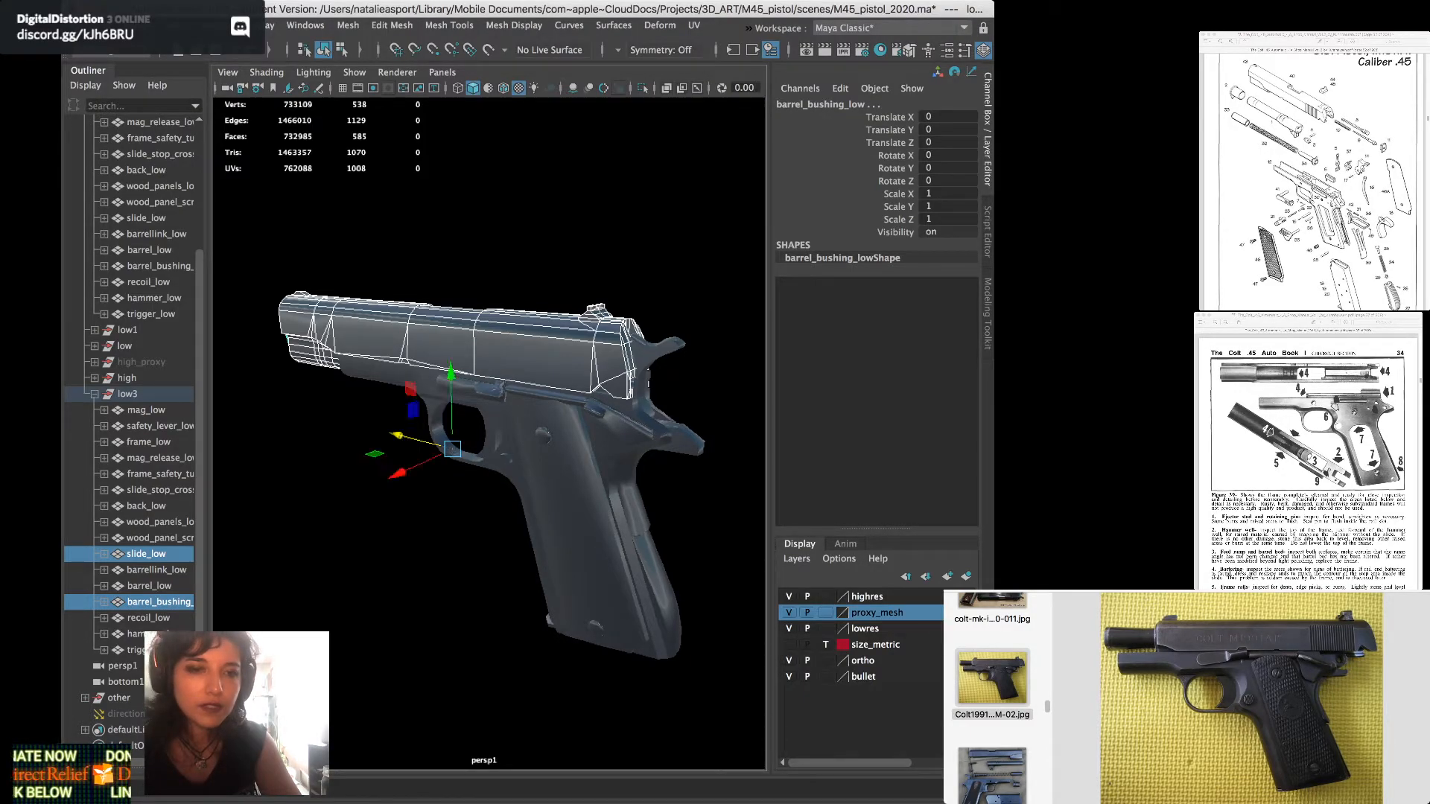
Try to slide the low3 copy's slide and barrel bushing backward to a Translate Z of -0.02
left_click_drag(412, 409, 459, 386, "alt")
left_click_drag(373, 452, 445, 446)
scroll(462, 446, "up", 4)
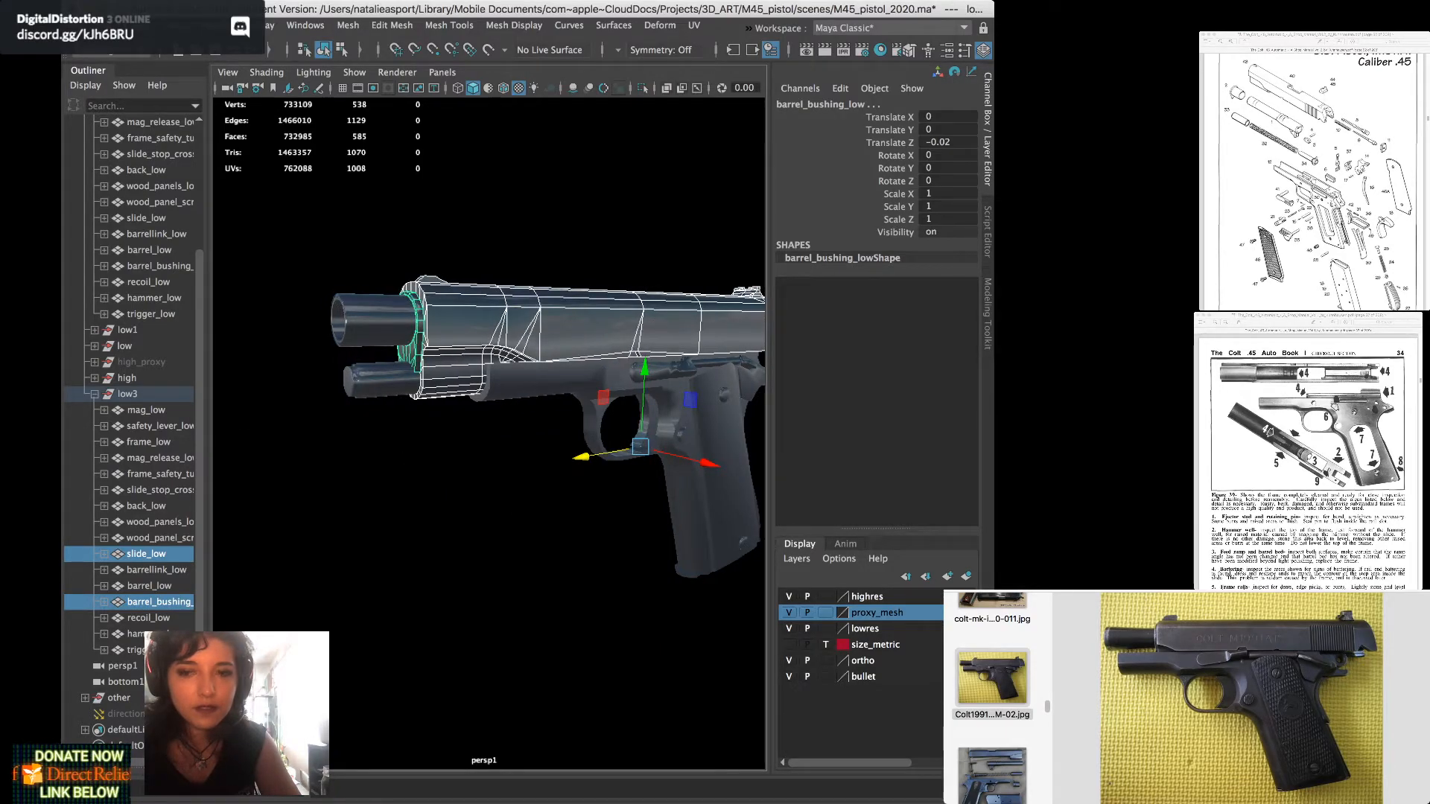
key("ctrl+z")
left_click_drag(447, 447, 453, 453, "alt")
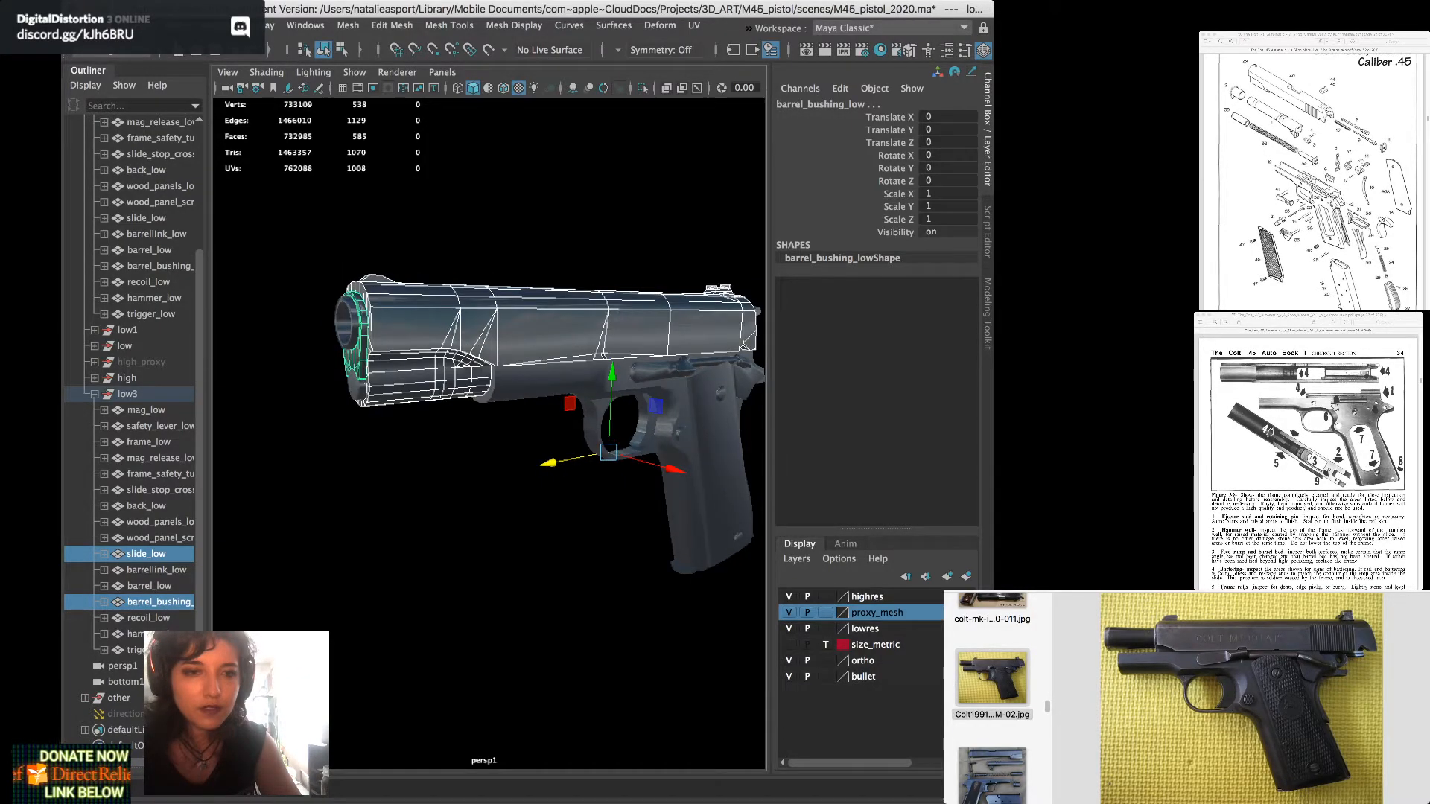
Add recoil_low to the slide and bushing selection and try moving all three backward to a Translate Z of -0.047
left_click(148, 619, "super")
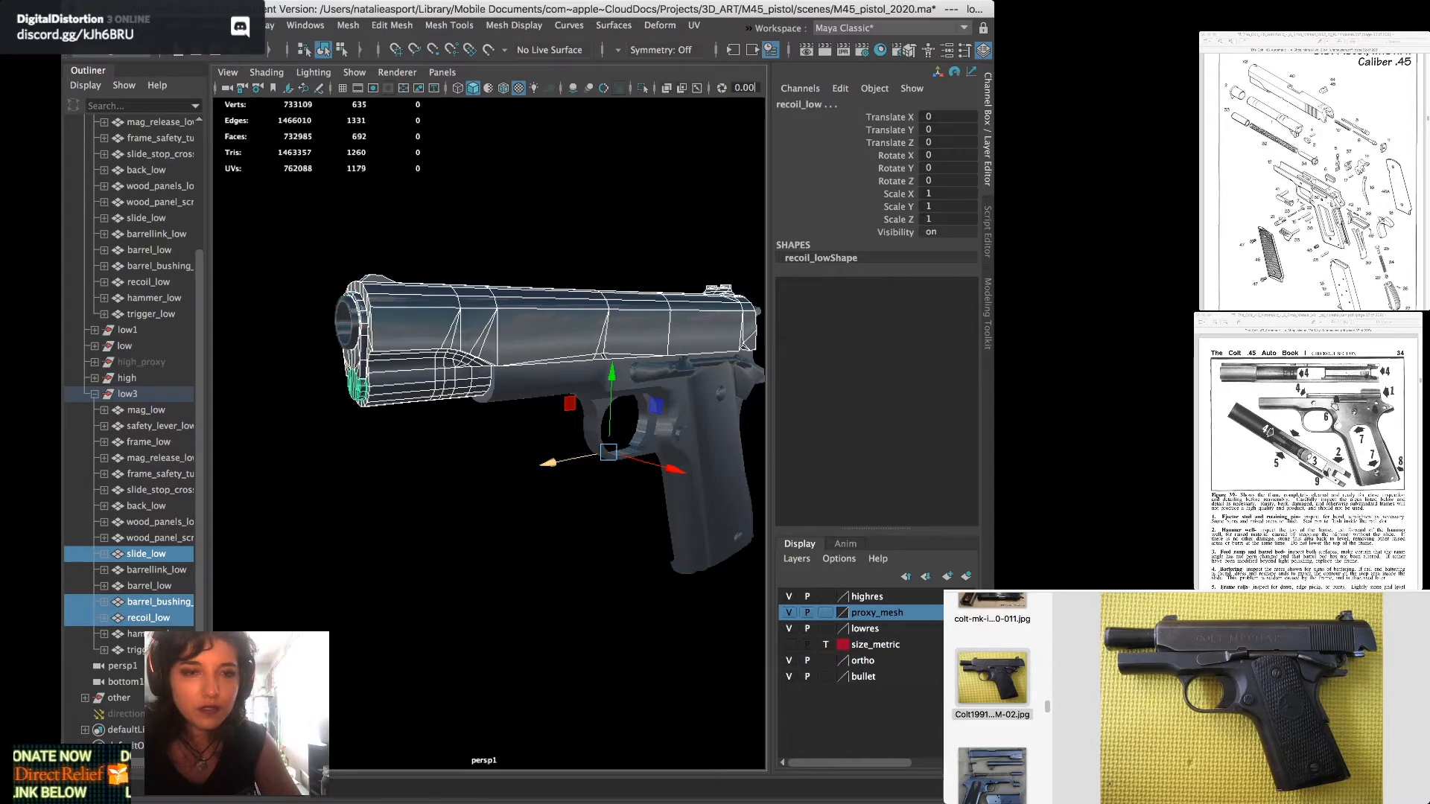
left_click_drag(549, 463, 672, 439)
left_click_drag(673, 440, 618, 441, "alt")
middle_click_drag(618, 441, 536, 442, "alt")
right_click_drag(536, 442, 481, 442, "alt")
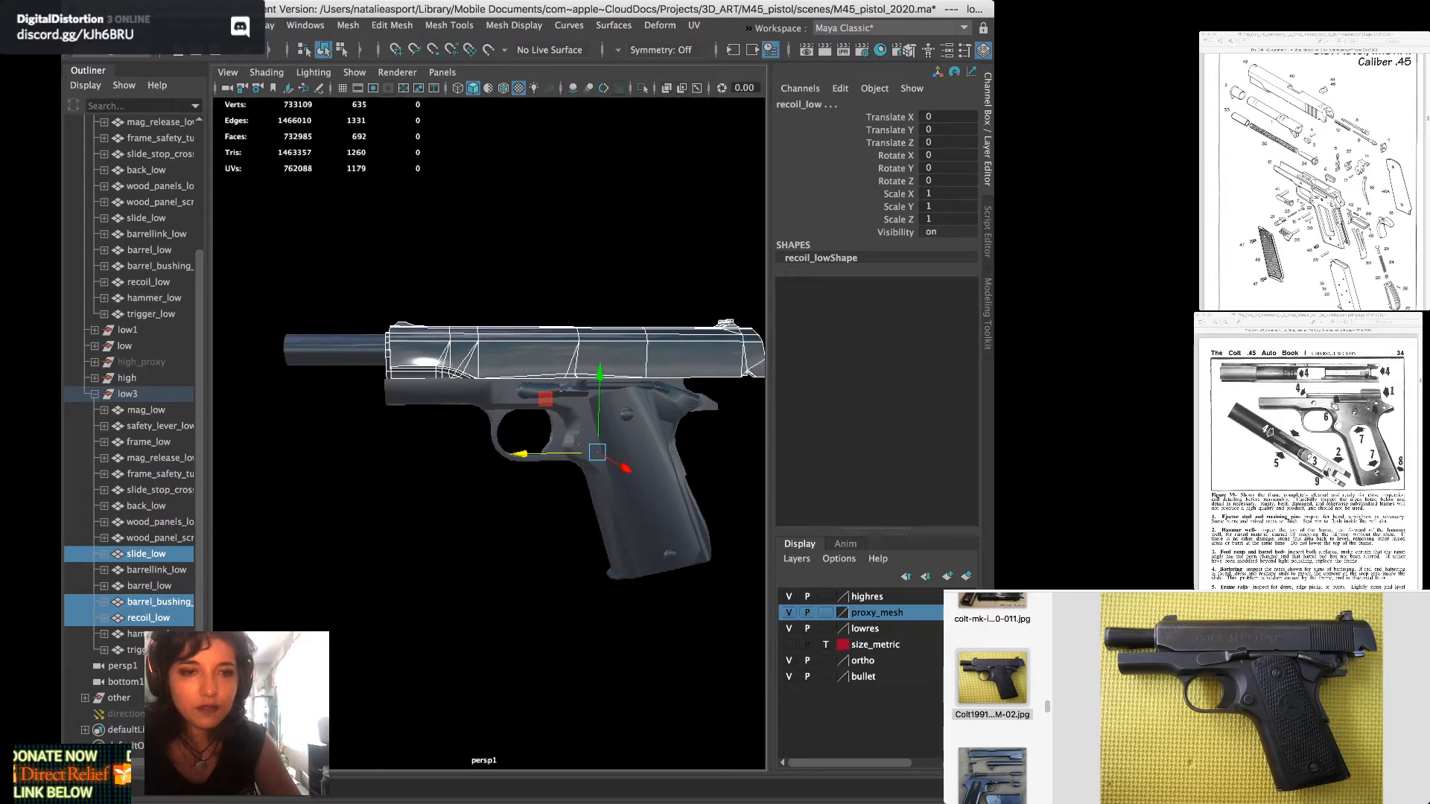
left_click_drag(480, 442, 493, 442, "alt")
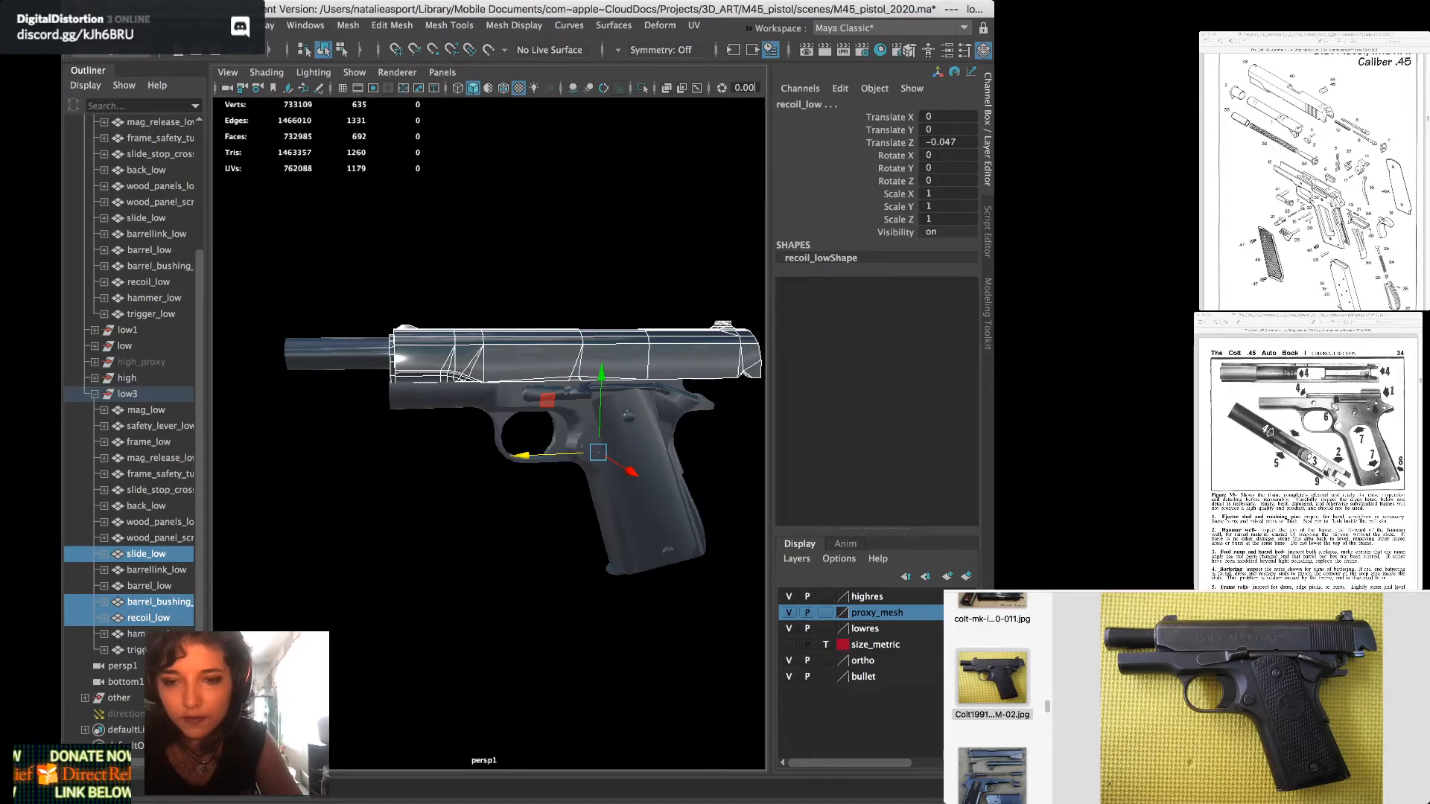
Browse the reference photos for the safety test picture with the slide group pulled back and the hammer cocked, and return to the scene
scroll(993, 697, "down", 5)
scroll(992, 697, "down", 8)
scroll(993, 696, "down", 6)
scroll(992, 696, "down", 5)
scroll(993, 696, "down", 3)
scroll(993, 696, "up", 2)
left_click(992, 680)
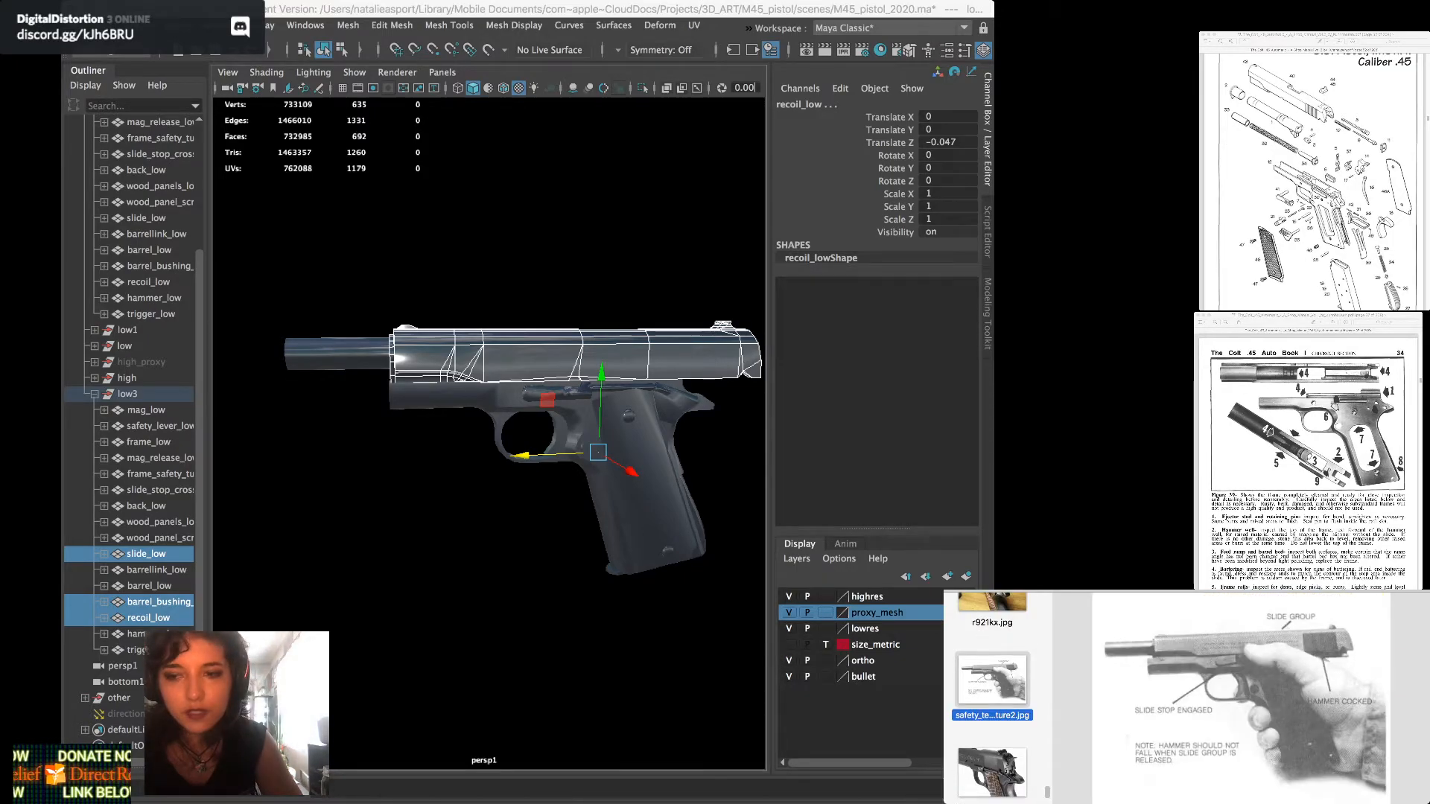
key("super+Tab")
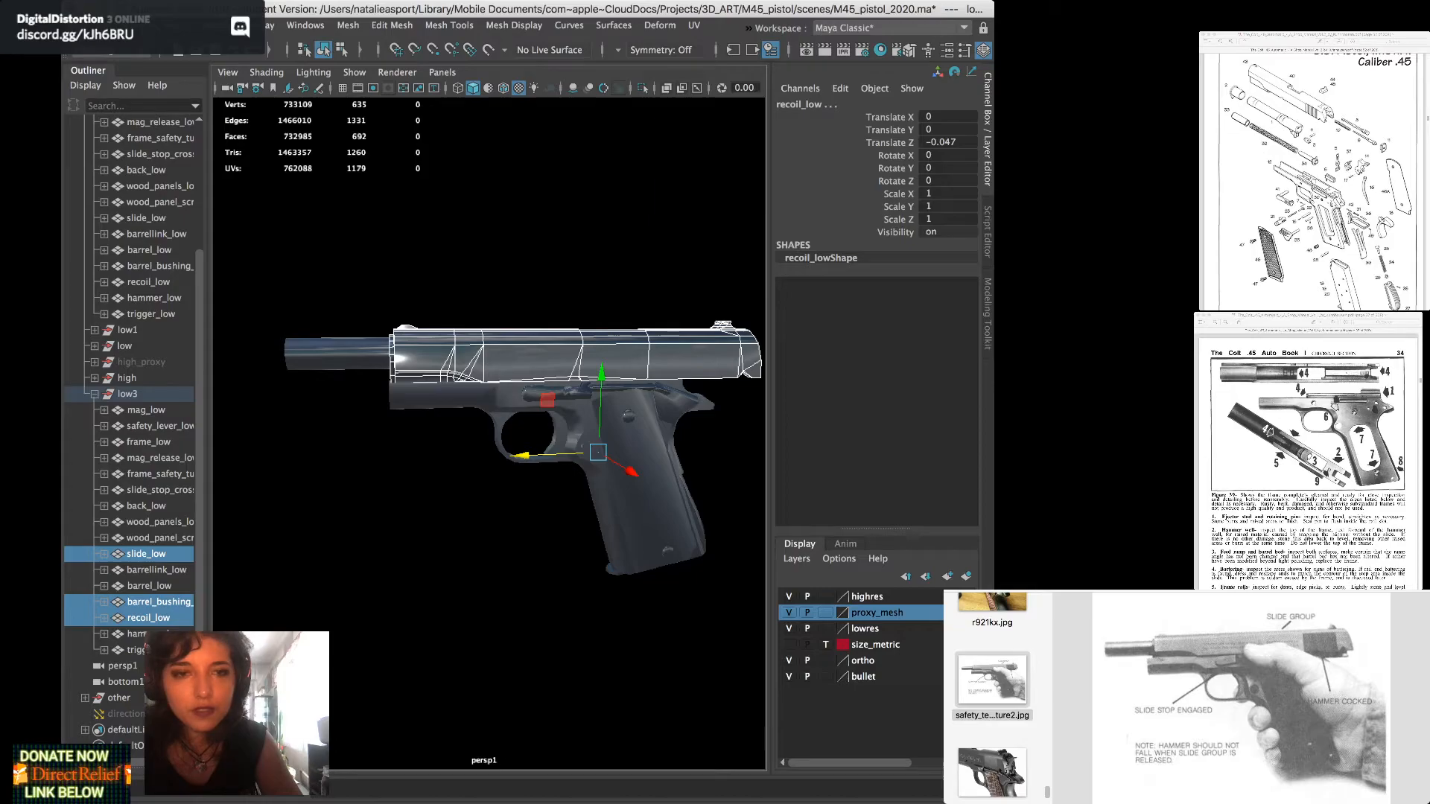
Undo the backward move of the slide, barrel bushing and recoil parts
left_click_drag(521, 447, 417, 445, "alt")
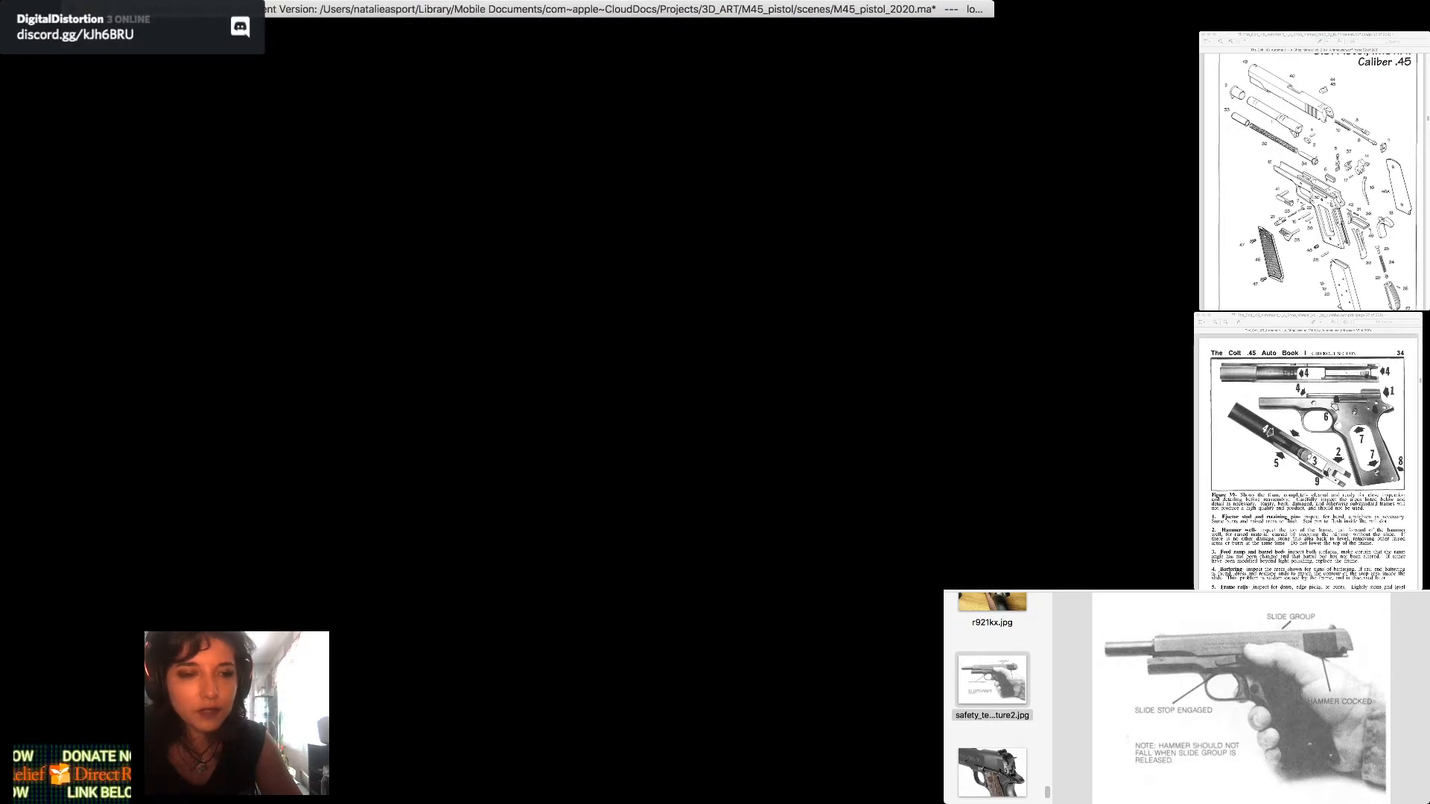
key("super+z")
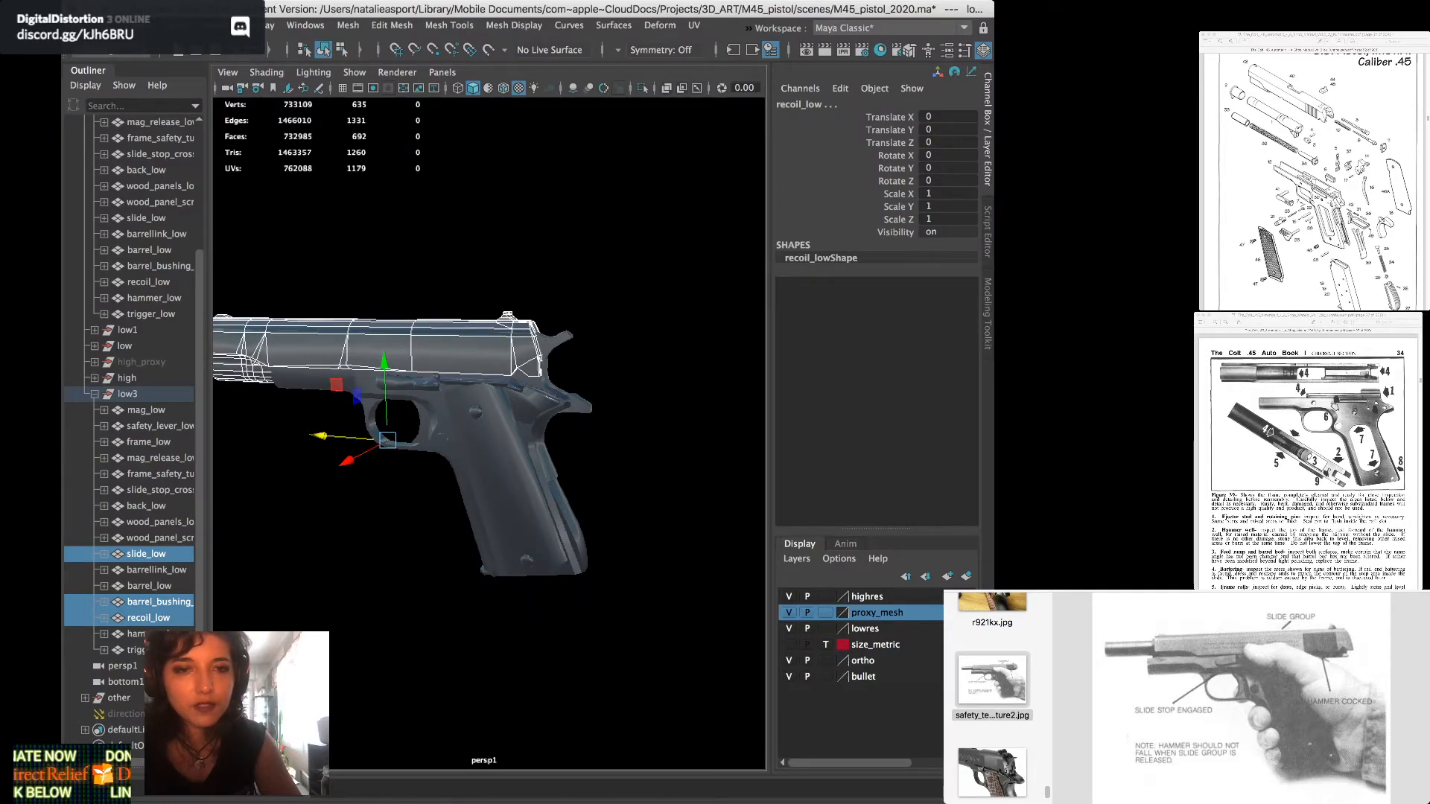
Select the low3 copy's hammer and, in wireframe display, snap its pivot to the centre of its round base
left_click(555, 343)
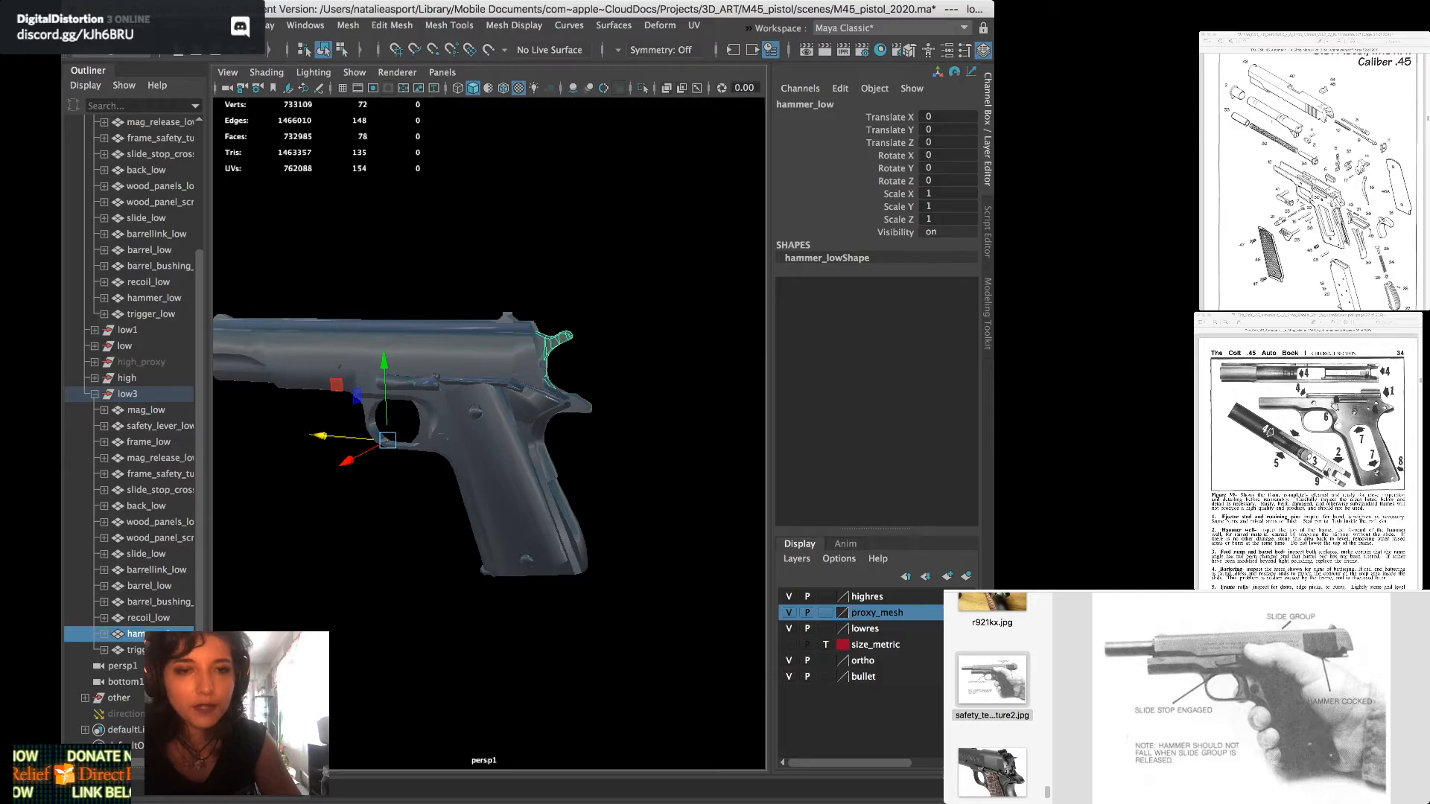
middle_click_drag(521, 402, 501, 452, "alt")
scroll(490, 435, "down", 10)
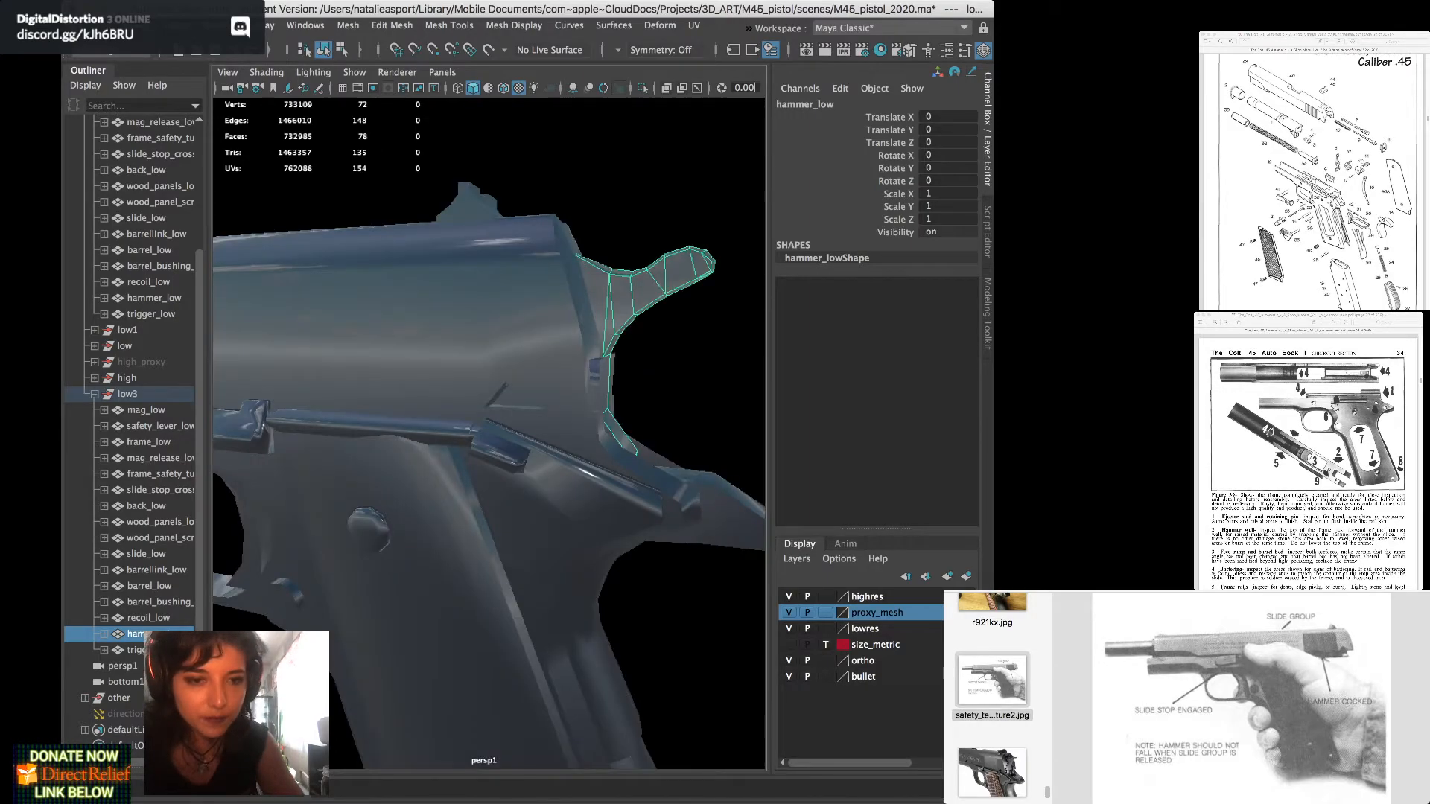
key("4")
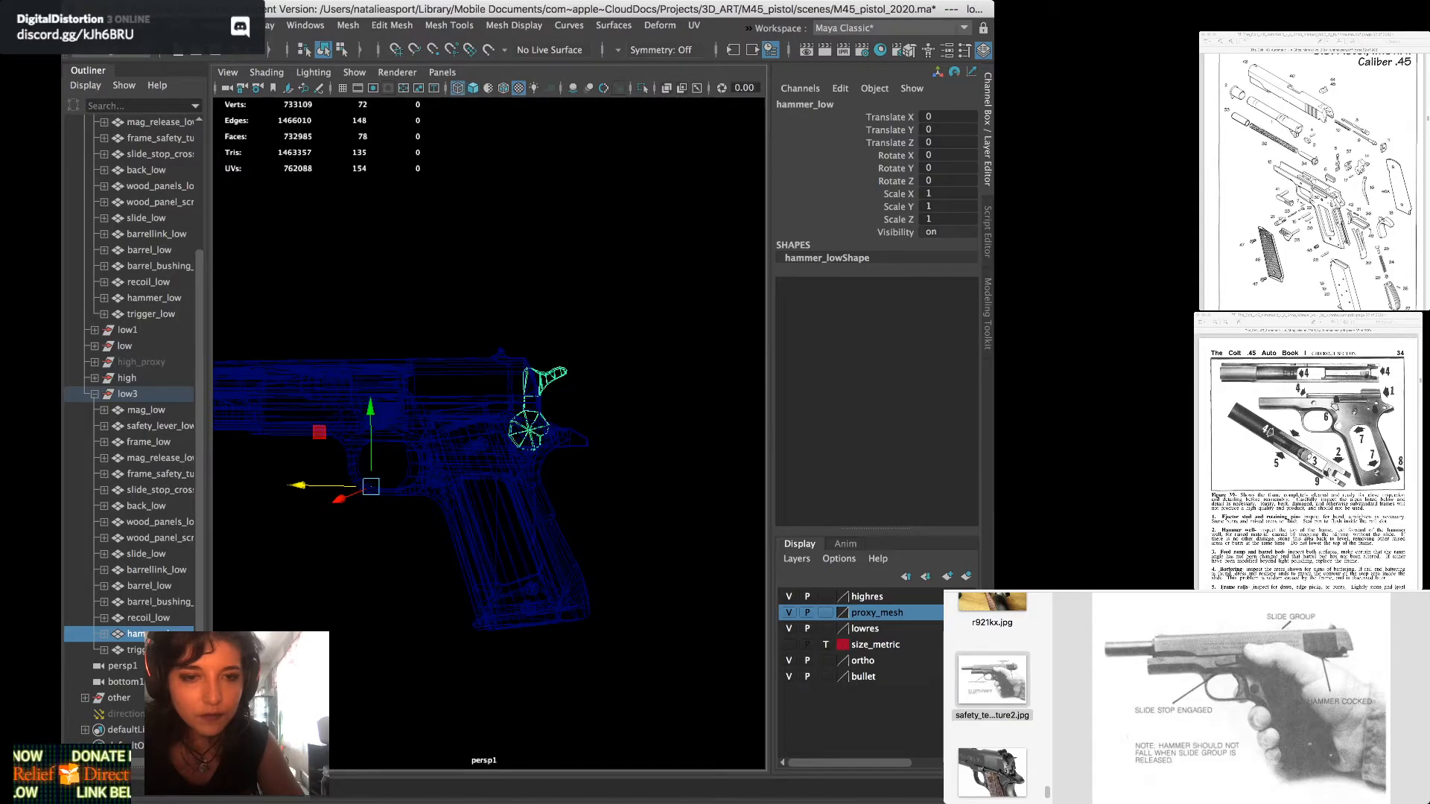
key("d")
key("v")
middle_click(529, 430)
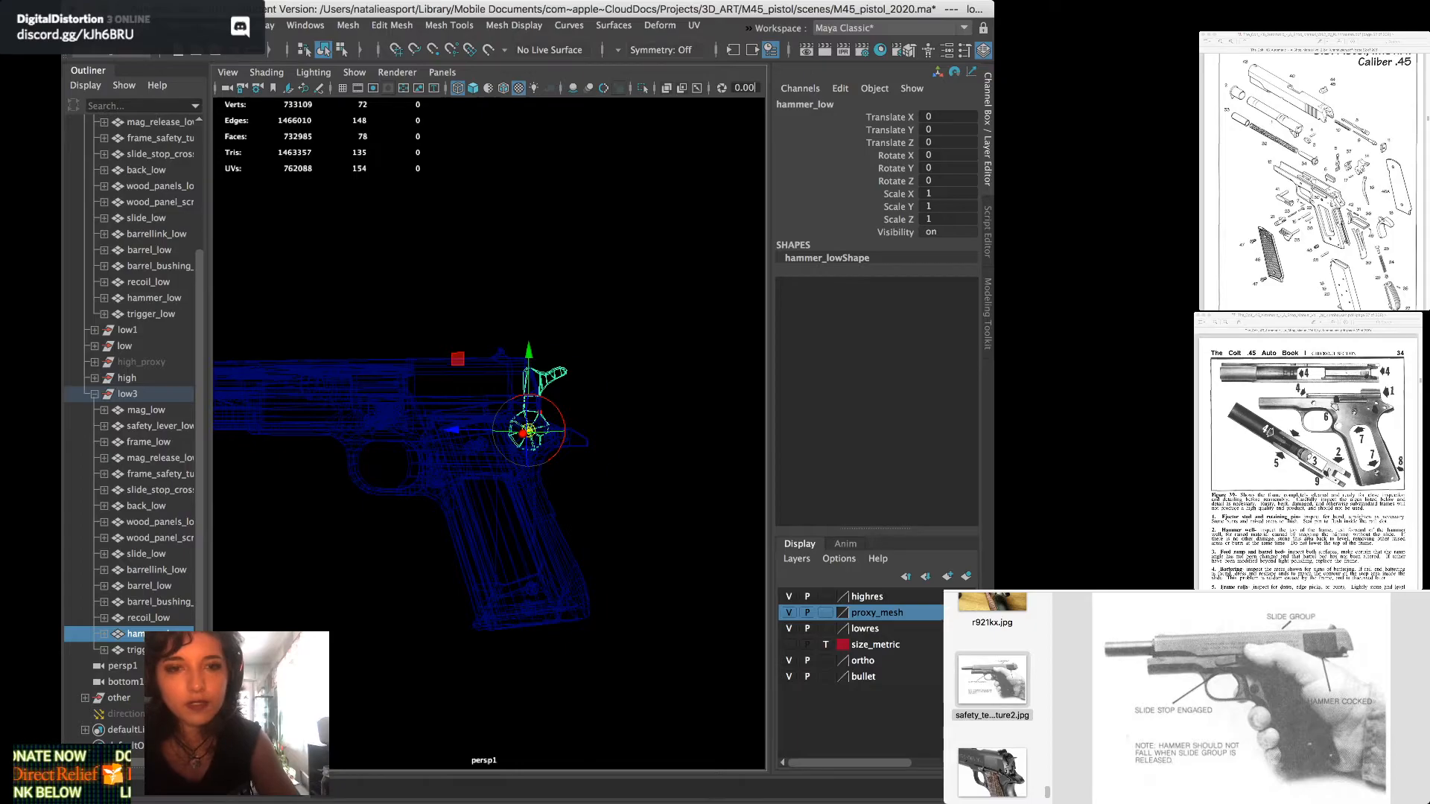
Return to shaded display and cock the hammer by rotating it to a Rotate X of -60
key("e")
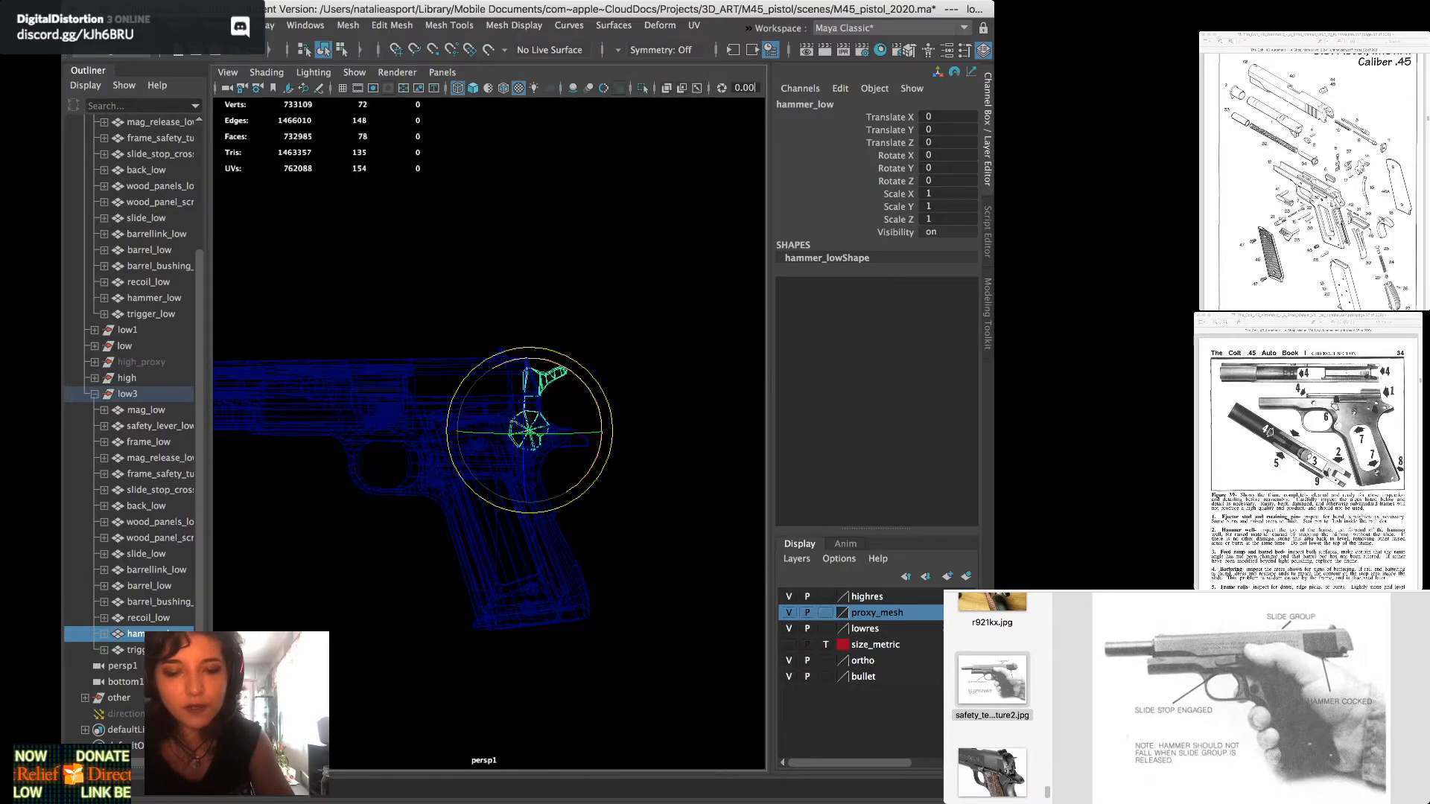
key("5")
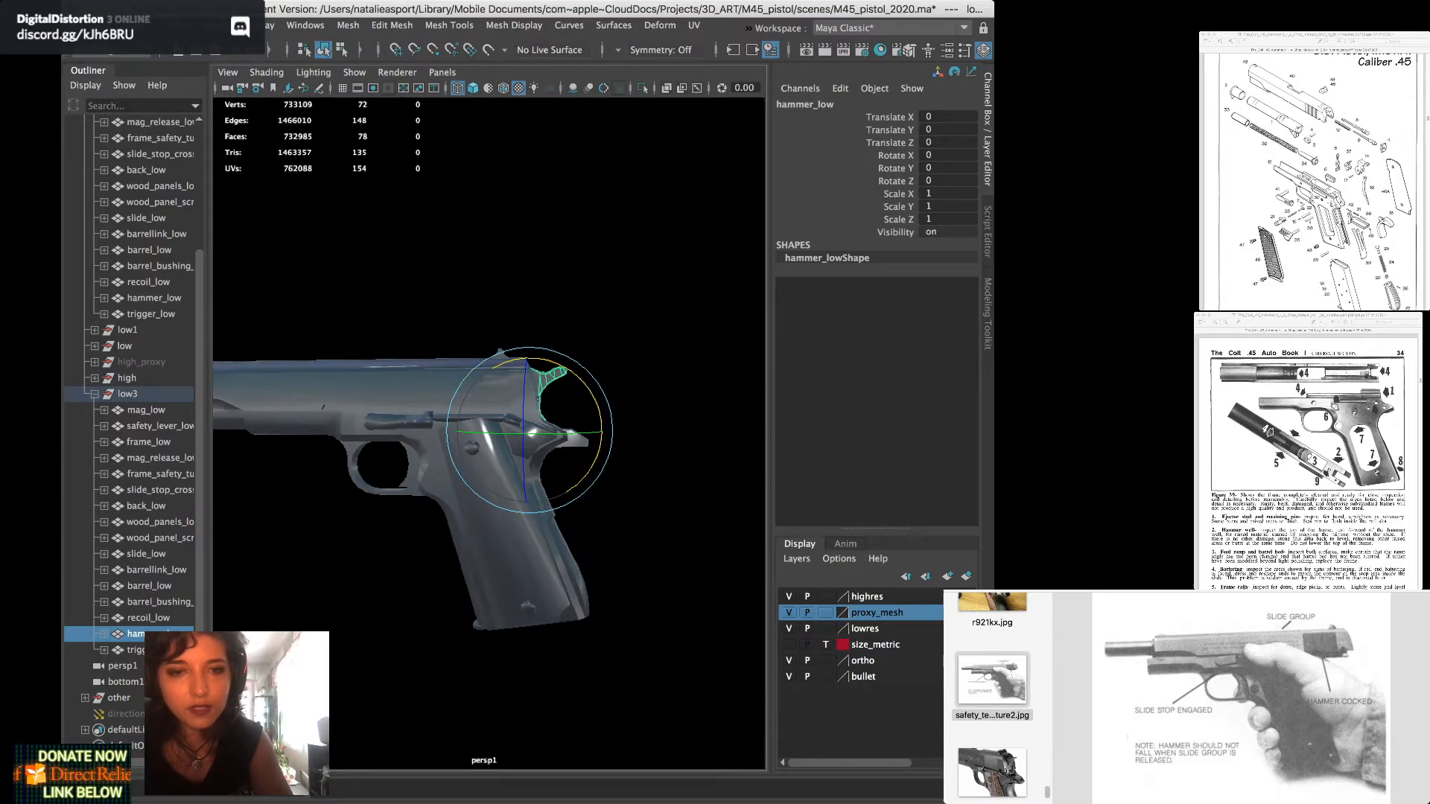
left_click_drag(581, 380, 602, 432)
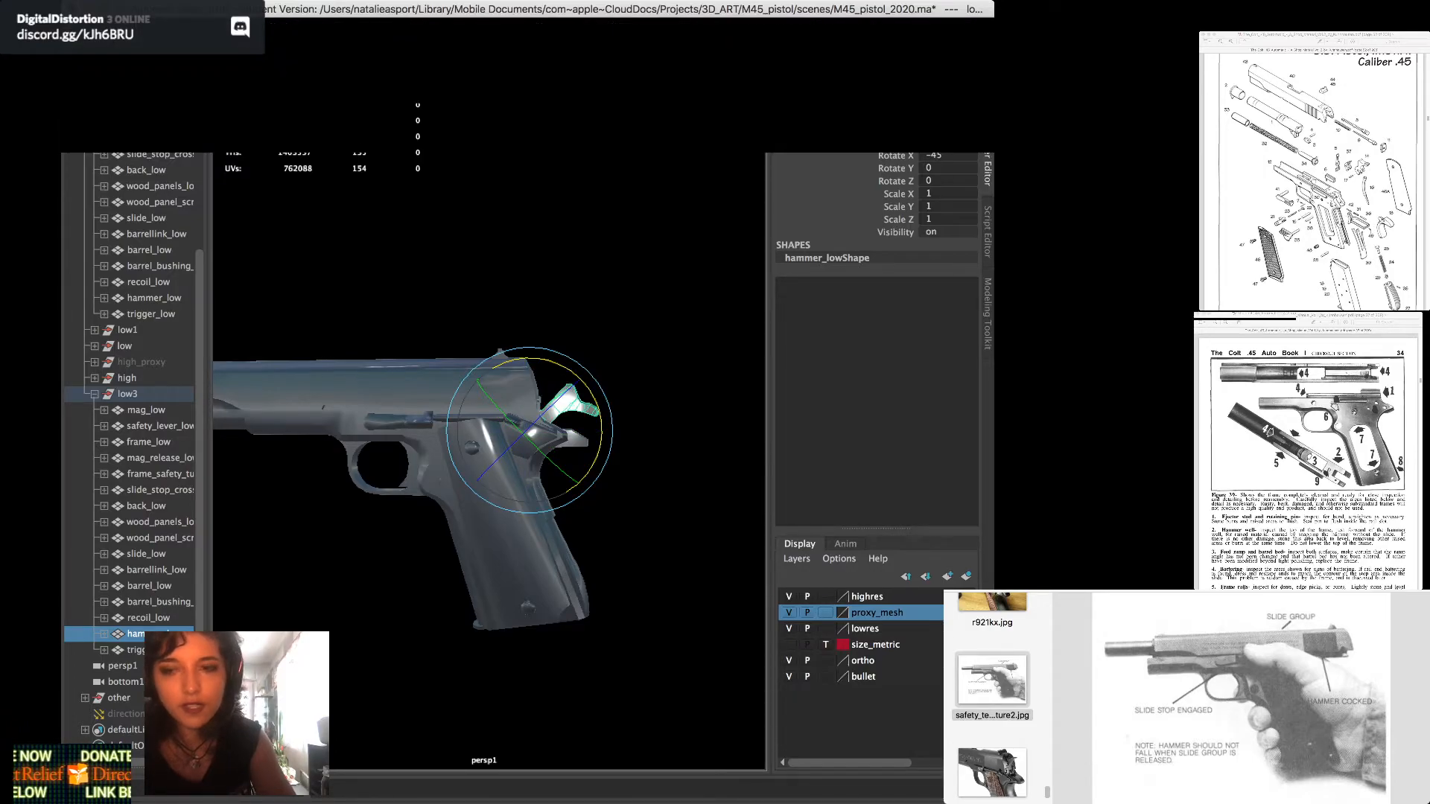
left_click_drag(601, 431, 599, 450)
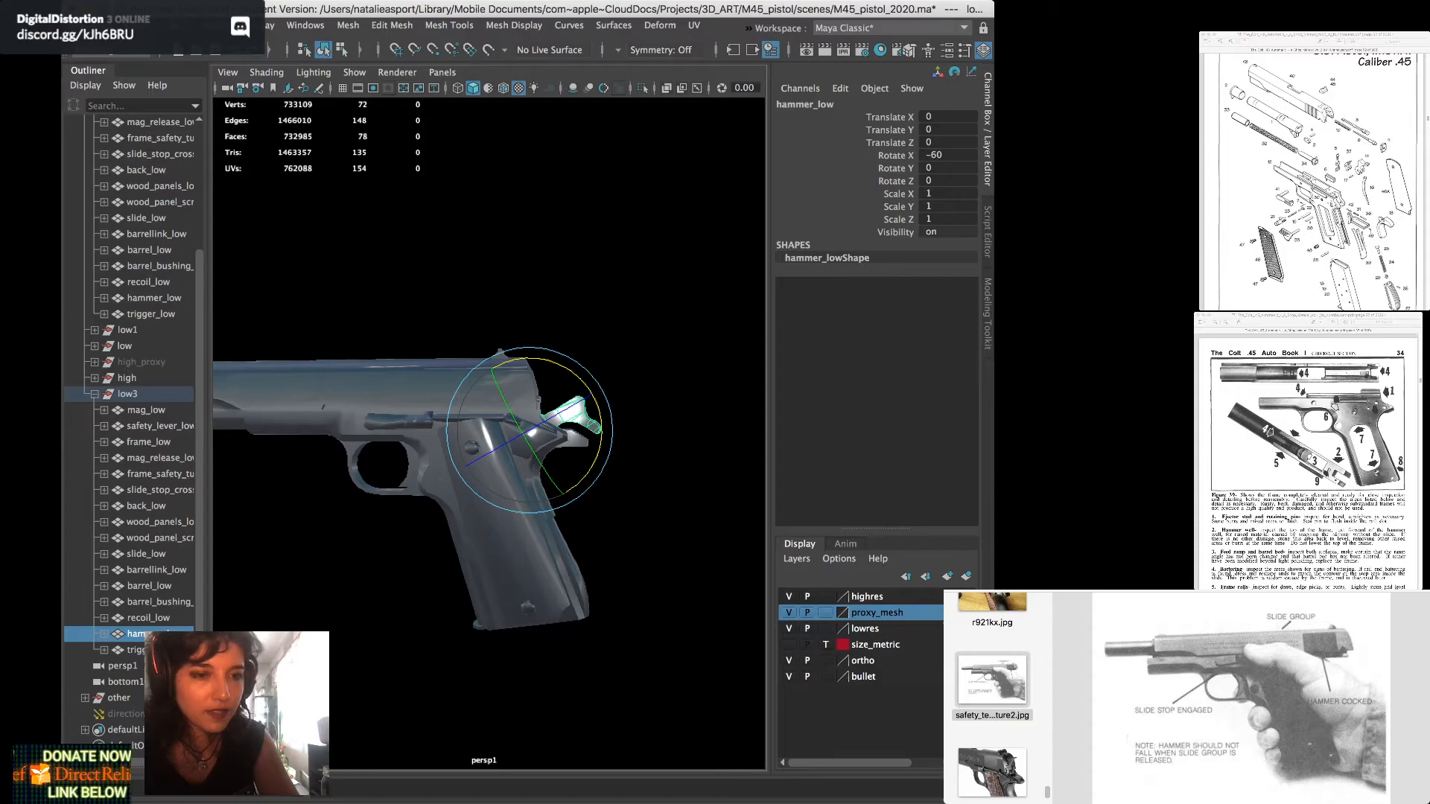
Select the low3 copy's barrel bushing, recoil and slide parts, move them backward along Z over the cocked hammer, and clear the selection
left_click(159, 602)
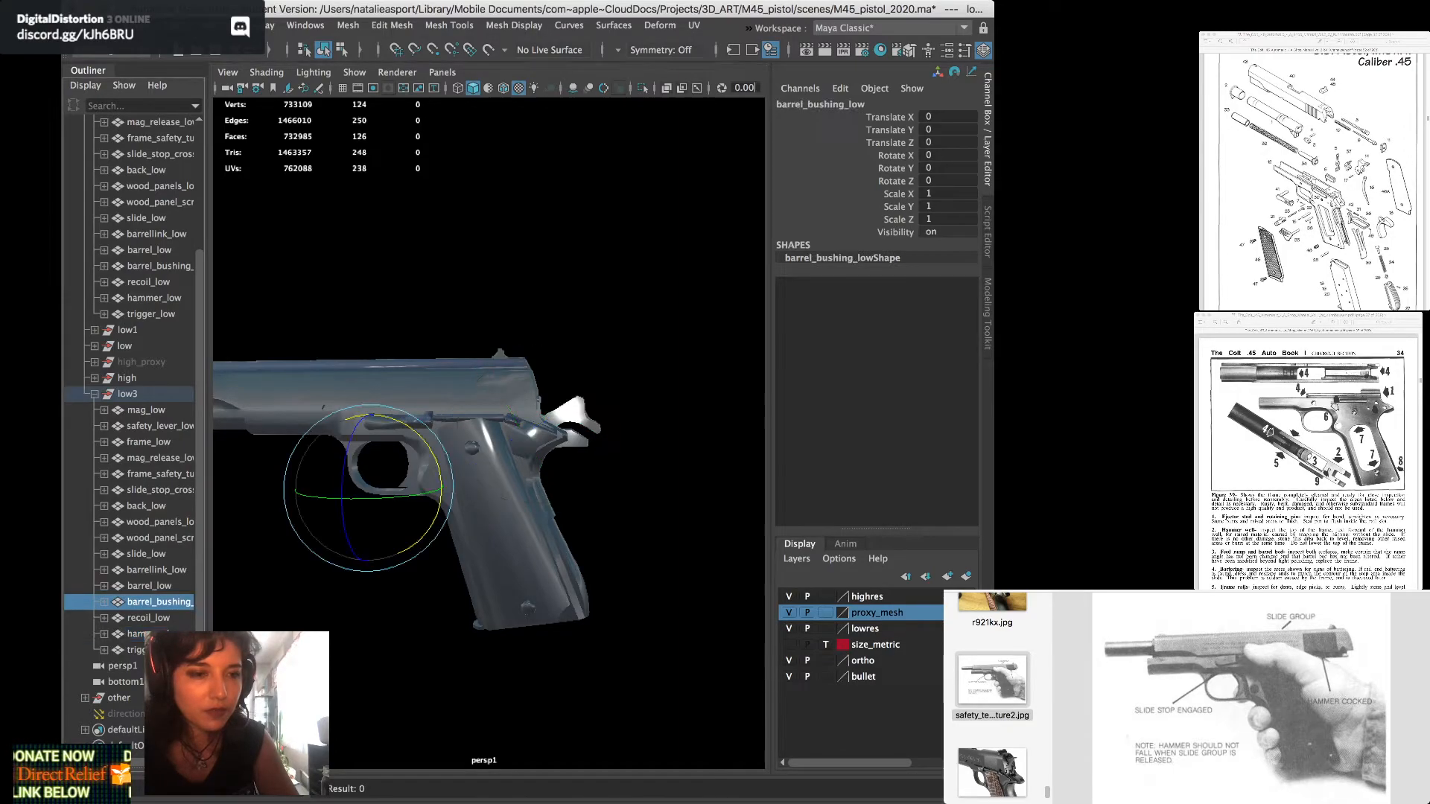
left_click(149, 617, "ctrl")
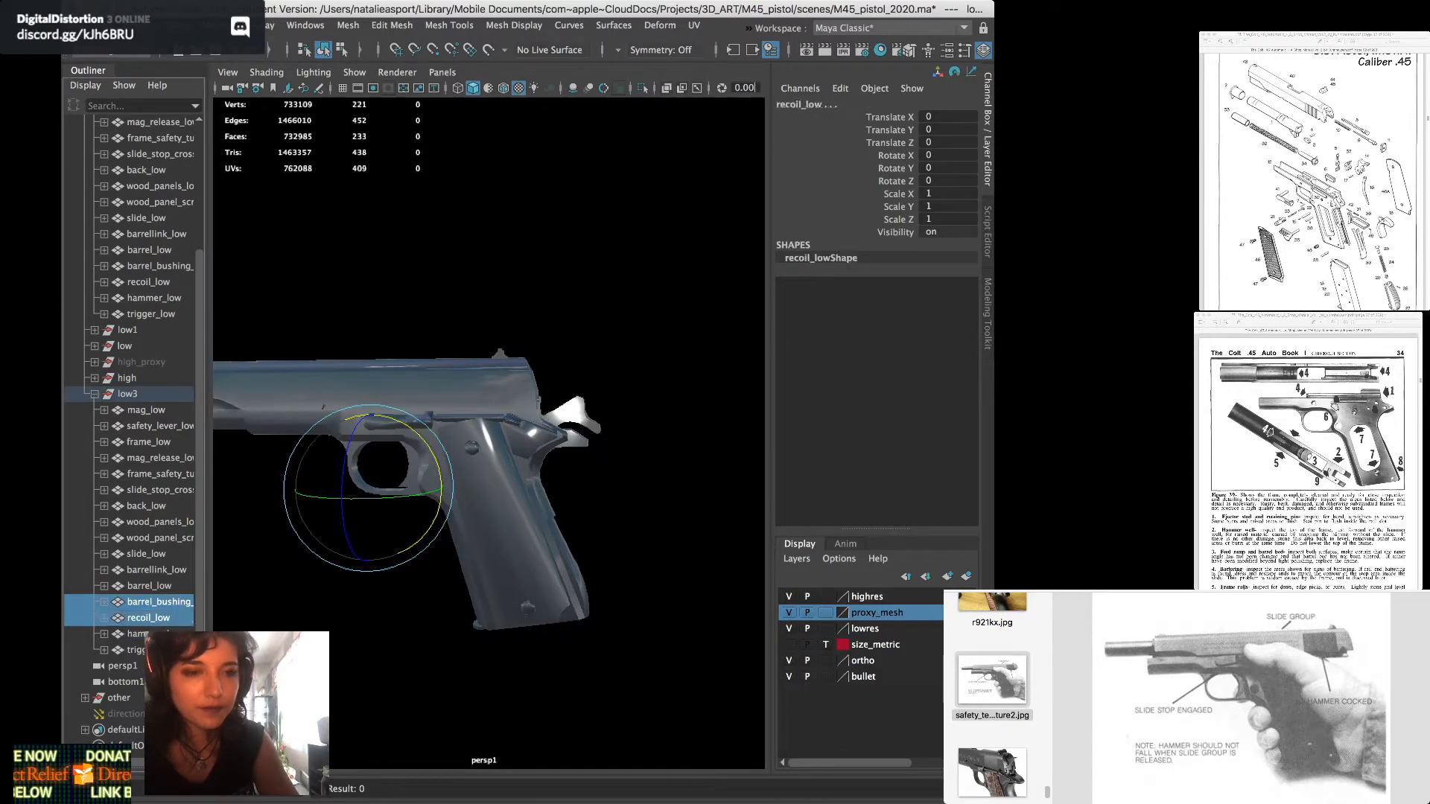
left_click(146, 553, "ctrl")
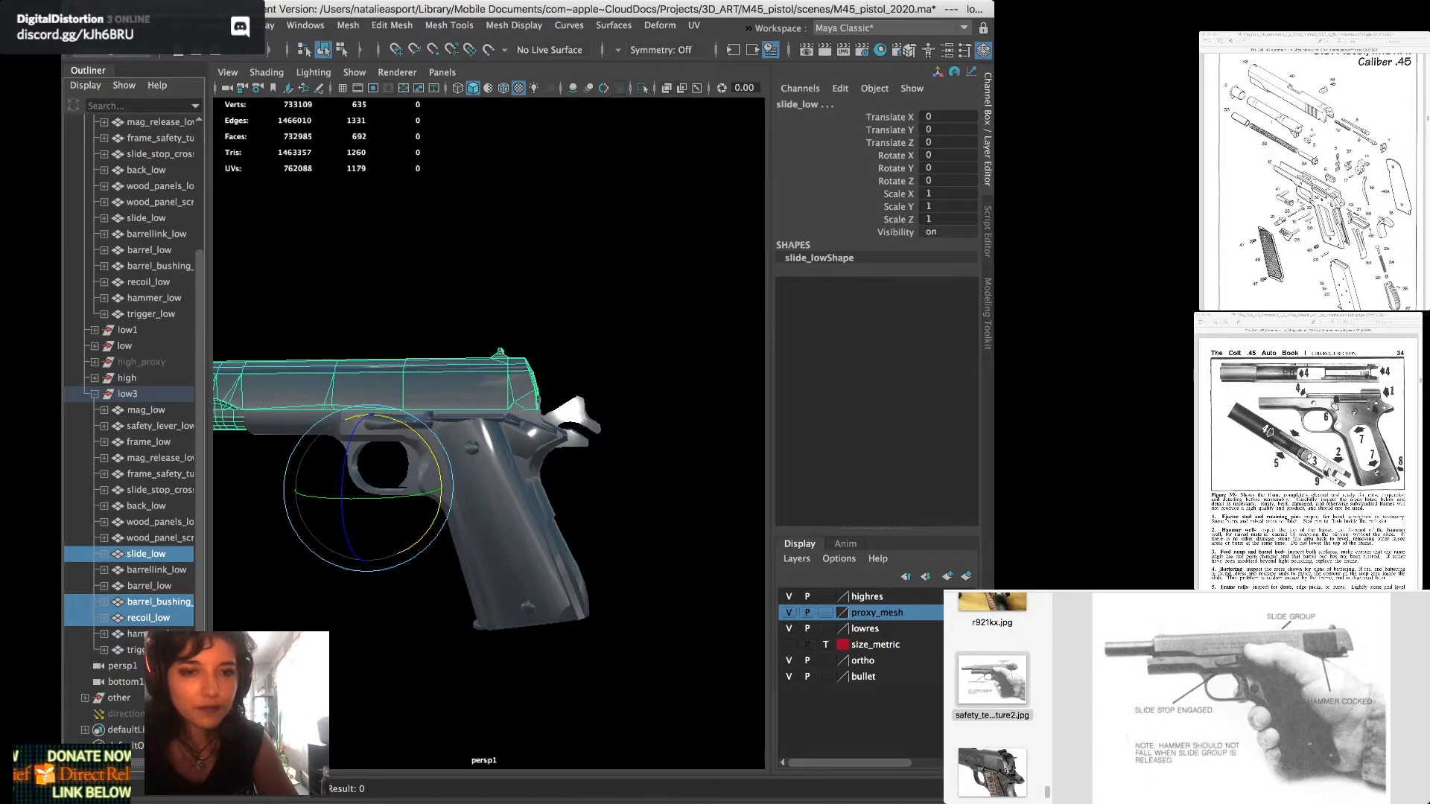
key("f")
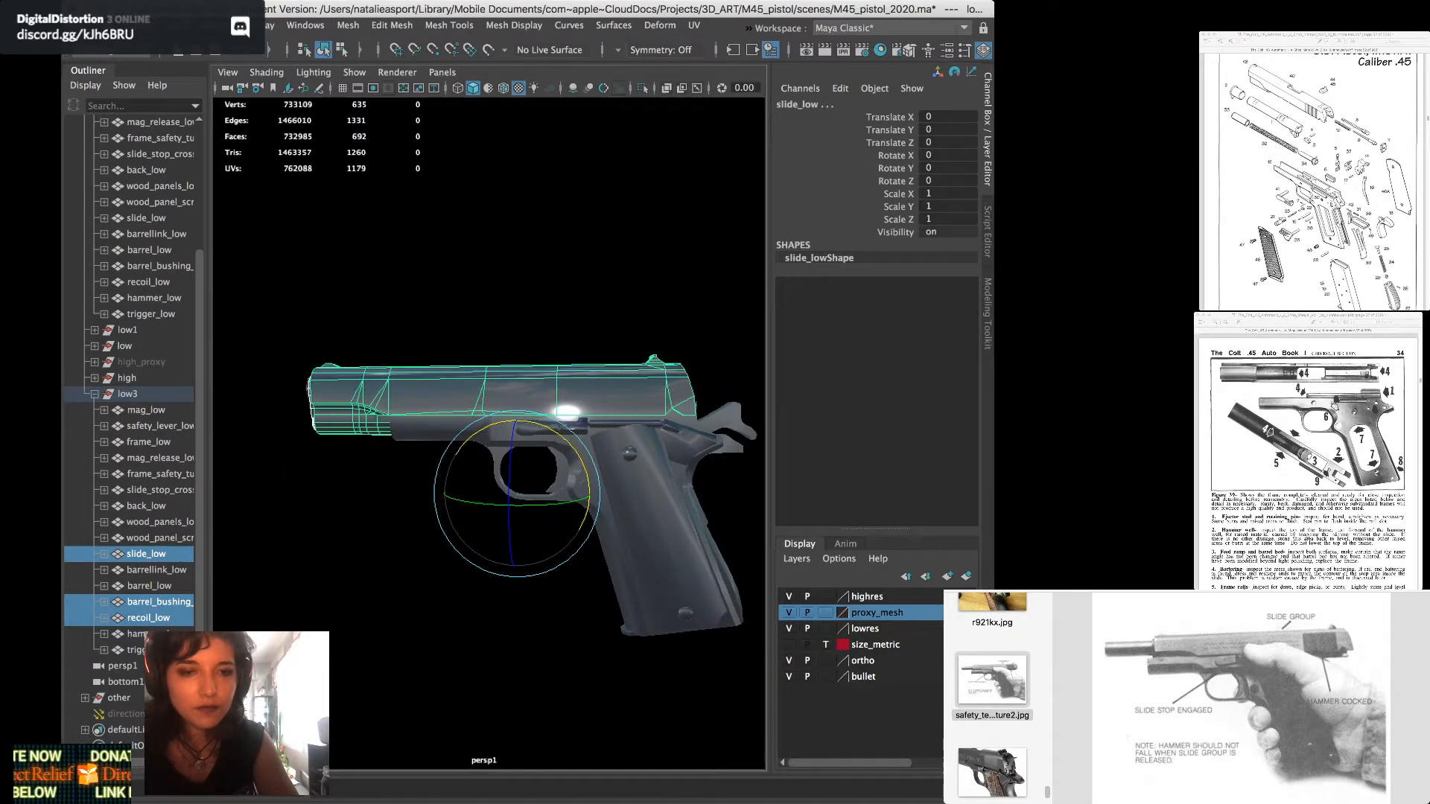
key("w")
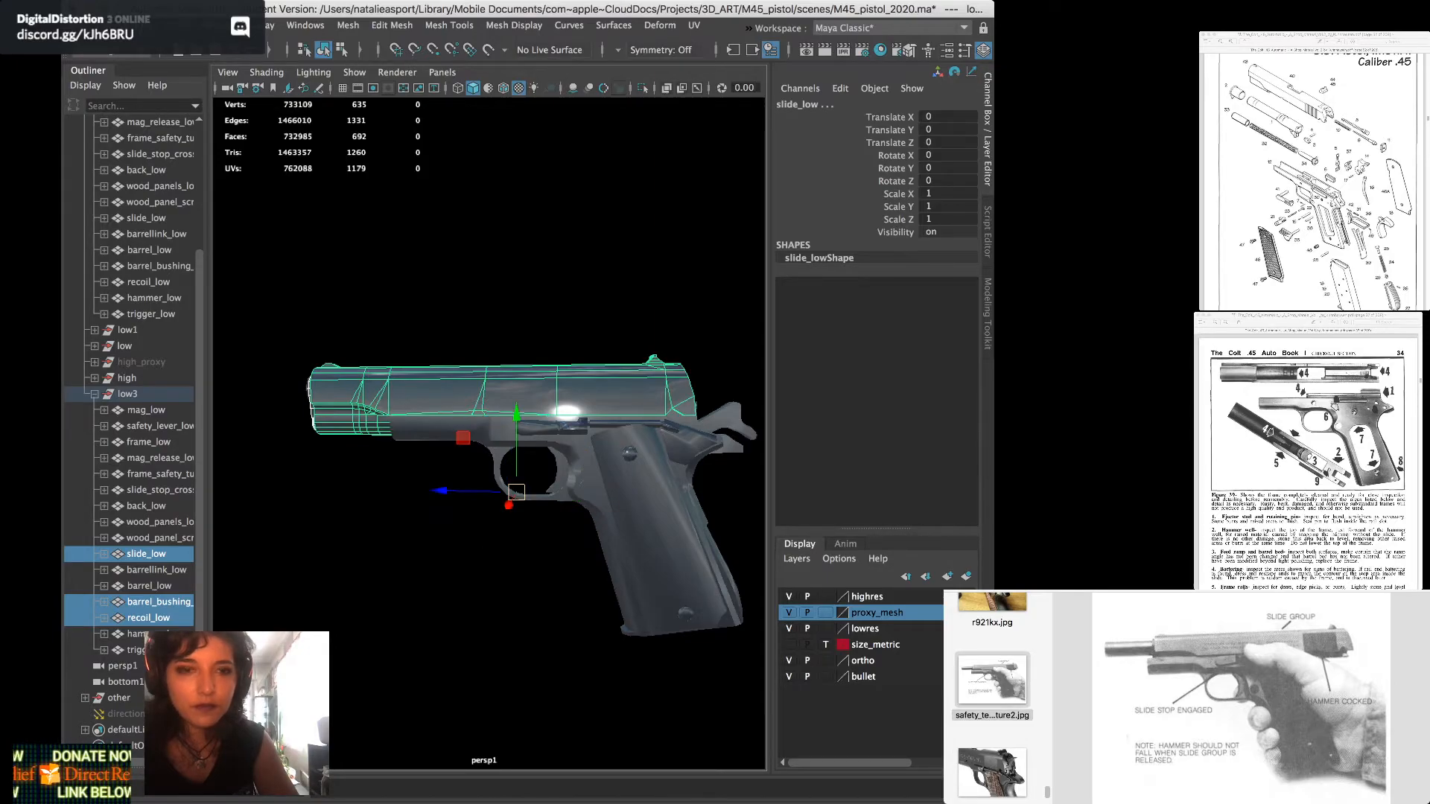
left_click_drag(477, 490, 527, 493)
middle_click_drag(527, 493, 413, 495, "alt")
mouse_move(413, 495)
left_mouse_down("alt")
mouse_move(277, 495)
mouse_move(280, 521)
mouse_move(389, 493)
left_mouse_up("alt")
left_click(389, 493)
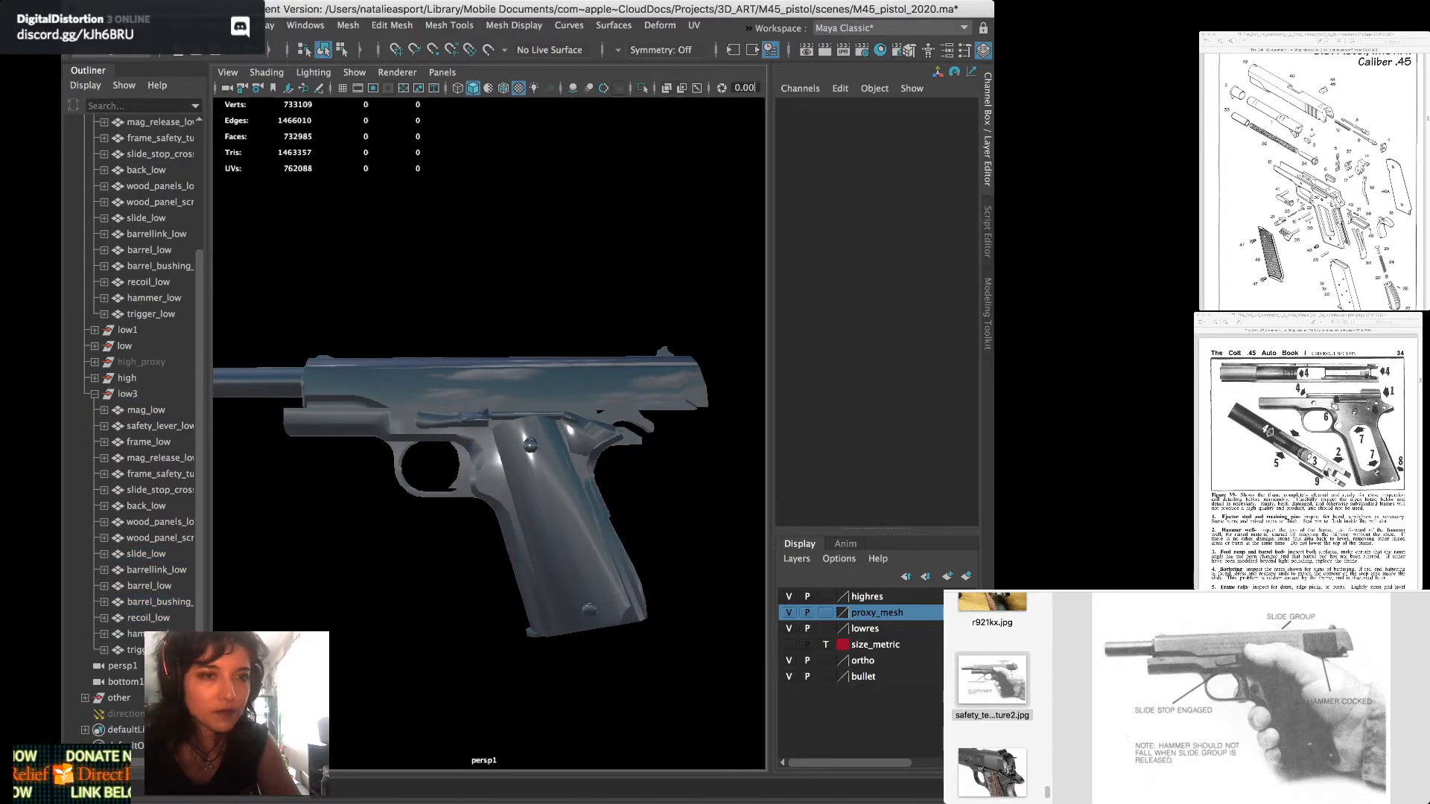
Inspect the slide-back pose of the low3 pistol from several angles, checking the exposed barrel and cocked hammer
key("super+Tab")
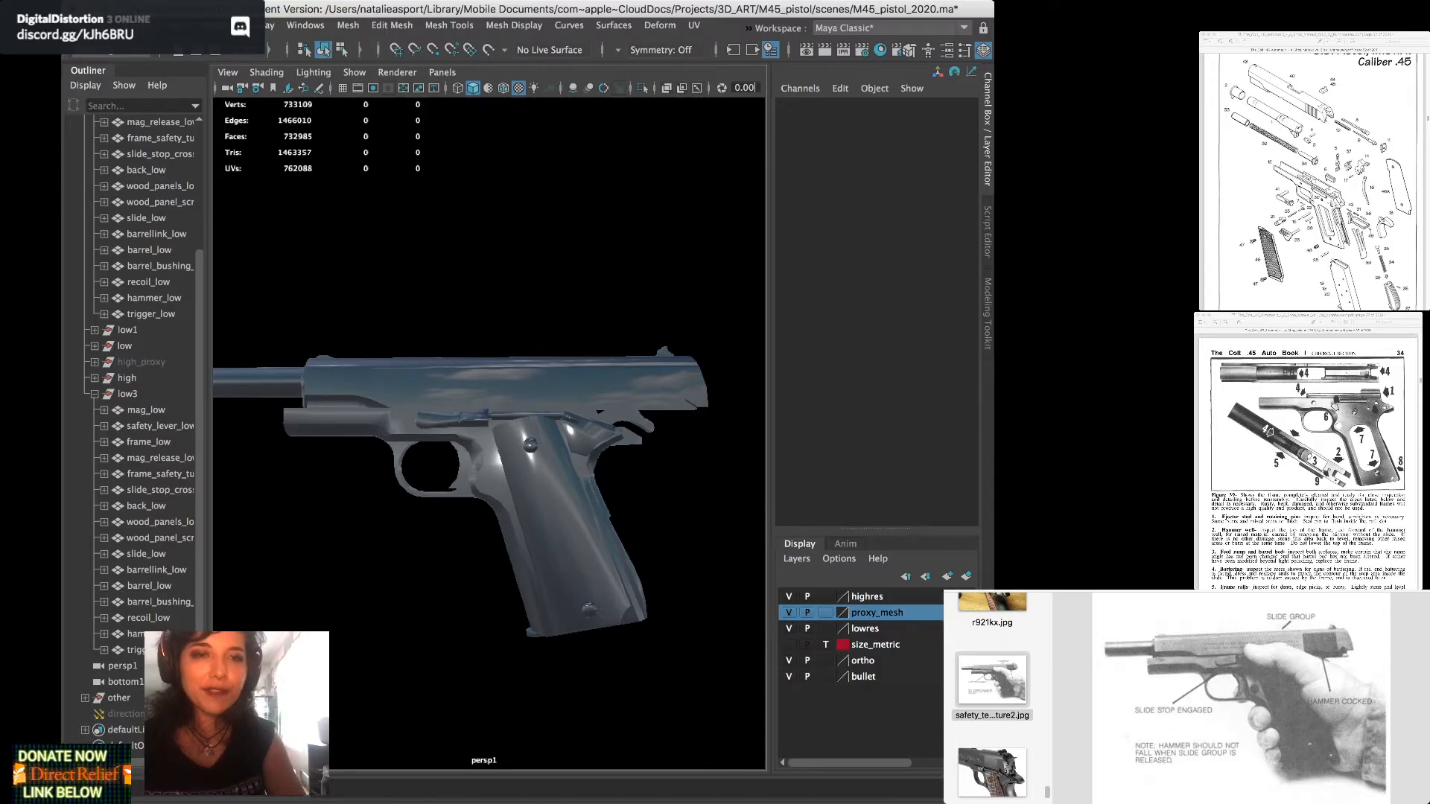
left_click_drag(521, 462, 469, 484, "alt")
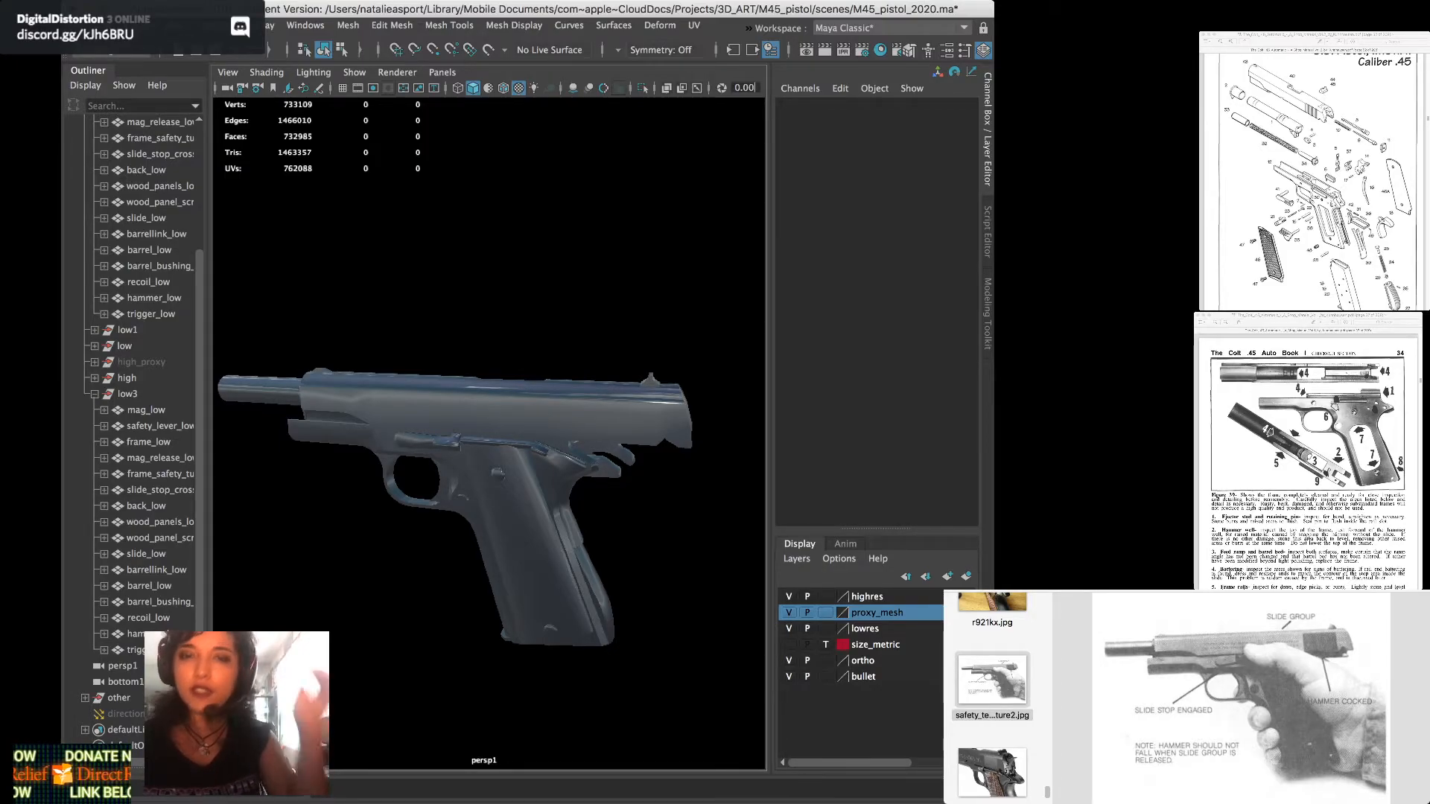
left_click_drag(491, 461, 465, 461, "alt")
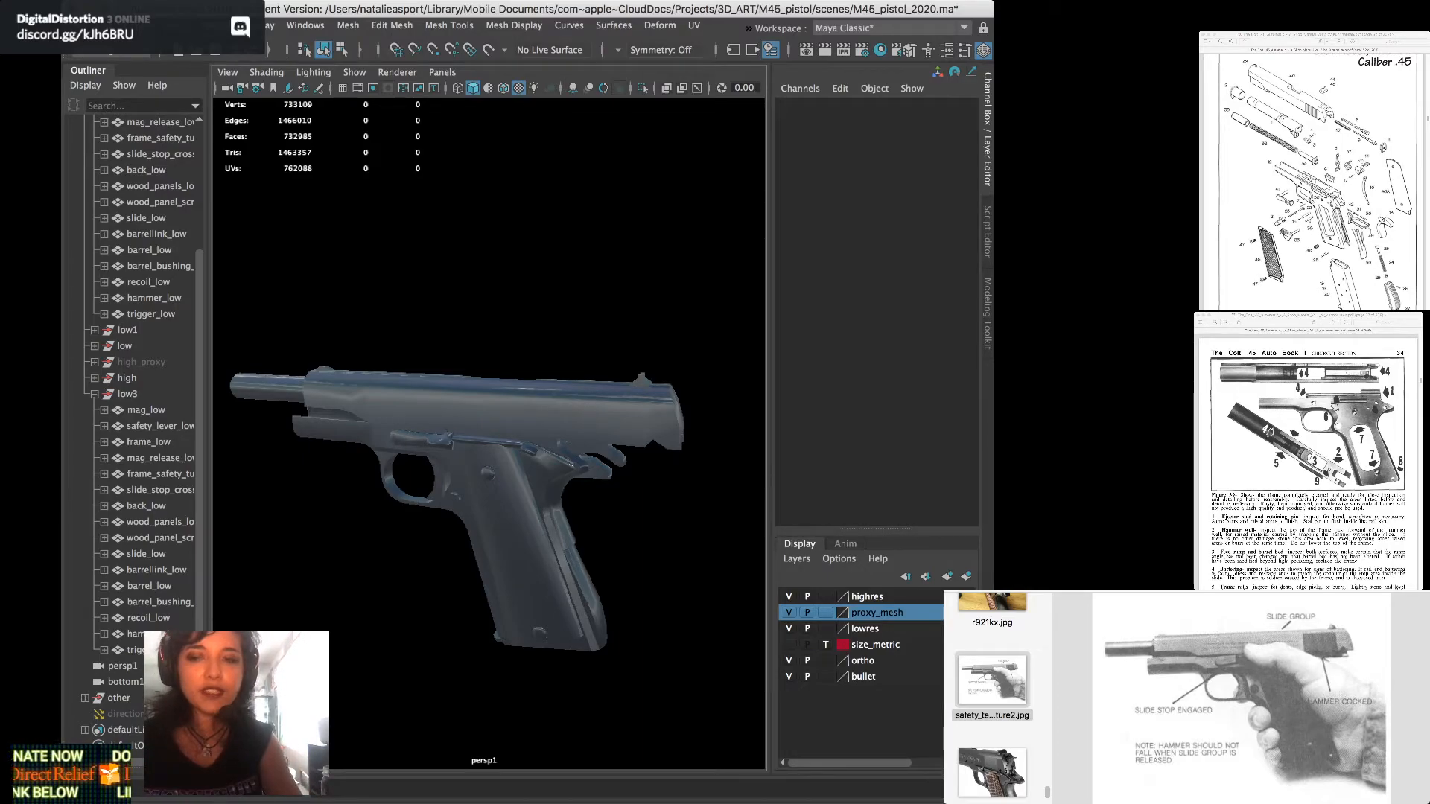
left_click_drag(492, 461, 468, 459, "alt")
middle_click_drag(469, 459, 495, 418, "alt")
left_click_drag(496, 418, 551, 405, "alt")
scroll(477, 440, "down", 5)
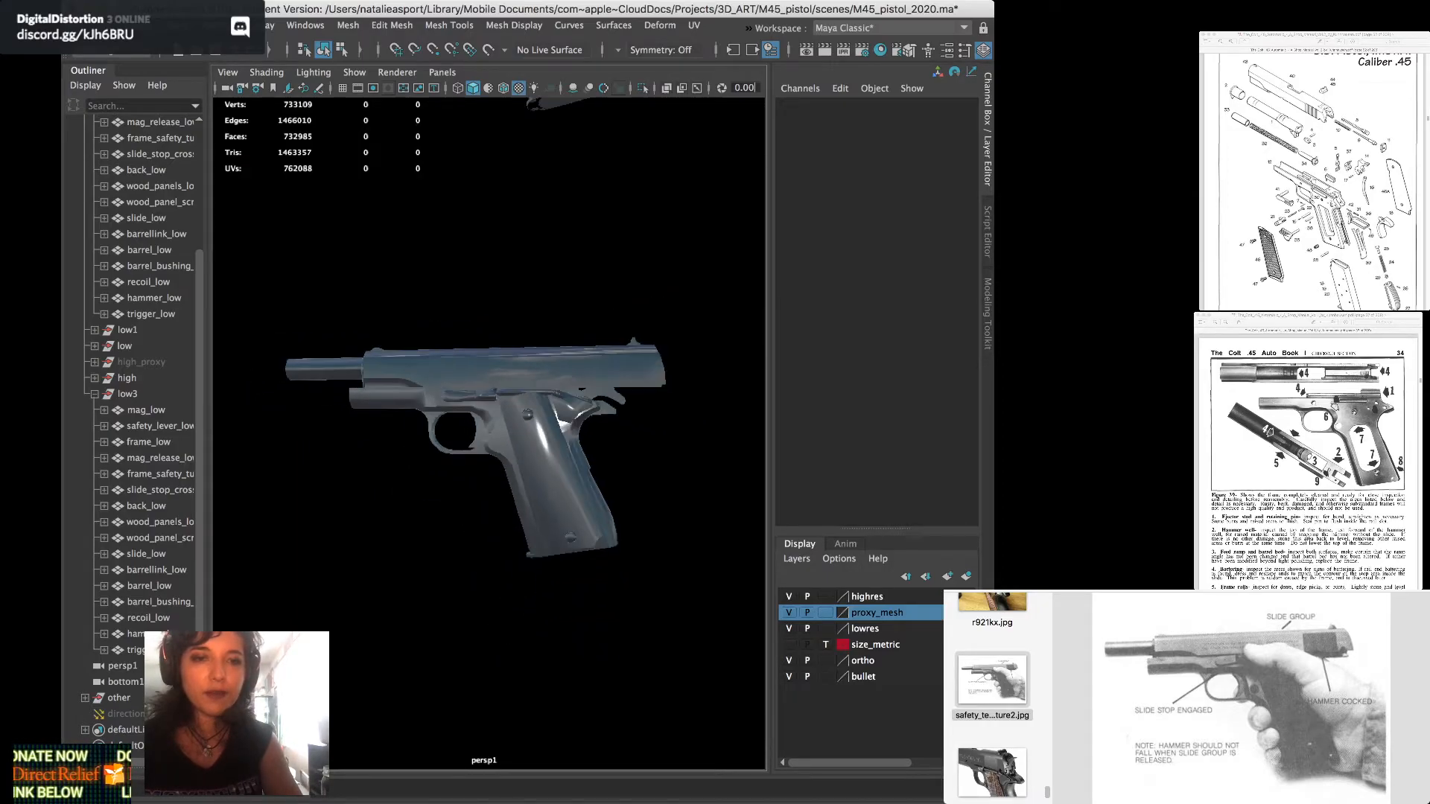
Review the posed pistol beside the textured and exploded copies, and collapse the low3 group's part list
left_click_drag(477, 440, 515, 435, "alt")
middle_click_drag(516, 435, 492, 468, "alt")
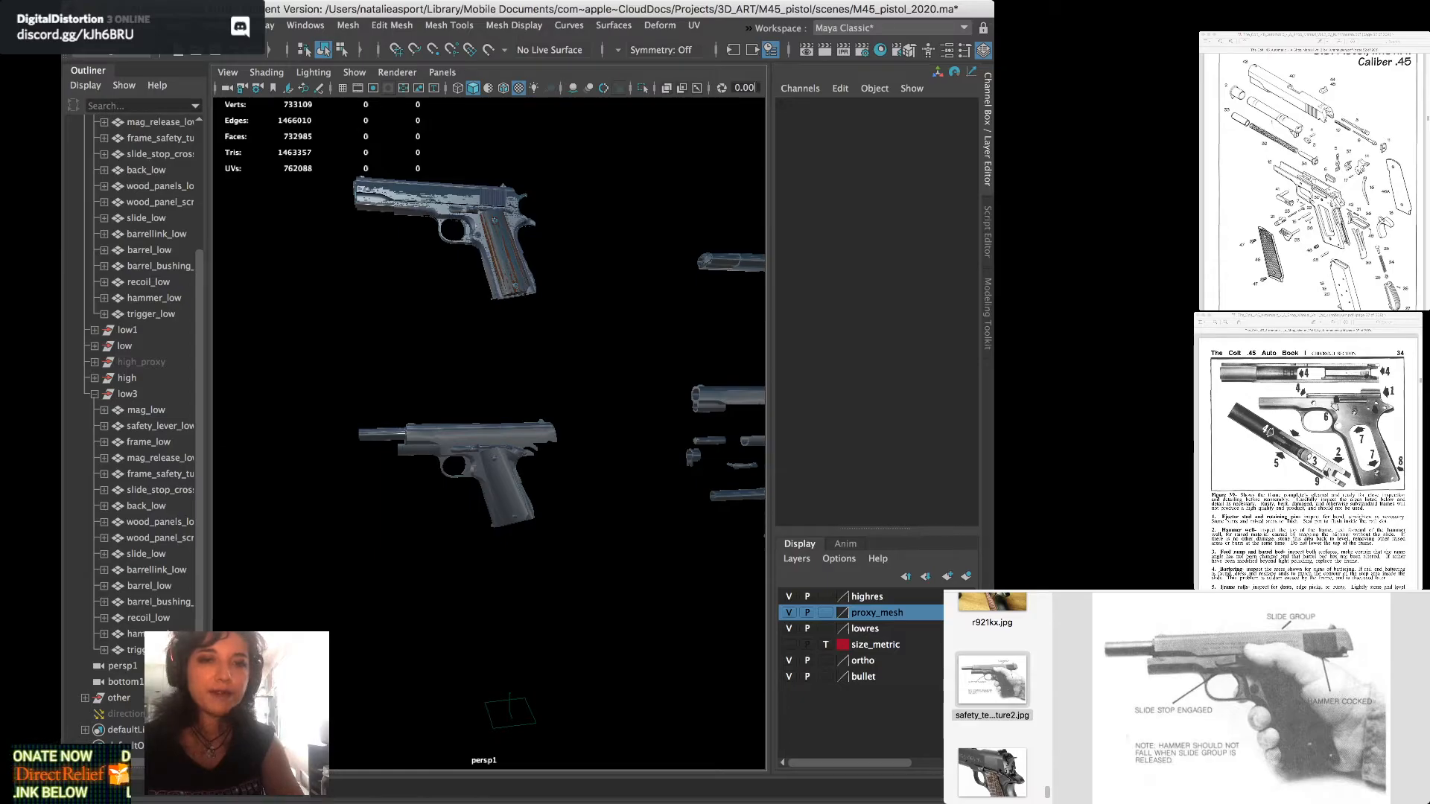
left_click_drag(492, 446, 504, 456, "alt")
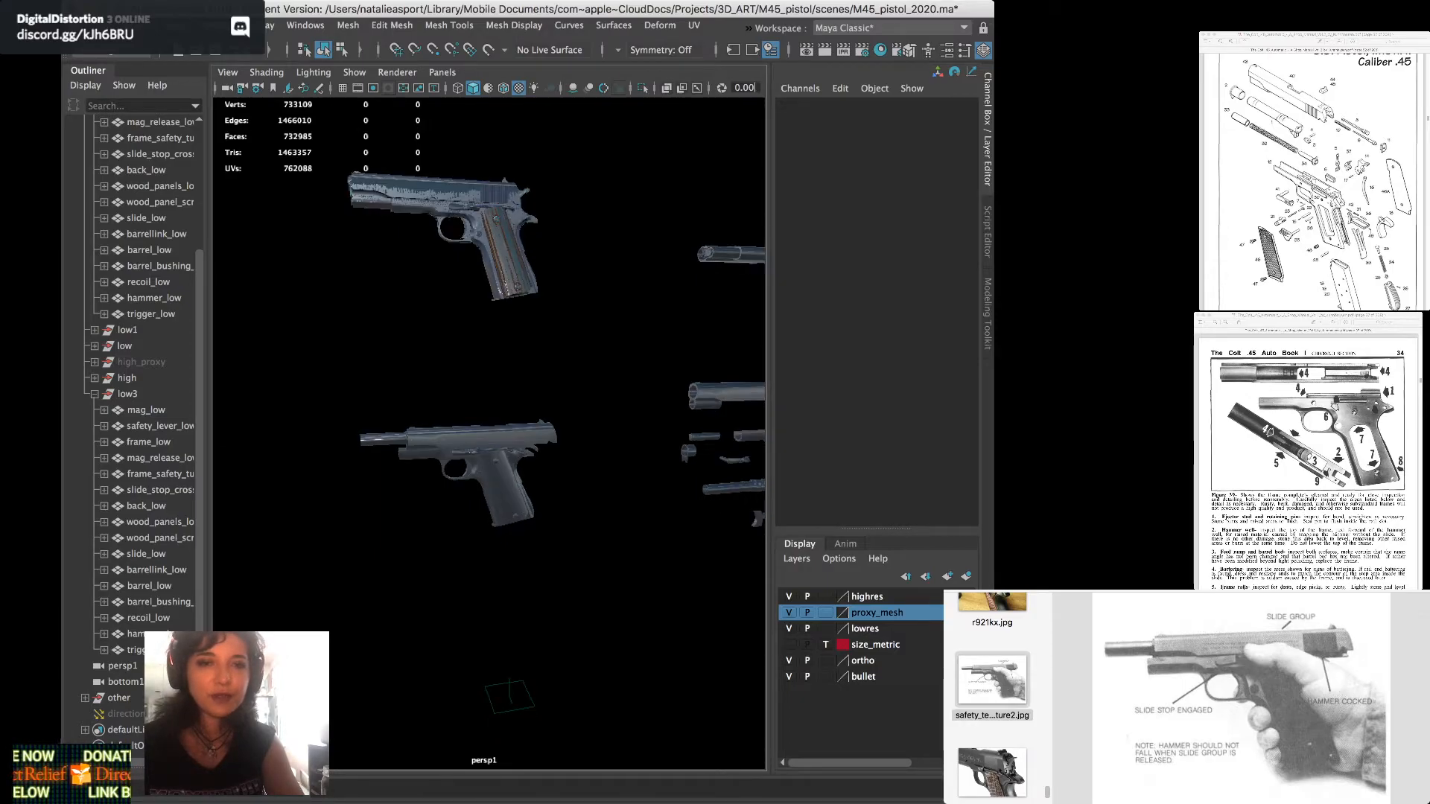
middle_click_drag(503, 455, 474, 496, "alt")
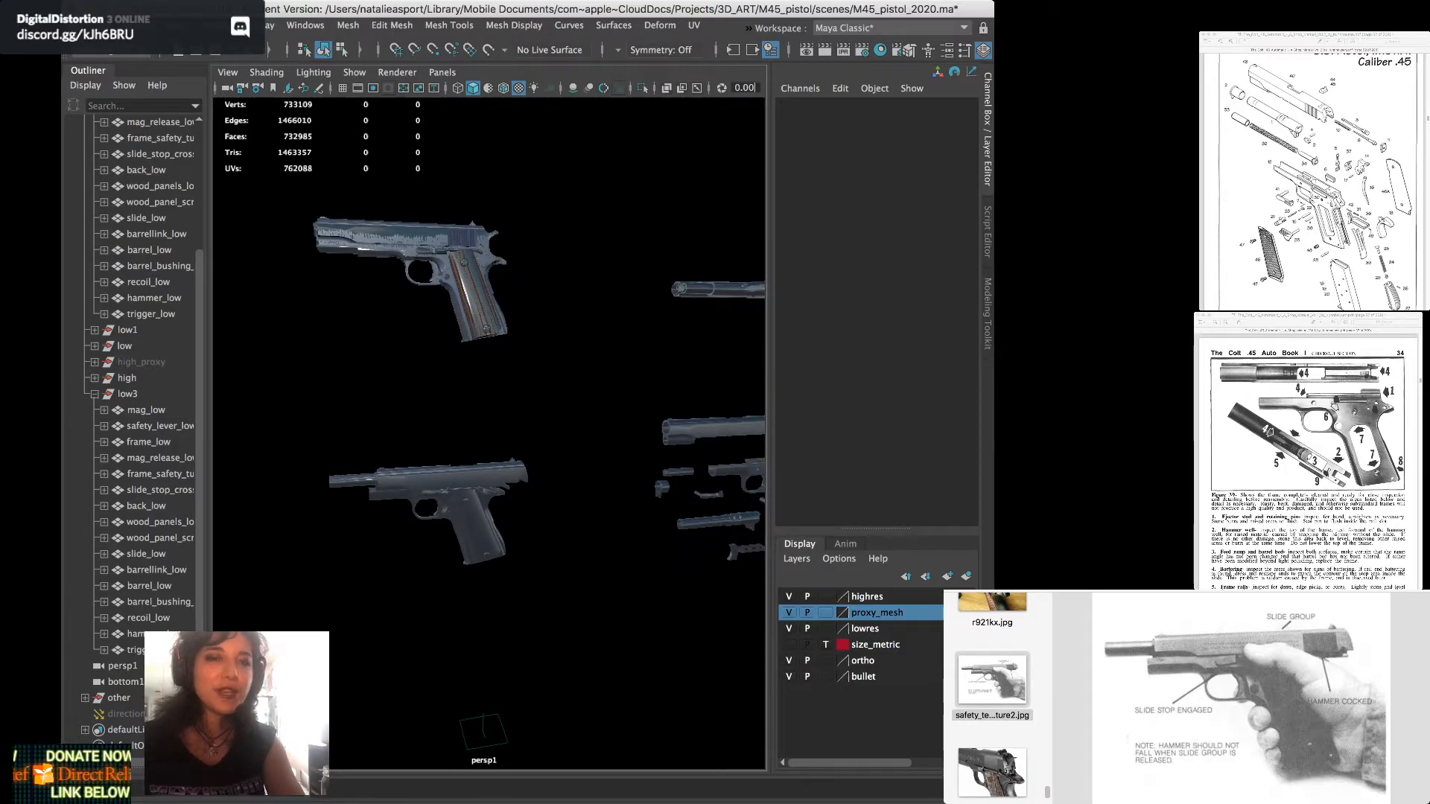
left_click_drag(474, 477, 526, 479, "alt")
middle_click_drag(526, 478, 502, 500, "alt")
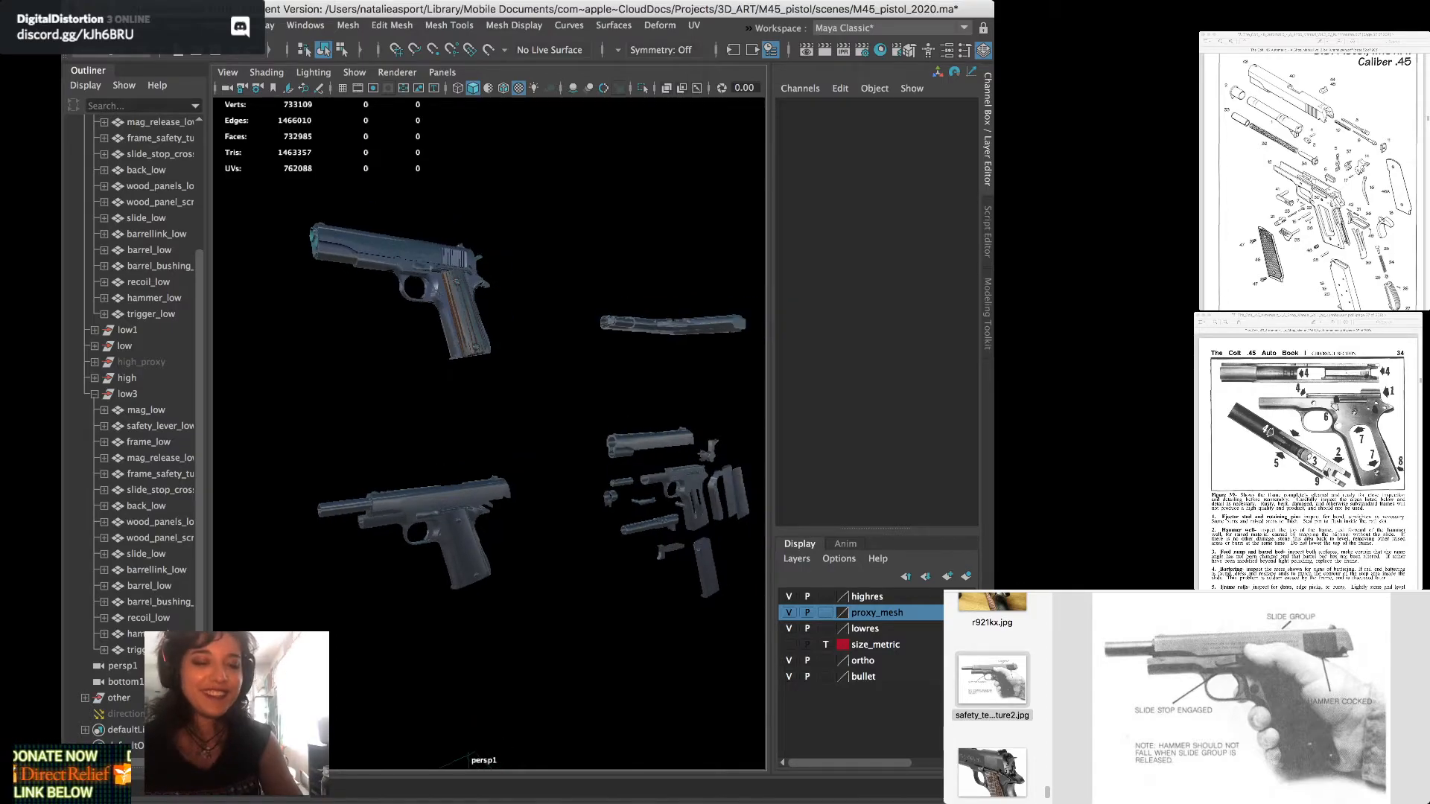
left_click_drag(448, 278, 451, 318, "alt")
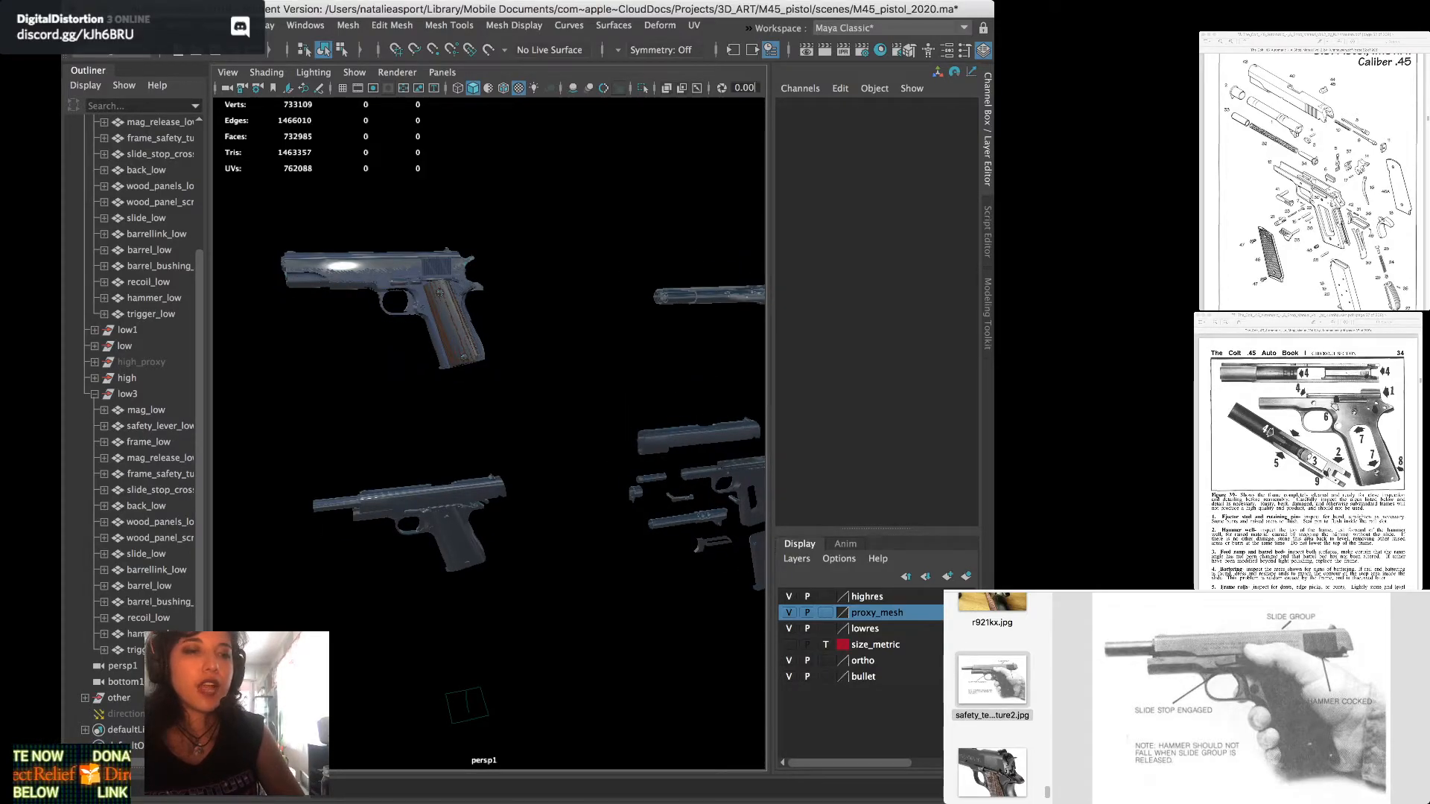
left_click(94, 394)
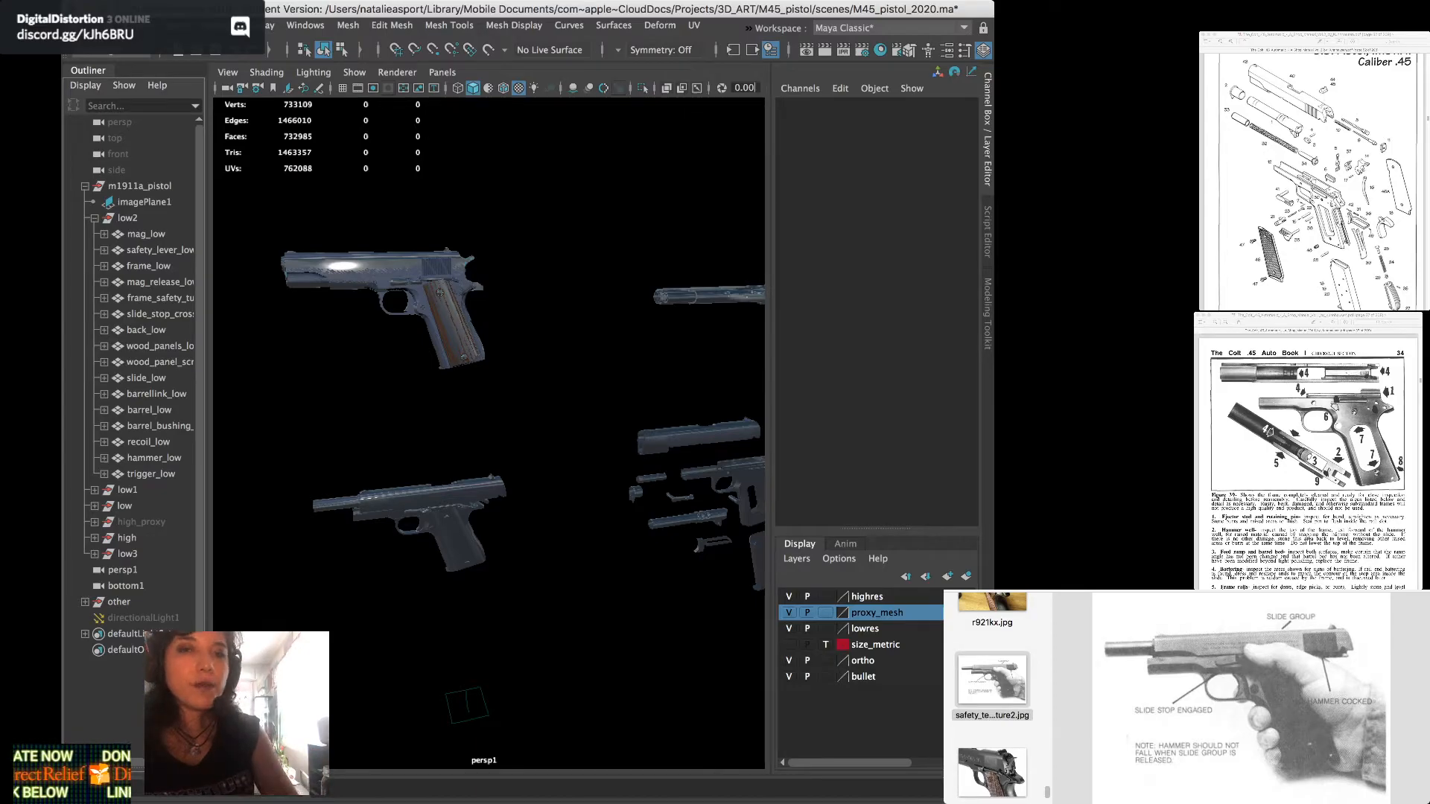
Collapse the low2 group's part list, identify which pistol copy each group holds, and rename the low1 group as rotate_90
left_click(95, 218)
left_click(128, 218)
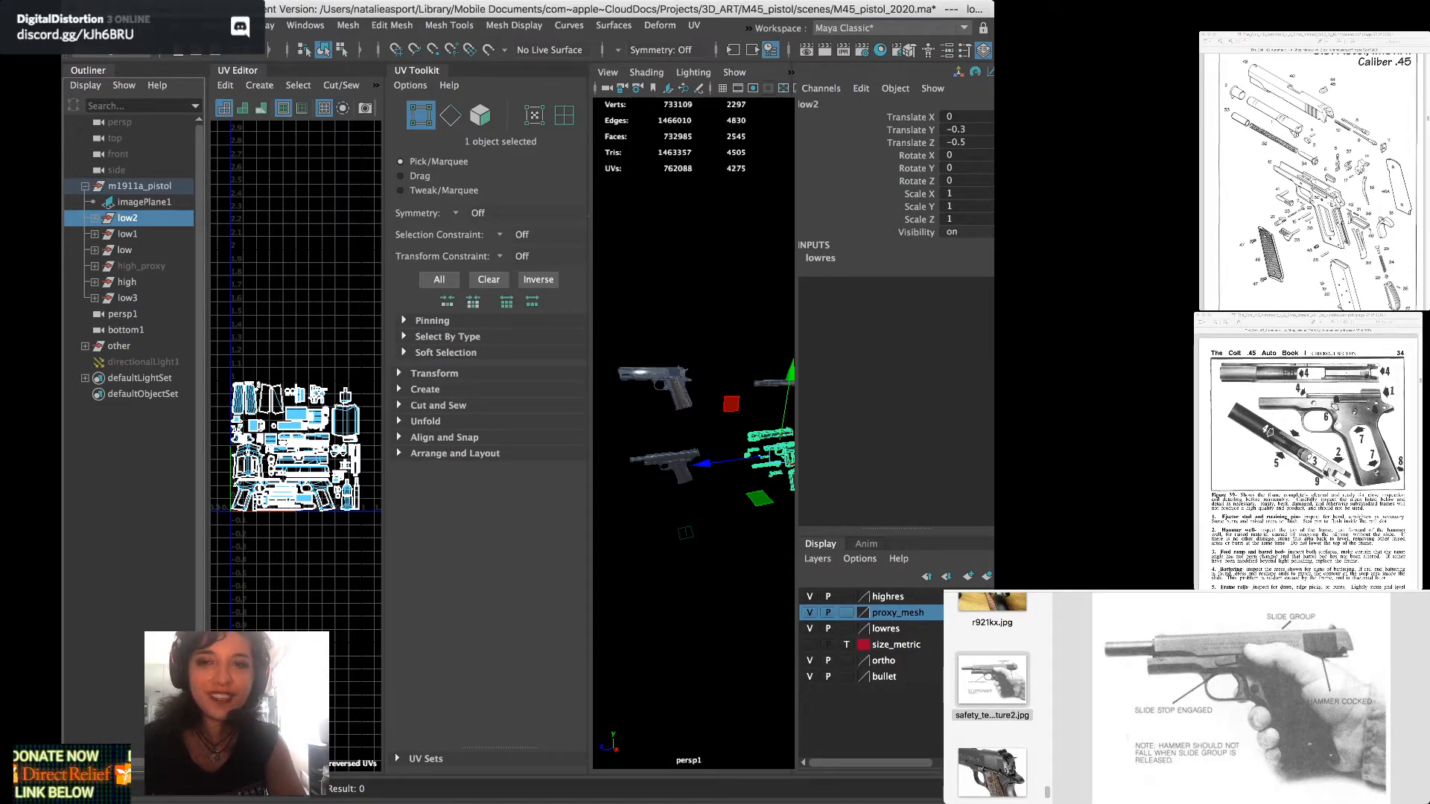
left_click_drag(994, 343, 1034, 342)
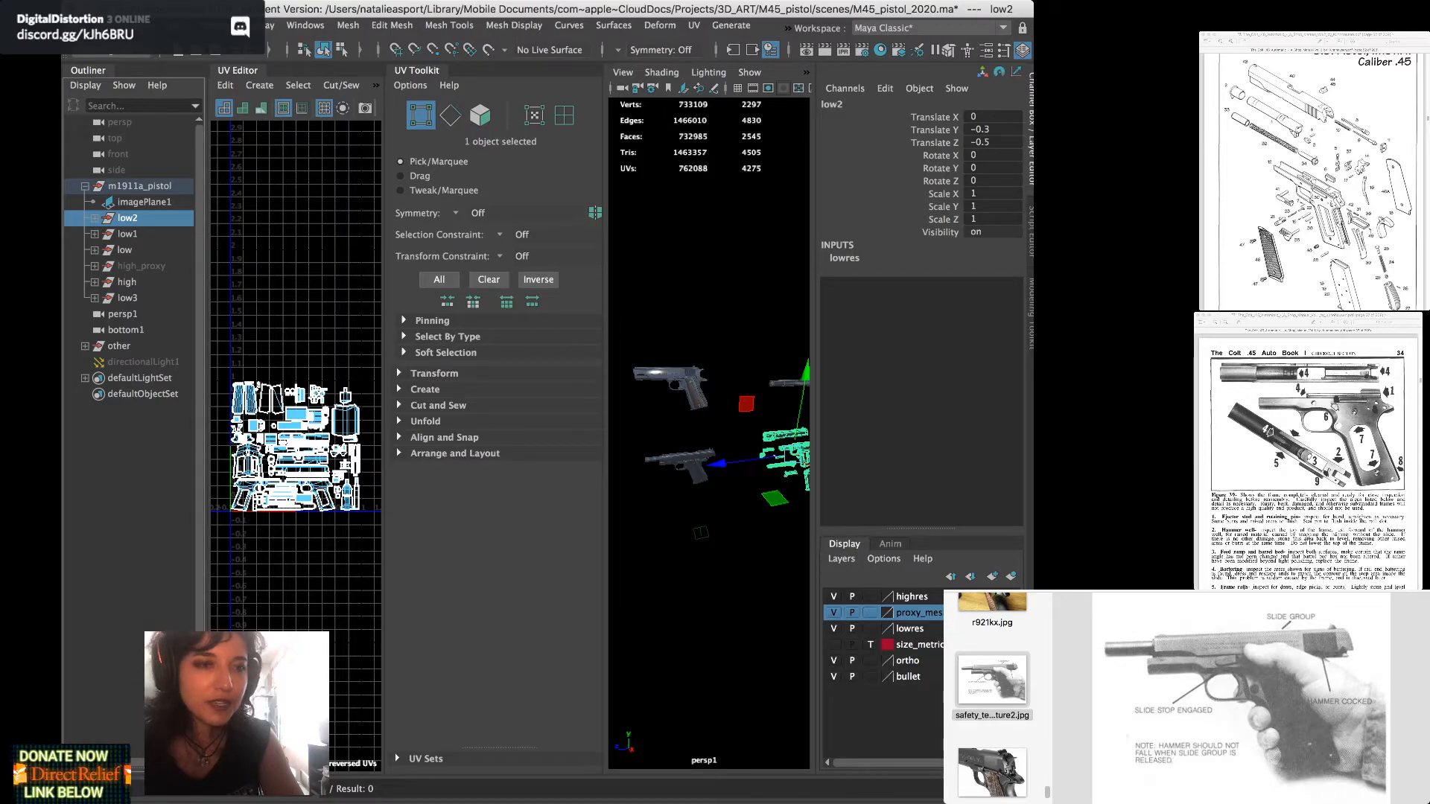
left_click_drag(747, 487, 727, 466, "alt")
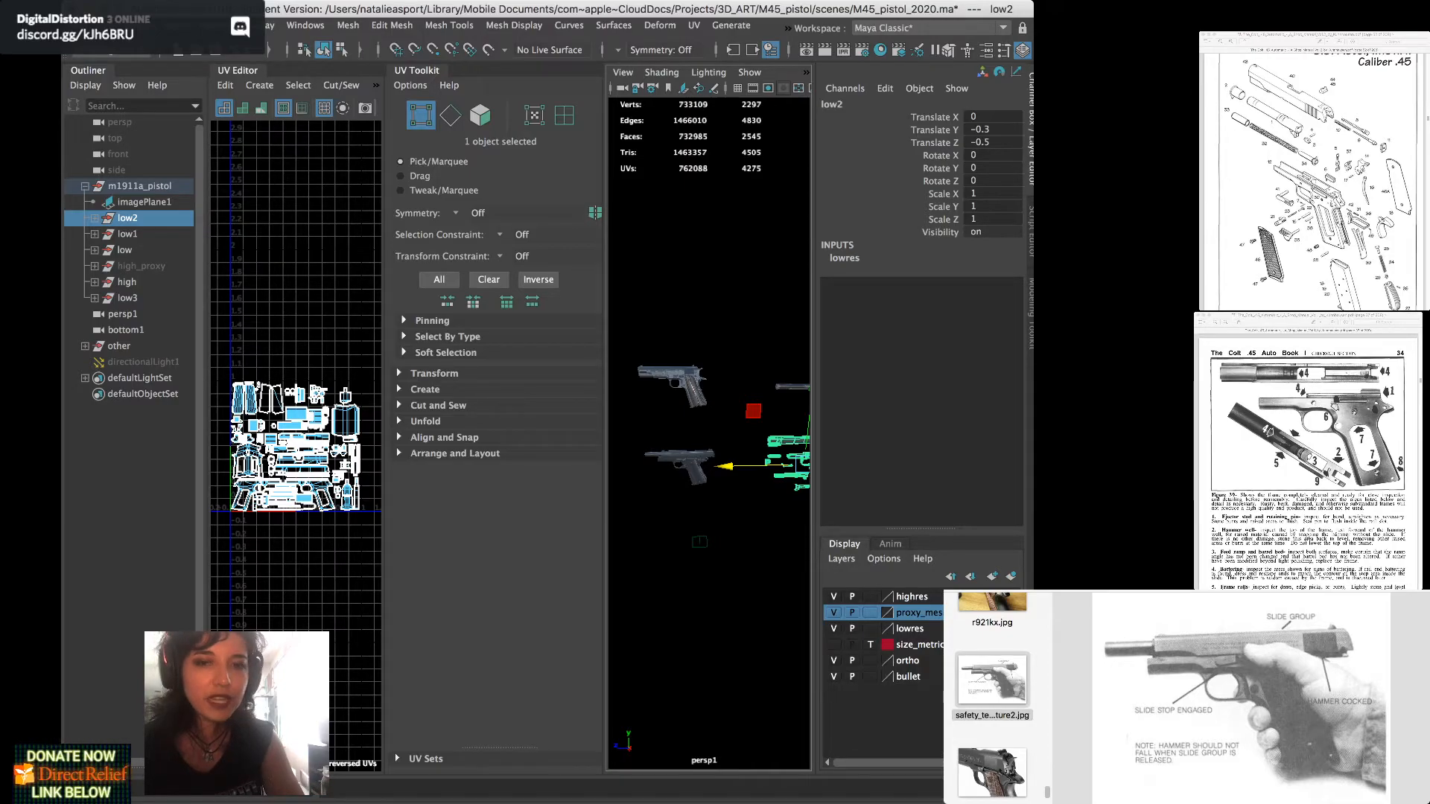
left_click(125, 251)
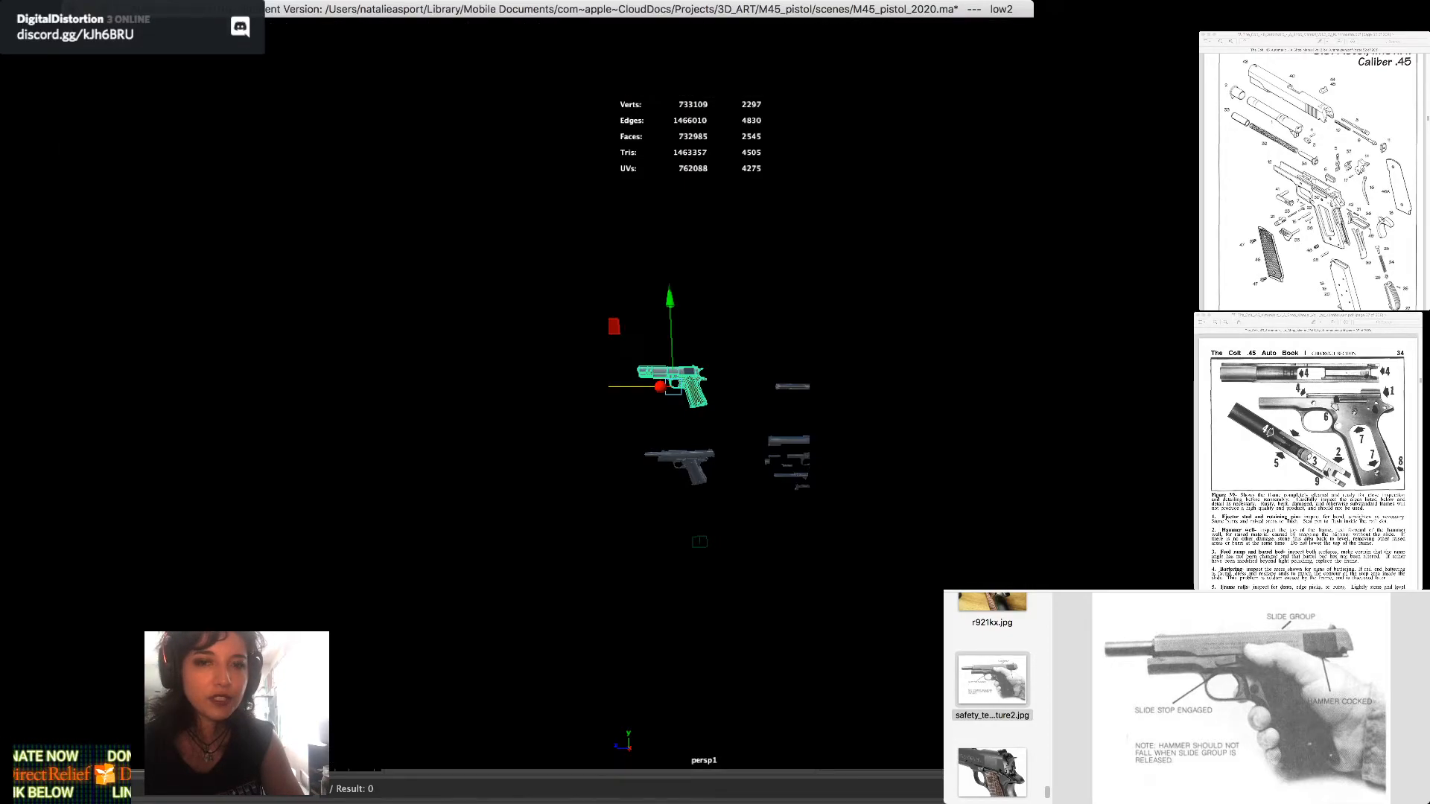
left_click(128, 234)
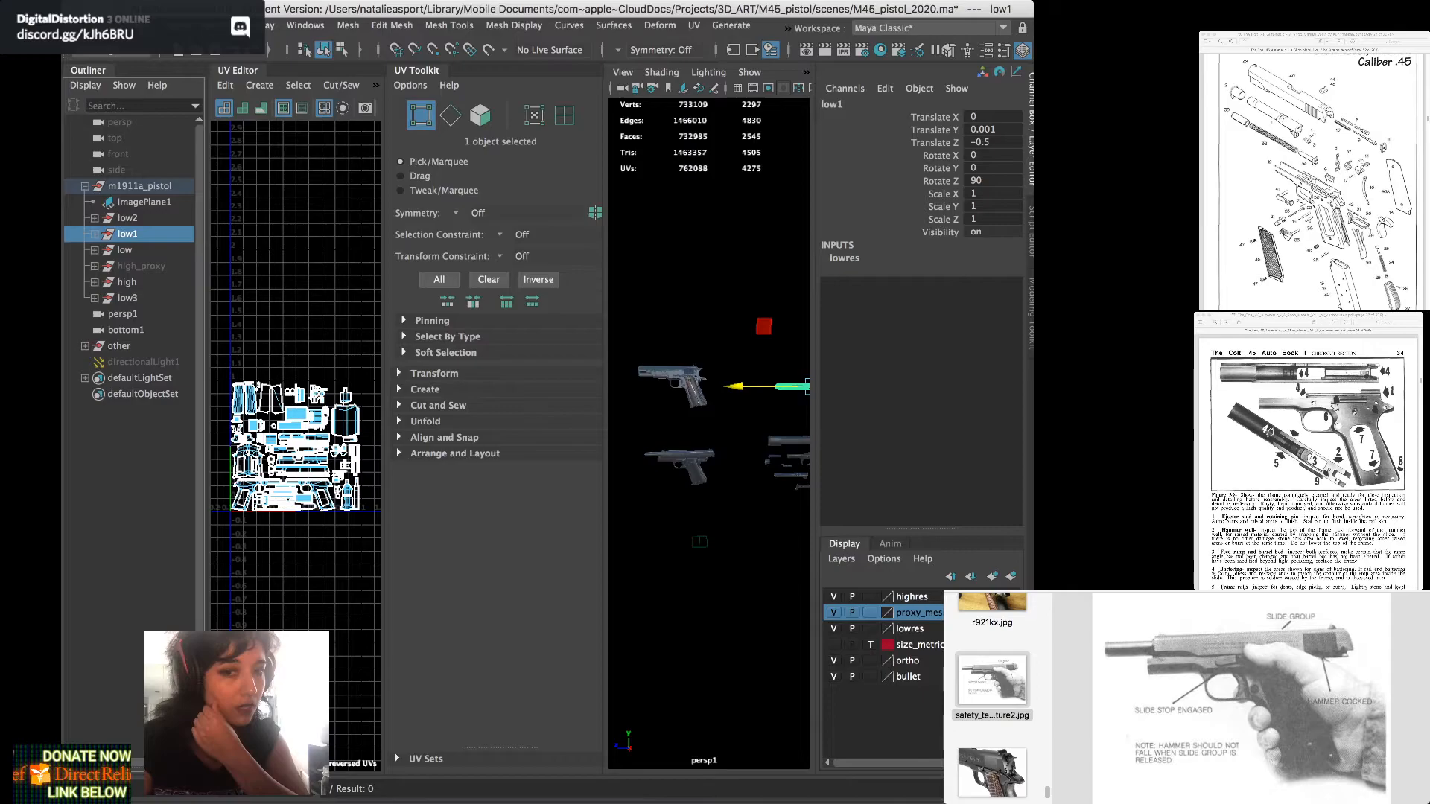
type("rotate_90")
key("Return")
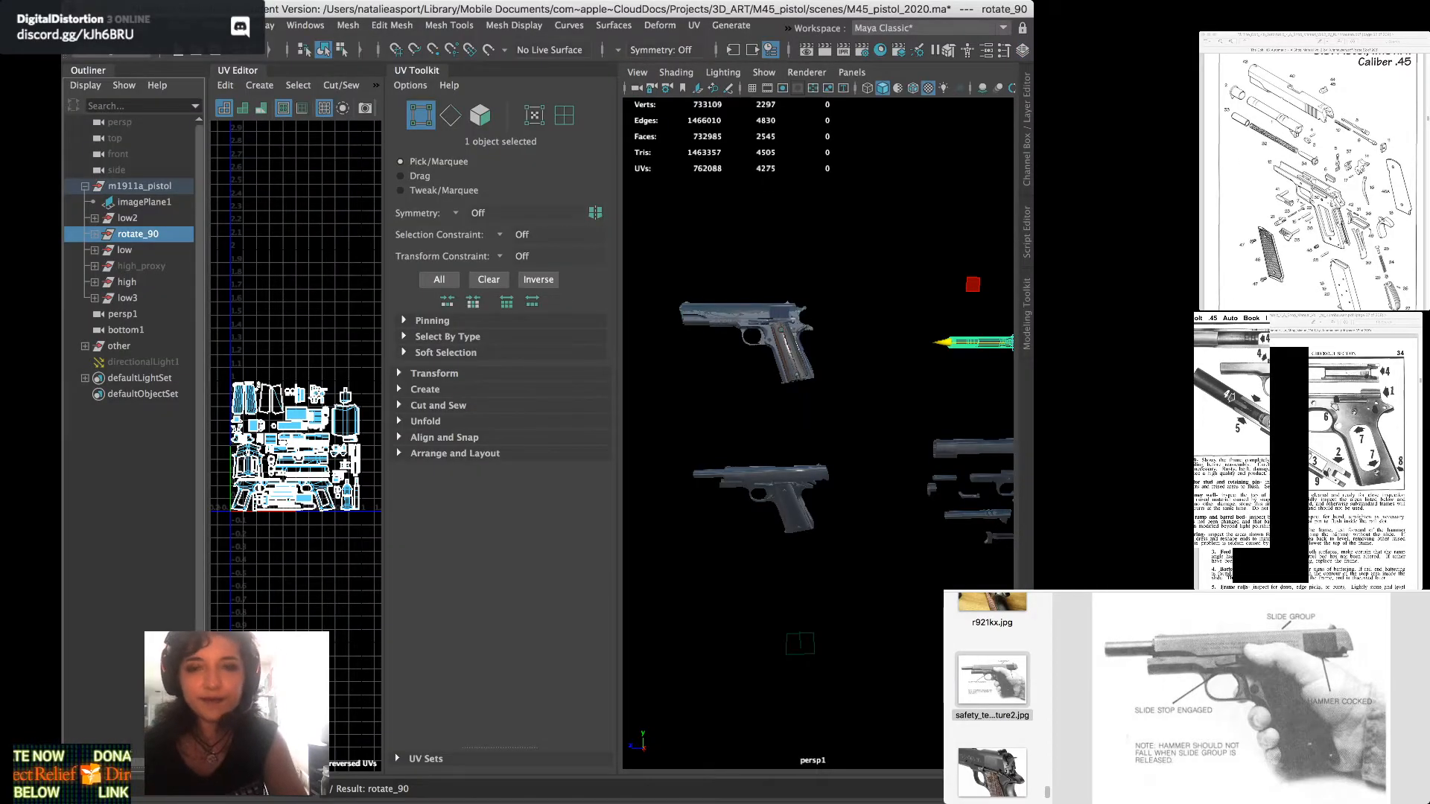
Duplicate the rotate_90 group and move the copy behind the original along X to a Translate X of about -0.23
middle_click_drag(894, 417, 742, 431, "alt")
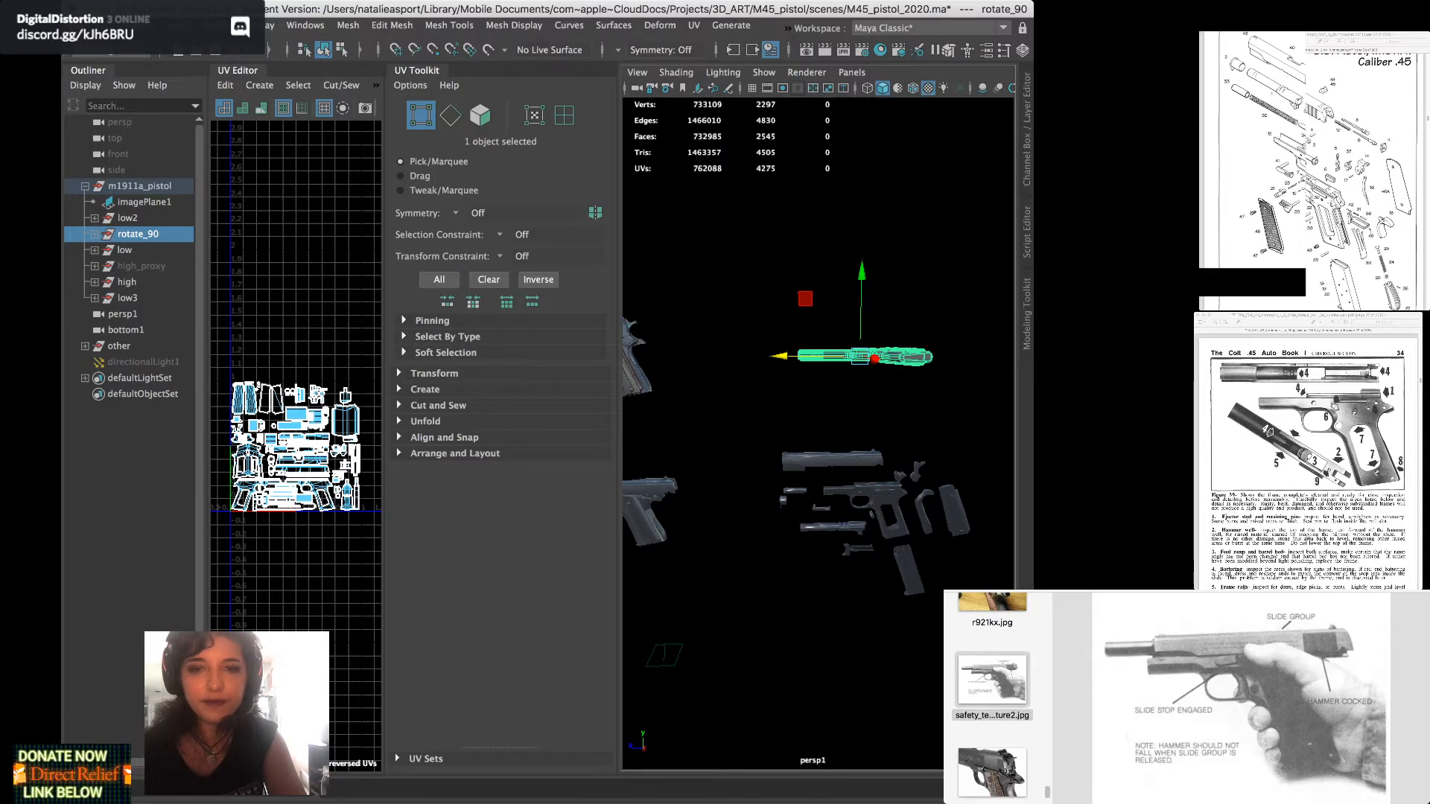
left_click_drag(744, 432, 700, 476, "alt")
key("ctrl+space")
middle_click_drag(819, 447, 764, 438, "alt")
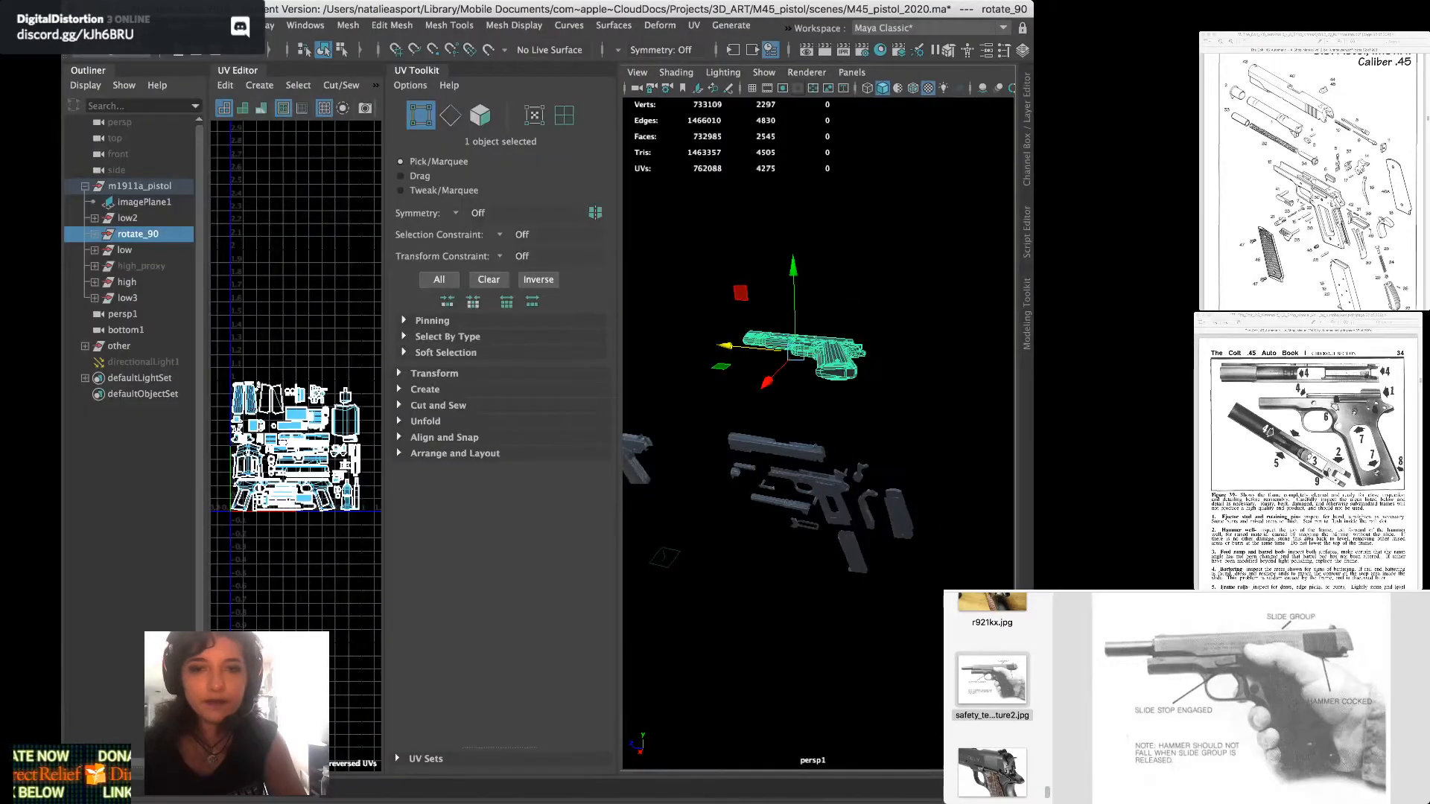
left_click_drag(764, 438, 719, 476, "alt")
middle_click_drag(804, 447, 833, 448, "alt")
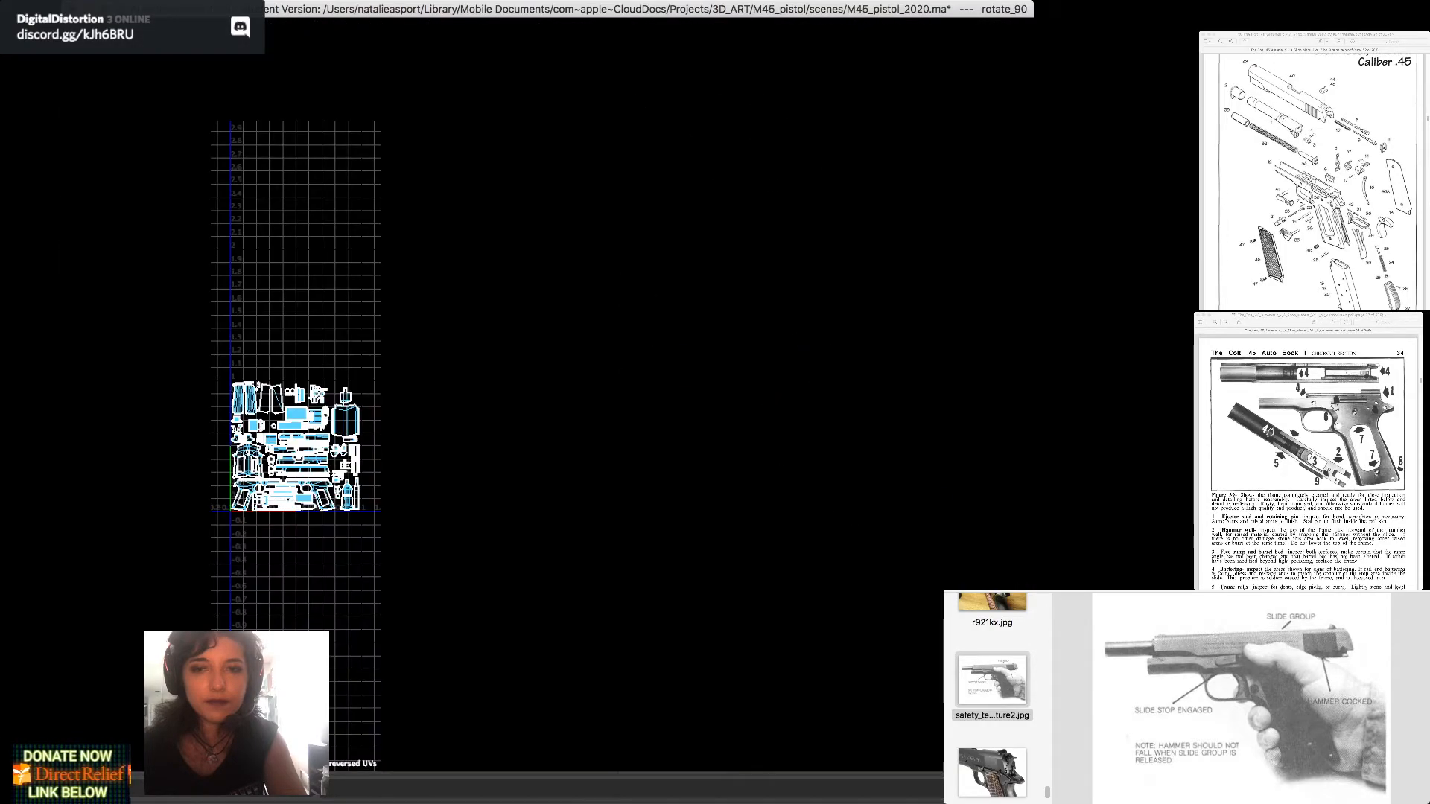
left_click_drag(832, 448, 824, 447, "alt")
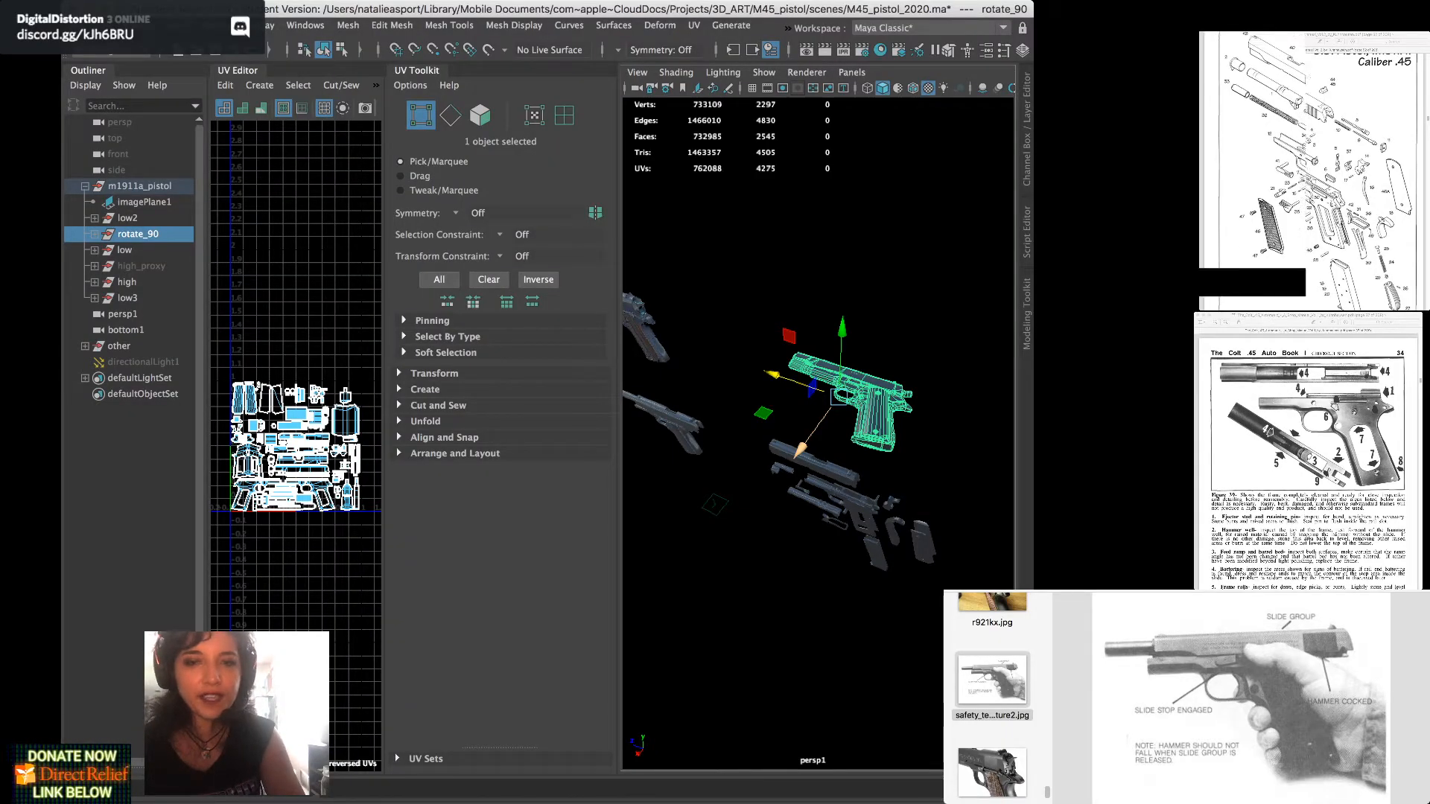
key("super+d")
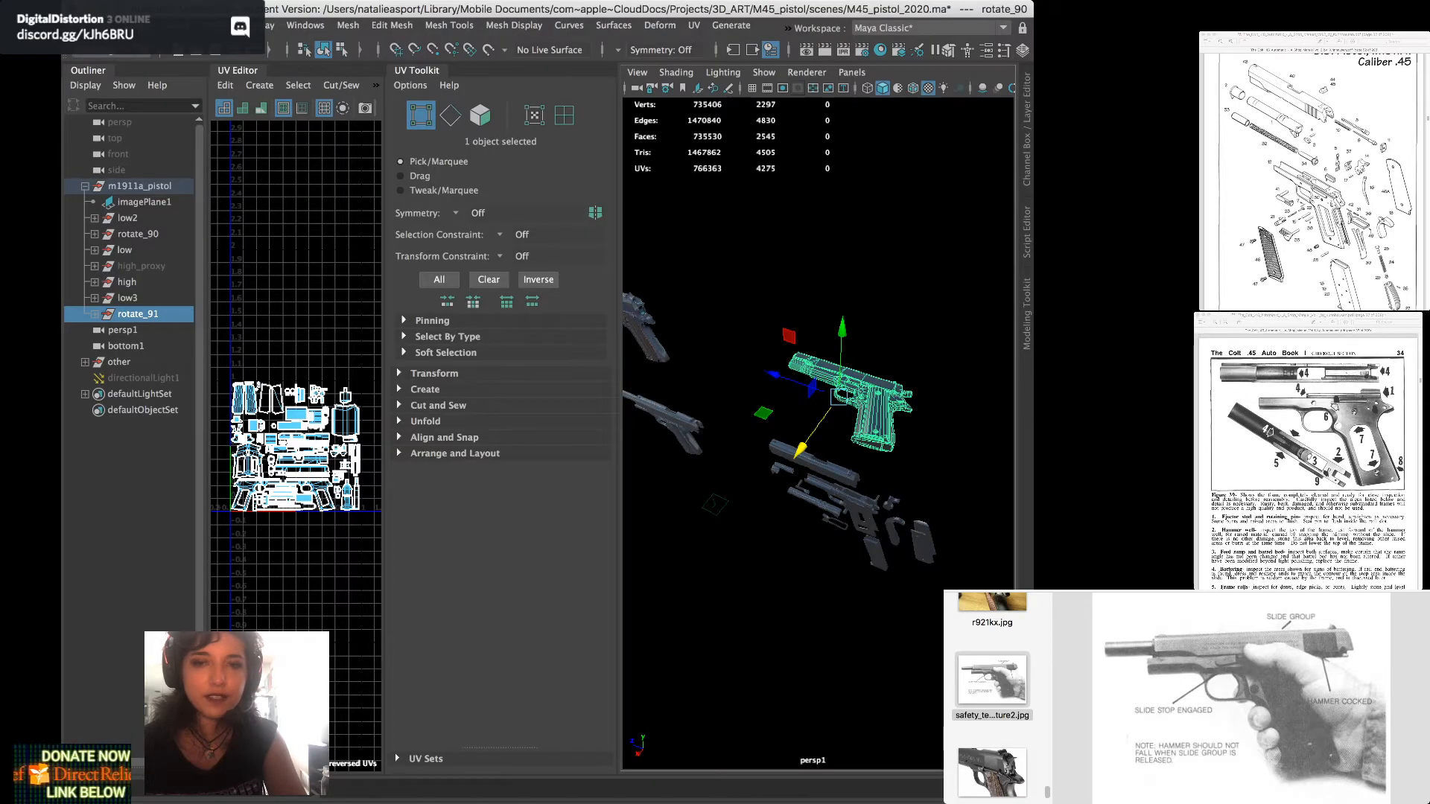
left_click_drag(801, 450, 859, 370)
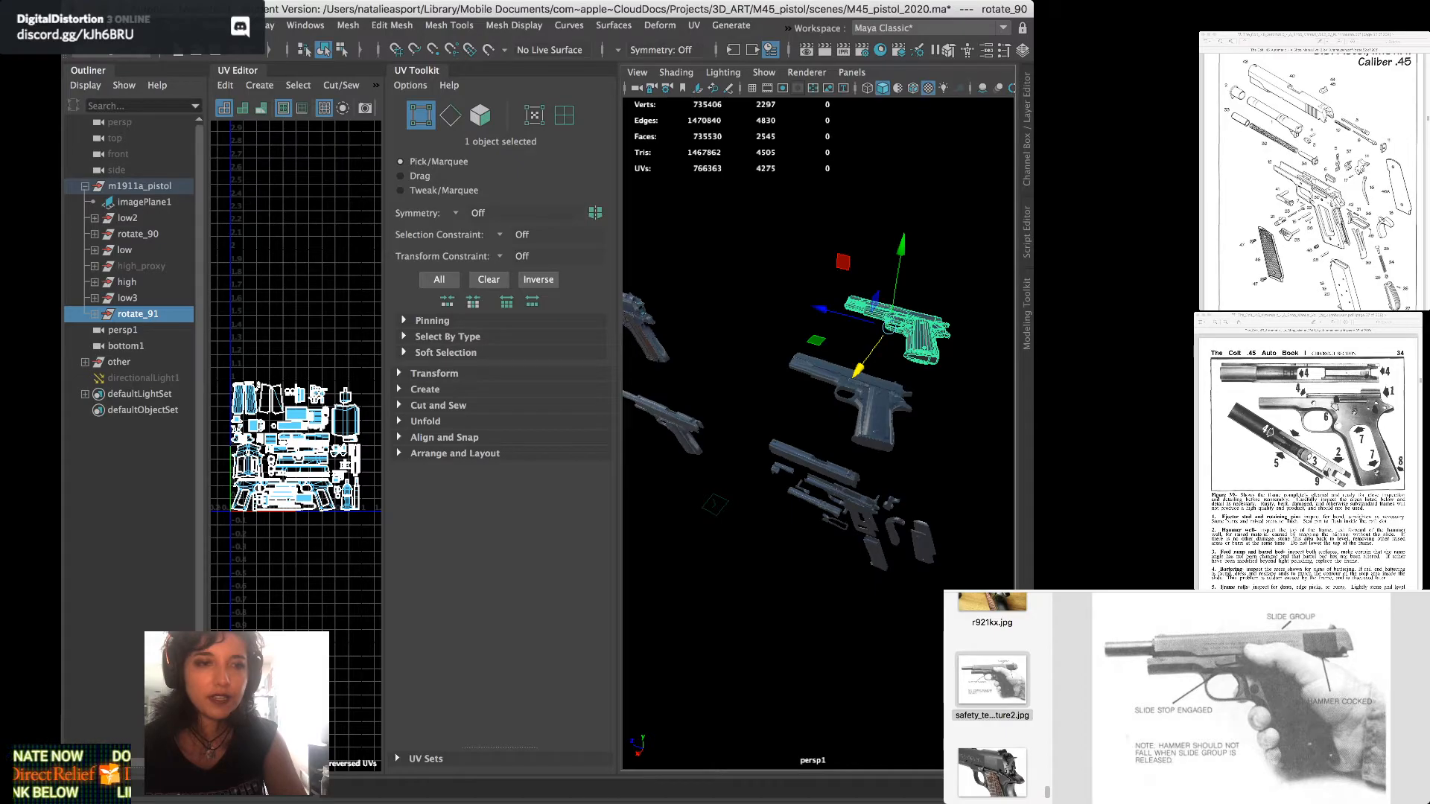
Rename the copied group as rotate_180, set its Rotate Z to 180, and clear the selection
left_click(138, 314)
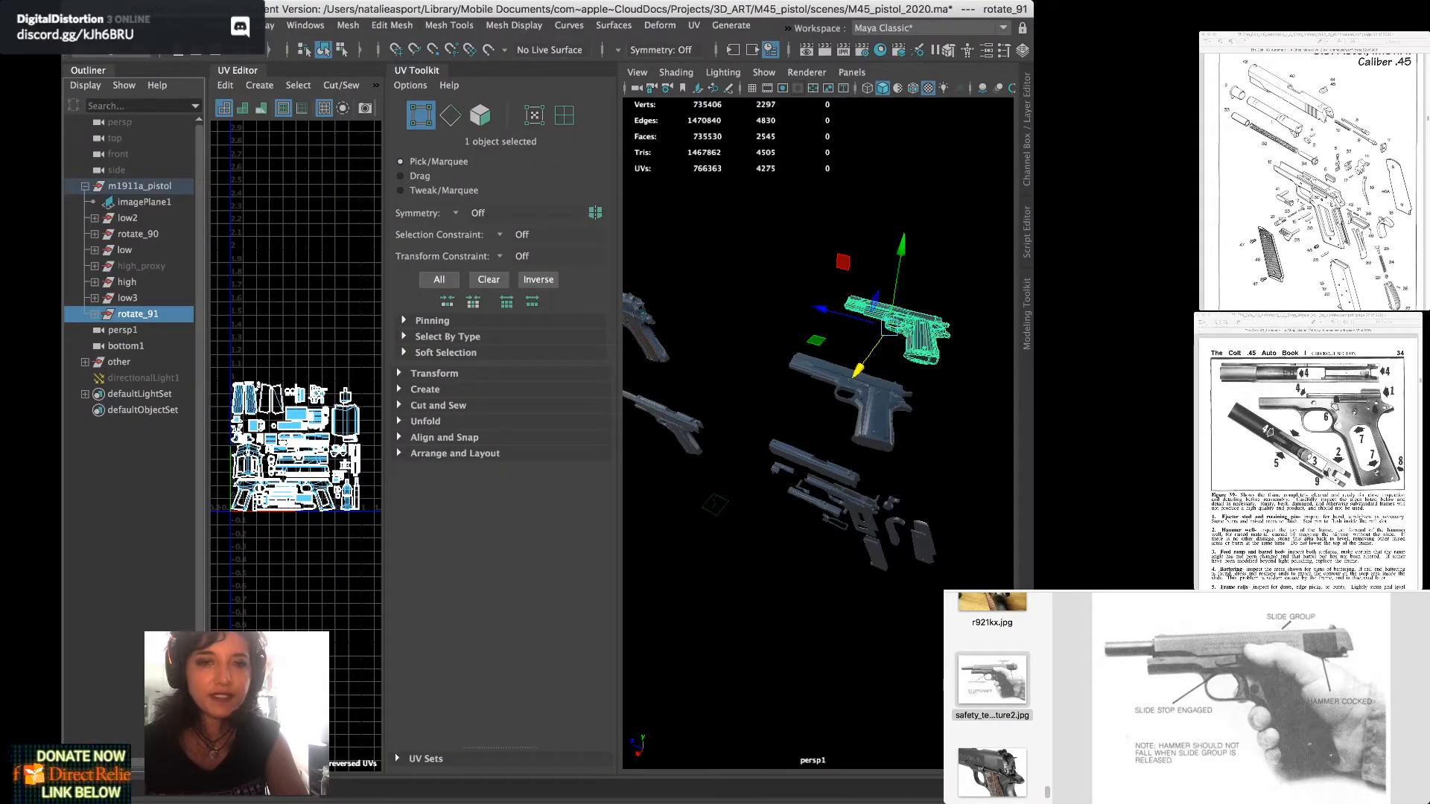
type("rotate_180")
key("Return")
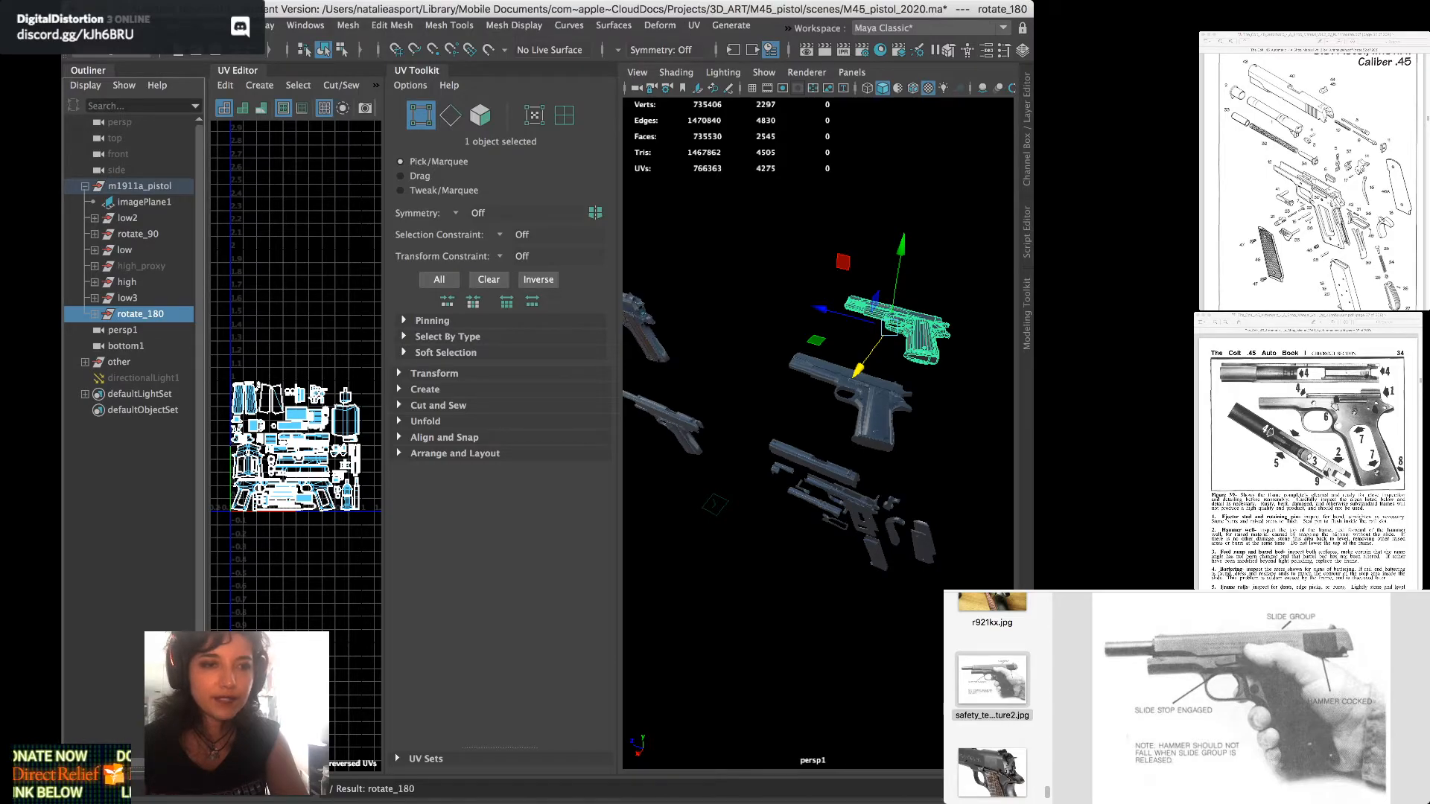
key("w")
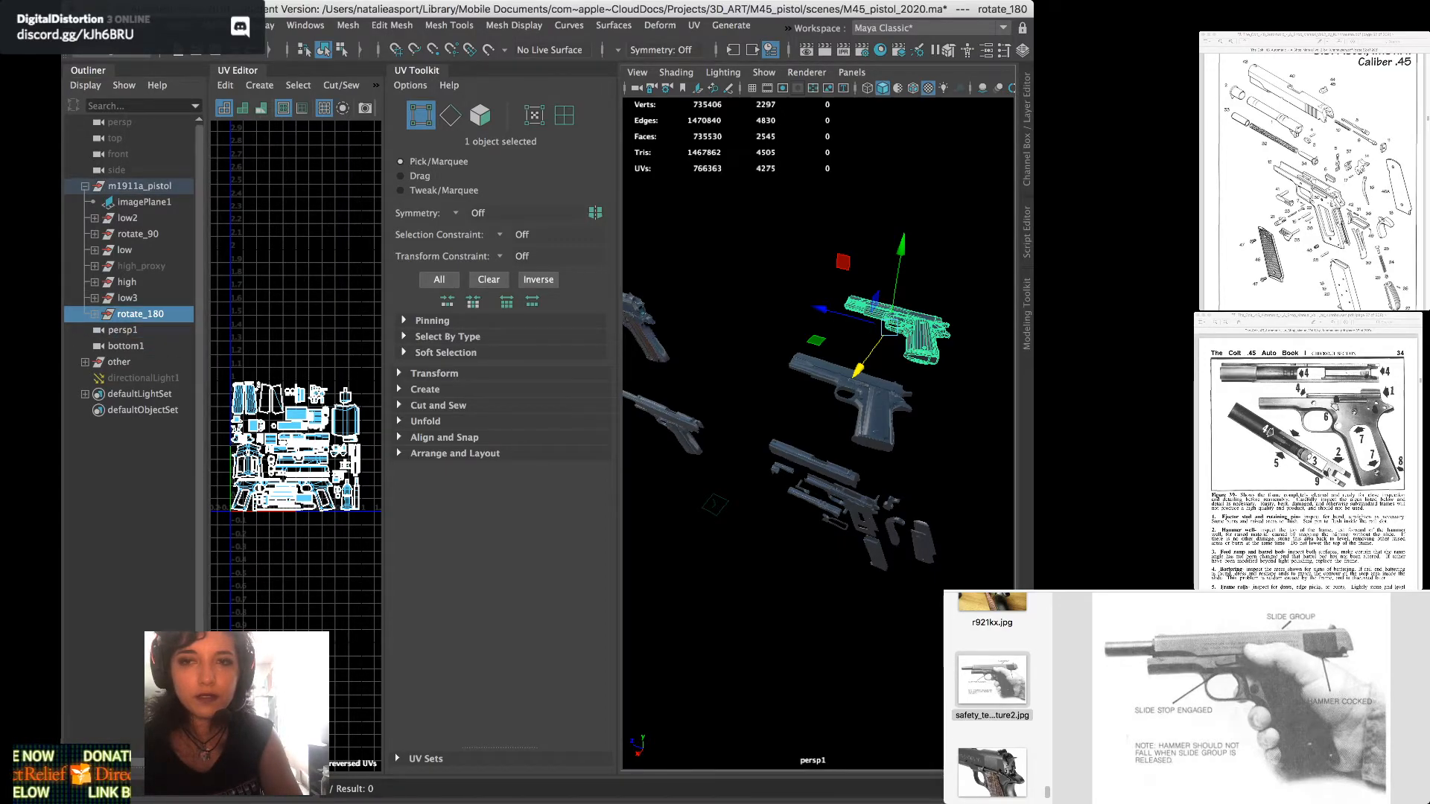
key("e")
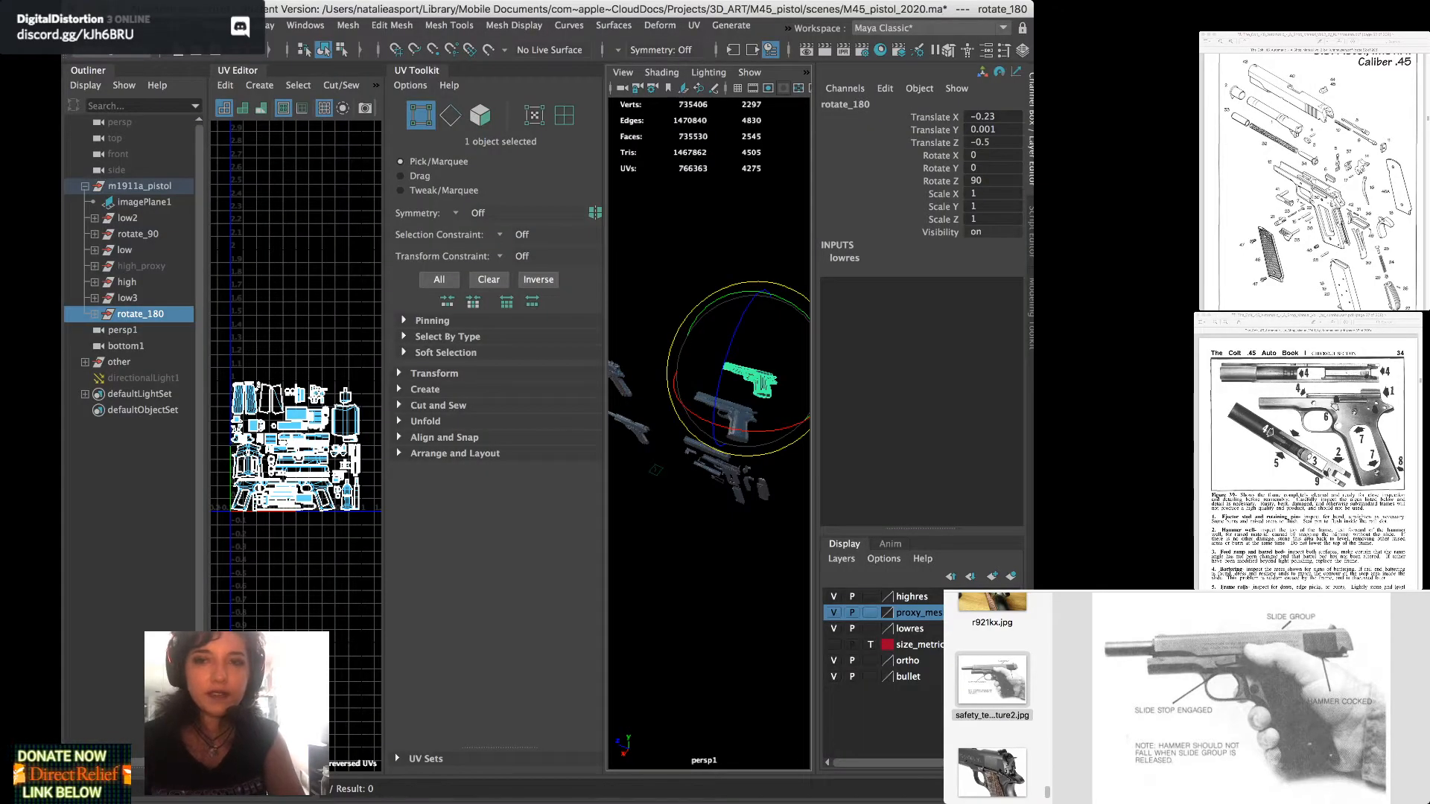
left_click(991, 181)
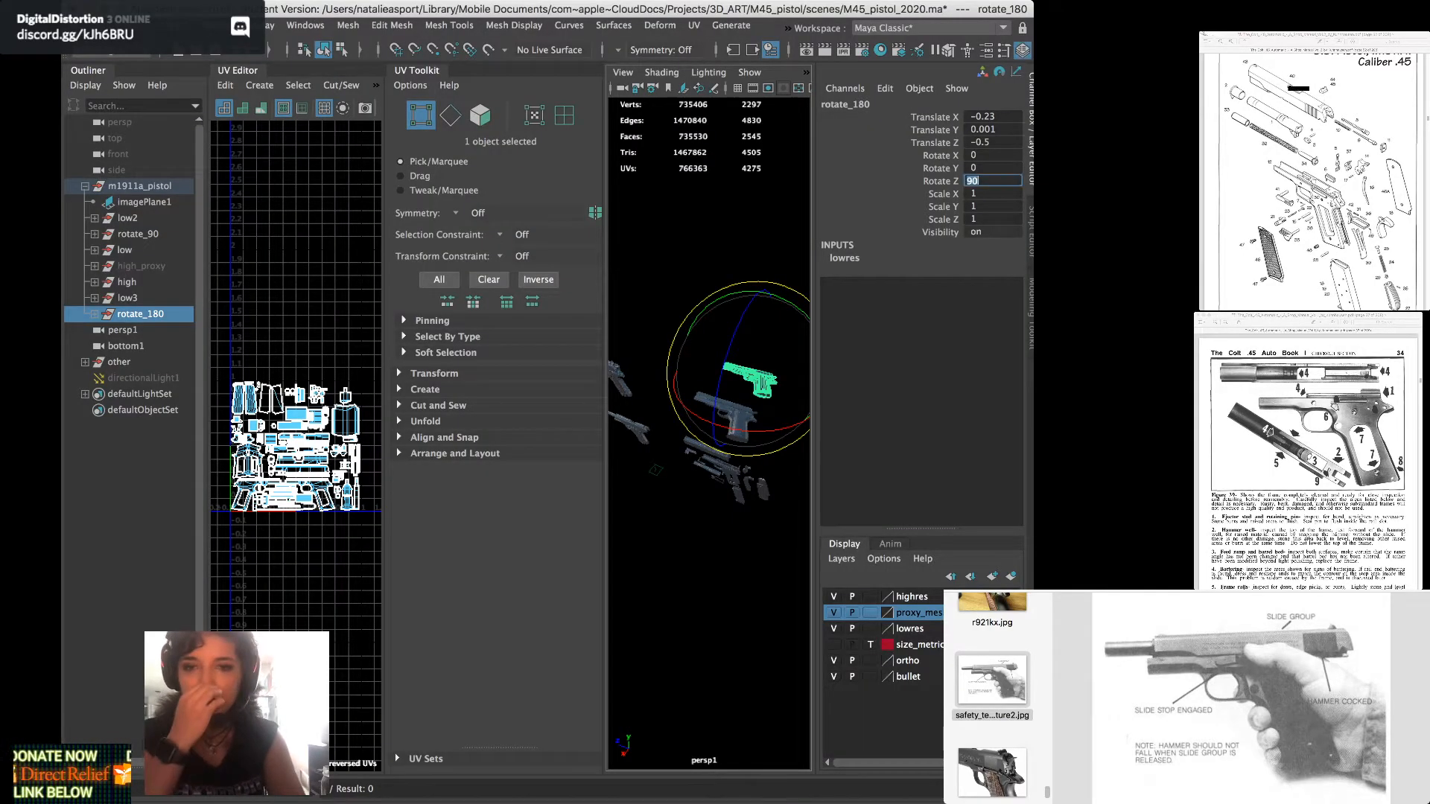
type("180")
key("Return")
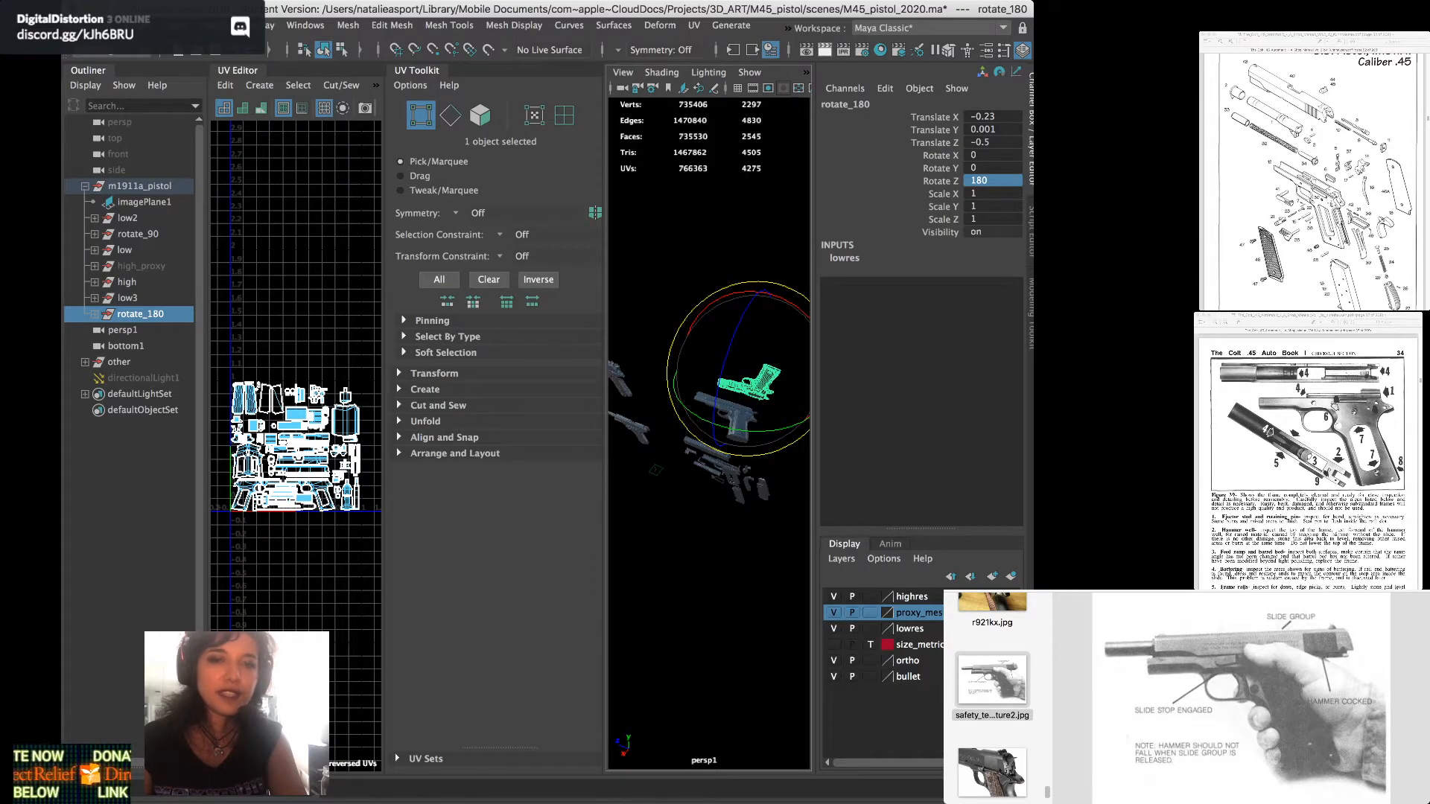
left_click(707, 566)
Duplicate the whole textured low pistol group and offset the copy to a Translate X of -0.5
mouse_move(708, 566)
left_mouse_down("alt")
mouse_move(786, 540)
mouse_move(670, 584)
mouse_move(748, 543)
mouse_move(692, 562)
mouse_move(719, 570)
mouse_move(737, 554)
mouse_move(693, 540)
mouse_move(679, 550)
mouse_move(691, 558)
mouse_move(663, 551)
mouse_move(681, 555)
left_mouse_up("alt")
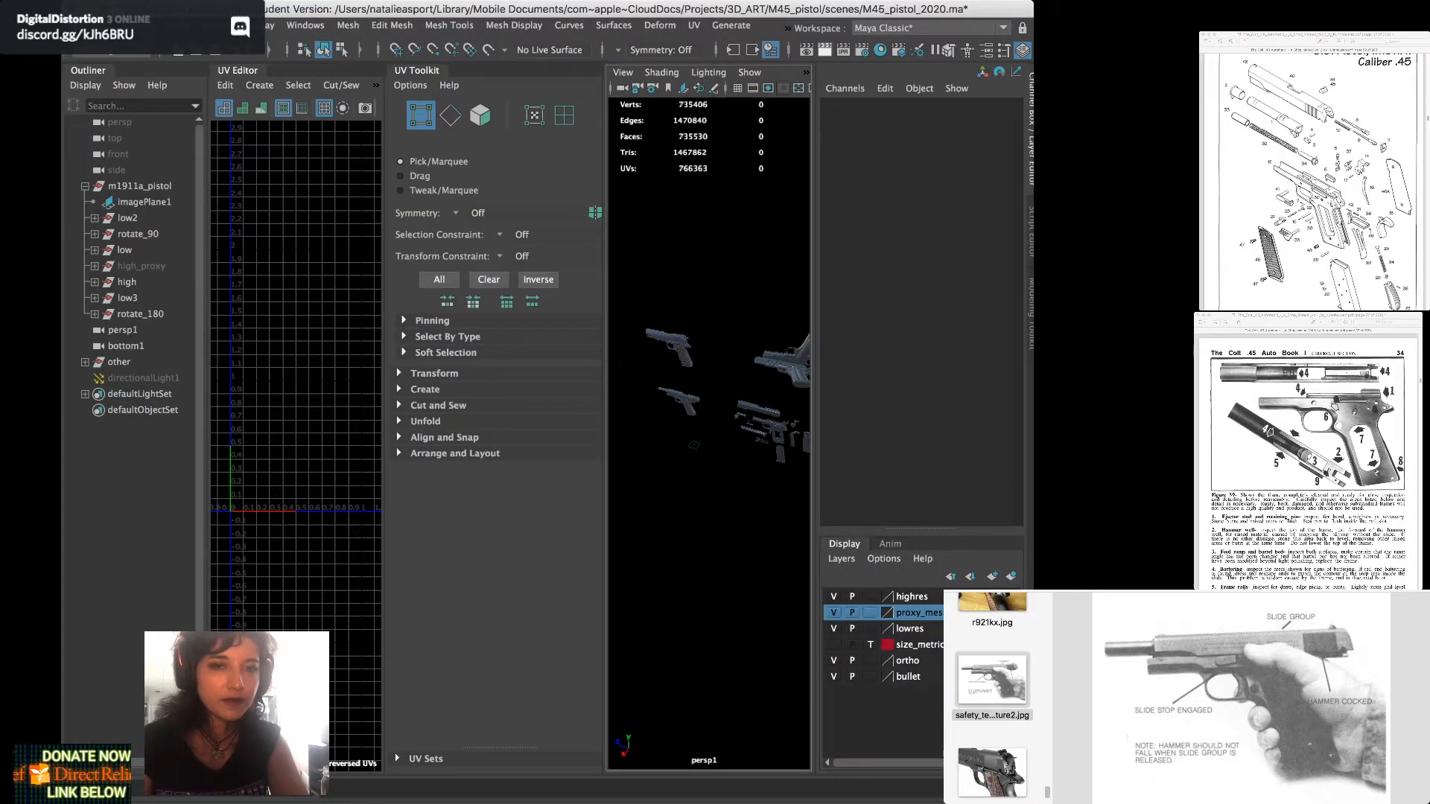
left_click(669, 338)
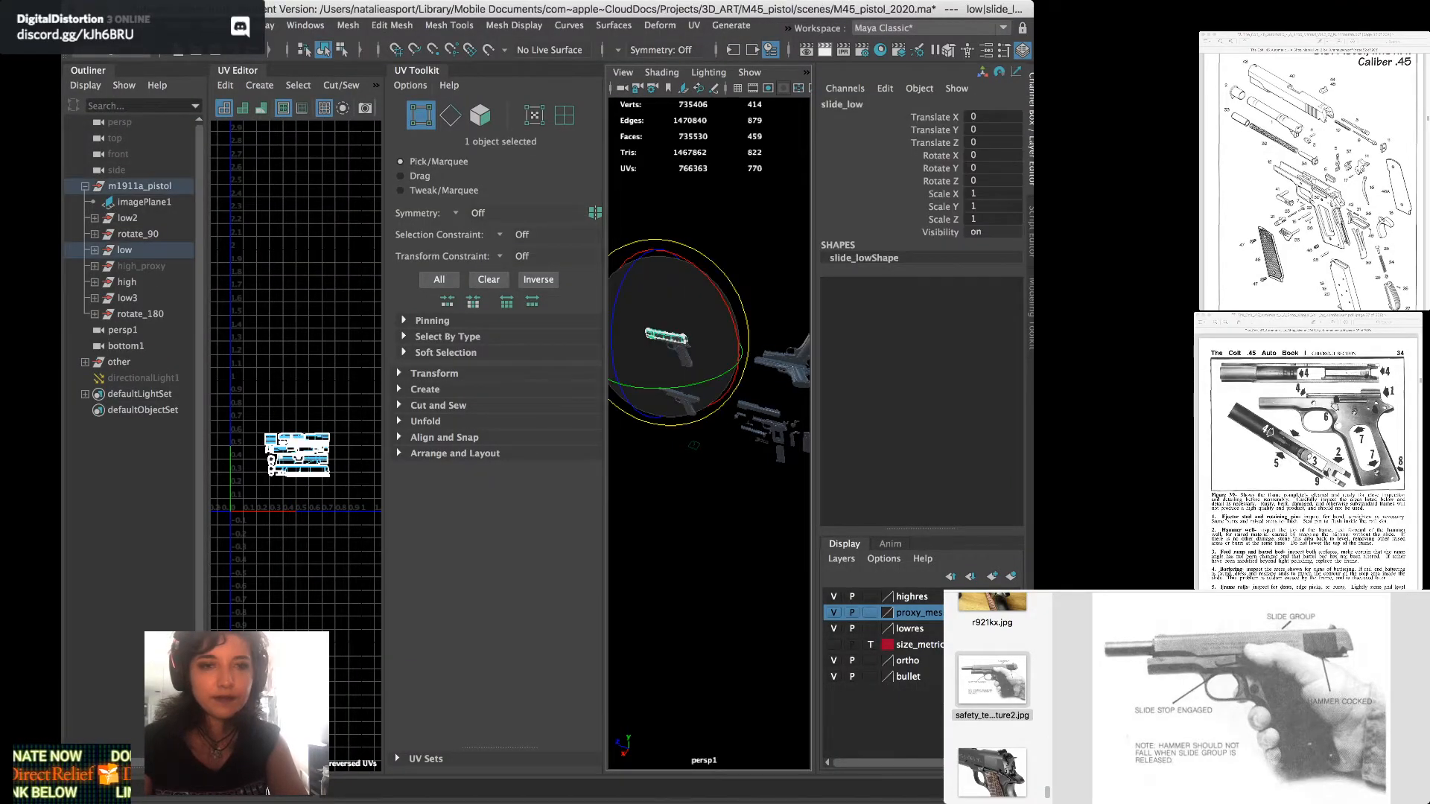
key("Up")
key("super+d")
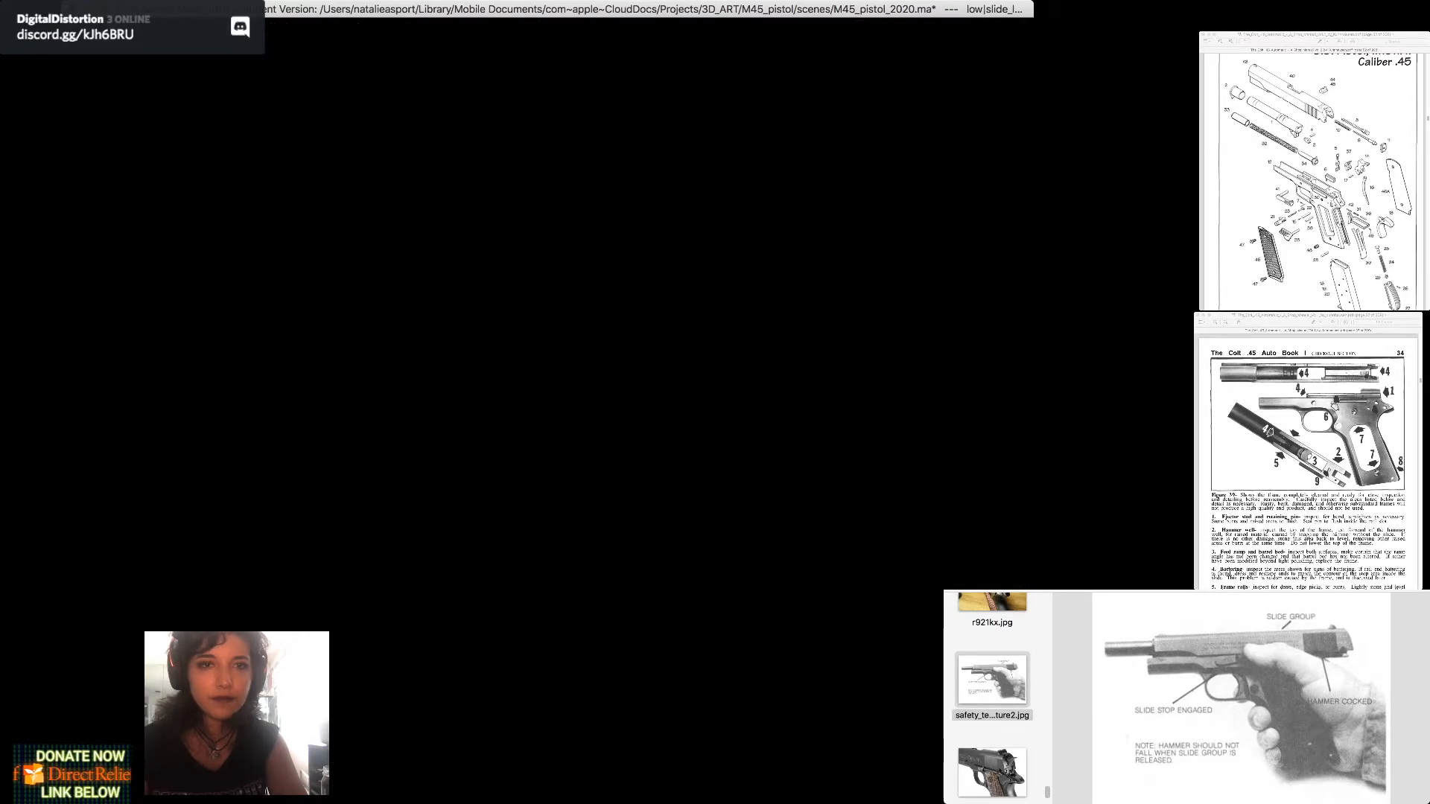
key("w")
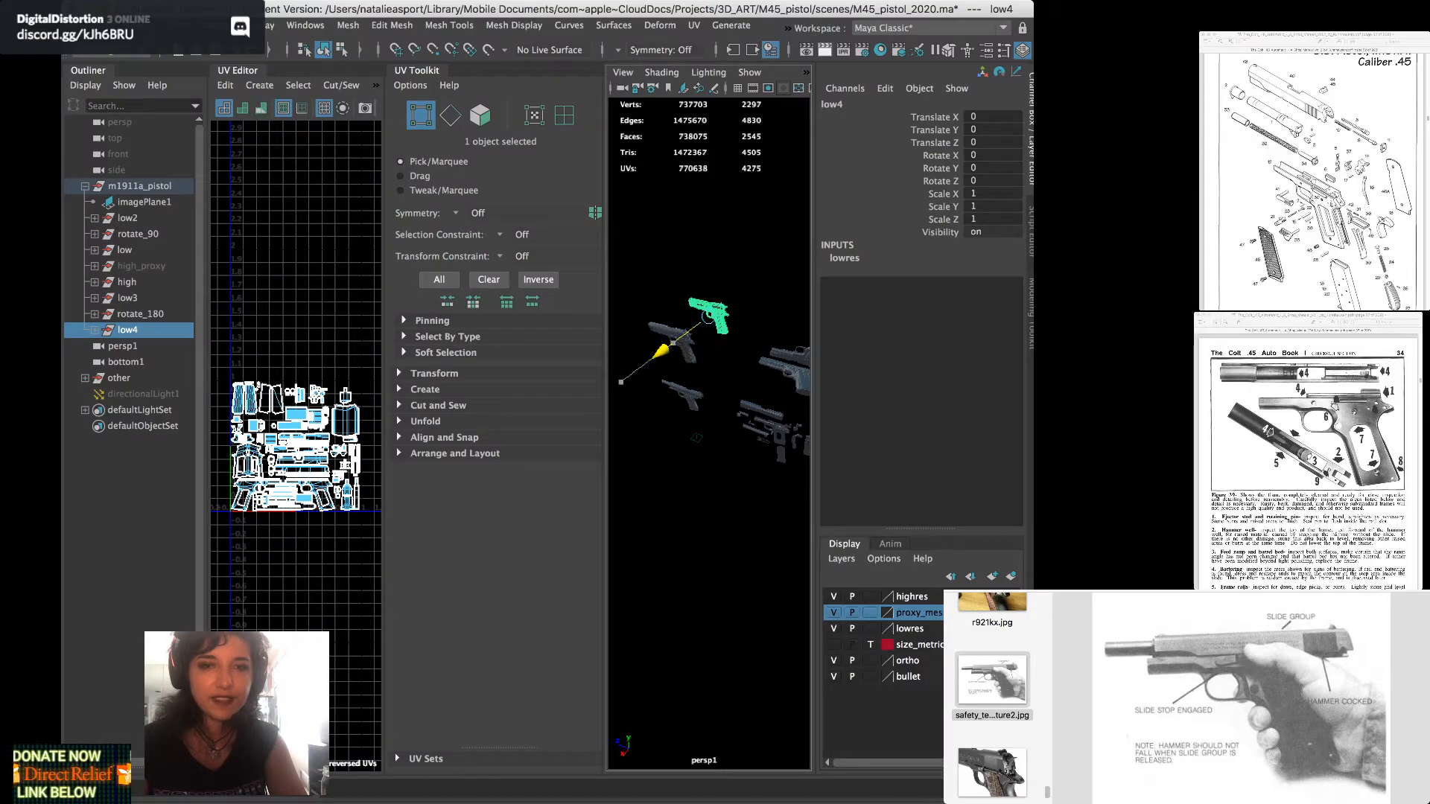
left_click_drag(661, 348, 655, 356)
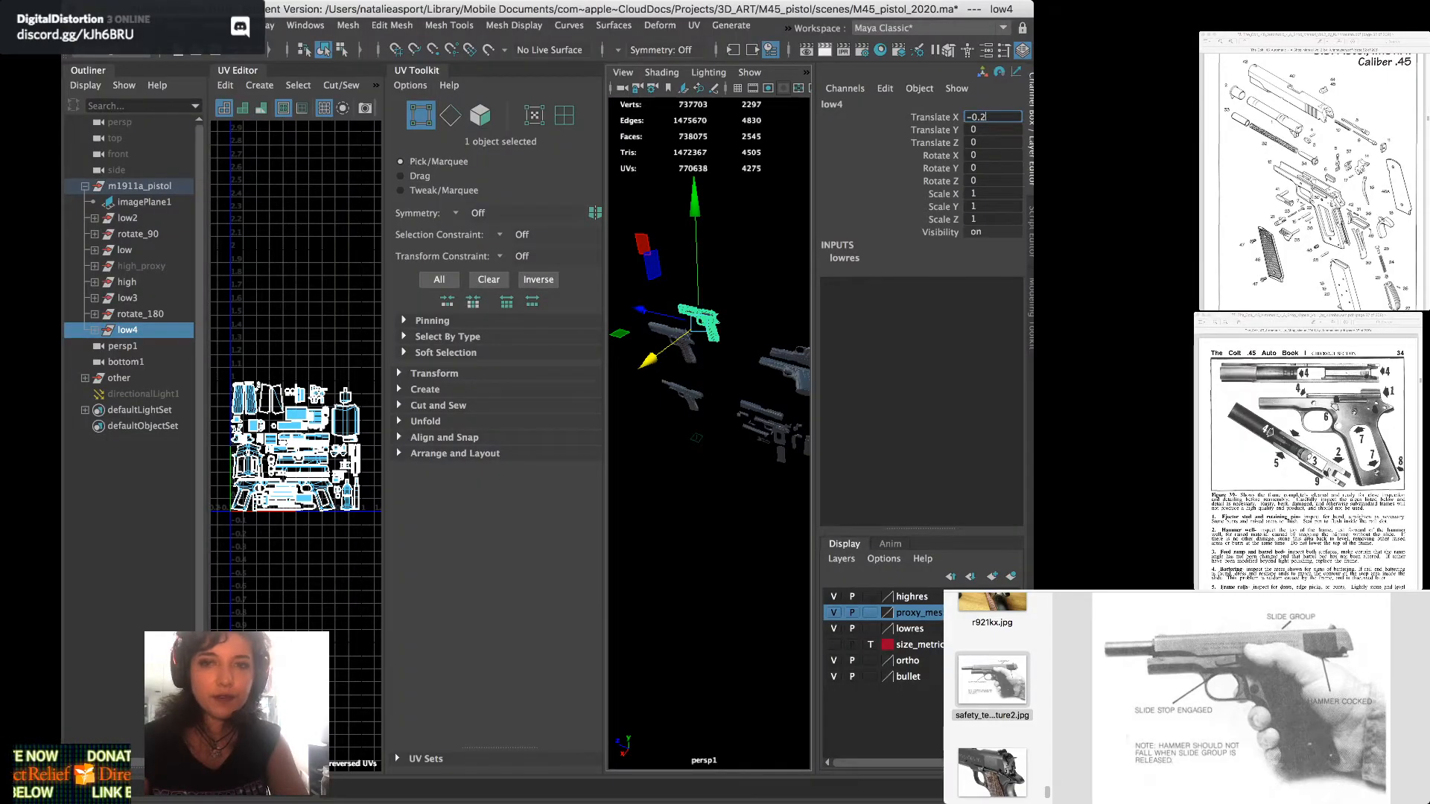
type("-0.2")
key("Return")
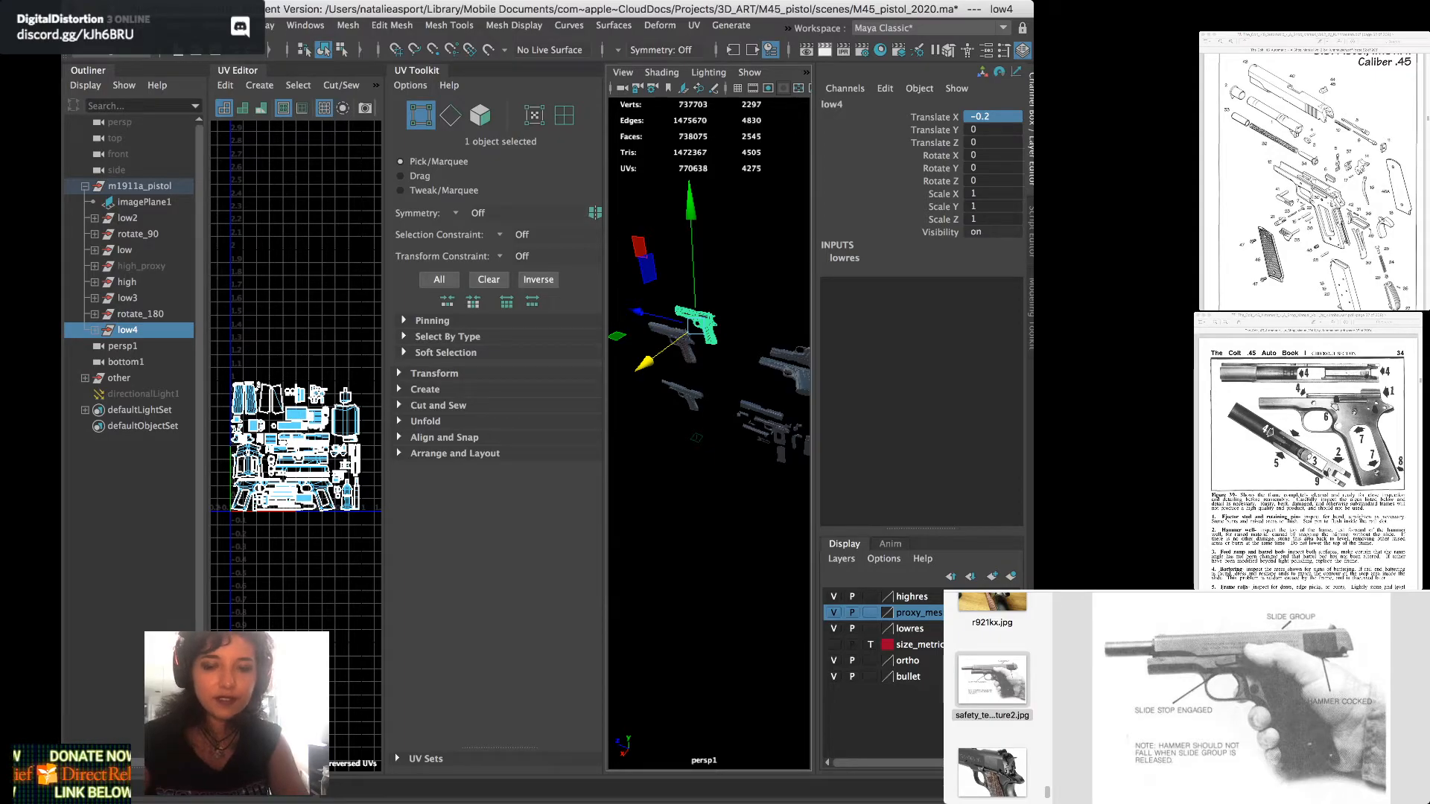
left_click(992, 117)
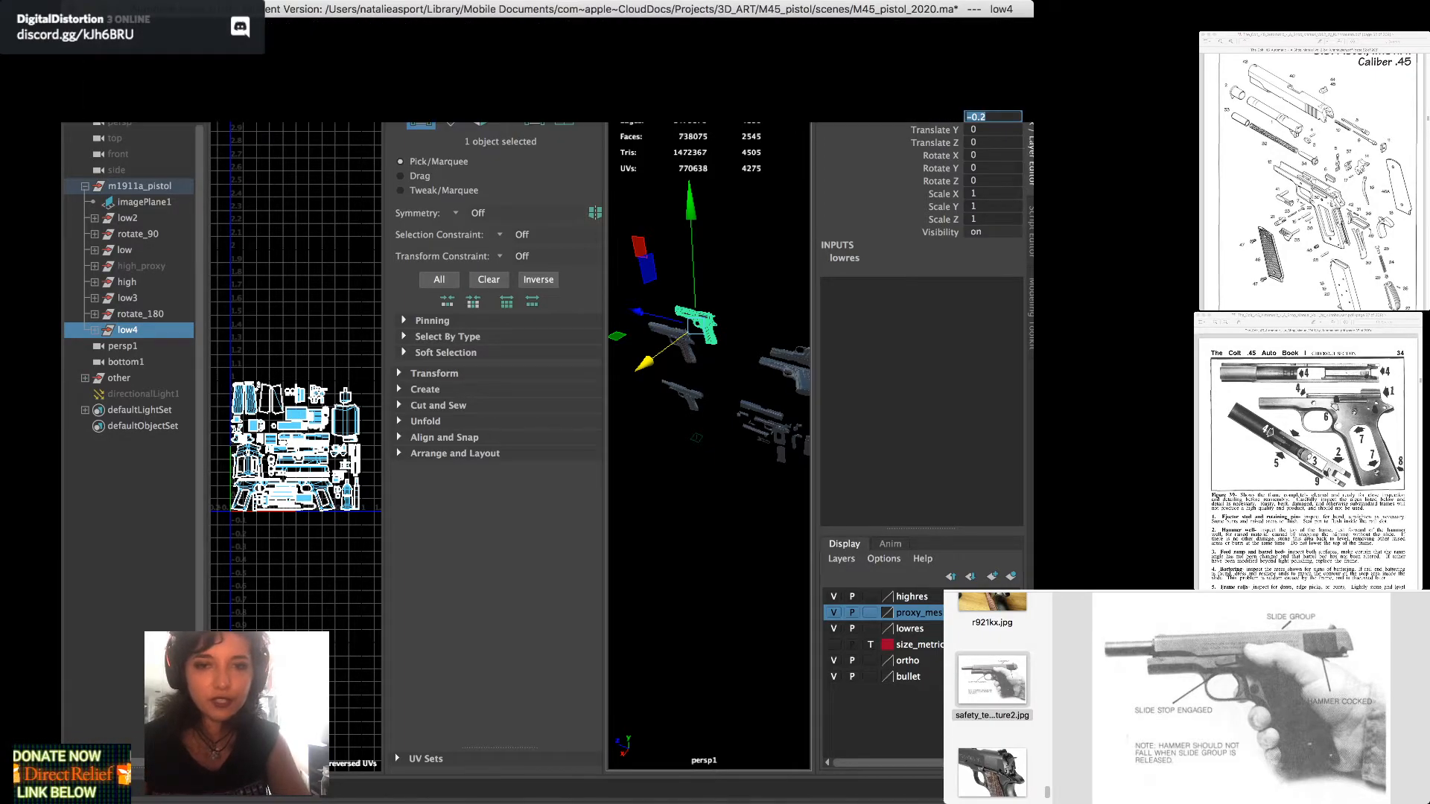
type("-0.5")
key("Return")
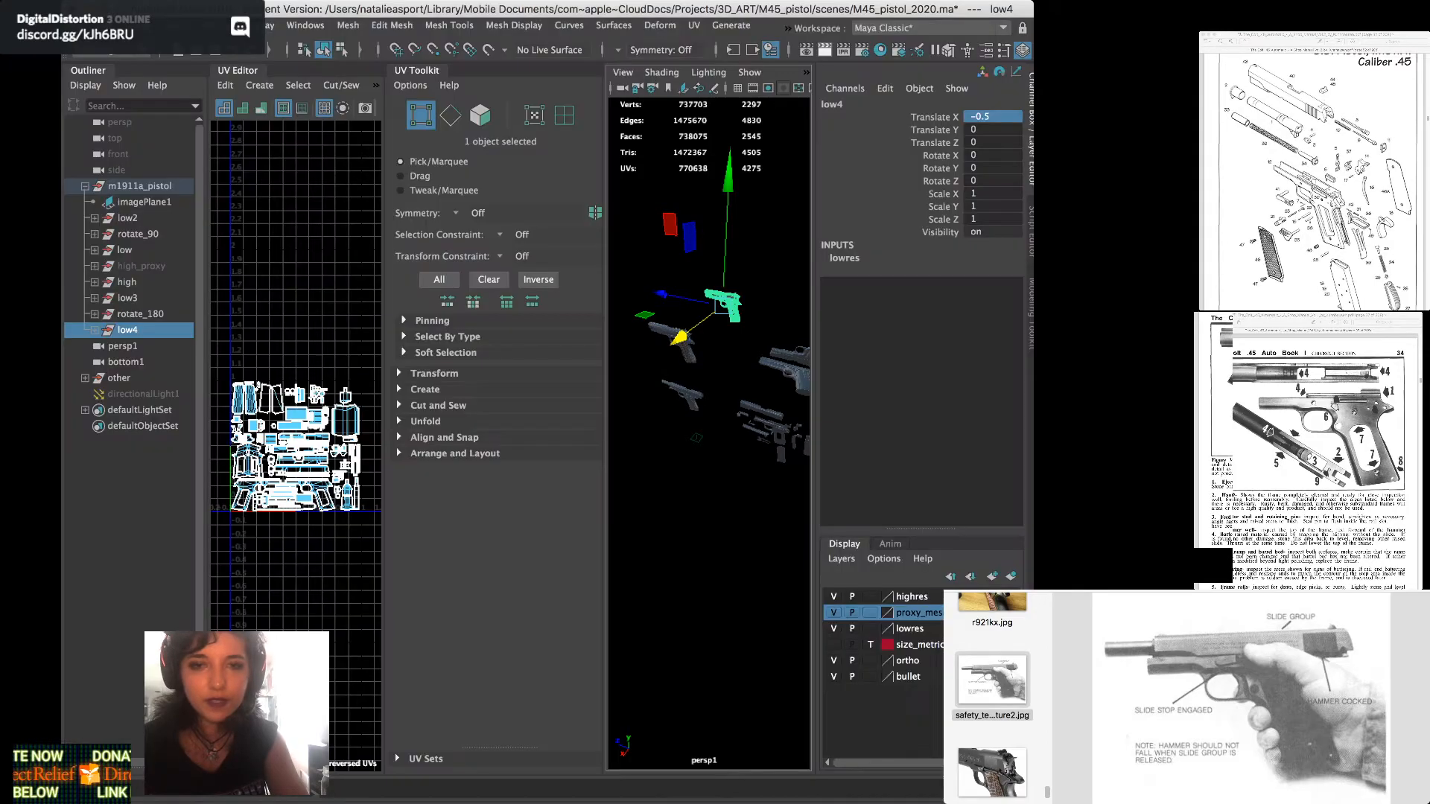
Rotate the new low4 pistol copy to a Rotate X of 75 so its muzzle tilts downward, and deselect it
left_click_drag(709, 358, 694, 379, "alt")
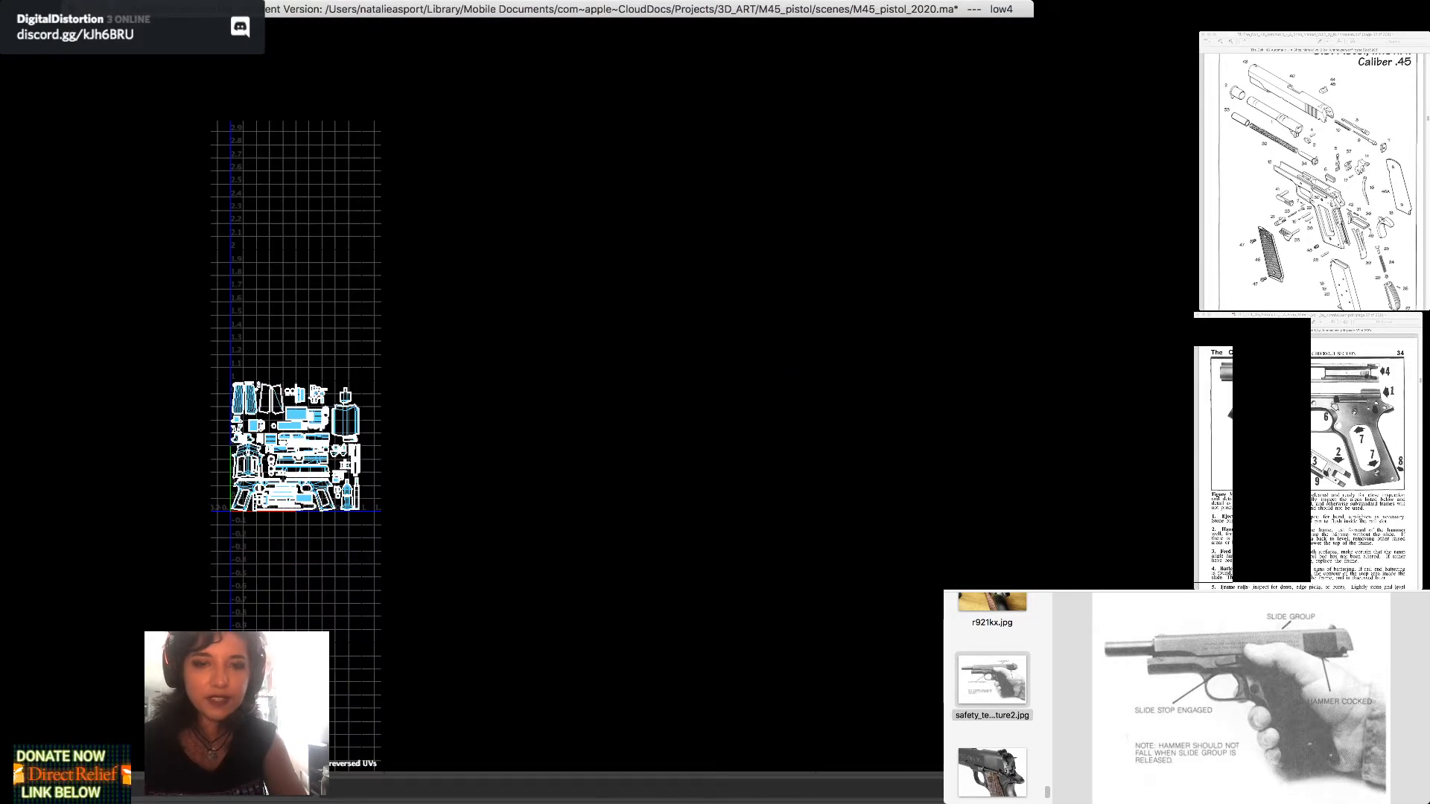
key("e")
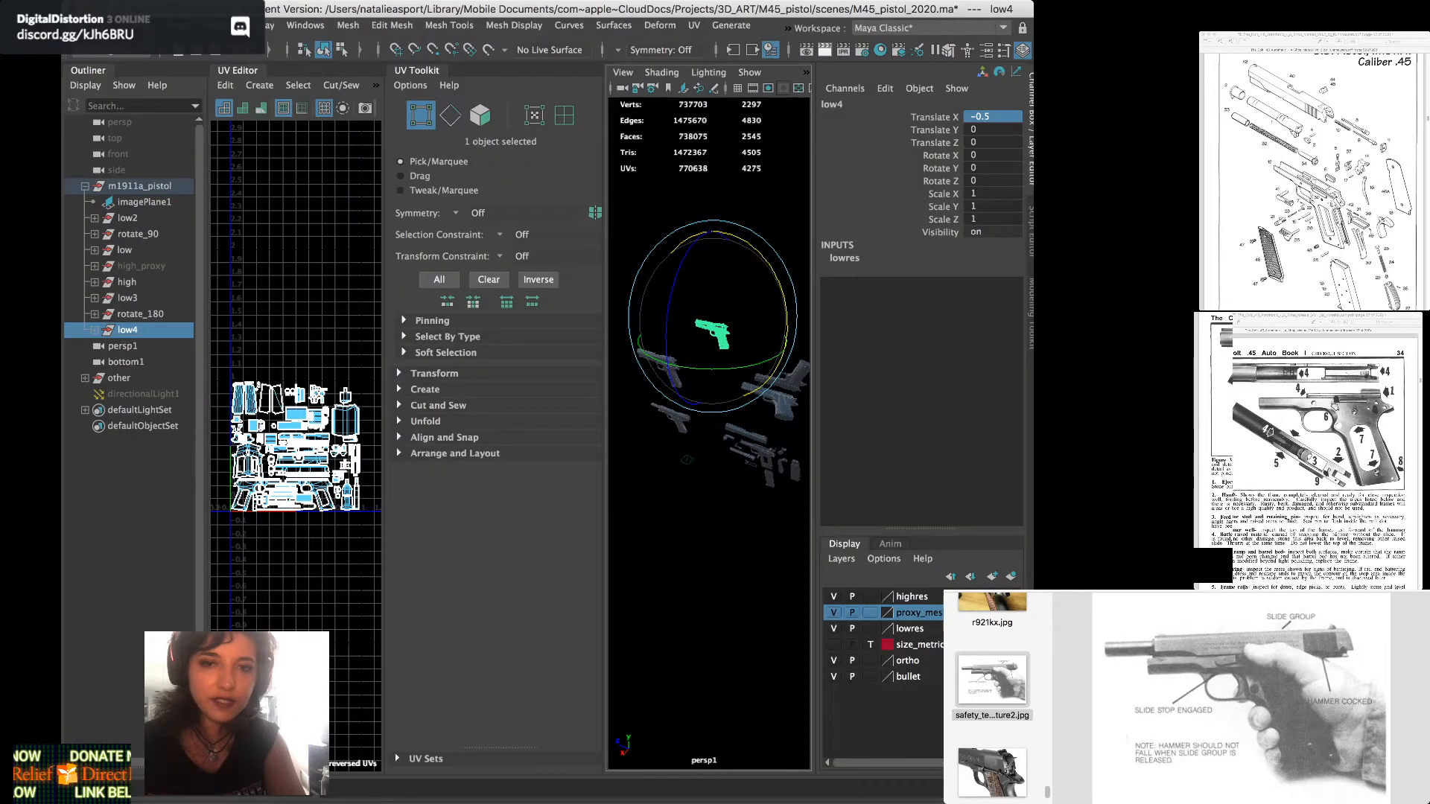
left_click_drag(784, 341, 747, 242)
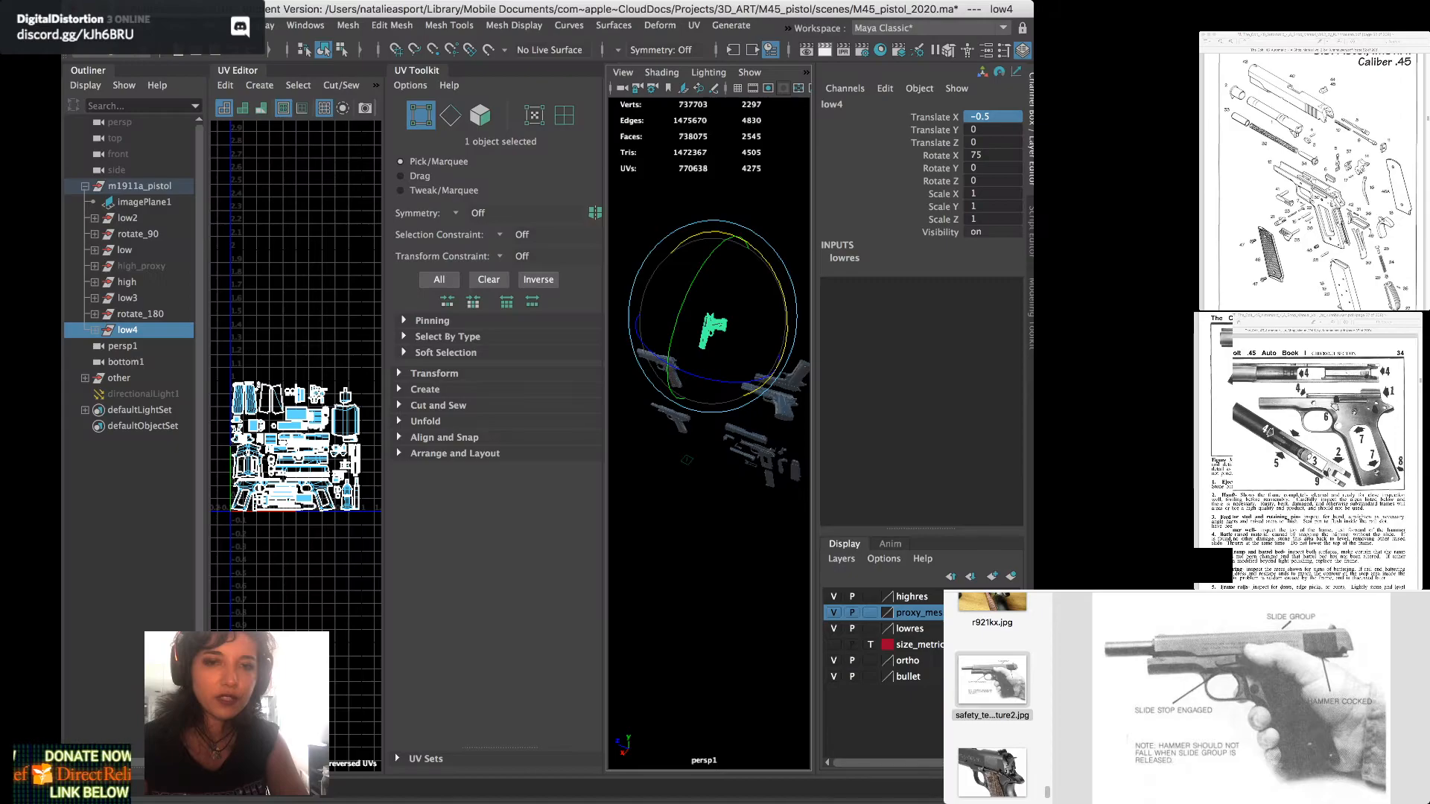
left_click(730, 260)
mouse_move(730, 260)
left_mouse_down("alt")
mouse_move(767, 267)
mouse_move(749, 268)
left_mouse_up("alt")
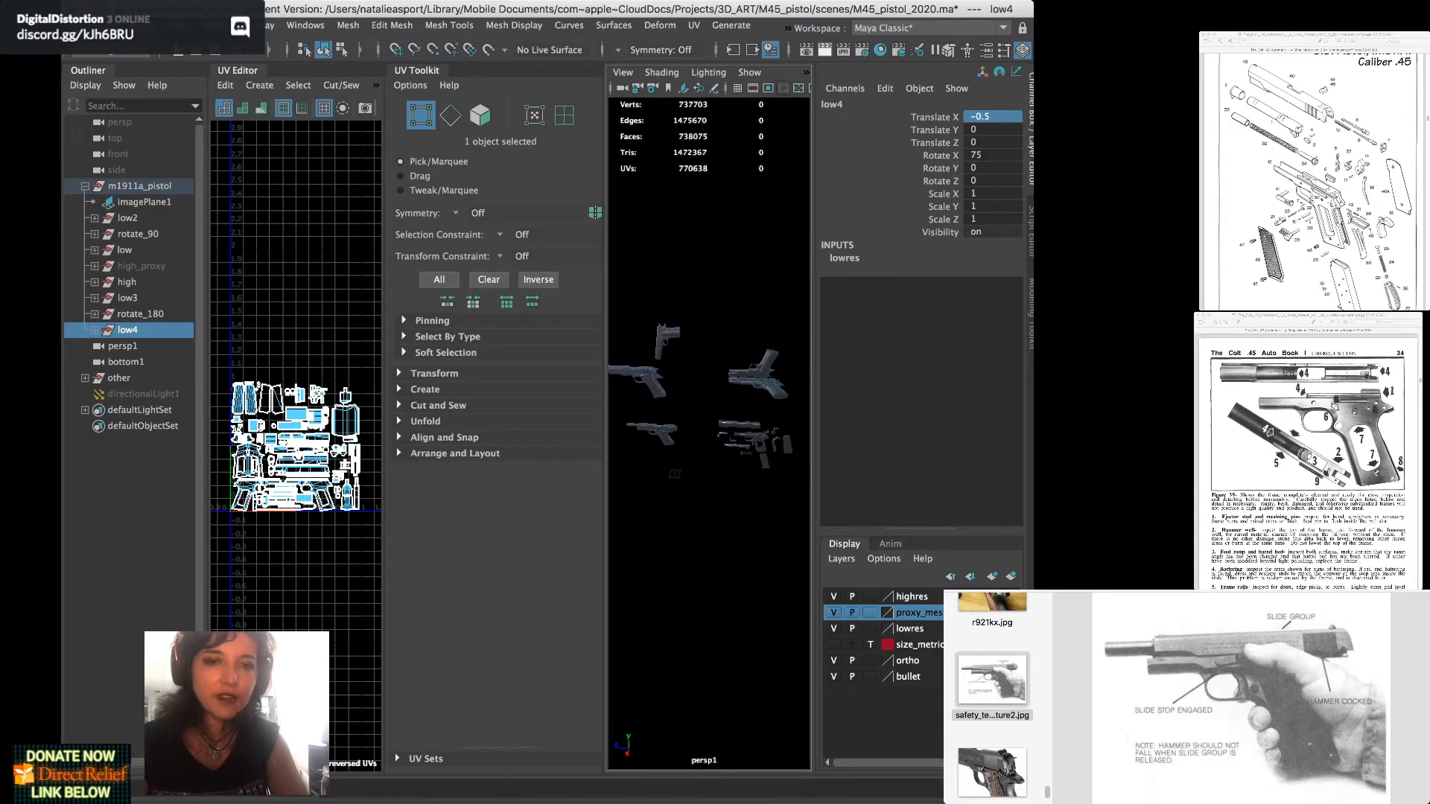
middle_click_drag(749, 268, 780, 302, "alt")
mouse_move(781, 302)
left_mouse_down("alt")
mouse_move(801, 301)
mouse_move(759, 306)
mouse_move(794, 309)
left_mouse_up("alt")
scroll(782, 313, "up", 5)
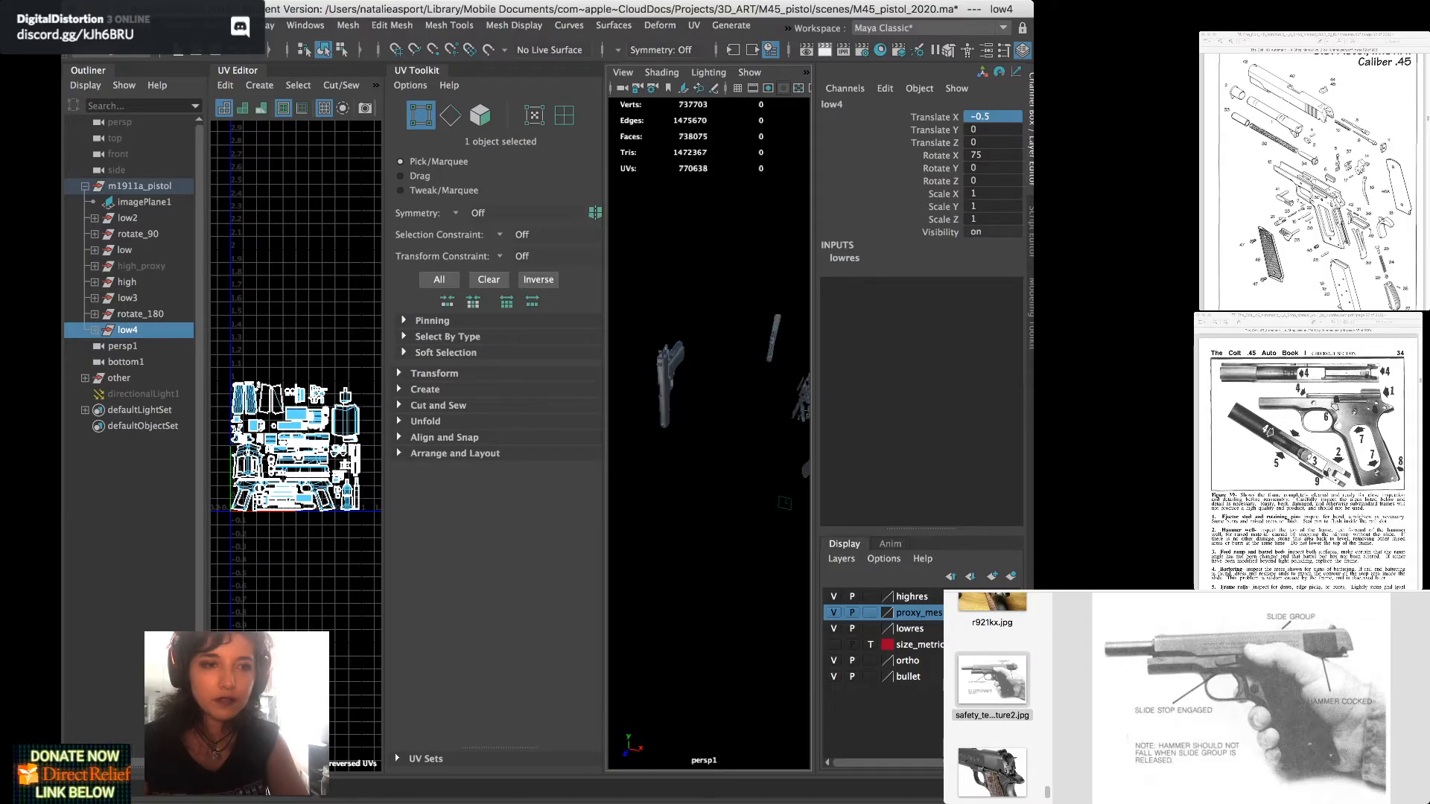
Reselect the whole low4 pistol group and set its Translate X to -0.3
left_click(734, 297)
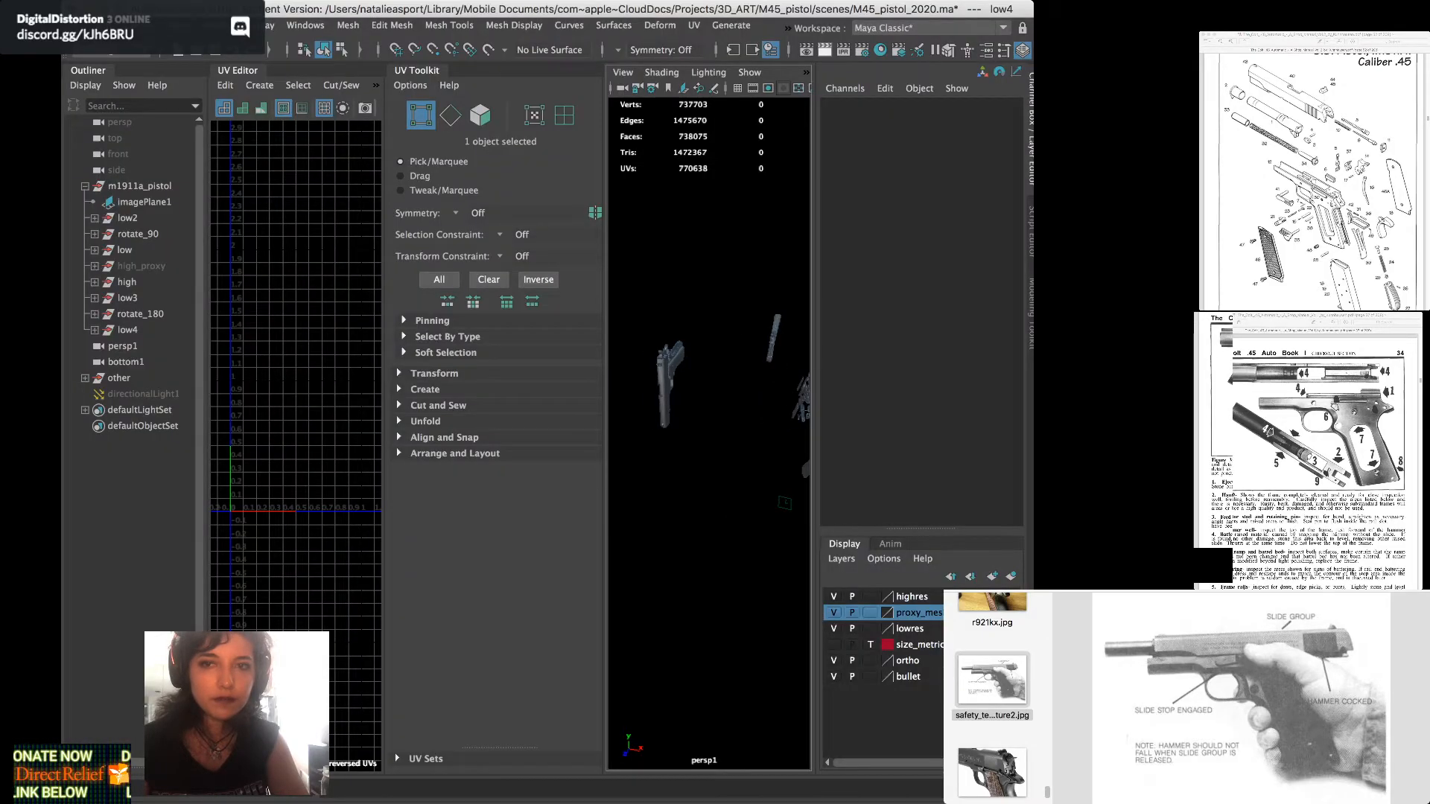
left_click(665, 391)
key("Up")
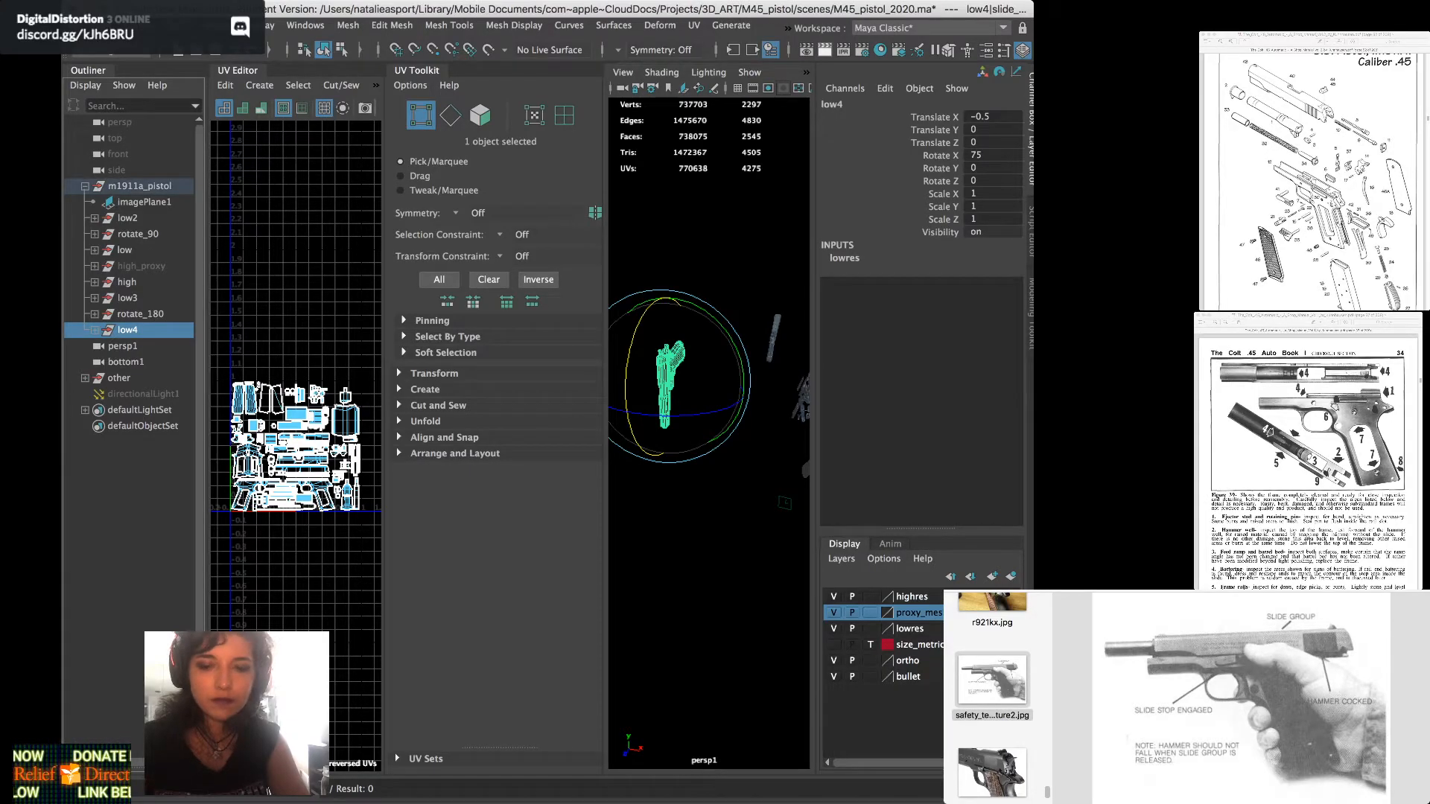
left_click(992, 117)
type("-0.5")
key("Return")
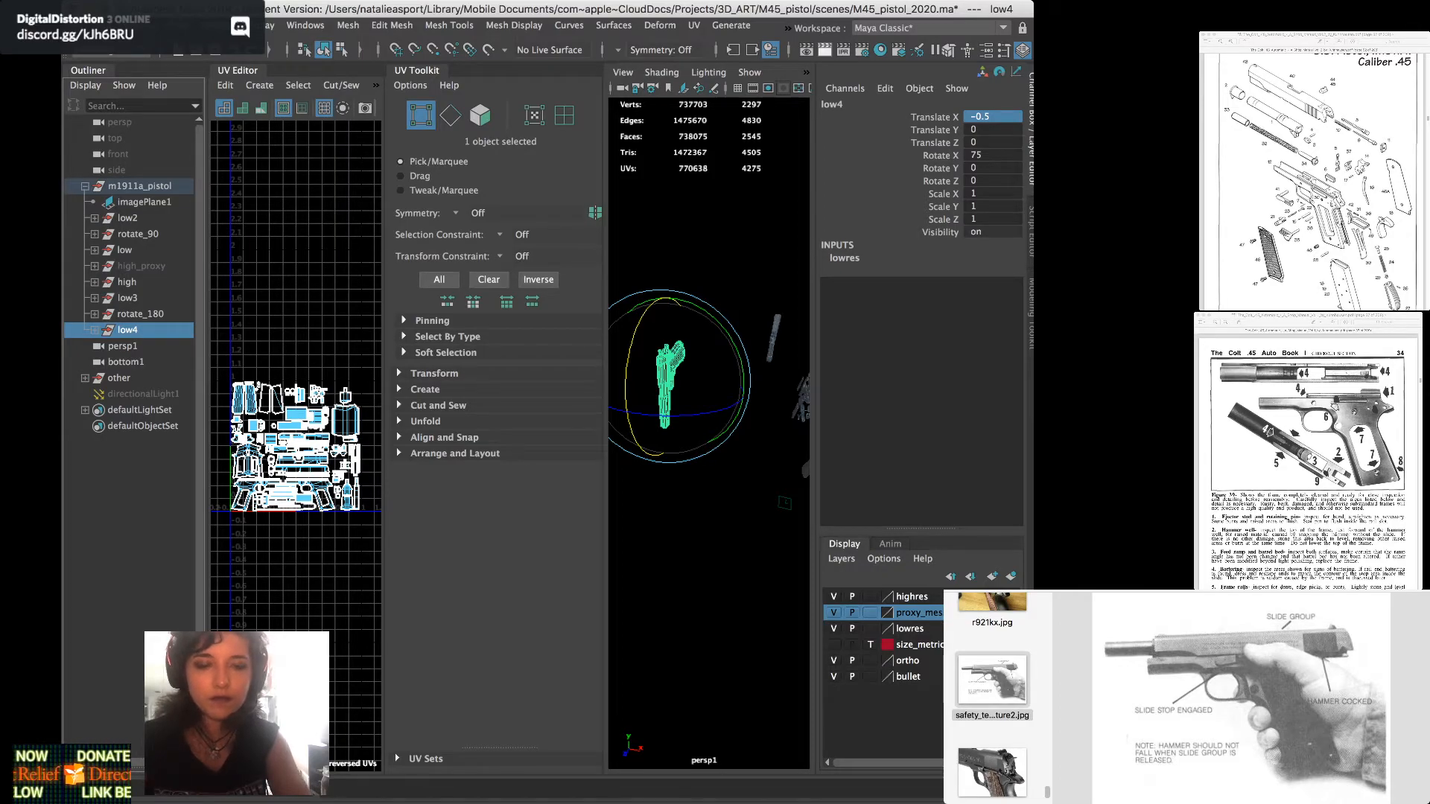
left_click(992, 117)
type("-.3")
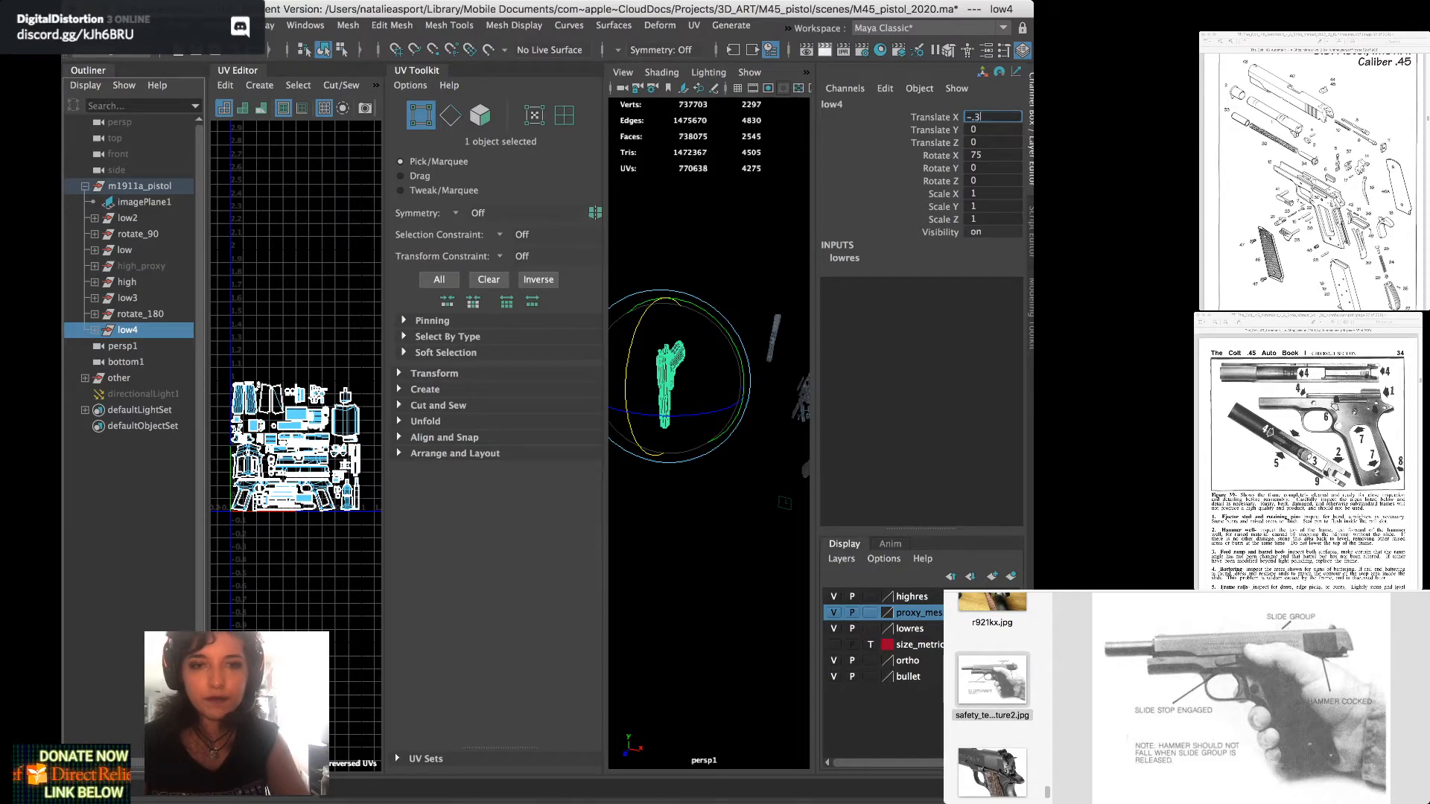
key("Return")
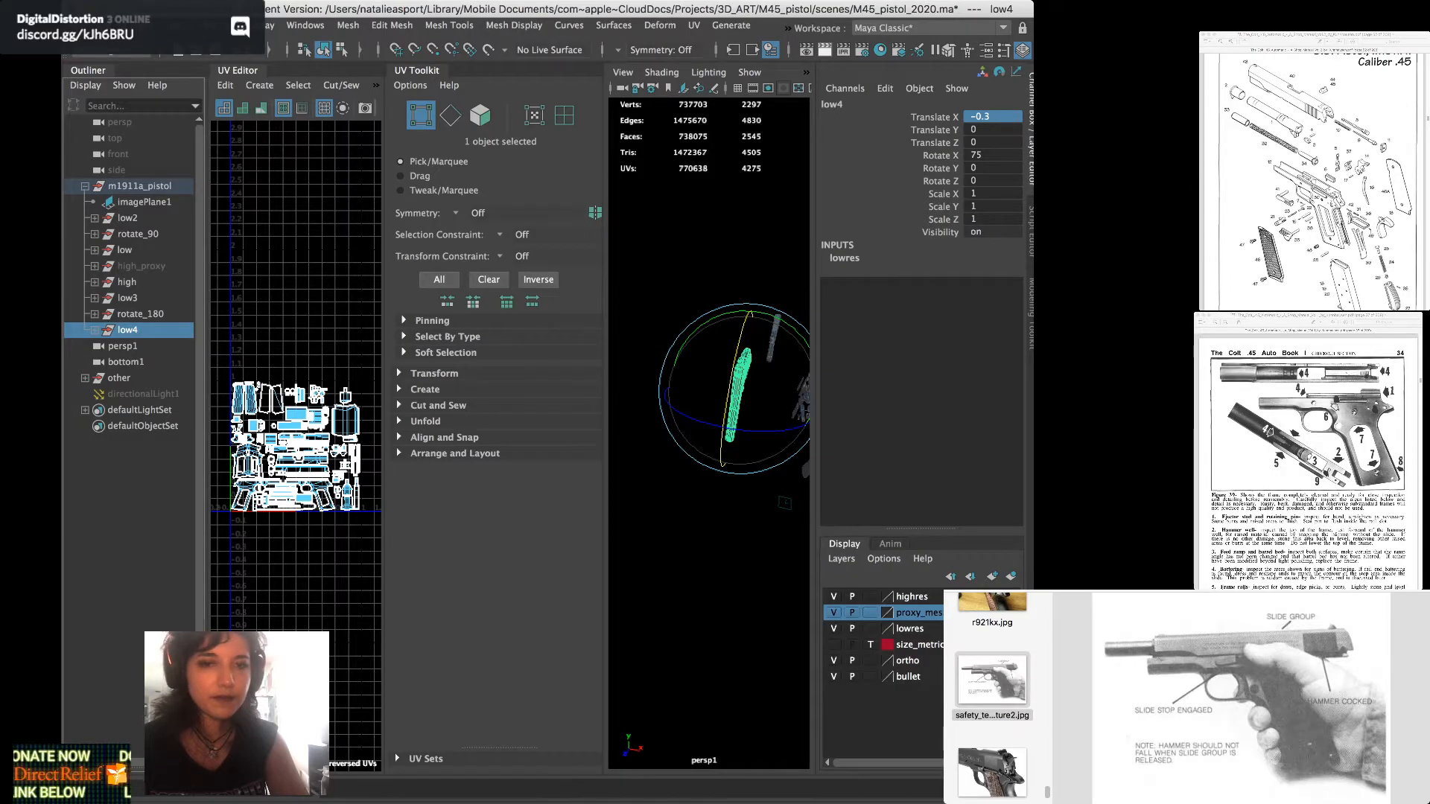
left_click_drag(745, 447, 649, 447, "alt")
scroll(700, 447, "down", 5)
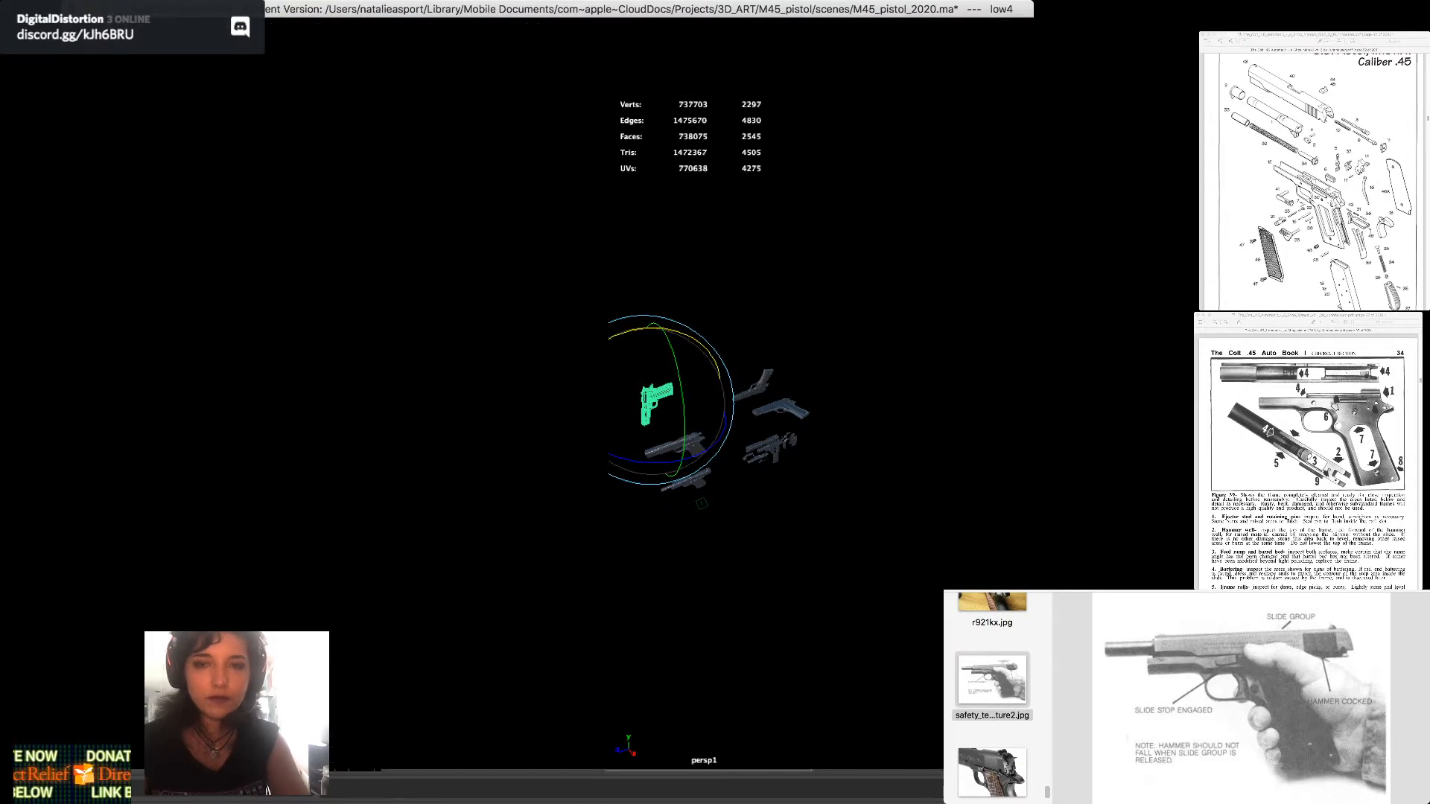
Check the rotate_180 group's placement, then reselect the low4 group and set its Translate Z to -0.5
left_click(758, 385)
key("Up")
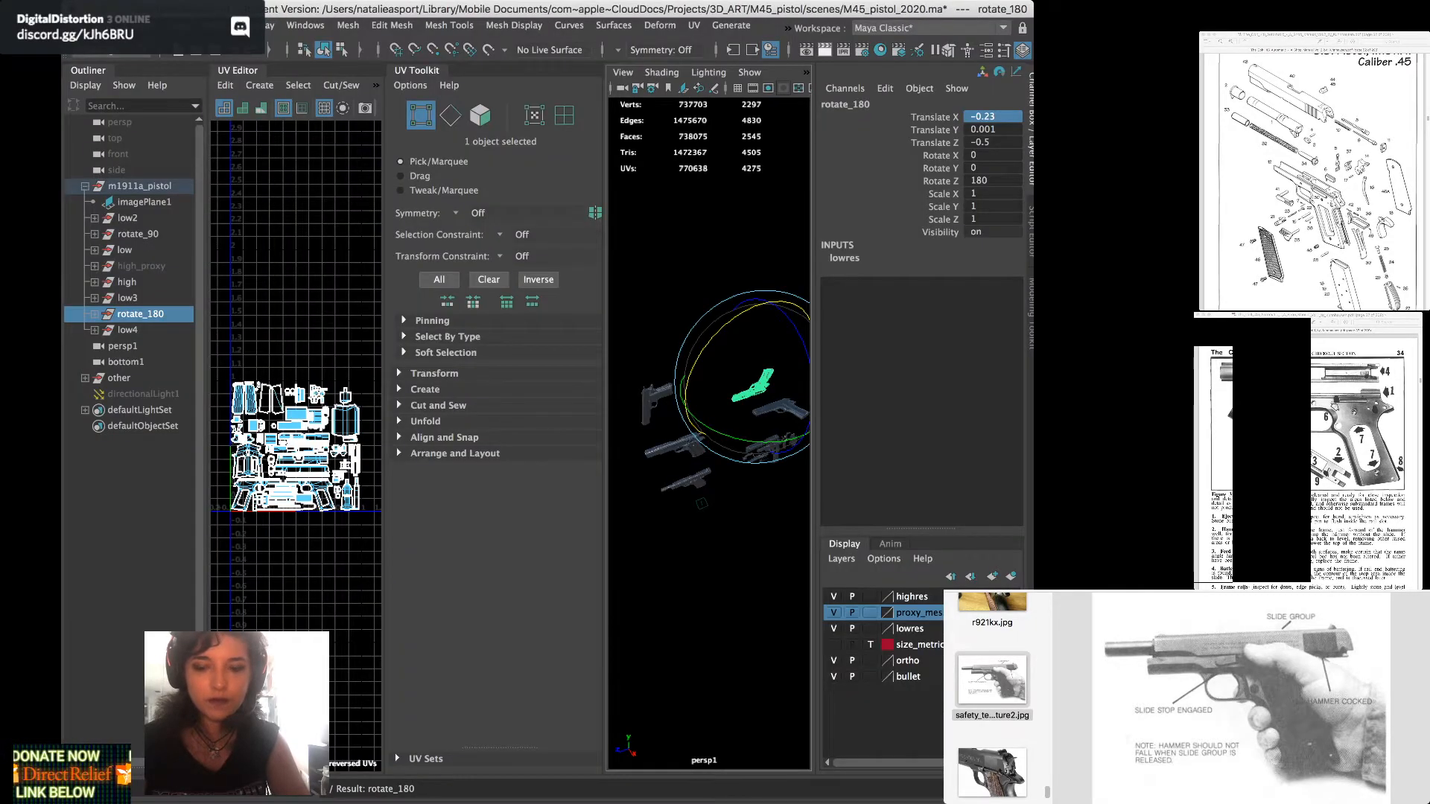
left_click(657, 420)
left_click(646, 407)
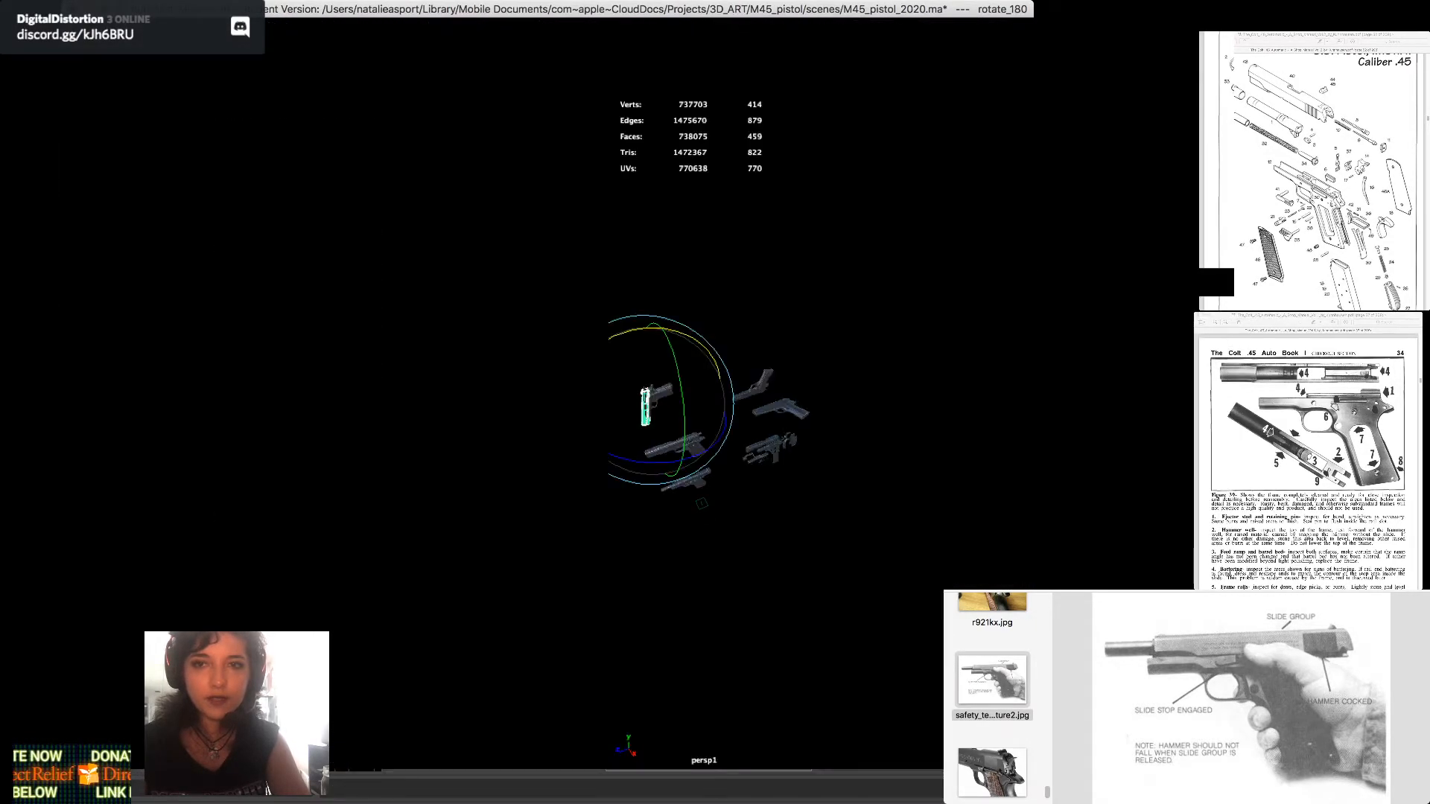
key("Up")
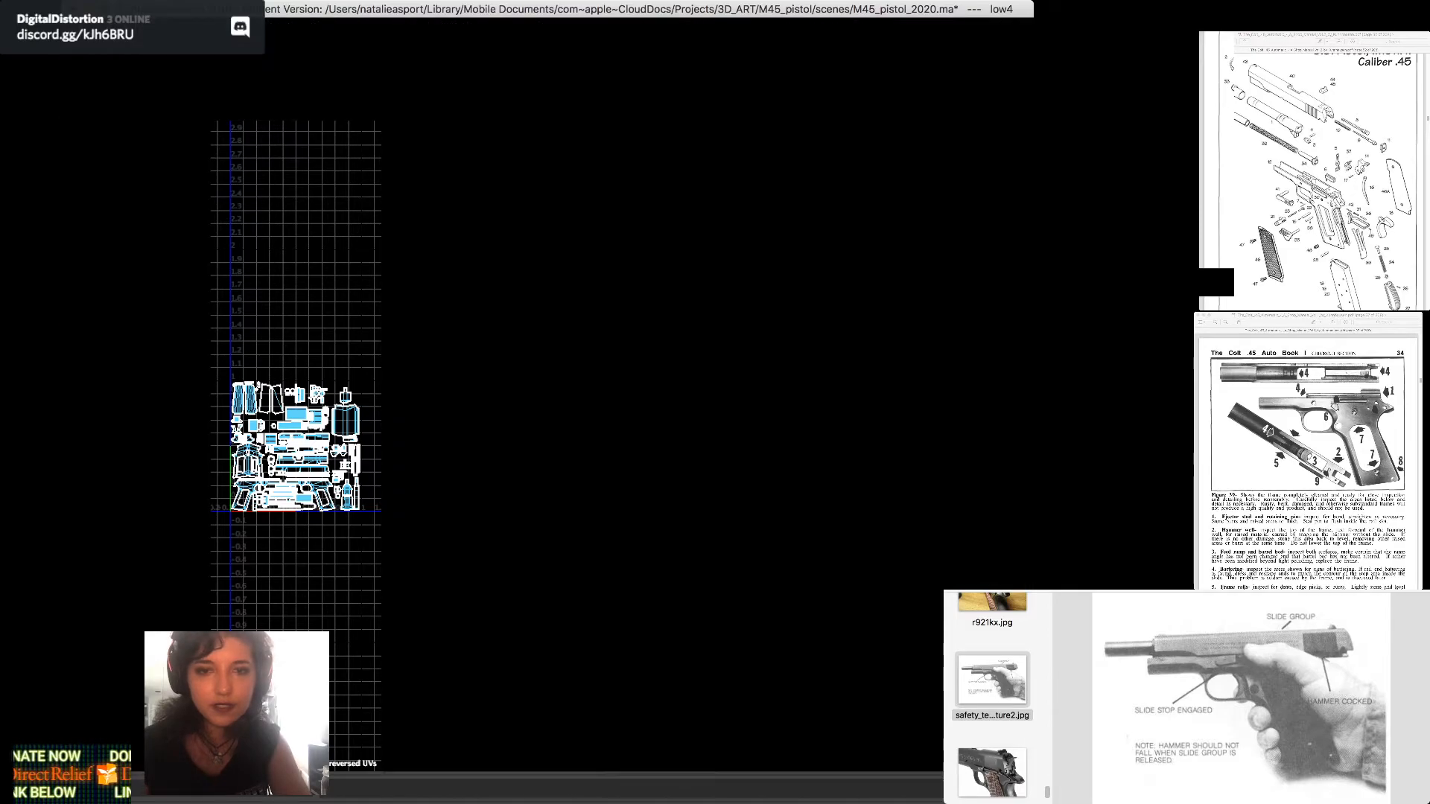
key("w")
scroll(707, 417, "up", 10)
left_click_drag(730, 387, 660, 453, "alt")
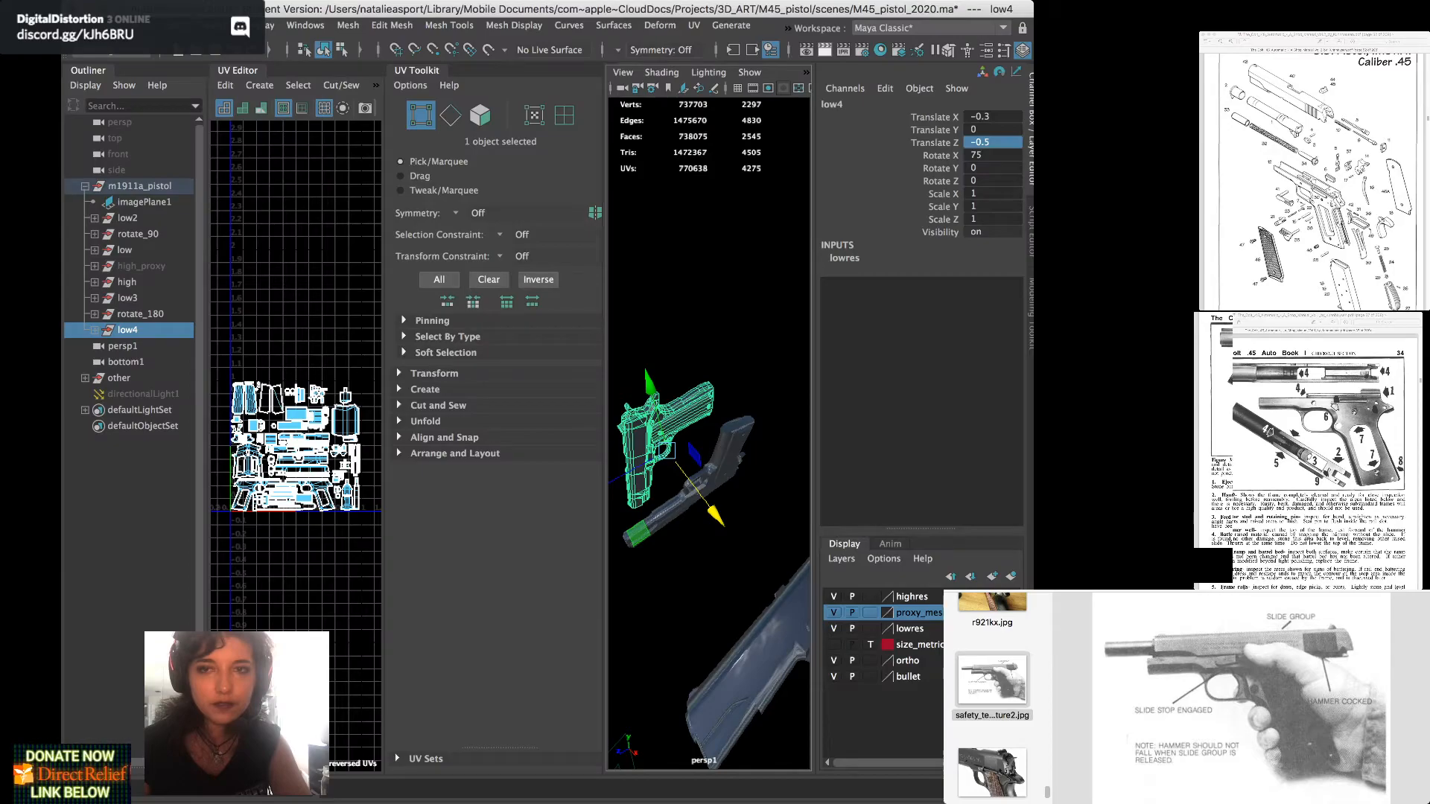
Set the low4 group's Translate X to -0.4 and rename the group as holstered
left_click_drag(714, 514, 692, 486)
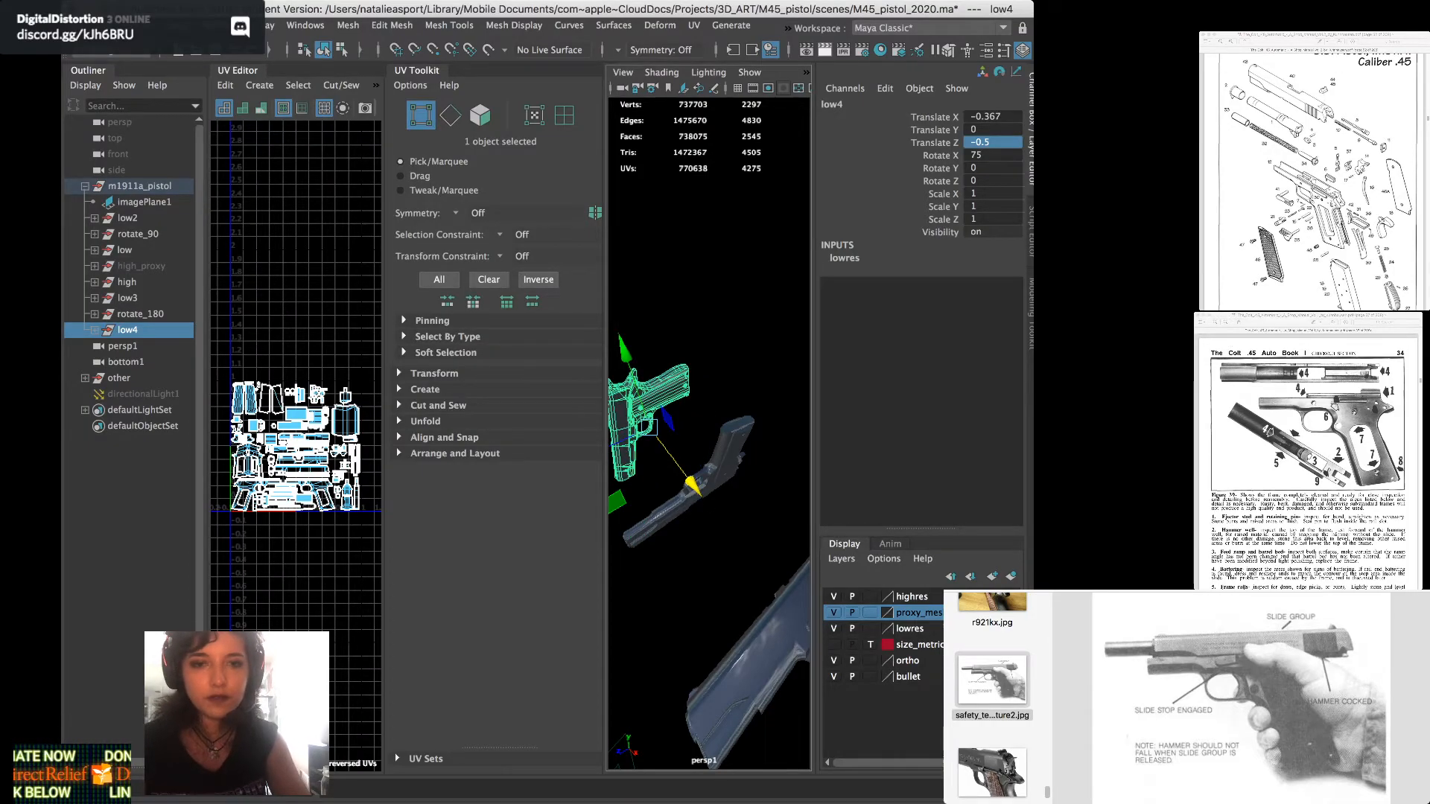
left_click(992, 117)
type("-0.4")
key("Return")
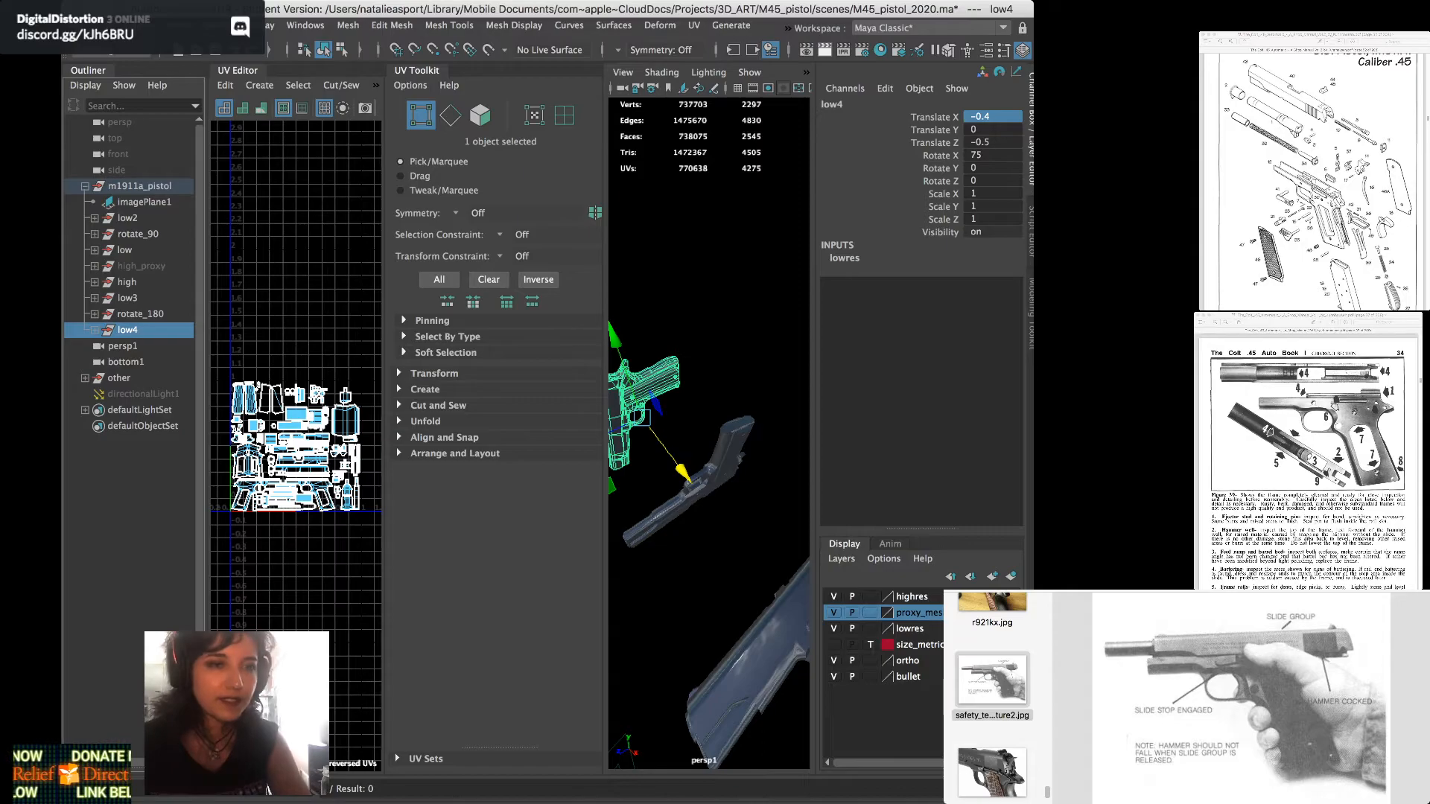
type("holstered")
key("Return")
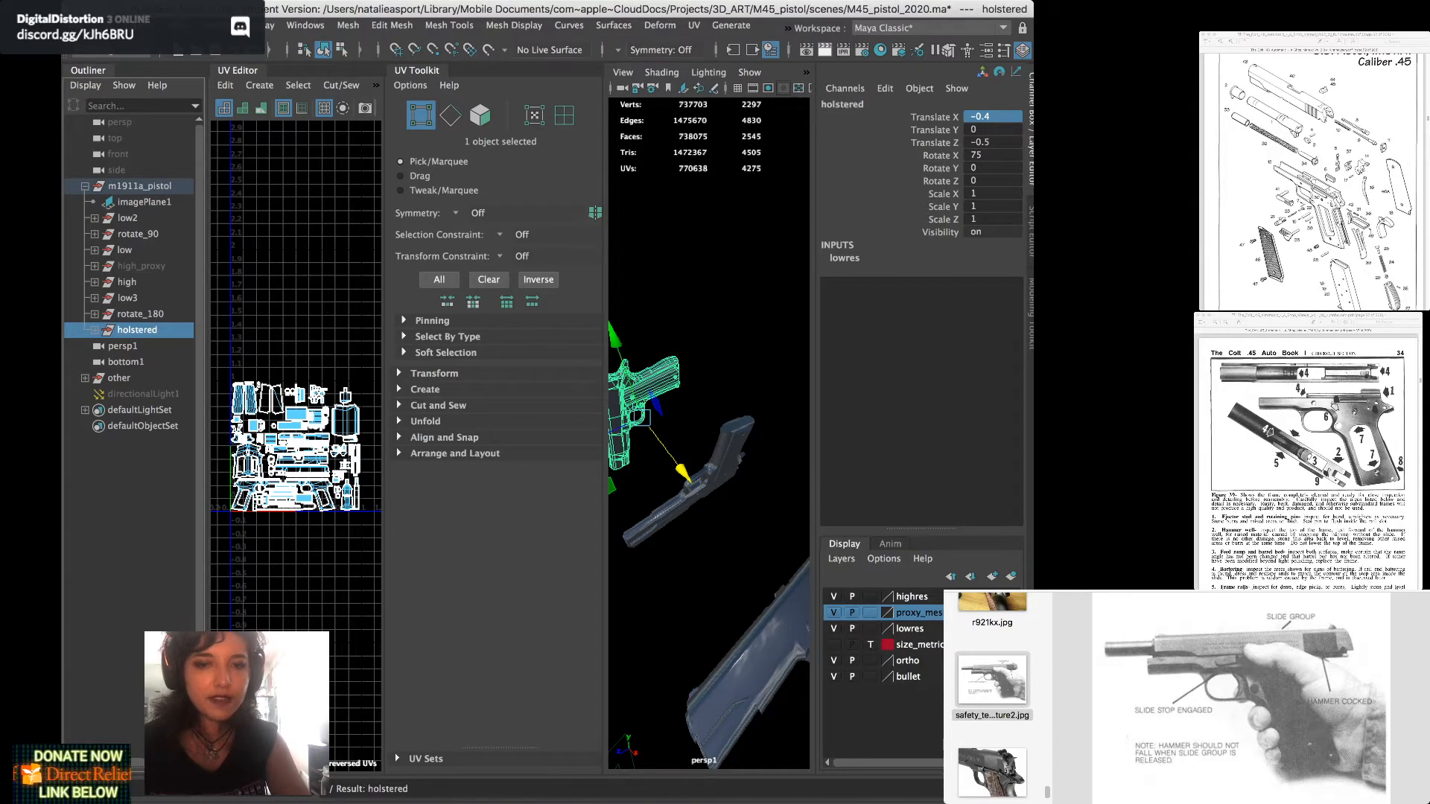
Select the low3 slide-back pistol group and rename it as cocked
left_click_drag(734, 440, 703, 397, "alt")
scroll(710, 434, "down", 10)
left_click(747, 440)
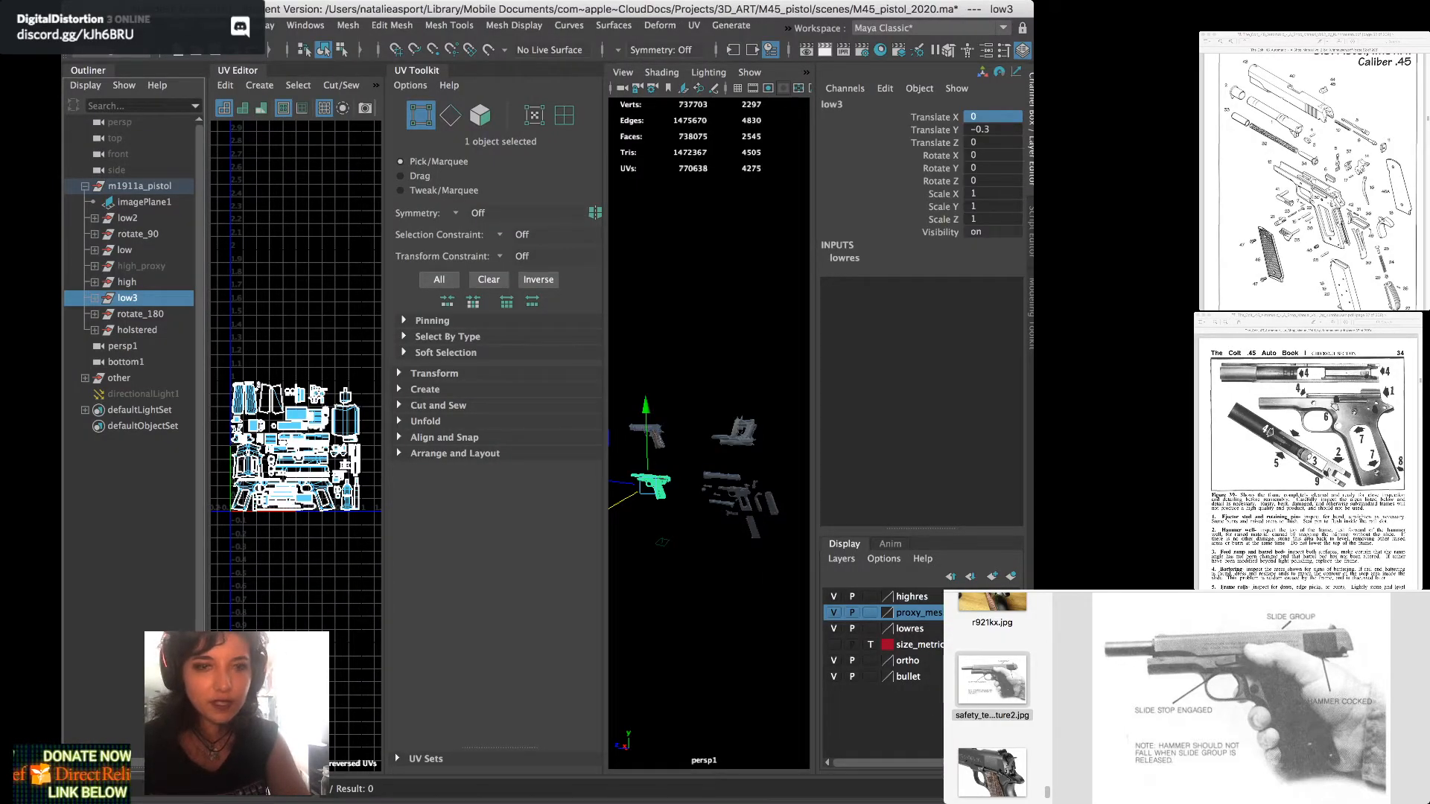
key("Return")
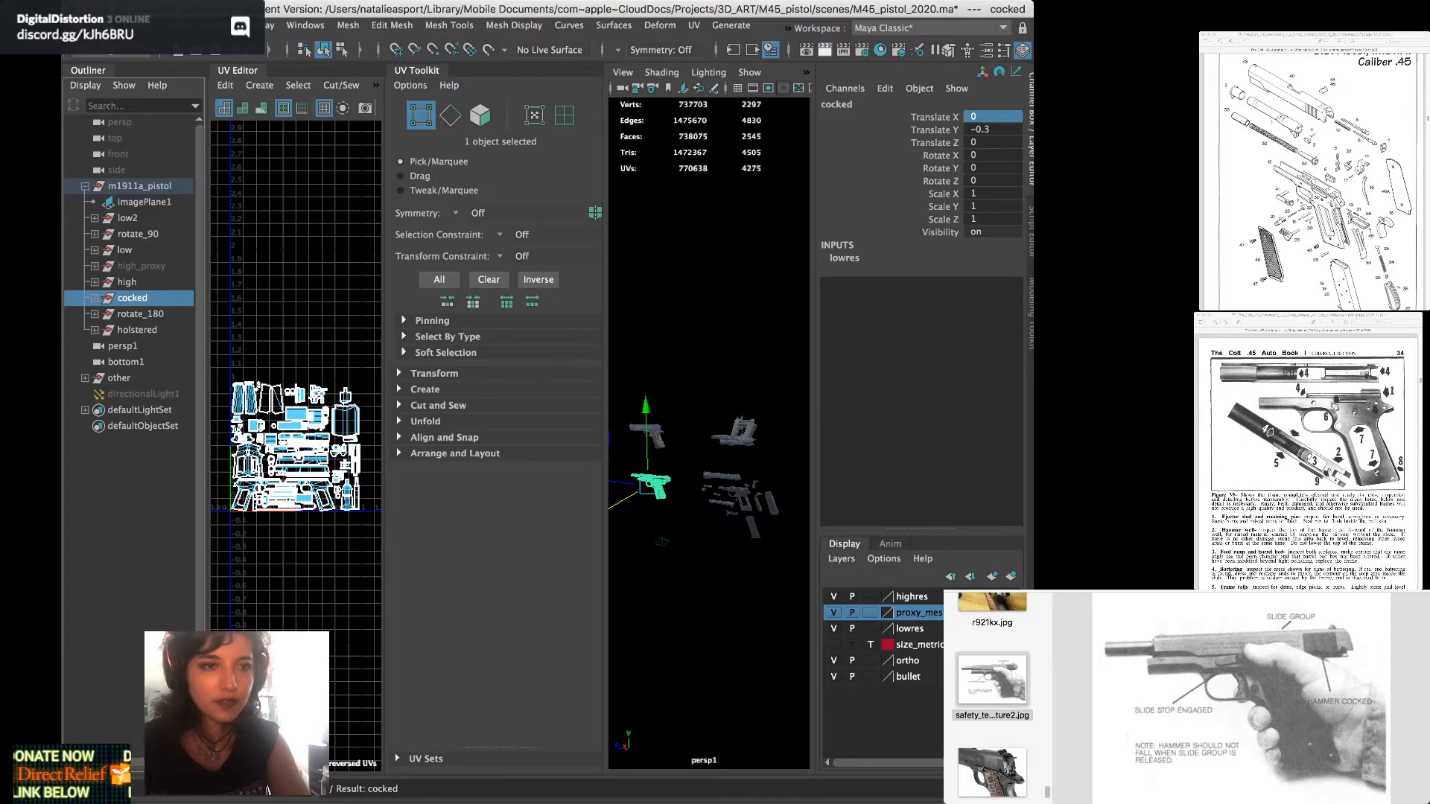
Reorder the low2 group to sit directly above cocked in the Outliner and rename it as exploded
left_click(739, 496)
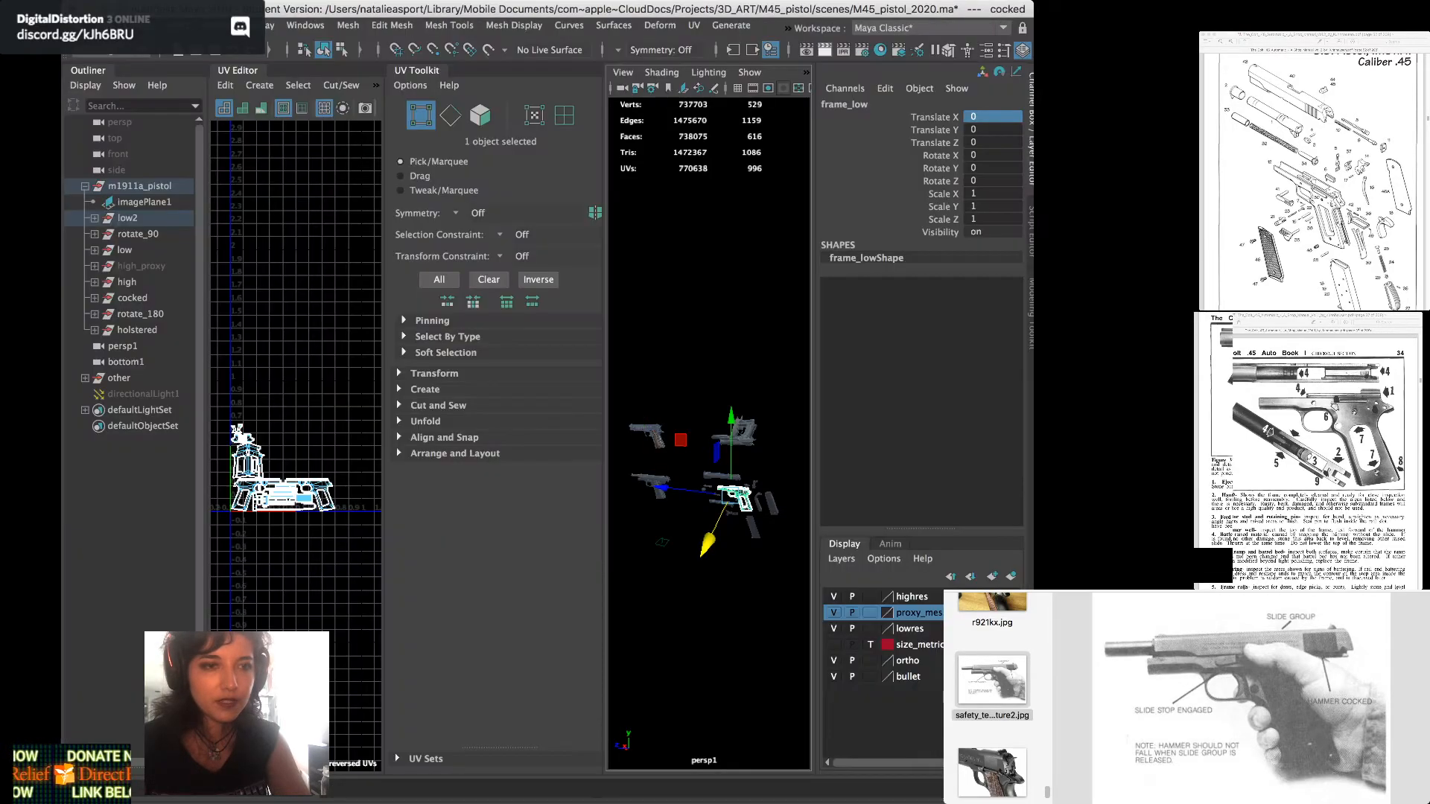
left_click(127, 217)
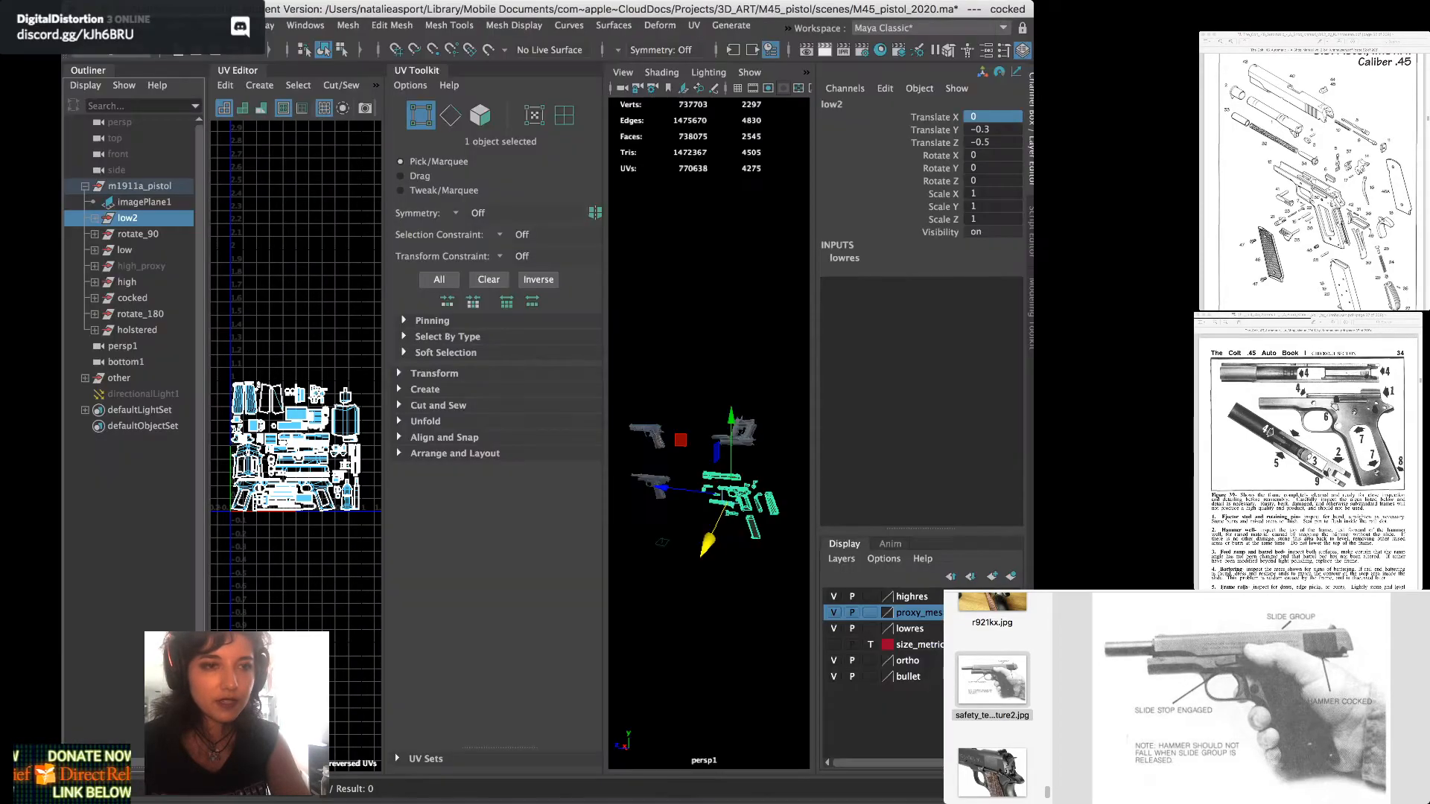
middle_click_drag(128, 218, 129, 290)
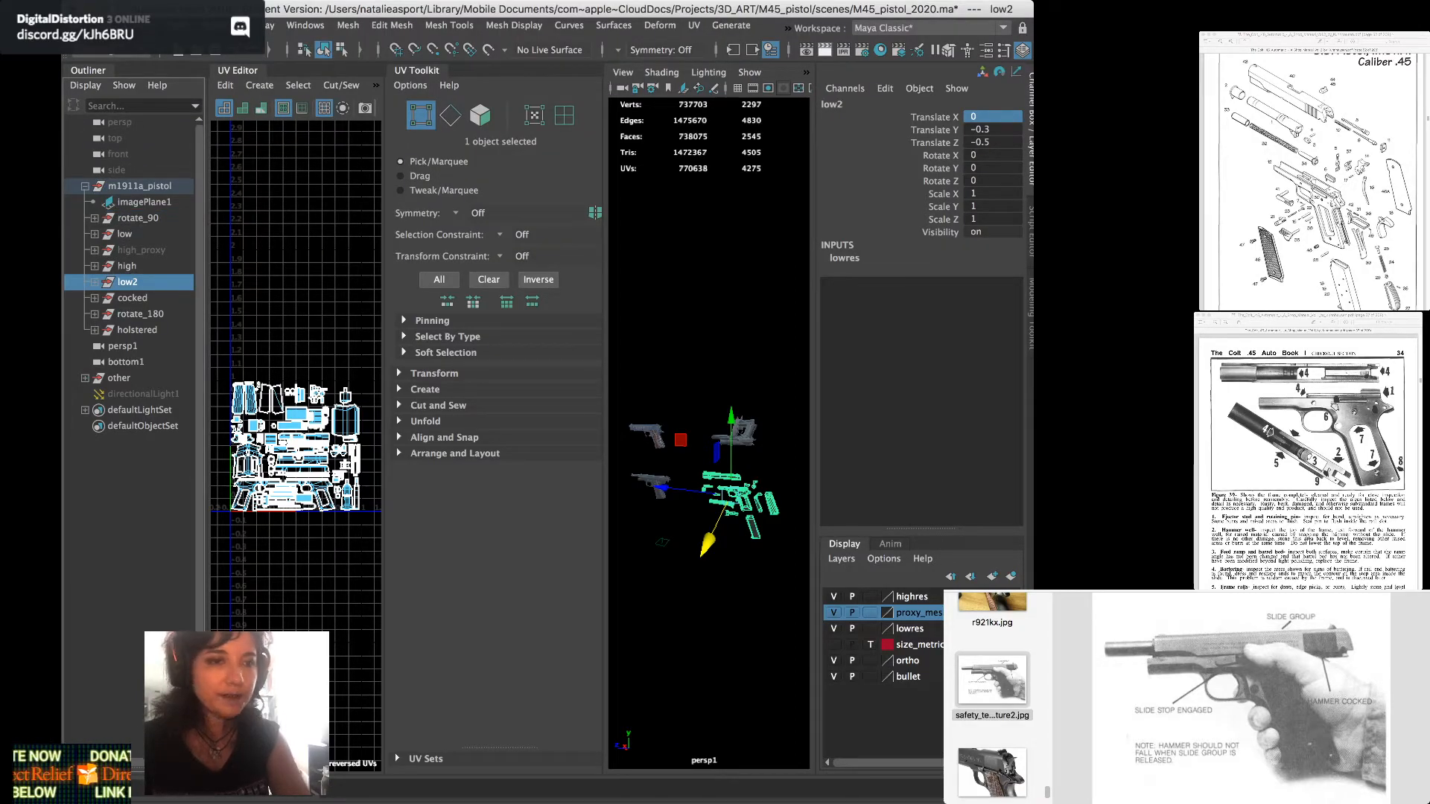
type("exploded")
key("Return")
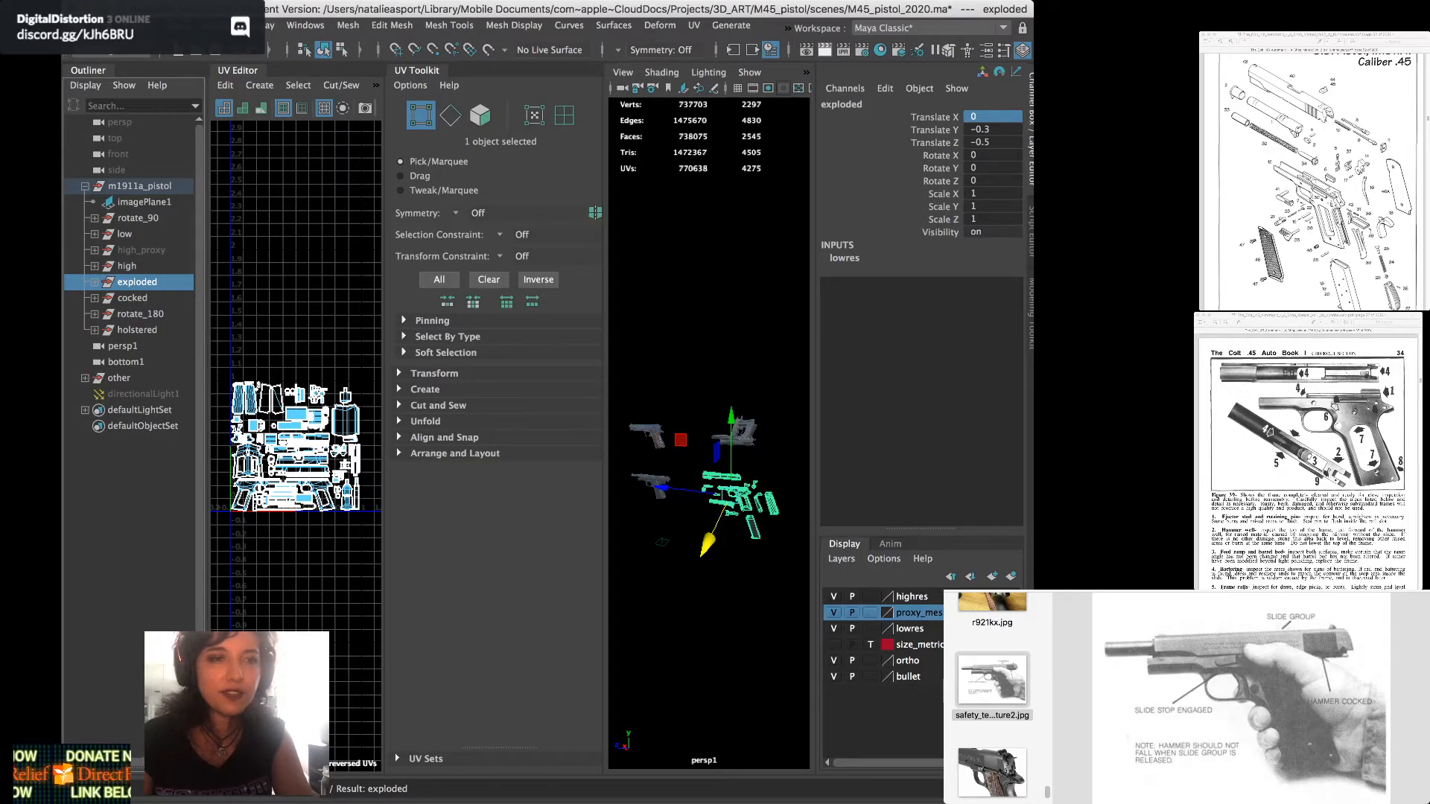
Select the low group and examine the layout of all the pistol copies from several angles
left_click(127, 266)
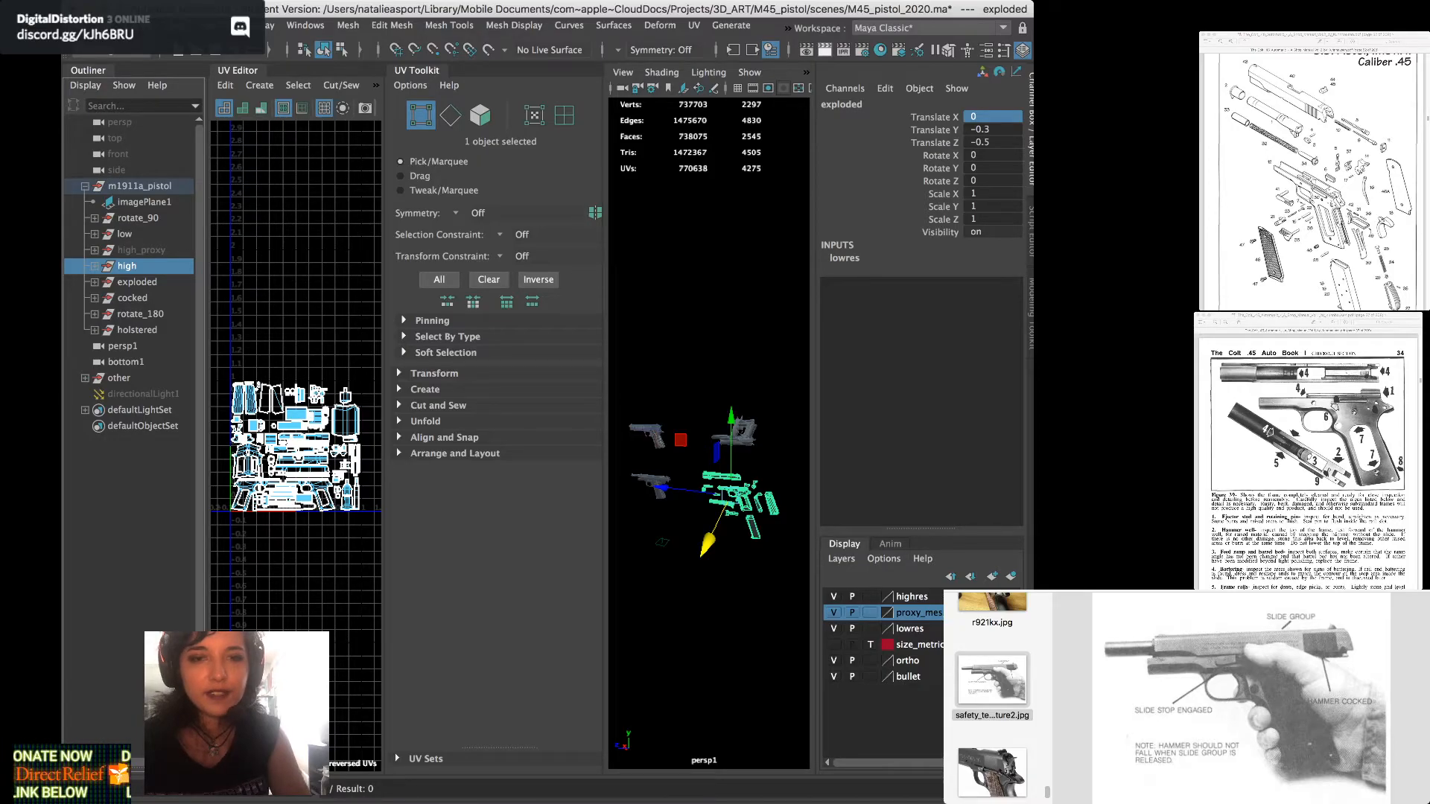
left_click(124, 234)
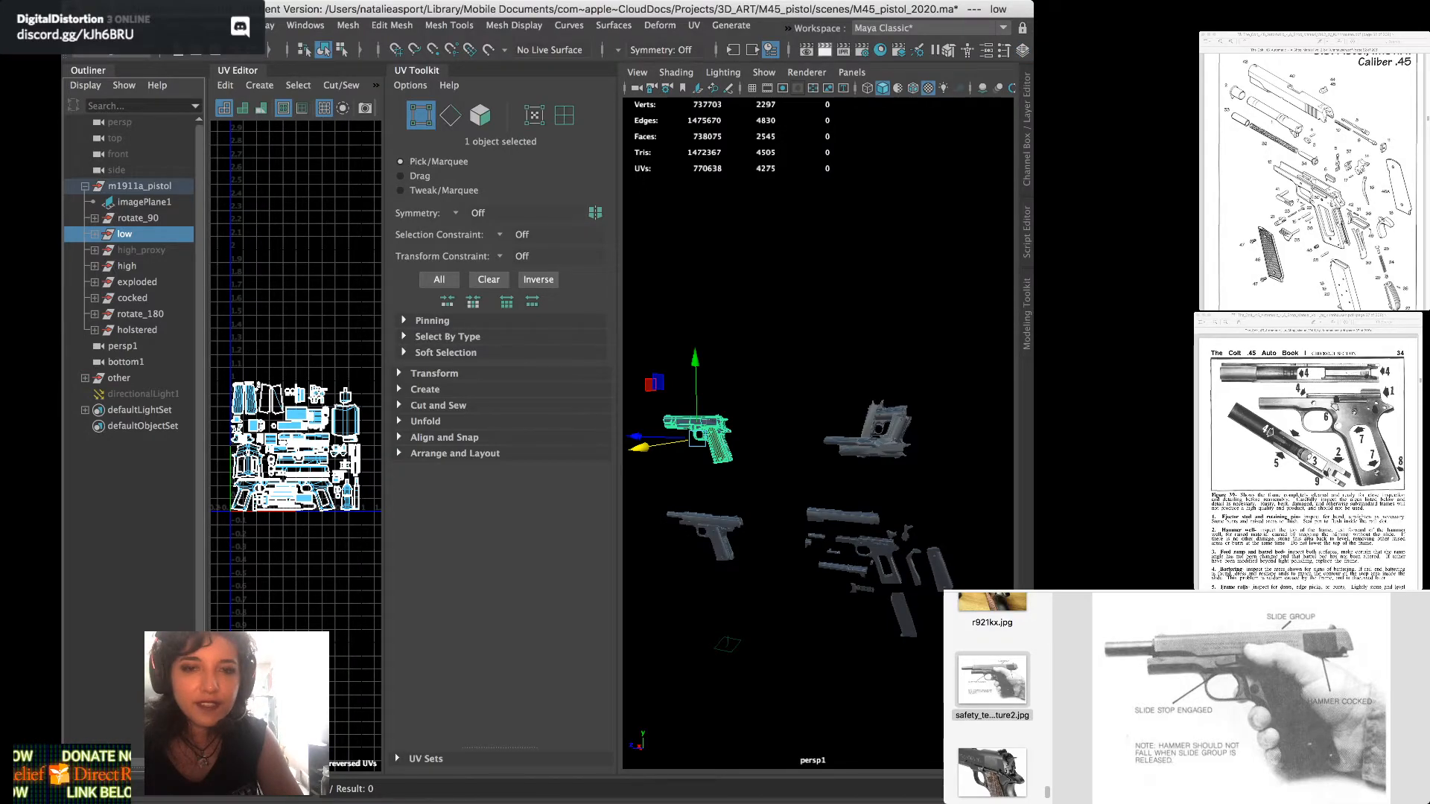
left_click_drag(834, 358, 774, 357, "alt")
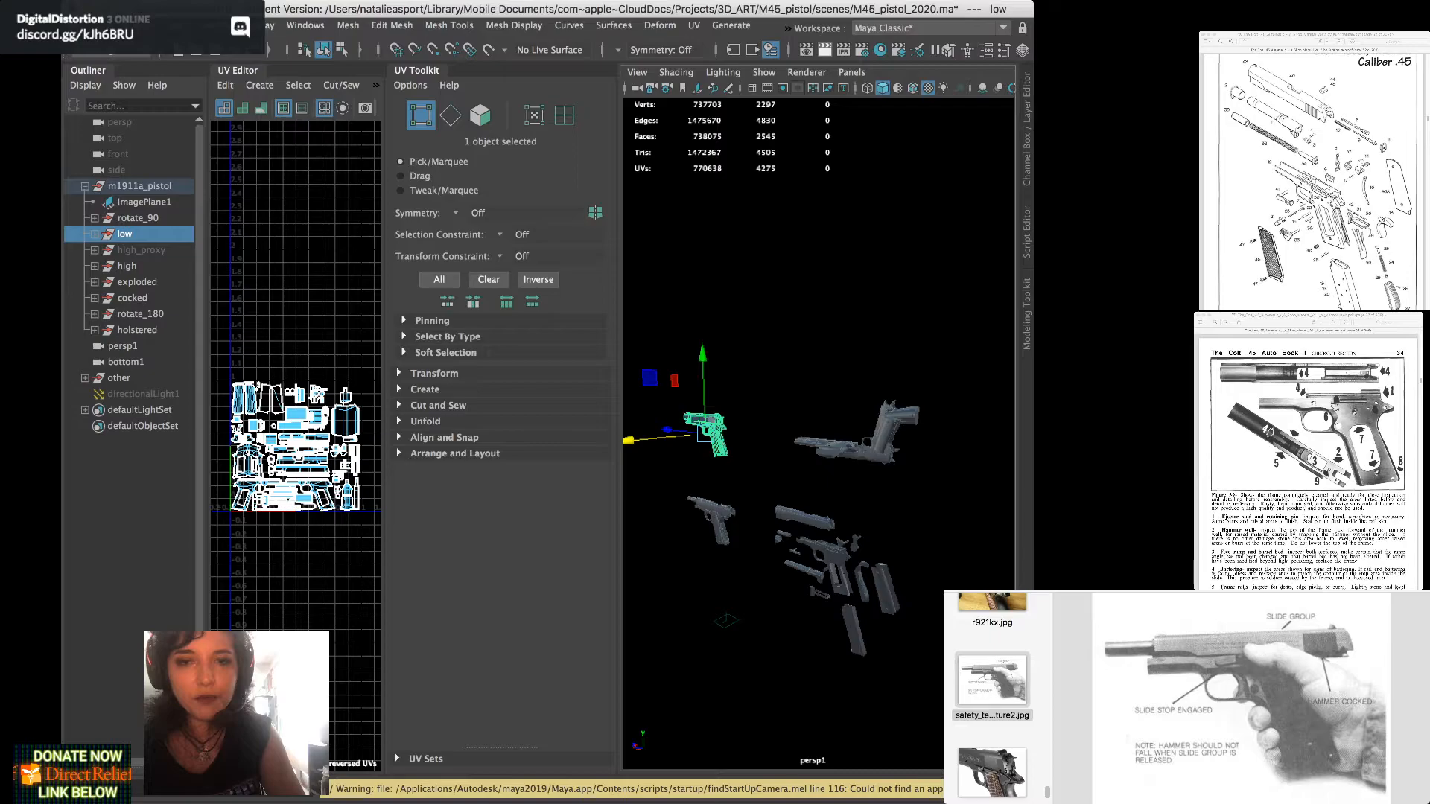
mouse_move(856, 477)
left_mouse_down("alt")
mouse_move(745, 484)
mouse_move(853, 458)
left_mouse_up("alt")
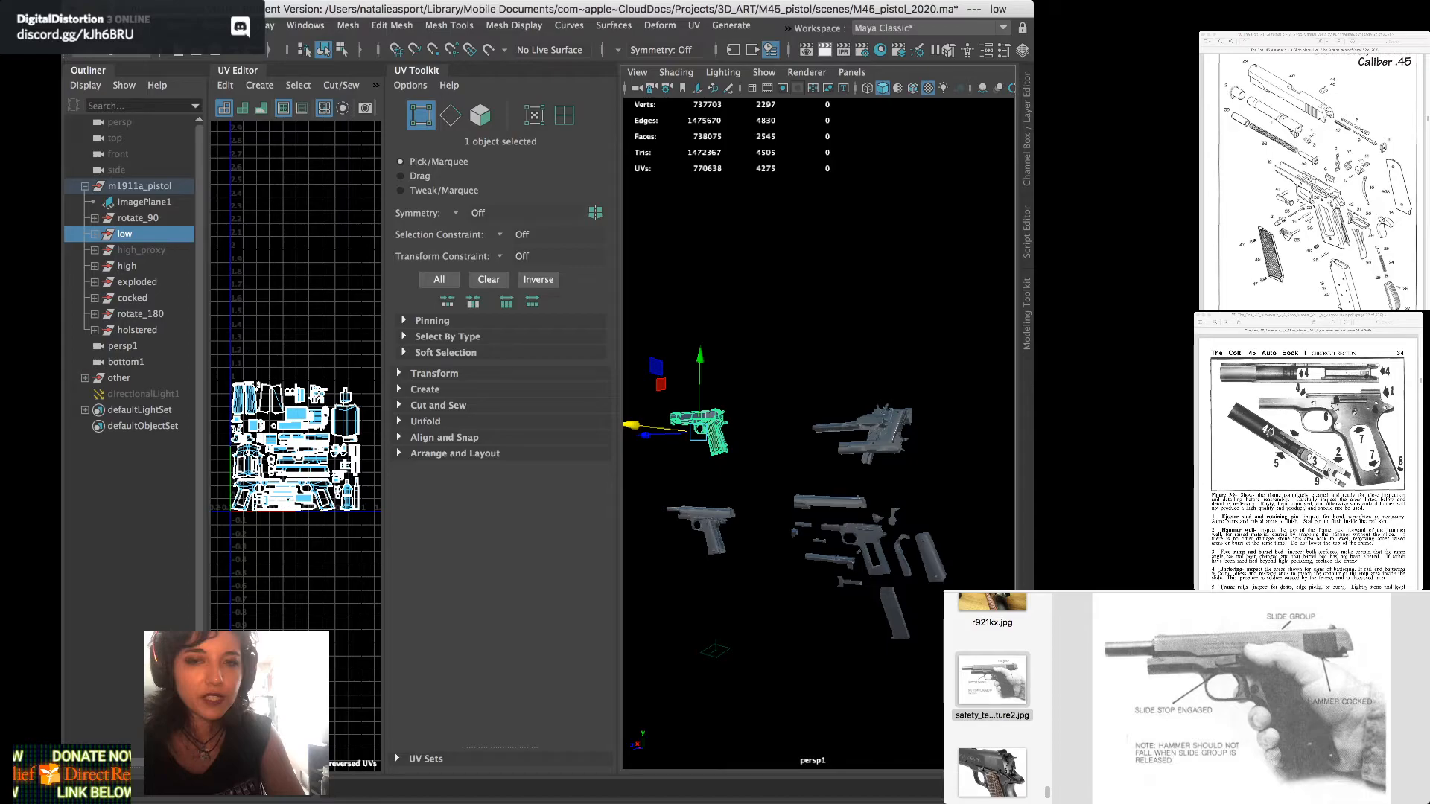
left_click_drag(852, 458, 887, 473, "alt")
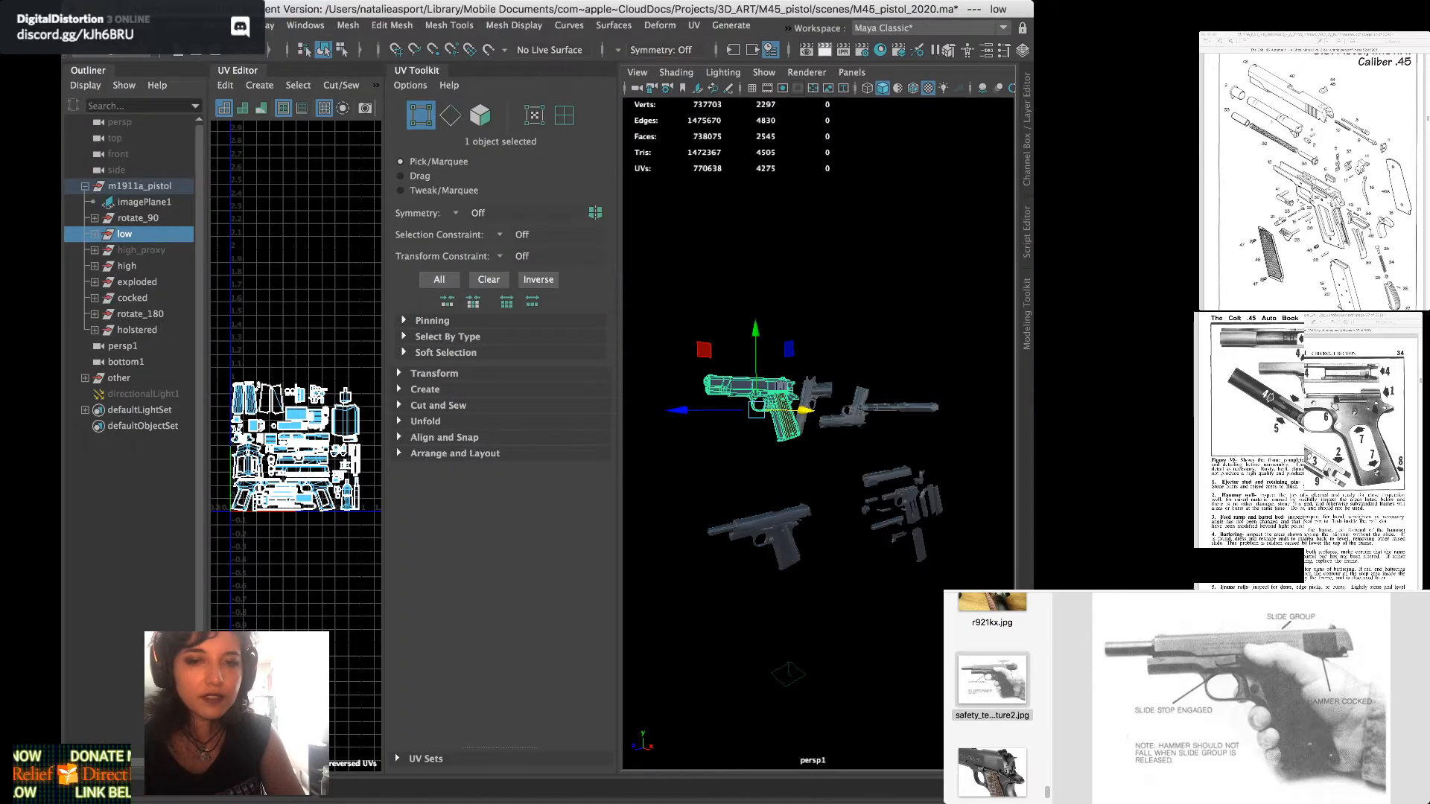
left_click_drag(886, 472, 819, 463, "alt")
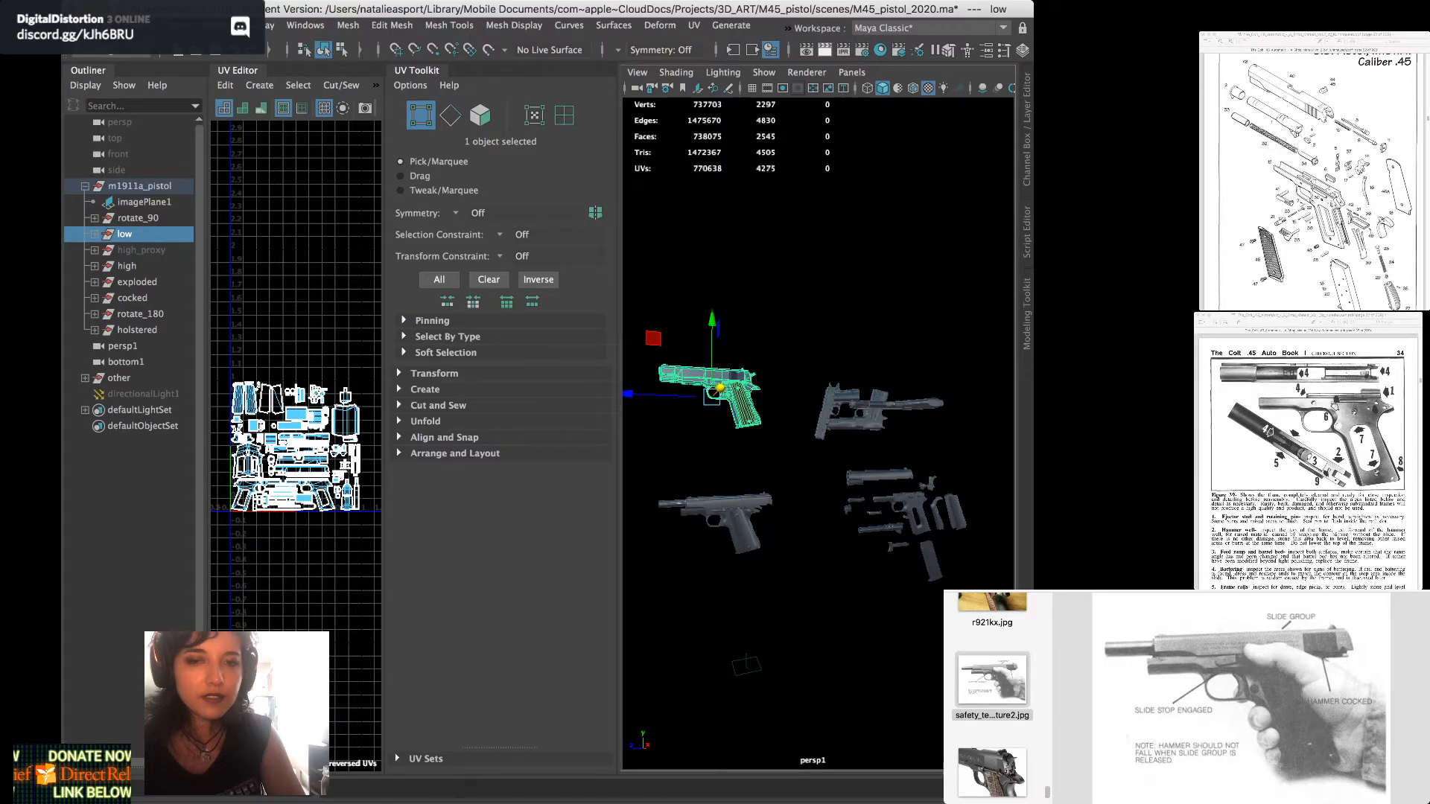
middle_click_drag(819, 463, 865, 430, "alt")
scroll(865, 430, "up", 2)
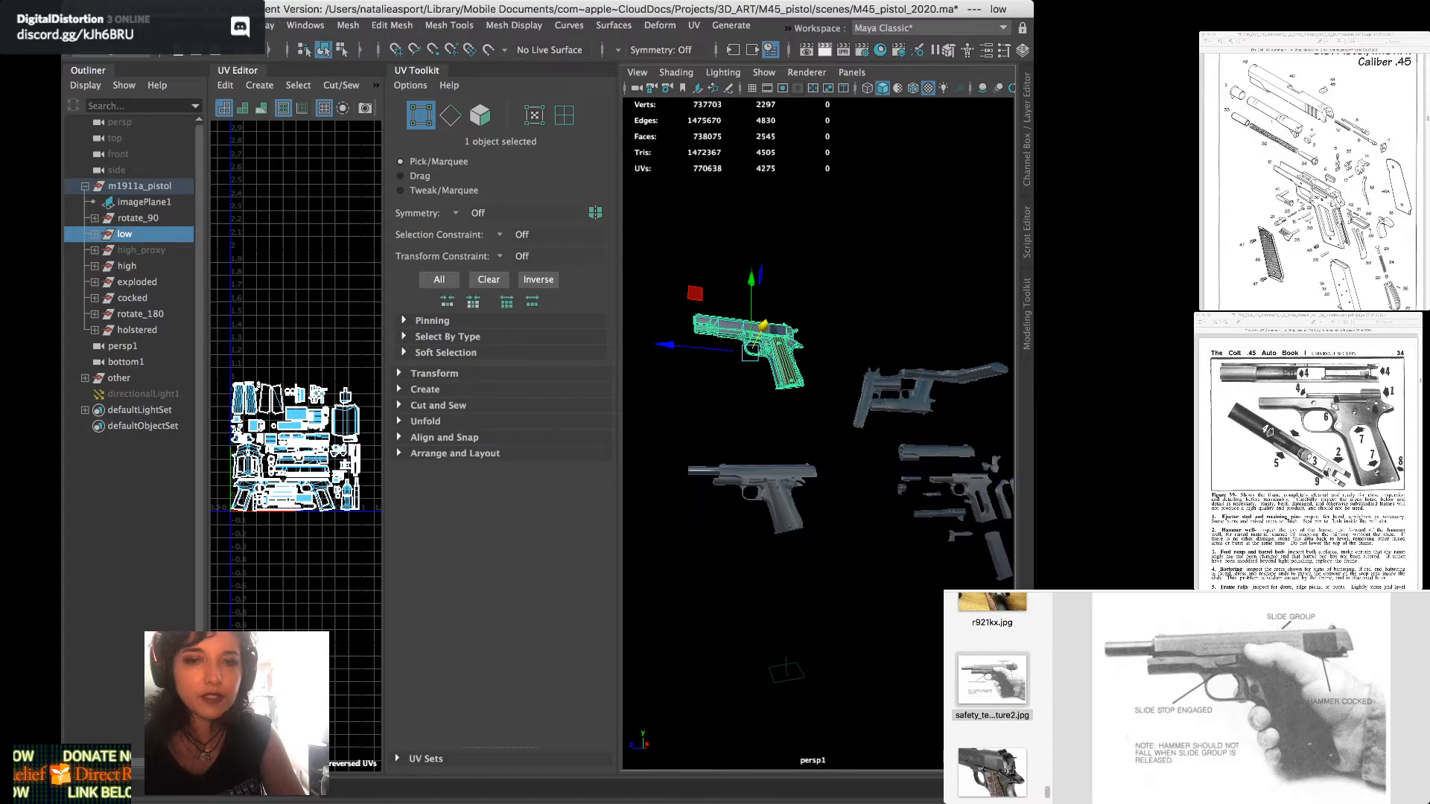
middle_click_drag(866, 429, 881, 393, "alt")
left_click_drag(882, 394, 860, 391, "alt")
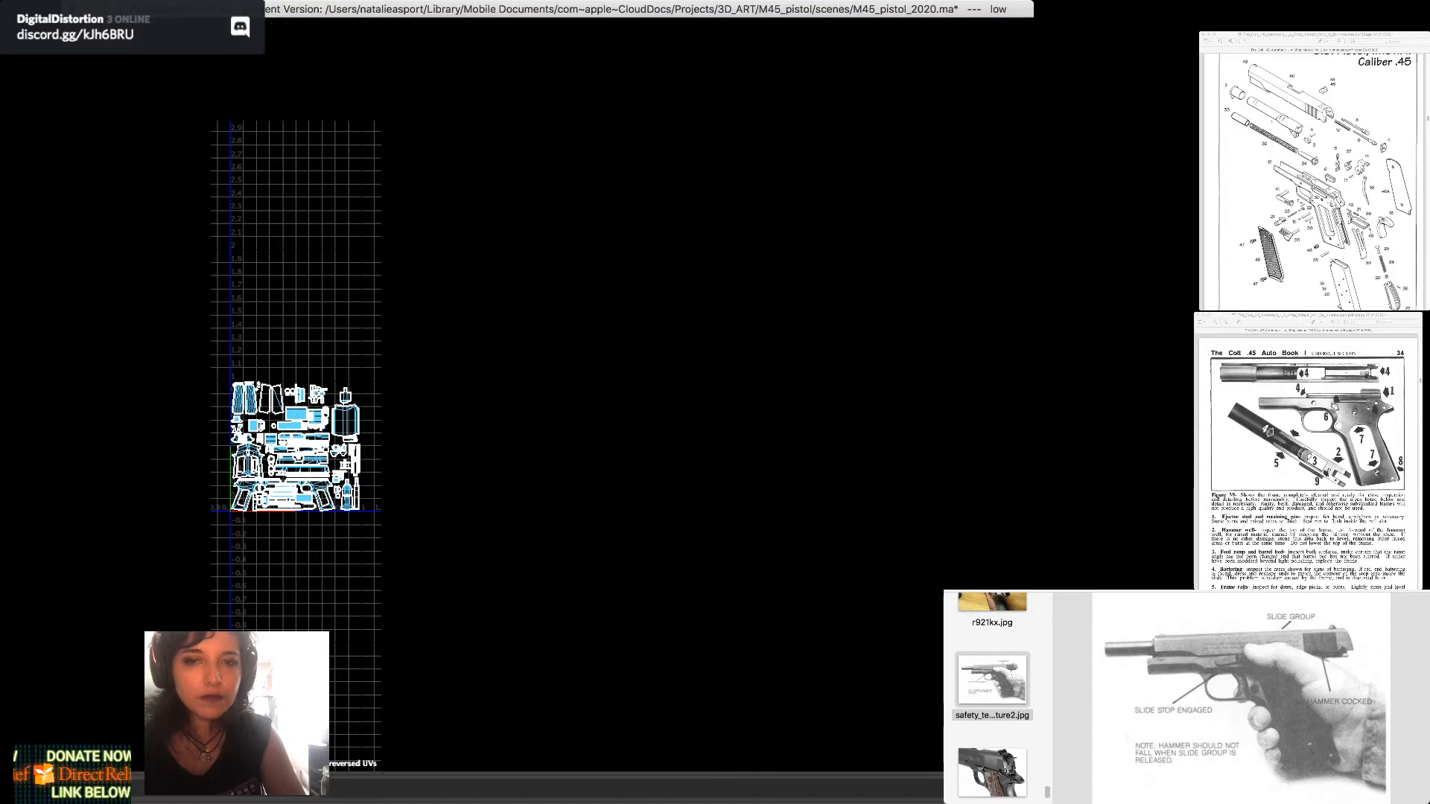
Select the cocked pistol's magazine, inspect its base below the grip, and expand the cocked group to show its parts
left_click(760, 295)
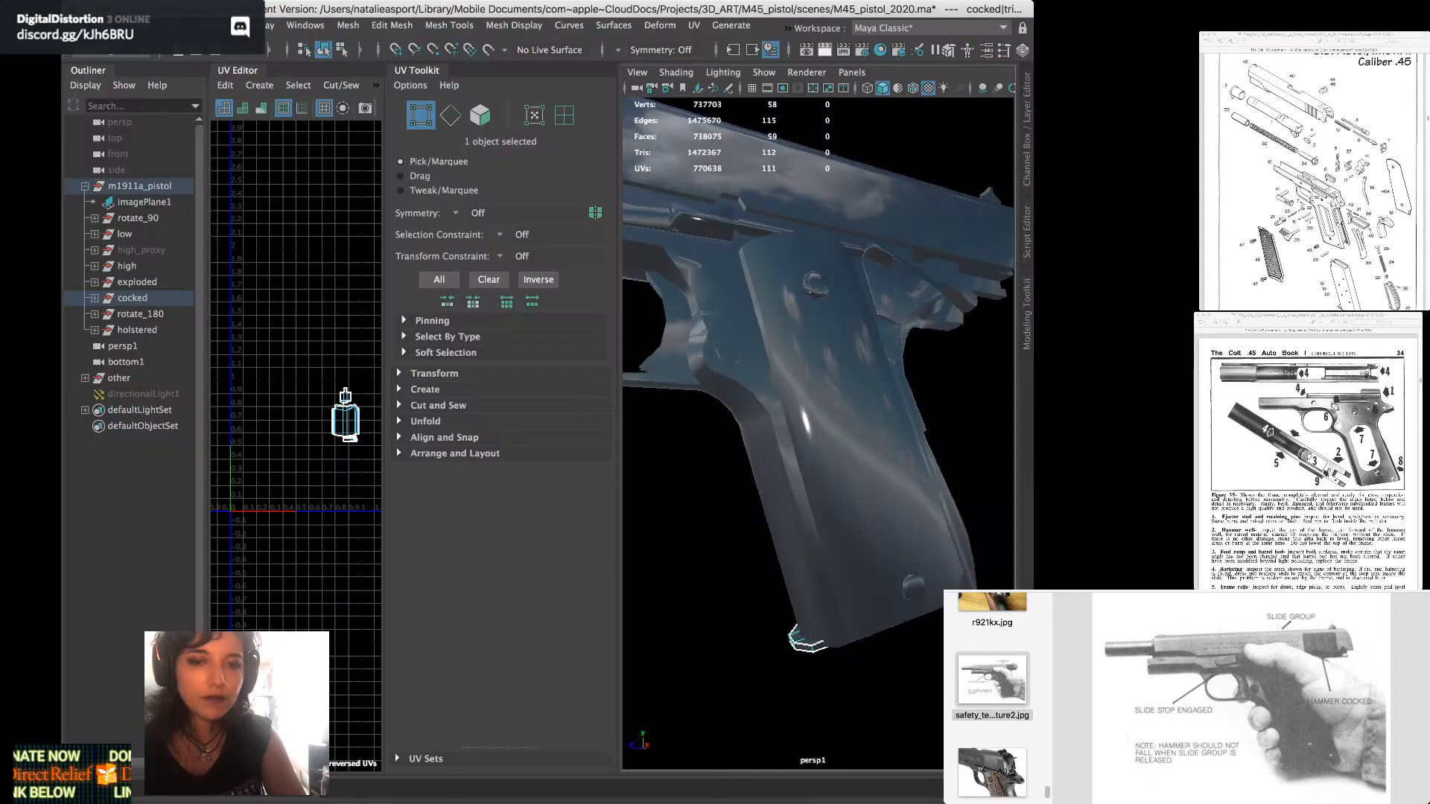
left_click_drag(789, 447, 879, 379, "alt")
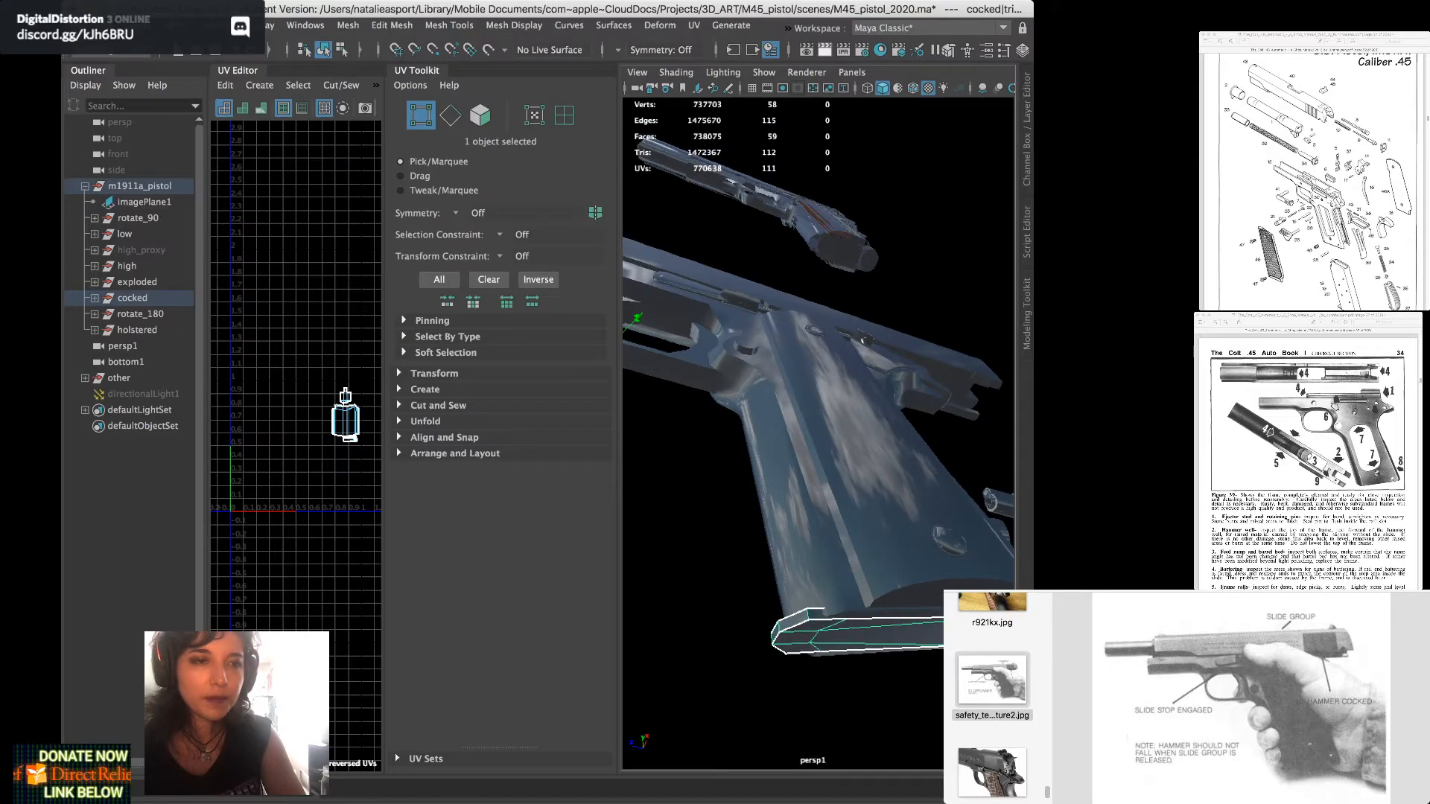
left_click_drag(820, 417, 801, 498, "alt")
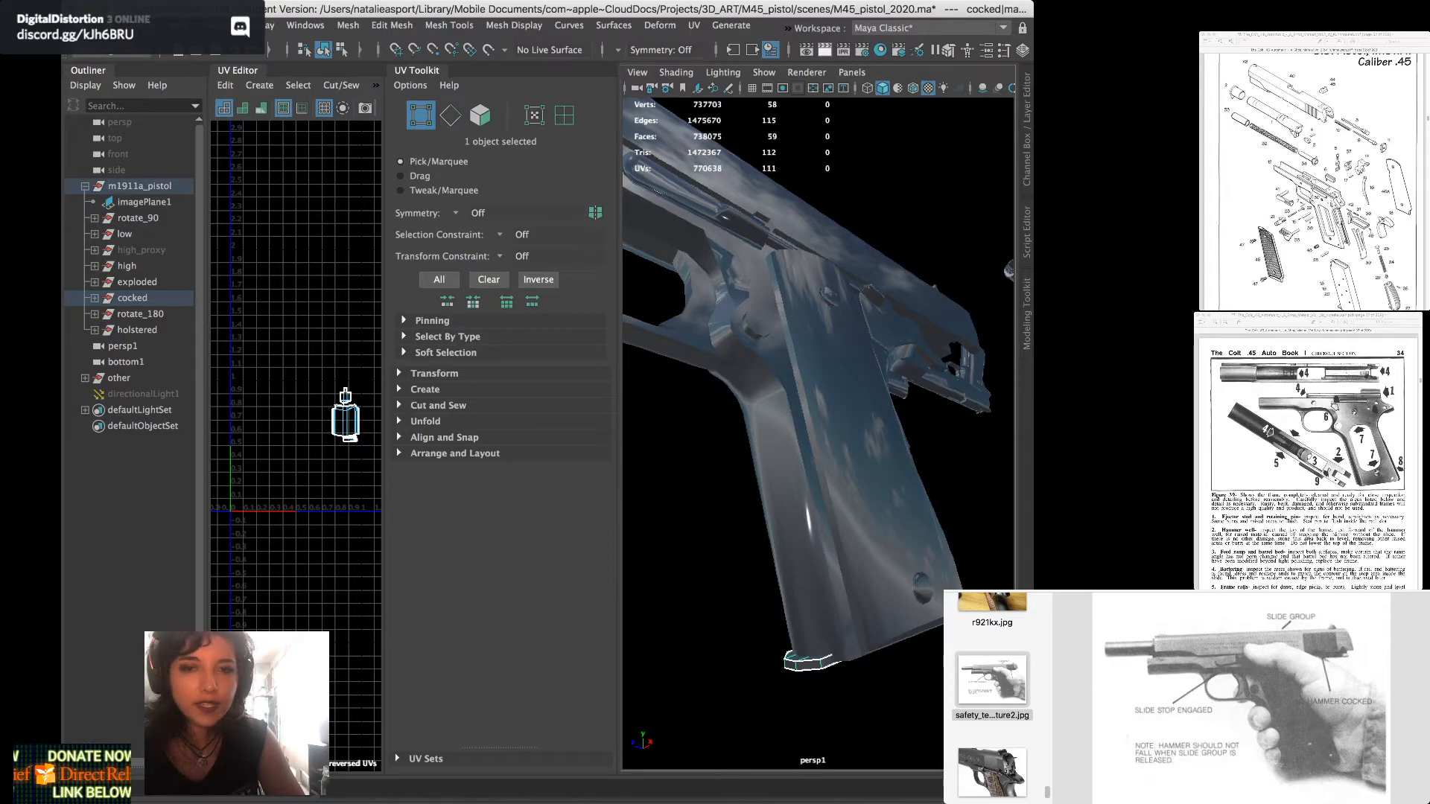
left_click(94, 298)
mouse_move(820, 447)
left_mouse_down("alt")
mouse_move(745, 456)
mouse_move(843, 460)
left_mouse_up("alt")
key("ctrl+space")
key("ctrl+space")
scroll(819, 440, "down", 5)
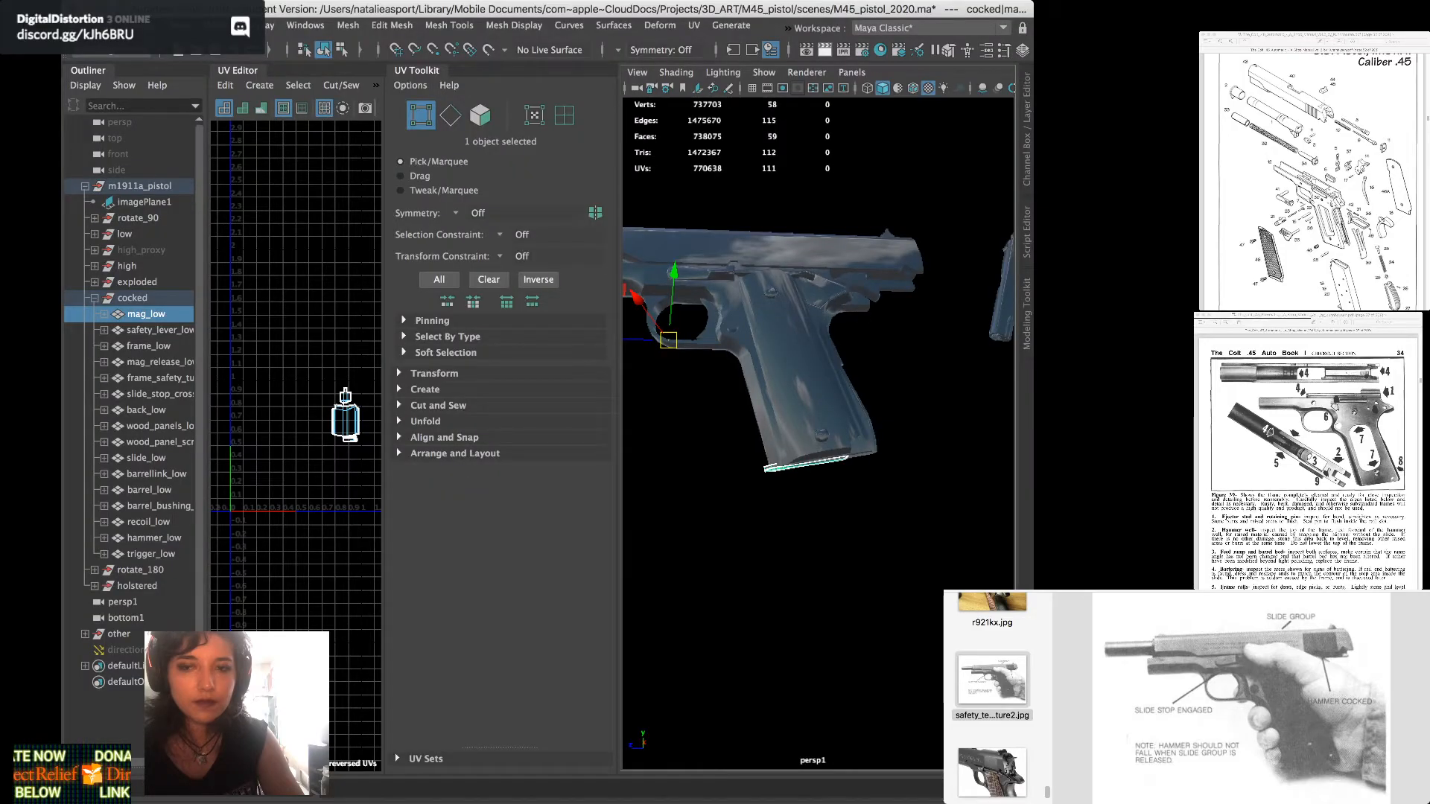
Reposition the cocked magazine's pivot in the side wireframe view, aligning its axis with the magazine's slanted front edge
key("space")
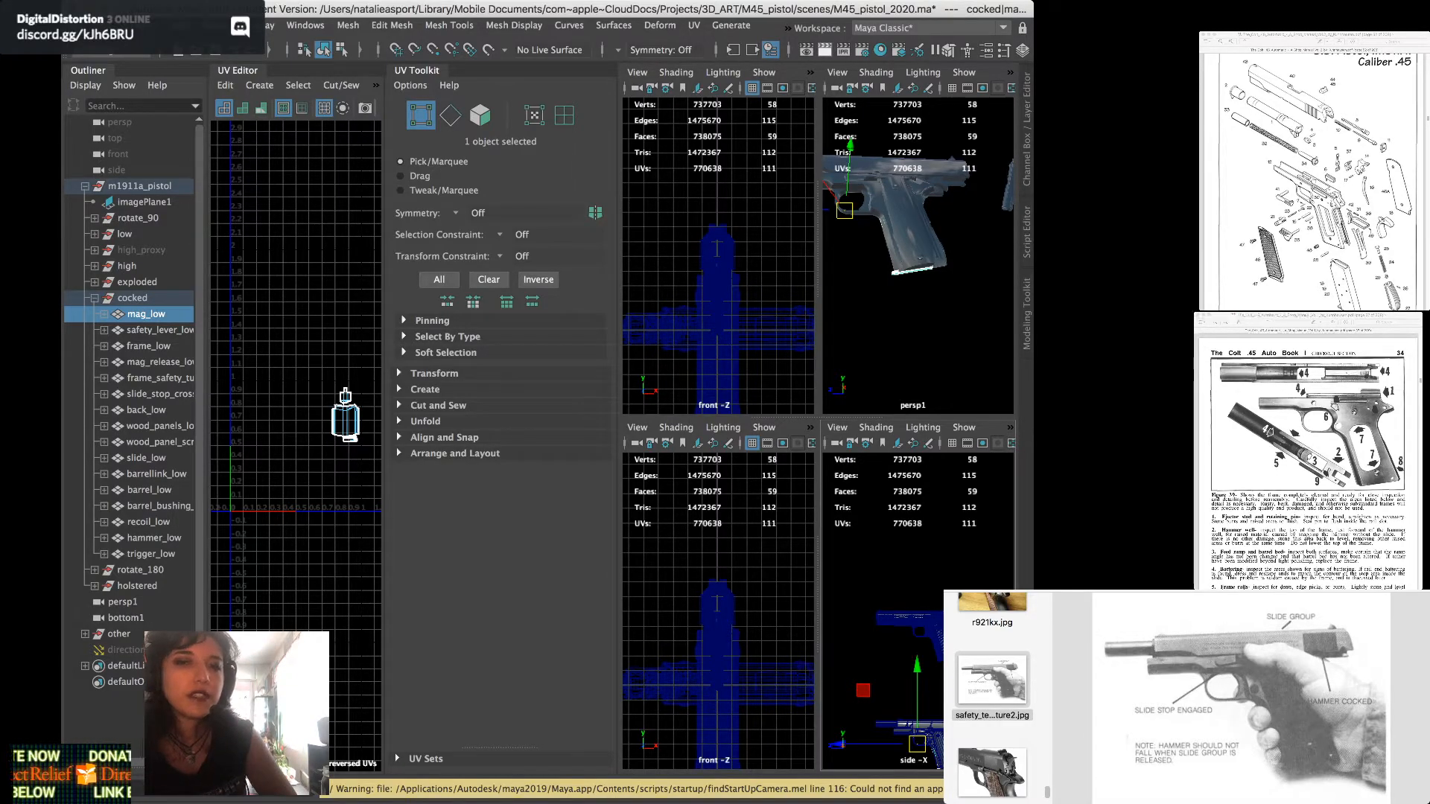
key("space")
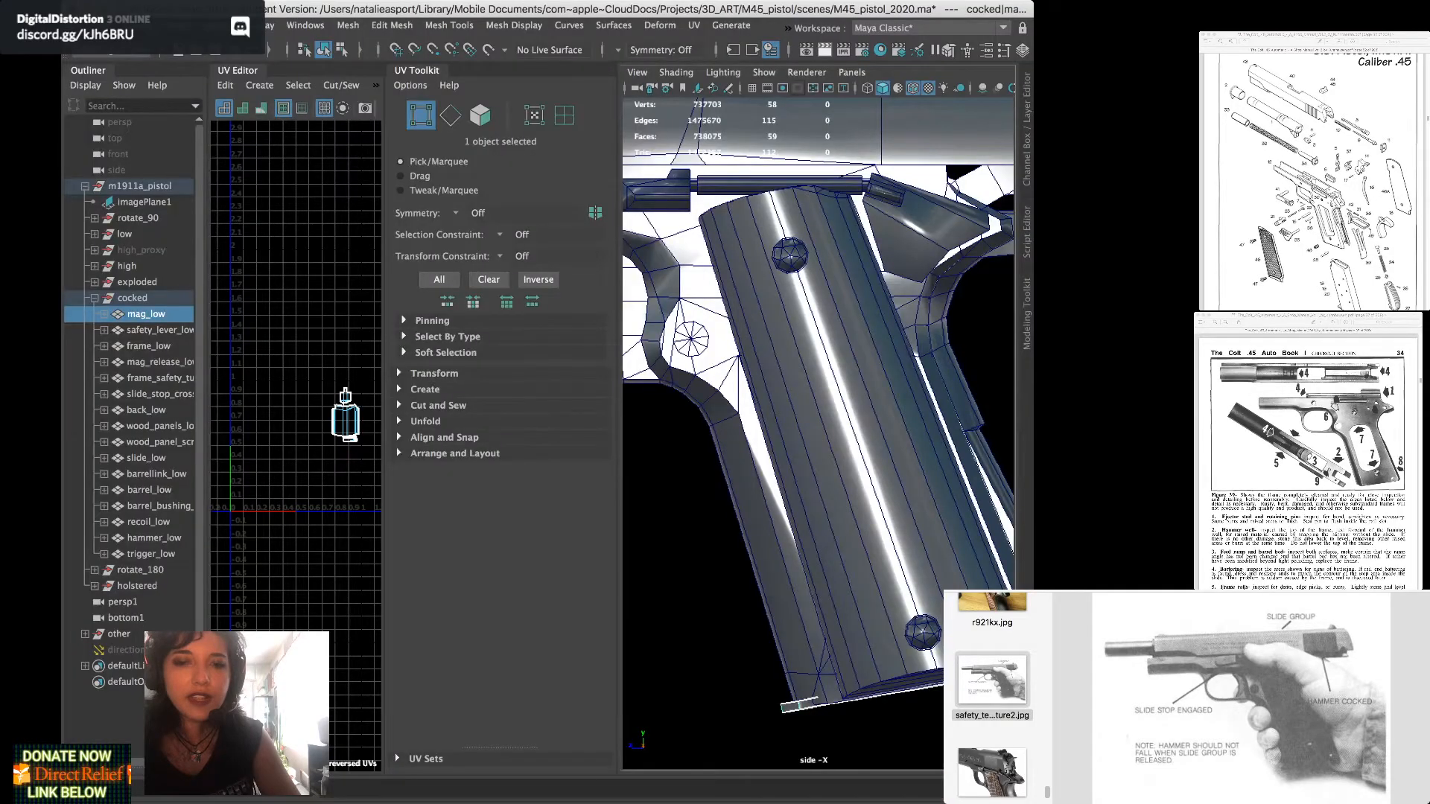
middle_click_drag(820, 447, 780, 395, "alt")
scroll(818, 434, "down", 1)
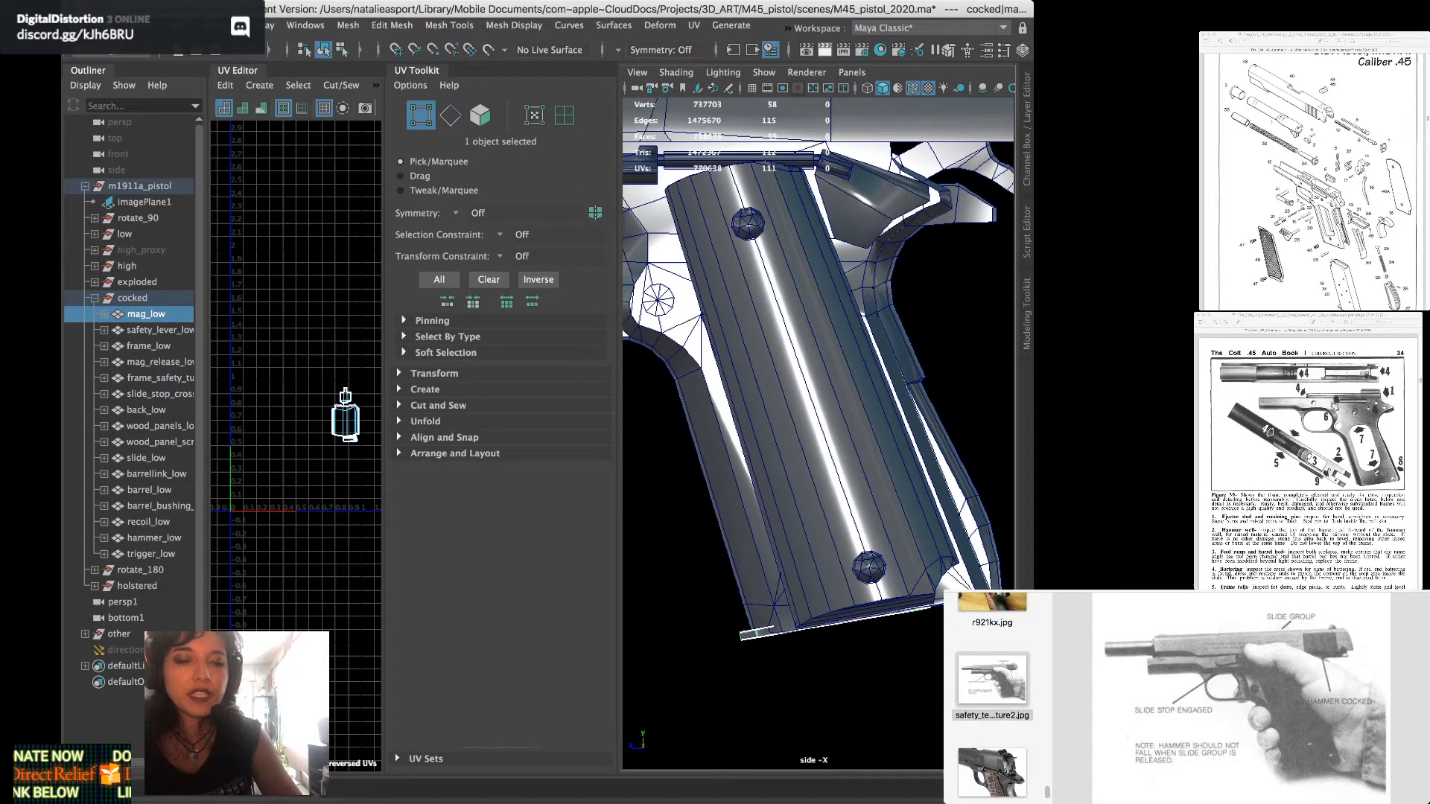
scroll(818, 433, "down", 1)
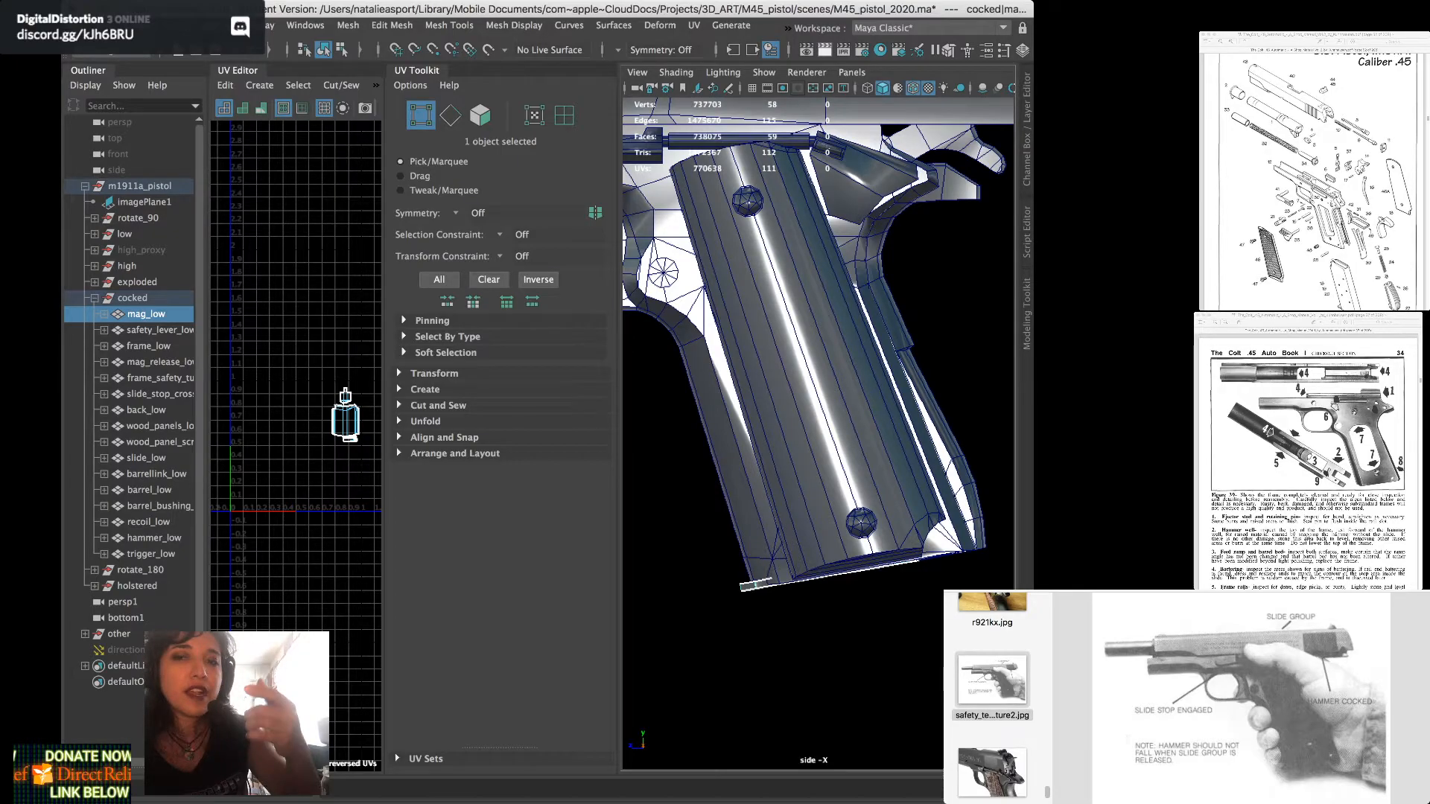
key("4")
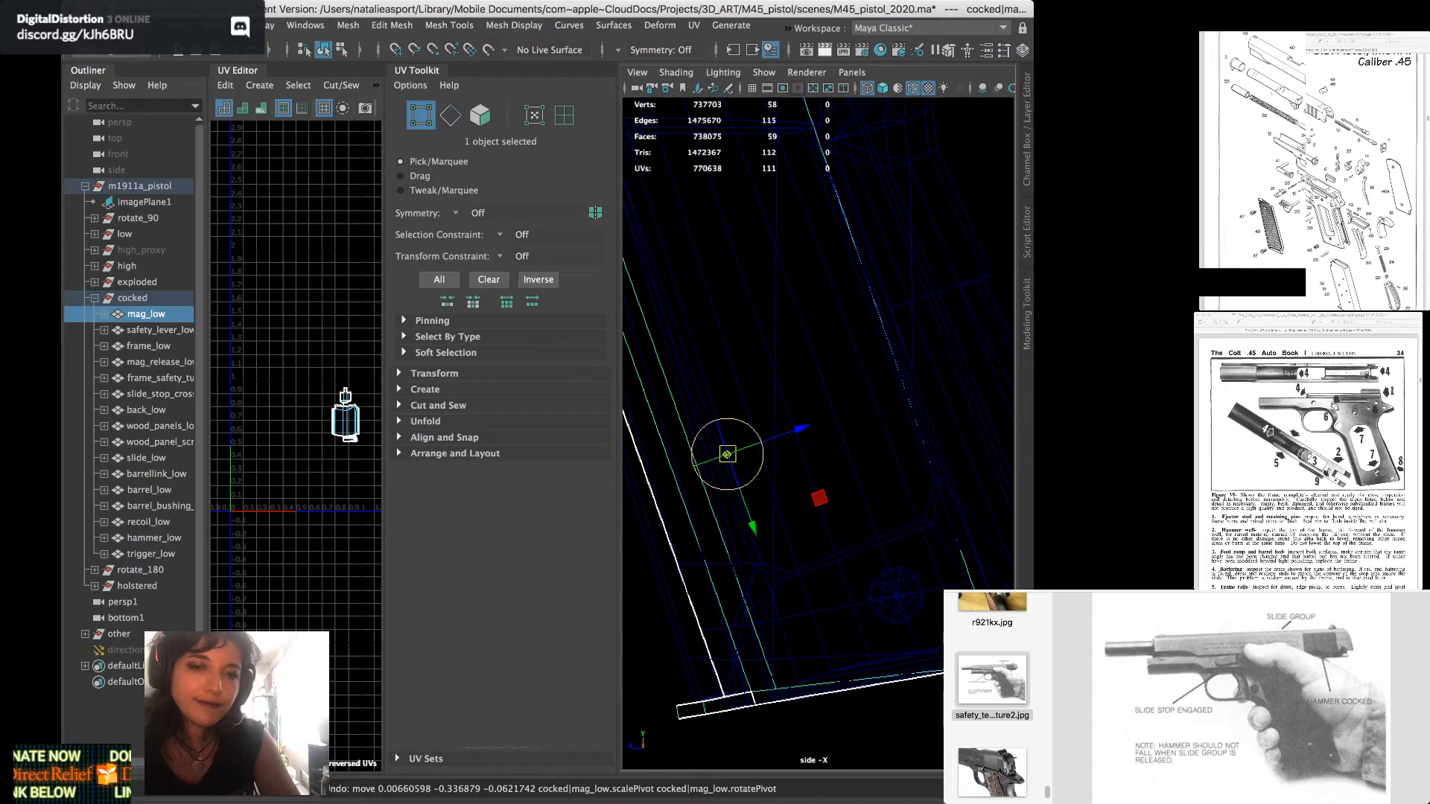
left_click(688, 498)
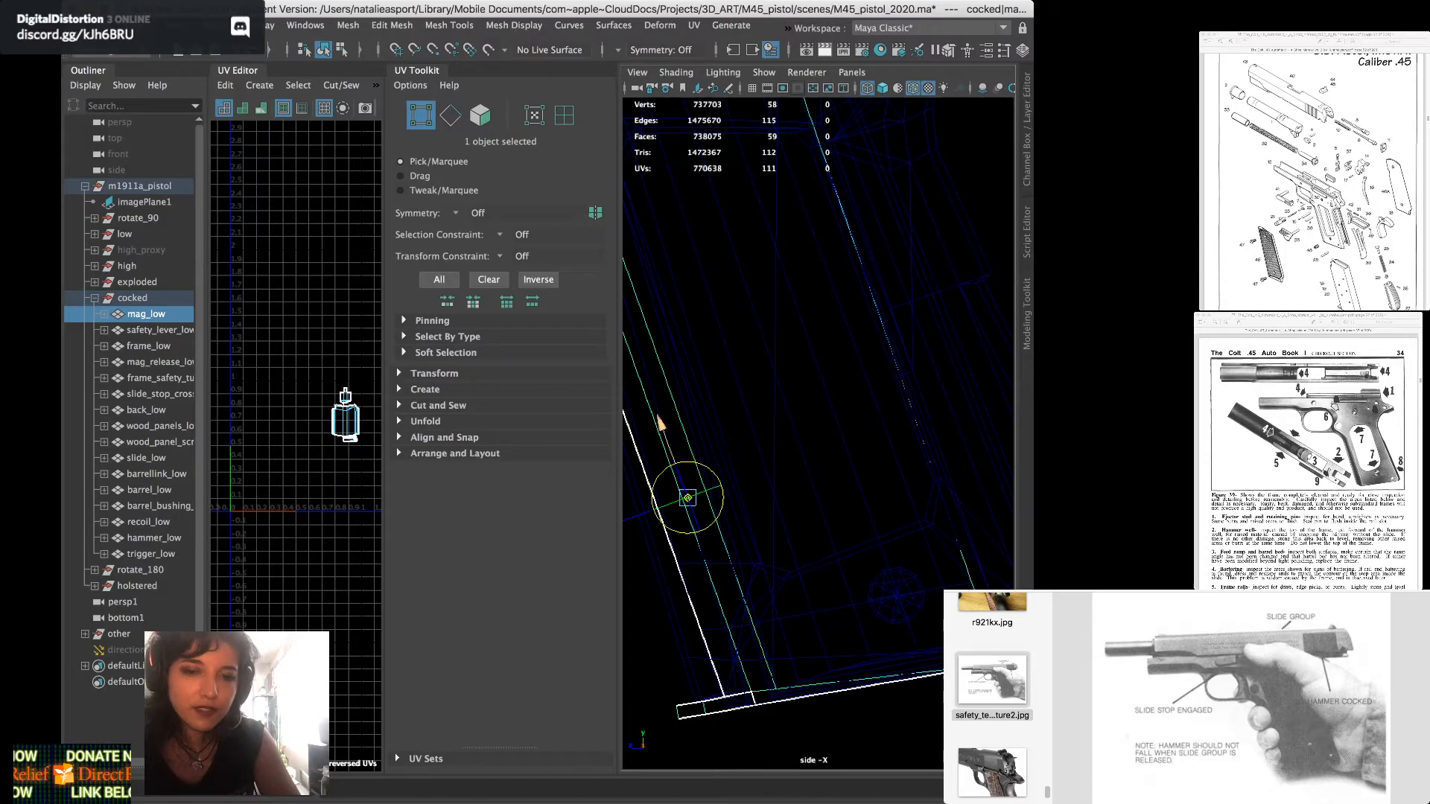
Slide the cocked pistol's magazine down along its slanted axis so its lower end protrudes from the grip, and save the scene
key("space")
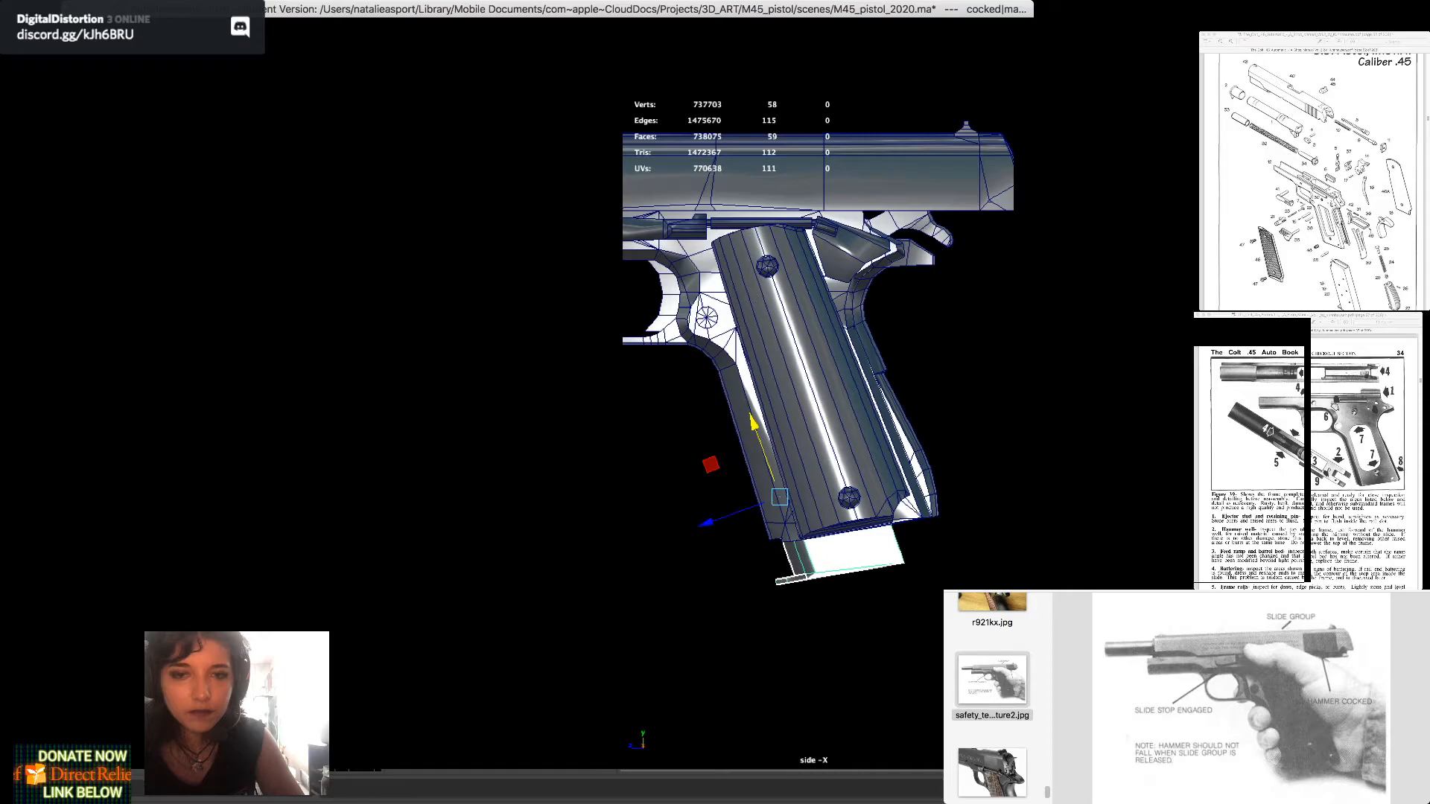
left_click_drag(754, 423, 778, 489)
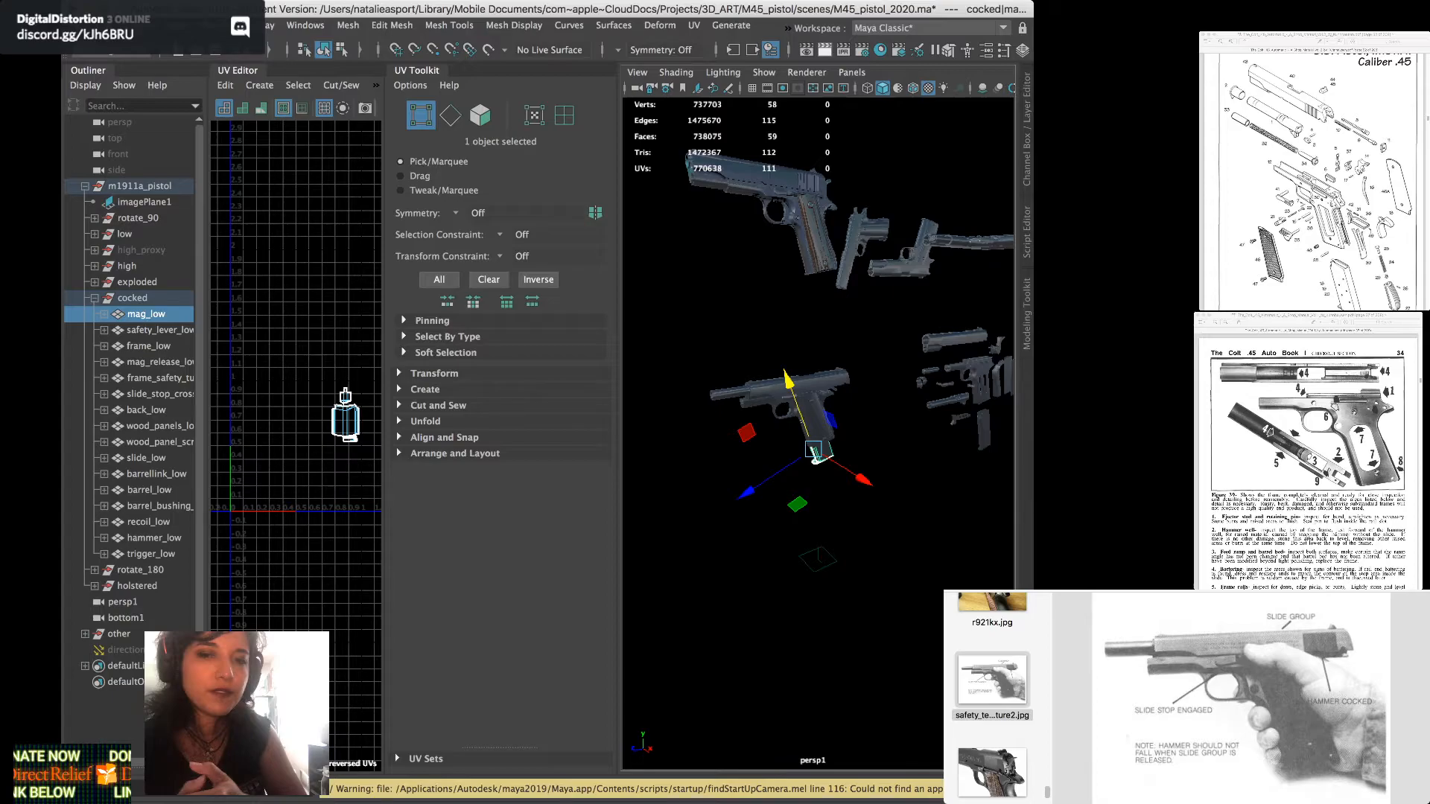
key("super+s")
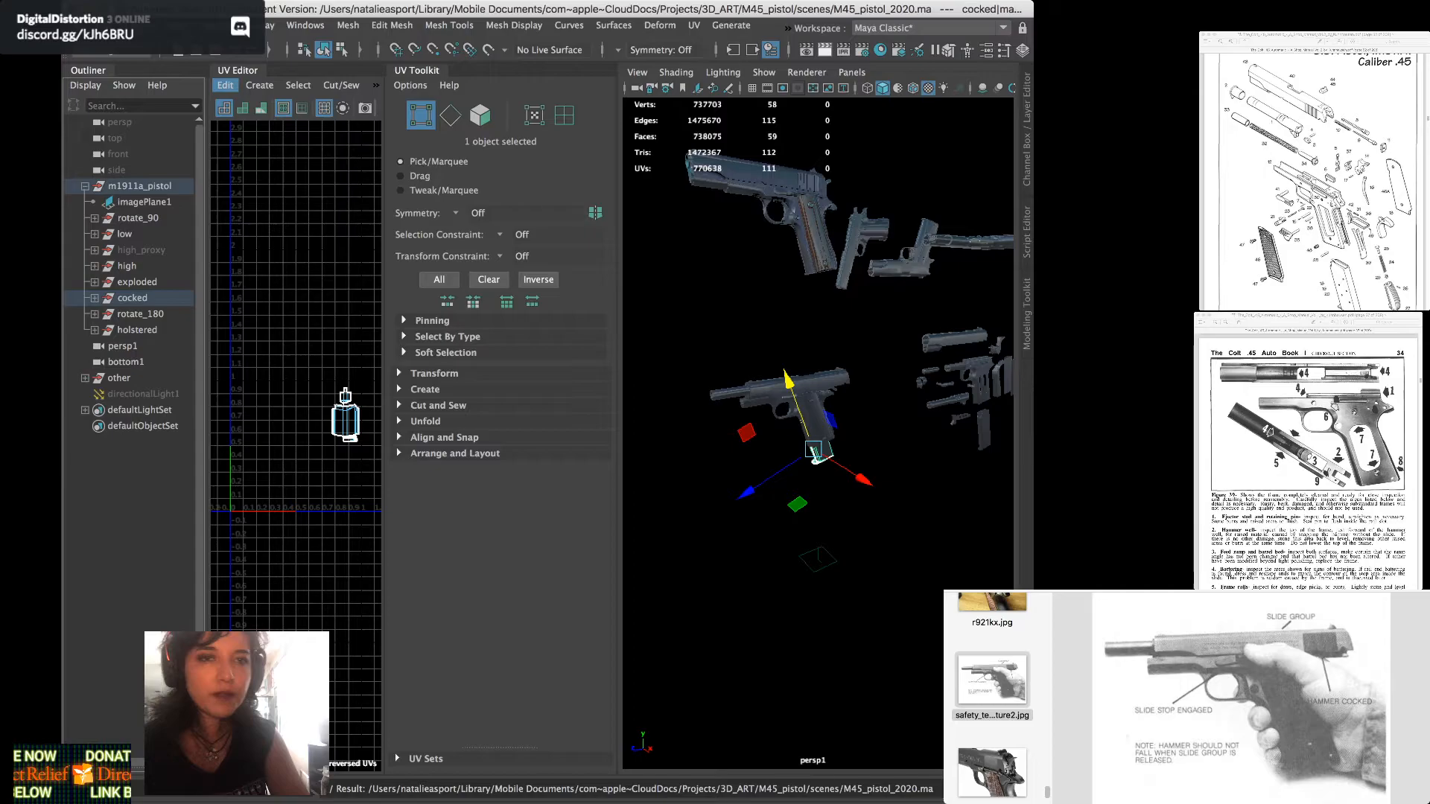
Select the rotate_90 pistol group and reorder it to sit directly between cocked and rotate_180 in the Outliner
left_click(969, 241)
key("ctrl+space")
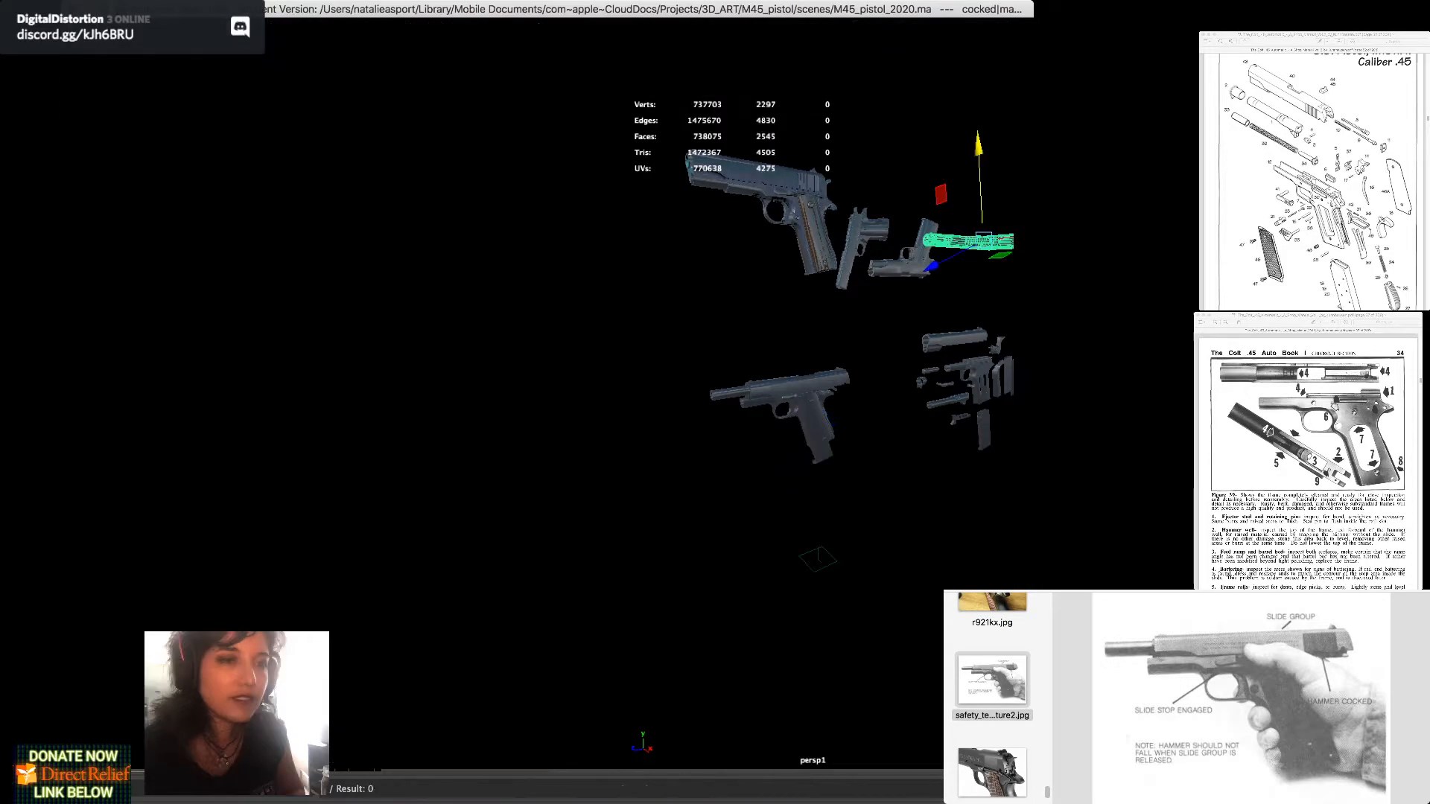
key("ctrl+space")
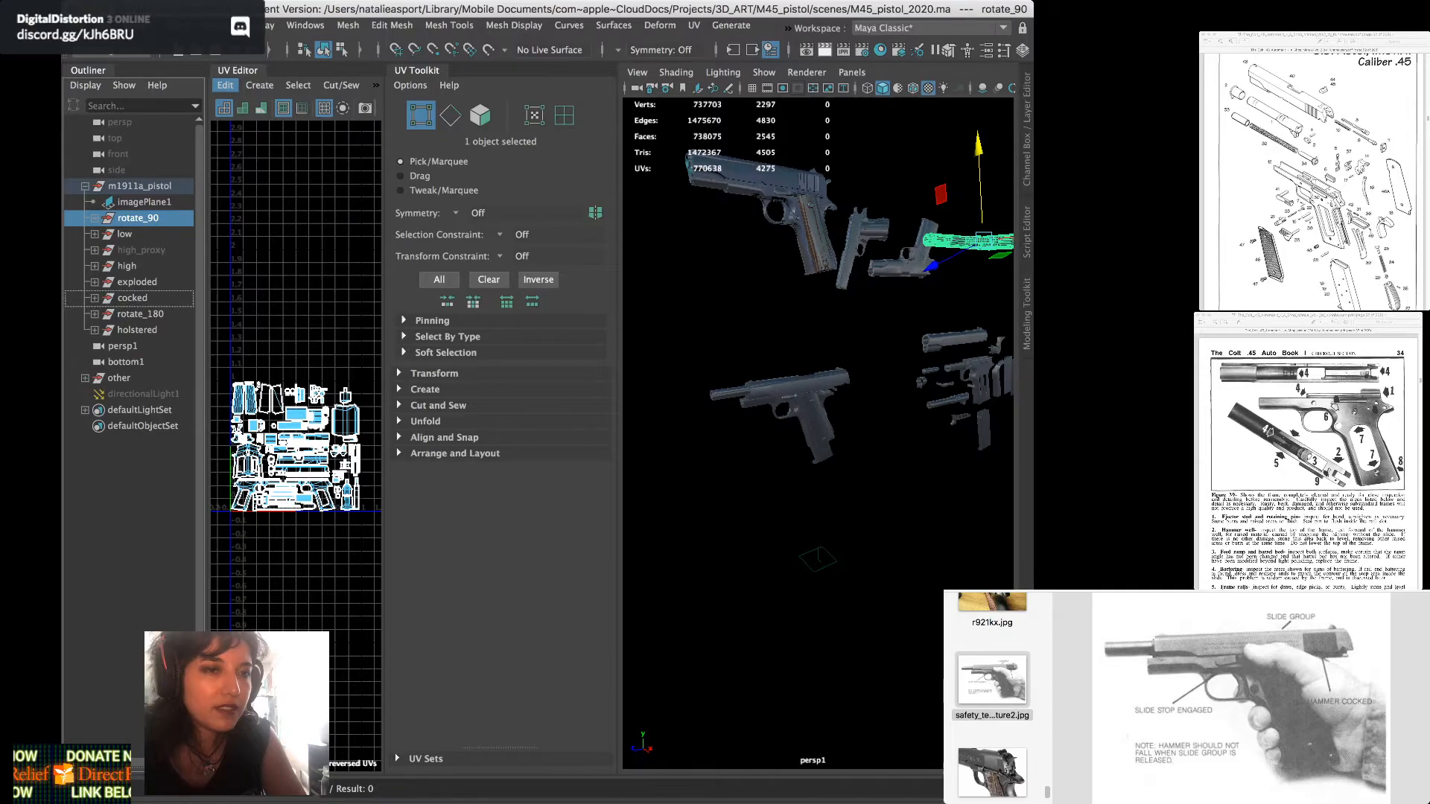
middle_click_drag(138, 218, 133, 305)
Move the exploded group down below the cocked pistol and set its Translate Y to -0.7
left_click(137, 266)
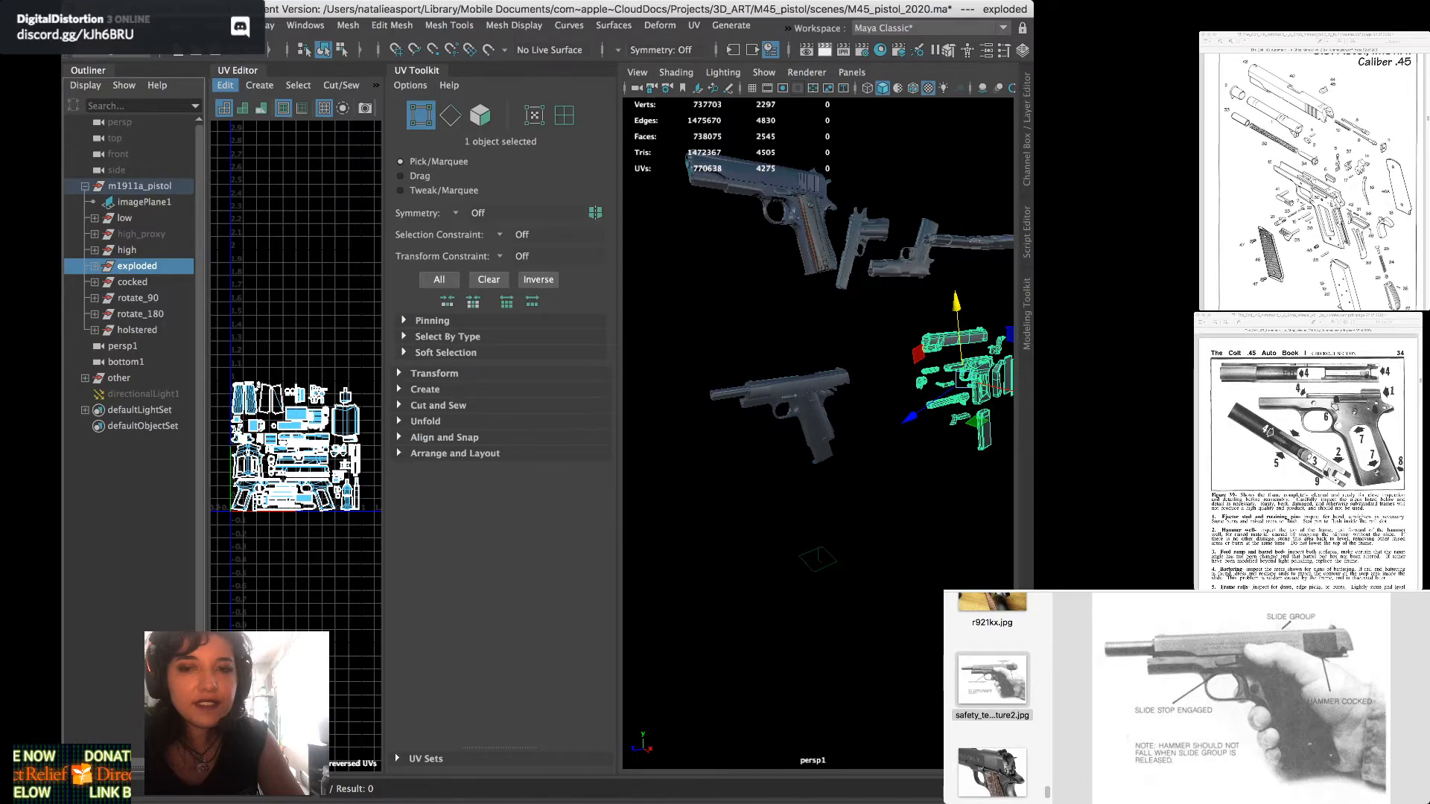
left_click_drag(842, 447, 789, 424, "alt")
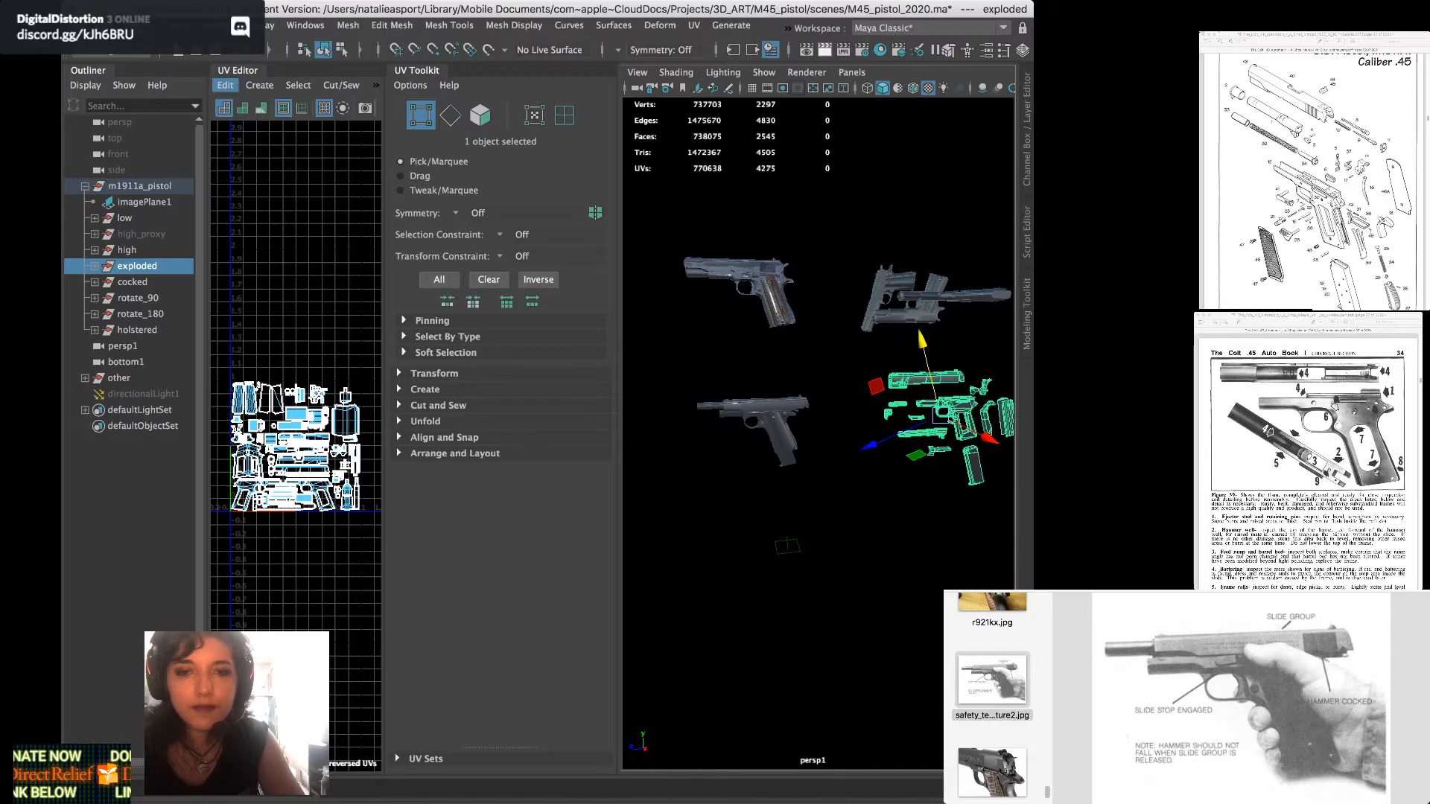
left_click_drag(897, 440, 877, 445, "alt")
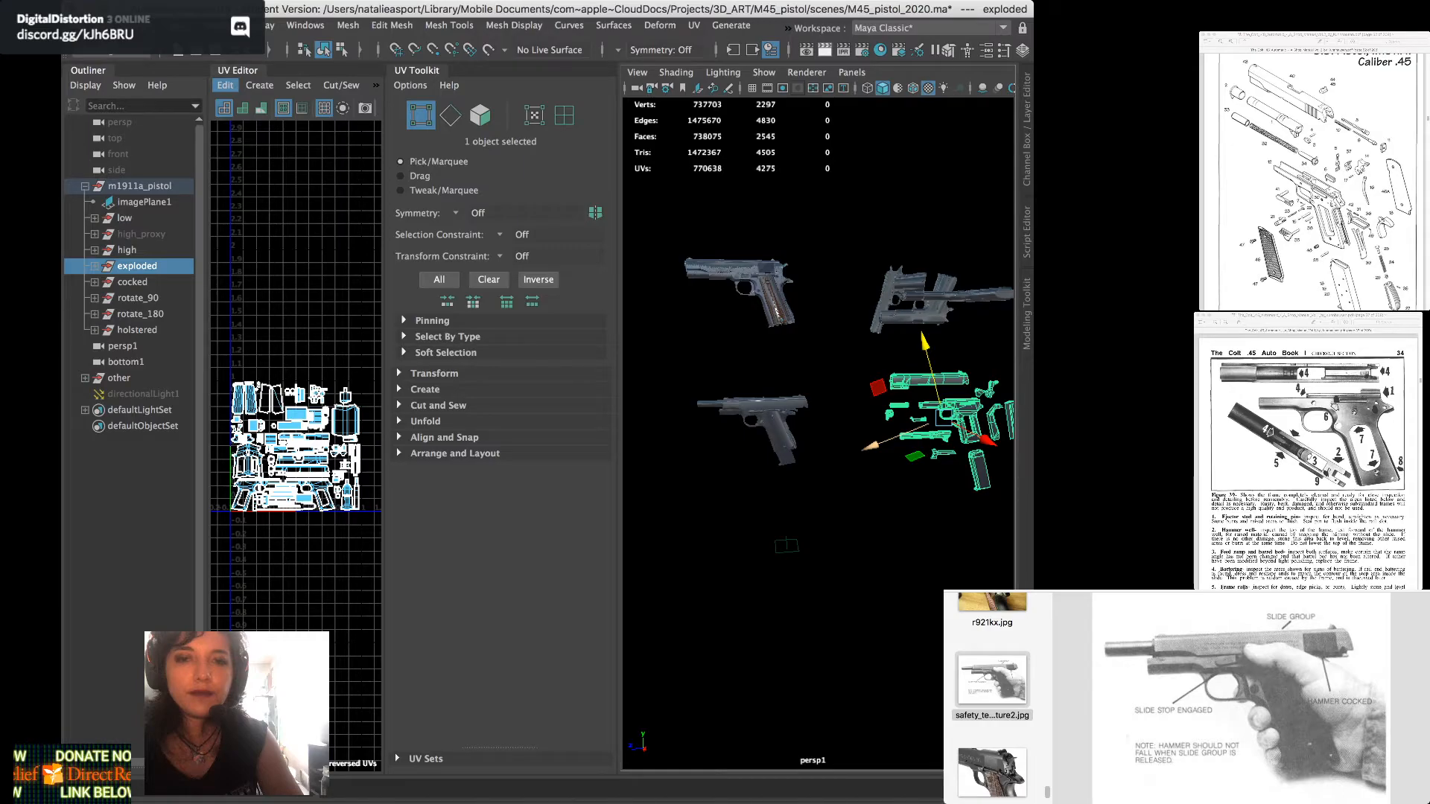
key("w")
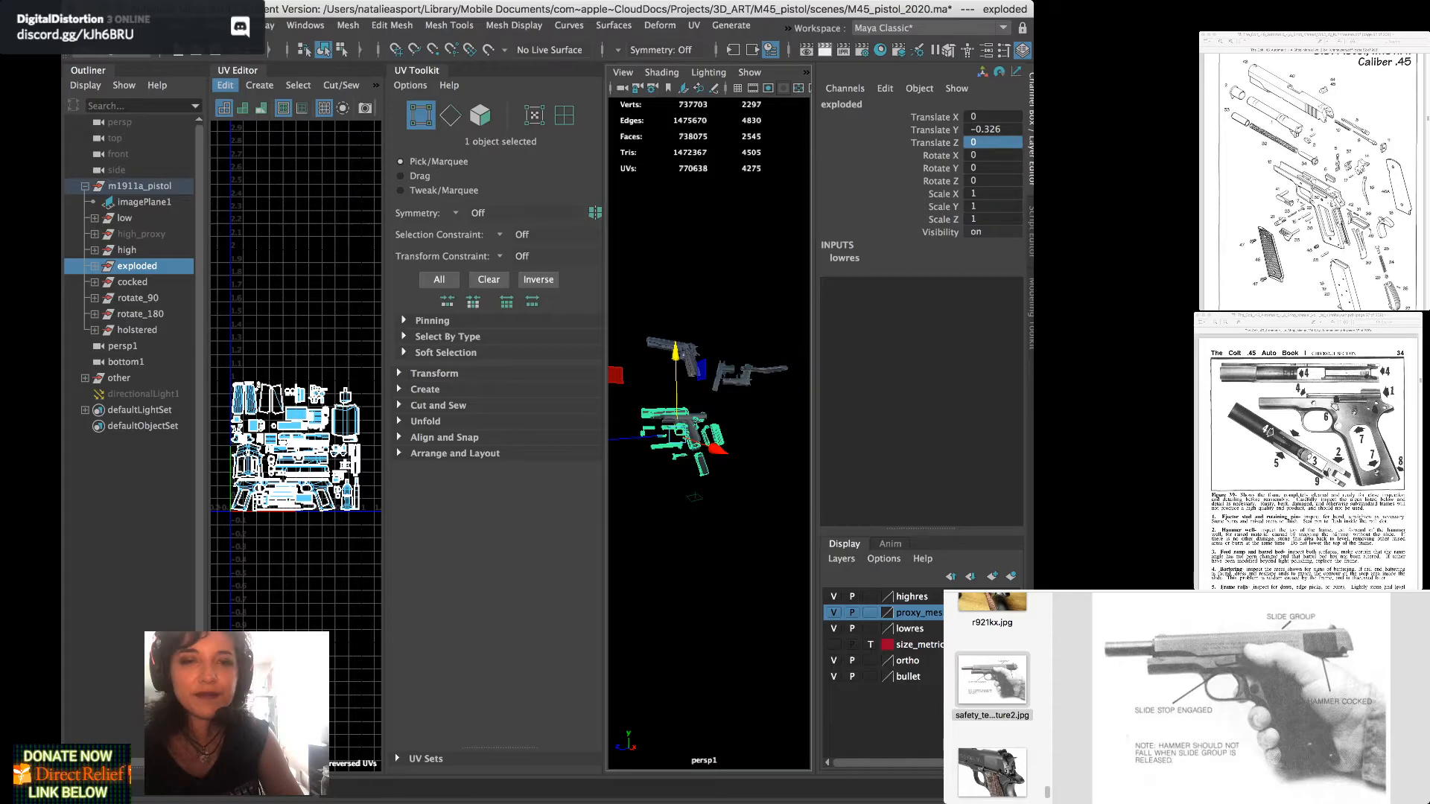
scroll(709, 434, "up", 3)
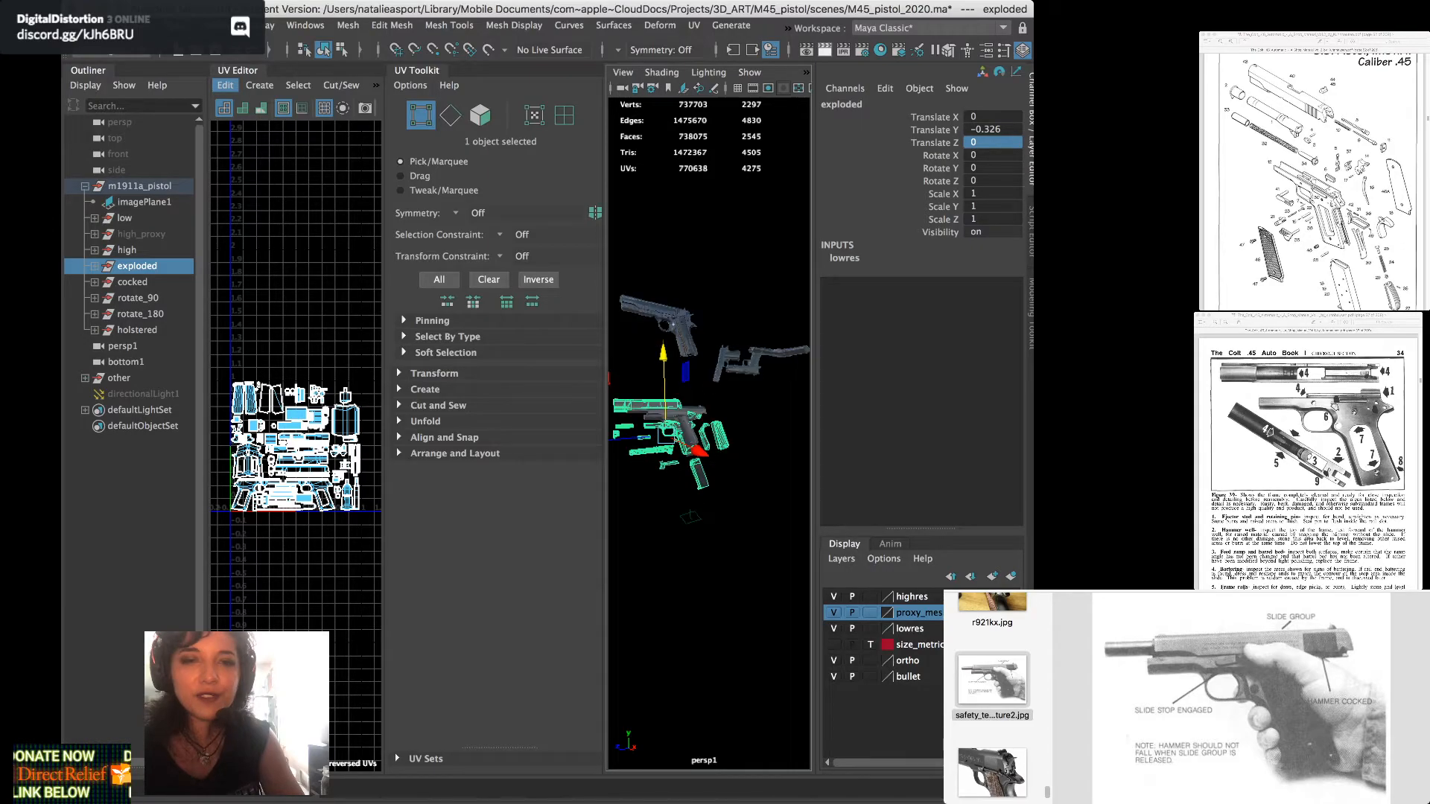
middle_click_drag(673, 324, 711, 300, "alt")
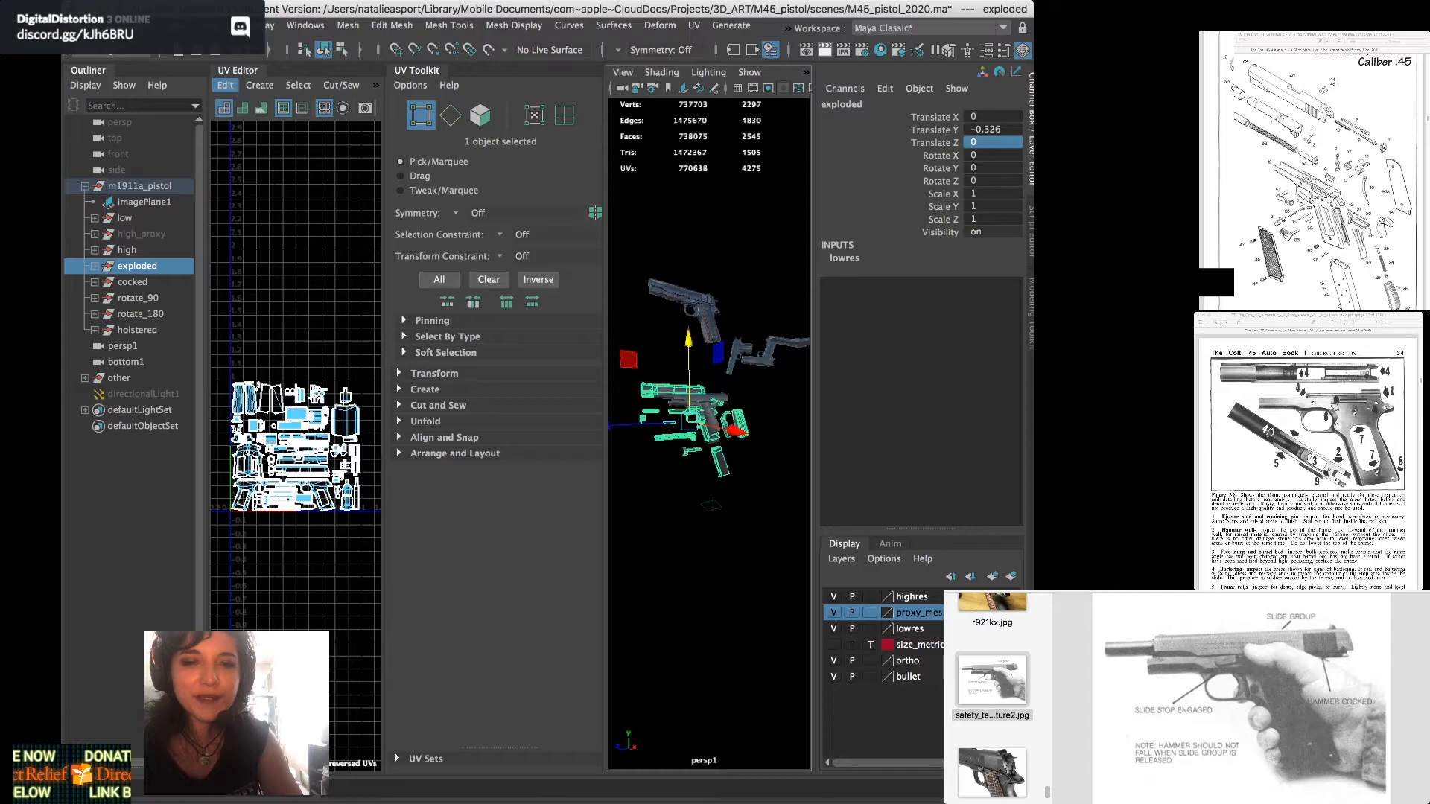
left_click_drag(689, 339, 690, 426)
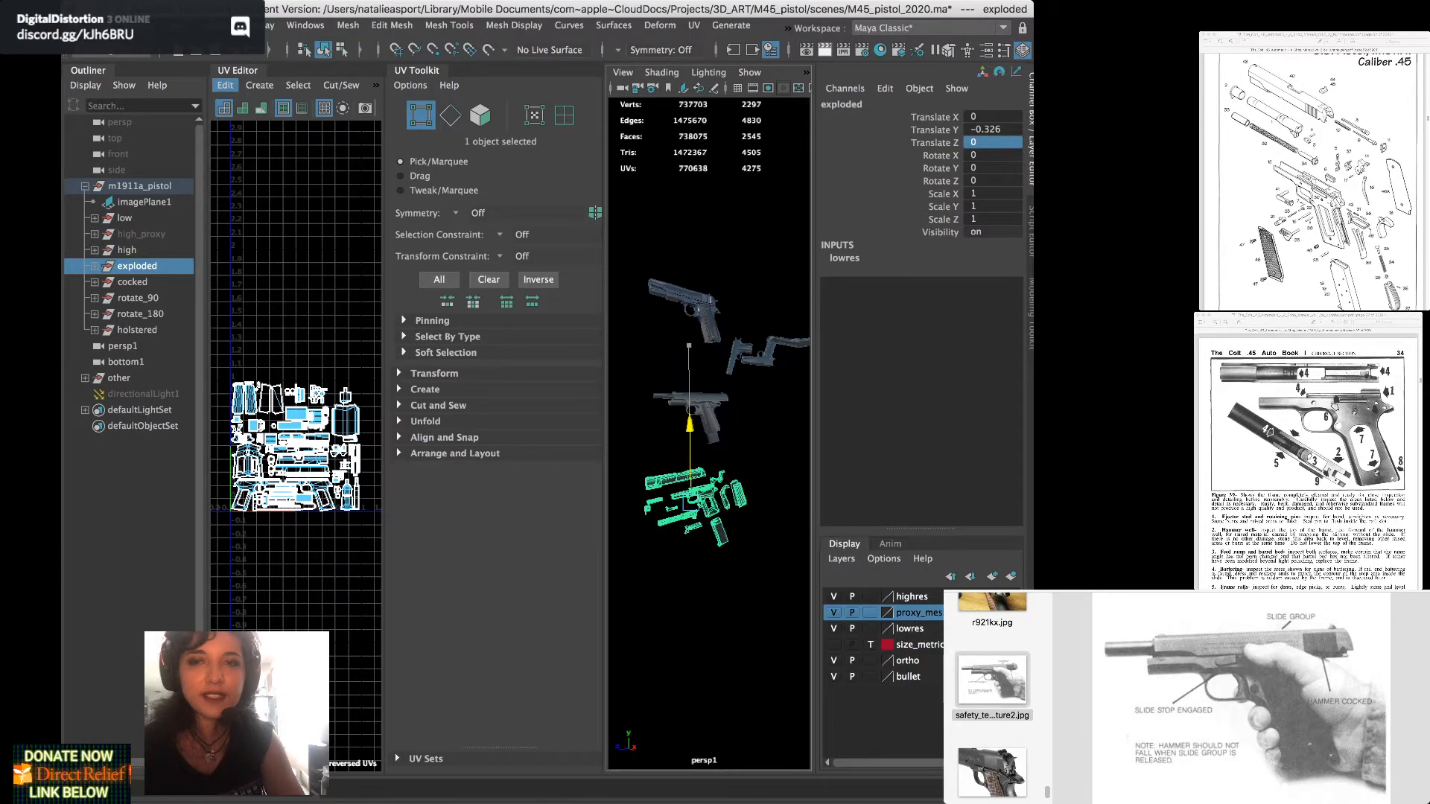
left_click(992, 130)
type("-0.7")
key("Return")
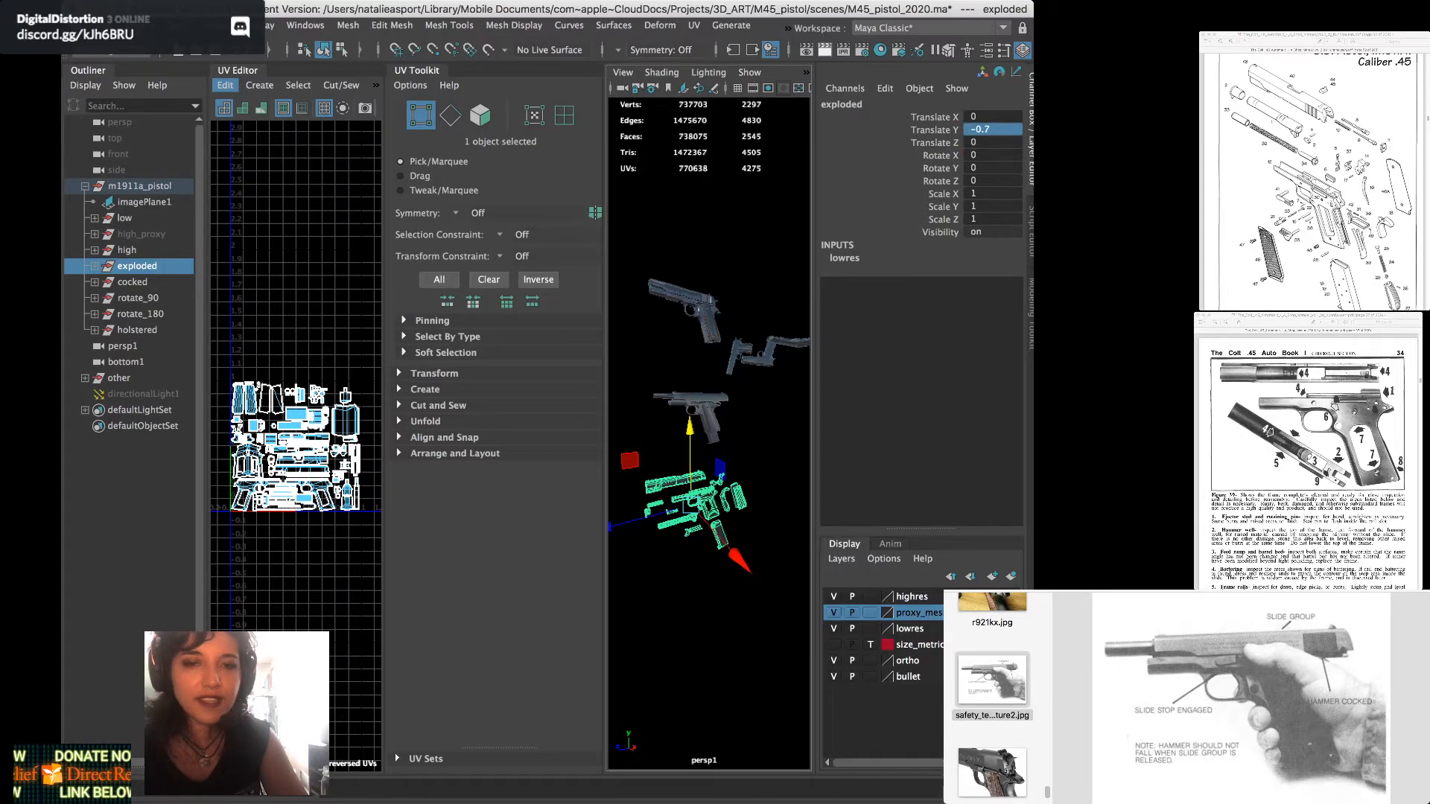
Examine the vertical spacing of the assembled, cocked and exploded pistols from several angles
left_click_drag(734, 477, 654, 472, "alt")
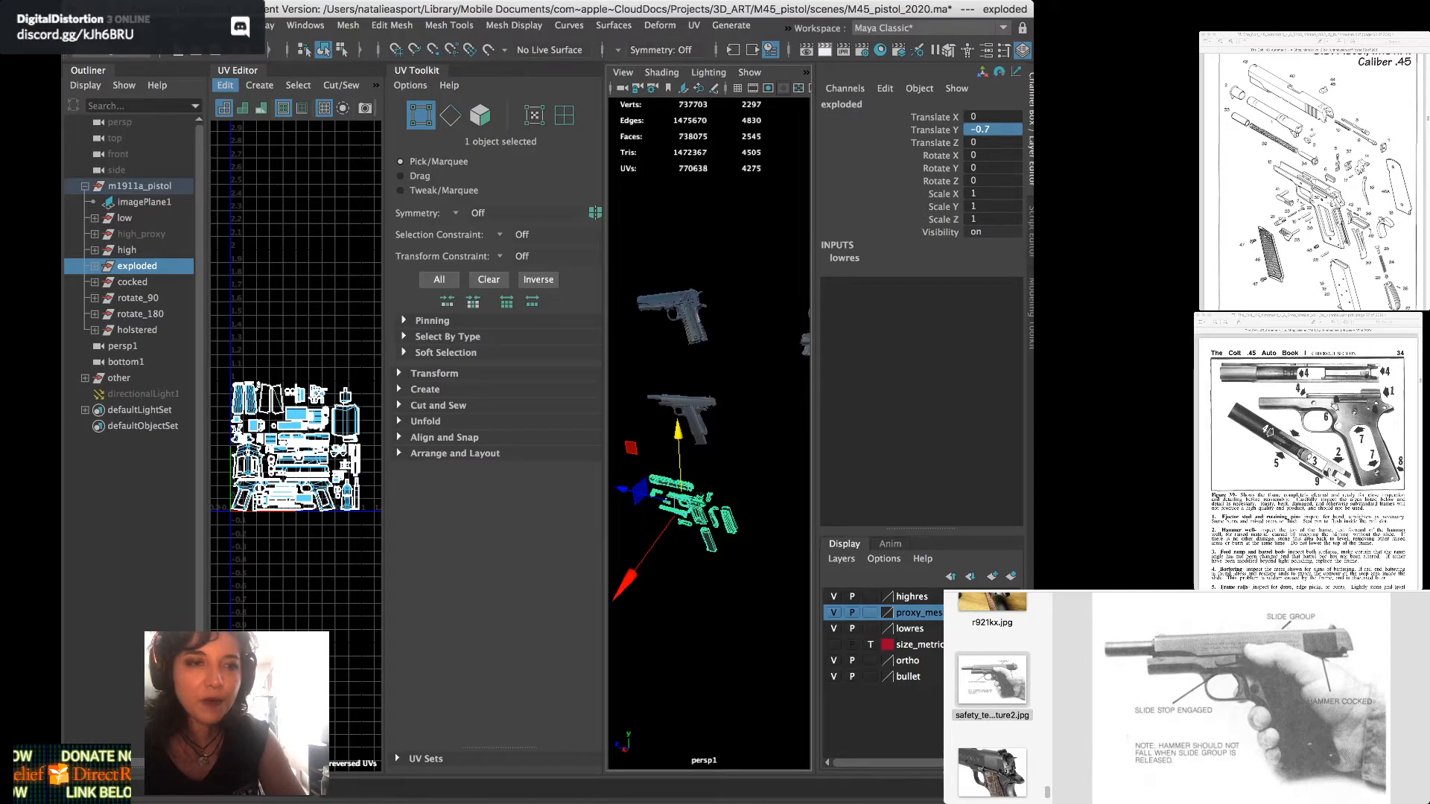
key("ctrl+space")
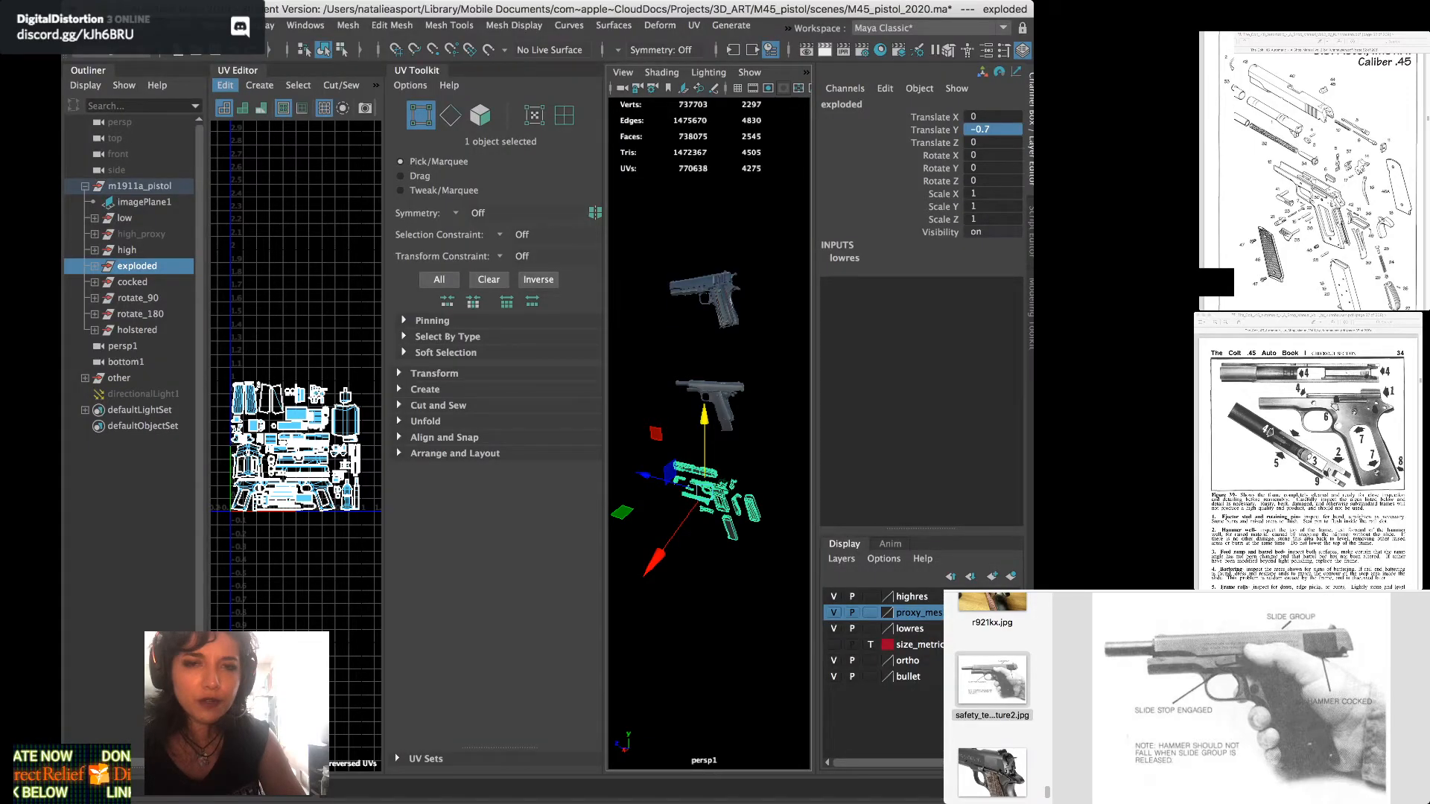
left_click_drag(674, 477, 719, 480, "alt")
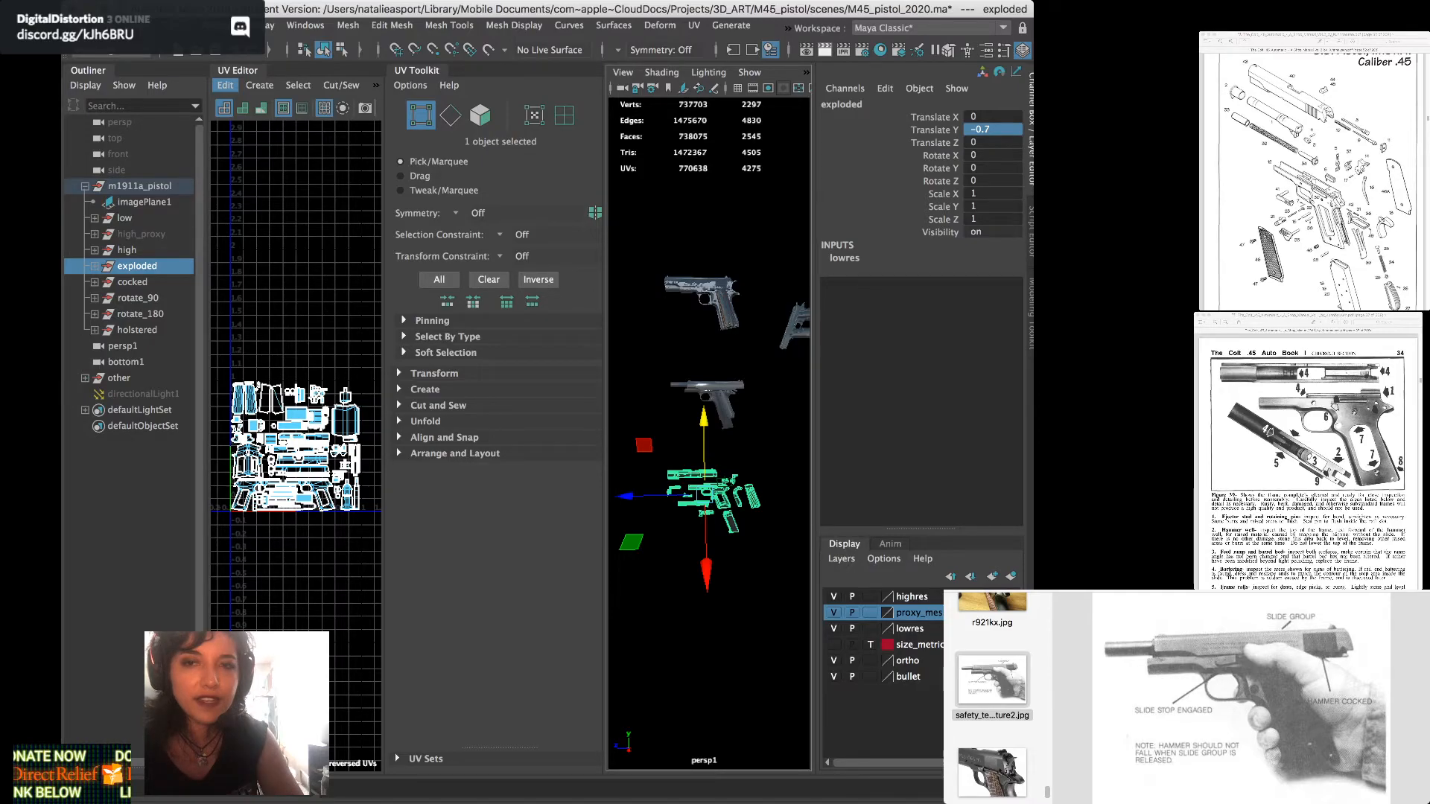
left_click_drag(704, 480, 716, 479, "alt")
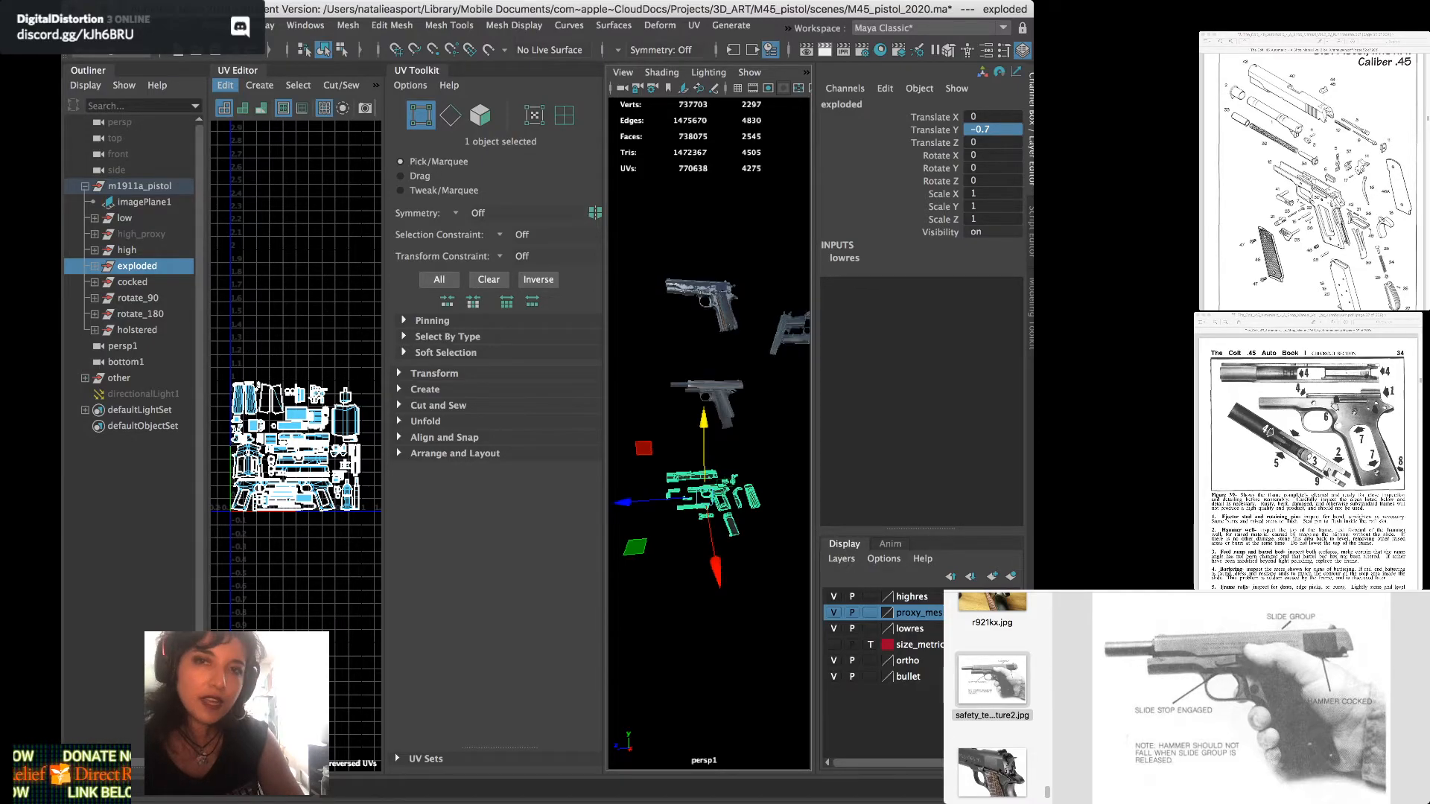
key("ctrl+space")
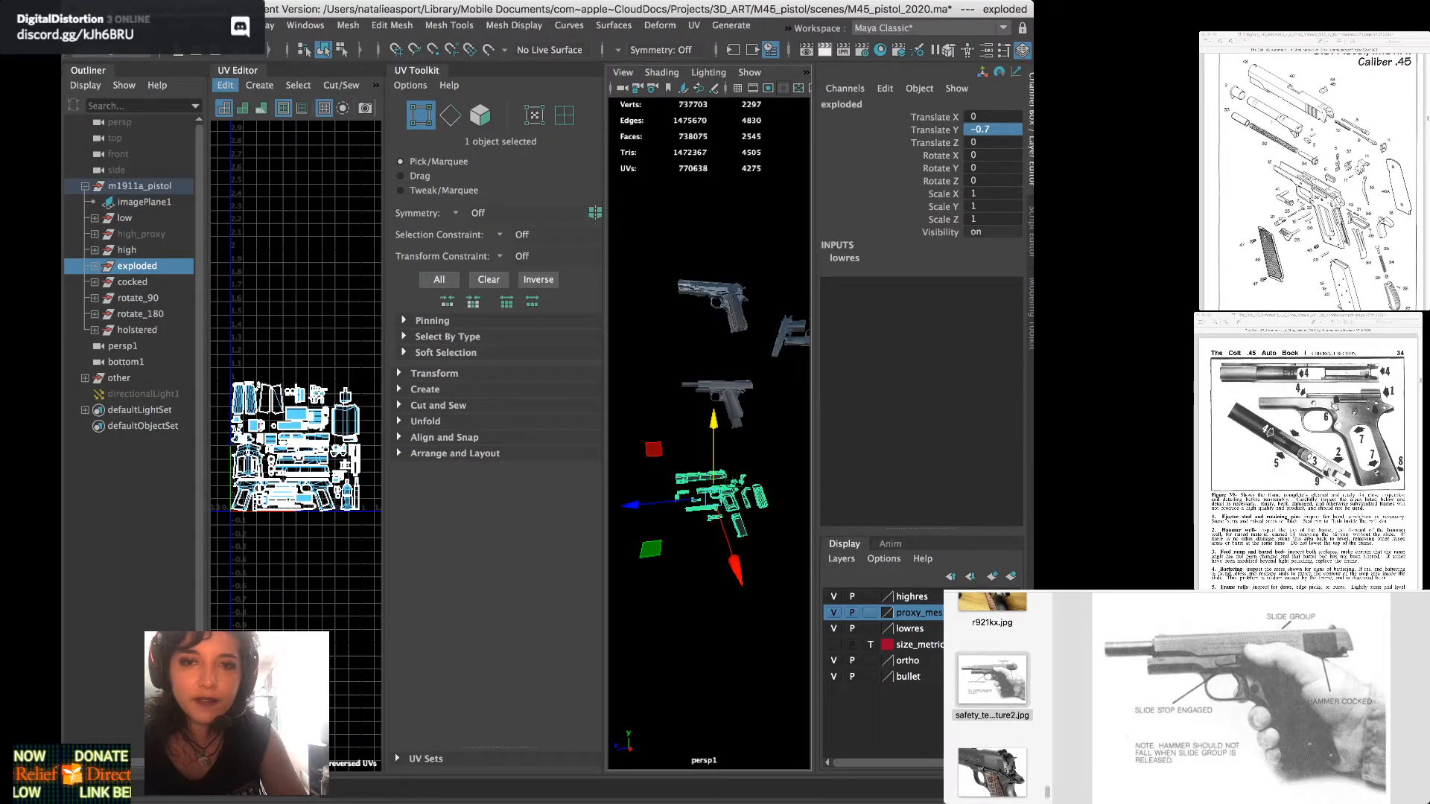
left_click_drag(707, 446, 752, 461, "alt")
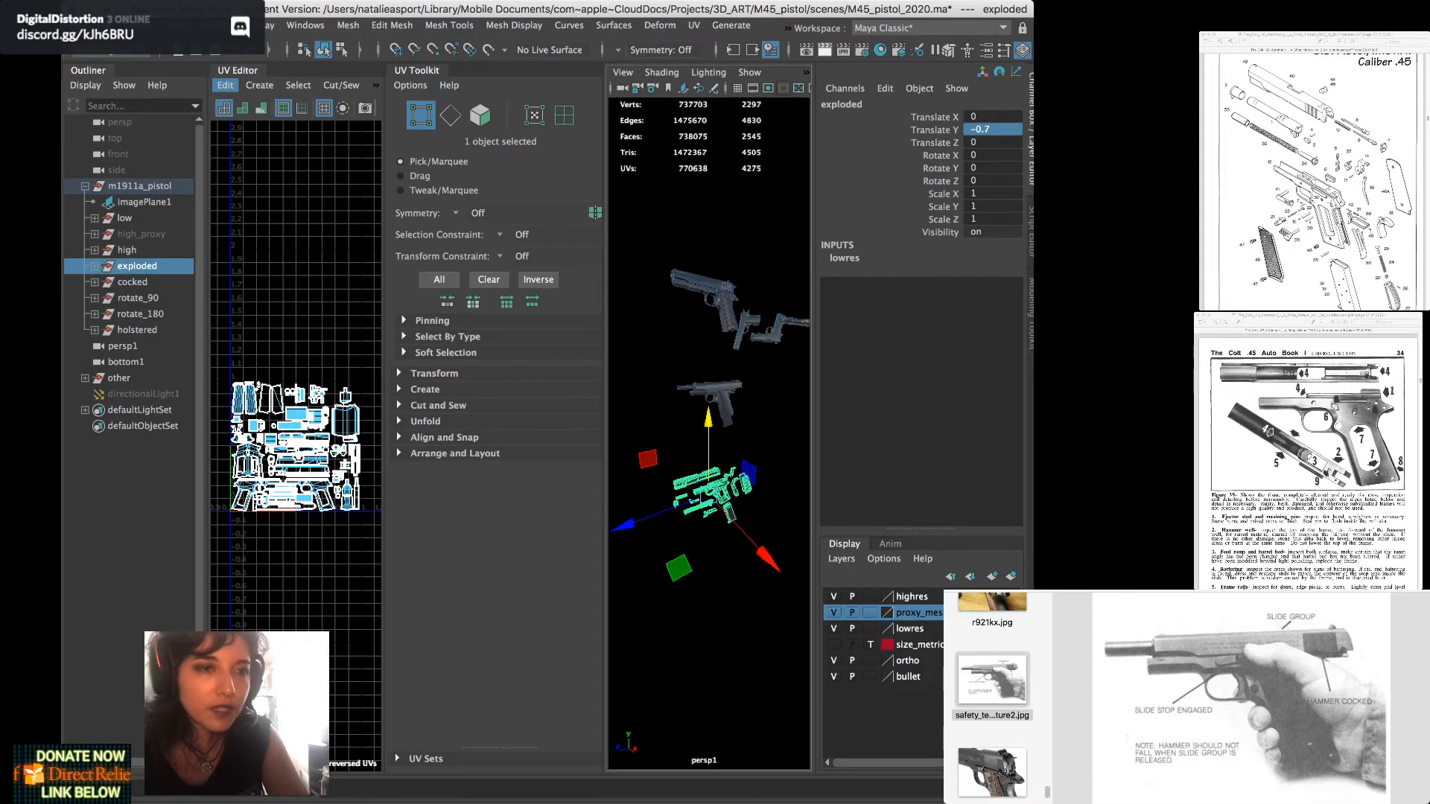
left_click_drag(751, 461, 742, 460, "alt")
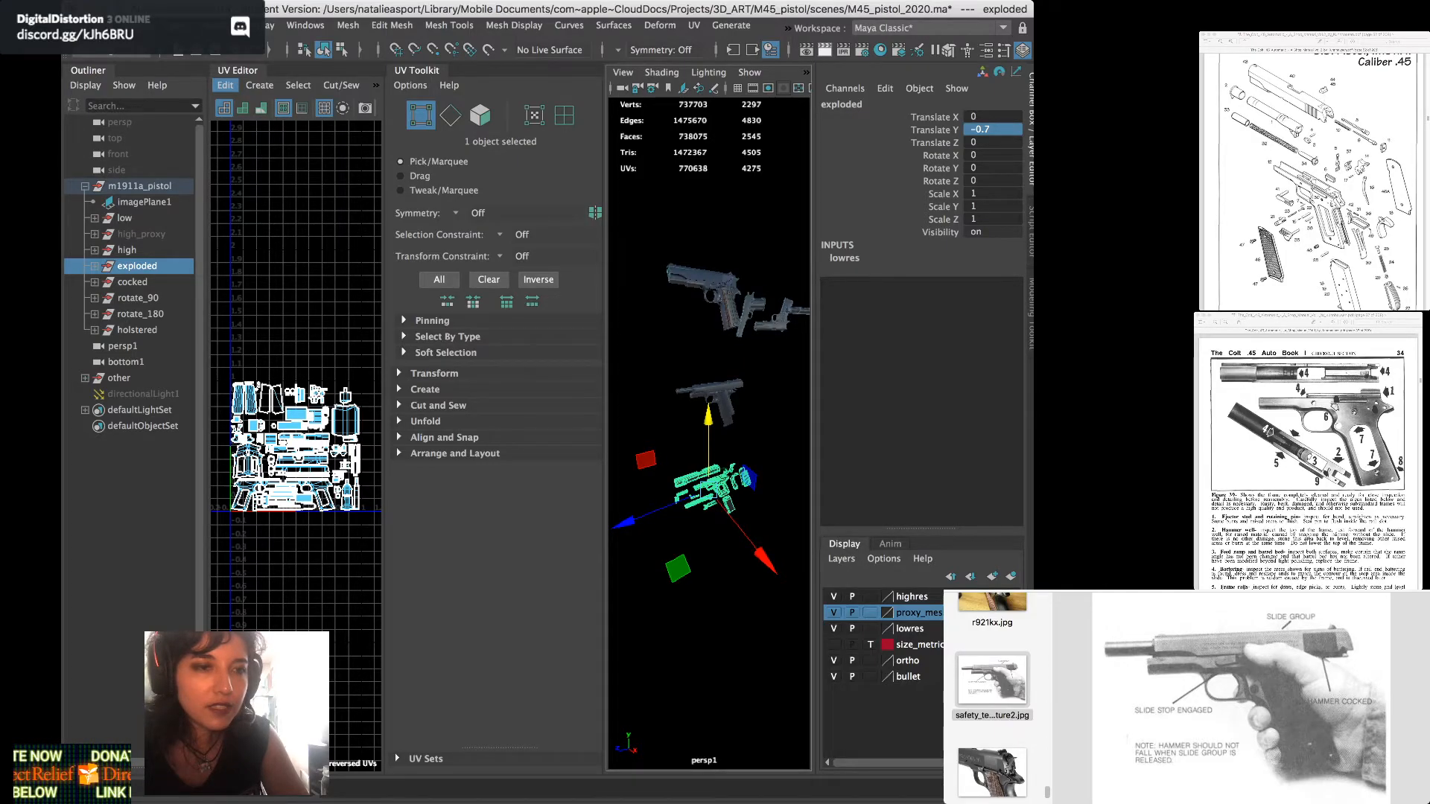
Expand the duplicate pistol groups and select every part of the cocked group, from mag_low through trigger_low
left_click(133, 282)
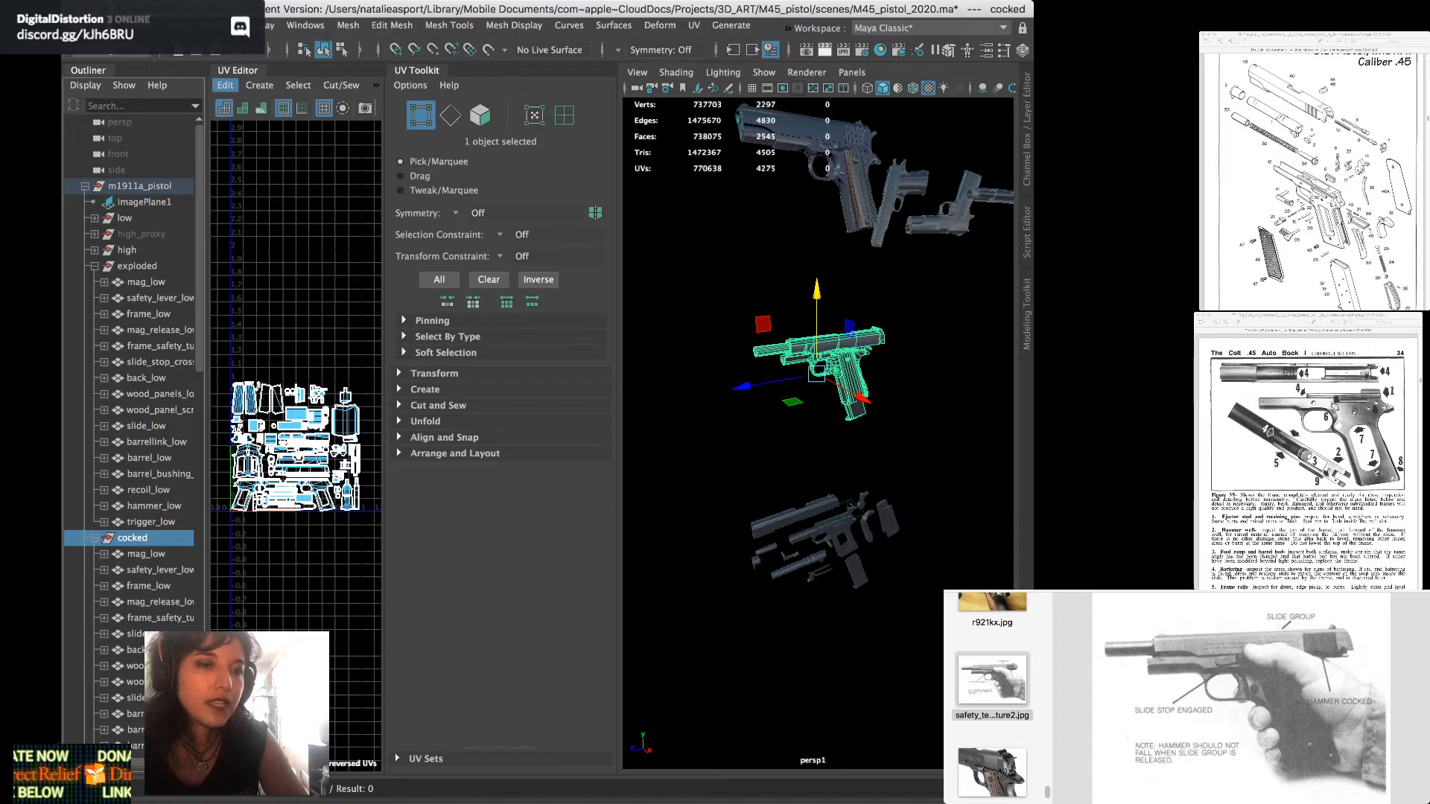
scroll(134, 417, "down", 5)
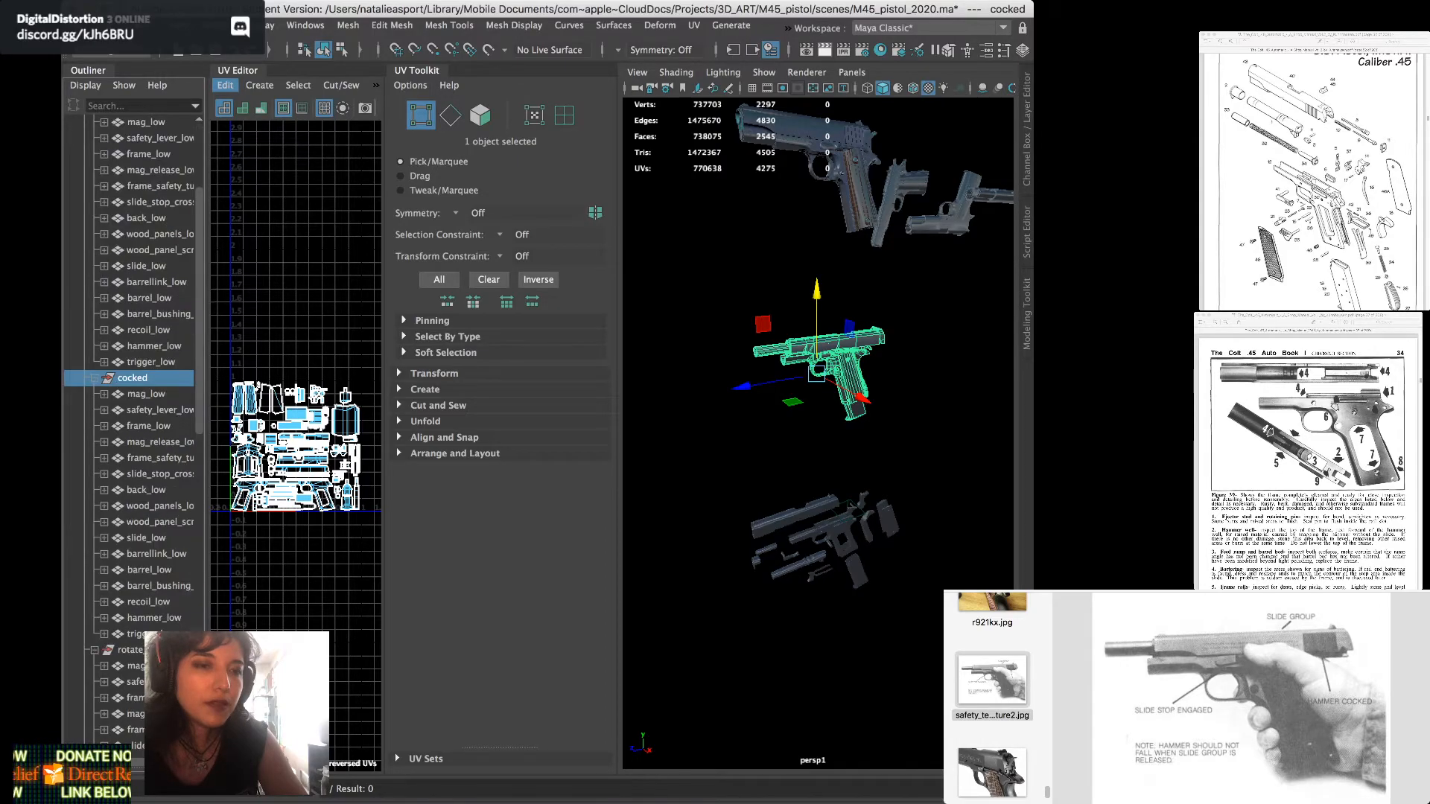
scroll(141, 365, "down", 1)
left_click(146, 362)
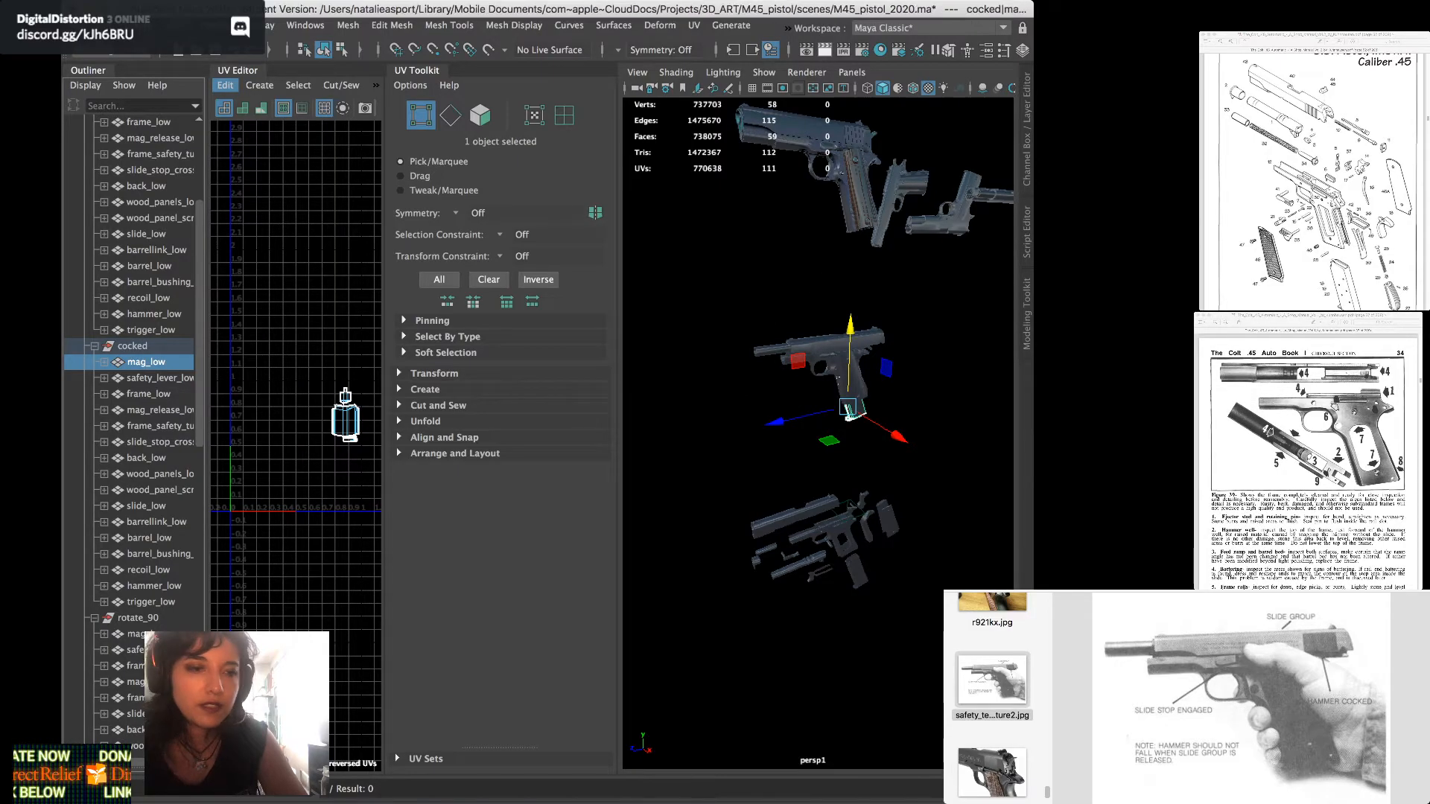
left_click(151, 602, "shift")
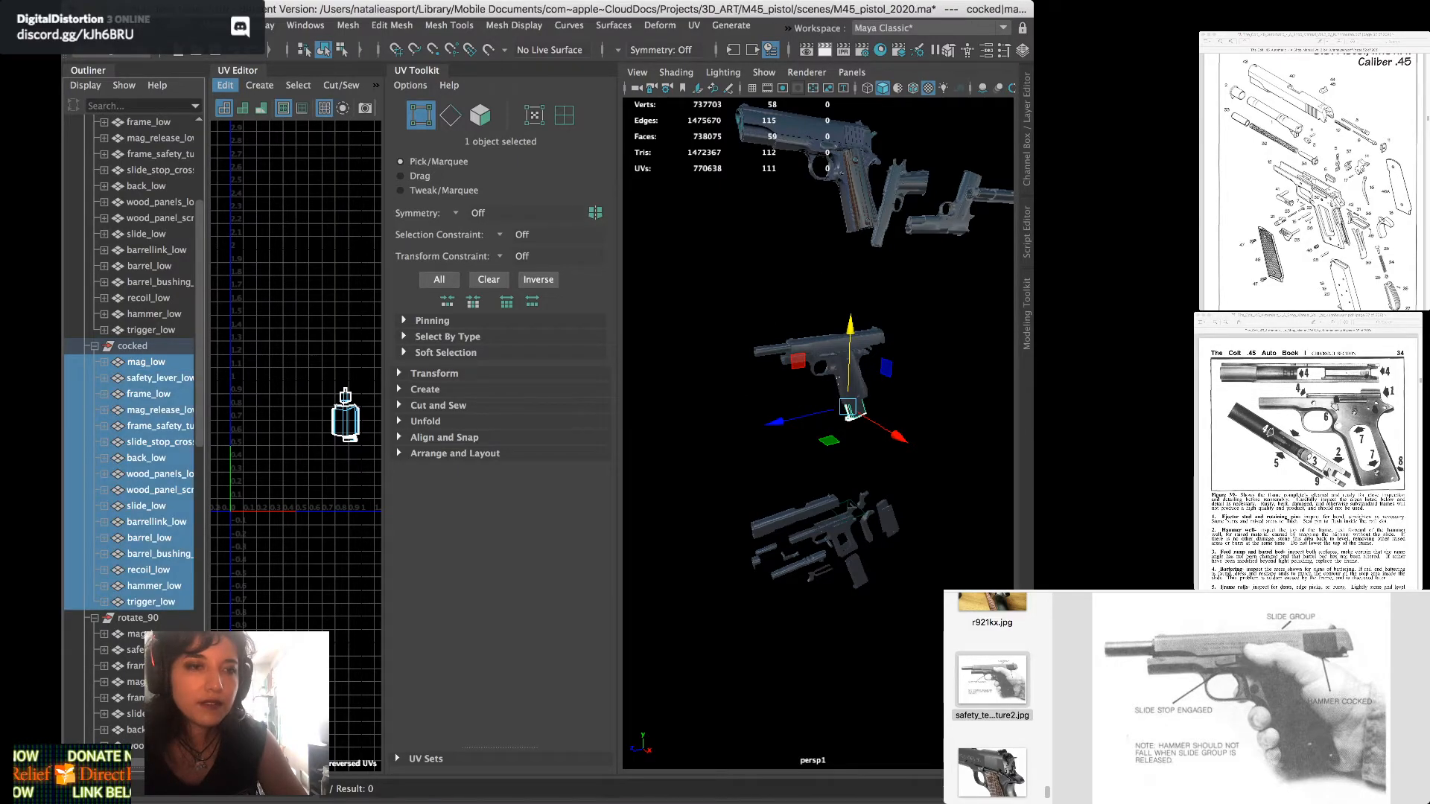
Add all parts of the rotate_90, rotate_180 and holstered groups to the selection
scroll(134, 365, "down", 8)
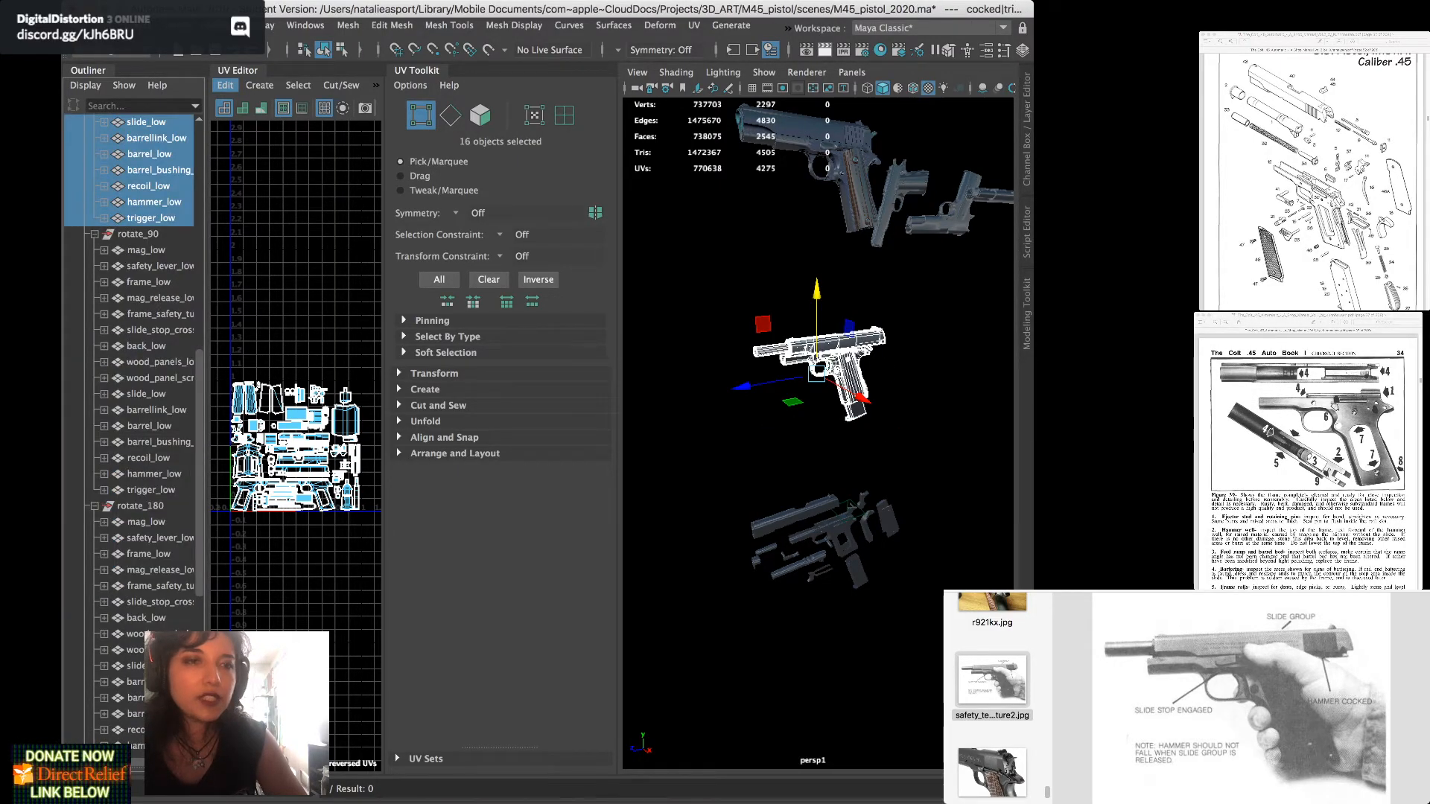
left_click(146, 250, "super")
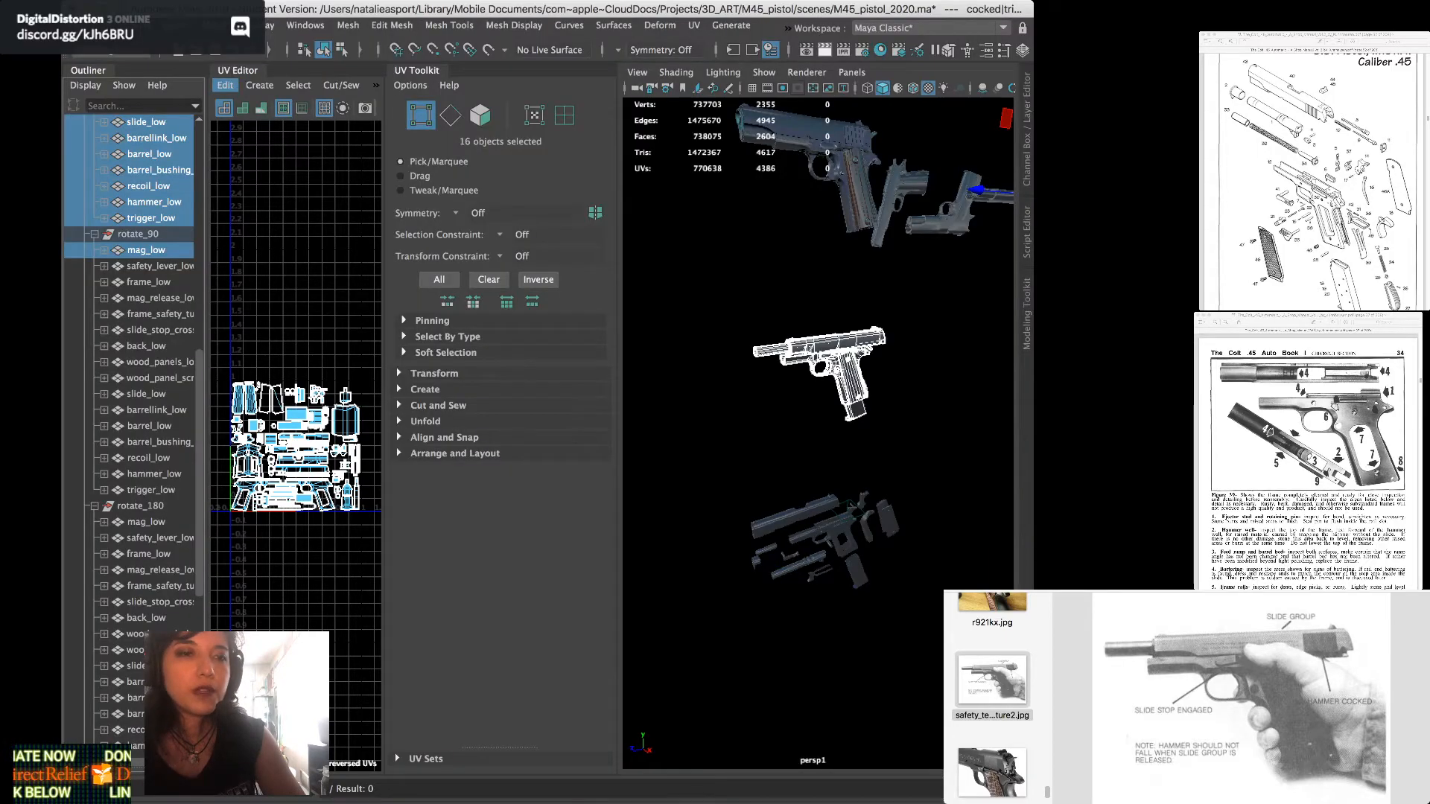
left_click(151, 490, "shift")
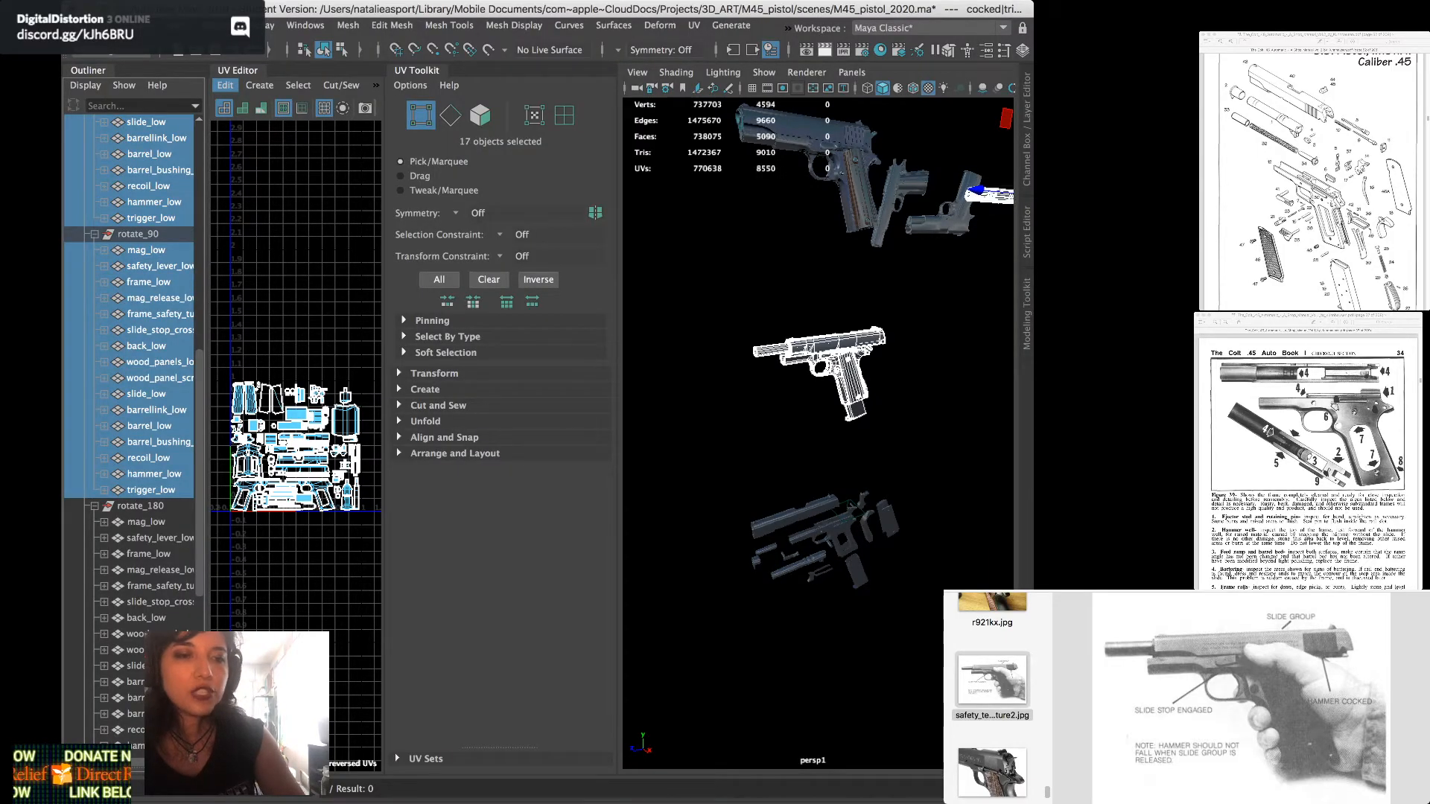
scroll(134, 417, "down", 5)
left_click(146, 266, "super")
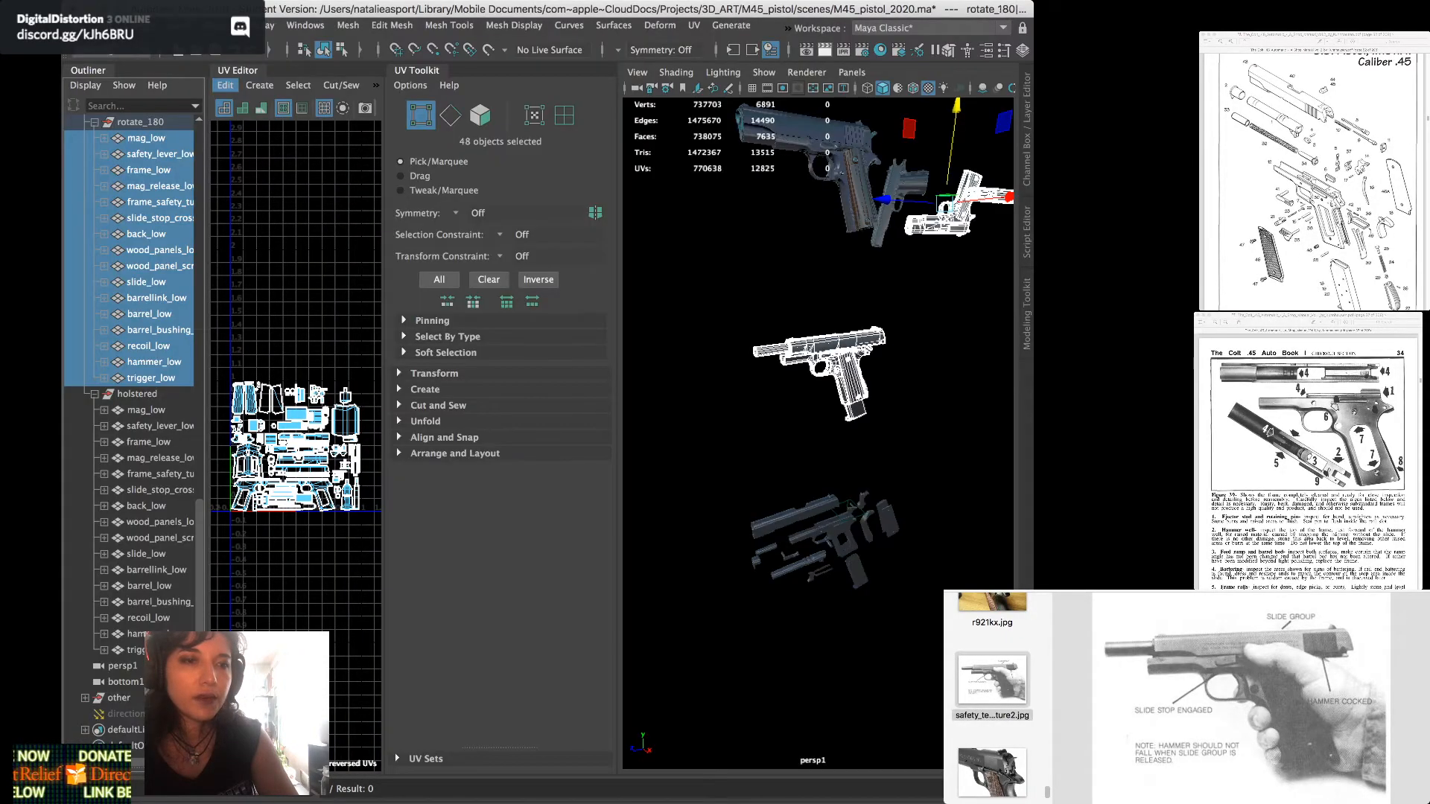
left_click(146, 411, "super")
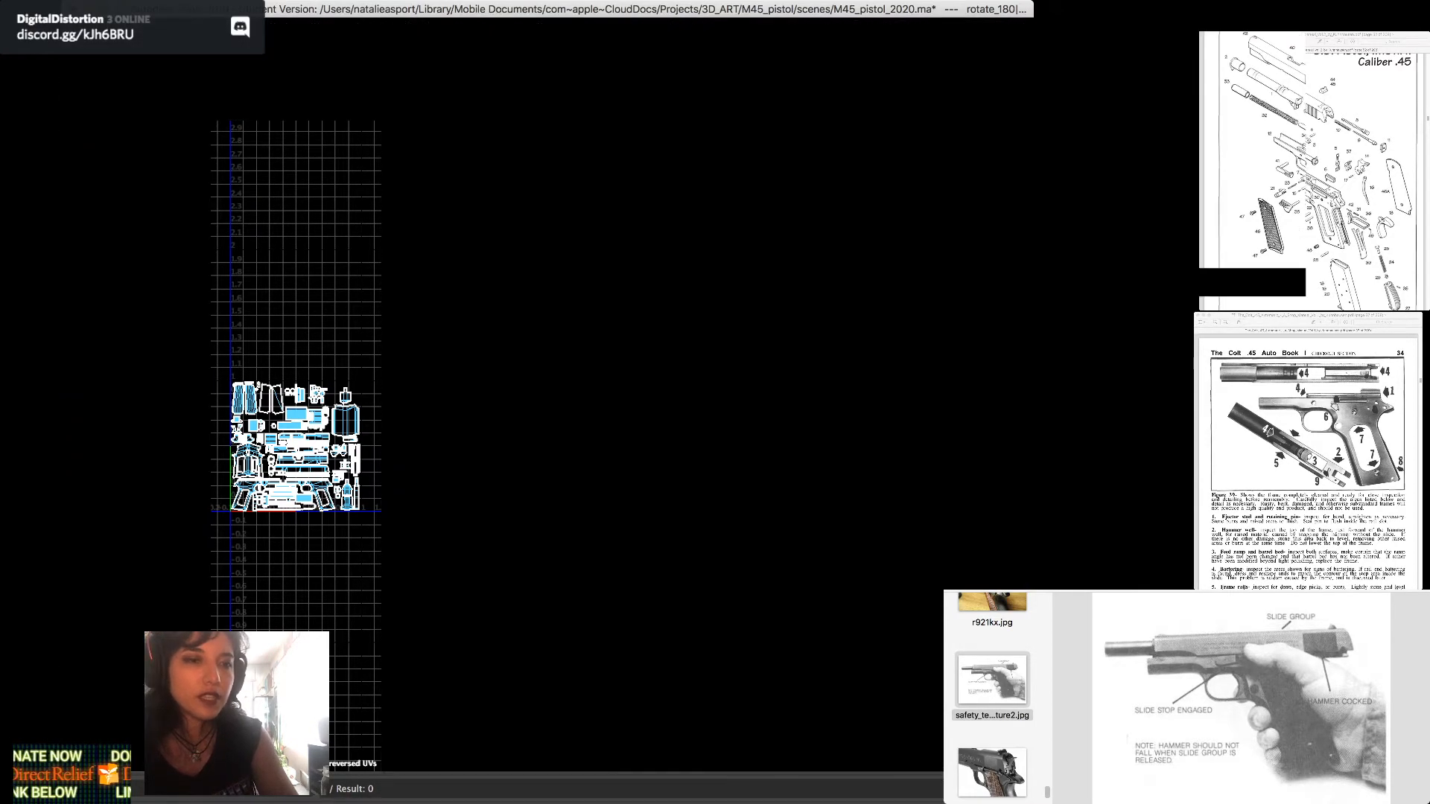
scroll(149, 447, "up", 20)
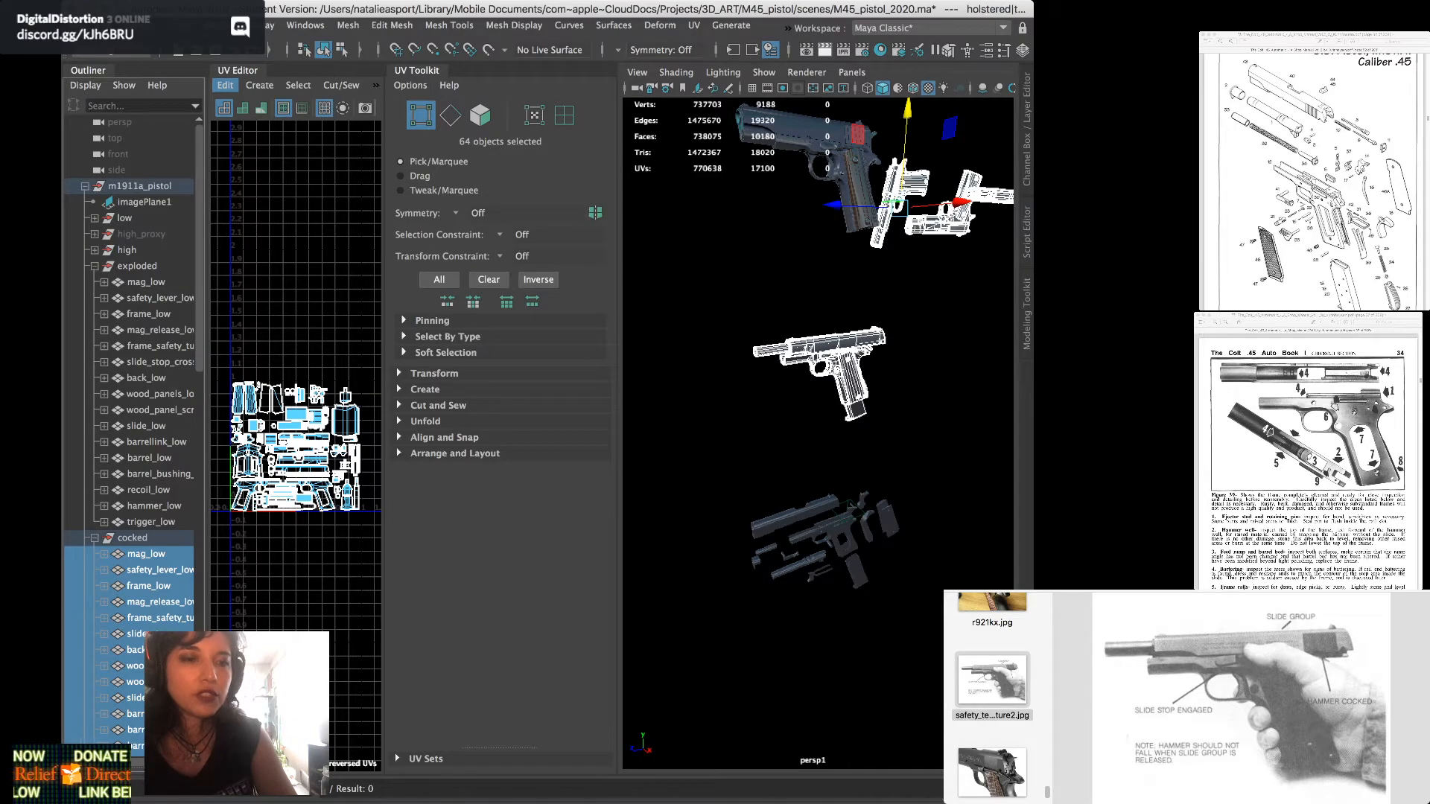
left_click(146, 283, "super")
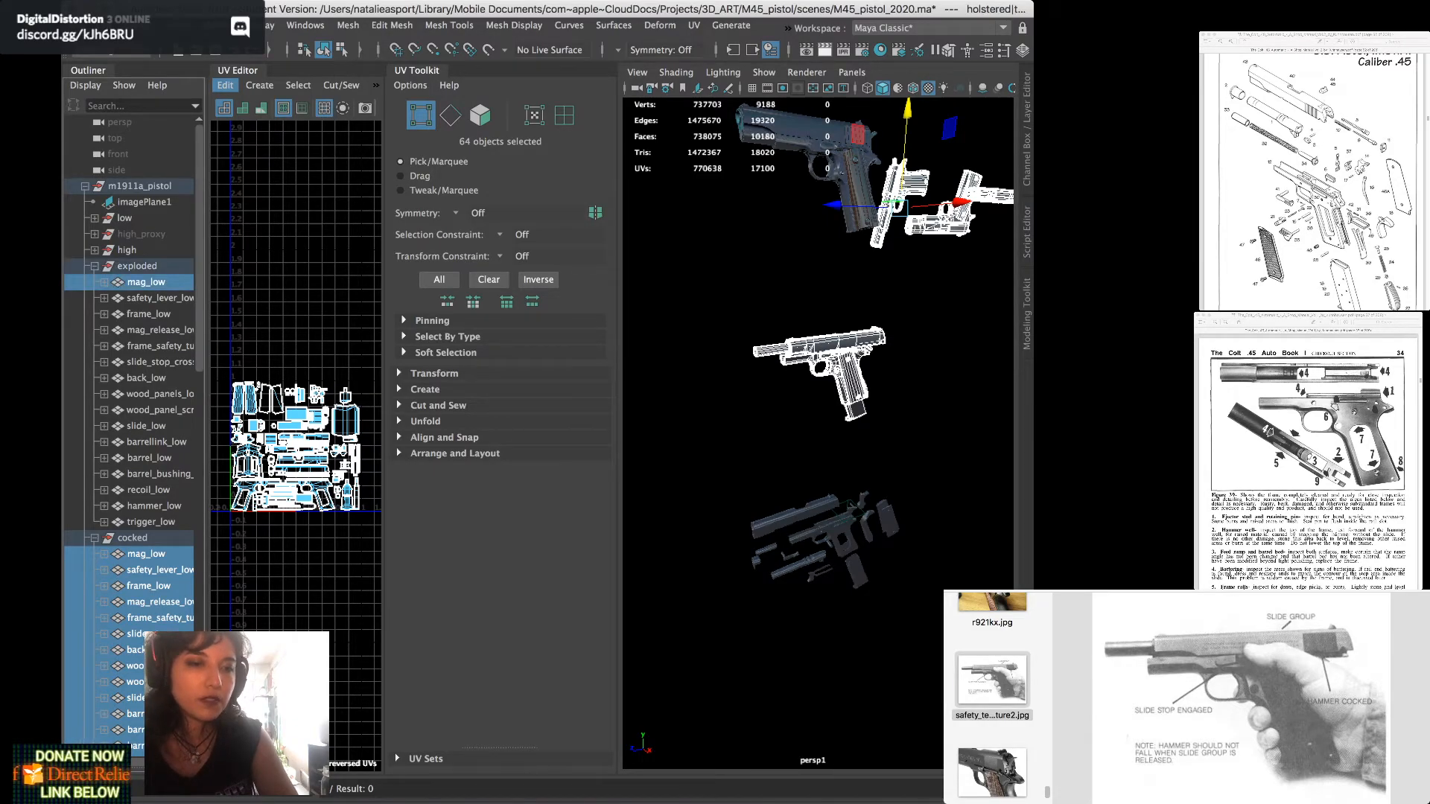
left_click(150, 522, "shift")
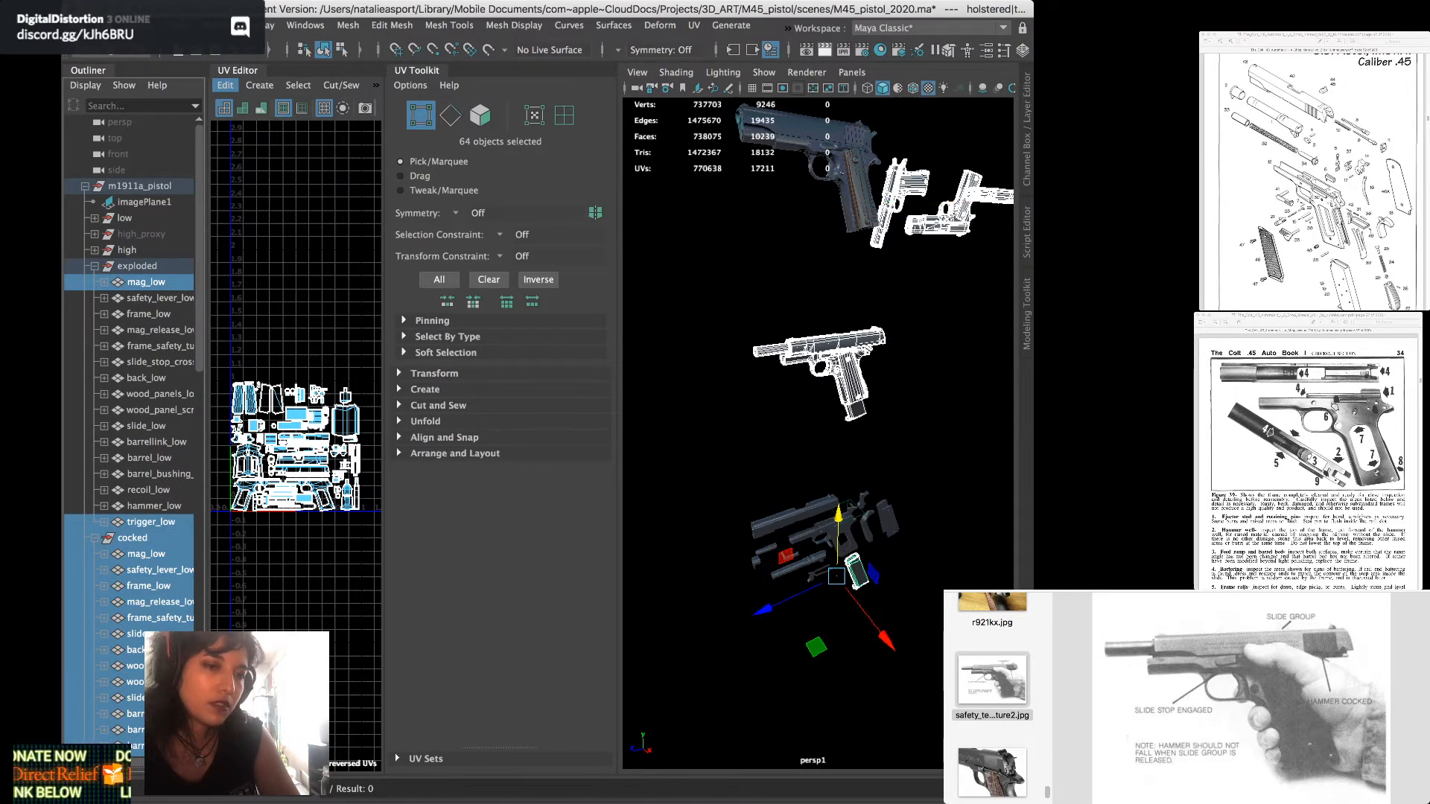
left_click(133, 538, "super")
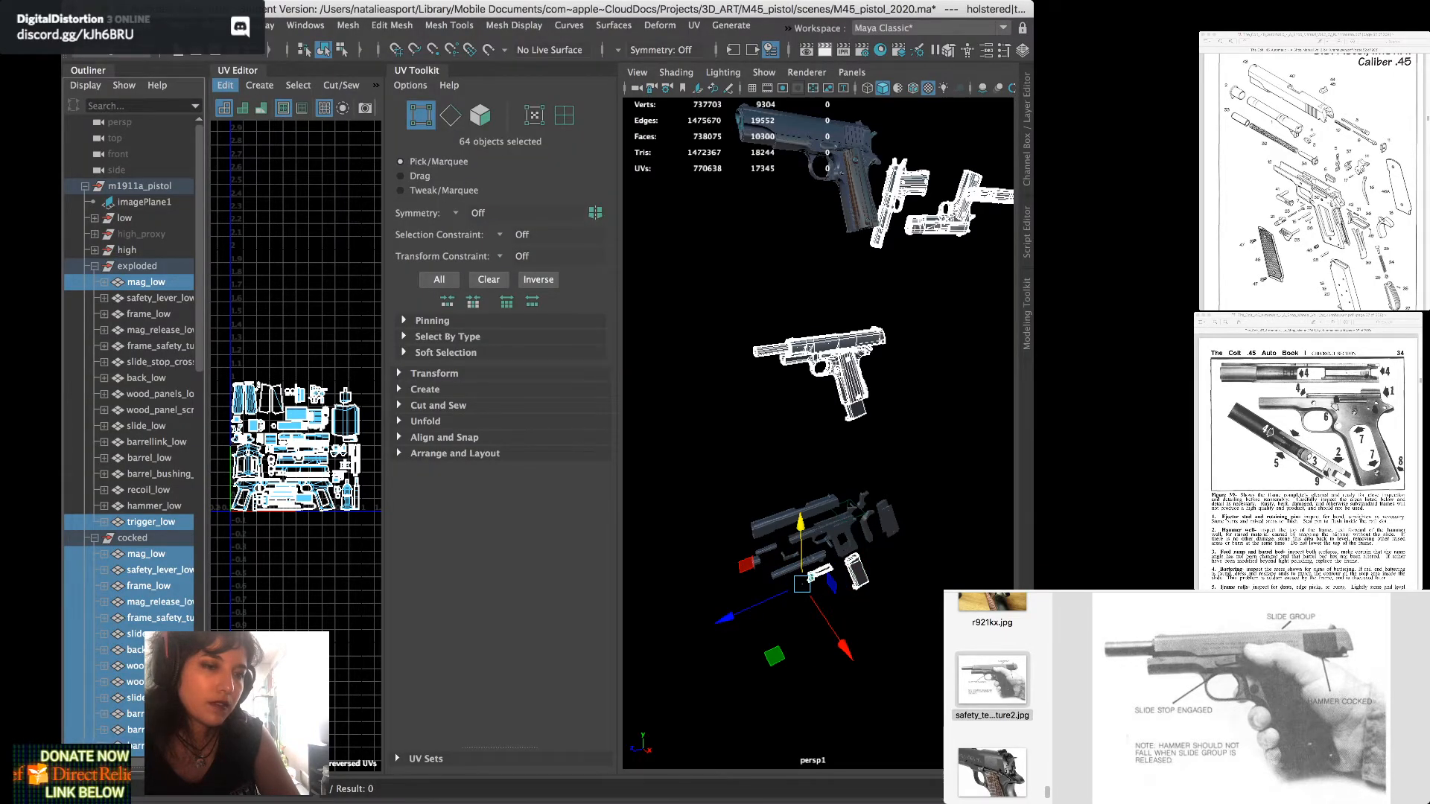
key("super+z")
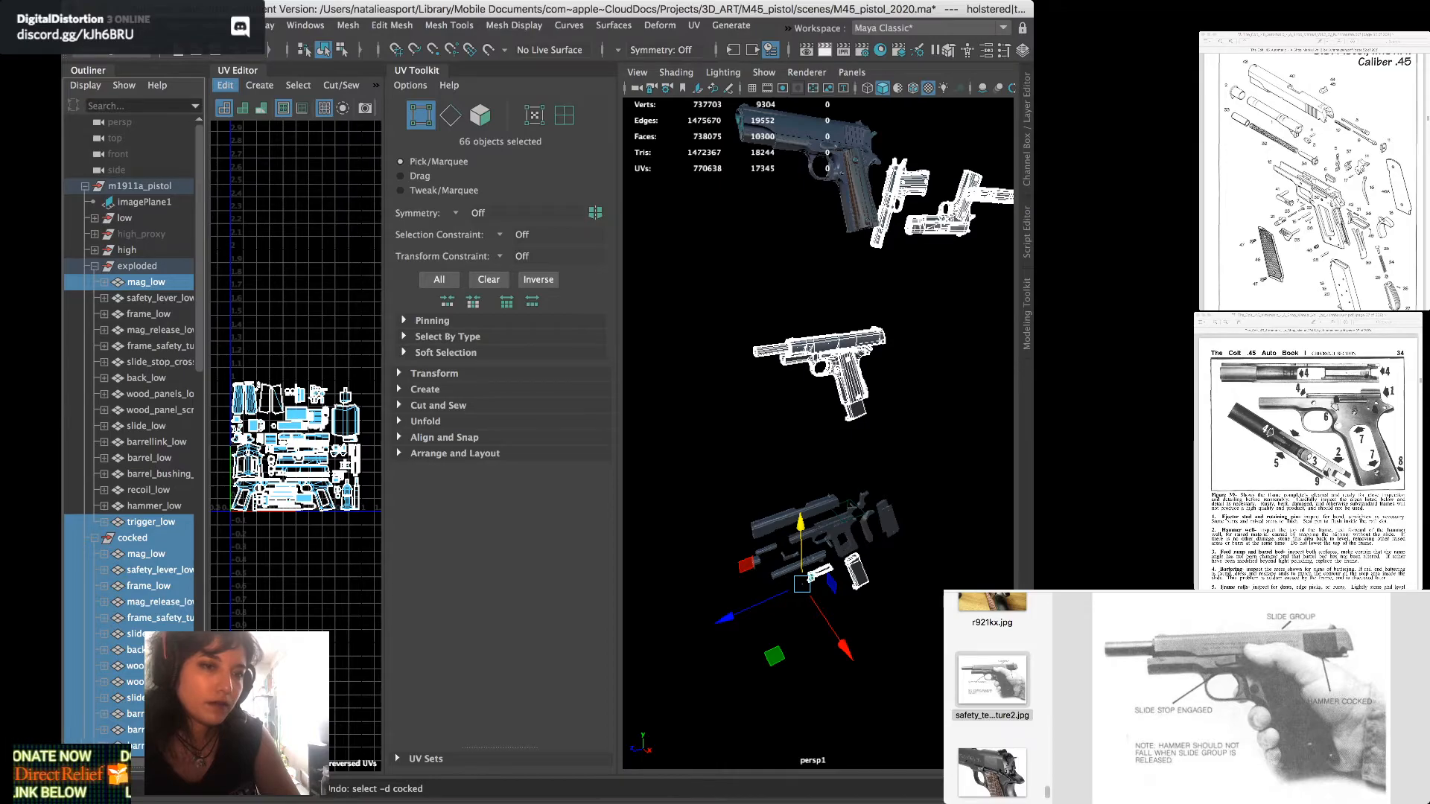
key("super+z")
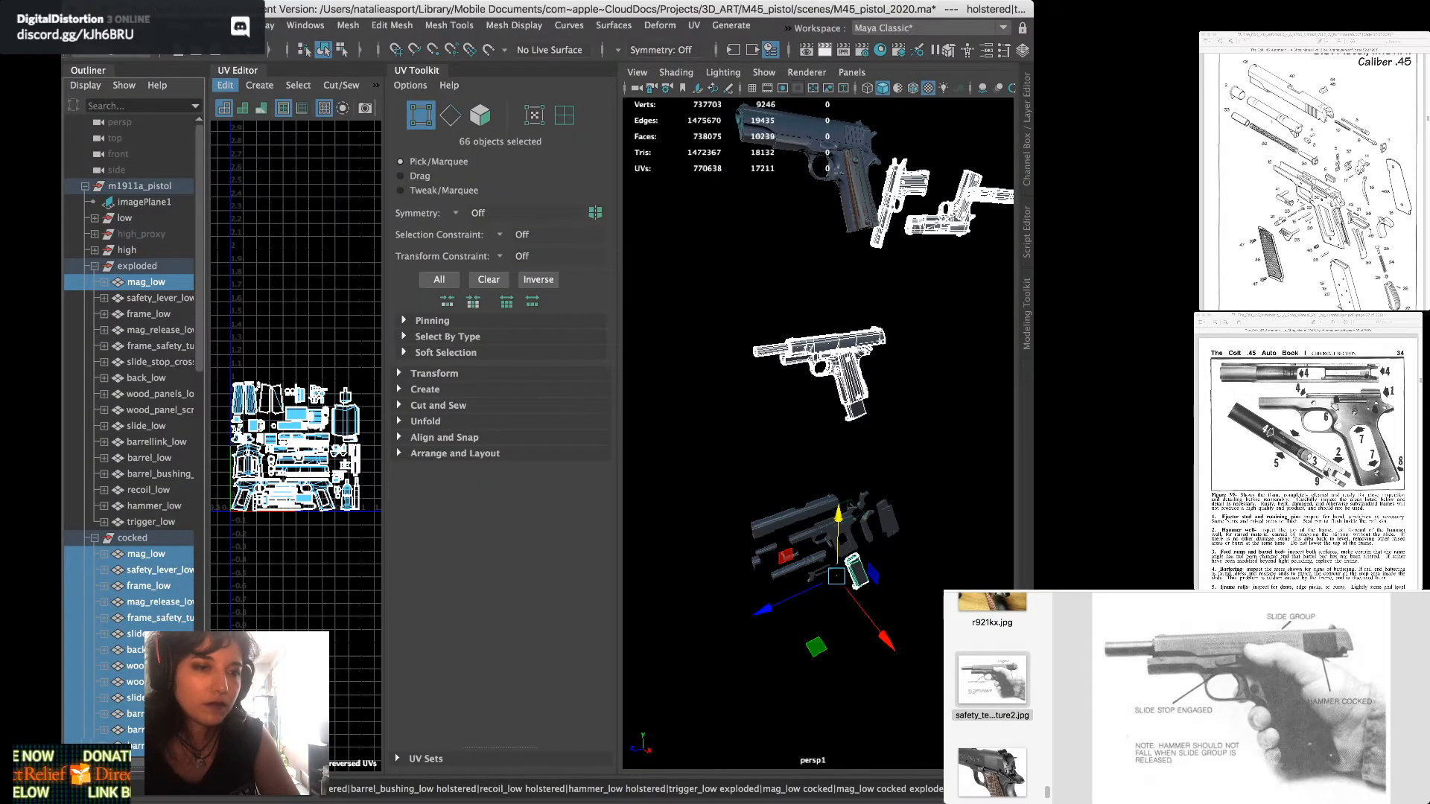
key("super+z")
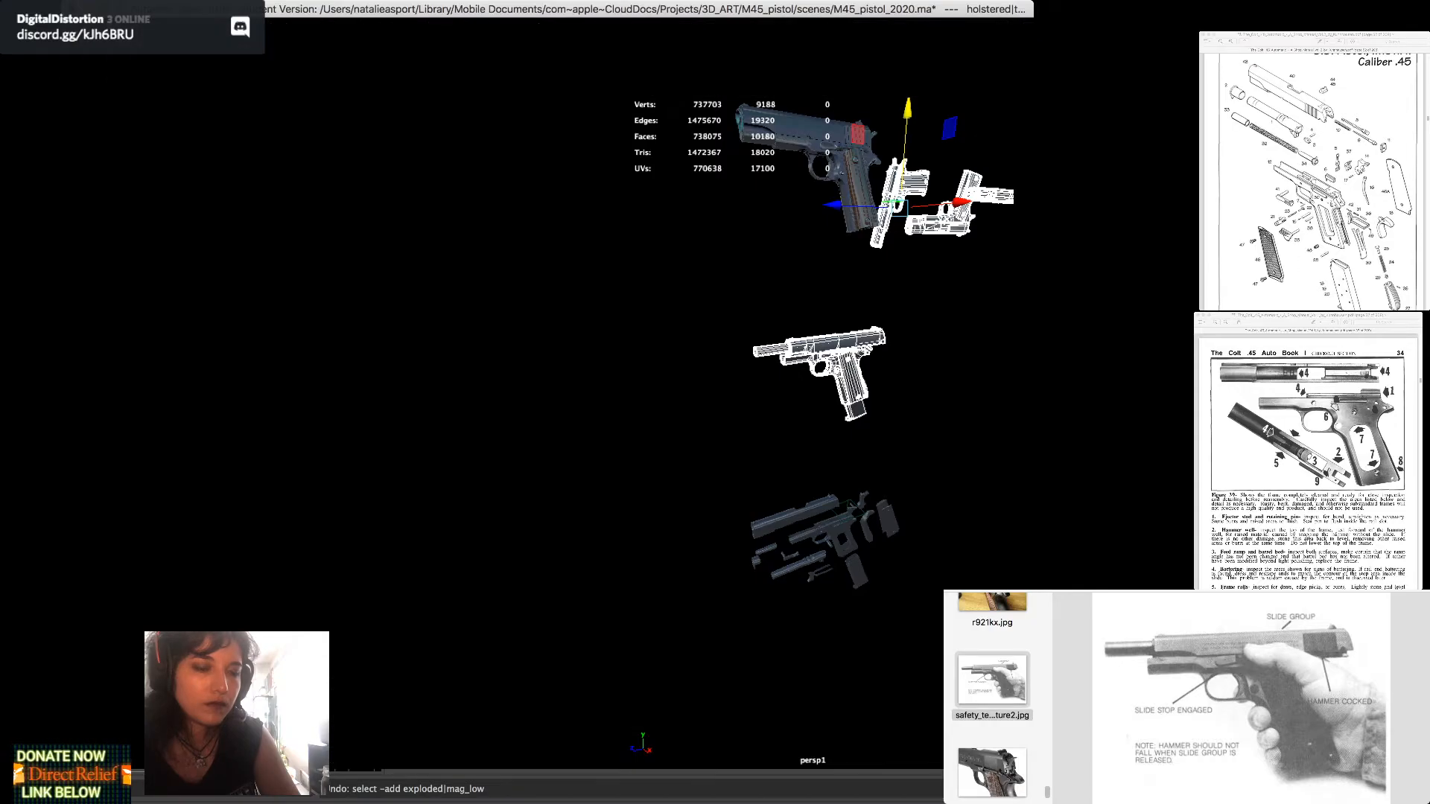
Add every part of the exploded group, from mag_low through trigger_low, to the selection
left_click(146, 283, "super")
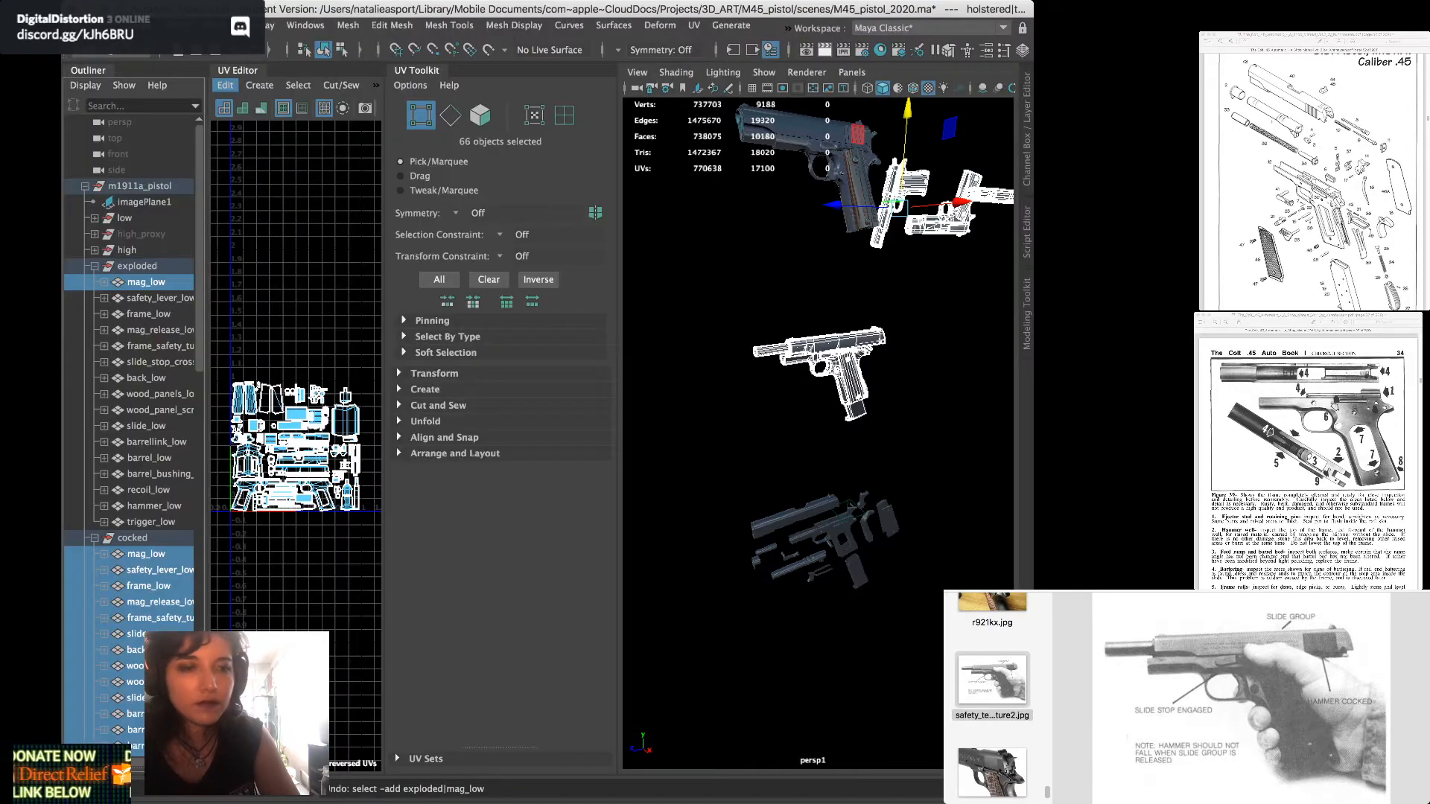
left_click(151, 522, "shift")
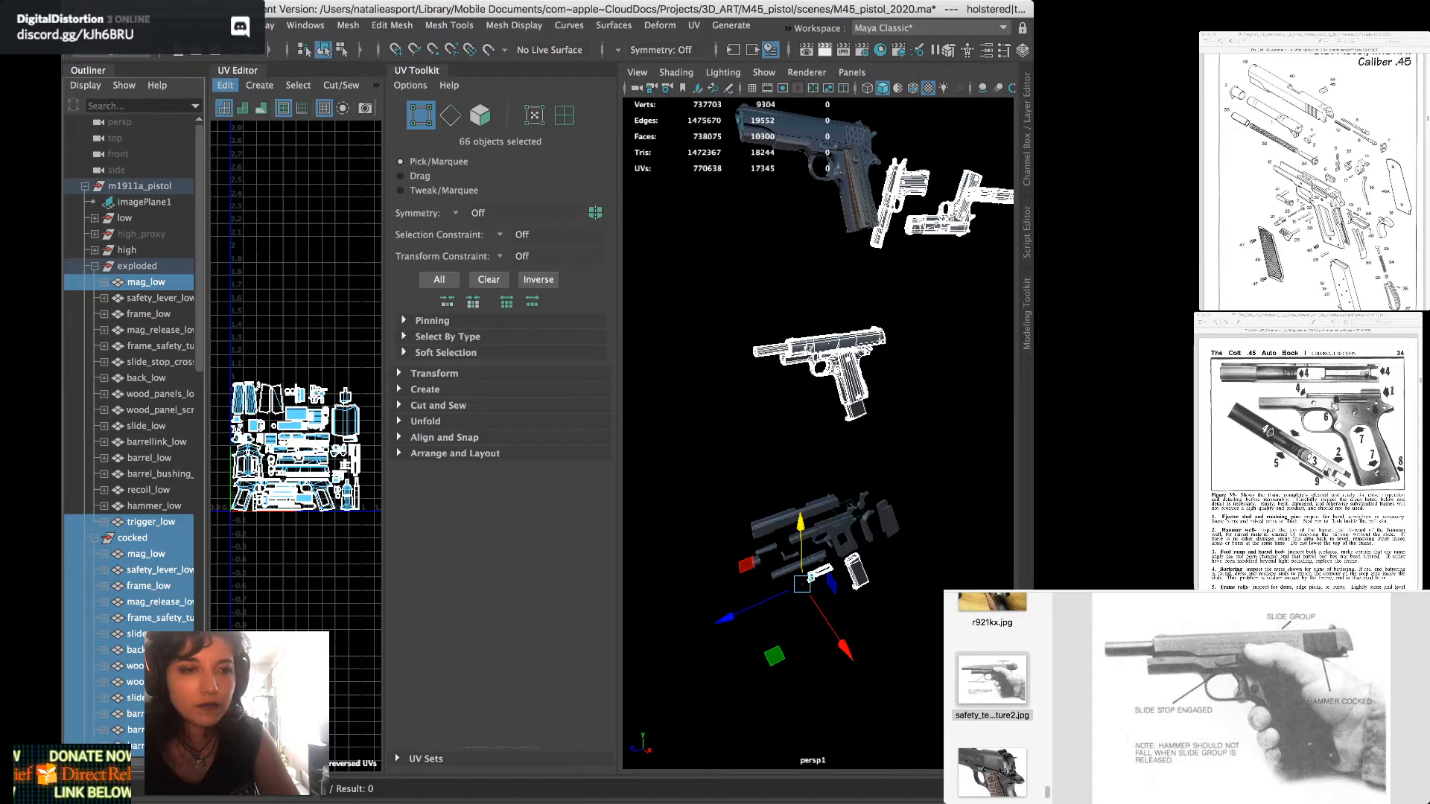
key("super+z")
left_click(156, 442, "shift")
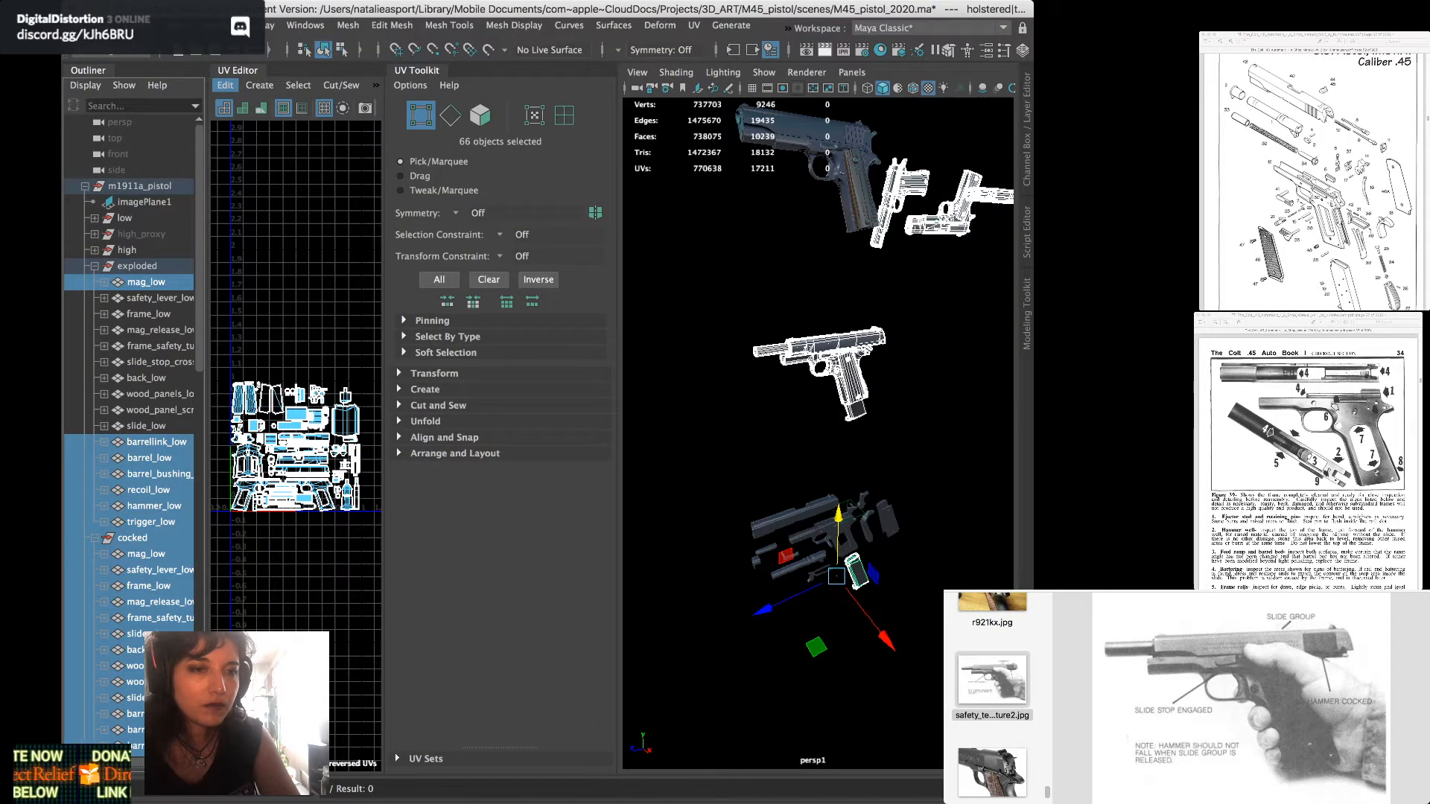
left_click(160, 298, "shift")
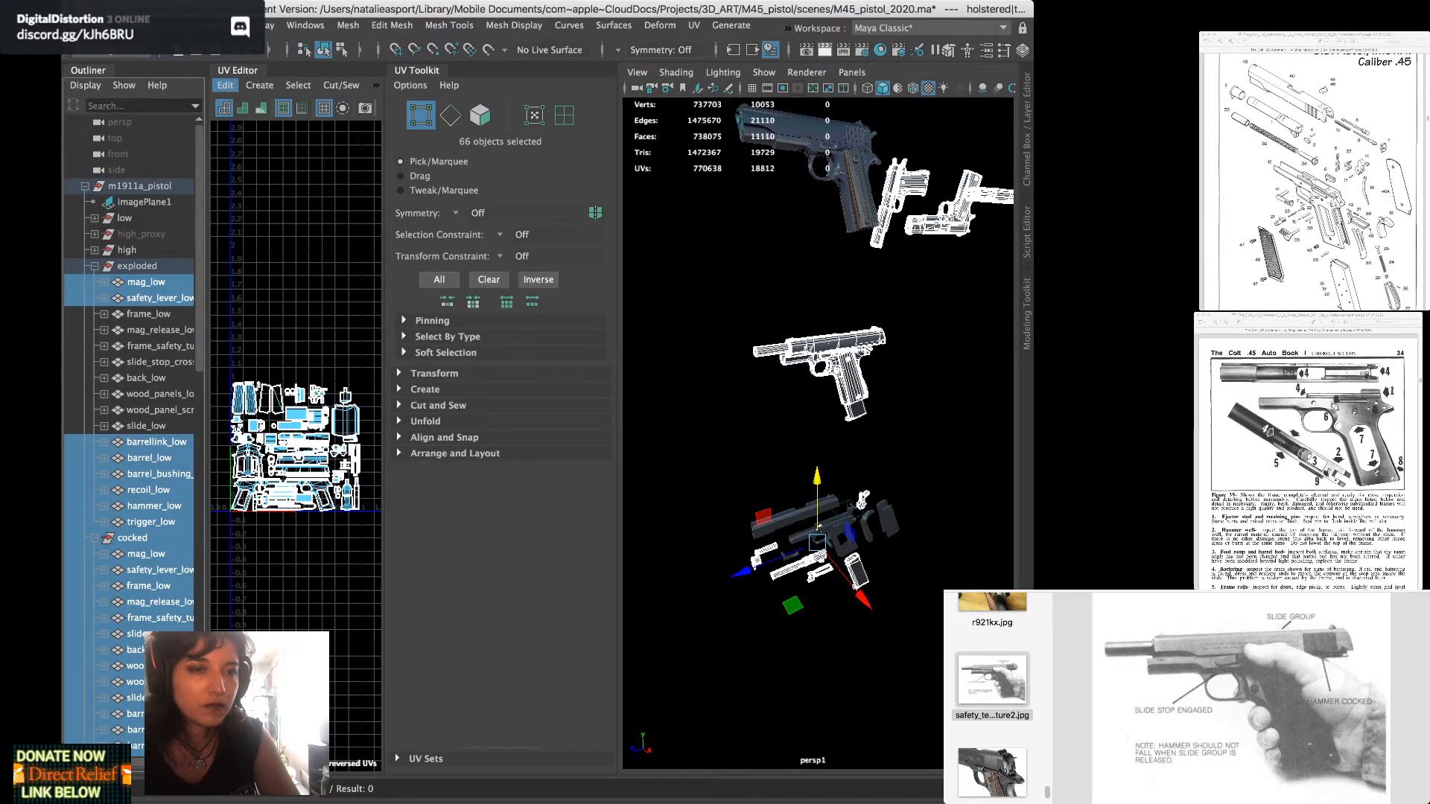
left_click(146, 426, "ctrl")
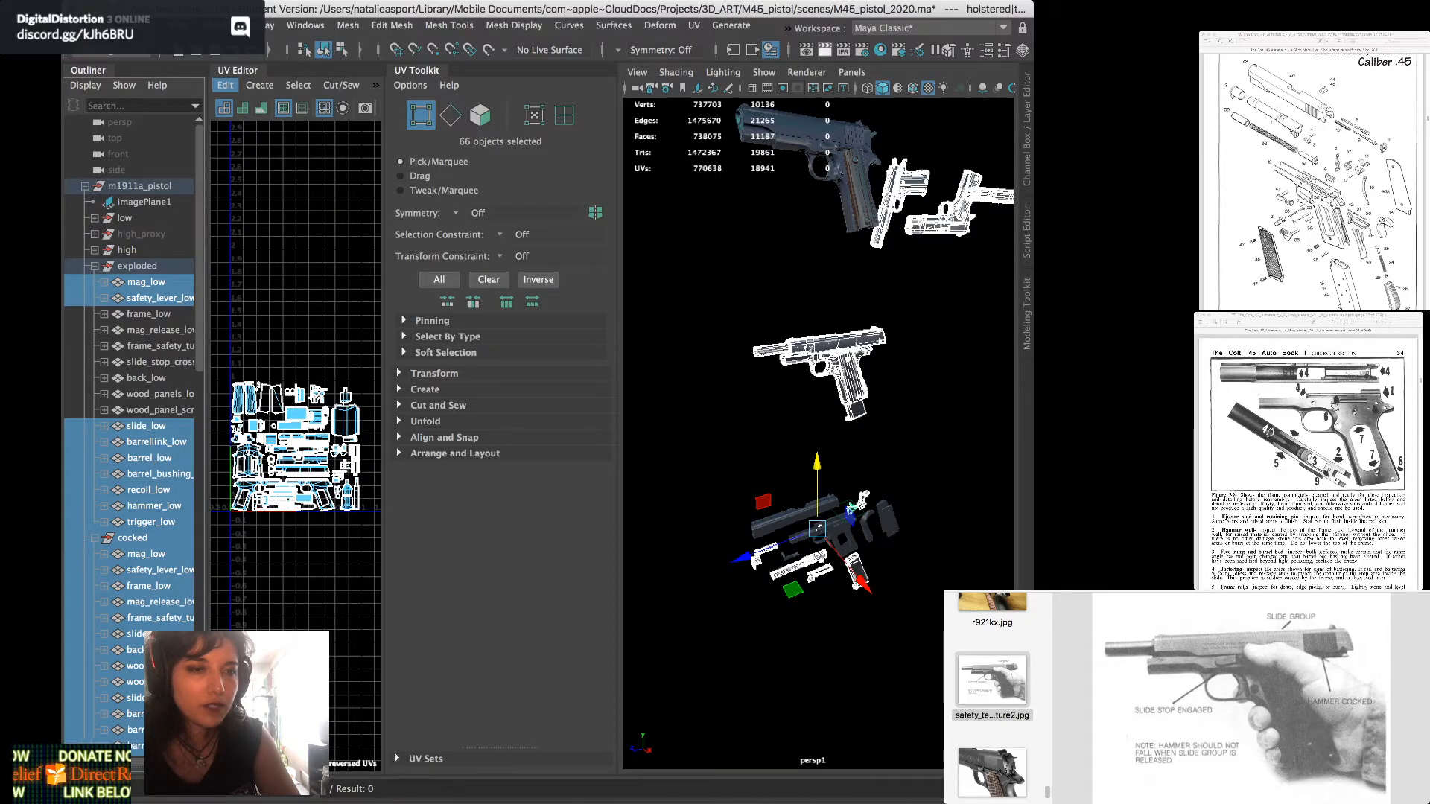
left_click_drag(146, 426, 146, 379, "ctrl")
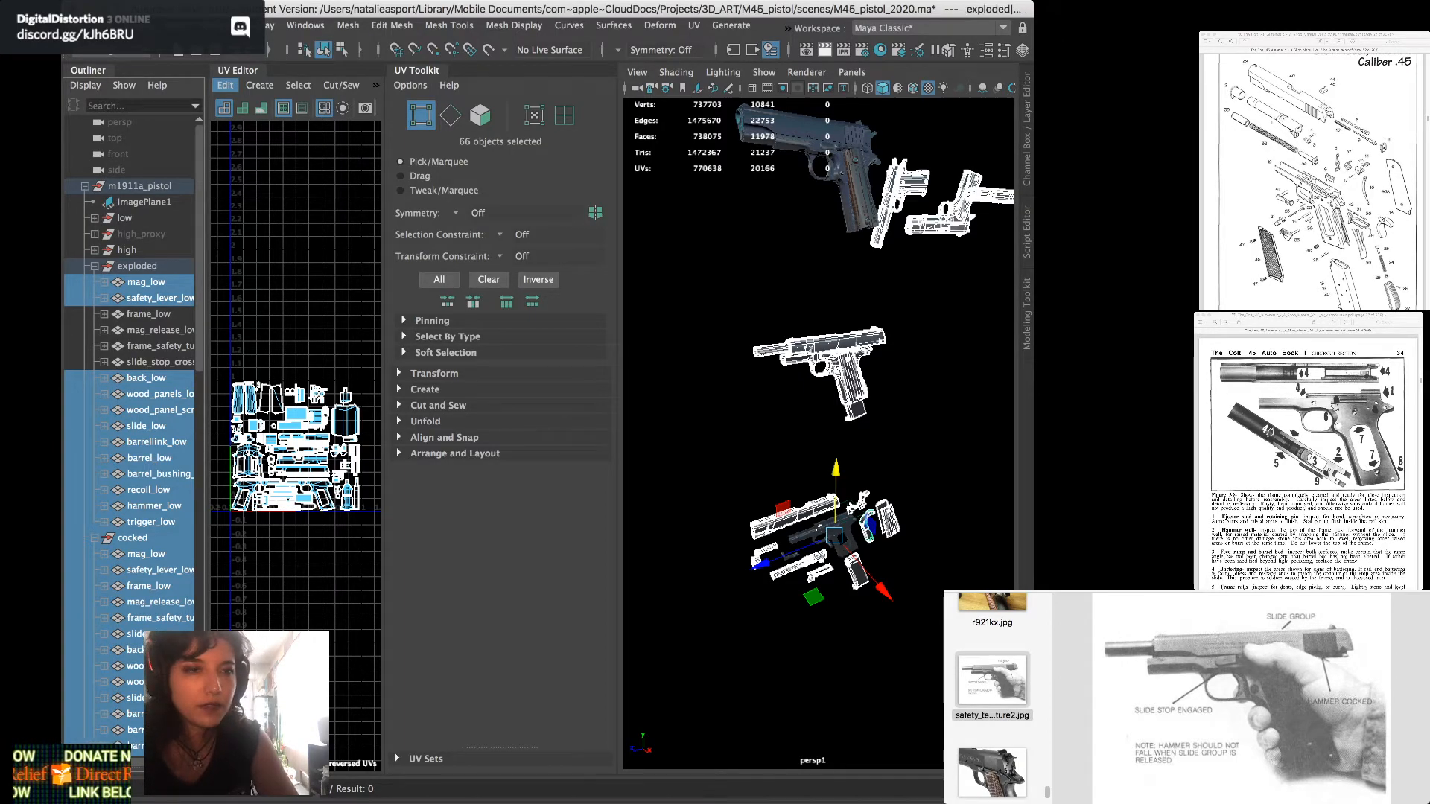
left_click_drag(149, 314, 133, 537, "ctrl")
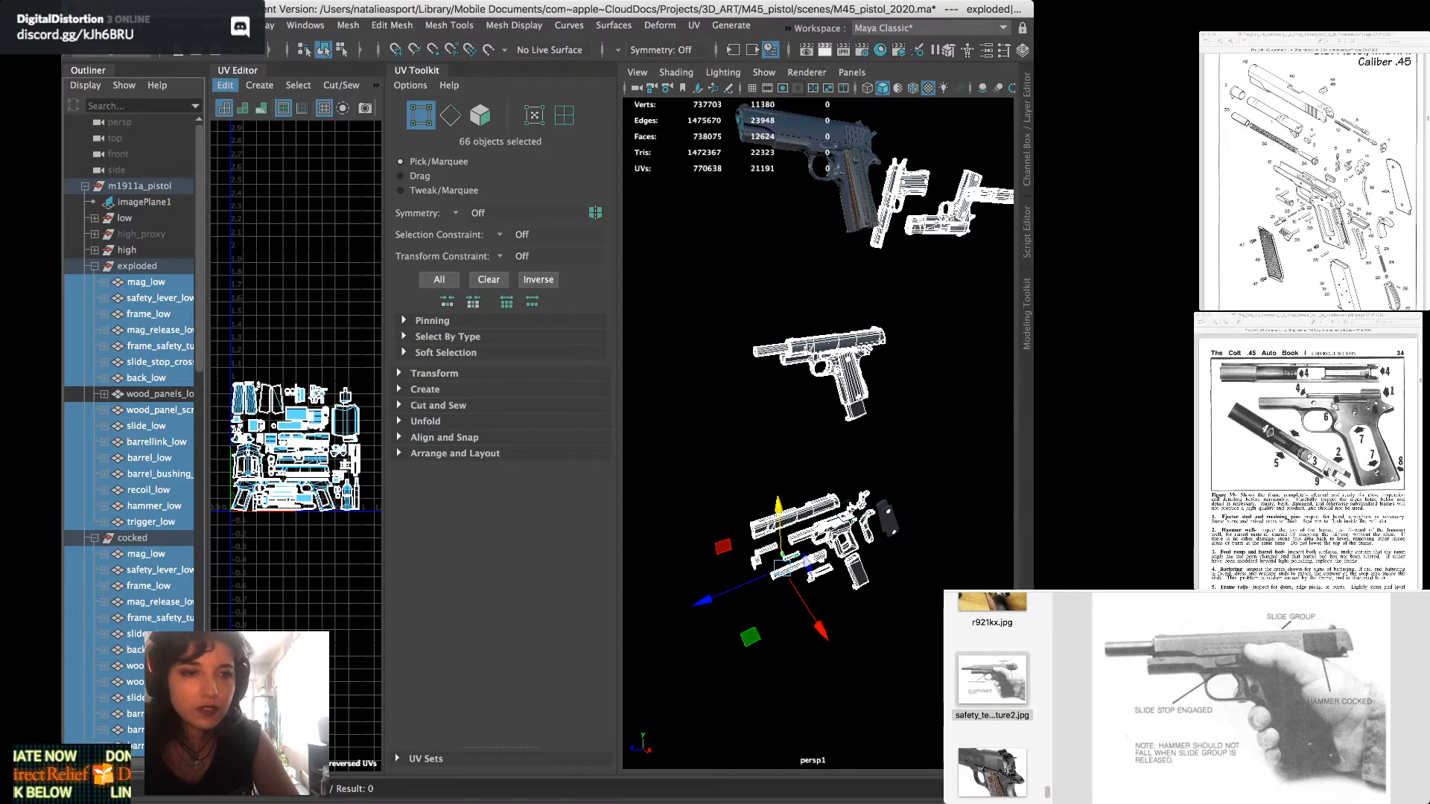
left_click(159, 394, "super")
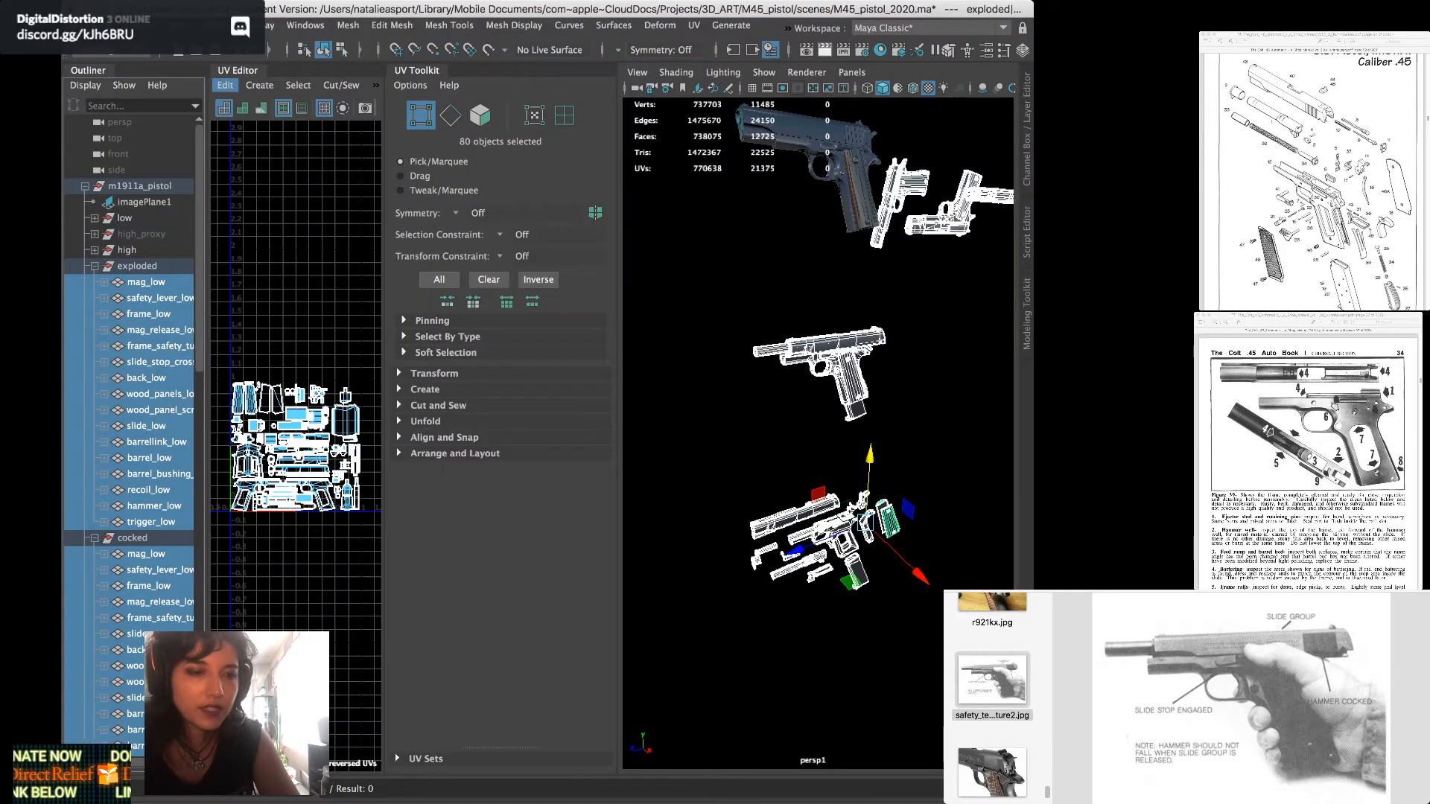
Show the UV transform options and switch the selected parts to component mode with their UVs selected
scroll(130, 372, "down", 8)
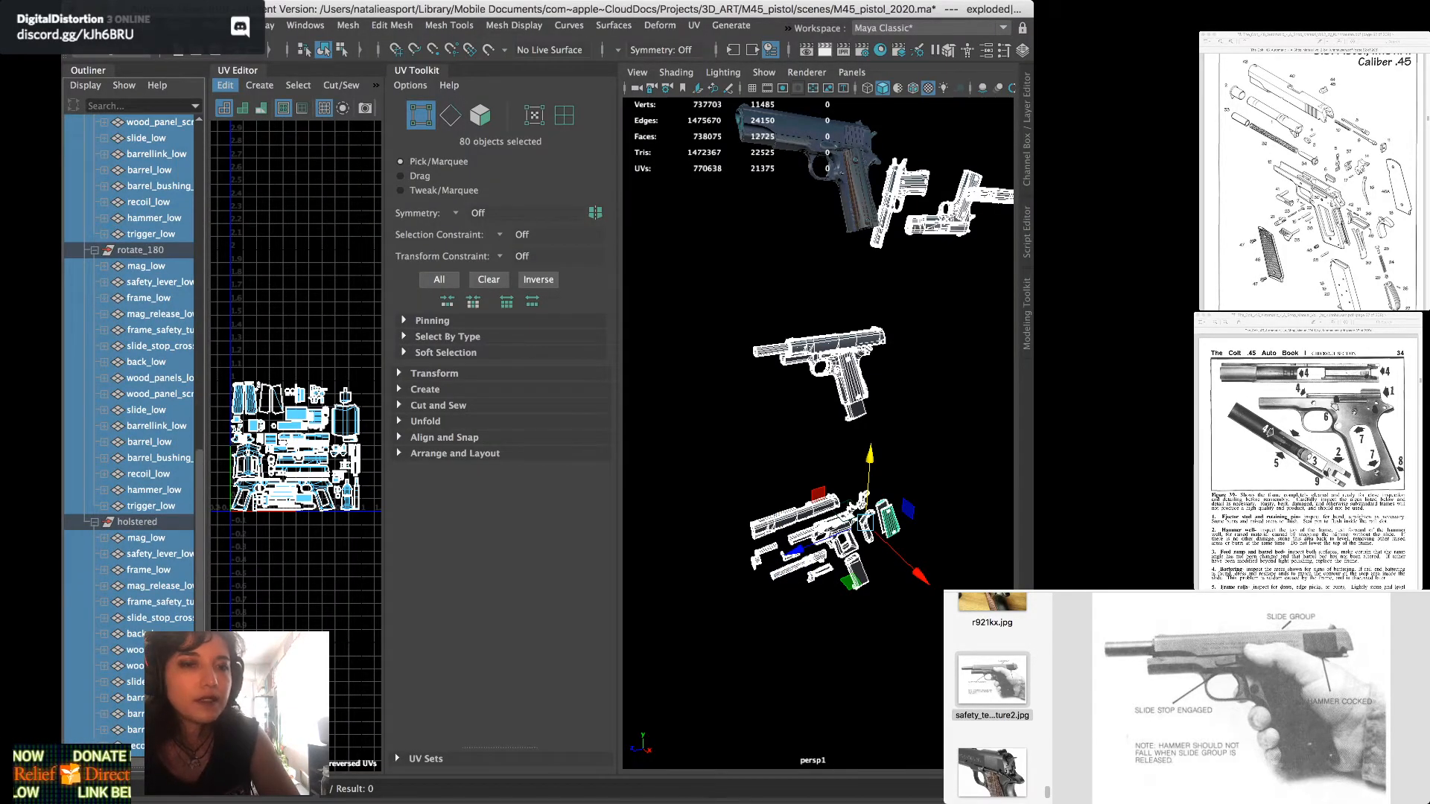
scroll(130, 372, "up", 13)
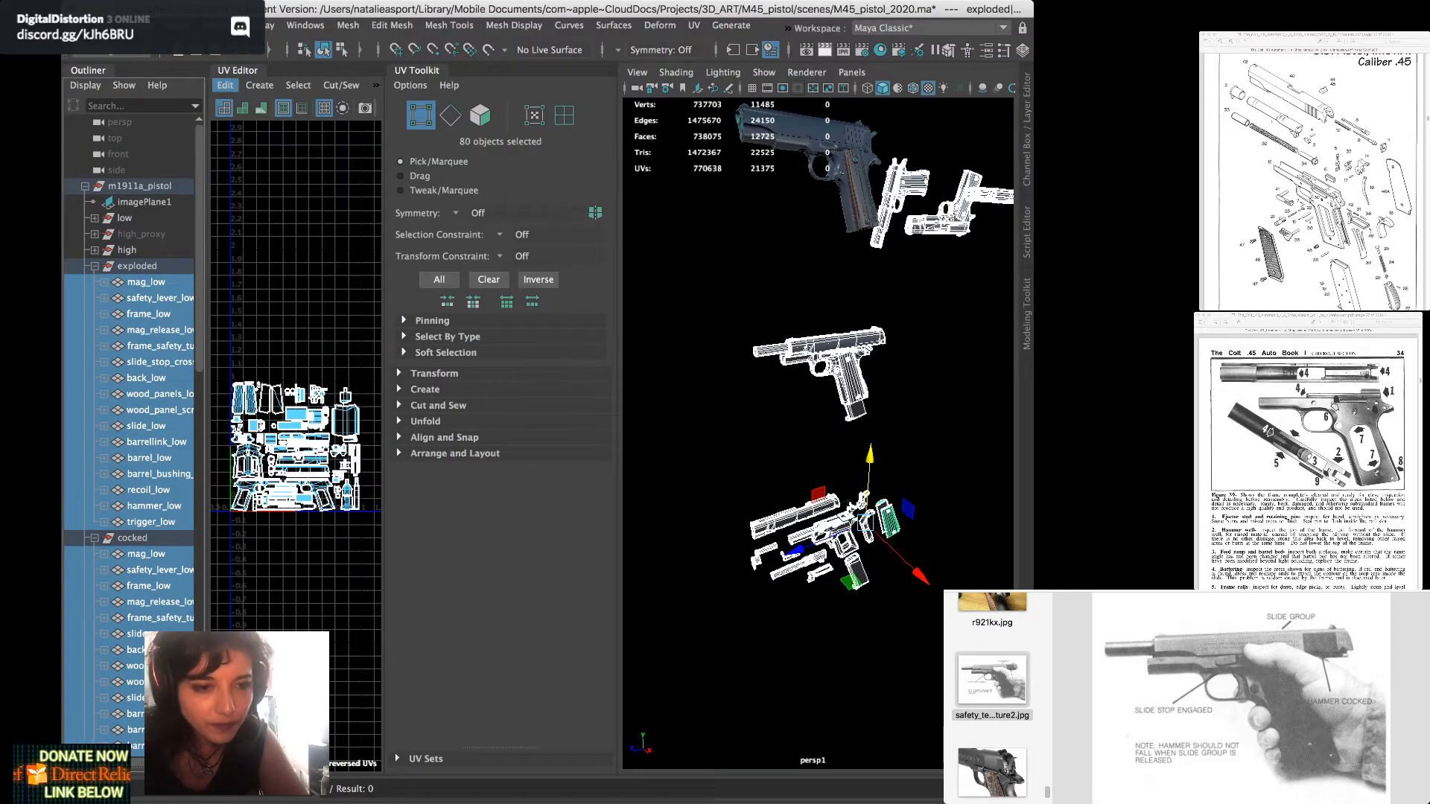
left_click(433, 374)
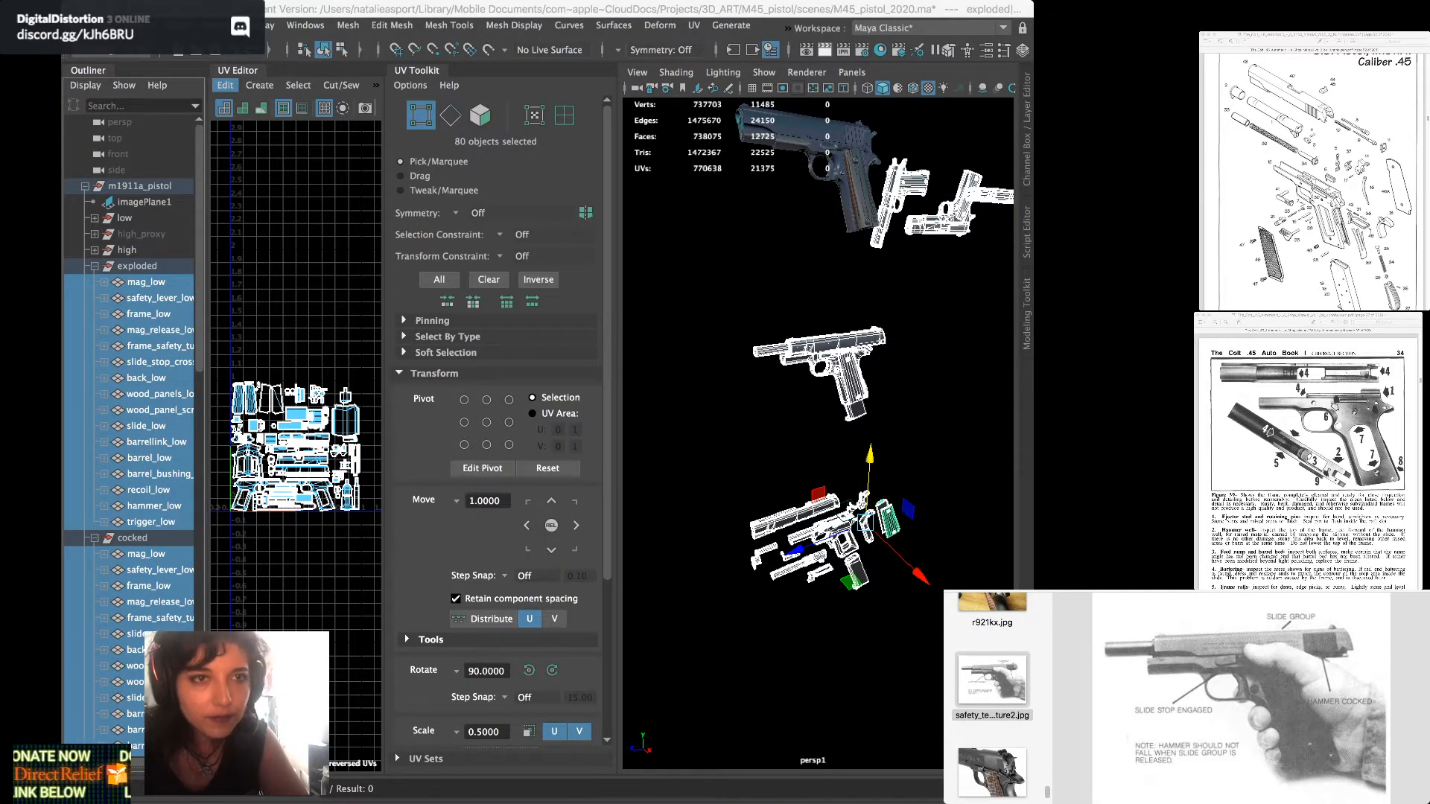
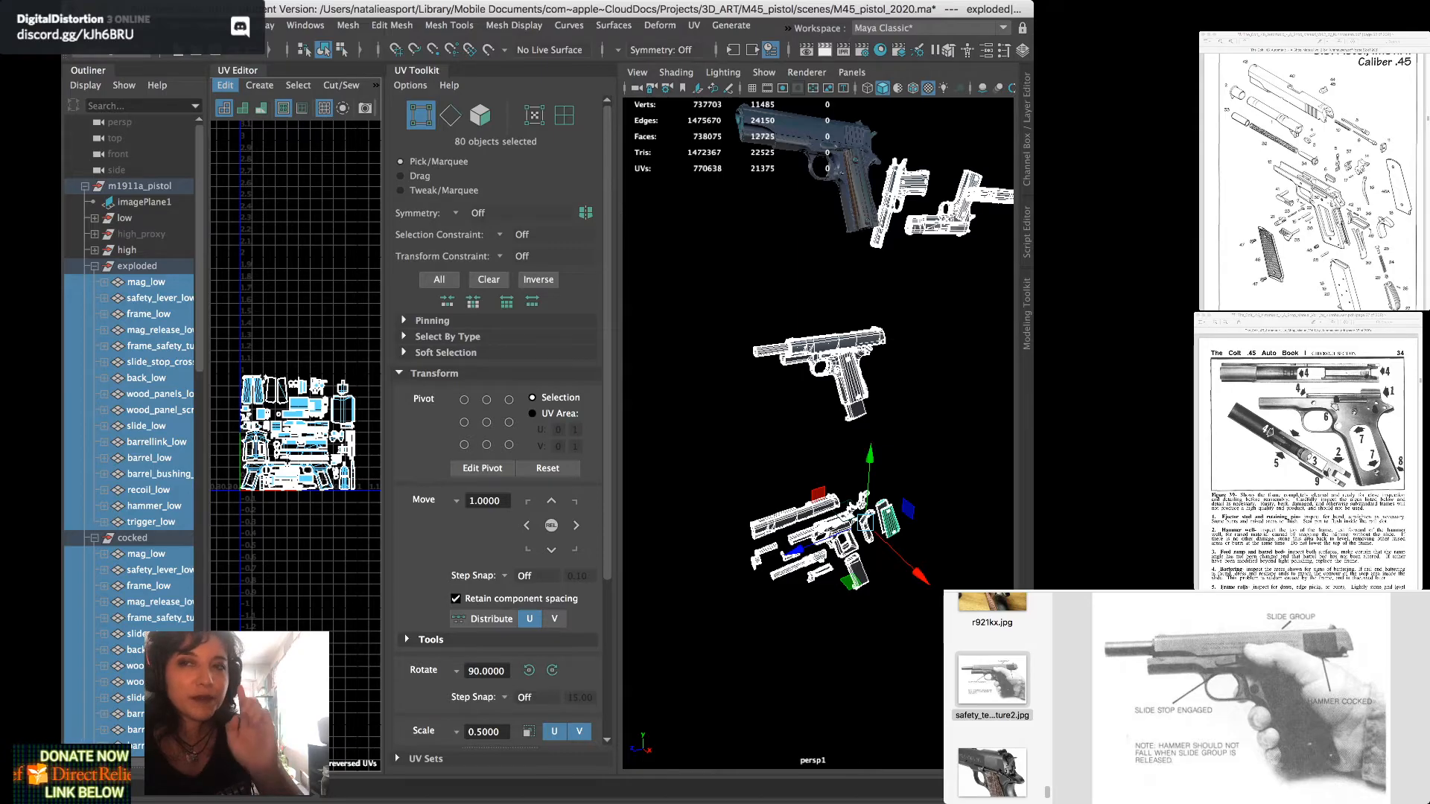
middle_click_drag(298, 447, 295, 410, "alt")
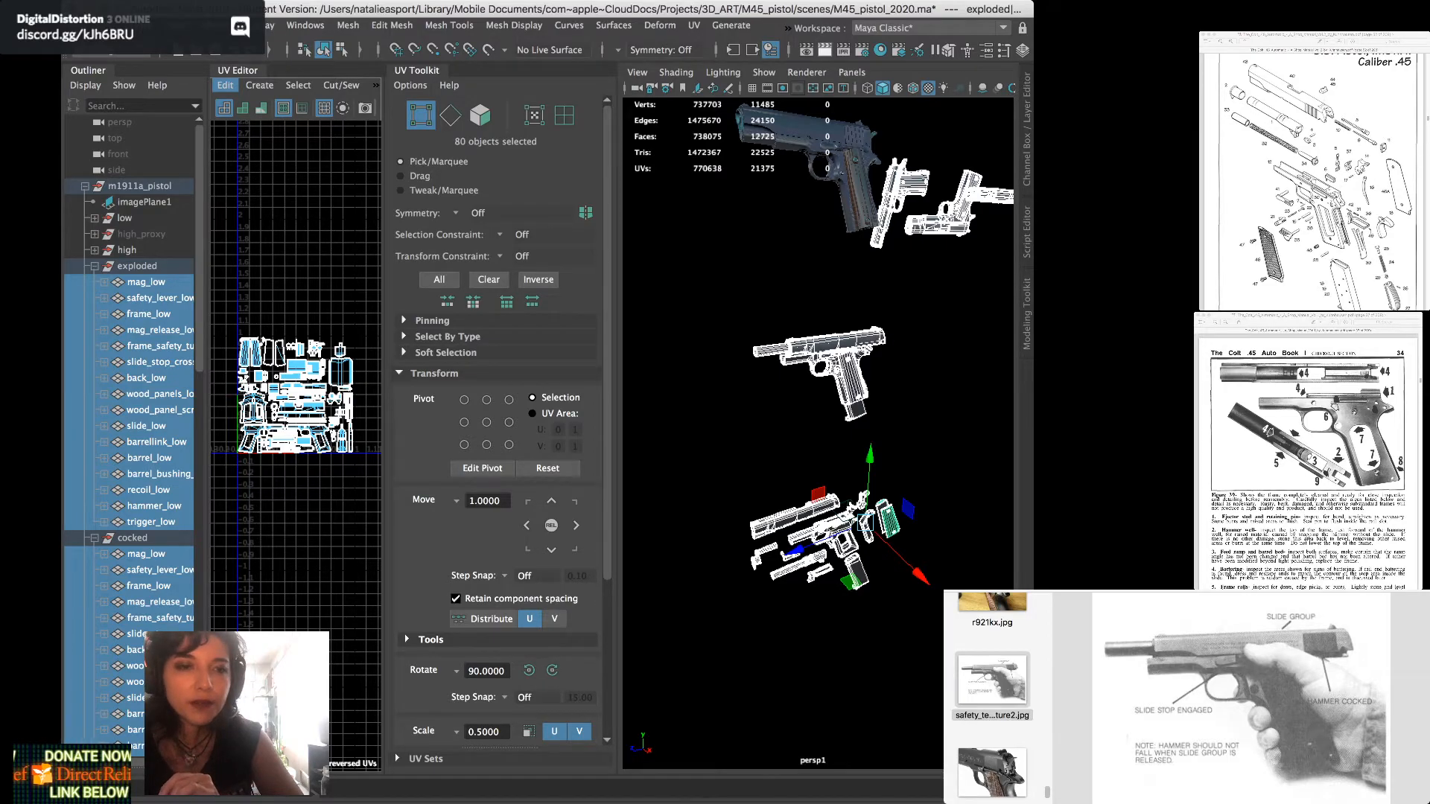
key("F8")
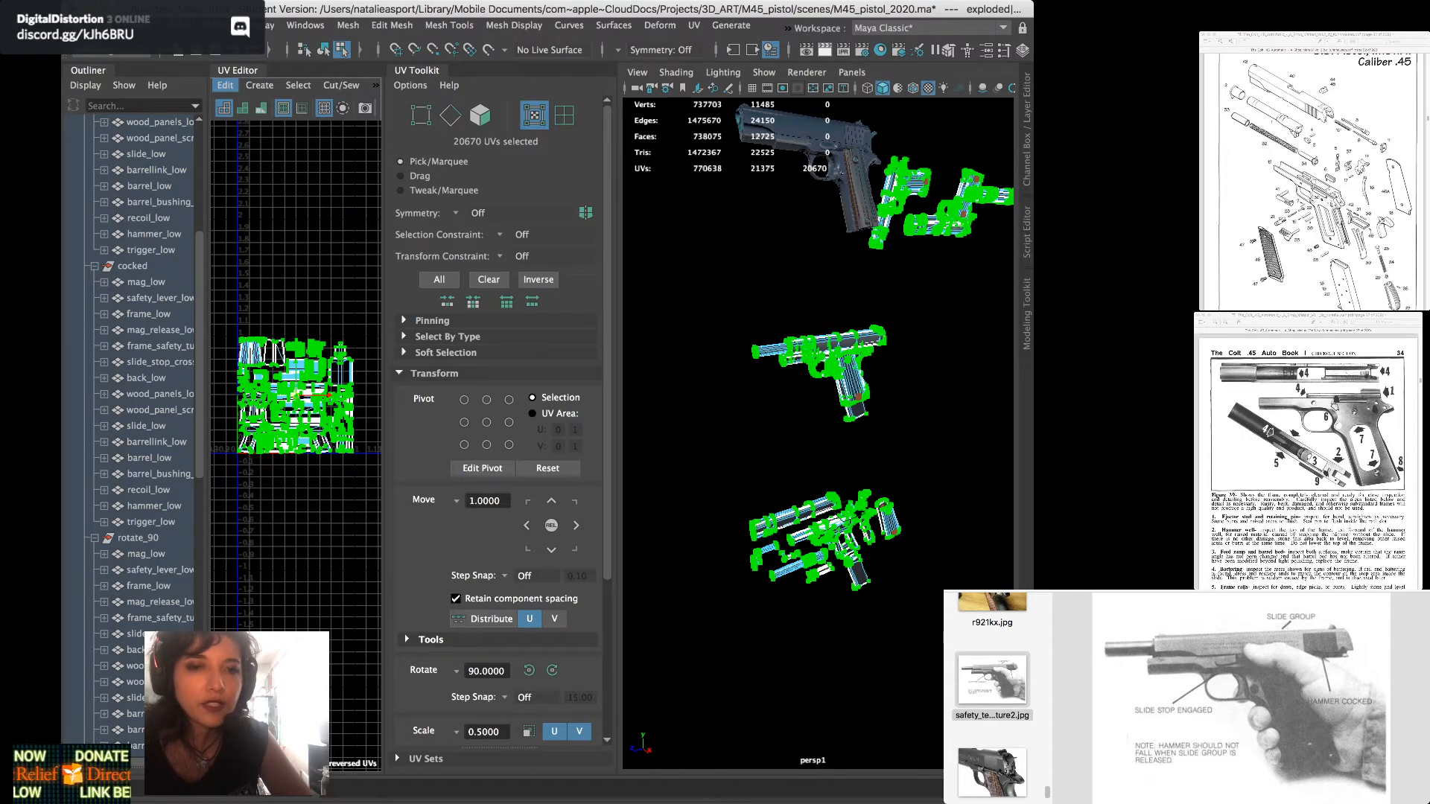
Examine the small UV shells lying away from the main UV layout up close
scroll(499, 417, "down", 5)
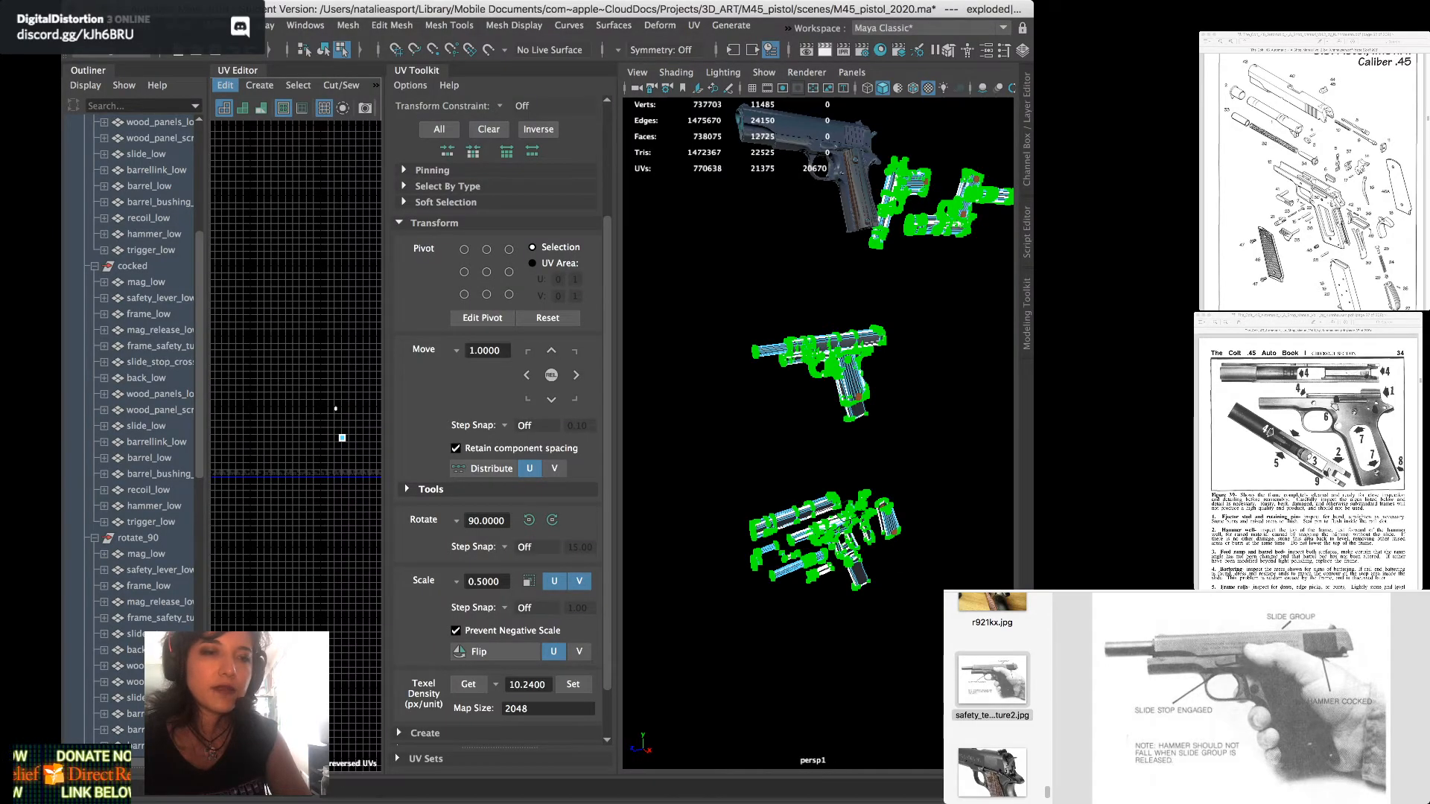
middle_click_drag(342, 439, 241, 387, "alt")
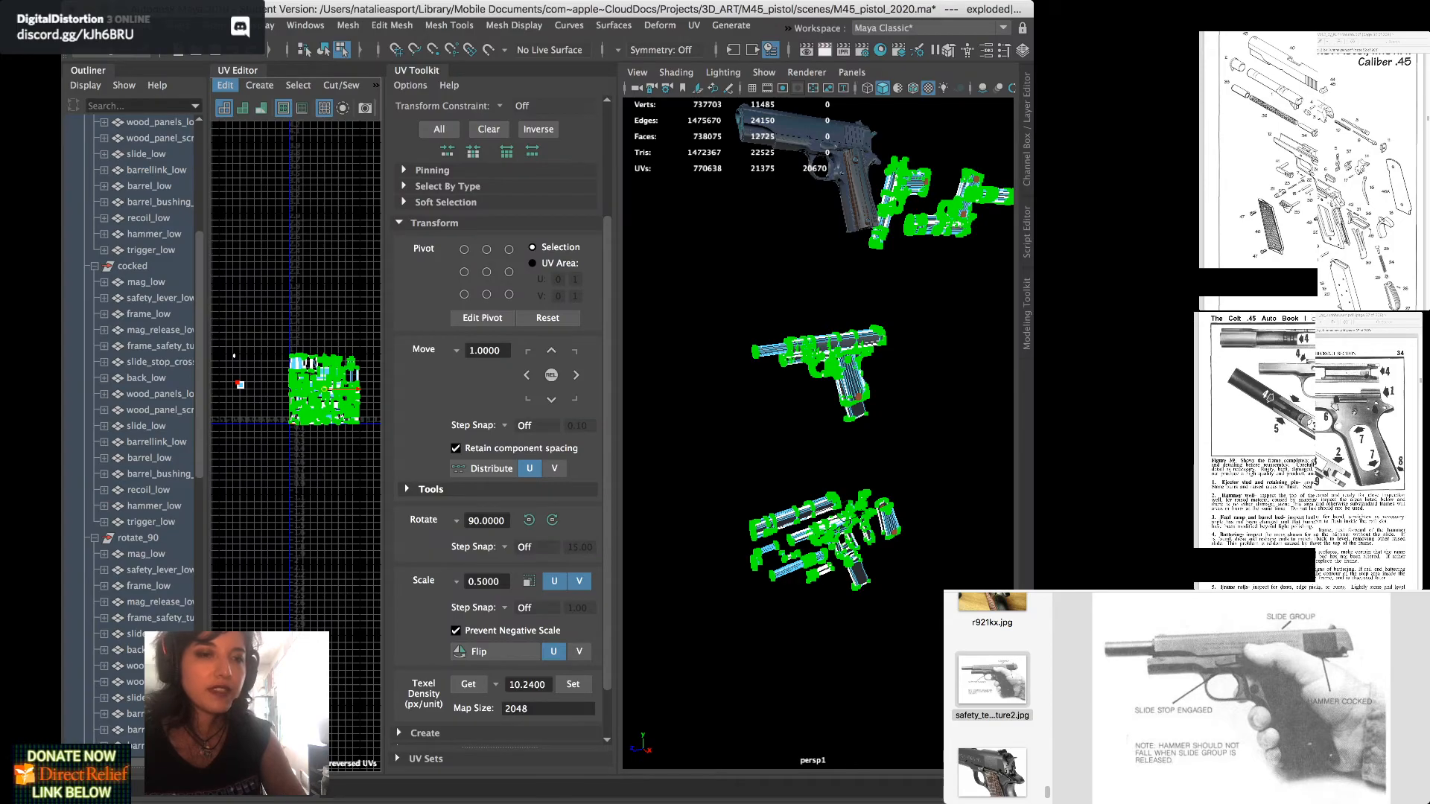
scroll(224, 361, "up", 5)
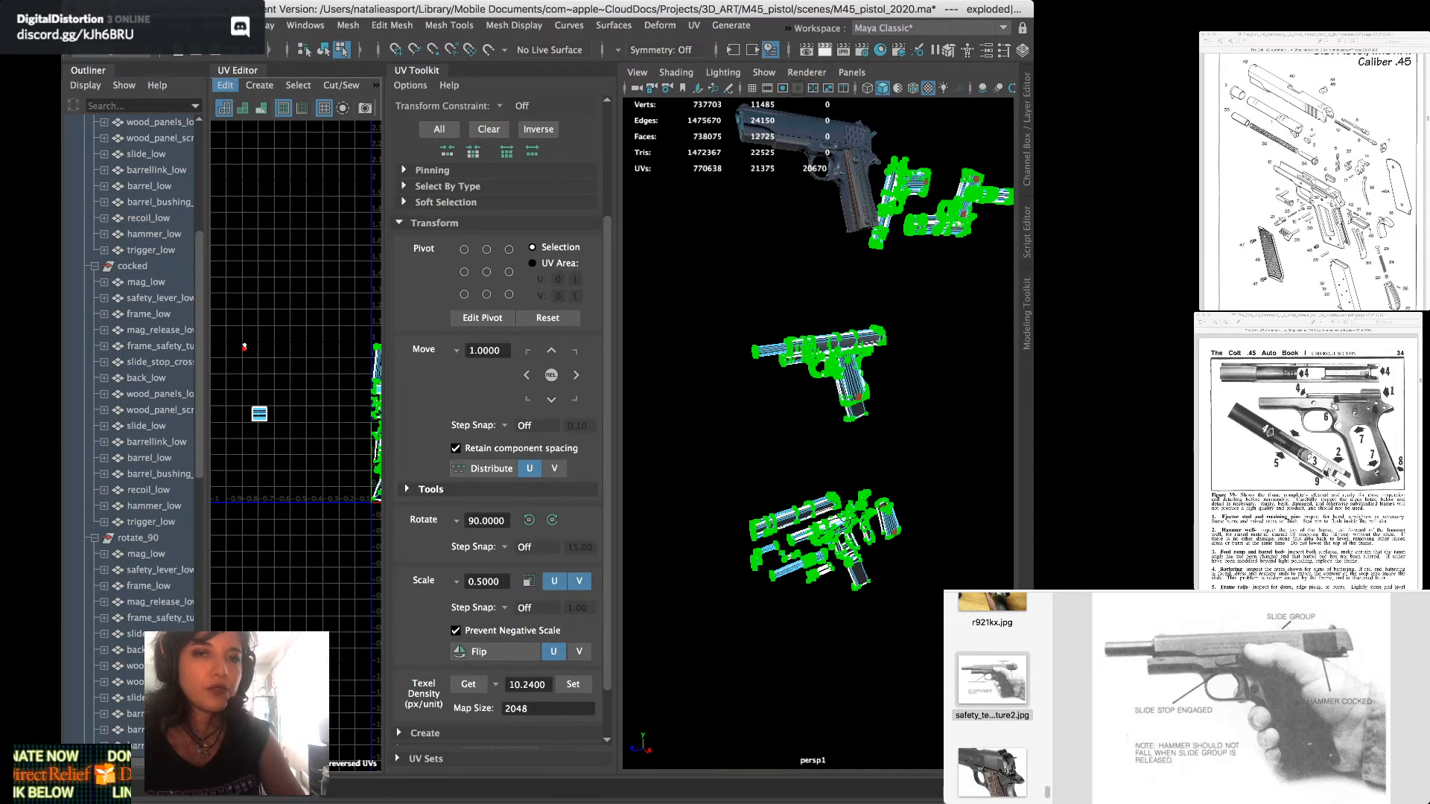
scroll(246, 347, "up", 4)
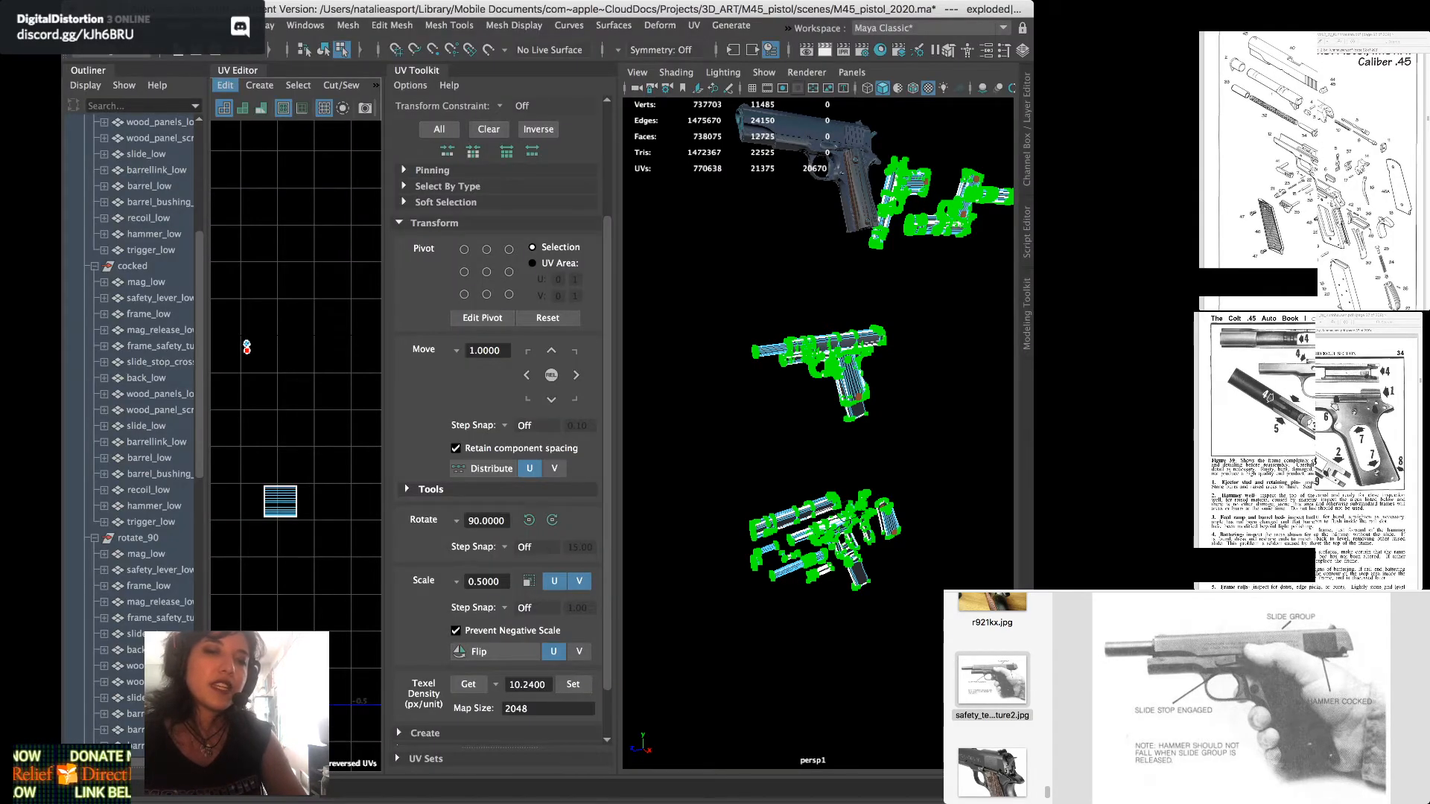
scroll(233, 284, "up", 4)
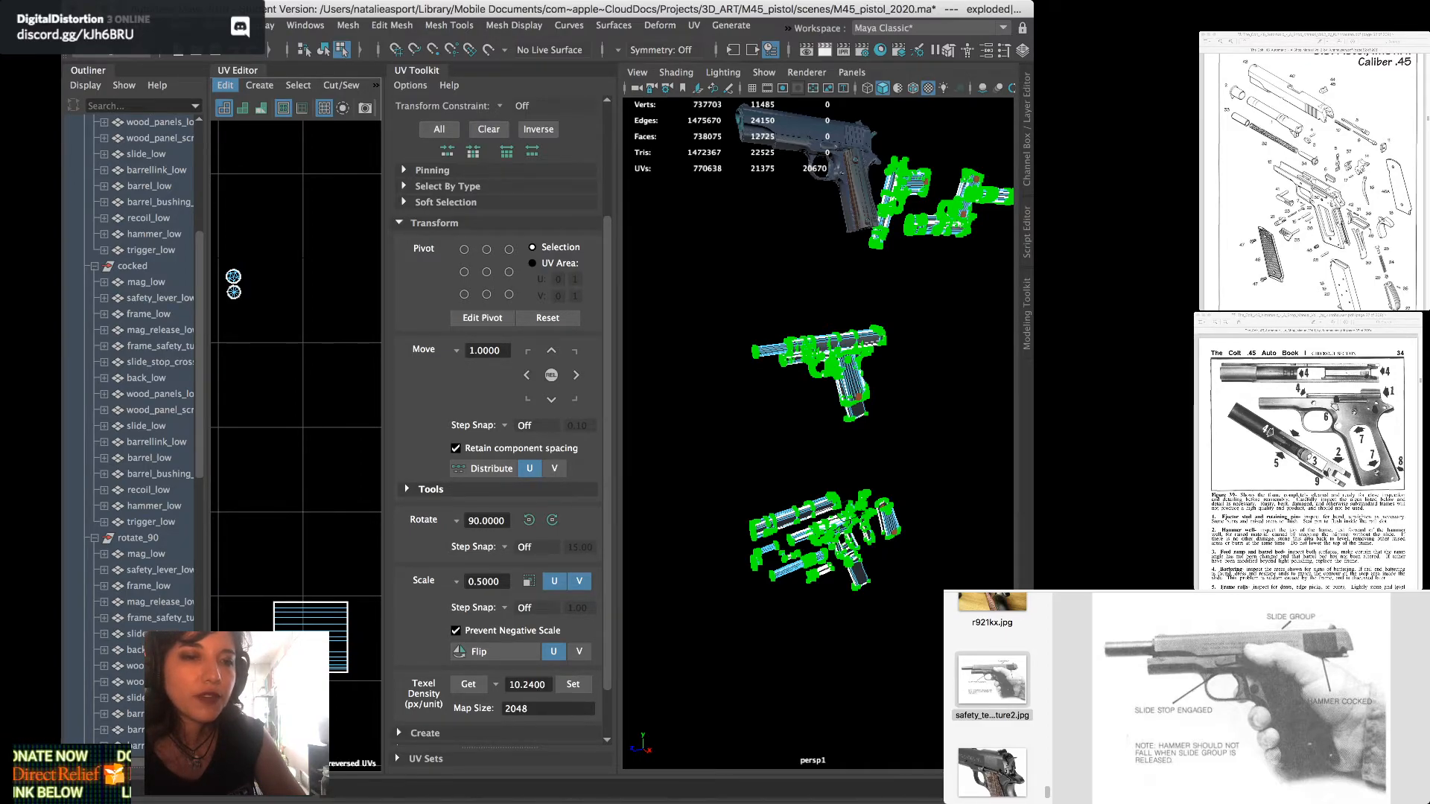
Add the small stray shells beside the main layout to the UV selection and move all selected UVs down by 1 unit in V
scroll(254, 379, "down", 6)
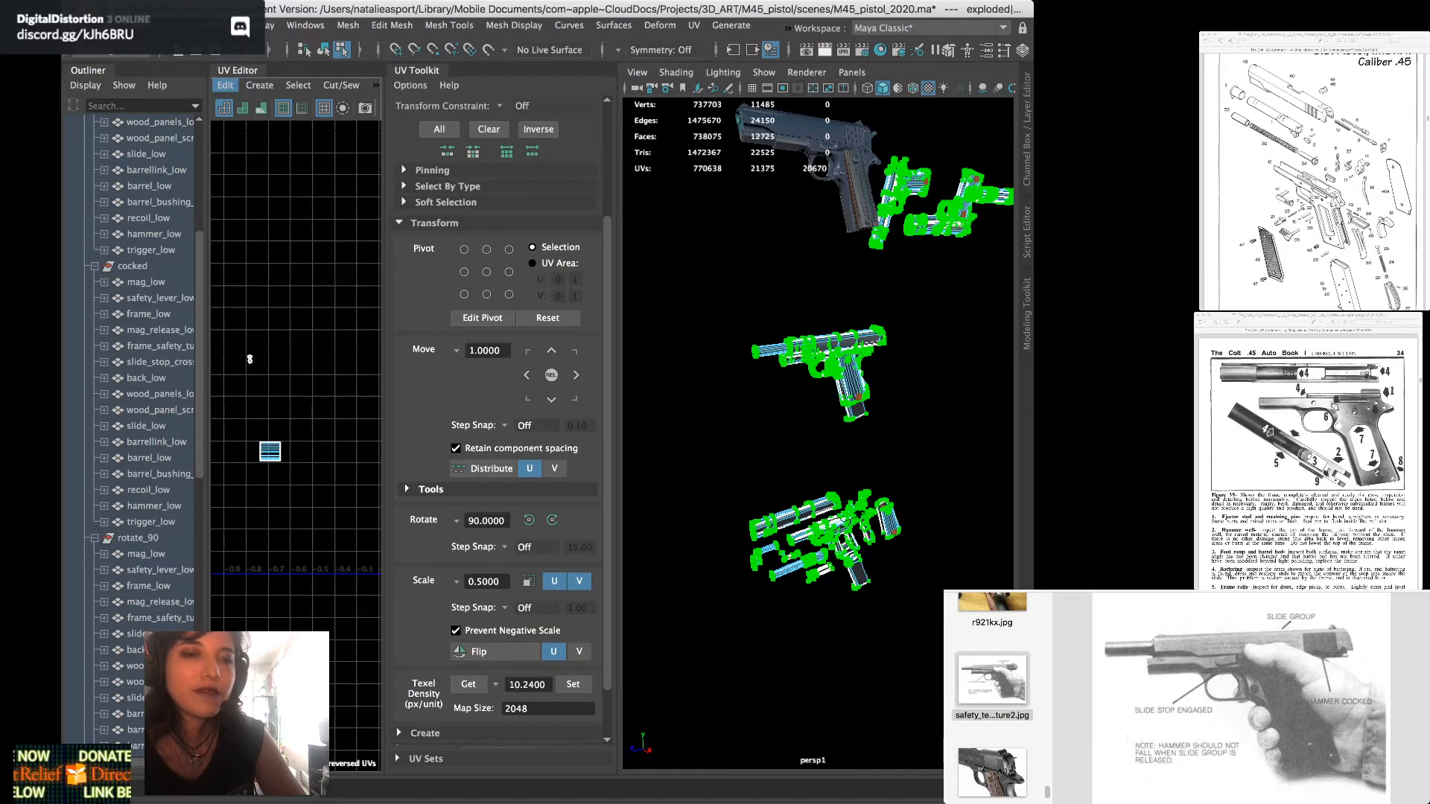
scroll(254, 379, "down", 5)
key("ctrl+space")
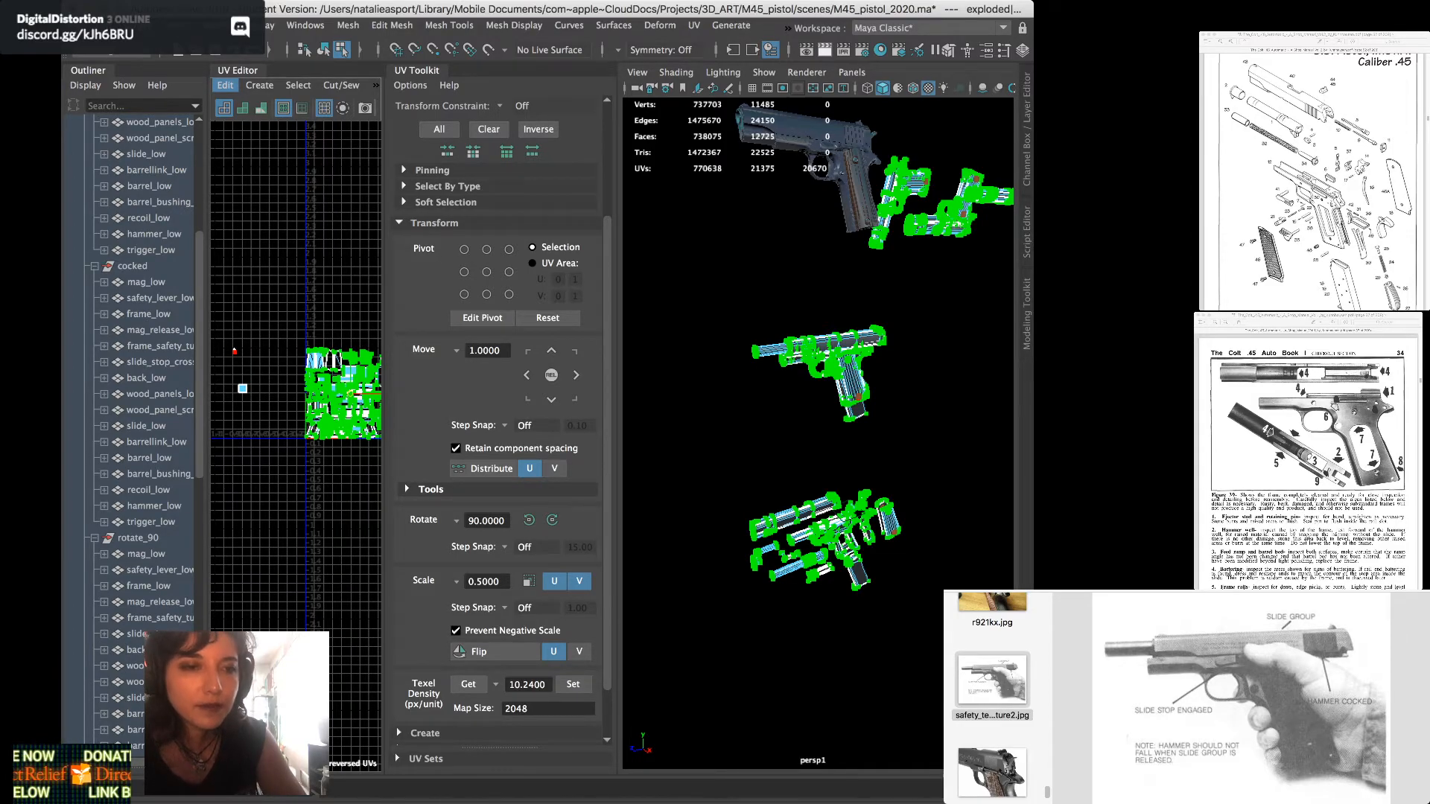
scroll(244, 309, "down", 3)
key("ctrl+space")
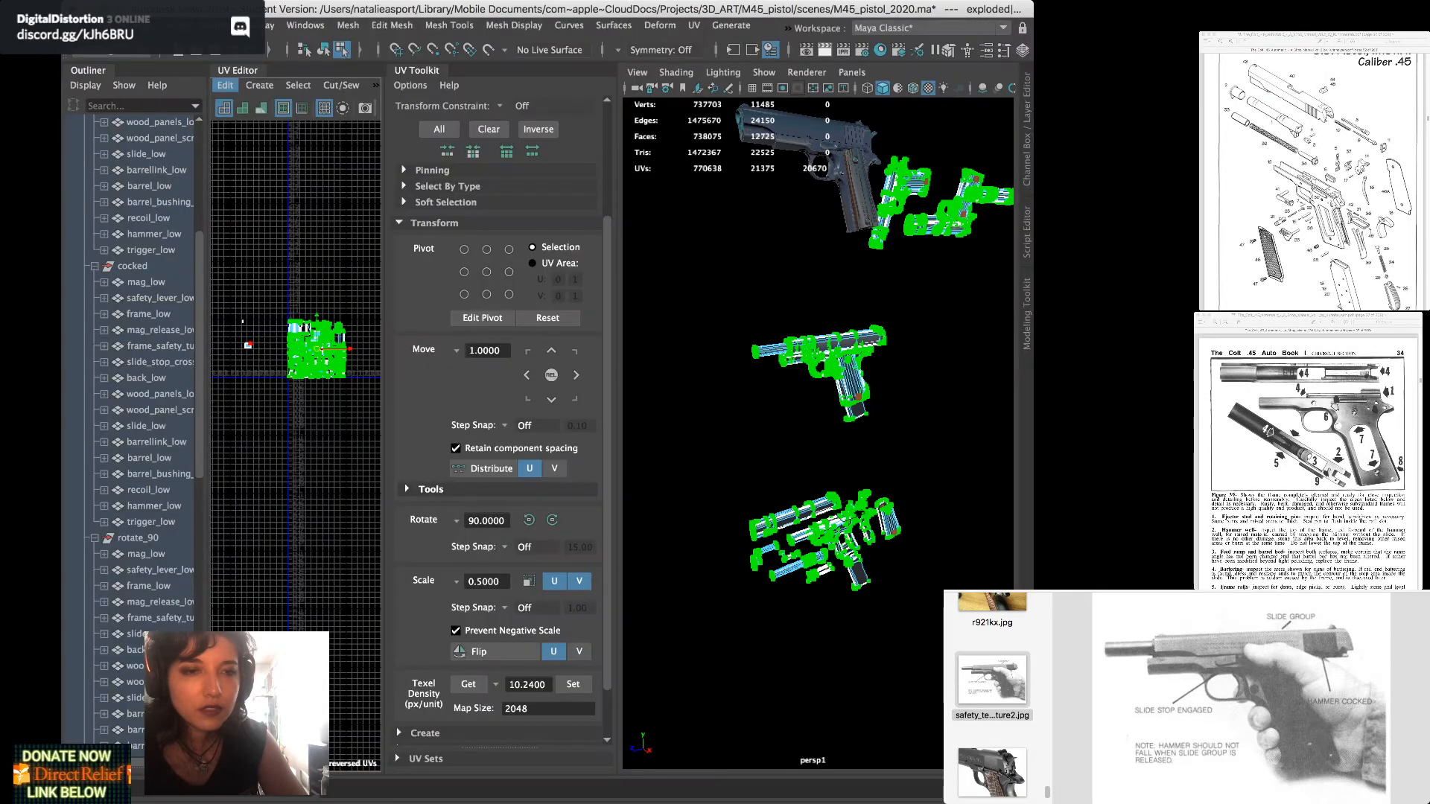
left_click_drag(250, 345, 284, 358, "alt")
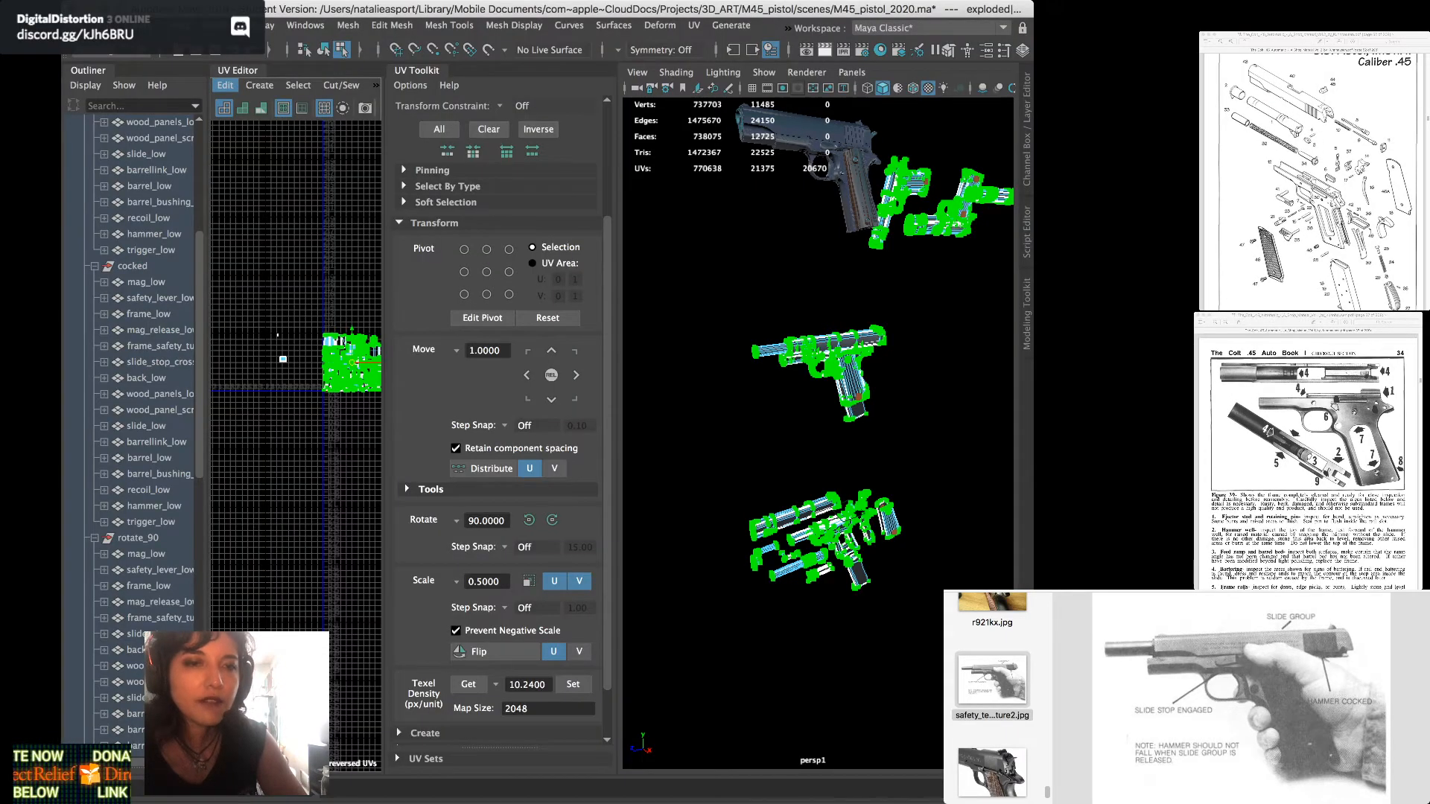
left_click_drag(263, 322, 298, 374, "shift")
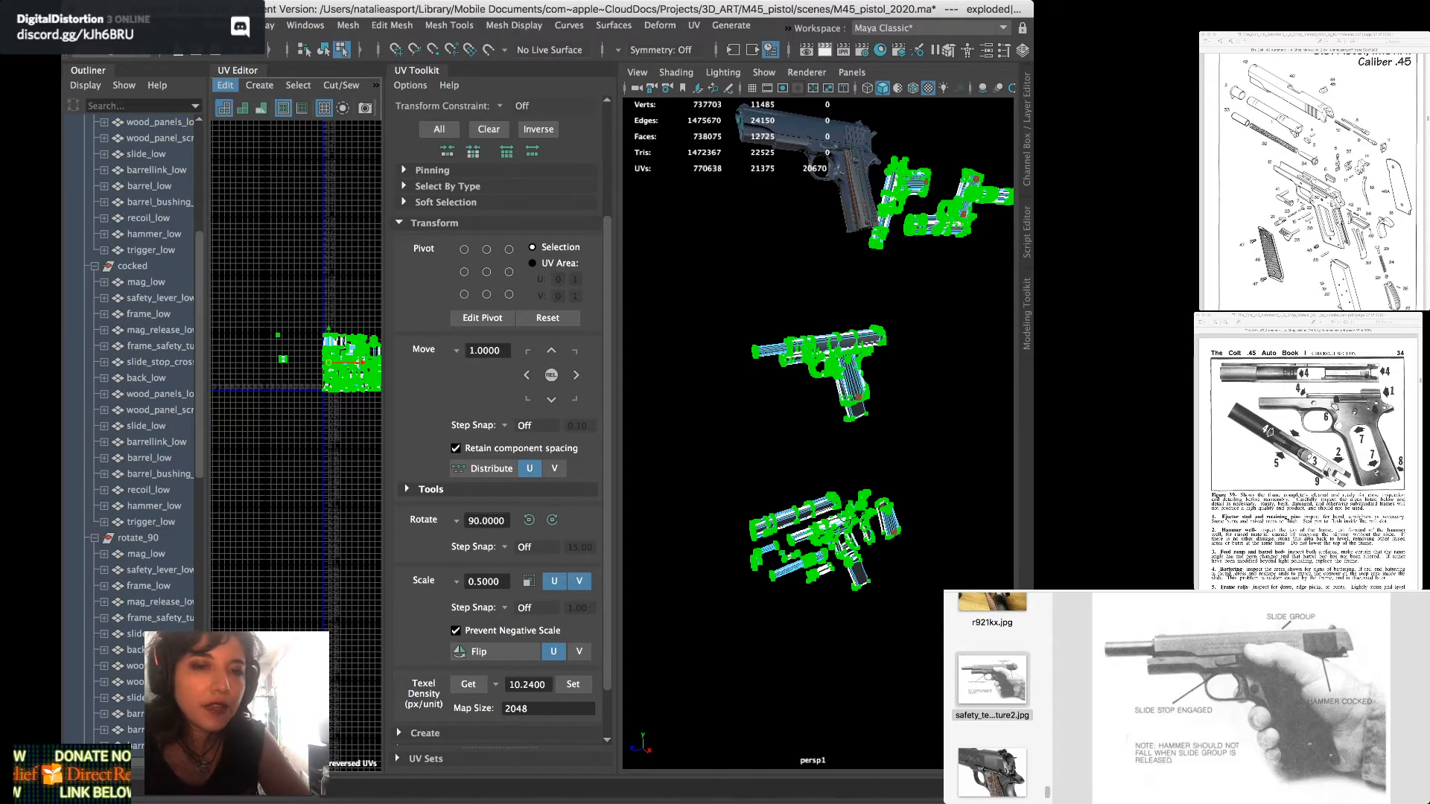
middle_click_drag(298, 374, 278, 364, "alt")
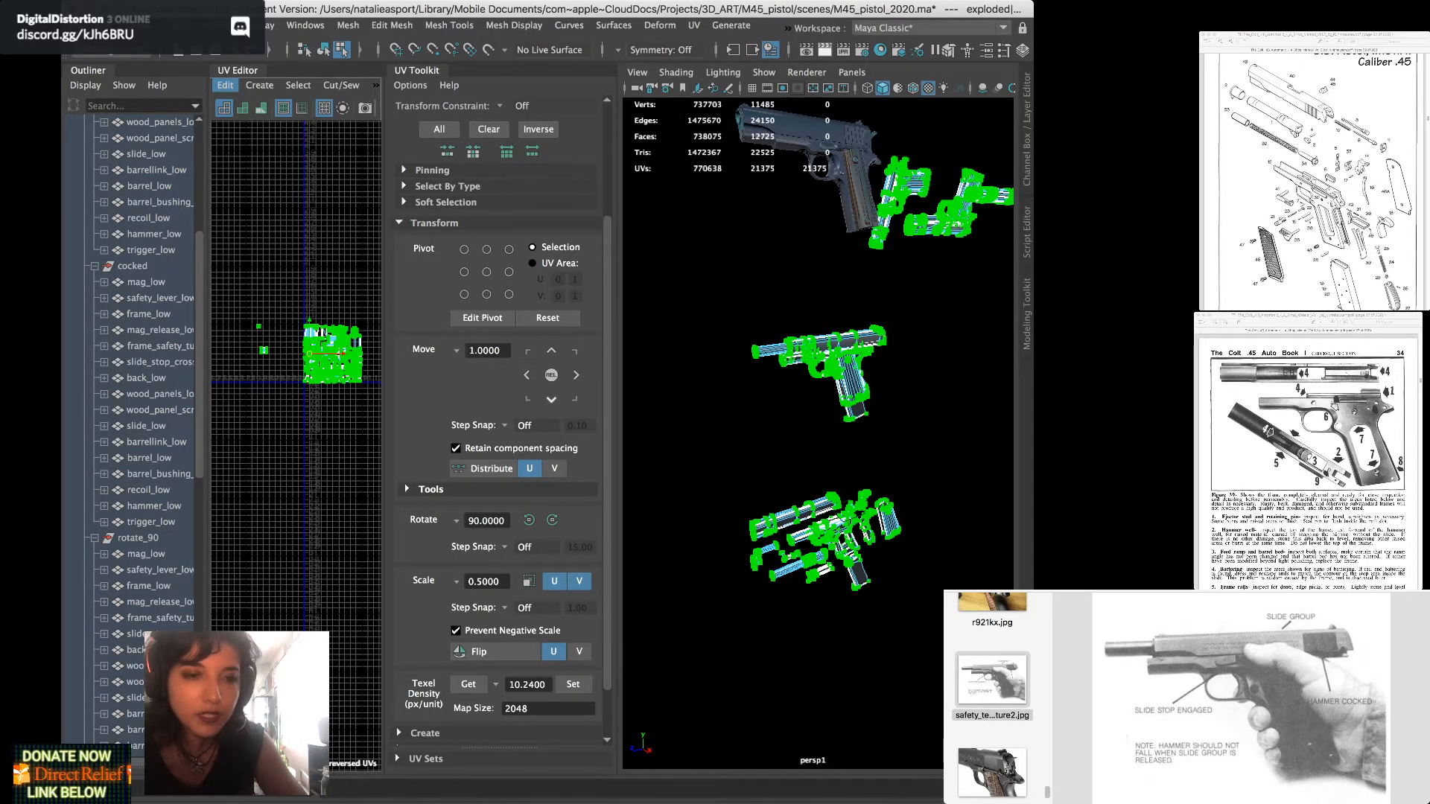
left_click(551, 400)
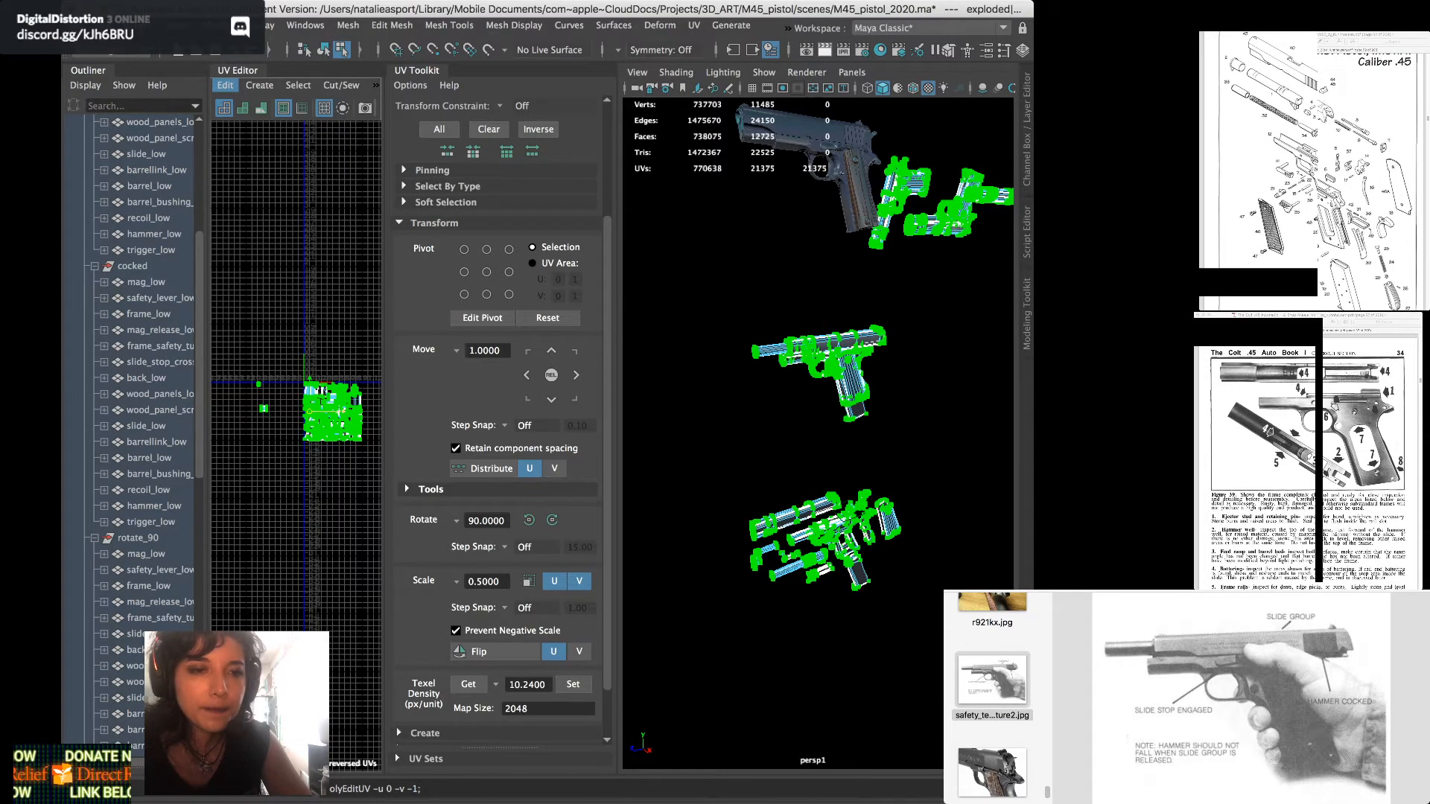
Examine the moved UV layout of the duplicates up close against the UV grid
key("ctrl+space")
key("ctrl+space")
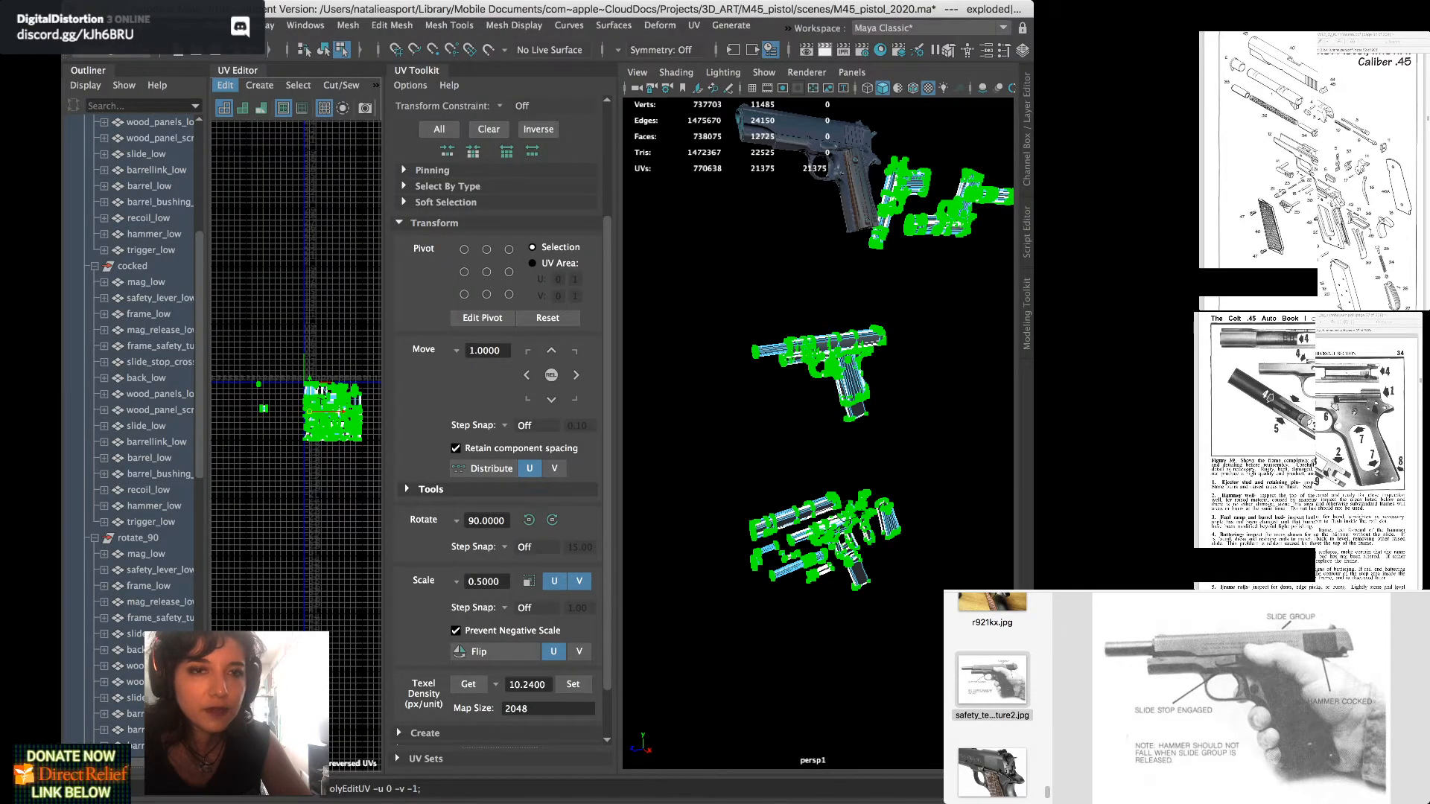
key("ctrl+space")
key("ctrl+space")
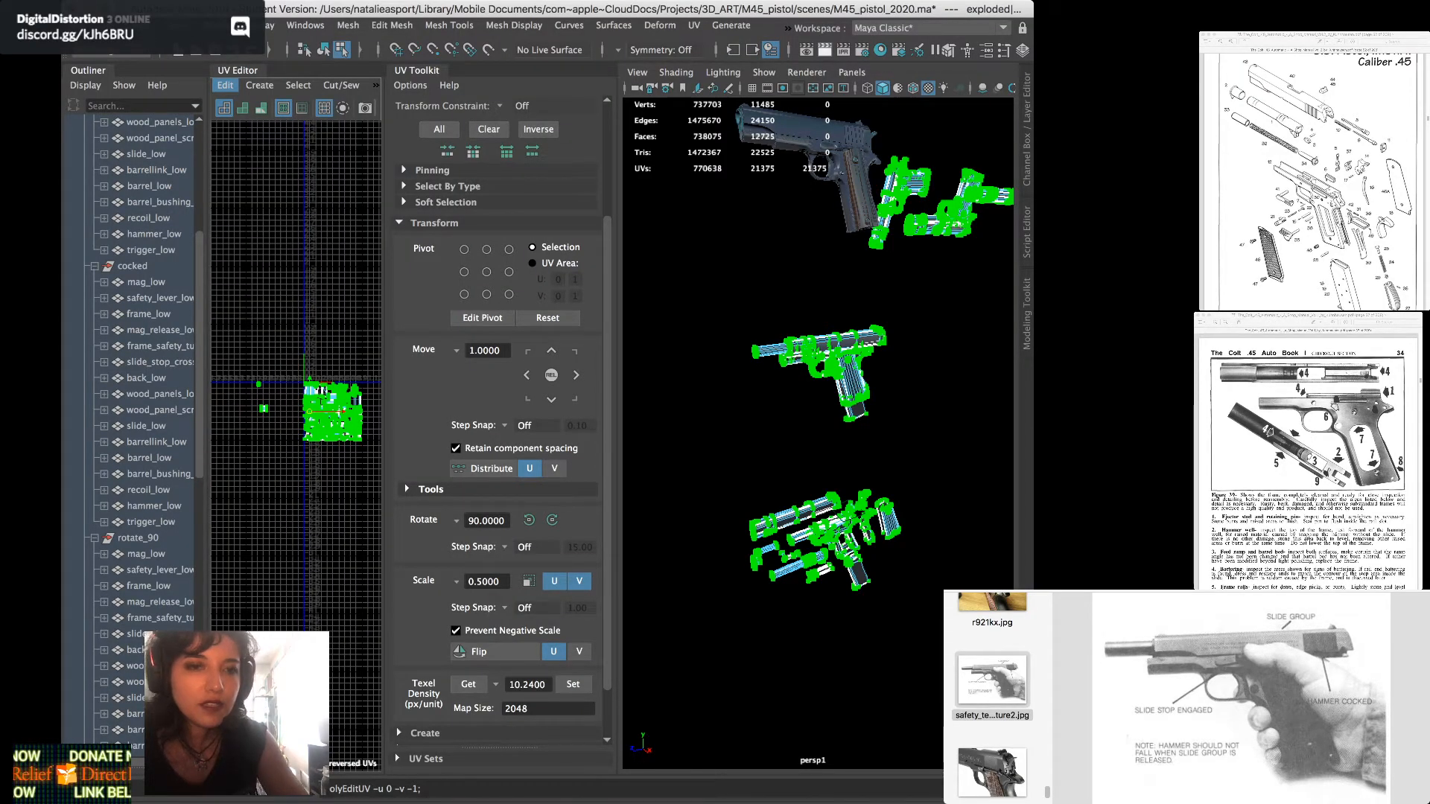
scroll(296, 447, "up", 5)
key("ctrl+space")
key("ctrl+space")
scroll(297, 447, "up", 3)
scroll(297, 447, "up", 2)
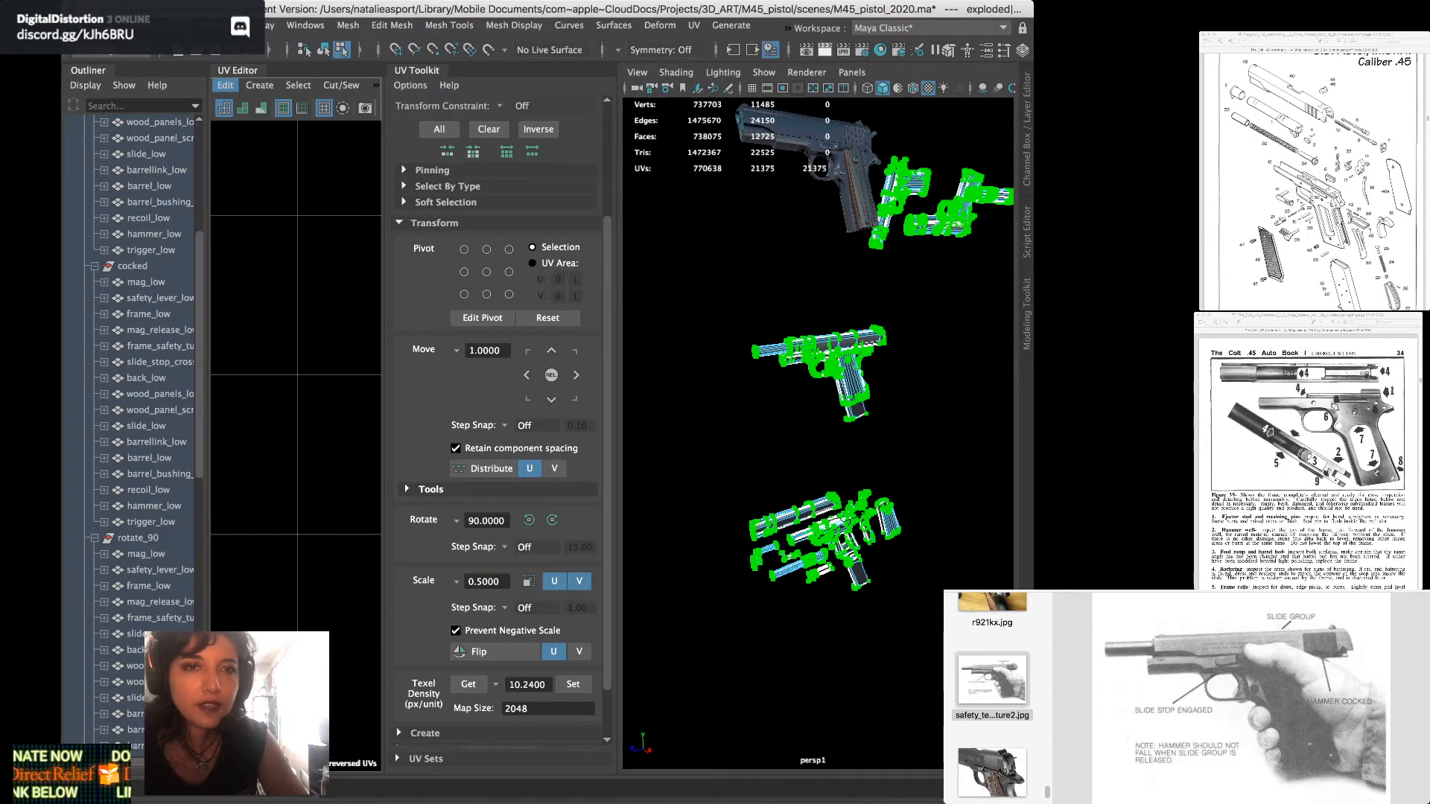
scroll(296, 447, "up", 2)
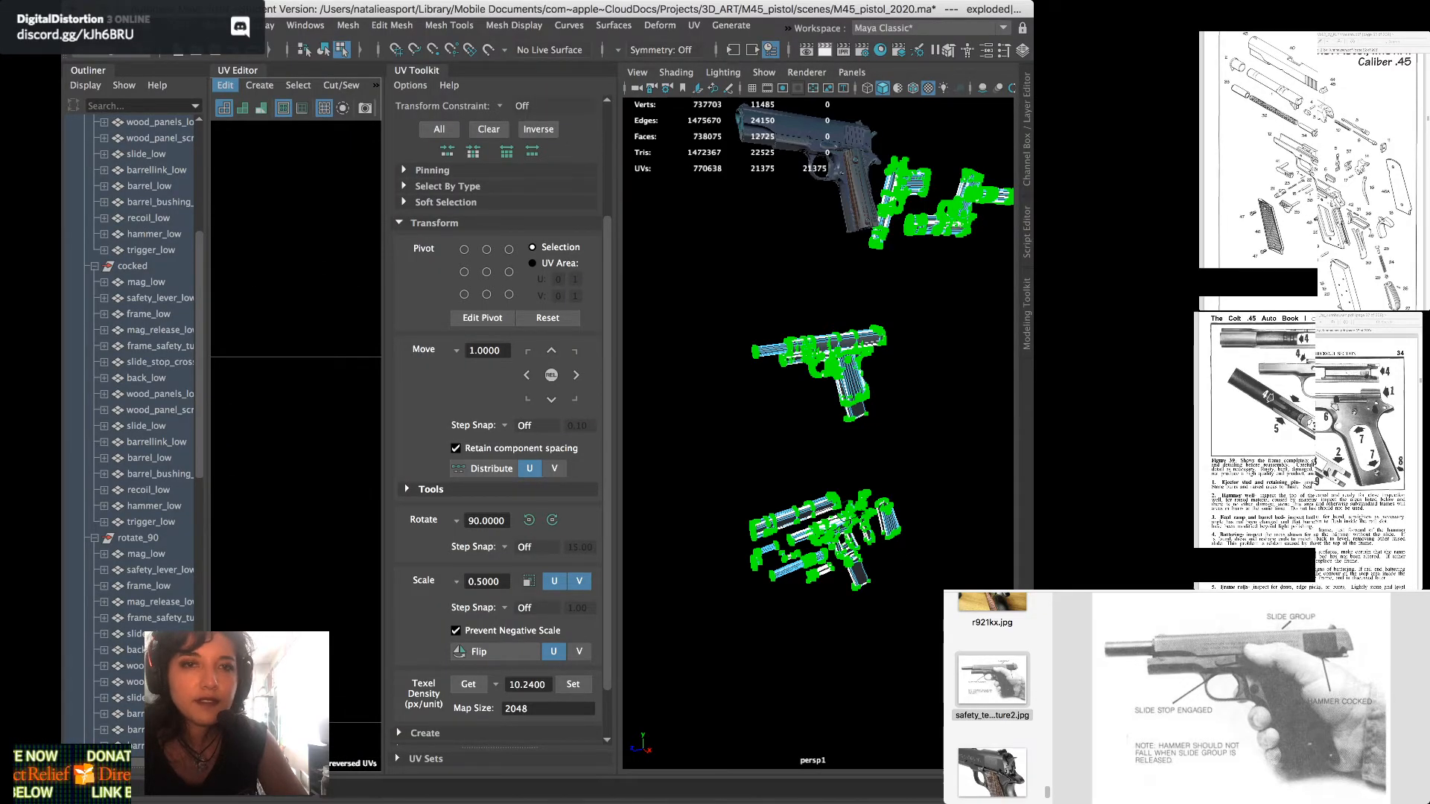
Collapse the UV Toolkit and look over the moved UV layout in the wider UV grid
left_click(417, 70)
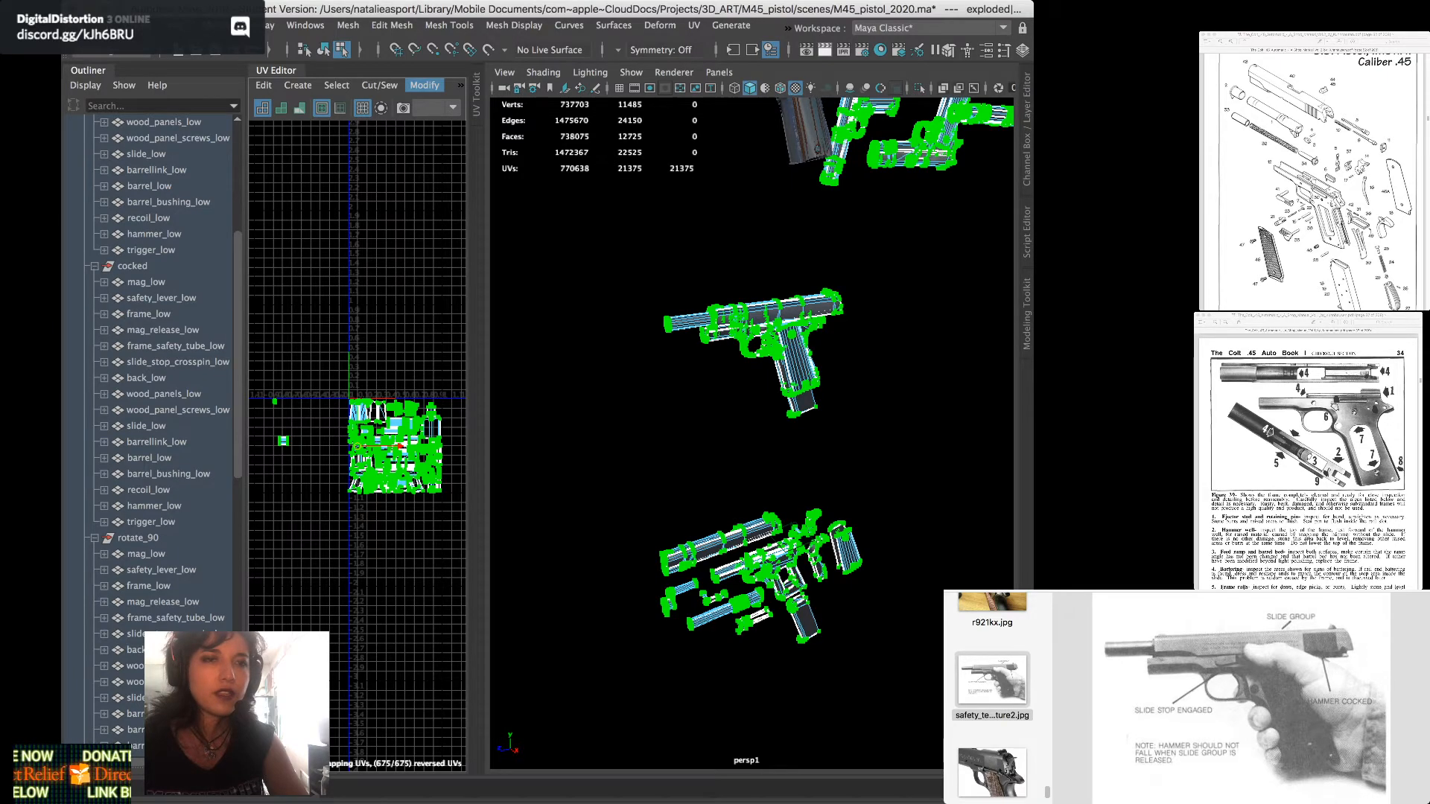
scroll(357, 446, "down", 3)
scroll(357, 445, "down", 4)
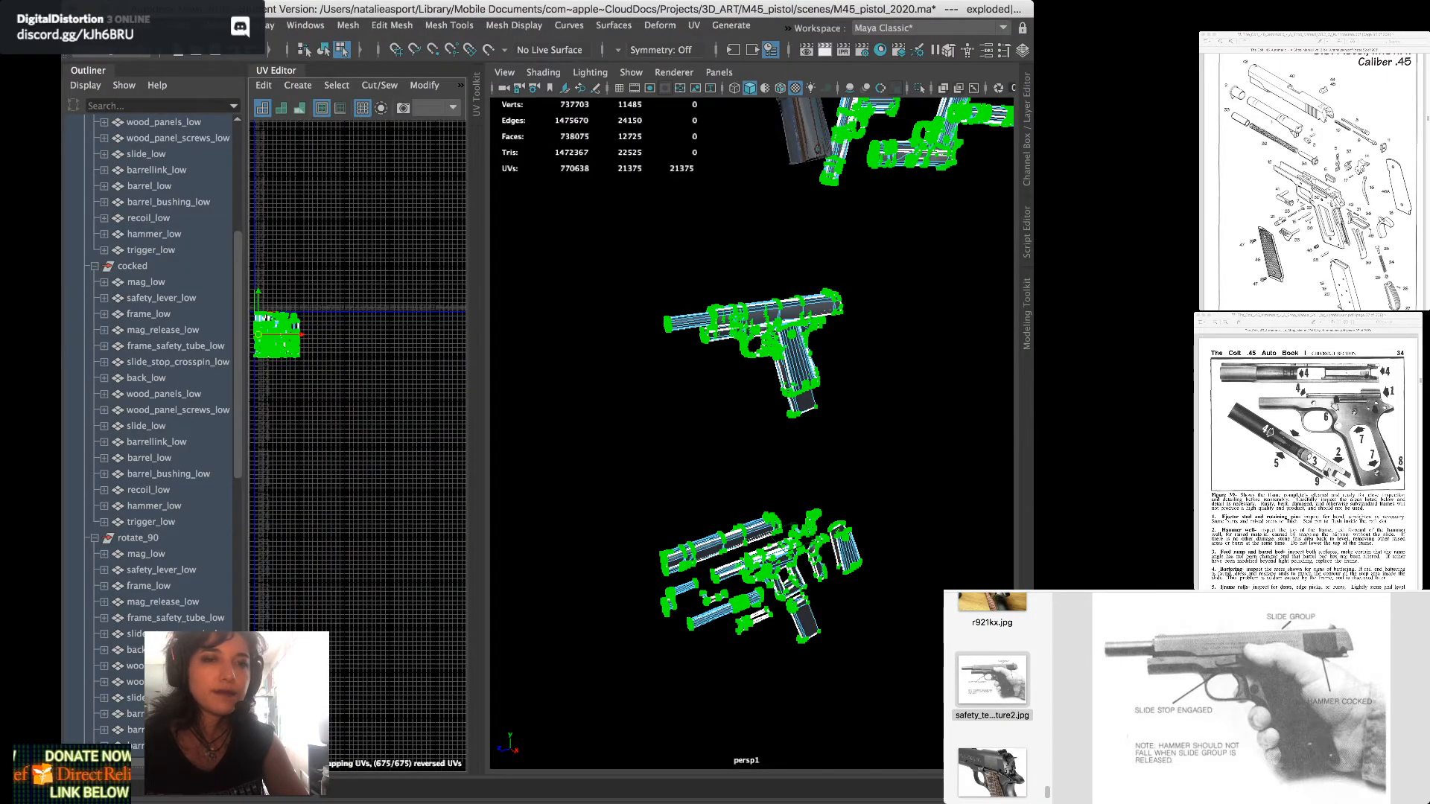
scroll(357, 445, "down", 3)
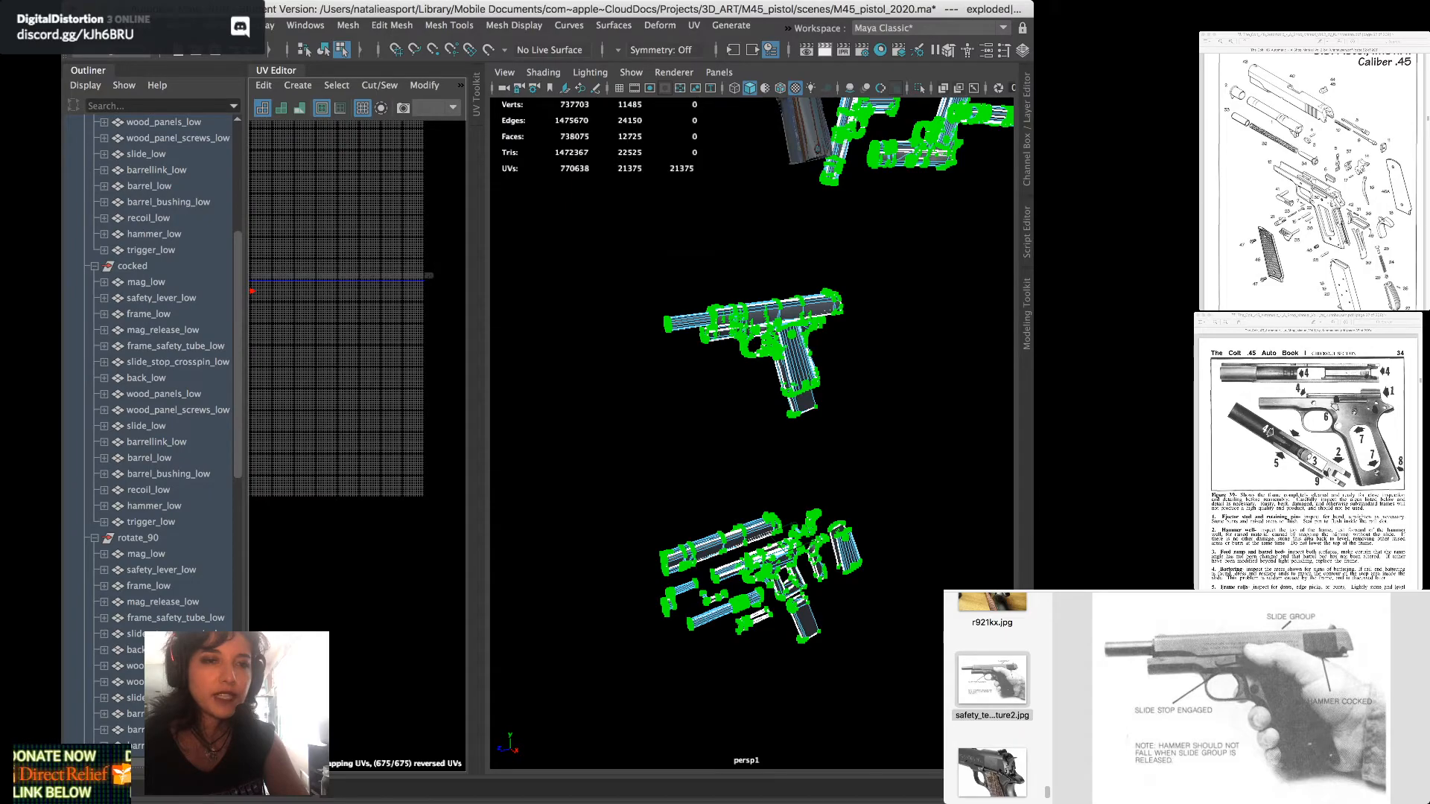
Leave component mode, collapse the part lists in the m1911a_pistol hierarchy and select the five groups exploded through holstered
left_click(146, 155)
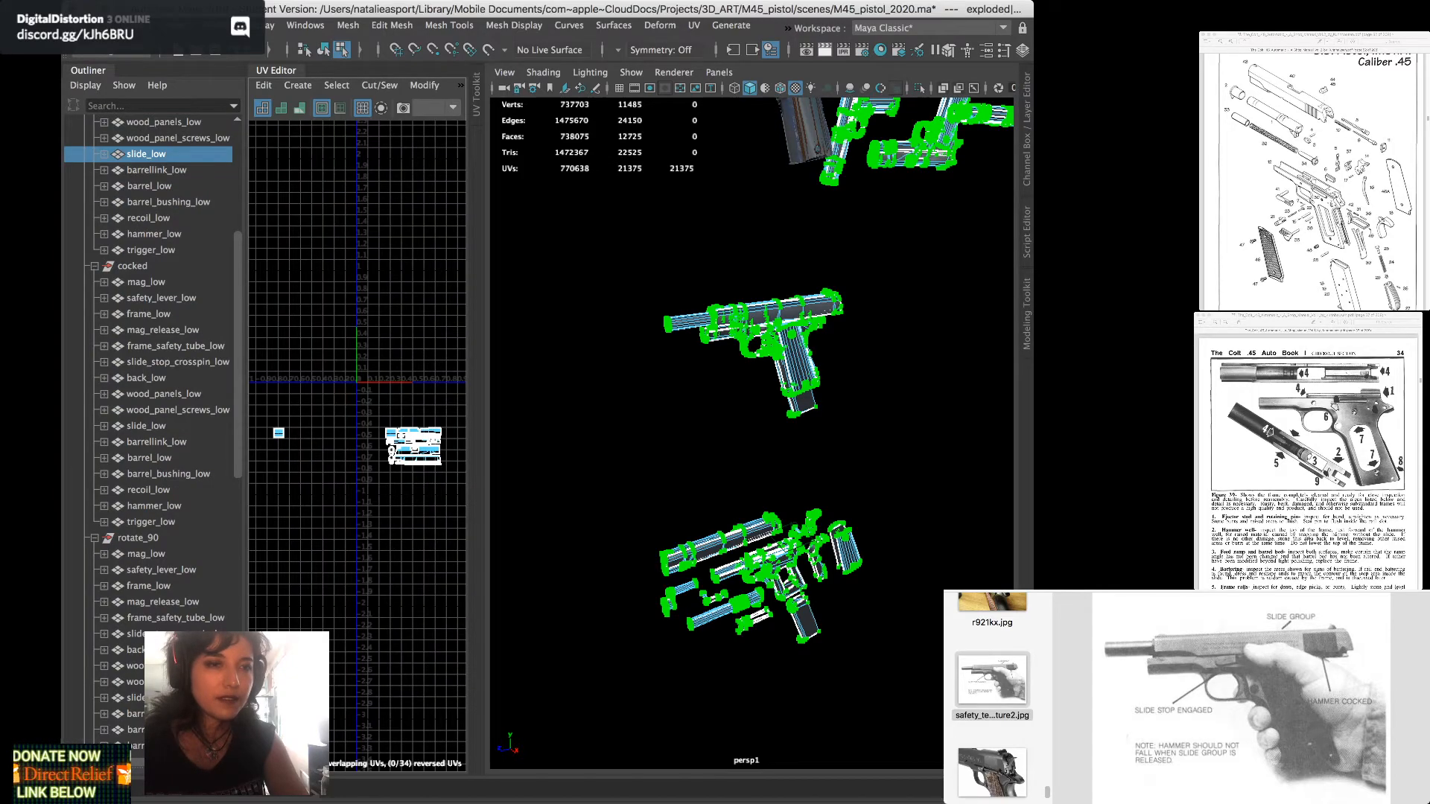
scroll(257, 325, "down", 4)
scroll(153, 324, "up", 6)
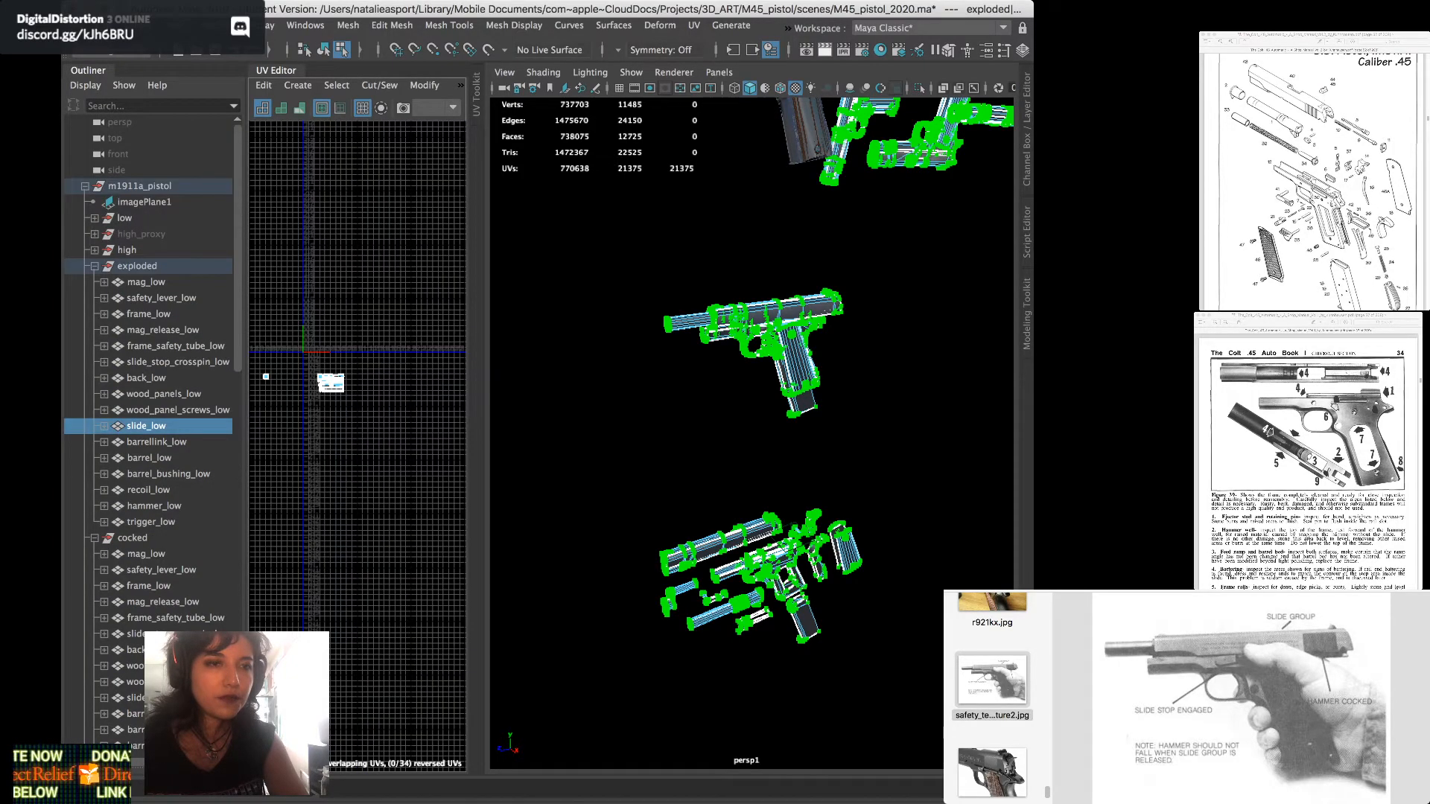
left_click(95, 265)
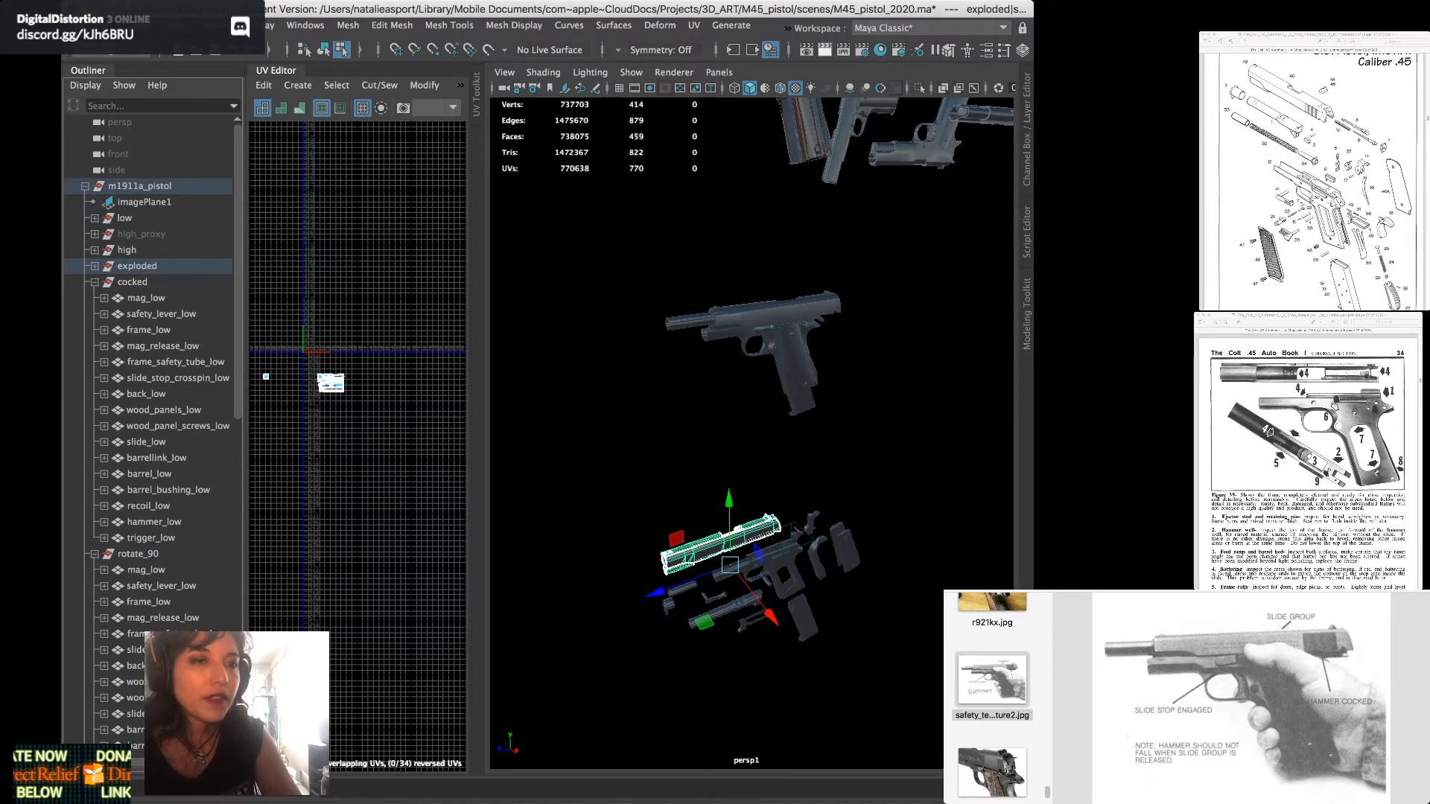
left_click(84, 186, "shift")
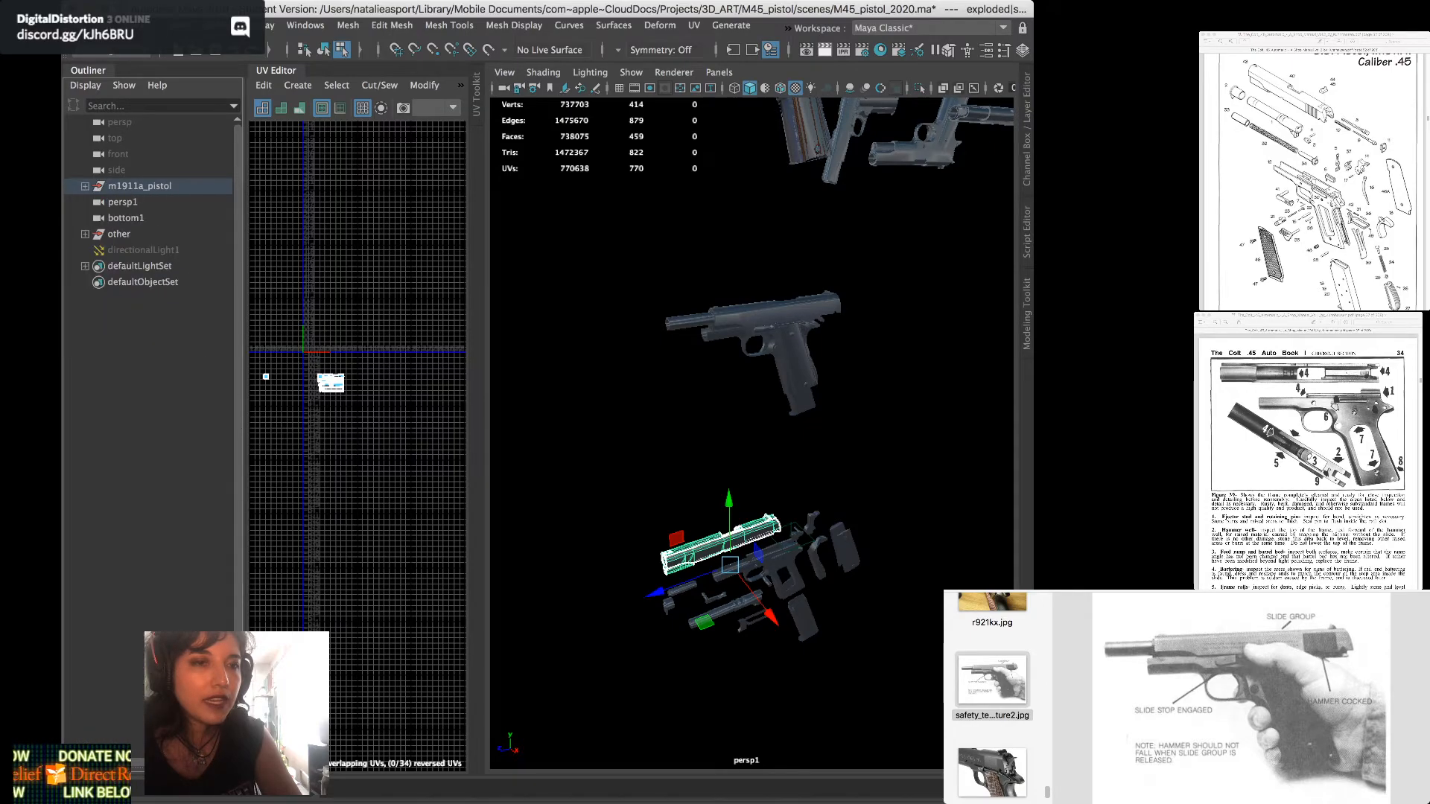
left_click(85, 187)
left_click(137, 330)
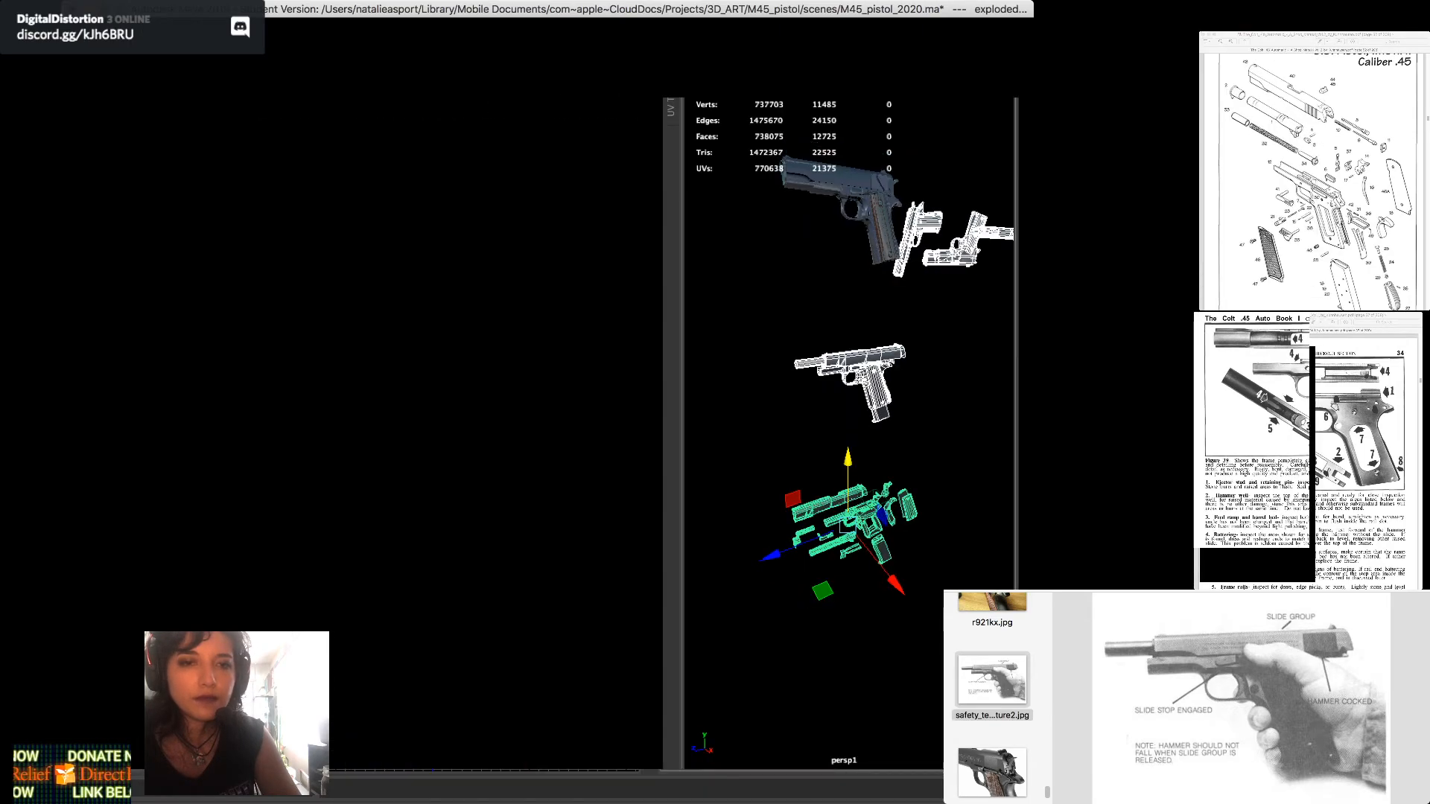
Widen the Maya window and fit the duplicates' whole UV layout, including the stray shells, into the enlarged UV Editor
scroll(378, 272, "up", 5)
scroll(364, 313, "up", 1)
middle_click_drag(439, 343, 336, 304, "alt")
scroll(491, 302, "up", 2)
scroll(483, 298, "up", 1)
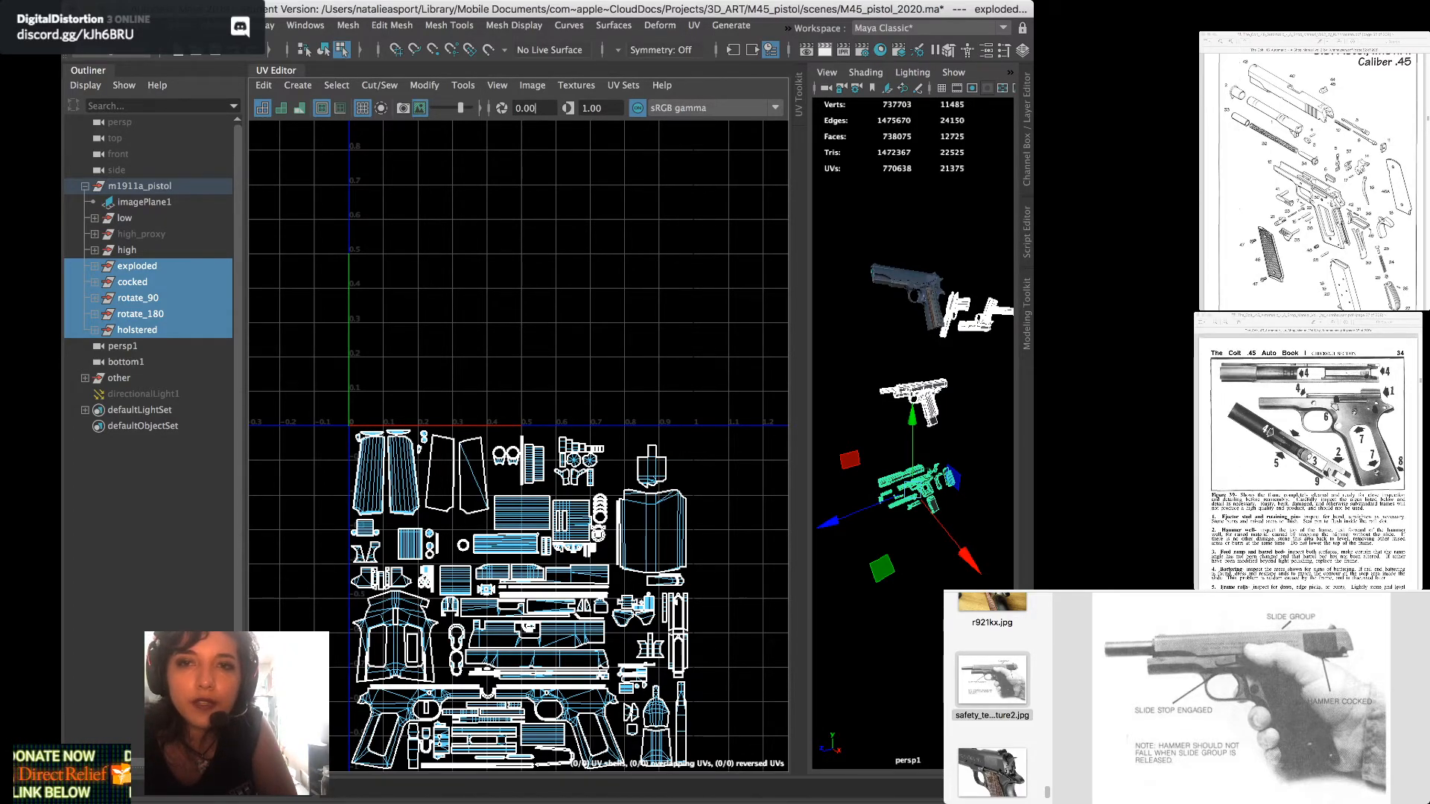
left_click_drag(1033, 402, 1223, 402)
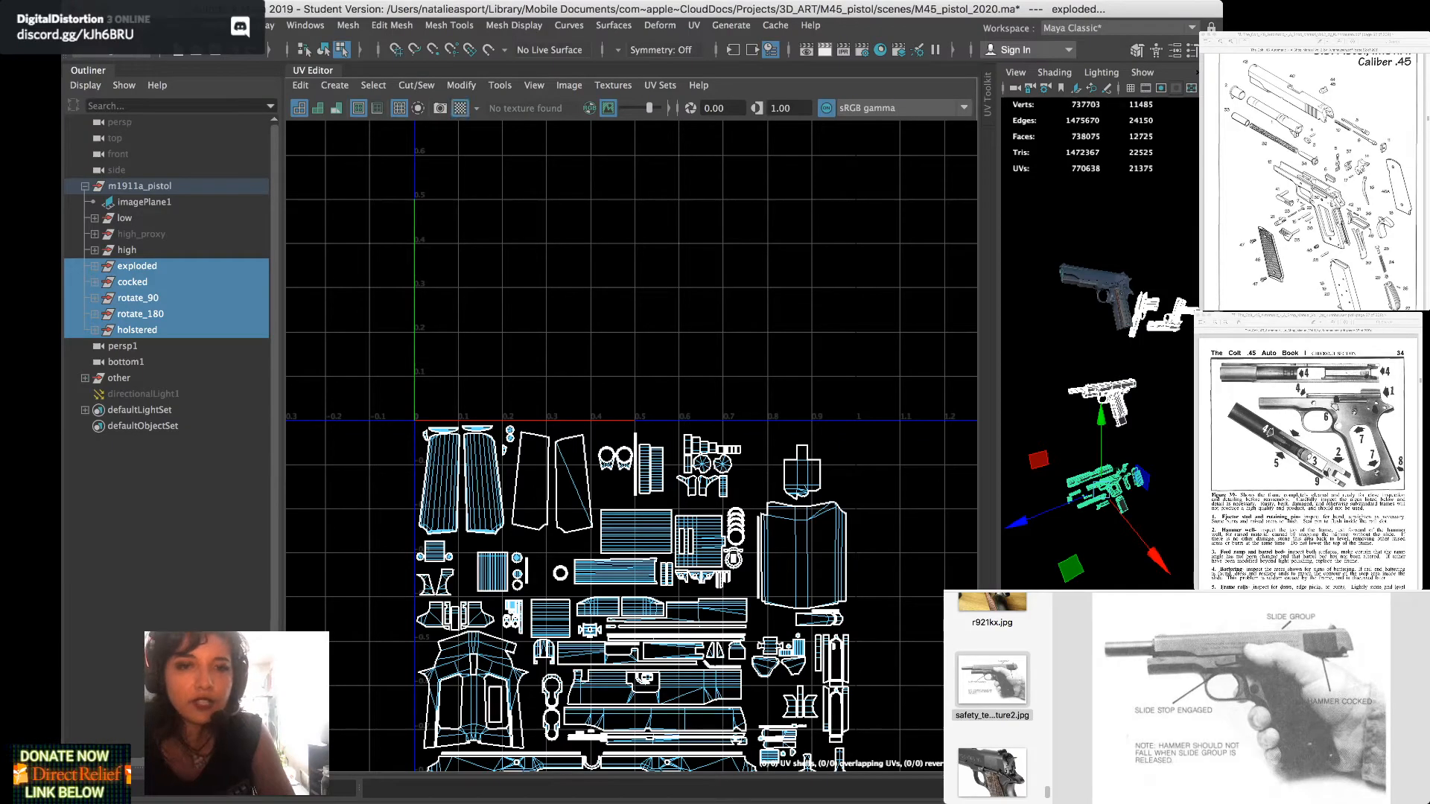
scroll(636, 324, "down", 2)
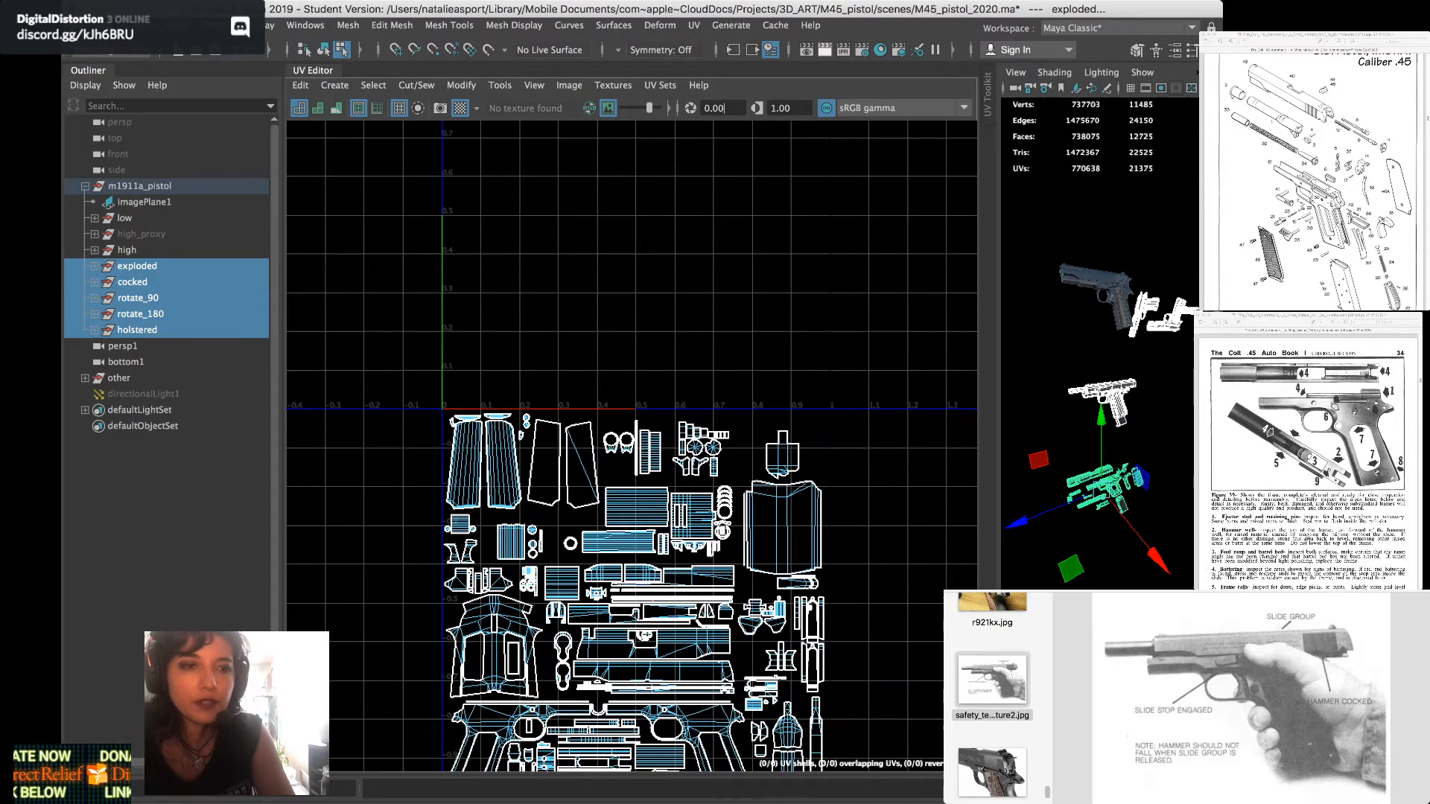
scroll(642, 331, "down", 3)
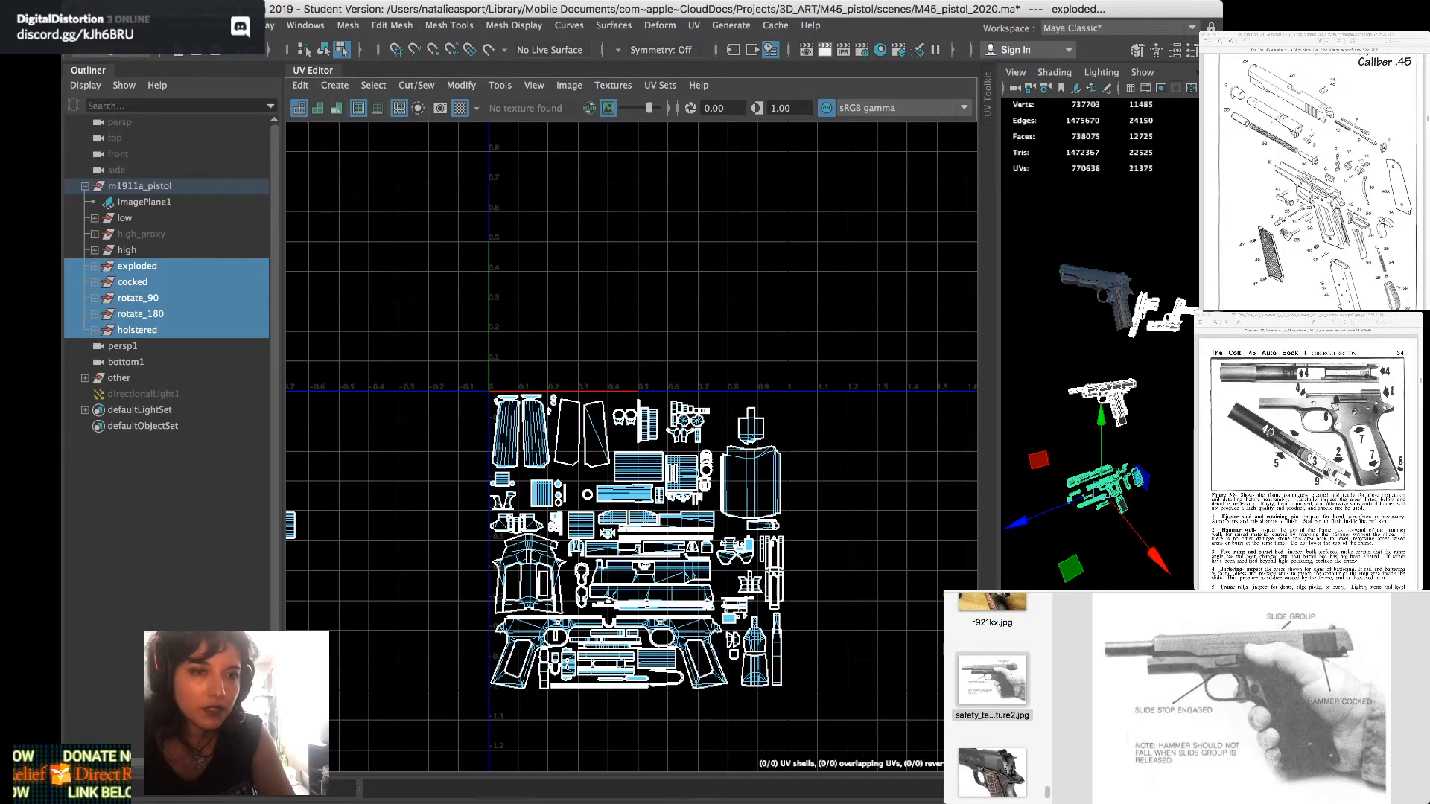
scroll(643, 316, "down", 2)
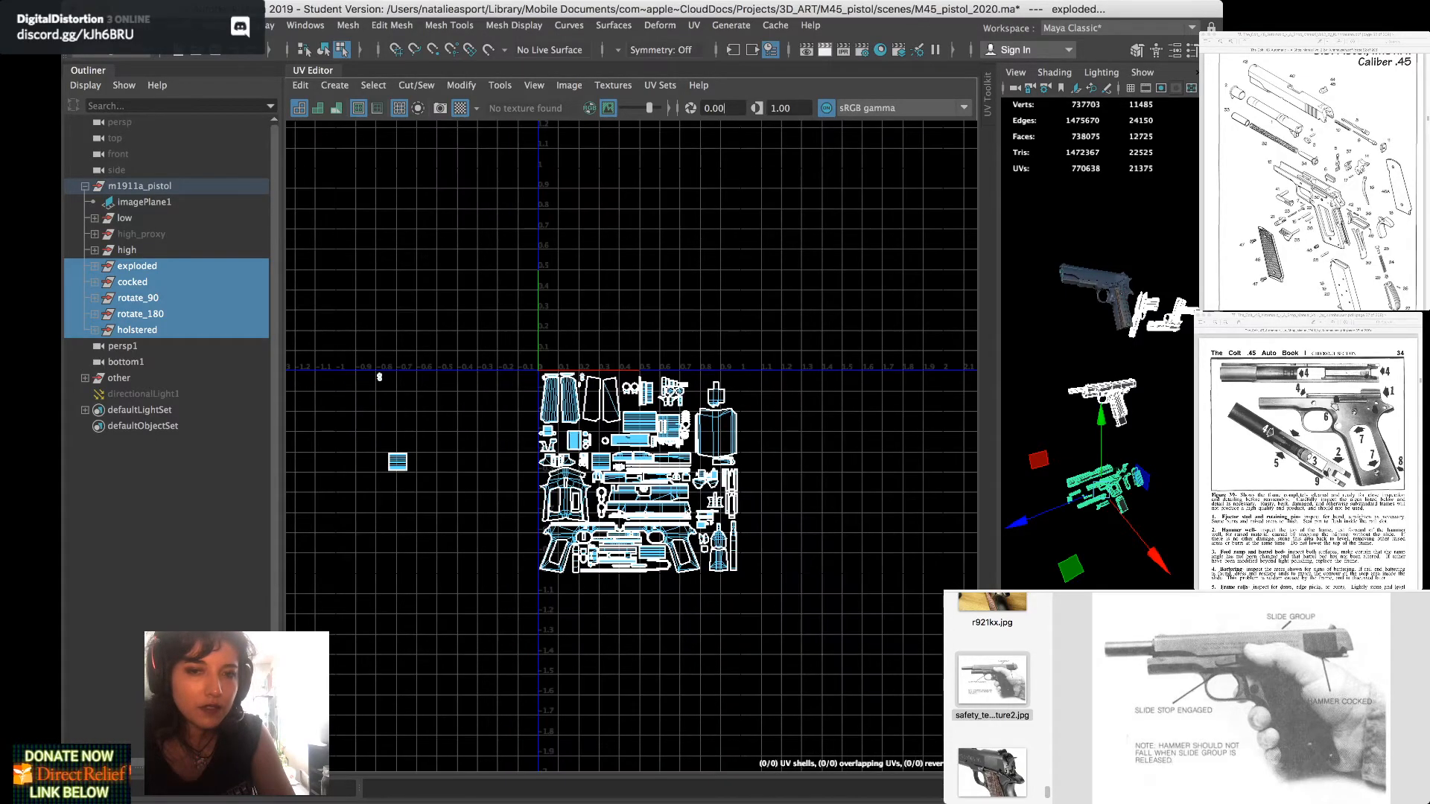
View the UVs of the exploded and cocked groups one at a time and raise the UV Editor's image dimming slider
left_click(137, 265)
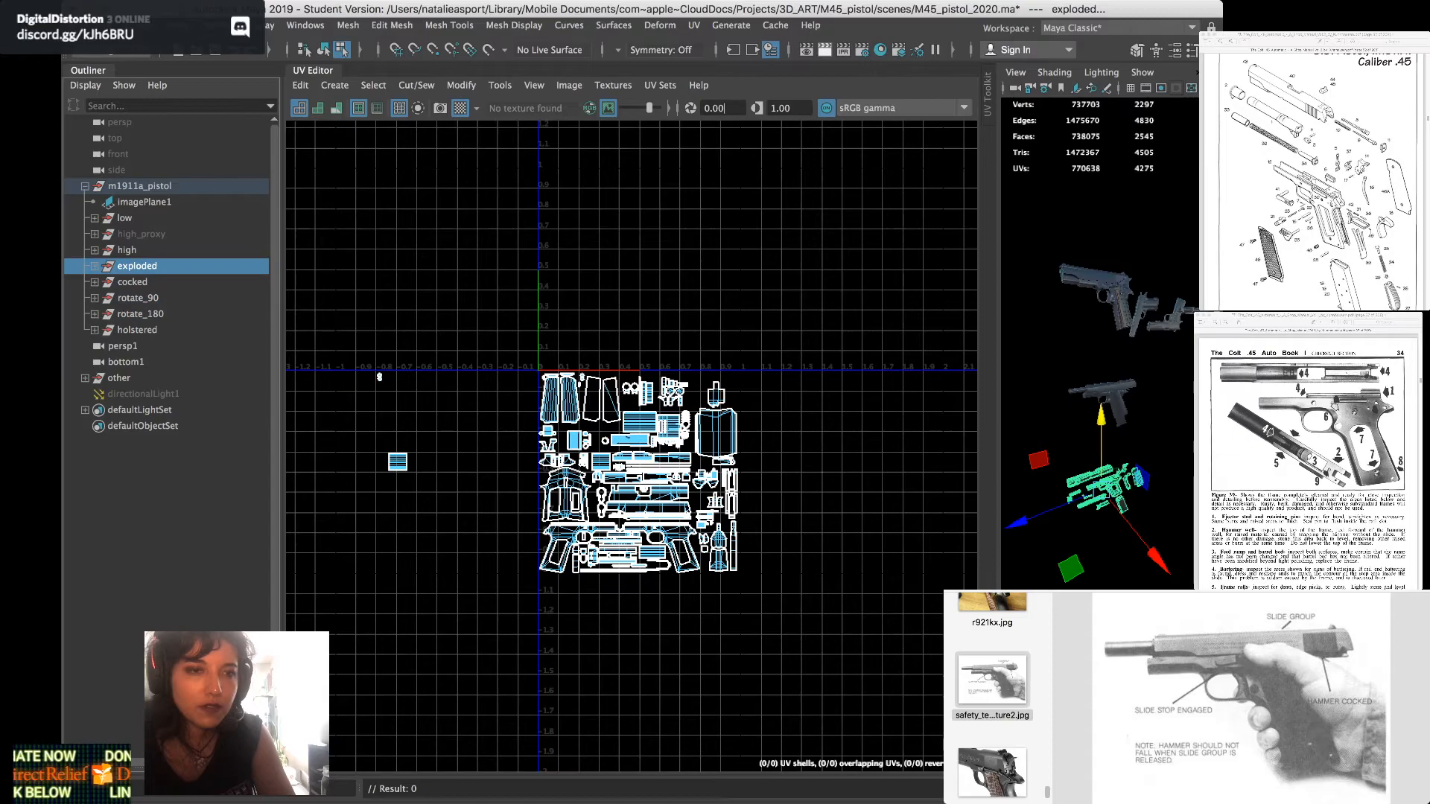
key("Down")
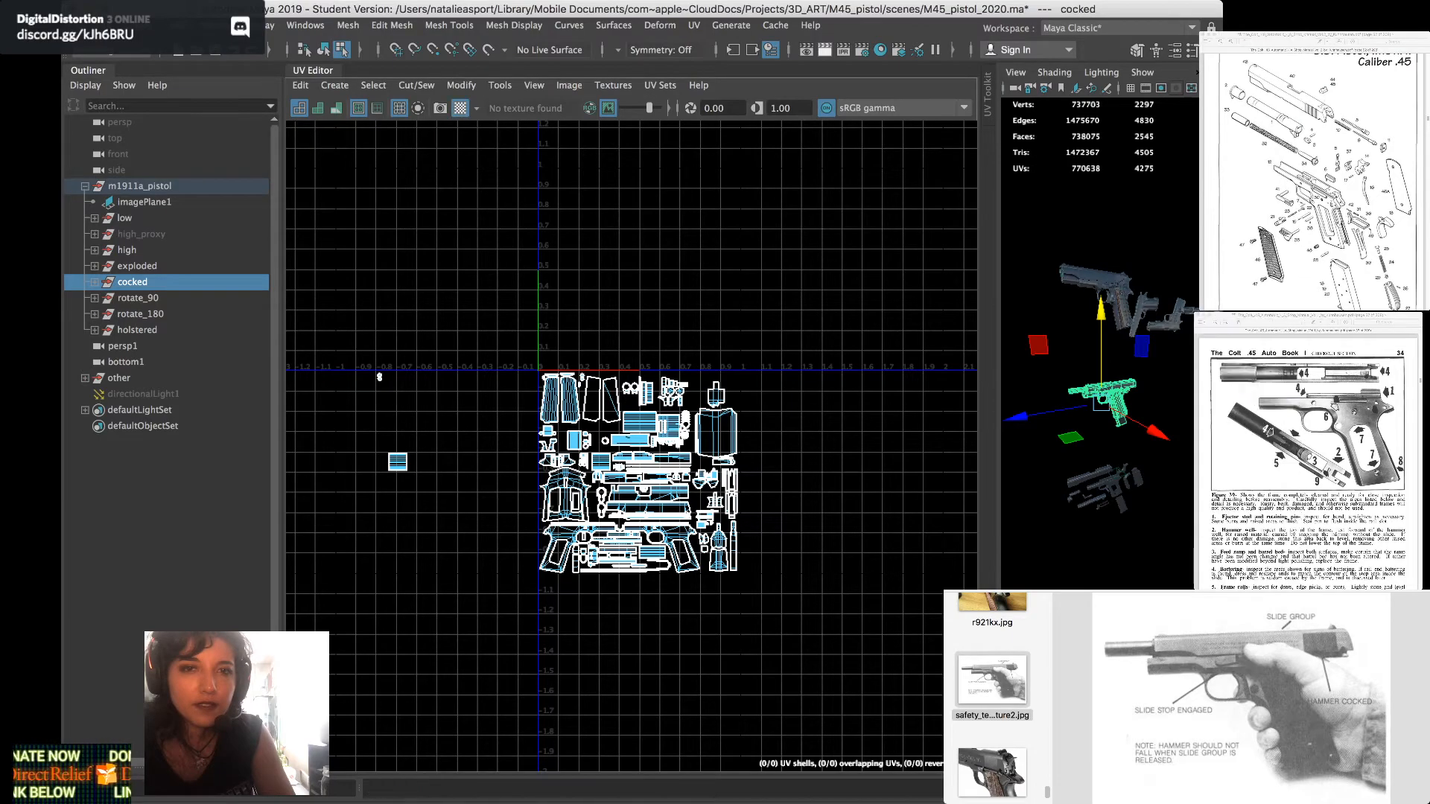
left_click(613, 85)
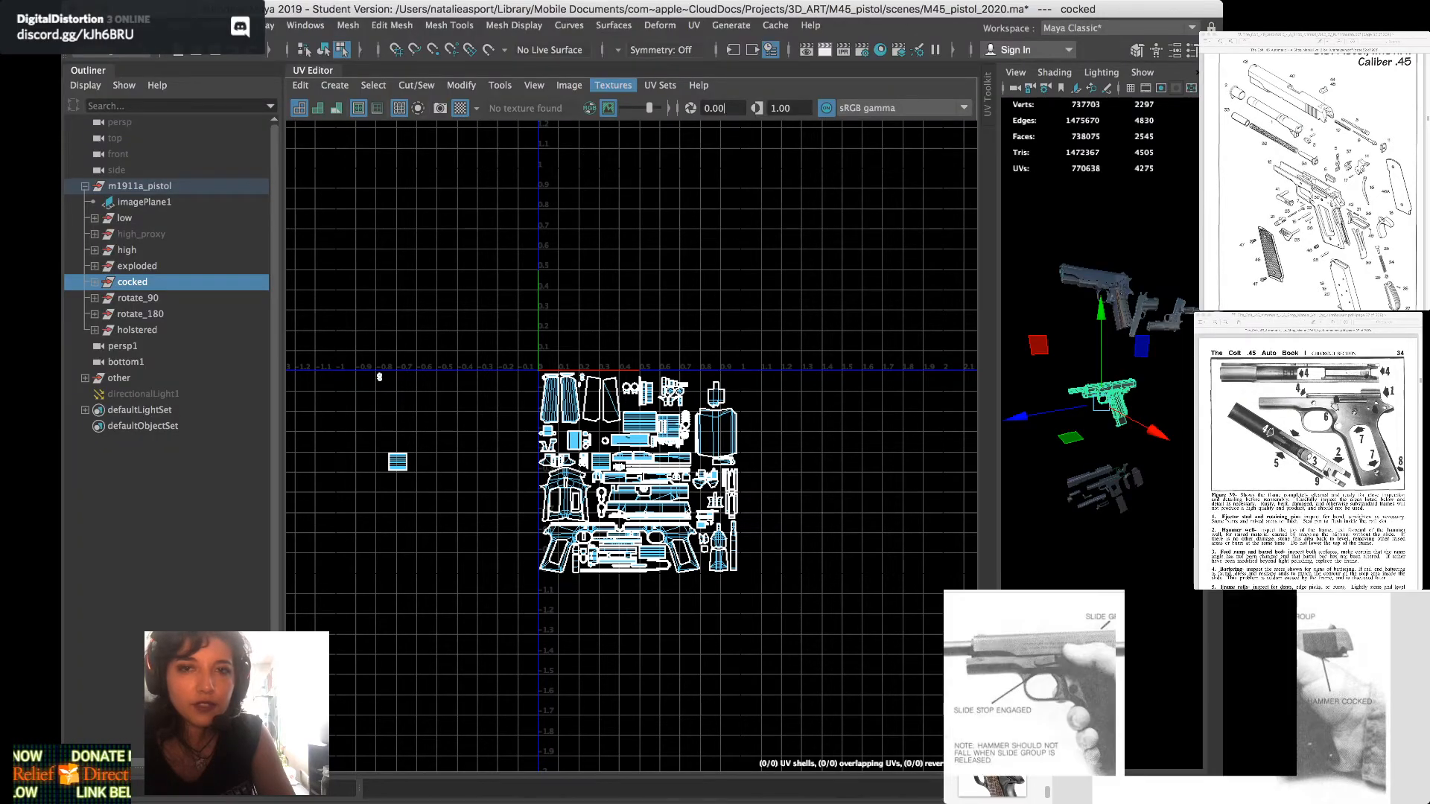
left_click(590, 108)
left_click(590, 108)
left_click_drag(649, 108, 659, 108)
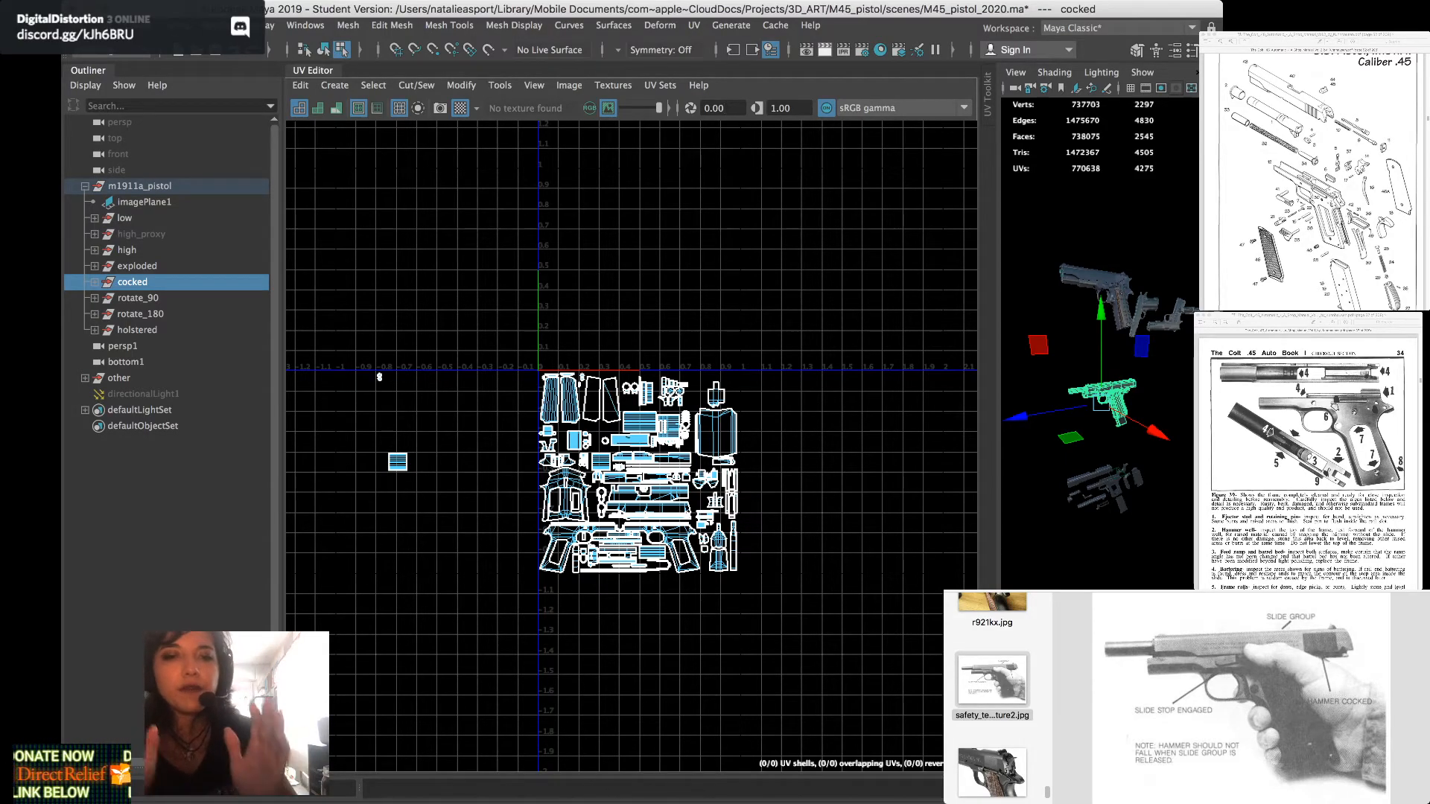
Select the groups exploded through holstered together with the low group to compare their UV layouts
left_click(137, 330)
left_click(137, 266, "shift")
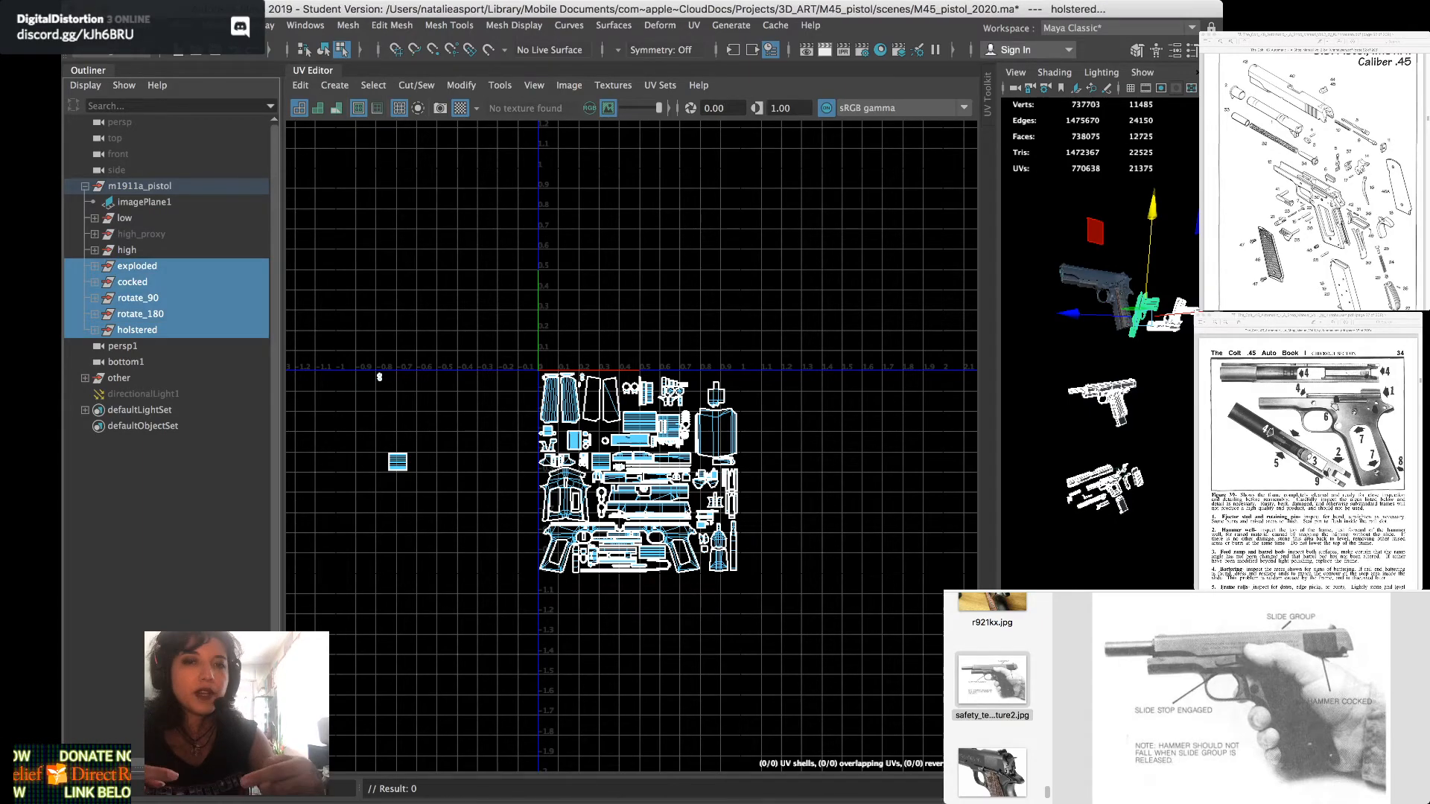
left_click(124, 219, "super")
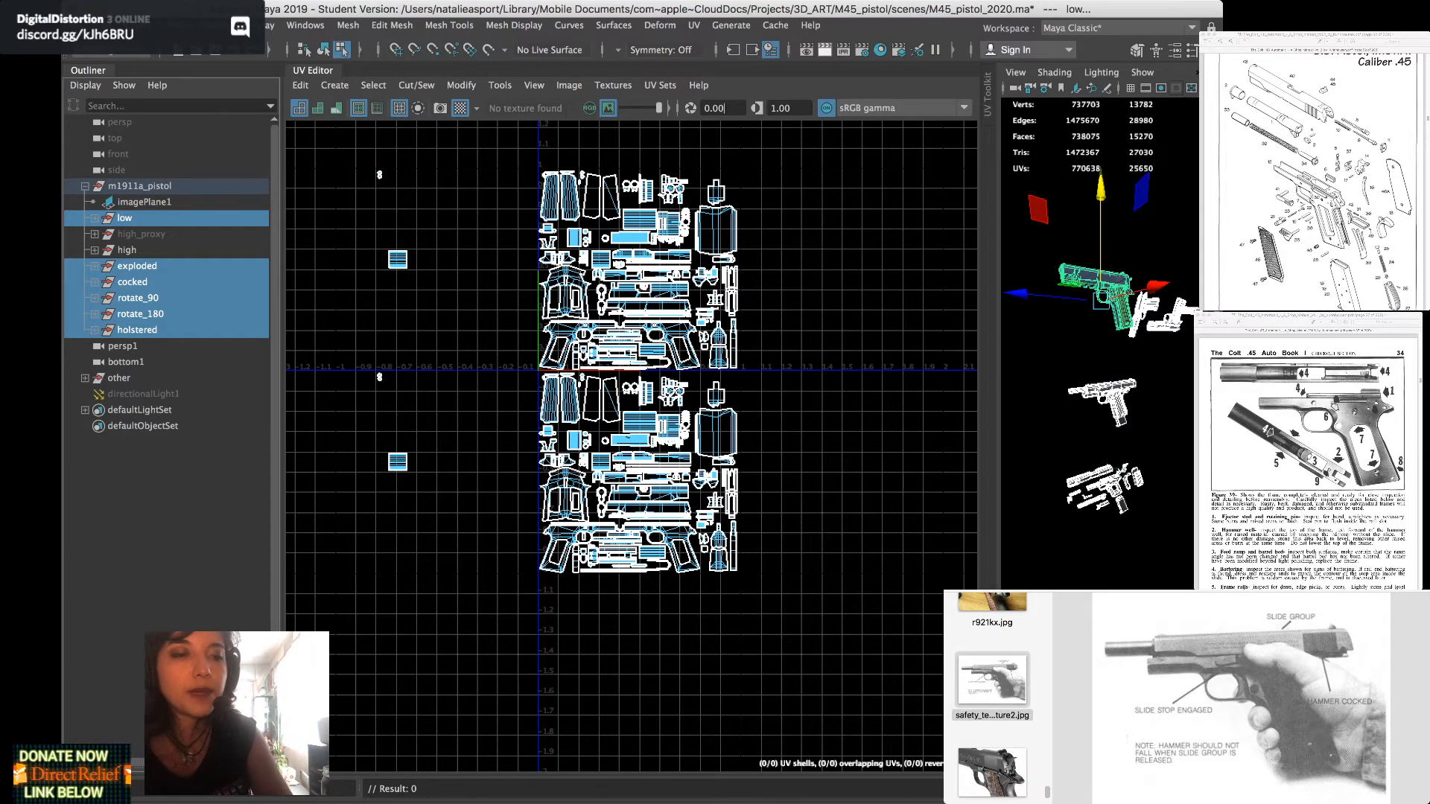
Expand the exploded group and select its parts mag_low through trigger_low to view their UVs
left_click(95, 266)
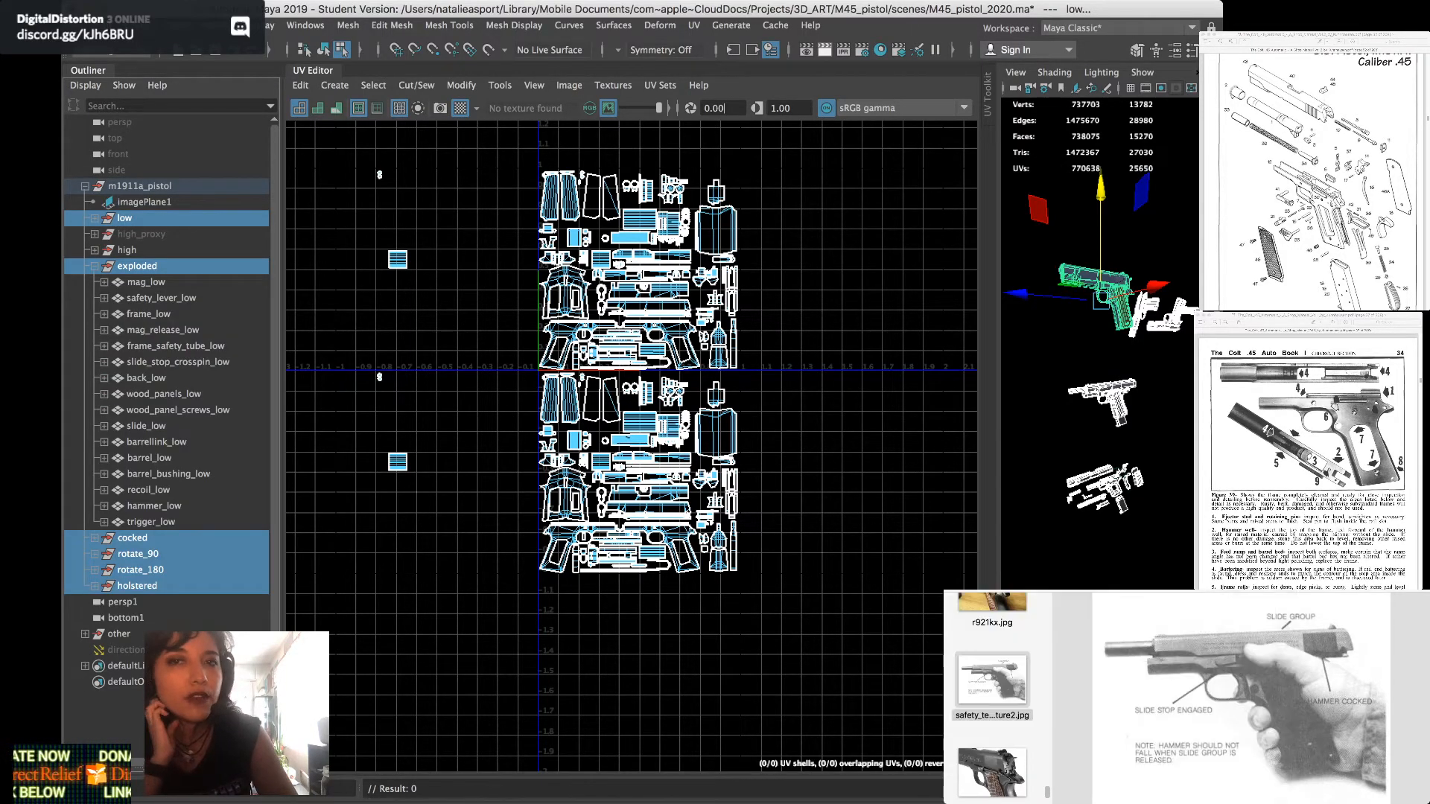
left_click(146, 282)
left_click(151, 522, "shift")
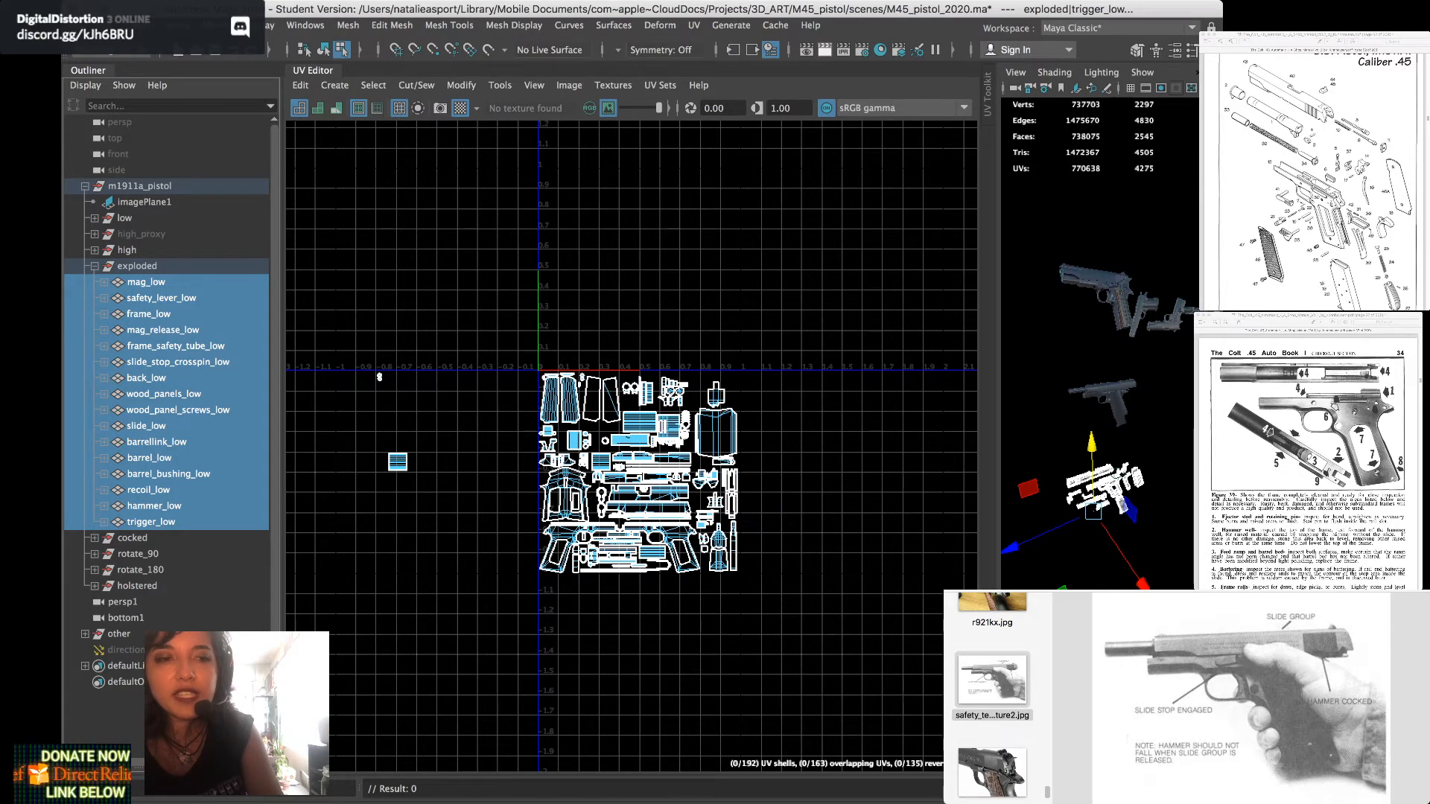
Collapse the exploded group, reselect all five duplicate groups and add the low group to show both UV layouts
left_click(94, 266)
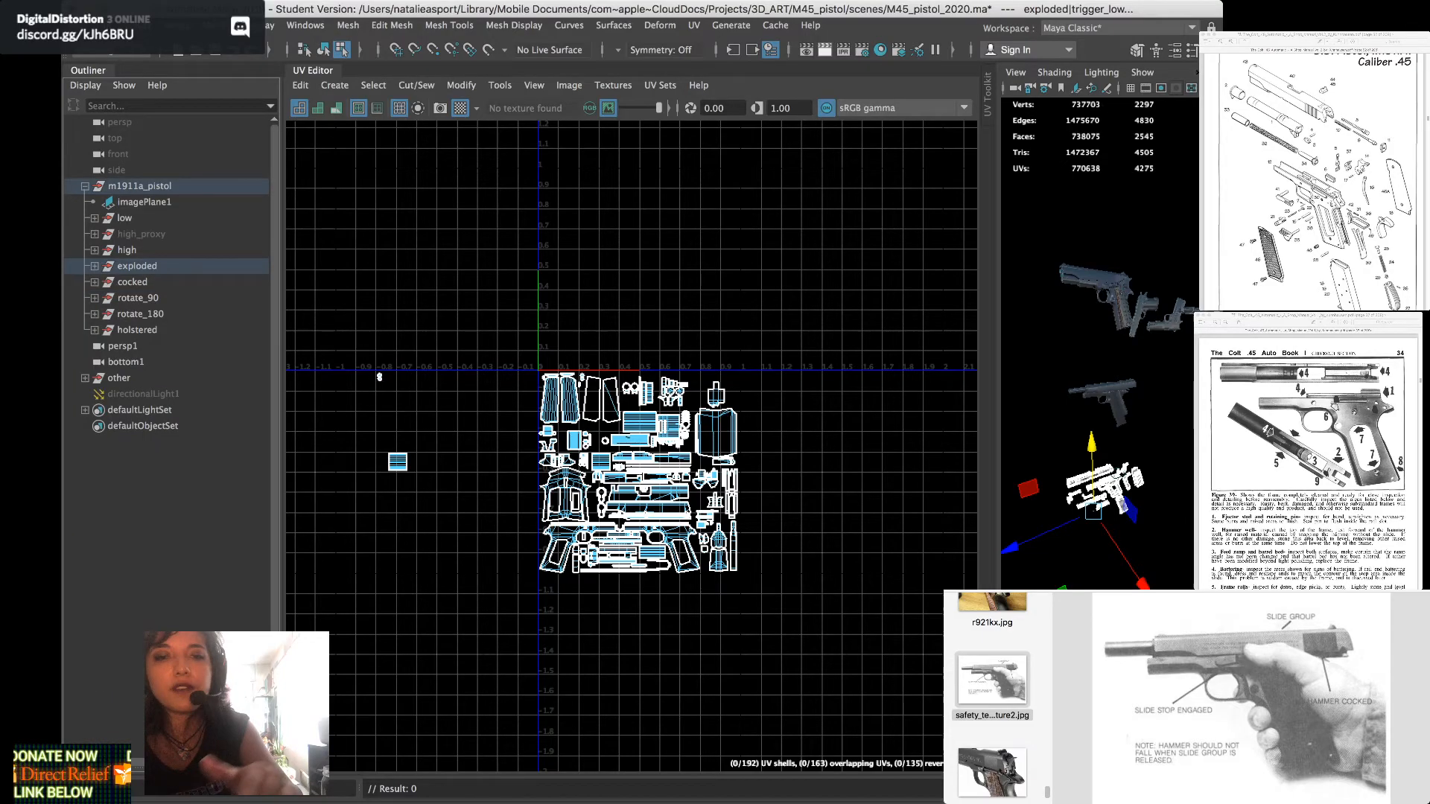
left_click(137, 265)
left_click(137, 330, "shift")
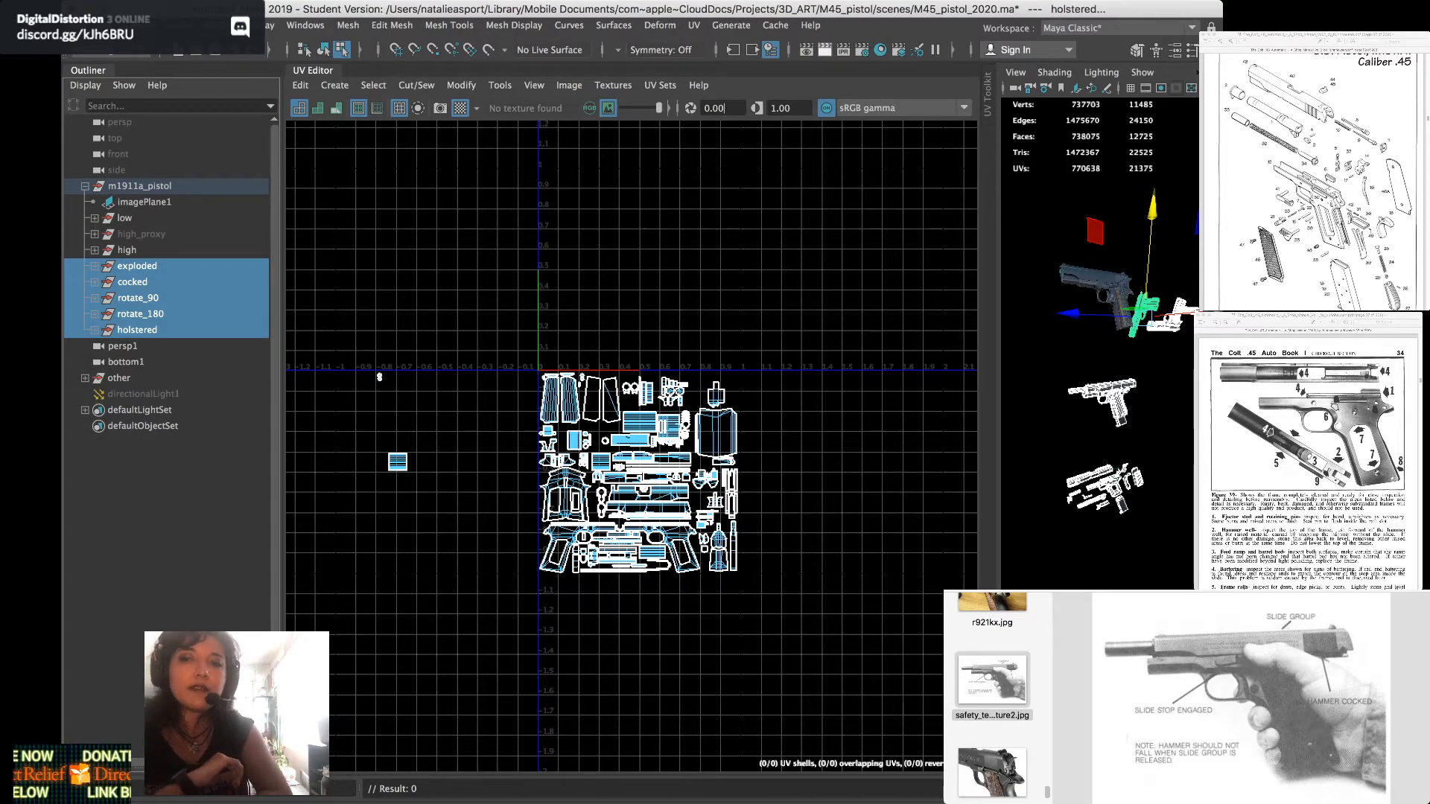
left_click(124, 219, "super")
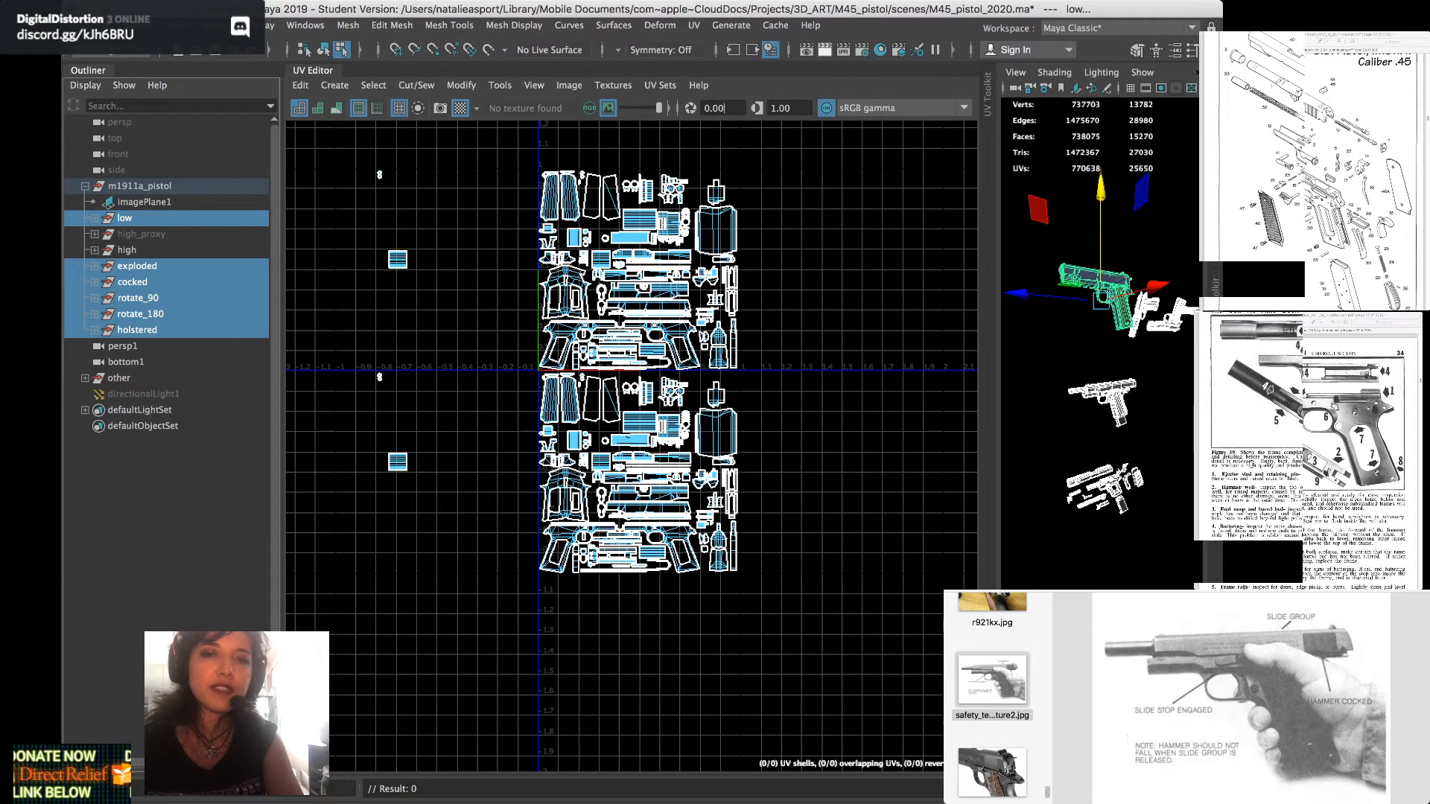
Expand the low group and select its parts mag_low through trigger_low together with the groups exploded through holstered
scroll(784, 401, "down", 1)
middle_click_drag(783, 401, 780, 431, "alt")
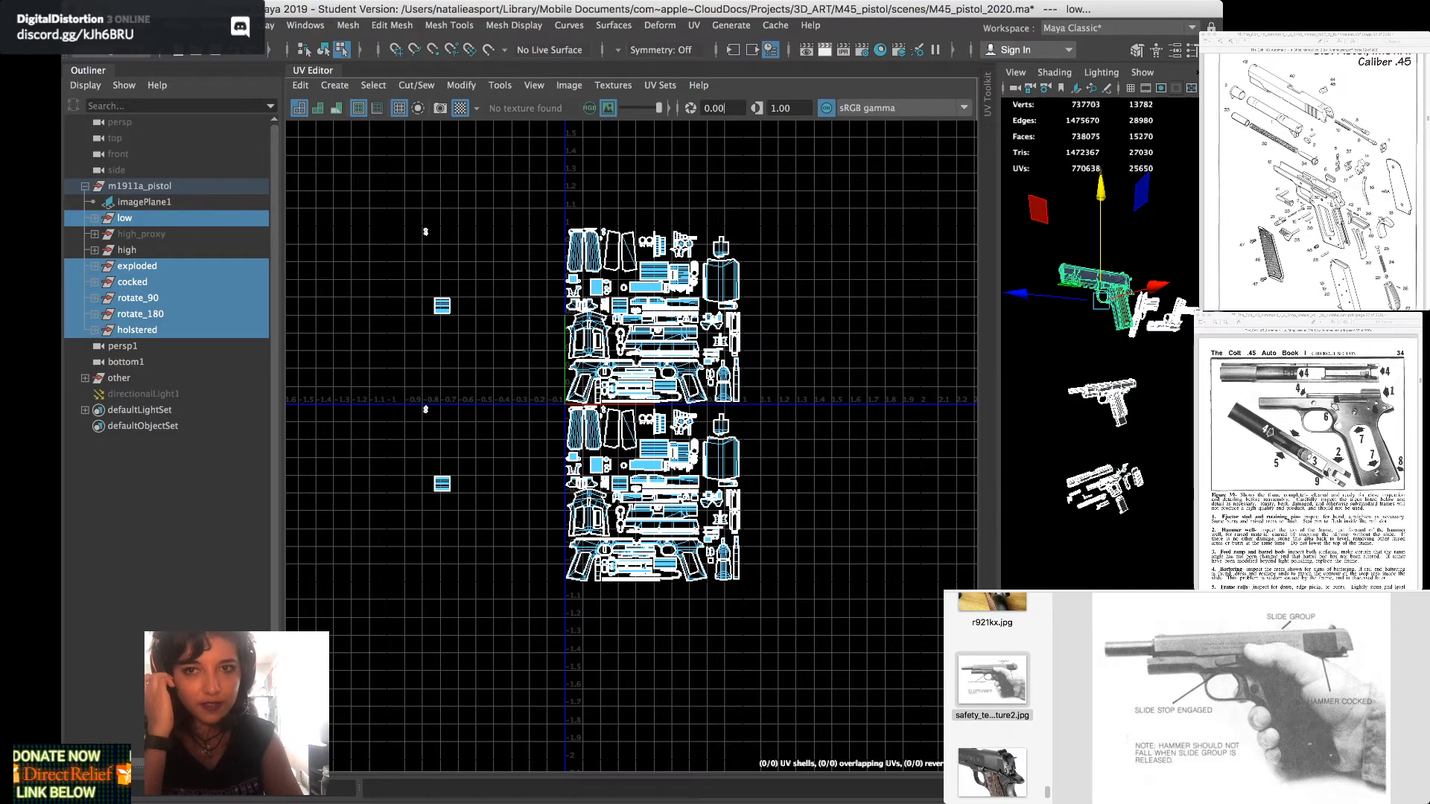
middle_click_drag(781, 431, 817, 434, "alt")
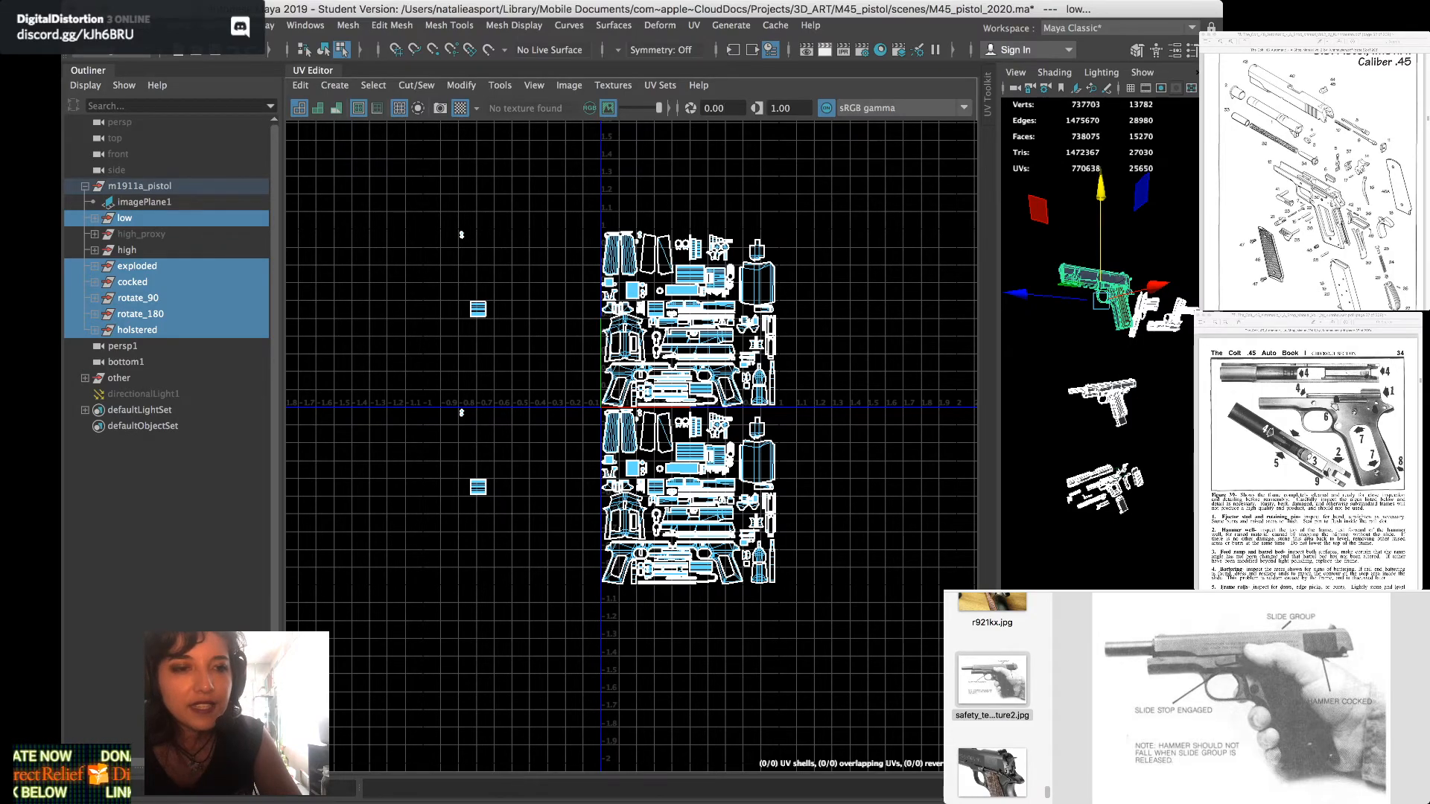
left_click(95, 218)
left_click(146, 234)
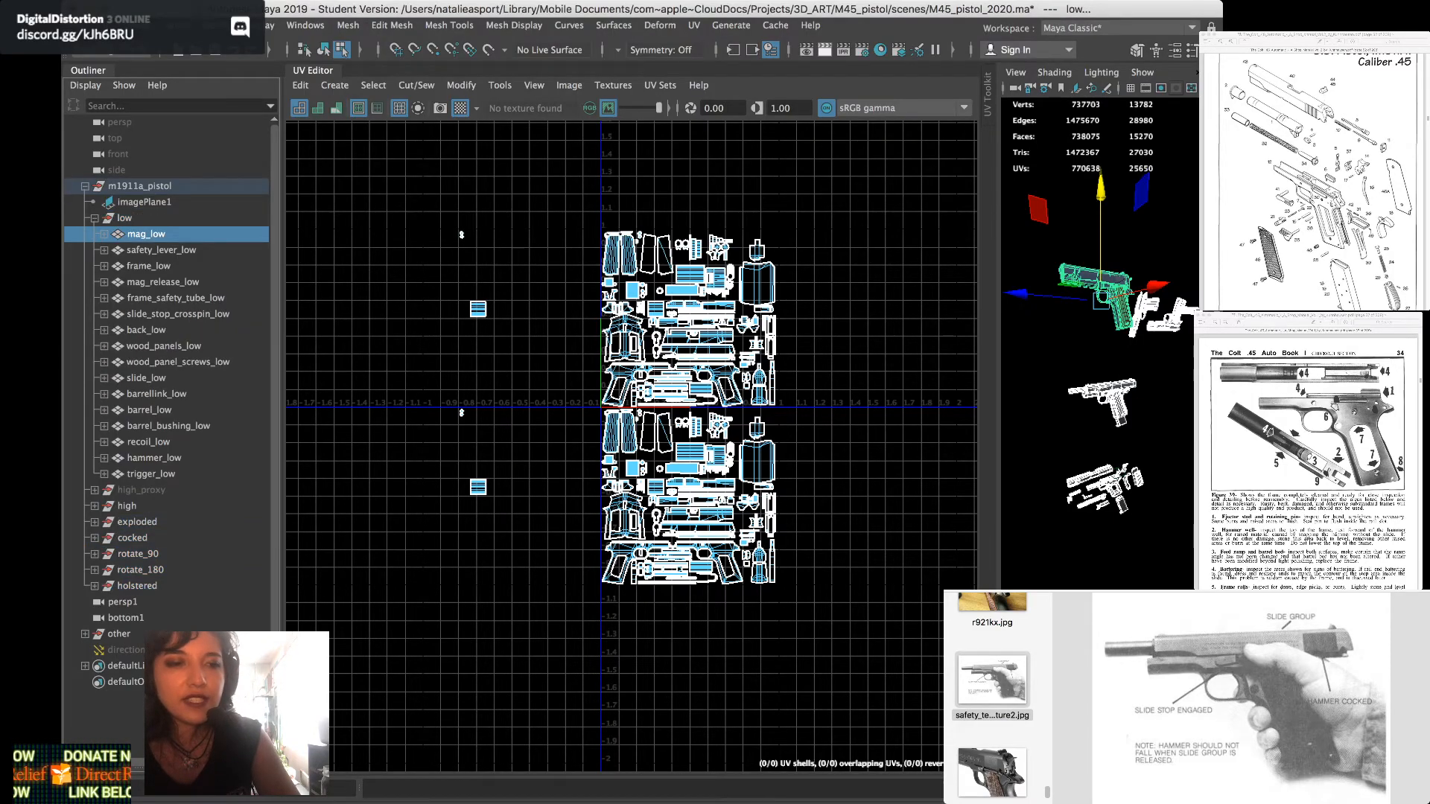
left_click(151, 474, "shift")
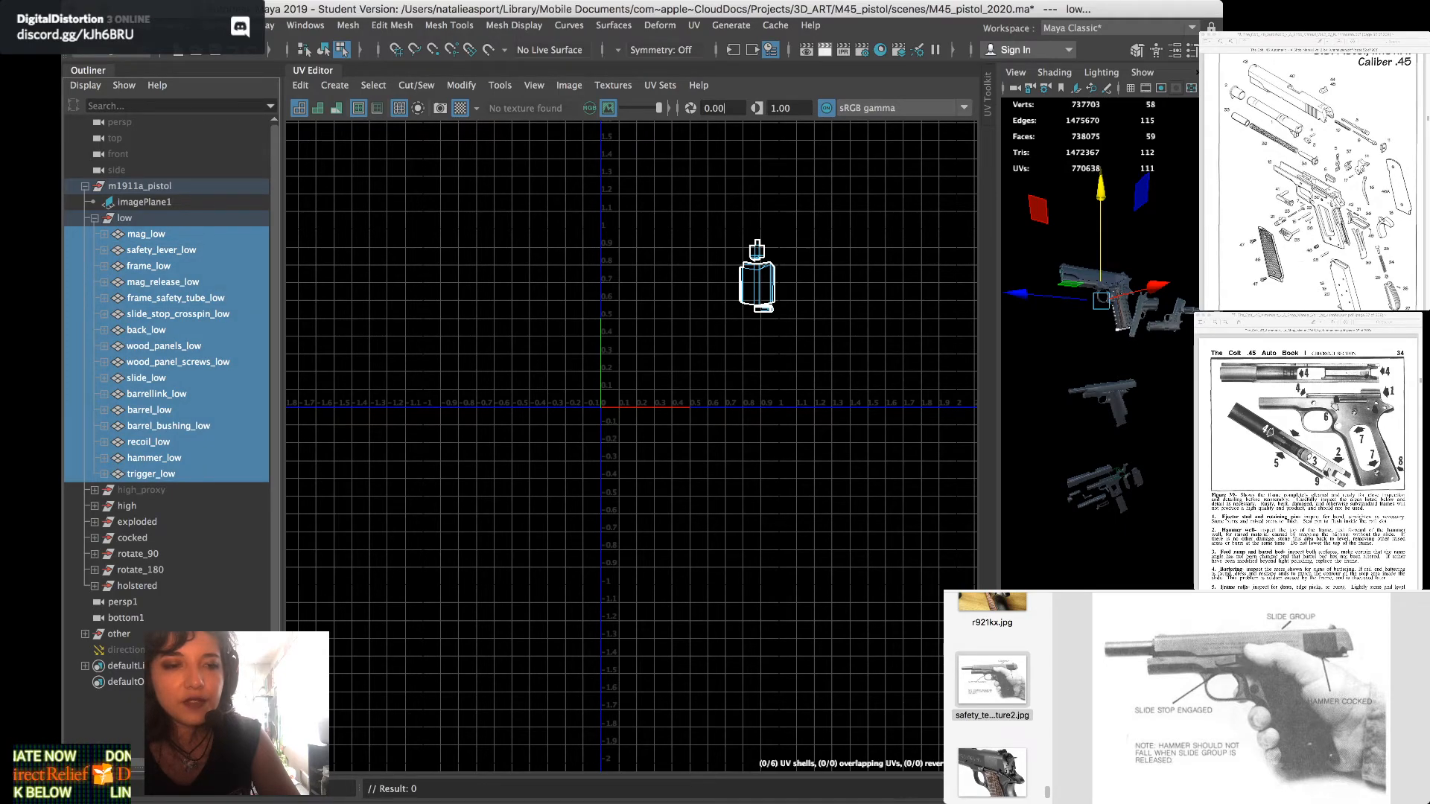
left_click(137, 522, "ctrl")
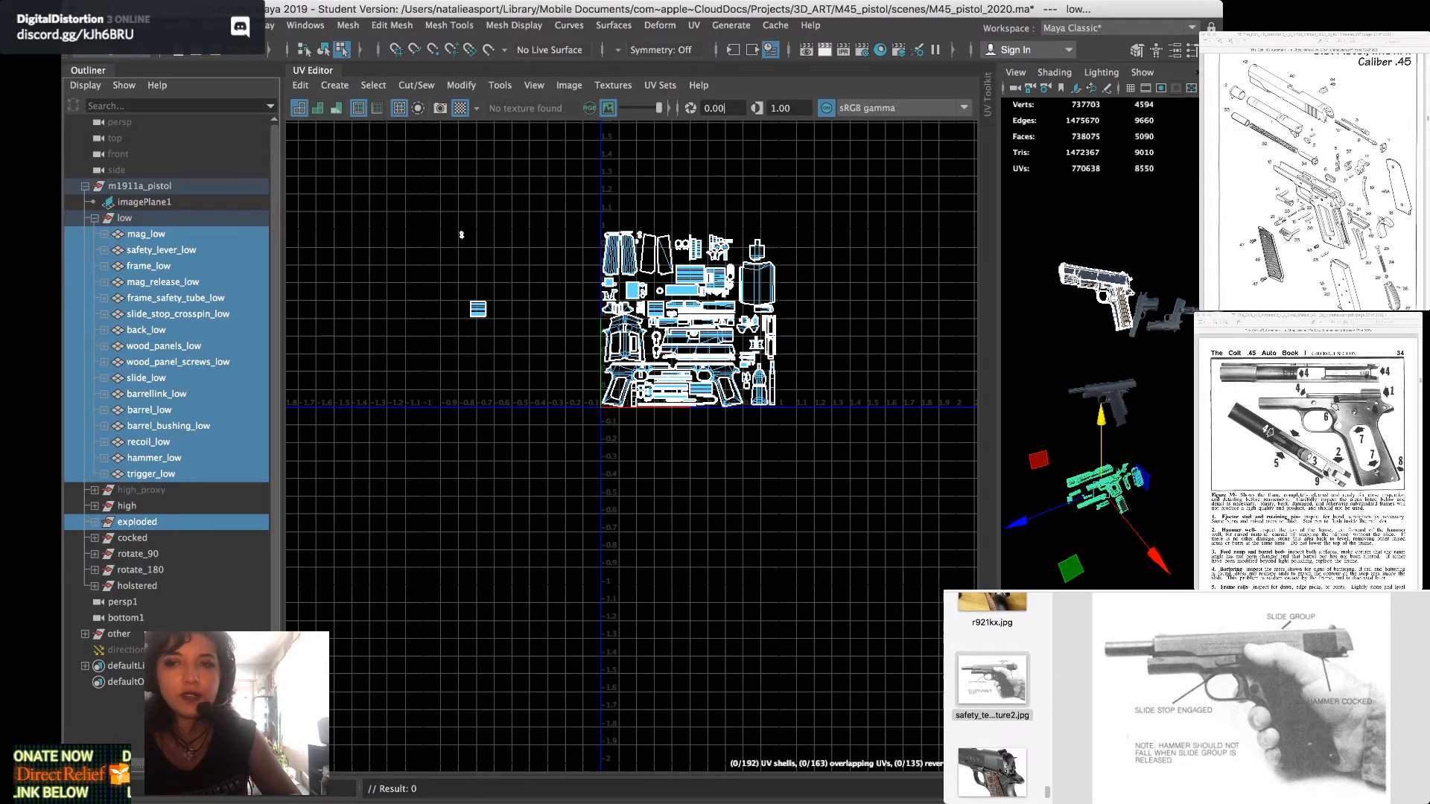
left_click(137, 586, "shift")
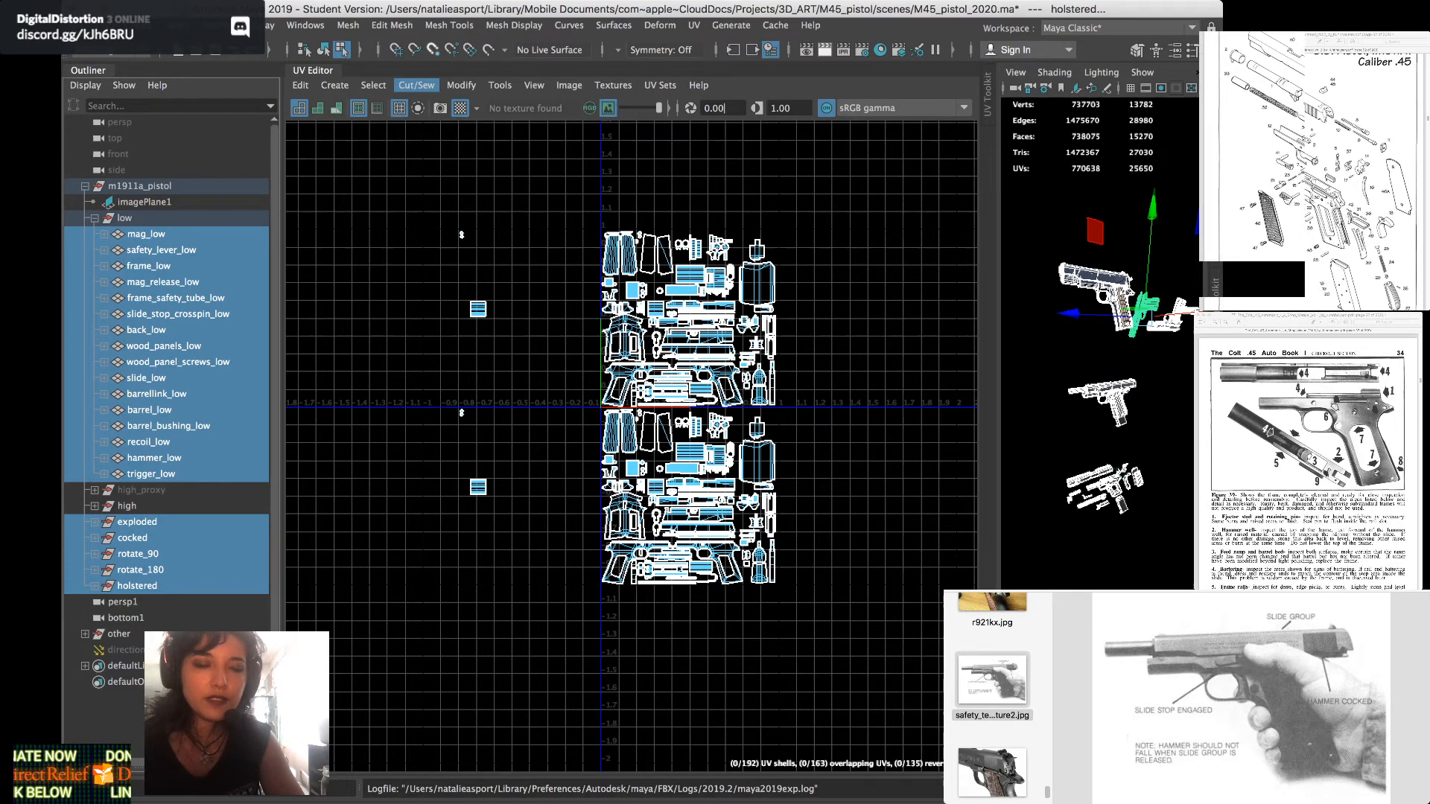
Enlarge the perspective viewport beside the UV Editor and bring all the selected pistol copies into view
left_click_drag(998, 446, 540, 447)
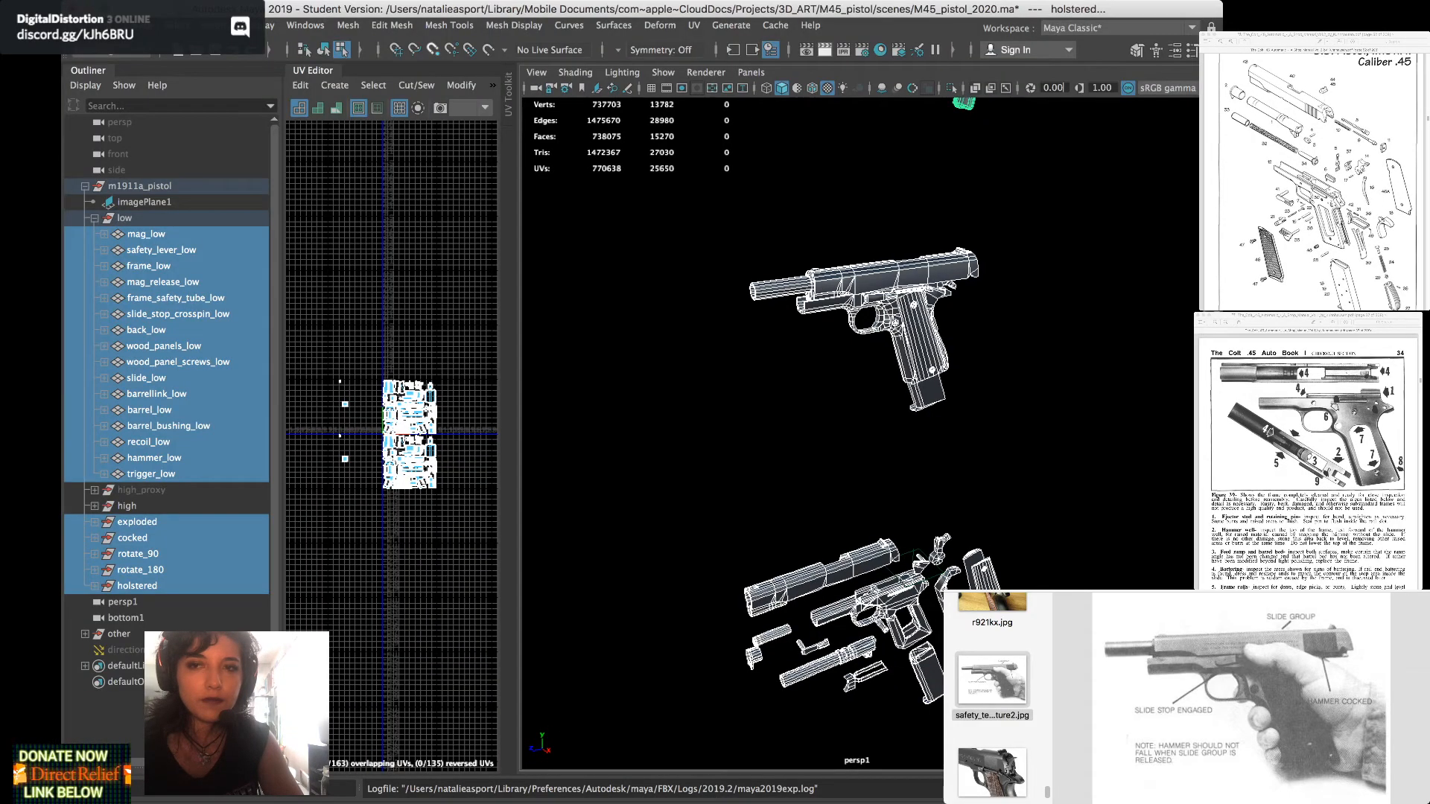
scroll(864, 432, "down", 3)
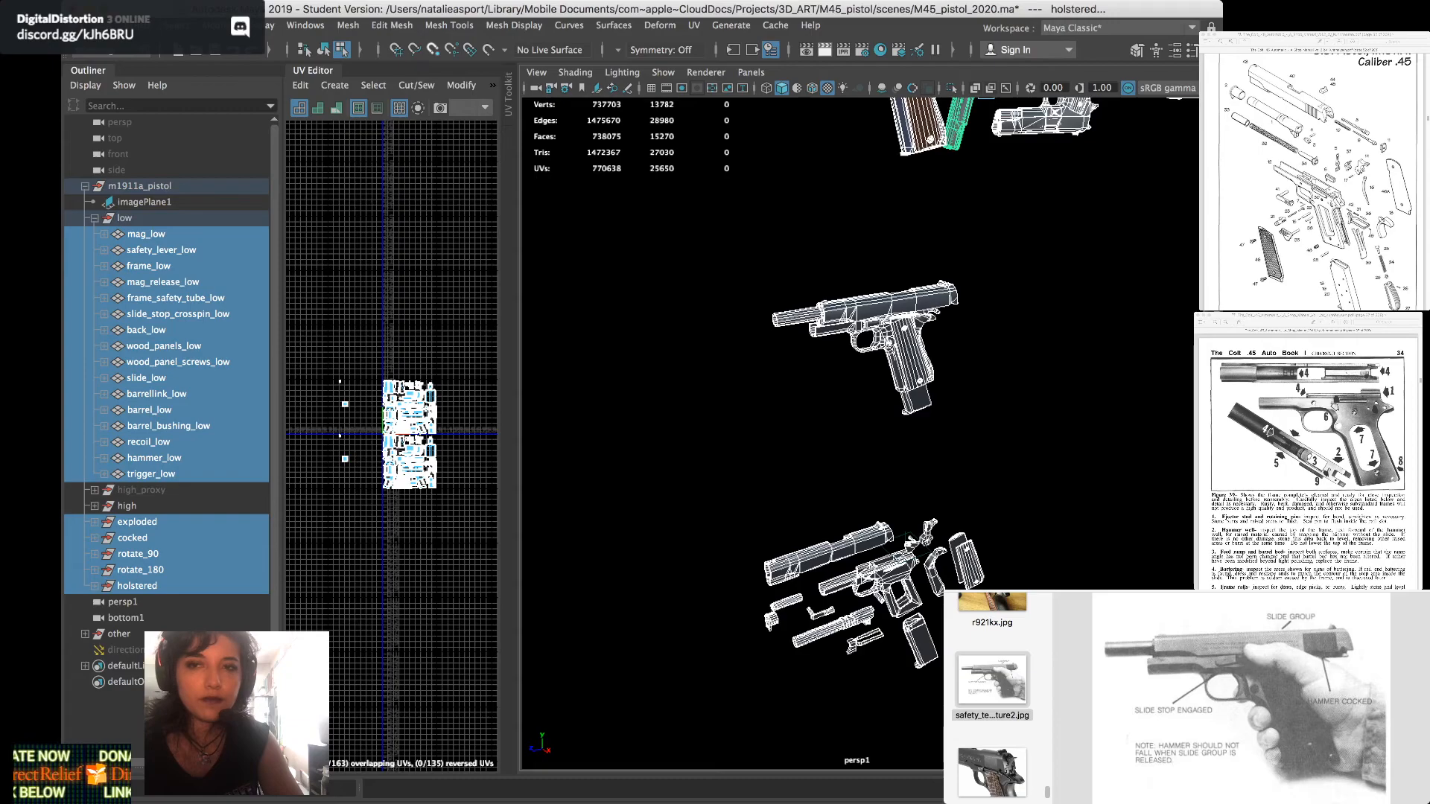
middle_click_drag(864, 417, 830, 463, "alt")
scroll(860, 432, "down", 3)
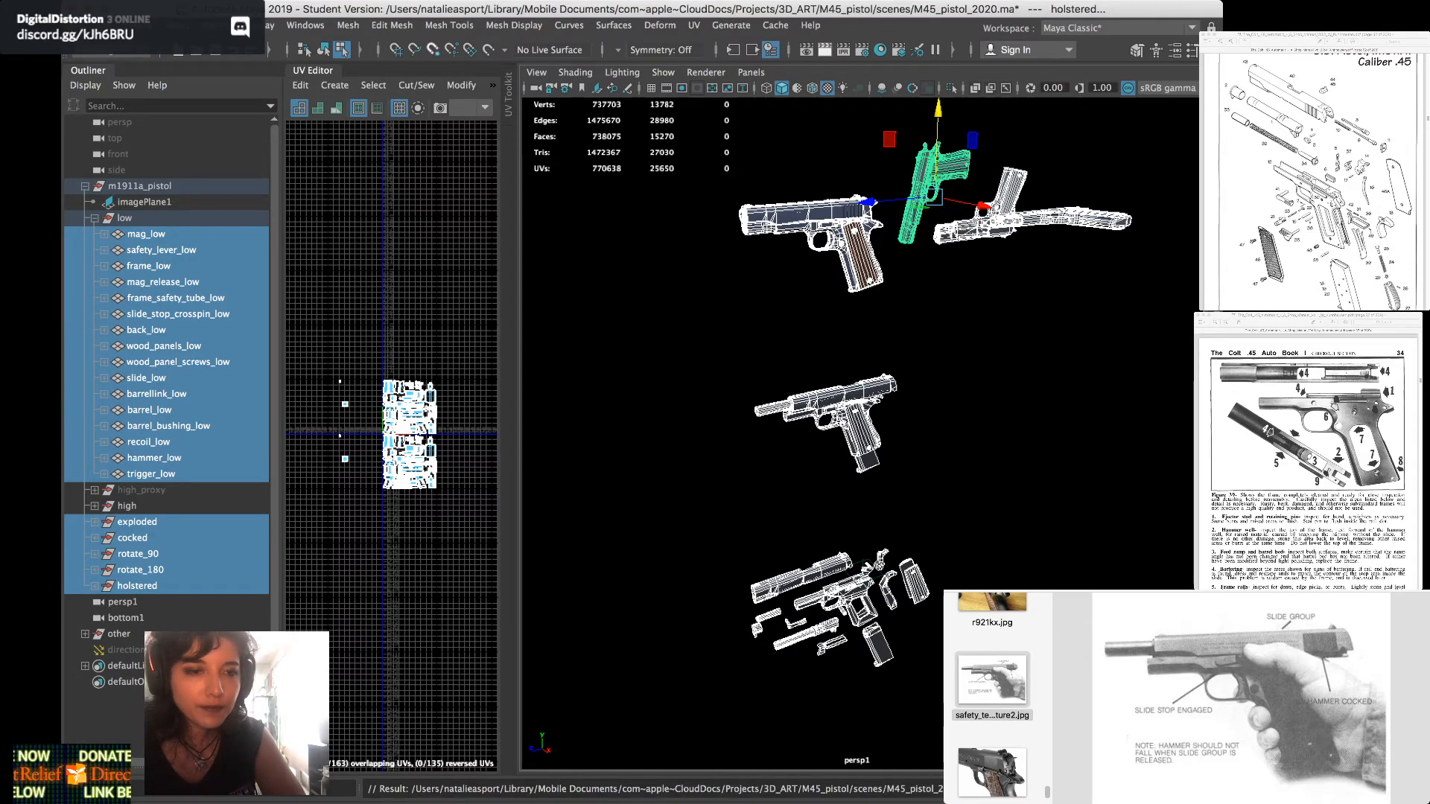
Switch to Substance Painter and bake the mesh maps for the m1911_pistol texture set, moving the baking progress dialog aside
key("super+Tab")
key("b")
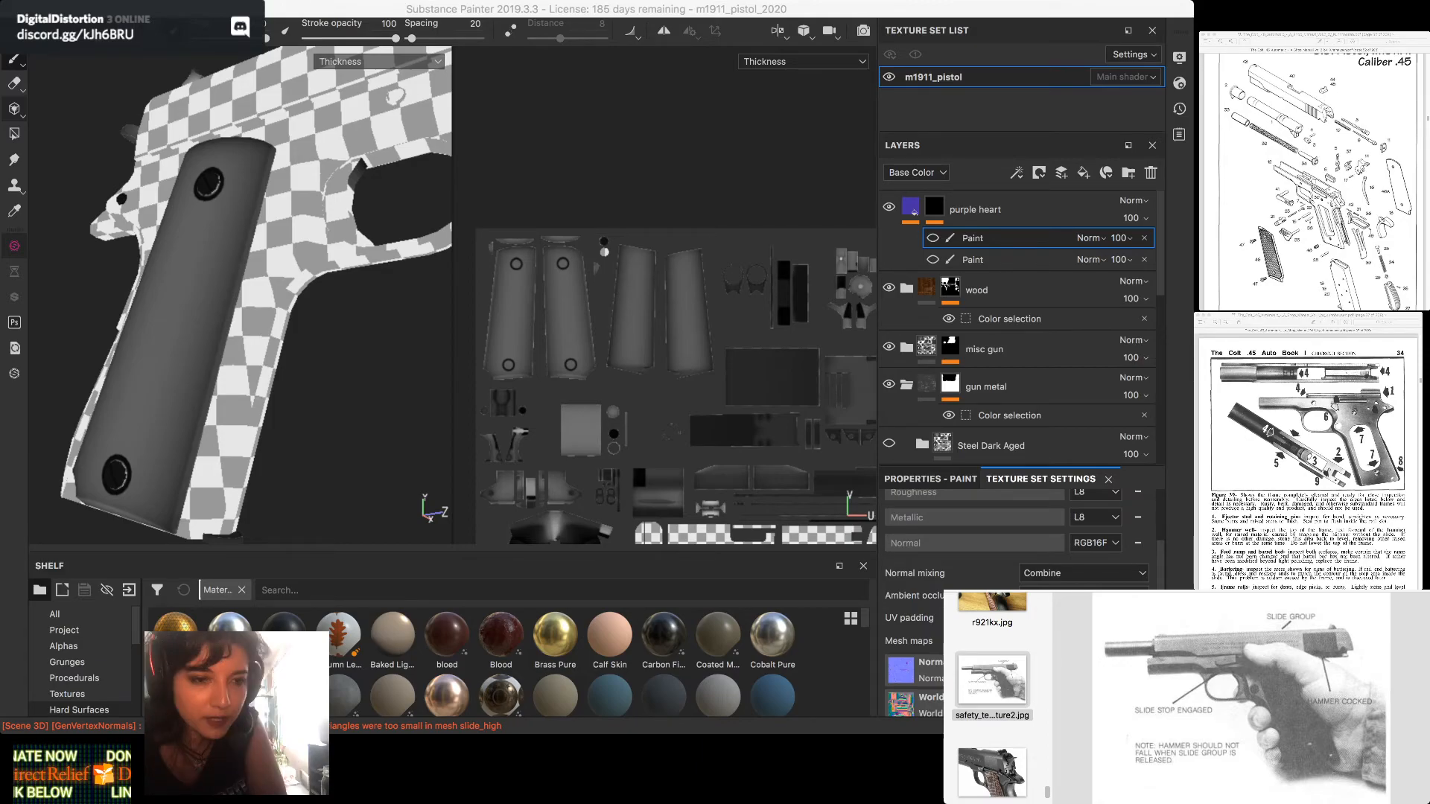
key("super+shift+b")
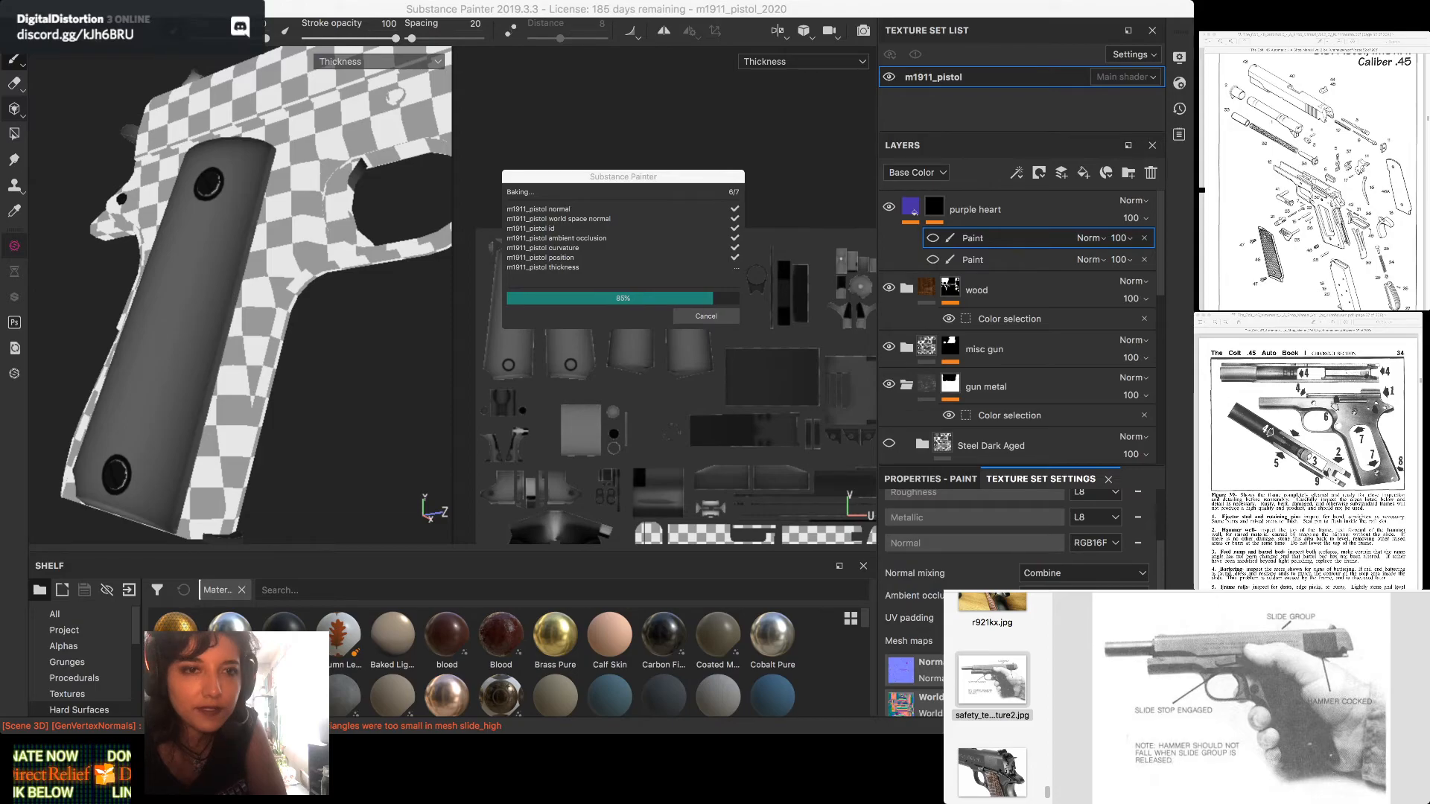
left_click_drag(625, 177, 717, 249)
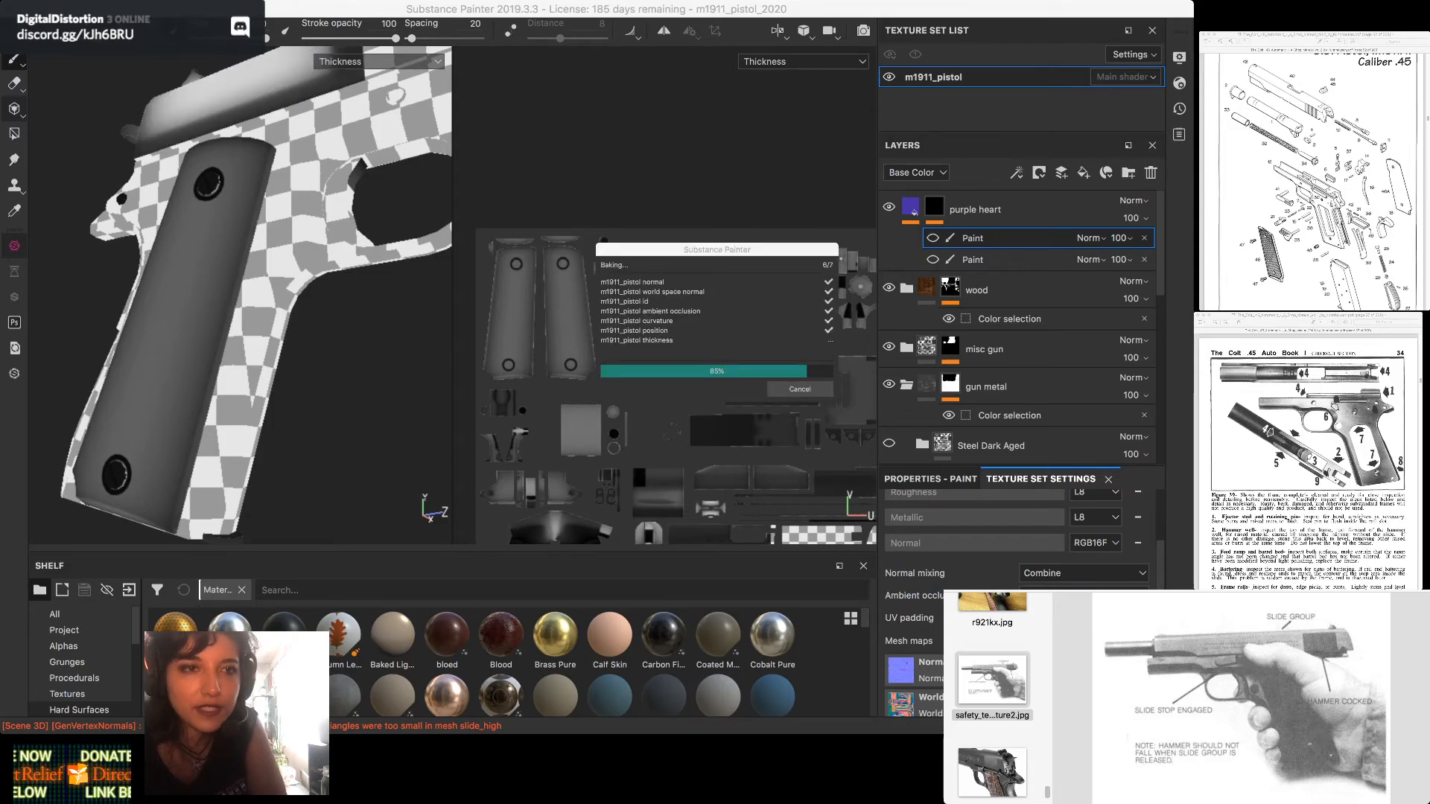